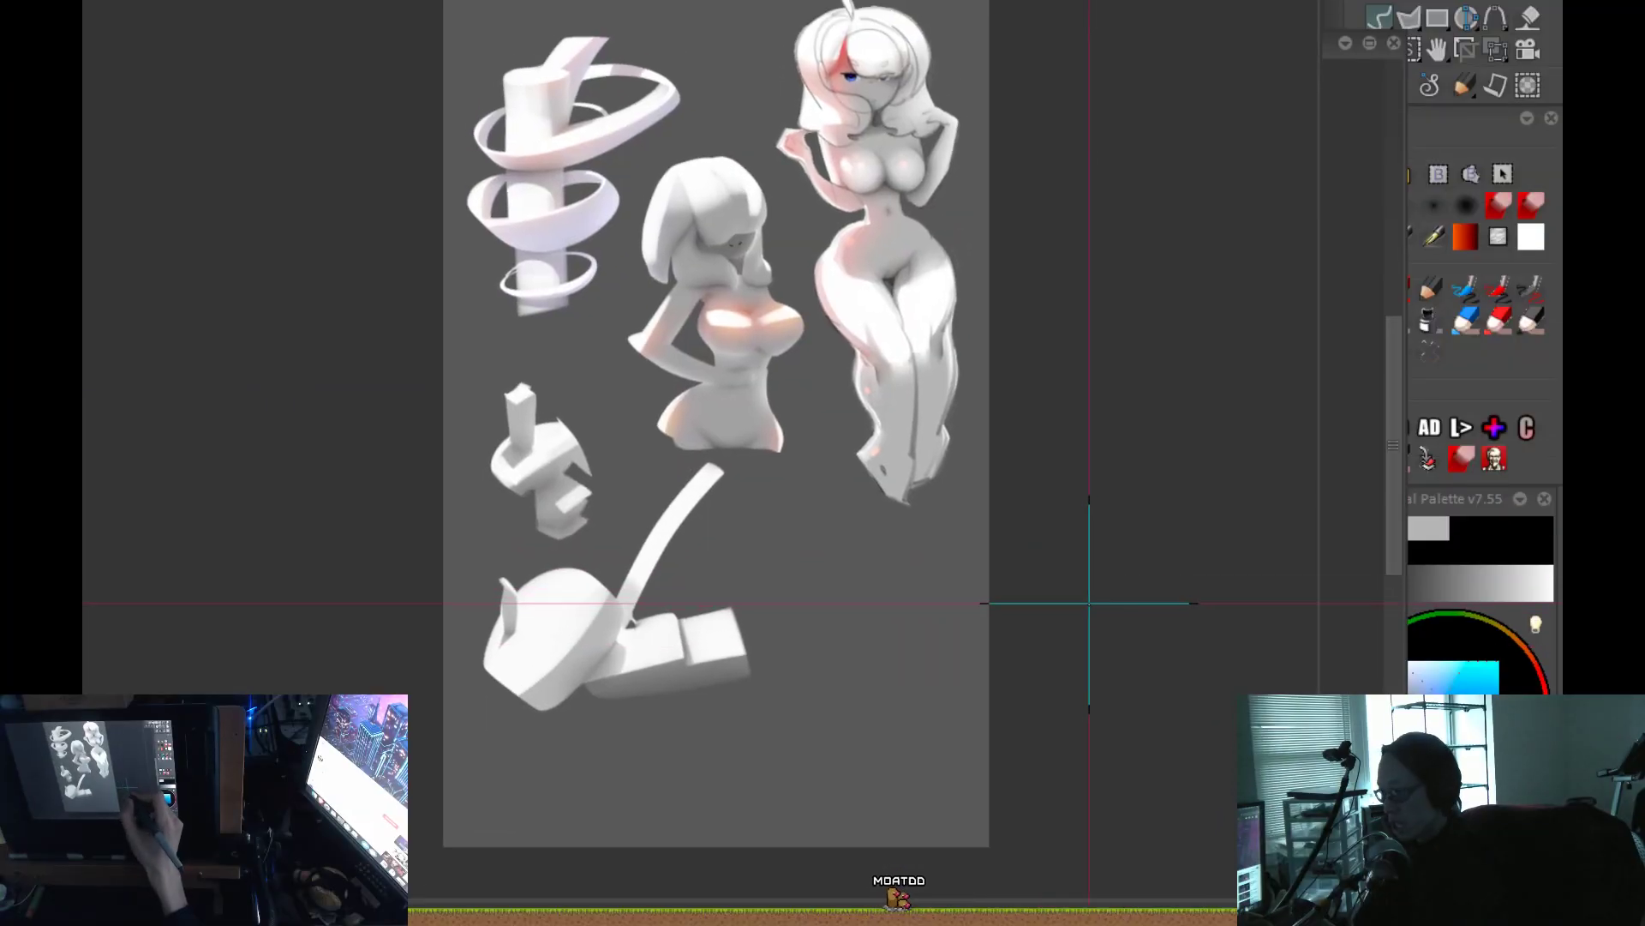
Examine the existing shaded form studies and figures on the grey canvas.
left_click_drag(1090, 568, 1055, 686)
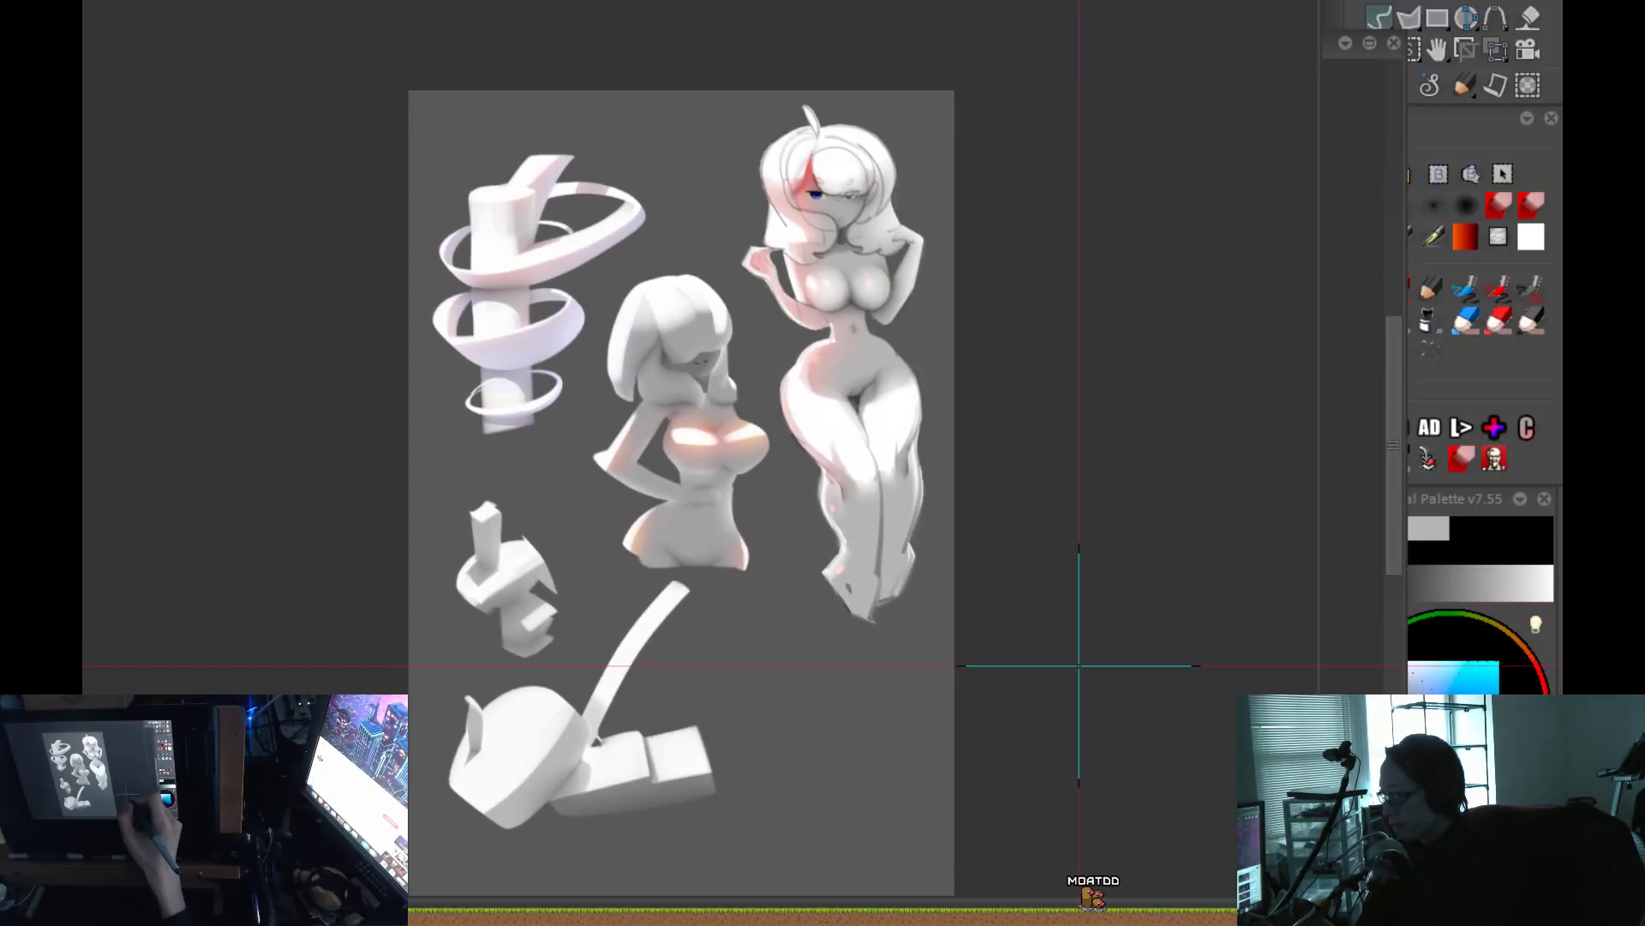
left_click_drag(1048, 761, 1055, 708)
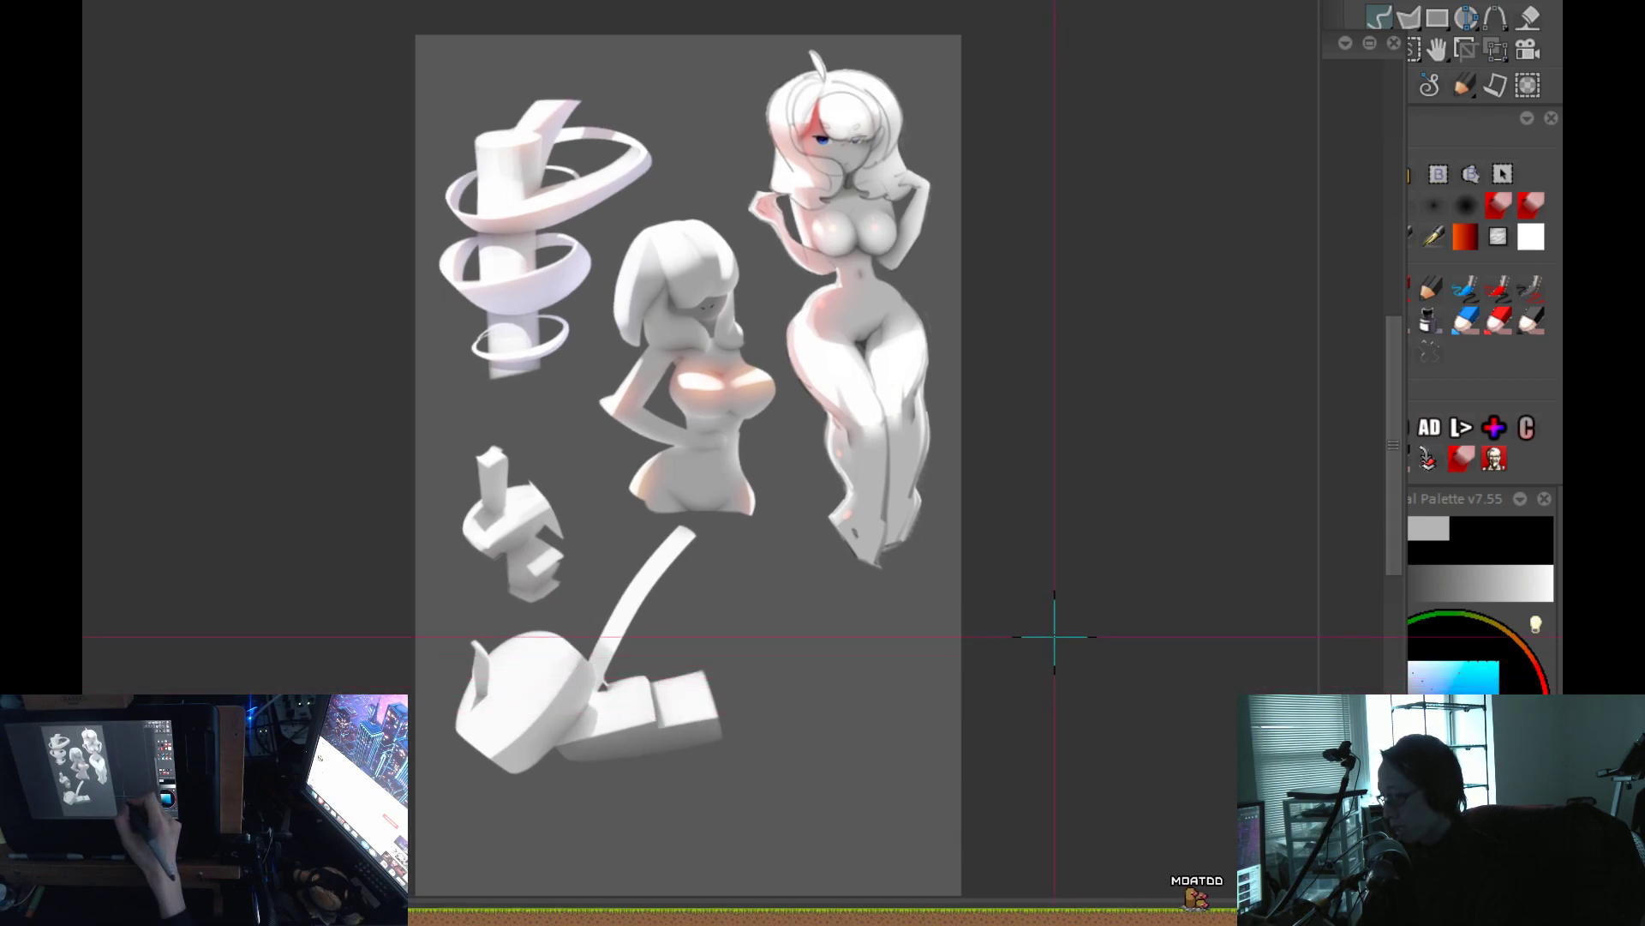
scroll(758, 566, "up", 3)
left_click_drag(746, 463, 926, 467)
scroll(926, 467, "down", 2)
left_click_drag(892, 617, 918, 739)
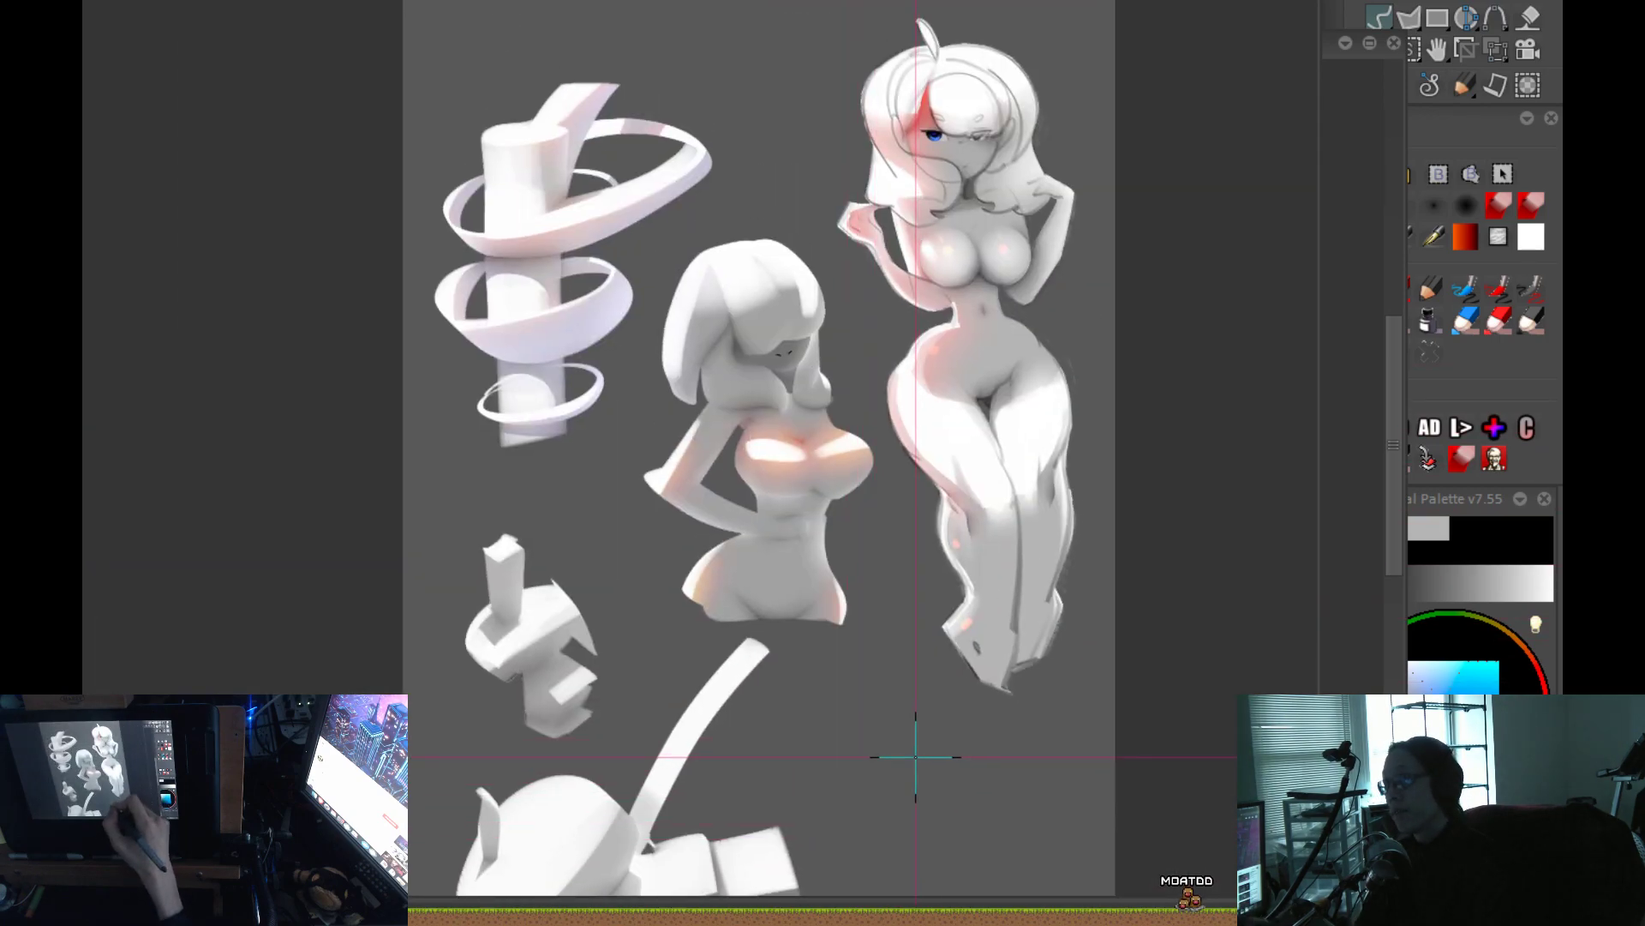
key("Right")
key("Left")
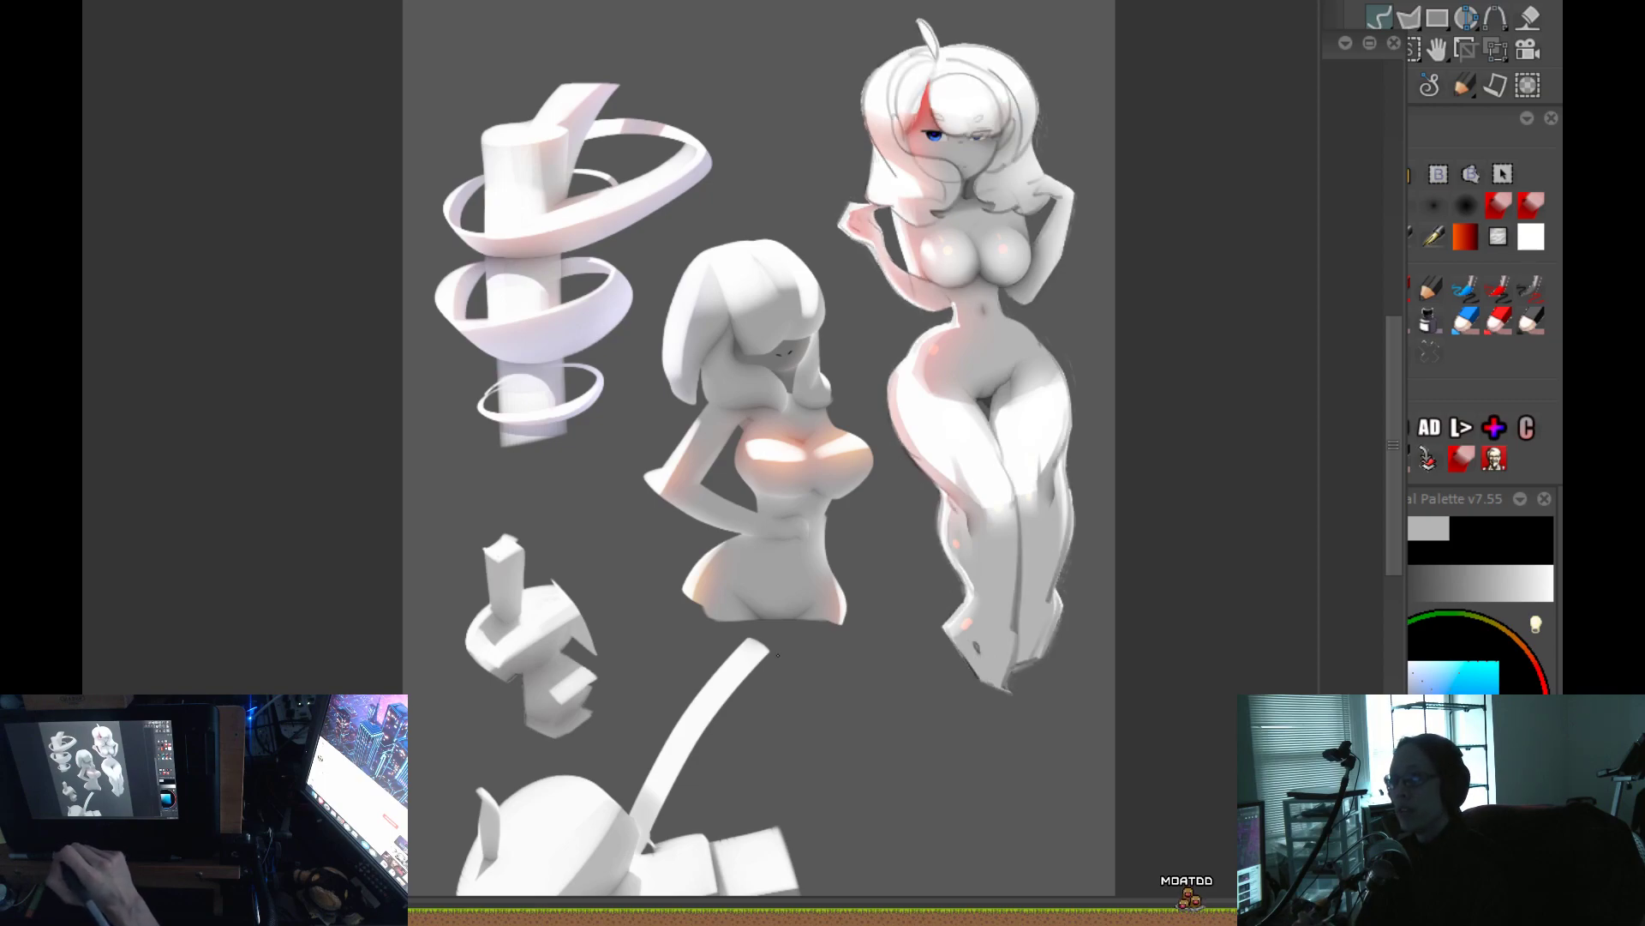
Clear the form studies and figures to leave a plain dark grey canvas.
key("Delete")
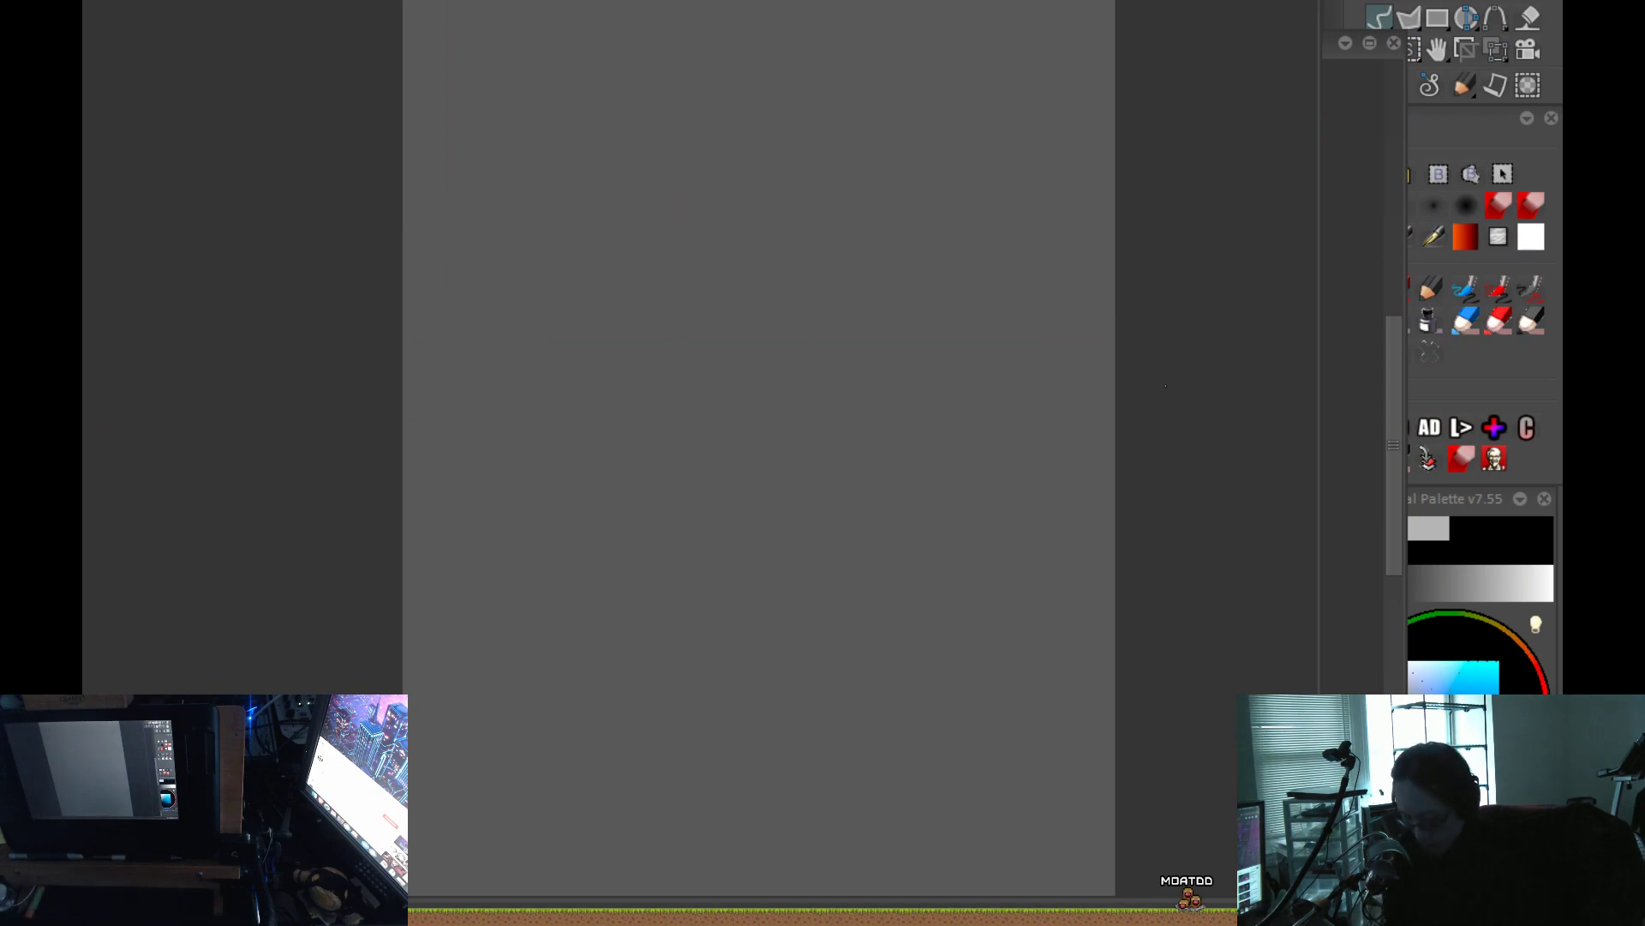
scroll(699, 448, "up", 2)
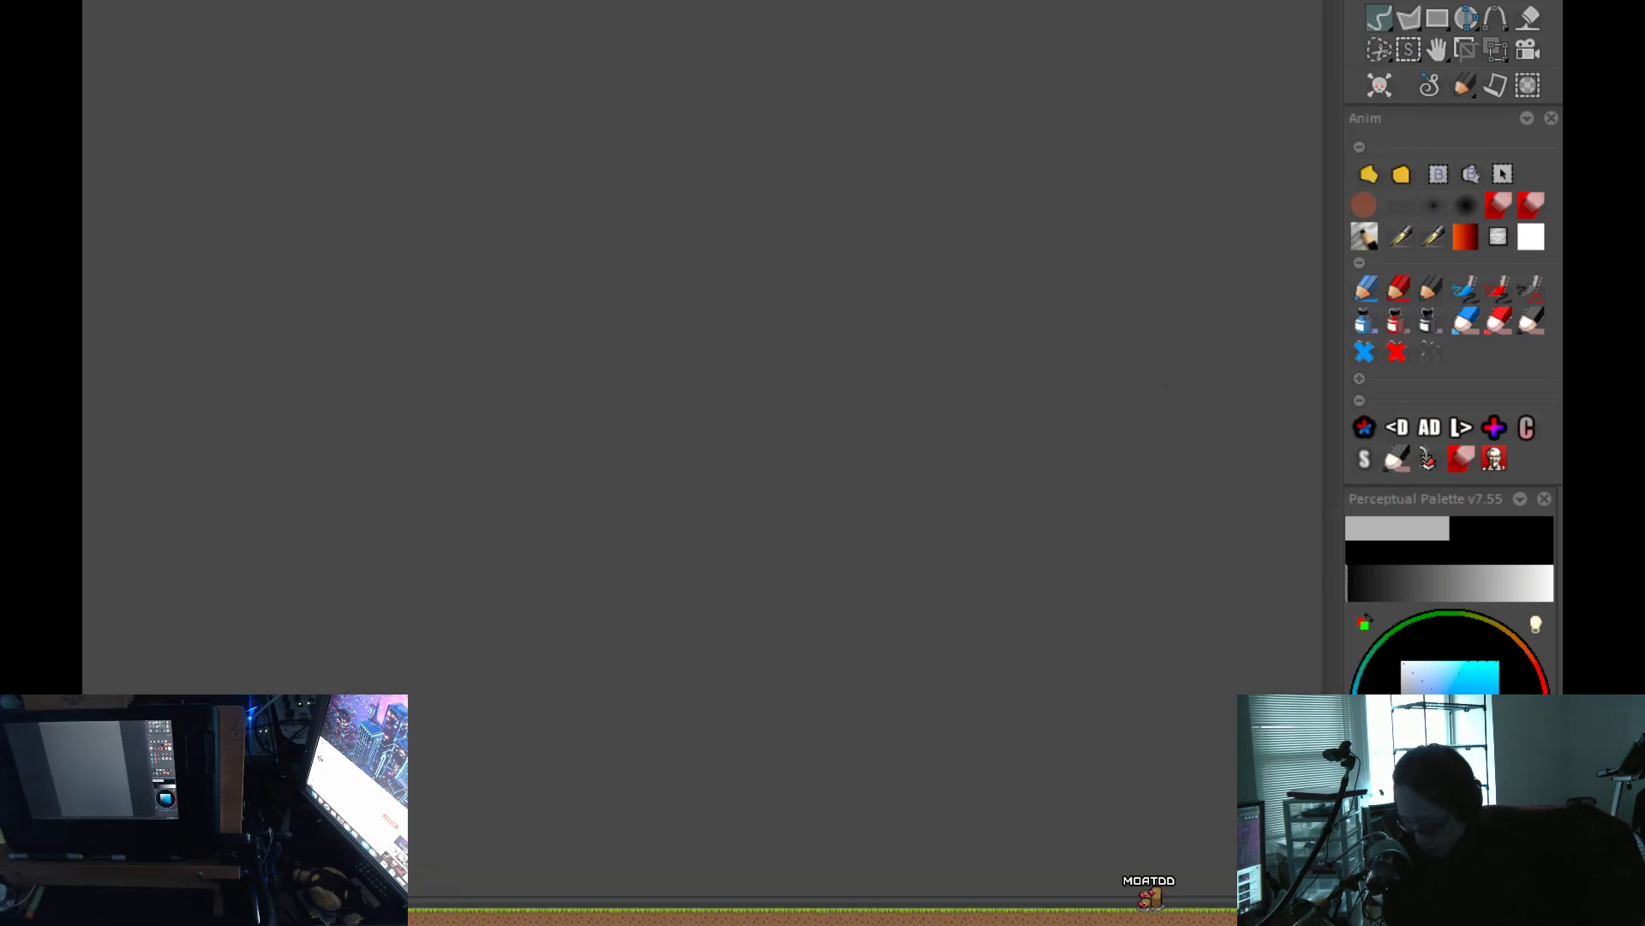
scroll(699, 447, "down", 3)
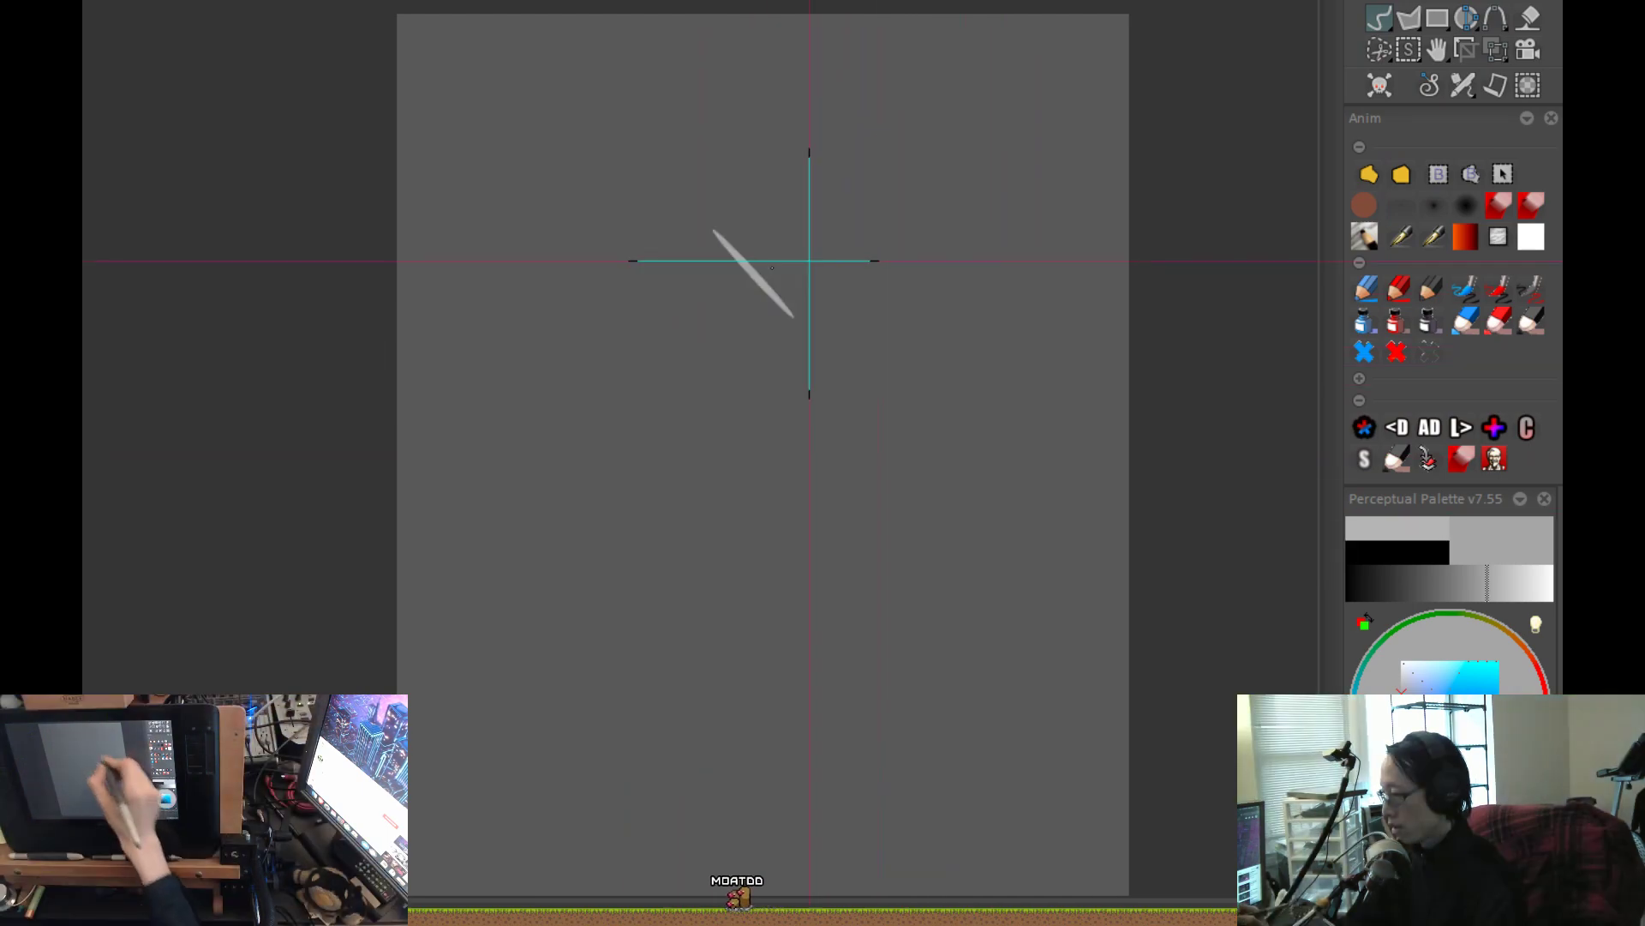
Choose a light grey and block in a broad silhouette with a rounded body, slanted arm-like bands and an upward-curving horn.
mouse_move(750, 199)
left_mouse_down()
mouse_move(635, 310)
mouse_move(644, 468)
mouse_move(617, 551)
left_mouse_up()
key("ctrl+z")
key("ctrl+z")
mouse_move(753, 245)
left_mouse_down()
mouse_move(617, 301)
mouse_move(658, 432)
left_mouse_up()
key("ctrl+z")
mouse_move(701, 227)
left_mouse_down()
mouse_move(588, 369)
mouse_move(645, 411)
mouse_move(614, 351)
mouse_move(721, 311)
mouse_move(706, 486)
left_mouse_up()
mouse_move(723, 323)
left_mouse_down()
mouse_move(761, 237)
mouse_move(795, 416)
mouse_move(916, 119)
mouse_move(879, 373)
left_mouse_up()
mouse_move(747, 376)
left_mouse_down()
mouse_move(642, 368)
mouse_move(401, 401)
left_mouse_up()
key("ctrl+z")
mouse_move(720, 385)
left_mouse_down()
mouse_move(475, 568)
mouse_move(665, 600)
left_mouse_up()
Rework the underside of the silhouette in the same grey, leaving two narrow slanted gaps in the body.
key("ctrl+z")
scroll(583, 573, "up", 1)
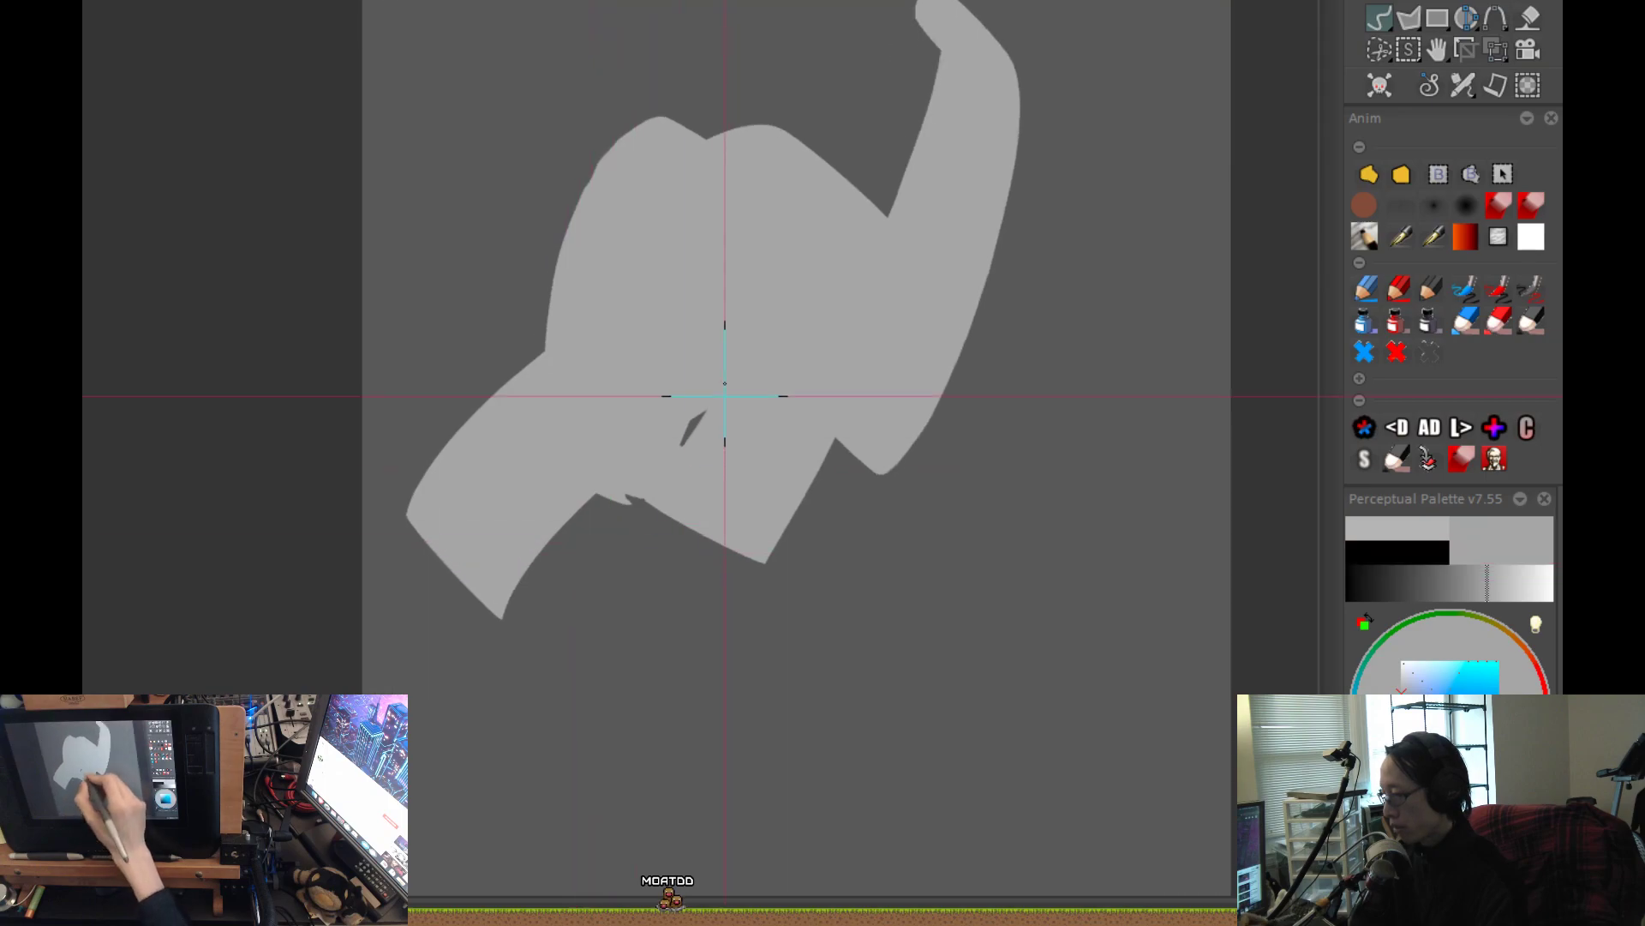
key("ctrl+z")
left_click(734, 574)
key("ctrl+z")
key("ctrl+z")
left_click(723, 585)
key("ctrl+z")
mouse_move(610, 308)
left_mouse_down()
mouse_move(535, 357)
mouse_move(430, 498)
mouse_move(394, 488)
left_mouse_up()
key("ctrl+z")
left_click_drag(669, 573, 798, 677)
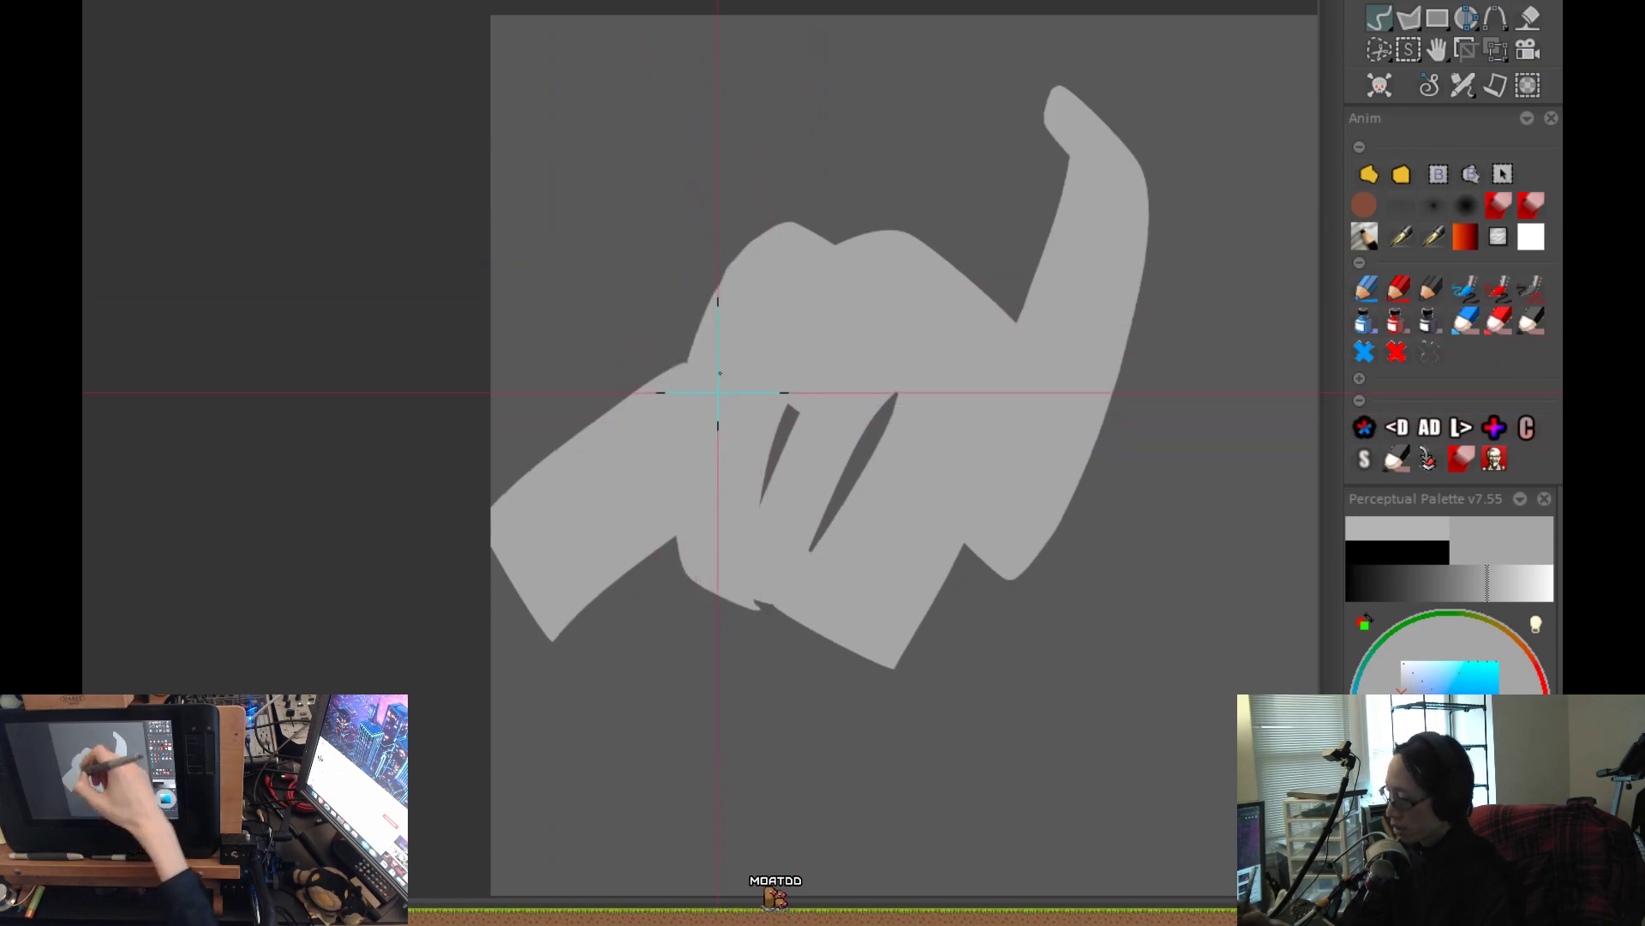
Add a blocky slanted grey band along the silhouette's upper left edge, above the existing arm.
left_click_drag(719, 424, 657, 288)
key("ctrl+z")
left_click(729, 221)
mouse_move(756, 330)
left_mouse_down()
mouse_move(708, 250)
mouse_move(732, 215)
mouse_move(753, 277)
mouse_move(773, 236)
mouse_move(790, 241)
mouse_move(597, 410)
left_mouse_up()
key("ctrl+z")
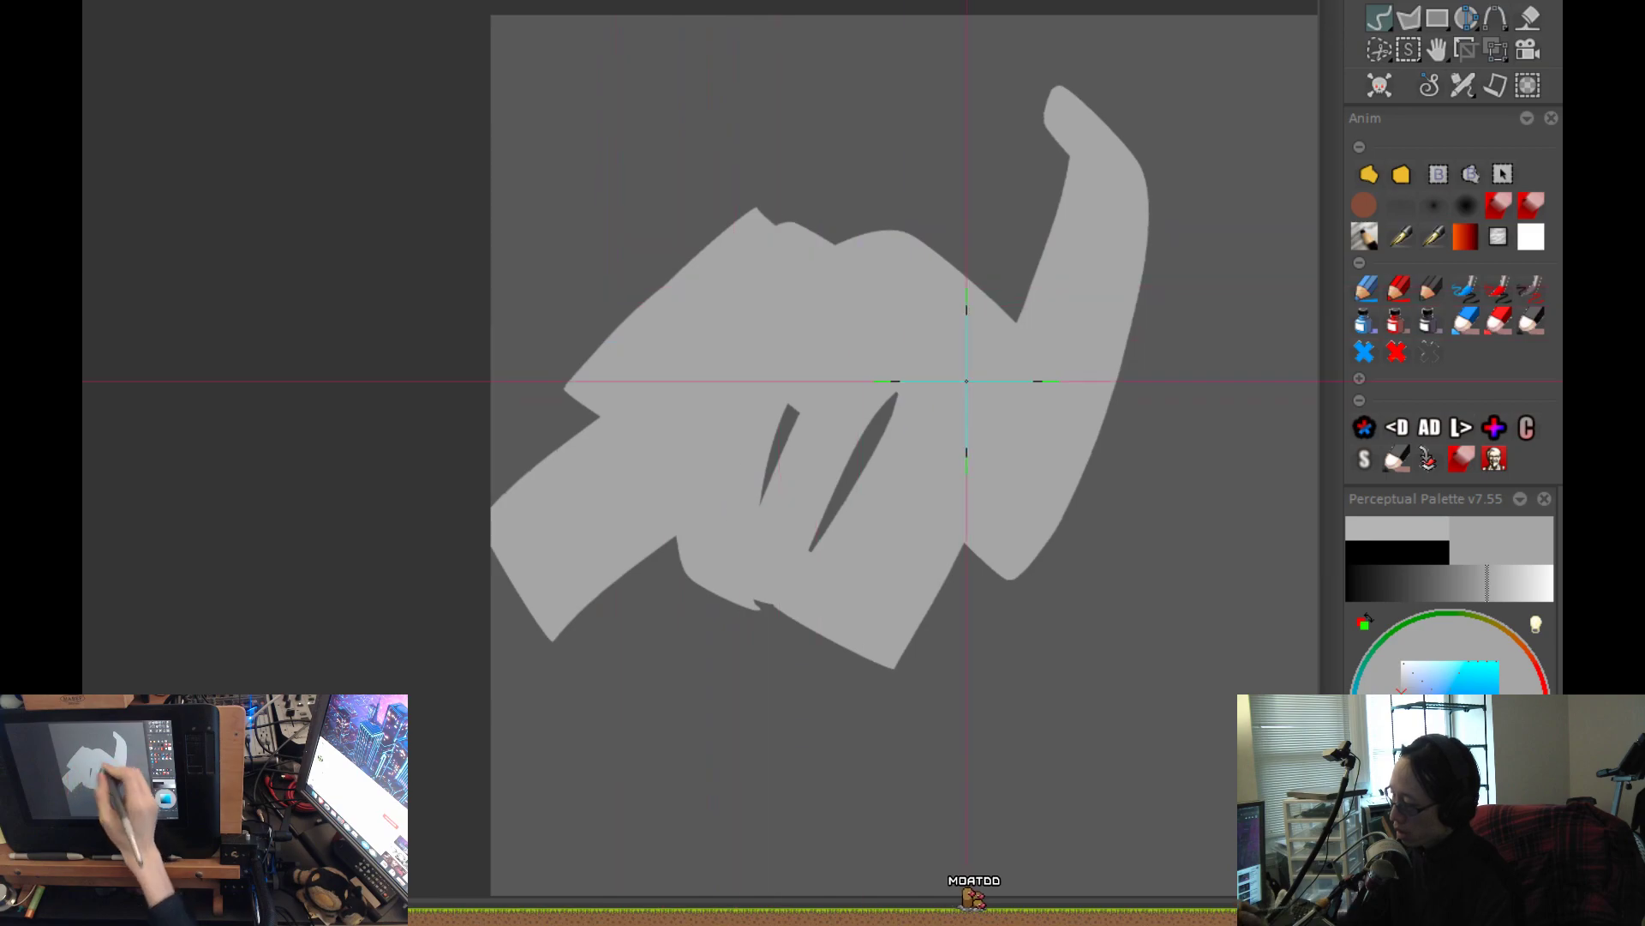
Move the whole silhouette slightly right on the canvas so its left end sits inside the edge.
scroll(965, 381, "down", 3)
left_click_drag(921, 576, 875, 530)
scroll(913, 322, "up", 1)
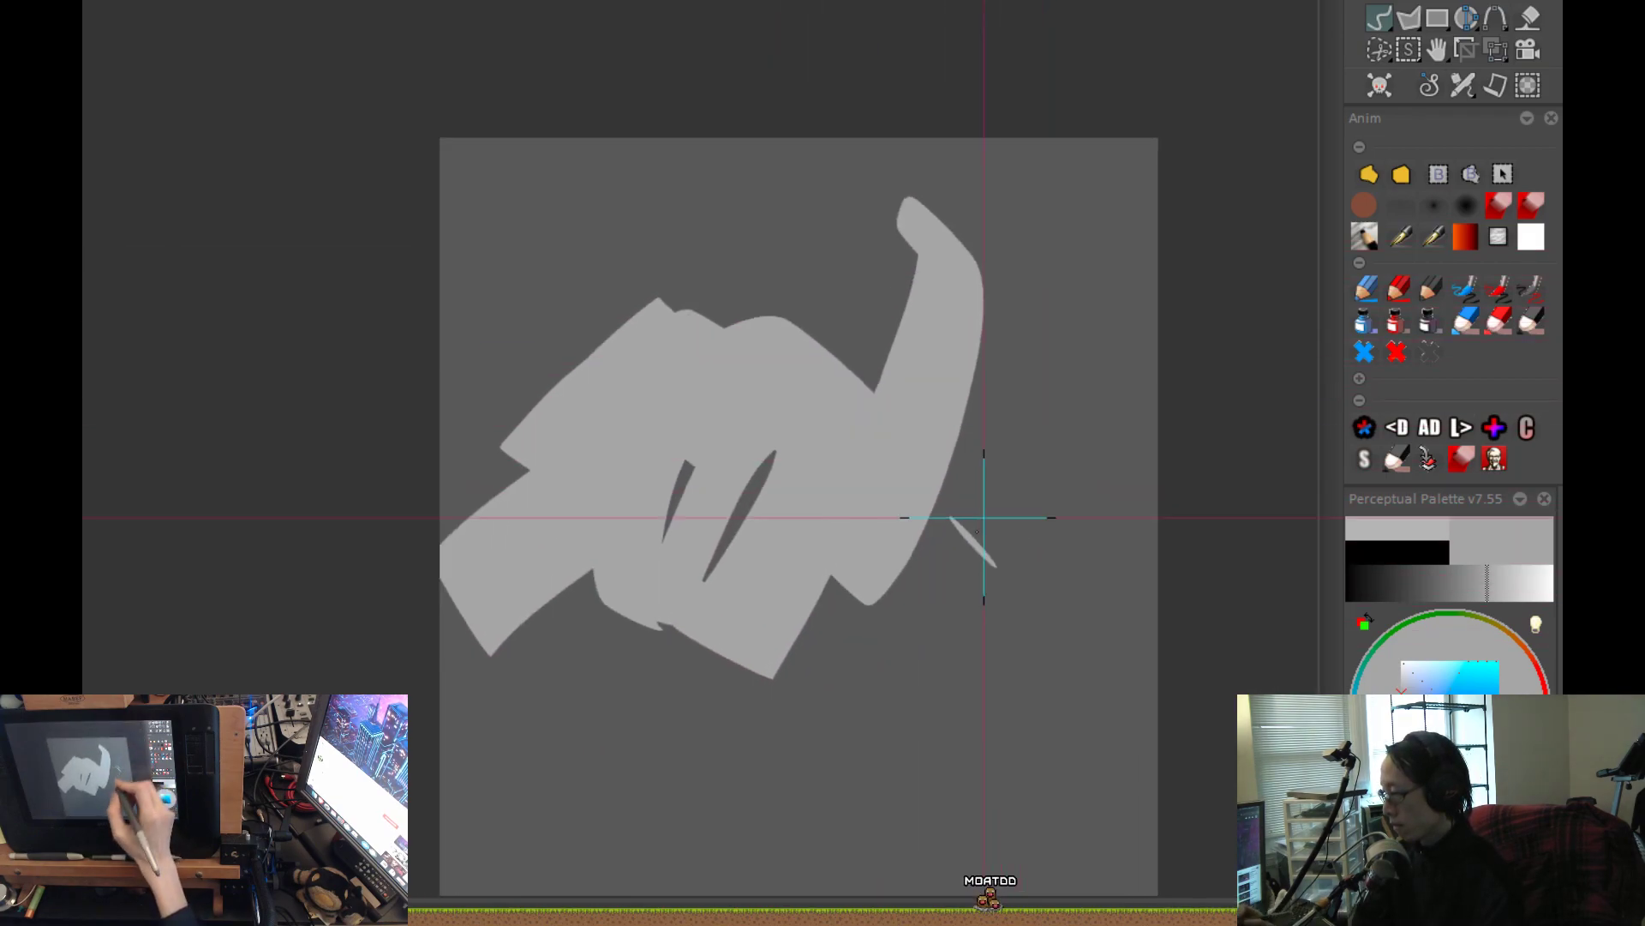
key("ctrl")
mouse_move(851, 641)
left_mouse_down()
mouse_move(910, 668)
mouse_move(904, 640)
left_mouse_up()
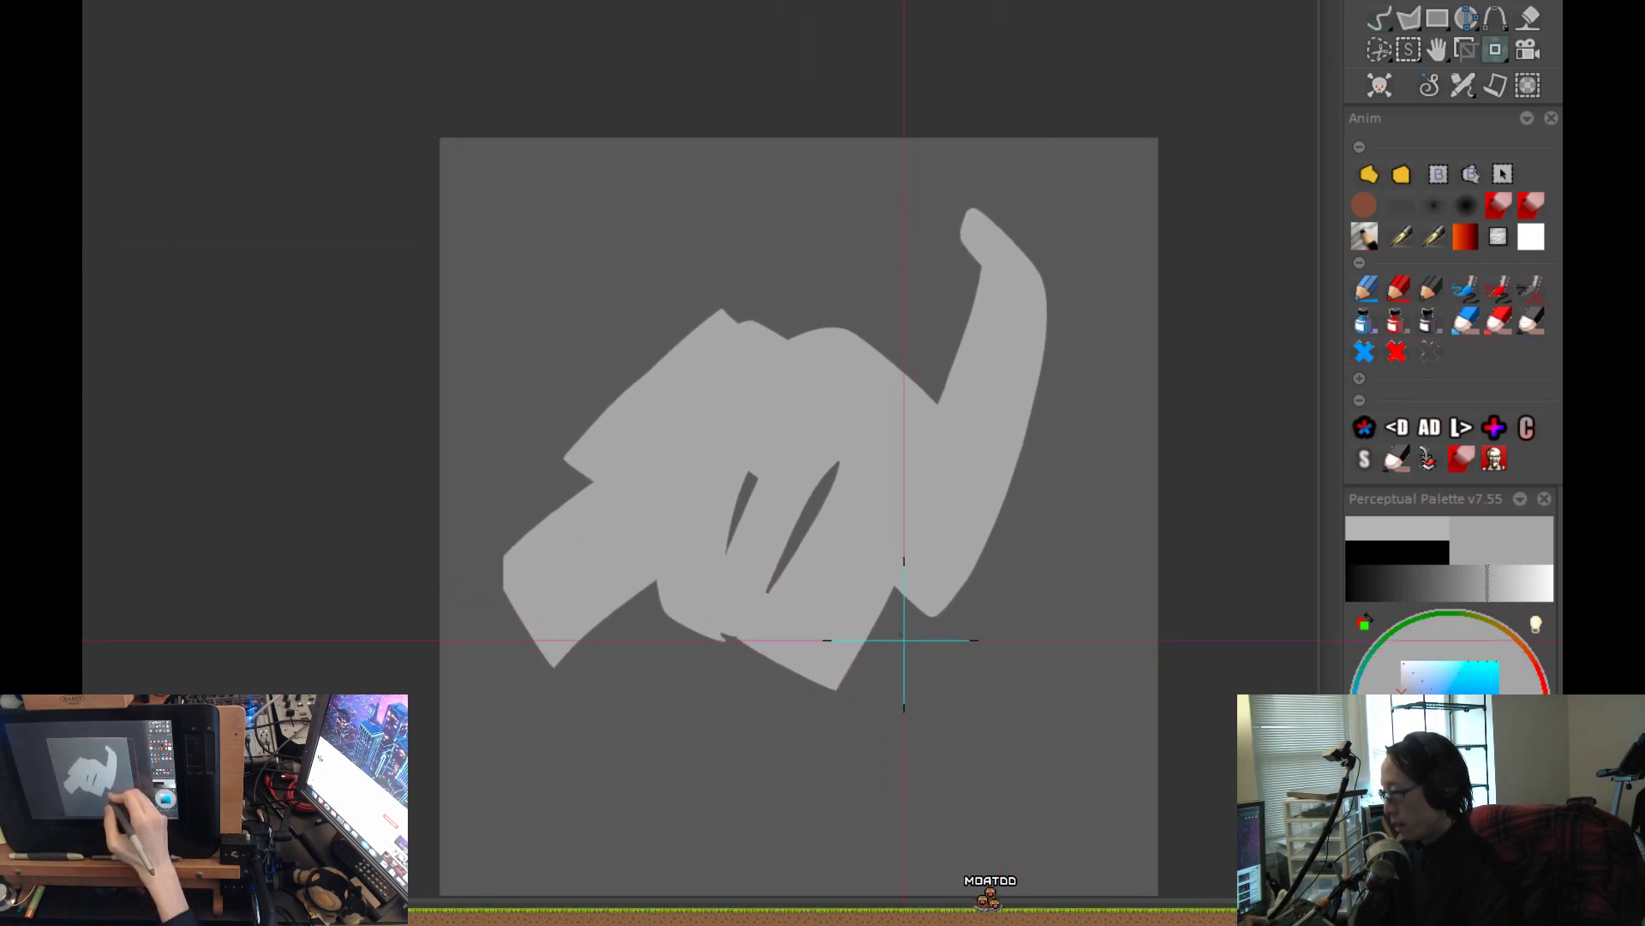
Paint broad white light planes along the long diagonal arm and the upper left band, keeping a thin grey gap between them.
left_click(1543, 581)
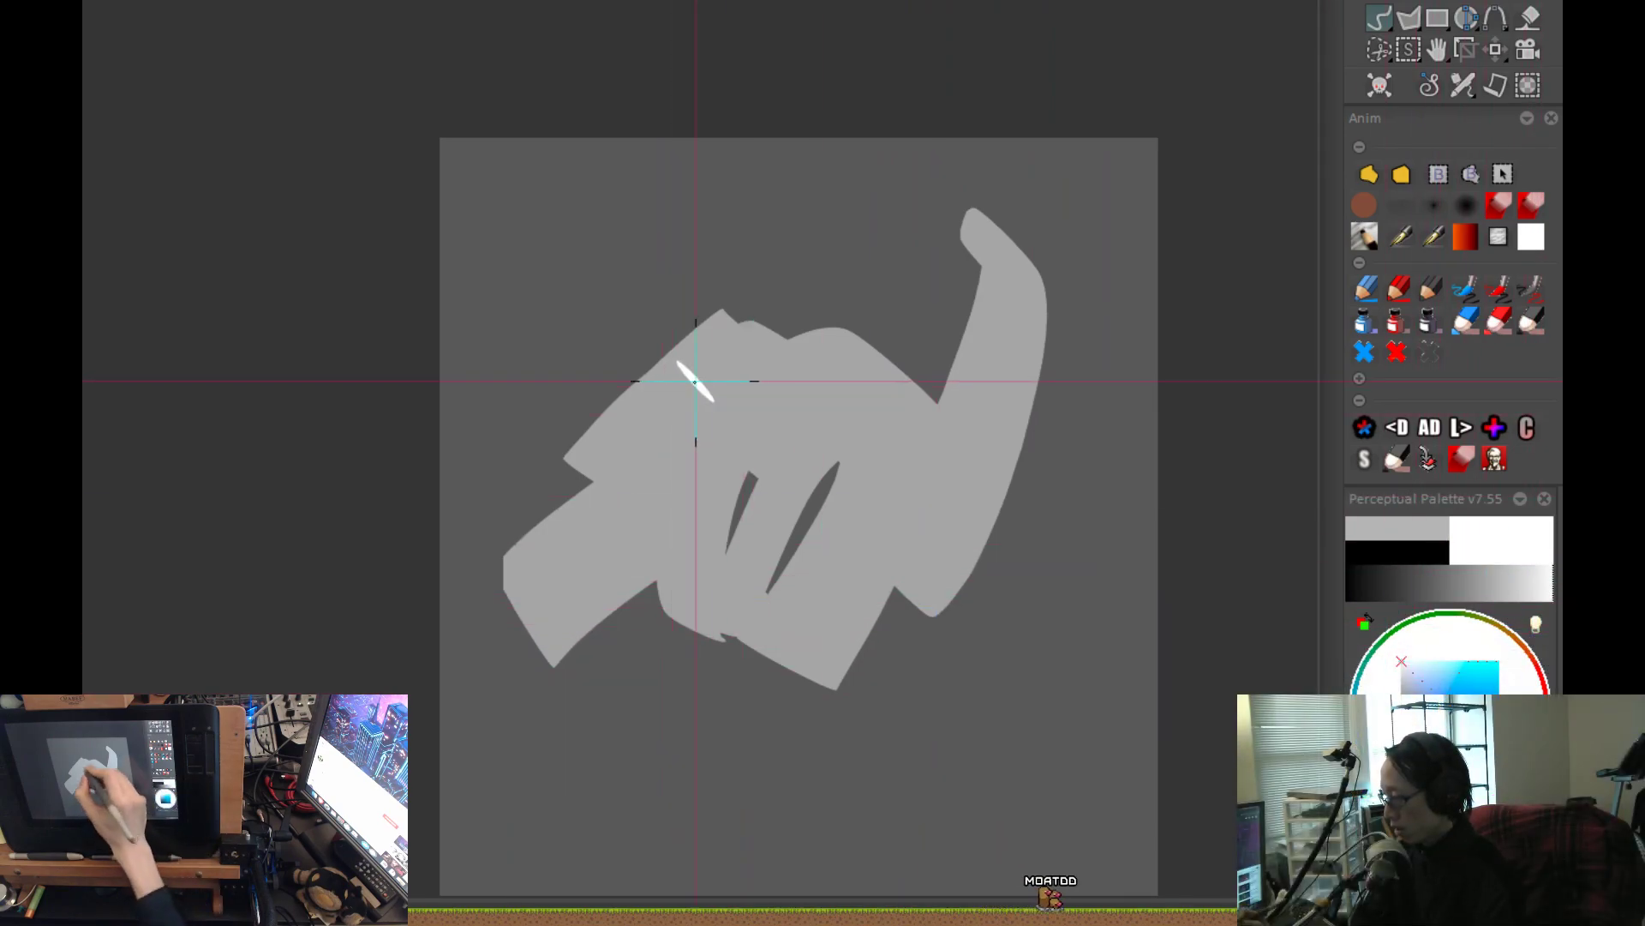
left_click_drag(852, 353, 507, 605)
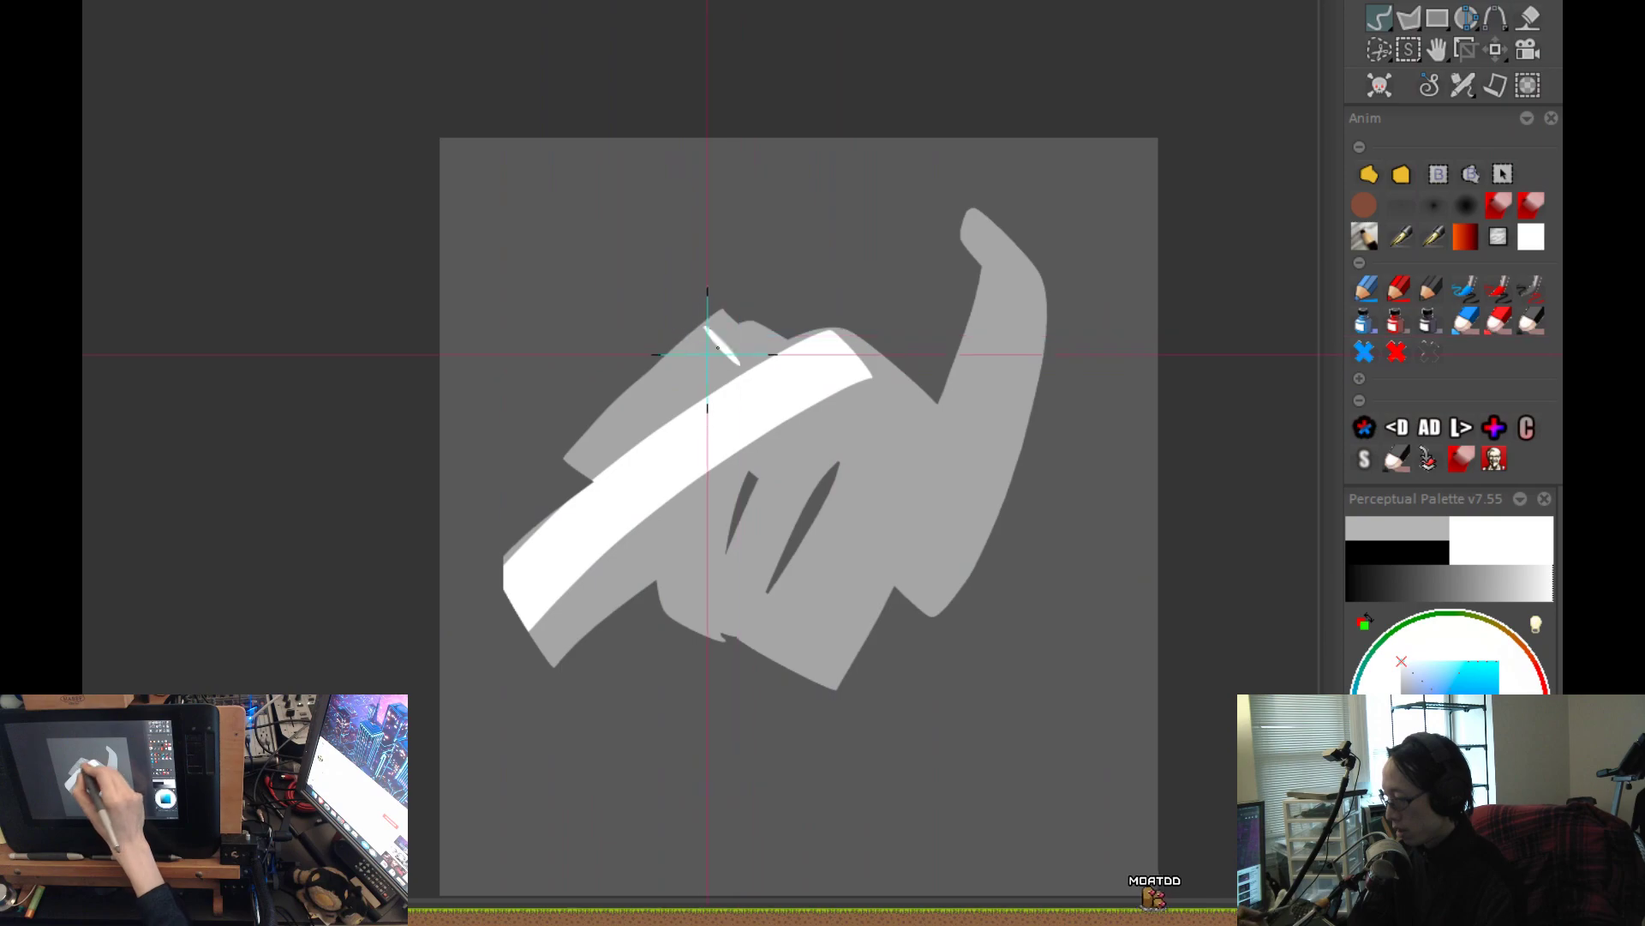
left_click_drag(744, 321, 555, 448)
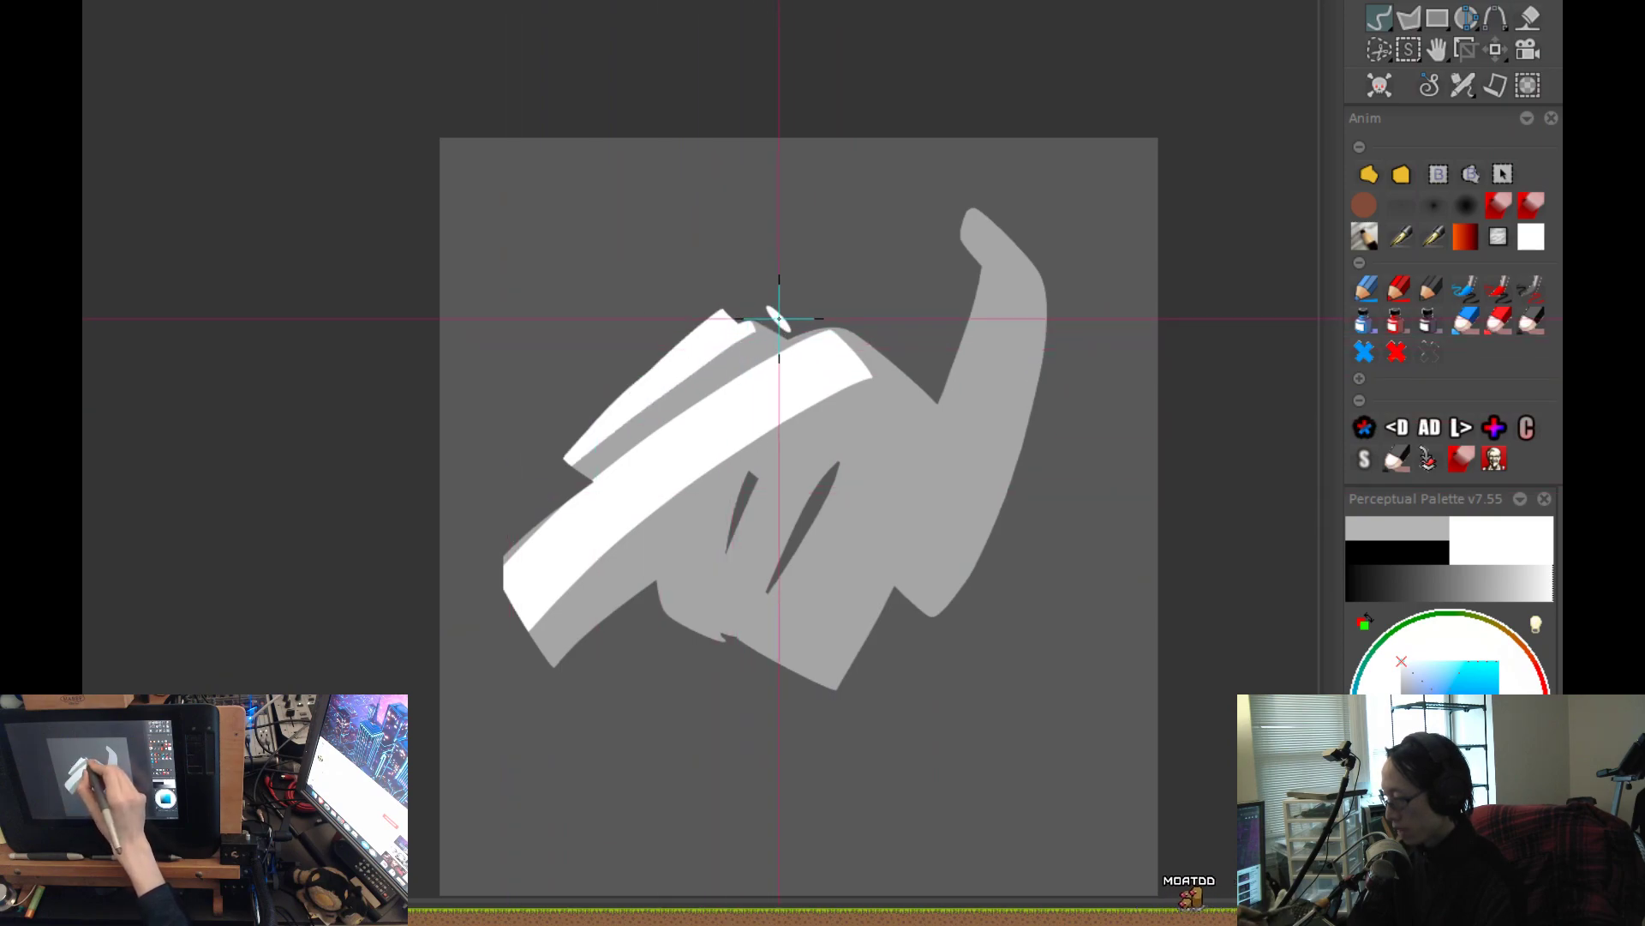
left_click_drag(775, 322, 566, 463)
left_click_drag(854, 428, 866, 348)
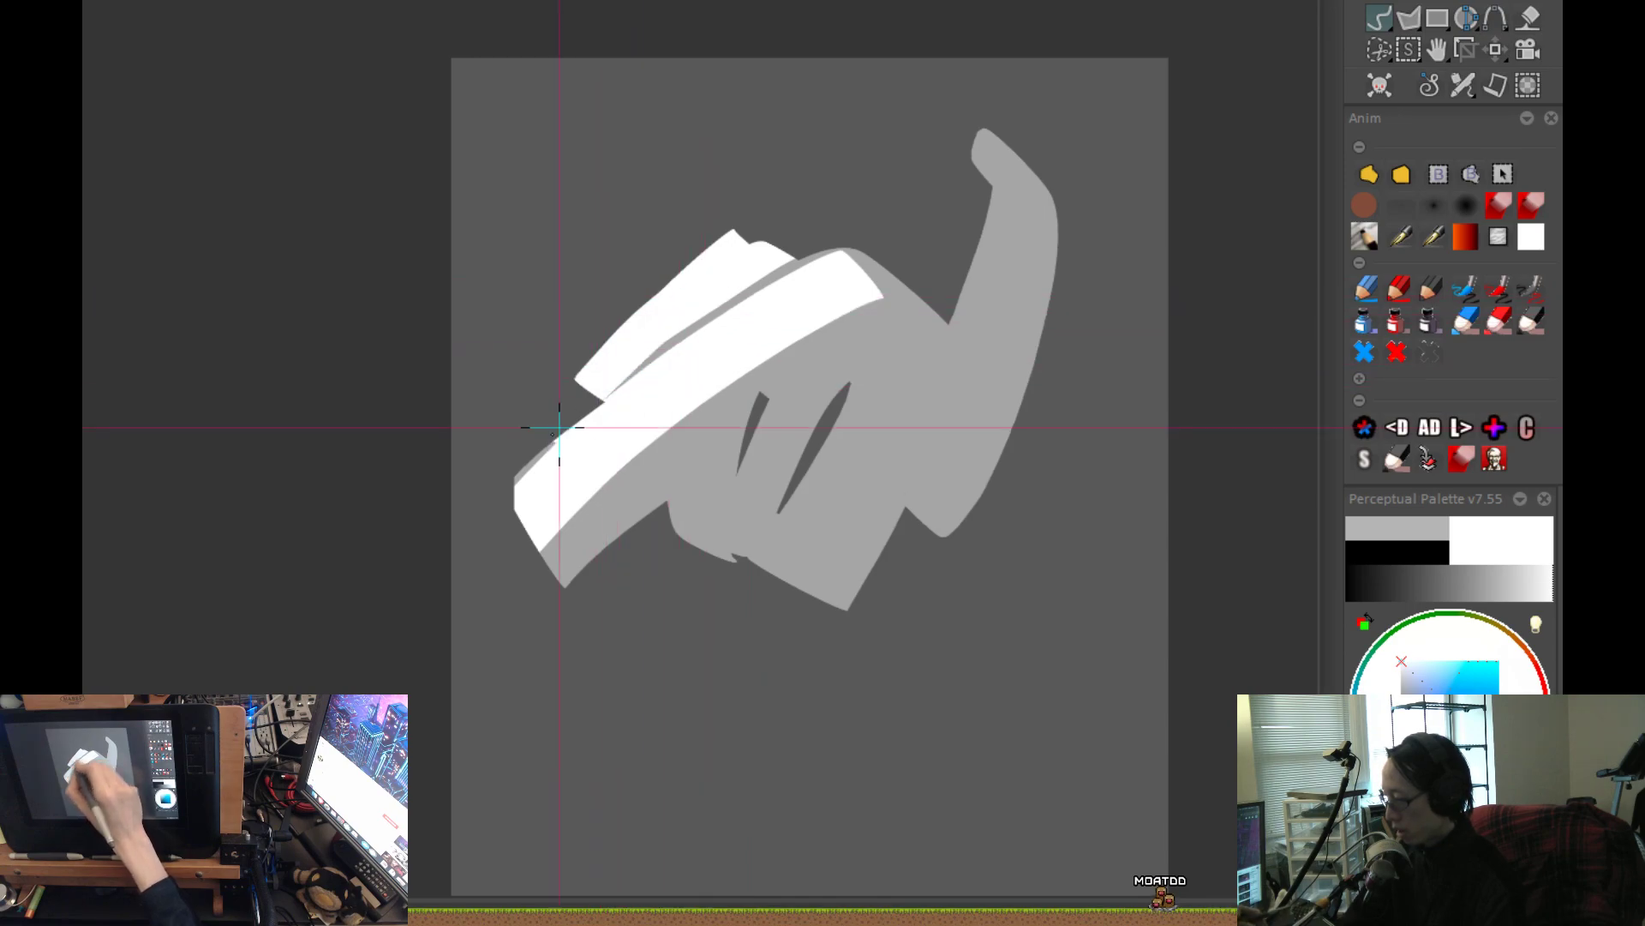
left_click_drag(700, 291, 711, 282)
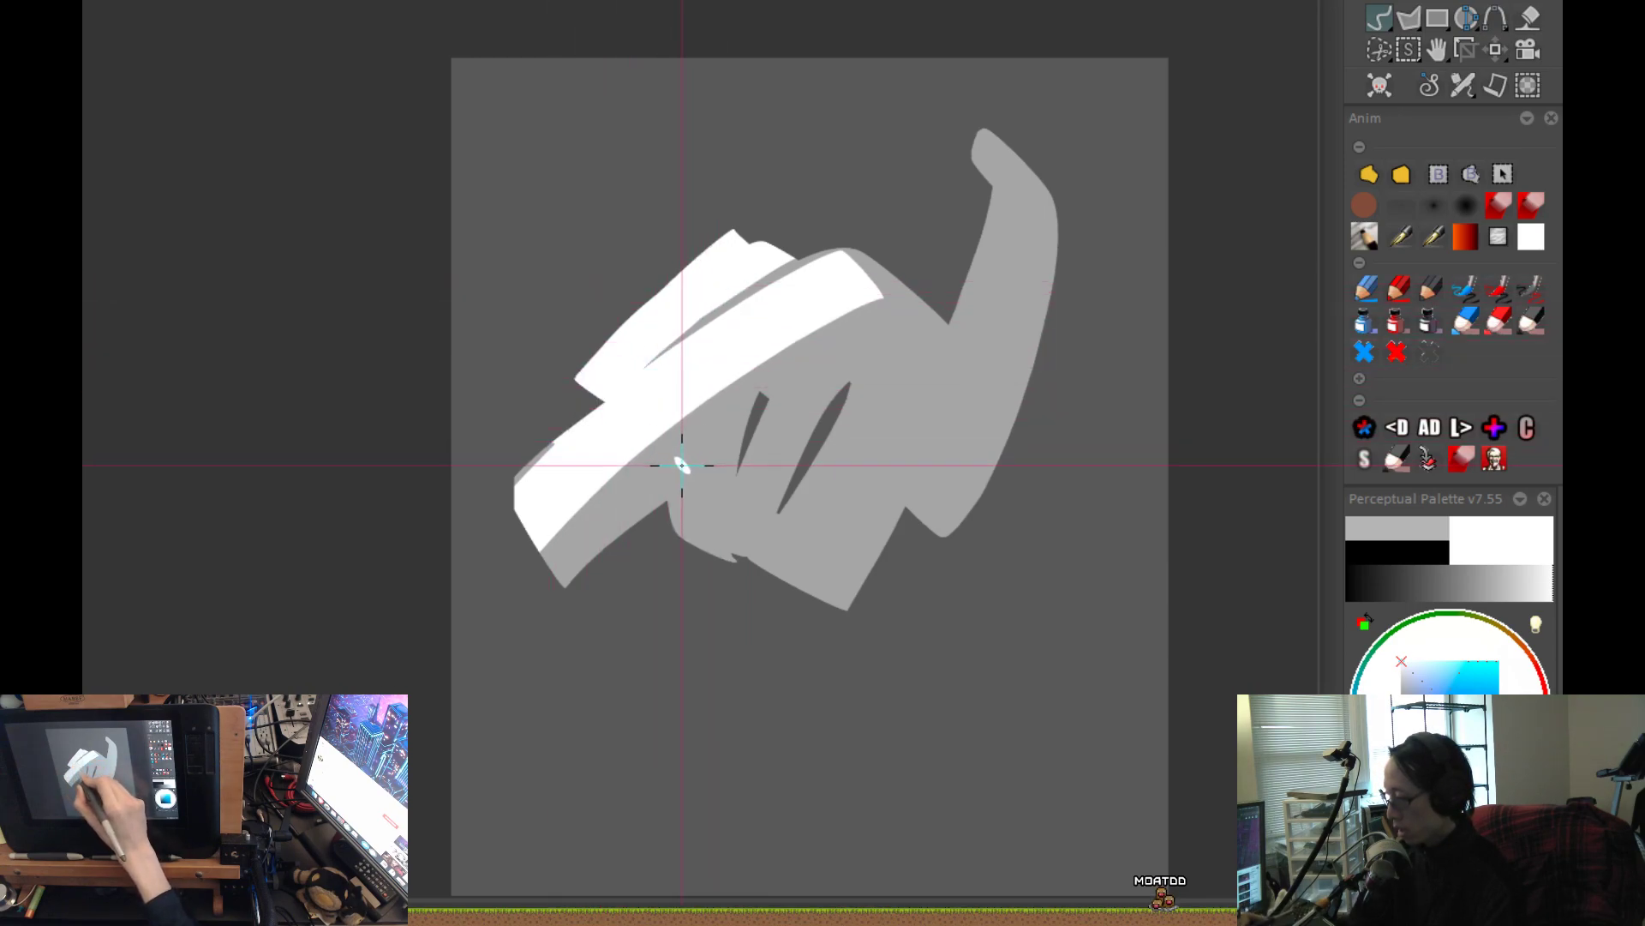
key("ctrl+z")
Paint white highlights on the horn's tip and on the right edge of the lower block.
left_click_drag(869, 469, 848, 570)
mouse_move(964, 242)
left_mouse_down()
mouse_move(1010, 249)
mouse_move(979, 243)
mouse_move(984, 267)
left_mouse_up()
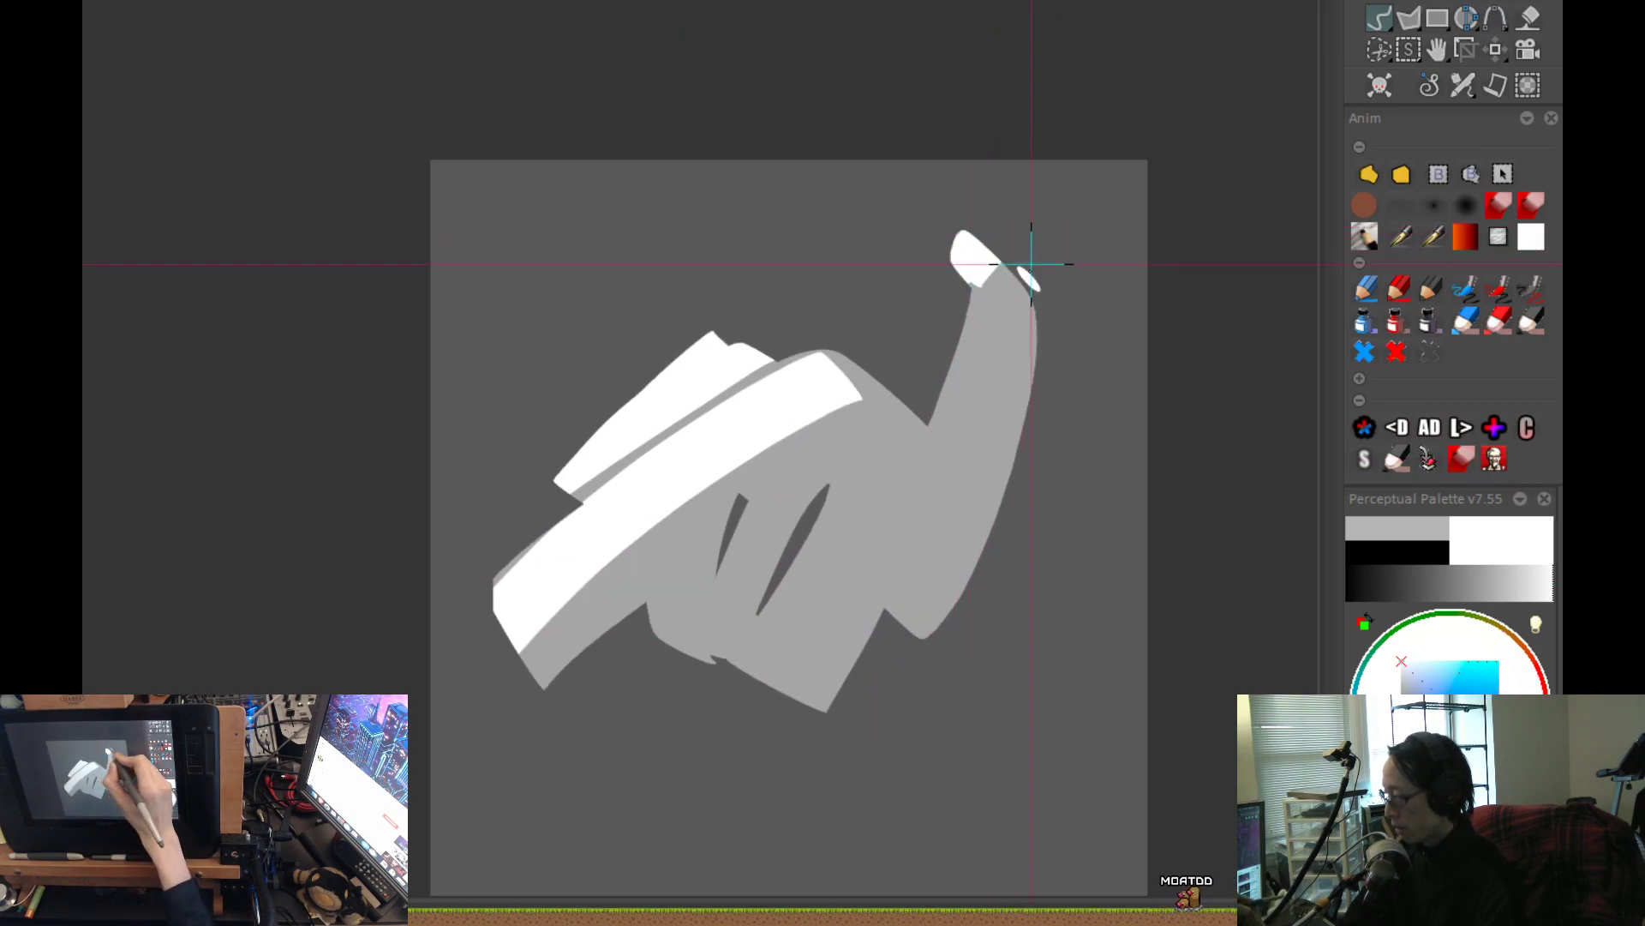
left_click_drag(983, 420, 1000, 301)
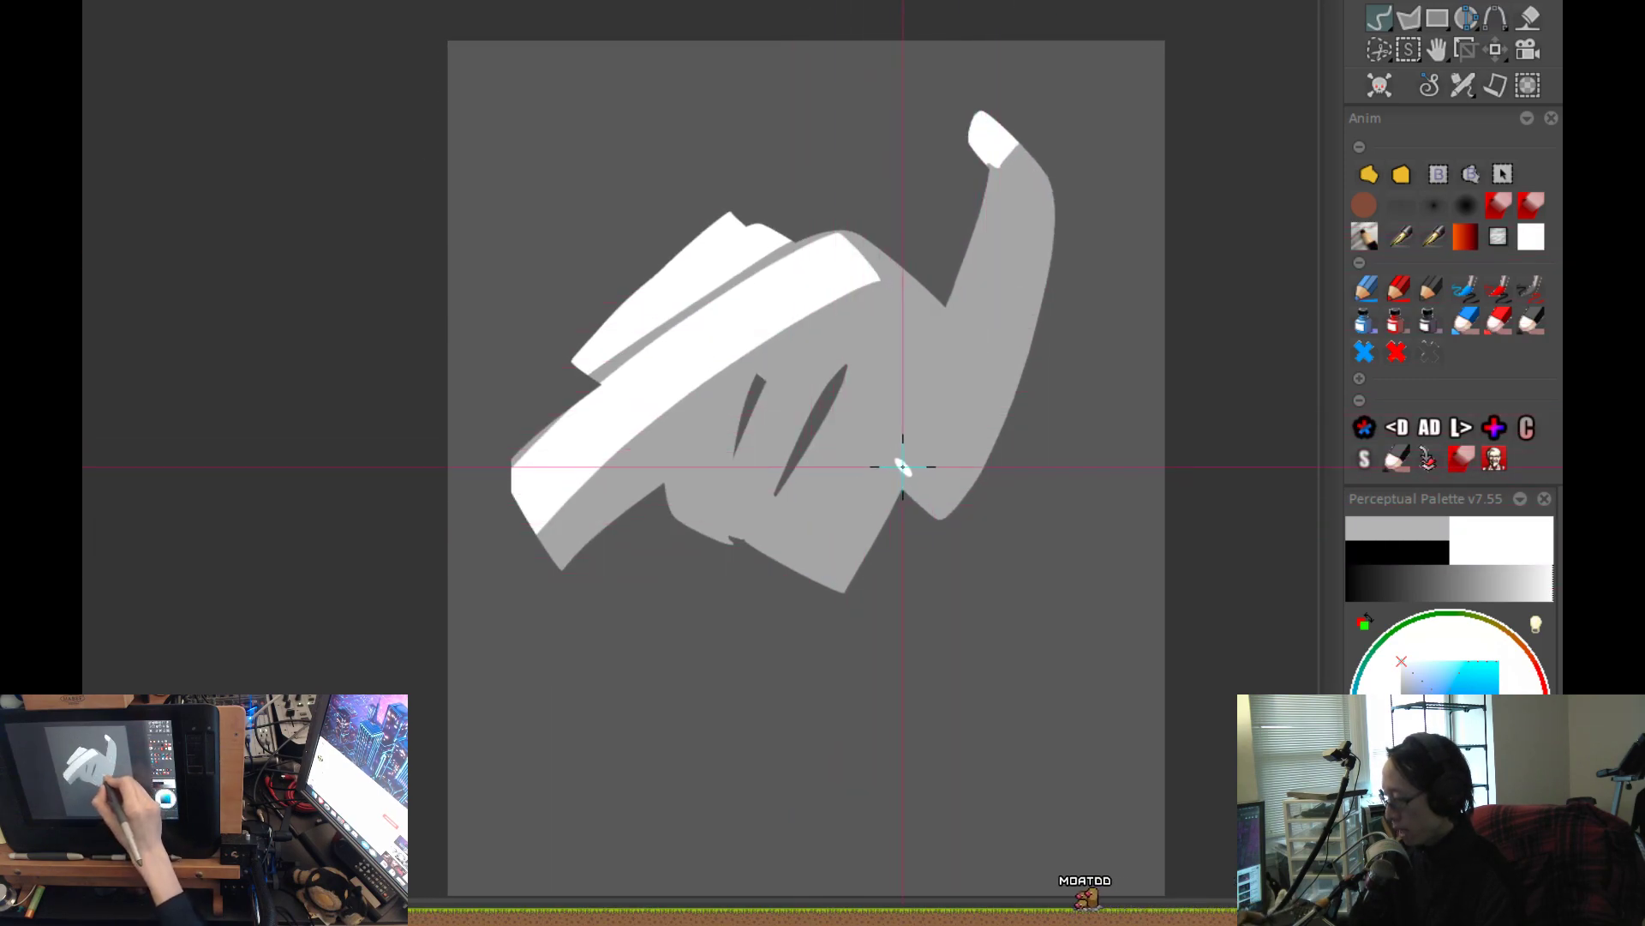
mouse_move(899, 464)
left_mouse_down()
mouse_move(845, 557)
mouse_move(827, 555)
mouse_move(795, 647)
left_mouse_up()
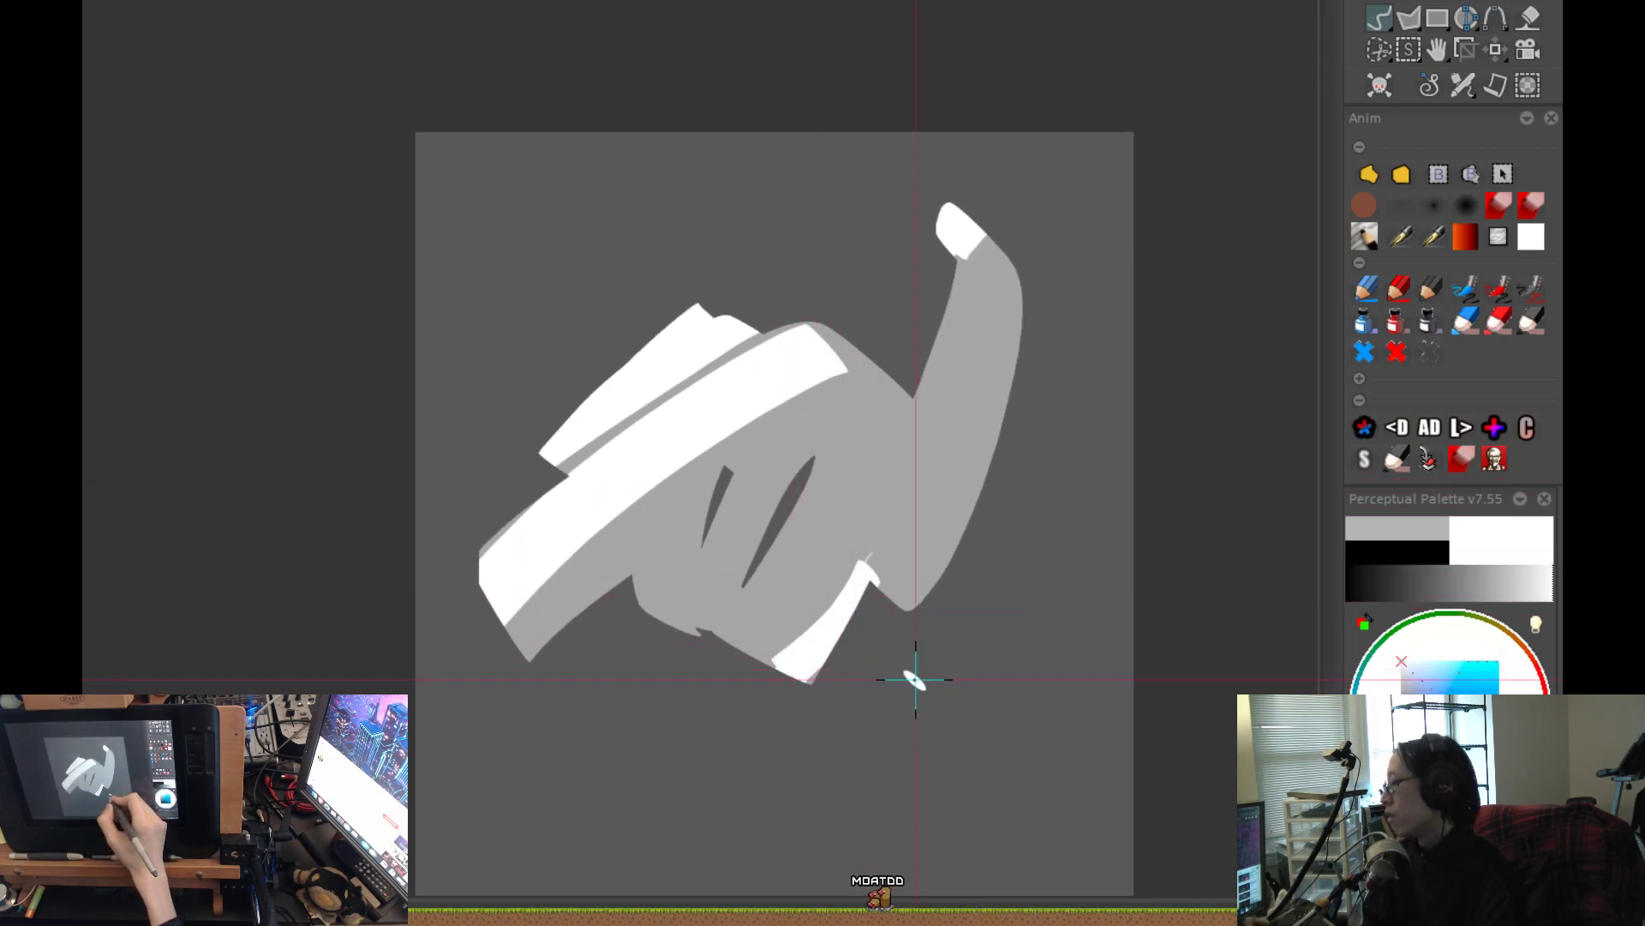
Trim the lower block's highlight with the sampled base grey, and touch up the long band's upper end in white.
key("i")
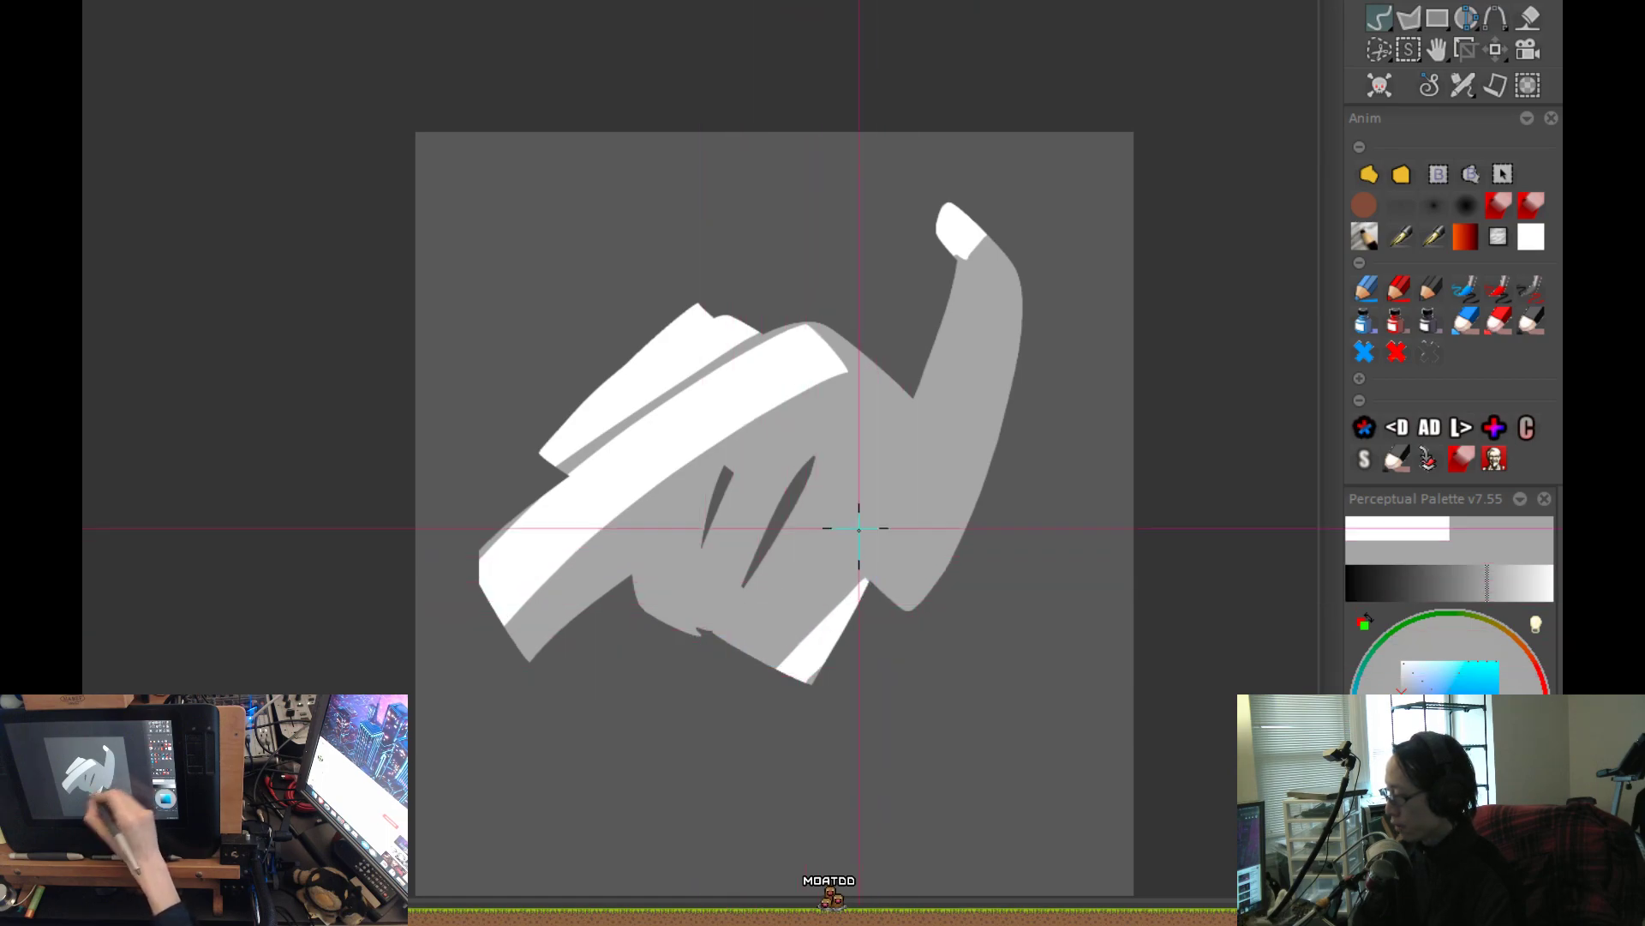
key("i")
left_click_drag(834, 343, 797, 363)
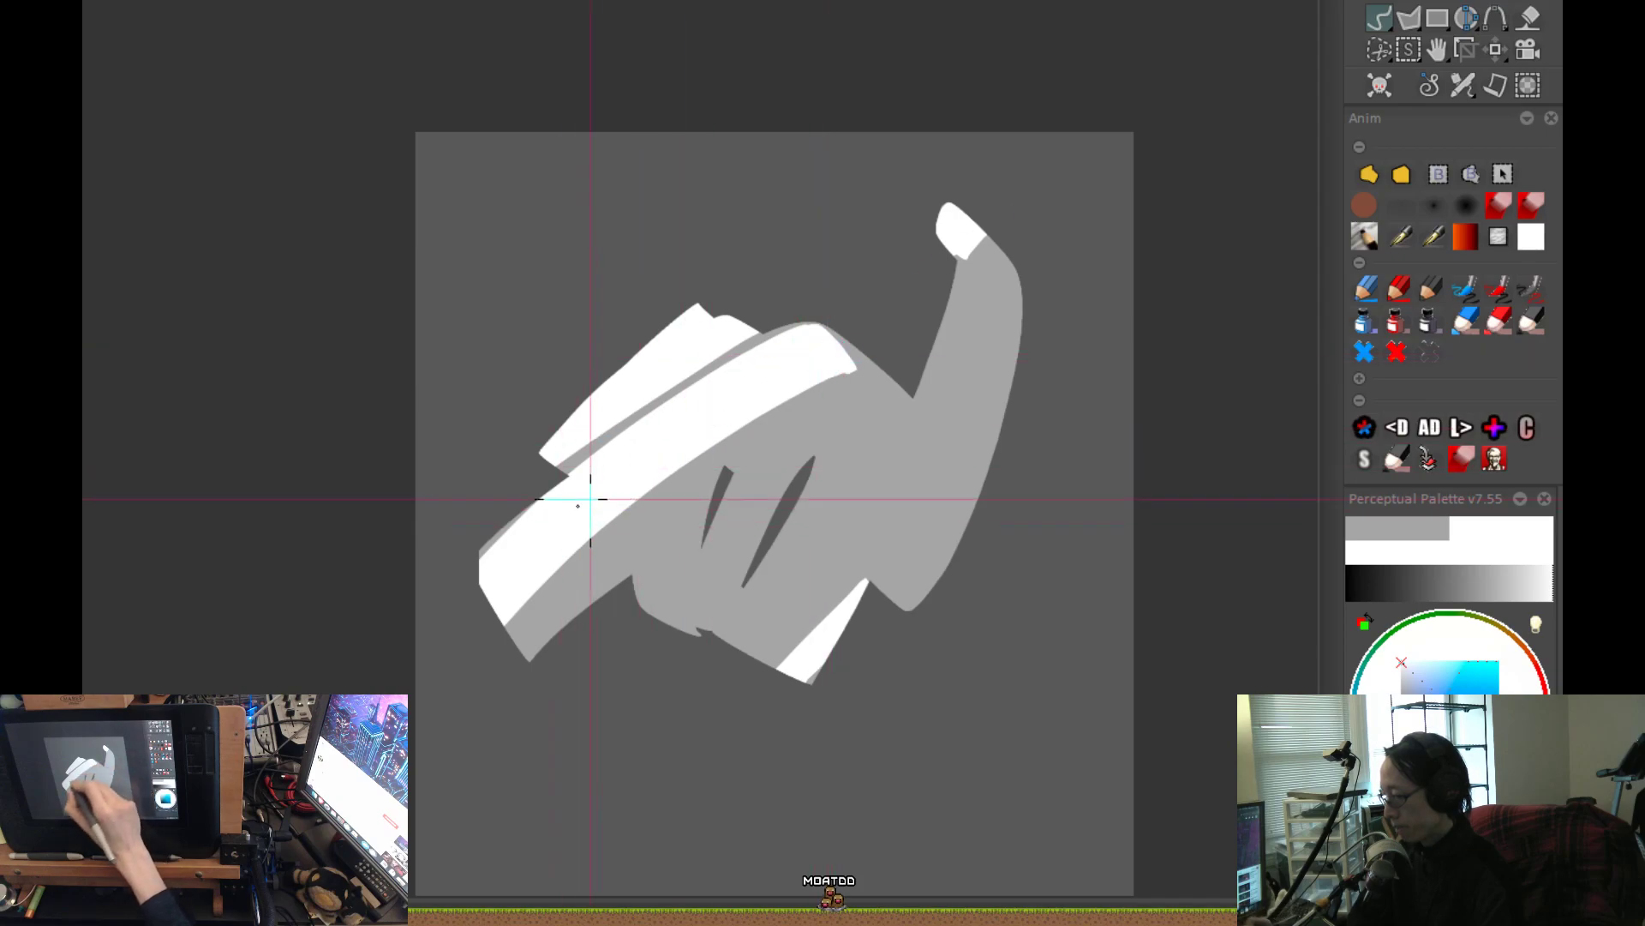
scroll(372, 664, "down", 1)
left_click(810, 565)
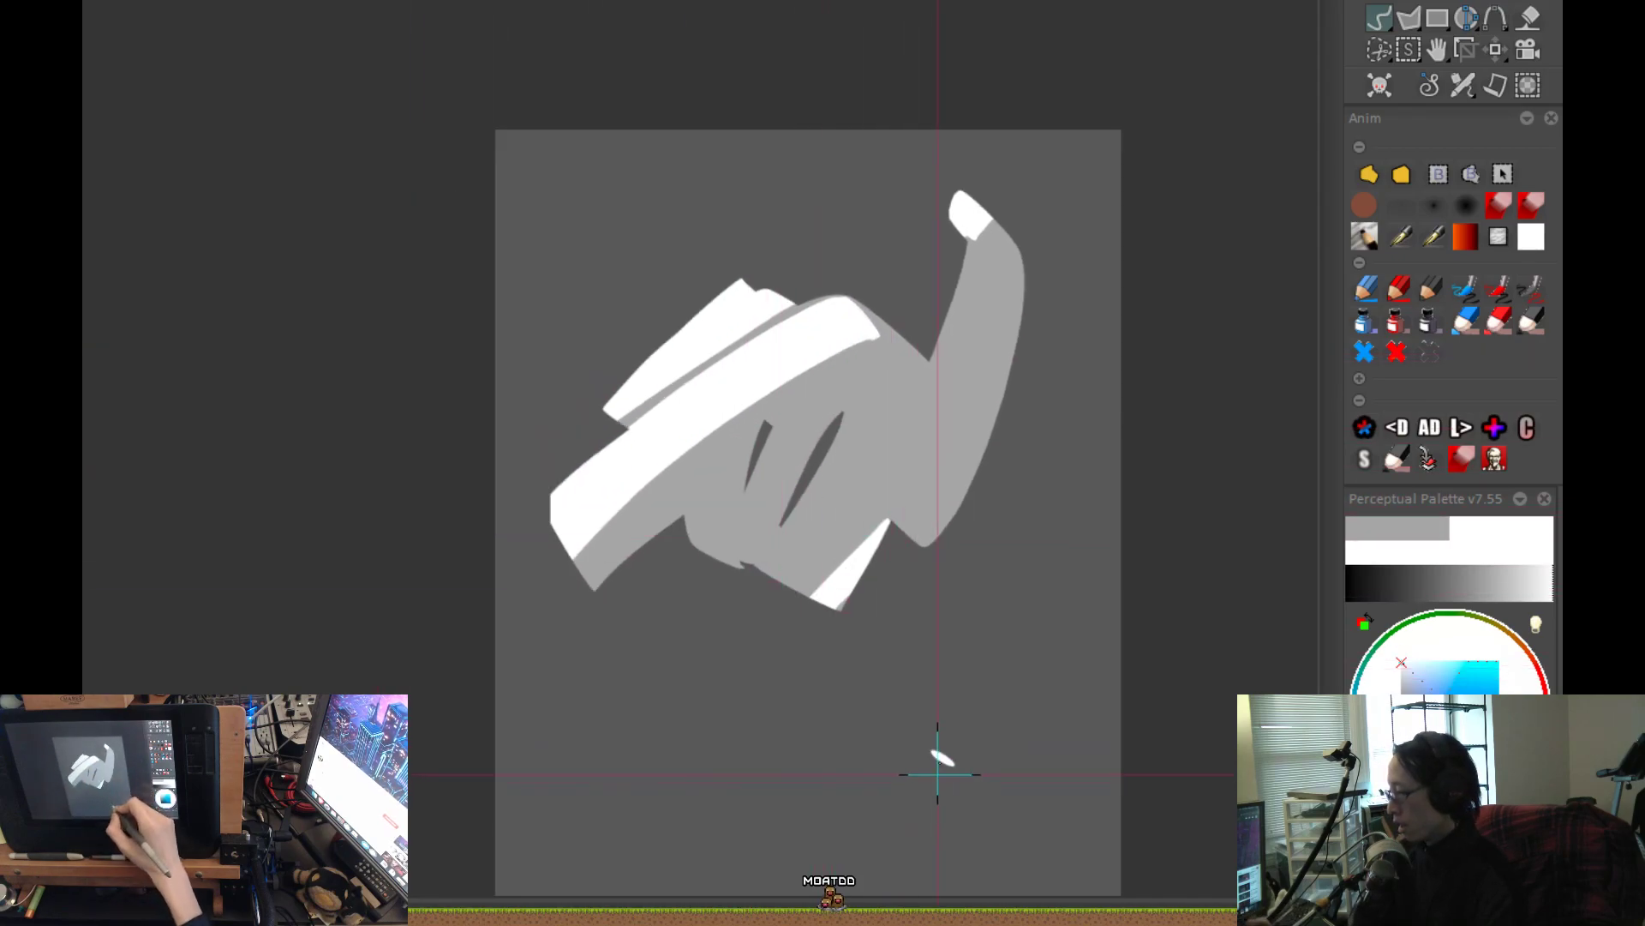
Set up a large soft airbrush with a dark grey colour for shading the body where it meets the horn.
left_click(1410, 214)
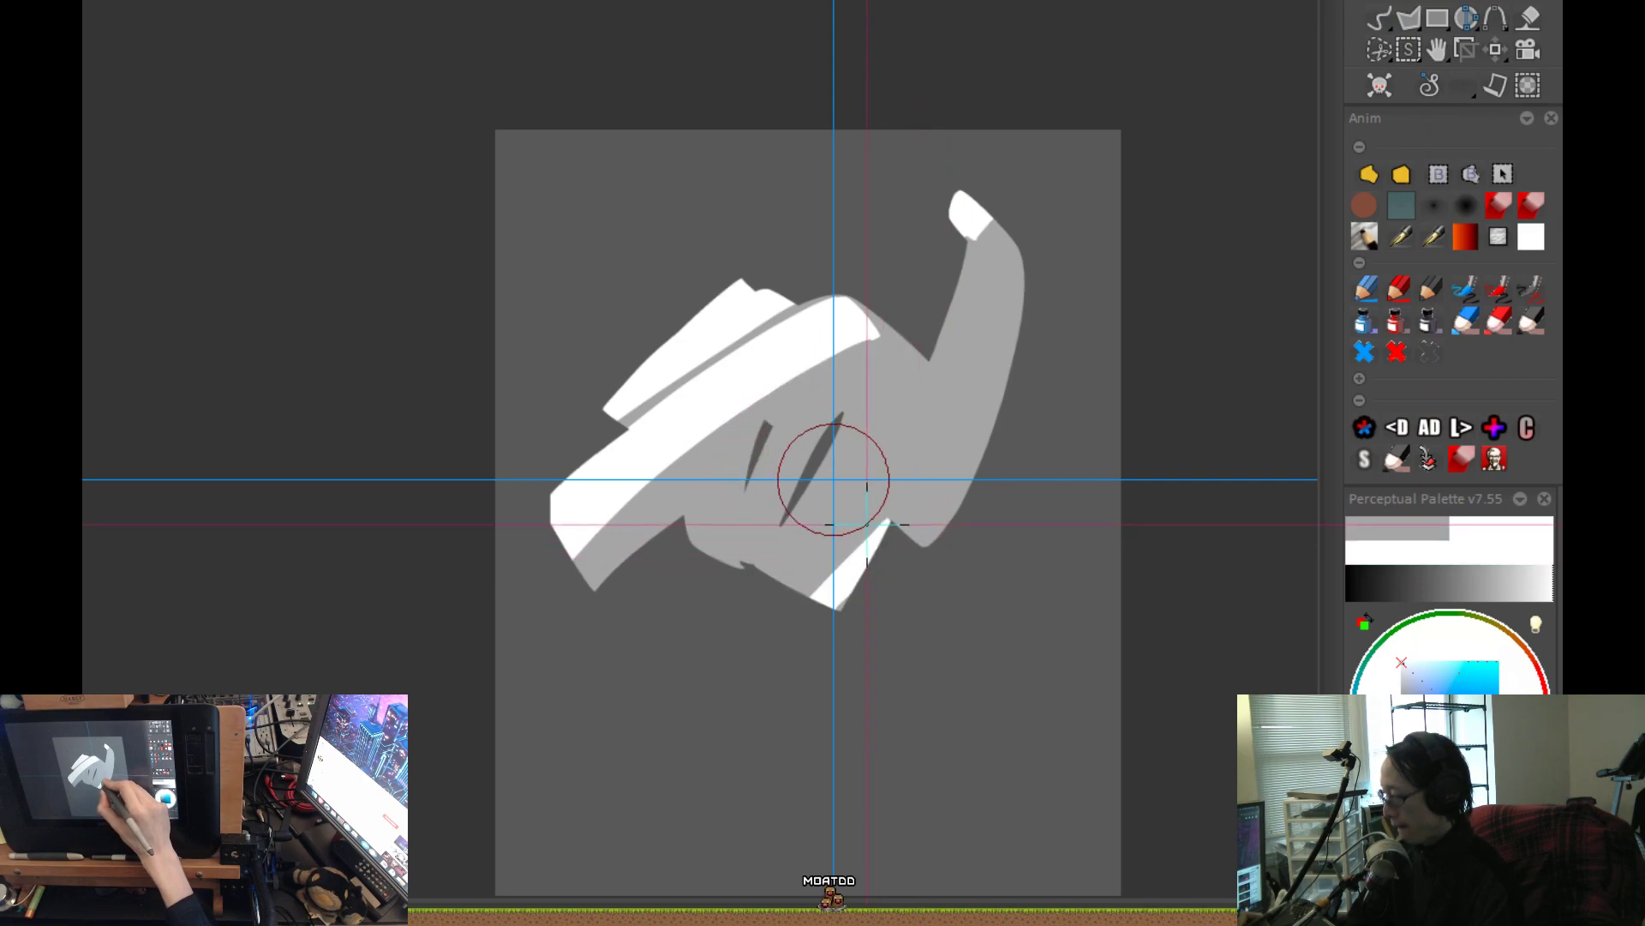
key("b")
left_click_drag(1457, 707, 1380, 731)
scroll(968, 596, "up", 1)
left_click_drag(993, 605, 840, 735)
scroll(838, 735, "up", 1)
left_click_drag(994, 389, 1079, 400)
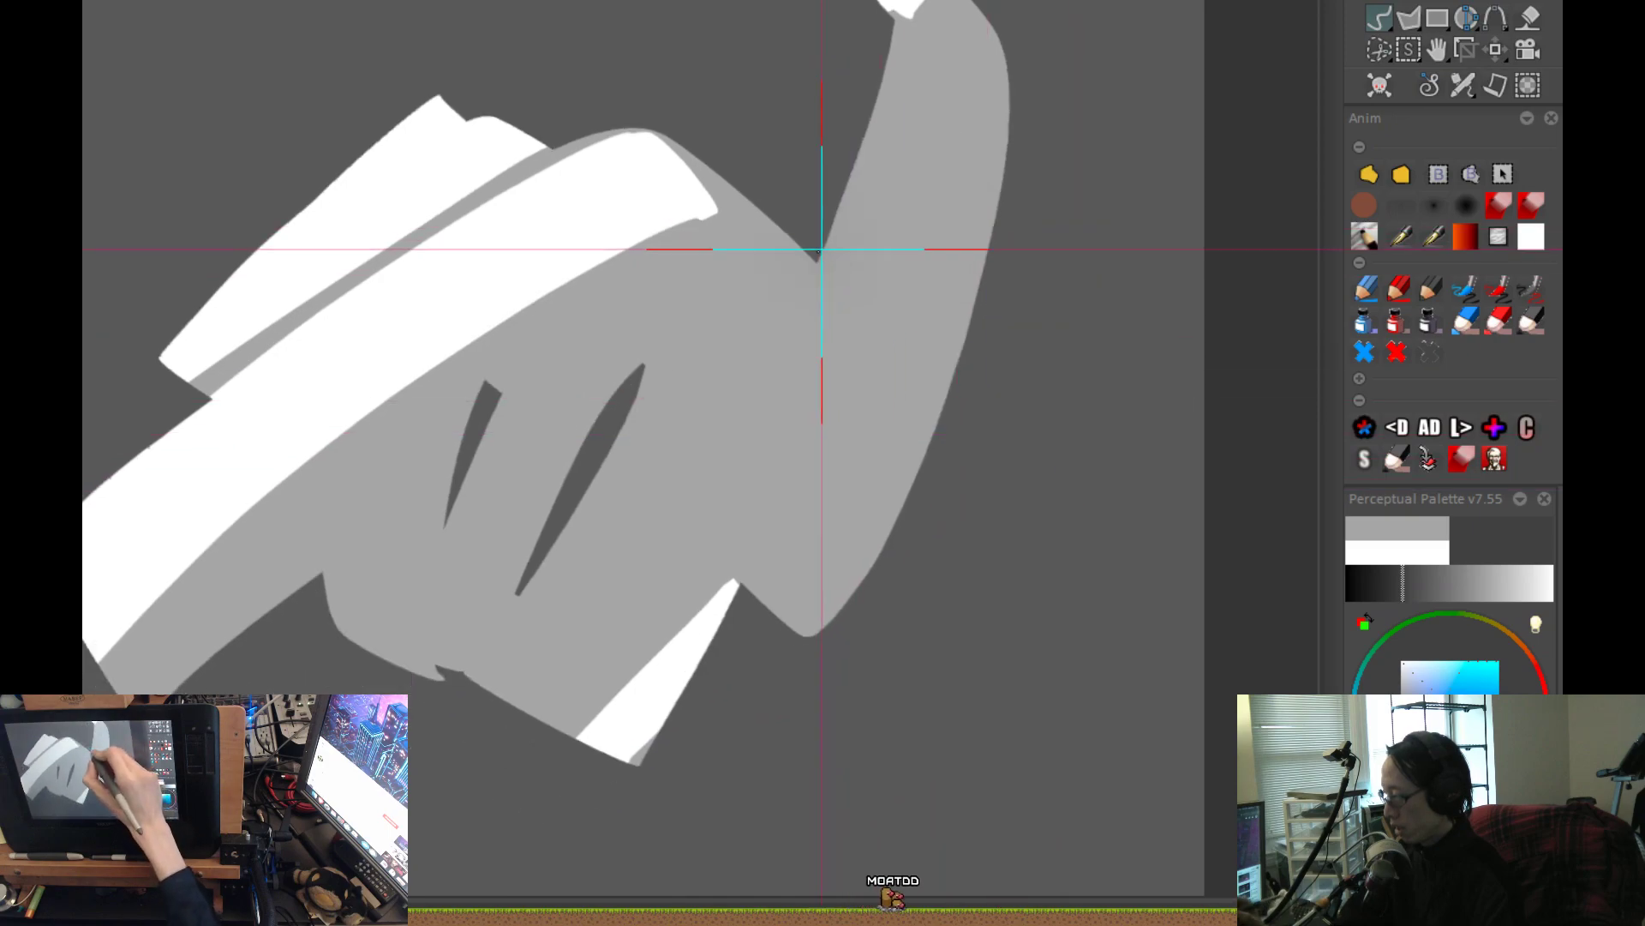
Try a soft, curved dark shadow down the junction between the body and the horn.
mouse_move(823, 263)
left_mouse_down()
mouse_move(849, 295)
mouse_move(903, 496)
left_mouse_up()
key("ctrl+z")
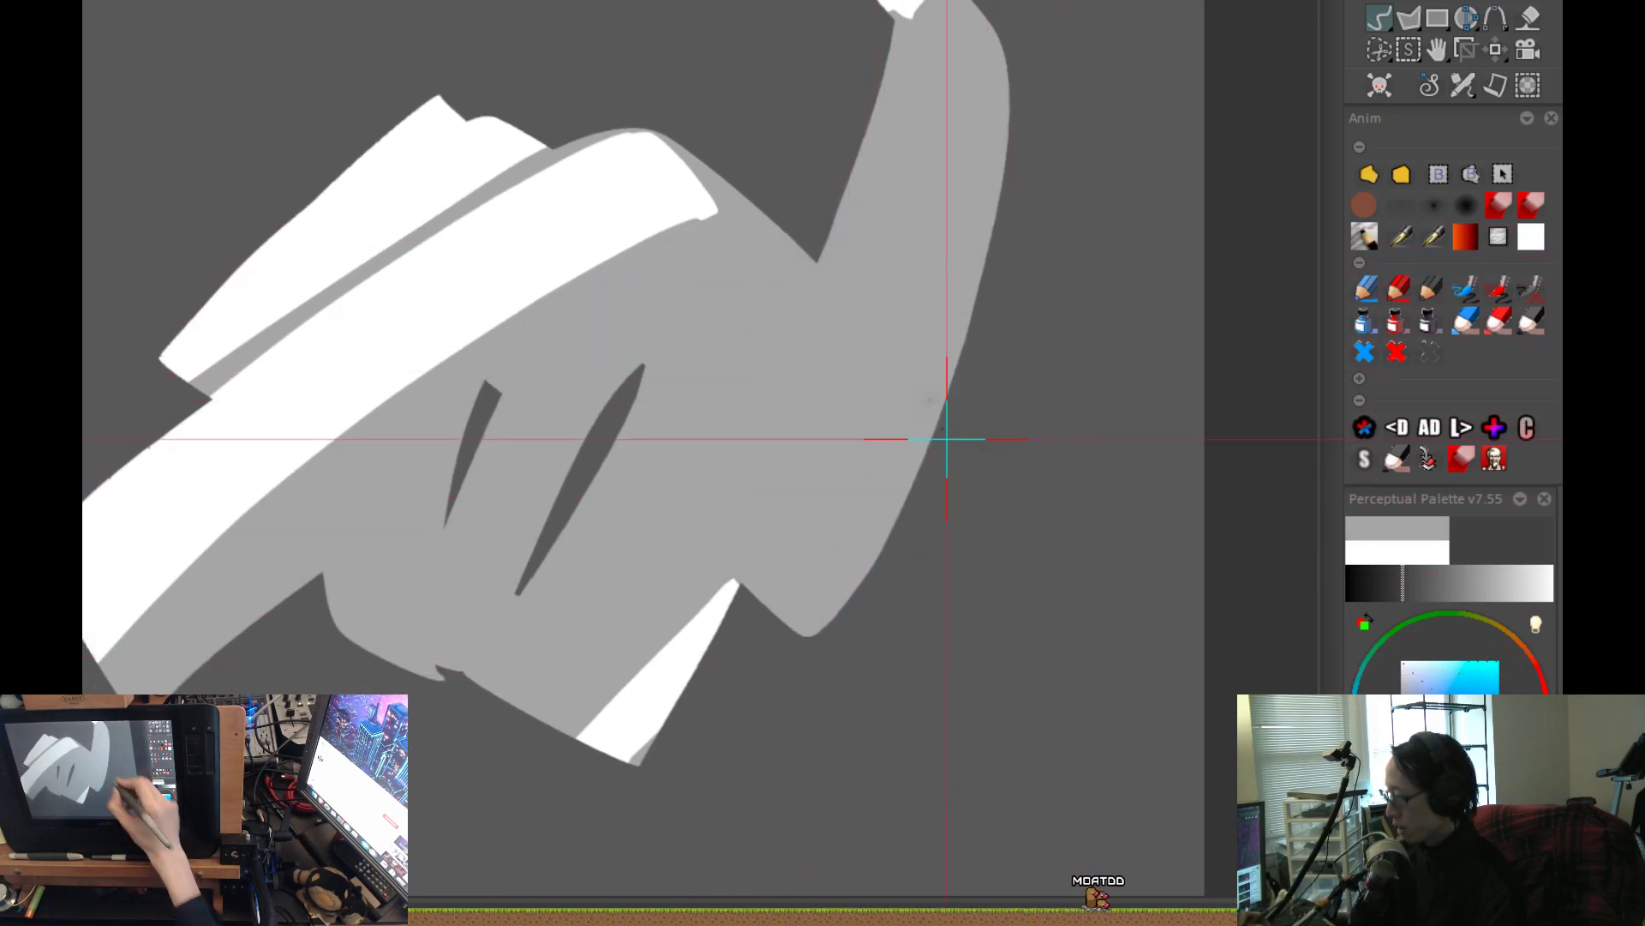
mouse_move(835, 283)
left_mouse_down()
mouse_move(867, 459)
mouse_move(800, 625)
left_mouse_up()
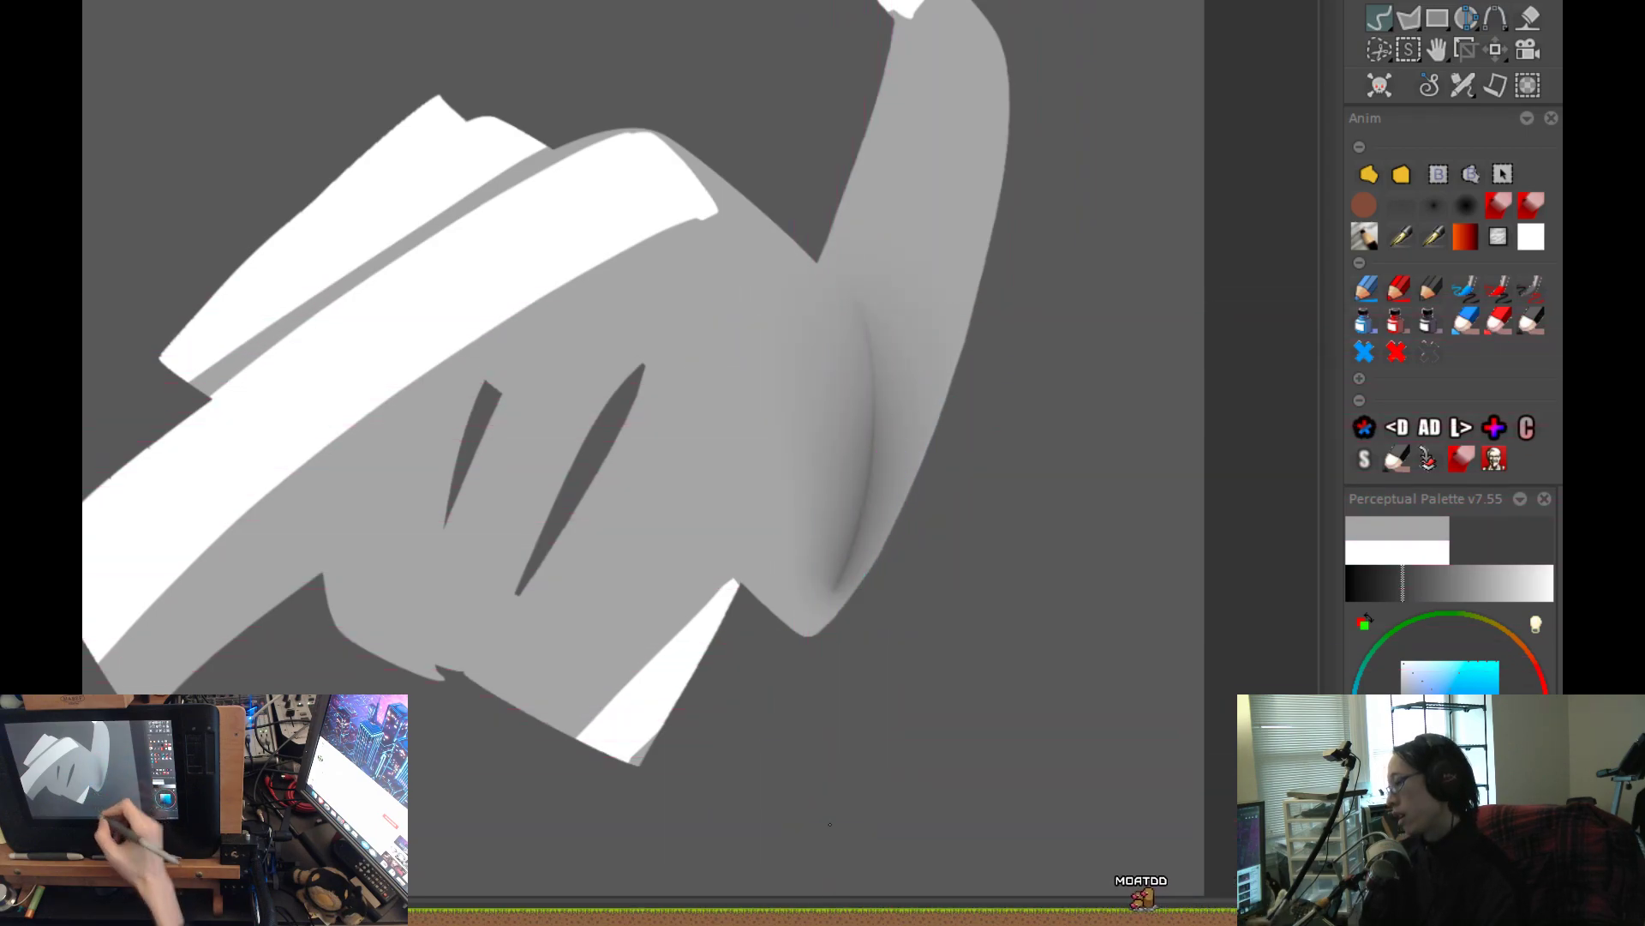
scroll(976, 584, "down", 1)
left_click_drag(923, 709, 944, 677)
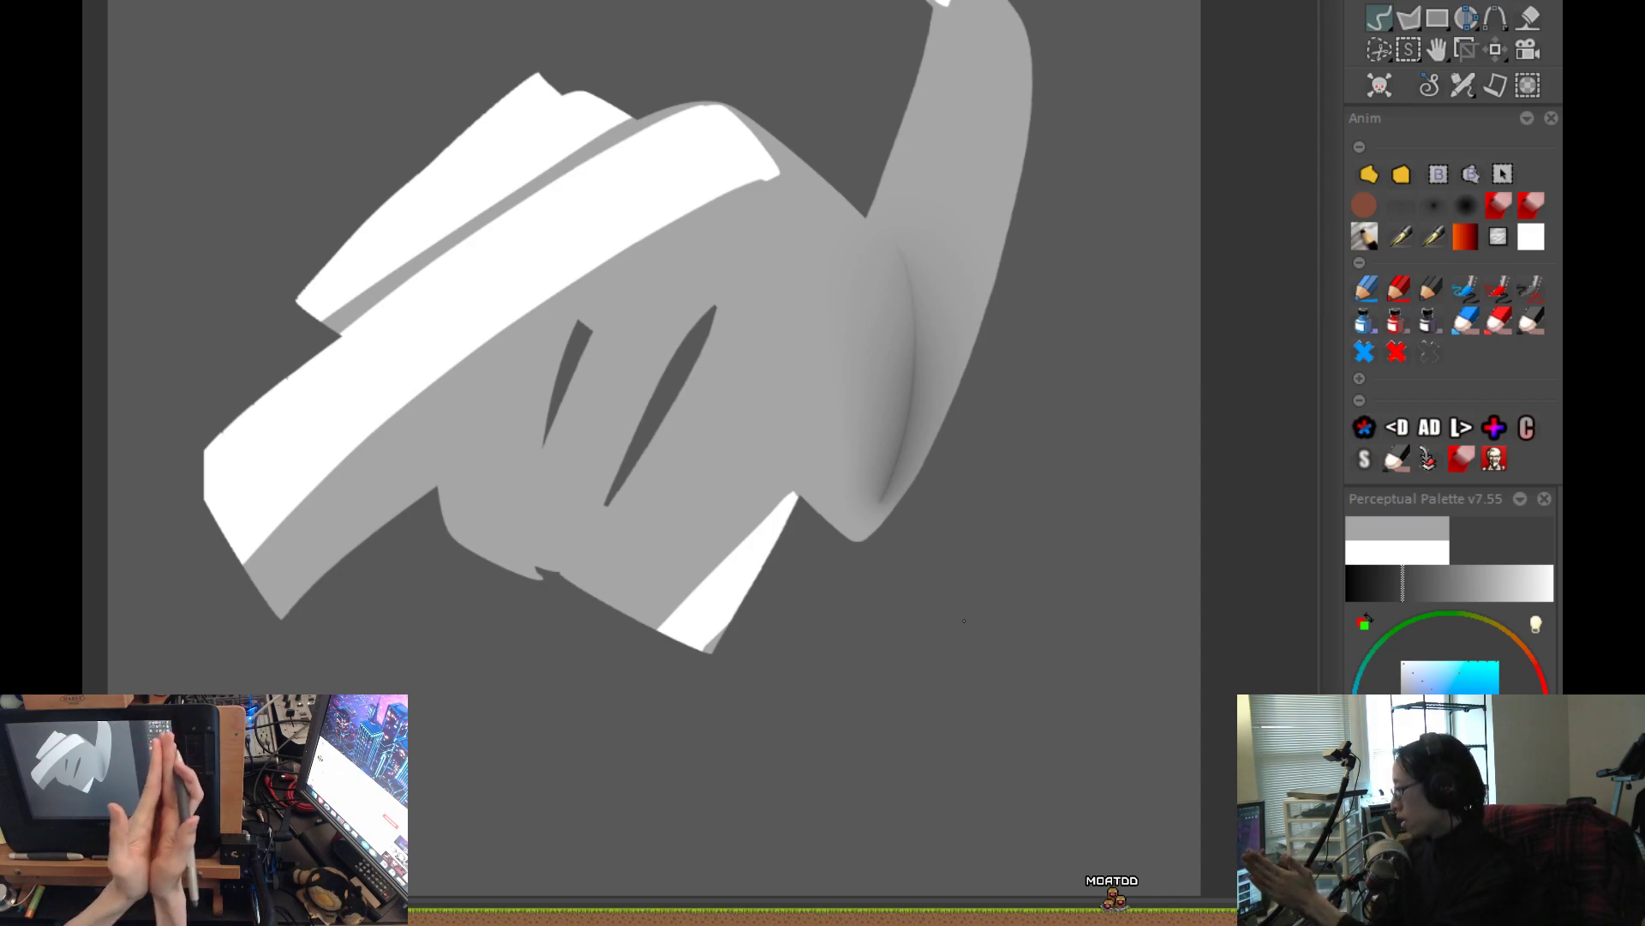
key("ctrl+z")
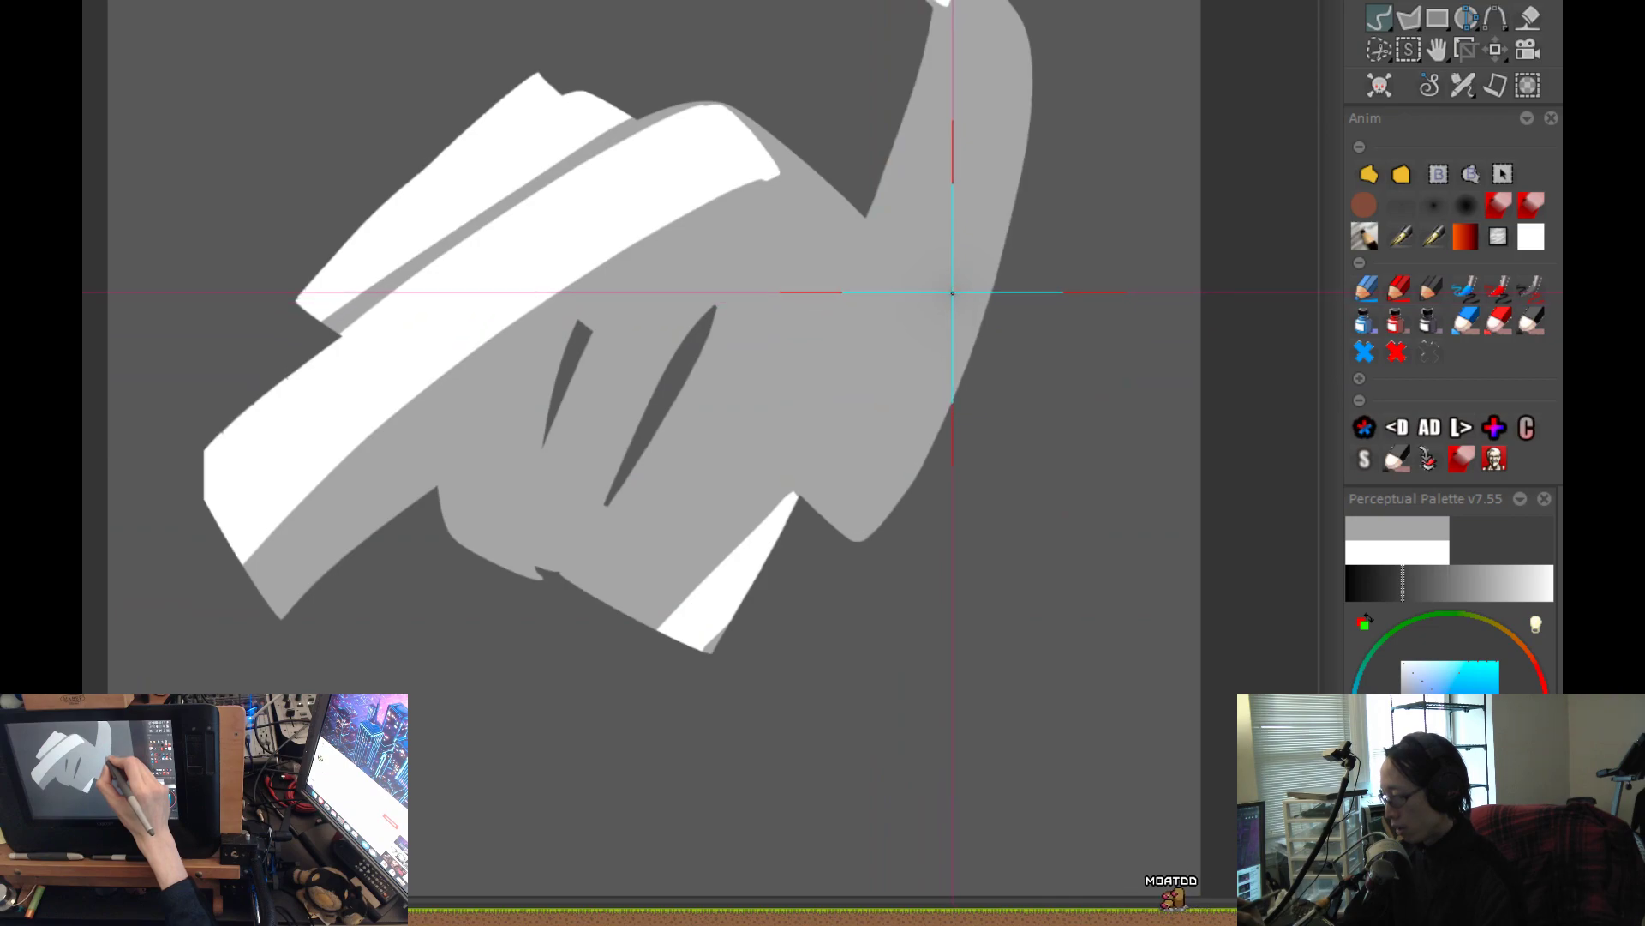
left_click_drag(881, 411, 881, 450)
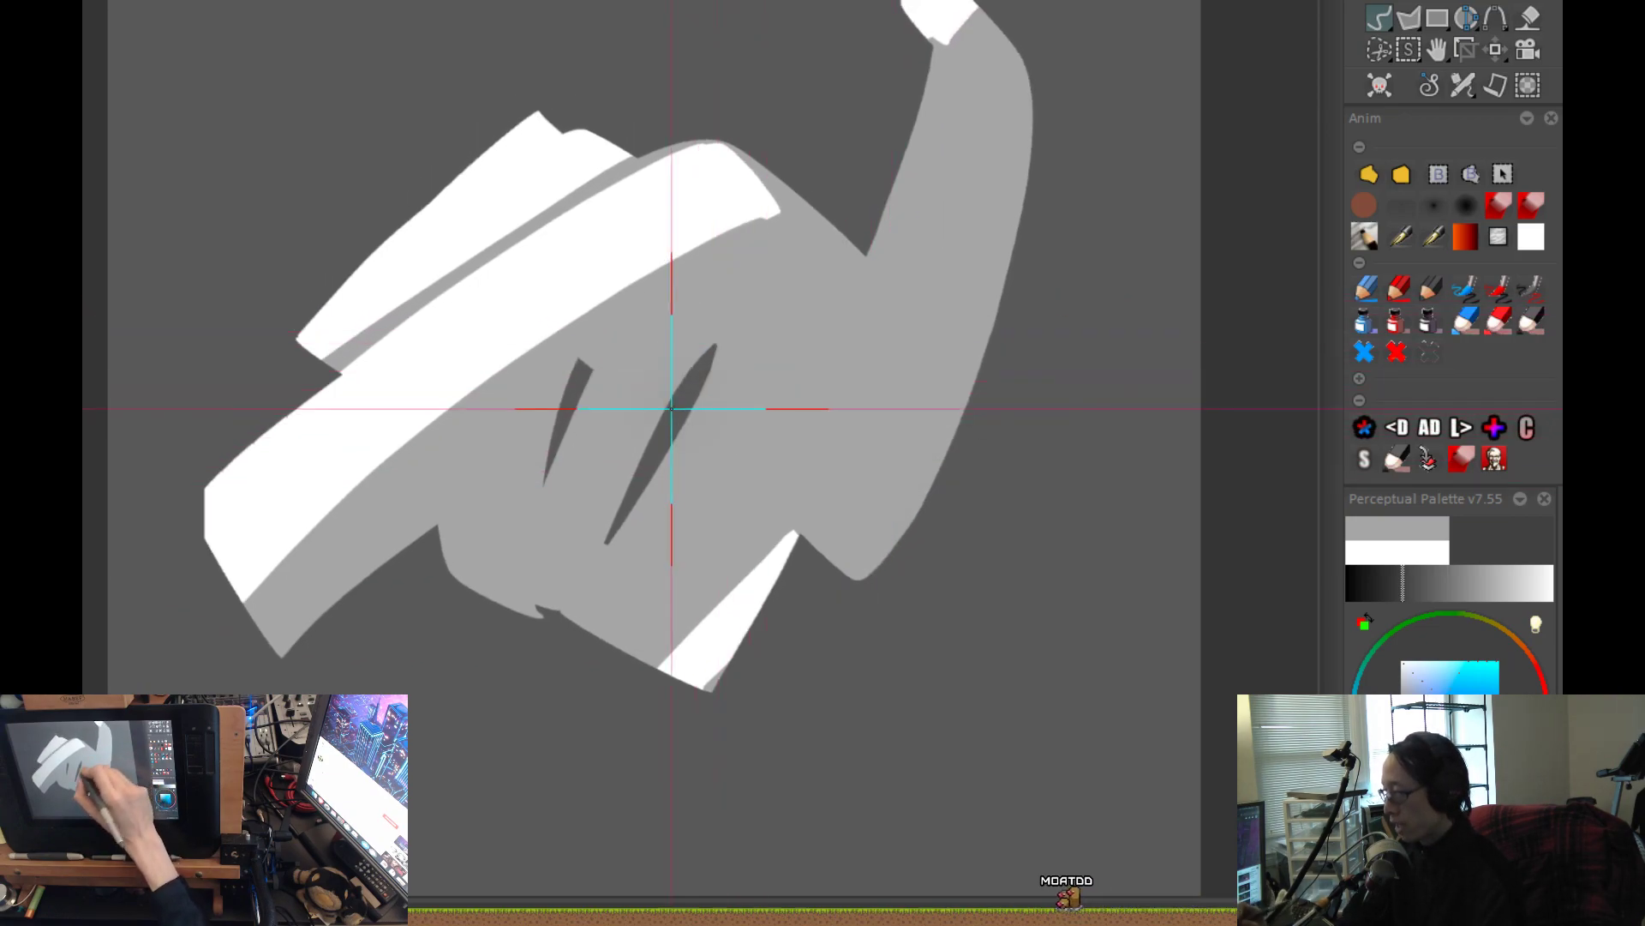
left_click_drag(723, 343, 810, 292)
key("ctrl+z")
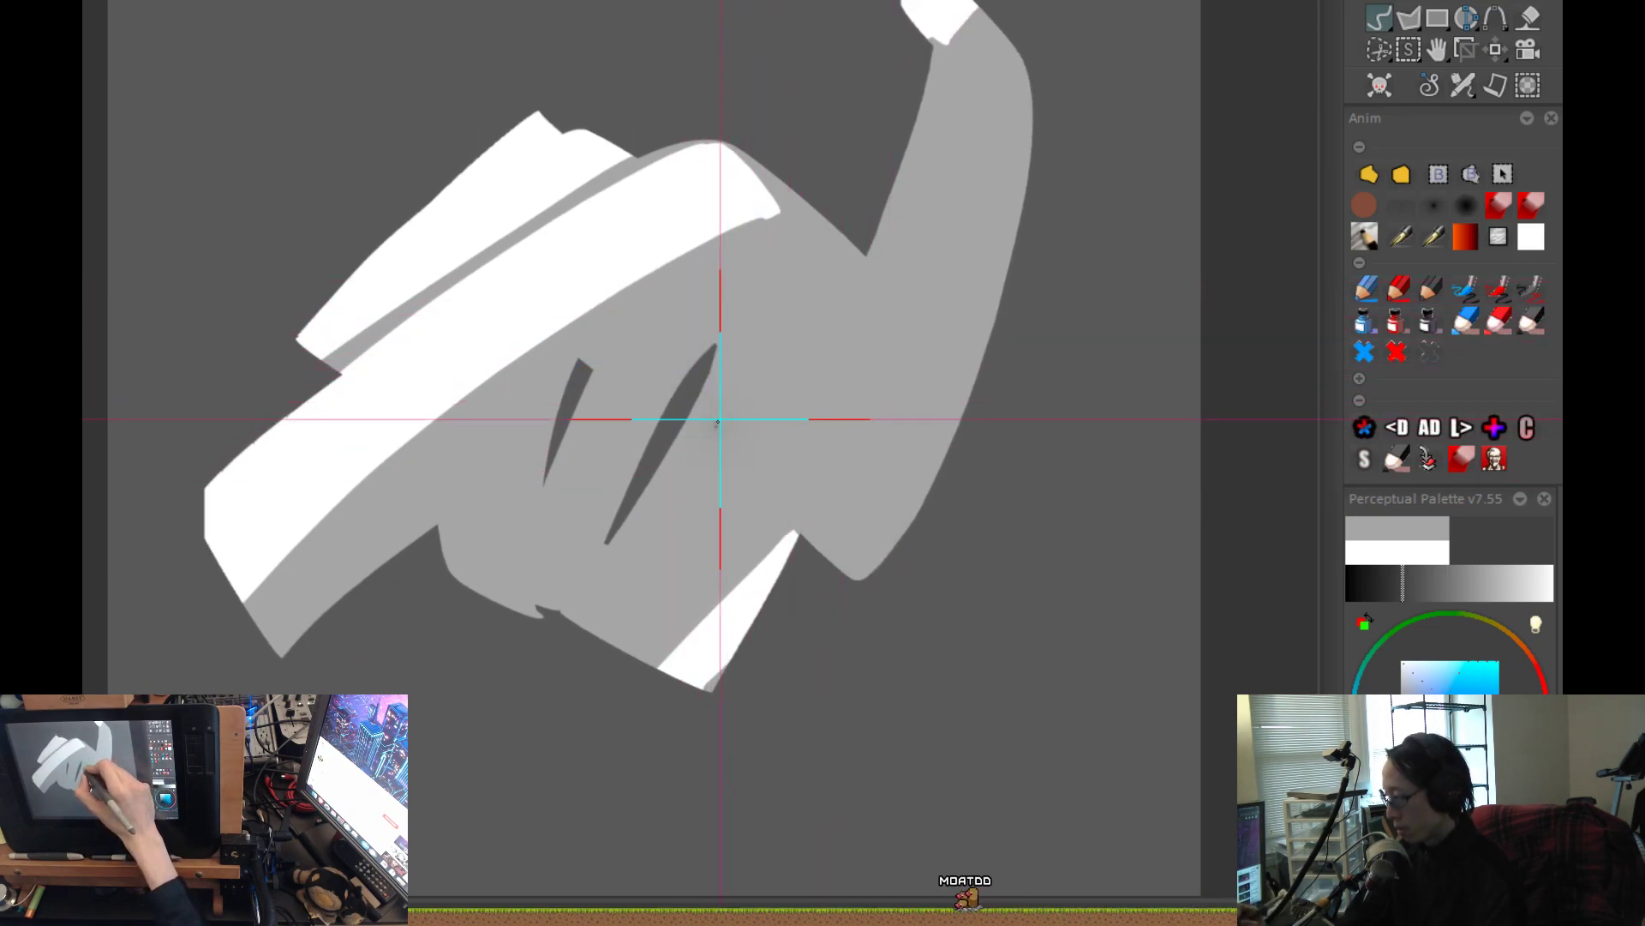
left_click_drag(717, 325, 823, 280)
key("ctrl+z")
key("ctrl+z")
left_click_drag(698, 360, 832, 283)
key("ctrl+z")
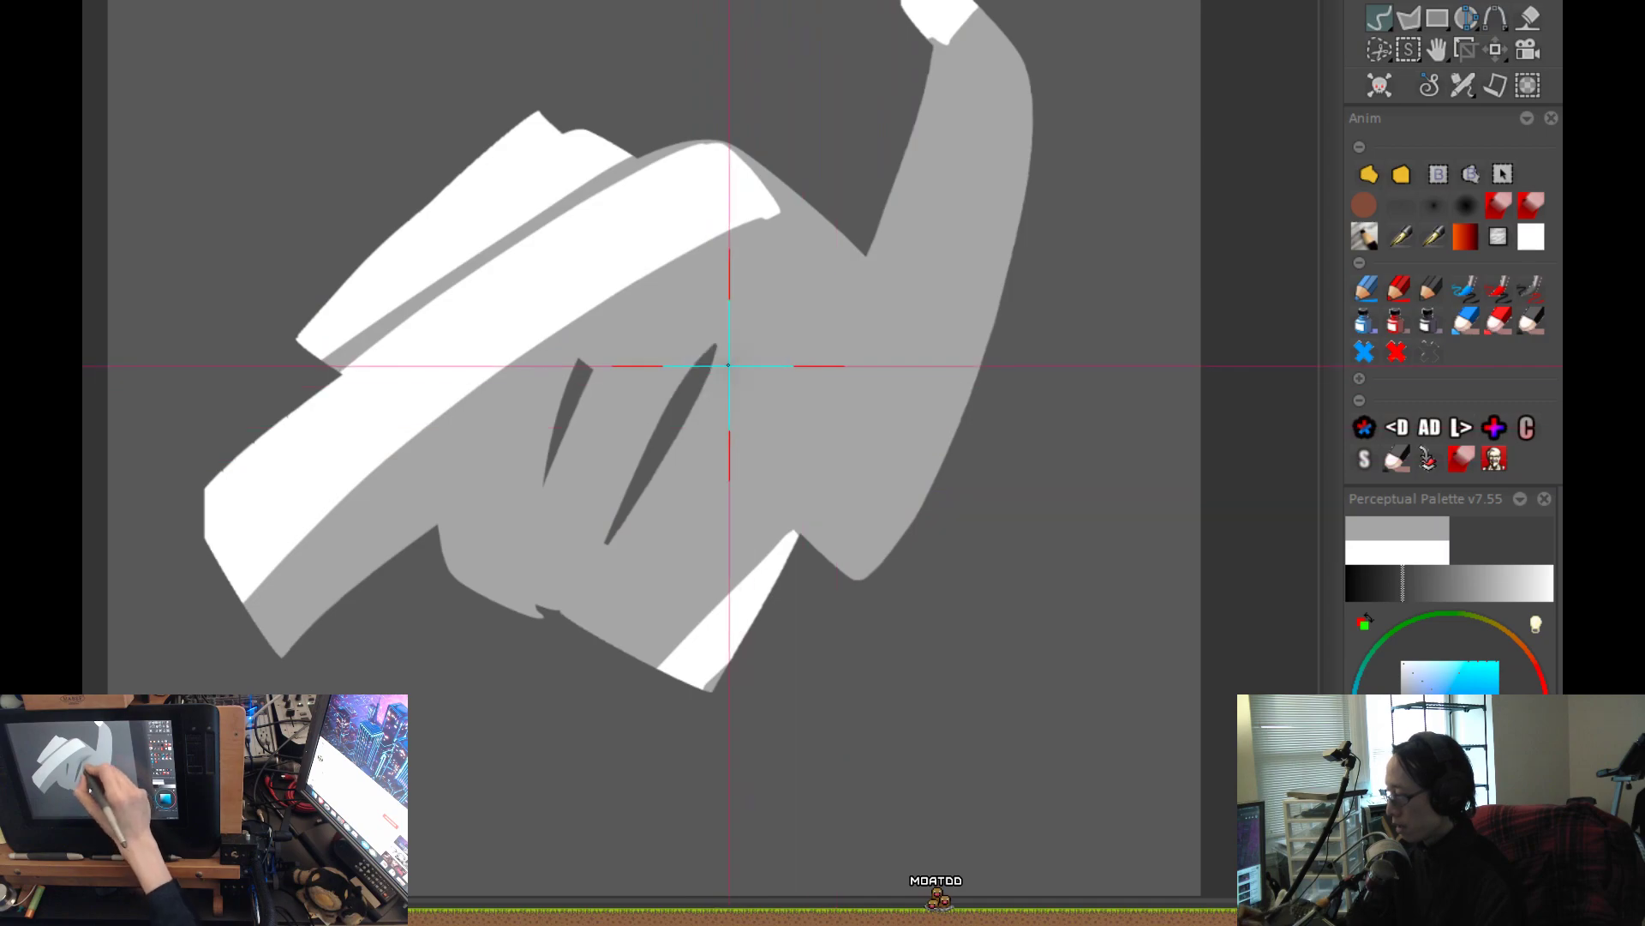
Airbrush a soft, curved dark shadow from the top of the larger slanted gap toward the horn's base.
mouse_move(653, 405)
left_mouse_down()
mouse_move(751, 314)
mouse_move(837, 279)
left_mouse_up()
left_click_drag(855, 587, 837, 655)
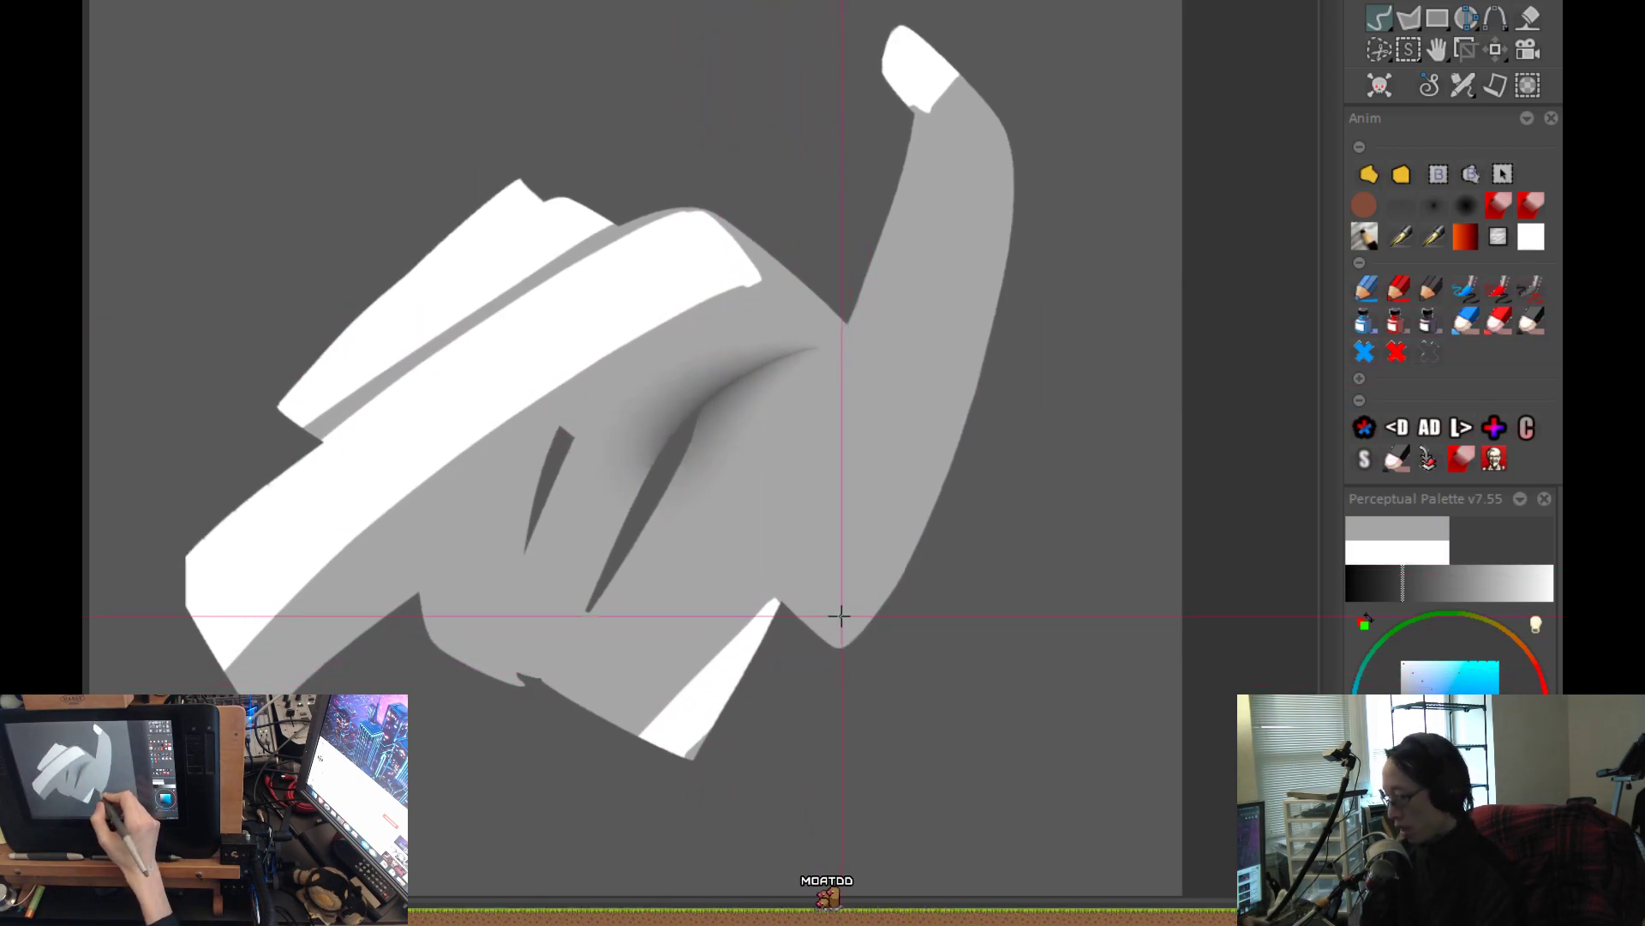
key("ctrl+z")
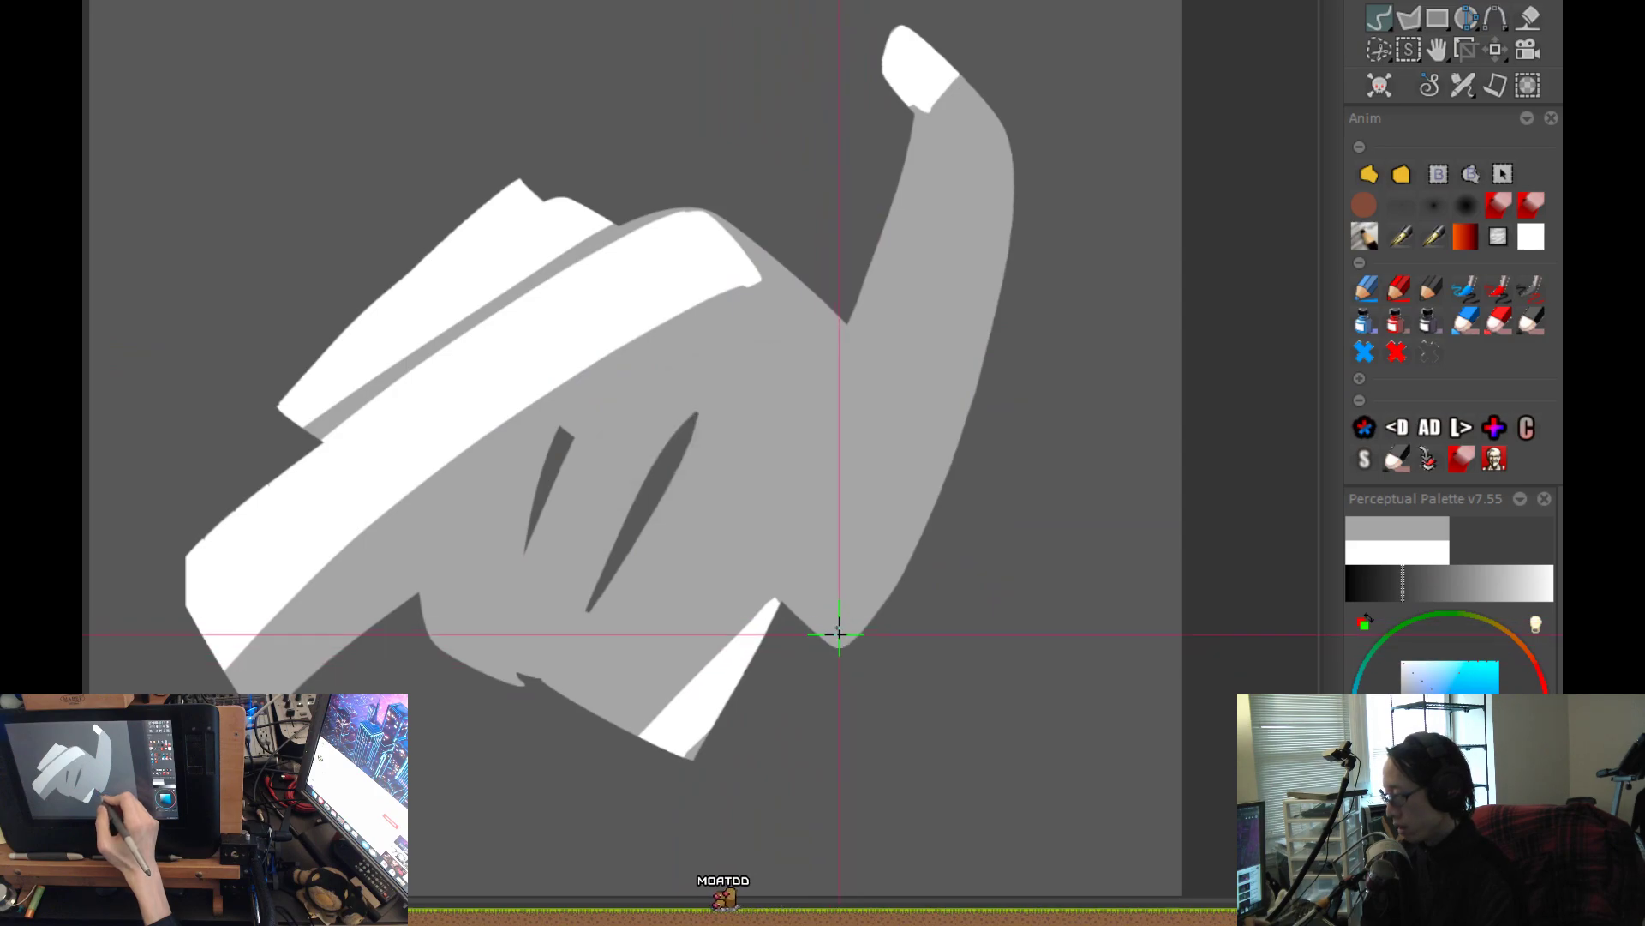
key("ctrl+shift+z")
scroll(815, 459, "up", 2)
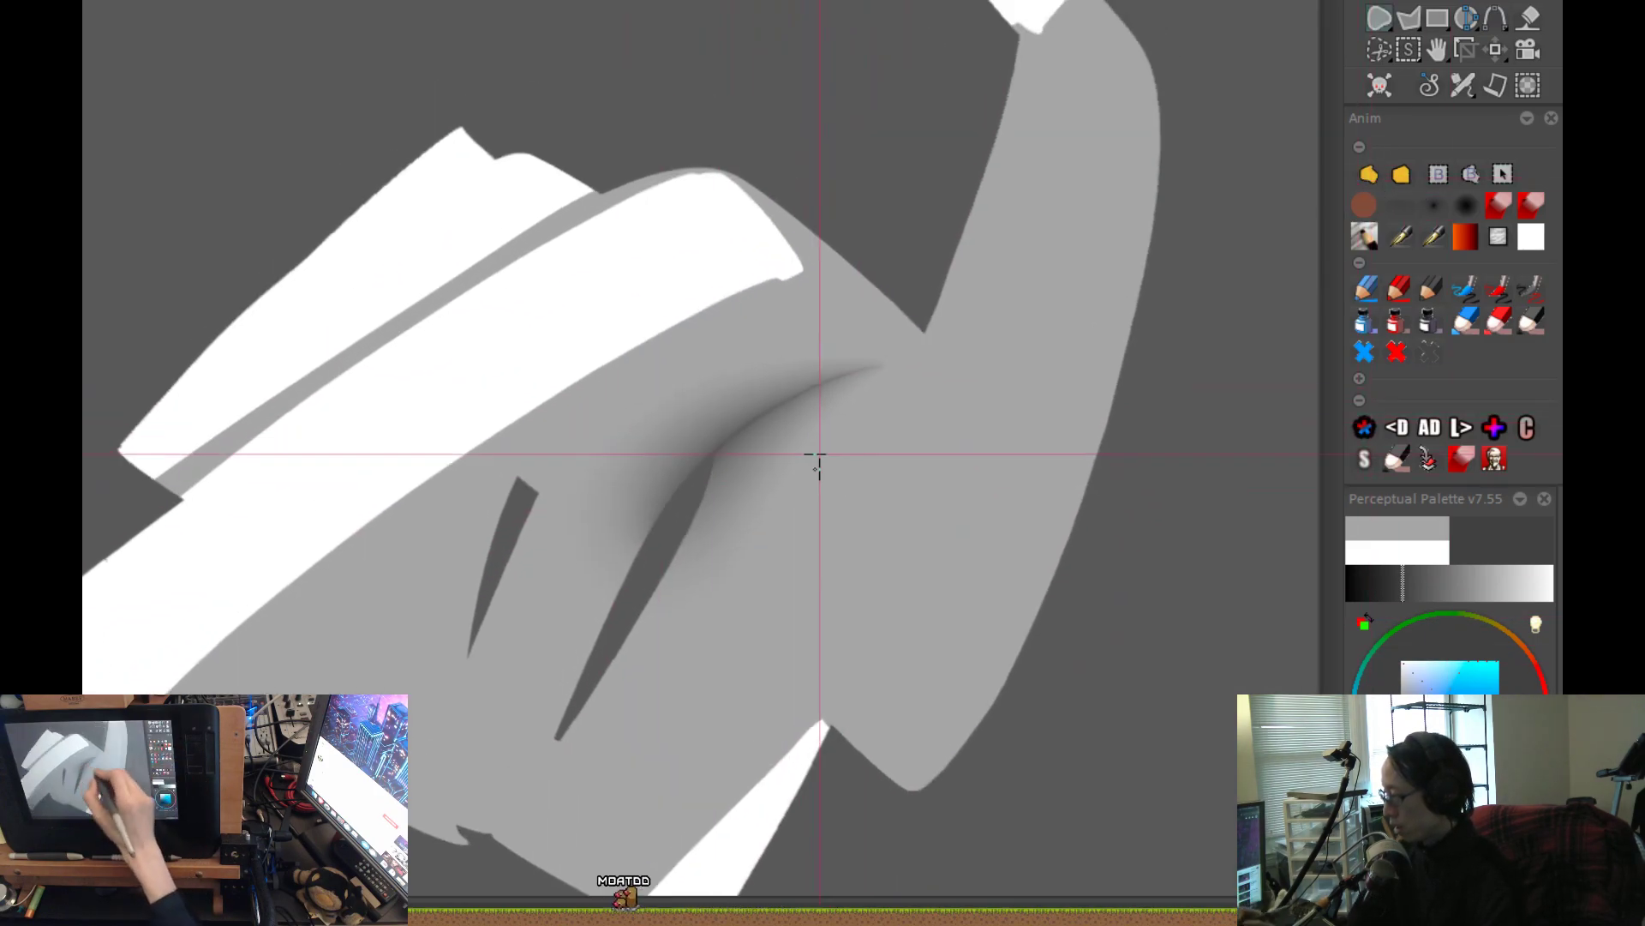
Cut away the shadow above and outside the curve from the horn's base to the larger gap, keeping the soft inner side.
scroll(874, 368, "up", 1)
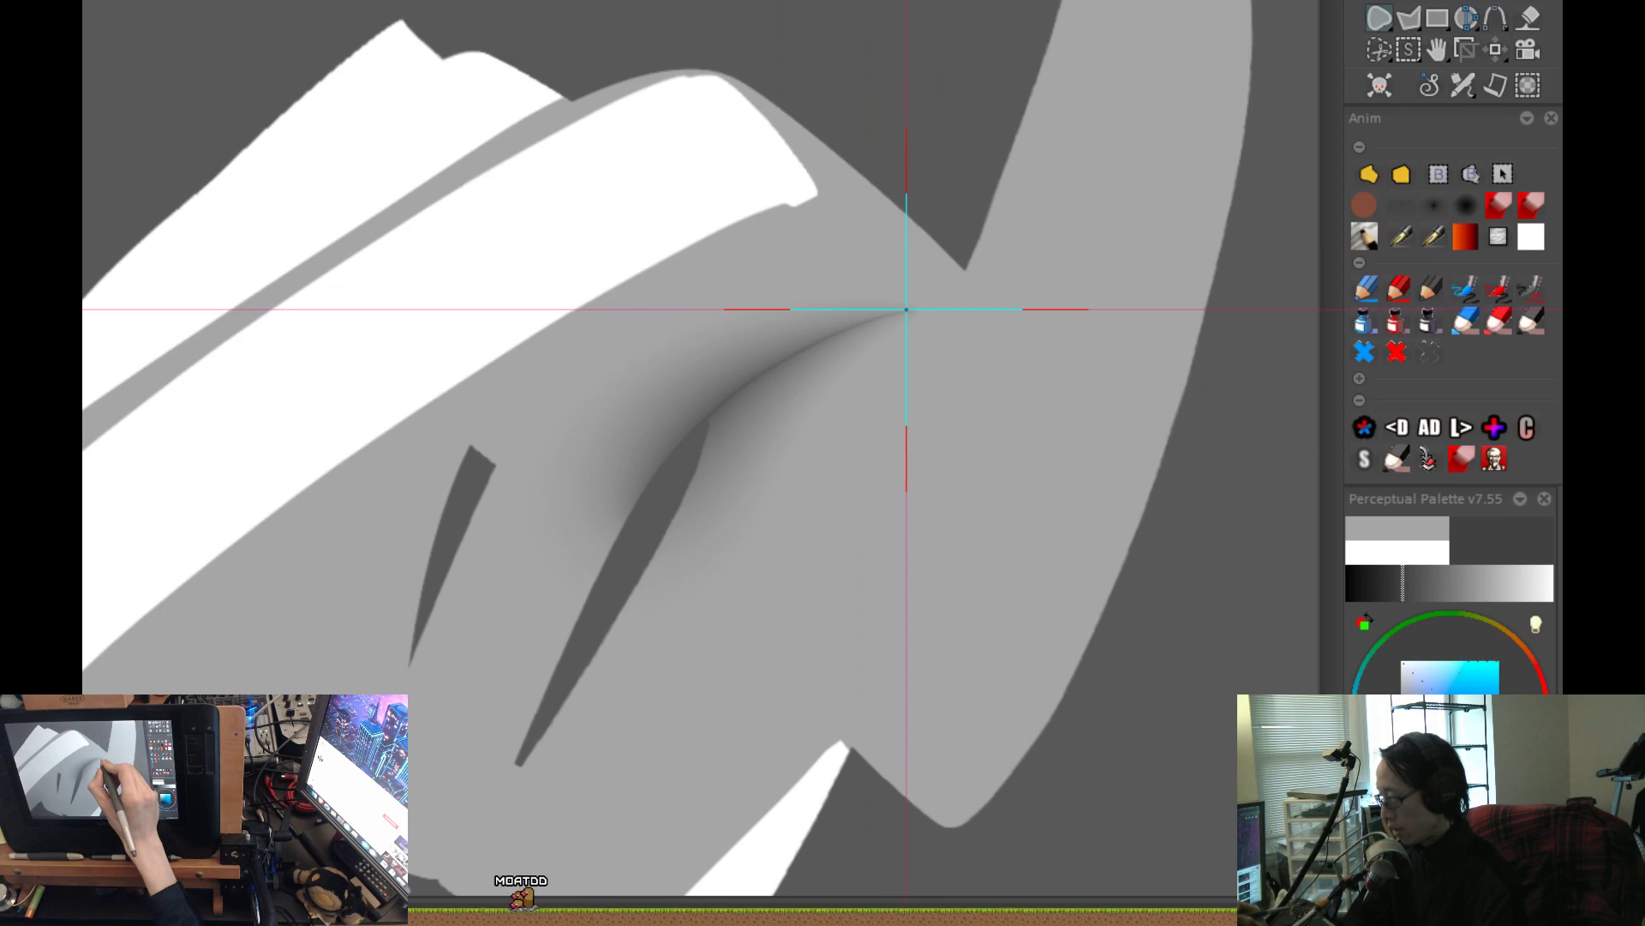
mouse_move(915, 305)
left_mouse_down()
mouse_move(738, 385)
mouse_move(592, 549)
left_mouse_up()
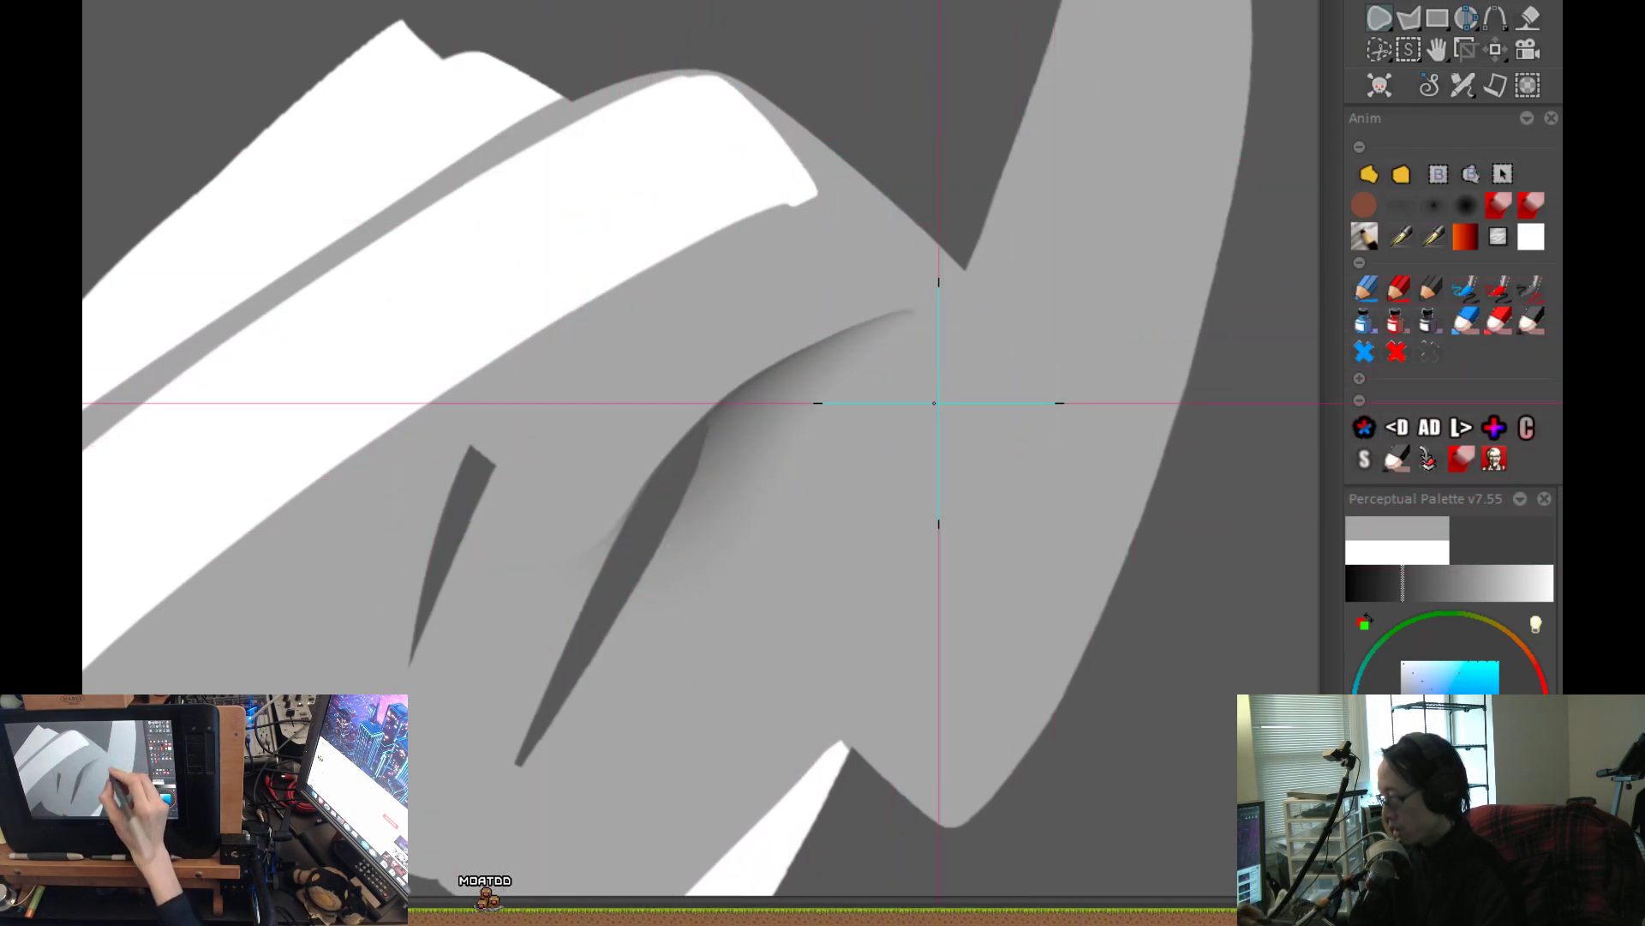
mouse_move(720, 386)
left_mouse_down()
mouse_move(646, 478)
mouse_move(608, 586)
mouse_move(501, 725)
left_mouse_up()
scroll(690, 492, "down", 5)
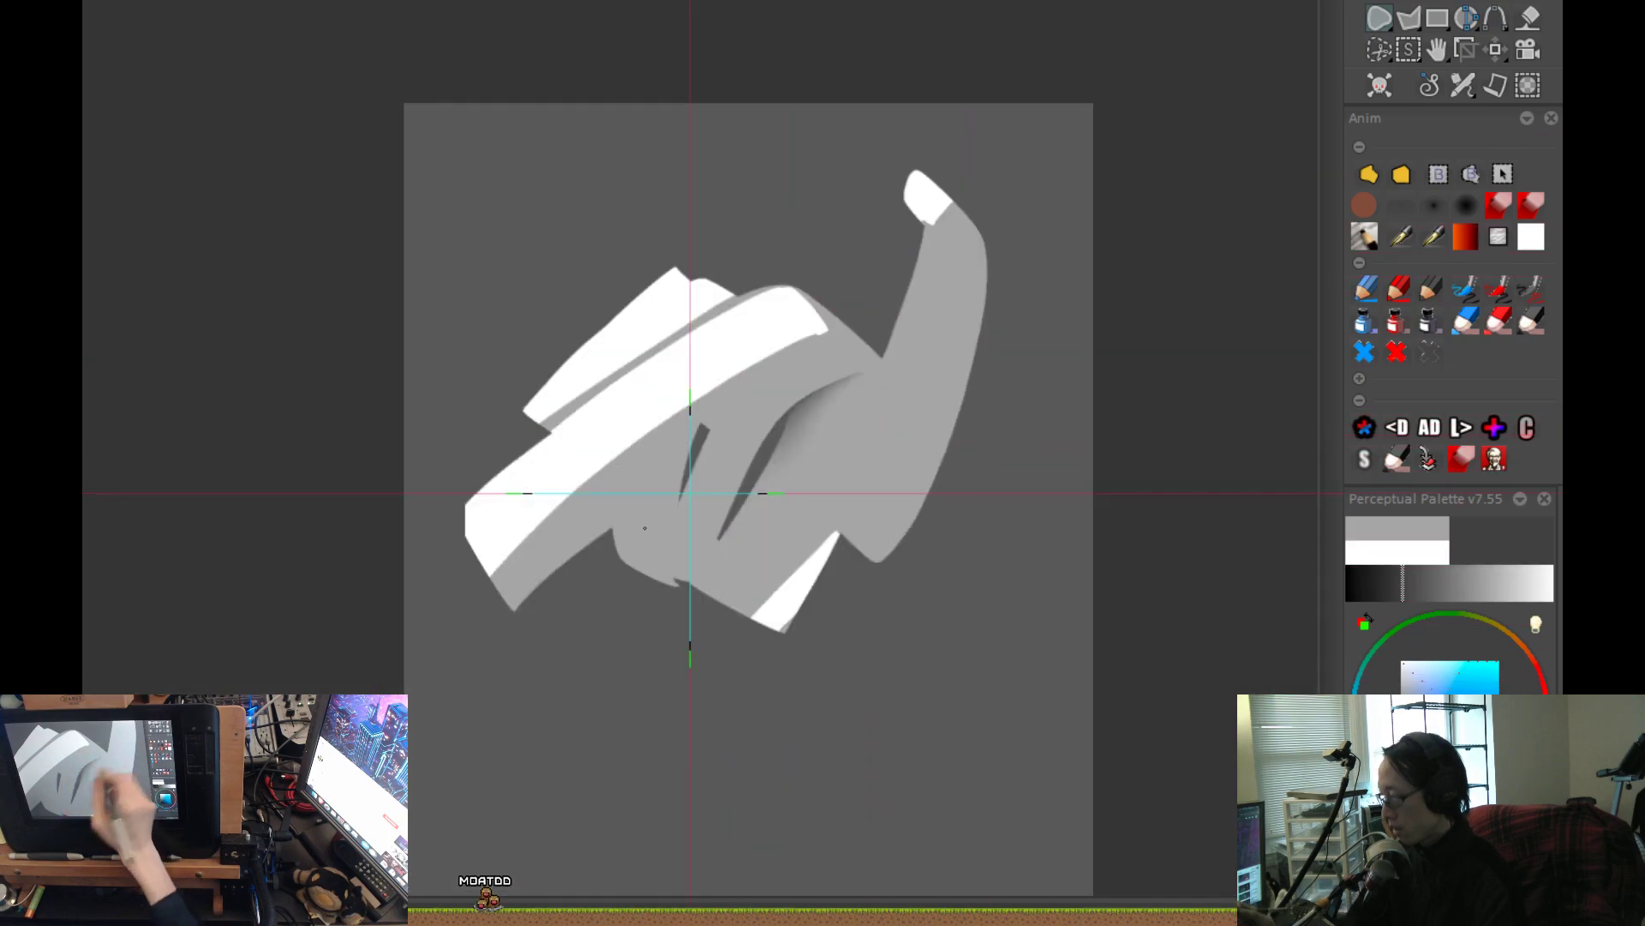
scroll(808, 415, "up", 5)
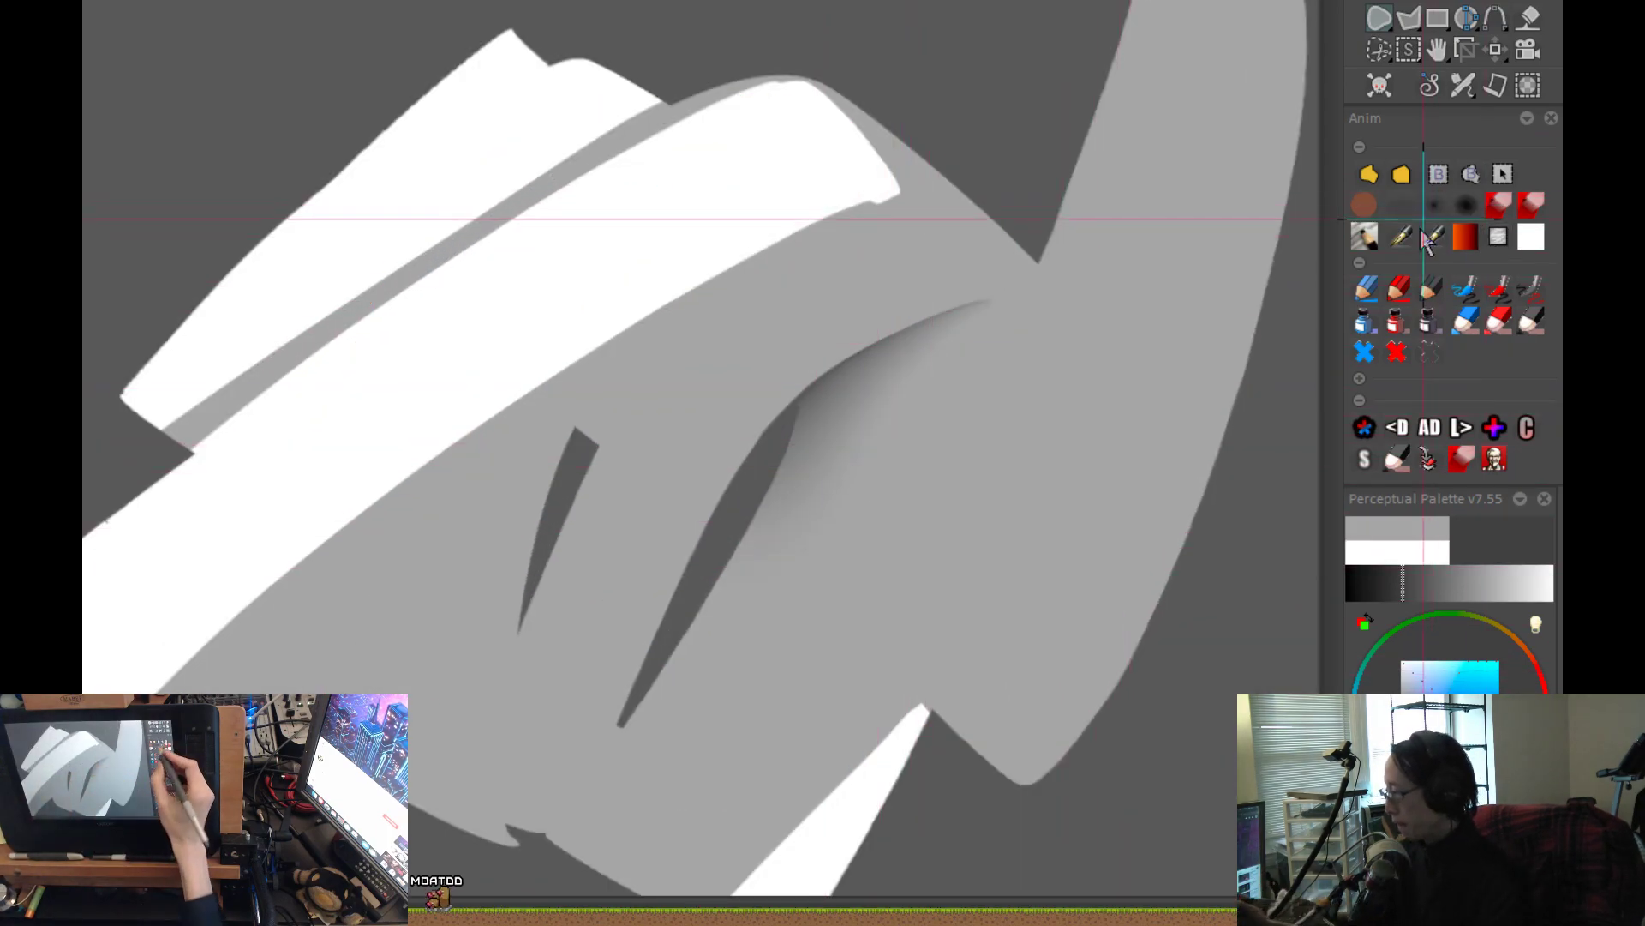
Switch to the large soft airbrush for shading the lower part of the larger slanted gap.
left_click(1399, 204)
left_click_drag(948, 459, 843, 378)
left_click_drag(859, 533, 880, 404)
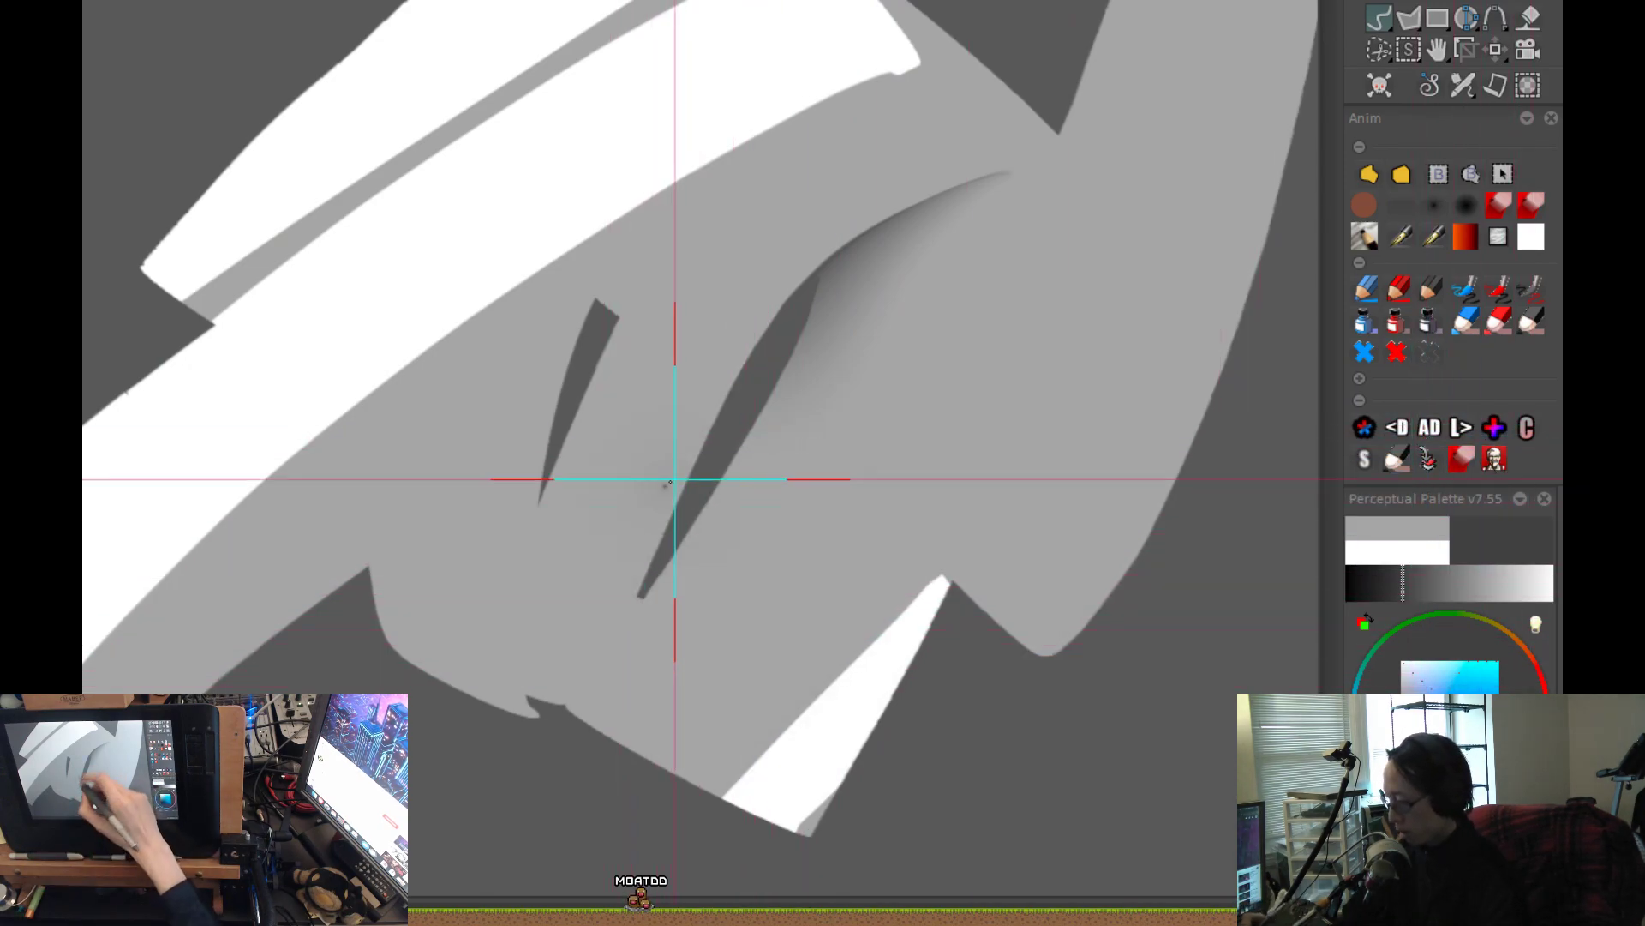
Try a soft dark shadow from the body's lower edge up into the bottom end of the larger gap.
mouse_move(669, 543)
left_mouse_down()
mouse_move(624, 672)
mouse_move(680, 511)
left_mouse_up()
key("ctrl+z")
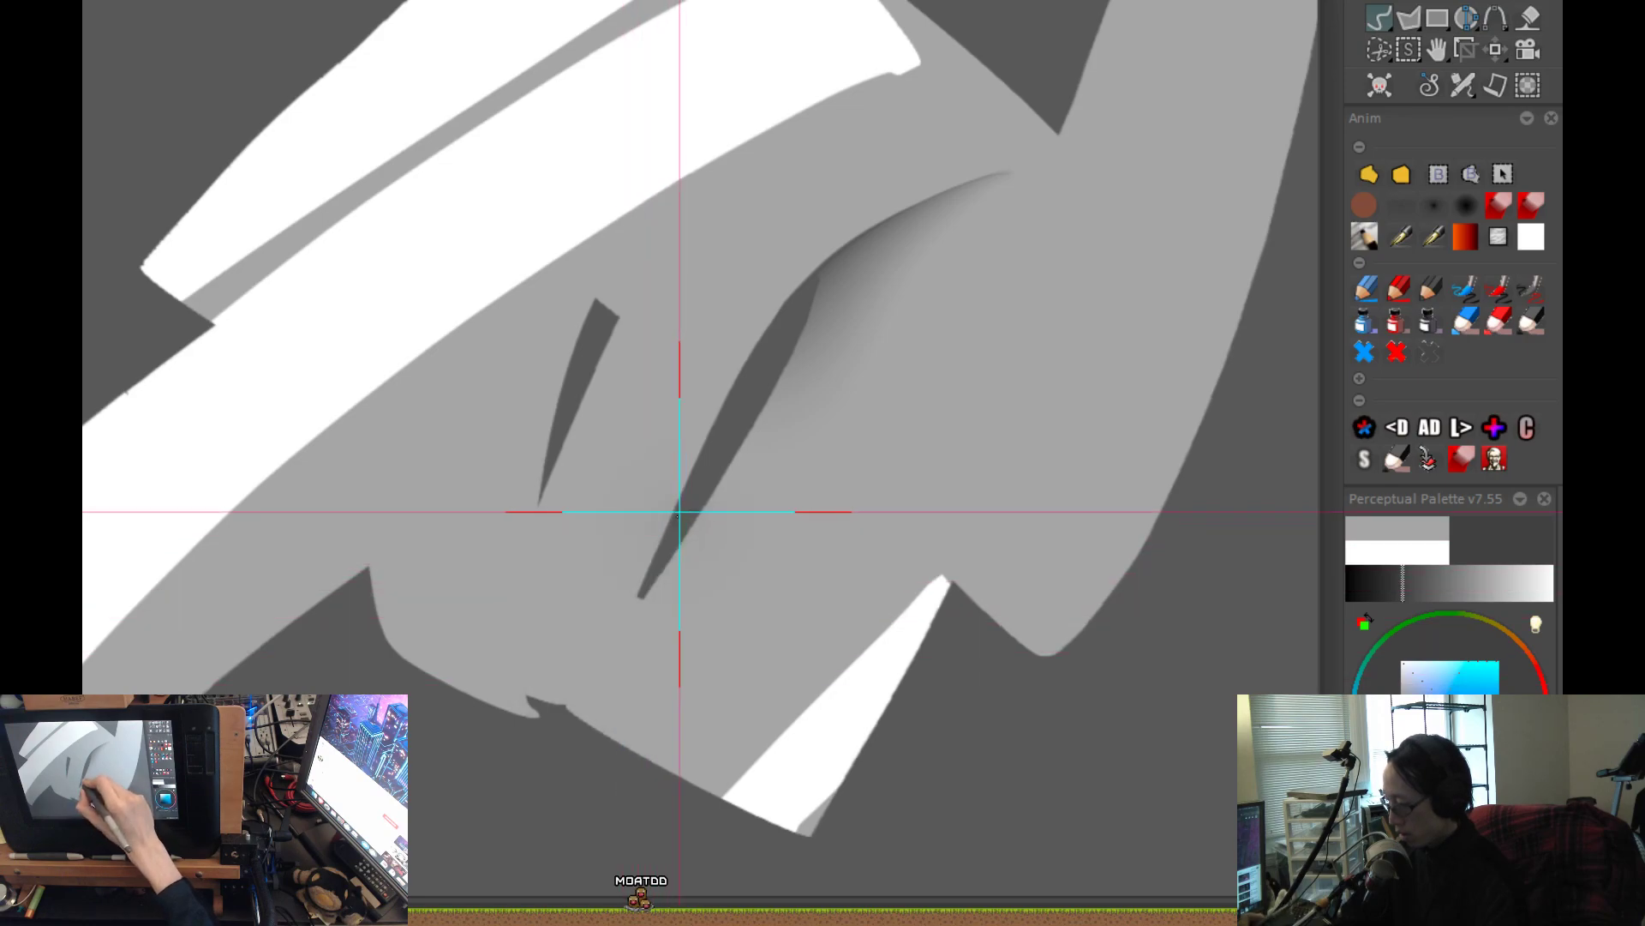
left_click_drag(611, 700, 697, 460)
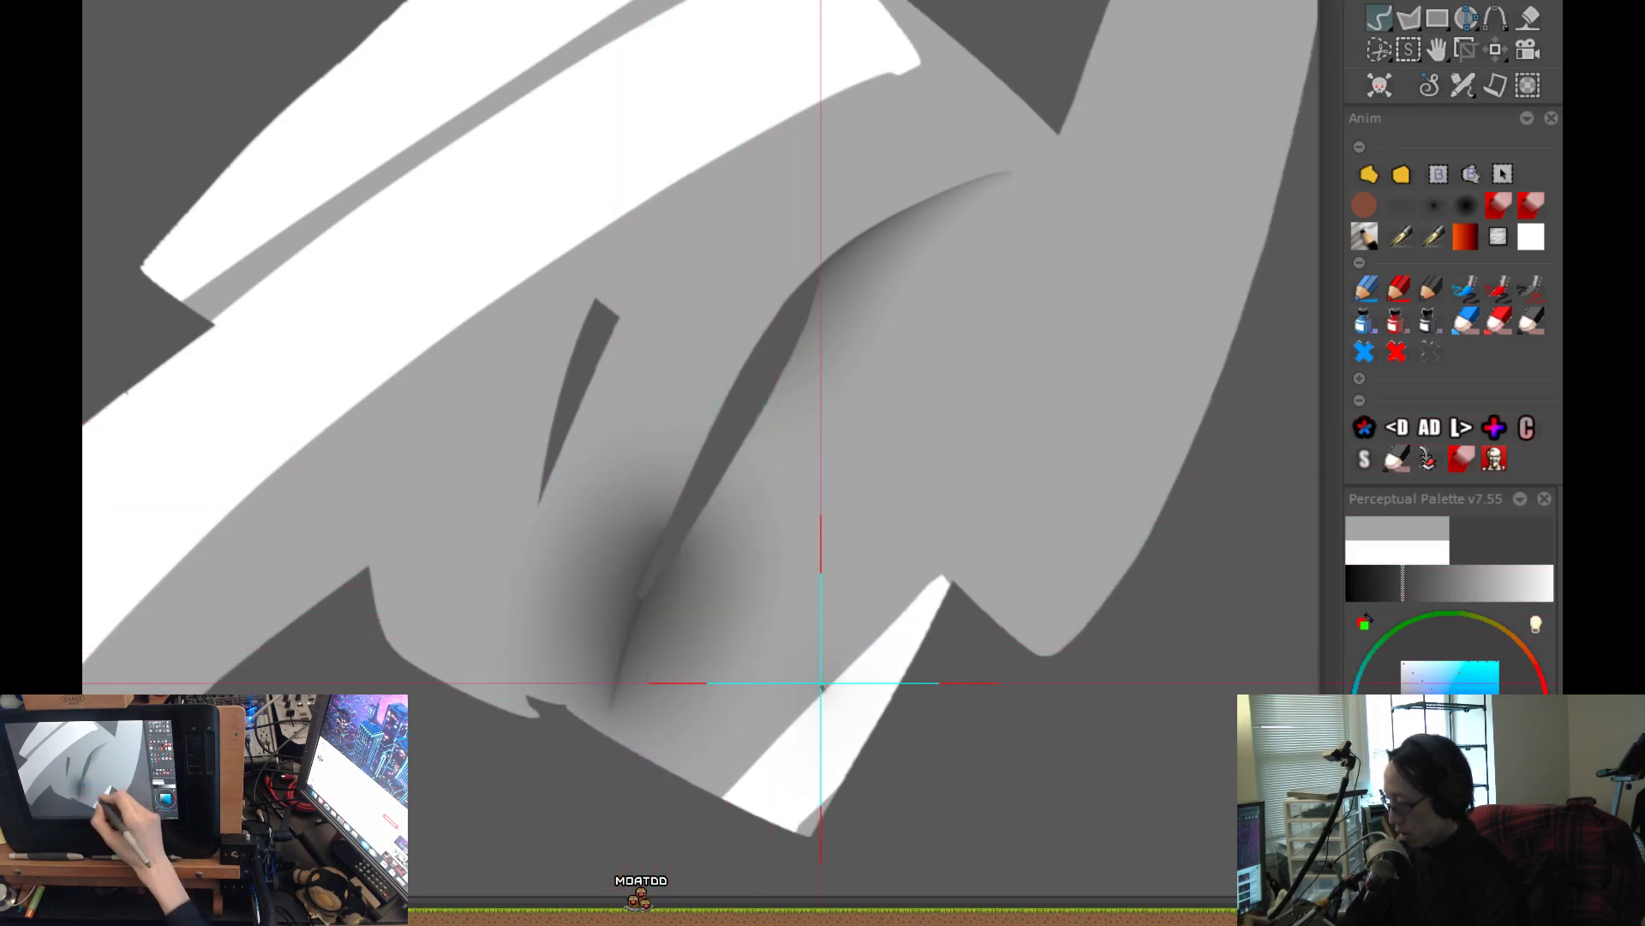
scroll(796, 731, "down", 2)
left_click_drag(716, 749, 753, 704)
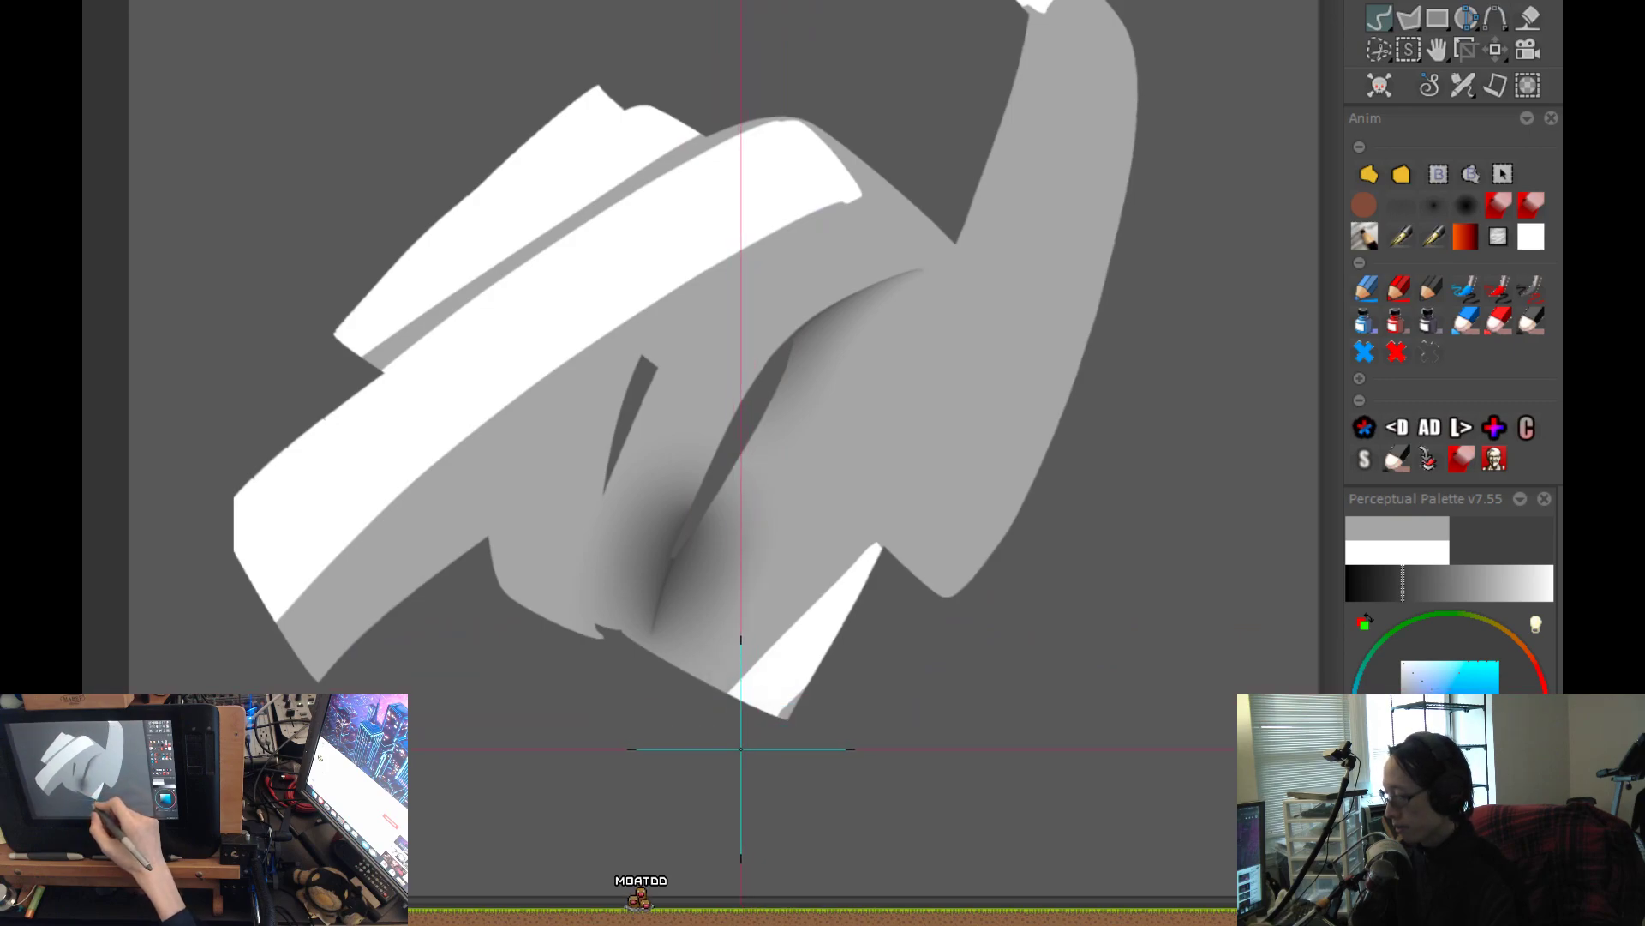
scroll(693, 611, "up", 3)
left_click_drag(586, 723, 683, 478)
key("ctrl+z")
Try a longer soft shadow stroke running the length of the larger gap toward the body's lower edge.
scroll(683, 477, "down", 3)
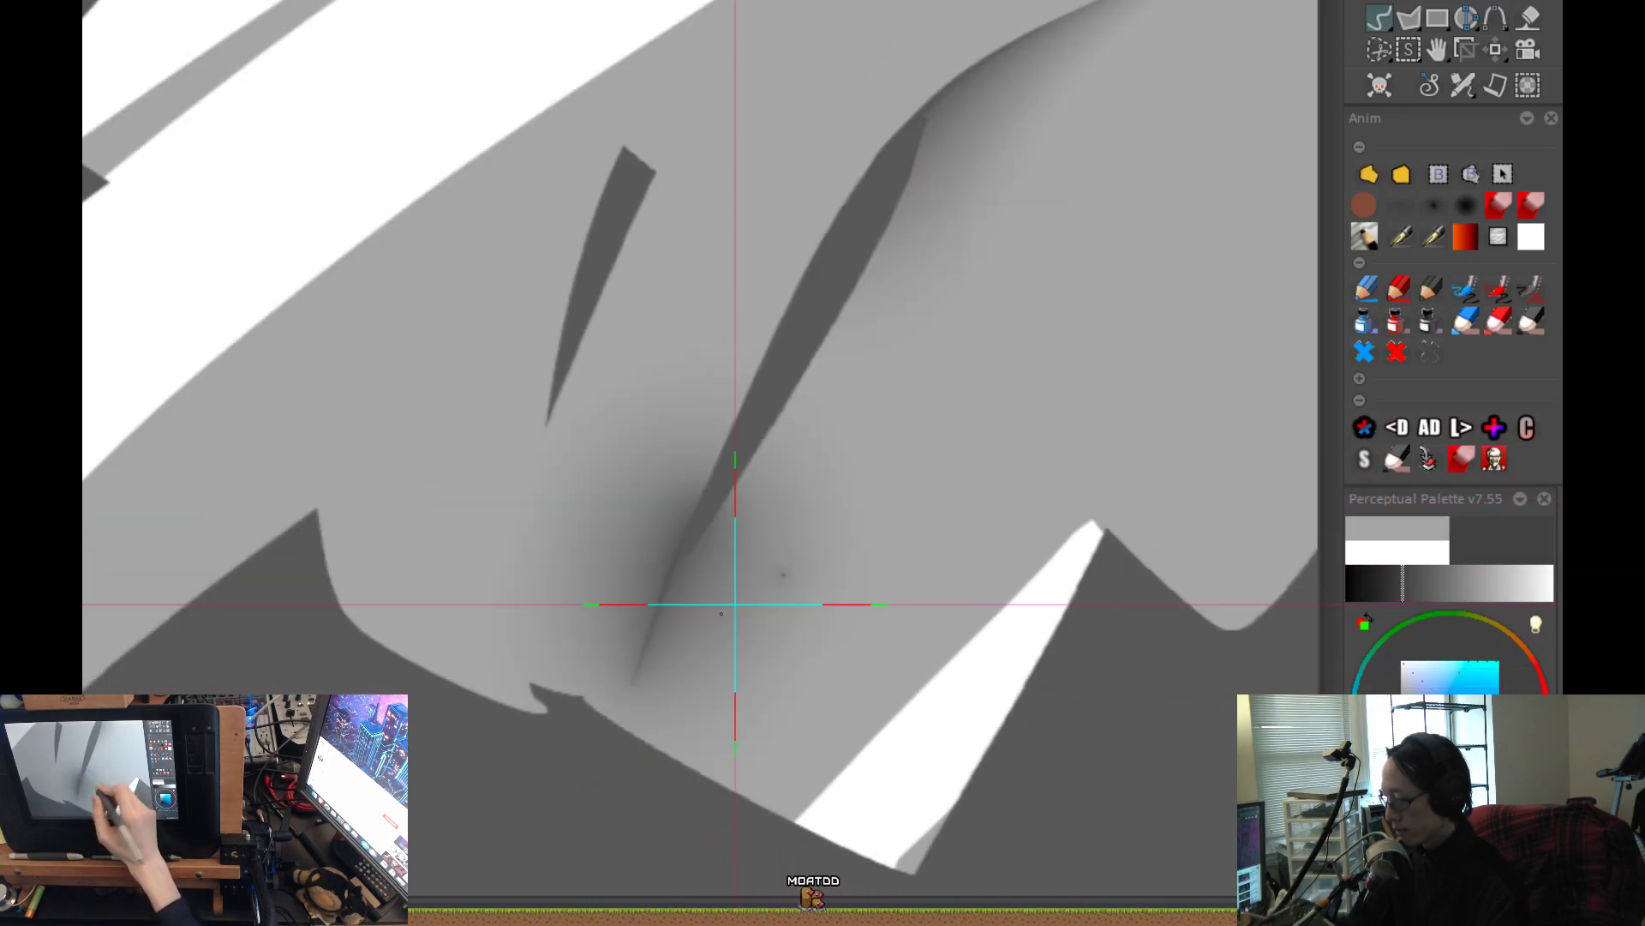
scroll(712, 634, "up", 3)
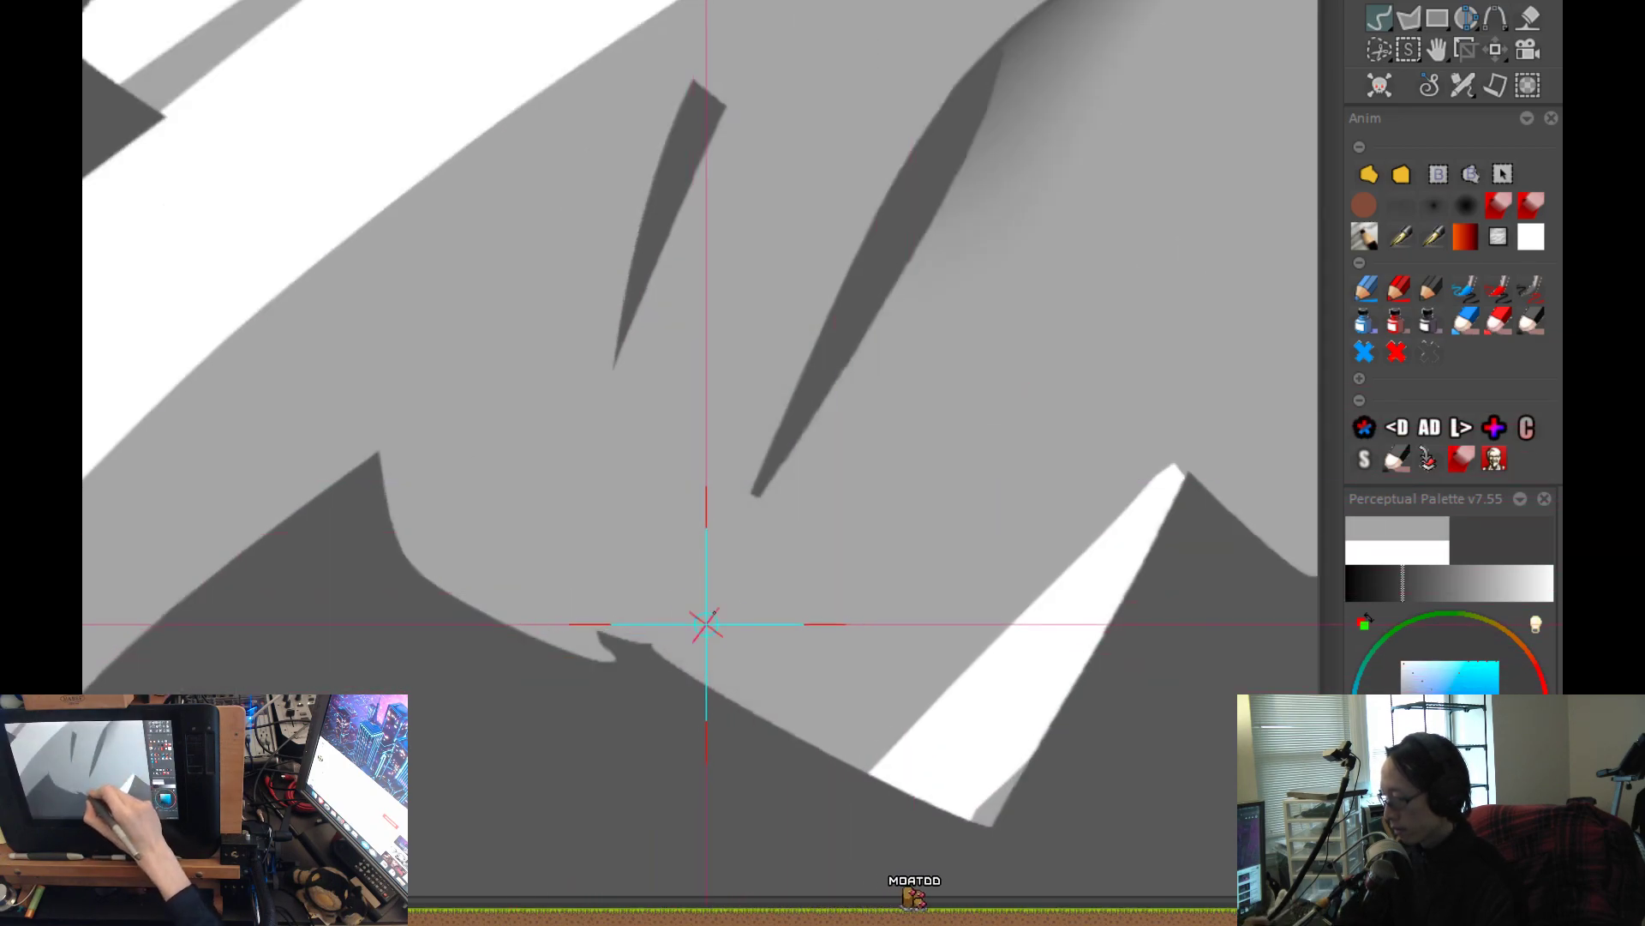
left_click_drag(713, 614, 744, 548)
key("ctrl+z")
mouse_move(887, 193)
left_mouse_down()
mouse_move(723, 506)
mouse_move(711, 634)
left_mouse_up()
key("ctrl+z")
mouse_move(822, 323)
left_mouse_down()
mouse_move(779, 386)
mouse_move(713, 621)
left_mouse_up()
key("ctrl+z")
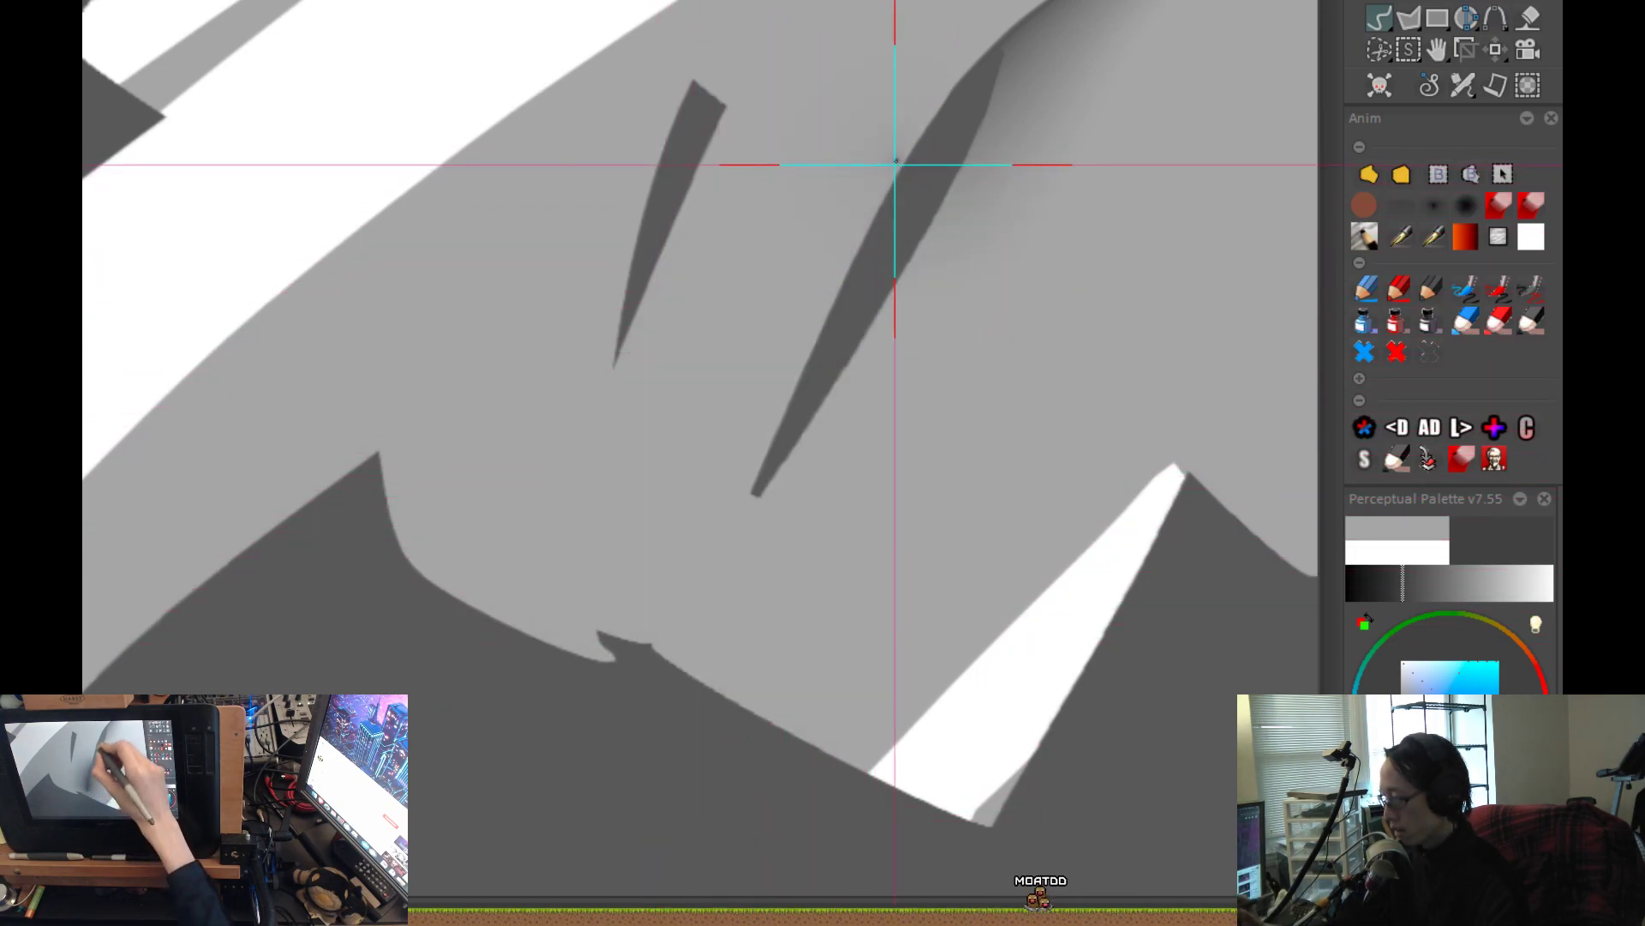
Airbrush a soft dark shadow along the larger gap down to the body's lower edge.
mouse_move(874, 195)
left_mouse_down()
mouse_move(791, 375)
mouse_move(717, 600)
left_mouse_up()
scroll(718, 598, "down", 3)
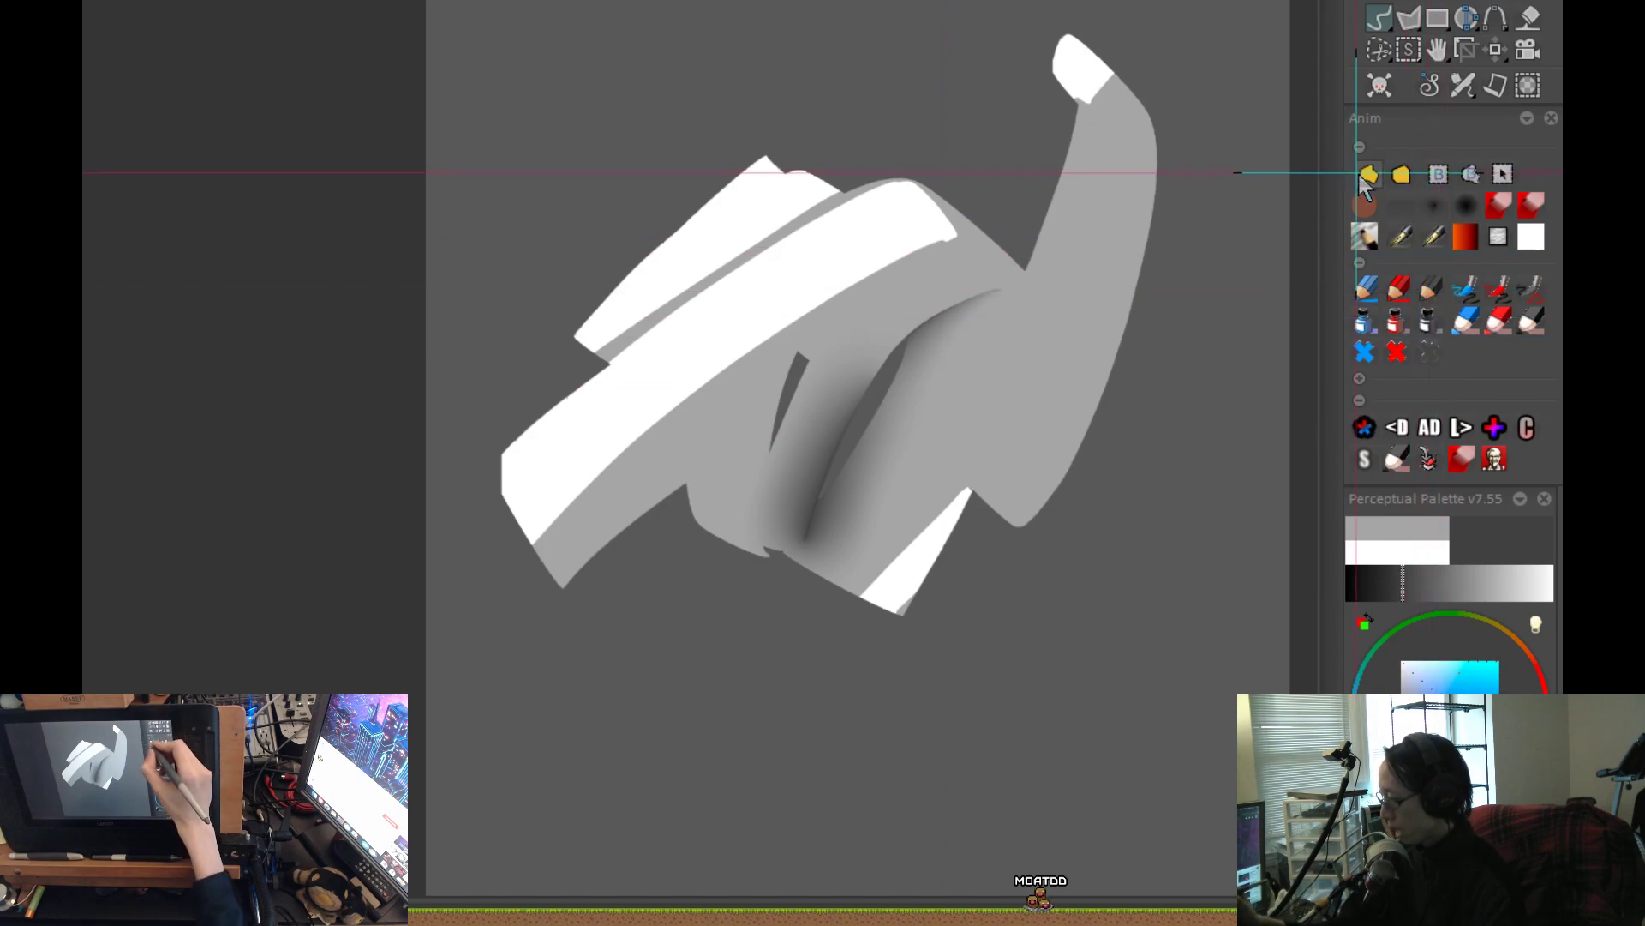
scroll(848, 560, "up", 2)
key("ctrl+z")
key("ctrl+shift+z")
Trim away the shadow on the outer left side of the larger gap, leaving a crisp fold edge.
scroll(845, 545, "up", 1)
scroll(911, 190, "up", 1)
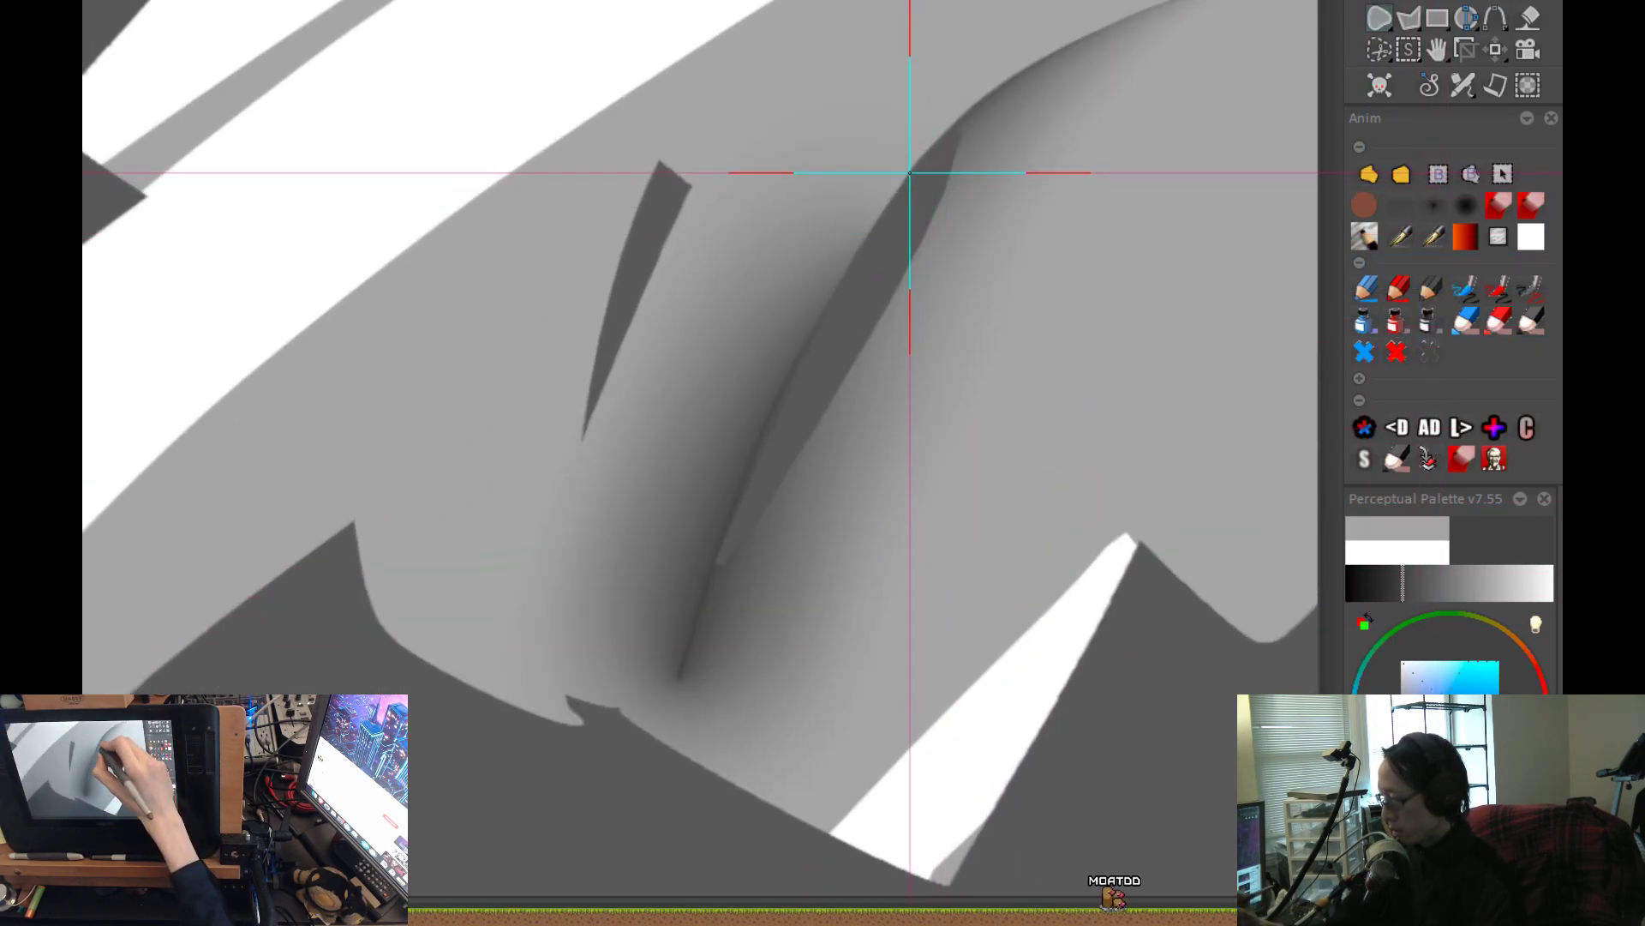
mouse_move(907, 178)
left_mouse_down()
mouse_move(779, 404)
mouse_move(669, 709)
mouse_move(880, 63)
left_mouse_up()
scroll(603, 614, "down", 2)
scroll(748, 589, "up", 3)
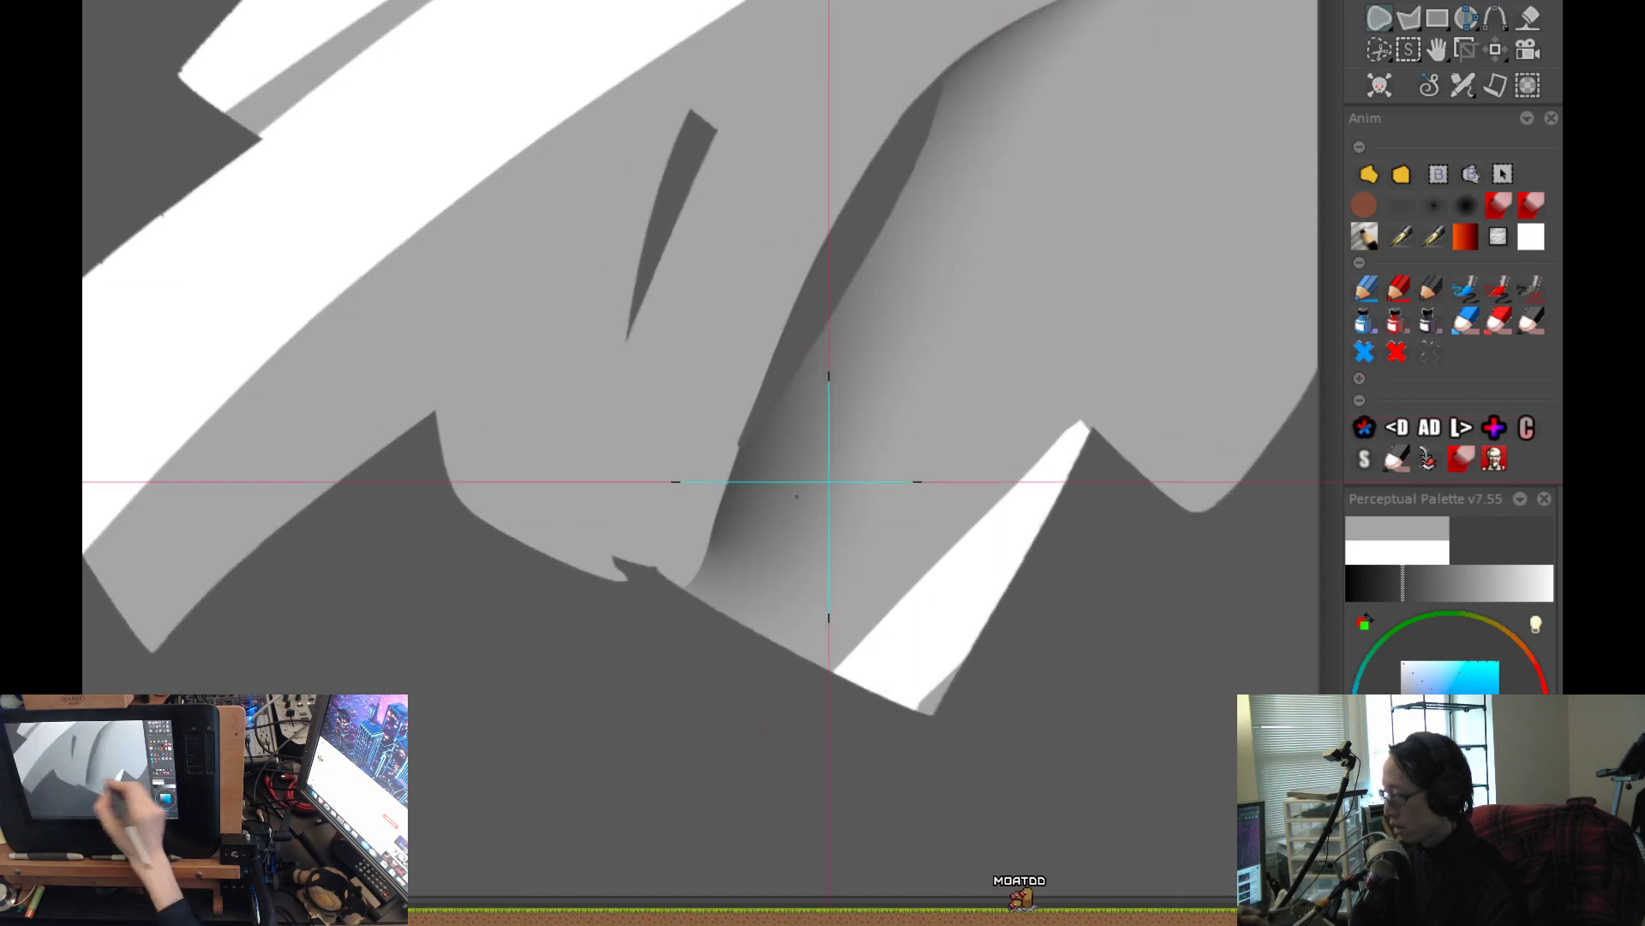
Soften the lower tip of the larger fold's shadow with a smaller airbrush where it meets the body's edge.
left_click(1431, 208)
left_click_drag(709, 562, 768, 621)
left_click_drag(627, 575, 676, 561)
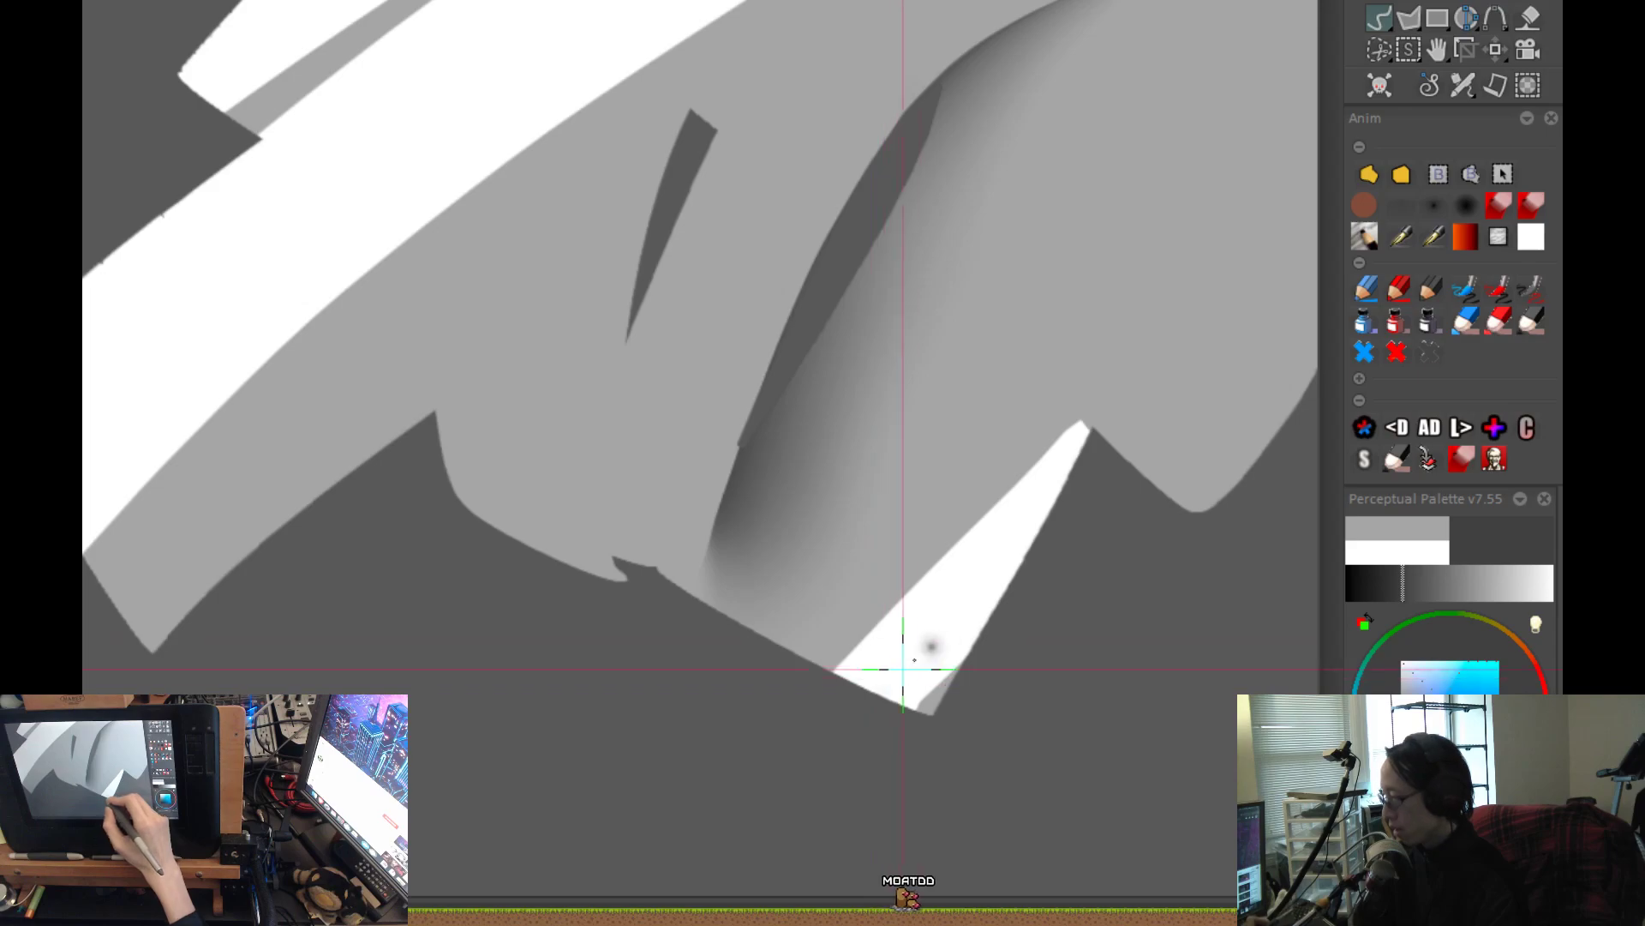
scroll(930, 650, "down", 5)
scroll(908, 651, "up", 6)
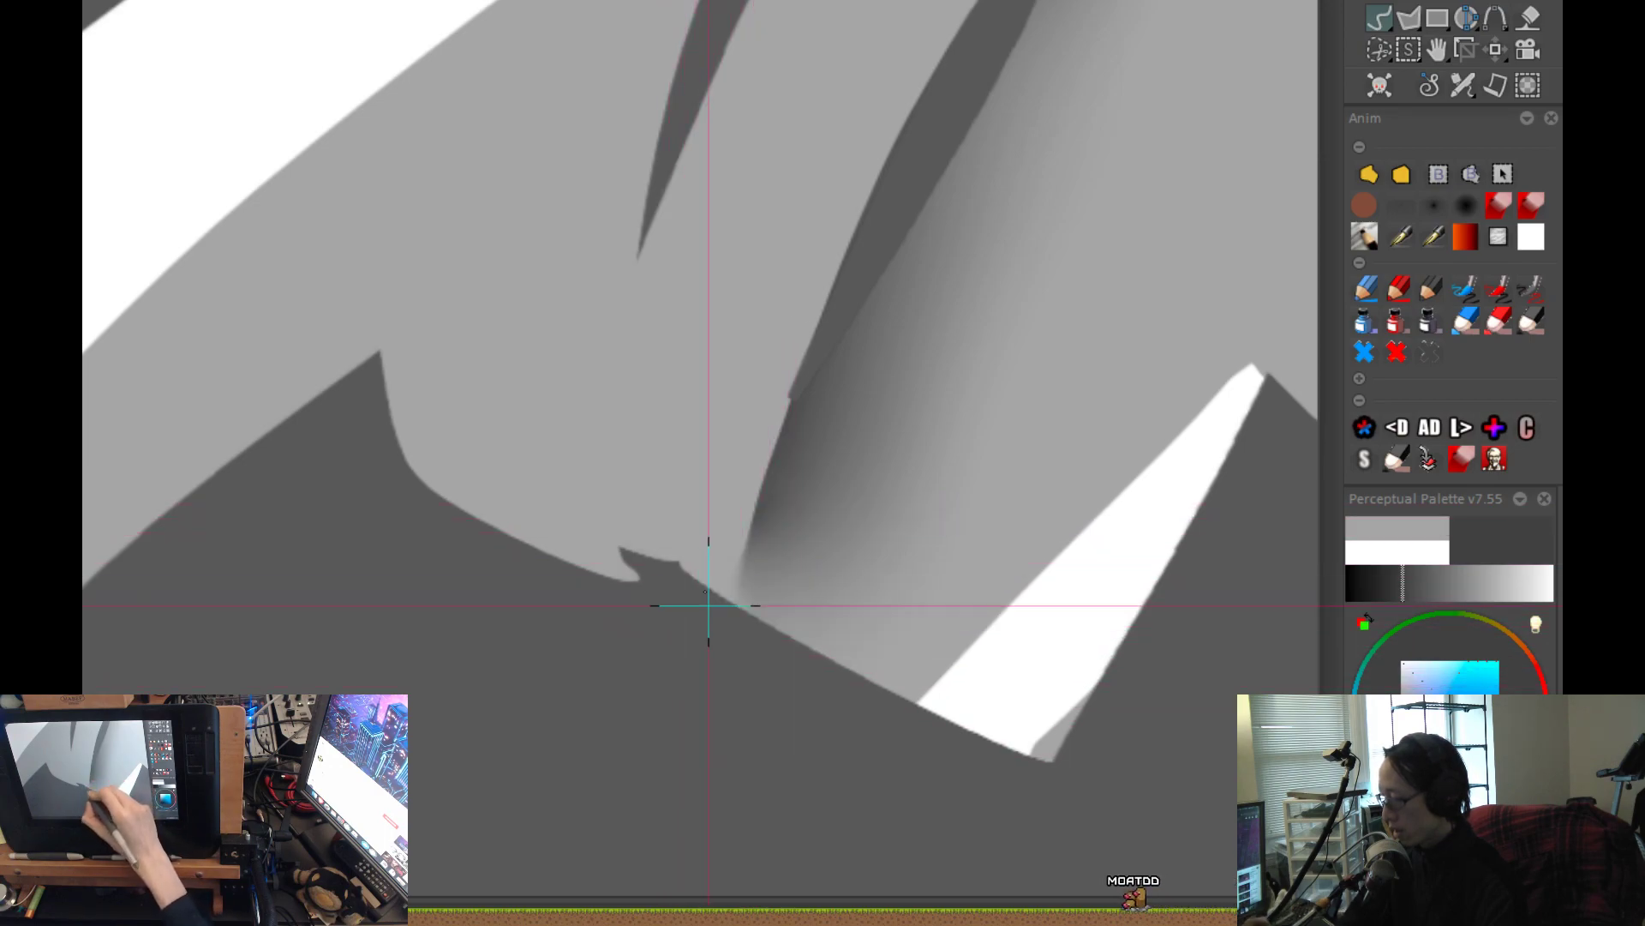
scroll(706, 617, "down", 5)
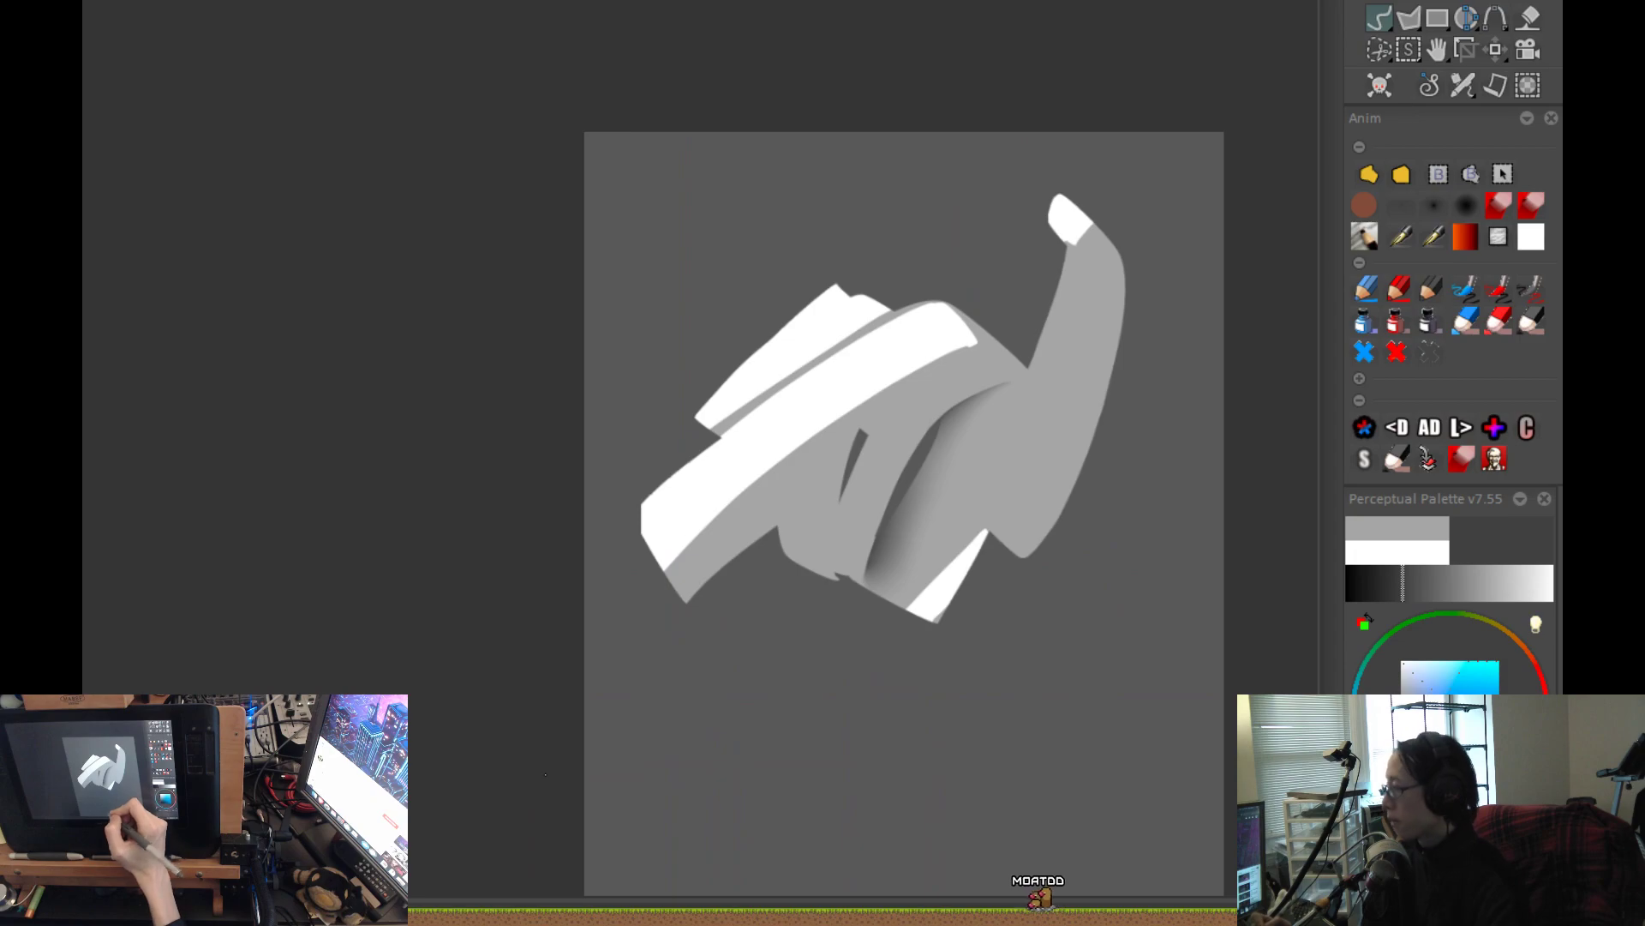
Switch back to the large soft airbrush for shading around the smaller gap.
scroll(857, 538, "up", 3)
left_click_drag(980, 433, 911, 548)
scroll(797, 551, "up", 4)
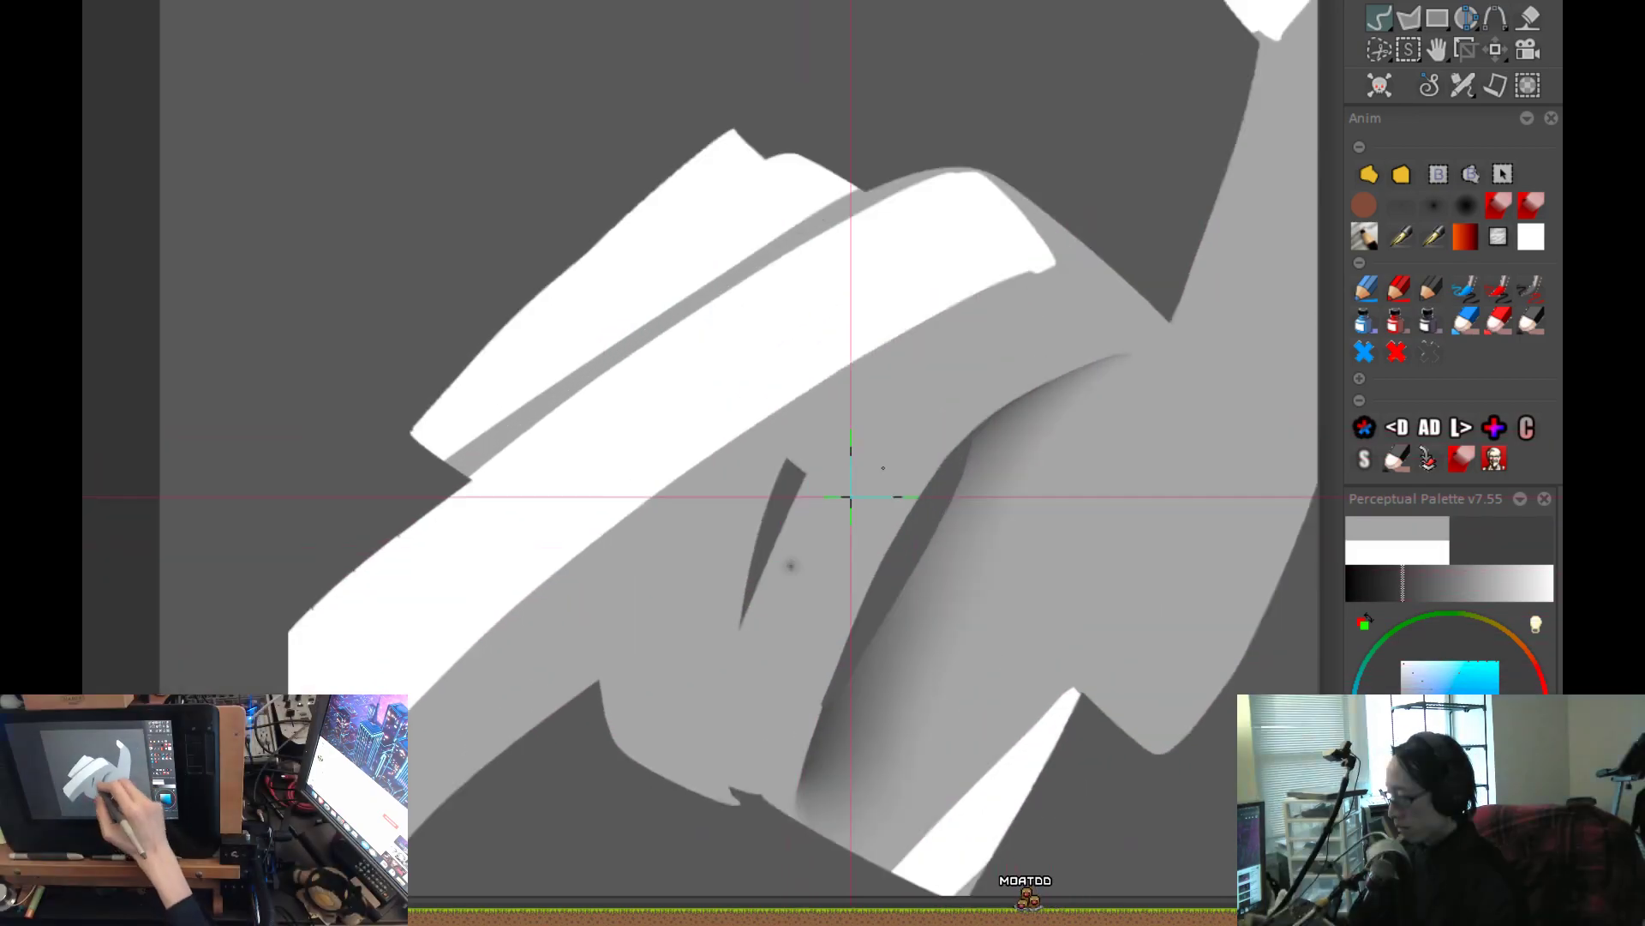
left_click(1408, 208)
mouse_move(1031, 619)
left_mouse_down()
mouse_move(963, 526)
mouse_move(862, 469)
left_mouse_up()
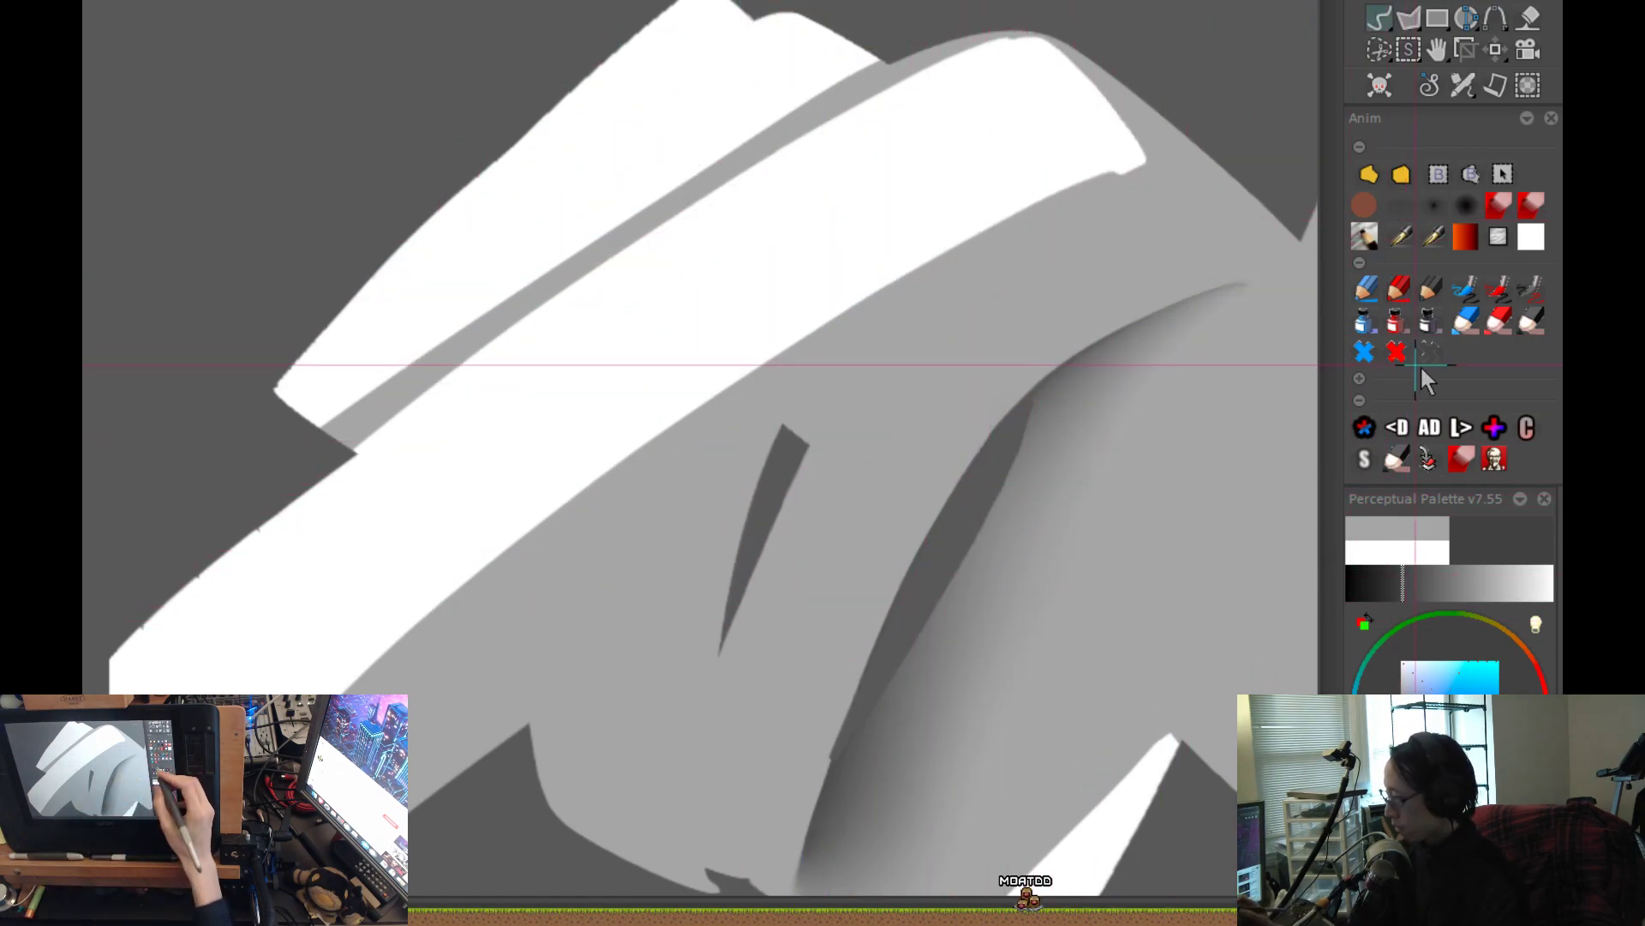
Copy the Colorize Mode custom action and paste the copy beneath the original.
right_click(1523, 431)
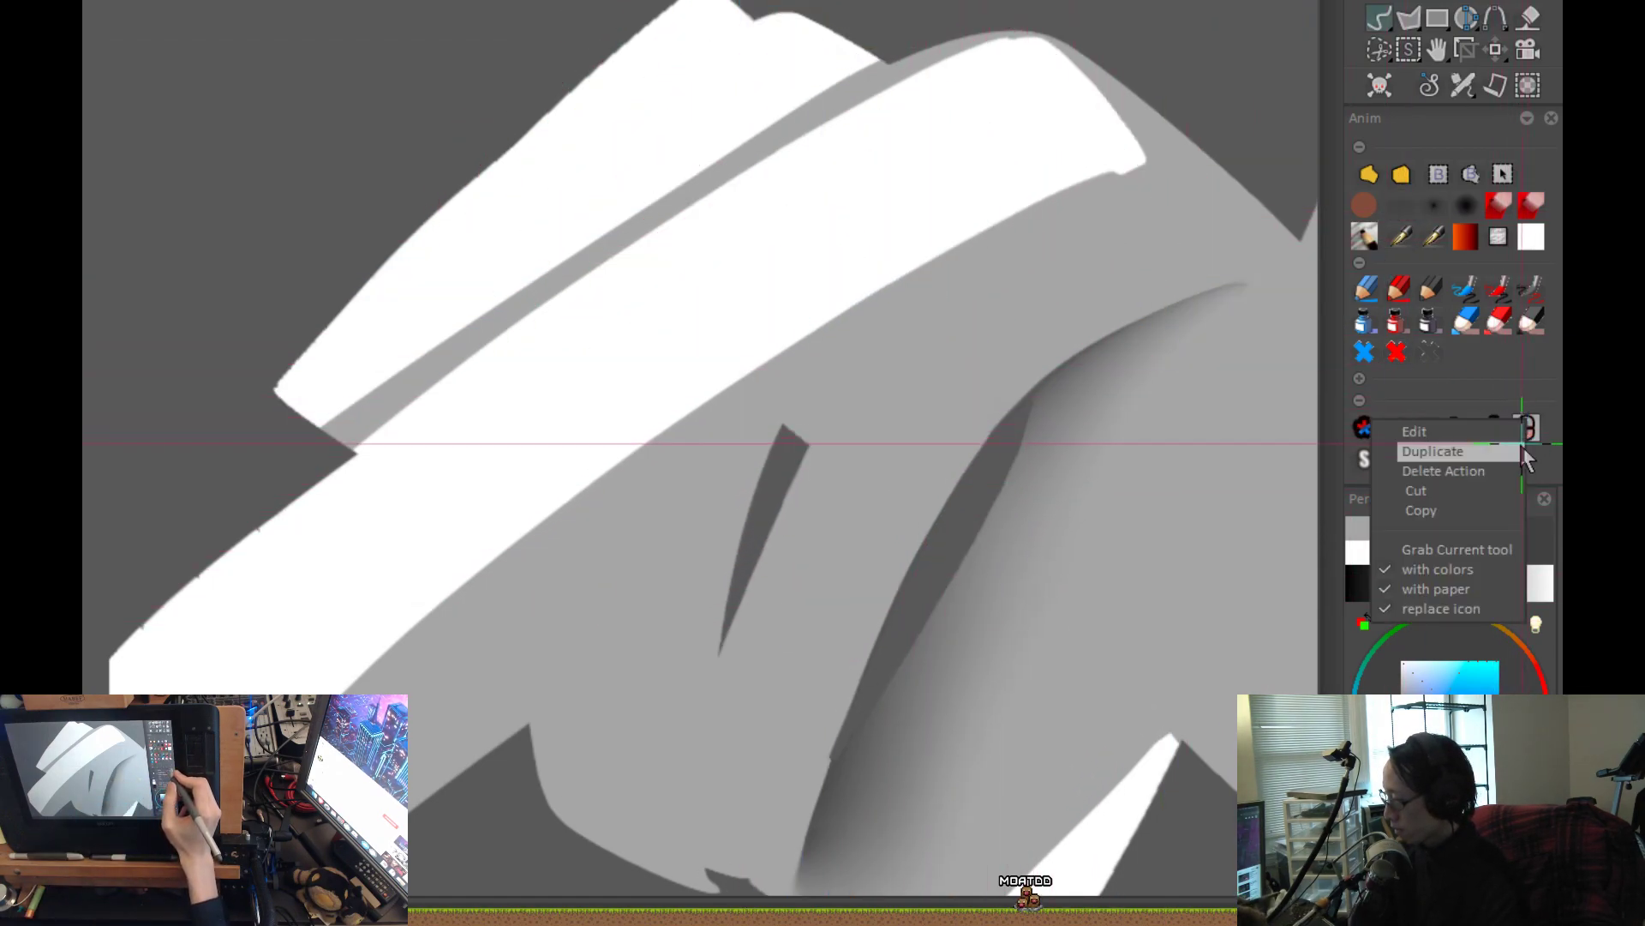
left_click(1461, 505)
right_click(1528, 461)
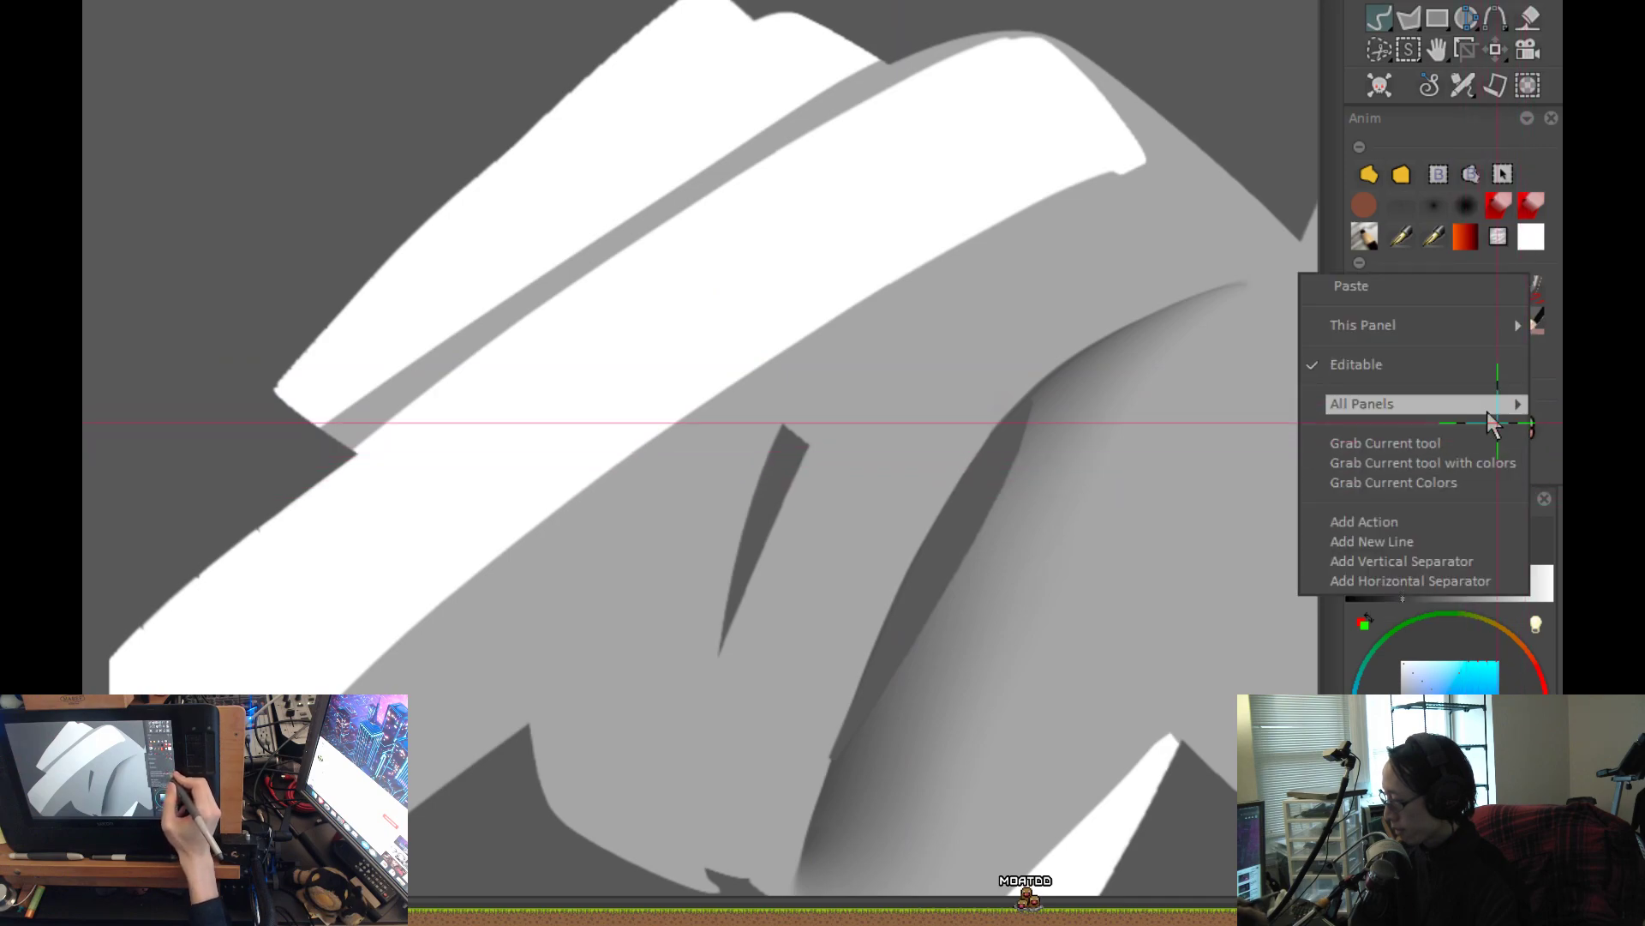
right_click(1424, 296)
right_click(1524, 460)
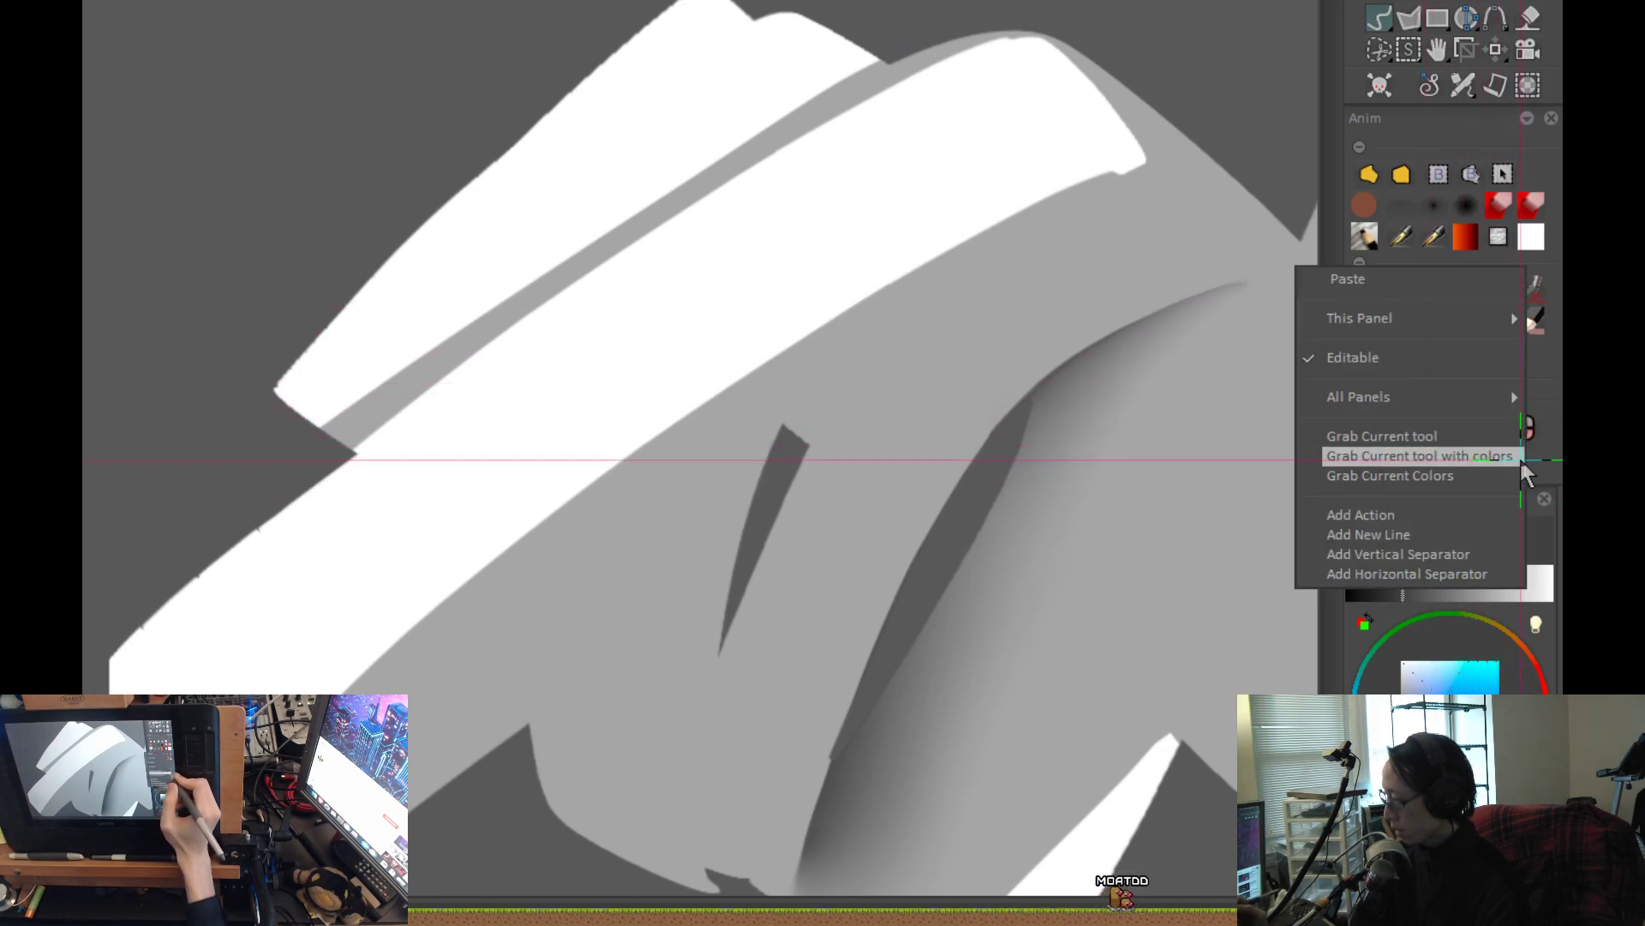
left_click(1408, 286)
Change the copied Colorize Mode action's command to the Drawing Mode keystroke 01 (Color).
right_click(1534, 464)
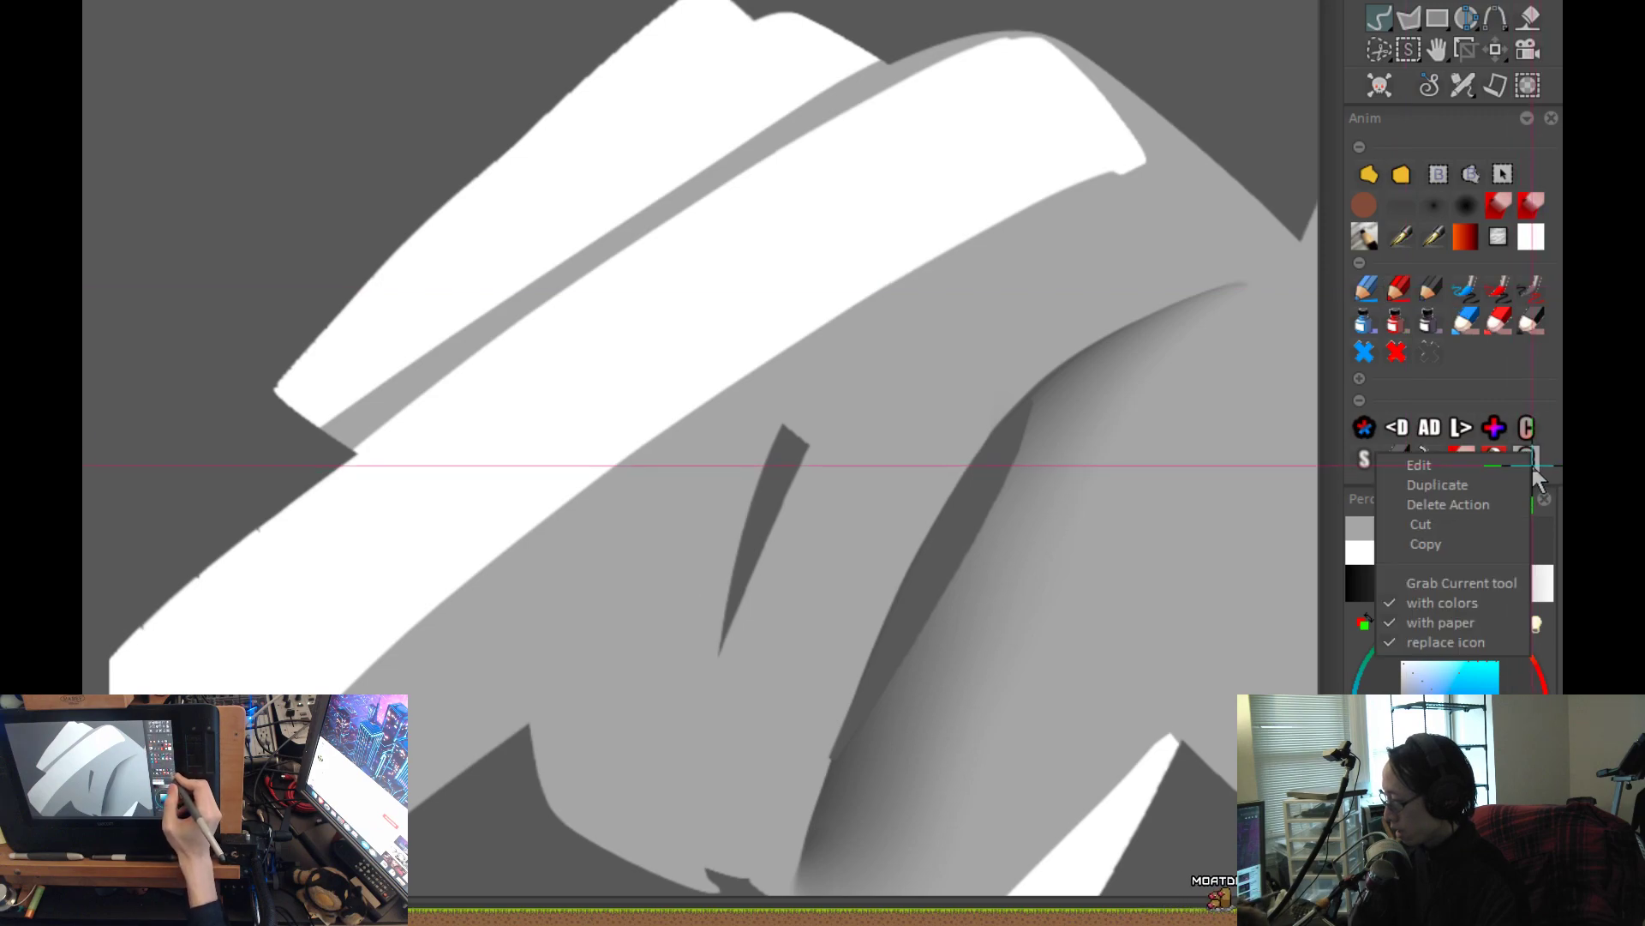
left_click(1477, 473)
right_click(1390, 614)
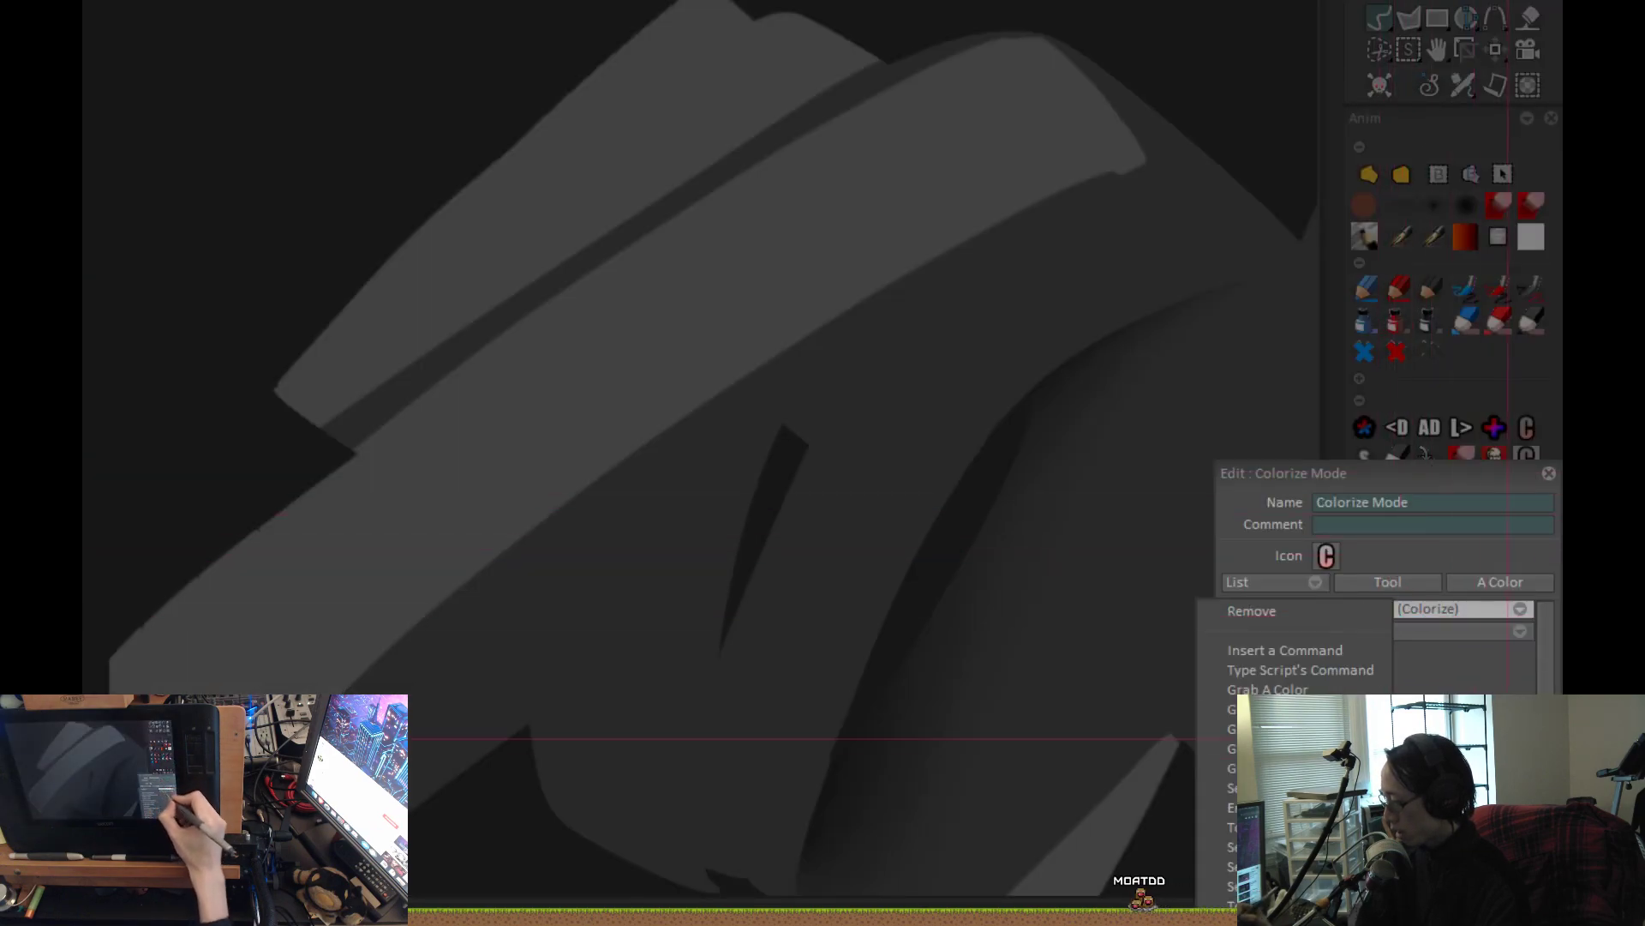
mouse_move(1391, 848)
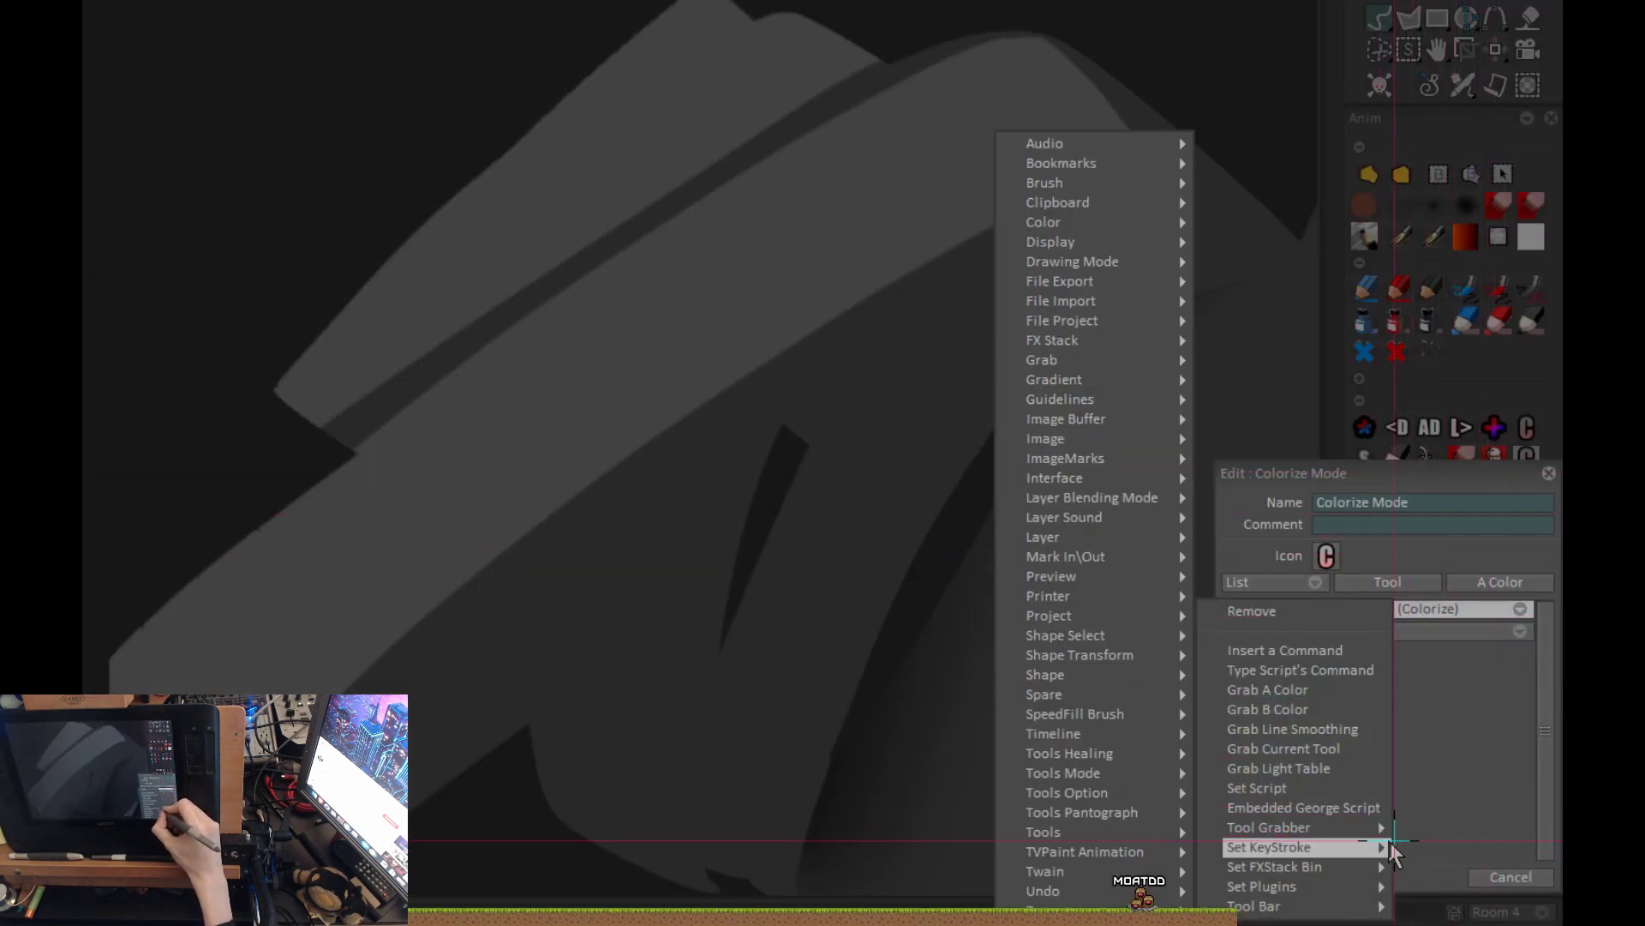
mouse_move(1106, 270)
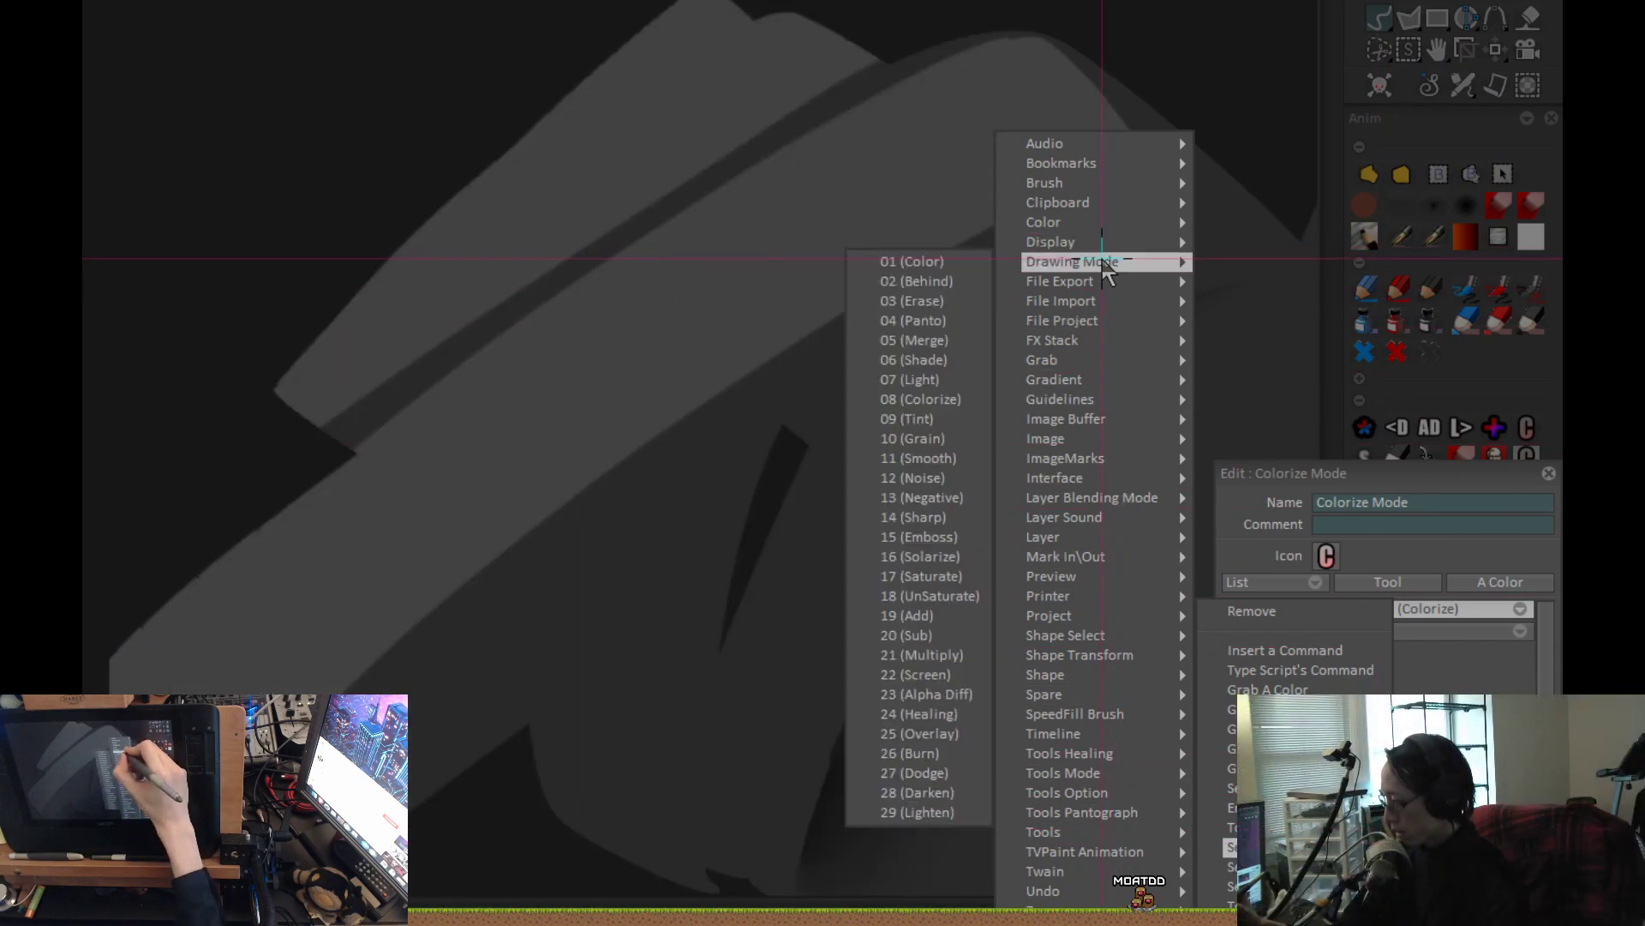
left_click(930, 264)
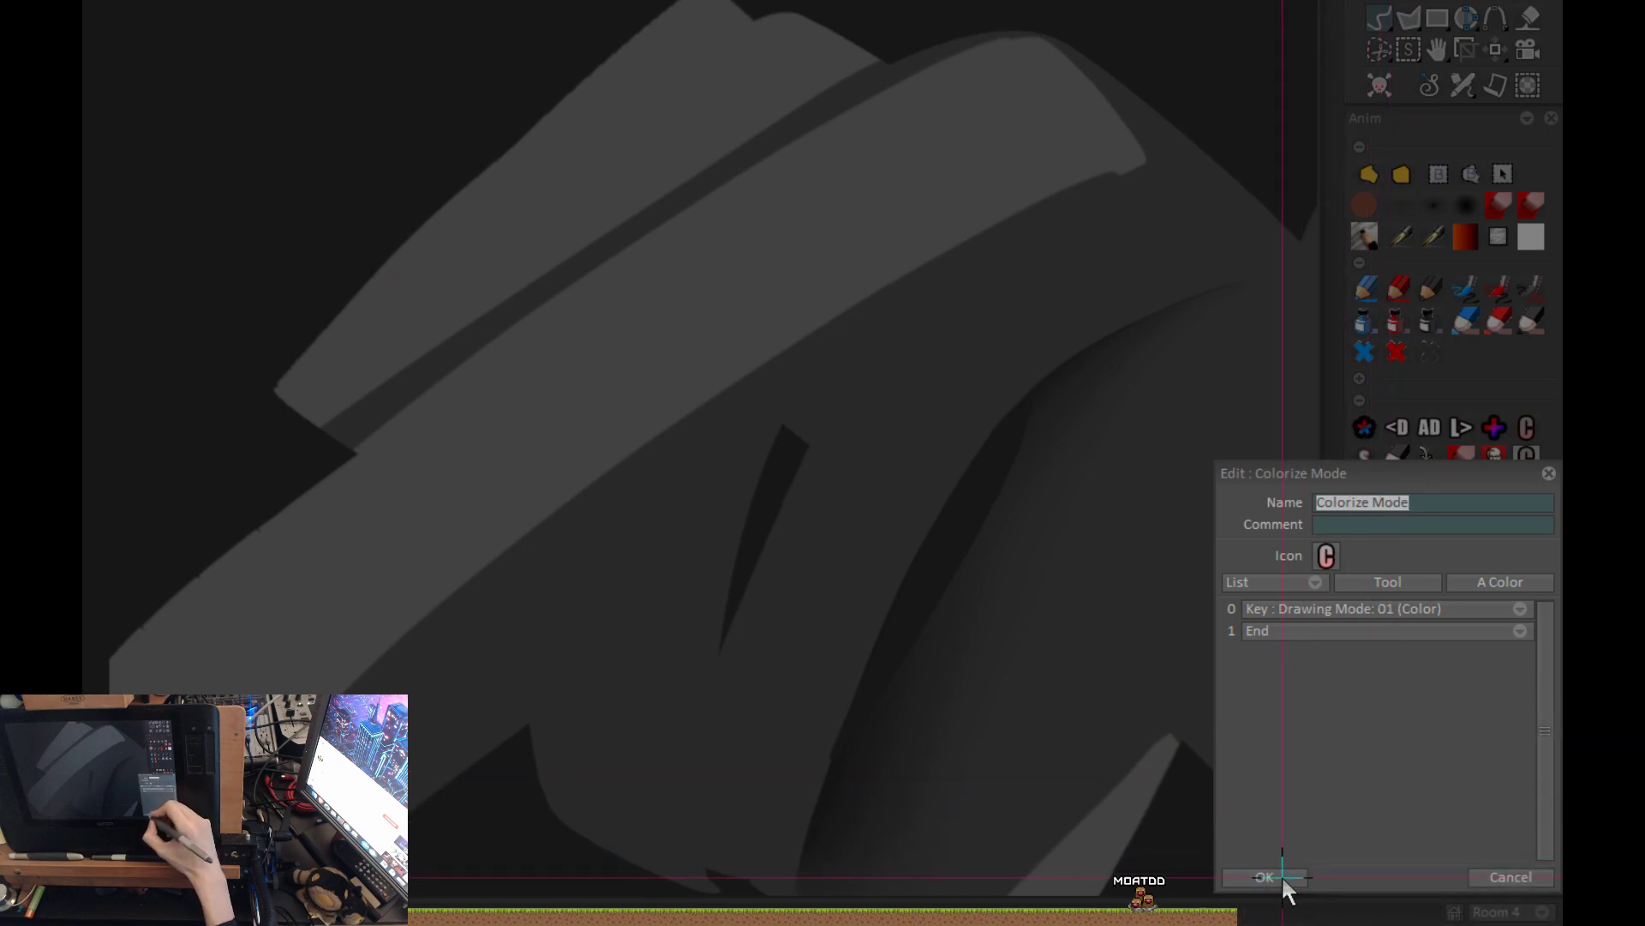
left_click(1284, 877)
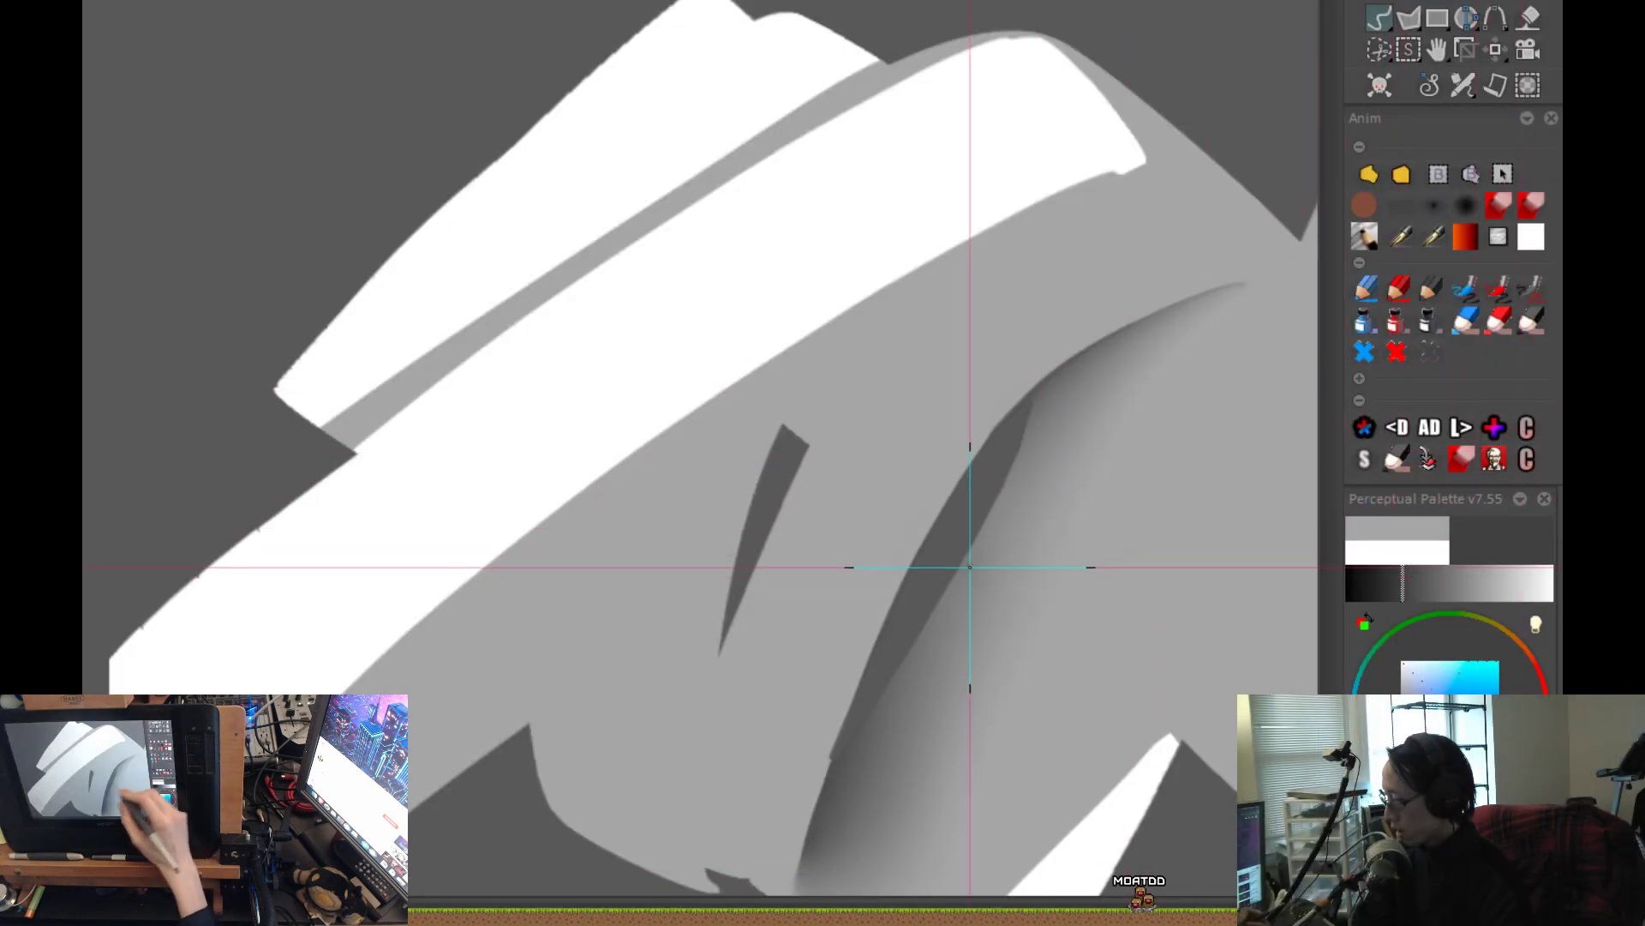
Airbrush a soft dark shadow along the smaller slanted gap down to the body's lower edge.
scroll(964, 613, "down", 3)
left_click_drag(840, 587, 852, 481)
scroll(852, 480, "up", 2)
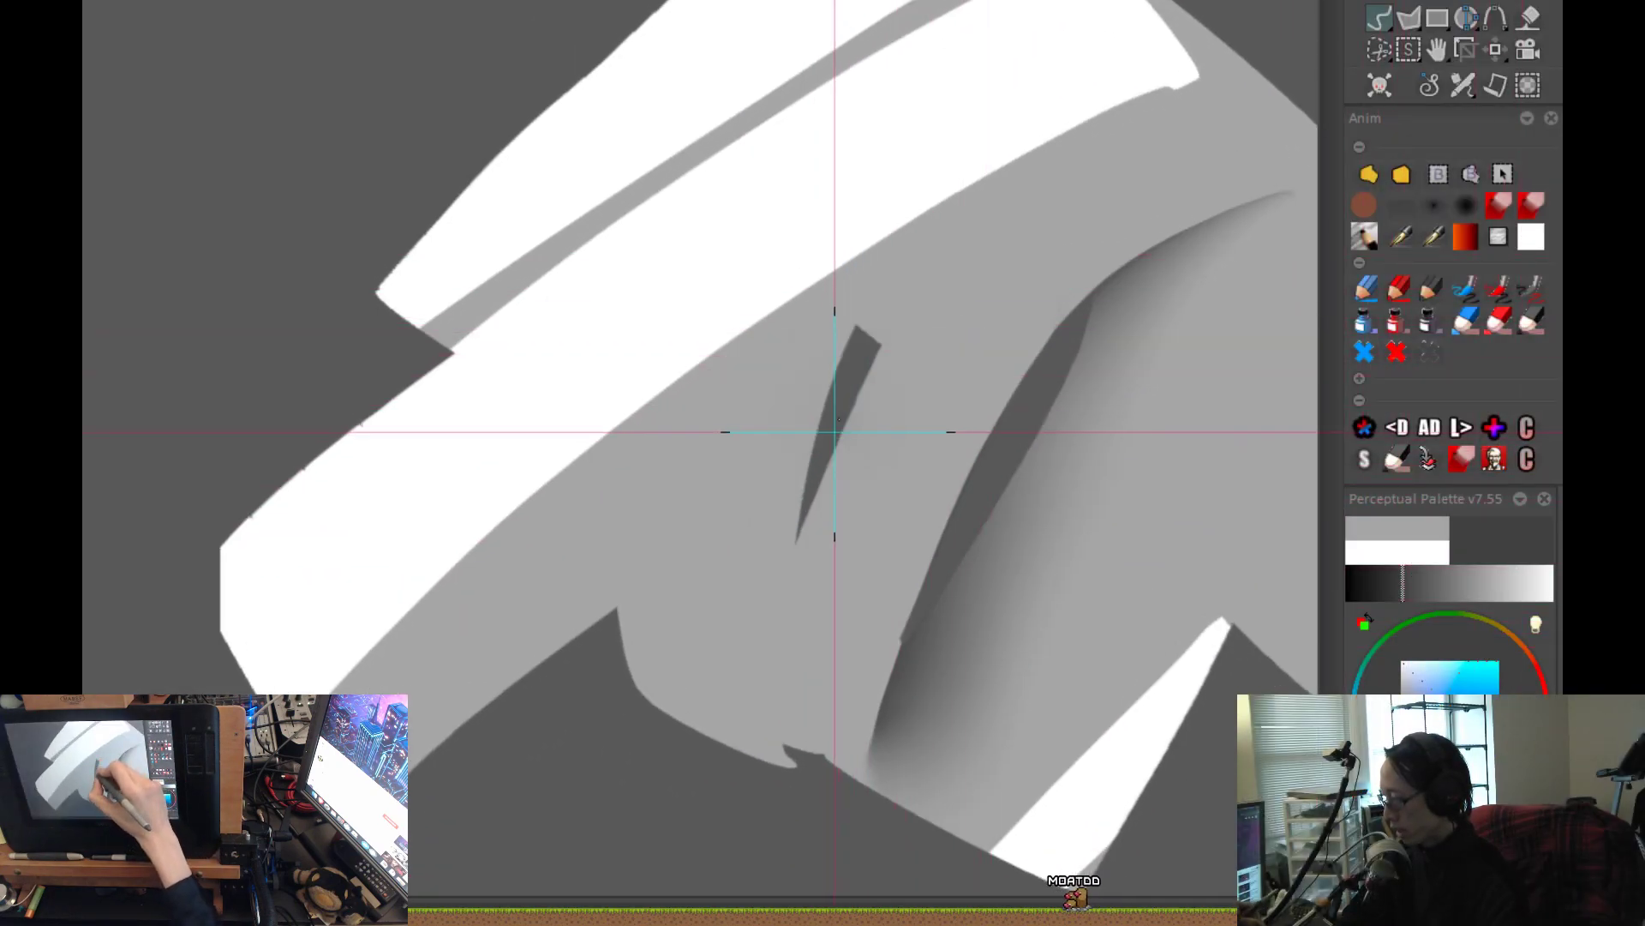
mouse_move(845, 371)
left_mouse_down()
mouse_move(991, 247)
mouse_move(1072, 264)
left_mouse_up()
key("ctrl+z")
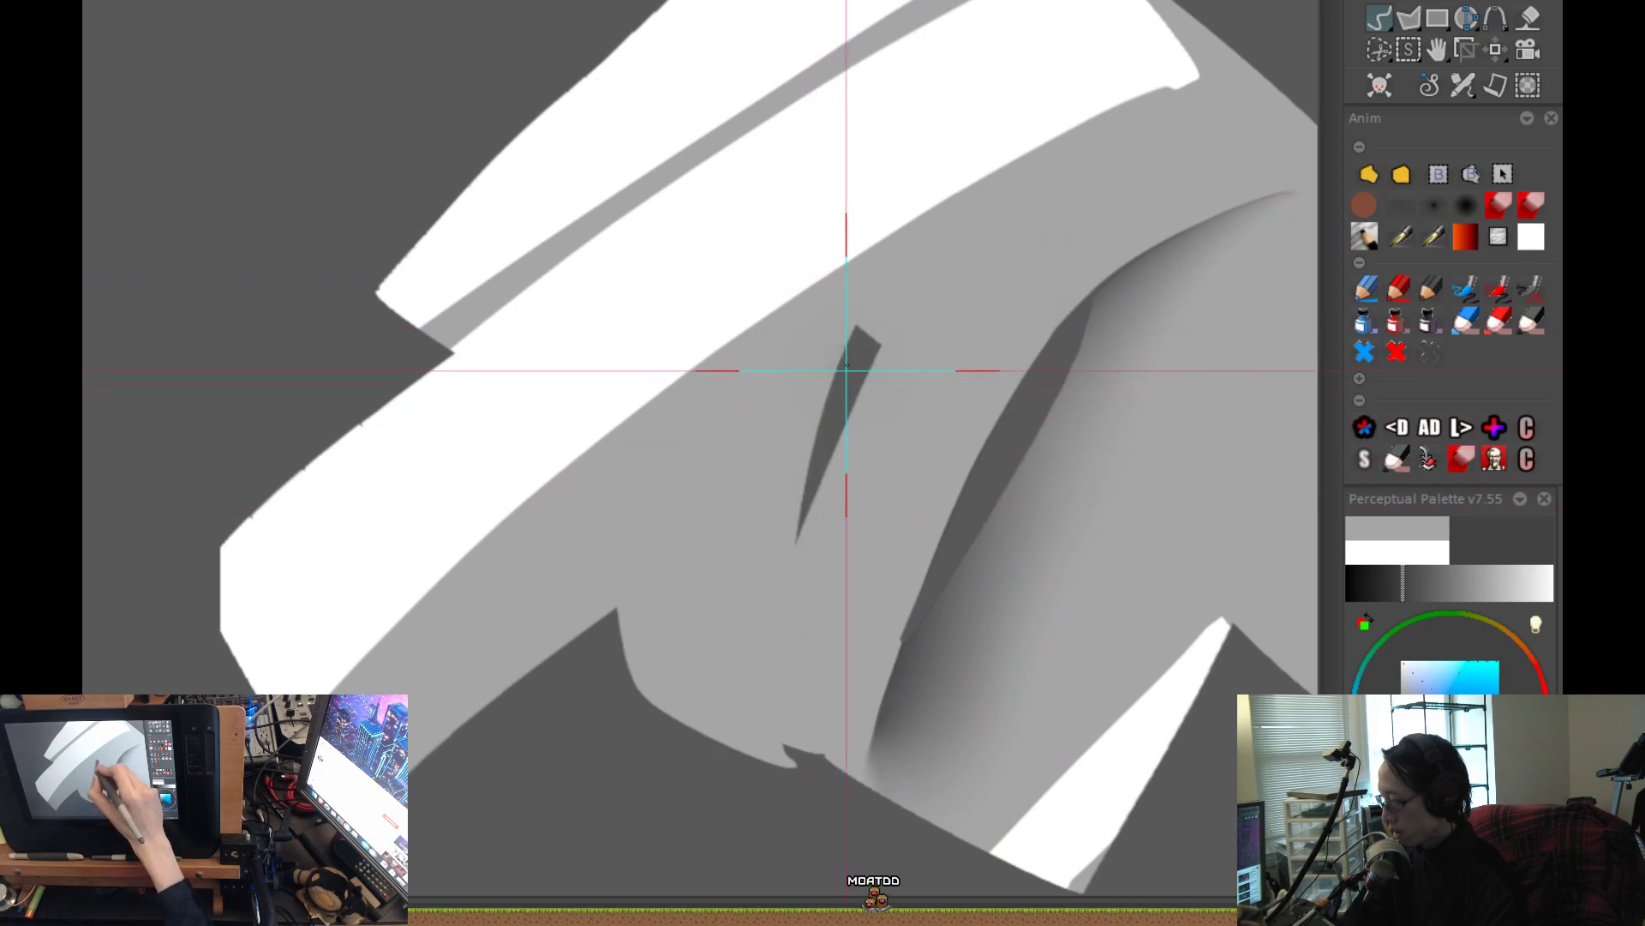
mouse_move(856, 331)
left_mouse_down()
mouse_move(793, 556)
mouse_move(777, 713)
left_mouse_up()
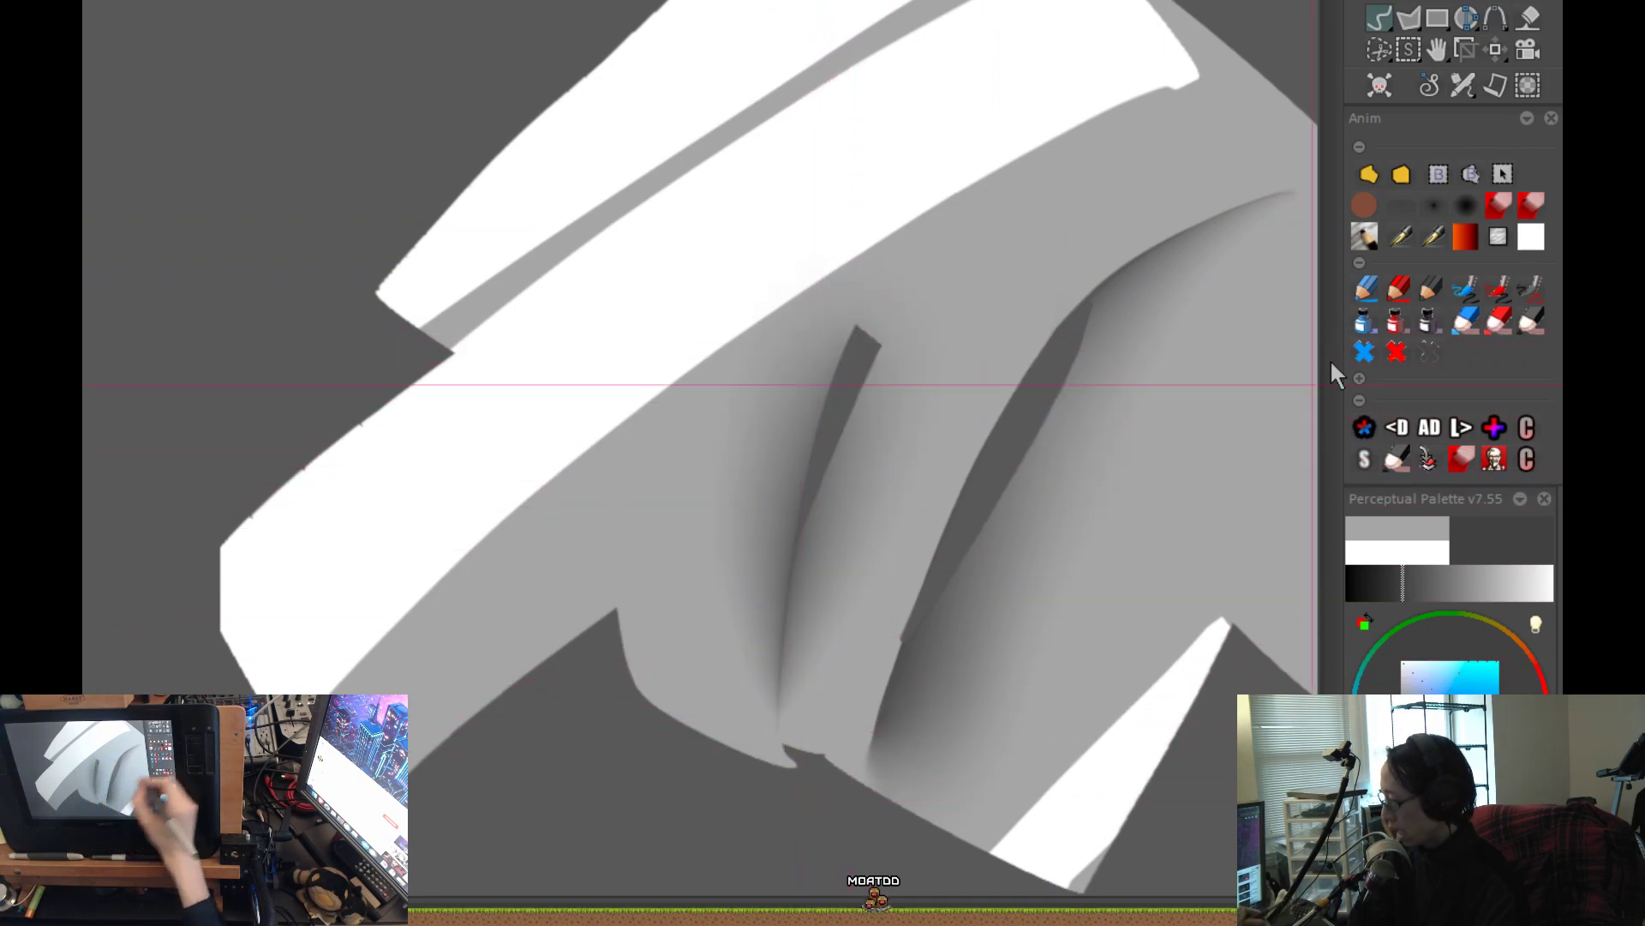
Trim away the shadow on the outer left side of the smaller gap with a freehand curved outline.
left_click(1374, 173)
scroll(845, 480, "up", 1)
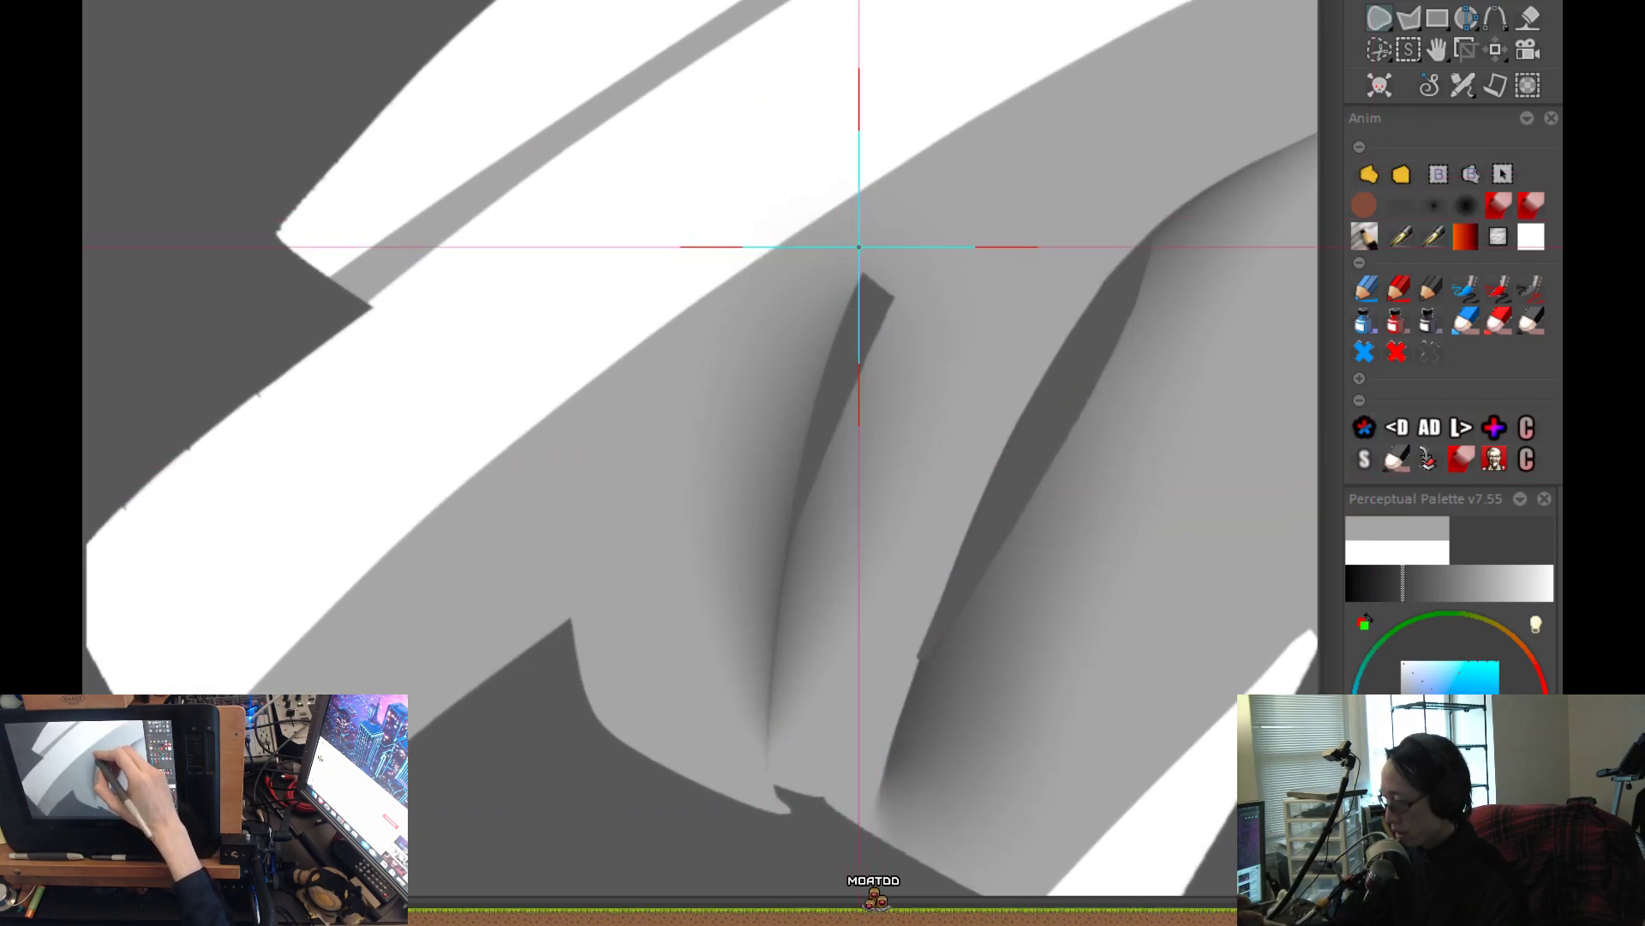
key("ctrl+z")
key("ctrl+y")
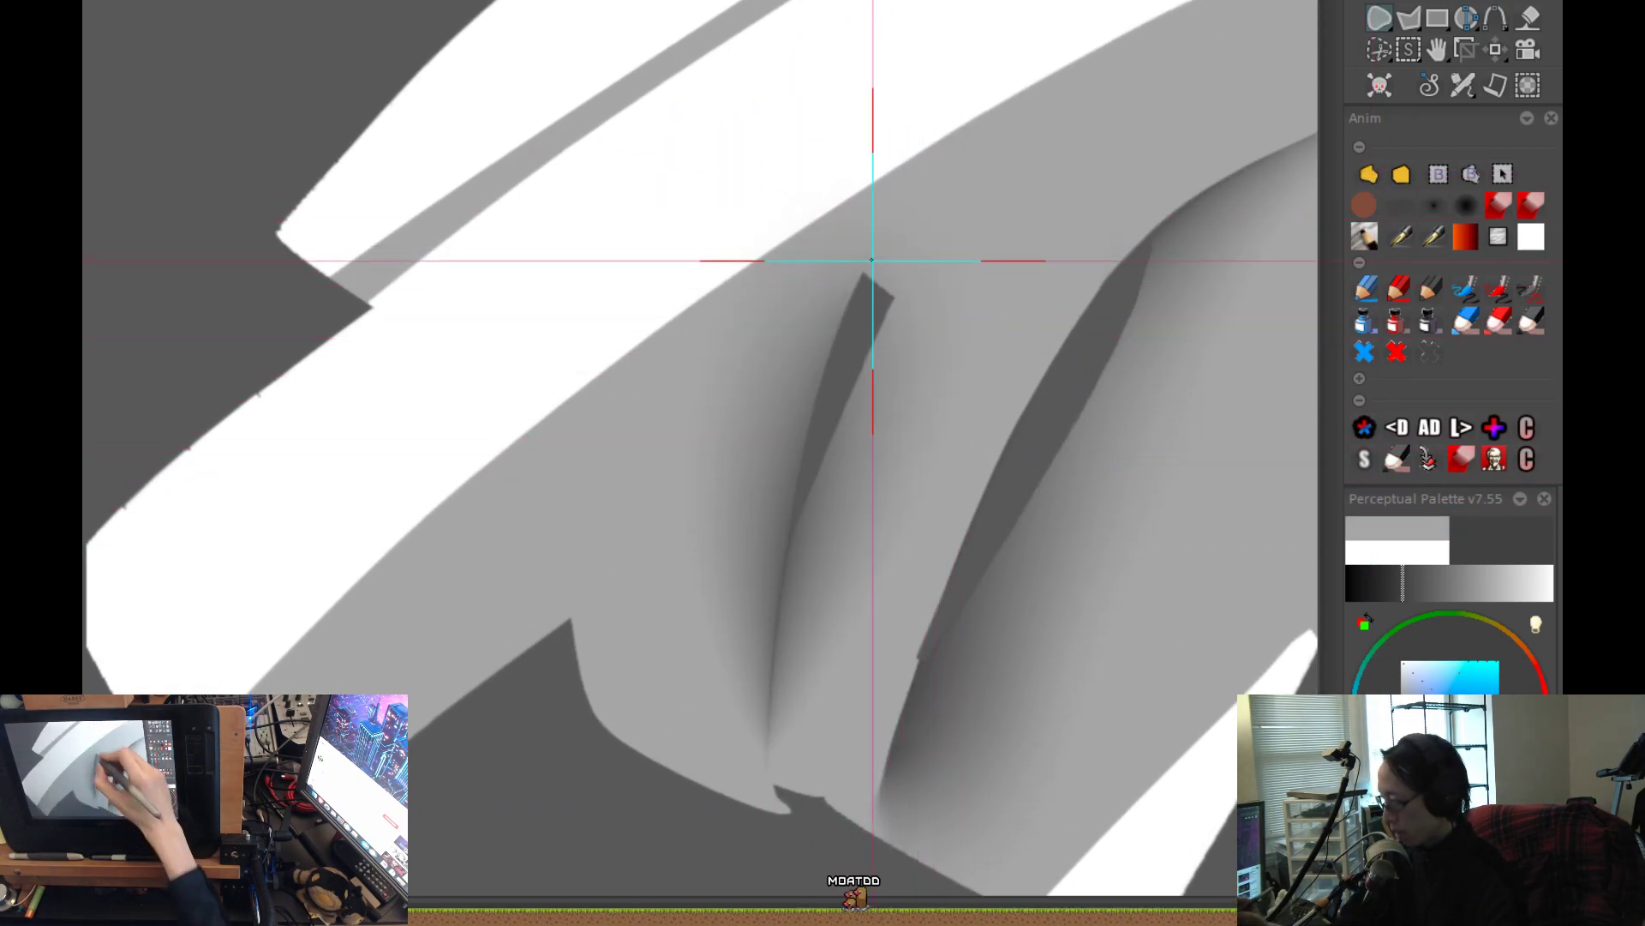
mouse_move(899, 178)
left_mouse_down()
mouse_move(801, 462)
mouse_move(767, 784)
left_mouse_up()
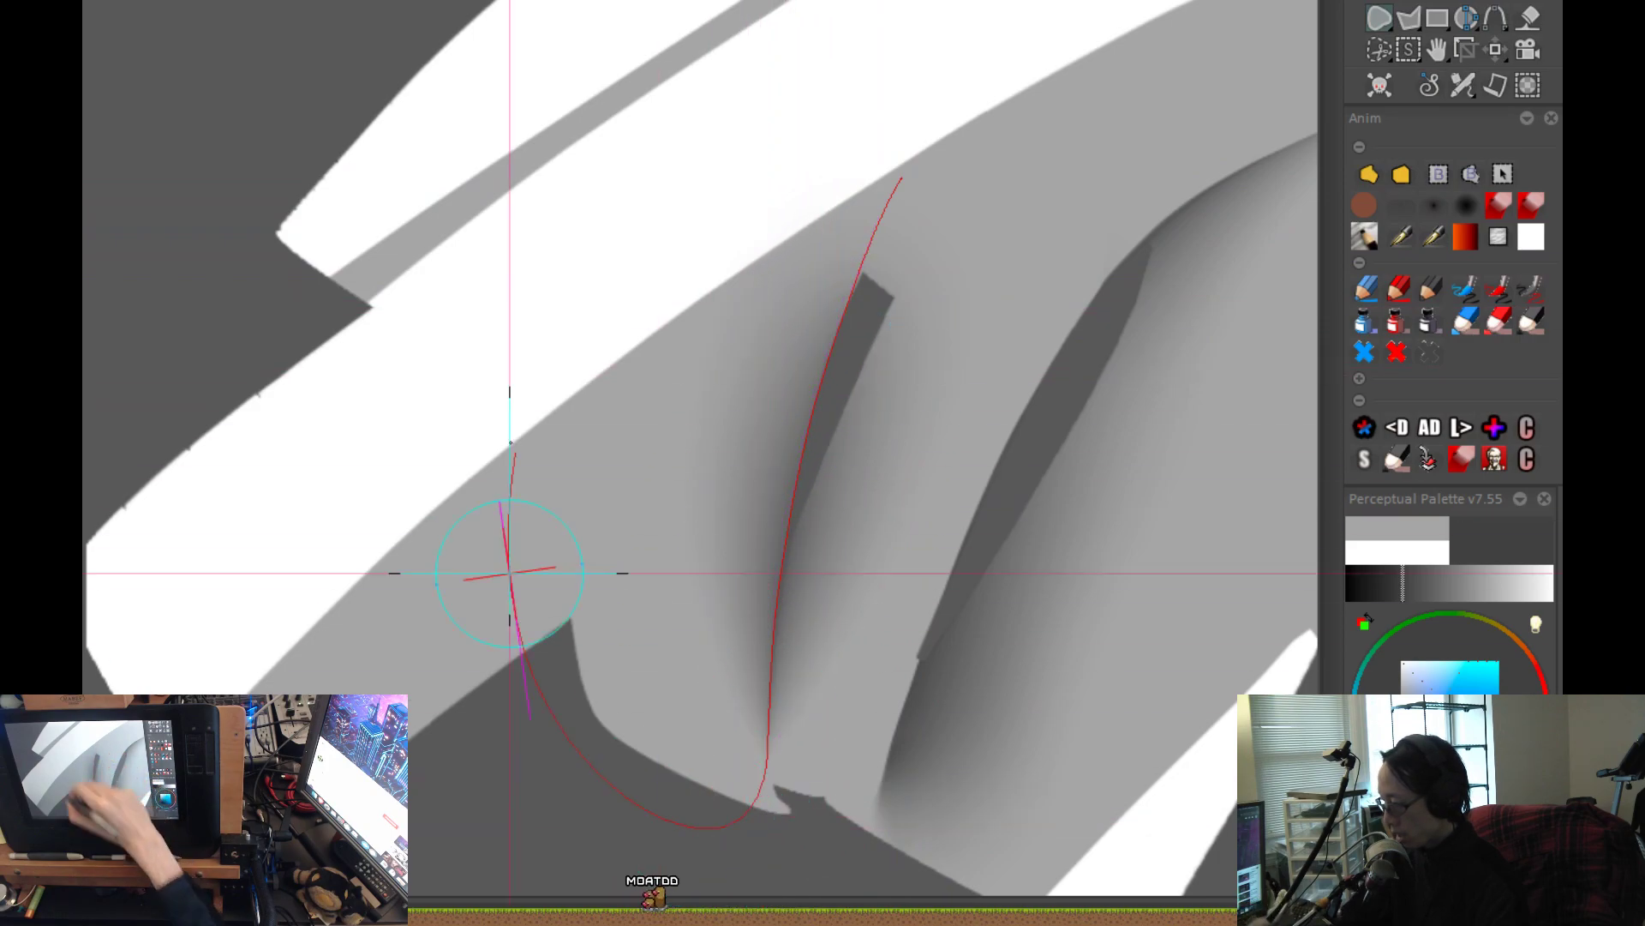
scroll(1026, 486, "down", 3)
scroll(995, 580, "up", 4)
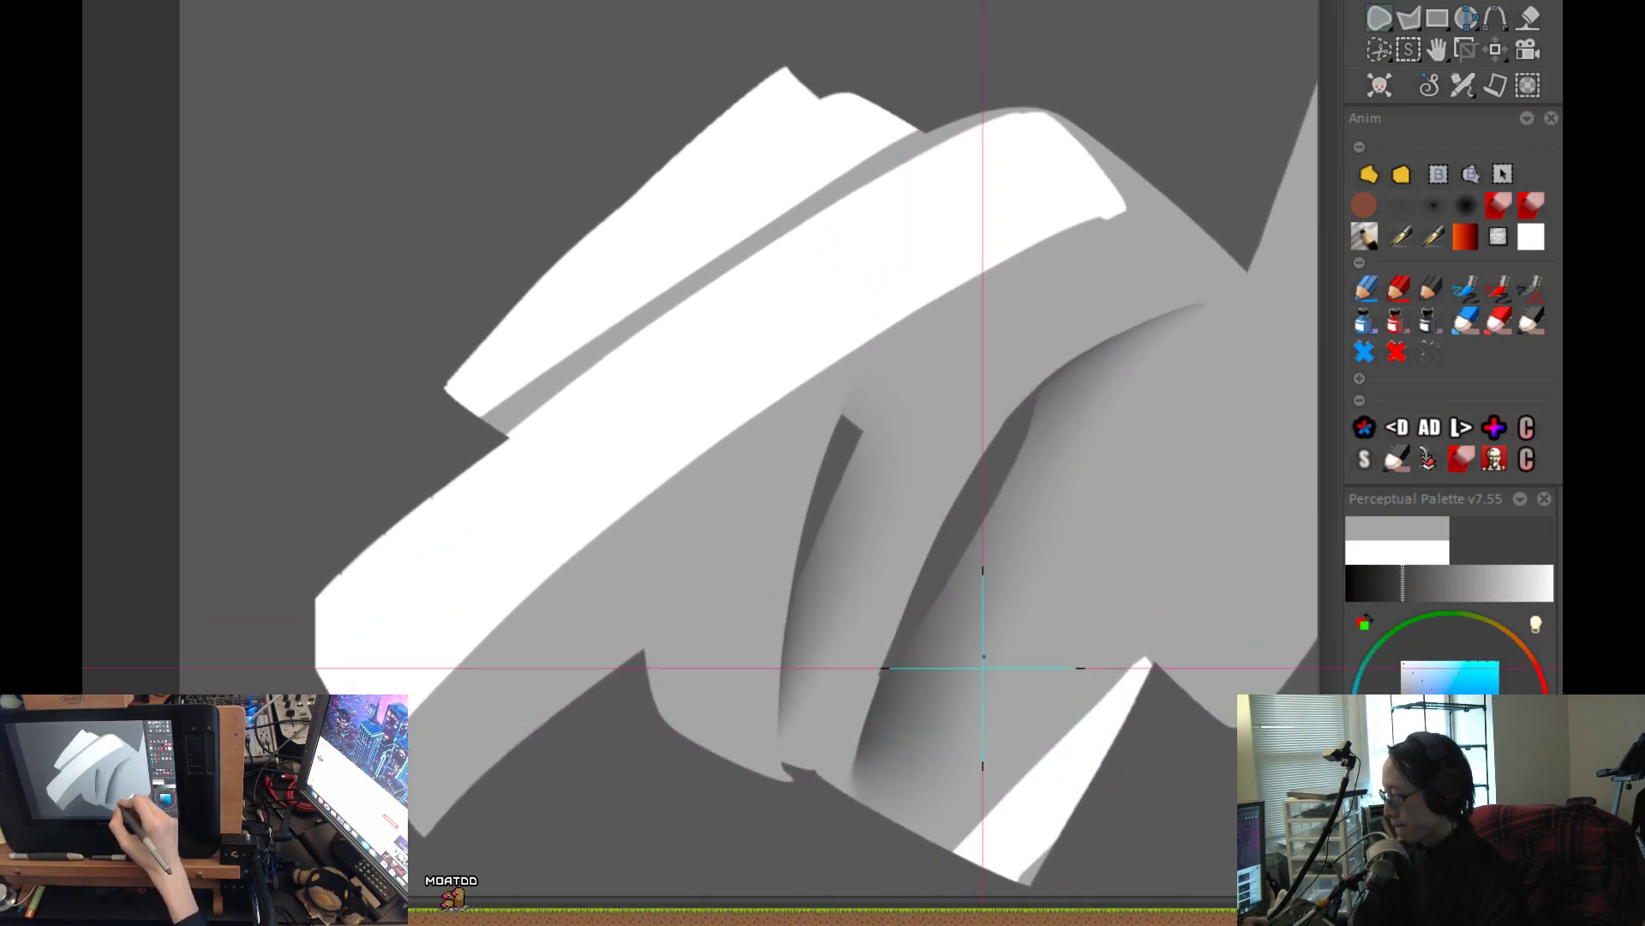
Trim the soft shadow spilling above the smaller gap's upper end with a short freehand outline.
scroll(874, 353, "up", 2)
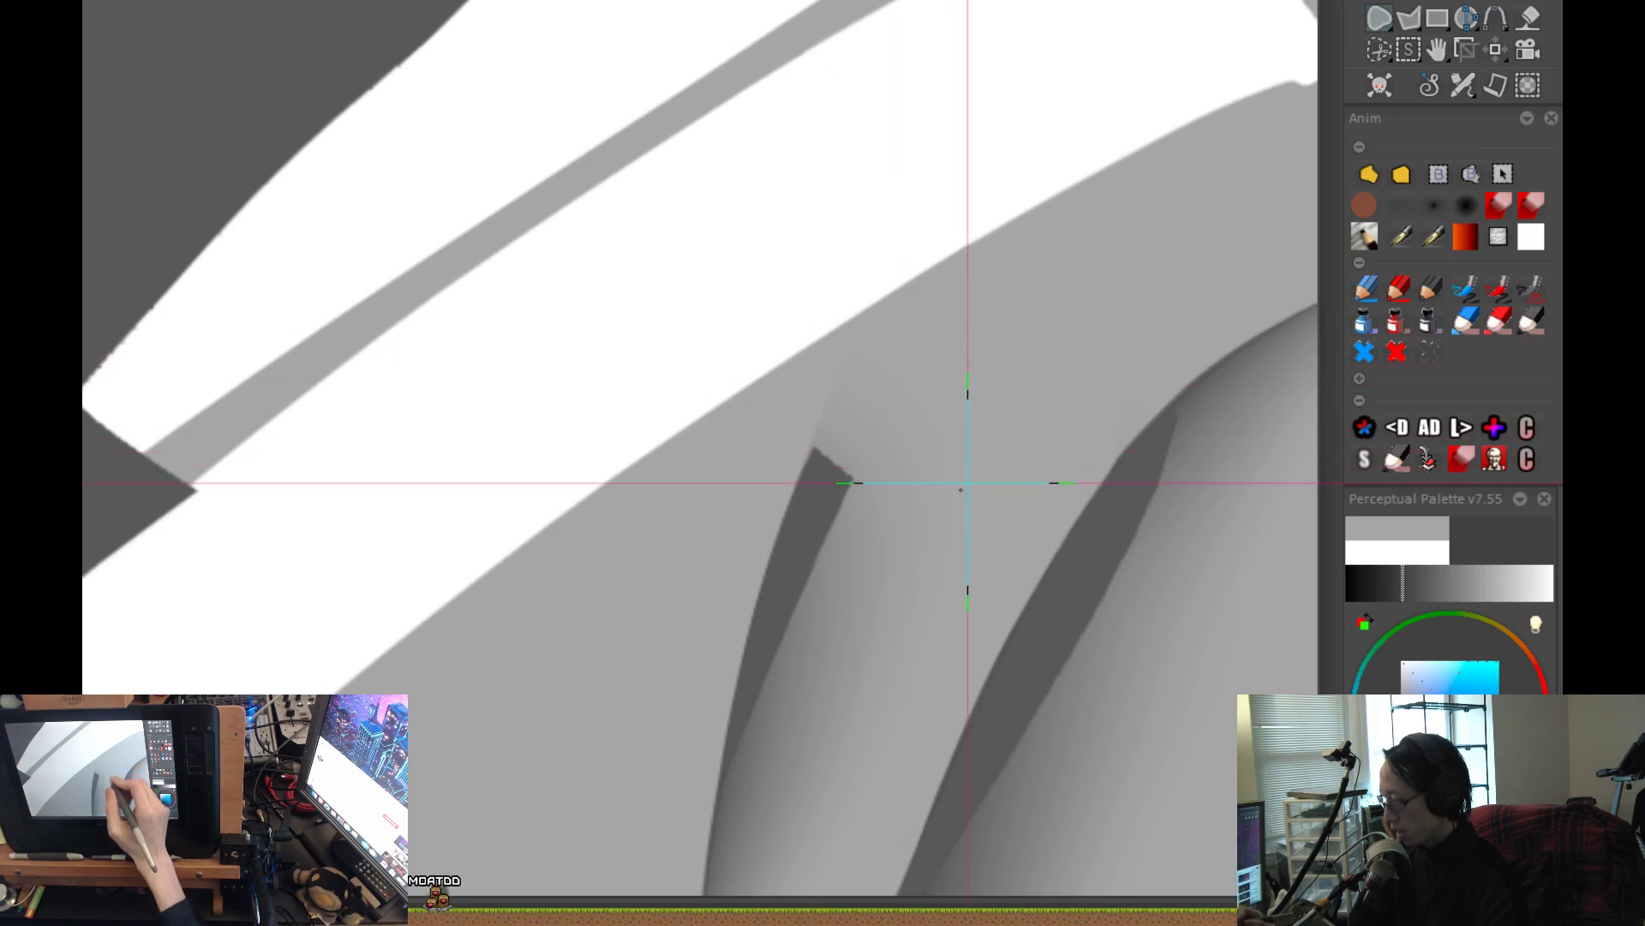
scroll(993, 488, "down", 2)
left_click_drag(892, 541, 933, 520)
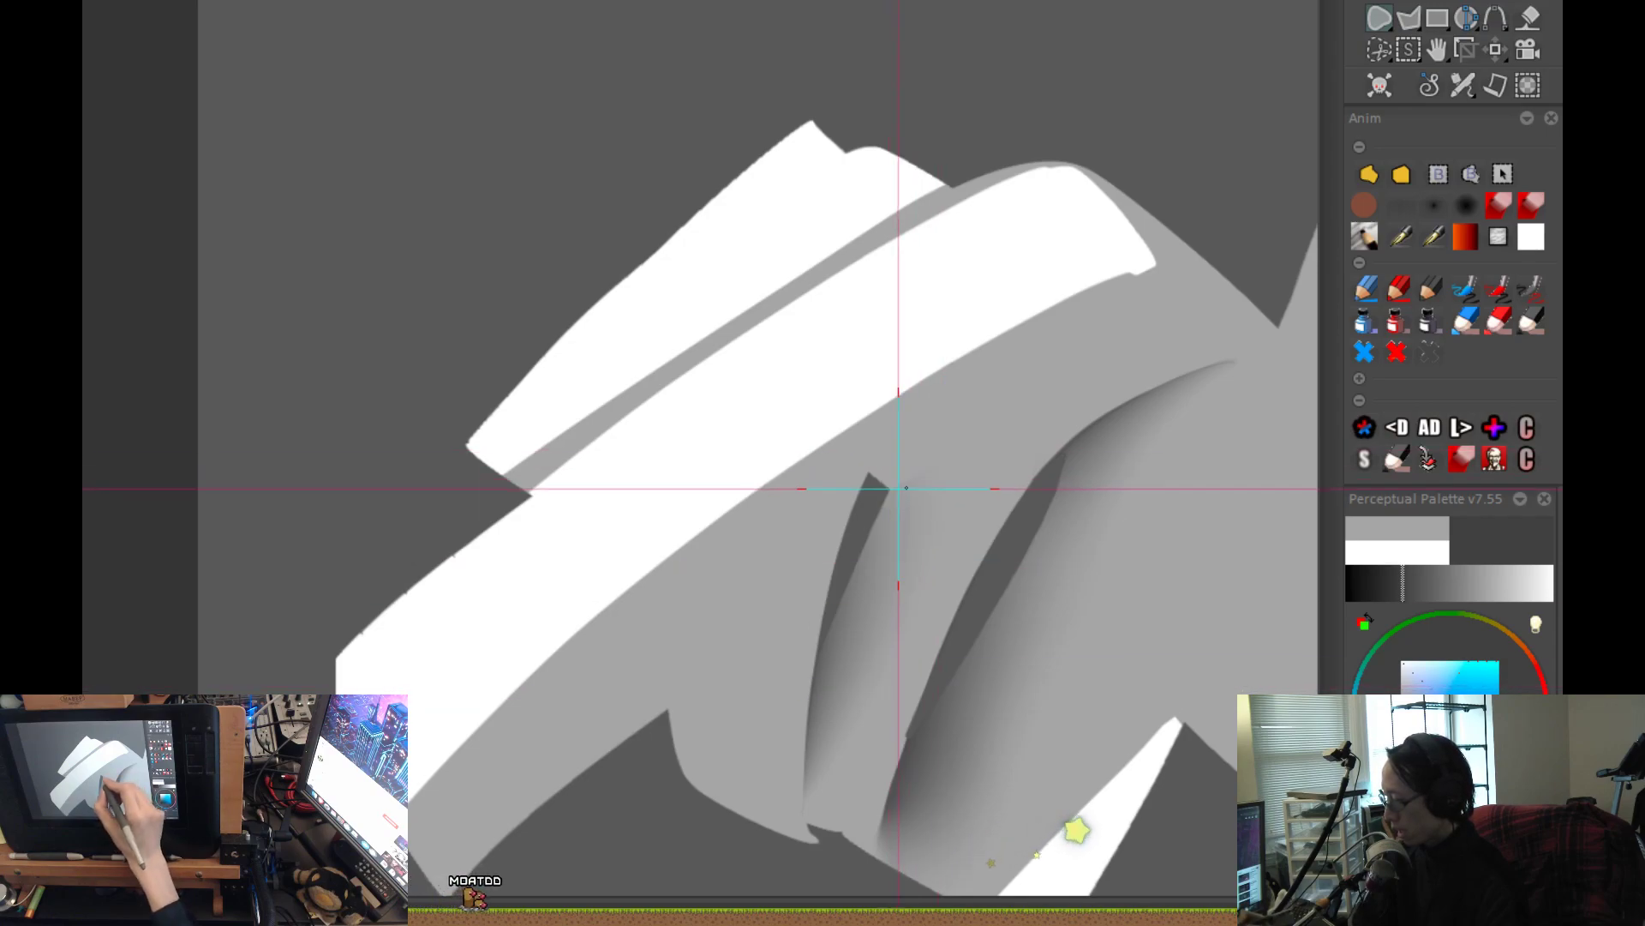
Try several airbrushed soft shadow strokes slanting from beneath the large white plane down to the smaller gap's upper end.
left_click(1410, 204)
left_click_drag(986, 544, 896, 446)
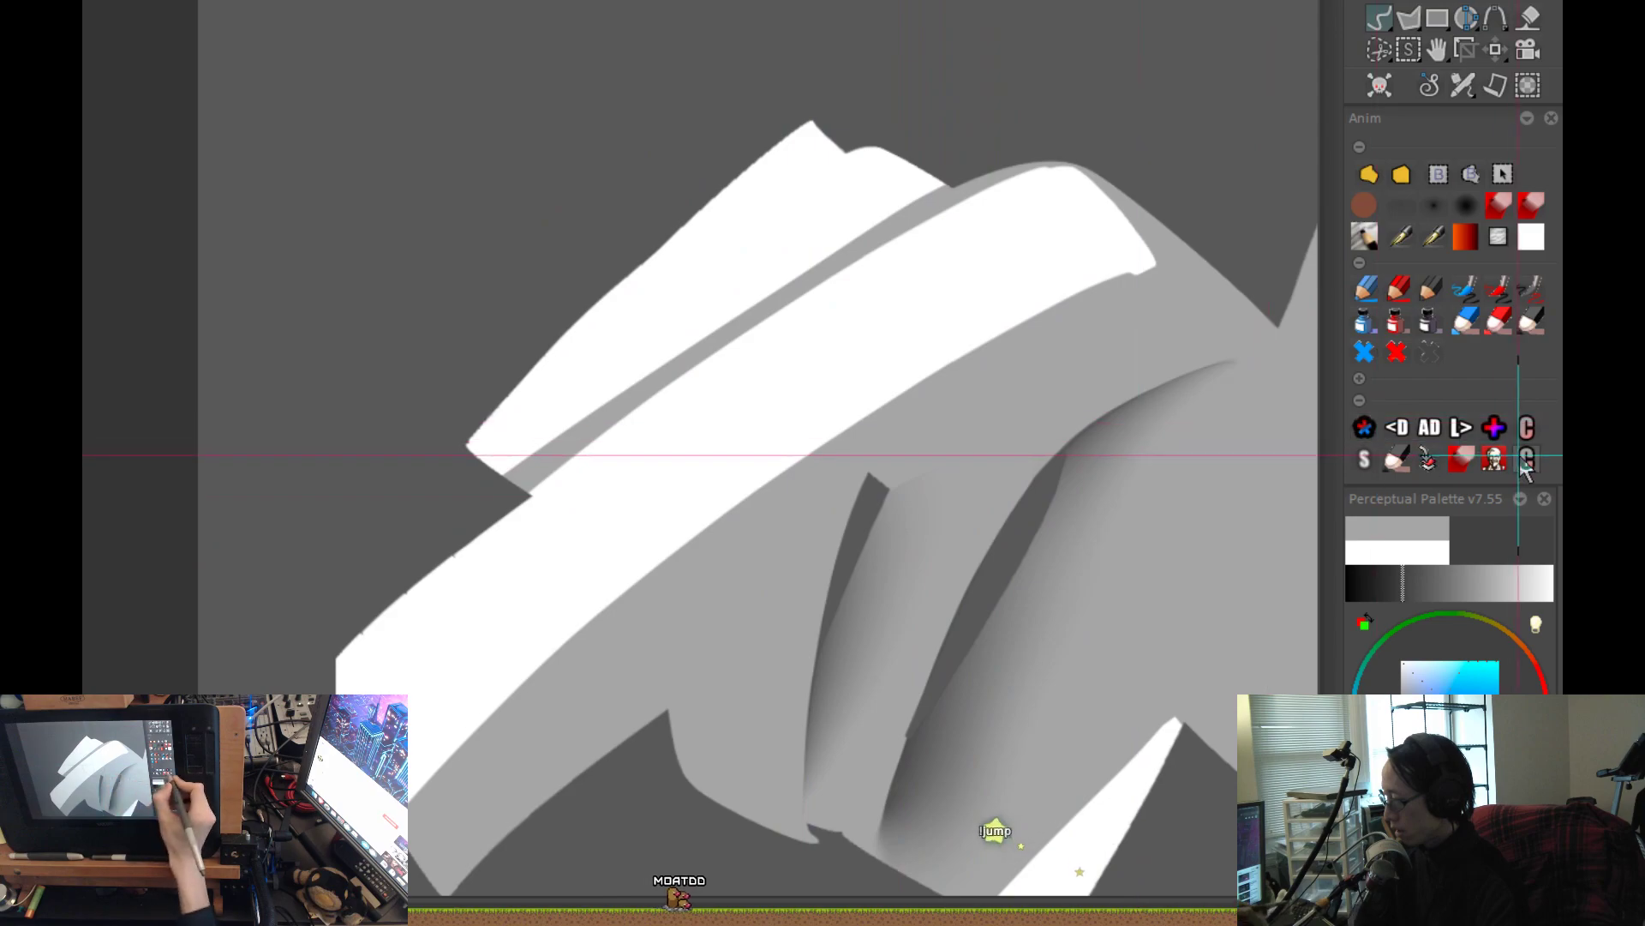
mouse_move(1032, 360)
left_mouse_down()
mouse_move(911, 415)
mouse_move(900, 470)
left_mouse_up()
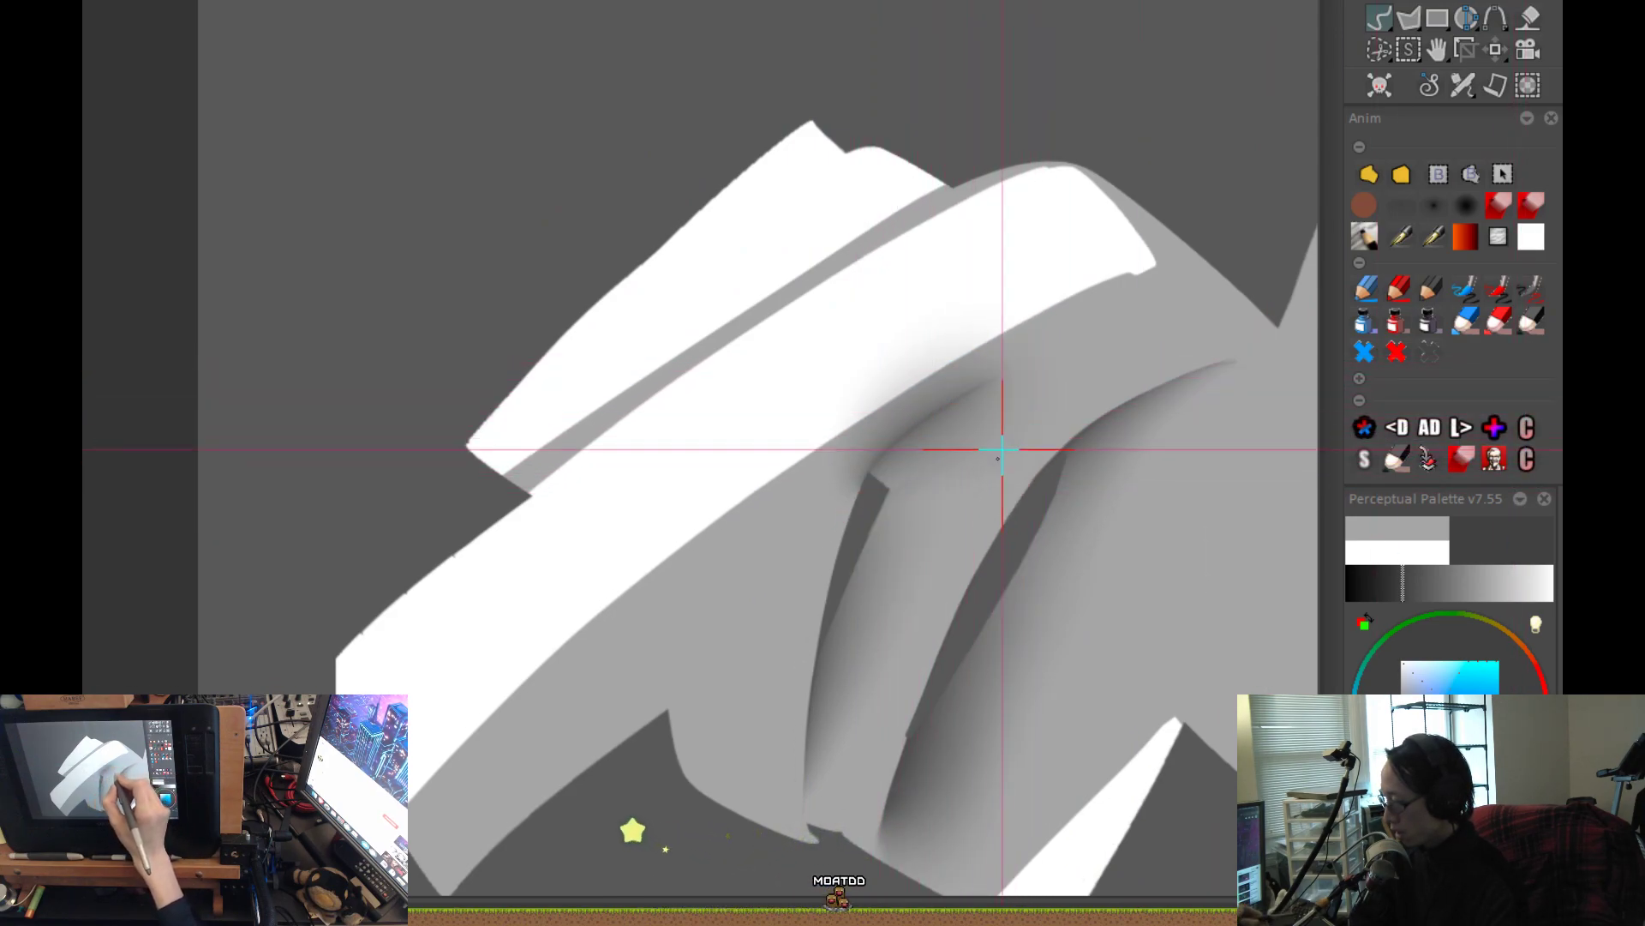
key("ctrl+z")
left_click_drag(1006, 353, 837, 510)
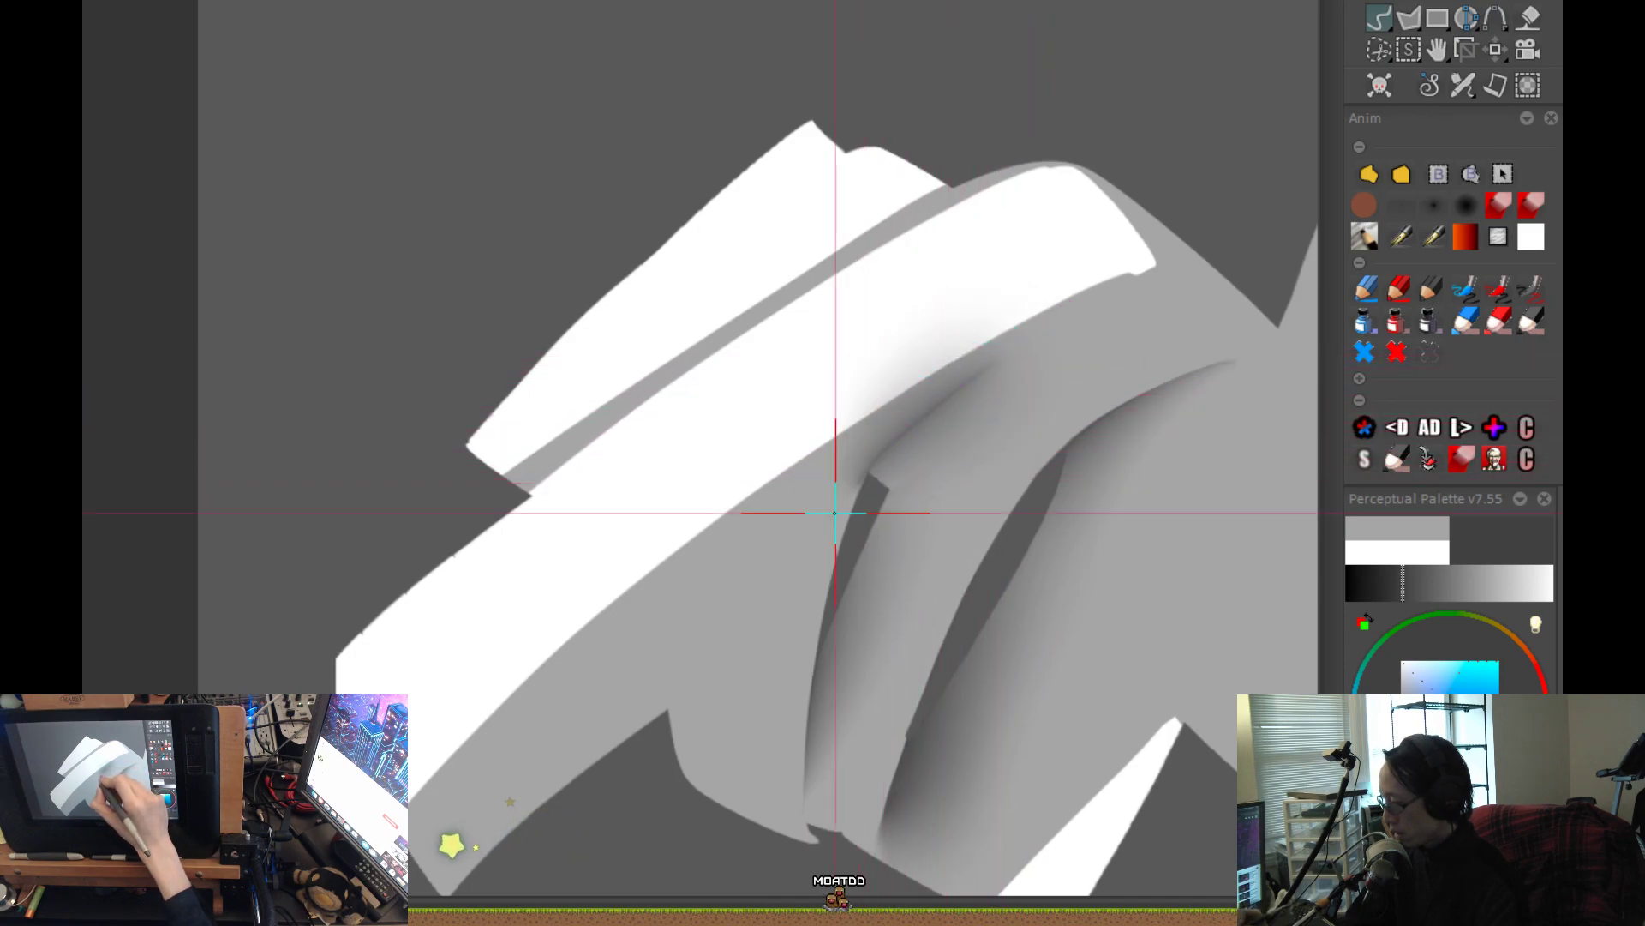
key("ctrl+z")
left_click_drag(1011, 357, 899, 444)
mouse_move(973, 387)
left_mouse_down()
mouse_move(874, 469)
mouse_move(814, 562)
left_mouse_up()
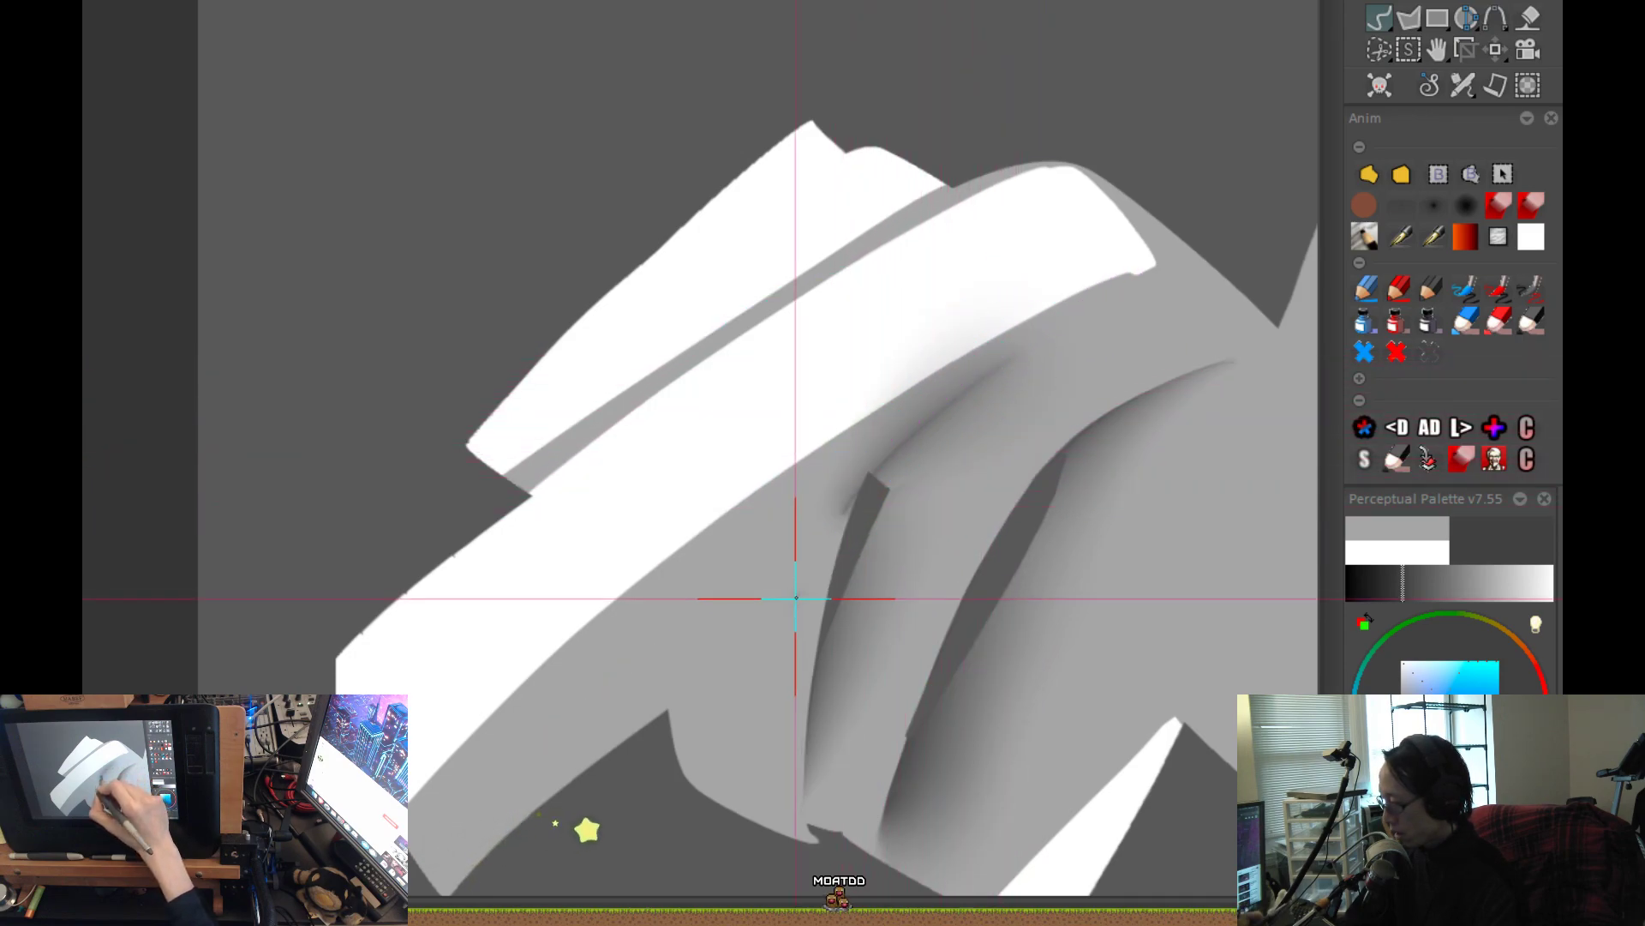
key("ctrl+z")
left_click_drag(1021, 352, 845, 496)
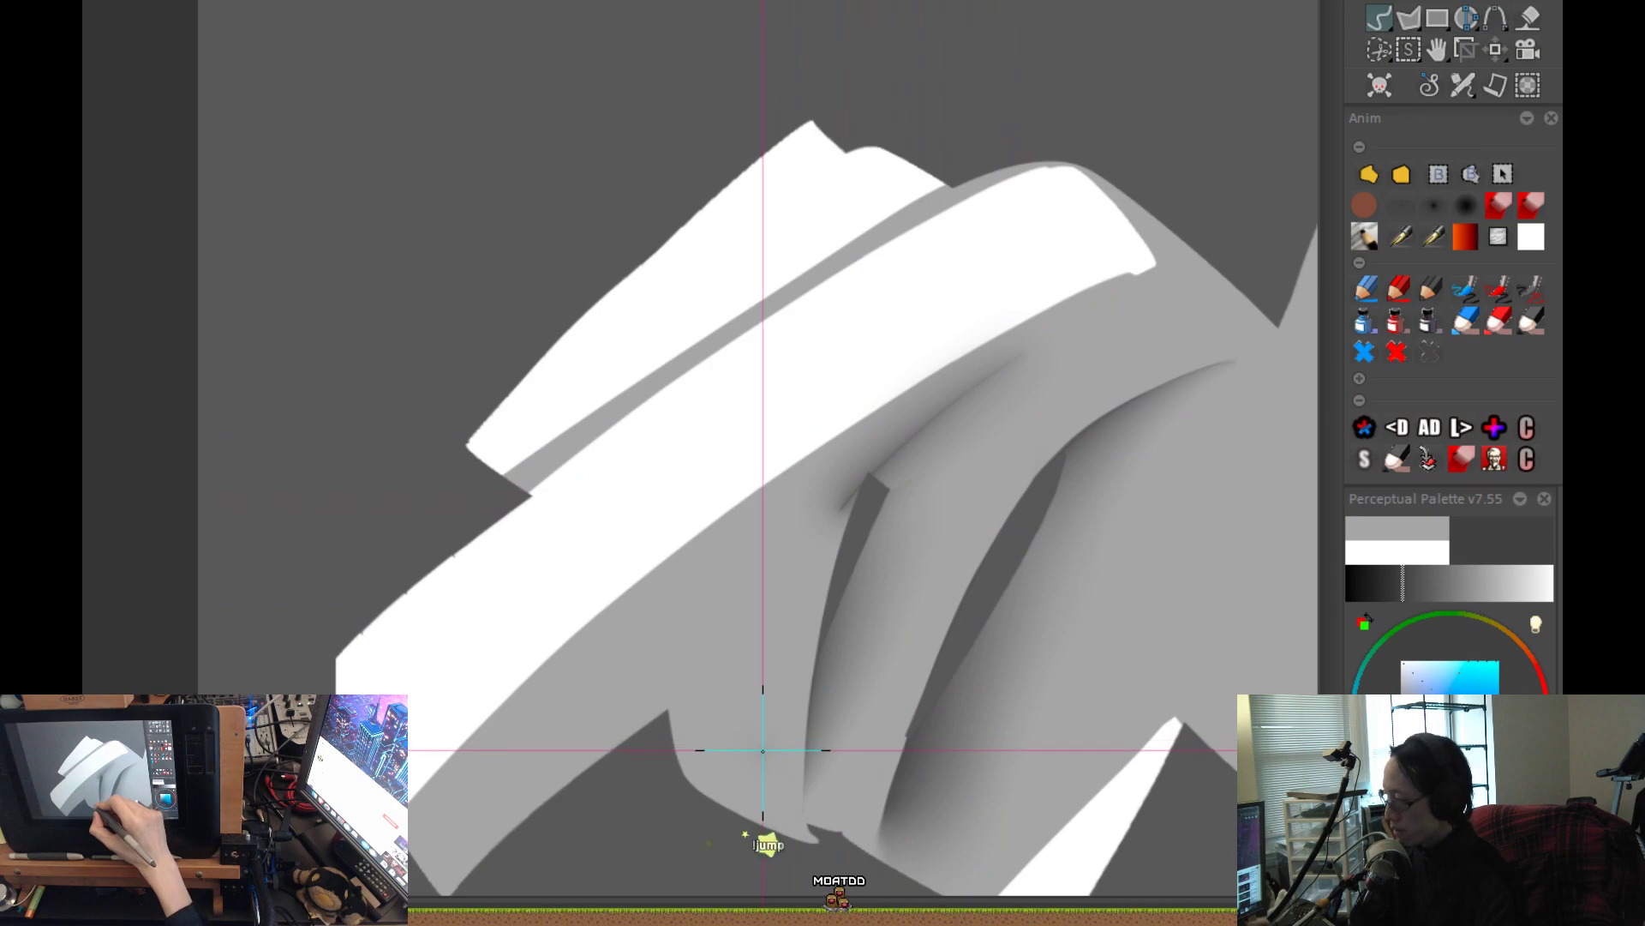
key("ctrl+z")
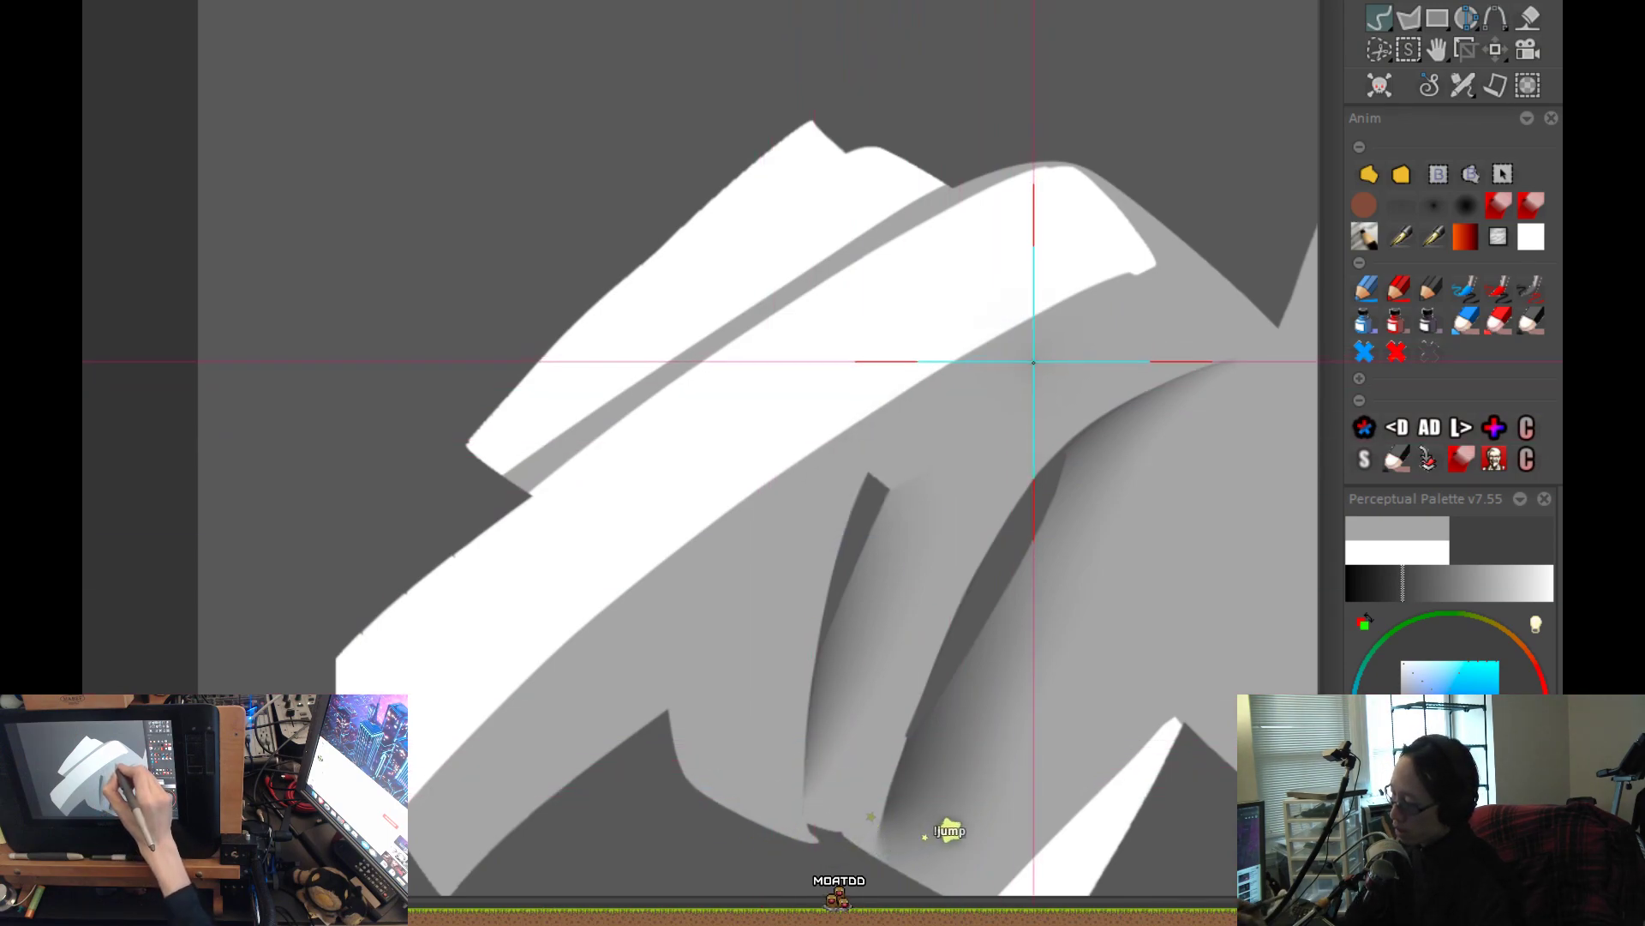
left_click_drag(1009, 368, 836, 494)
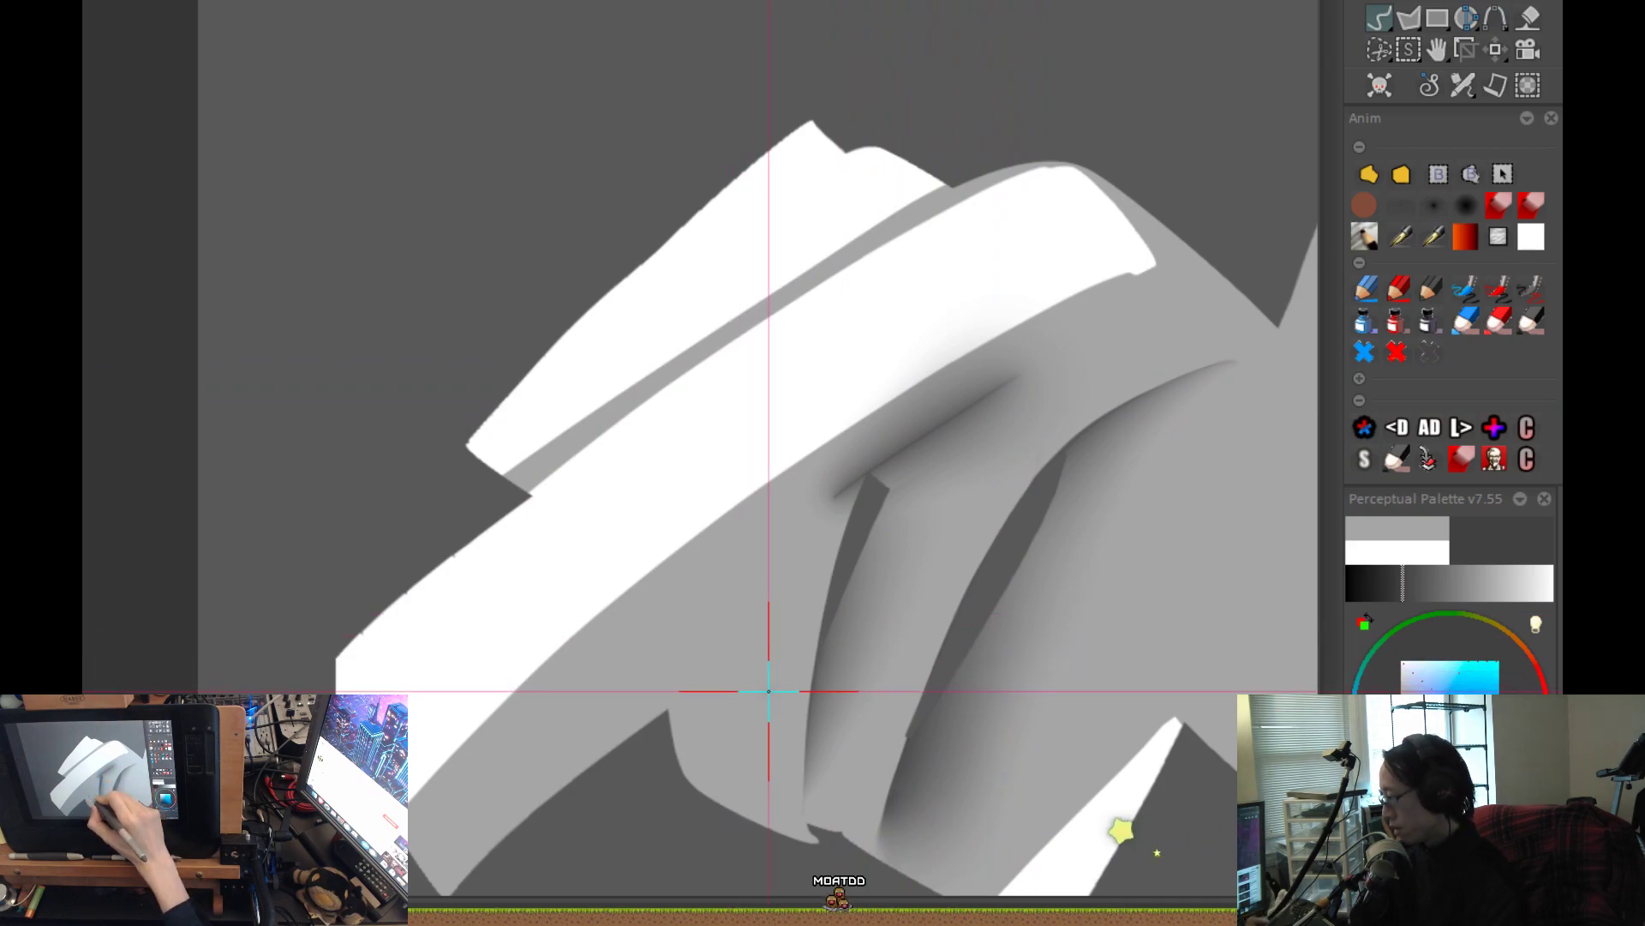
key("ctrl+z")
mouse_move(1057, 361)
left_mouse_down()
mouse_move(907, 451)
mouse_move(782, 570)
left_mouse_up()
key("ctrl+z")
Airbrush a soft dark shadow curving from beneath the large white plane down past the smaller gap's upper tip.
mouse_move(1008, 370)
left_mouse_down()
mouse_move(866, 466)
mouse_move(819, 527)
left_mouse_up()
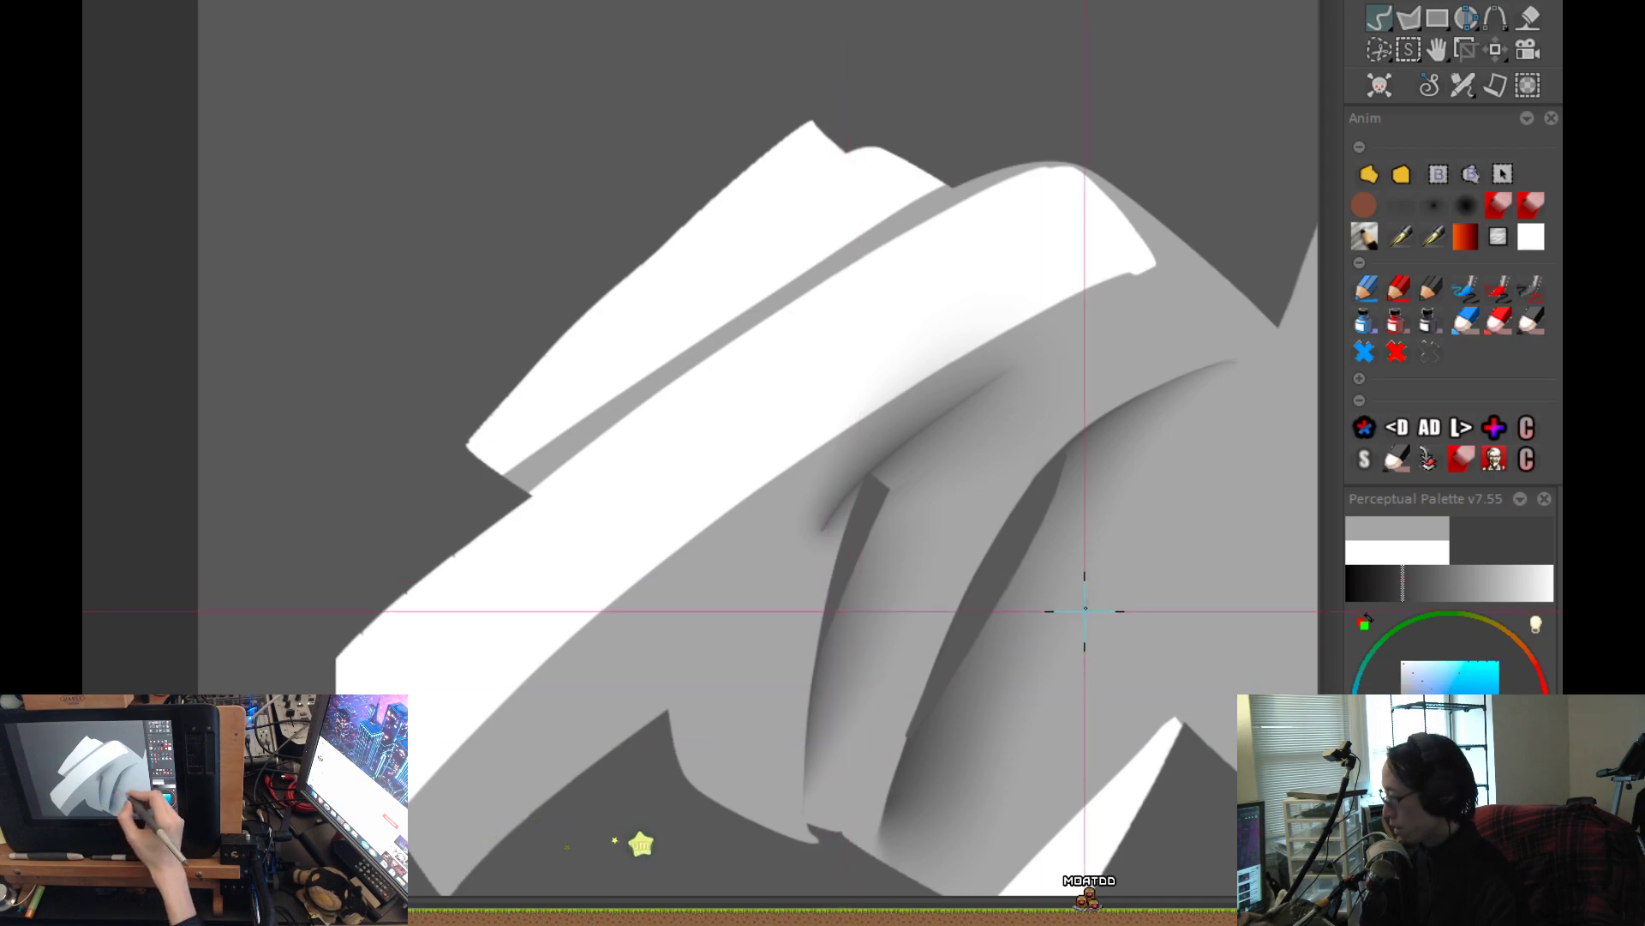
key("ctrl+z")
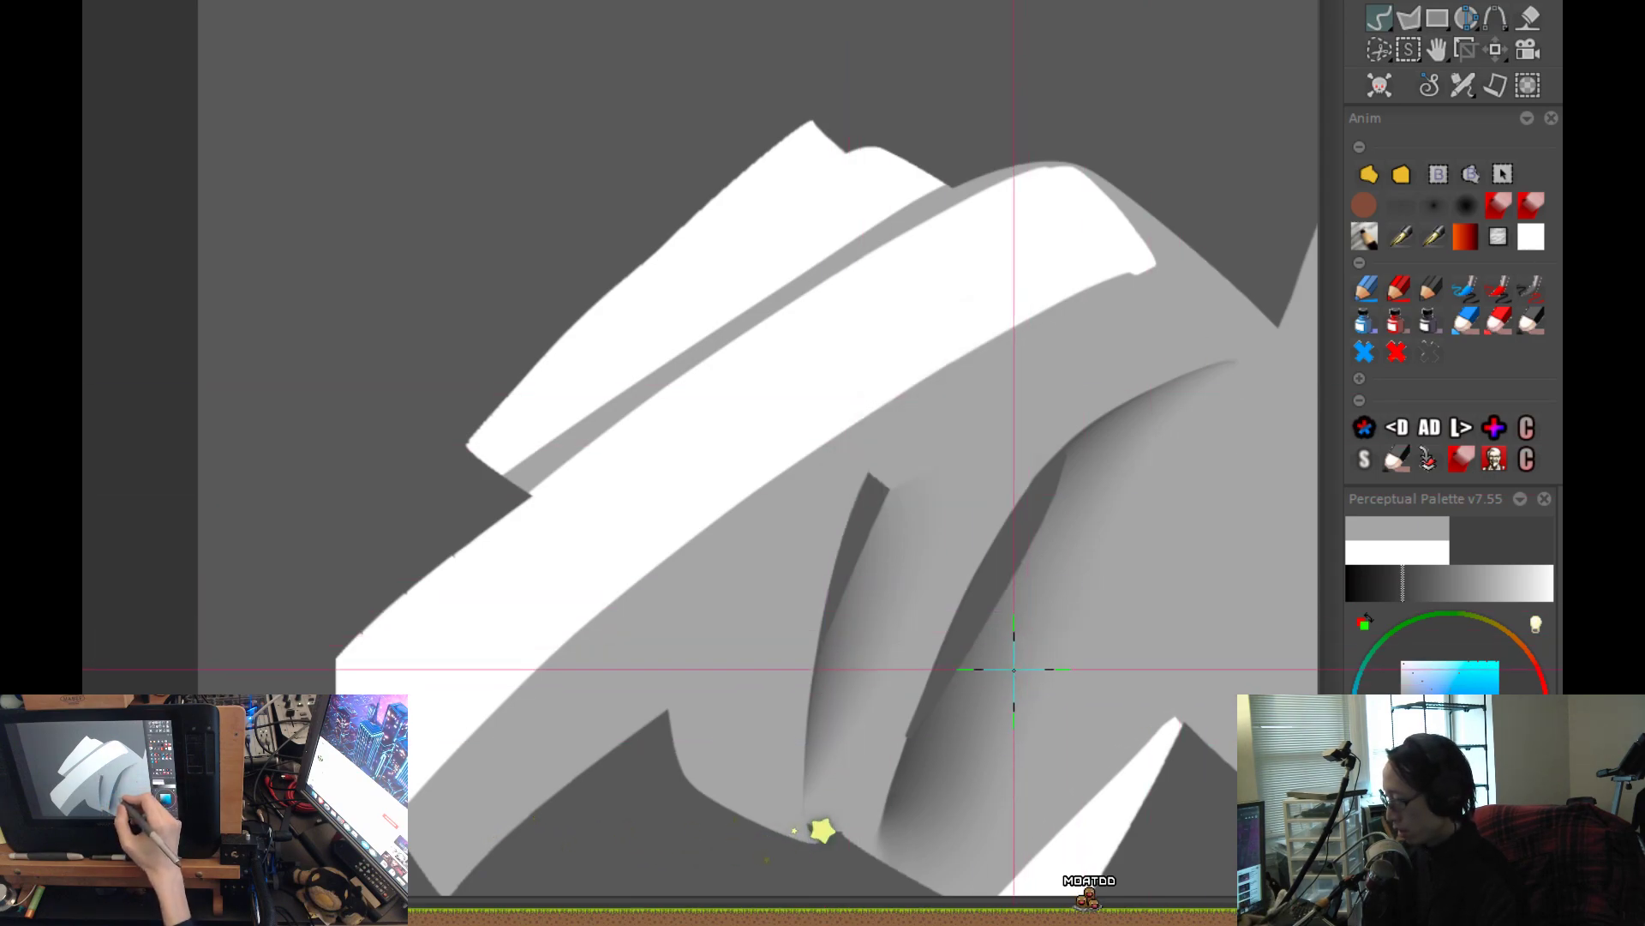
key("ctrl+shift+z")
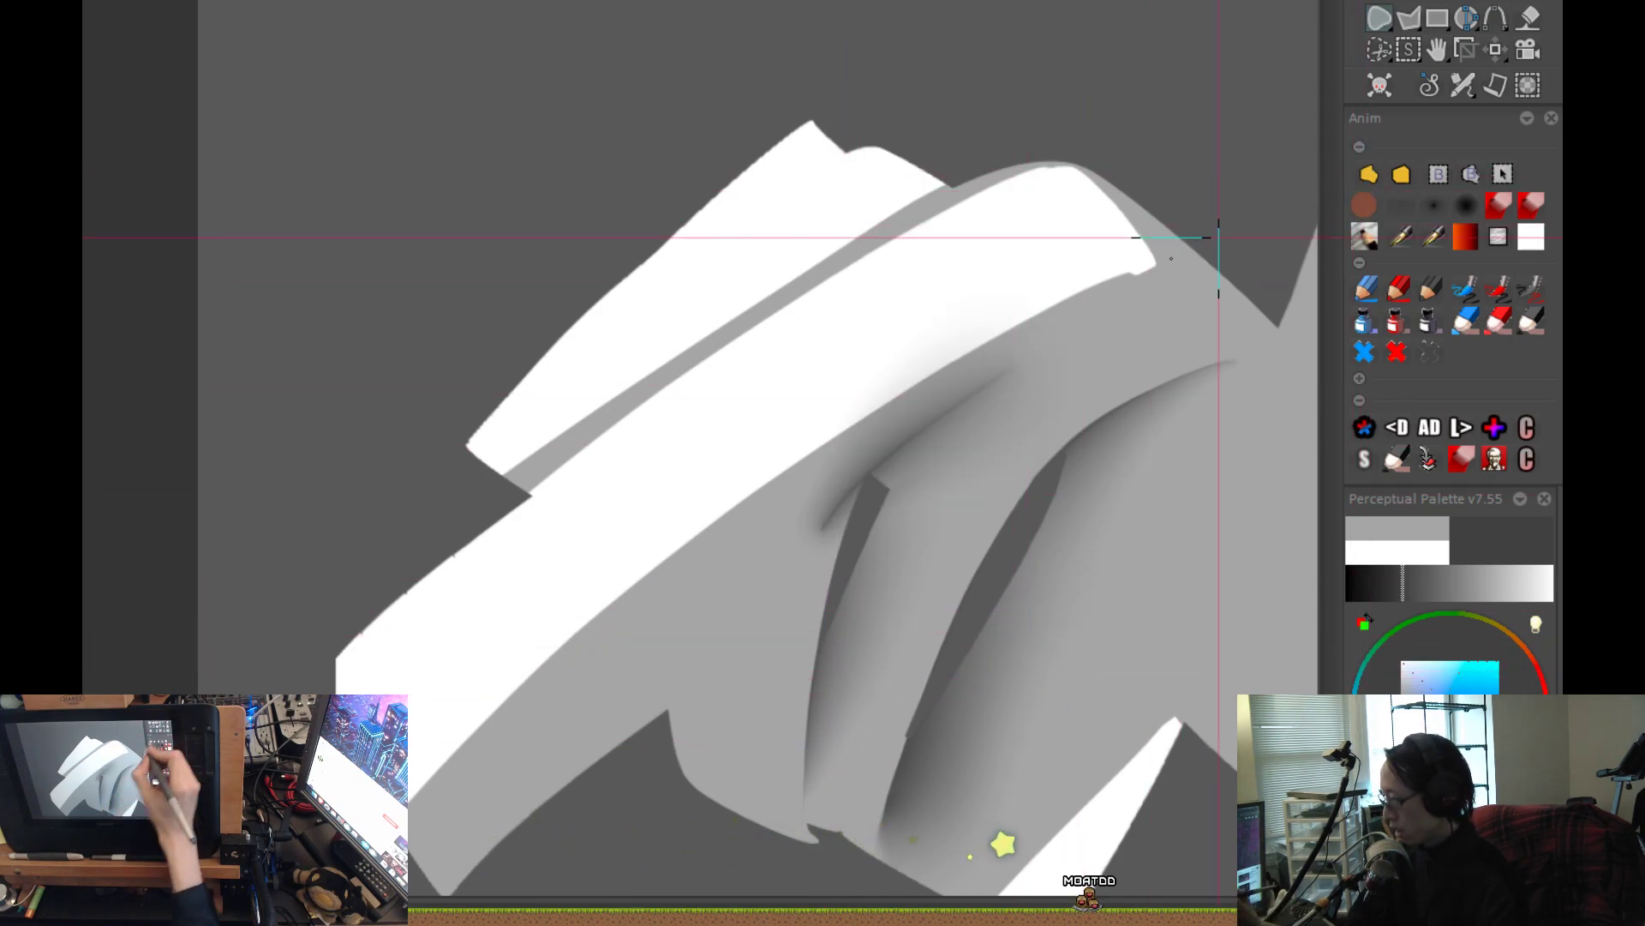
Trim the shadow above the smaller gap into a crisp diagonal fold, clearing the spill over the white plane and beyond the gap's tip.
scroll(943, 399, "up", 2)
left_click_drag(1046, 378, 1046, 322)
left_click_drag(1126, 247, 778, 501)
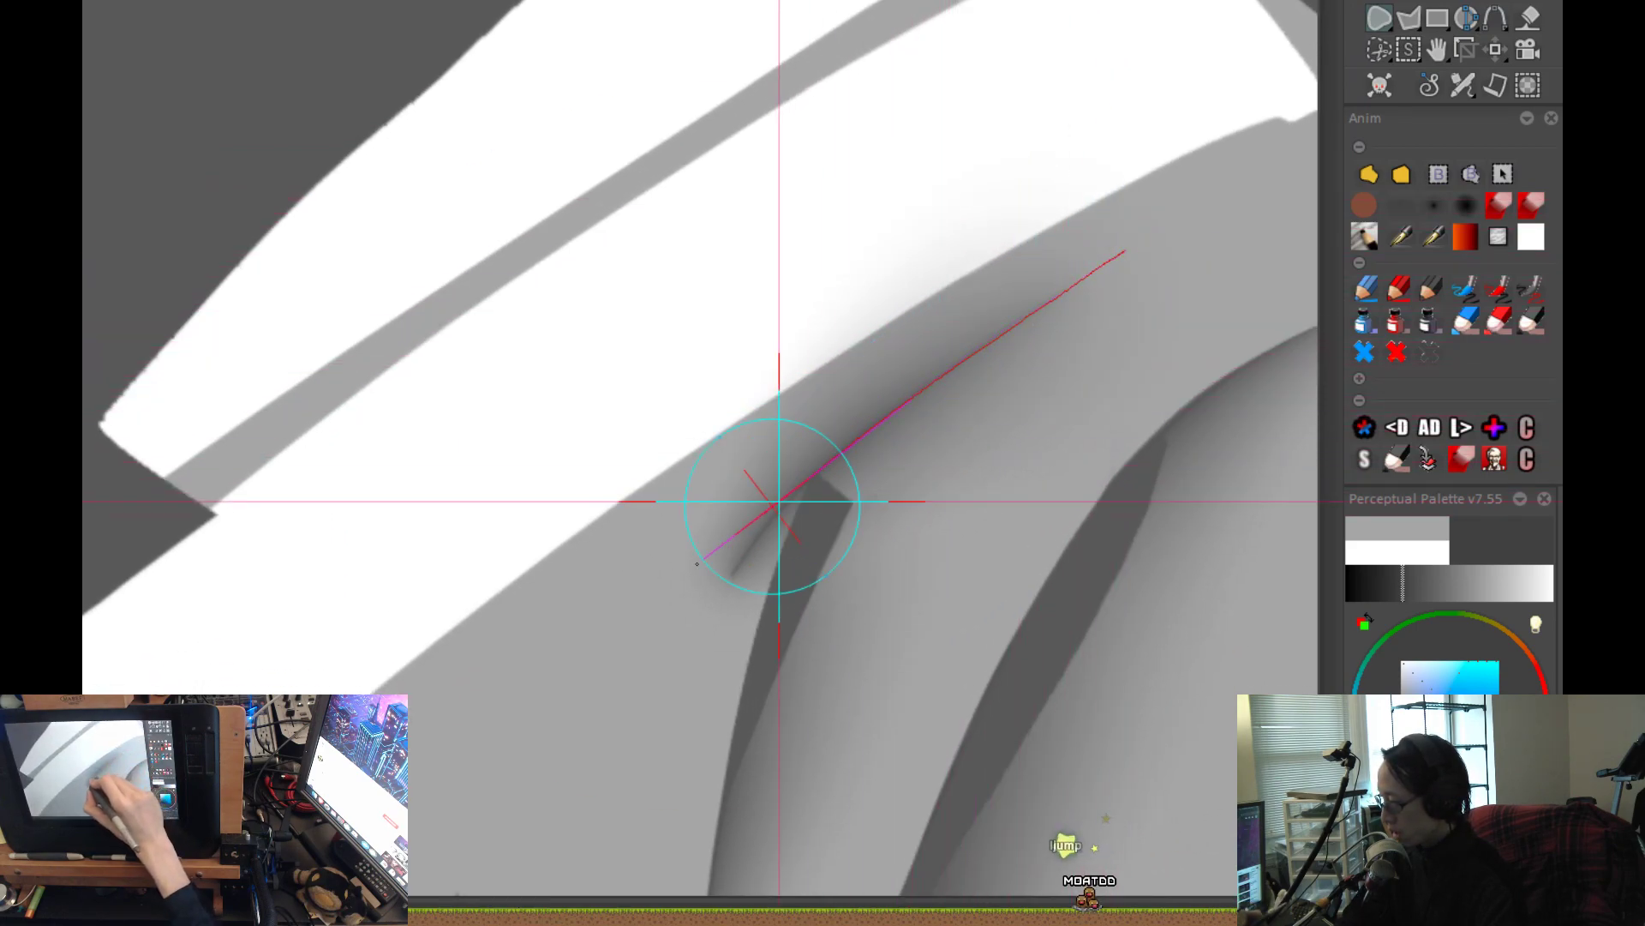
left_click_drag(697, 564, 1145, 120)
left_click_drag(991, 563, 944, 463)
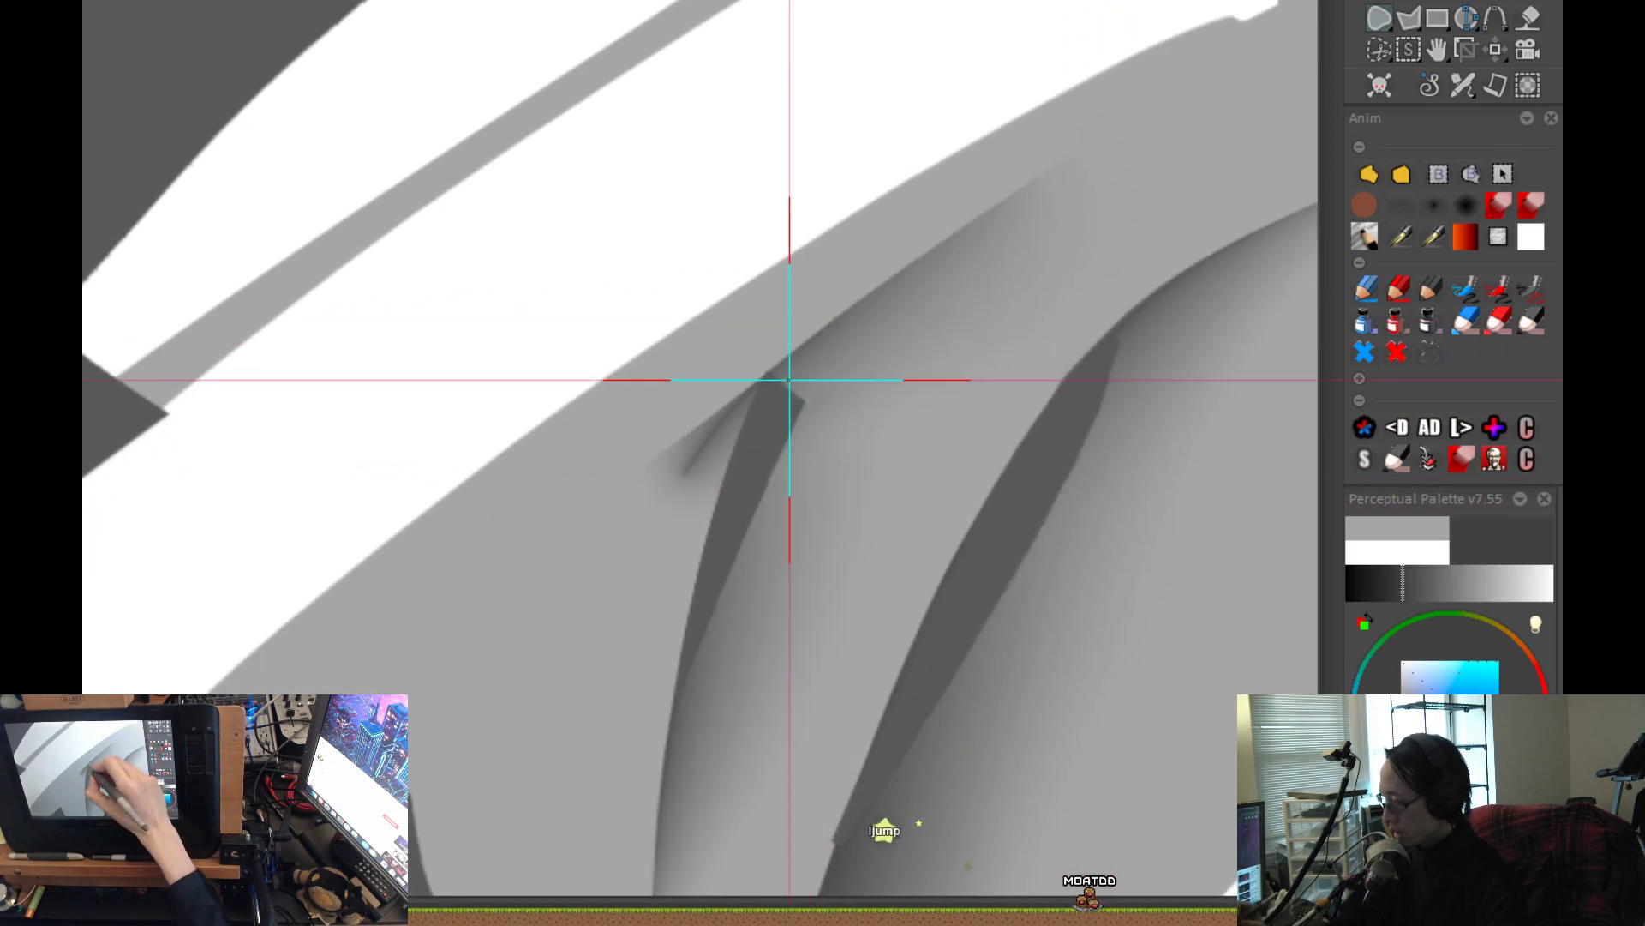
mouse_move(768, 370)
left_mouse_down()
mouse_move(753, 445)
mouse_move(522, 478)
mouse_move(619, 224)
left_mouse_up()
scroll(1062, 473, "down", 2)
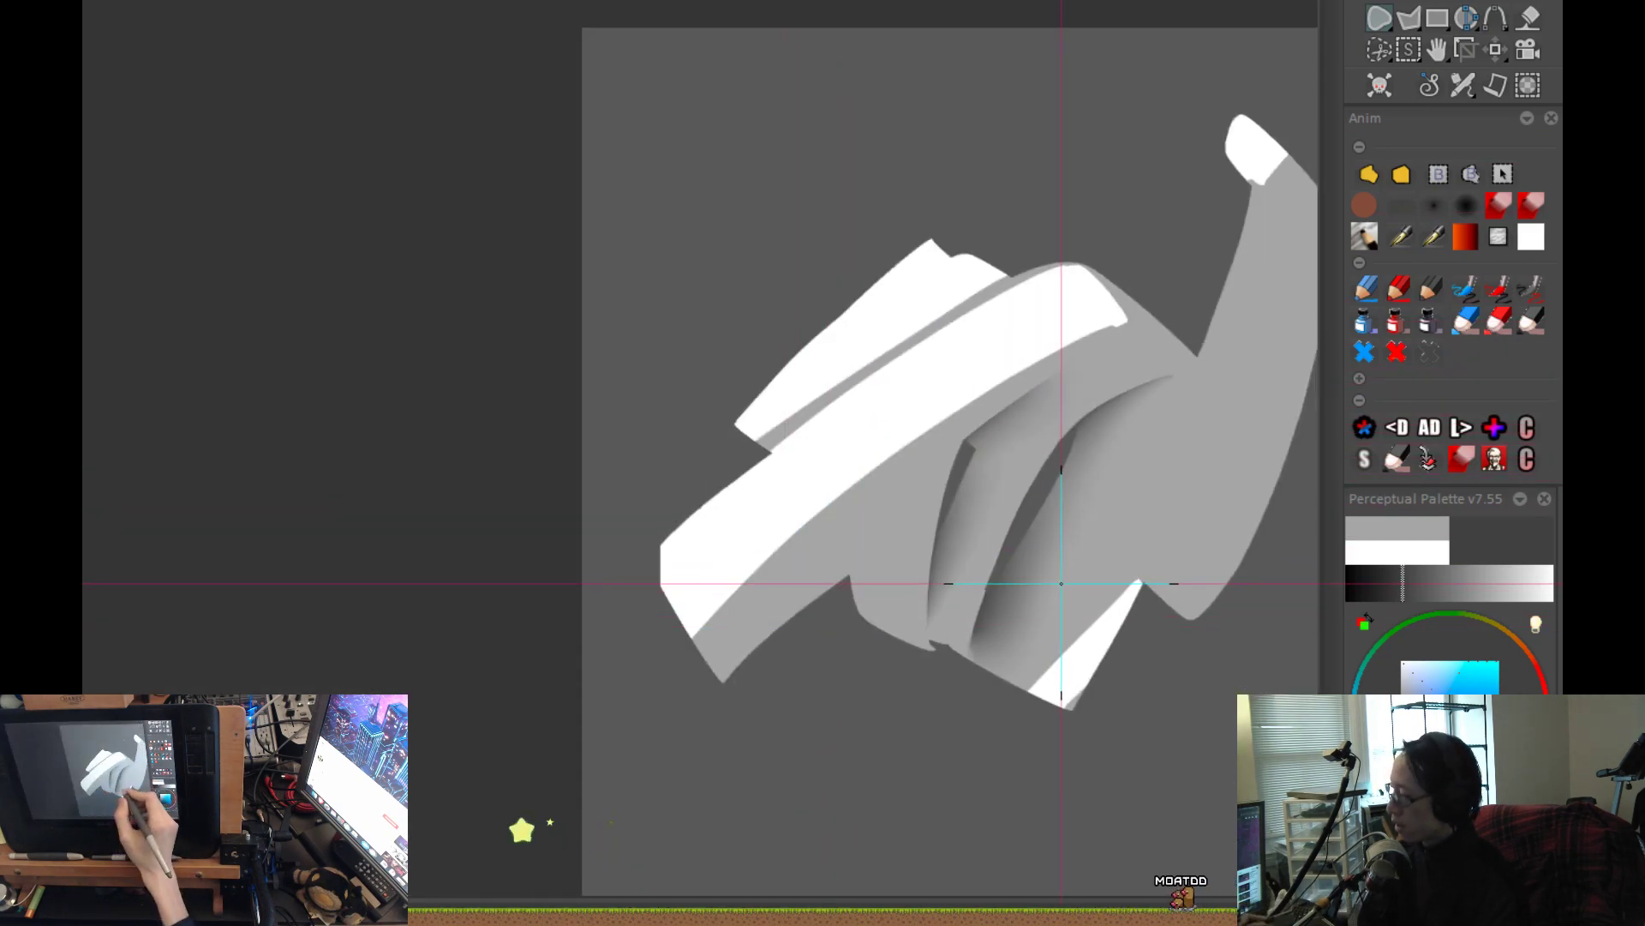
Airbrush a second shadow inside the diagonal fold, with a crisp lower edge running from the smaller gap's top corner up to the right.
scroll(1067, 580, "up", 2)
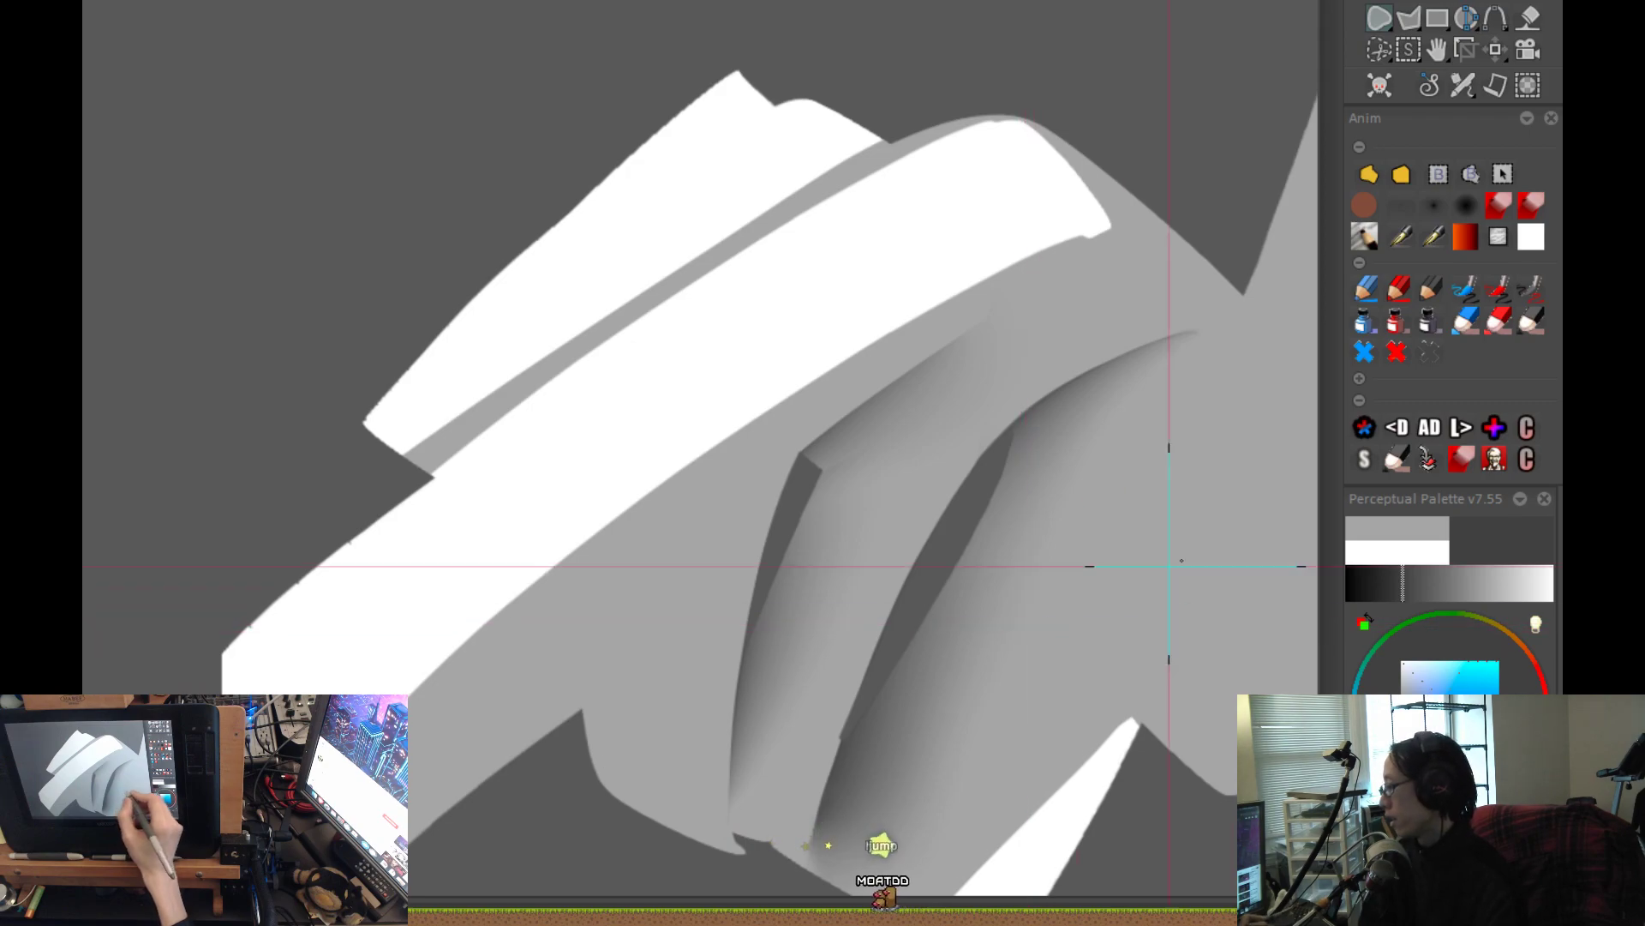
left_click(1406, 207)
left_click_drag(747, 312, 866, 414)
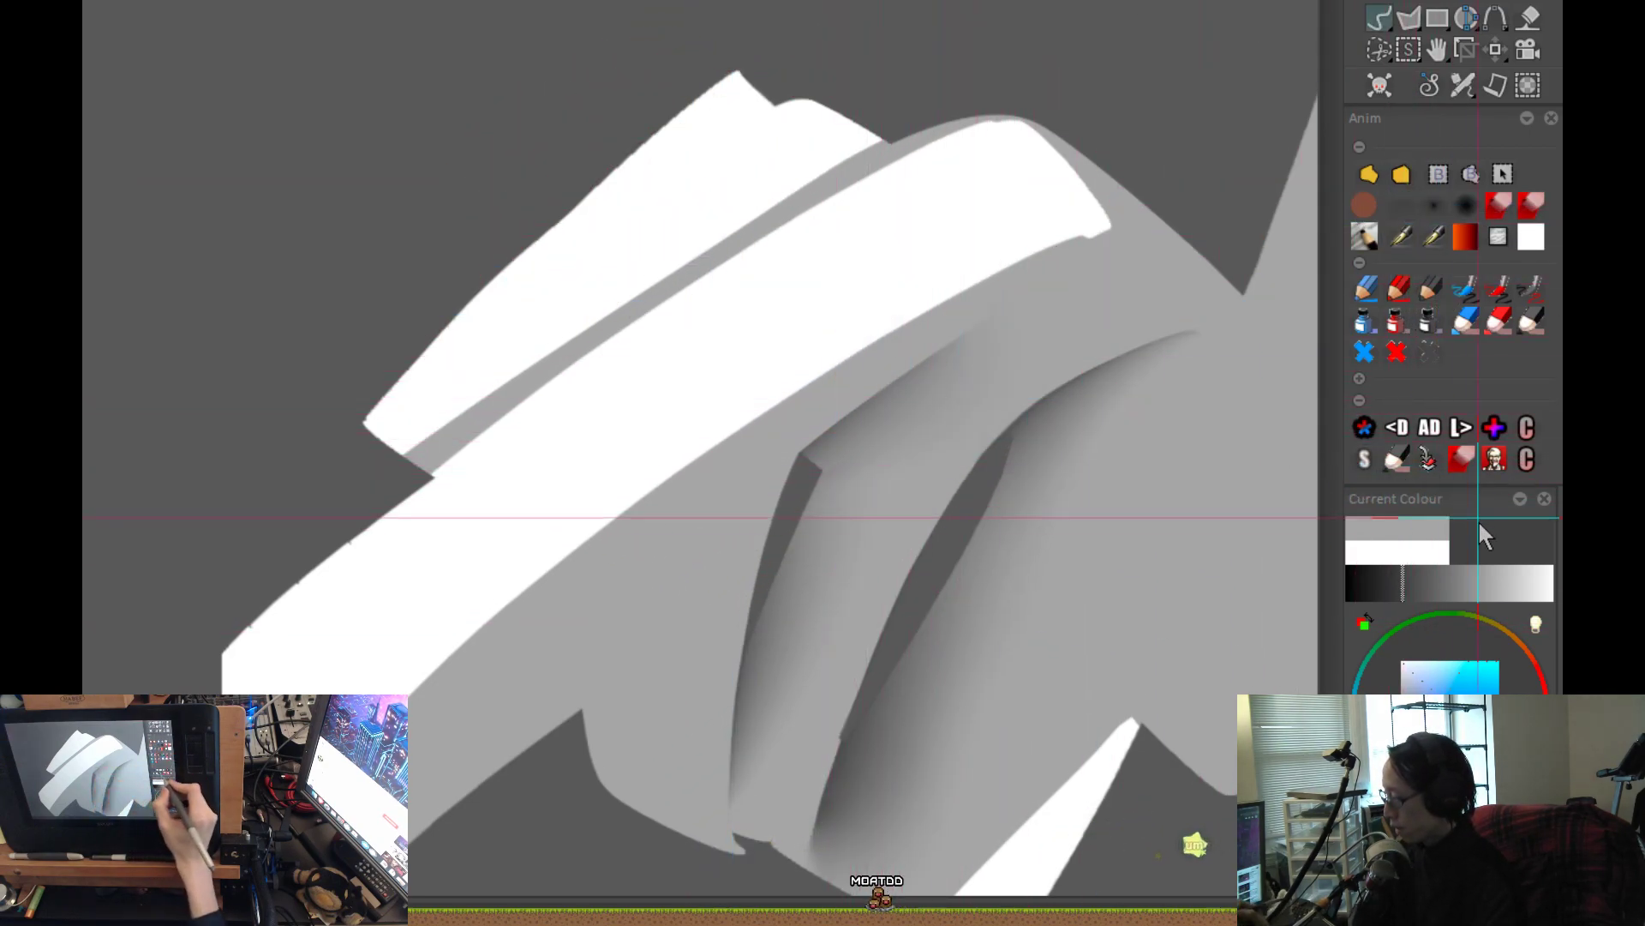
scroll(1033, 484, "up", 1)
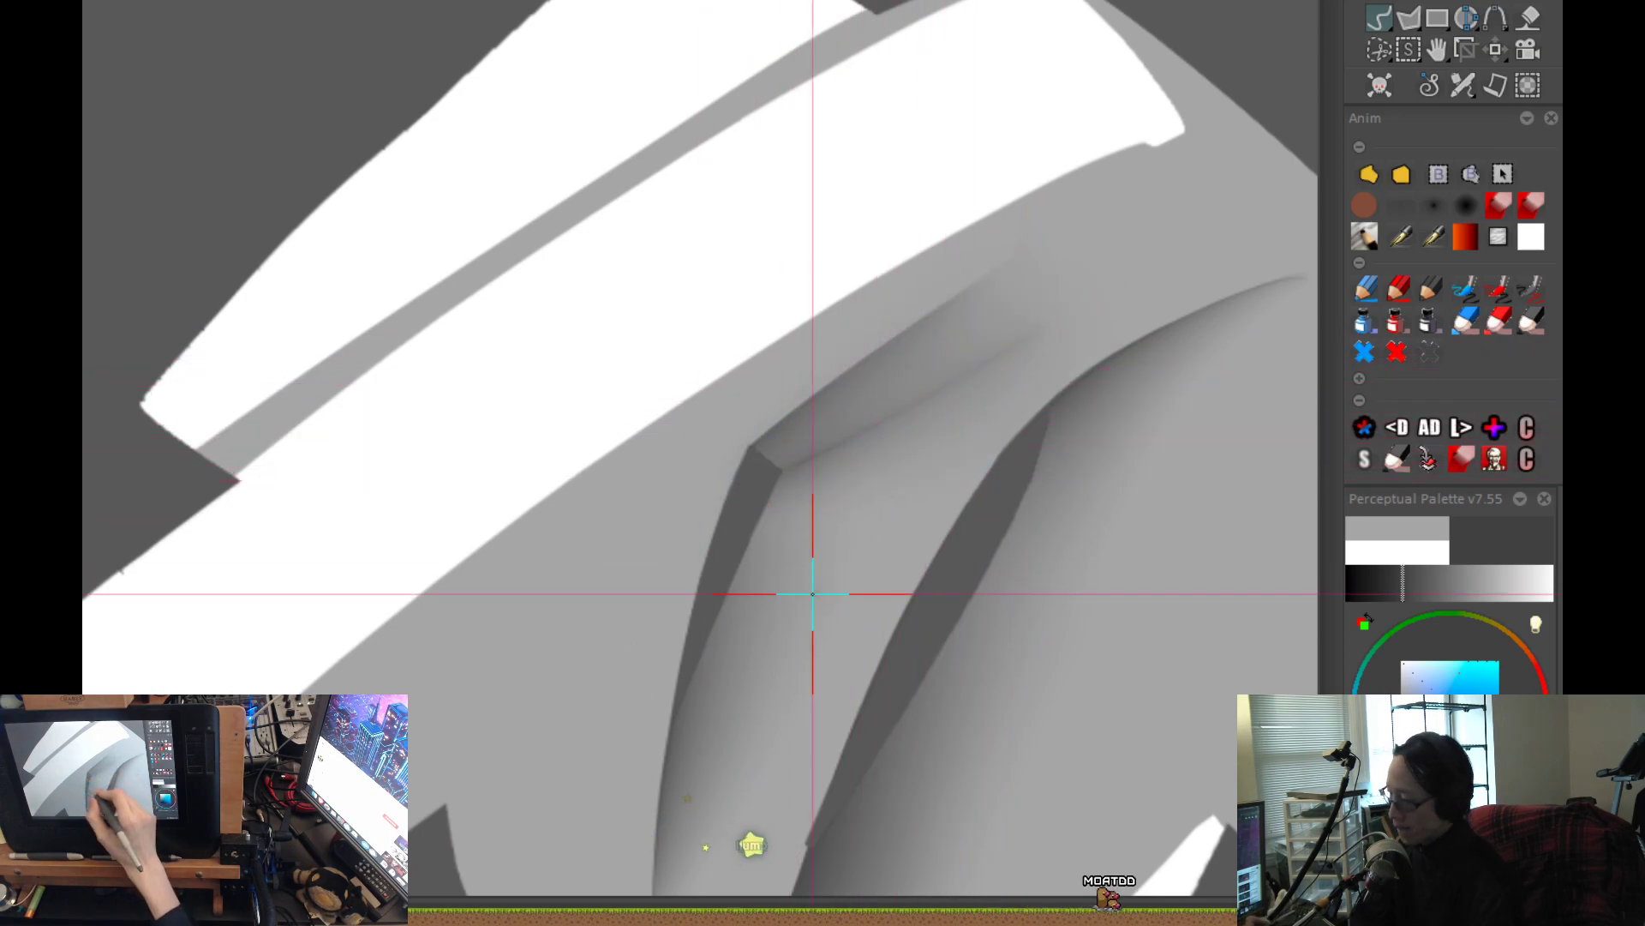
scroll(712, 624, "down", 2)
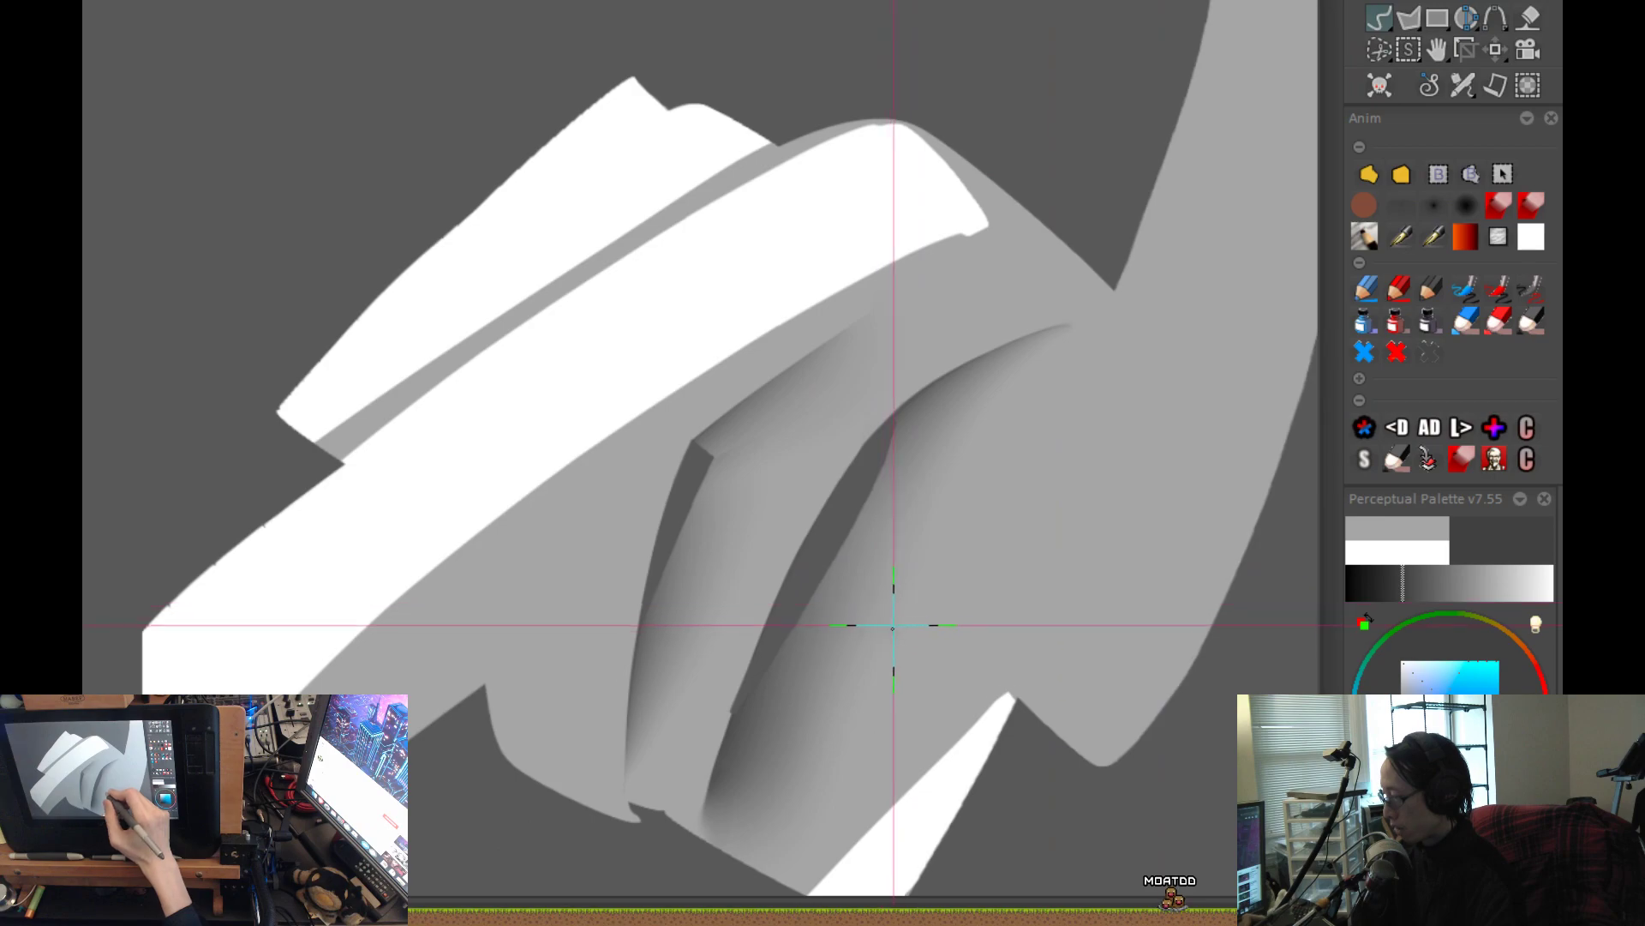
key("ctrl+z")
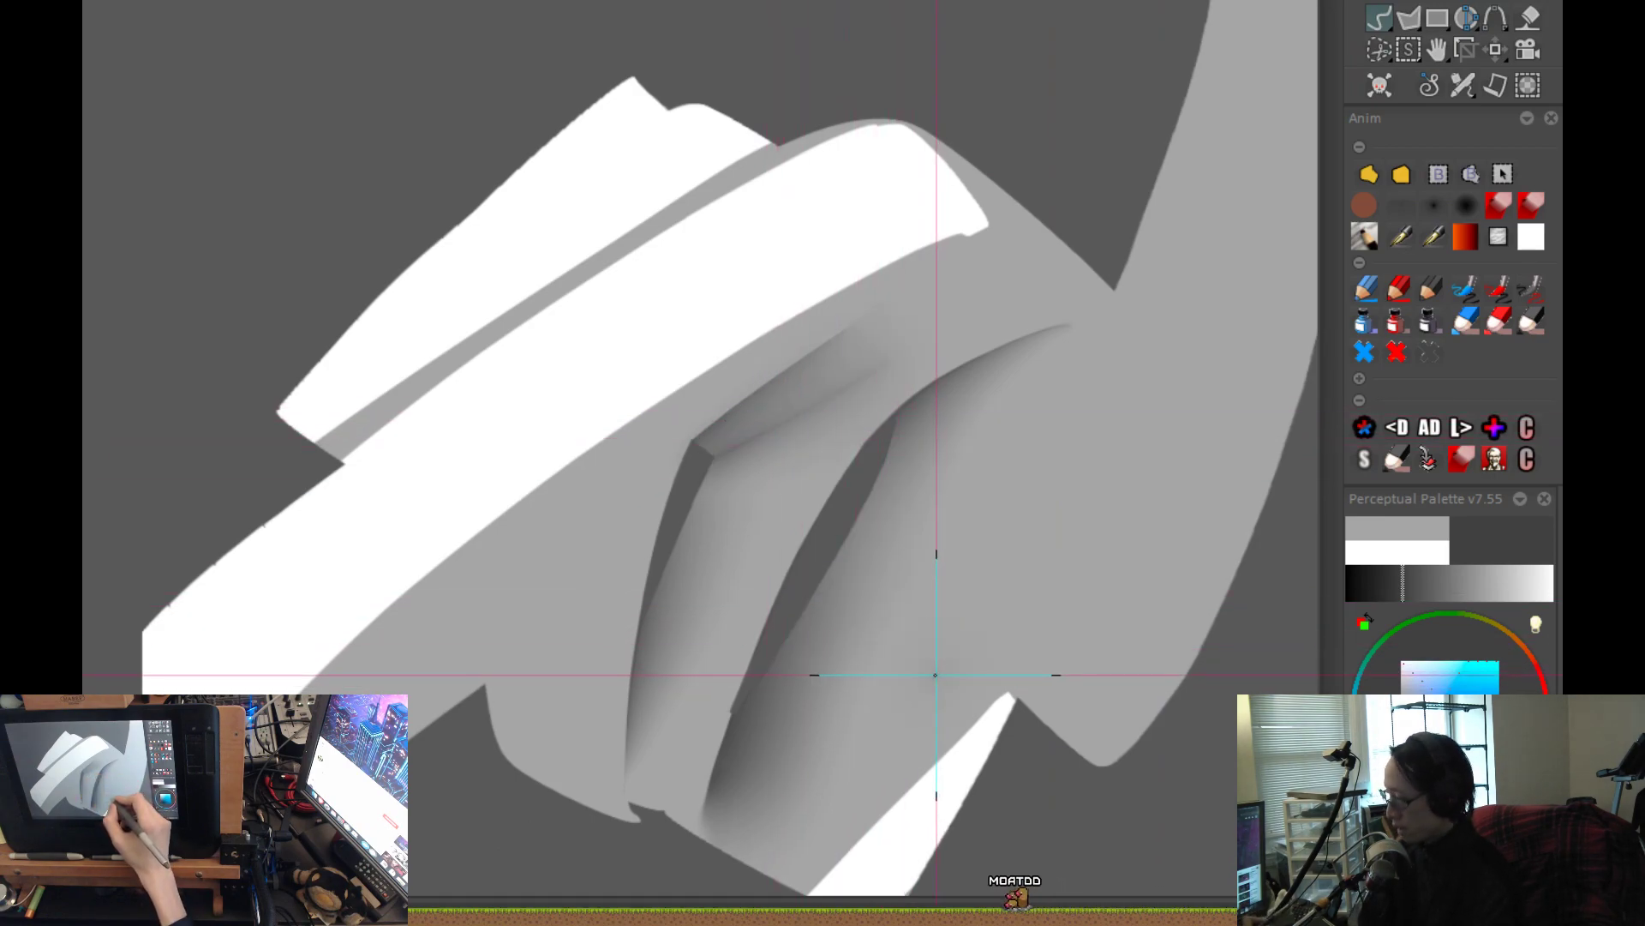
Trim away the shading on the strip between the two gaps with a freehand outline curving down beside the larger gap.
scroll(882, 596, "up", 1)
left_click(1370, 176)
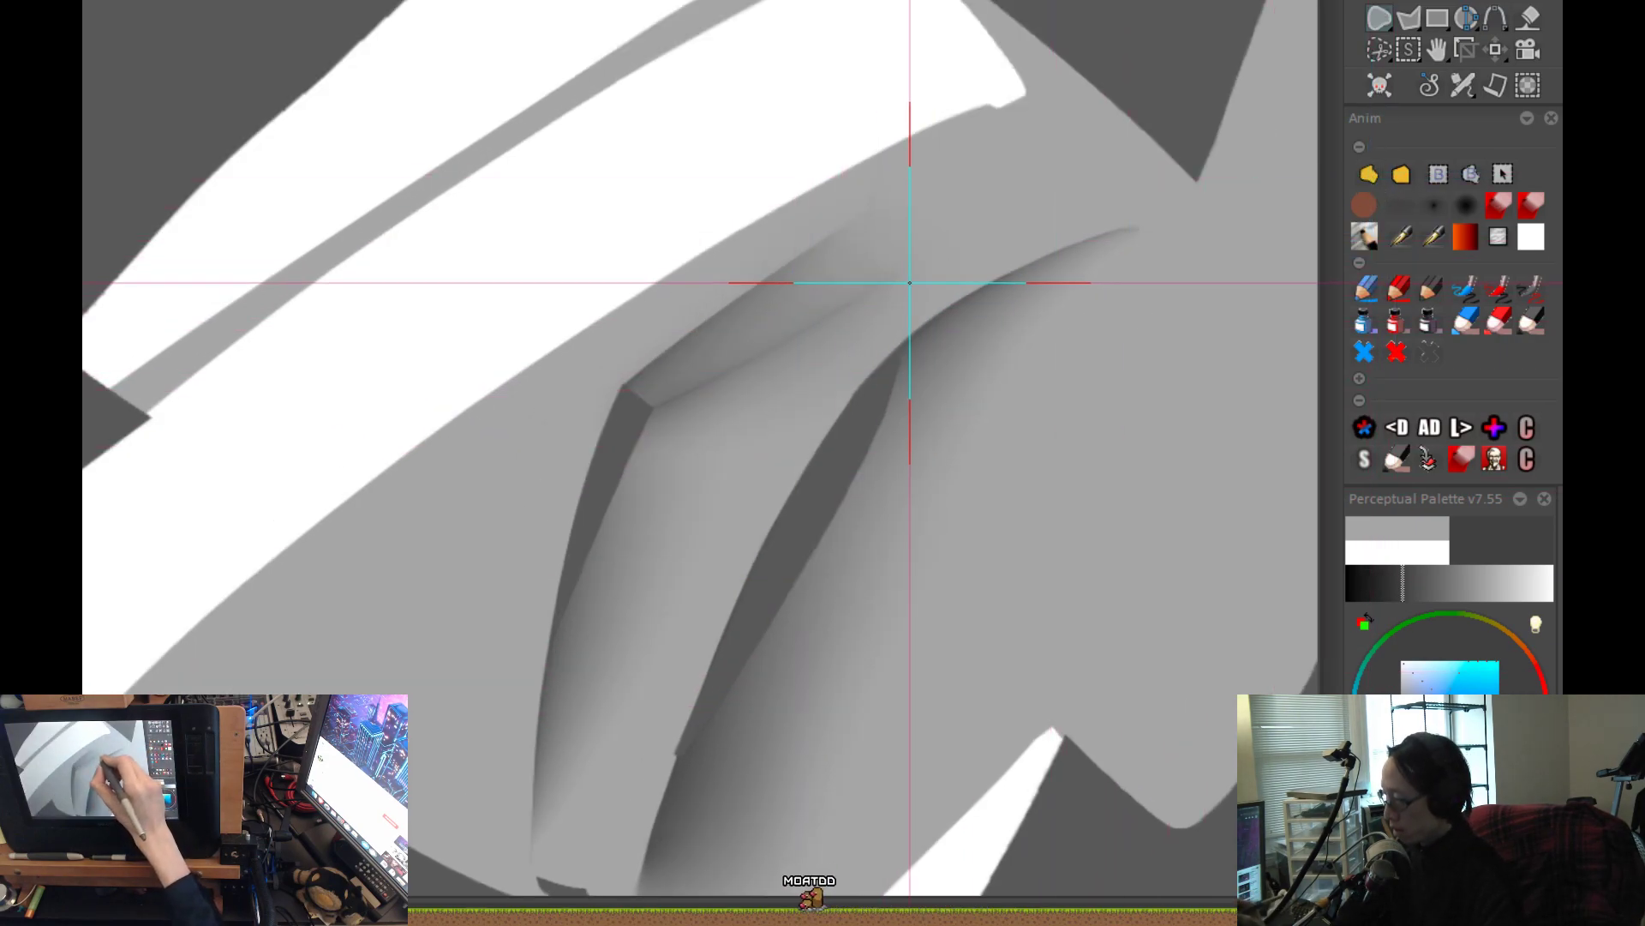
mouse_move(895, 286)
left_mouse_down()
mouse_move(771, 418)
mouse_move(660, 712)
left_mouse_up()
scroll(1008, 473, "down", 3)
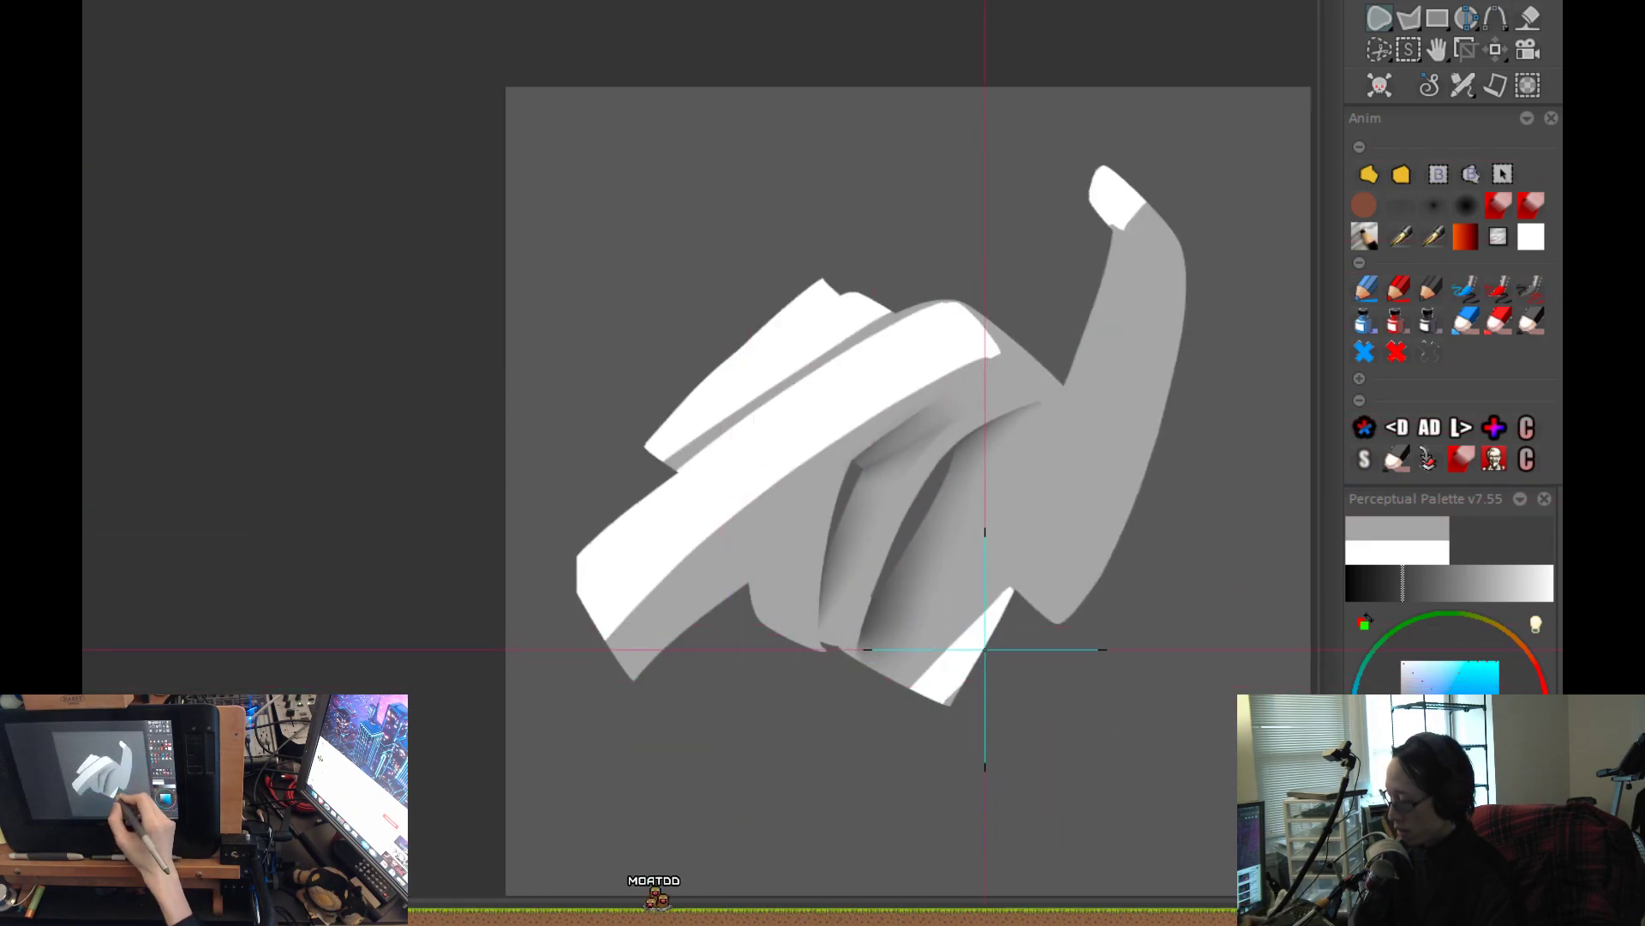
scroll(1045, 623, "up", 3)
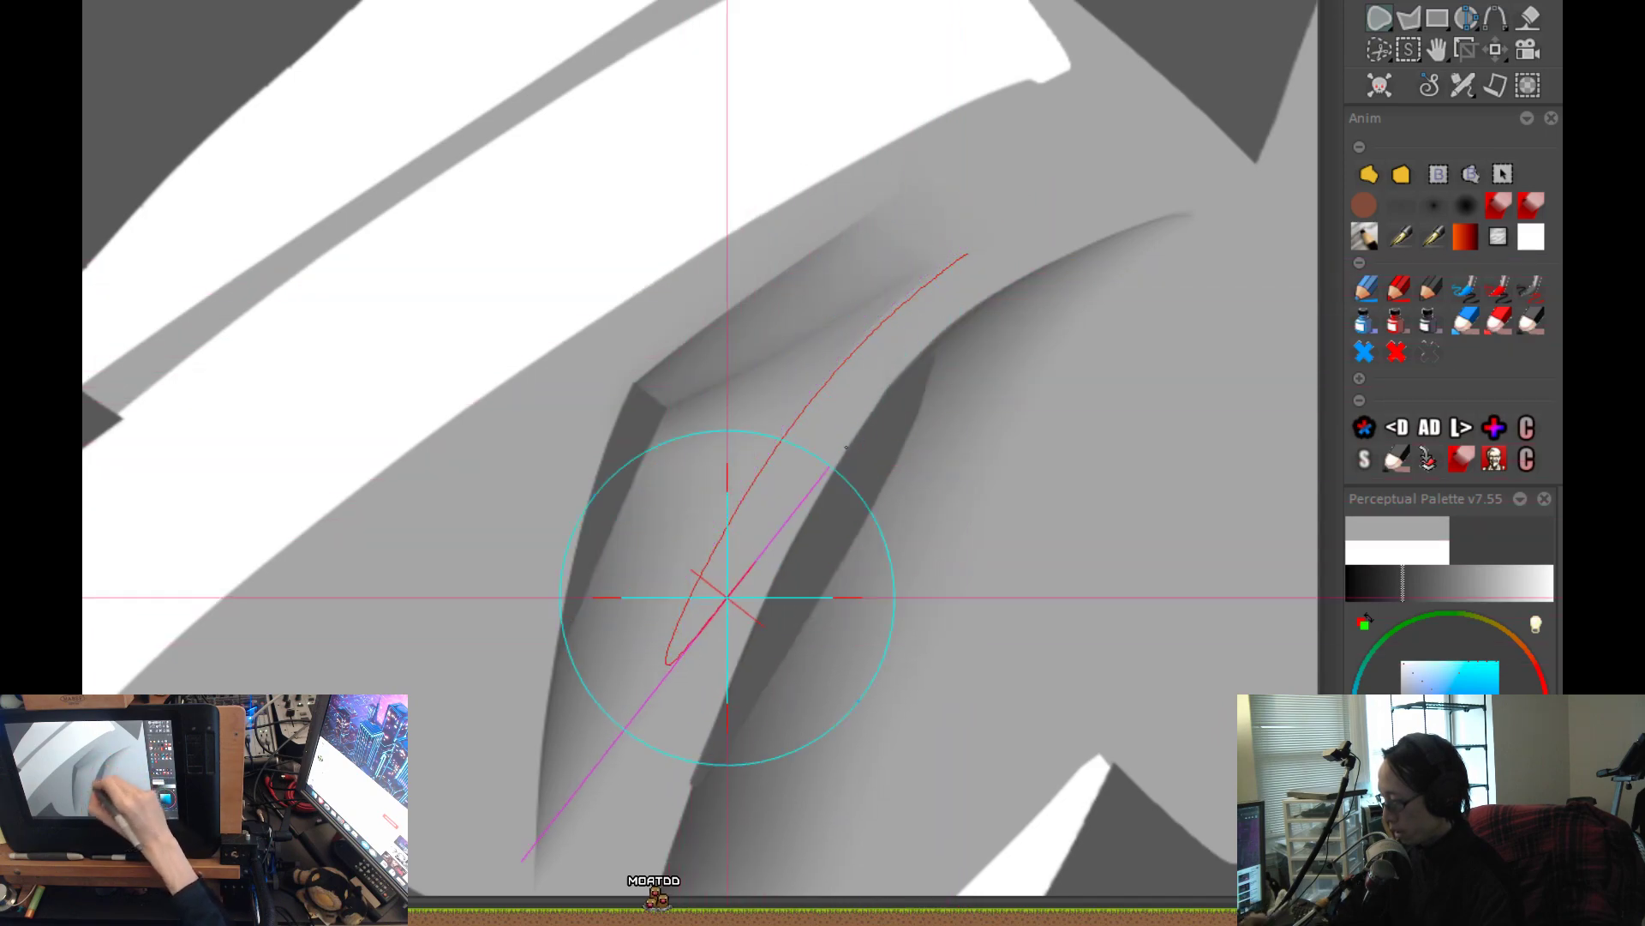
scroll(857, 600, "down", 3)
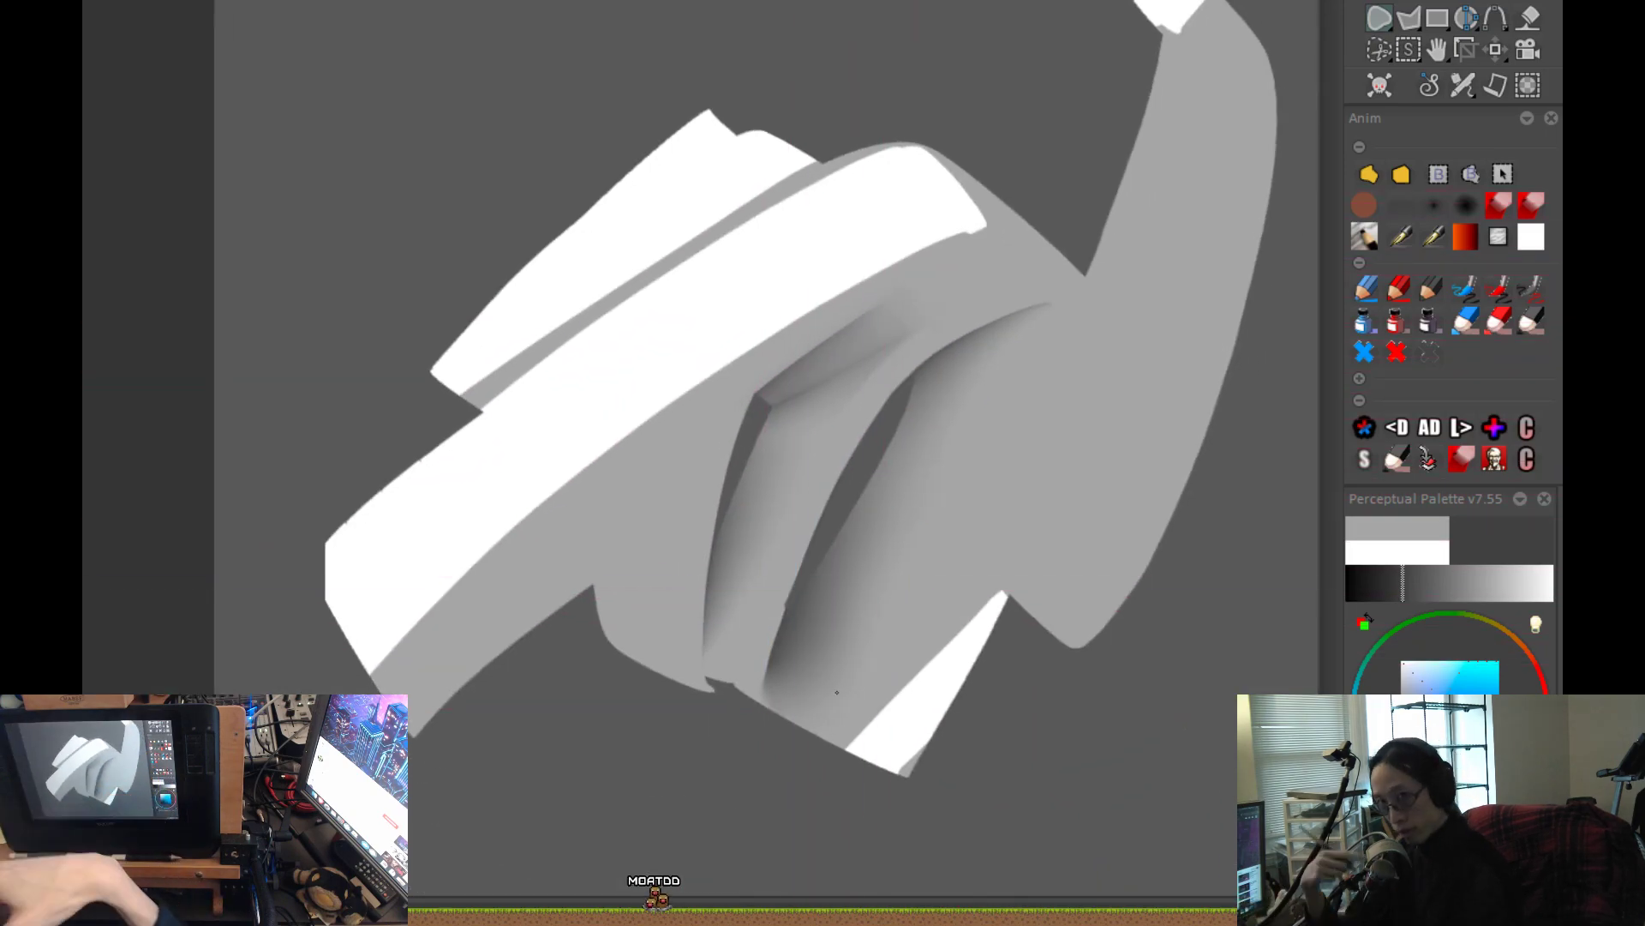
Choose a lighter mid-grey and airbrush a broad soft shadow along the outer left side of the smaller gap.
left_click(1405, 201)
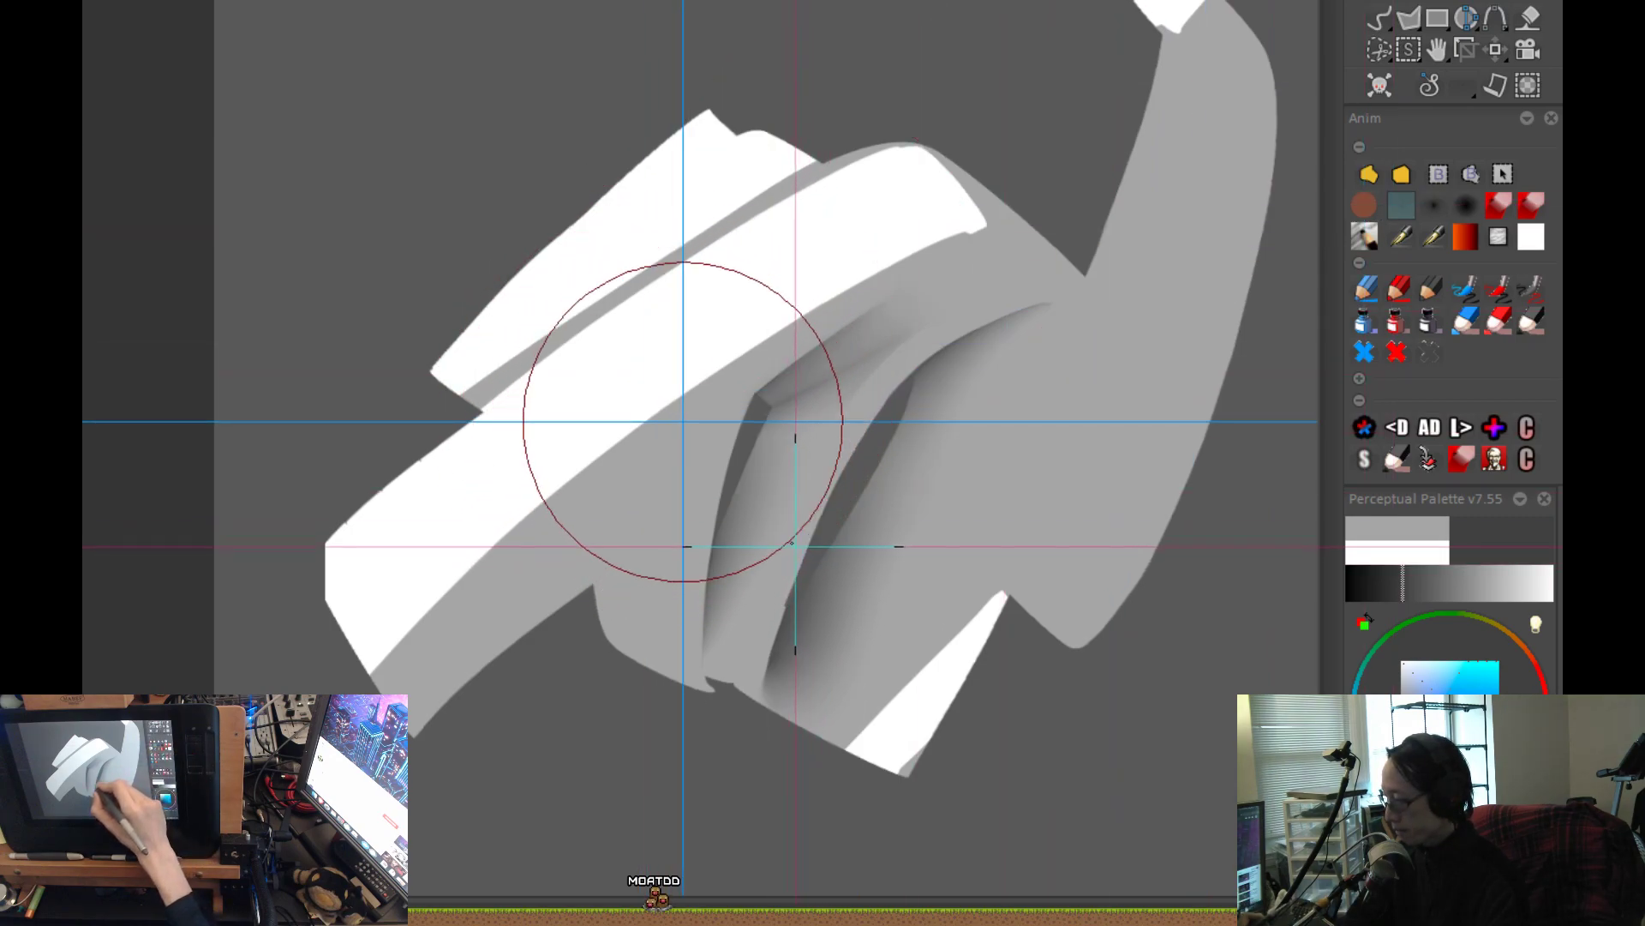
key("Escape")
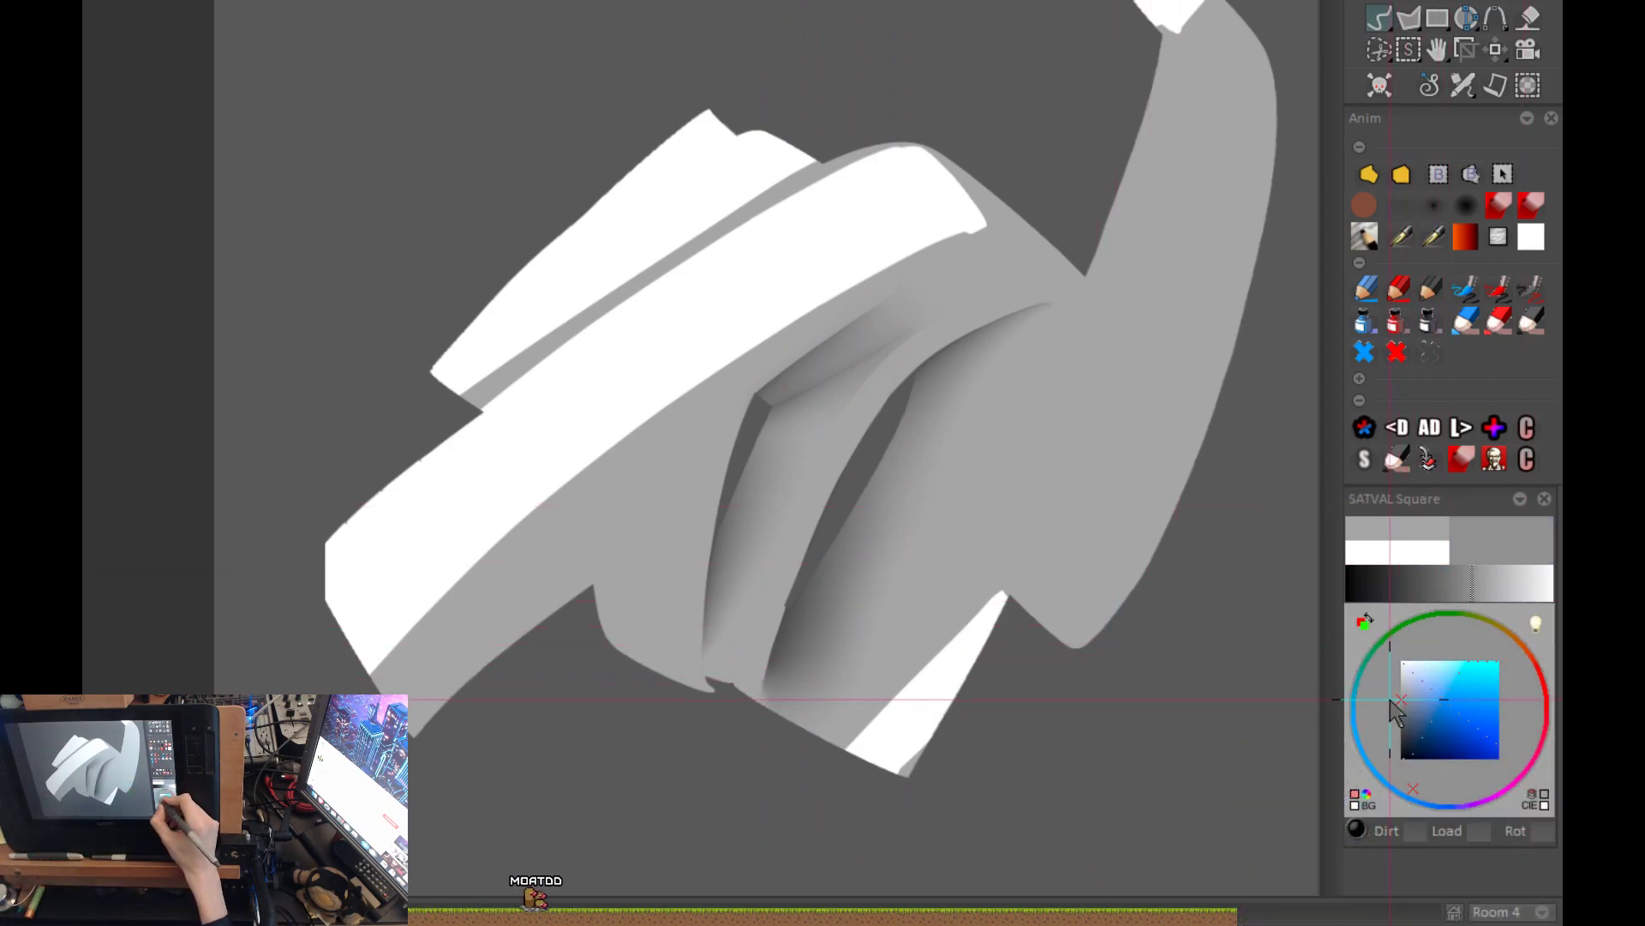
scroll(735, 516, "up", 6)
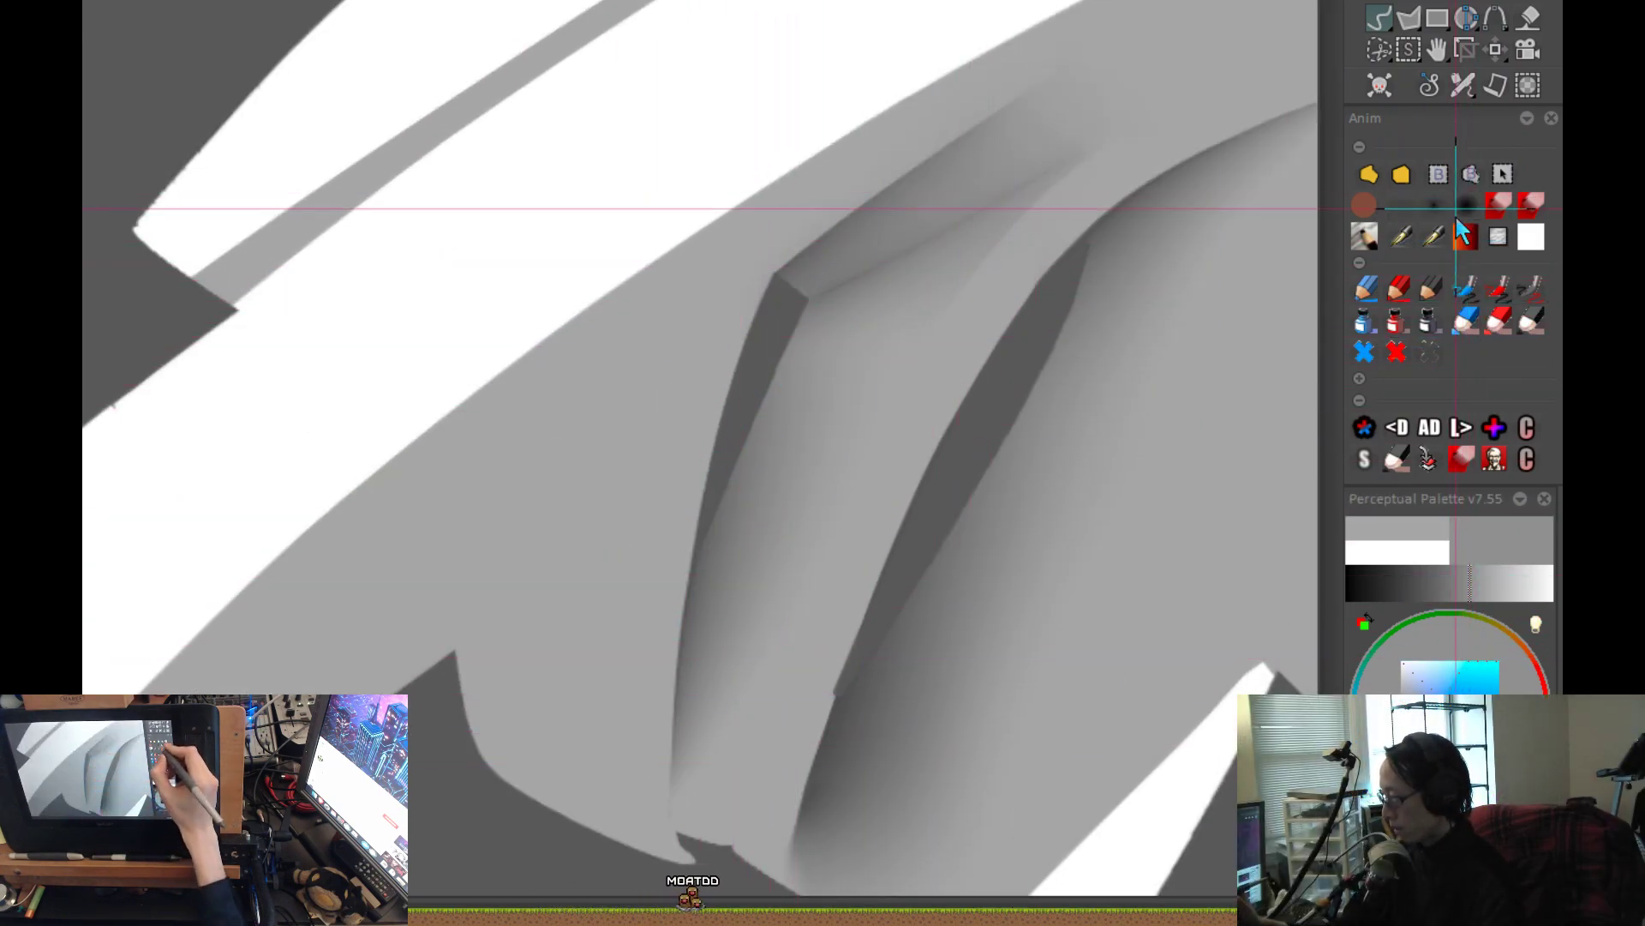
left_click(1402, 207)
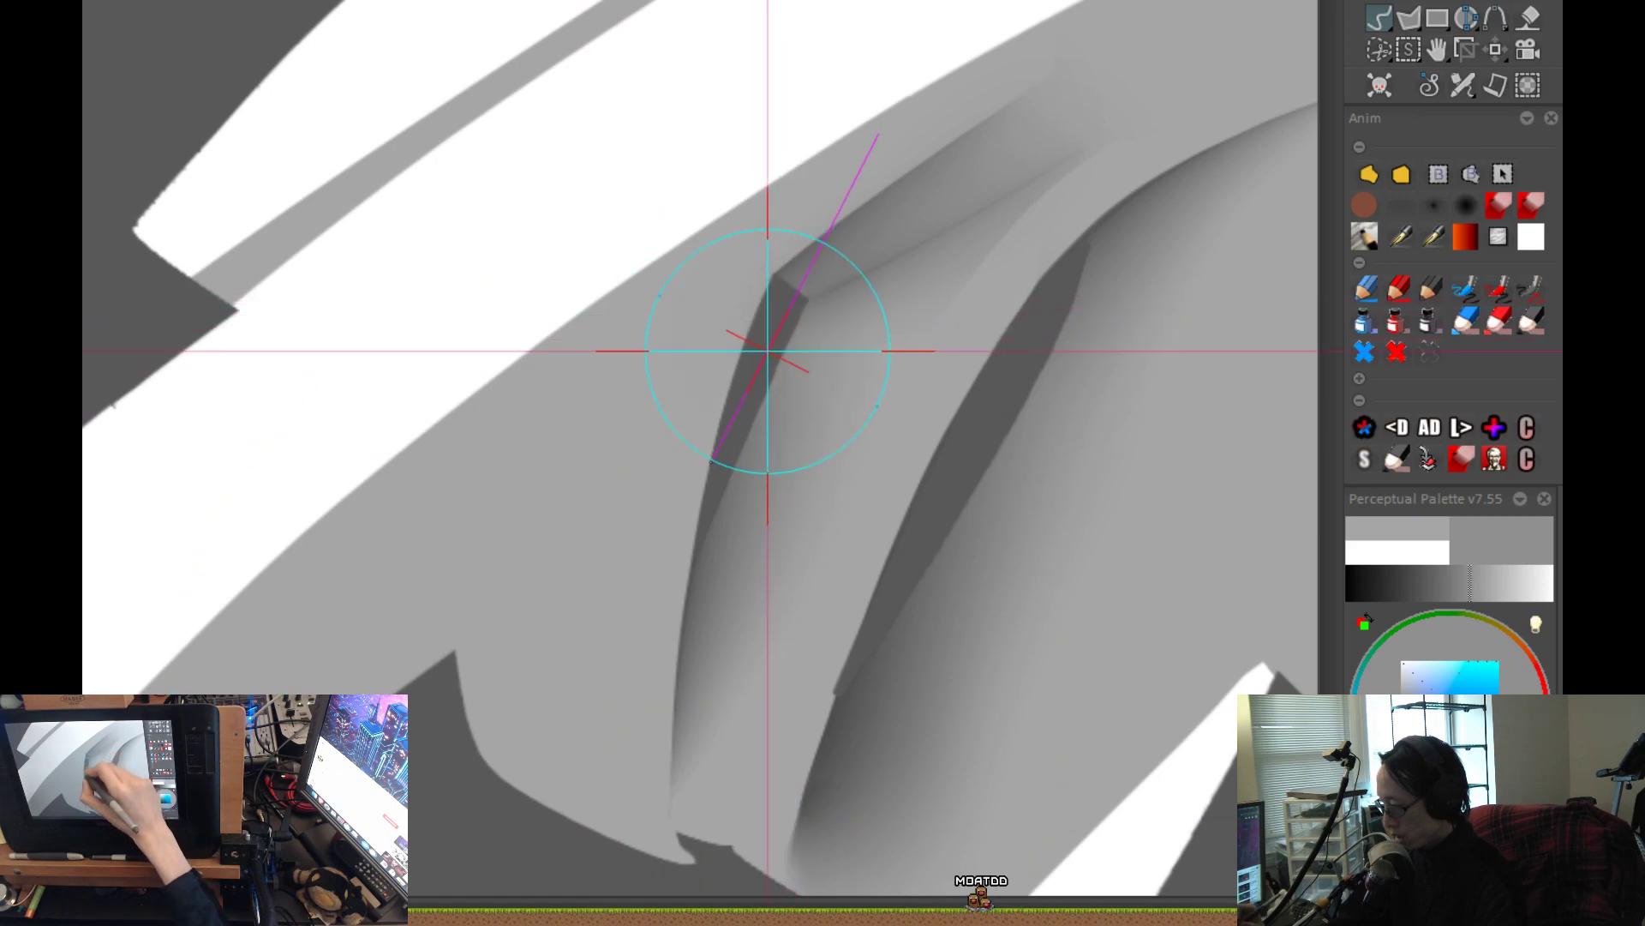
left_click_drag(656, 617, 603, 764)
key("less")
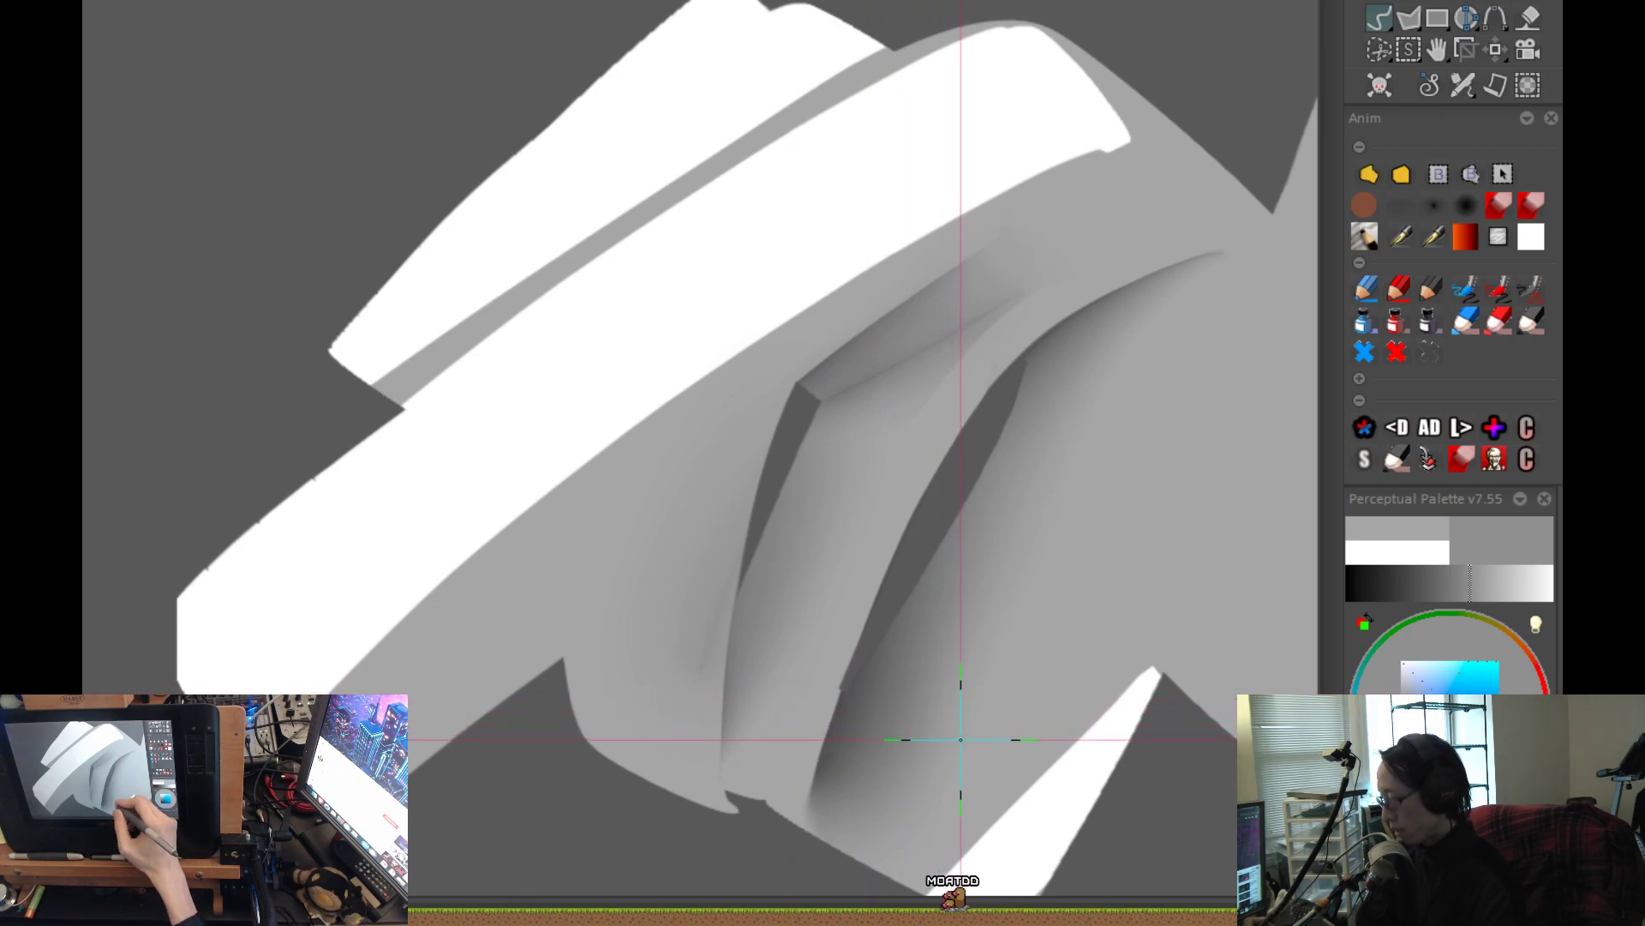
Trim the new outer shadow along the smaller gap's curved left contour and compare the form with and without it.
left_click(1376, 175)
key("greater")
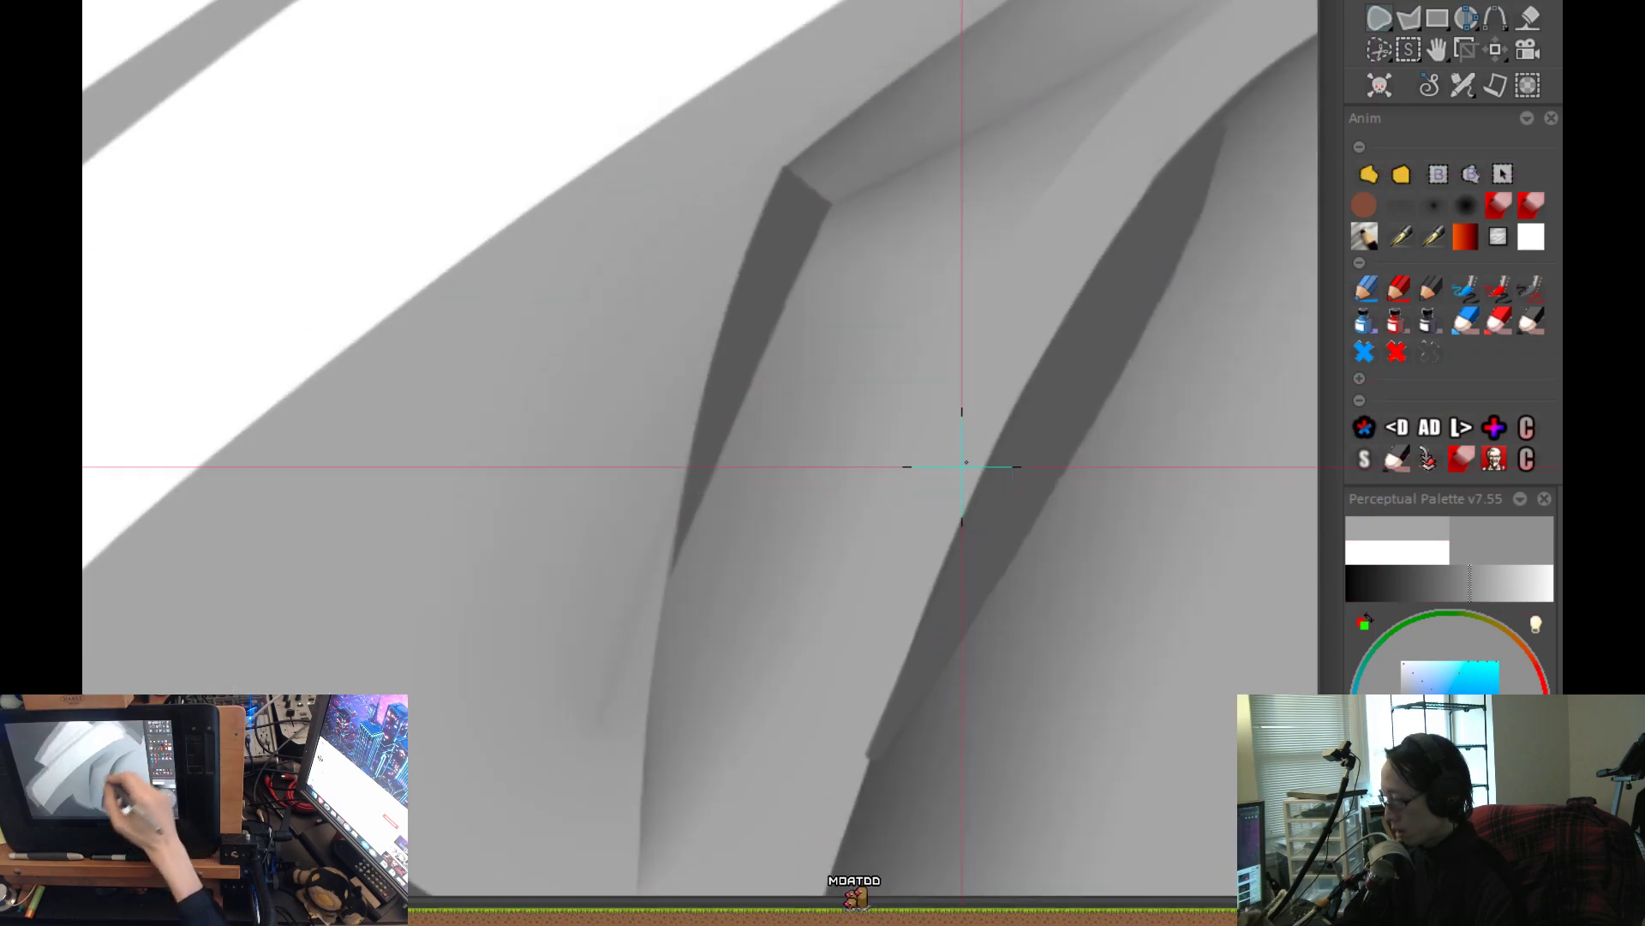
key("less")
key("ctrl+z")
scroll(867, 540, "down", 1)
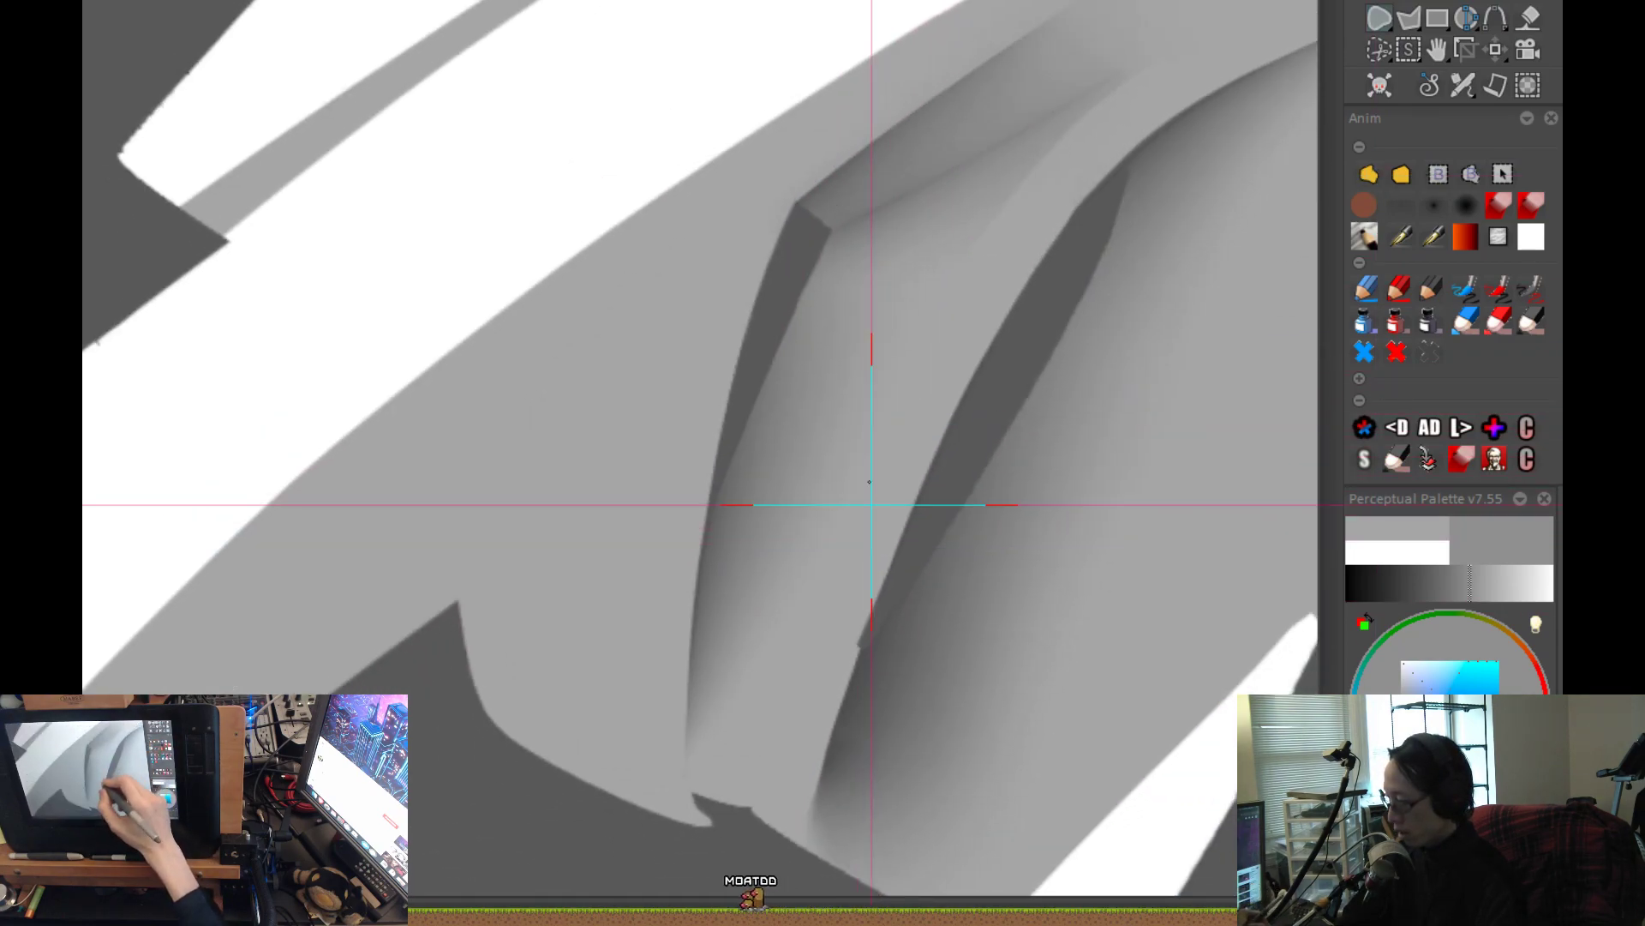
key("ctrl+y")
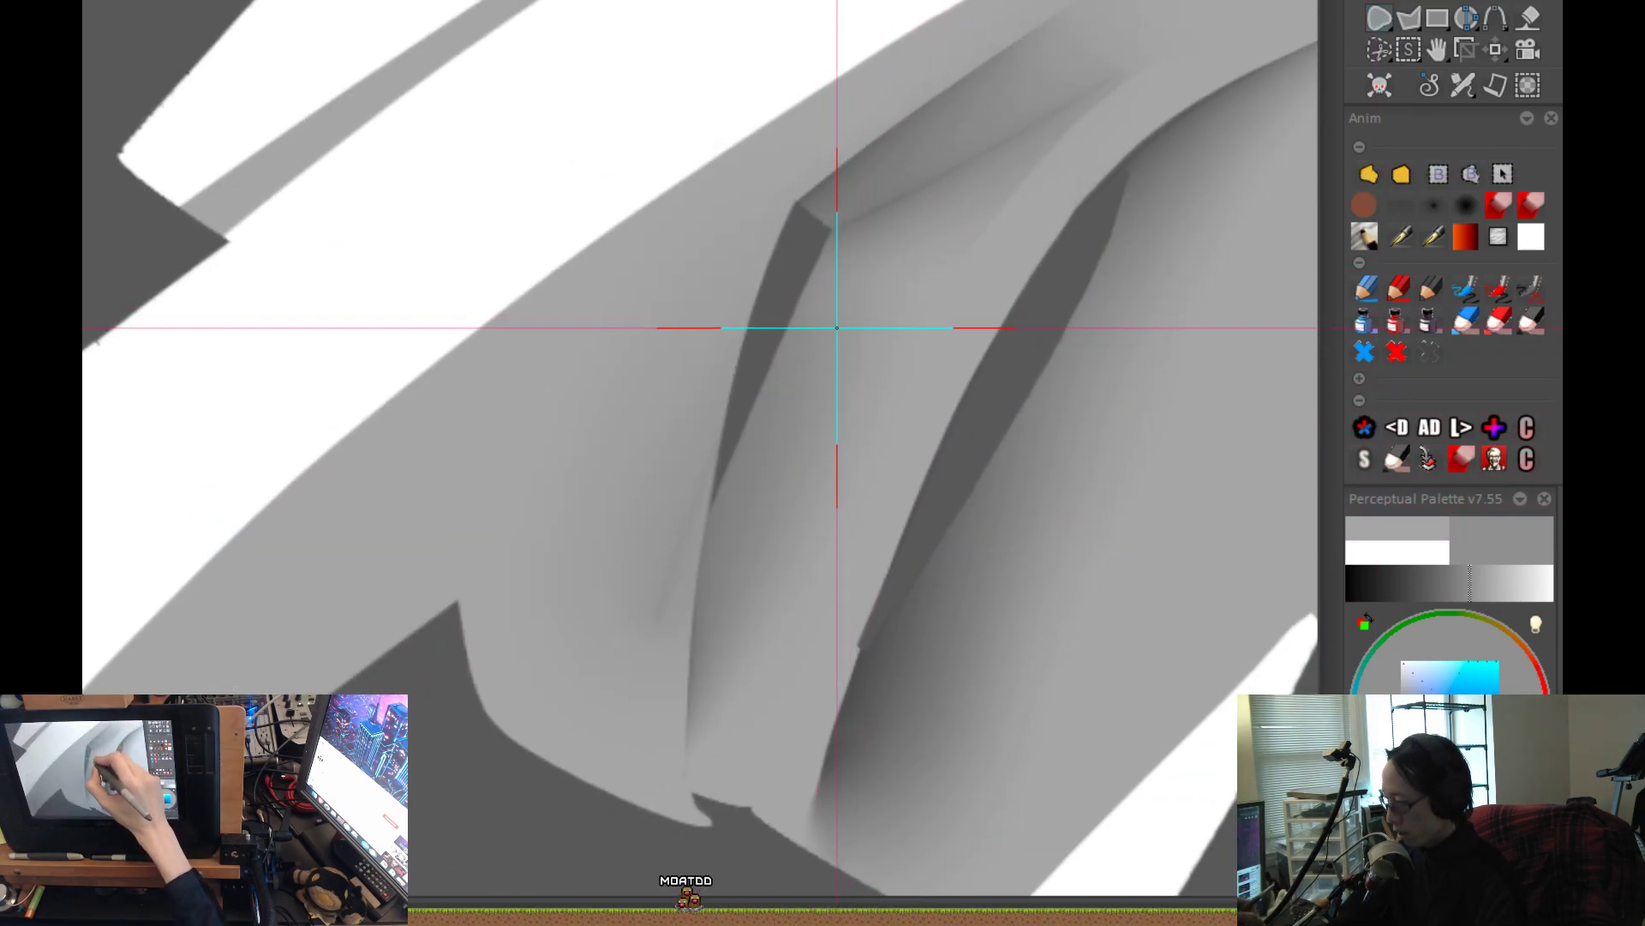
mouse_move(800, 194)
left_mouse_down()
mouse_move(760, 275)
mouse_move(661, 753)
mouse_move(698, 801)
left_mouse_up()
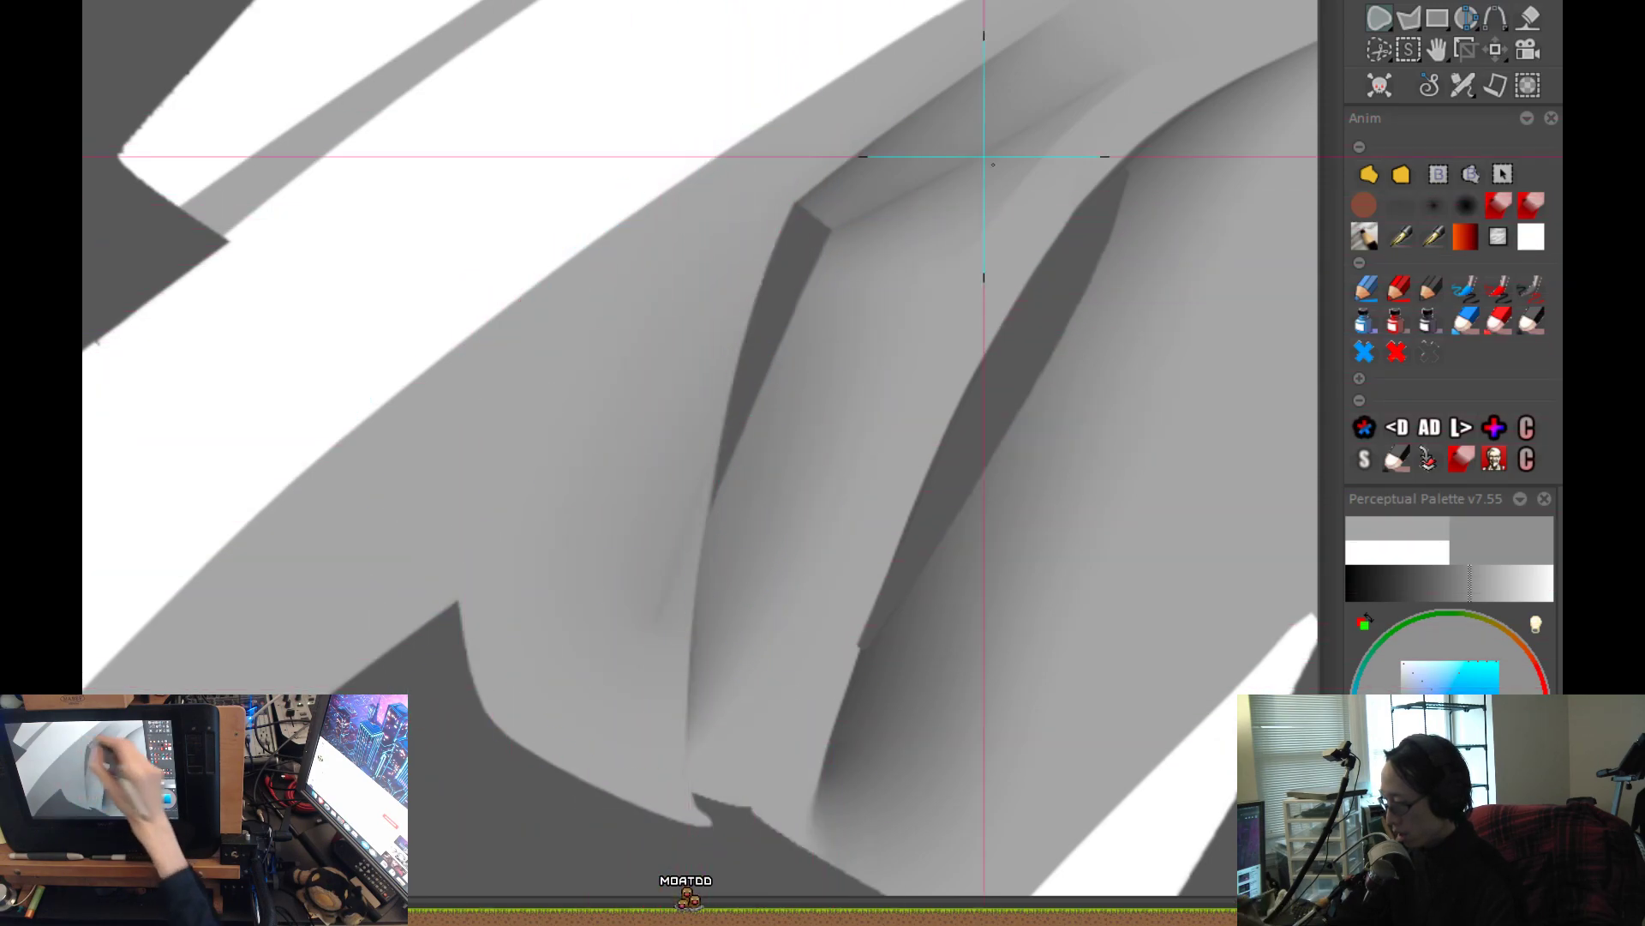
key("ctrl+z")
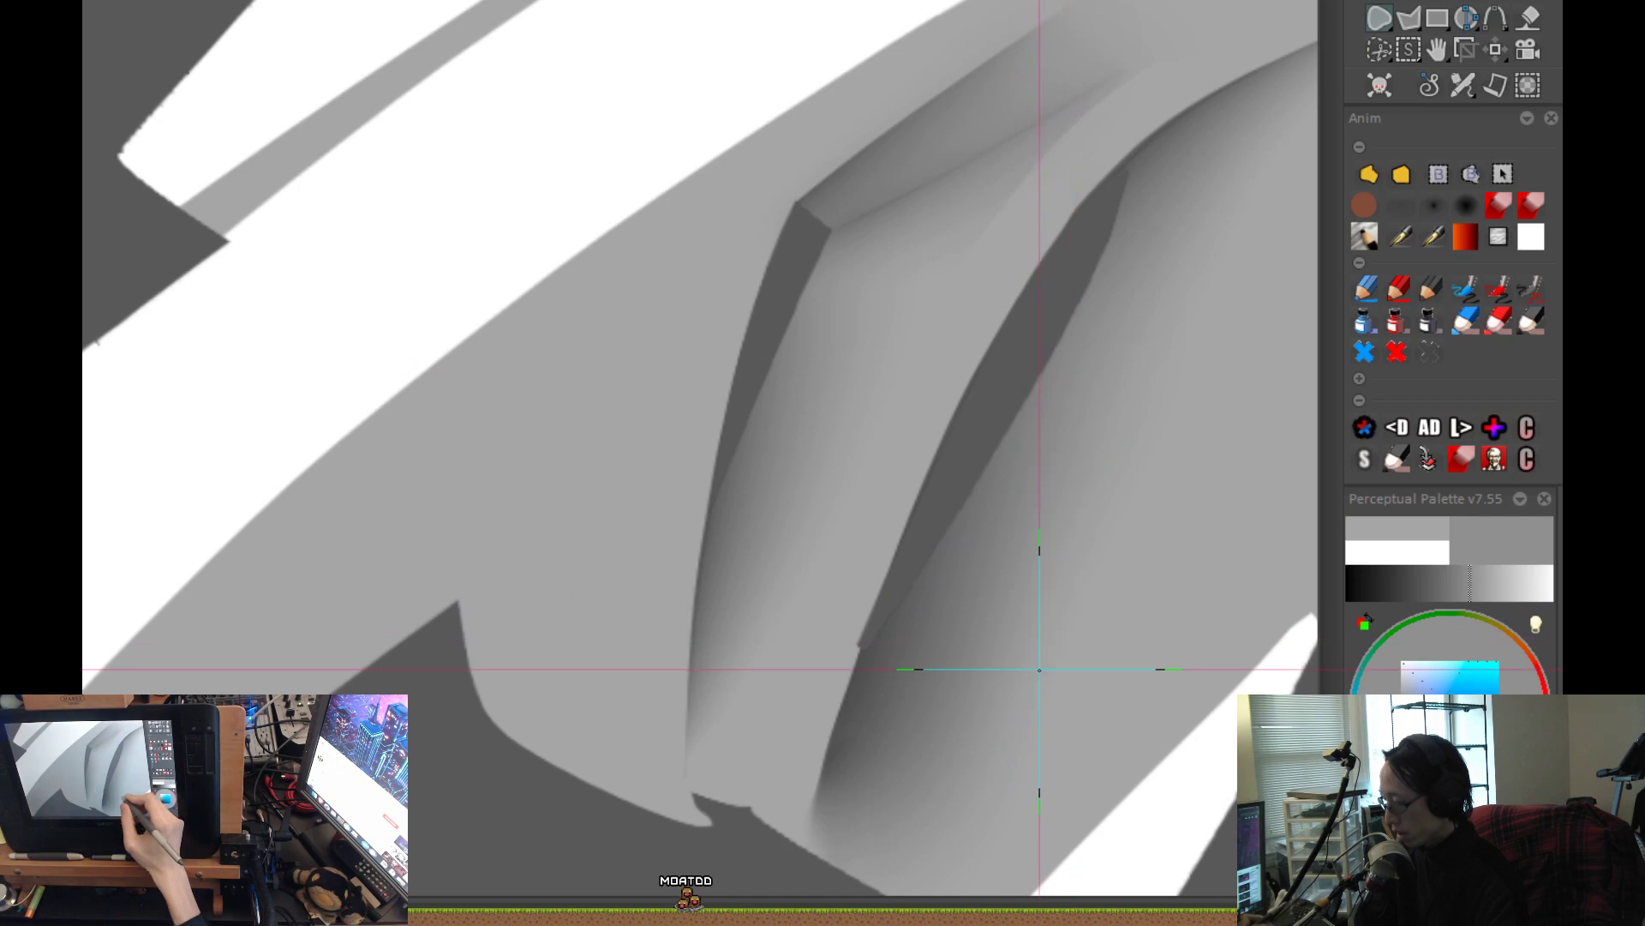
key("ctrl+y")
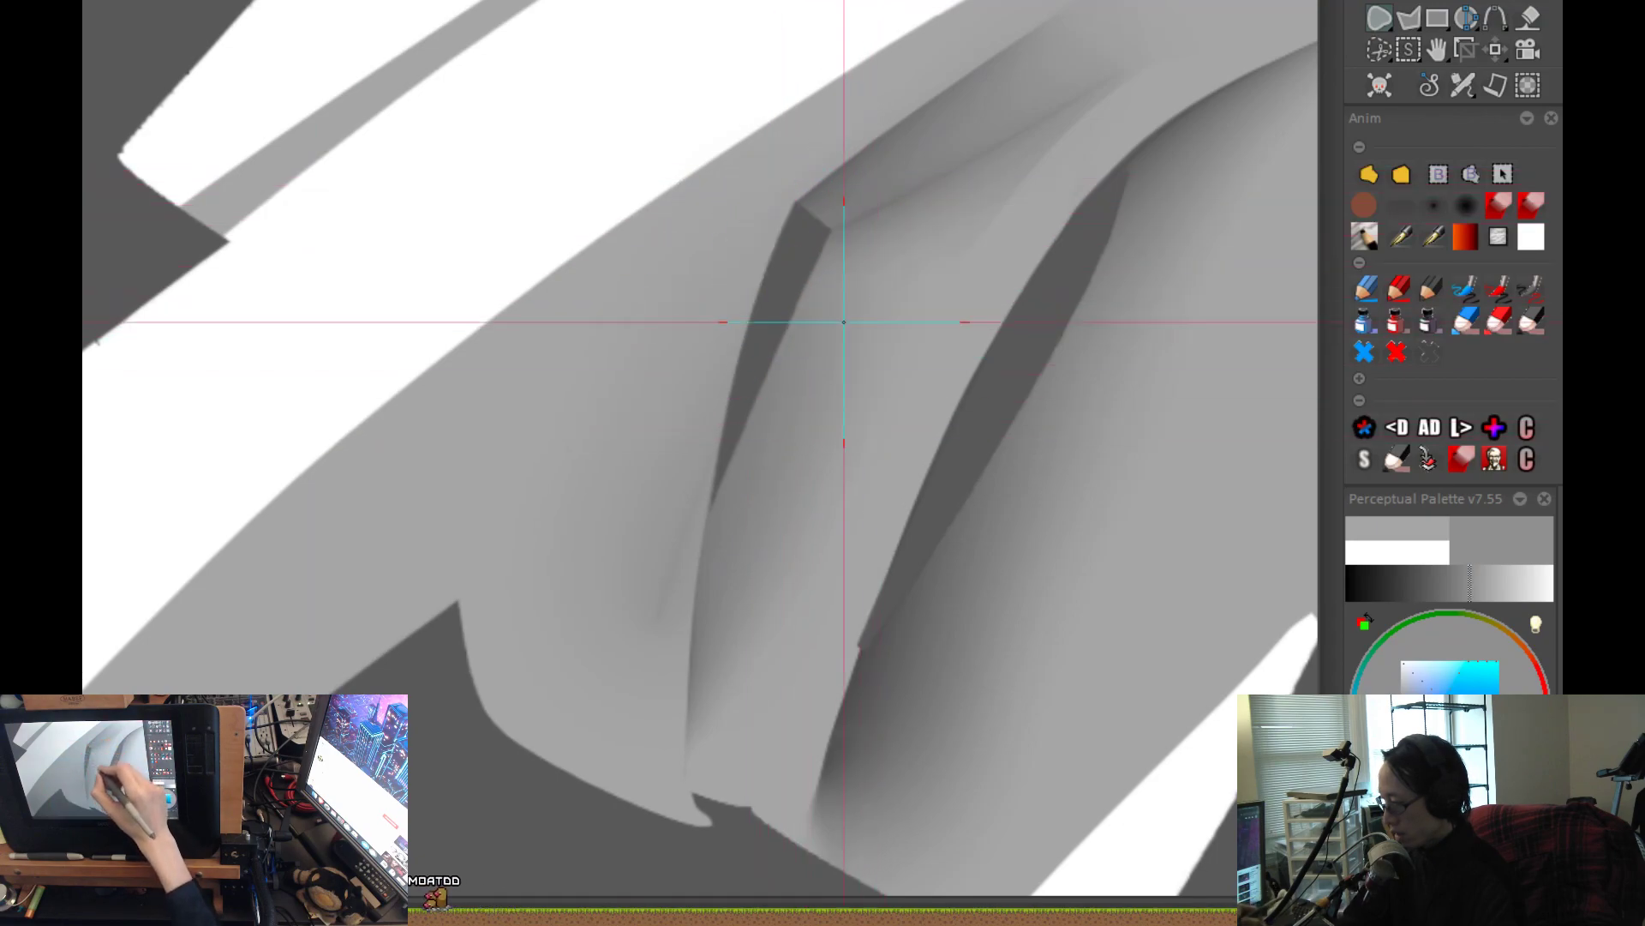
Remove the soft outer shadow beside the smaller gap and compare the form from close up and as a whole.
key("ctrl+z")
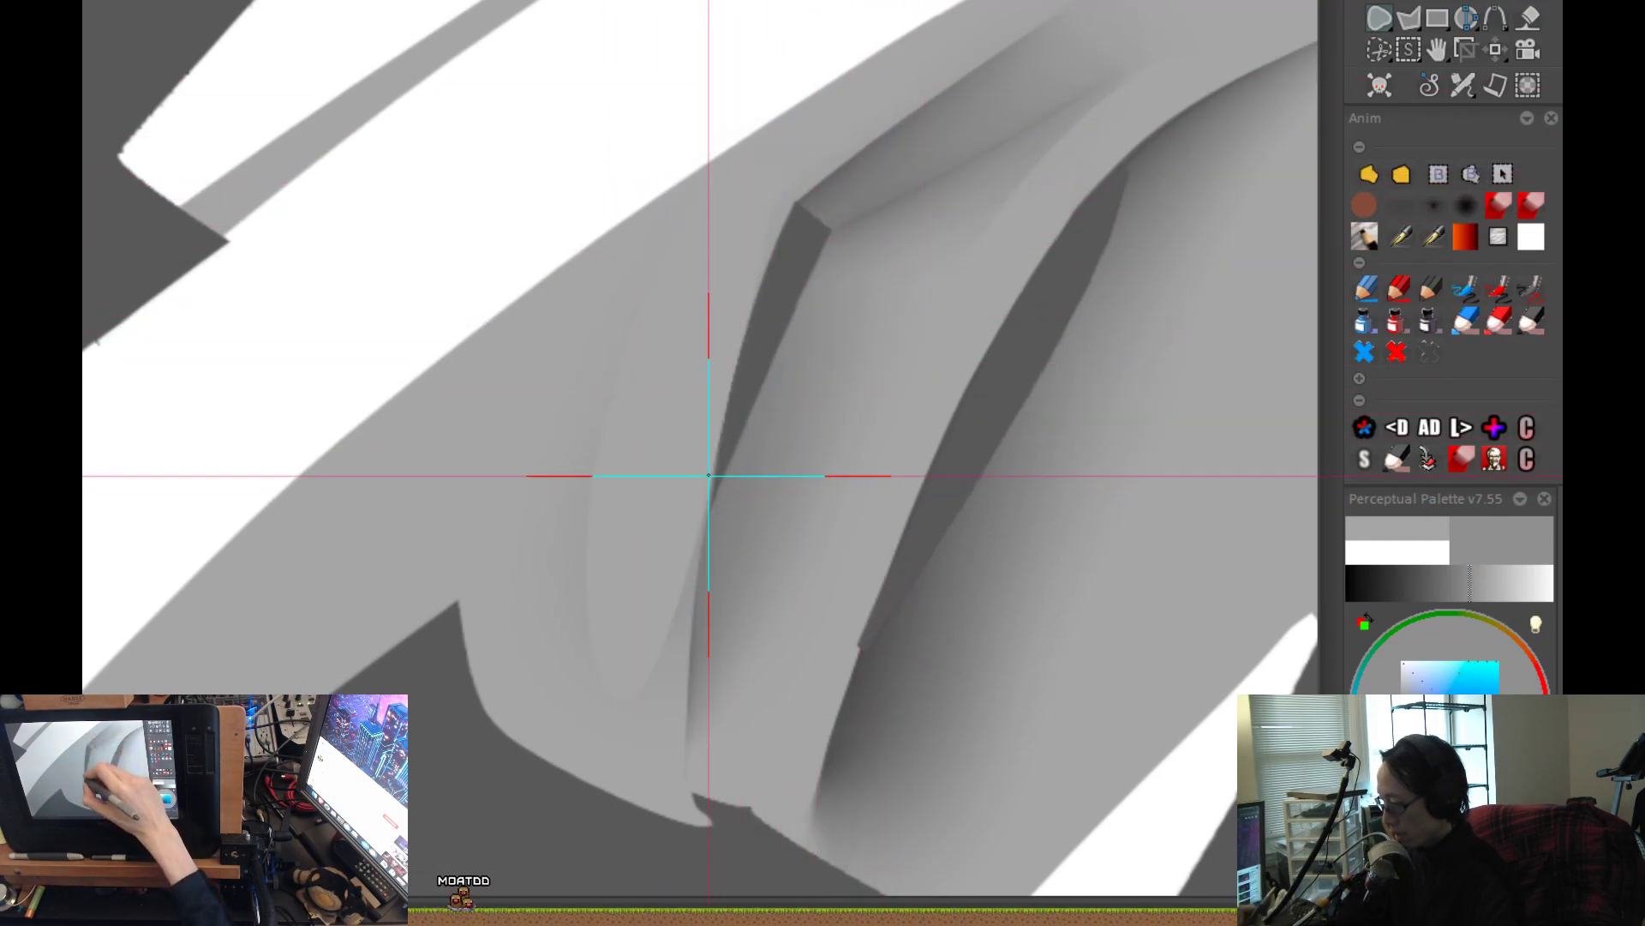
mouse_move(690, 613)
left_mouse_down()
mouse_move(680, 709)
mouse_move(617, 48)
mouse_move(716, 263)
left_mouse_up()
scroll(840, 492, "down", 1)
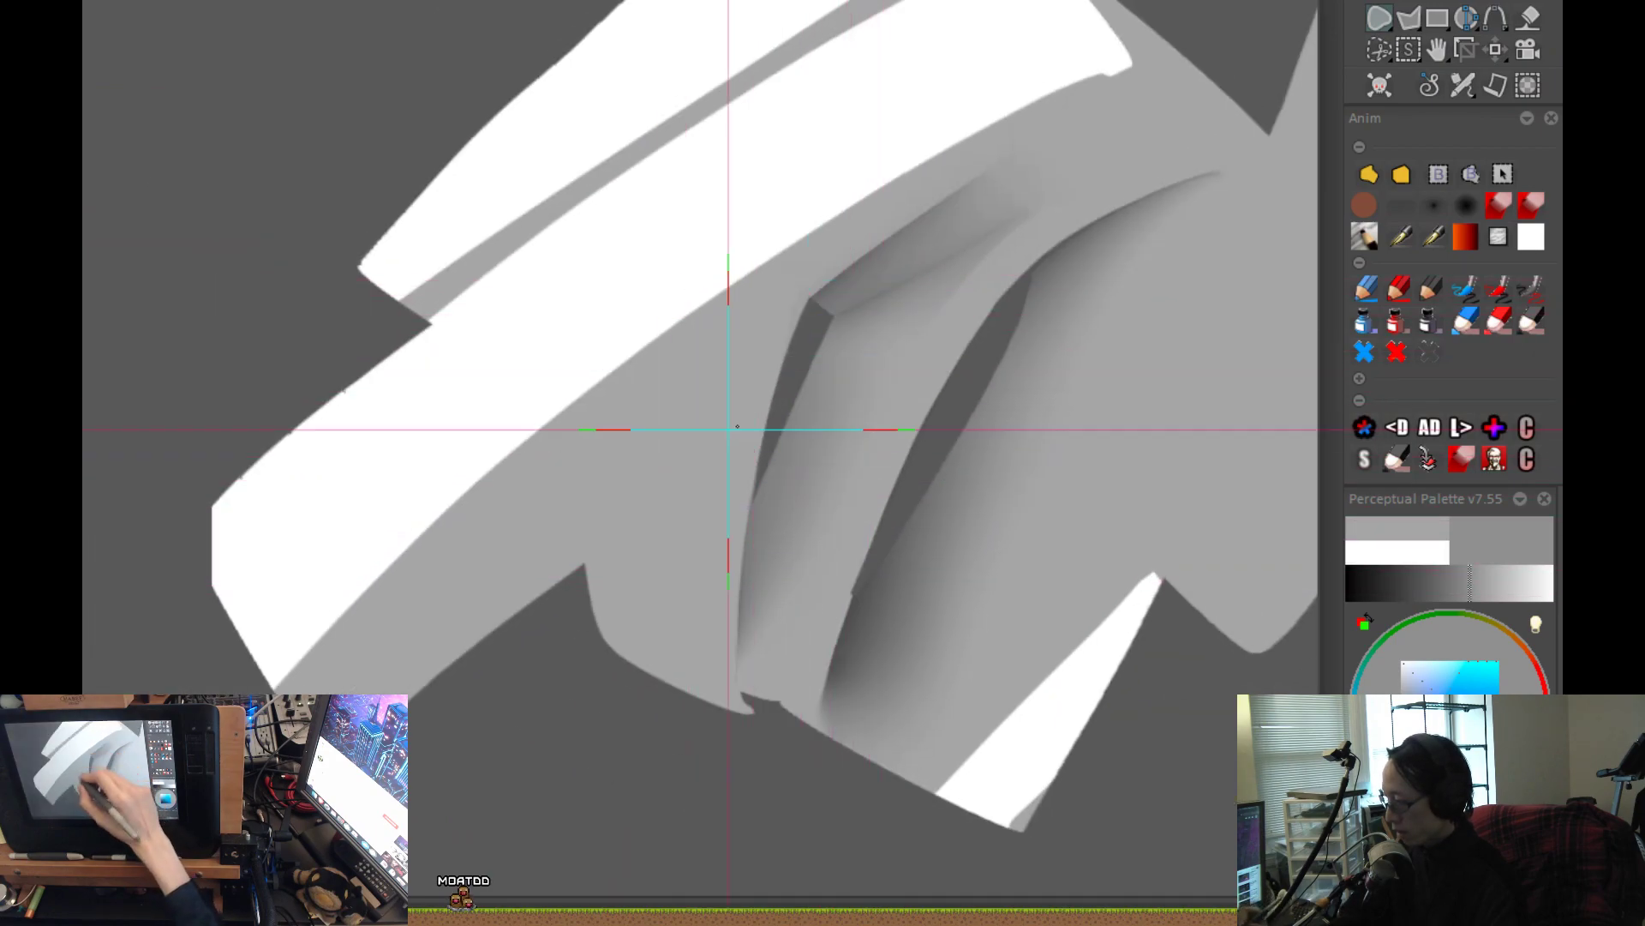
scroll(690, 456, "down", 2)
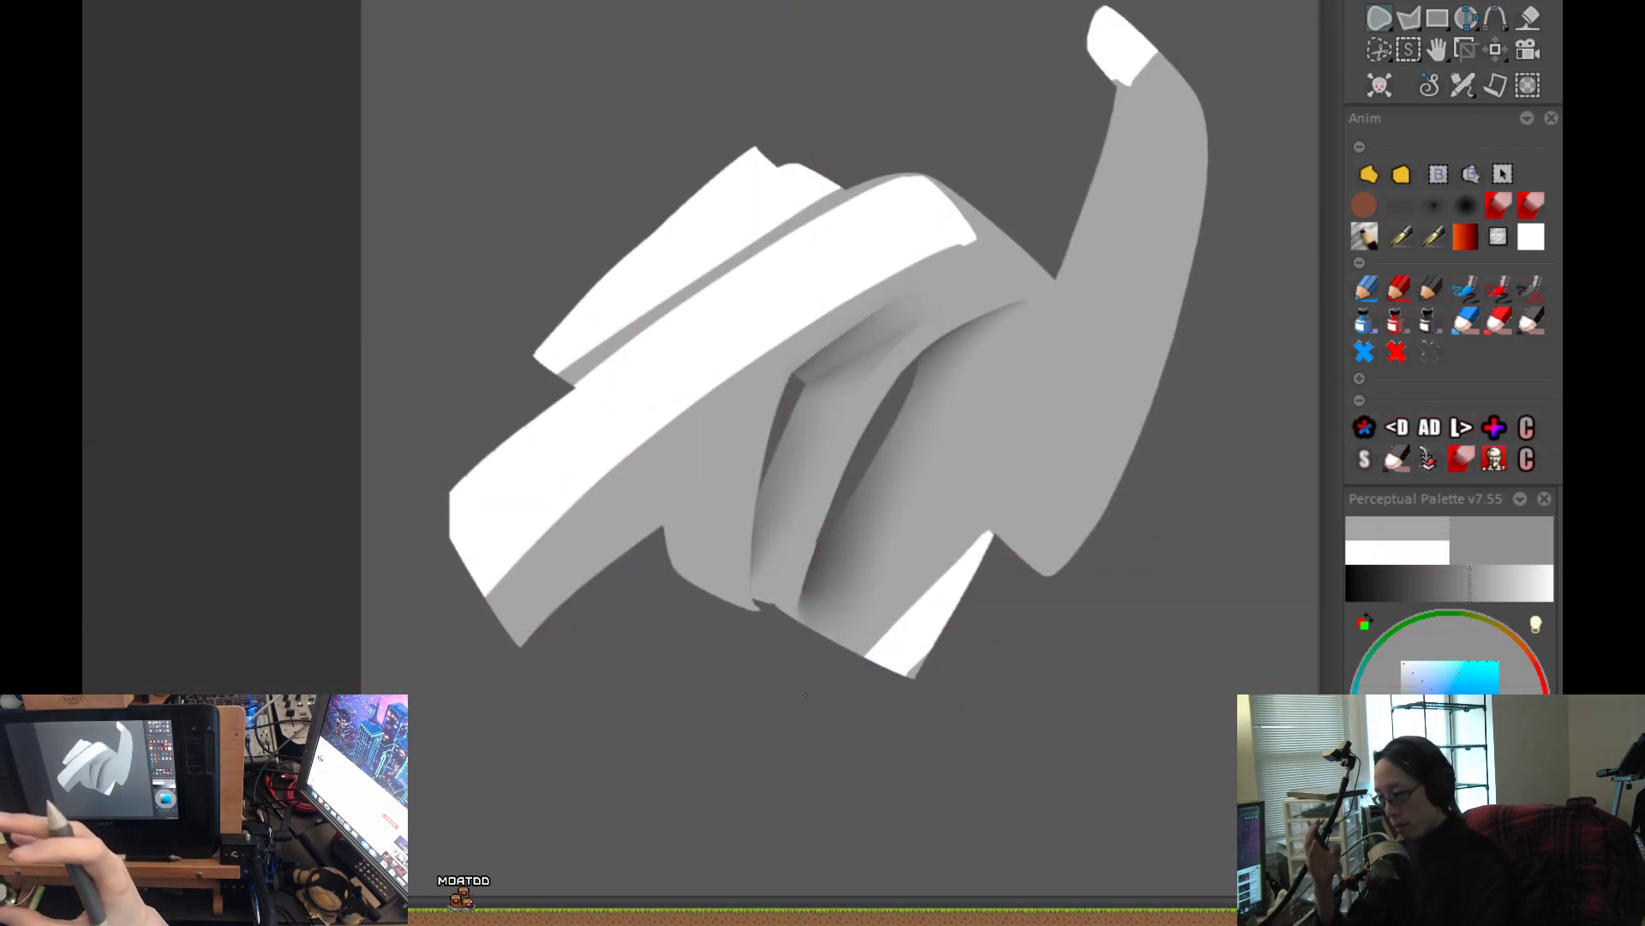
scroll(816, 483, "up", 3)
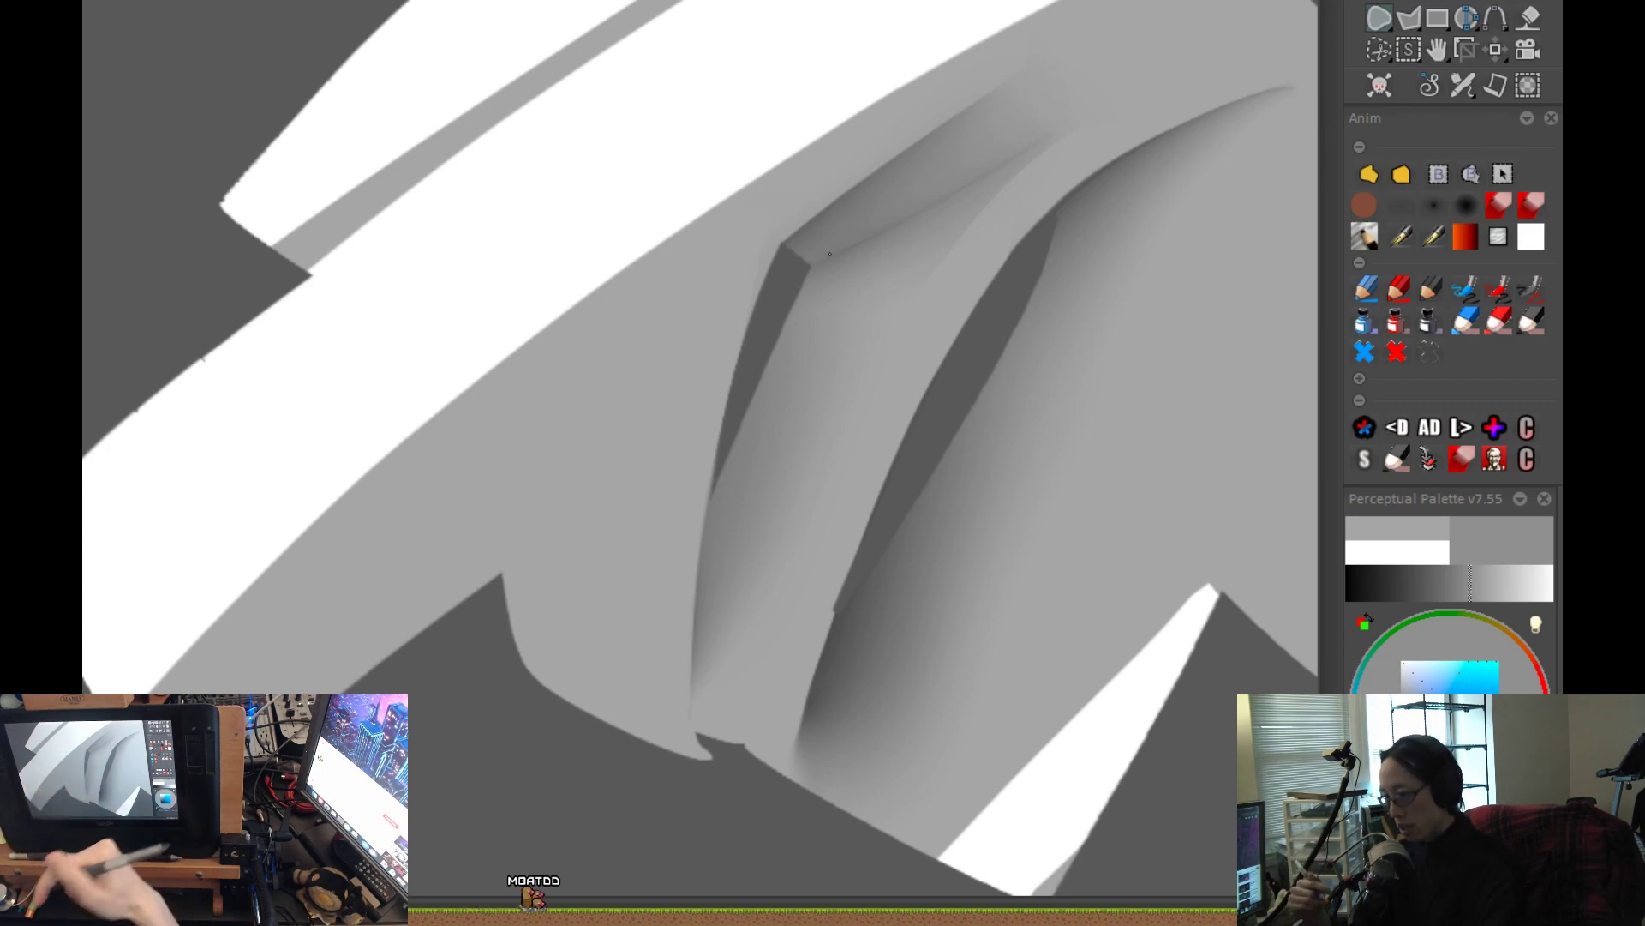
scroll(823, 613, "down", 3)
left_click_drag(866, 654, 734, 760)
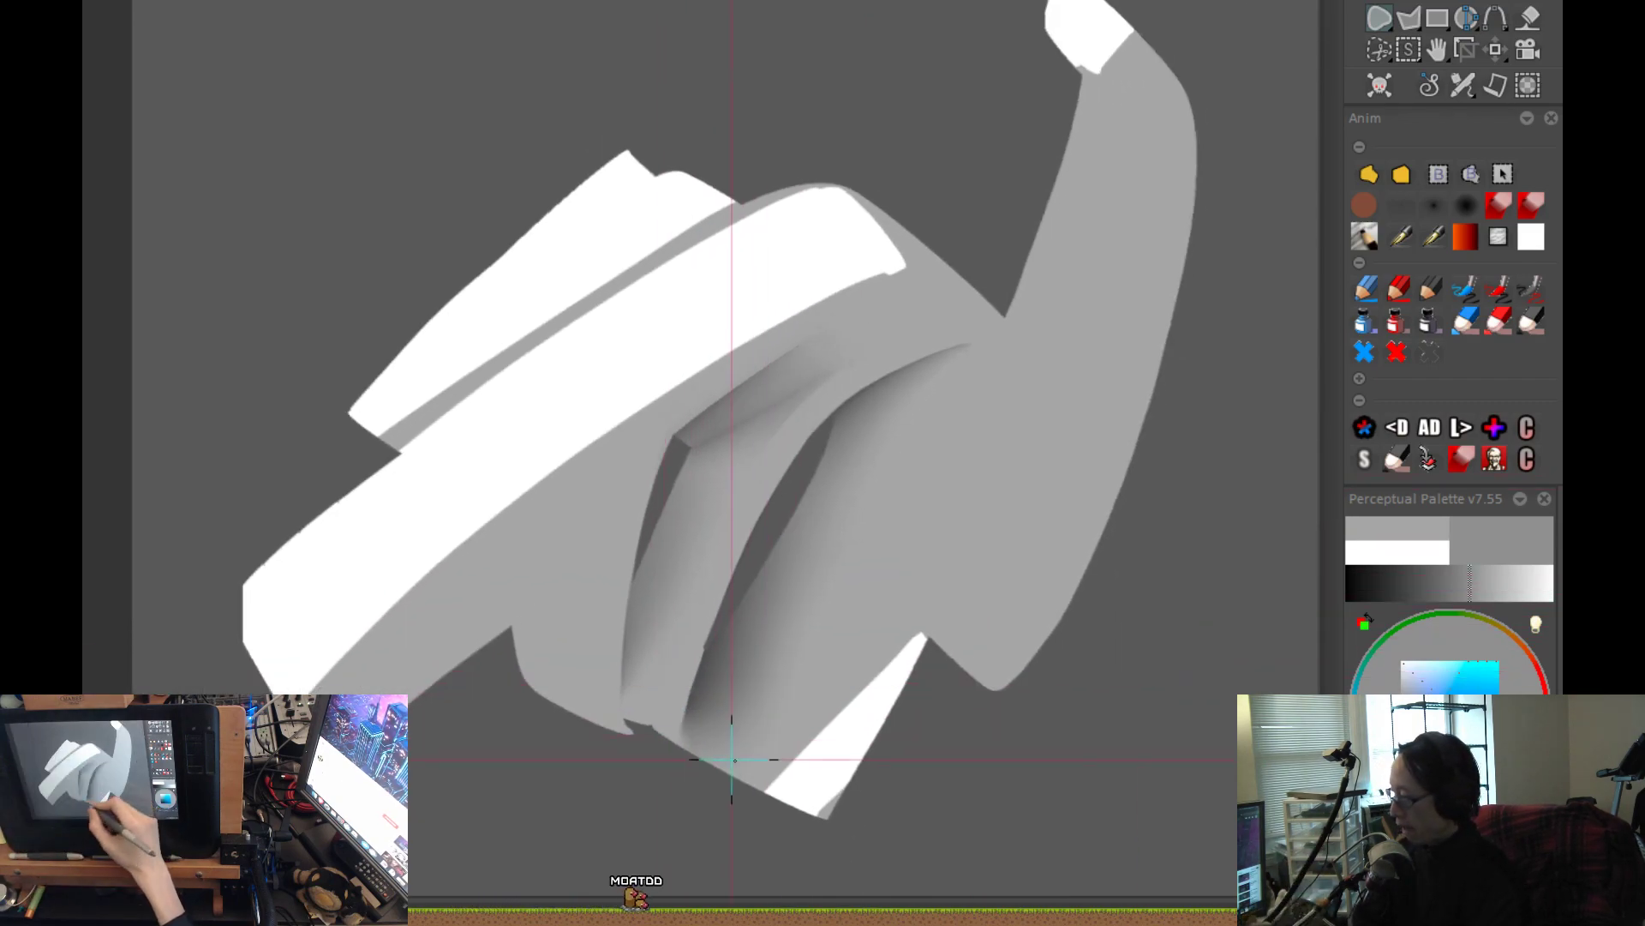
With the black pencil, draw a curved guide line down the strip between the gaps, with short rungs across to the larger gap's edge.
left_click(1426, 292)
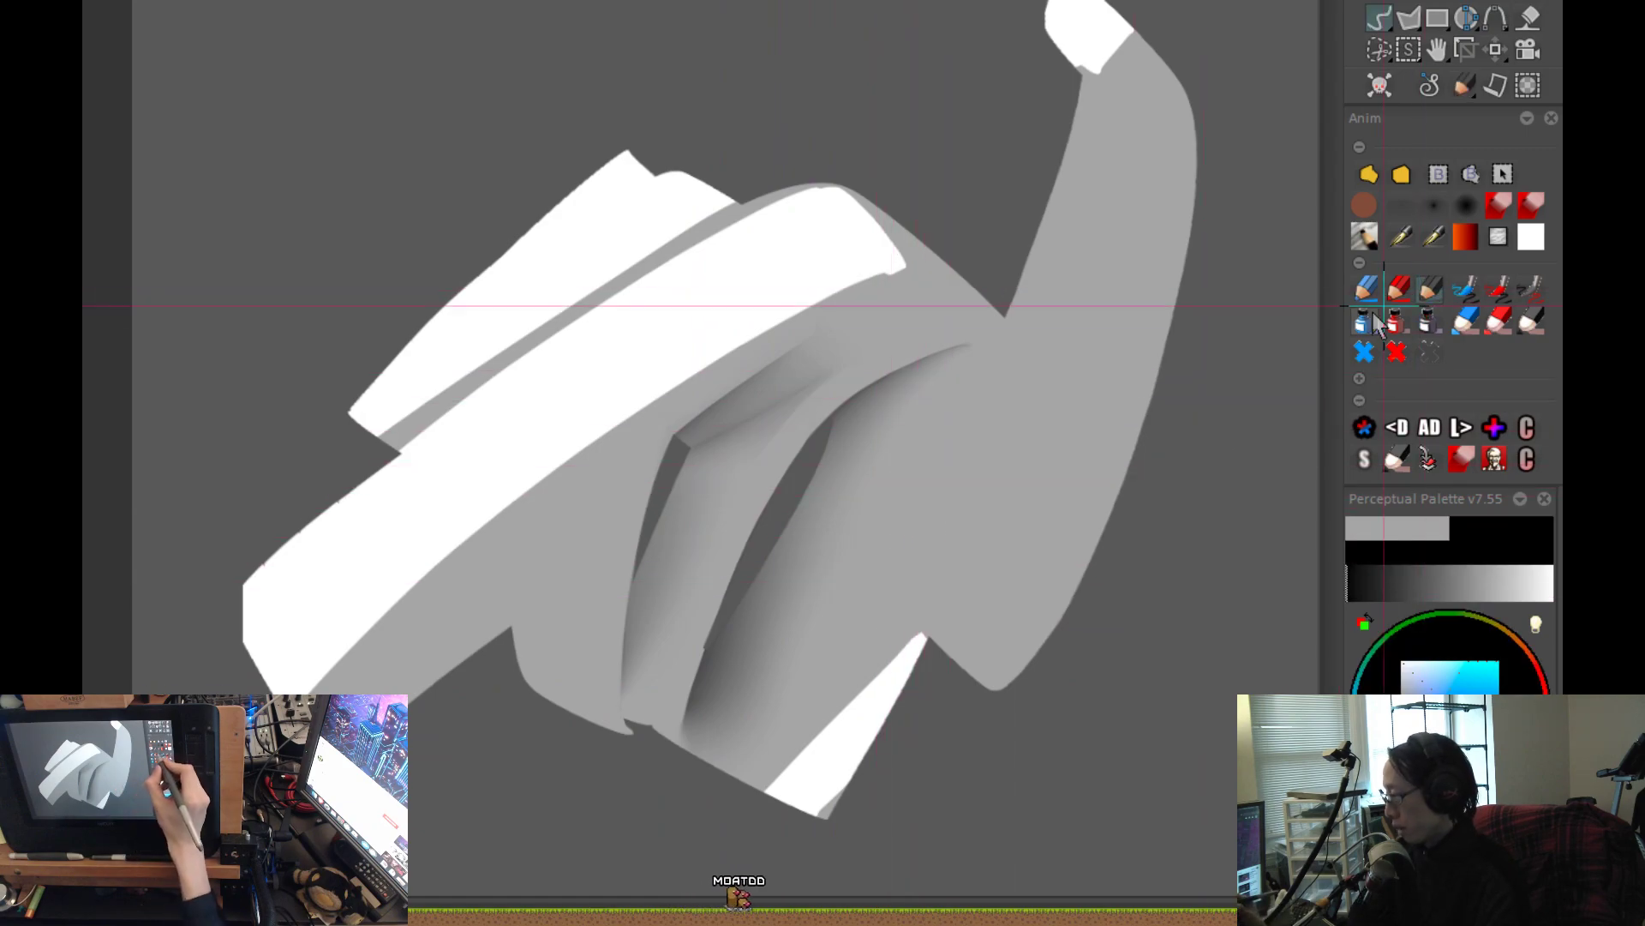
scroll(876, 552, "up", 2)
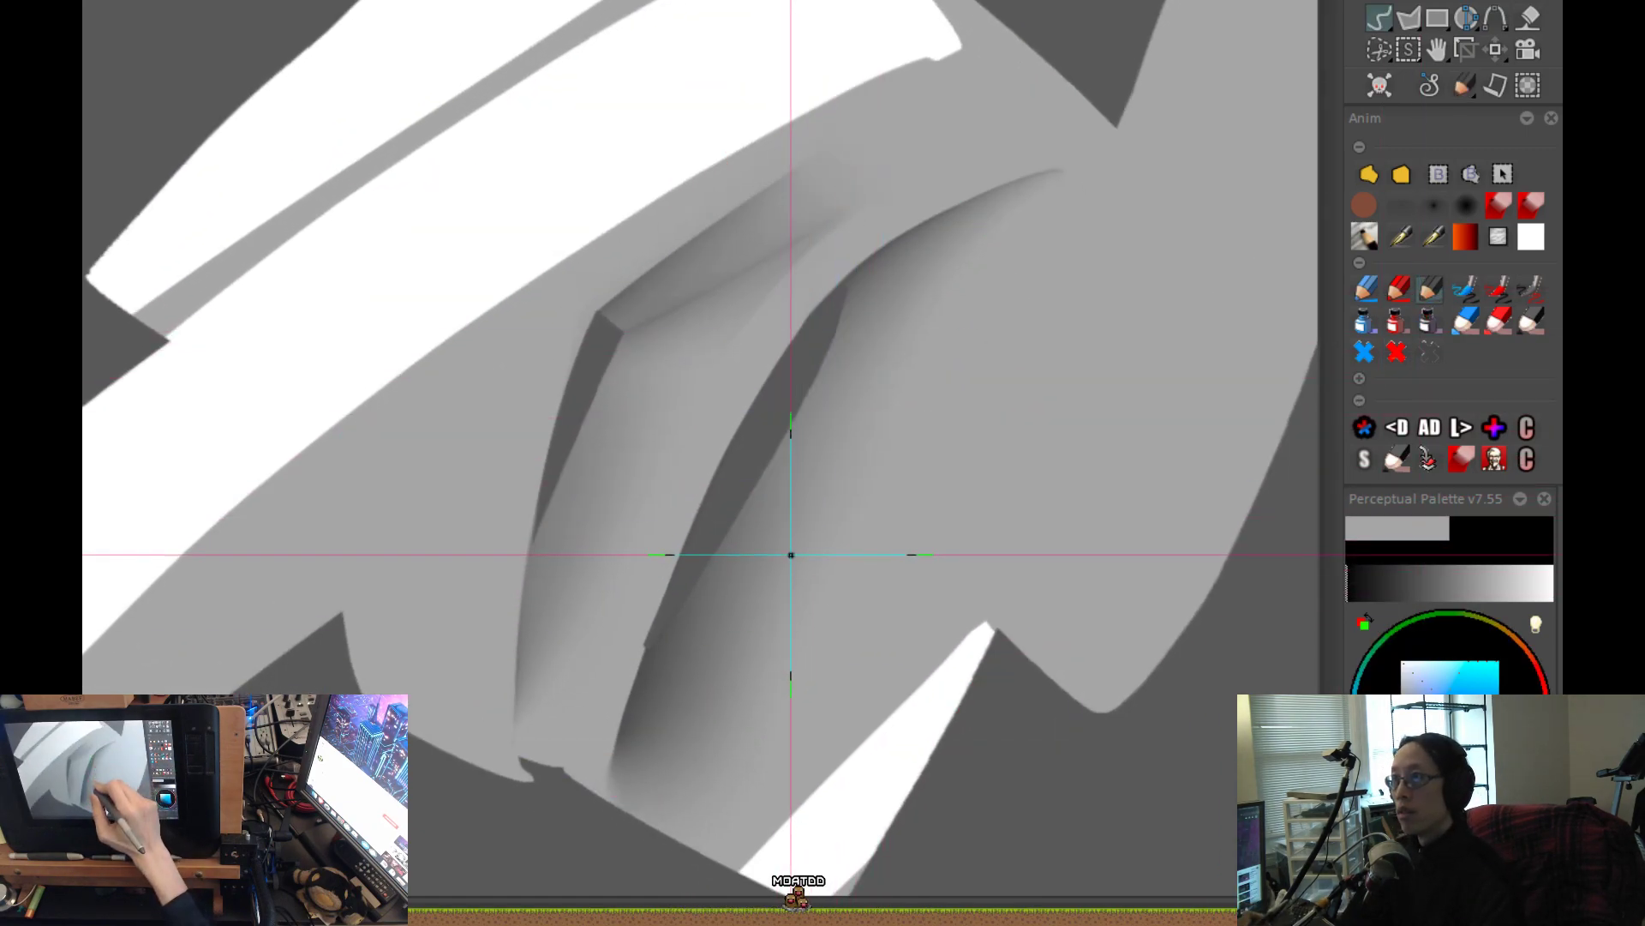
mouse_move(852, 217)
left_mouse_down()
mouse_move(740, 329)
mouse_move(634, 495)
mouse_move(828, 234)
mouse_move(622, 551)
mouse_move(569, 683)
mouse_move(577, 720)
left_mouse_up()
key("ctrl+z")
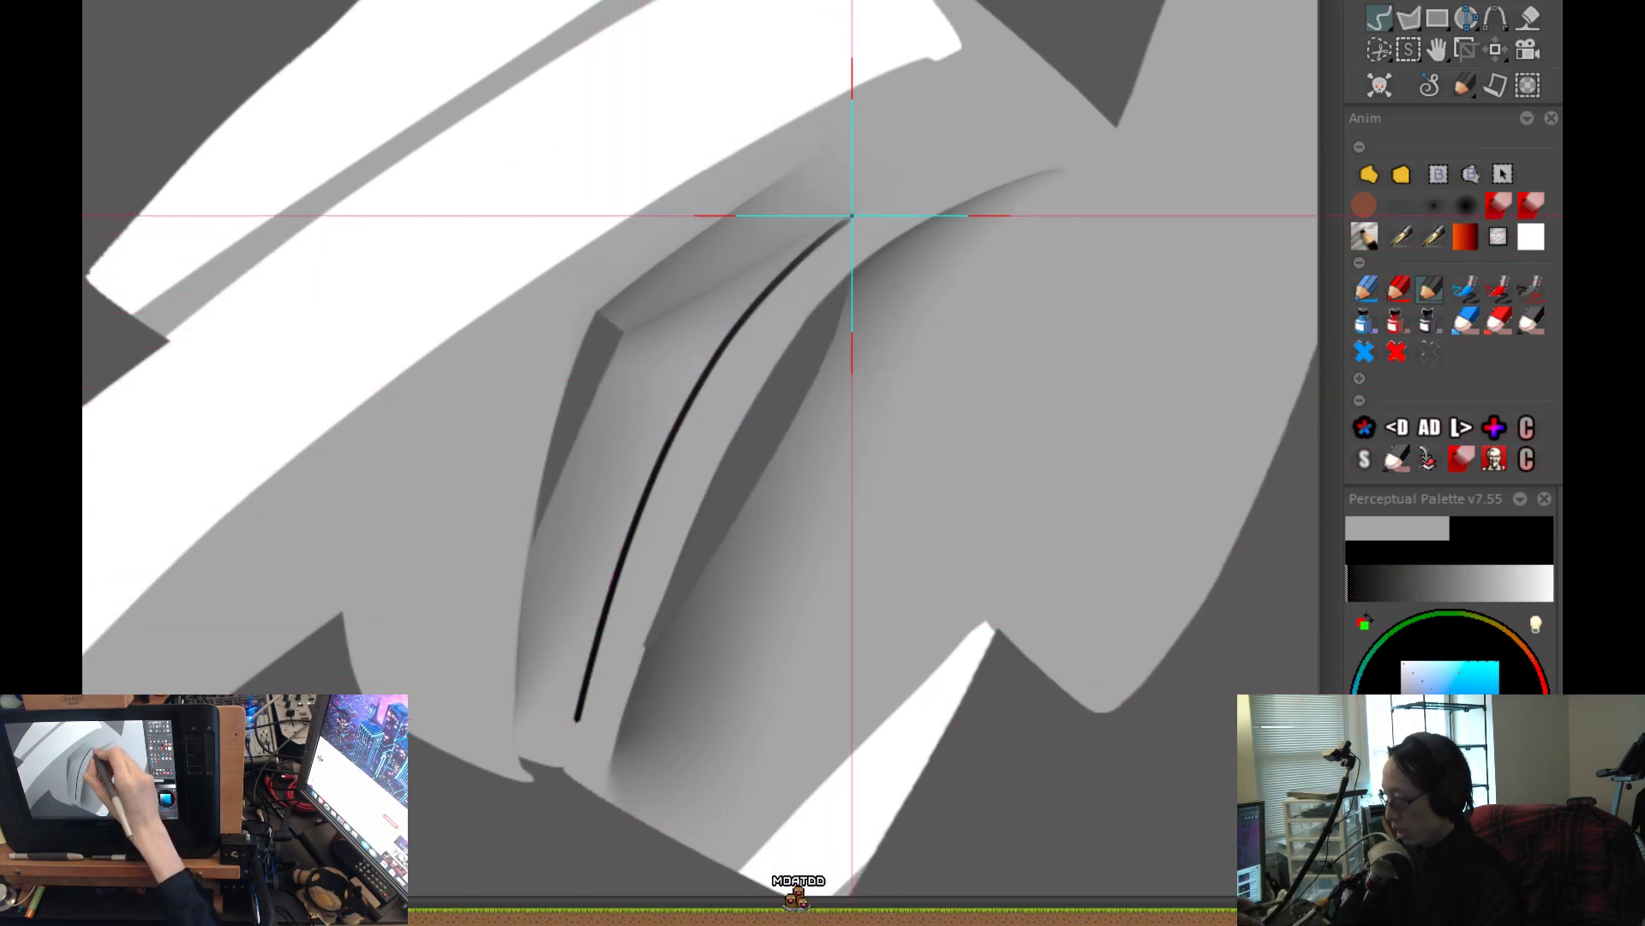
left_click_drag(814, 250, 847, 282)
left_click_drag(765, 296, 797, 332)
left_click_drag(696, 395, 737, 430)
mouse_move(647, 504)
left_mouse_down()
mouse_move(681, 553)
mouse_move(653, 619)
left_mouse_up()
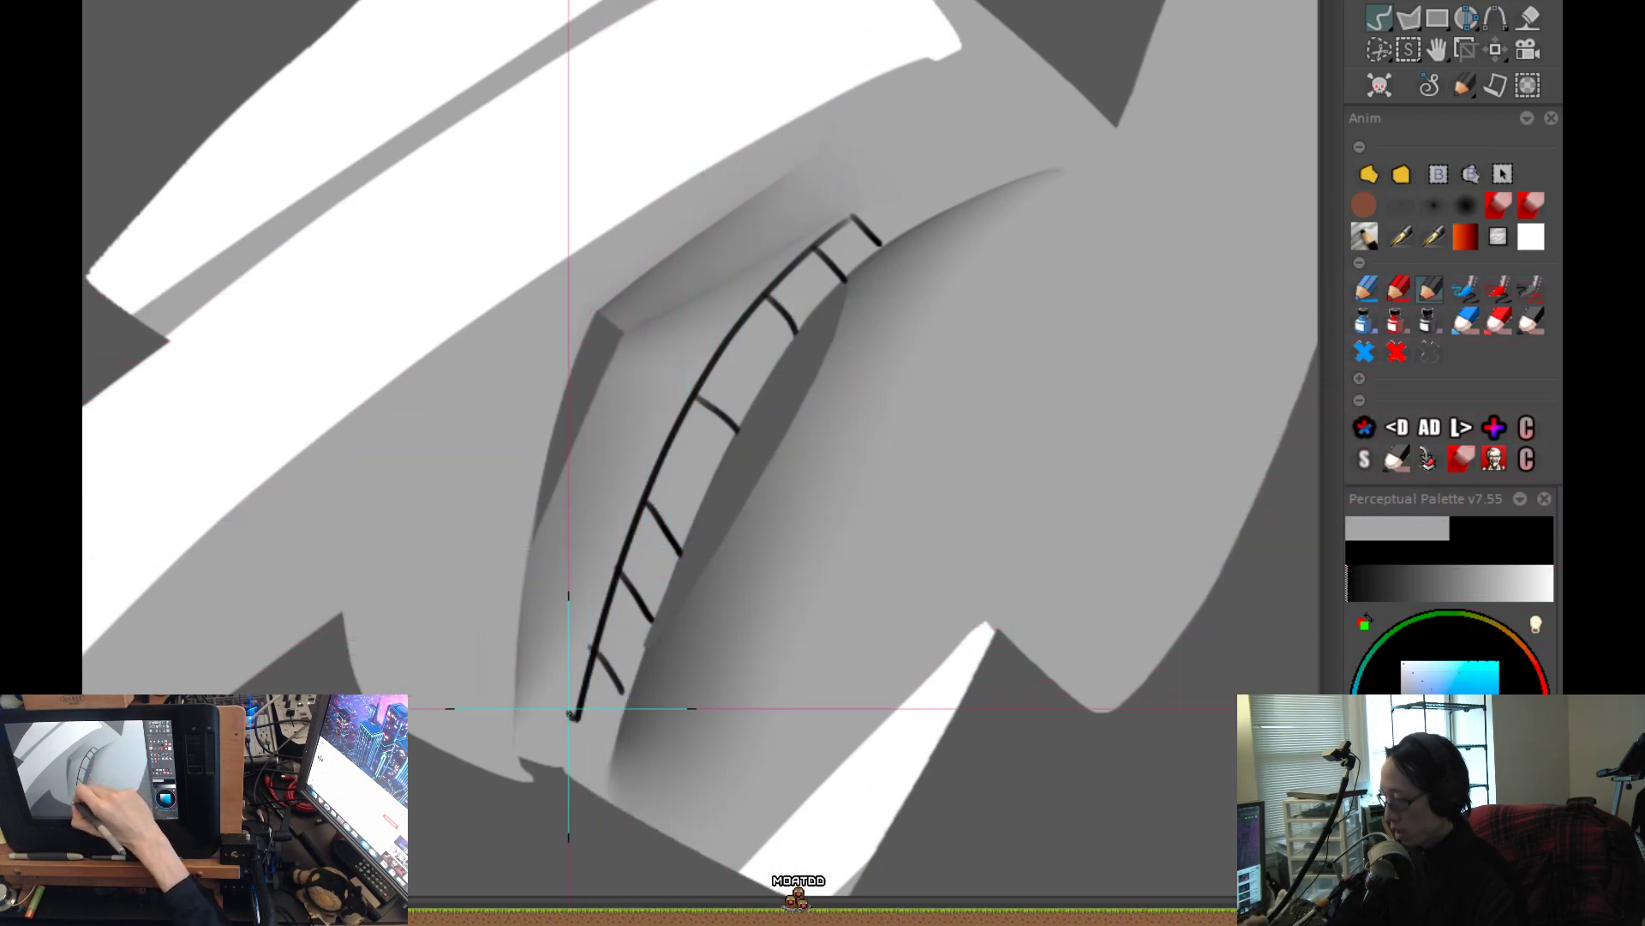
left_click_drag(570, 713, 600, 742)
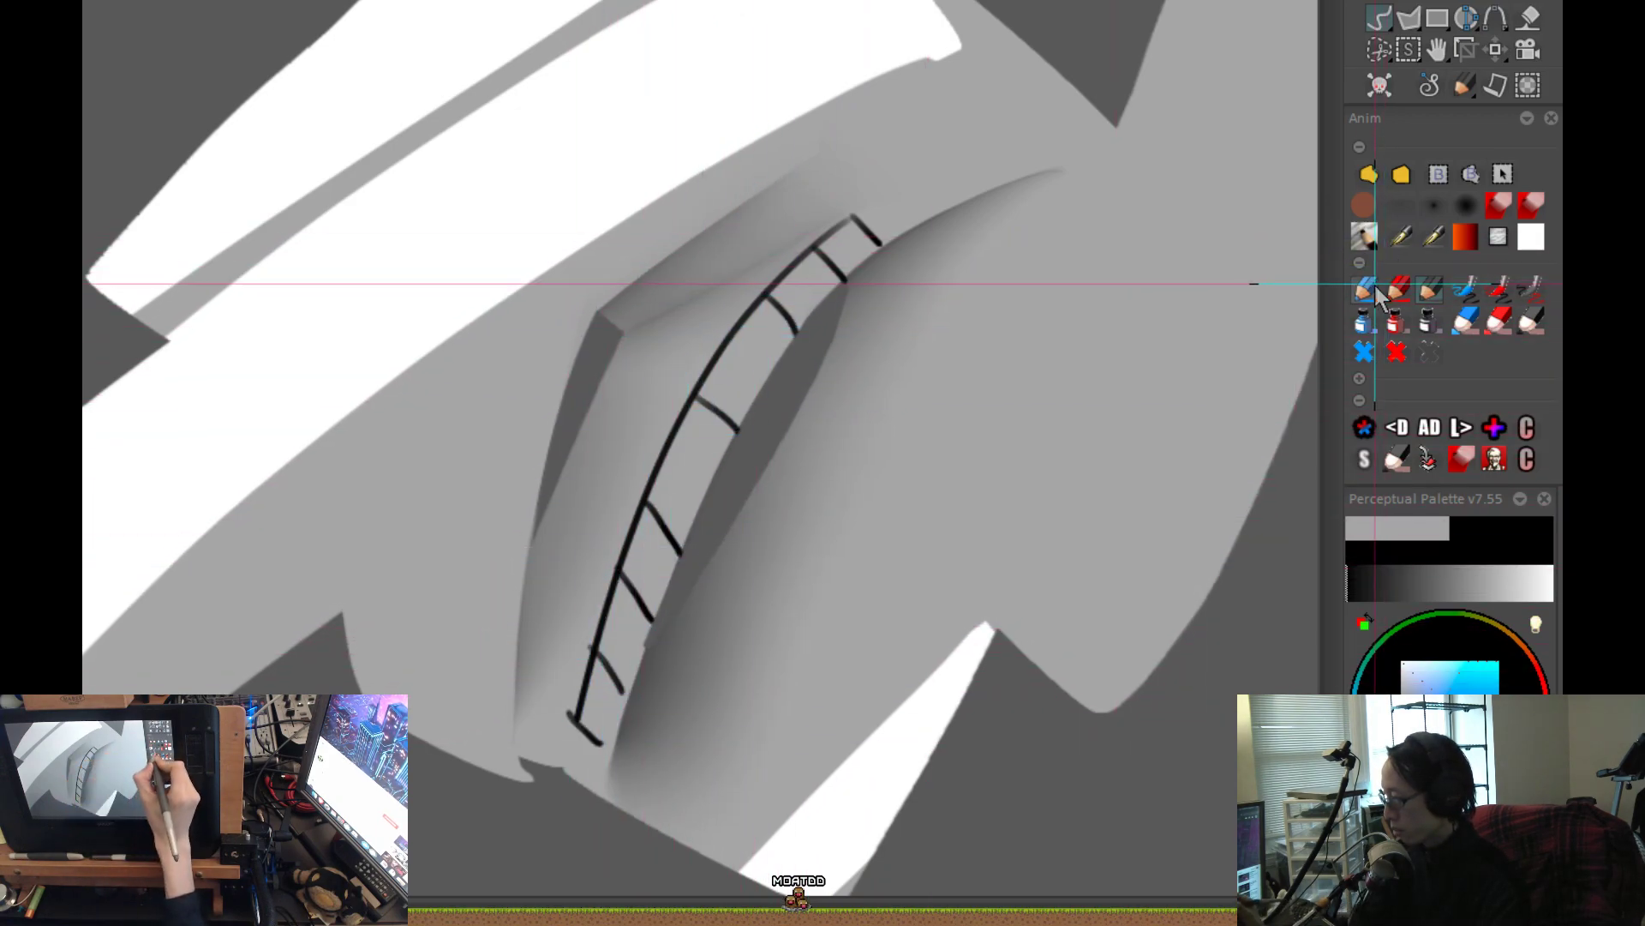
With the red pencil, draw slanted guide lines from the black curve across the shaded plane to the smaller gap's contour.
left_click(1397, 290)
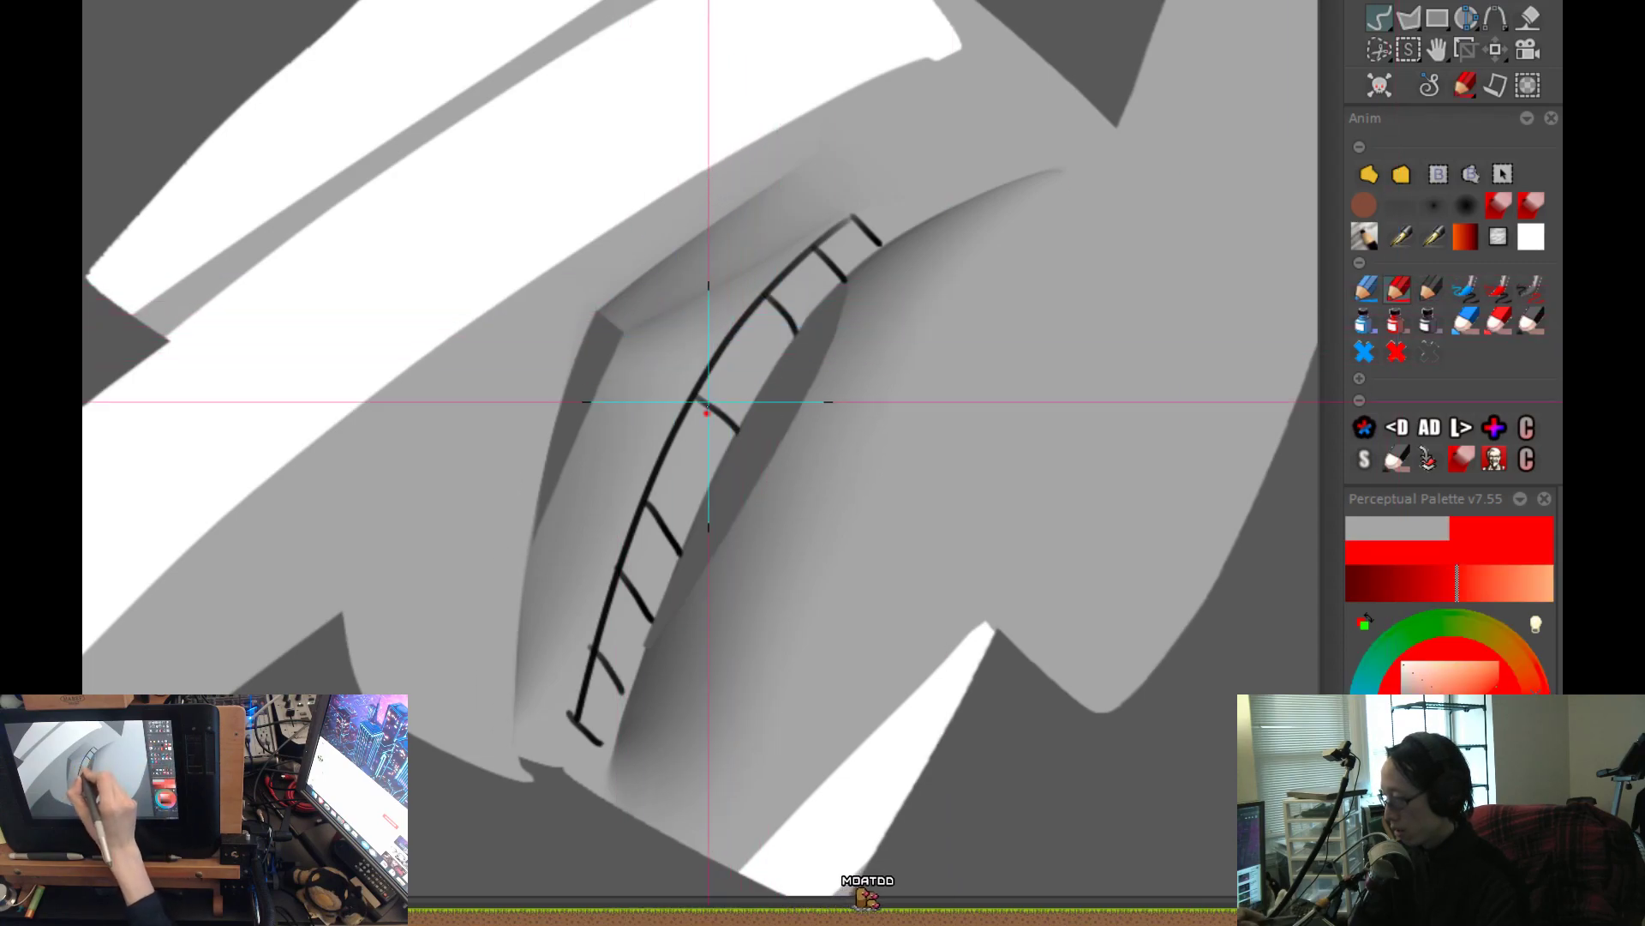
left_click_drag(757, 296, 611, 361)
key("ctrl+z")
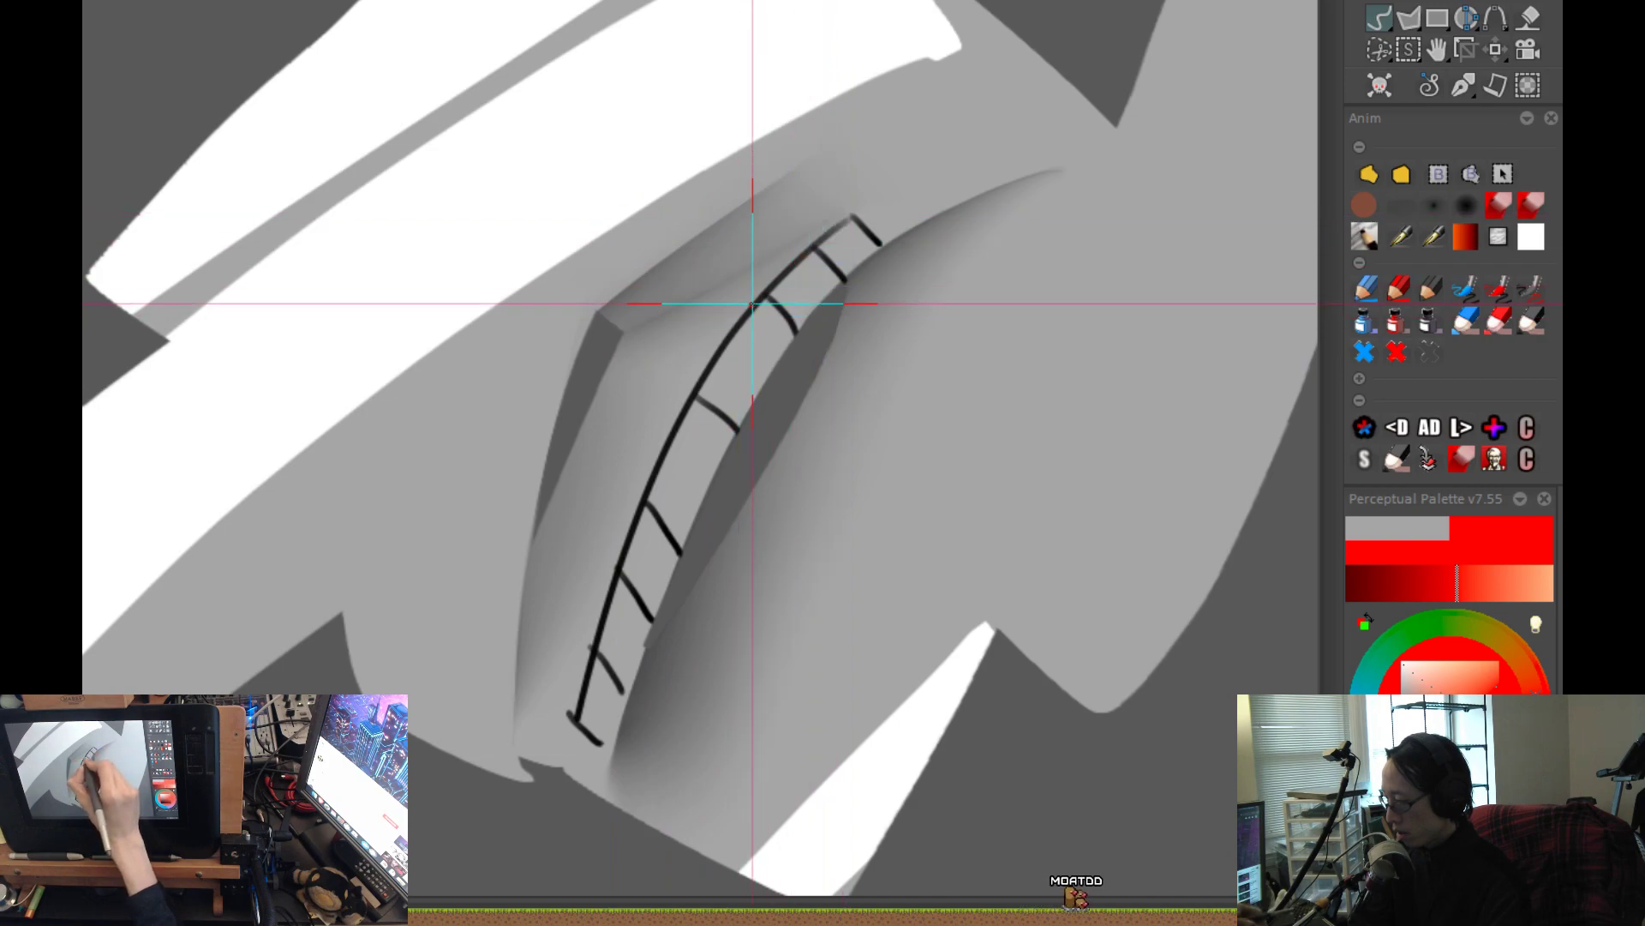
mouse_move(758, 298)
left_mouse_down()
mouse_move(598, 393)
mouse_move(572, 446)
left_mouse_up()
mouse_move(641, 498)
left_mouse_down()
mouse_move(537, 533)
mouse_move(521, 587)
left_mouse_up()
left_click_drag(538, 660, 512, 666)
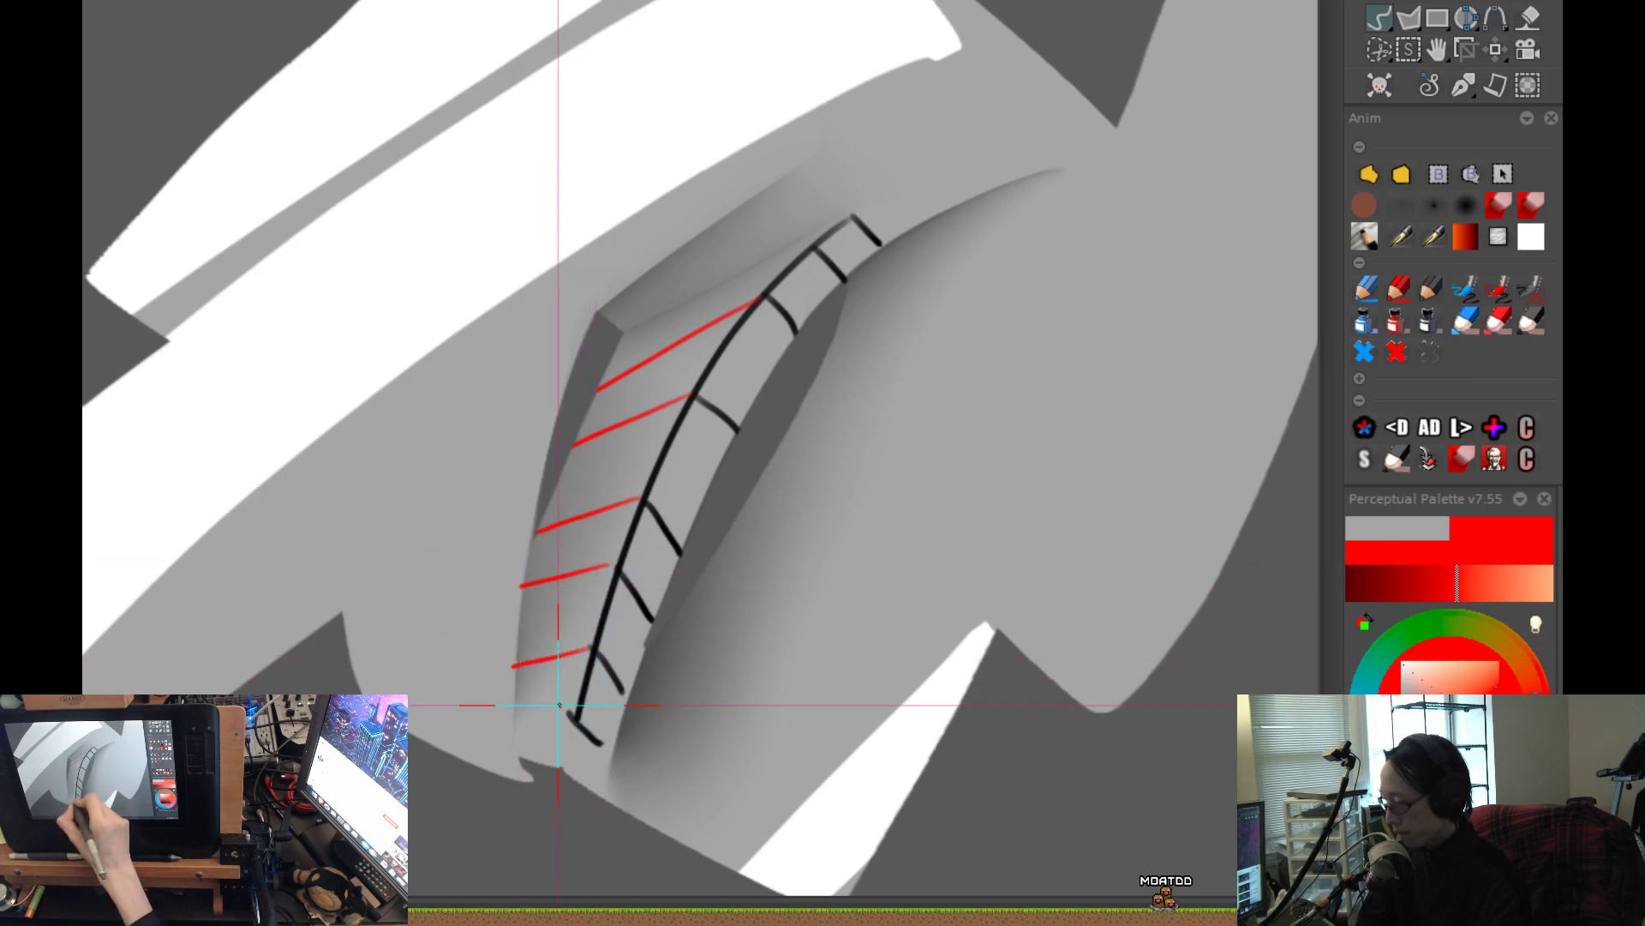
Choose a dark grey for the soft airbrush and try a shadow stroke where the upright horn meets the rounded body.
scroll(640, 686, "down", 4)
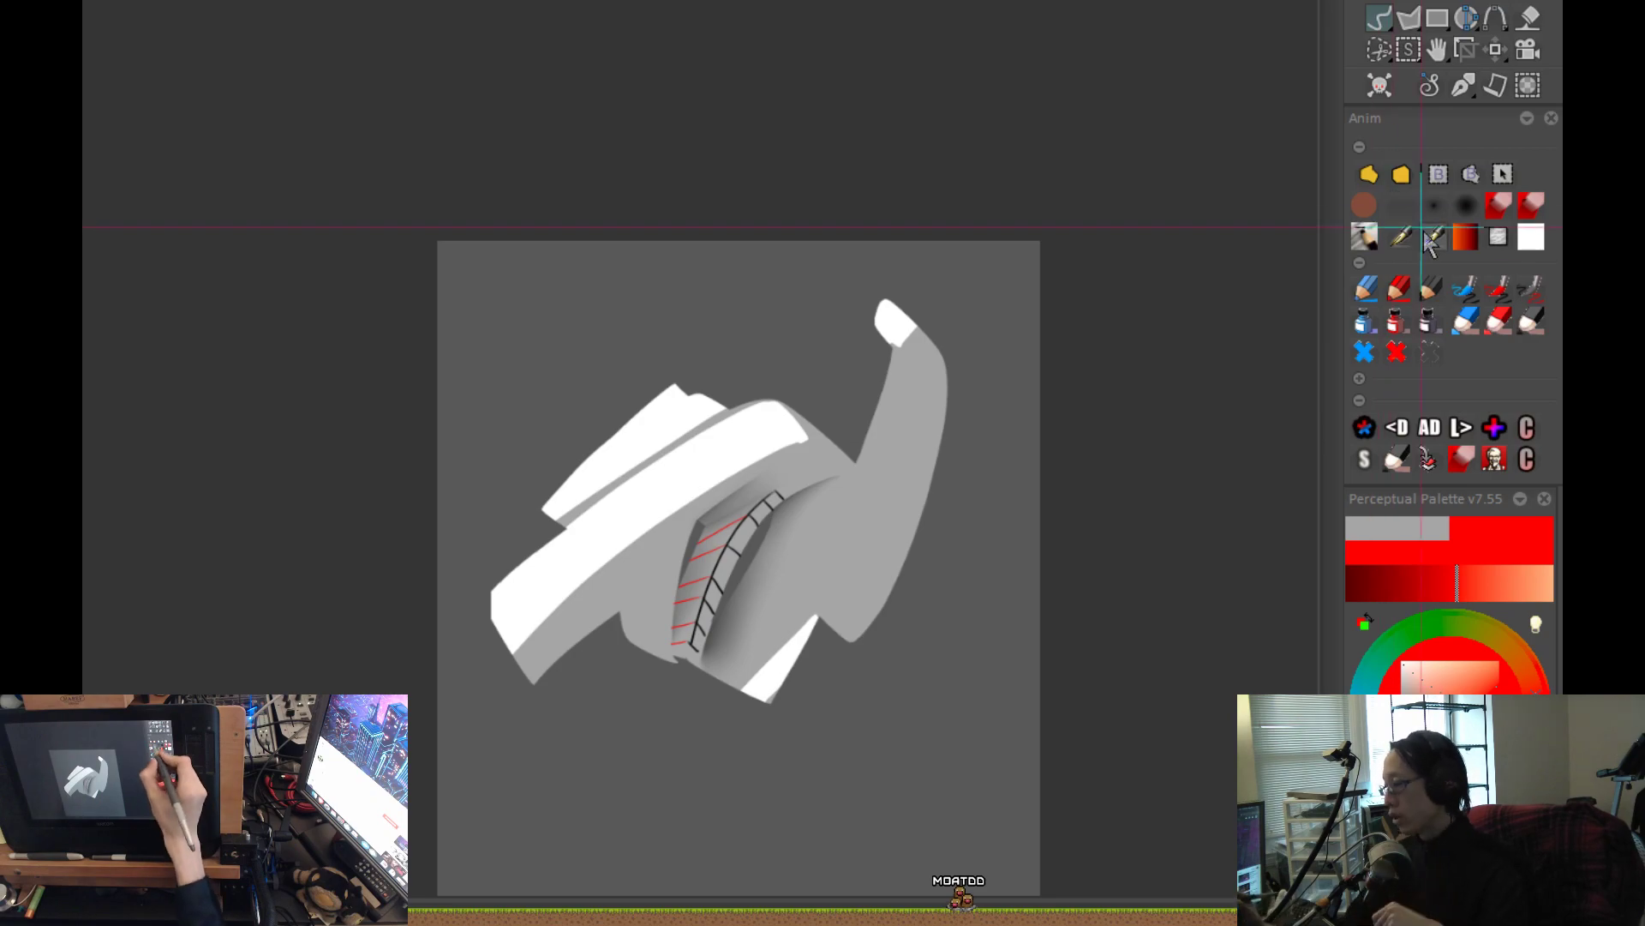
left_click(1403, 206)
mouse_move(800, 532)
left_mouse_down()
mouse_move(867, 595)
mouse_move(850, 594)
left_mouse_up()
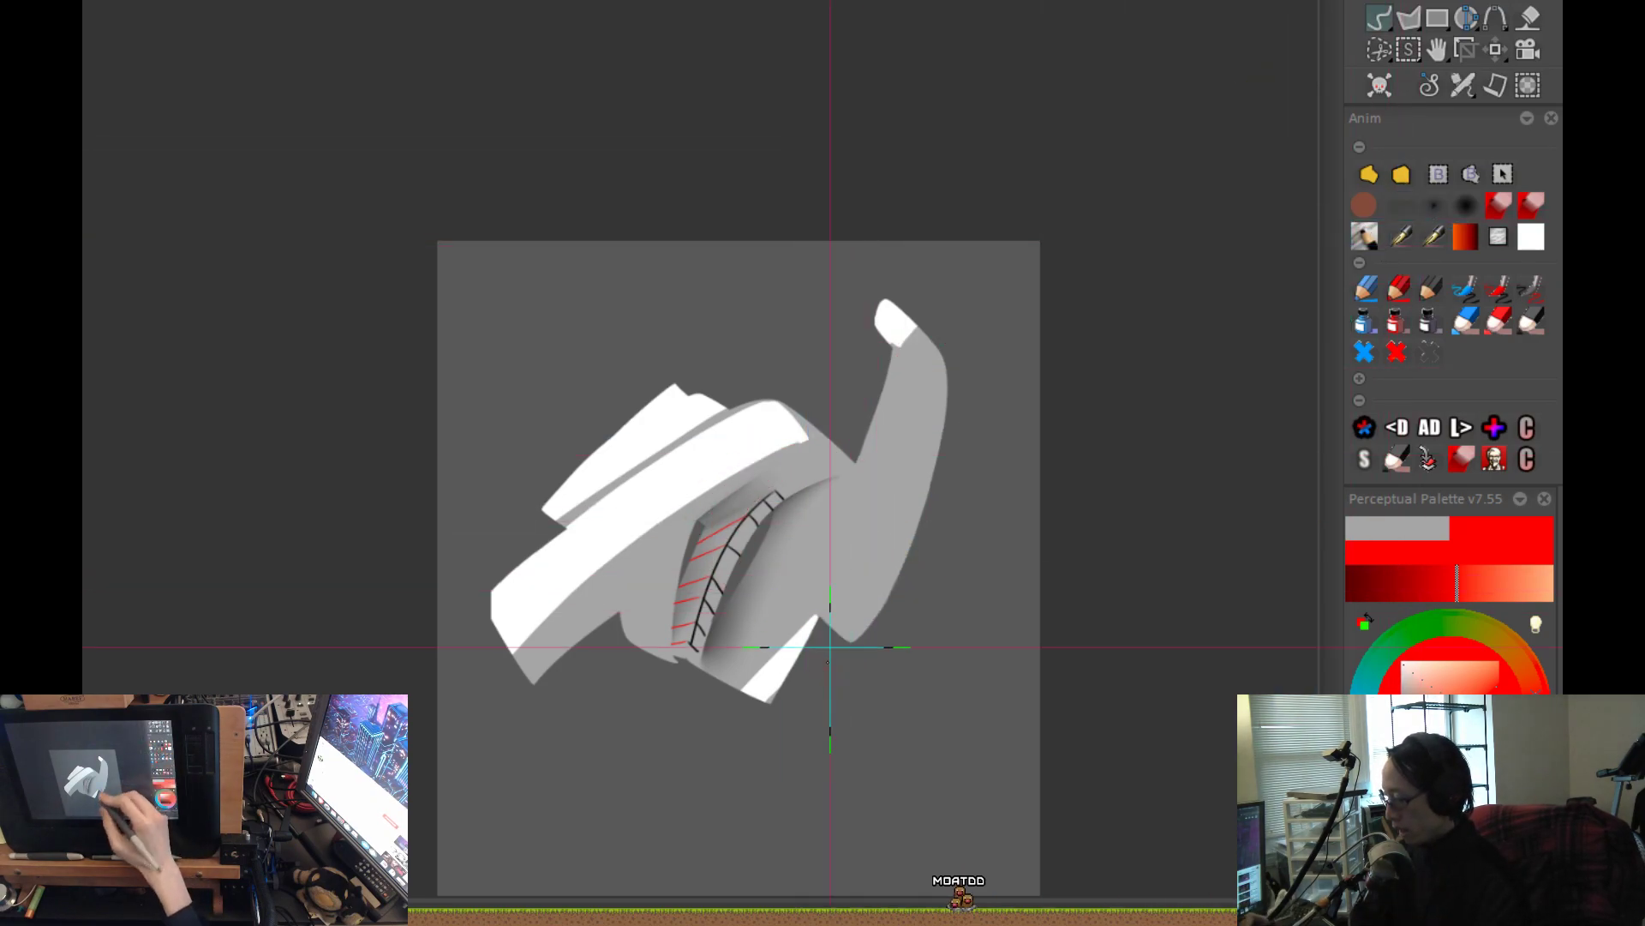
scroll(833, 651, "up", 2)
left_click_drag(969, 610, 832, 606)
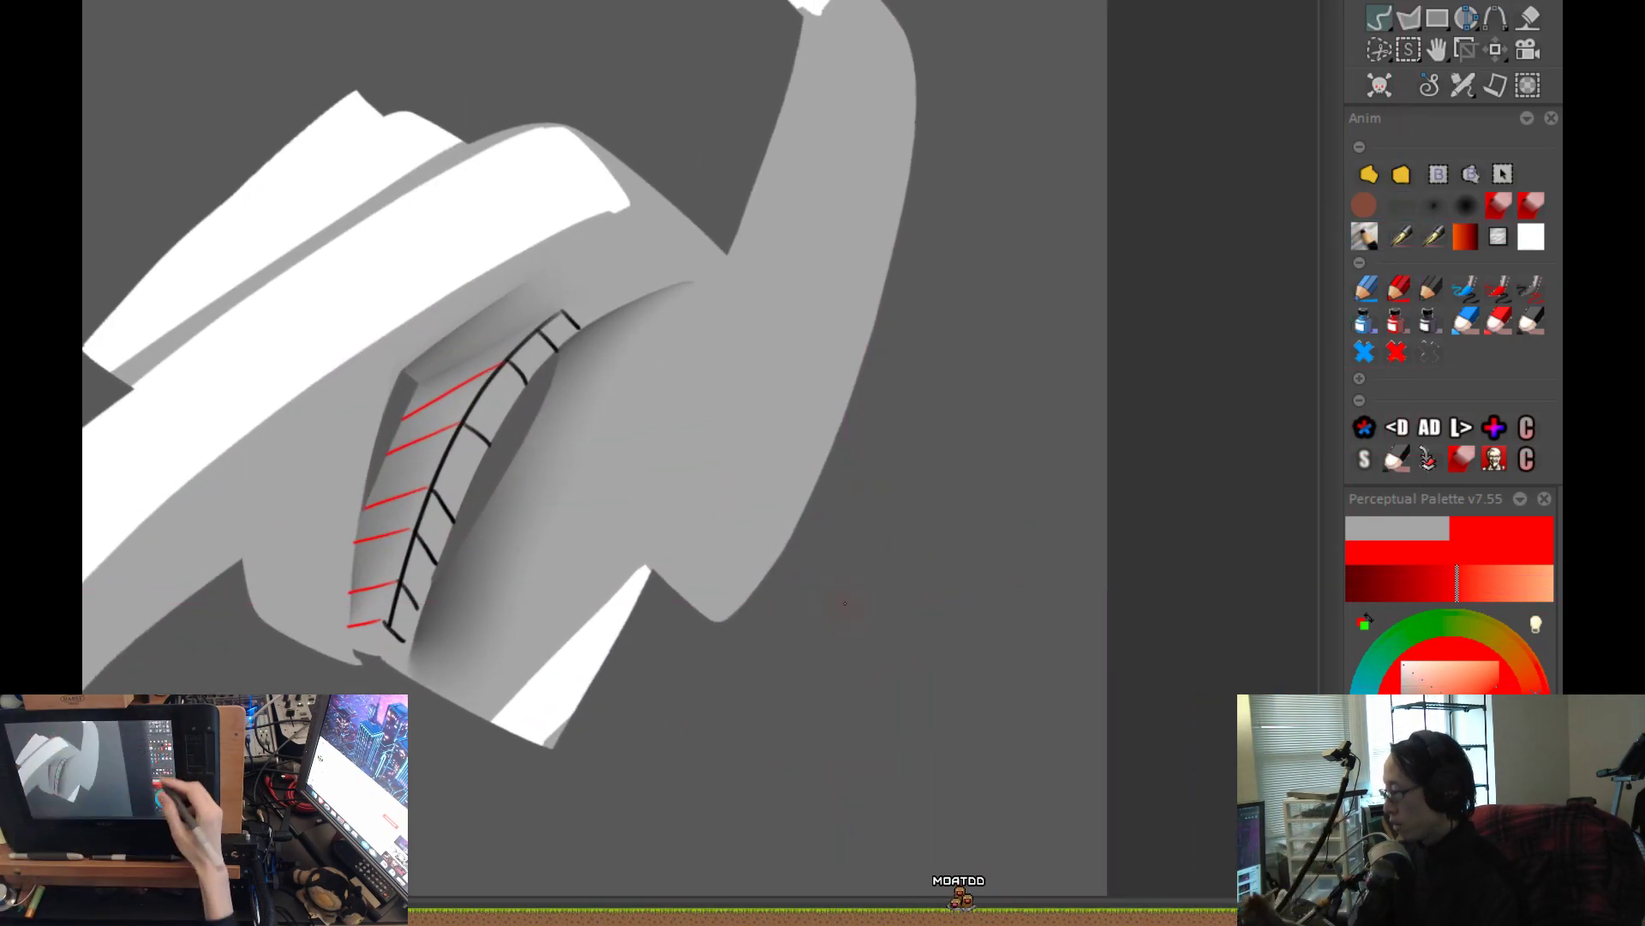
left_click(1407, 734)
left_click_drag(747, 272, 776, 555)
key("ctrl+z")
Airbrush a curved shadow at the horn's base, running from the notch around the rounded body to the lower tip, redoing unsatisfactory strokes.
left_click_drag(747, 284, 750, 291)
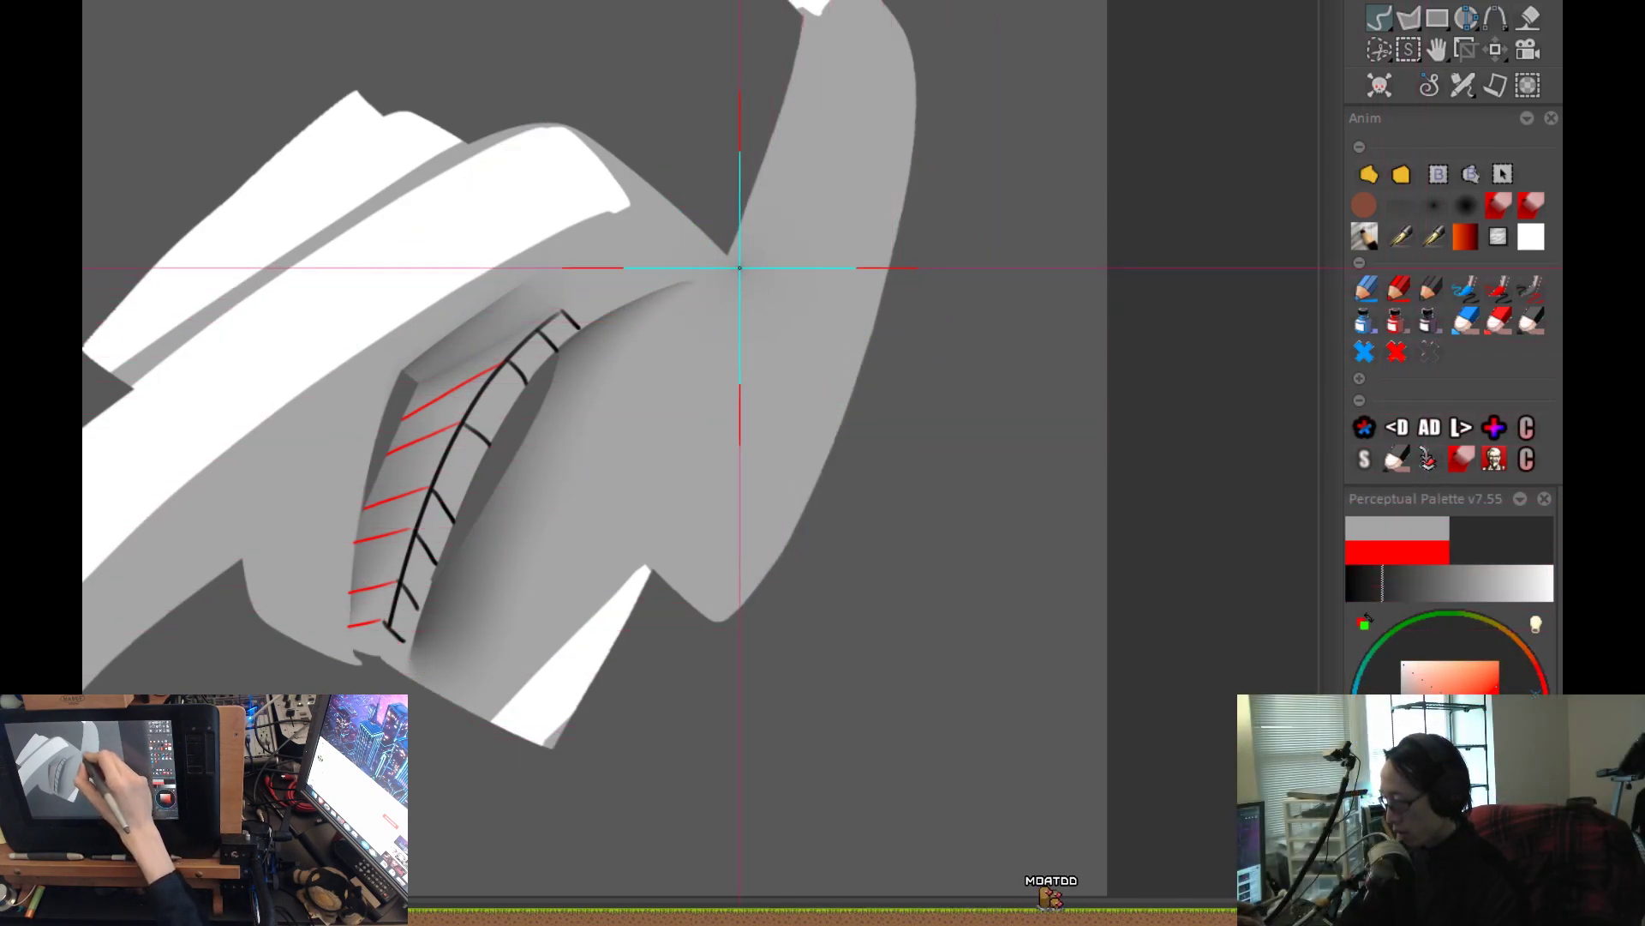
mouse_move(744, 128)
left_mouse_down()
mouse_move(735, 220)
mouse_move(771, 323)
mouse_move(759, 517)
mouse_move(723, 577)
left_mouse_up()
key("ctrl+z")
mouse_move(706, 212)
left_mouse_down()
mouse_move(778, 421)
mouse_move(695, 635)
left_mouse_up()
key("ctrl+z")
mouse_move(676, 257)
left_mouse_down()
mouse_move(723, 305)
mouse_move(681, 271)
mouse_move(732, 326)
mouse_move(758, 397)
mouse_move(758, 469)
mouse_move(708, 614)
left_mouse_up()
scroll(854, 603, "down", 1)
left_click_drag(833, 669, 818, 701)
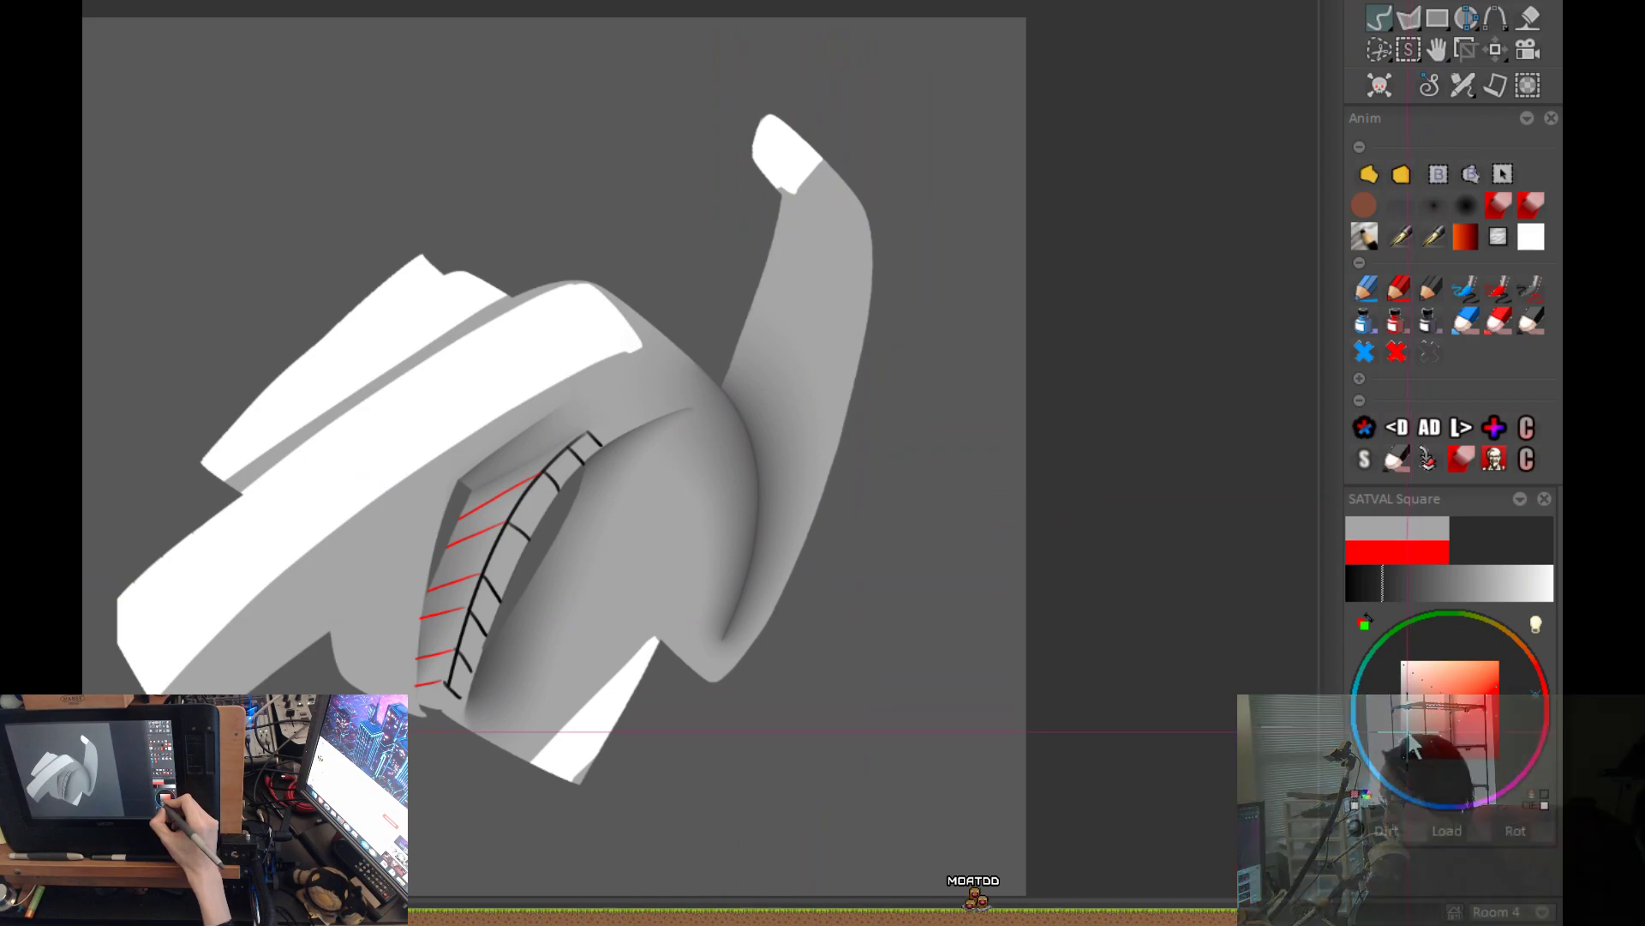
Fine-tune the painting colour to a slightly darker near-black grey.
left_click(1407, 725)
mouse_move(1408, 732)
left_mouse_down()
mouse_move(1404, 762)
mouse_move(1406, 728)
mouse_move(1403, 747)
left_mouse_up()
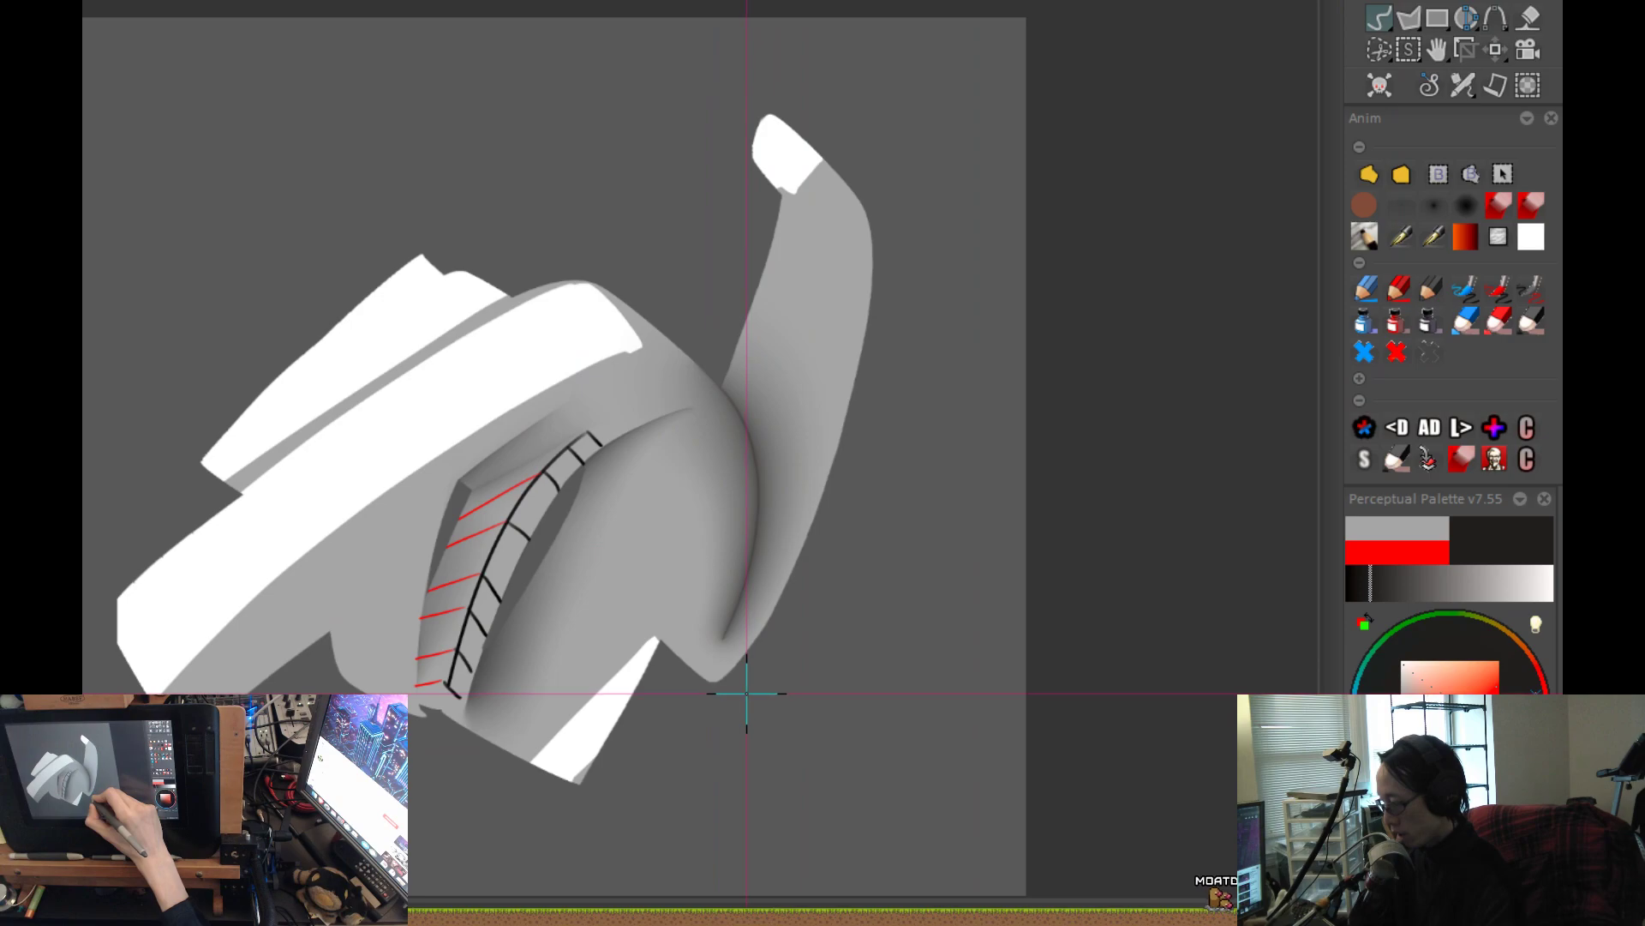
left_click_drag(1404, 742, 1394, 744)
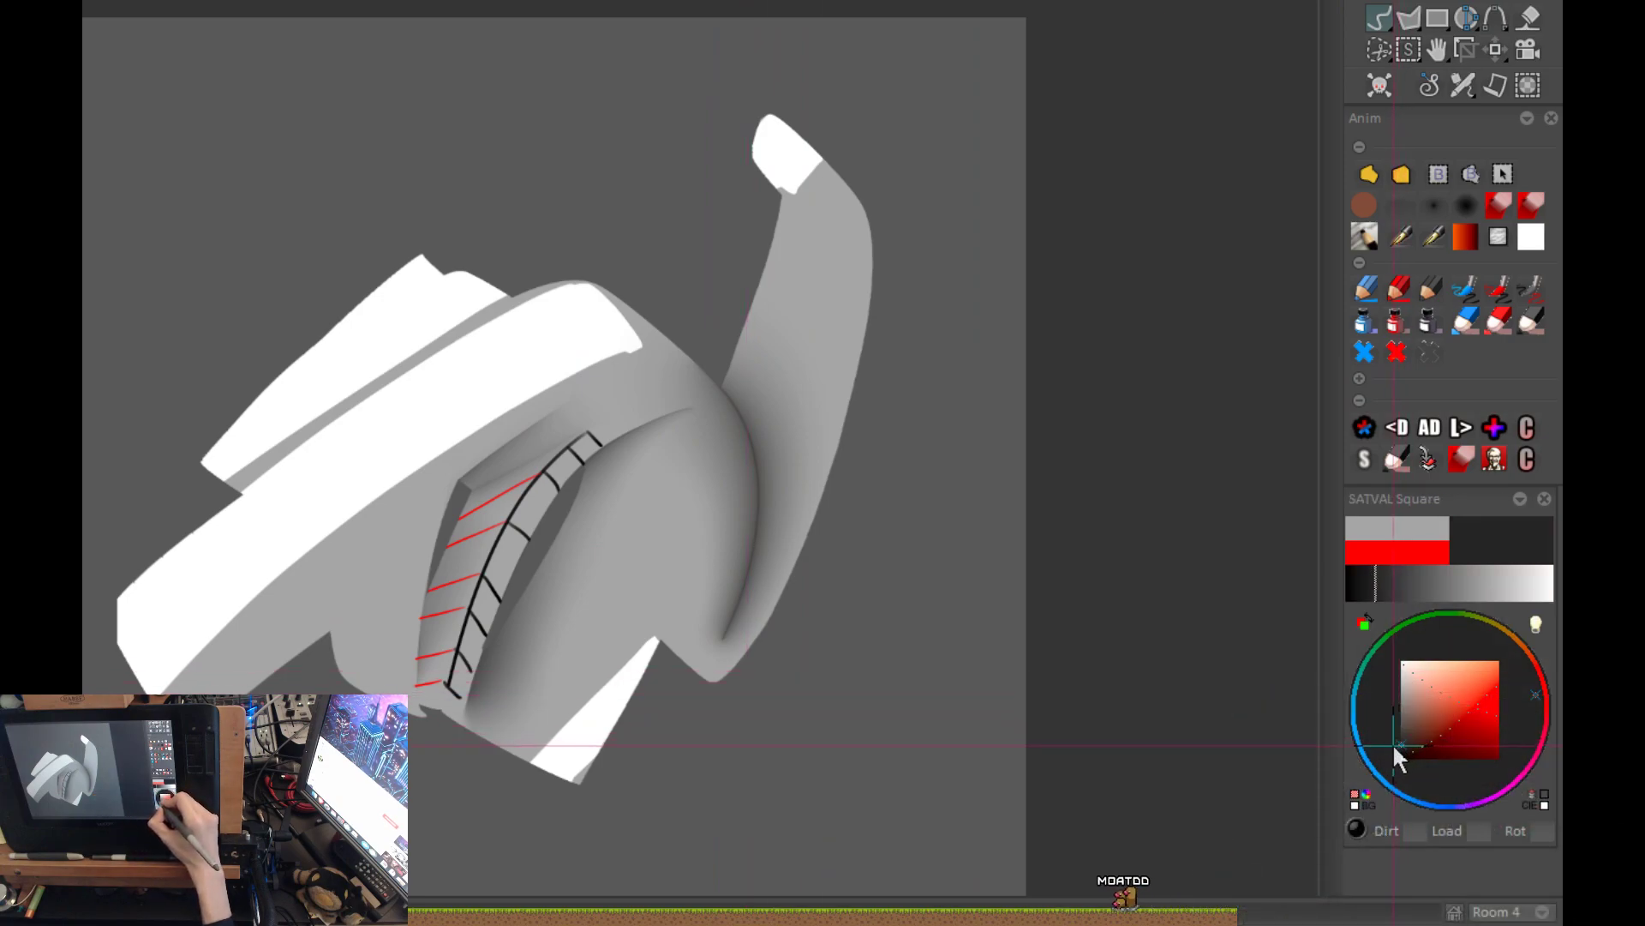
Trim the new shadow off the rounded body with a freehand outline, leaving a crisp curved edge against the horn and a clean lower tip.
left_click(1370, 175)
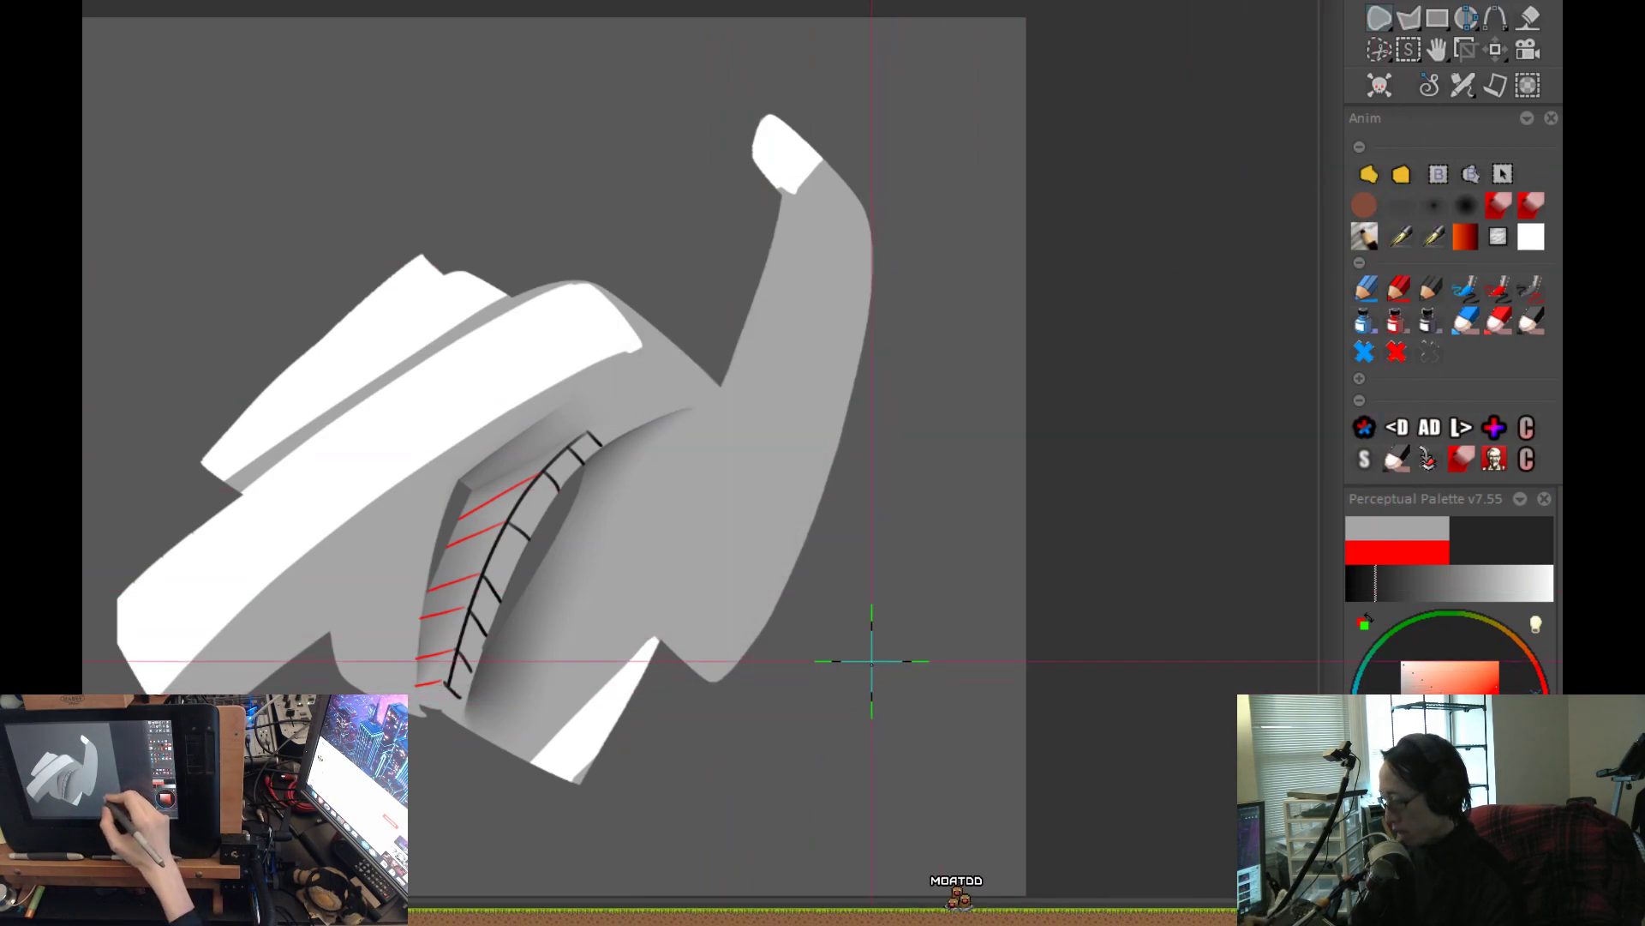
key("ctrl+y")
scroll(896, 665, "up", 3)
mouse_move(1113, 727)
left_mouse_down()
mouse_move(1154, 471)
mouse_move(784, 281)
mouse_move(1151, 314)
mouse_move(900, 332)
mouse_move(1212, 396)
left_mouse_up()
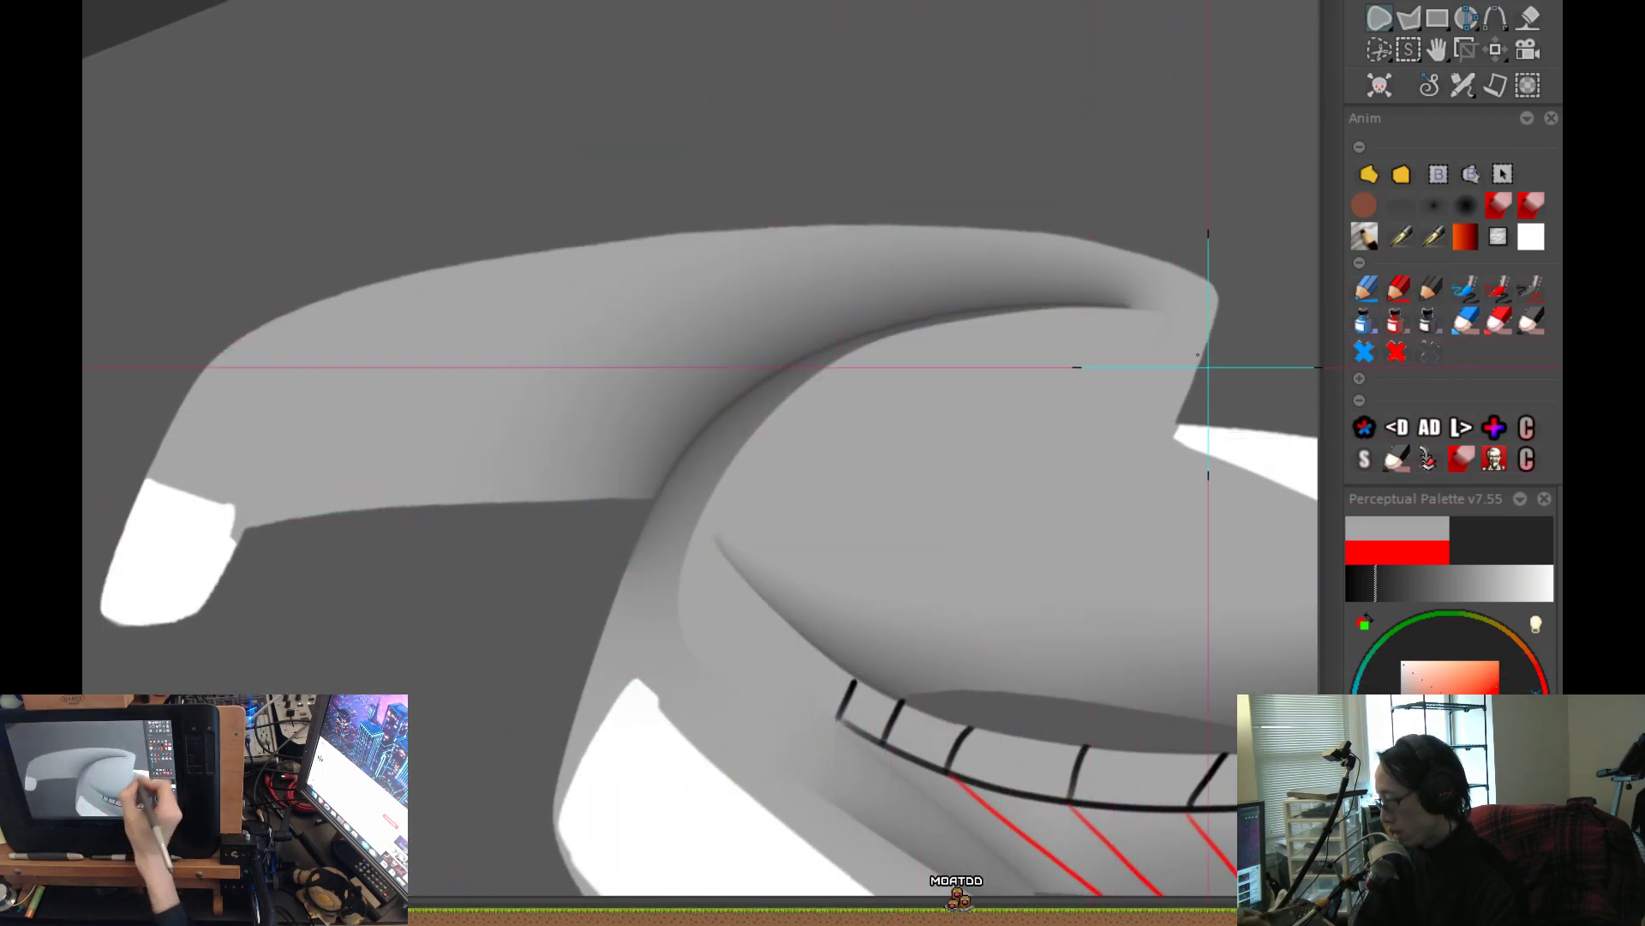
left_click_drag(1146, 306, 1012, 305)
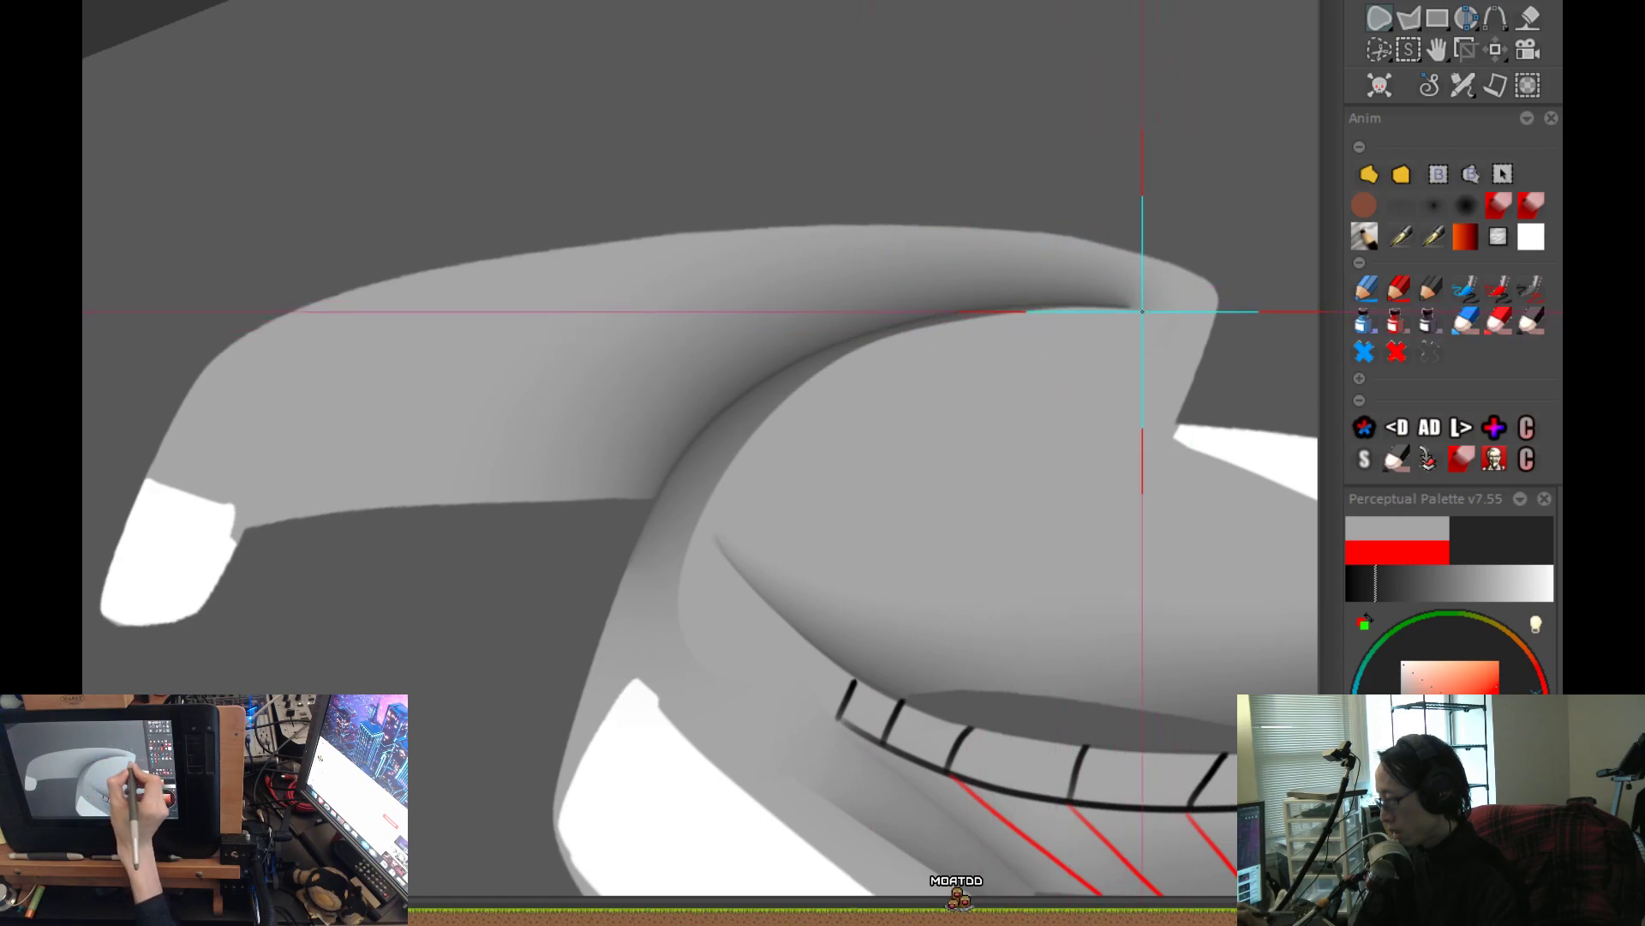
mouse_move(891, 327)
left_mouse_down()
mouse_move(804, 348)
mouse_move(683, 449)
mouse_move(523, 857)
left_mouse_up()
key("shift+f")
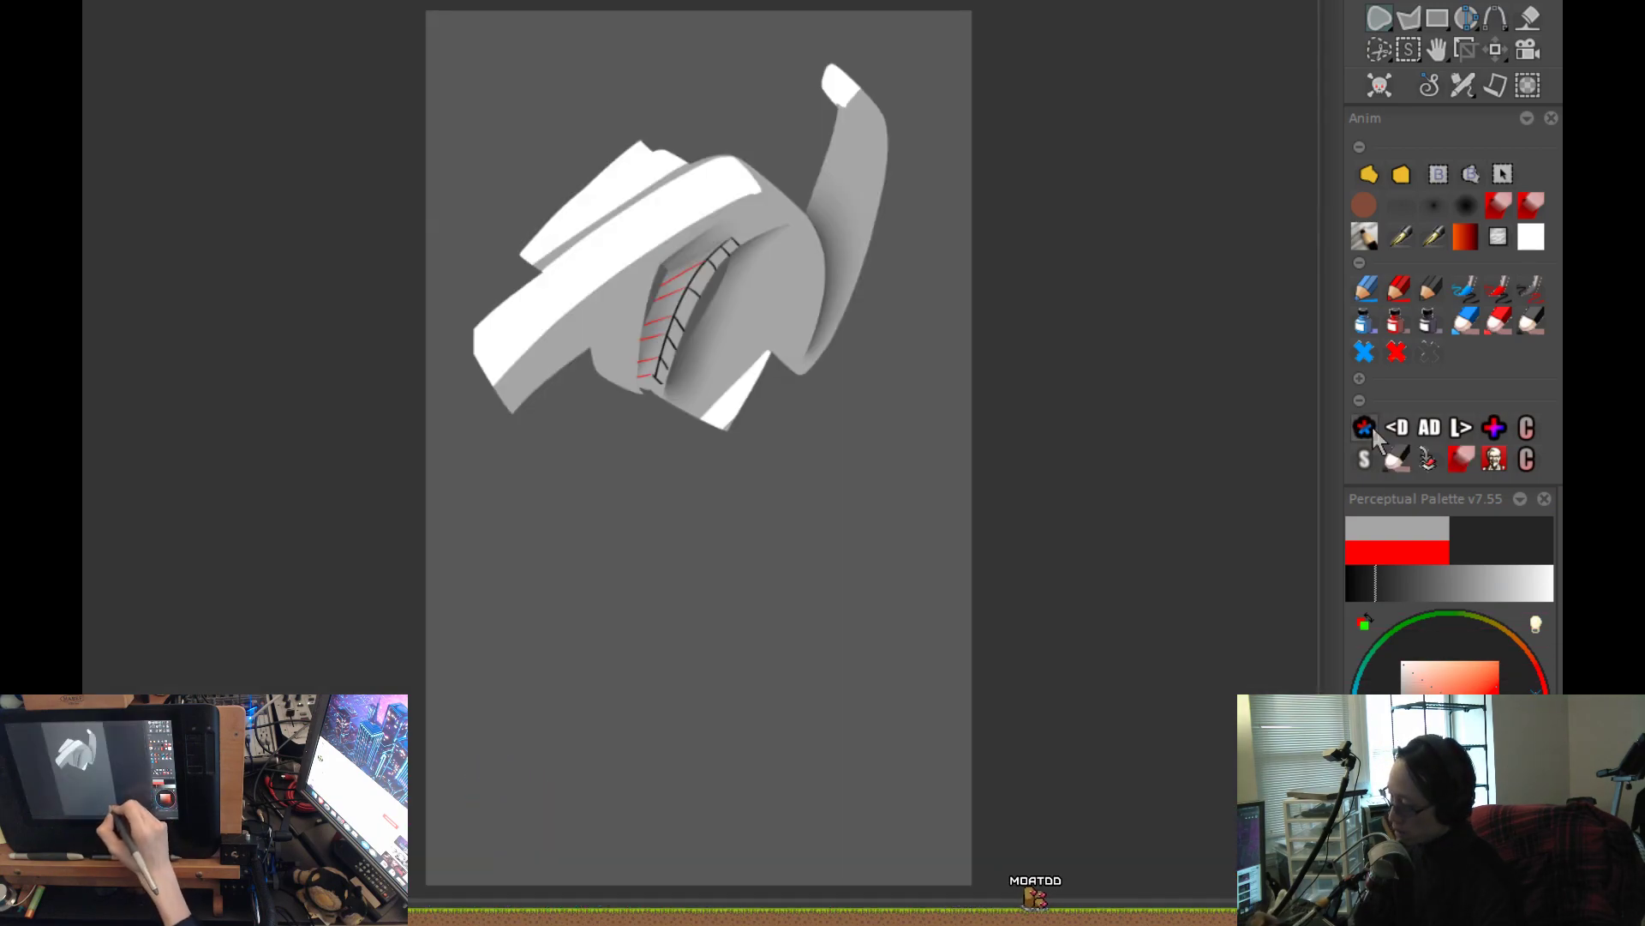
scroll(841, 281, "up", 8)
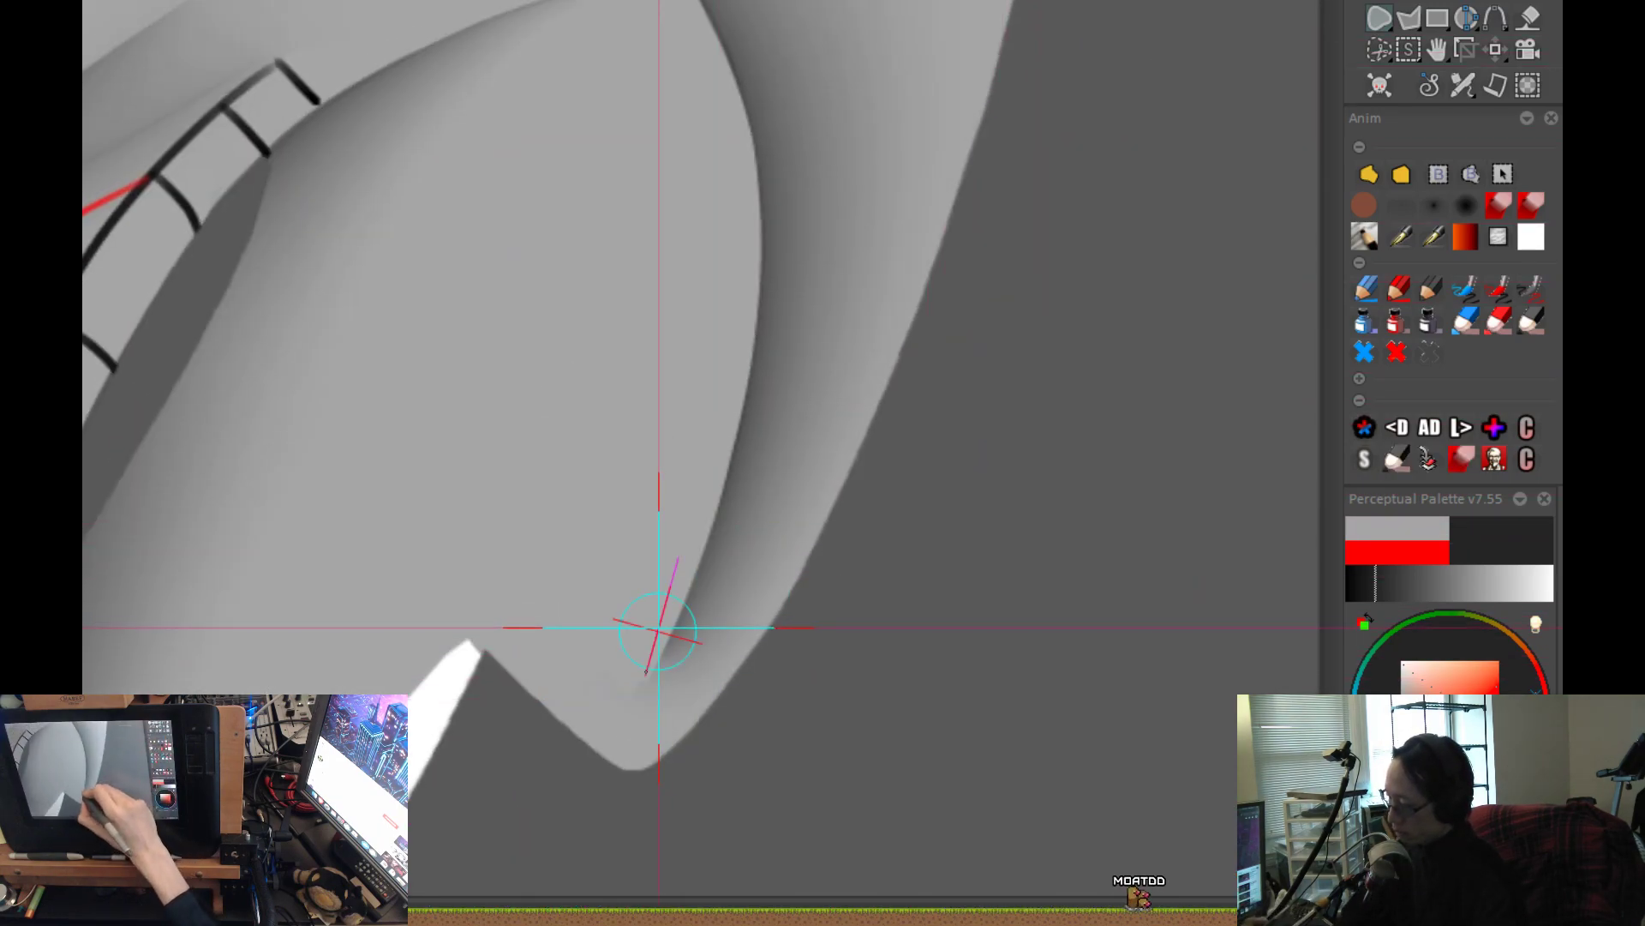
scroll(658, 624, "down", 5)
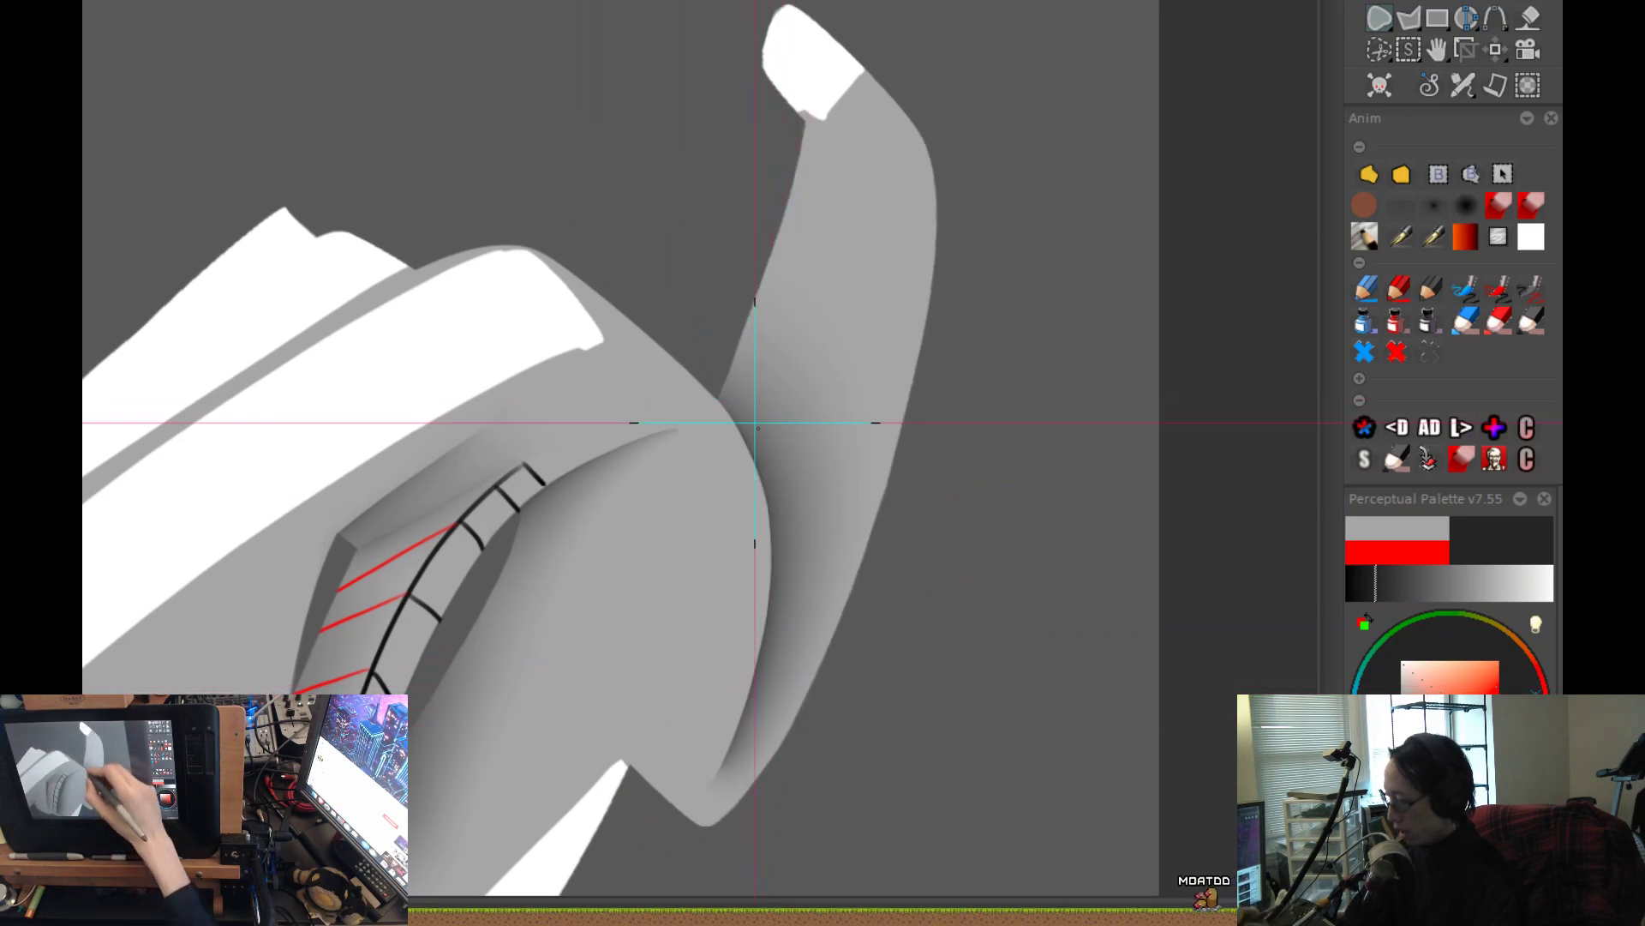
Soften and lighten the shadow at the base of the upright horn with the large soft airbrush.
left_click(1466, 204)
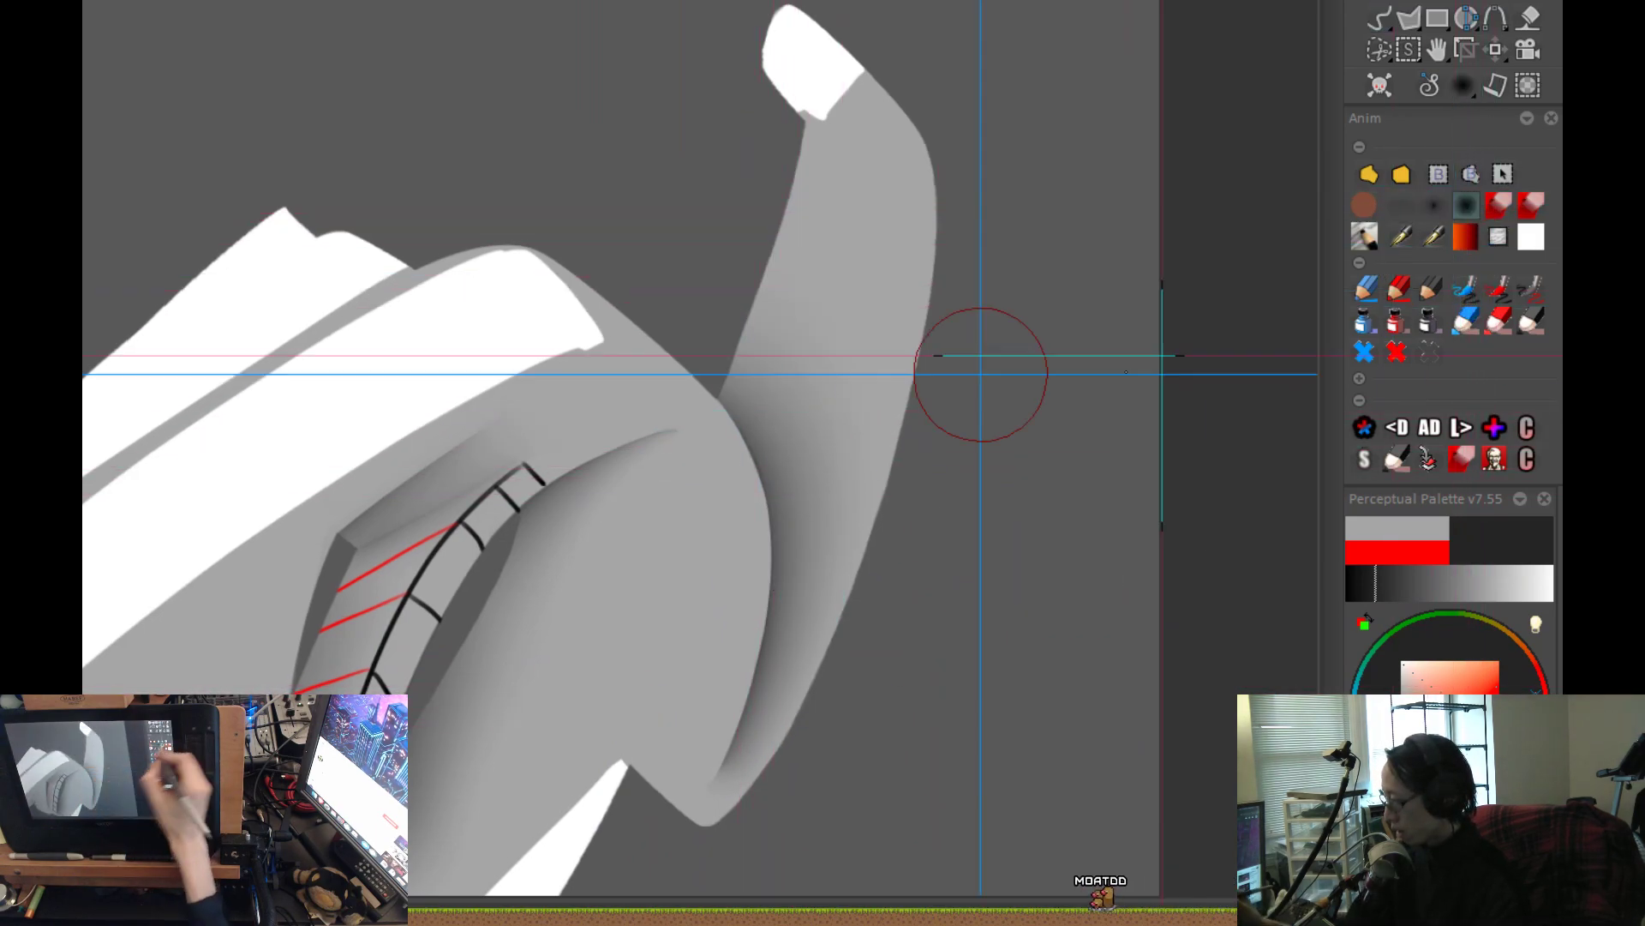
left_click_drag(855, 490, 868, 474)
mouse_move(819, 687)
left_mouse_down()
mouse_move(760, 438)
mouse_move(602, 238)
left_mouse_up()
scroll(1060, 605, "down", 1)
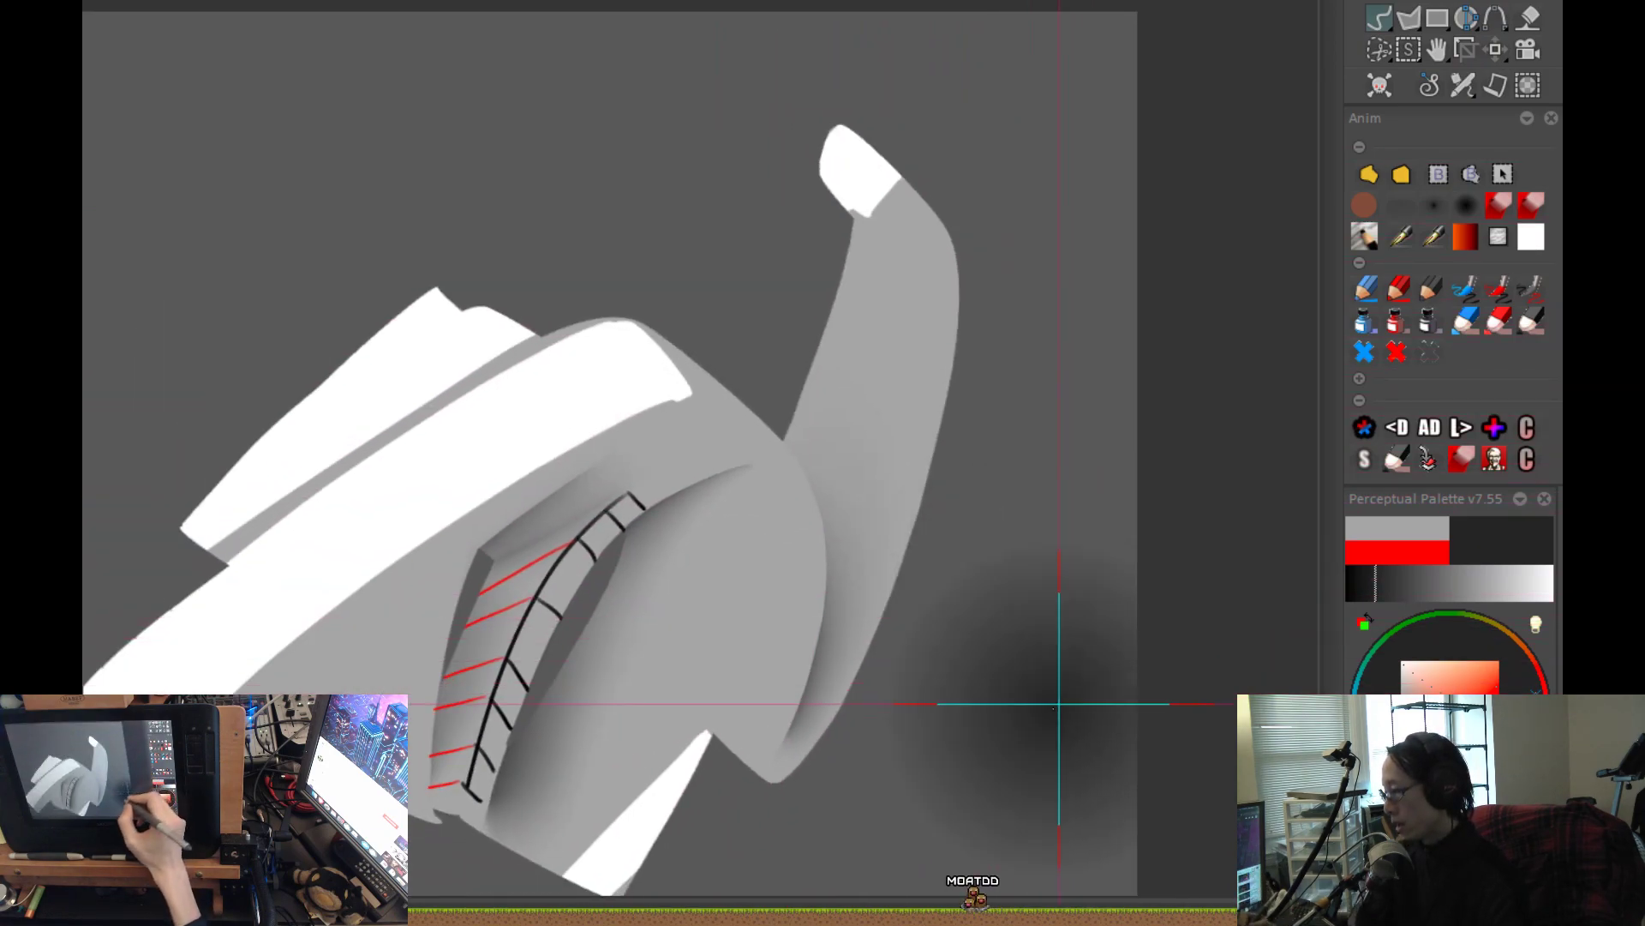
left_click_drag(1065, 698, 1068, 665)
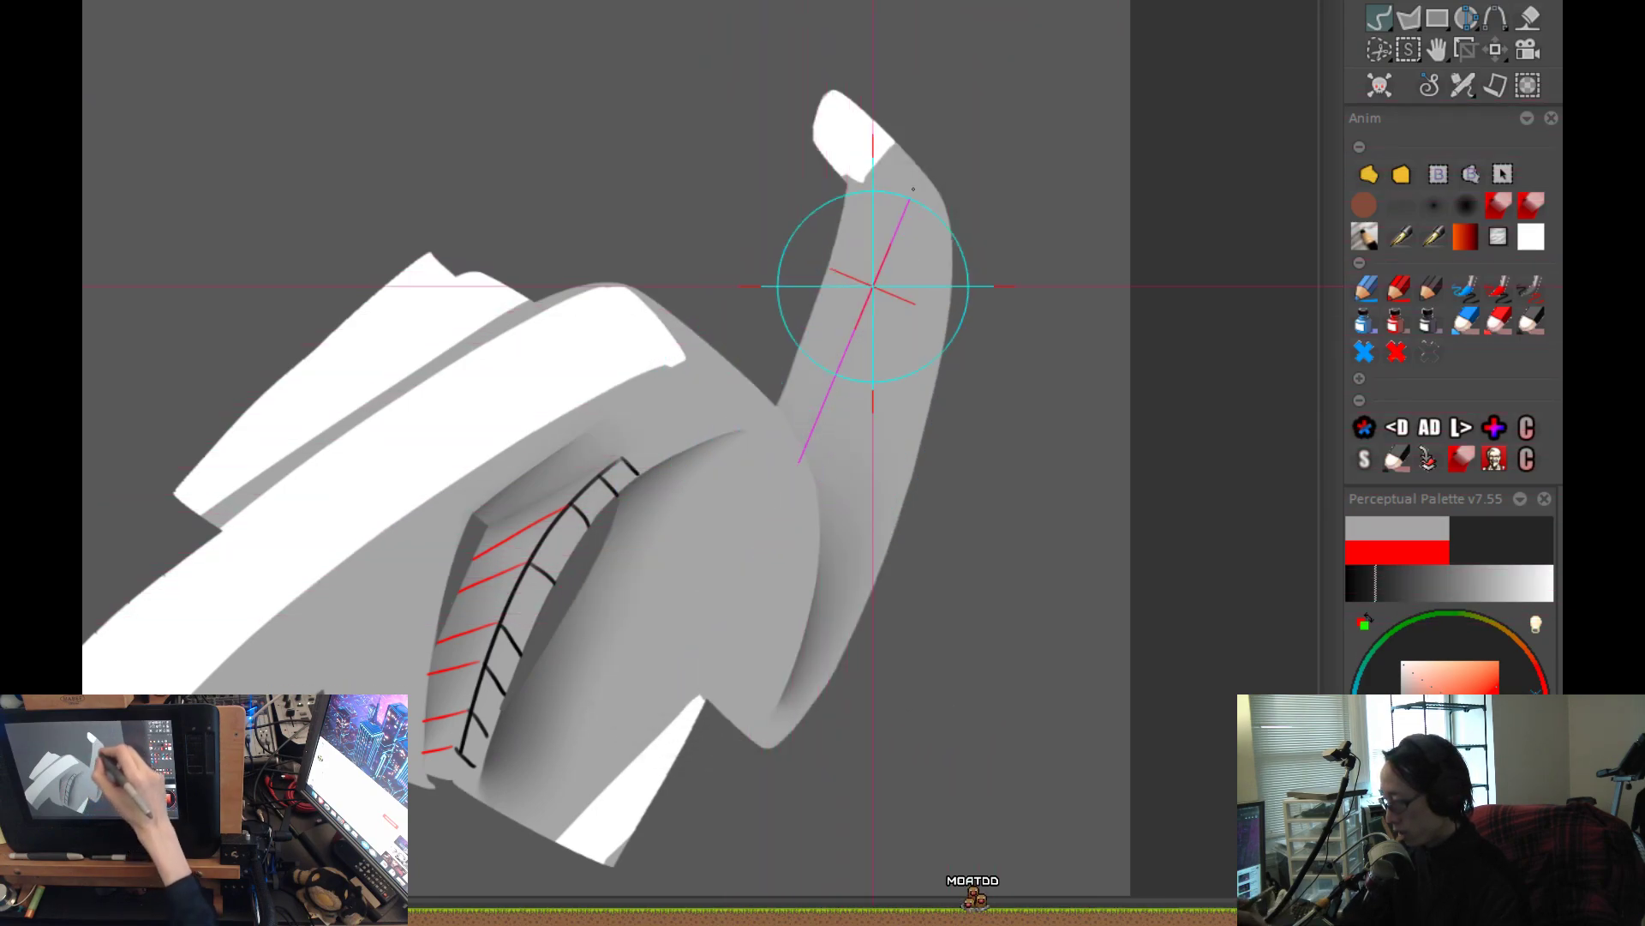
Switch to the smaller airbrush and brush soft shading up the upright horn from its base, replacing an unsatisfactory first stroke.
left_click(1434, 205)
scroll(1090, 660, "down", 2)
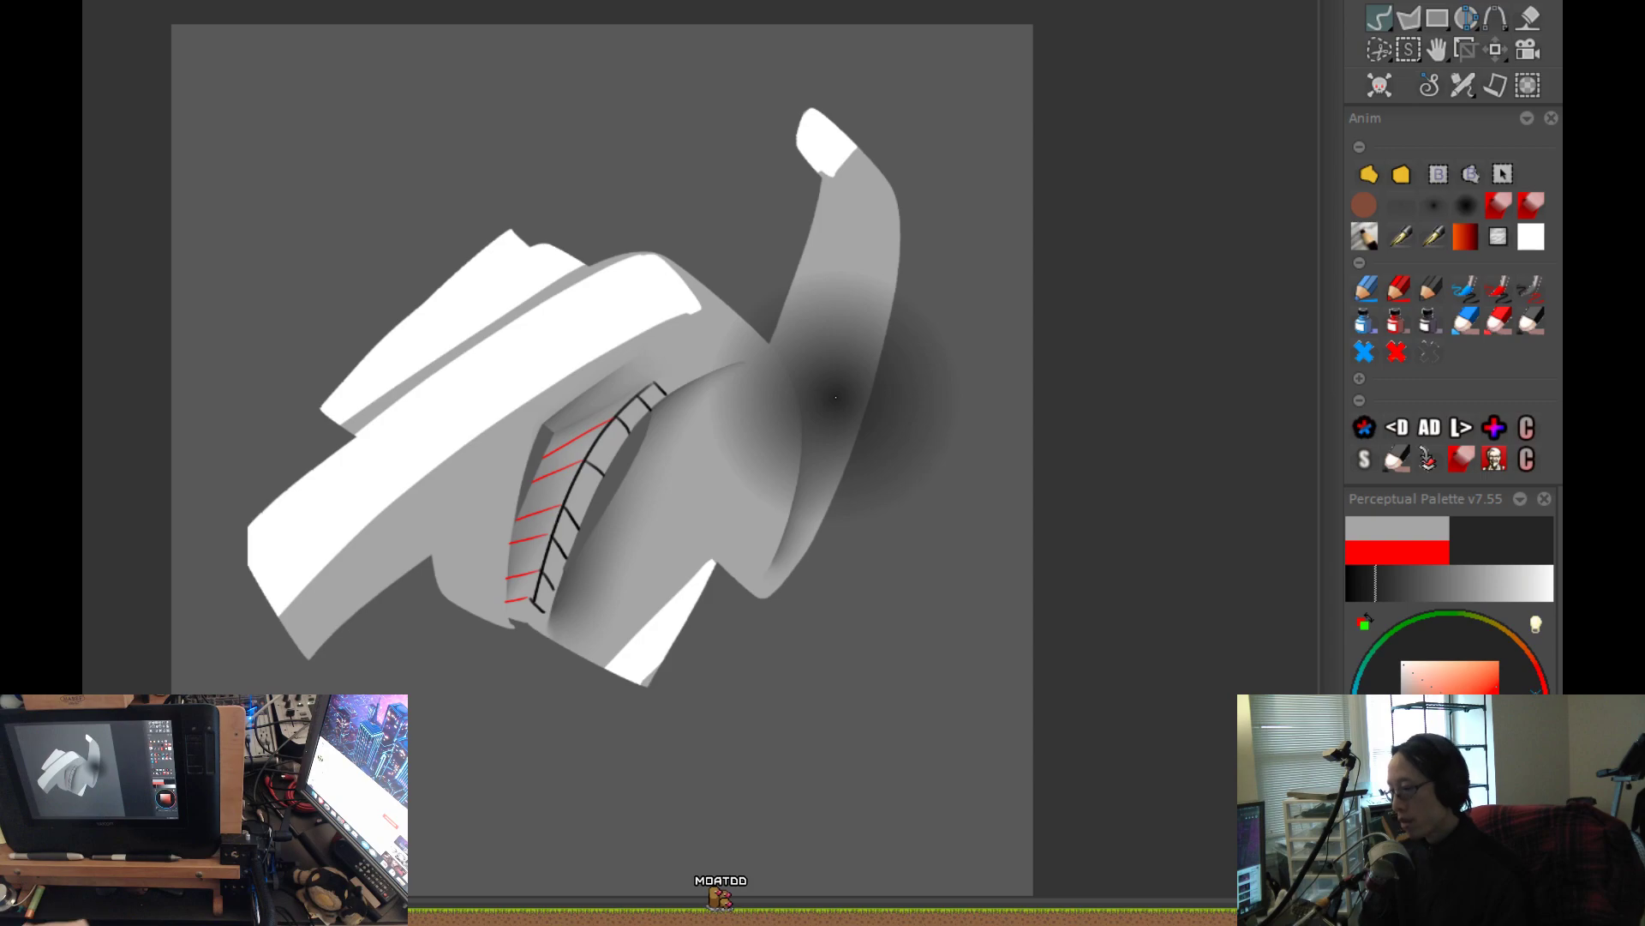
scroll(940, 672, "down", 1)
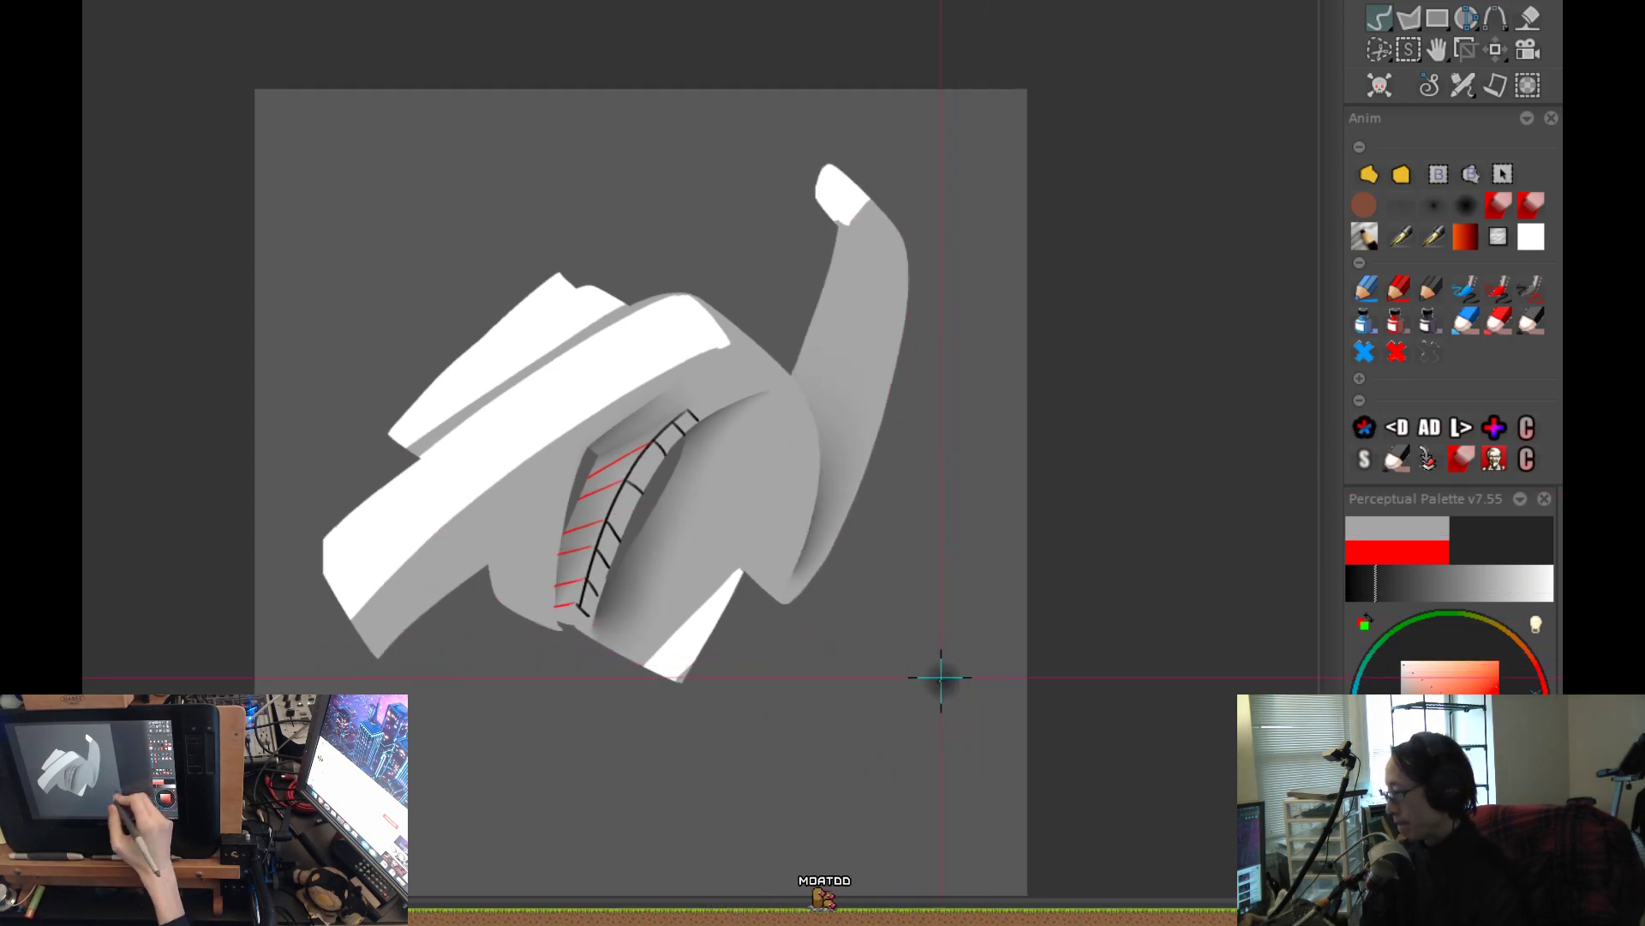
left_click_drag(942, 675, 898, 646)
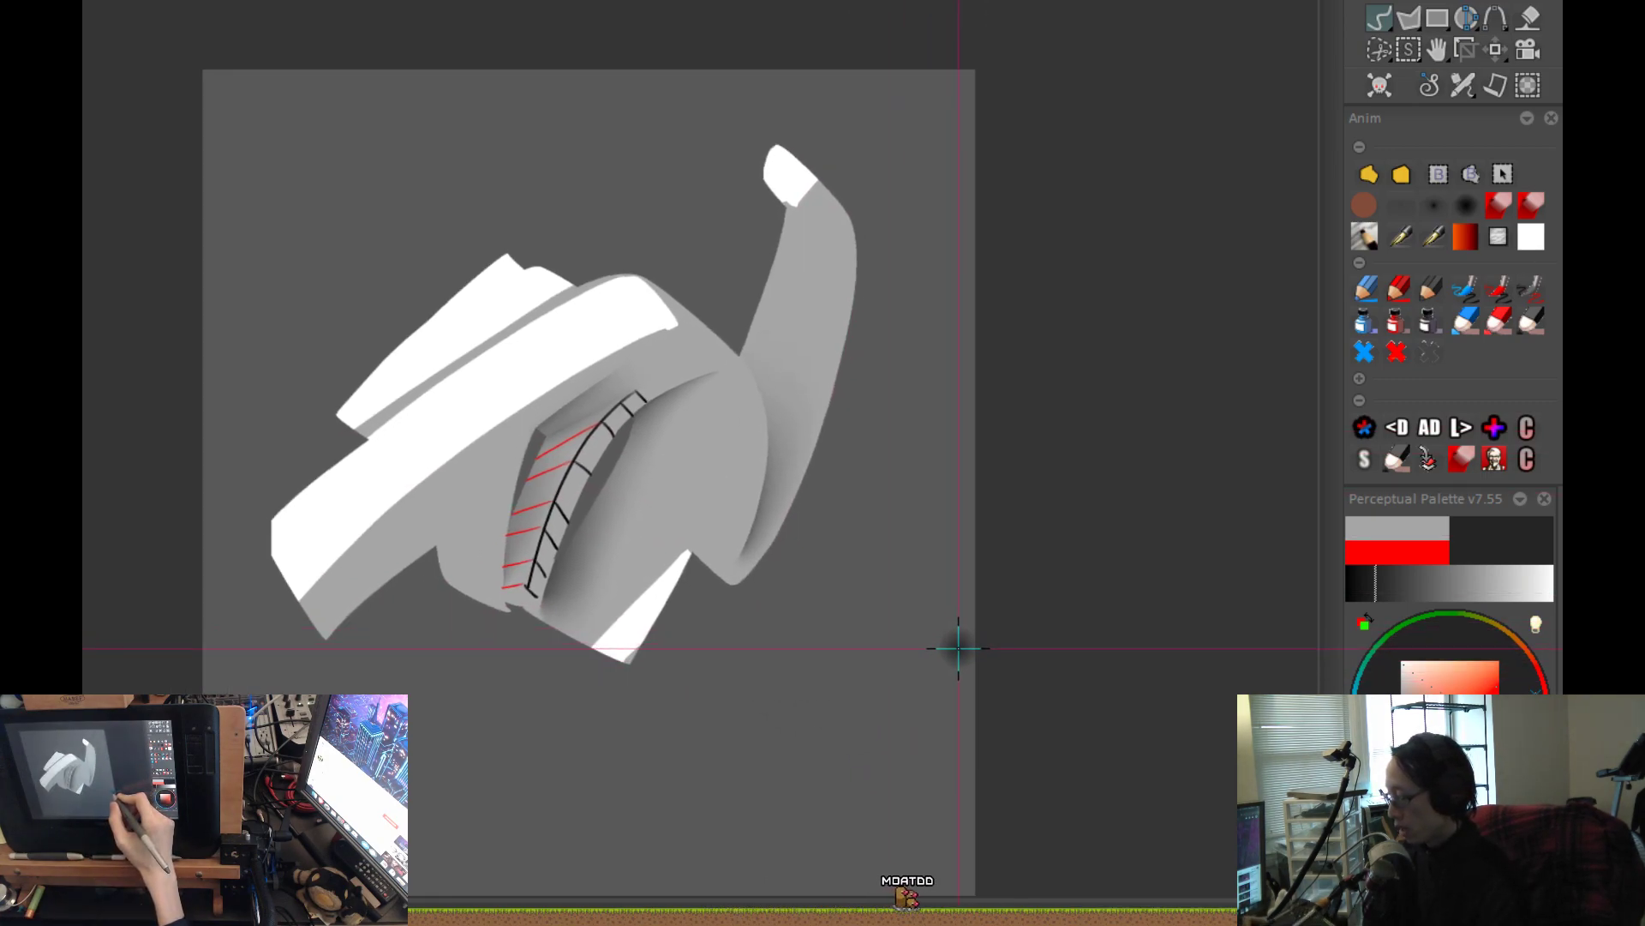
scroll(786, 388, "up", 5)
left_click_drag(989, 183, 944, 372)
left_click_drag(970, 530, 735, 650)
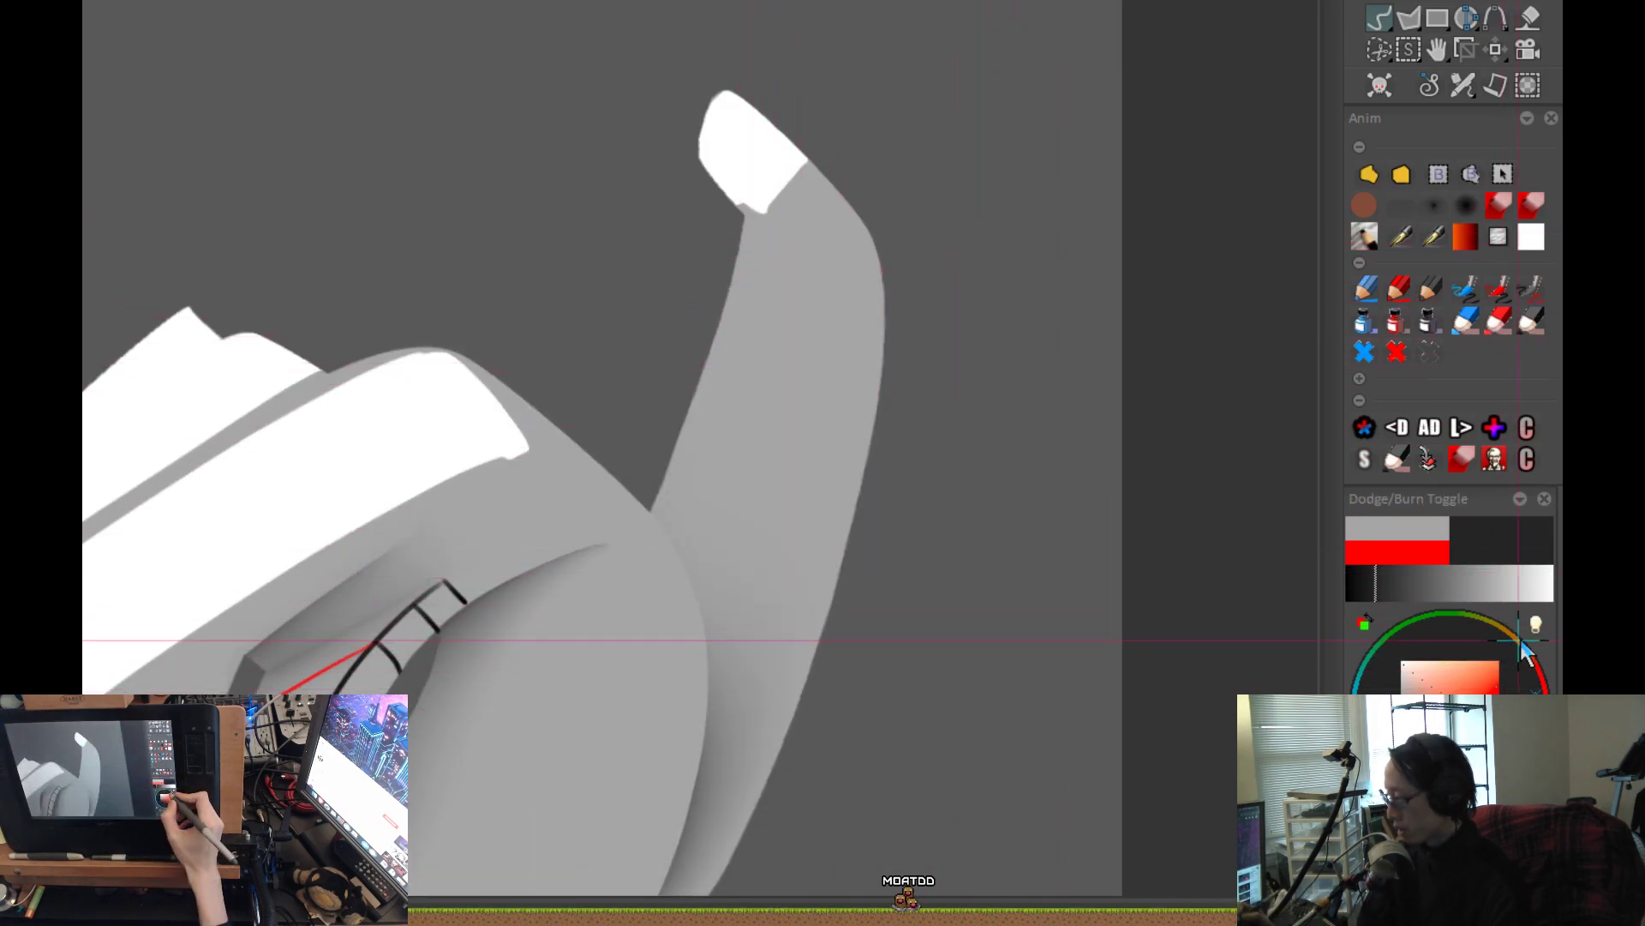
mouse_move(753, 569)
left_mouse_down()
mouse_move(787, 288)
mouse_move(778, 227)
left_mouse_up()
key("ctrl+z")
mouse_move(730, 622)
left_mouse_down()
mouse_move(793, 385)
mouse_move(797, 218)
left_mouse_up()
scroll(937, 388, "down", 1)
Try dark airbrush strokes on the horn and the middle of the rounded body, and undo them.
left_click_drag(873, 600, 922, 346)
key("ctrl+z")
left_click_drag(756, 307, 674, 463)
key("ctrl+z")
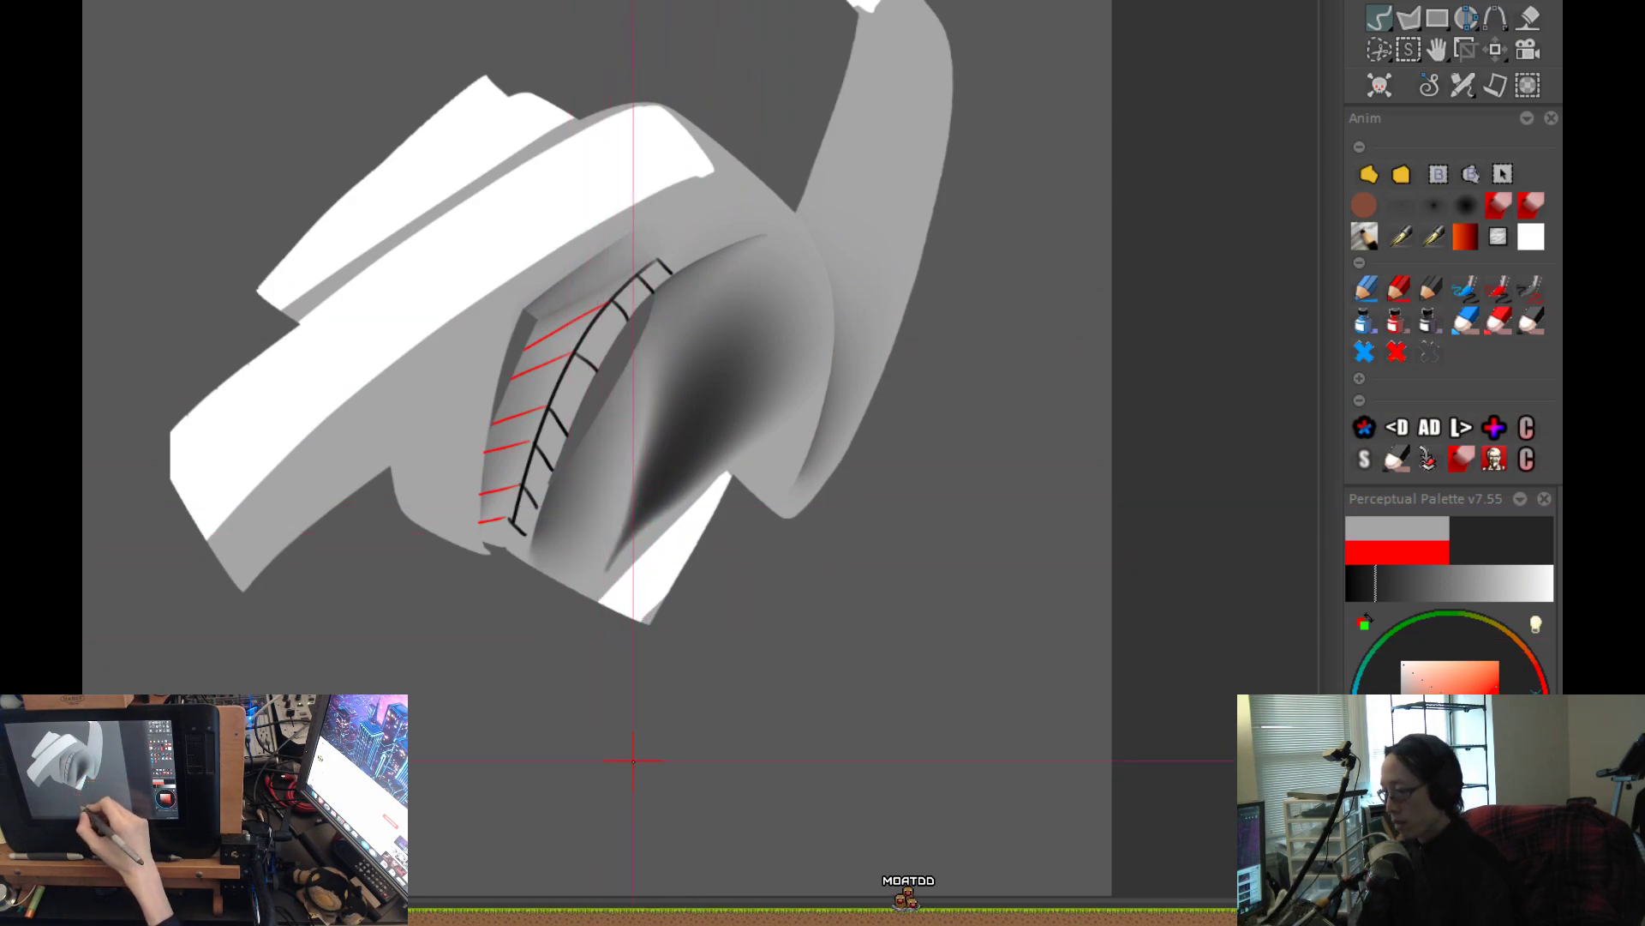
key("ctrl+z")
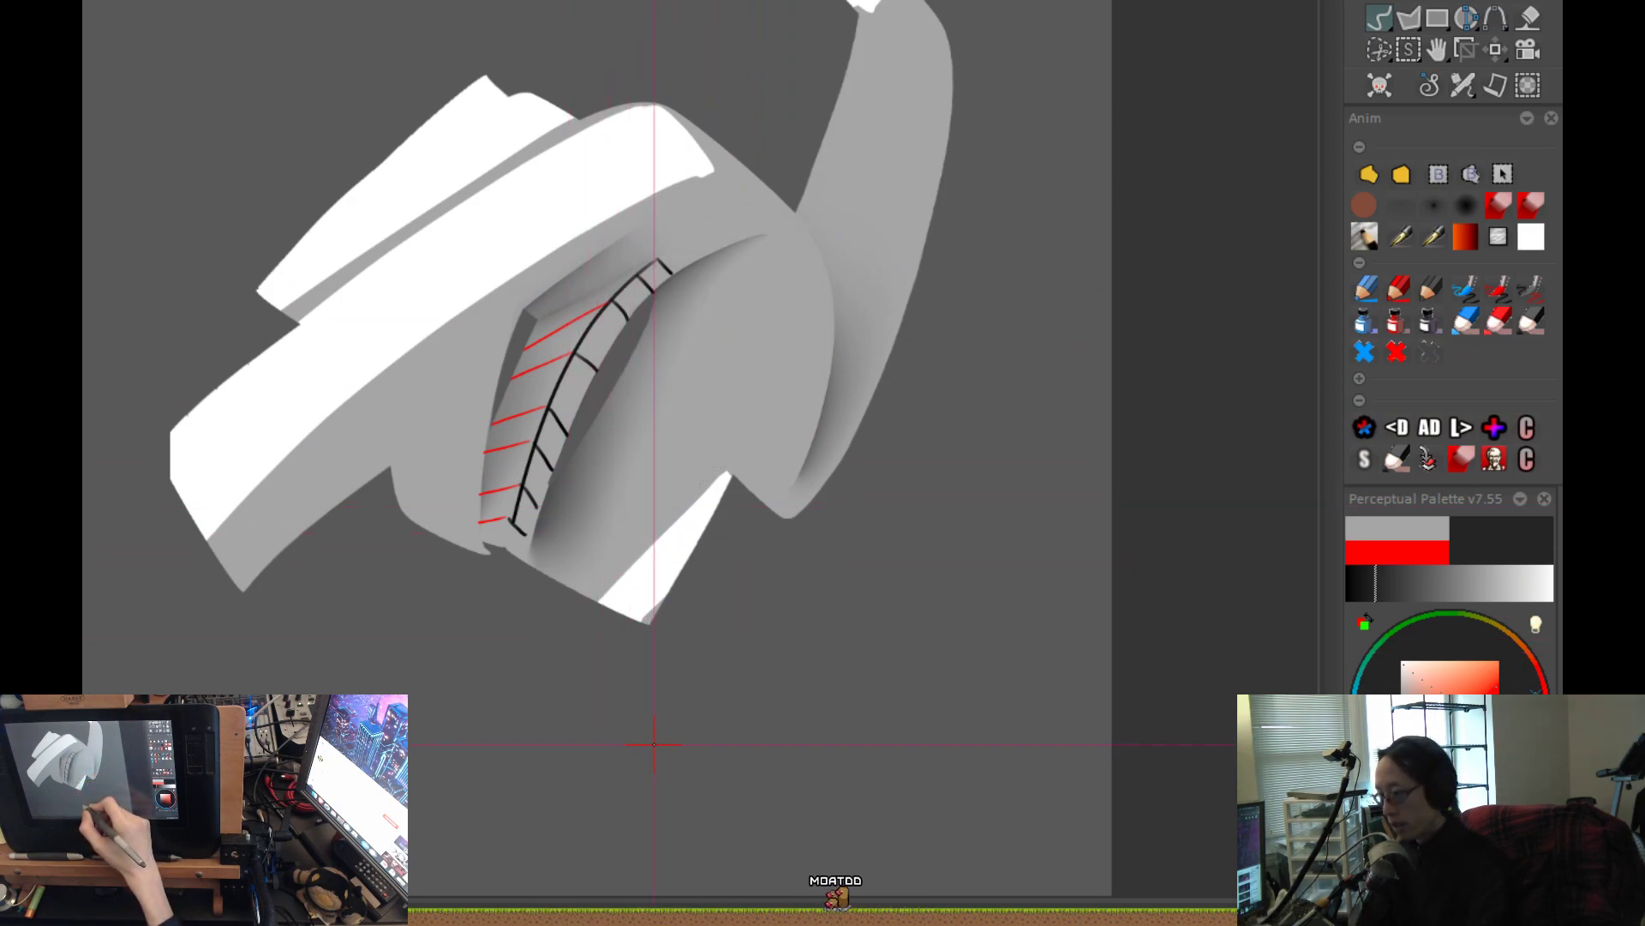
Switch to the smaller airbrush for shading the fold where the long white-topped band meets the lower body.
left_click_drag(514, 583, 475, 545)
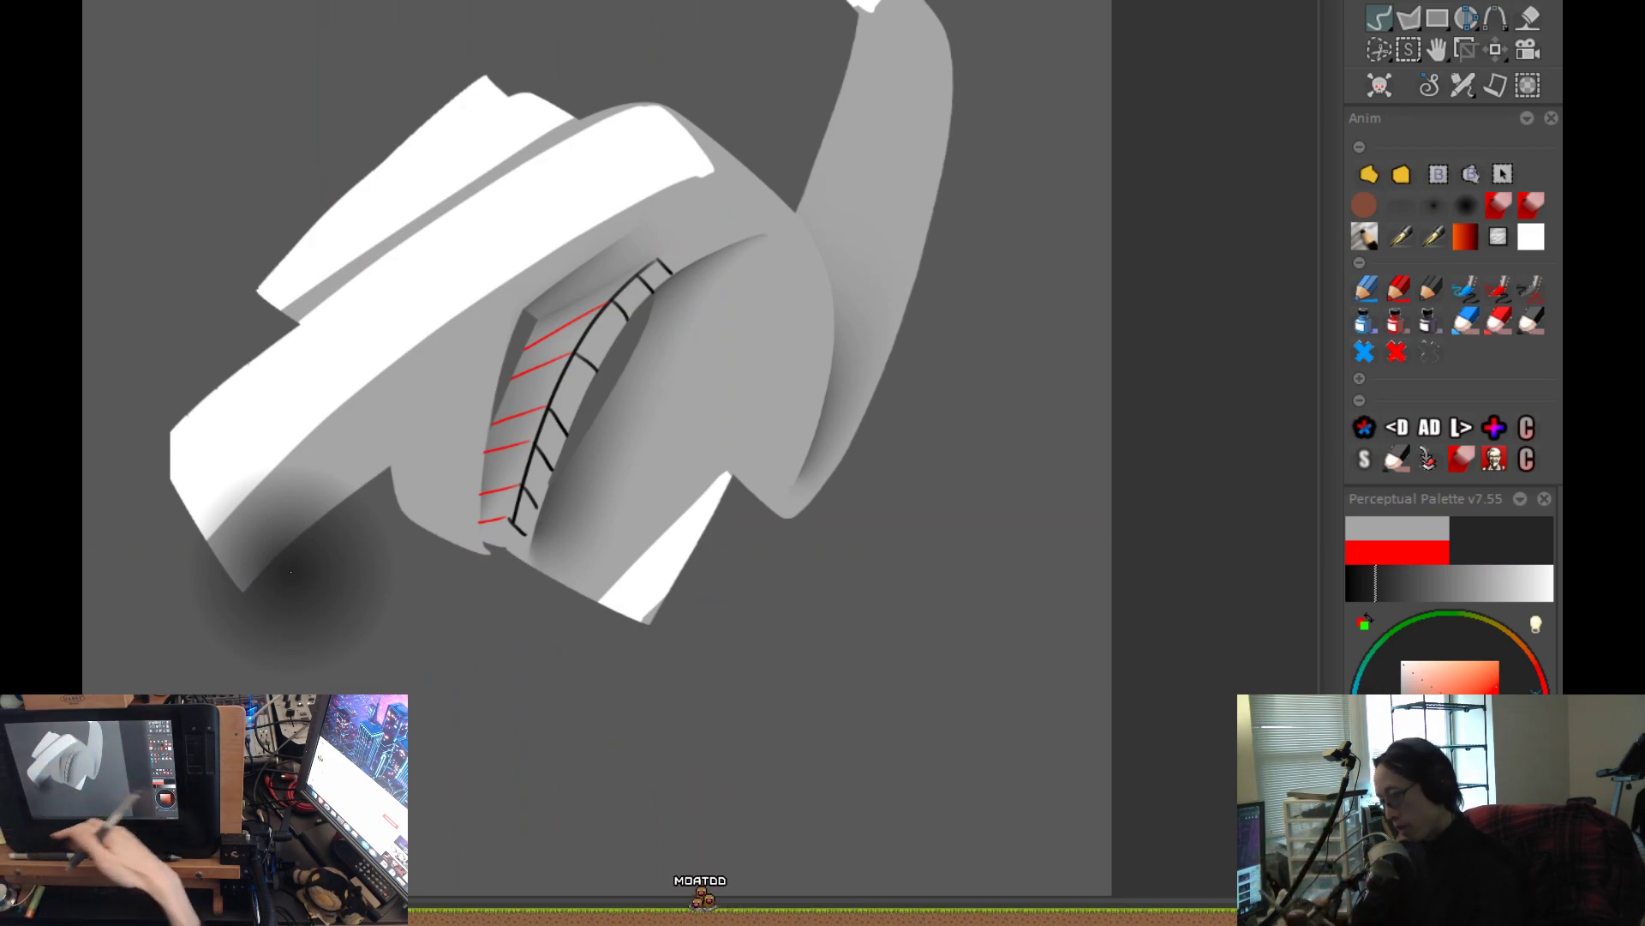
left_click(1406, 207)
left_click_drag(677, 534, 629, 481, "ctrl")
scroll(567, 386, "up", 1)
left_click_drag(567, 386, 621, 489)
mouse_move(412, 580)
left_mouse_down()
mouse_move(499, 505)
mouse_move(578, 386)
left_mouse_up()
left_click_drag(572, 562, 657, 507, "ctrl")
Try several dark airbrush strokes along the underside of the long band and undo each of them.
mouse_move(346, 552)
left_mouse_down()
mouse_move(532, 386)
mouse_move(613, 212)
left_mouse_up()
key("ctrl+z")
left_click_drag(349, 569, 657, 186)
key("ctrl+z")
left_click_drag(338, 624, 656, 148)
scroll(568, 383, "up", 2)
key("ctrl+z")
left_click_drag(349, 613, 707, 91)
scroll(635, 624, "down", 2)
key("ctrl+z")
left_click_drag(259, 641, 622, 253)
key("ctrl+z")
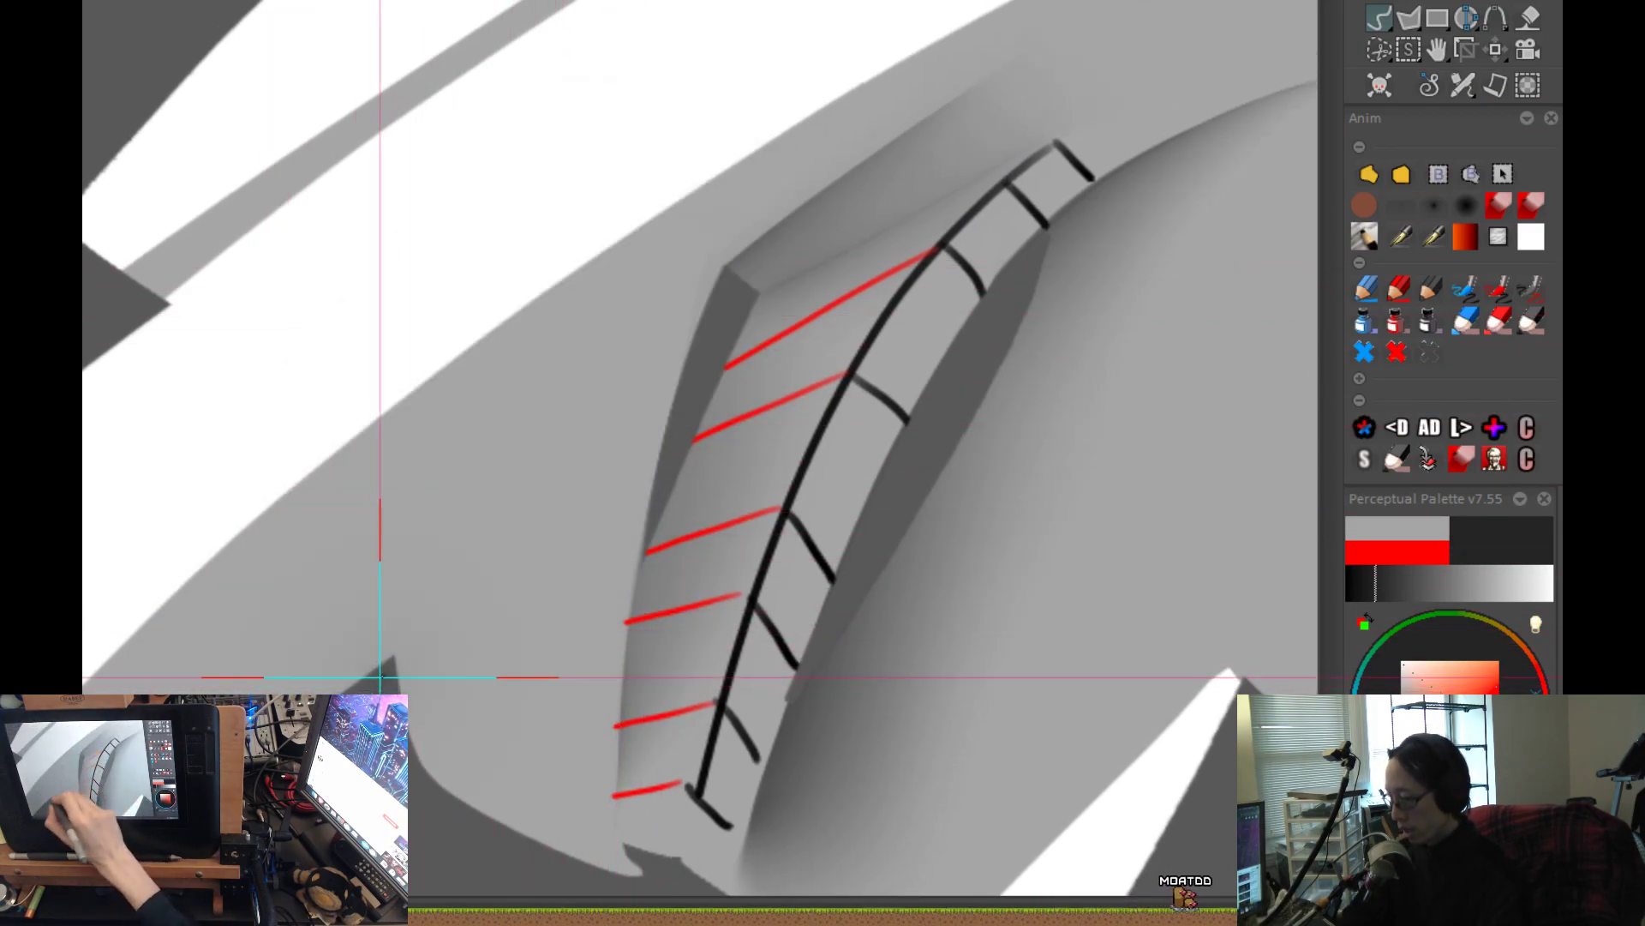
Brush a soft dark shadow along the fold between the long band and the lower body, up to the dark notch.
mouse_move(411, 673)
left_mouse_down()
mouse_move(558, 505)
mouse_move(698, 268)
left_mouse_up()
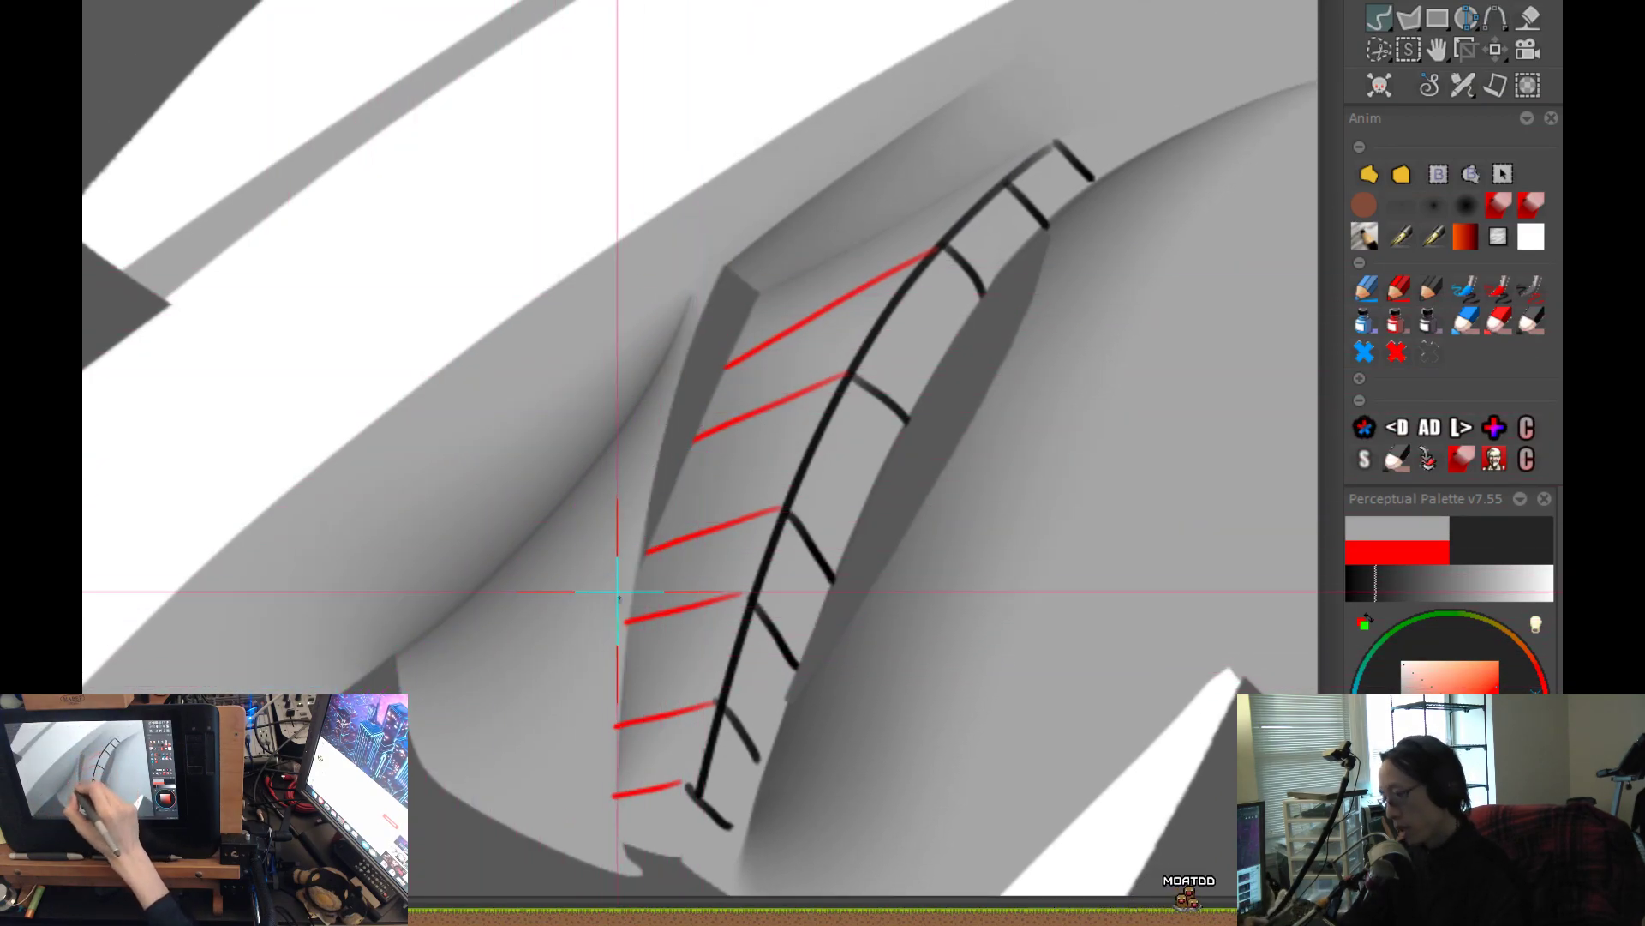
left_click_drag(749, 668, 826, 547)
scroll(738, 657, "down", 1)
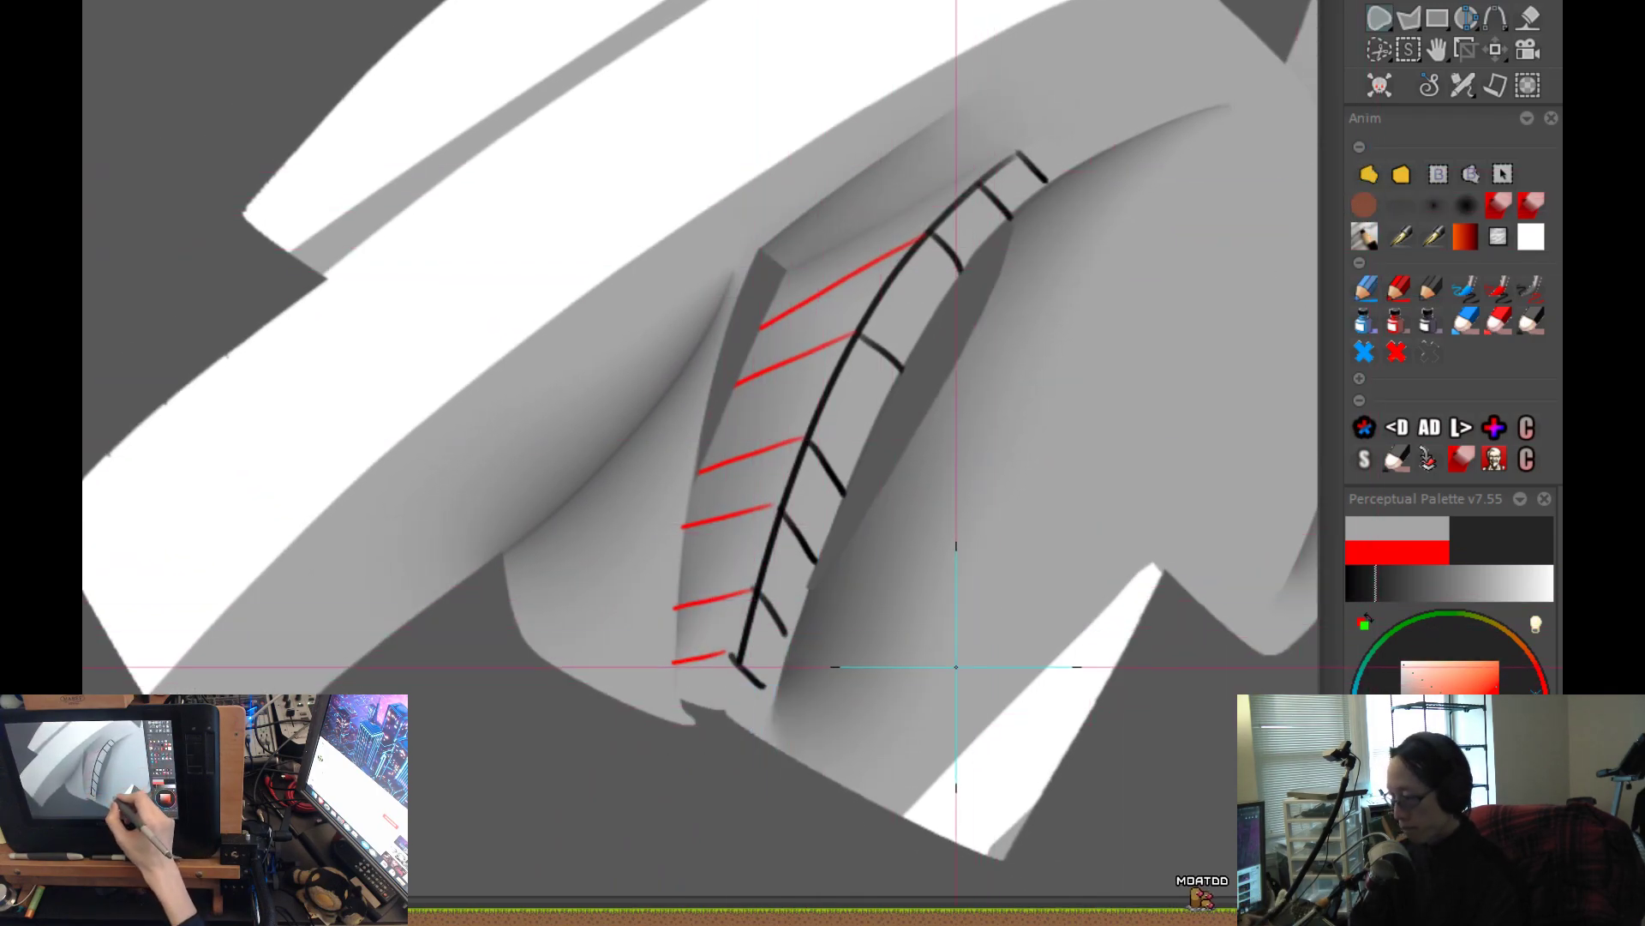
key("ctrl+z")
key("ctrl+y")
Trim the shadow off the long band with a freehand outline, leaving a crisp edge against the lower body's shading.
mouse_move(831, 471)
left_mouse_down()
mouse_move(828, 495)
mouse_move(549, 518)
mouse_move(535, 471)
left_mouse_up()
left_click_drag(742, 536, 599, 525)
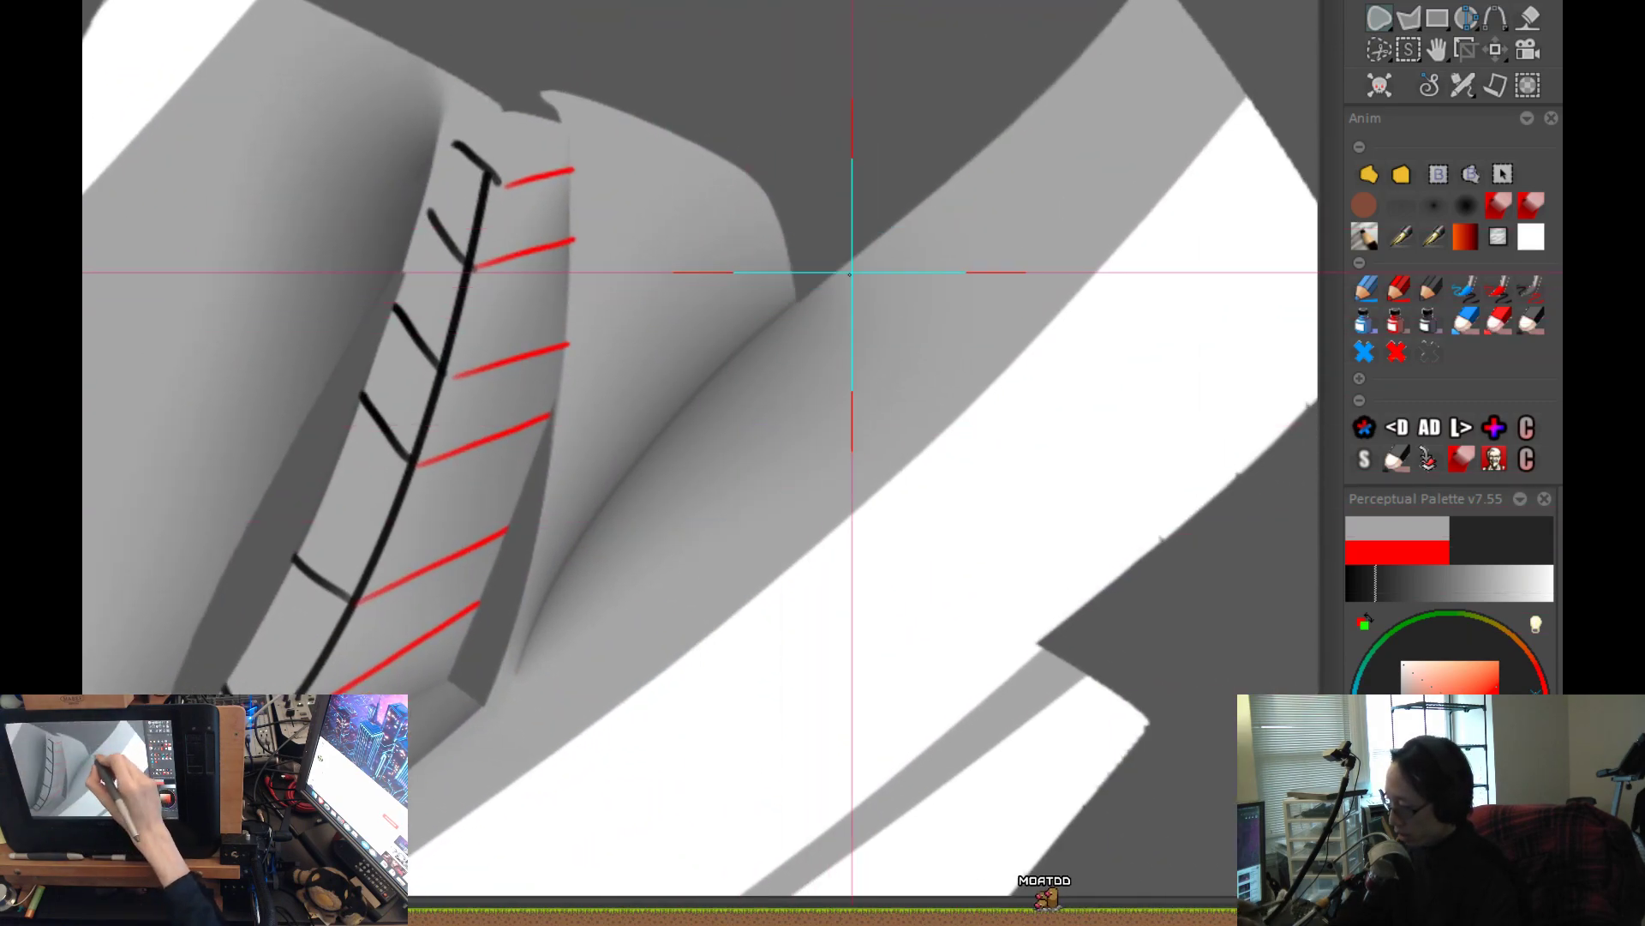
mouse_move(860, 256)
left_mouse_down()
mouse_move(661, 429)
mouse_move(518, 666)
mouse_move(784, 624)
mouse_move(1046, 411)
left_mouse_up()
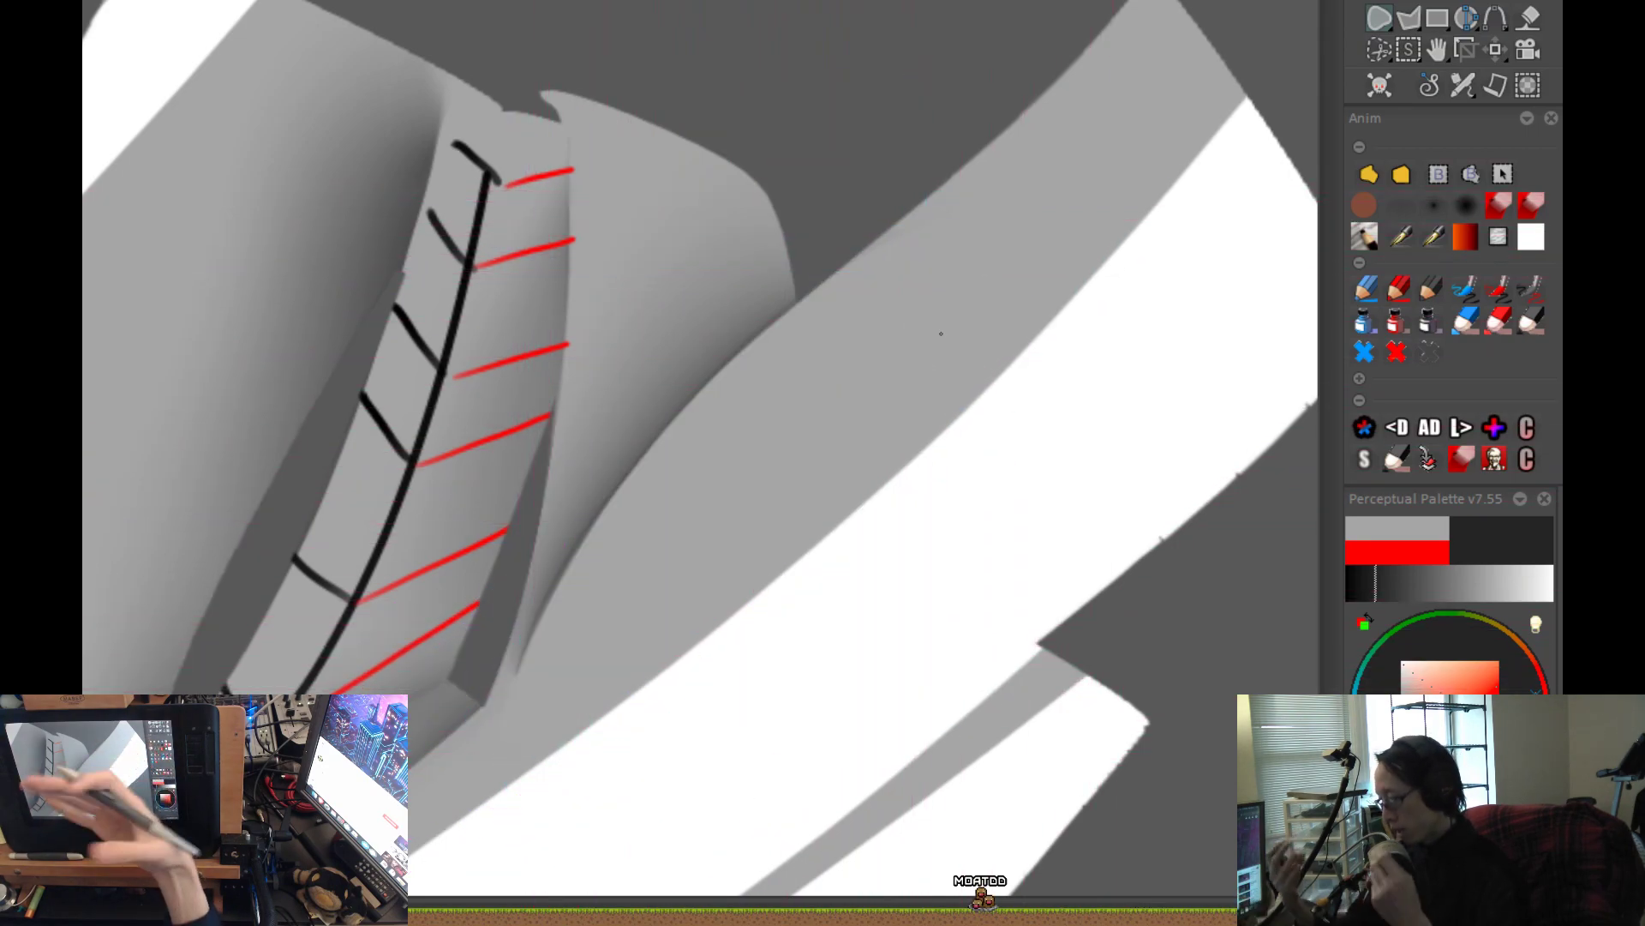
key("ctrl+0")
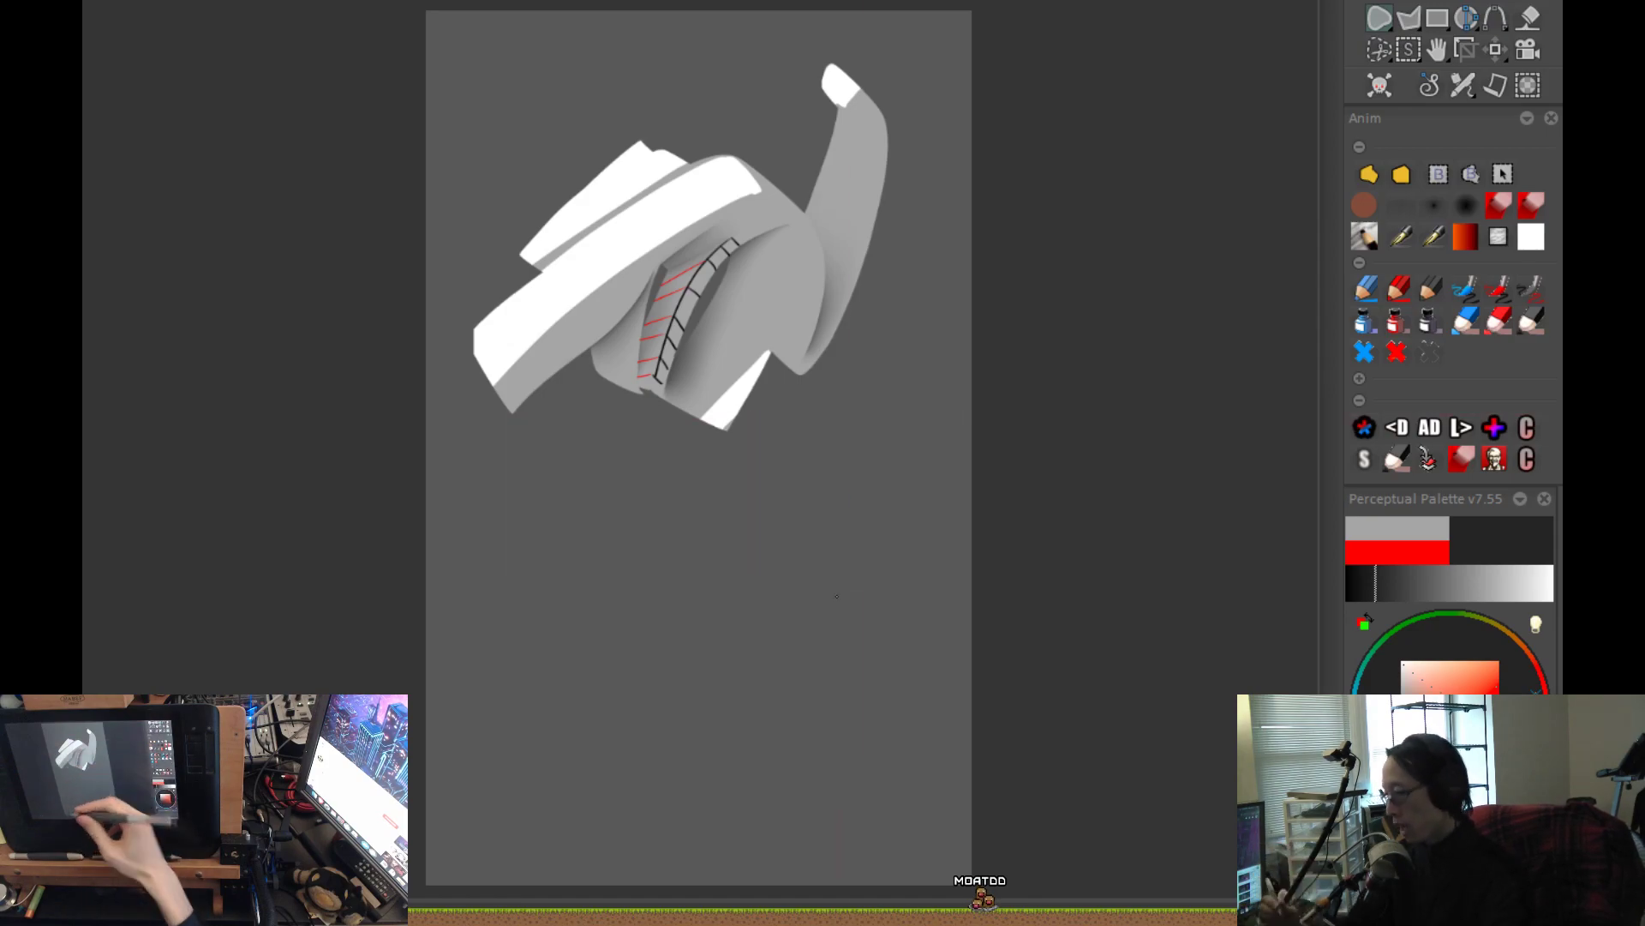
left_click(1465, 208)
scroll(703, 310, "up", 3)
mouse_move(704, 309)
left_mouse_down()
mouse_move(897, 335)
mouse_move(1029, 317)
left_mouse_up()
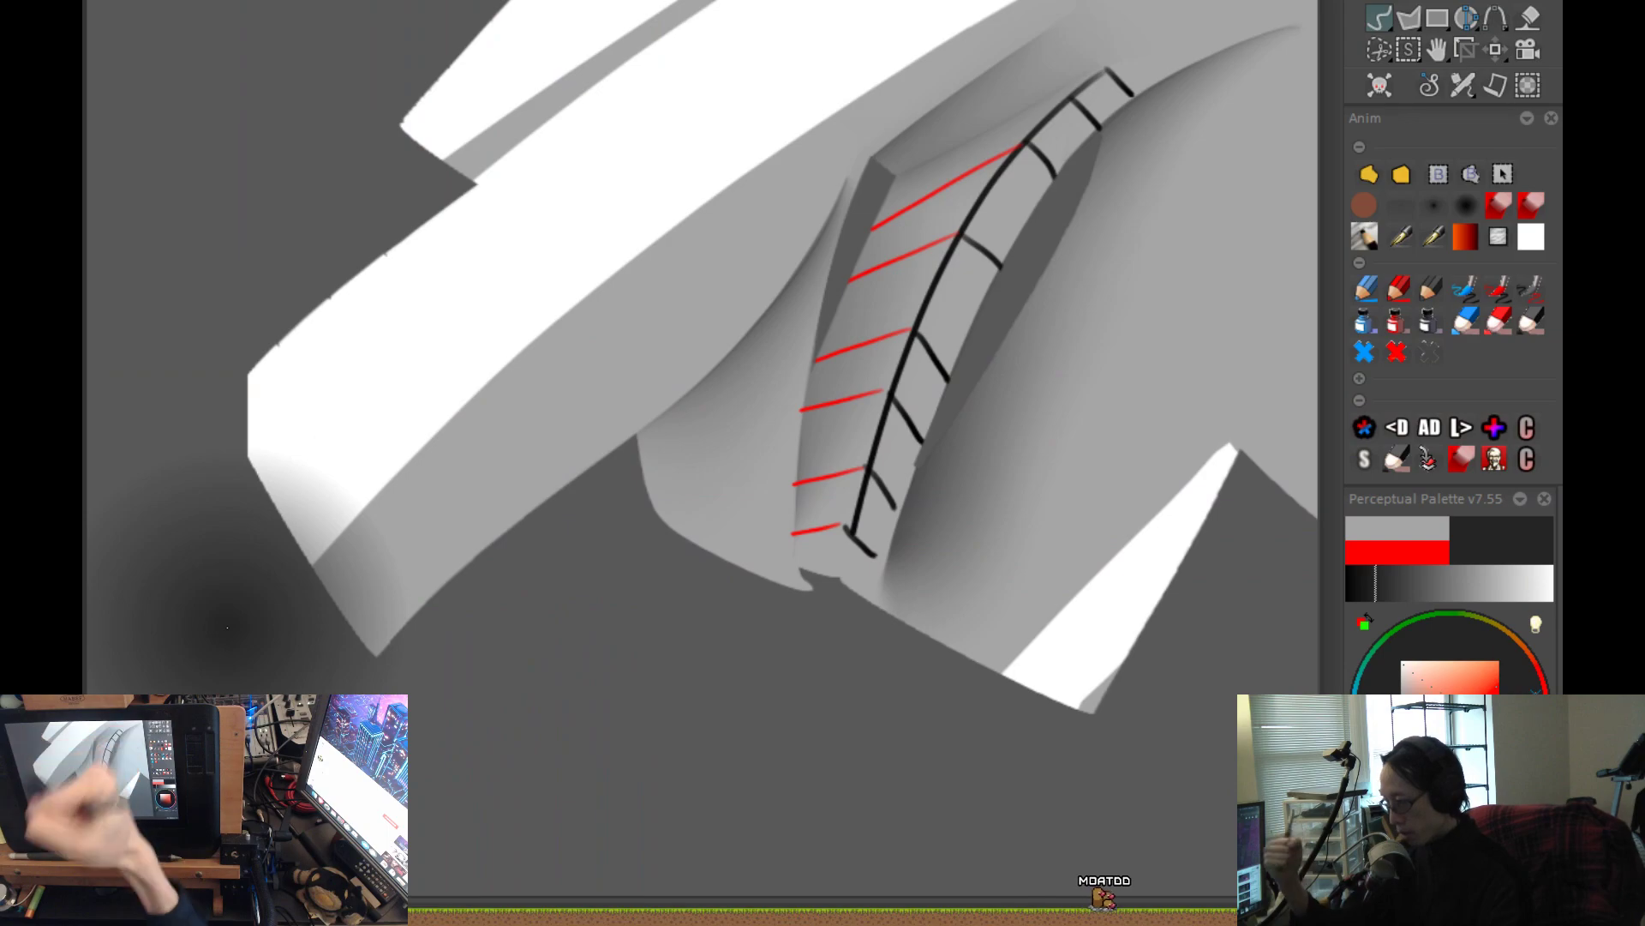
scroll(981, 639, "down", 2)
left_click_drag(981, 639, 819, 662)
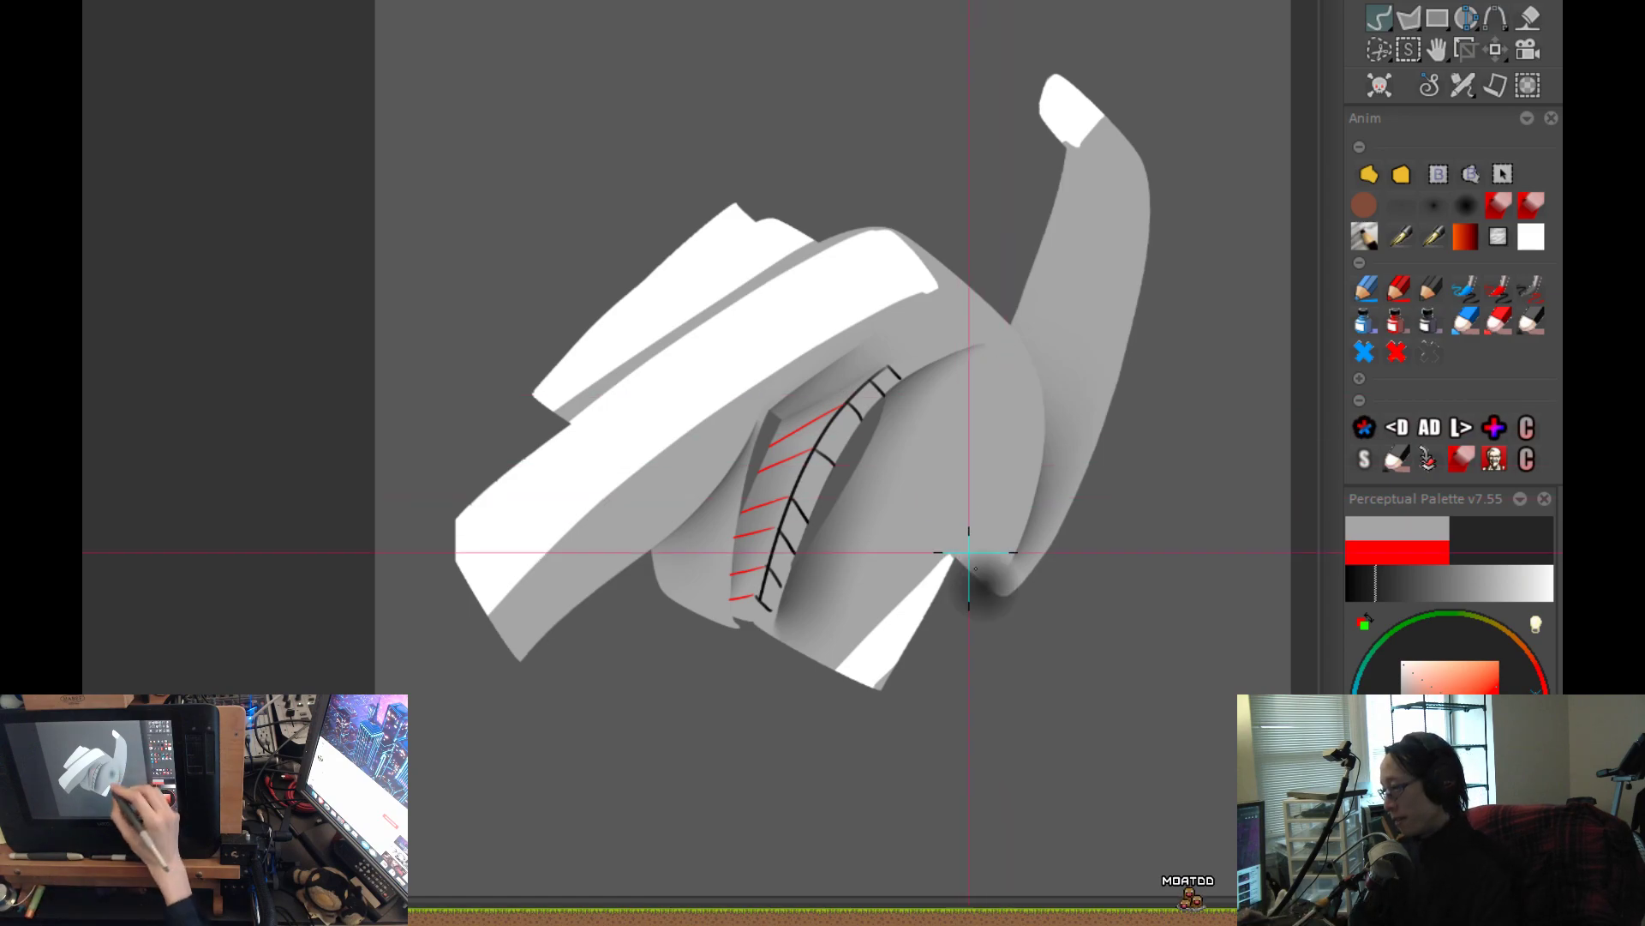
left_click_drag(950, 802, 936, 435)
scroll(937, 436, "up", 3)
left_click_drag(1119, 613, 1109, 394)
left_click_drag(924, 583, 1040, 696)
Select the smaller airbrush and create a new blank project for testing brushes.
left_click(1393, 218)
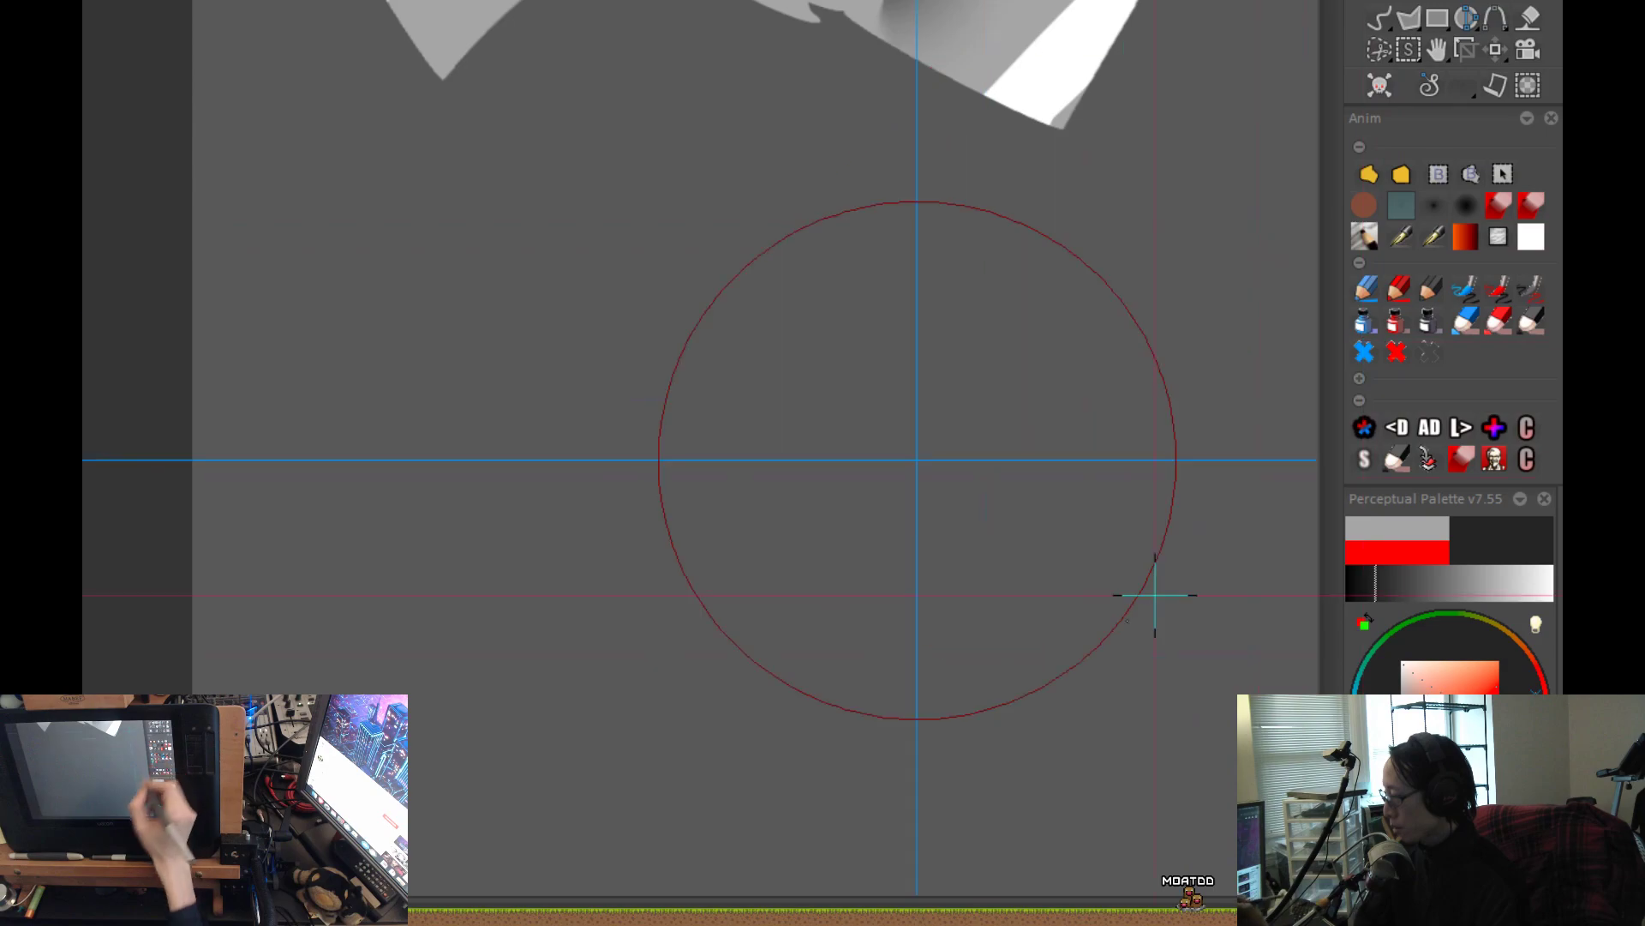
key("b")
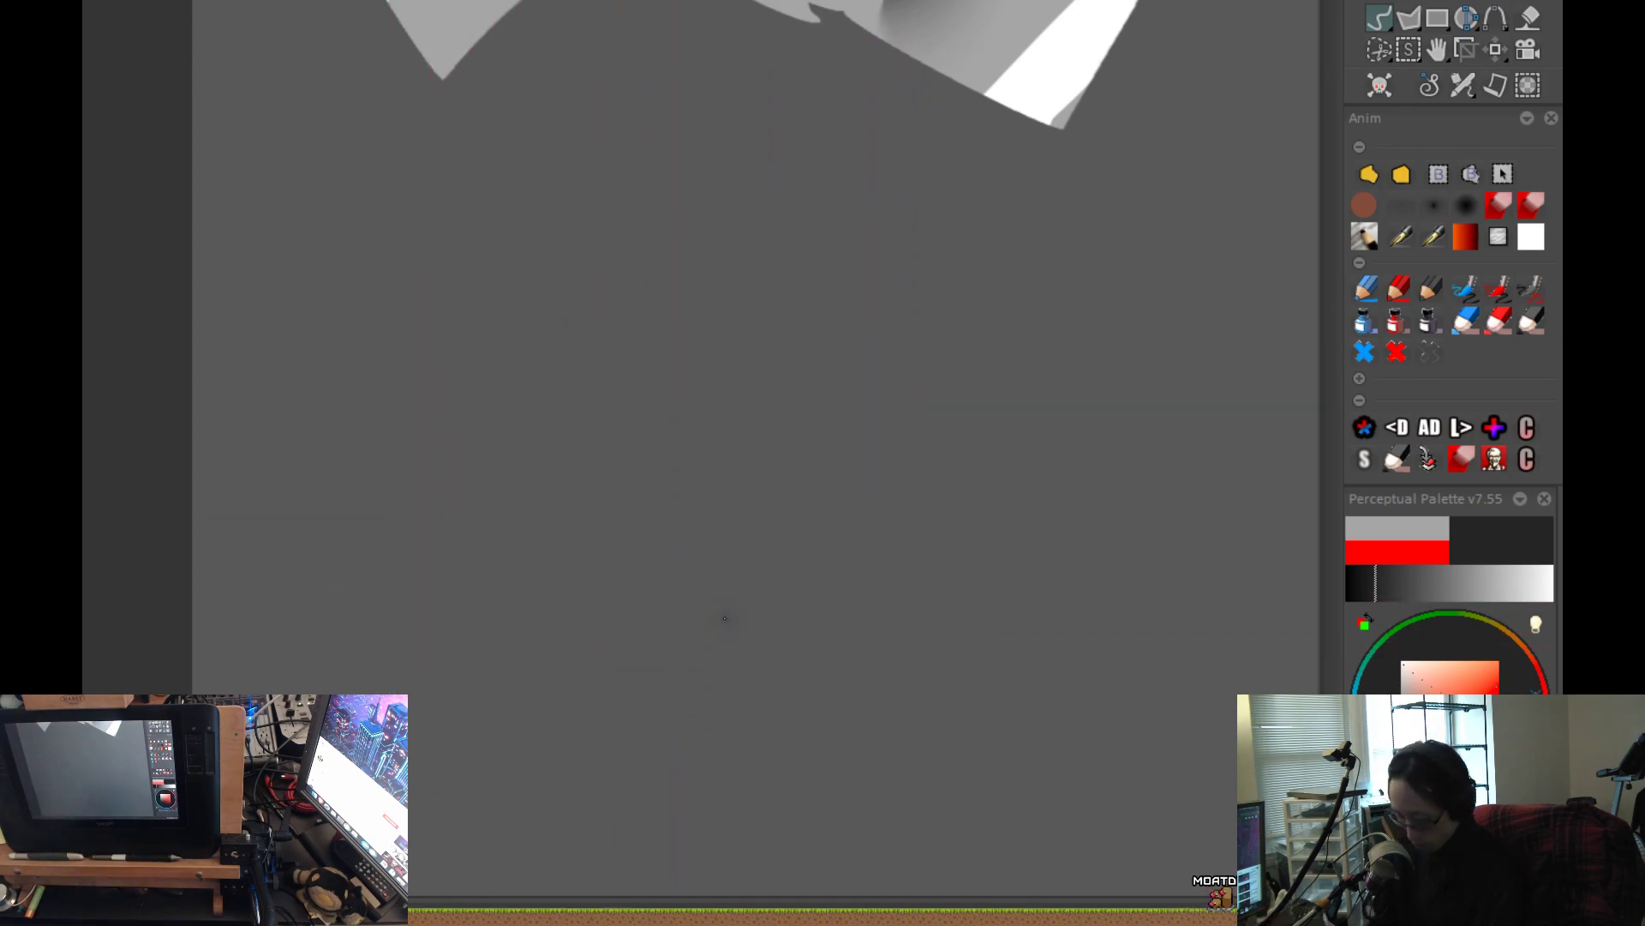
key("ctrl+n")
left_click(797, 580)
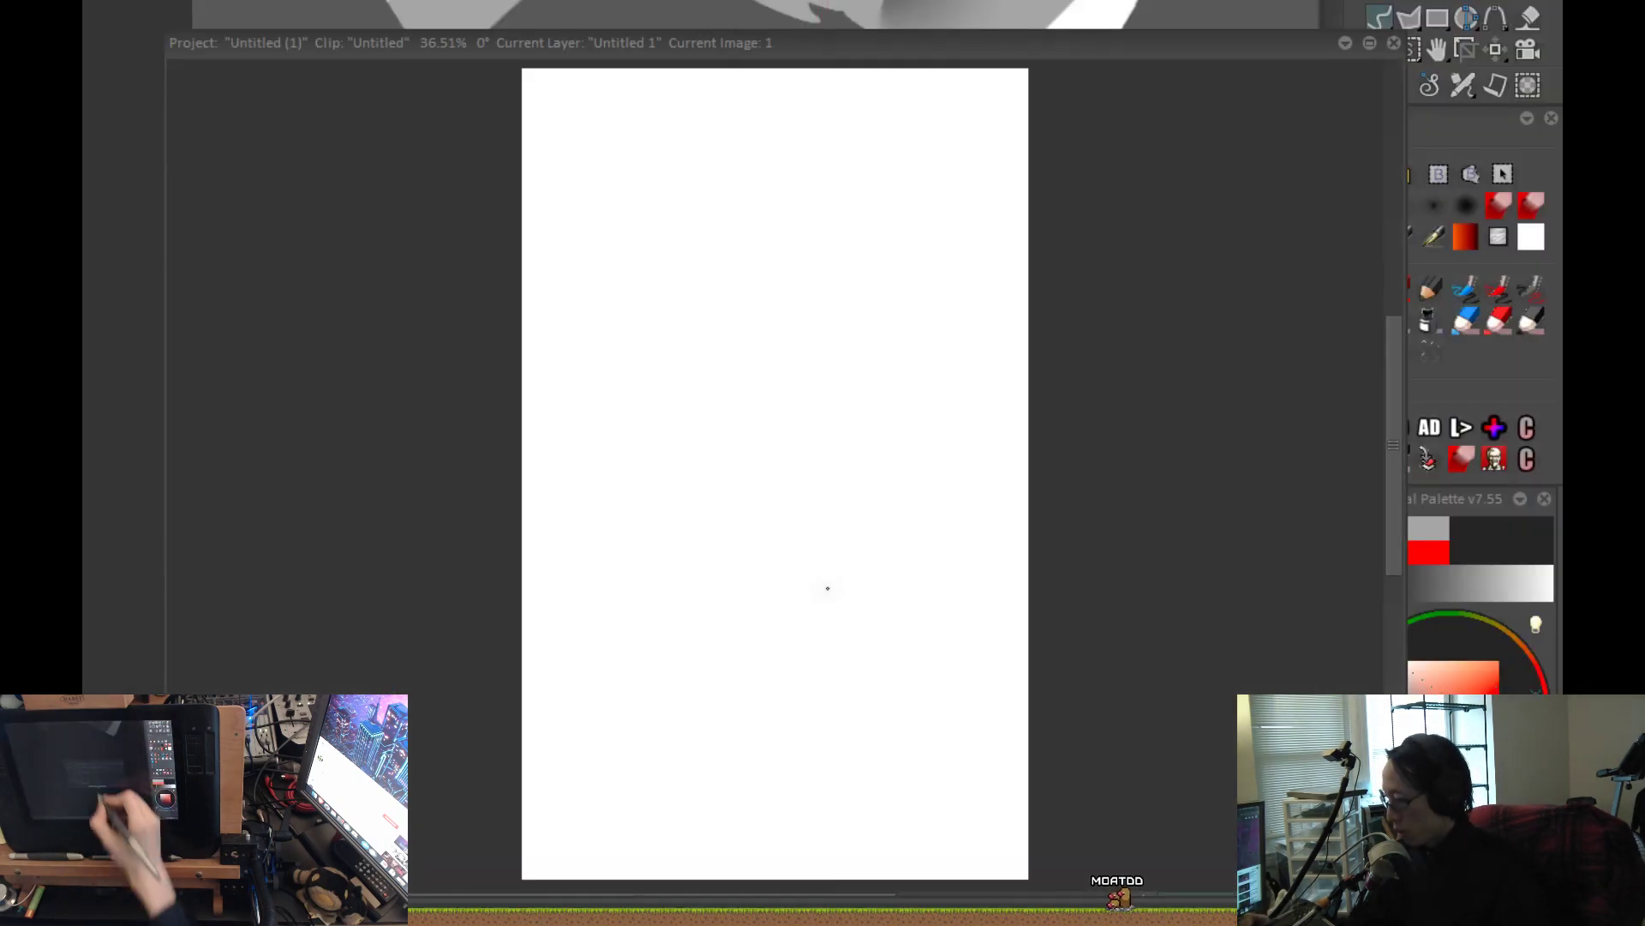
Close the prompted project without saving its modifications and fill the workspace with the blank white canvas.
key("ctrl+w")
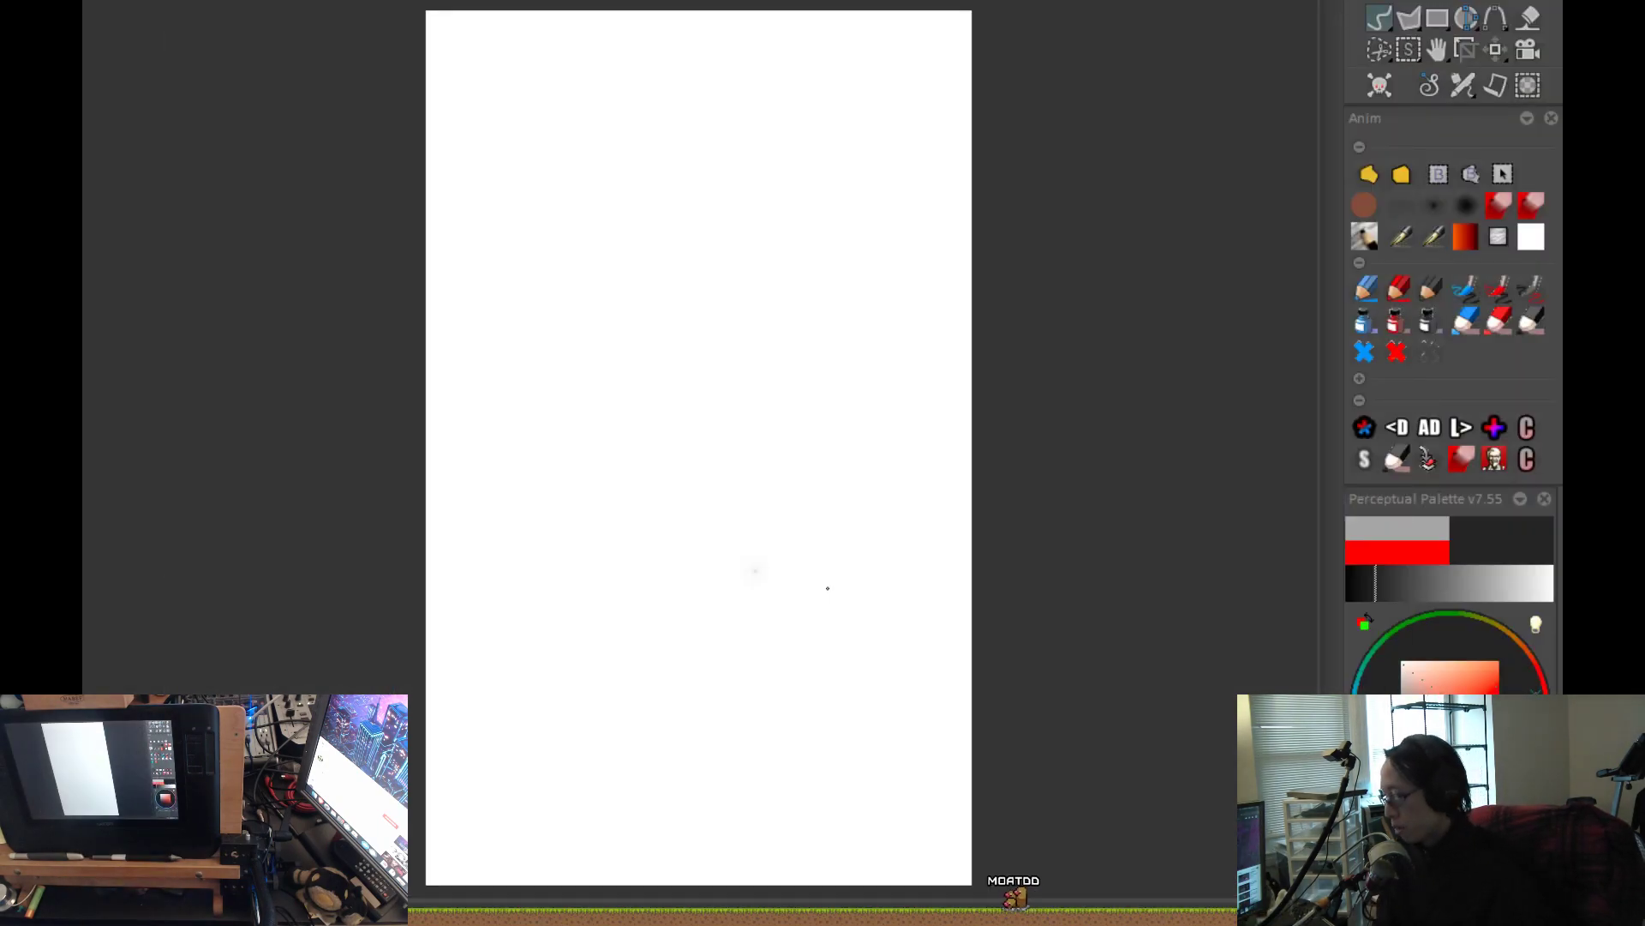
key("ctrl+w")
key("ctrl+w")
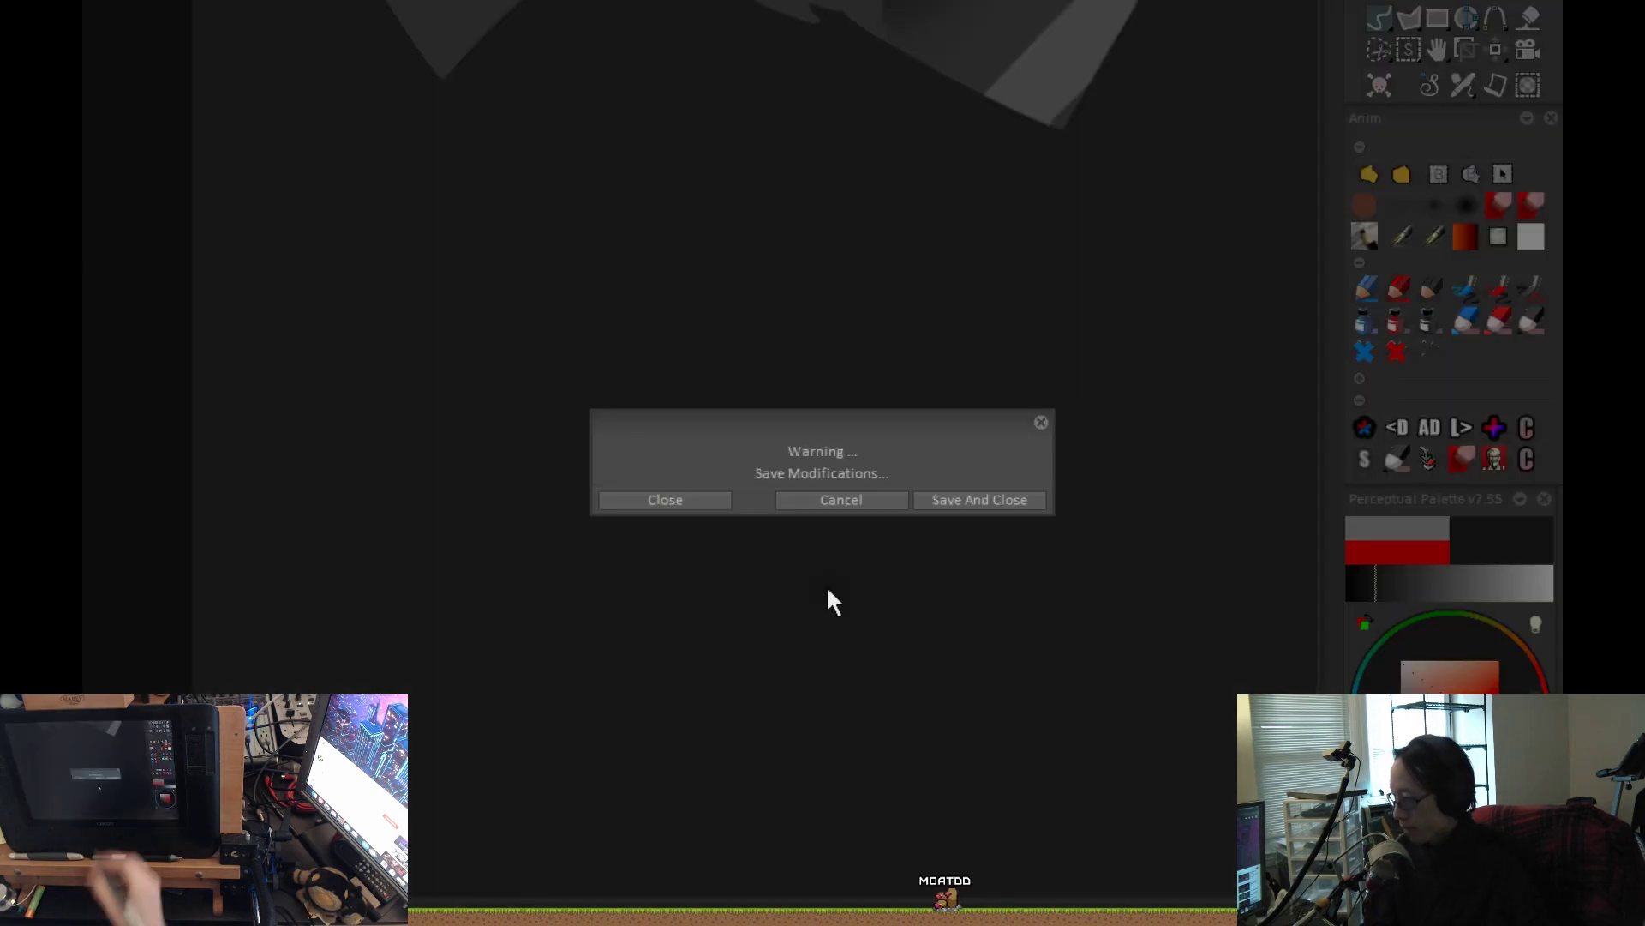
left_click(670, 502)
key("ctrl+w")
key("ctrl+w")
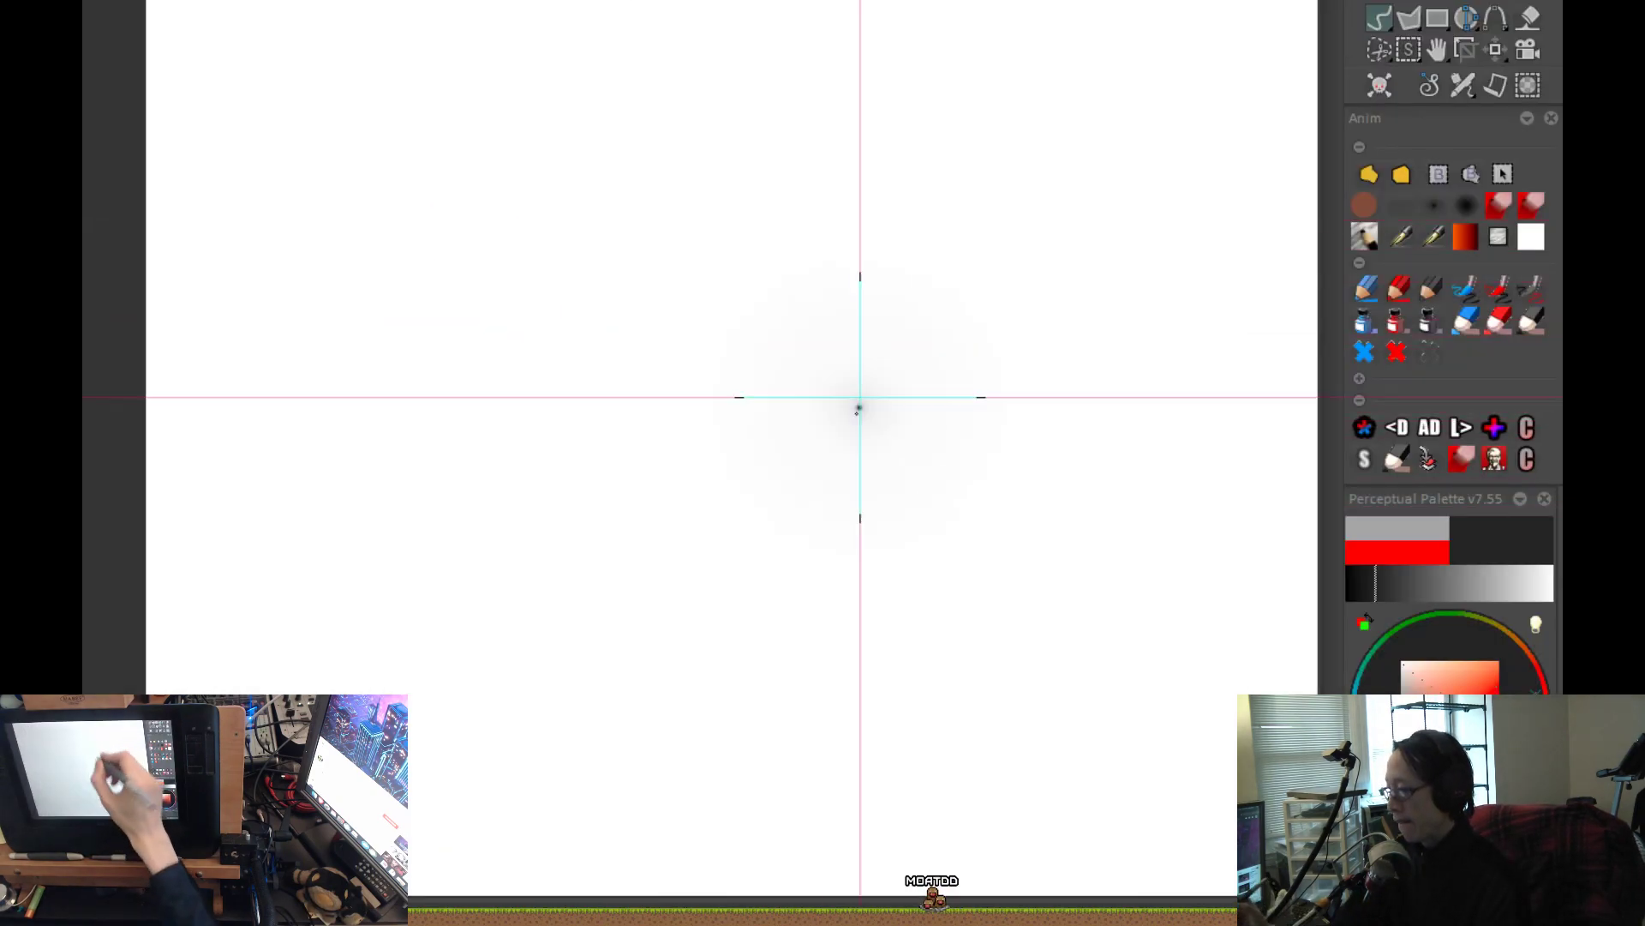
key("ctrl+w")
key("ctrl+w")
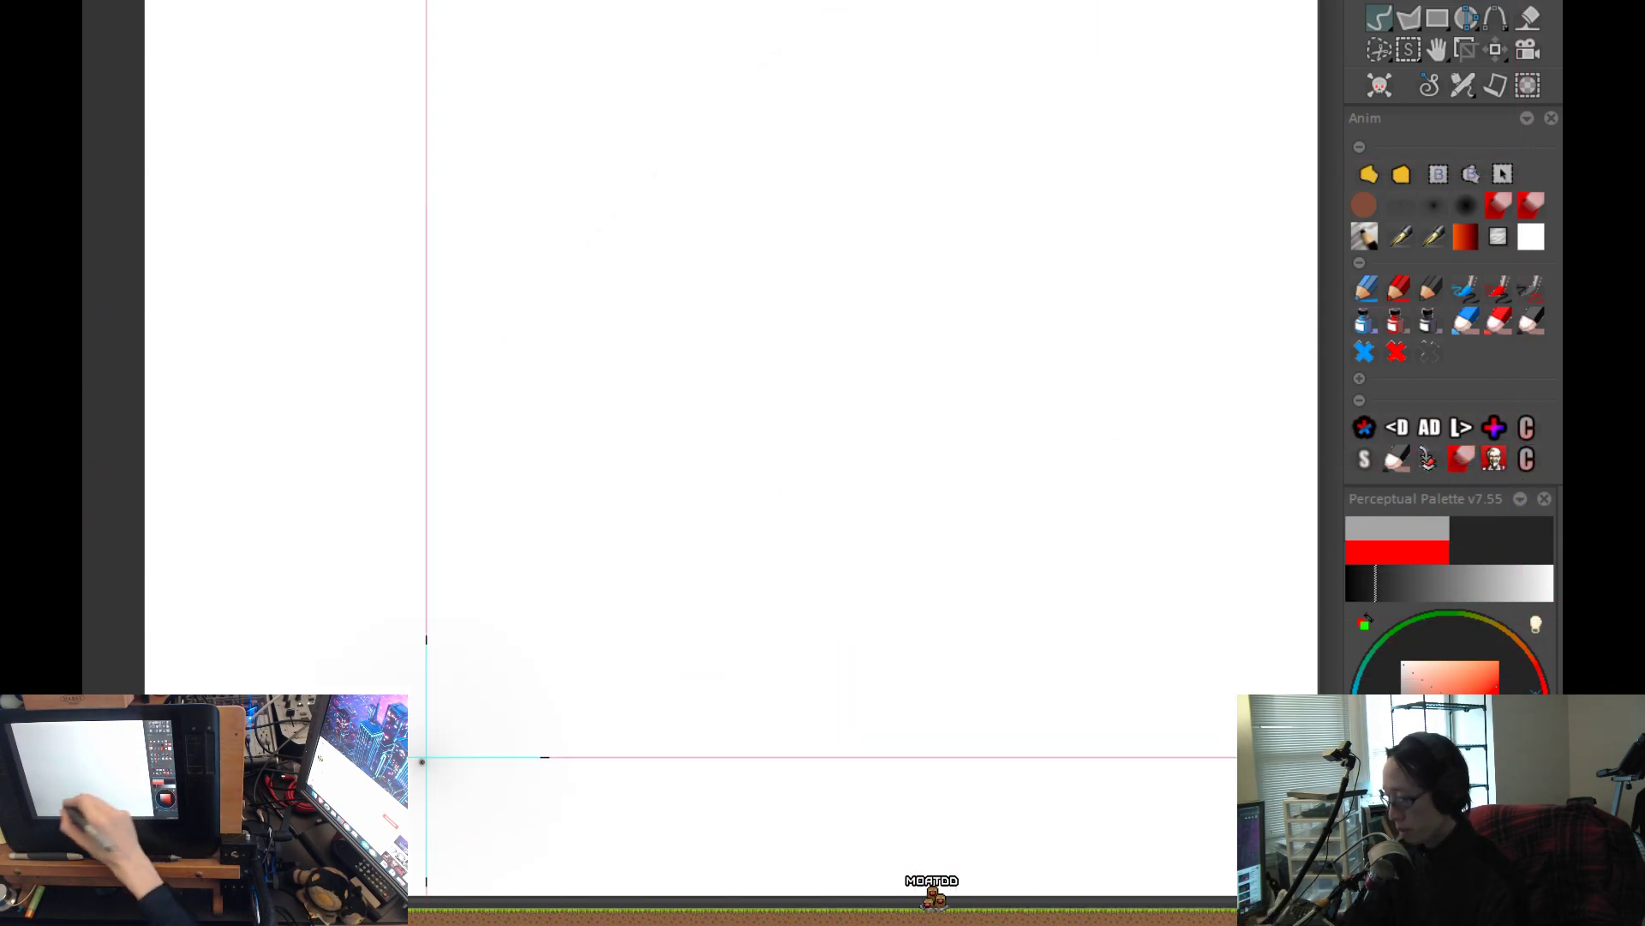
Try soft dark airbrush strokes diagonally across the blank canvas and undo them.
left_click_drag(457, 729, 910, 147)
key("ctrl+z")
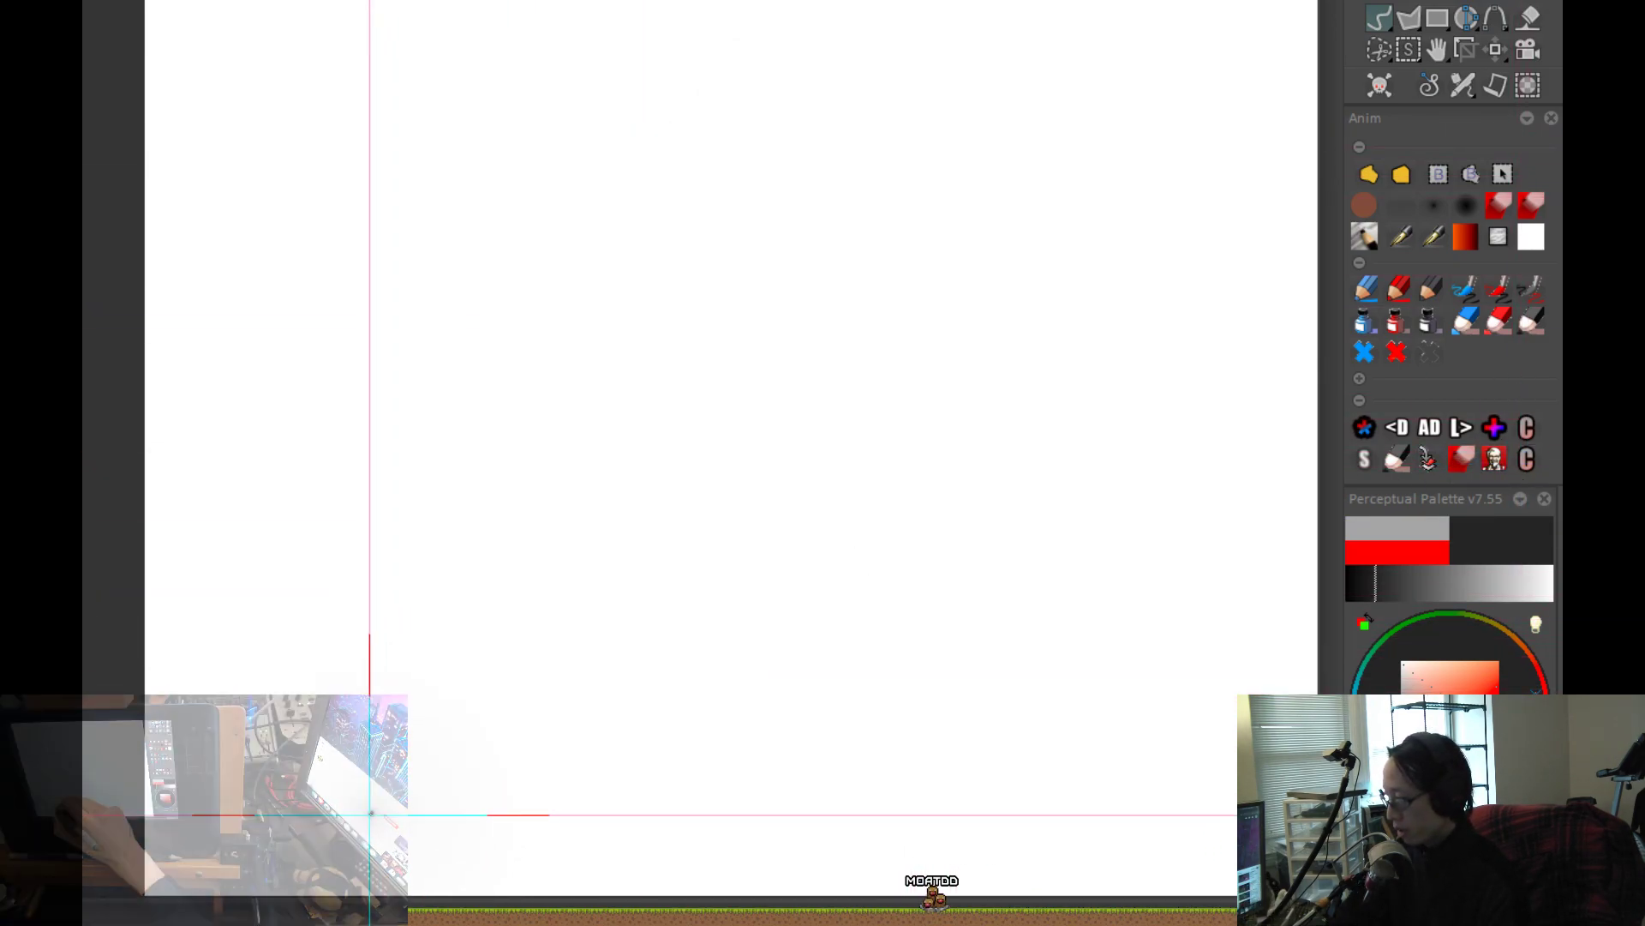
left_click_drag(403, 638, 937, 146)
key("ctrl+z")
mouse_move(831, 117)
left_mouse_down()
mouse_move(677, 261)
mouse_move(333, 661)
left_mouse_up()
key("ctrl+z")
mouse_move(411, 754)
left_mouse_down()
mouse_move(477, 569)
mouse_move(821, 115)
left_mouse_up()
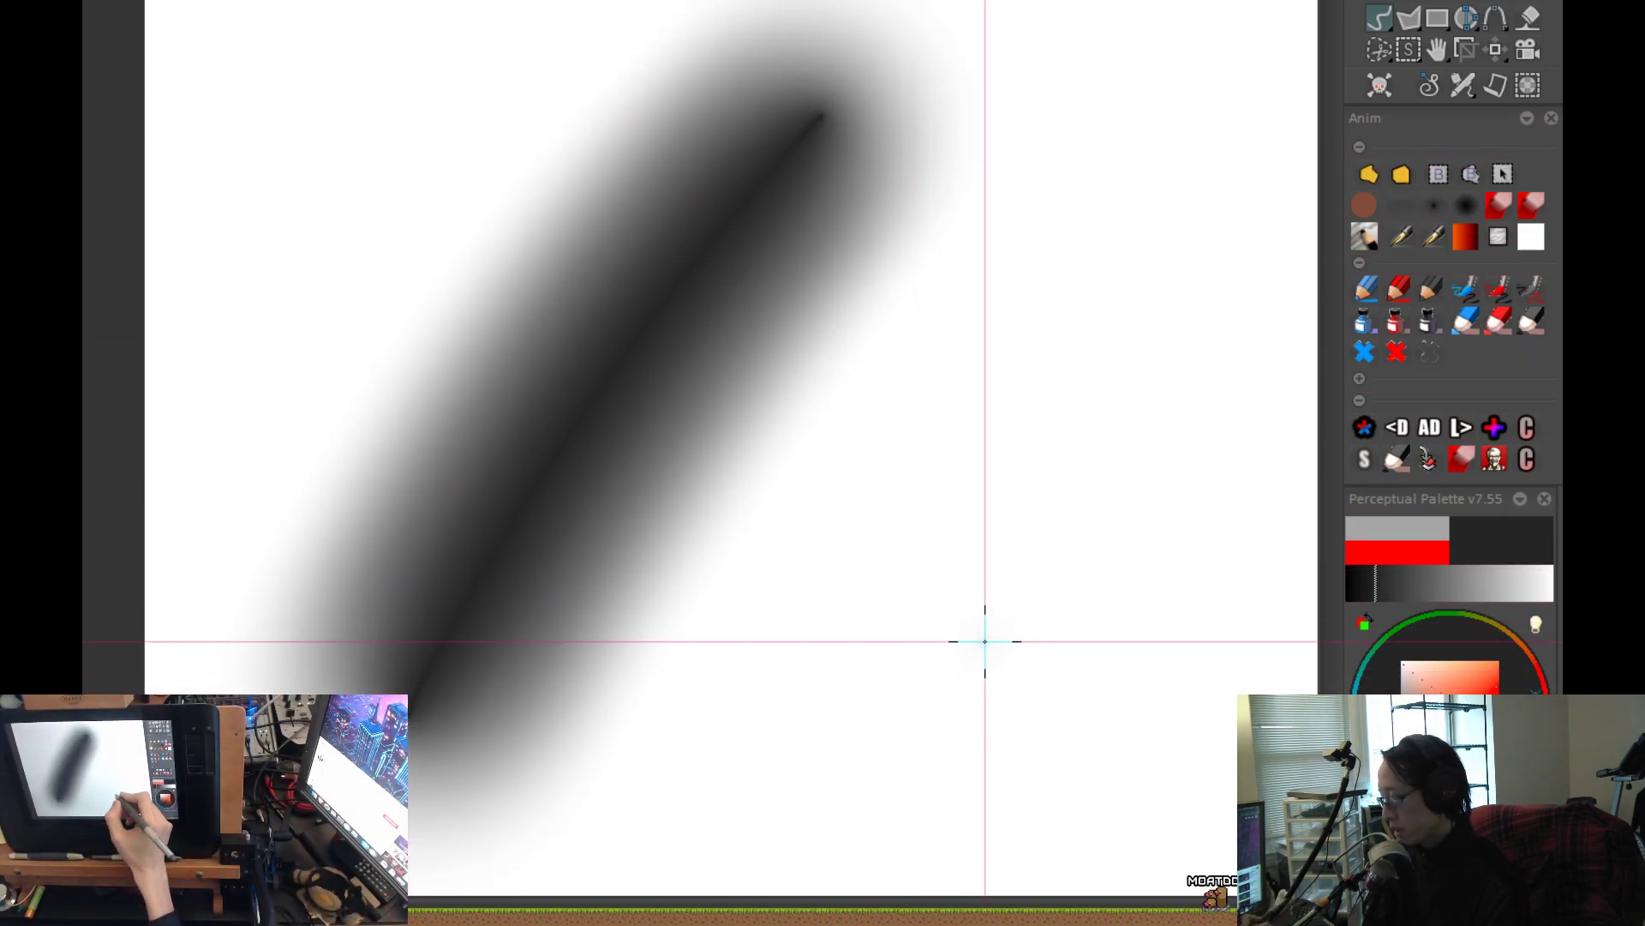
key("ctrl+z")
left_click(779, 481)
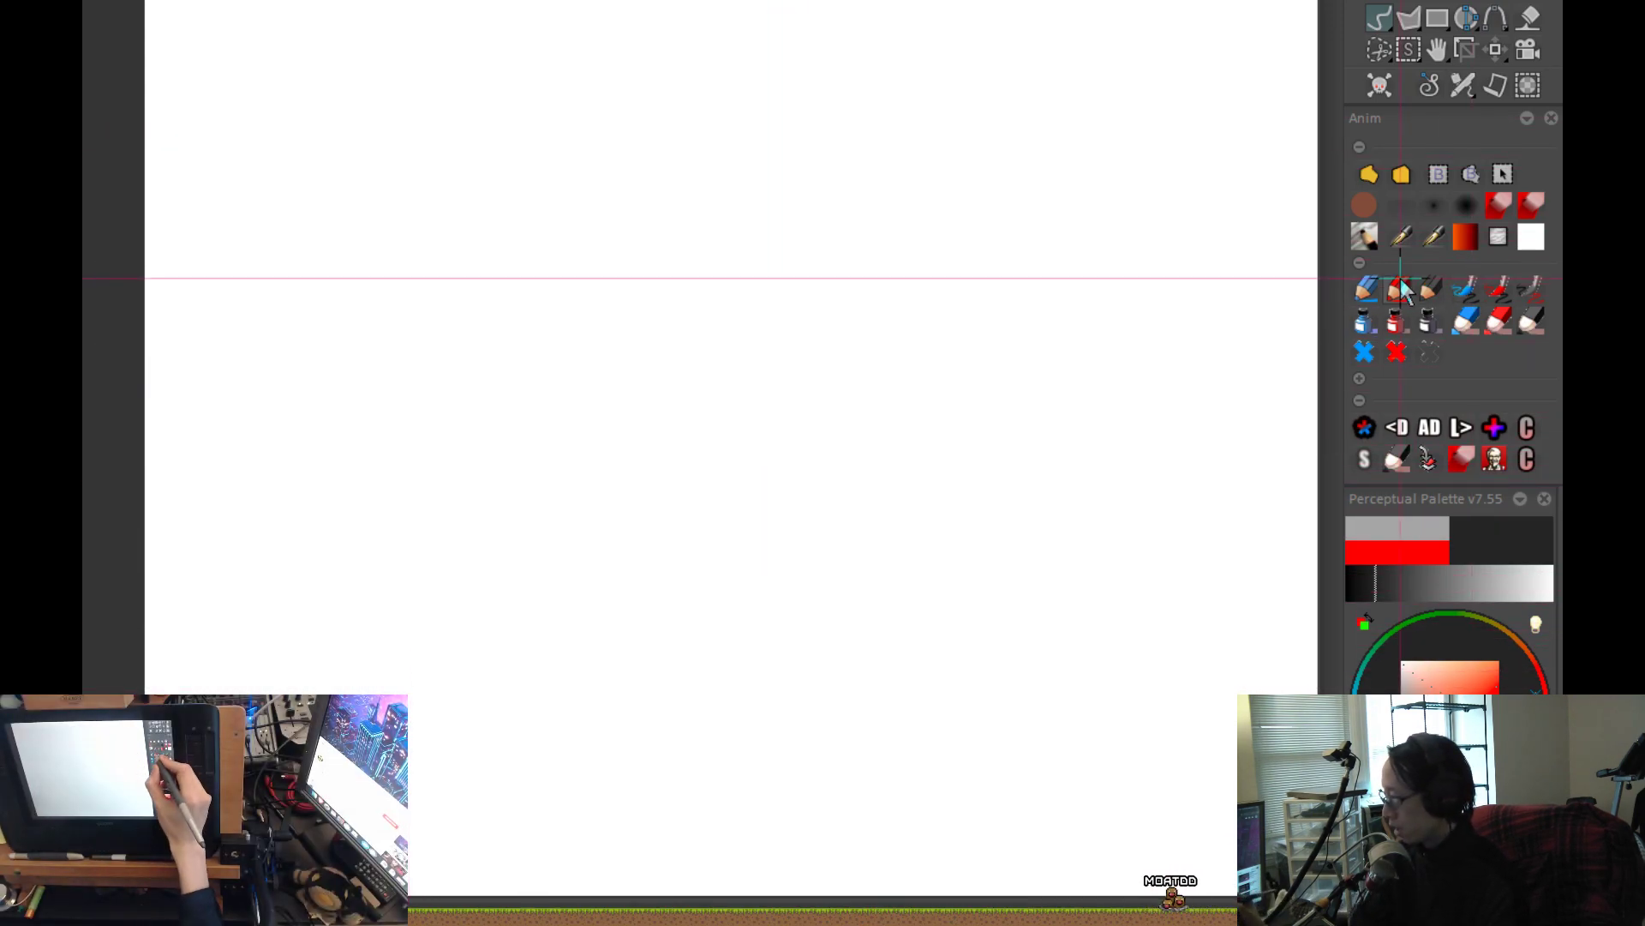
Switch to the hard round brush, try thick dark strokes on the blank canvas, and undo them.
left_click(1372, 202)
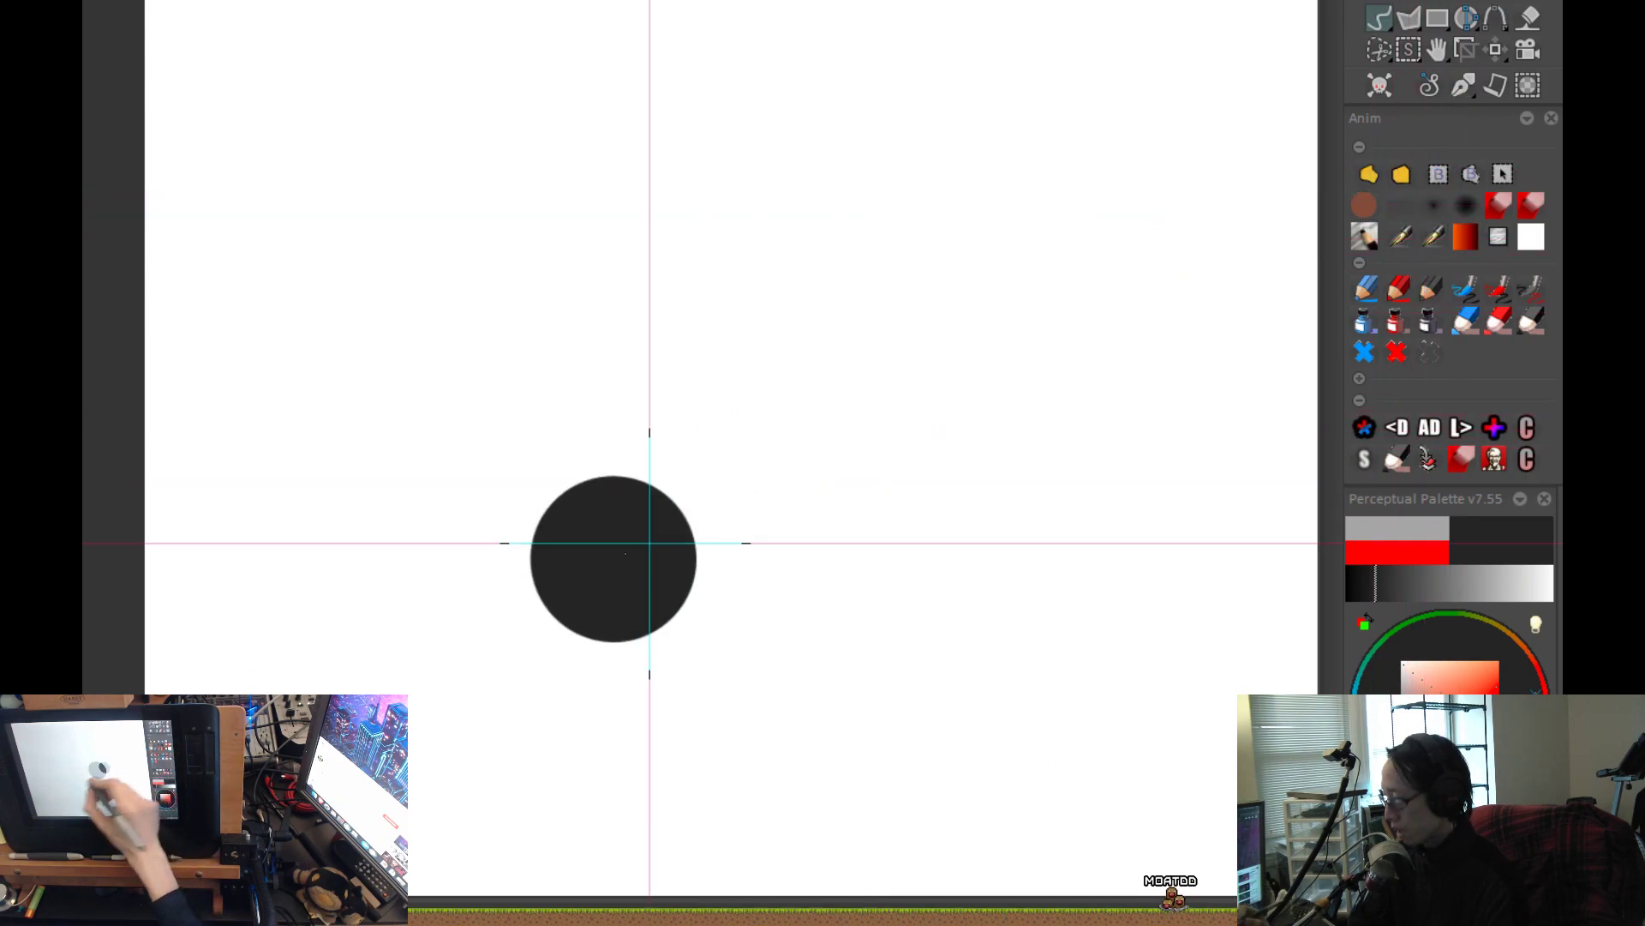
left_click_drag(480, 569, 676, 268)
key("ctrl+z")
mouse_move(423, 569)
left_mouse_down()
mouse_move(924, 105)
mouse_move(1028, 86)
left_mouse_up()
key("ctrl+z")
Paint a bent stroke varying from light grey to dark and a solid diagonal stroke with the hard brush, and undo both.
mouse_move(317, 773)
left_mouse_down()
mouse_move(540, 287)
mouse_move(818, 308)
mouse_move(1020, 188)
left_mouse_up()
mouse_move(755, 527)
left_mouse_down()
mouse_move(768, 393)
mouse_move(739, 408)
left_mouse_up()
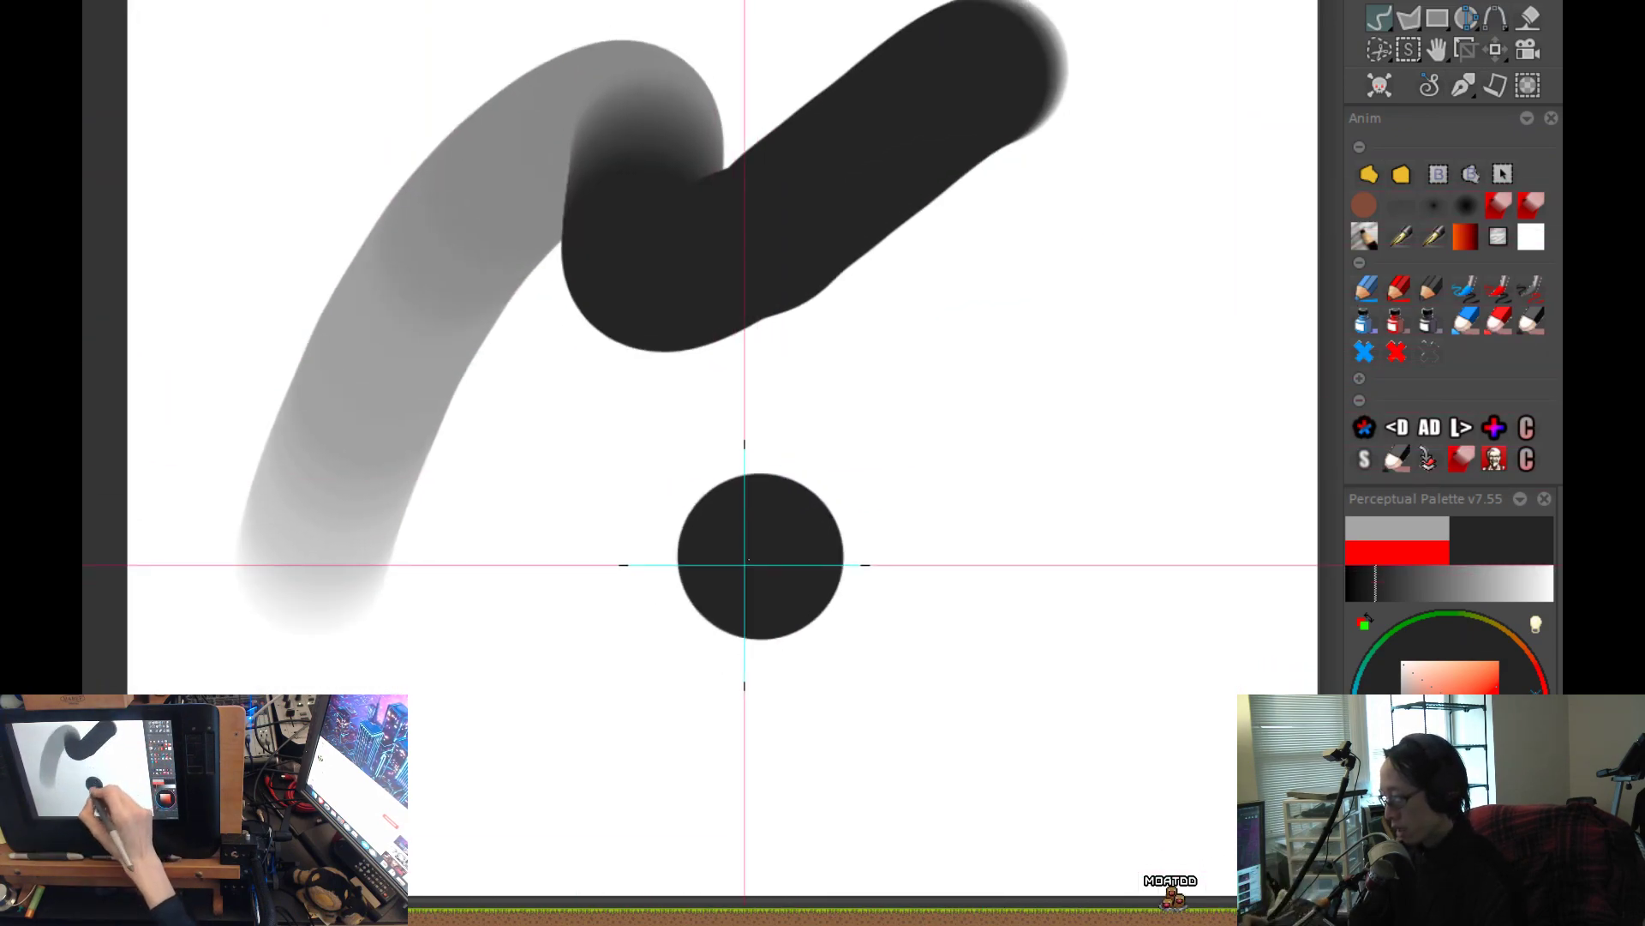
scroll(760, 549, "down", 1)
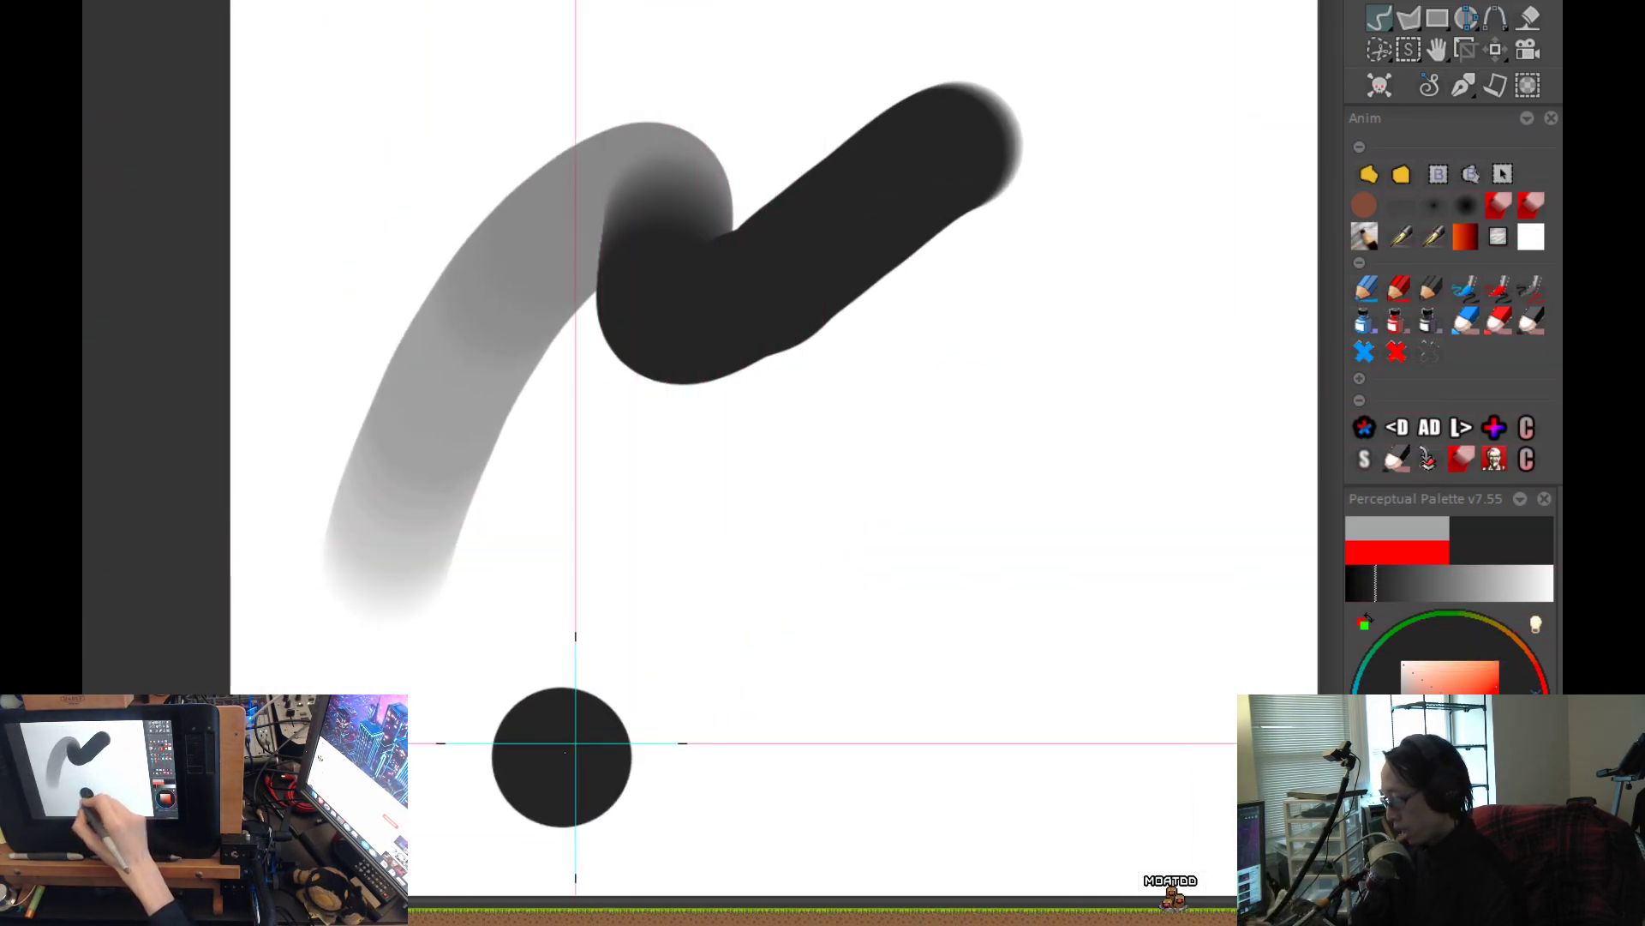
left_click_drag(553, 775, 1118, 269)
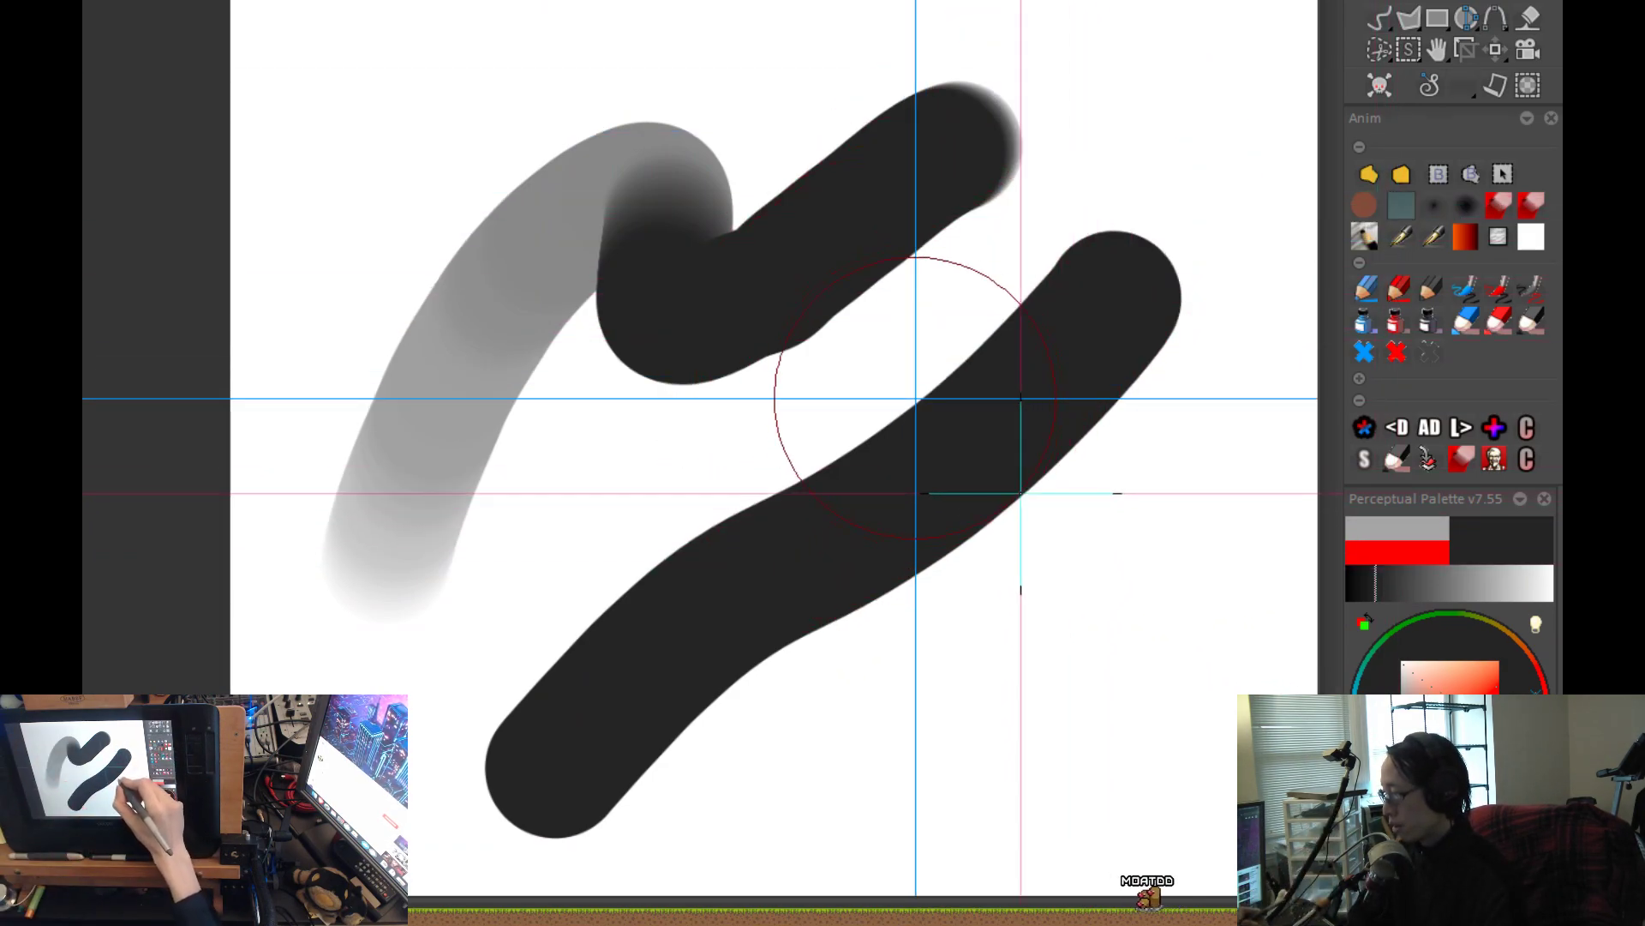
key("ctrl+z")
Paint a dark curved airbrush stroke and, beside it, a second curved stroke that fades toward its upper end.
key("ctrl+z")
mouse_move(440, 754)
left_mouse_down()
mouse_move(551, 486)
mouse_move(823, 89)
mouse_move(597, 315)
mouse_move(569, 771)
left_mouse_up()
key("ctrl+z")
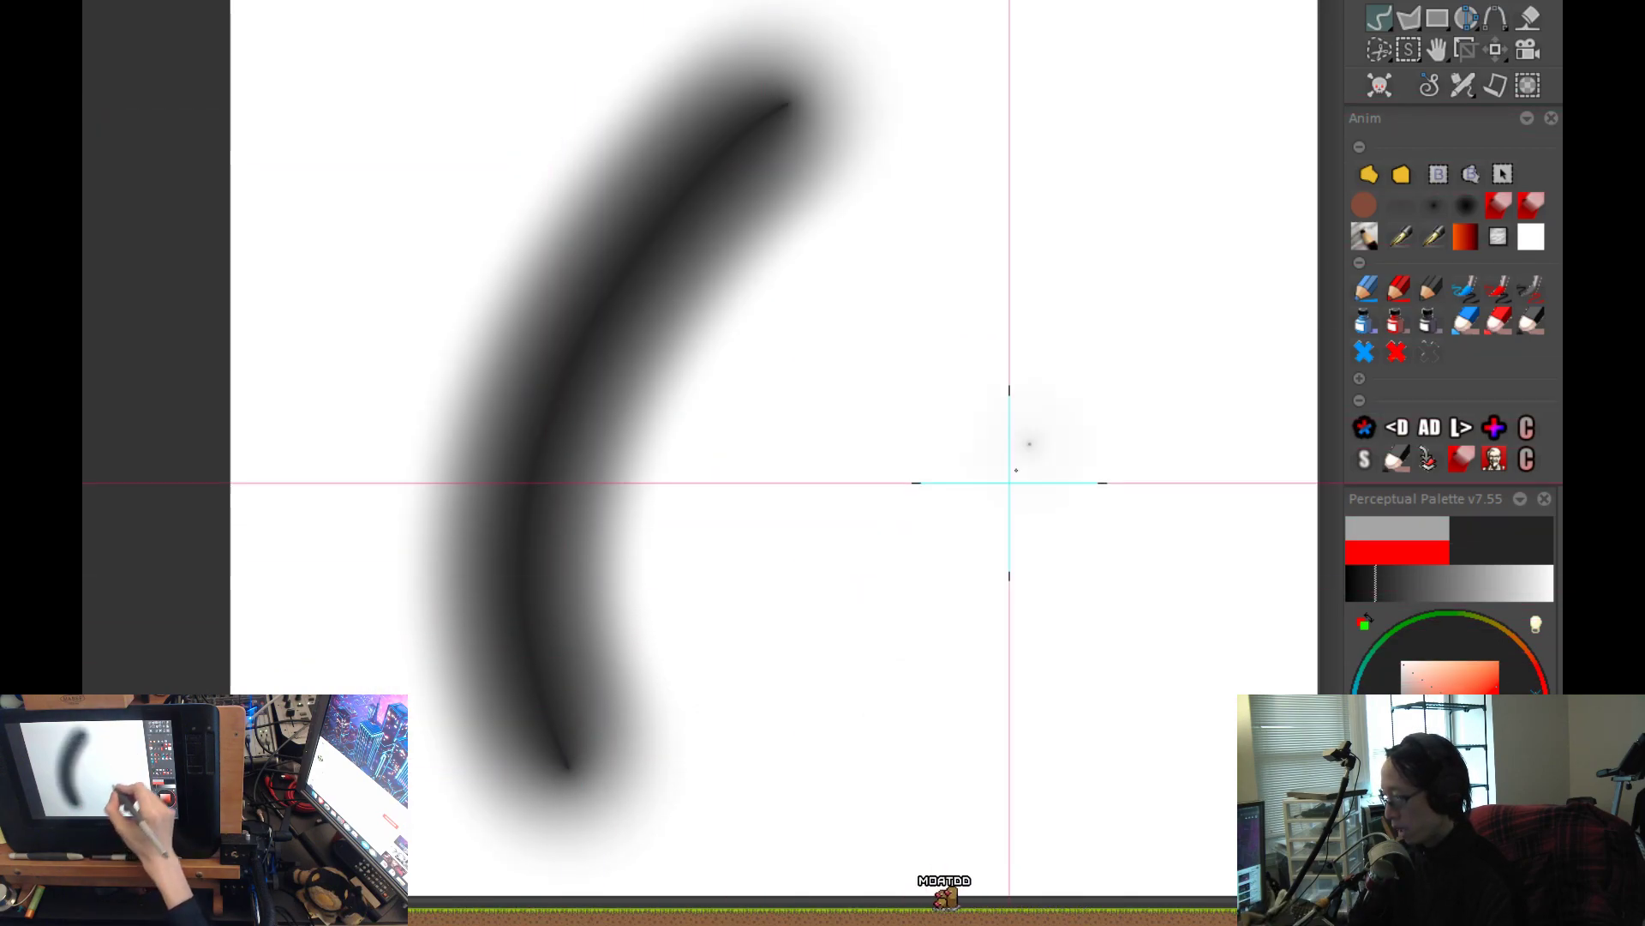
left_click_drag(1028, 167, 747, 825)
key("ctrl+z")
mouse_move(1015, 109)
left_mouse_down()
mouse_move(938, 388)
mouse_move(825, 679)
mouse_move(706, 741)
left_mouse_up()
left_click_drag(989, 650, 967, 743)
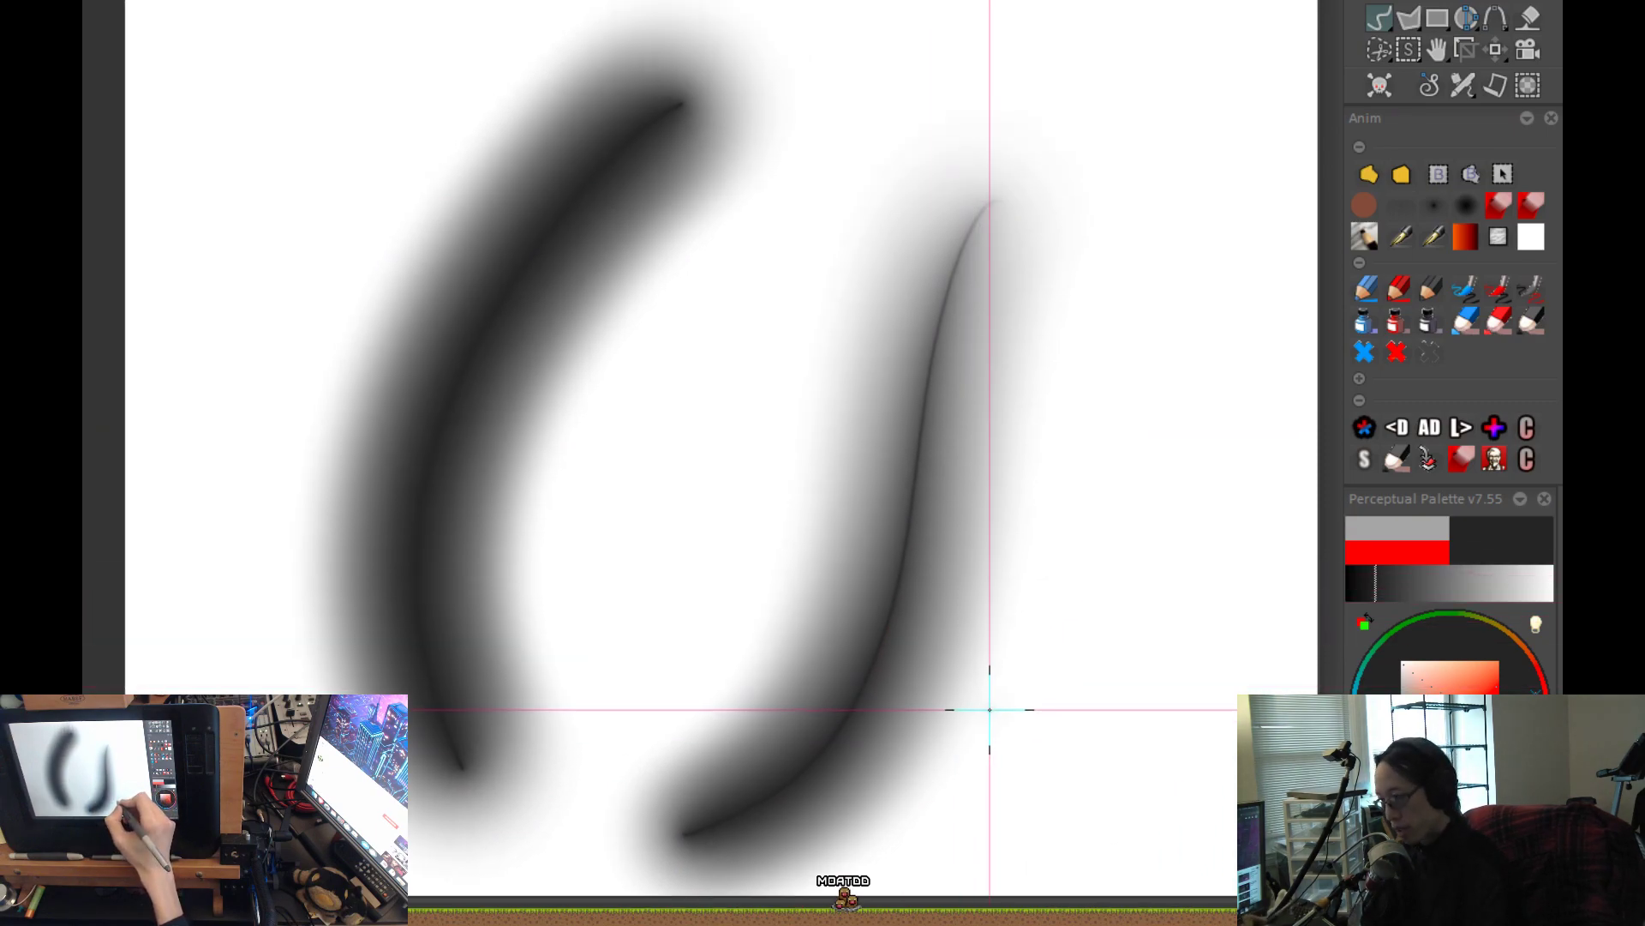
Examine the dark airbrush stroke's gradient up close and open the Coordinates read-out to check its RGB values.
mouse_move(407, 336)
left_mouse_down()
mouse_move(448, 286)
mouse_move(922, 194)
mouse_move(892, 640)
mouse_move(960, 521)
mouse_move(1063, 484)
left_mouse_up()
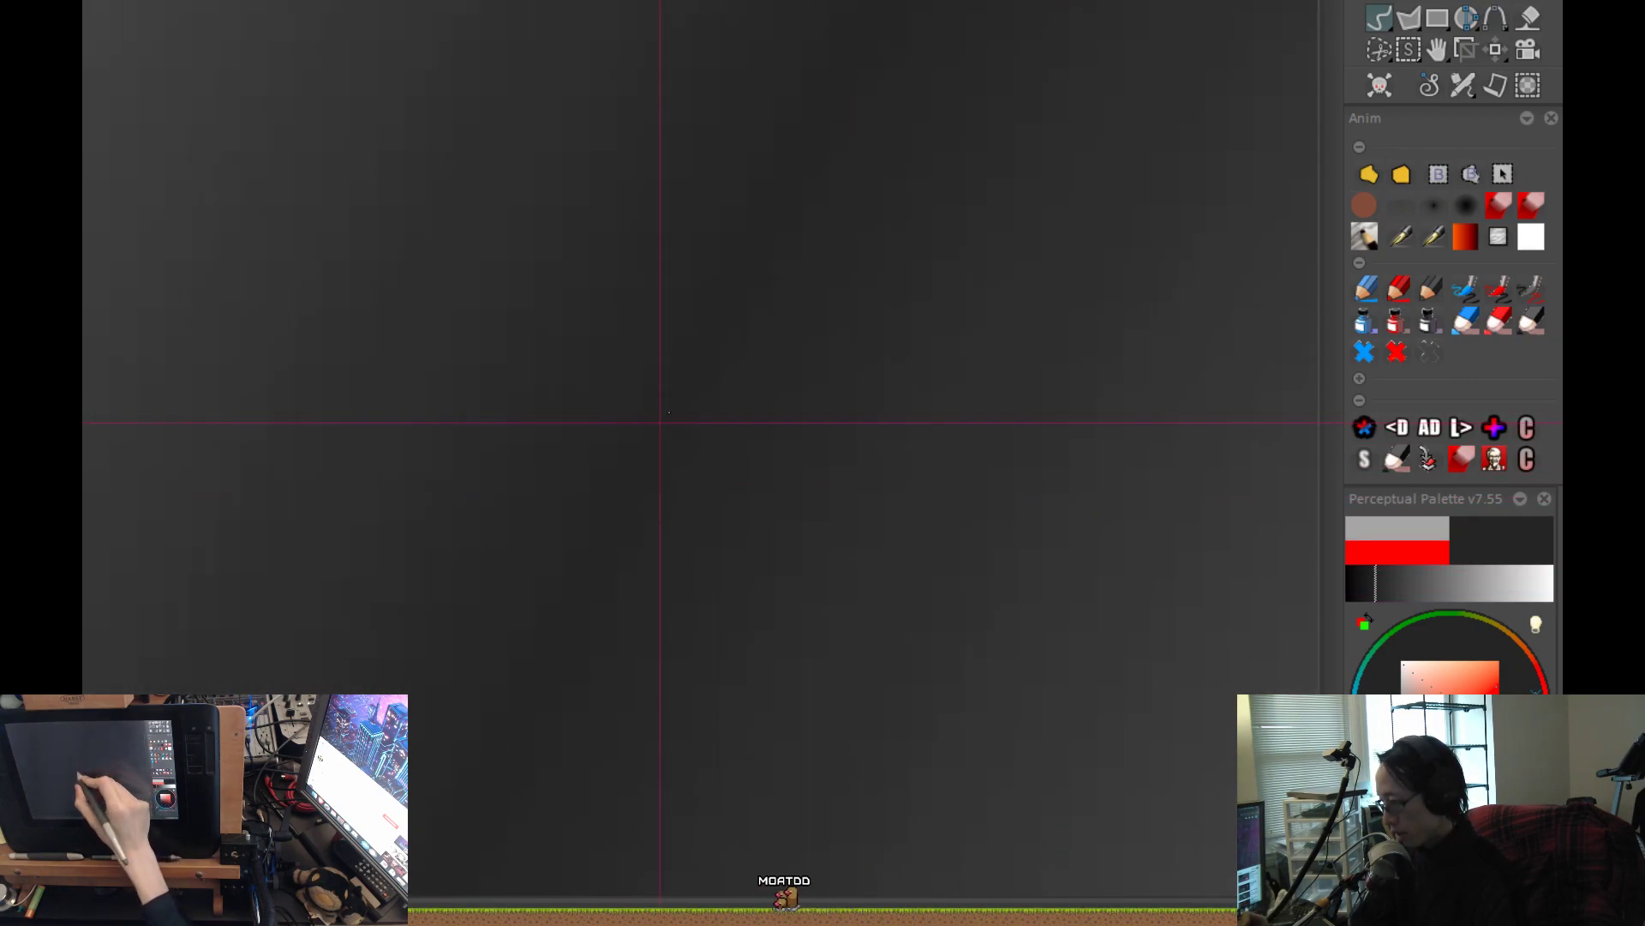
left_click_drag(670, 412, 794, 404)
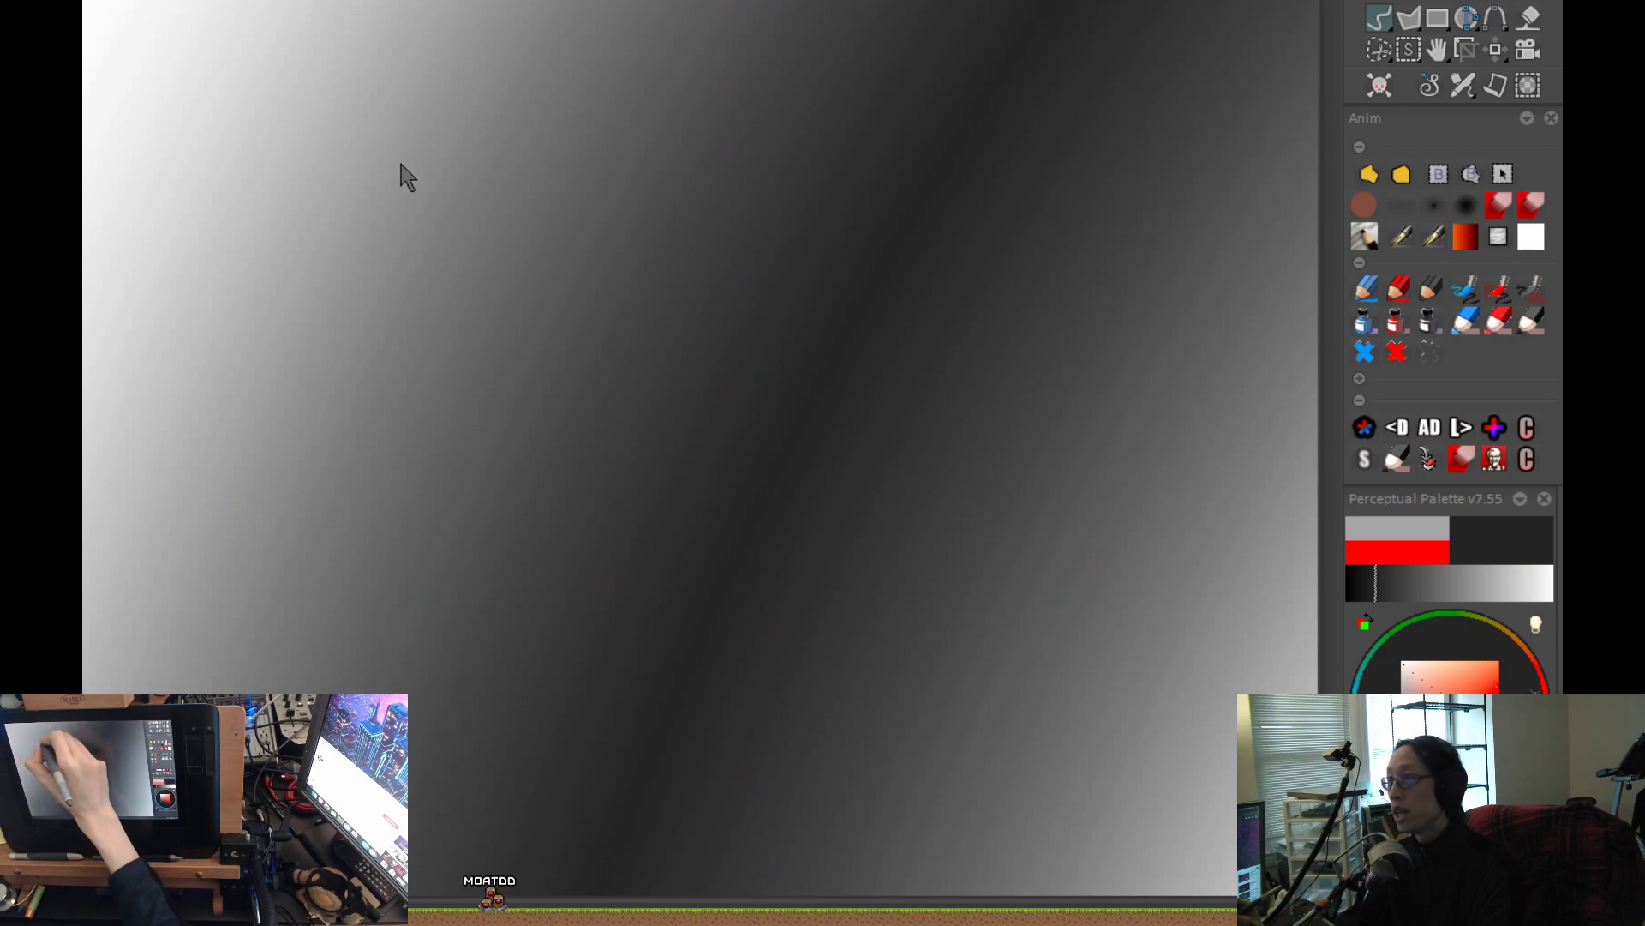
key("c")
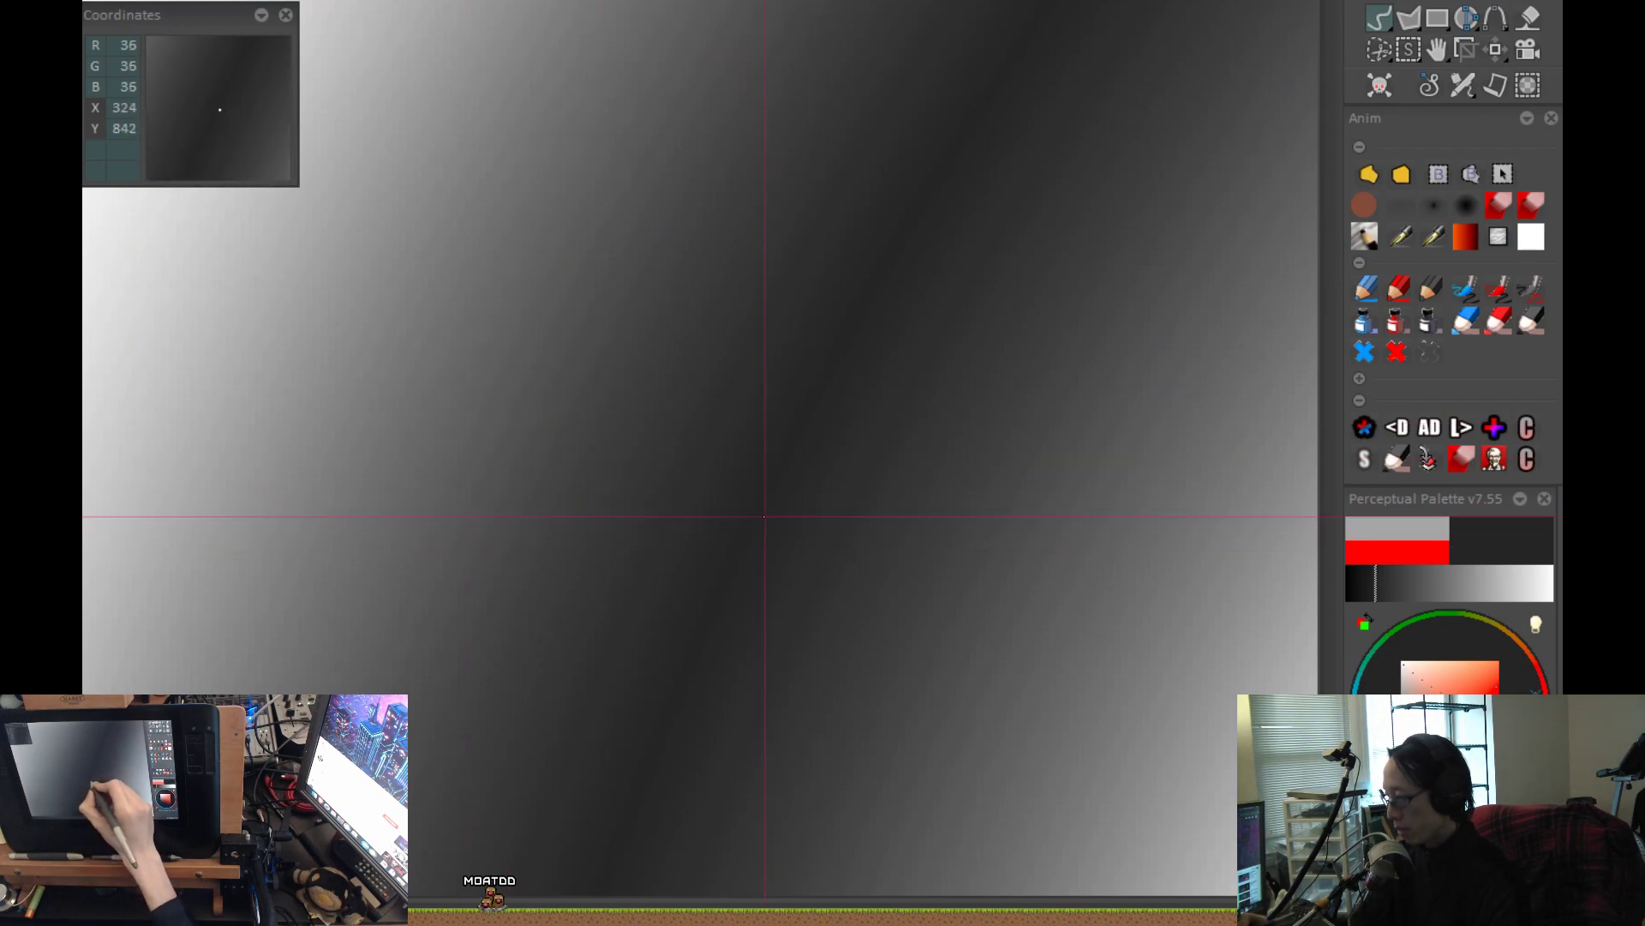
key("Right")
key("Right")
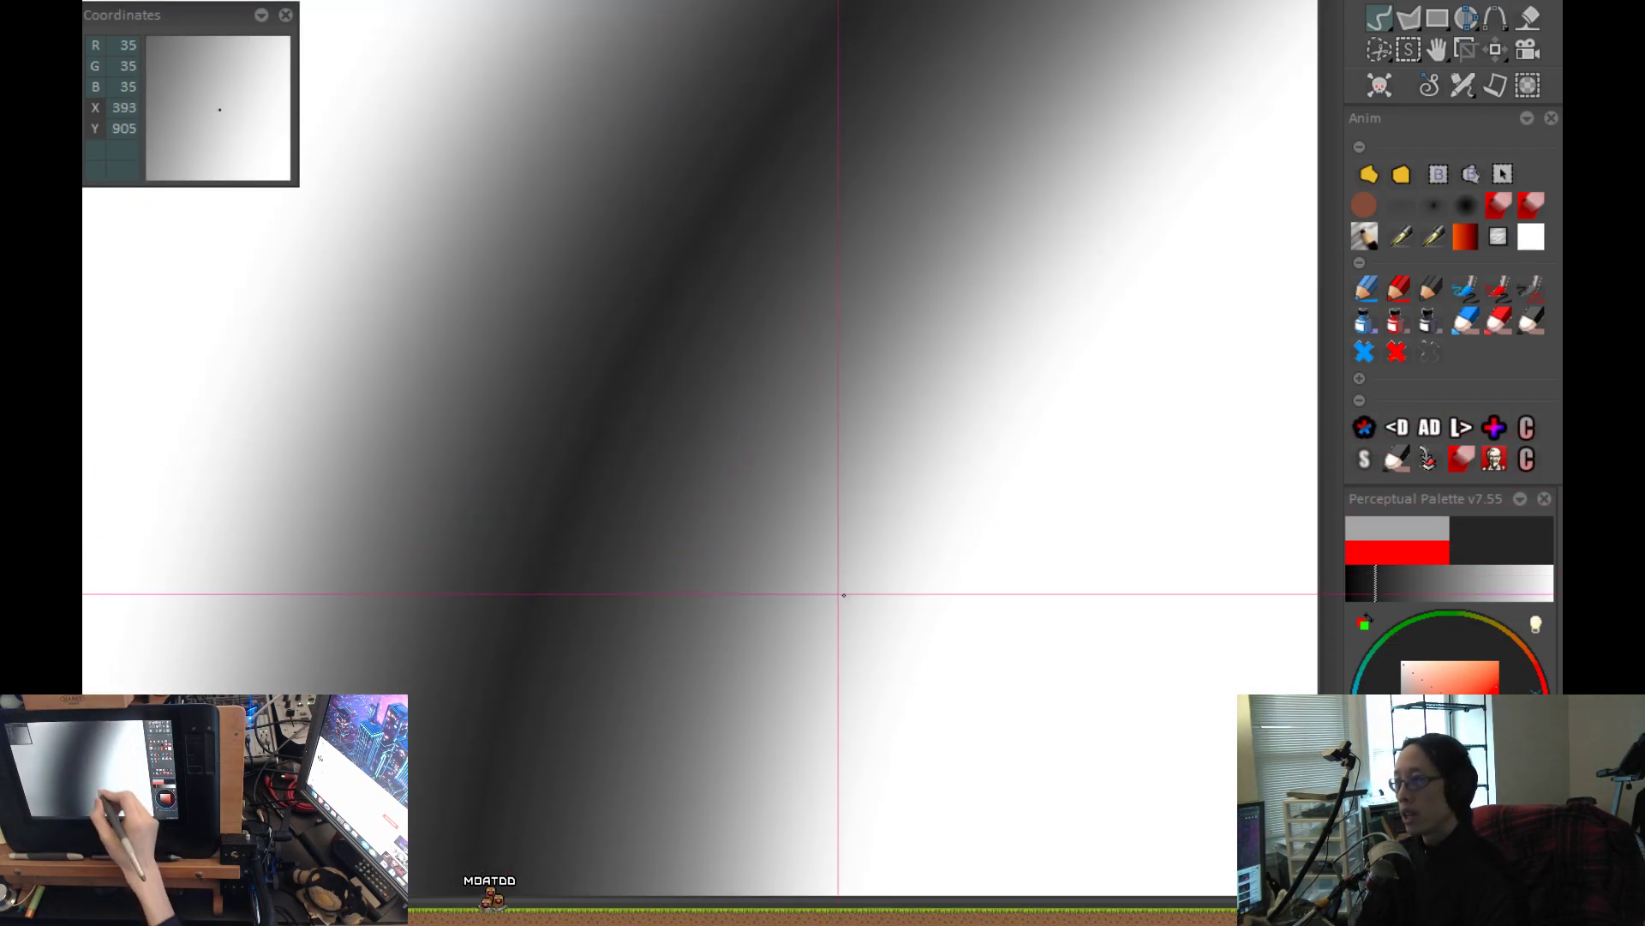
Undo the two airbrush test strokes, try a slender stroke fading toward its upper end, and remove it.
key("ctrl+z")
left_click_drag(775, 613, 756, 621)
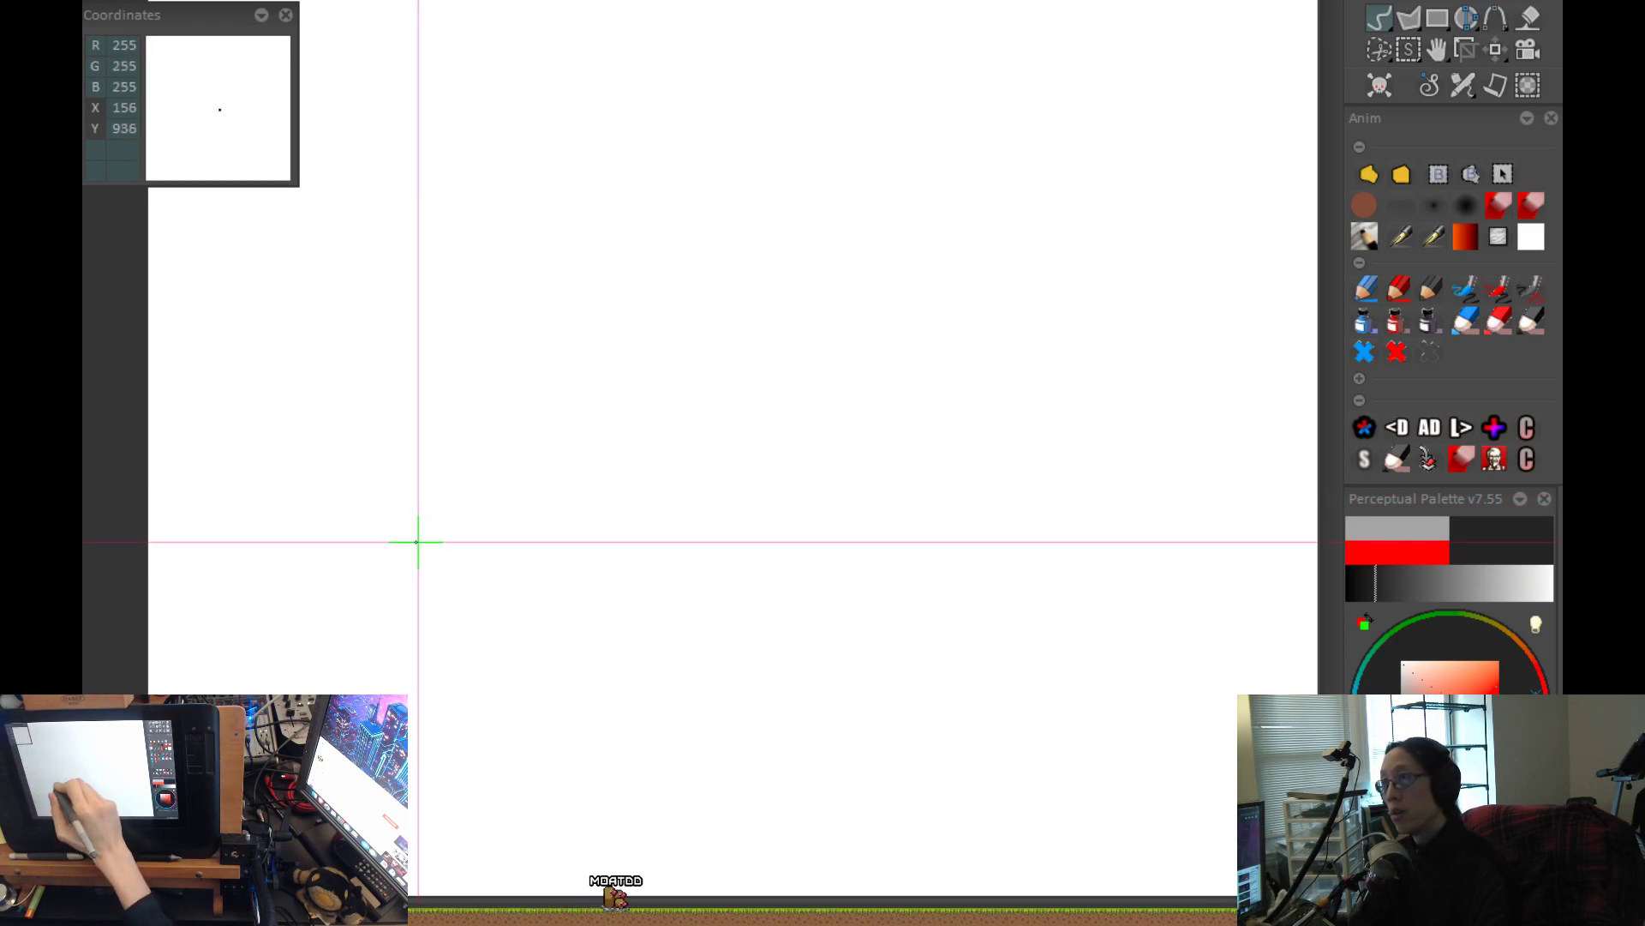
left_click_drag(775, 499, 762, 479)
scroll(861, 232, "down", 2)
left_click_drag(852, 141, 754, 636)
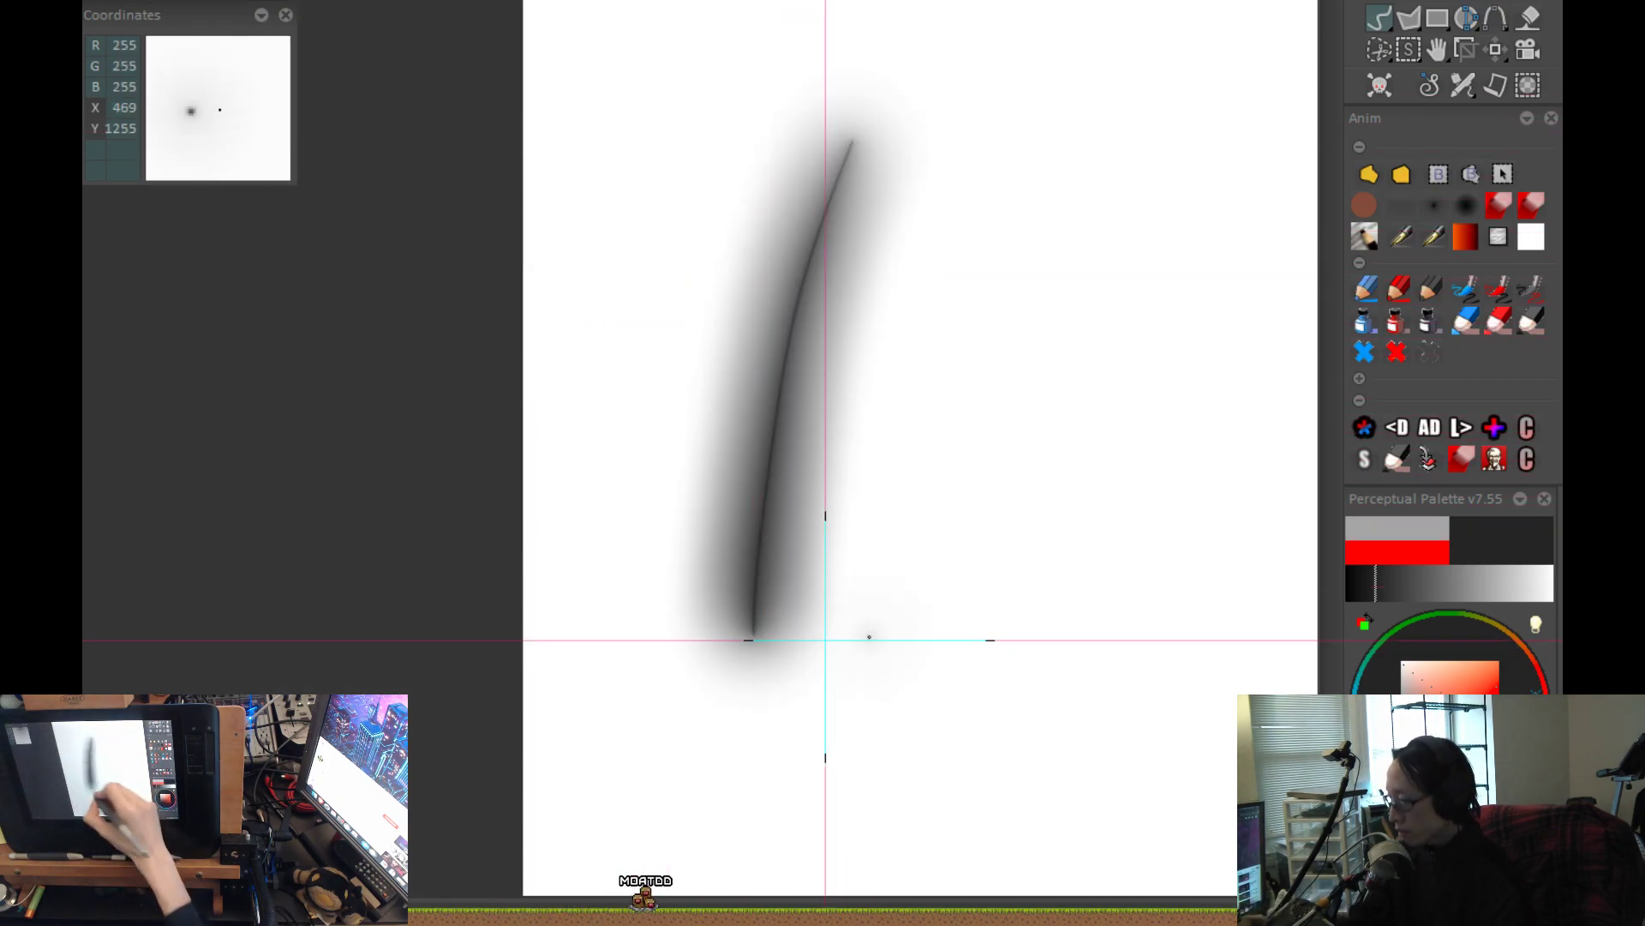
left_click_drag(869, 640, 766, 204)
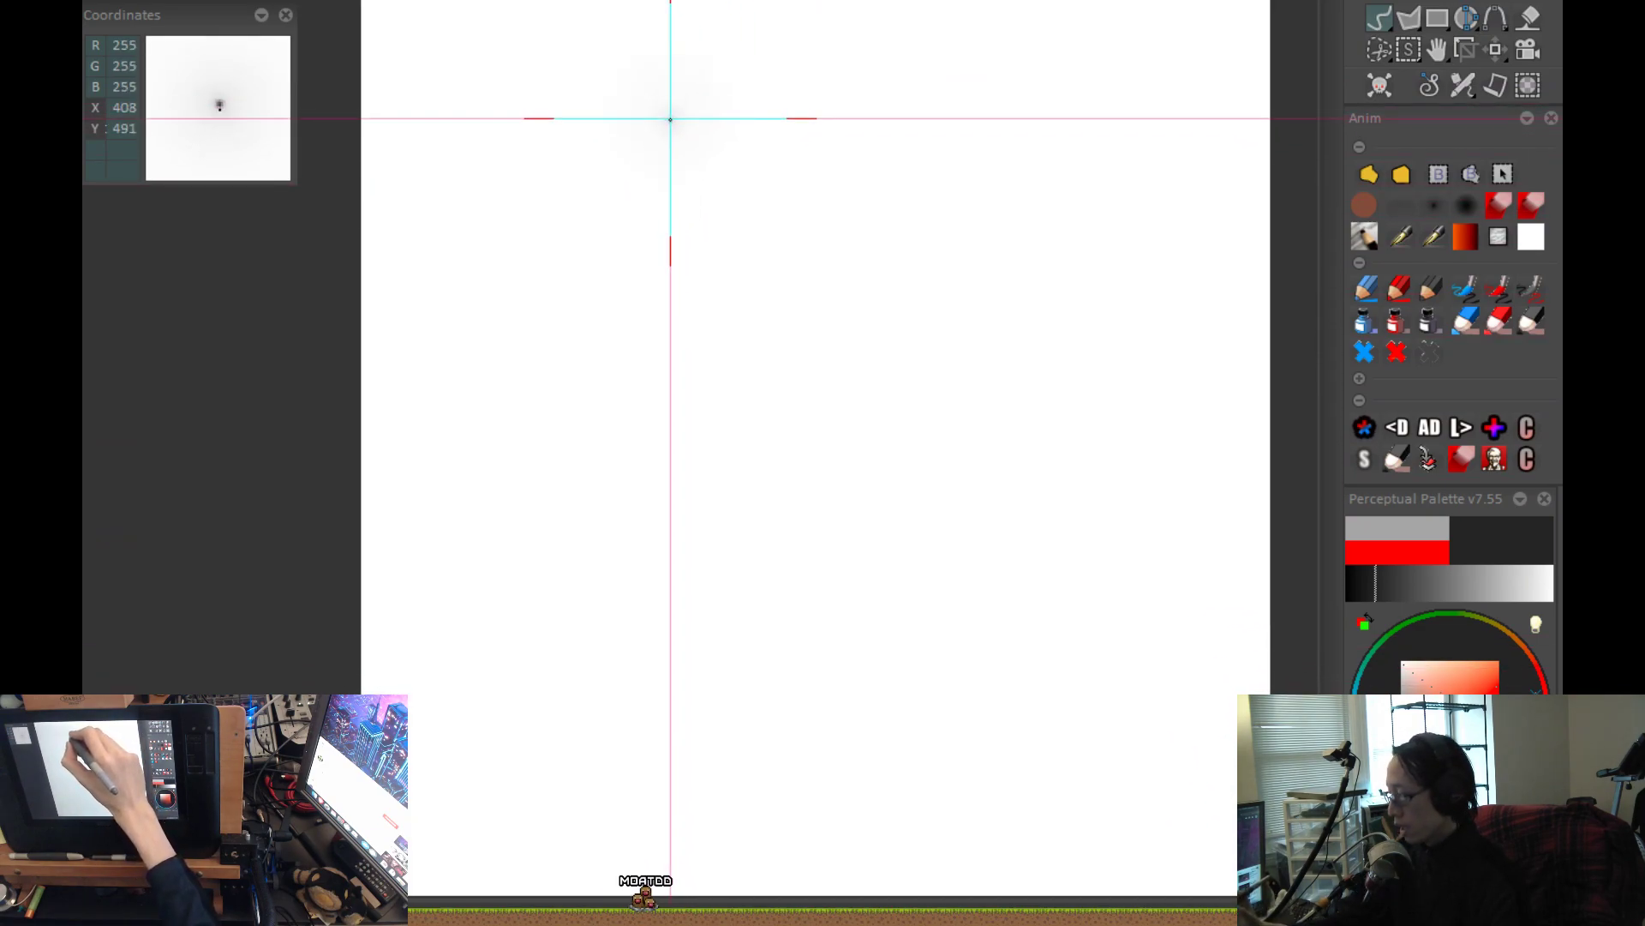
Paint a curved airbrush stroke fading toward its upper end and a uniformly dark straight stroke beside it for comparison.
mouse_move(626, 164)
left_mouse_down()
mouse_move(588, 525)
mouse_move(709, 699)
left_mouse_up()
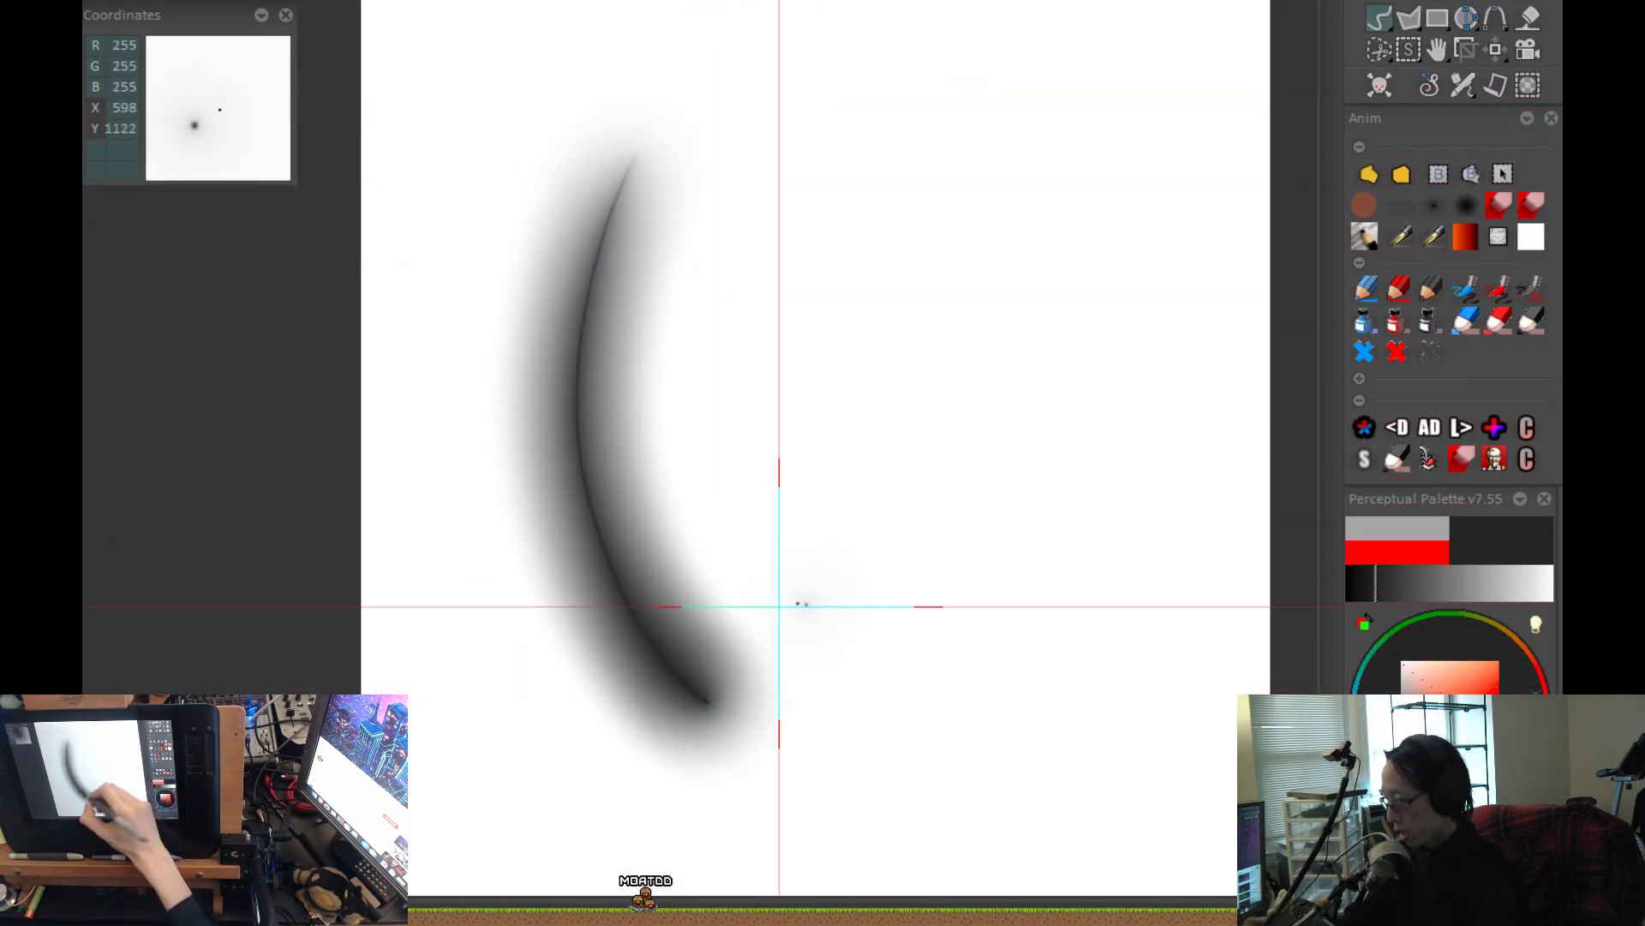
mouse_move(907, 150)
left_mouse_down()
mouse_move(901, 192)
mouse_move(953, 761)
left_mouse_up()
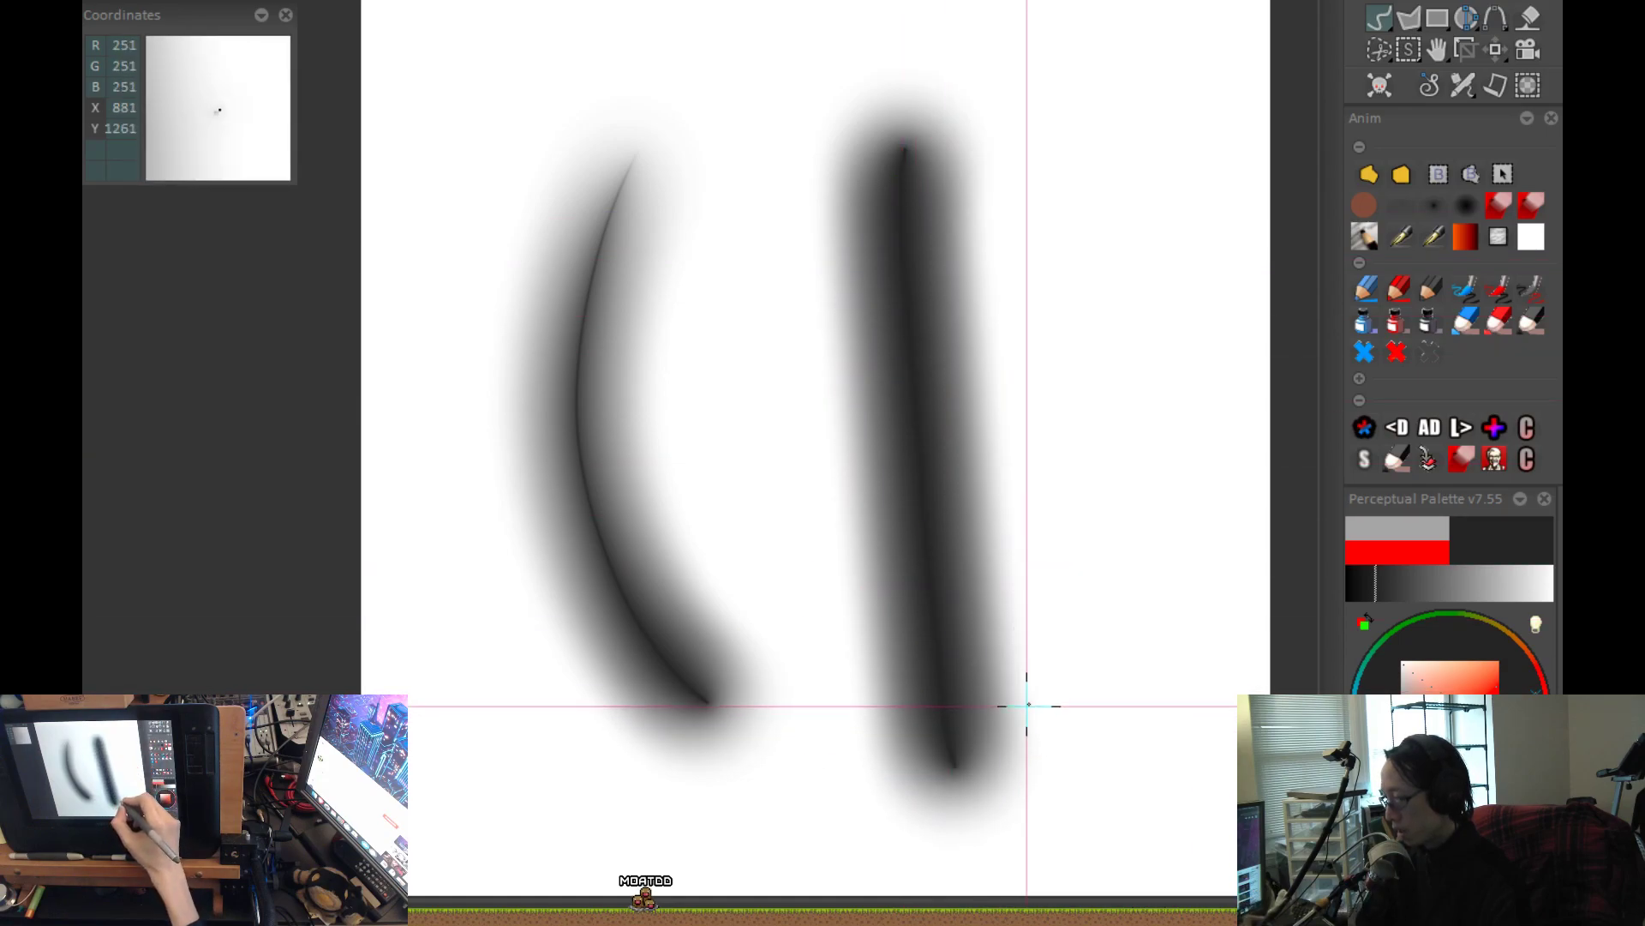
key("greater")
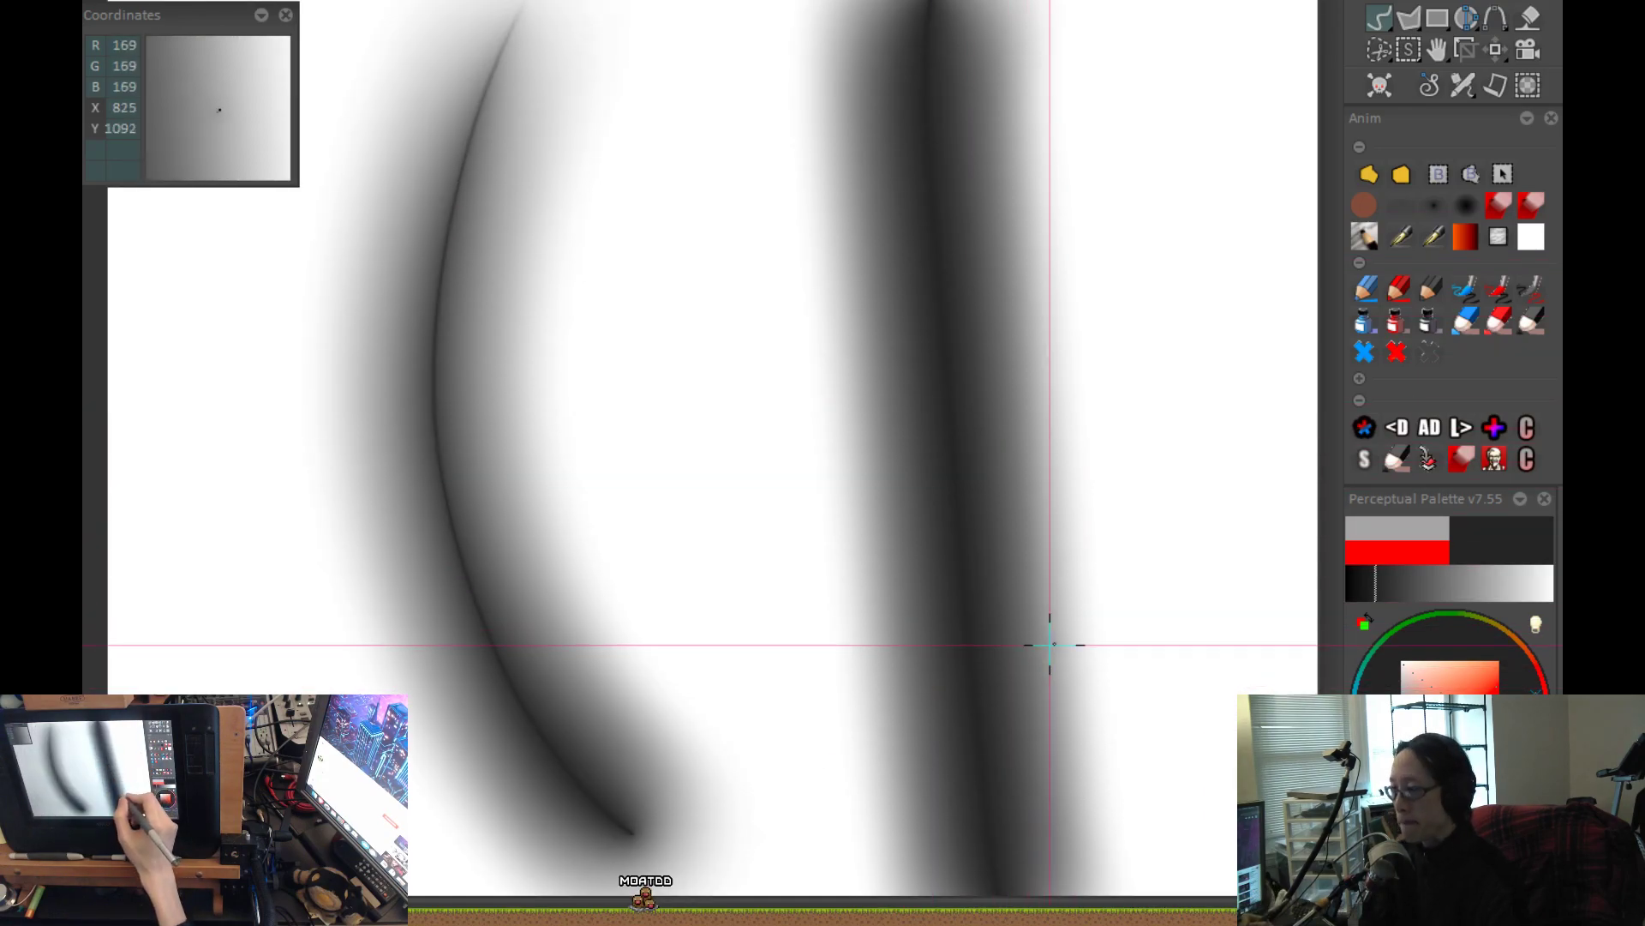
Set the paint colour to pure black and clear the two comparison strokes from the canvas.
key("greater")
key("greater")
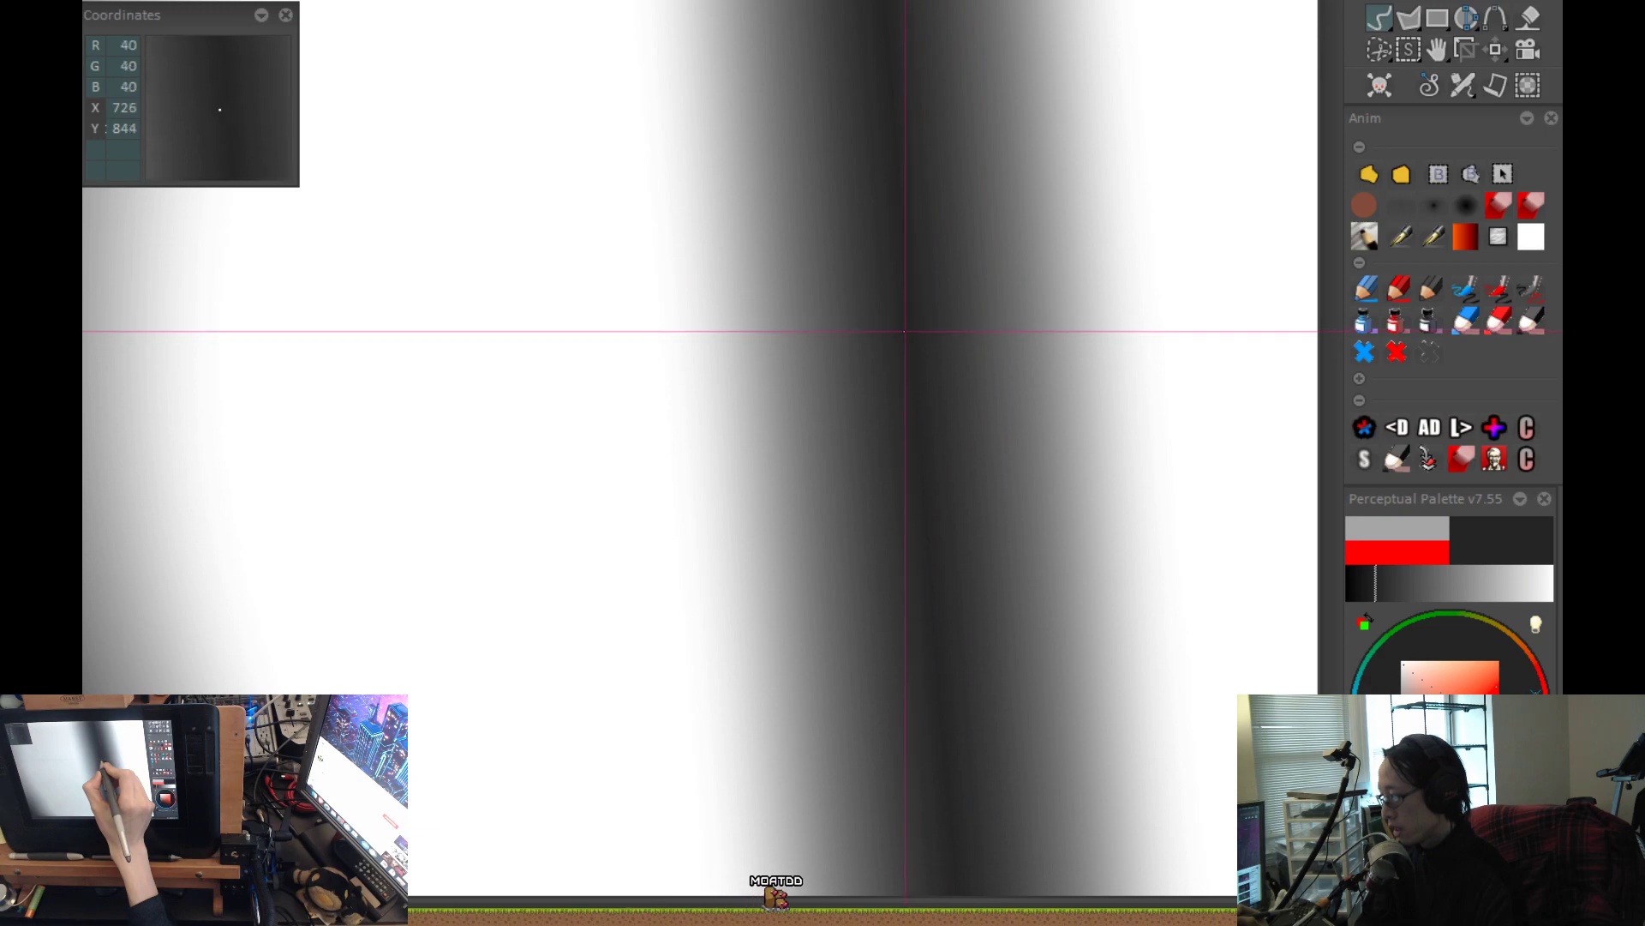
left_click(1414, 765)
key("less")
key("less")
key("less")
key("less")
key("less")
key("BackSpace")
left_click_drag(1001, 543, 1000, 552)
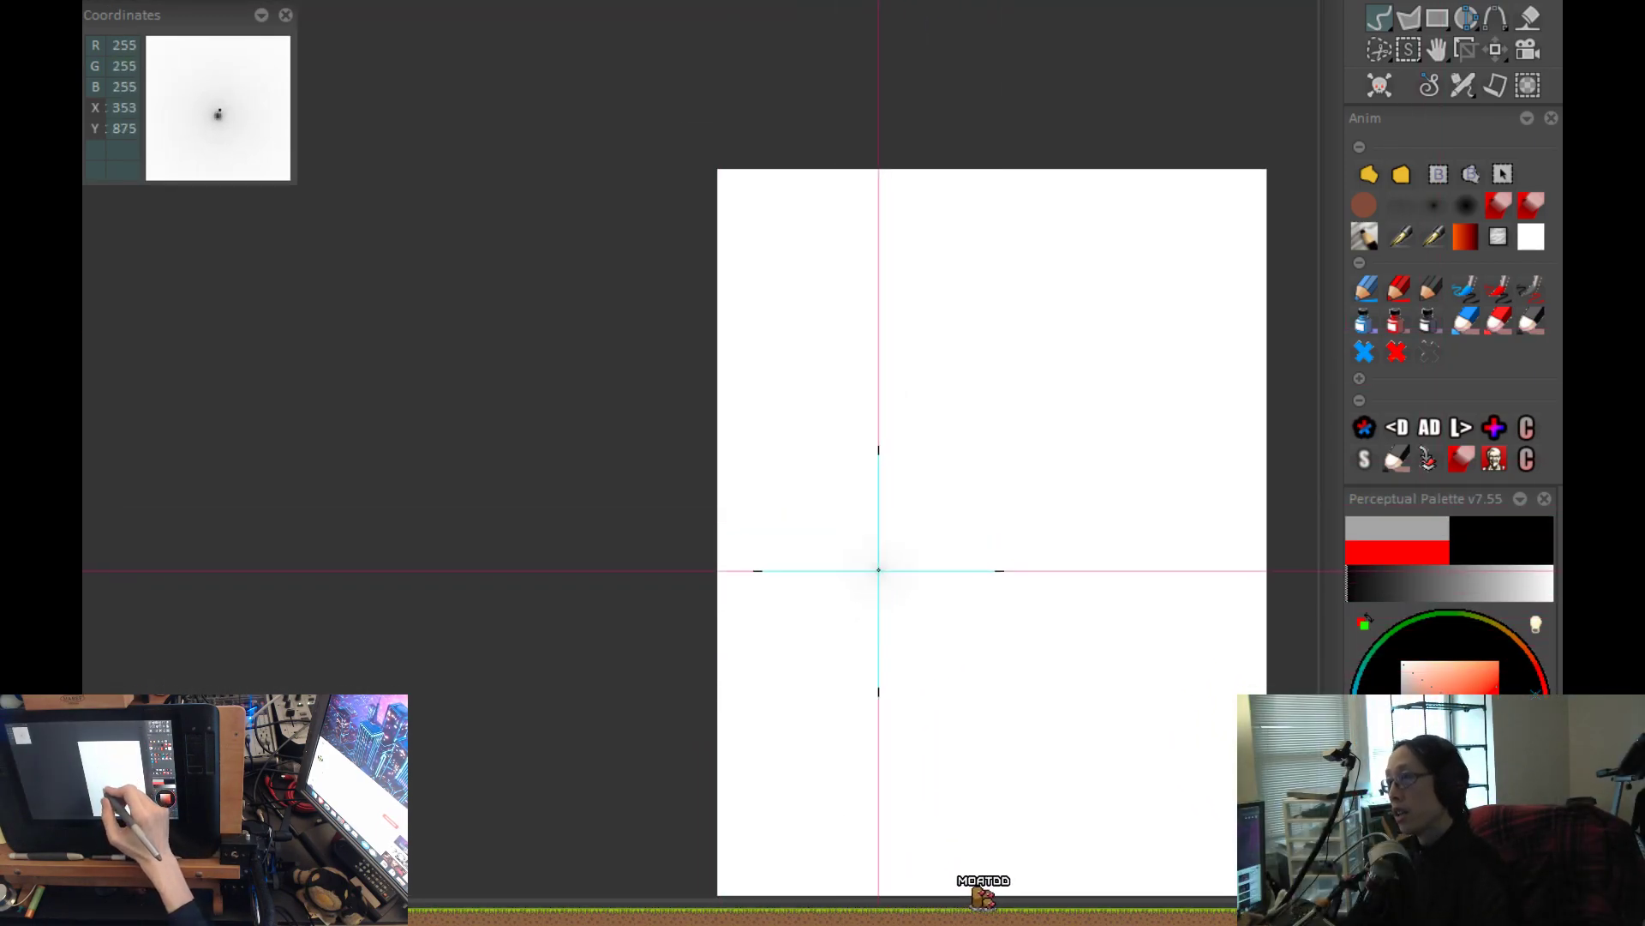
Paint a black airbrush stroke fading toward its upper end and a uniformly black straight stroke beside it.
left_click_drag(848, 317, 860, 681)
key("ctrl+z")
mouse_move(830, 278)
left_mouse_down()
mouse_move(831, 509)
mouse_move(866, 728)
left_mouse_up()
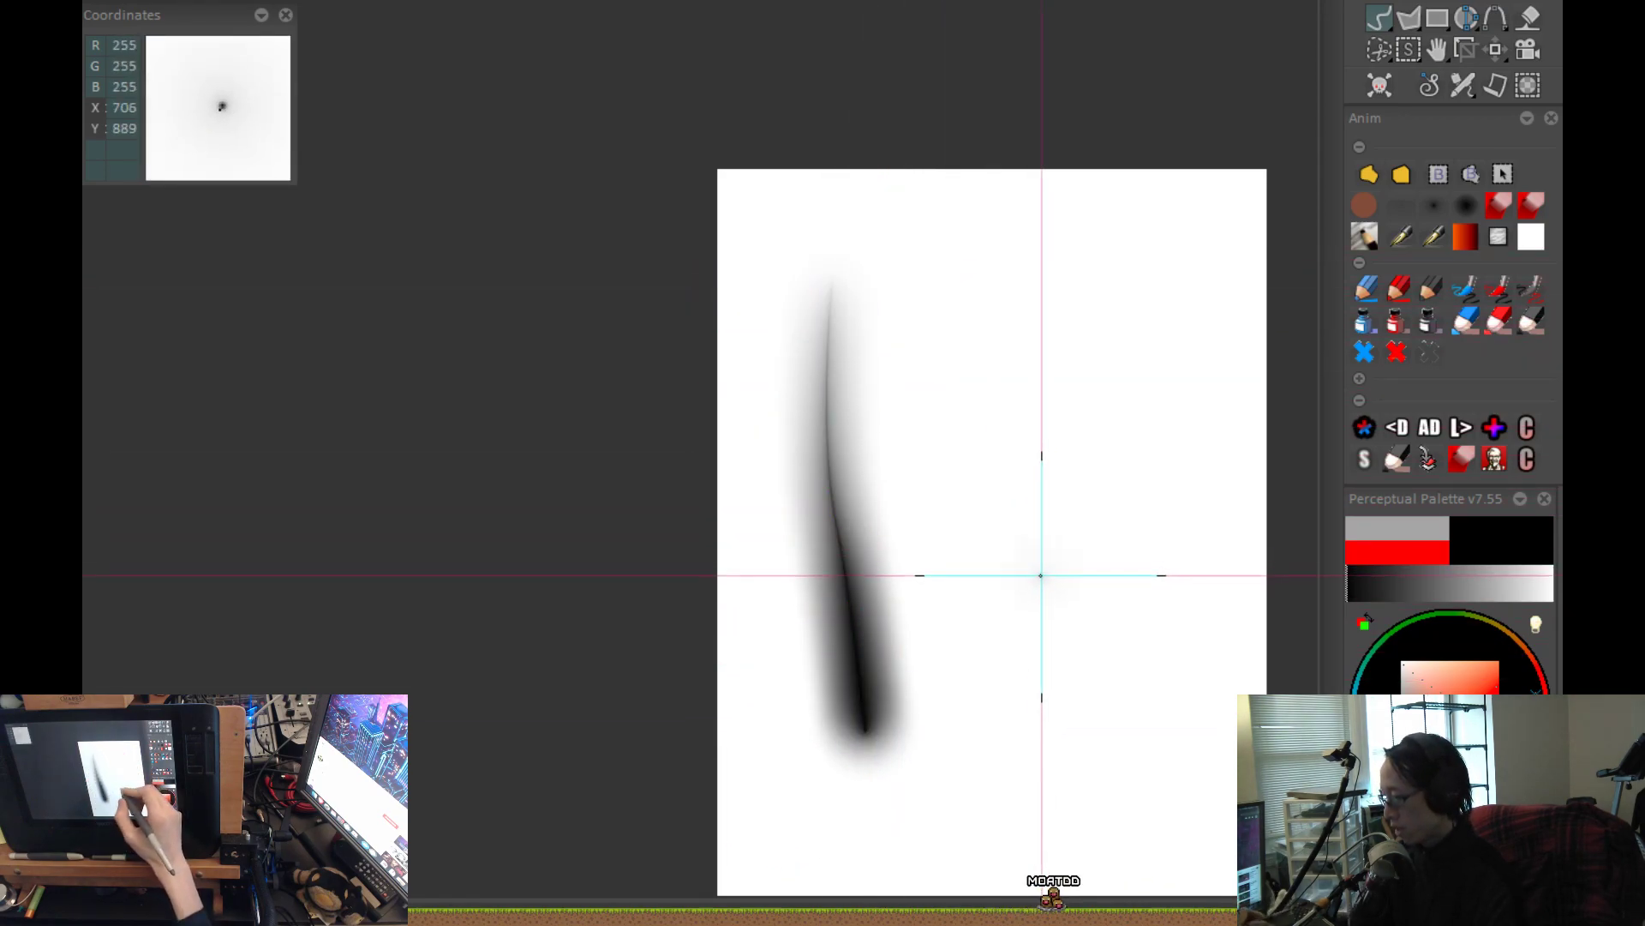
left_click_drag(1023, 302, 1008, 729)
Examine the gradients of both black strokes up close, checking RGB values along their cores, edges and upper ends.
key("greater")
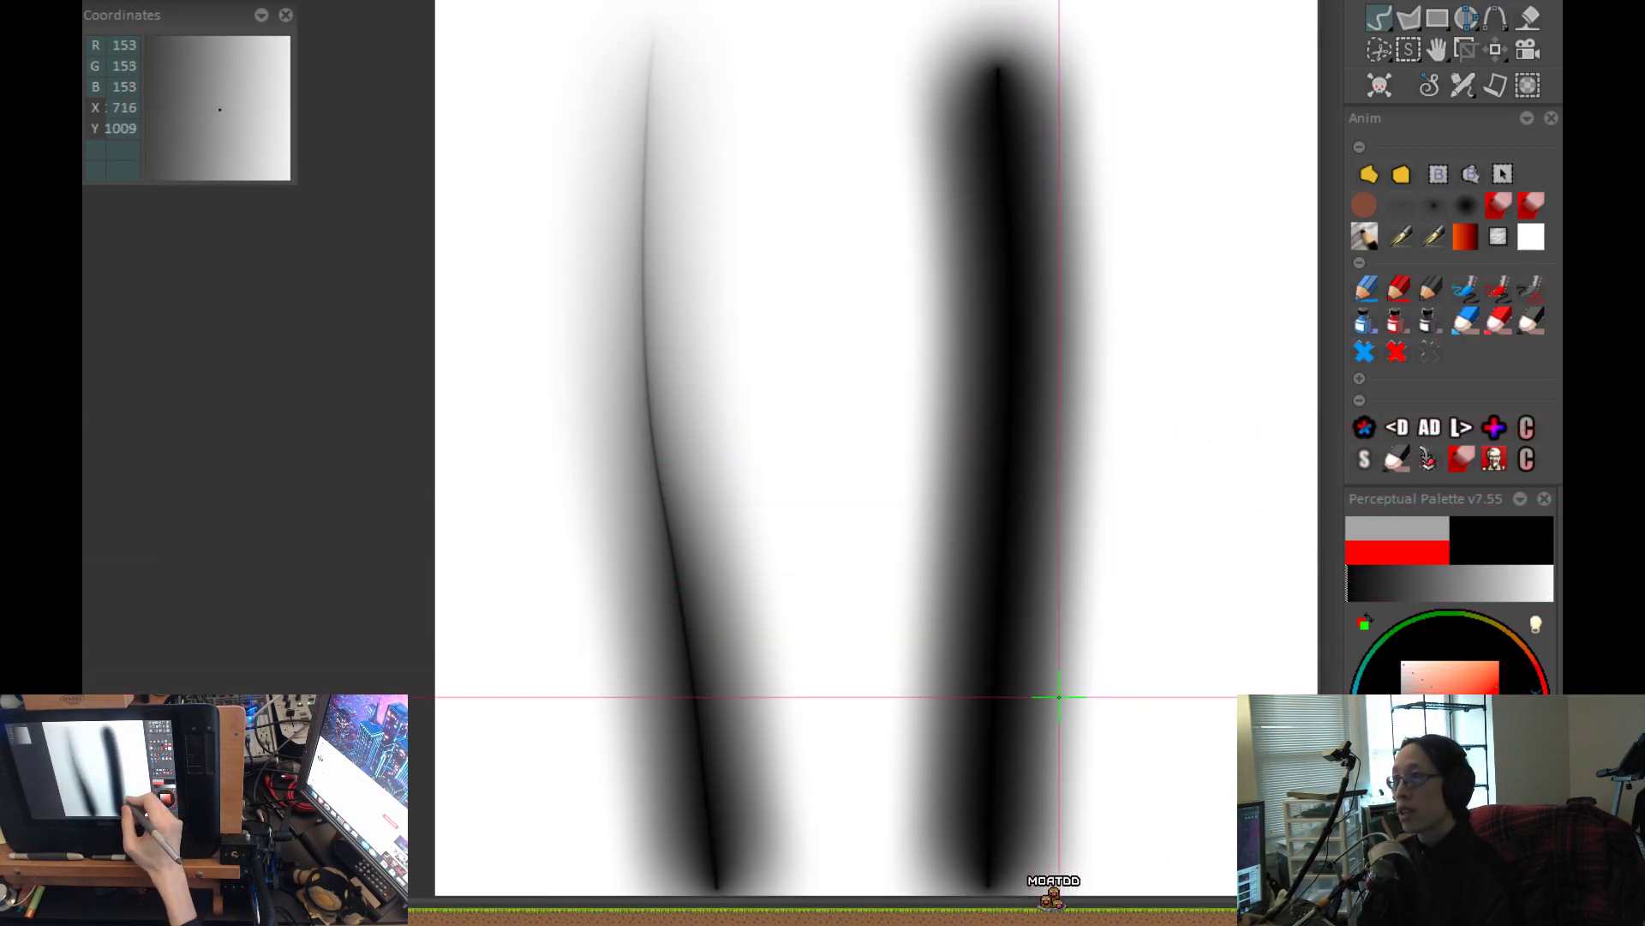
key("greater")
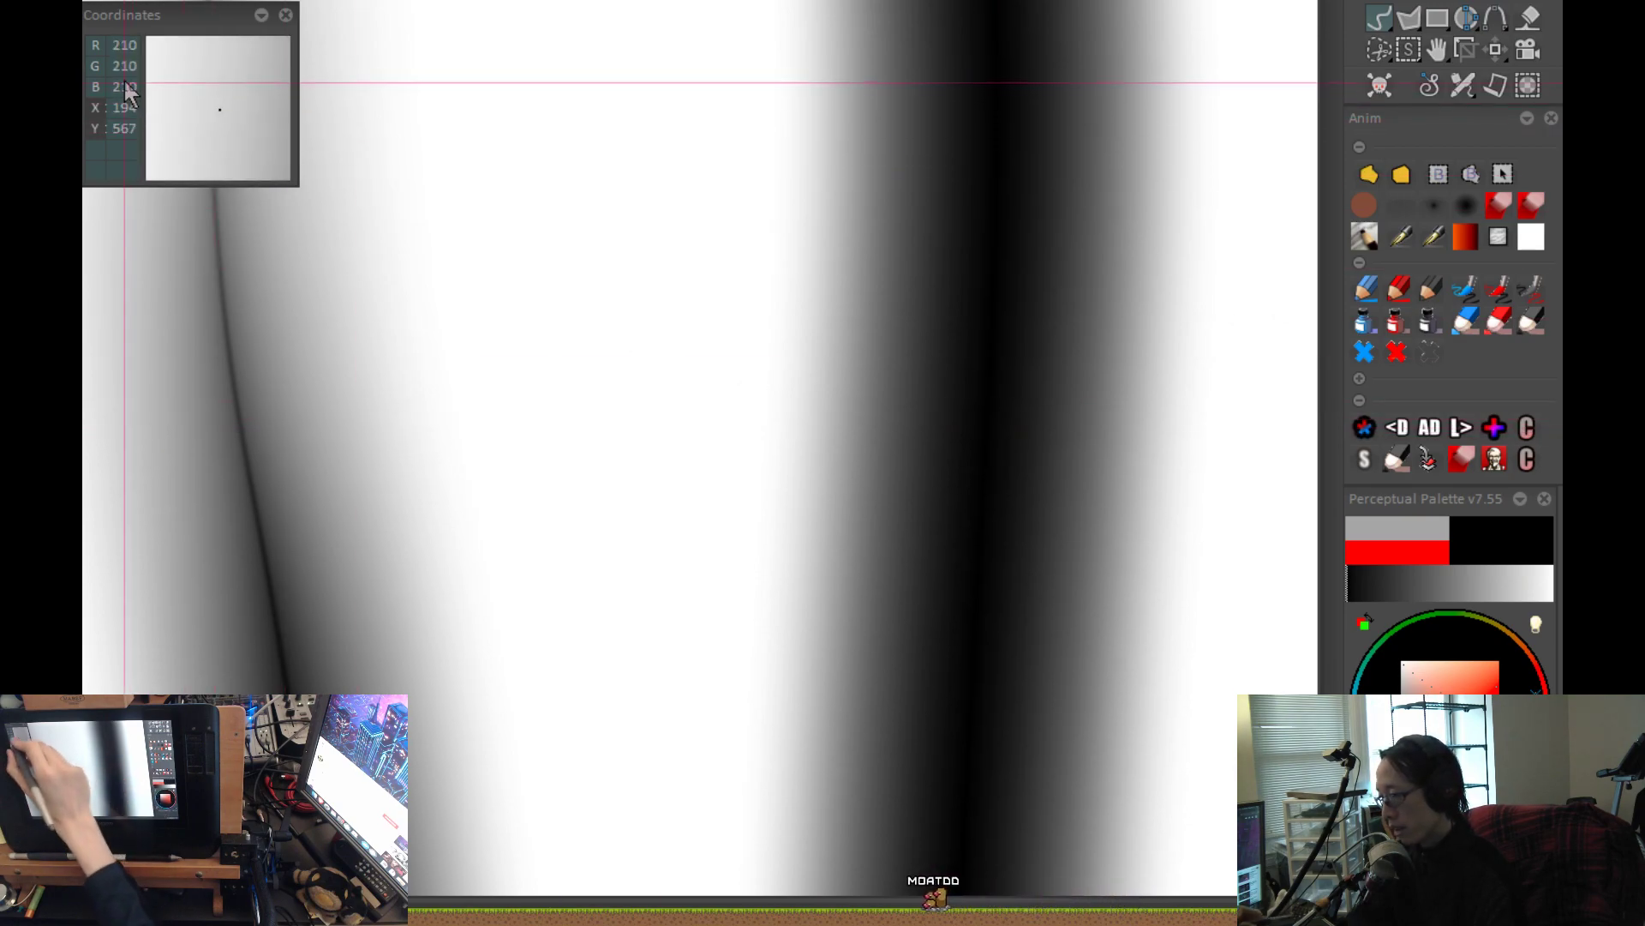
left_click_drag(180, 24, 190, 19)
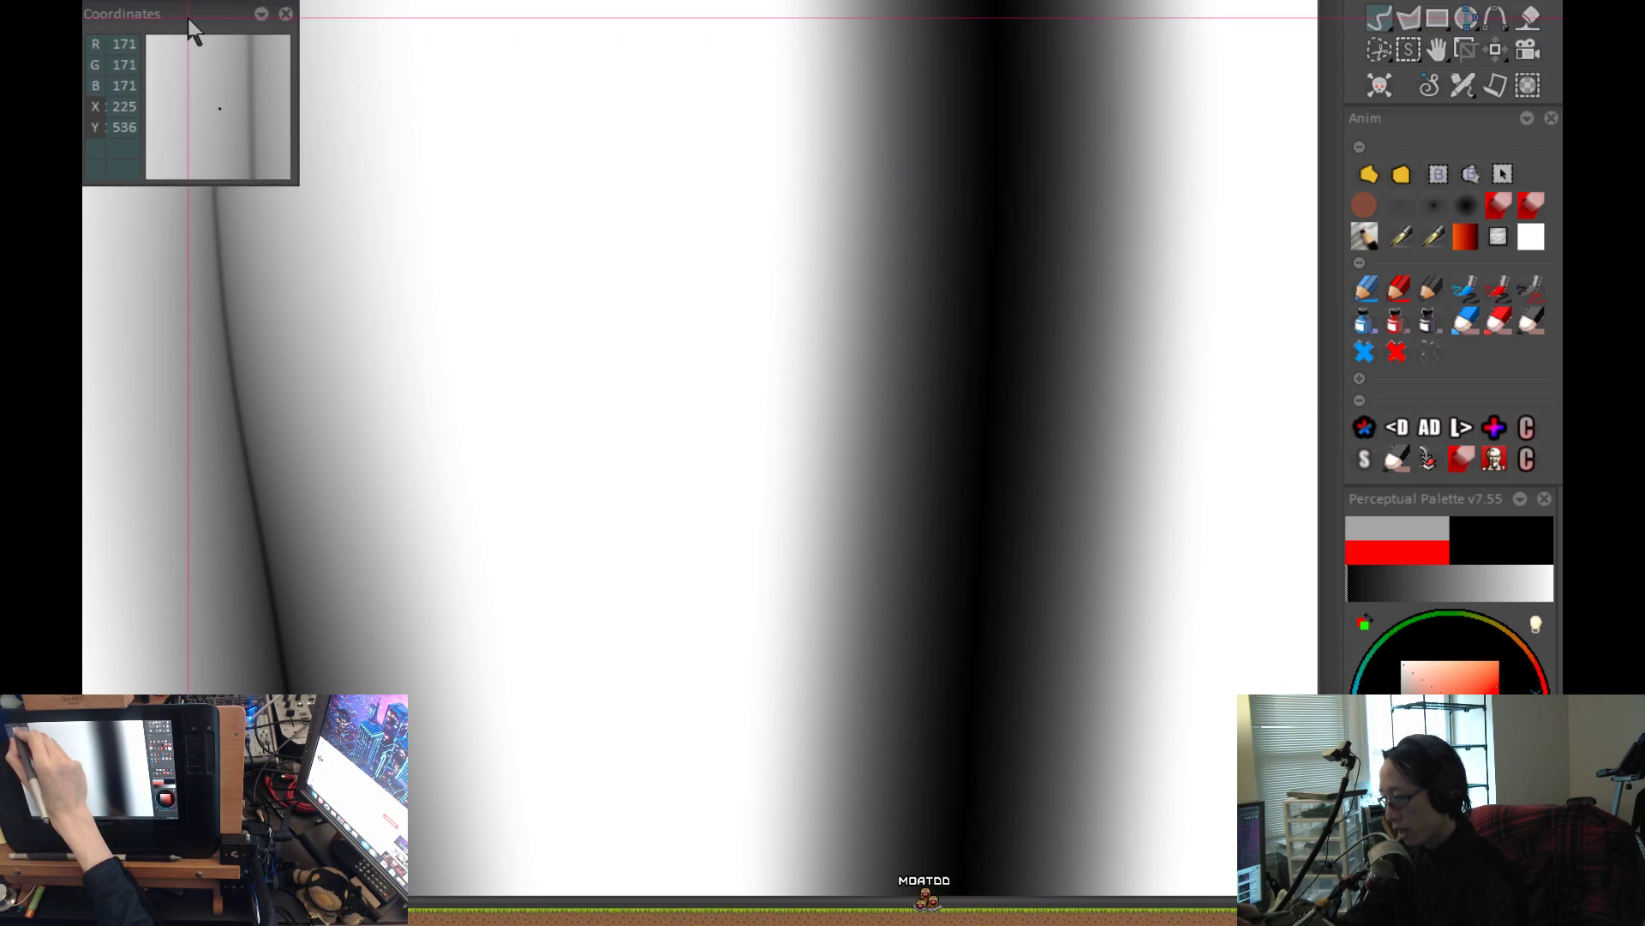
left_click_drag(355, 664, 679, 461)
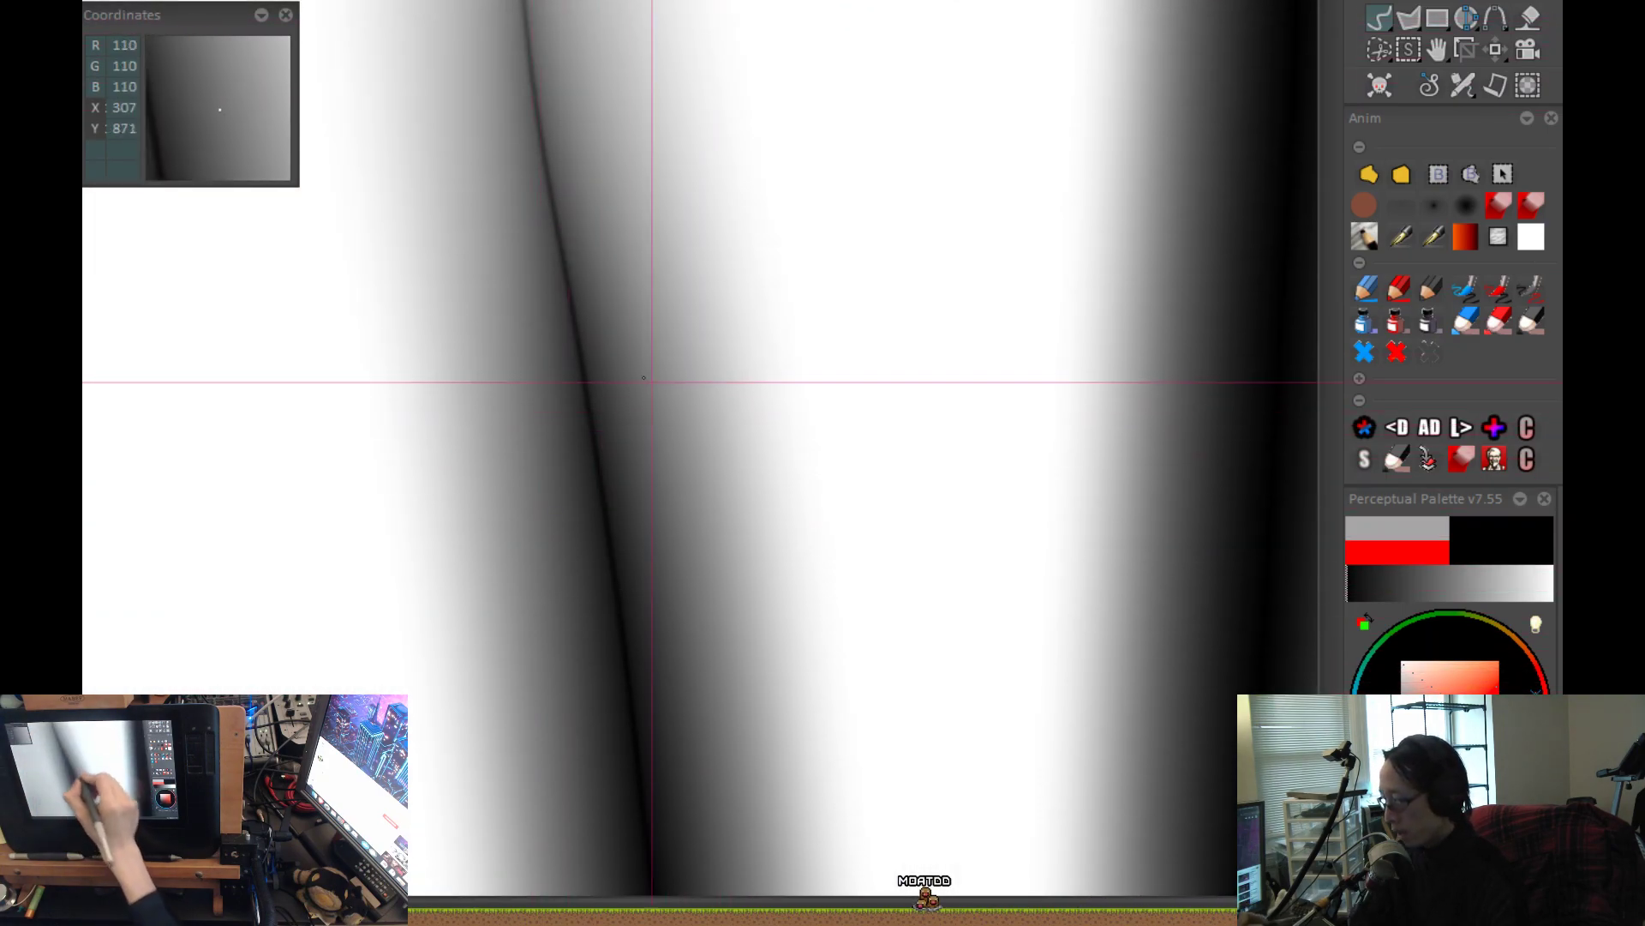
left_click_drag(738, 612, 762, 677)
left_click_drag(718, 438, 832, 869)
left_click_drag(731, 255, 740, 725)
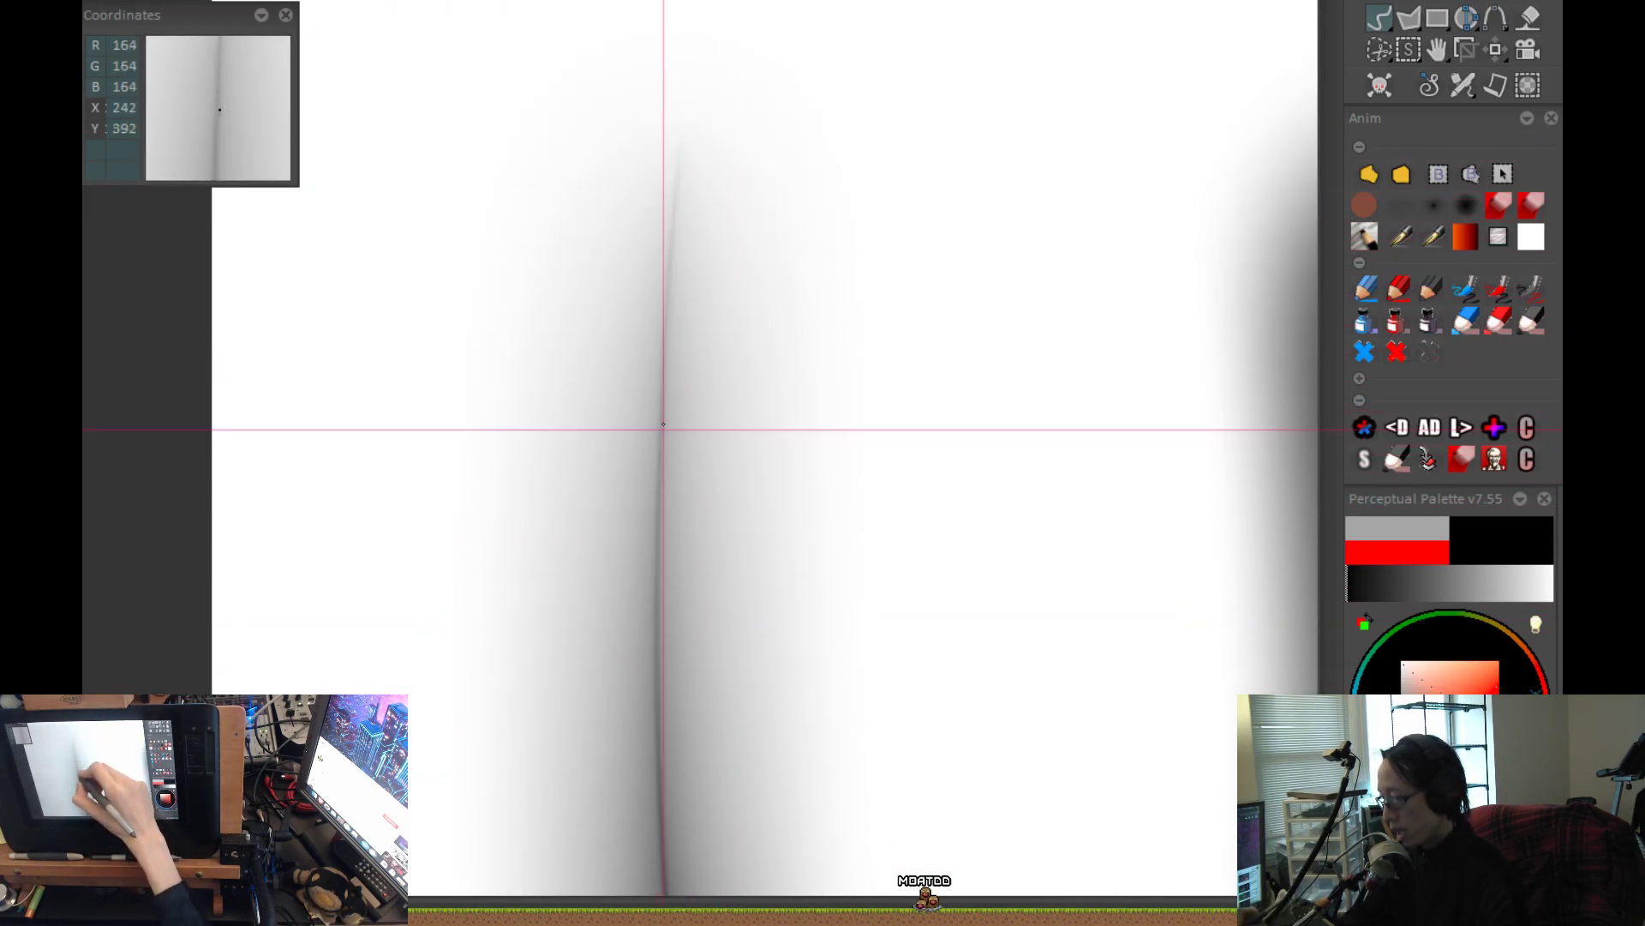
scroll(819, 509, "down", 2)
left_click_drag(674, 653, 399, 568)
scroll(782, 450, "up", 2)
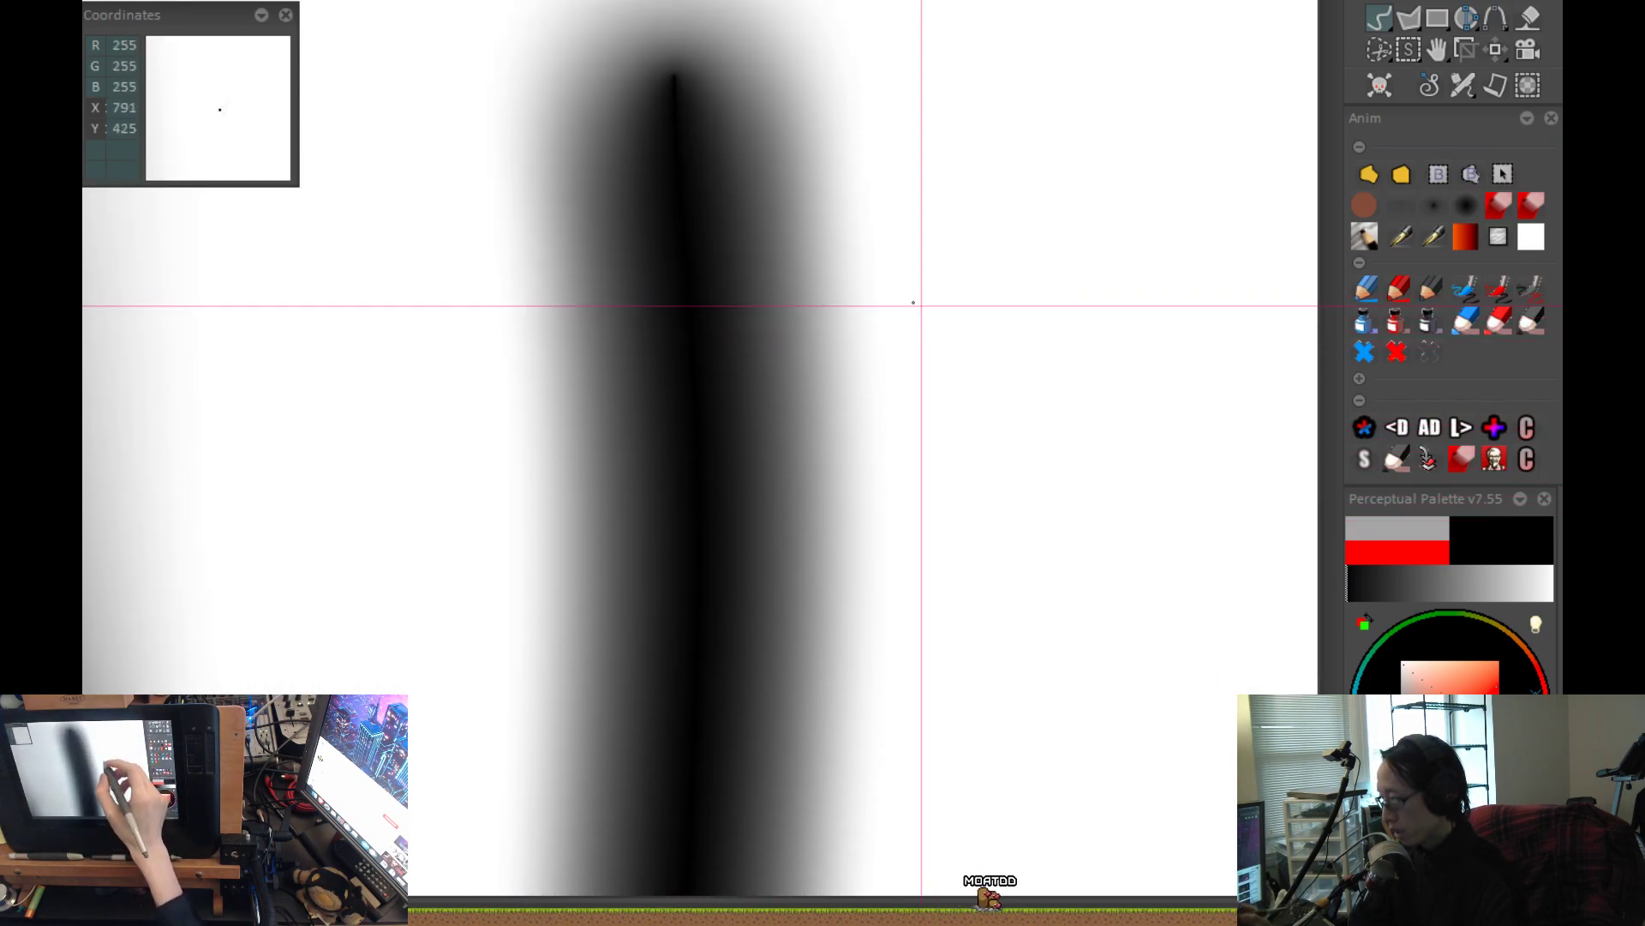
left_click_drag(931, 317, 904, 466)
scroll(898, 532, "down", 2)
left_click_drag(893, 603, 687, 488)
Paint a third, S-curved black airbrush stroke beside the straight one, fading toward its lower end.
mouse_move(857, 178)
left_mouse_down()
mouse_move(861, 407)
mouse_move(772, 760)
left_mouse_up()
key("ctrl+z")
mouse_move(874, 197)
left_mouse_down()
mouse_move(874, 294)
mouse_move(717, 734)
left_mouse_up()
scroll(863, 665, "up", 1)
key("ctrl+z")
mouse_move(813, 113)
left_mouse_down()
mouse_move(824, 317)
mouse_move(669, 742)
mouse_move(896, 189)
left_mouse_up()
key("ctrl+z")
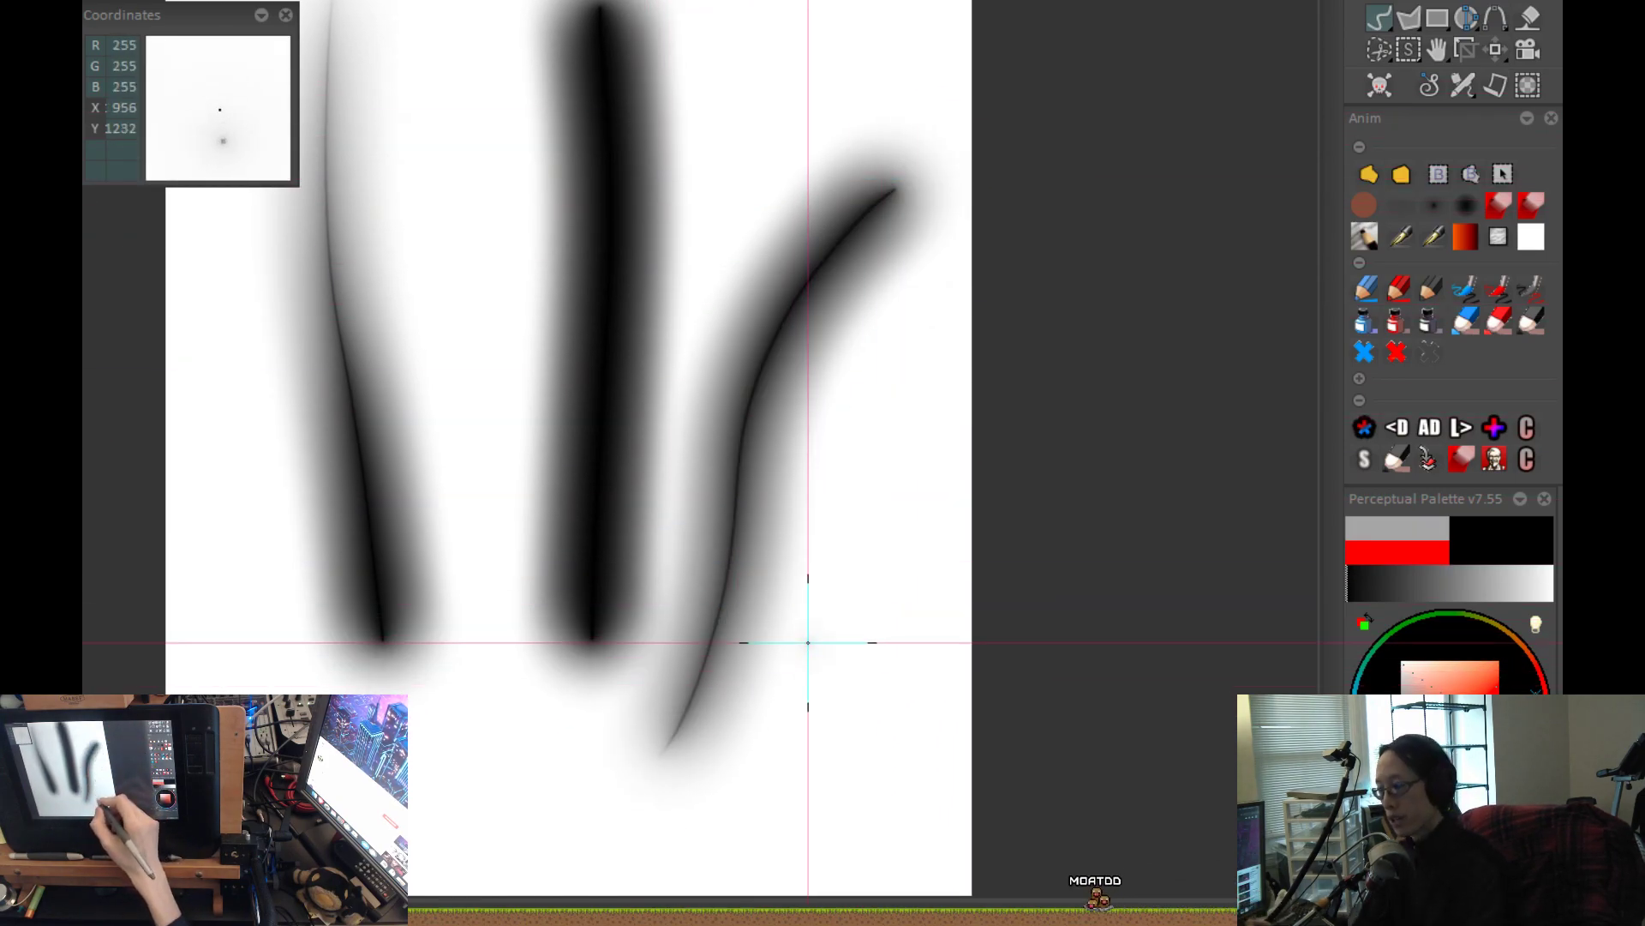
Examine the curved stroke's fading tail and the RGB values in the straight stroke's core up close.
scroll(703, 747, "up", 2)
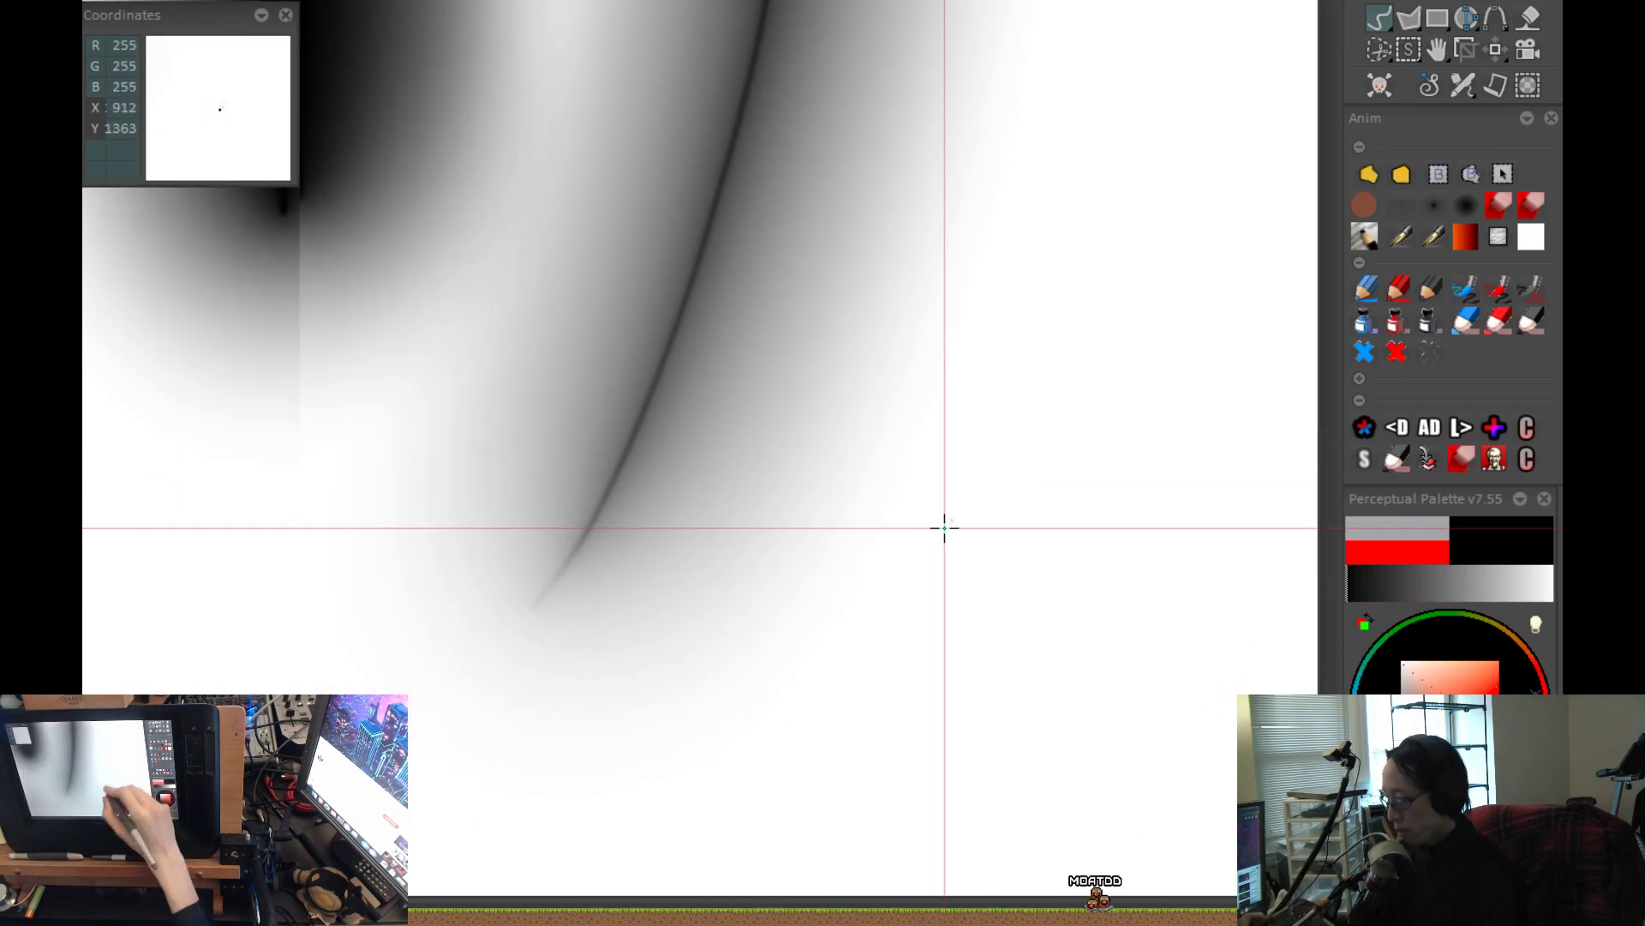
scroll(893, 459, "up", 3)
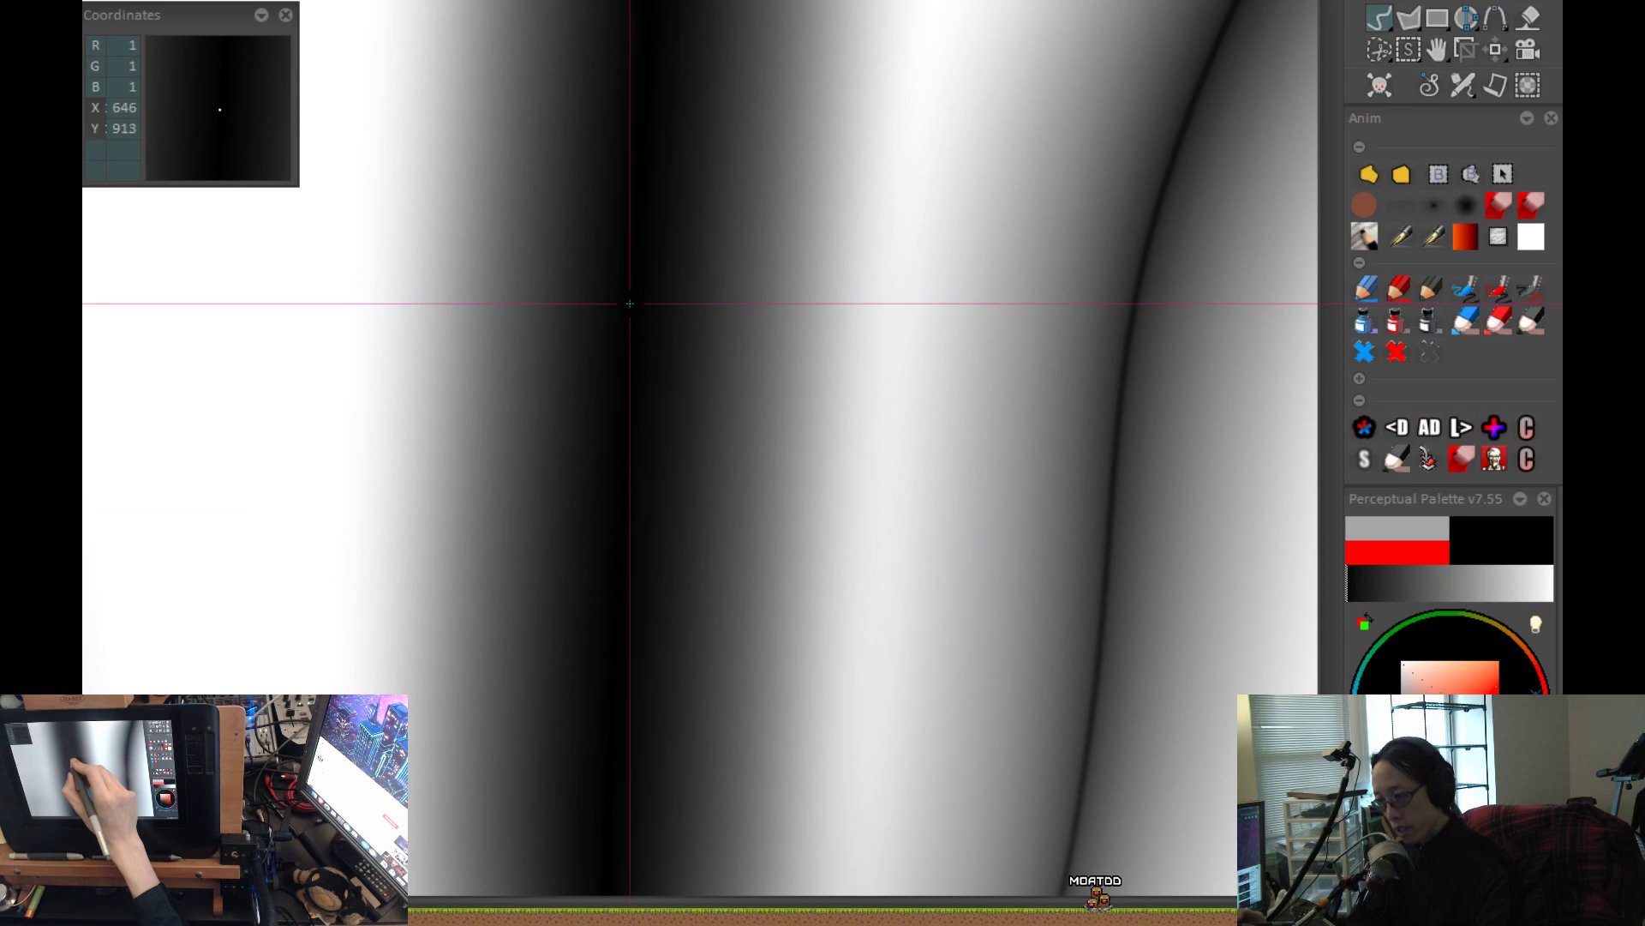
scroll(630, 307, "down", 5)
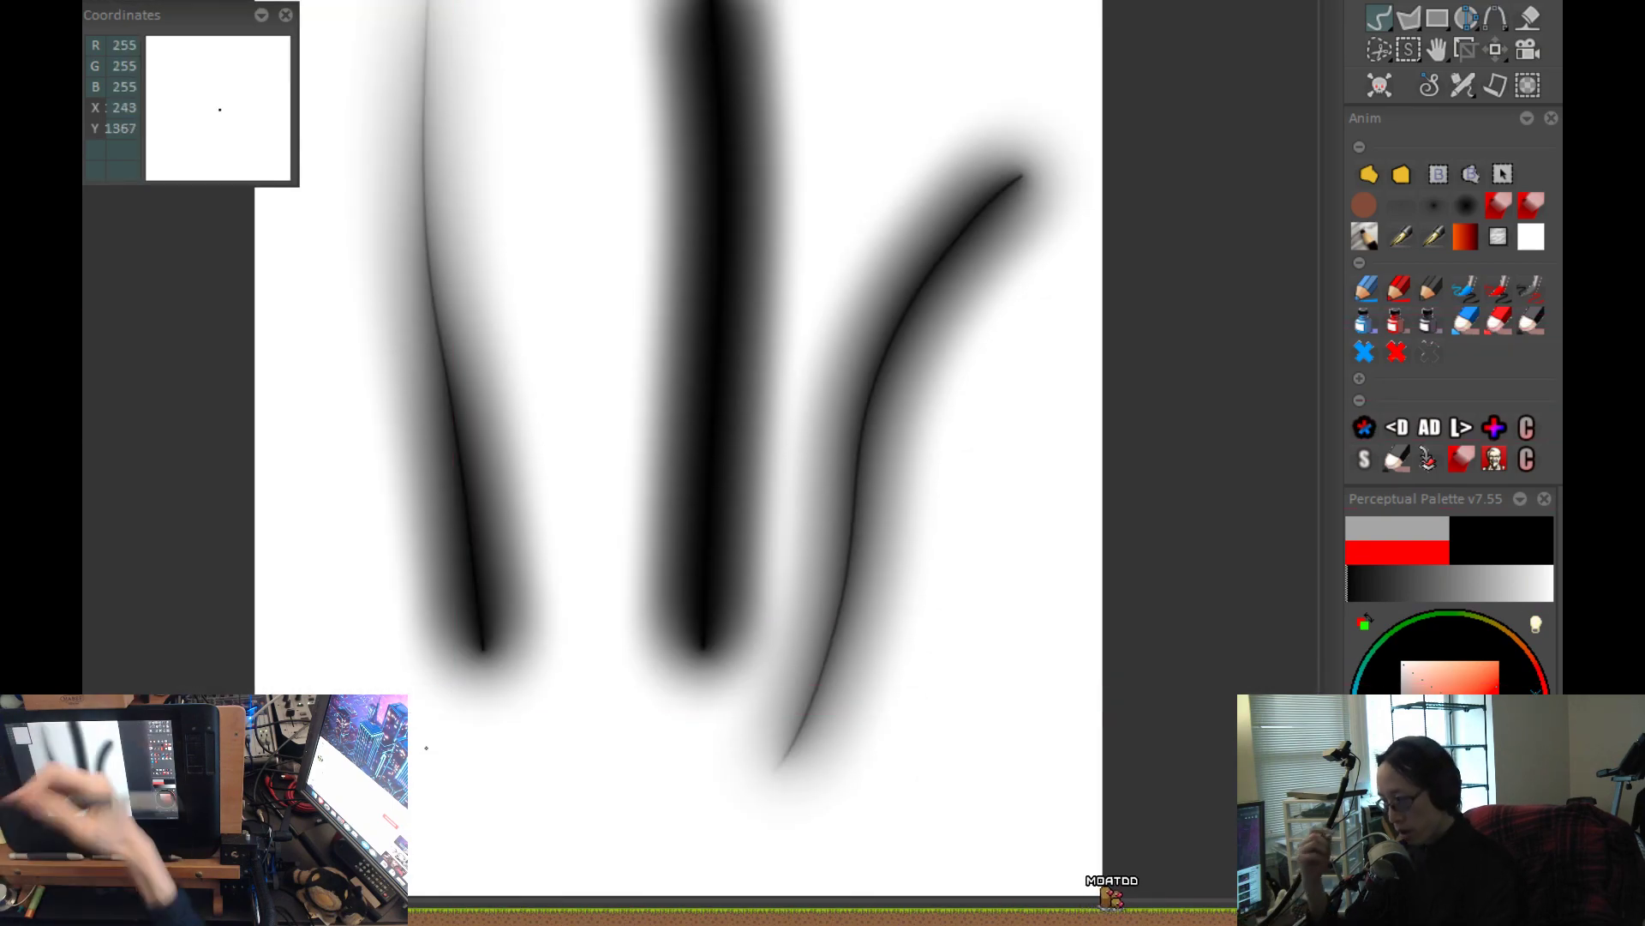
Clear the canvas, try a crescent-shaped black airbrush stroke and undo it.
mouse_move(896, 623)
left_mouse_down()
mouse_move(860, 771)
mouse_move(930, 665)
left_mouse_up()
key("shift+k")
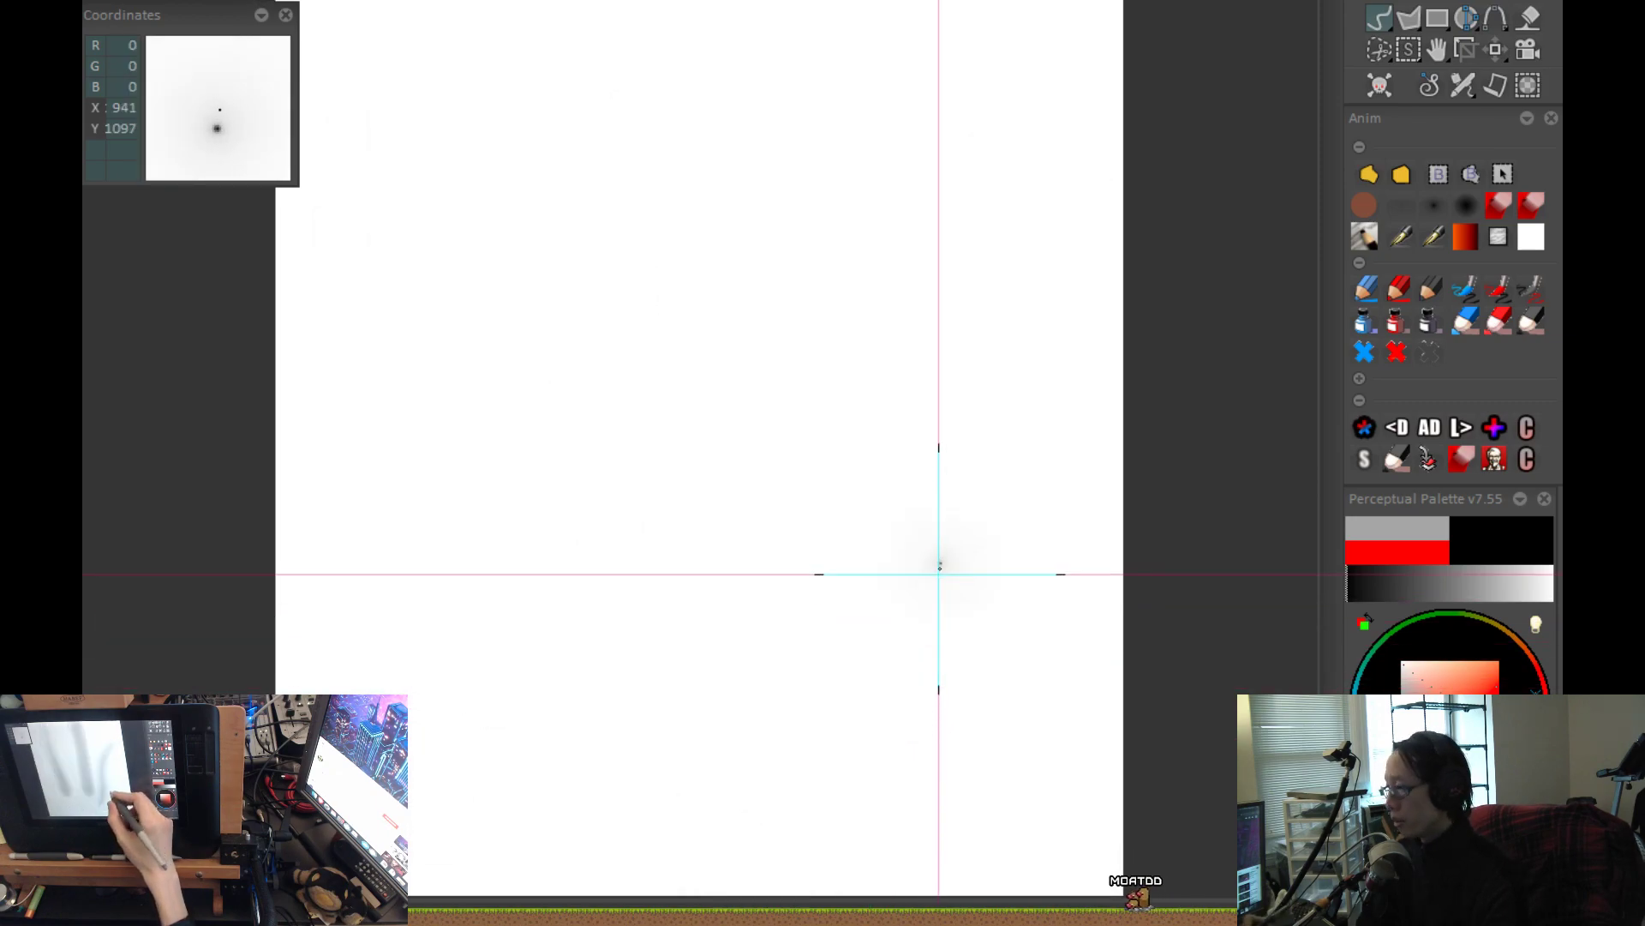
scroll(649, 498, "up", 1)
mouse_move(745, 182)
left_mouse_down()
mouse_move(606, 239)
mouse_move(837, 606)
mouse_move(887, 600)
mouse_move(698, 473)
mouse_move(1050, 415)
left_mouse_up()
scroll(857, 678, "down", 1)
key("ctrl+z")
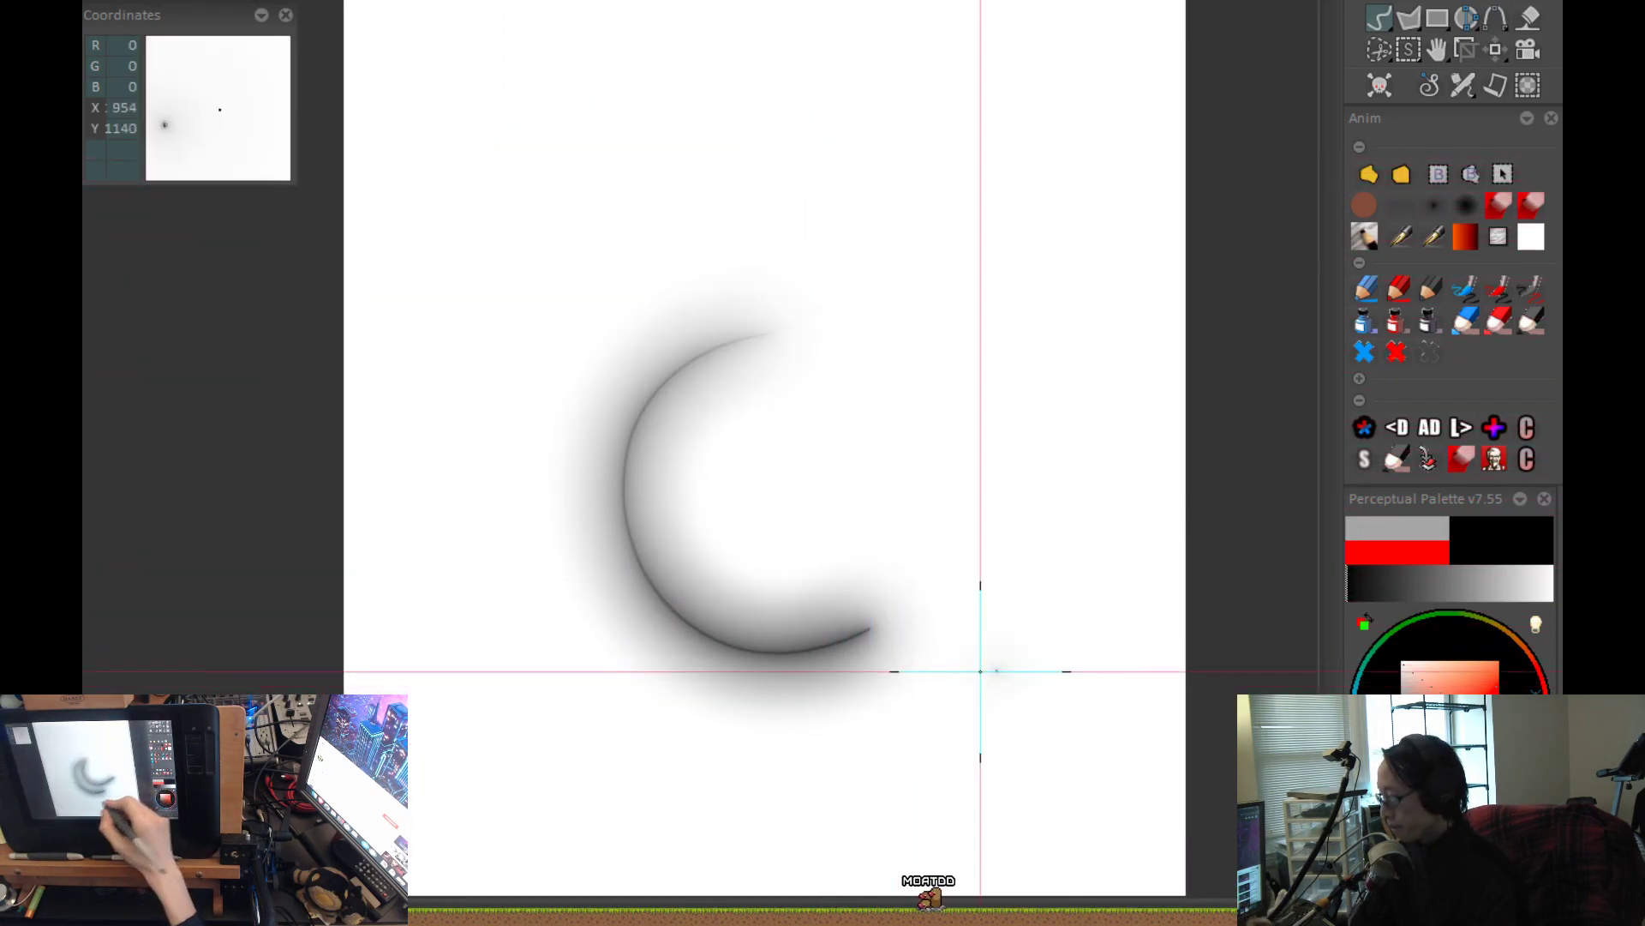
key("ctrl+z")
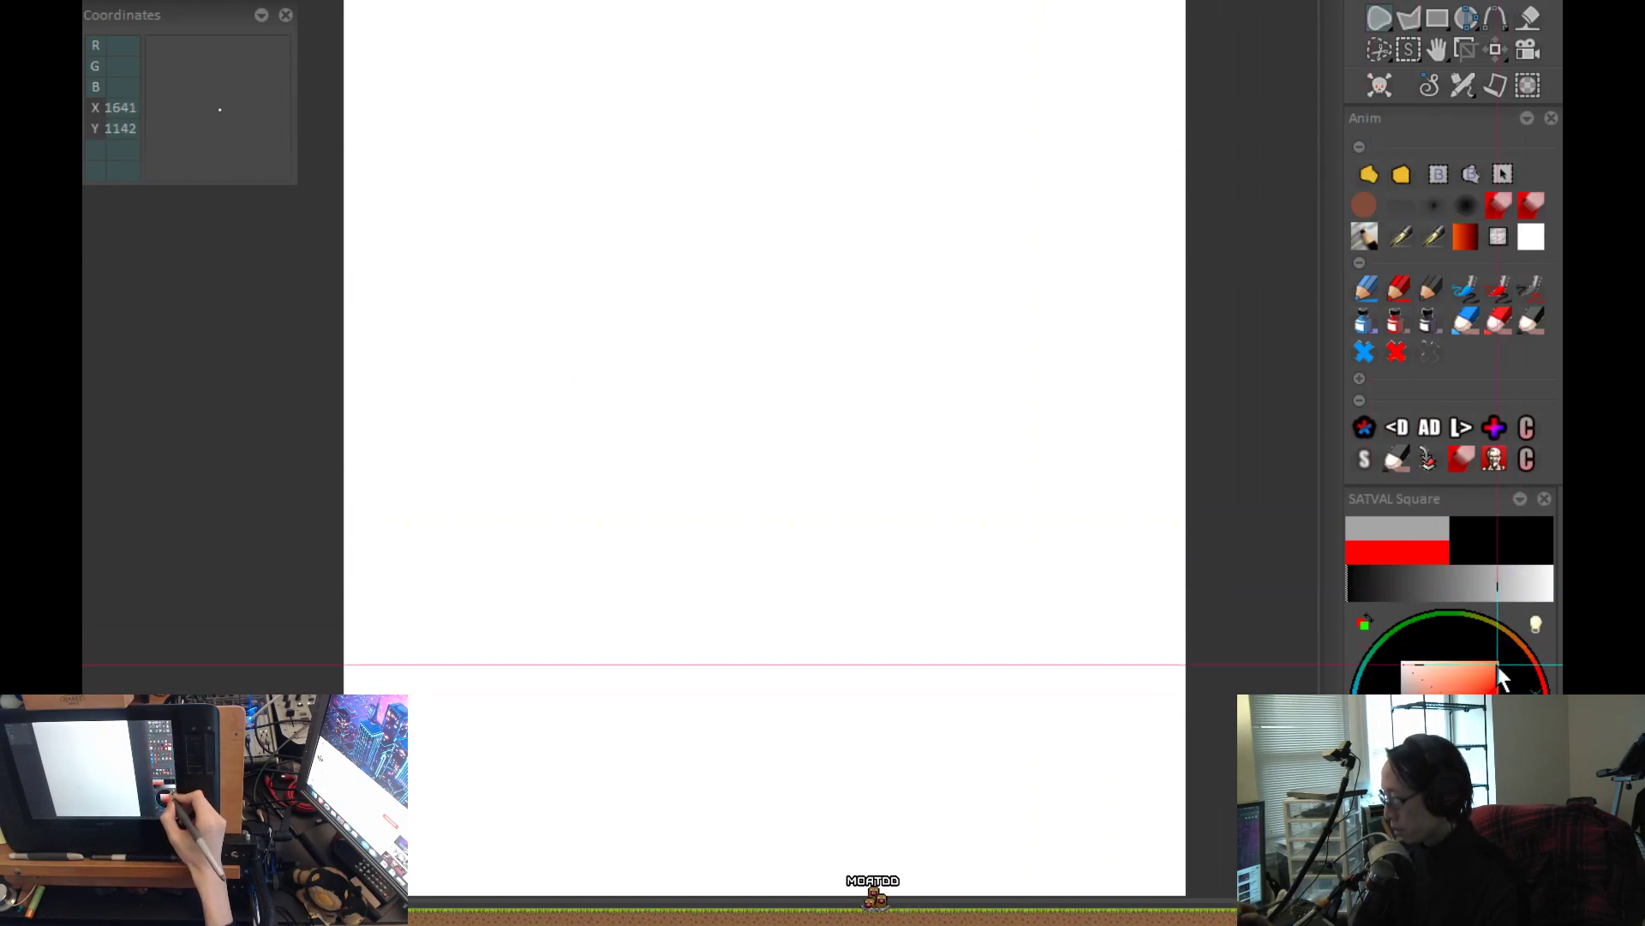
Fill the whole canvas with black by outlining a filled freehand shape around it.
scroll(913, 643, "down", 1)
left_click_drag(860, 631, 793, 449)
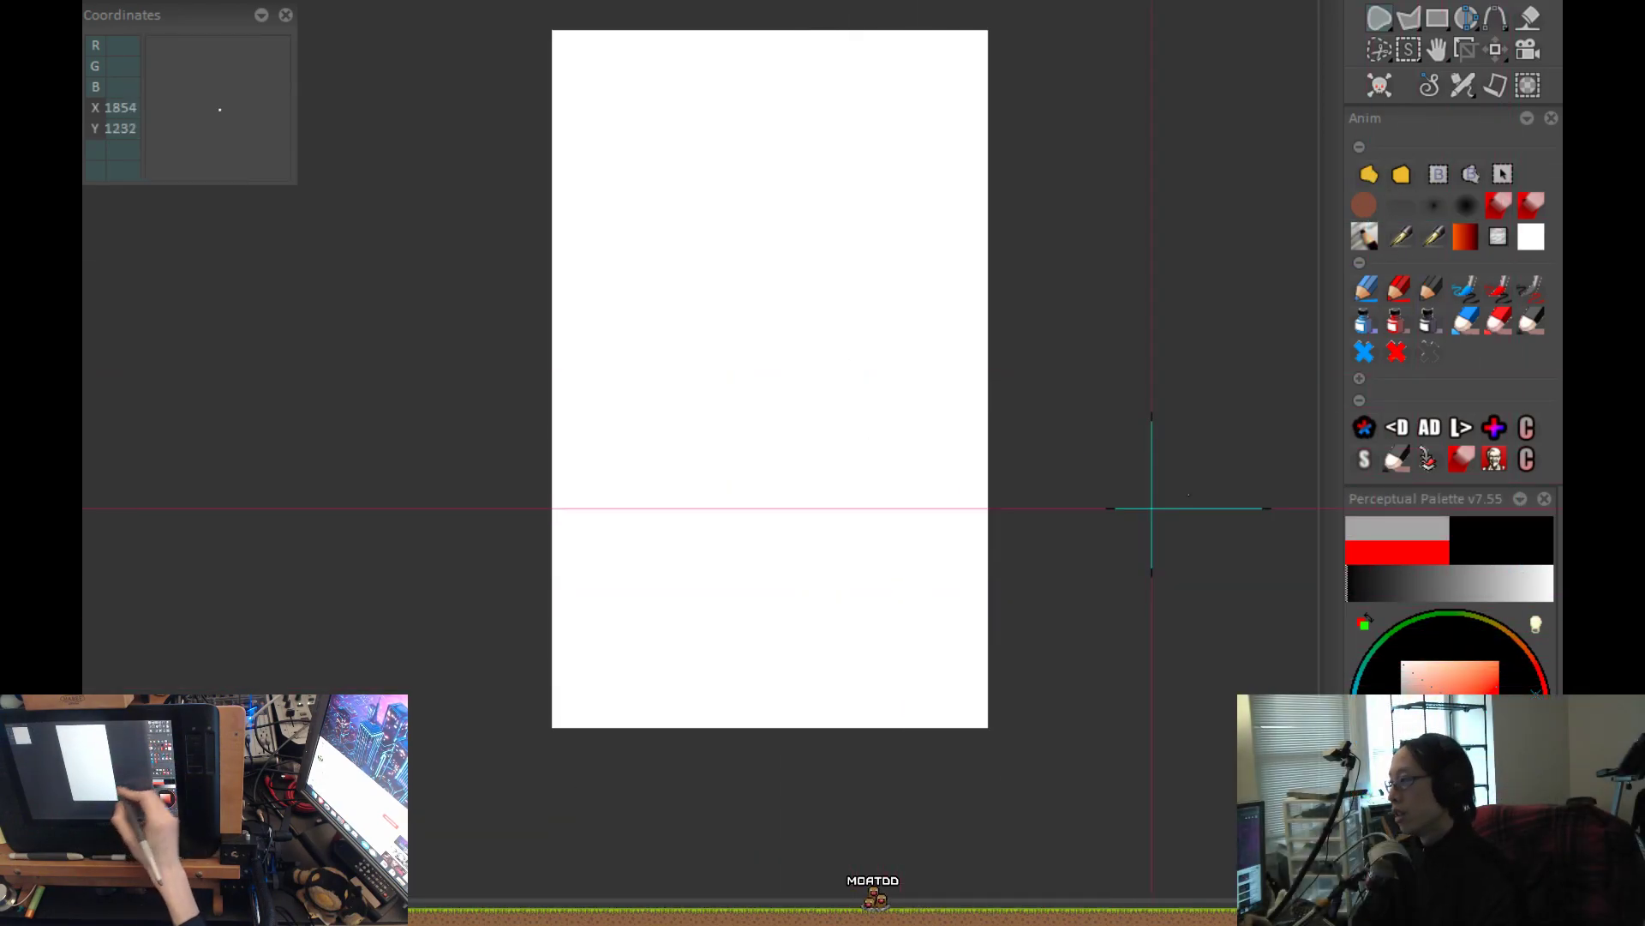
left_click_drag(1087, 479, 1003, 636)
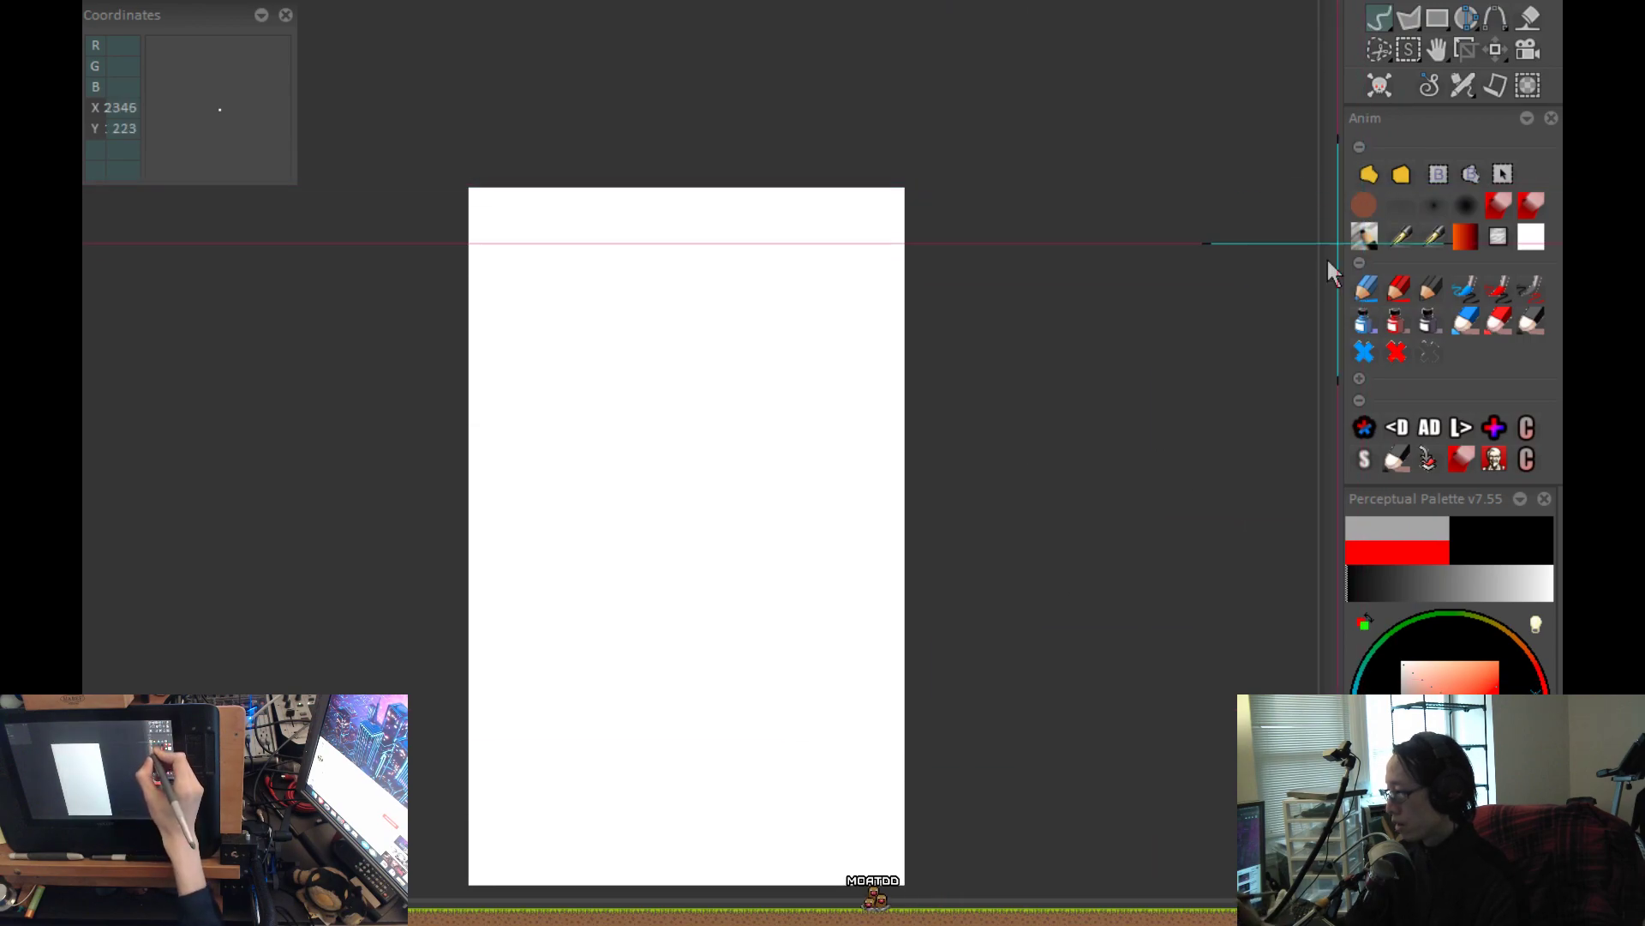
scroll(1106, 550, "down", 2)
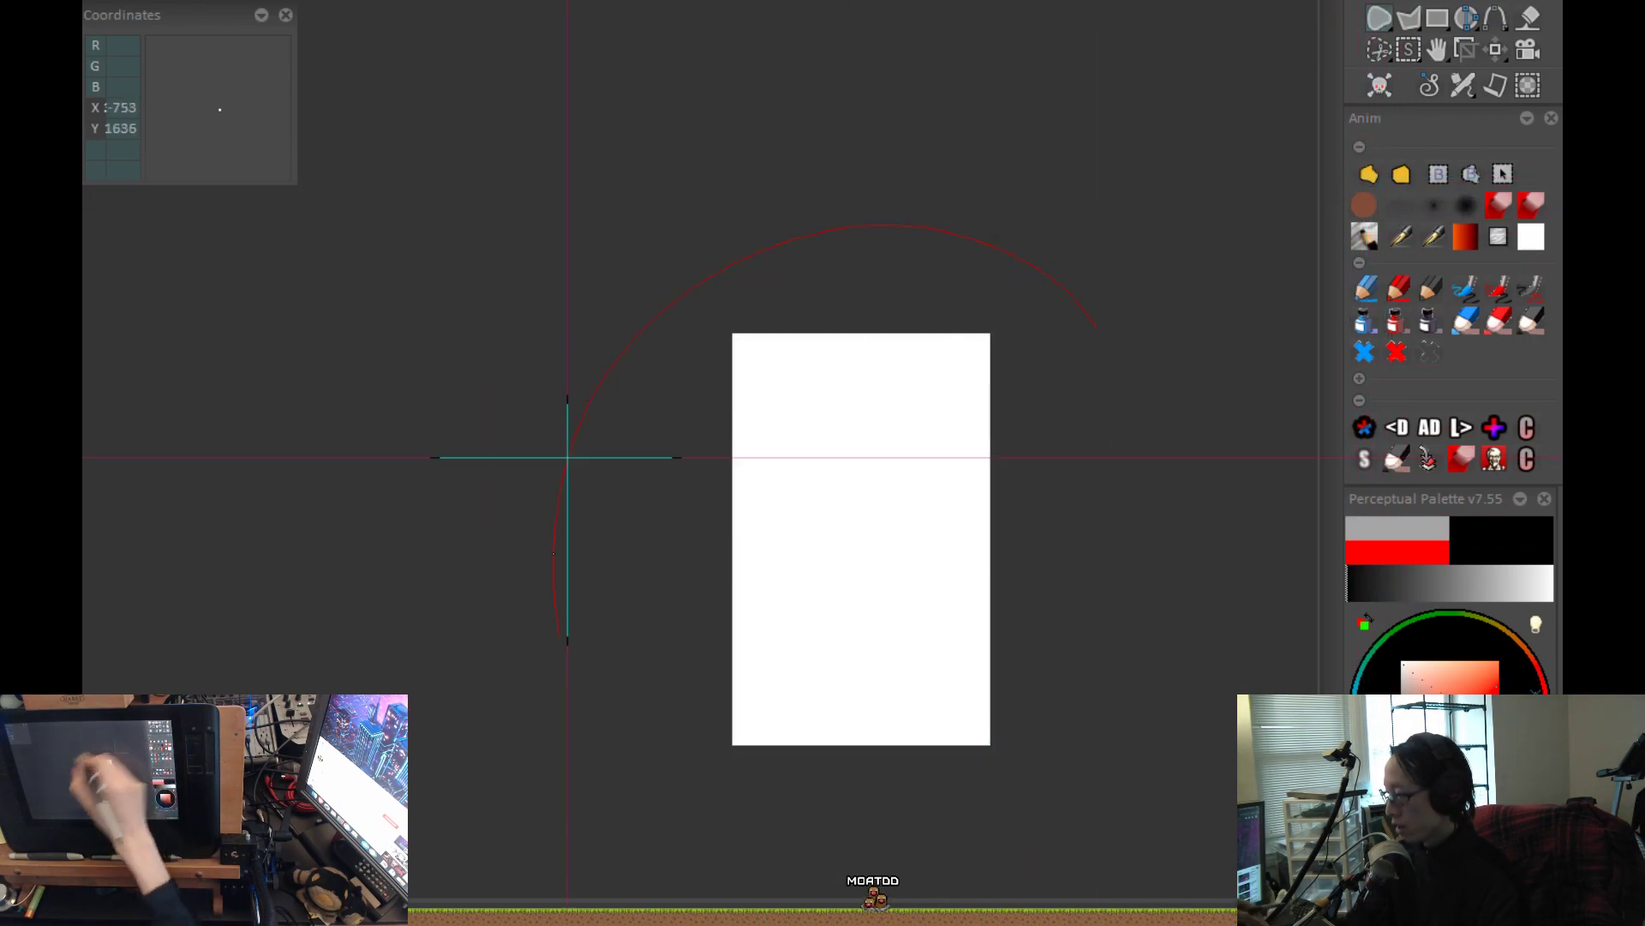
left_click_drag(568, 457, 1117, 192)
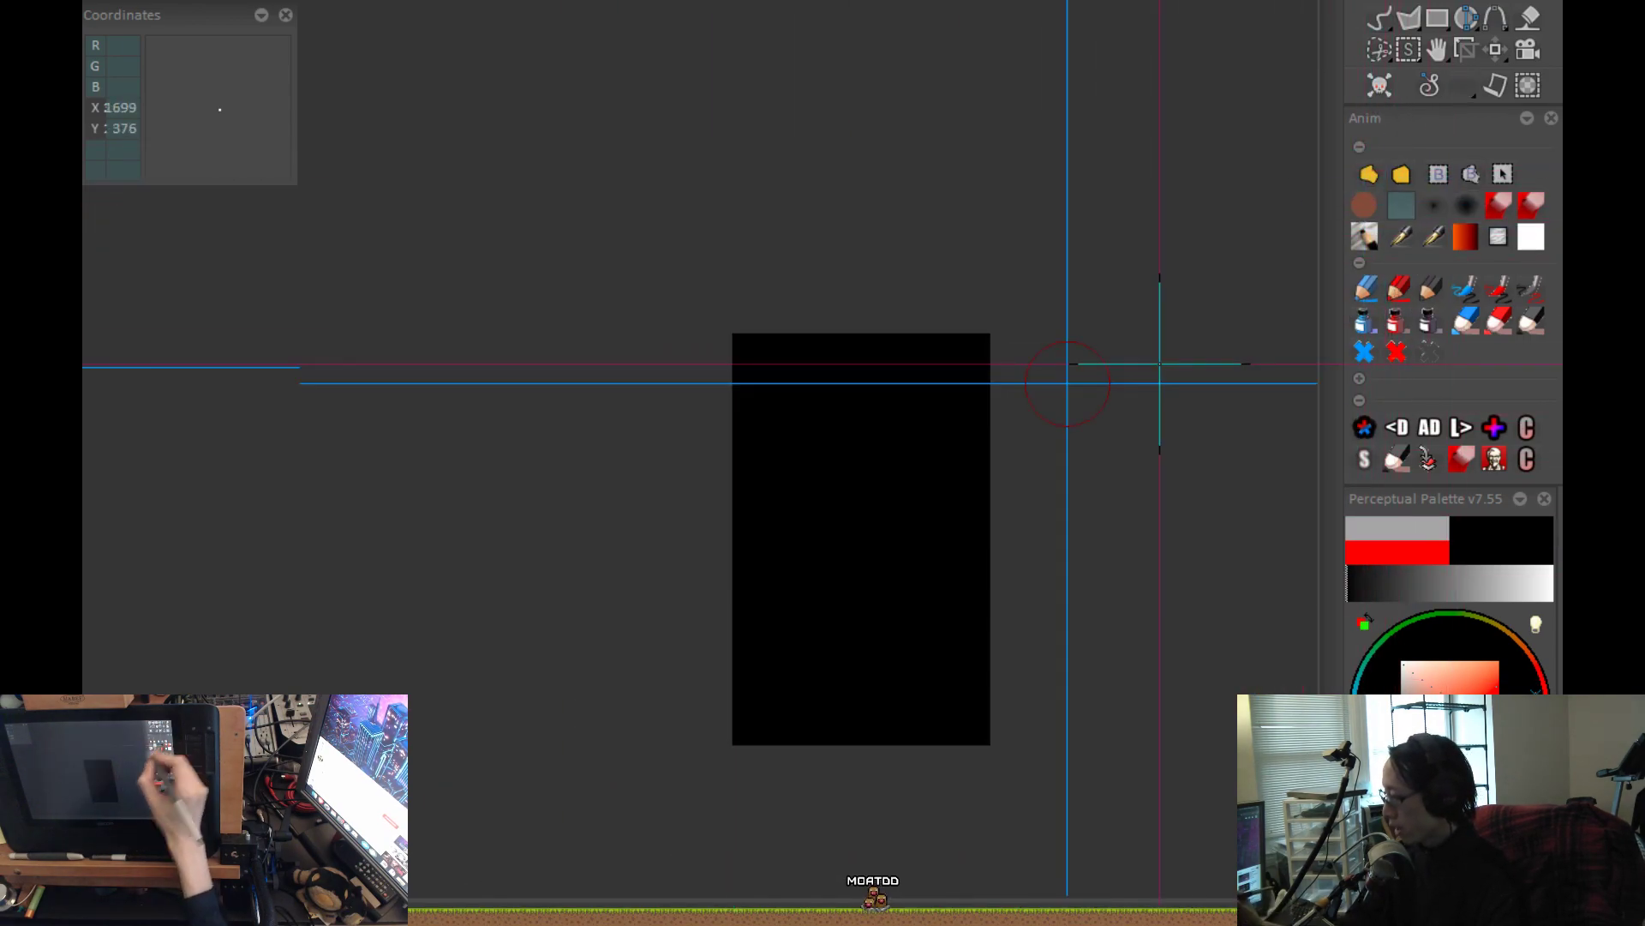
Set the paint colour to white and paint a crescent airbrush stroke, replacing it with an S-curved one fading toward its upper end.
left_click(1402, 664)
scroll(891, 391, "up", 4)
left_click(1057, 337)
mouse_move(1082, 232)
left_mouse_down()
mouse_move(908, 305)
mouse_move(1035, 614)
left_mouse_up()
left_click_drag(1190, 573, 978, 662)
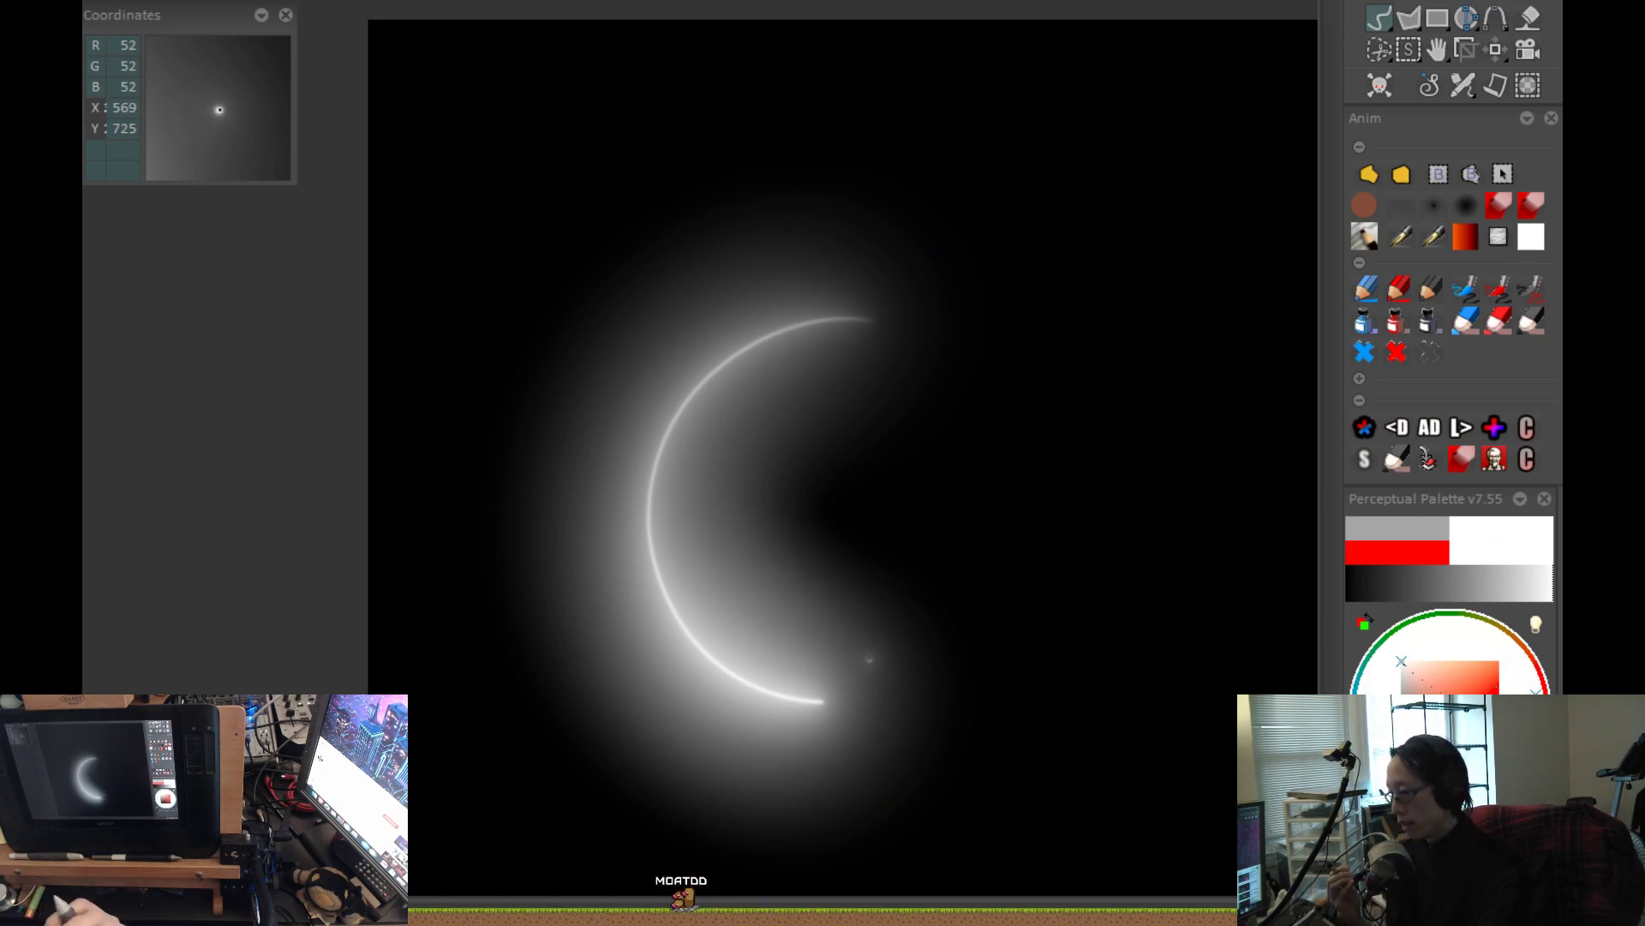
key("ctrl+z")
mouse_move(574, 204)
left_mouse_down()
mouse_move(577, 360)
mouse_move(988, 537)
mouse_move(1057, 651)
left_mouse_up()
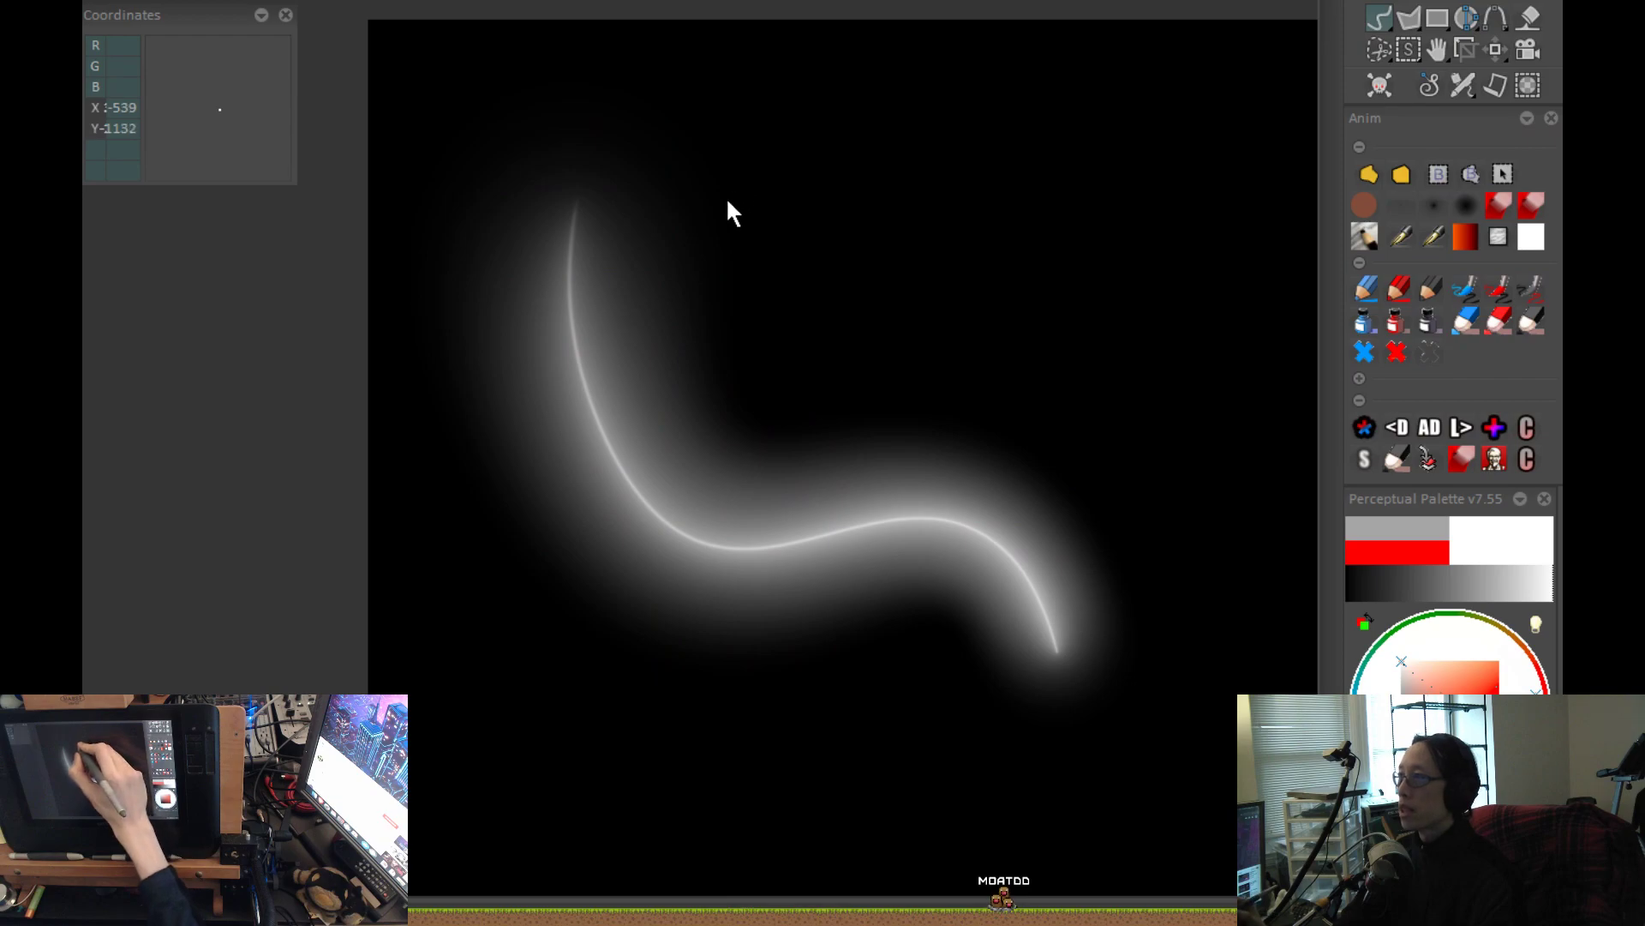
Open the Air Brush options and brush profile curve, and examine the curve's upper end point under screen magnification.
key("n")
mouse_move(801, 361)
left_mouse_down()
mouse_move(265, 316)
mouse_move(207, 203)
left_mouse_up()
left_click(283, 374)
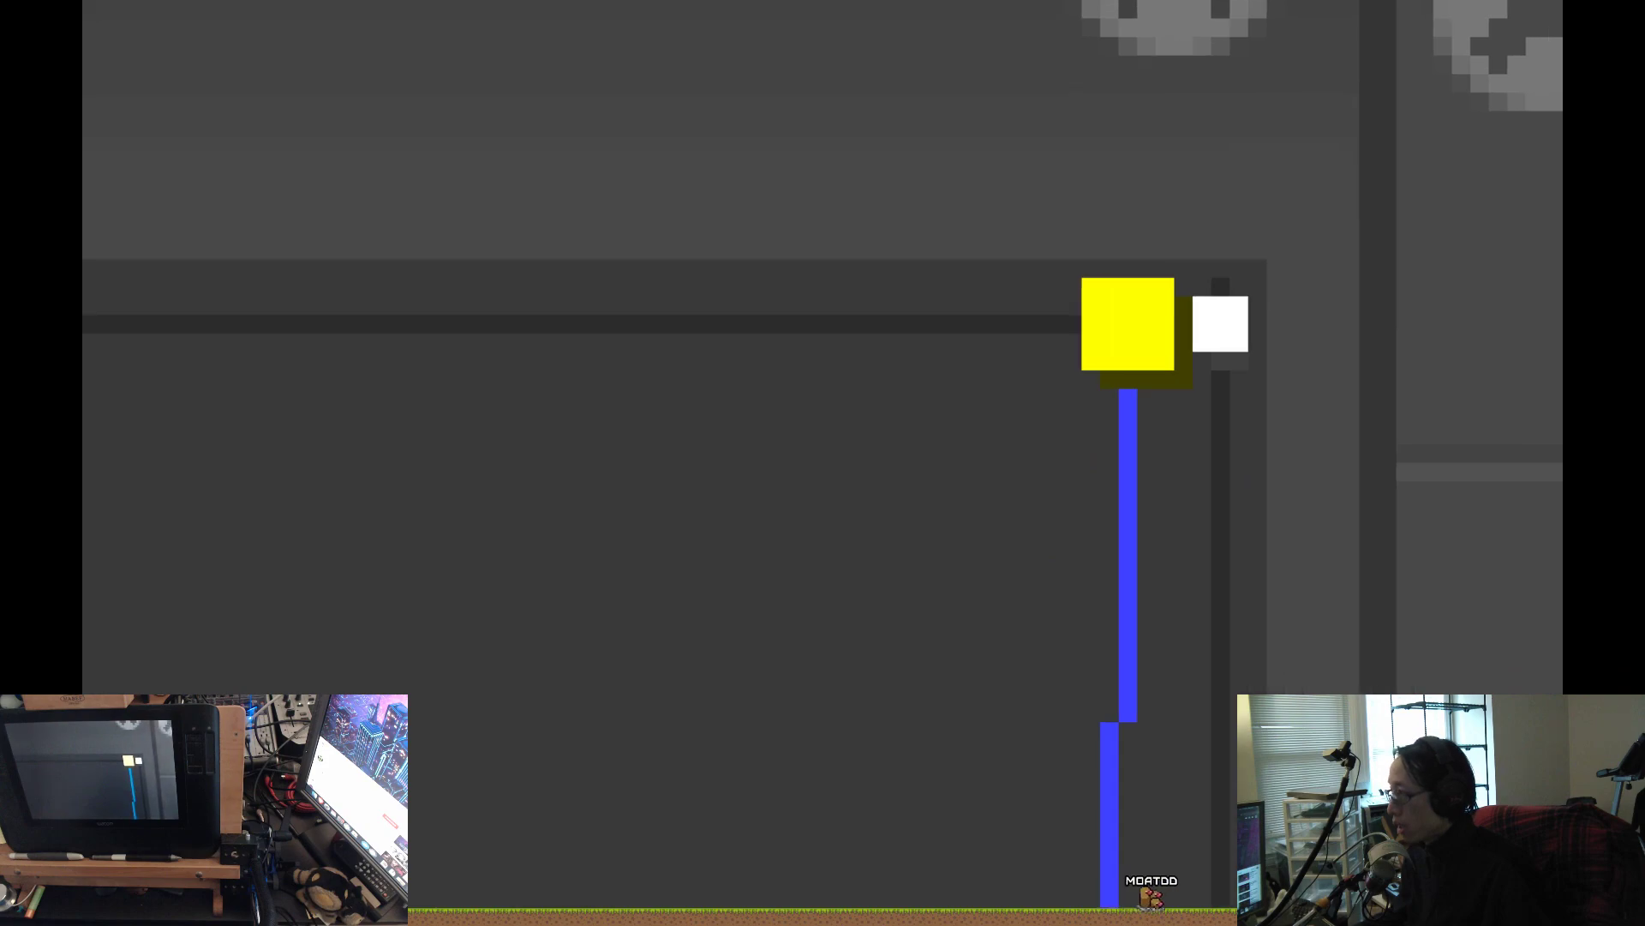
scroll(823, 463, "down", 10)
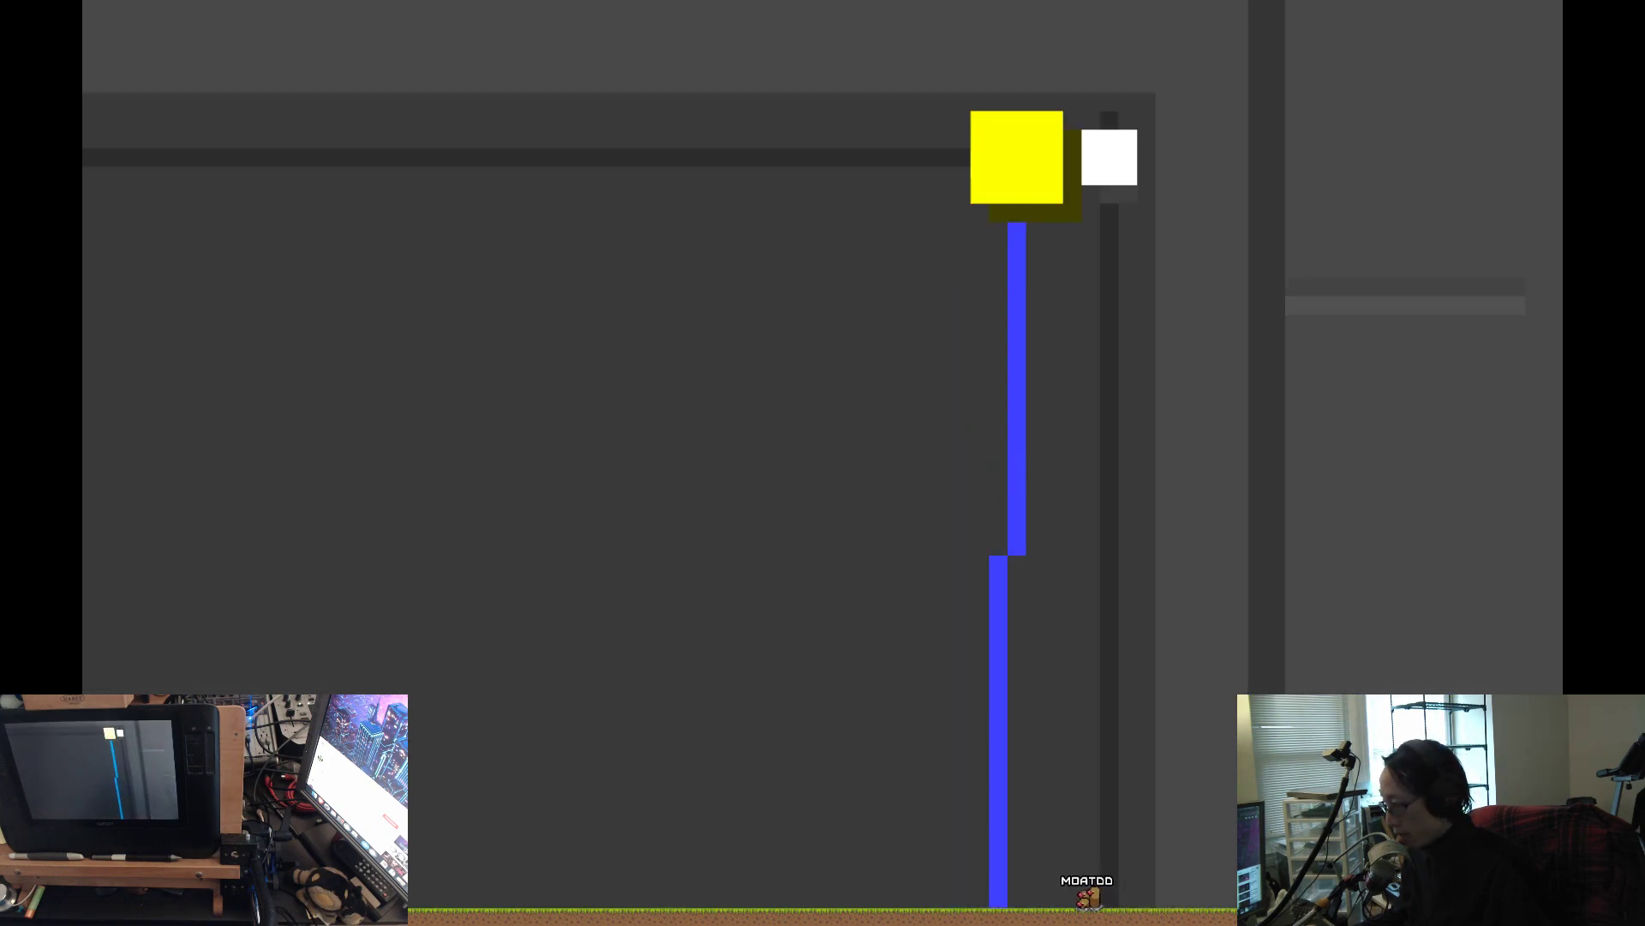
key("super+minus")
key("super+minus")
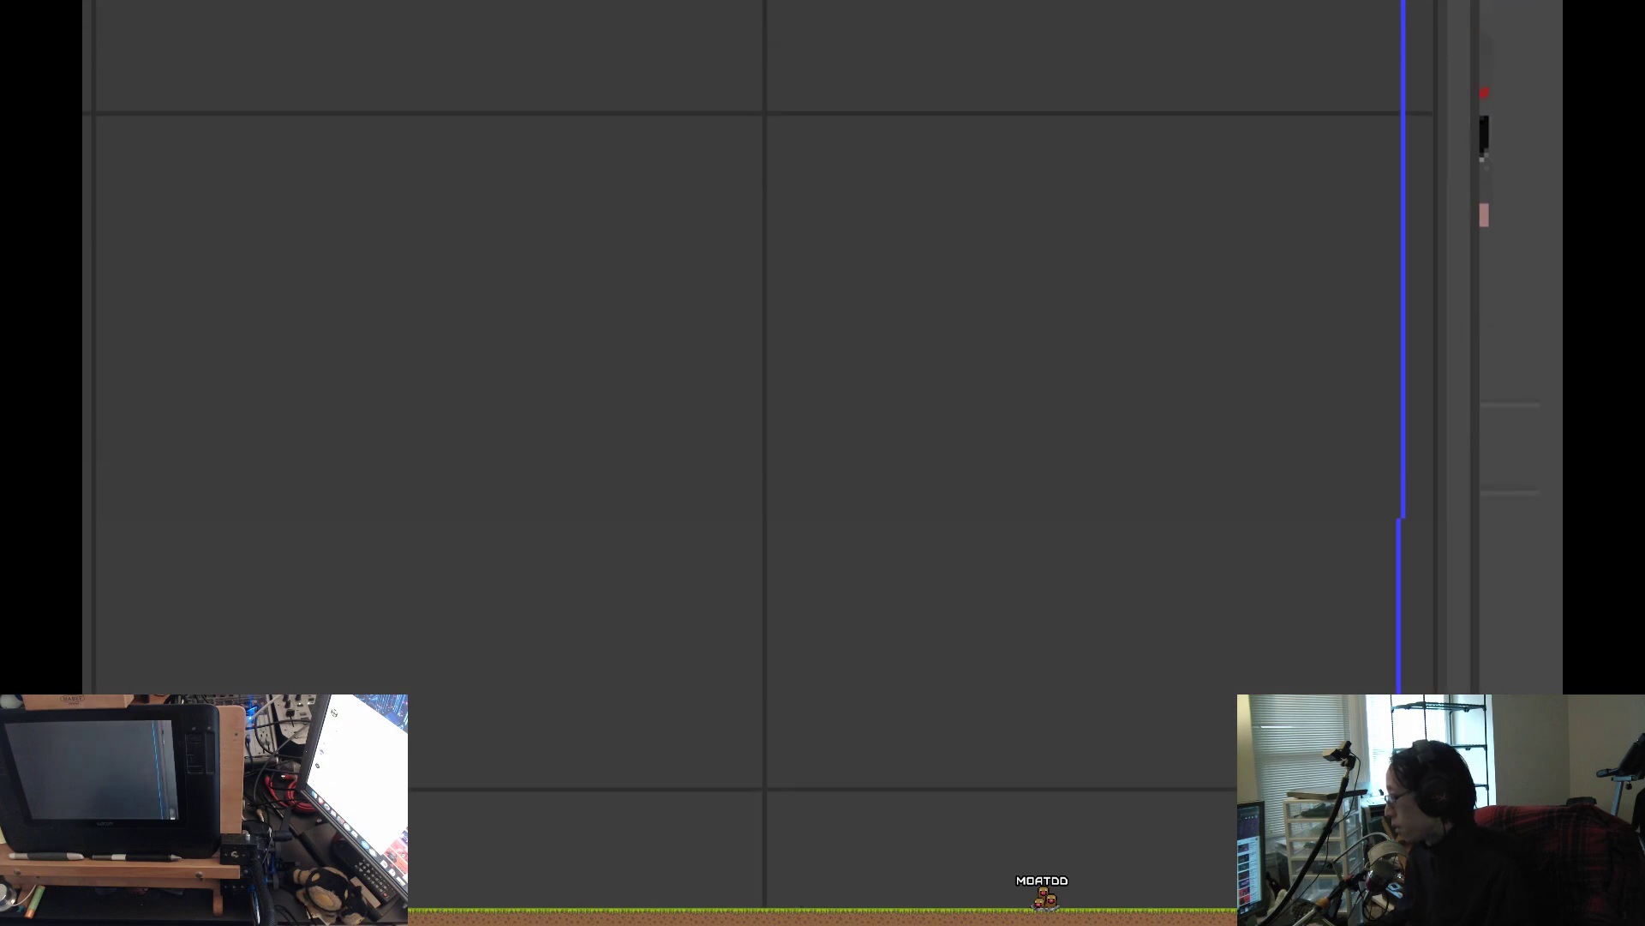
key("super+minus")
key("super+minus")
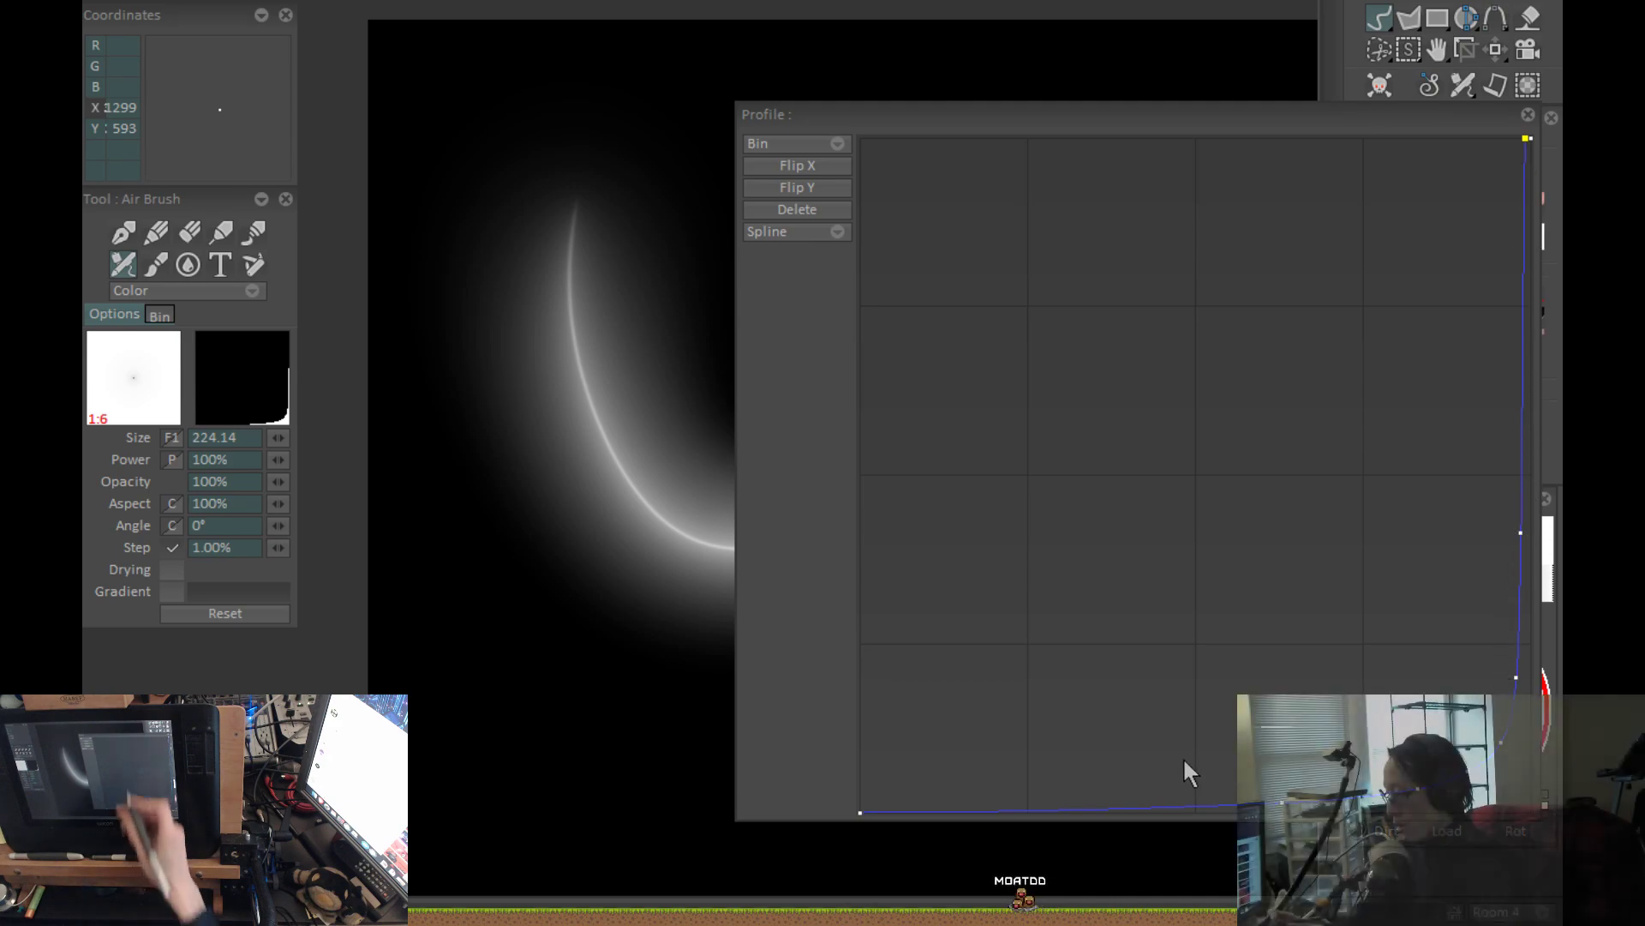
Arrange the profile curve editor beside the canvas and set the airbrush size to 255.
left_click_drag(1000, 131, 1280, 353)
left_click_drag(857, 574, 351, 683)
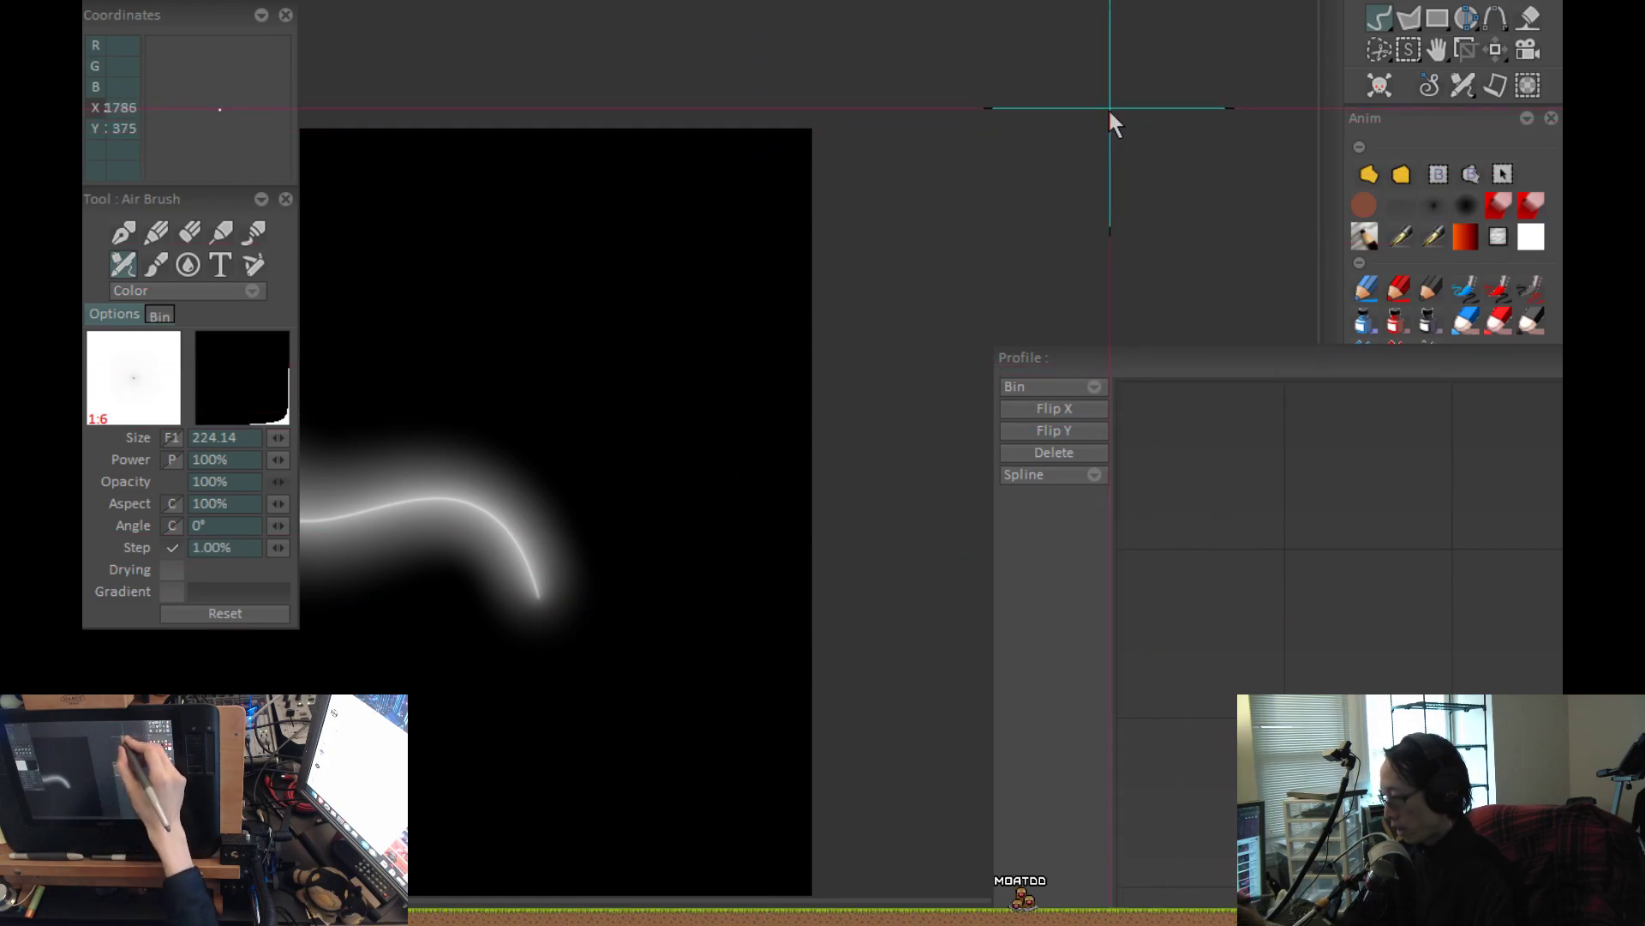
left_click_drag(1197, 353, 929, 103)
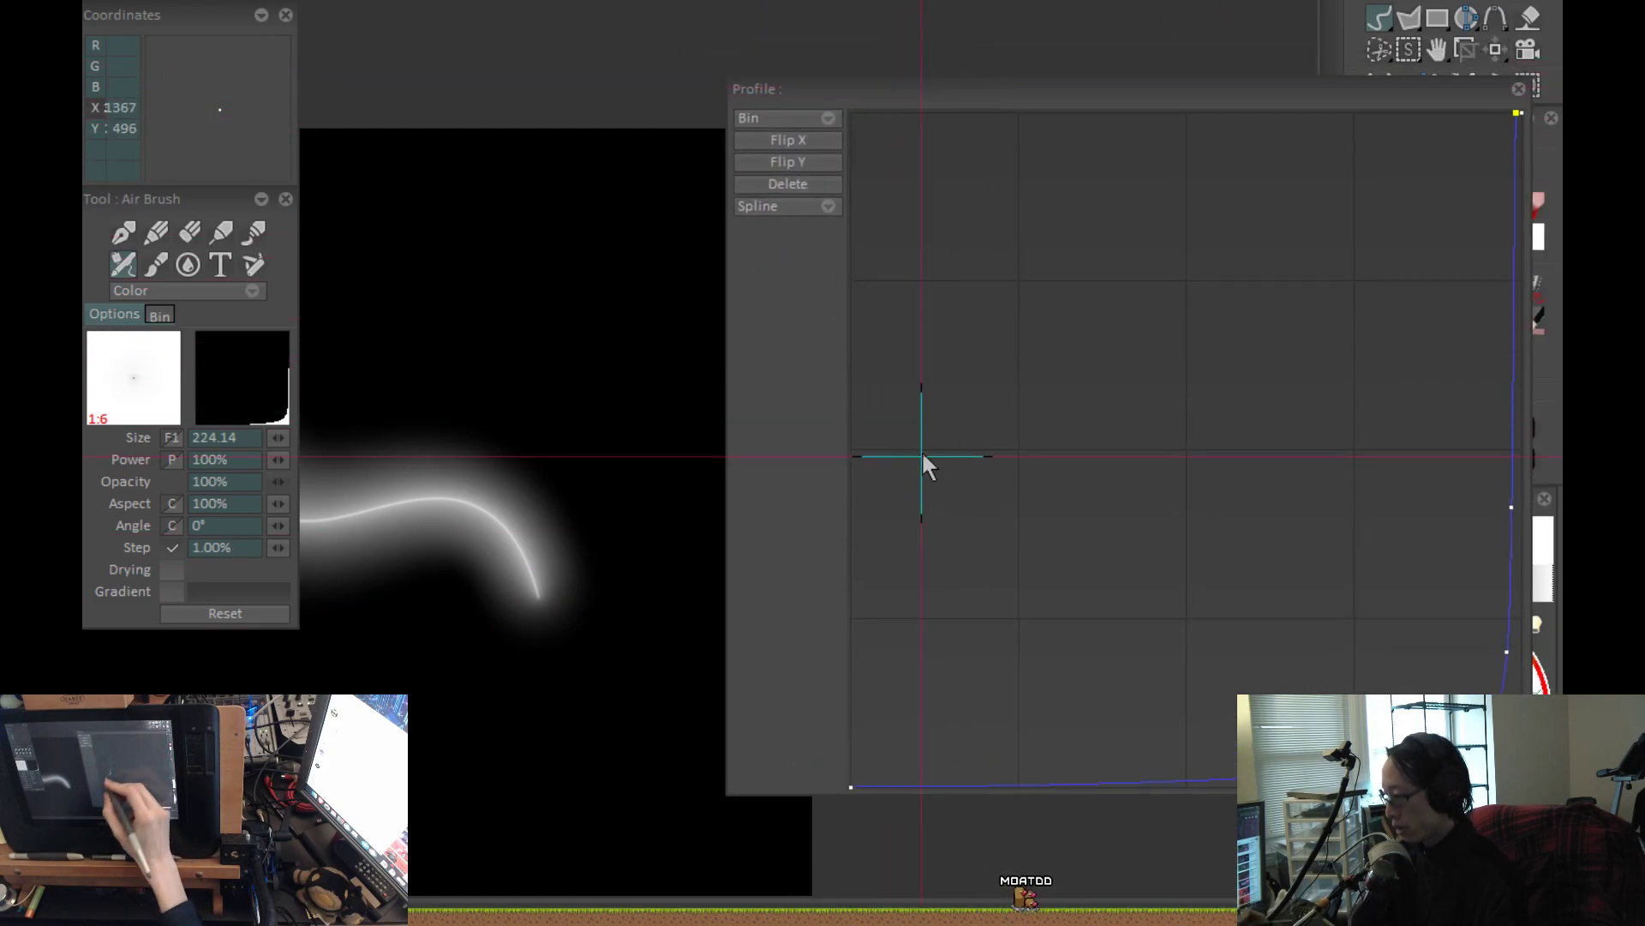
left_click_drag(610, 591, 458, 549)
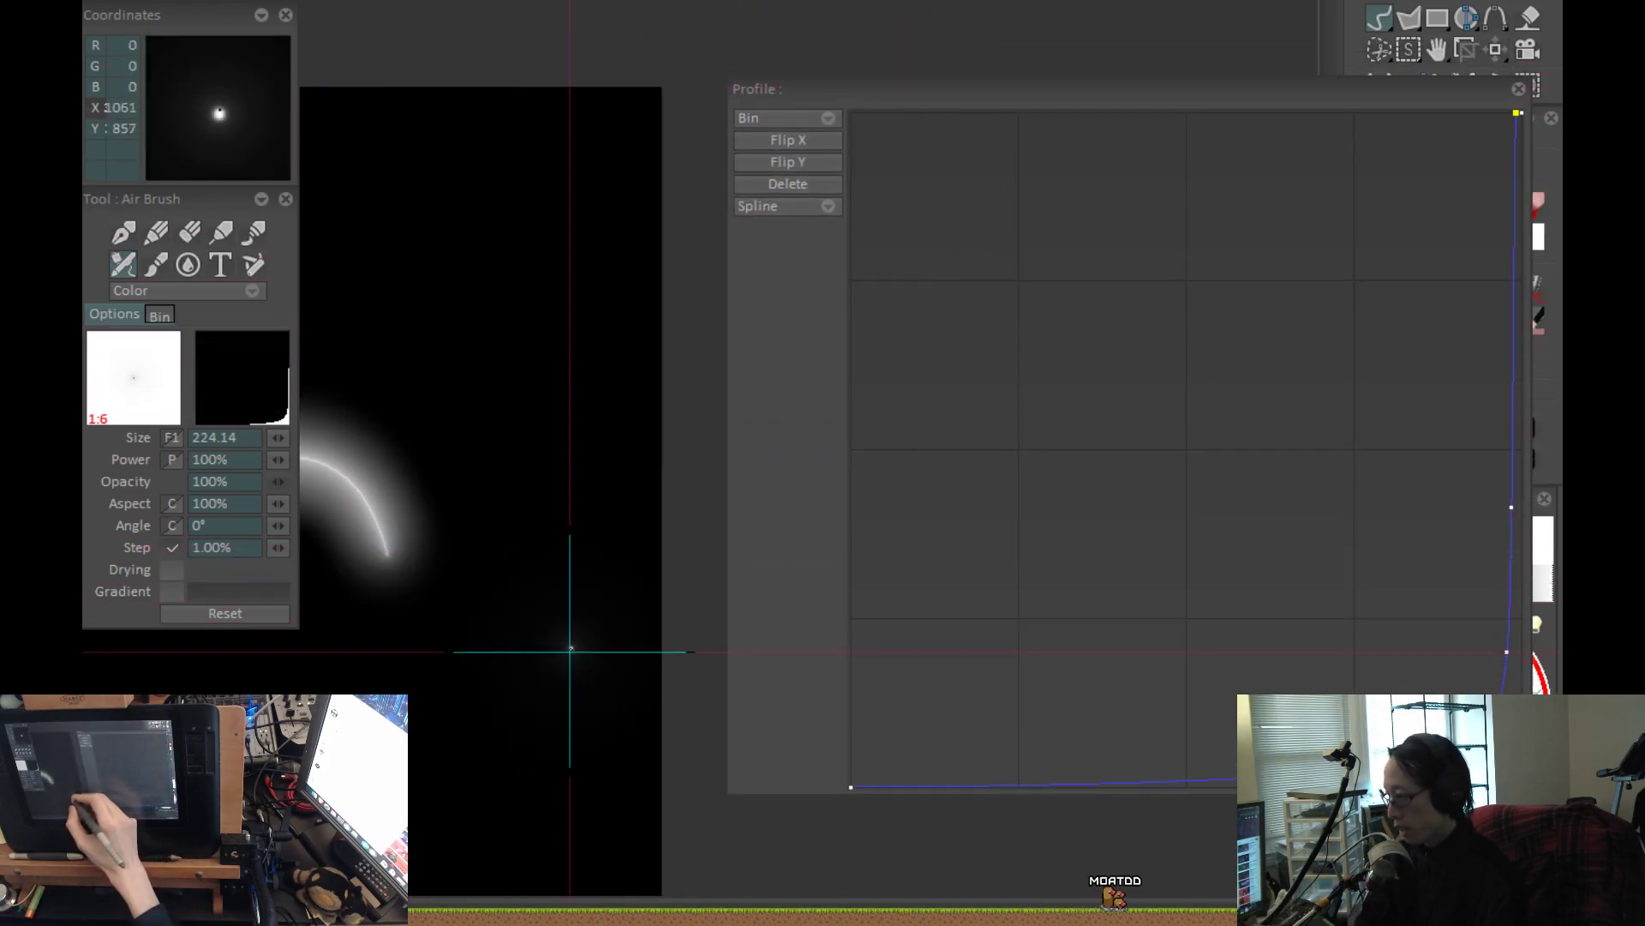
left_click(245, 437)
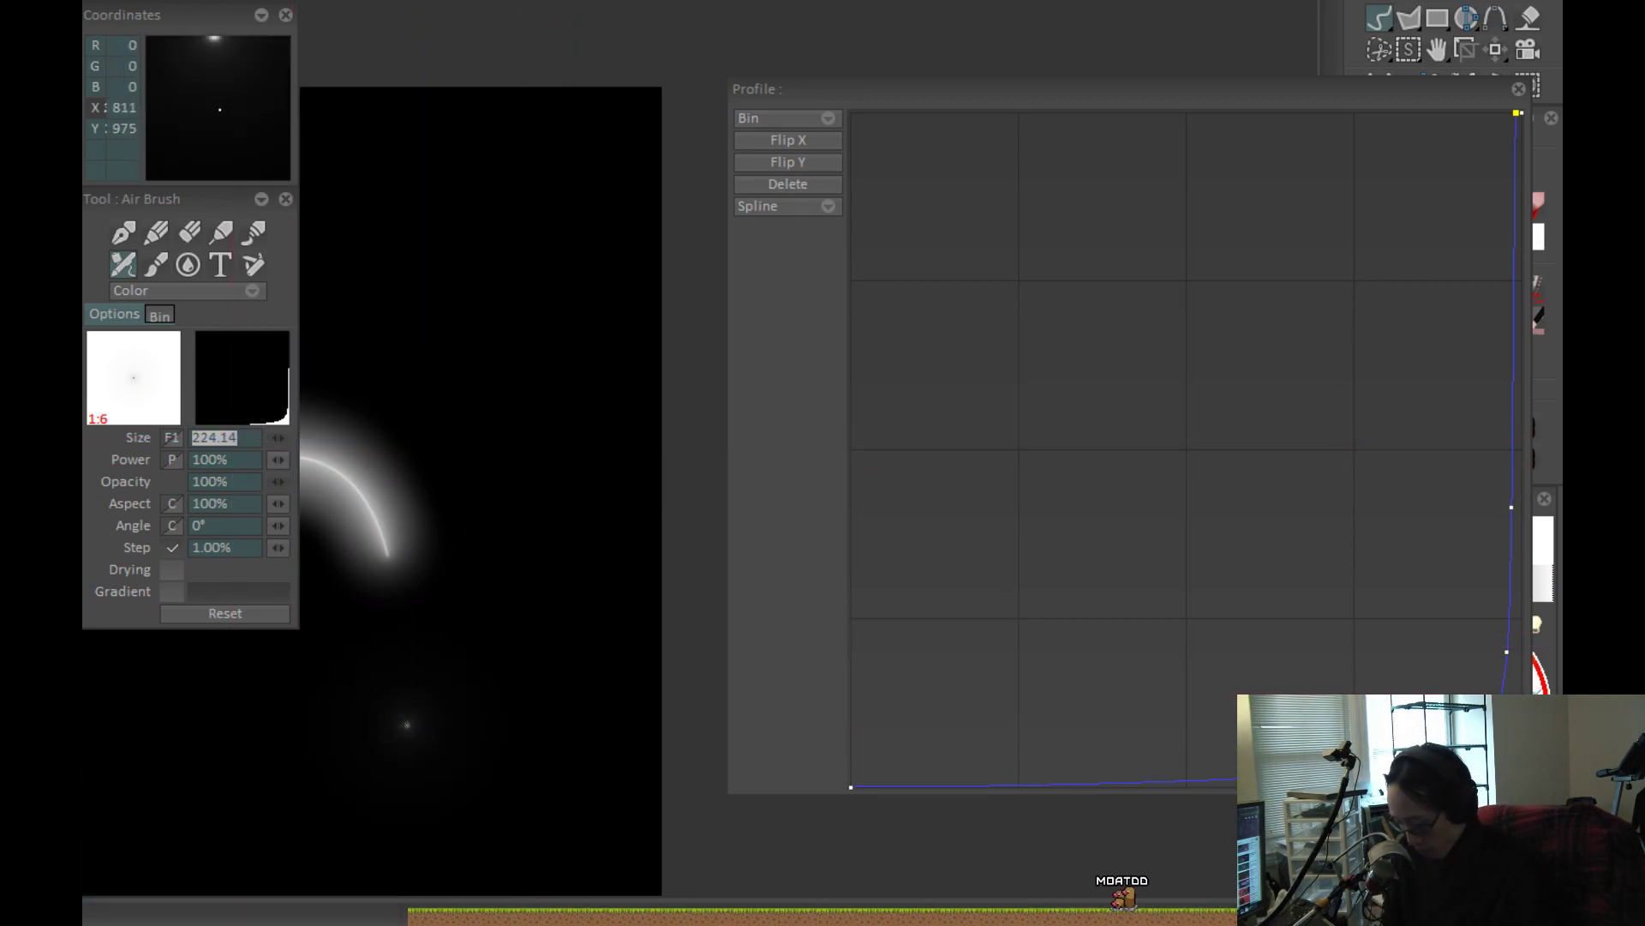
type("255.00")
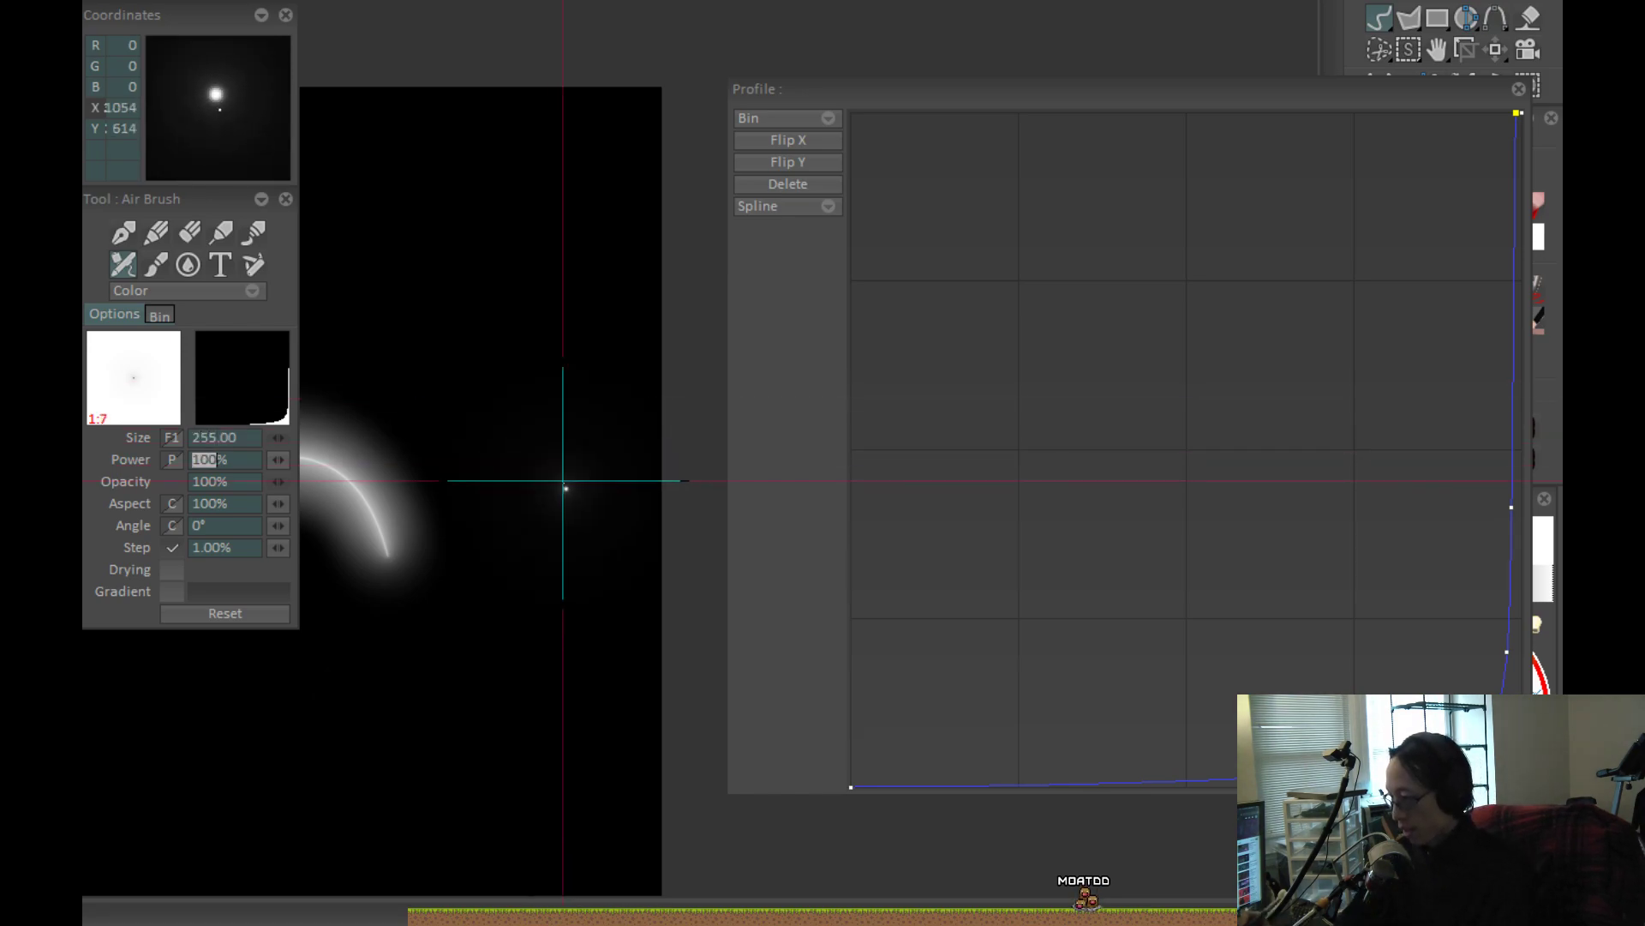
Undo the white S-curved stroke and other test marks to leave the canvas plain black.
mouse_move(521, 332)
left_mouse_down()
mouse_move(509, 669)
mouse_move(591, 655)
left_mouse_up()
key("ctrl+z")
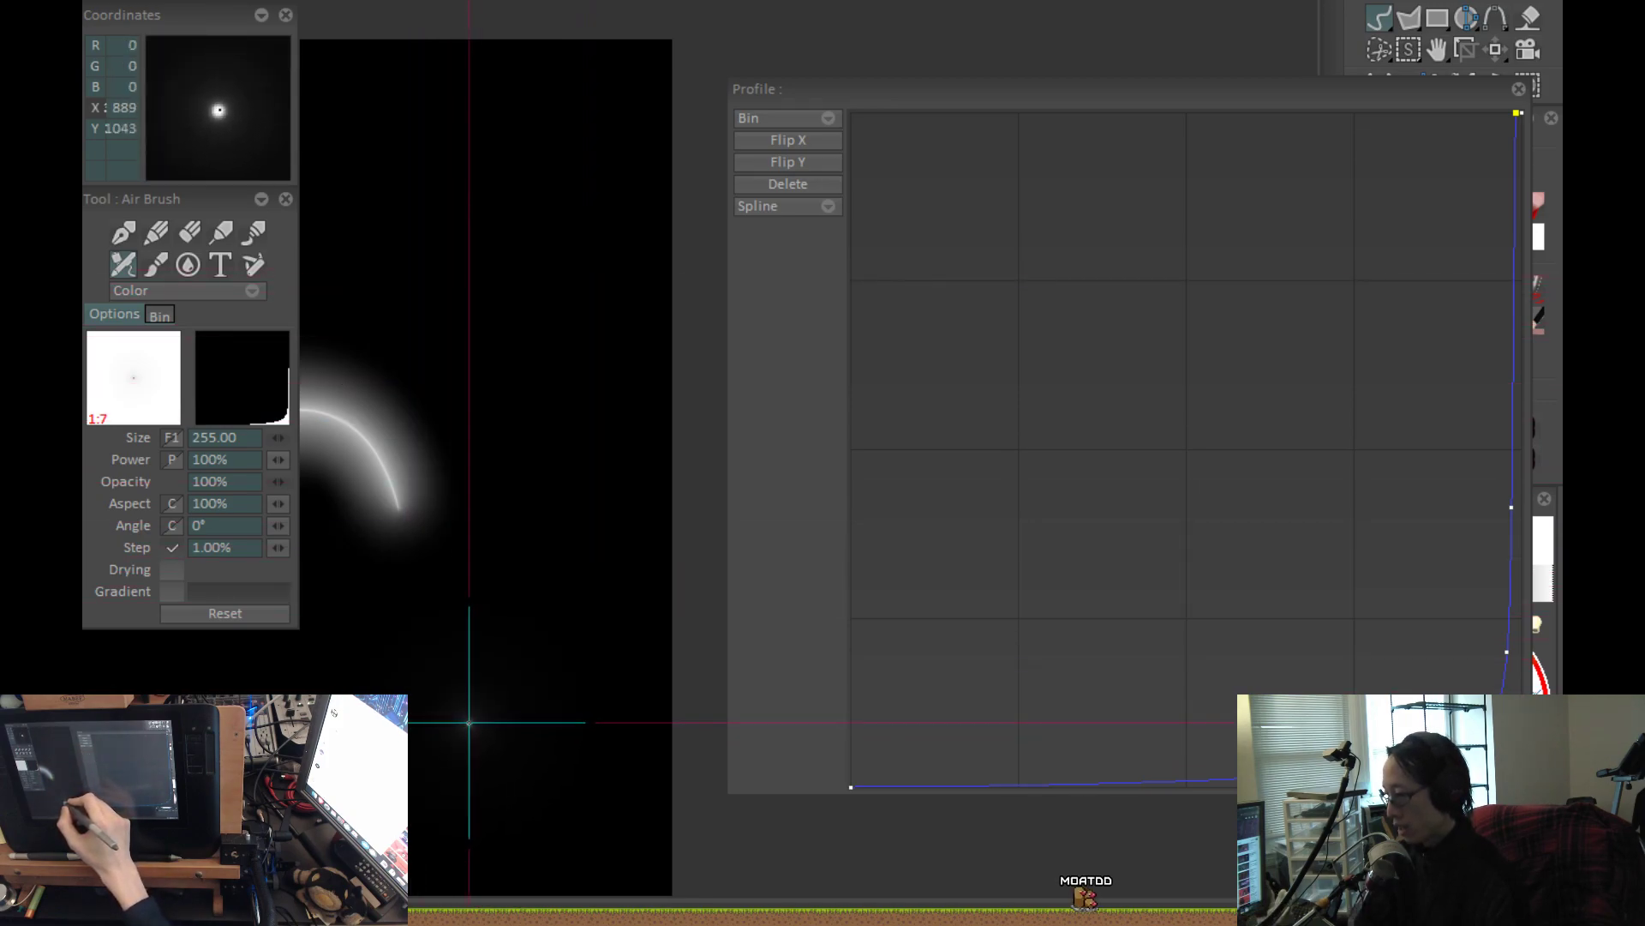
mouse_move(478, 720)
left_mouse_down()
mouse_move(656, 658)
mouse_move(503, 698)
mouse_move(506, 562)
mouse_move(714, 465)
left_mouse_up()
key("ctrl+z")
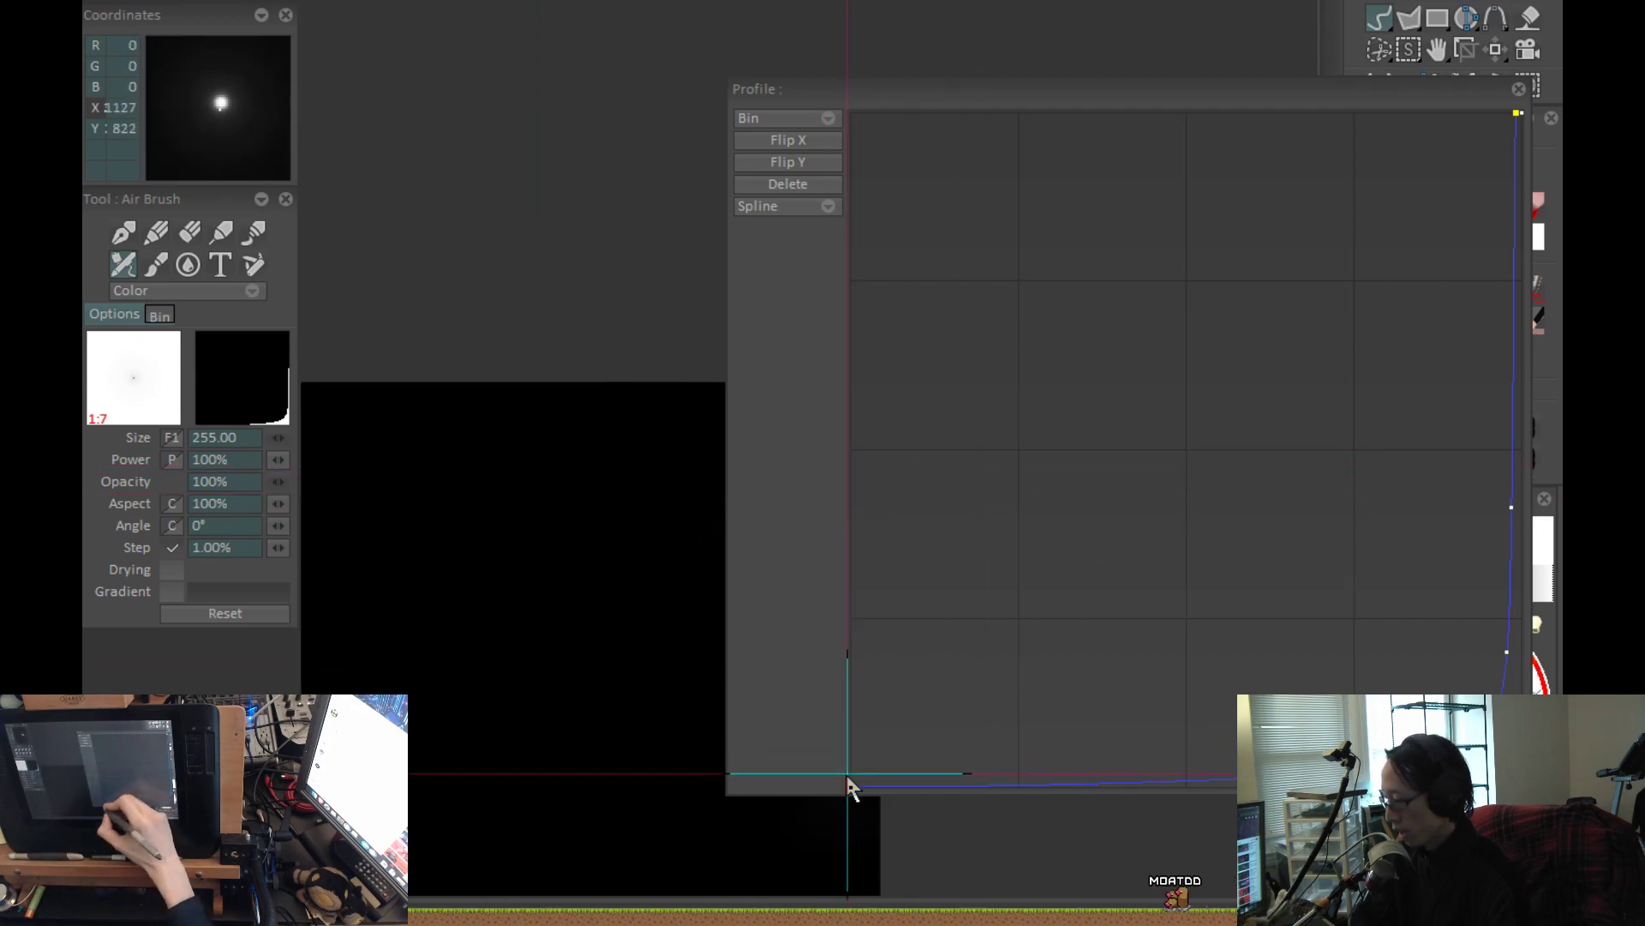
Raise the start point of the airbrush profile curve to just under a quarter of the graph's height and test it with one dab.
left_click_drag(851, 786, 850, 639)
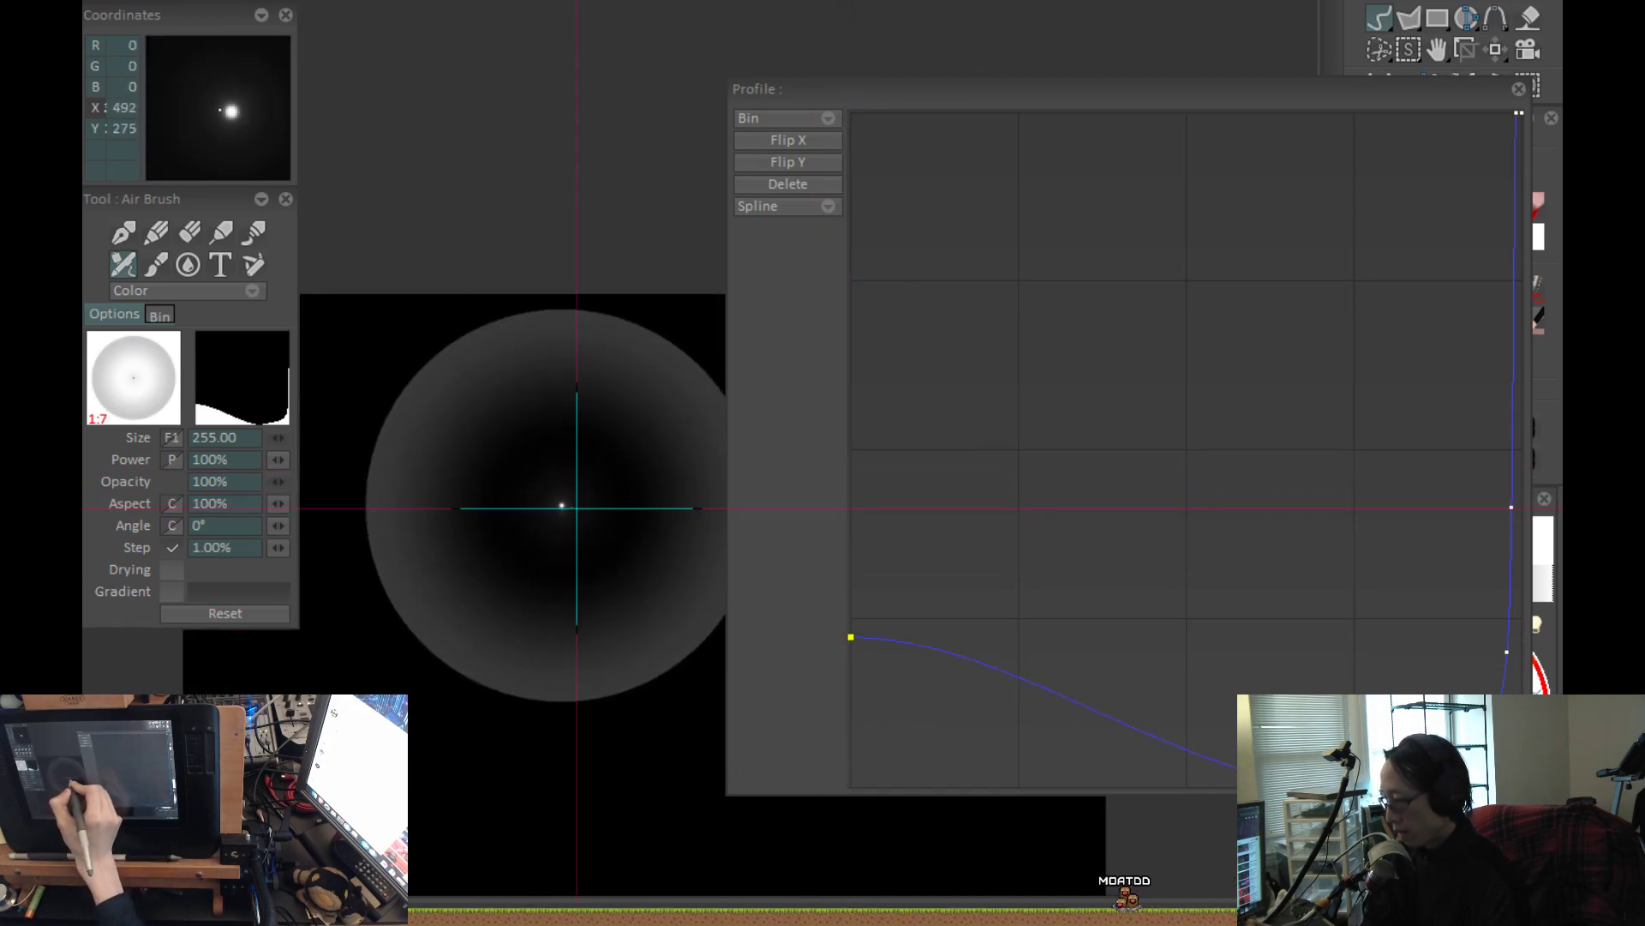
left_click_drag(580, 506, 437, 500)
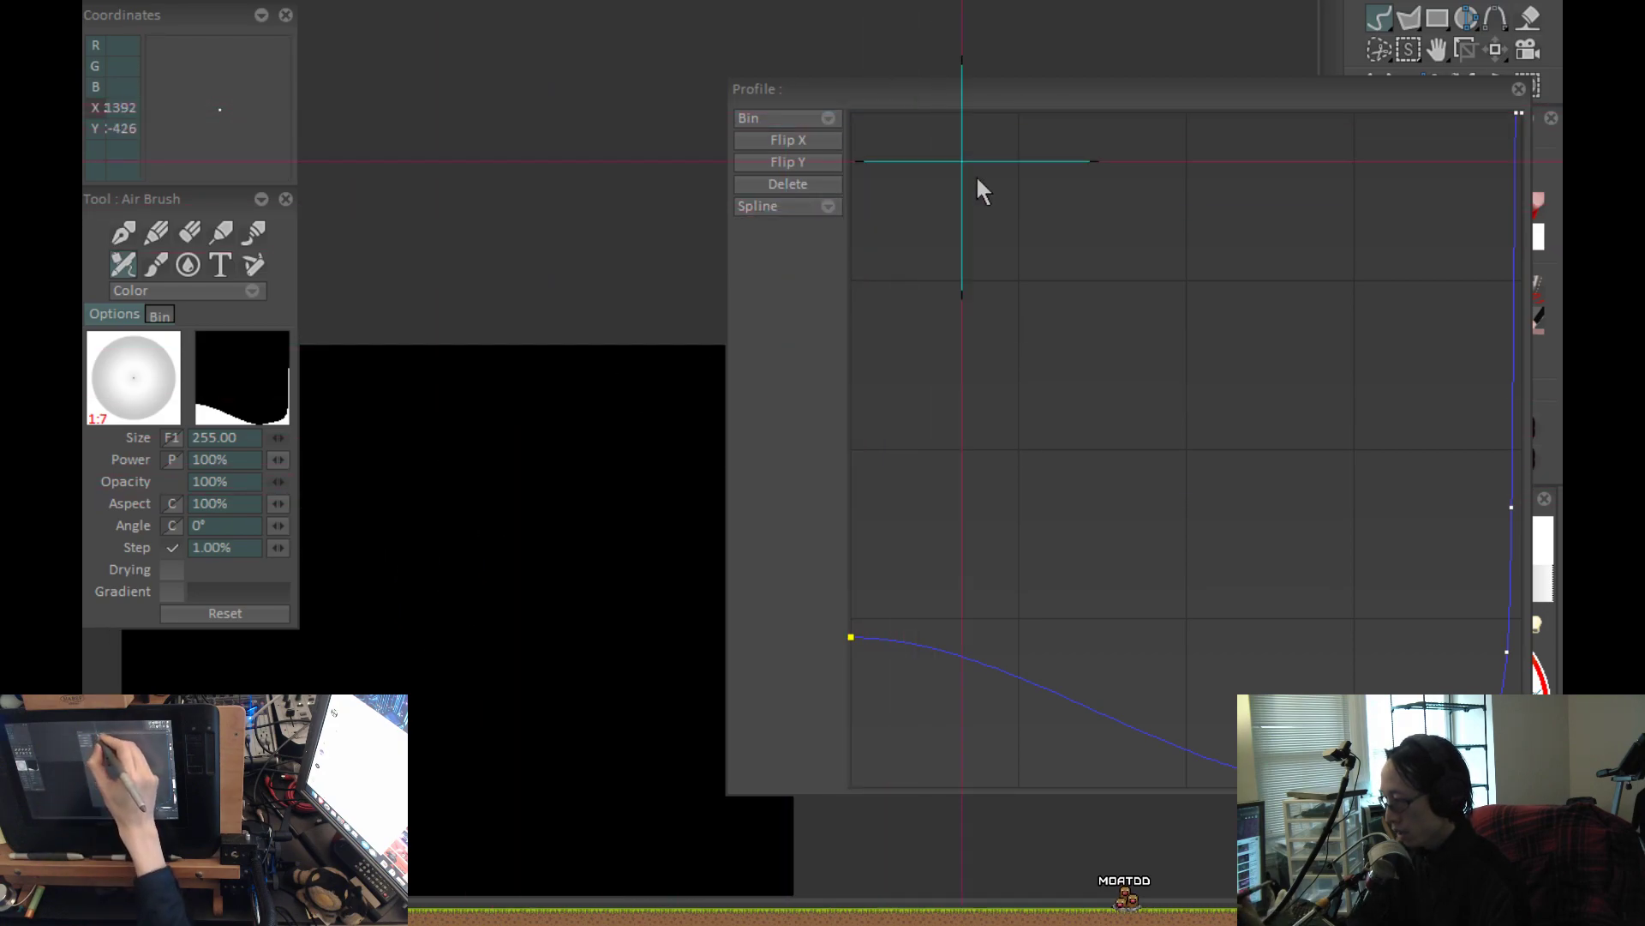
Close the profile curve editor, test the raised-start airbrush profile with a vertical white stroke, and undo the stroke.
left_click_drag(1094, 87, 1060, 169)
key("Escape")
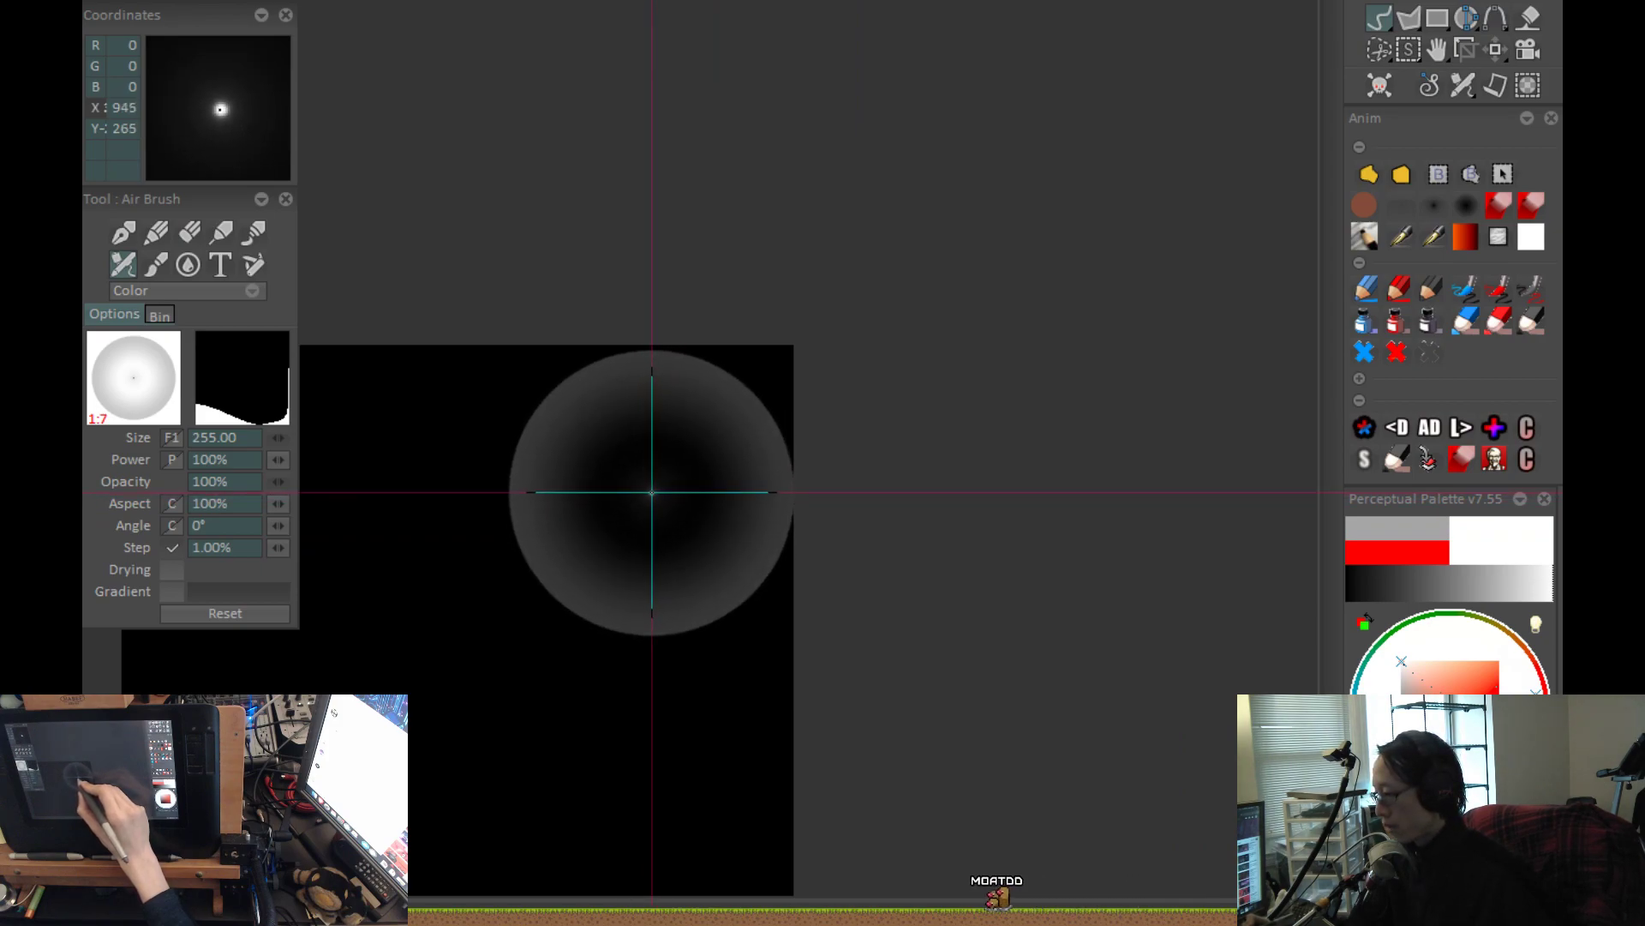
left_click_drag(848, 691, 878, 426)
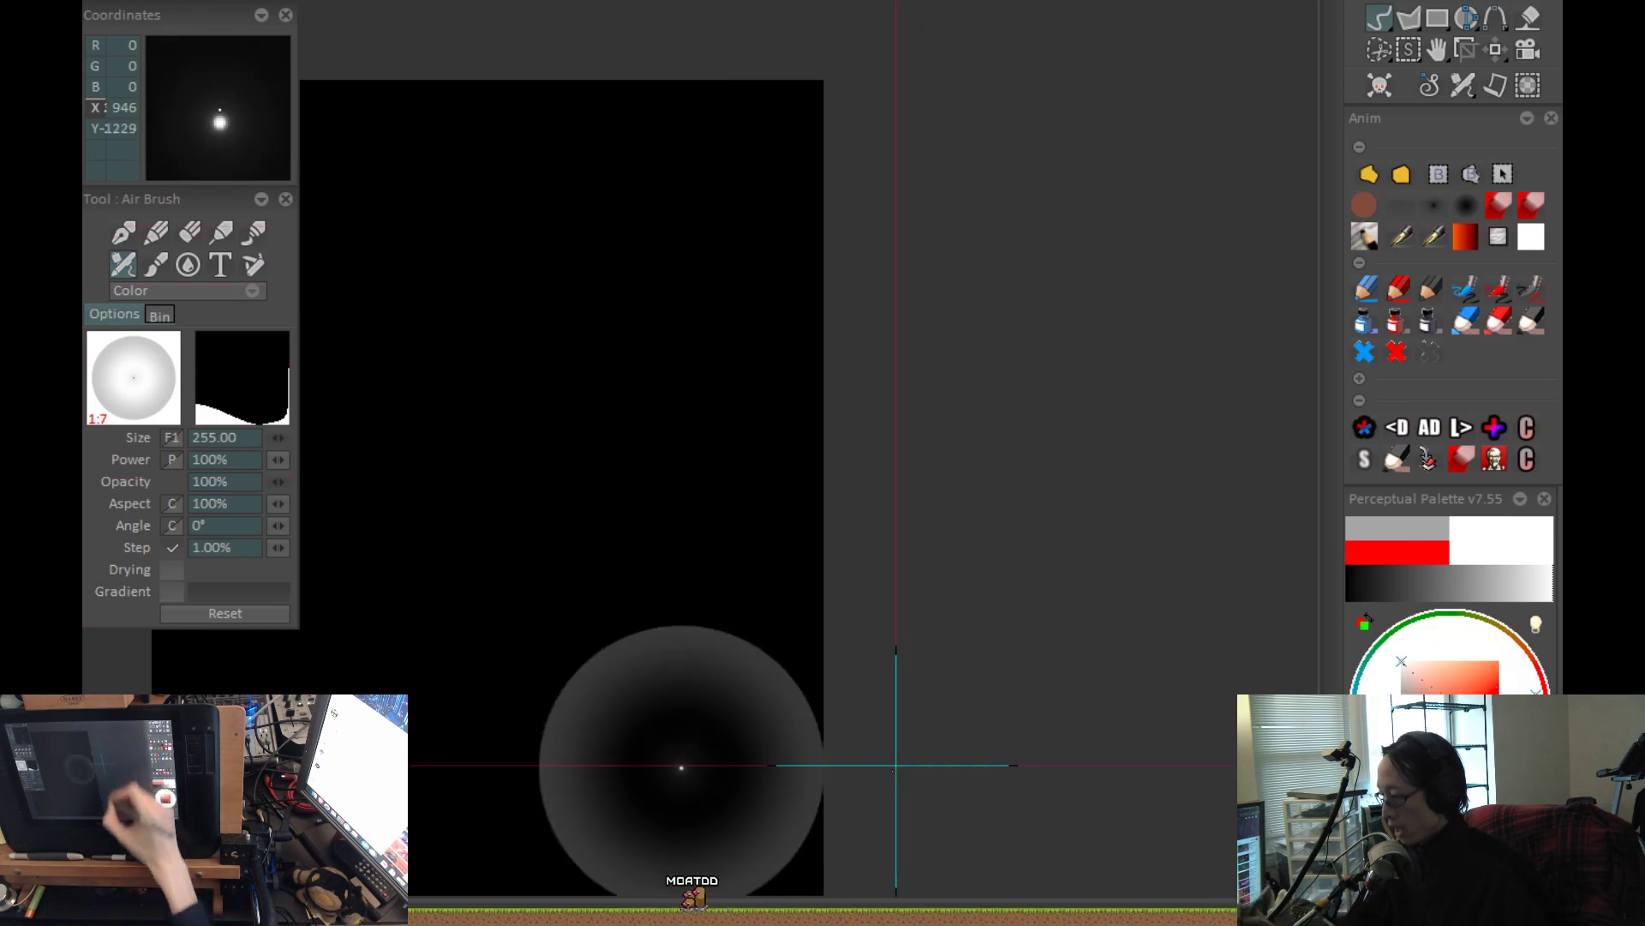
left_click_drag(893, 724, 961, 224)
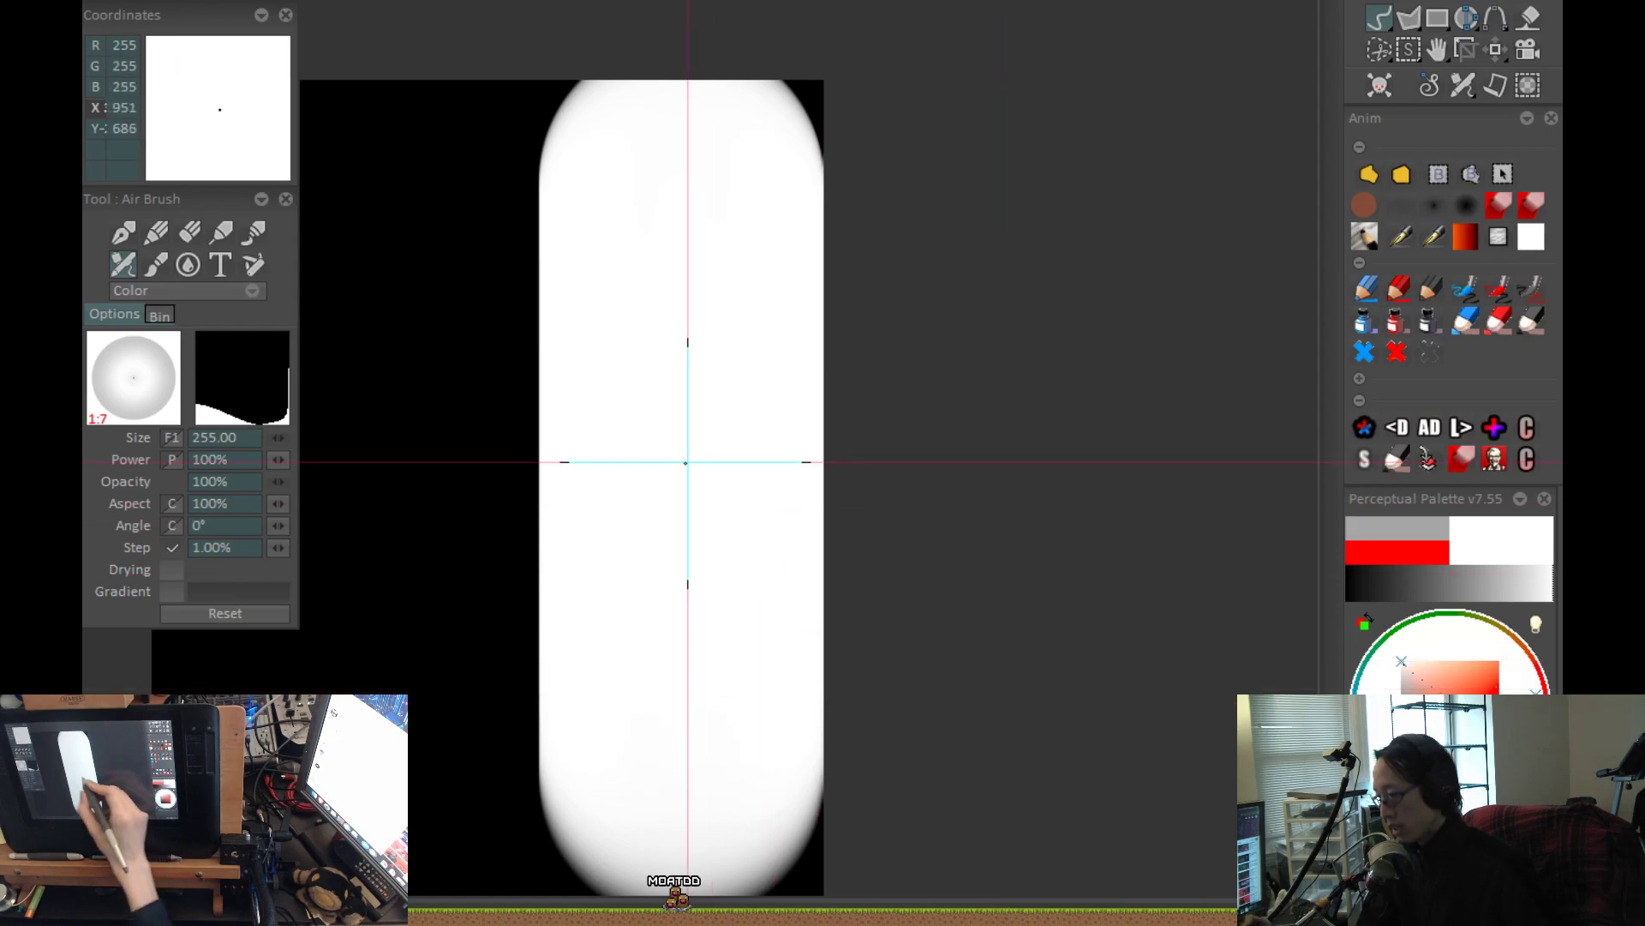
key("ctrl+z")
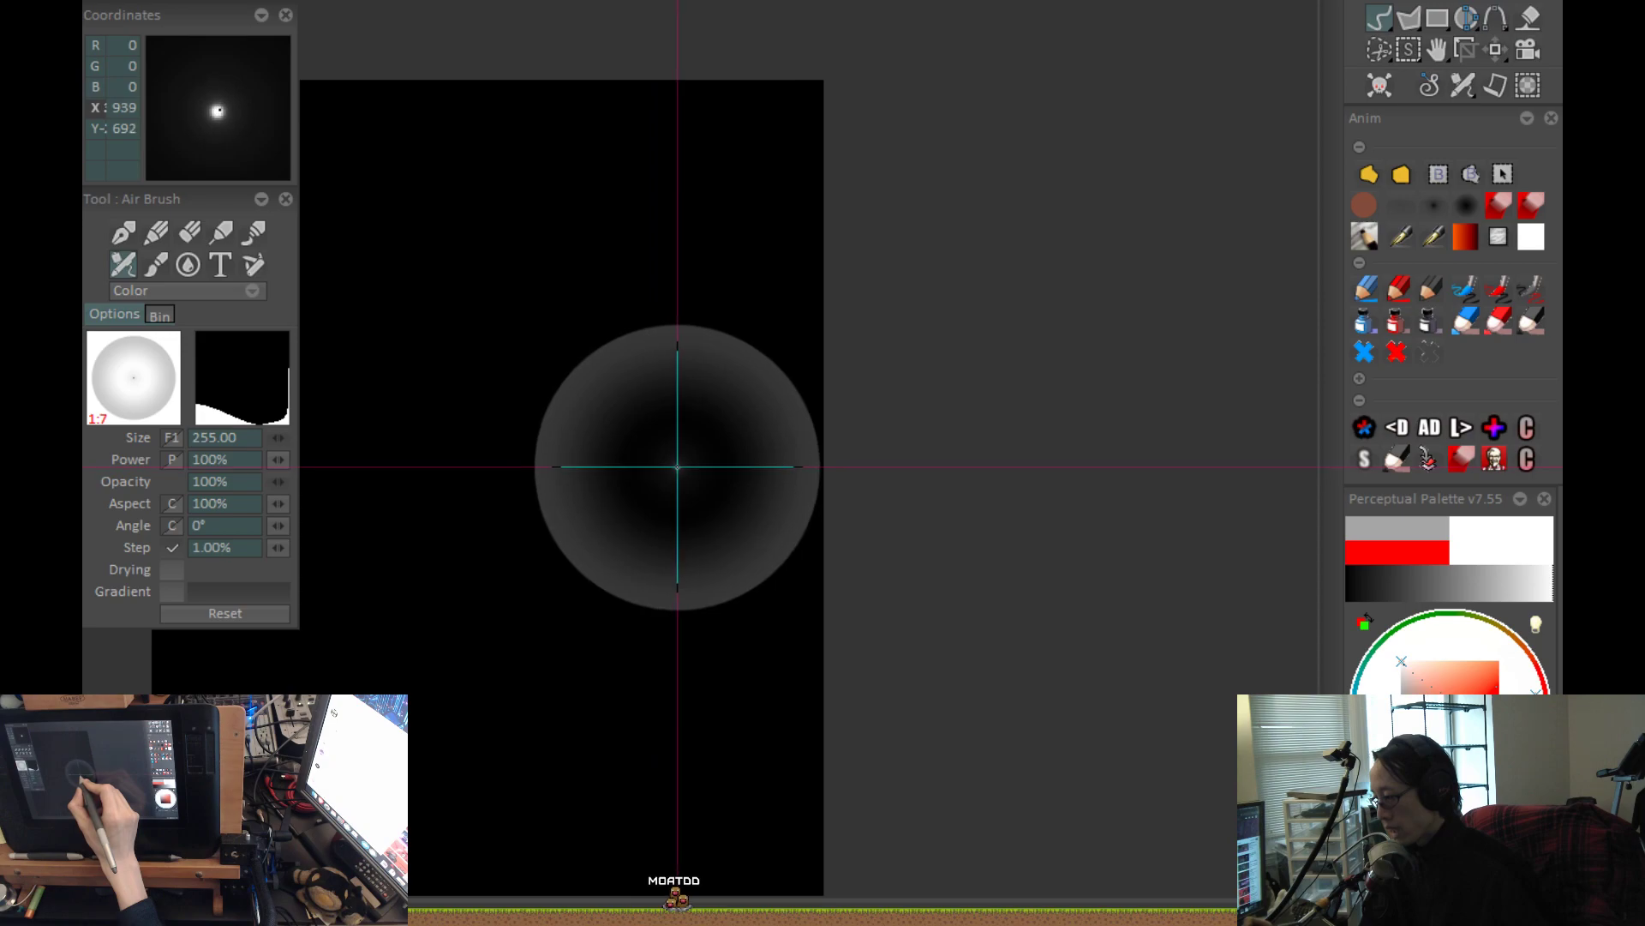
Try more vertical white airbrush strokes over the height of the canvas, clearing them back to plain black.
left_click_drag(676, 227, 680, 754)
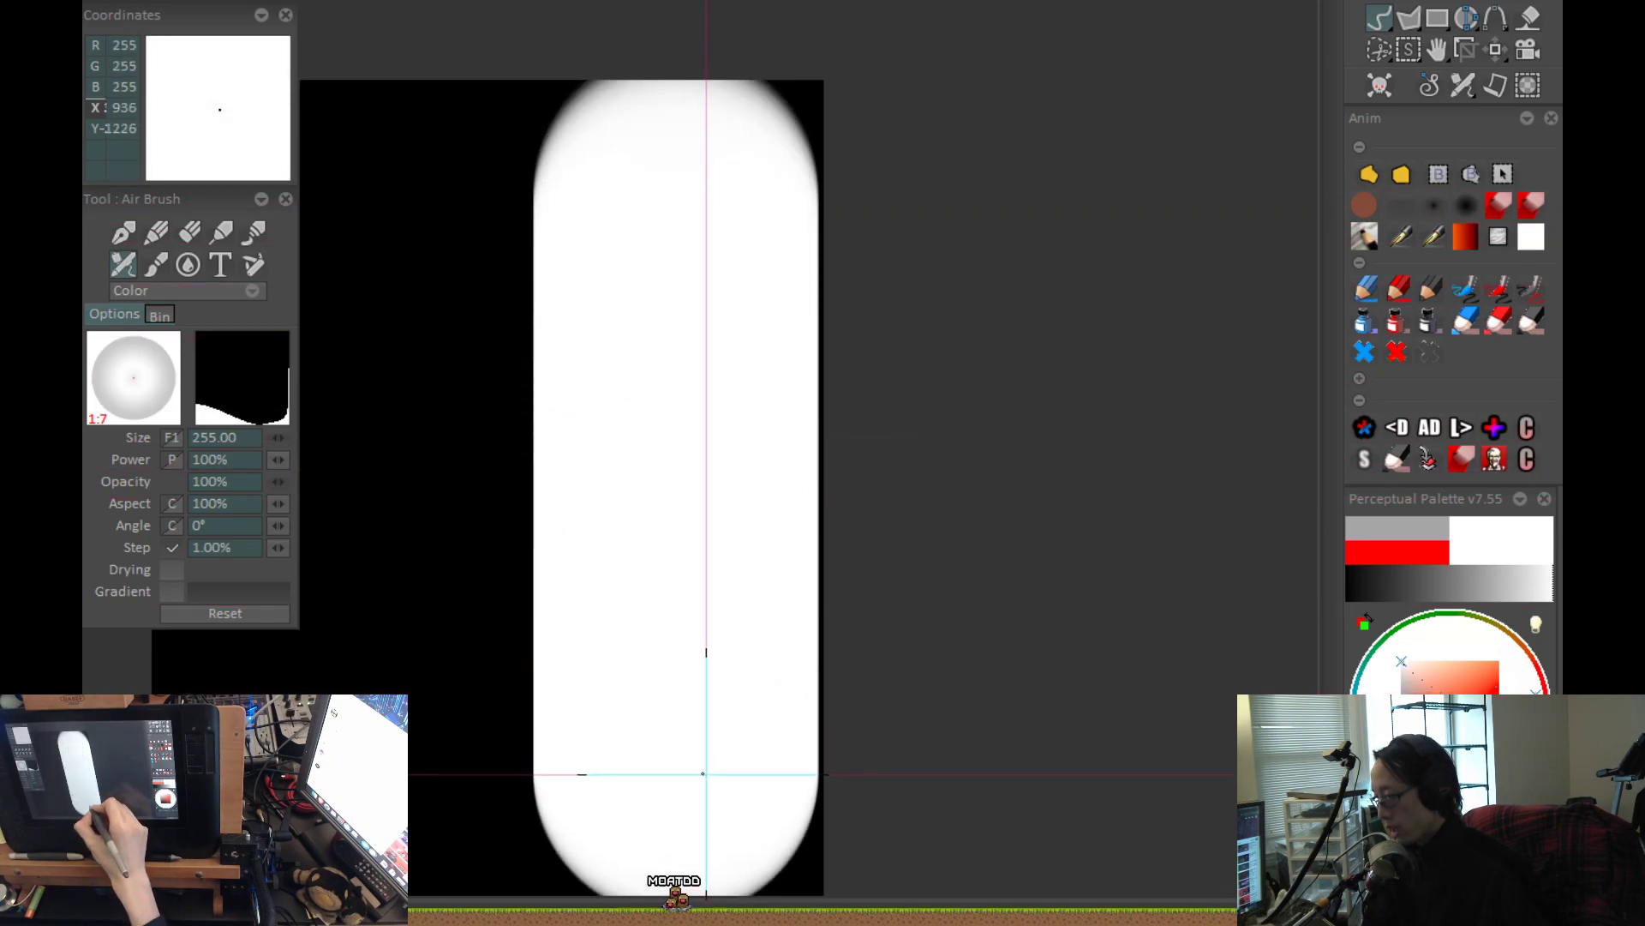
key("ctrl+z")
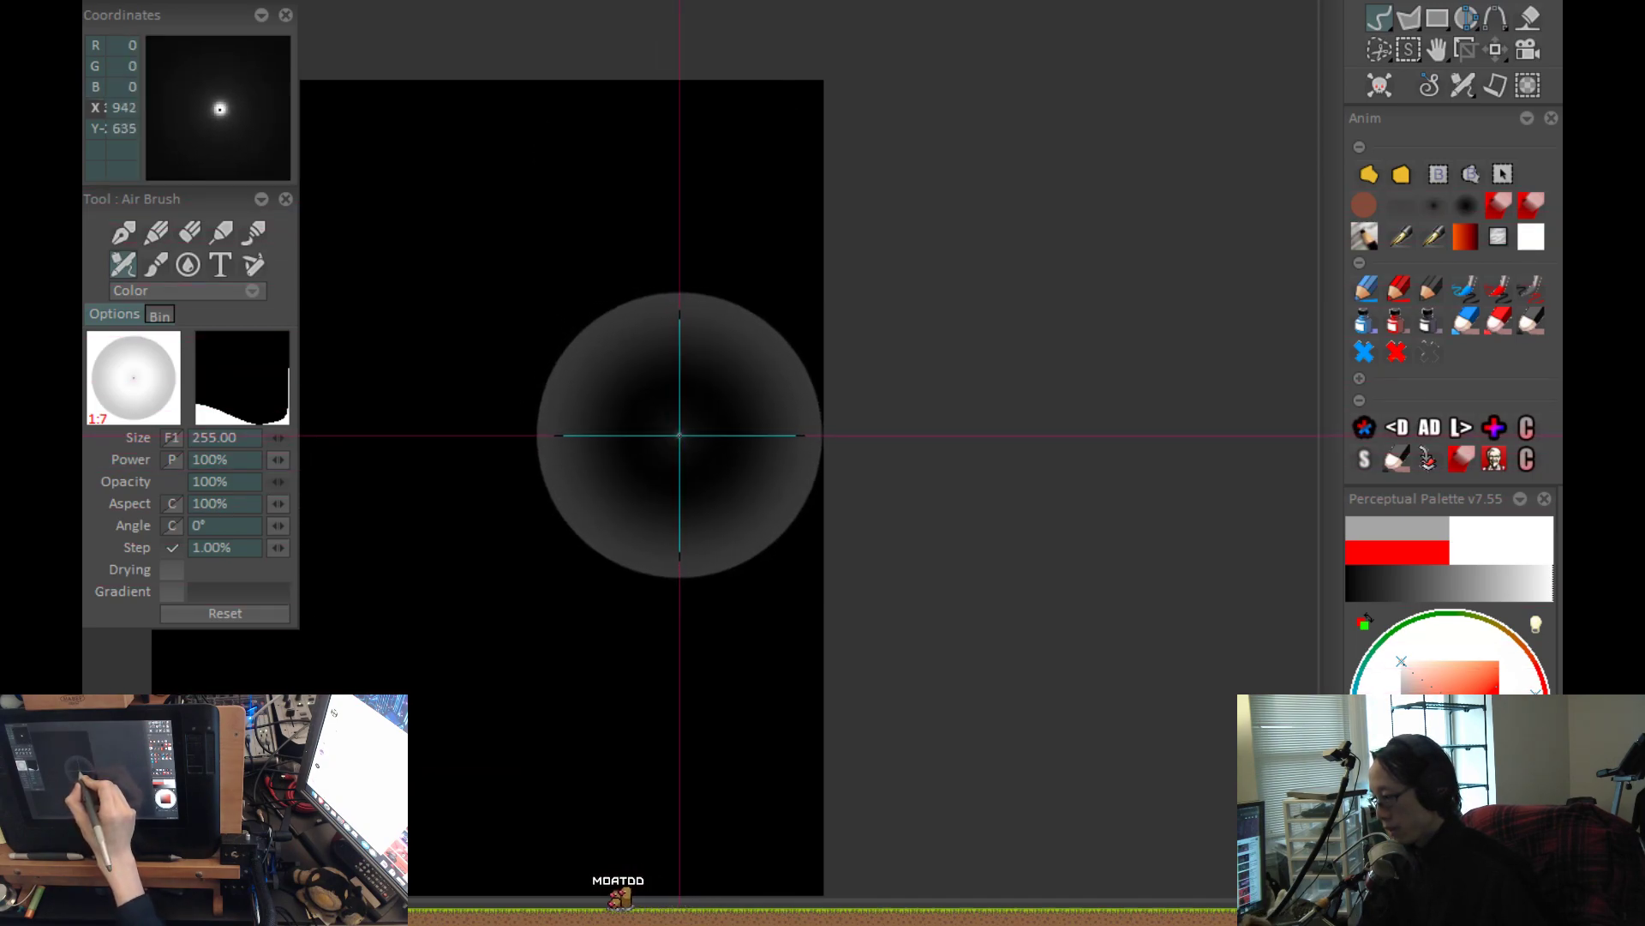
mouse_move(676, 172)
left_mouse_down()
mouse_move(866, 691)
mouse_move(874, 871)
left_mouse_up()
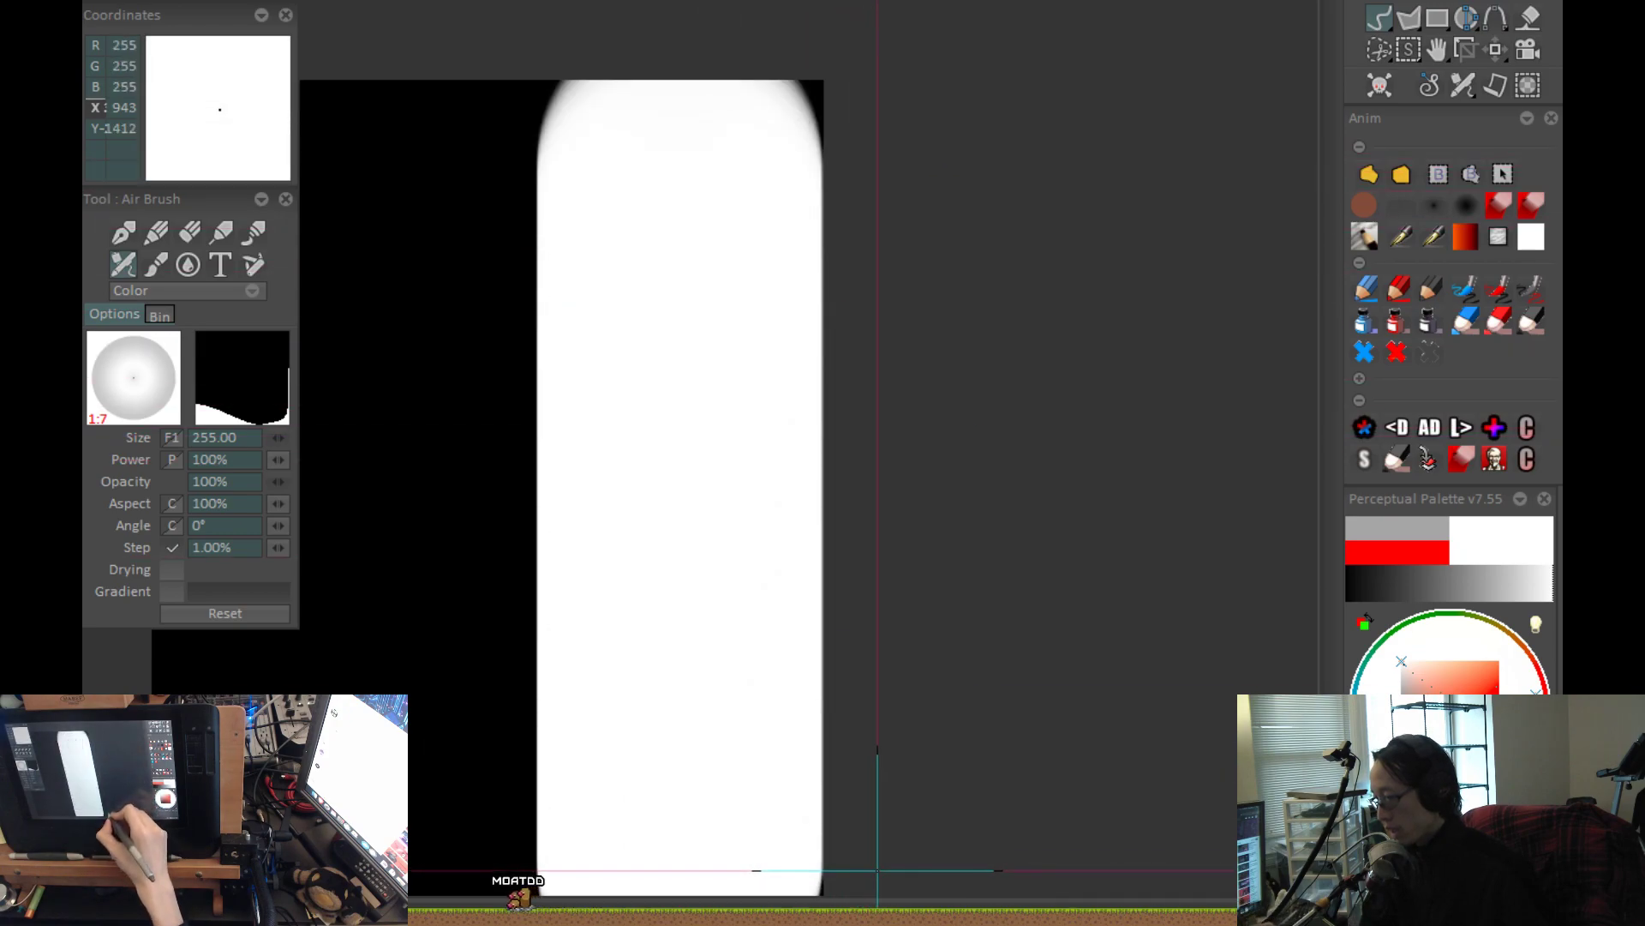
left_click_drag(862, 317, 860, 127)
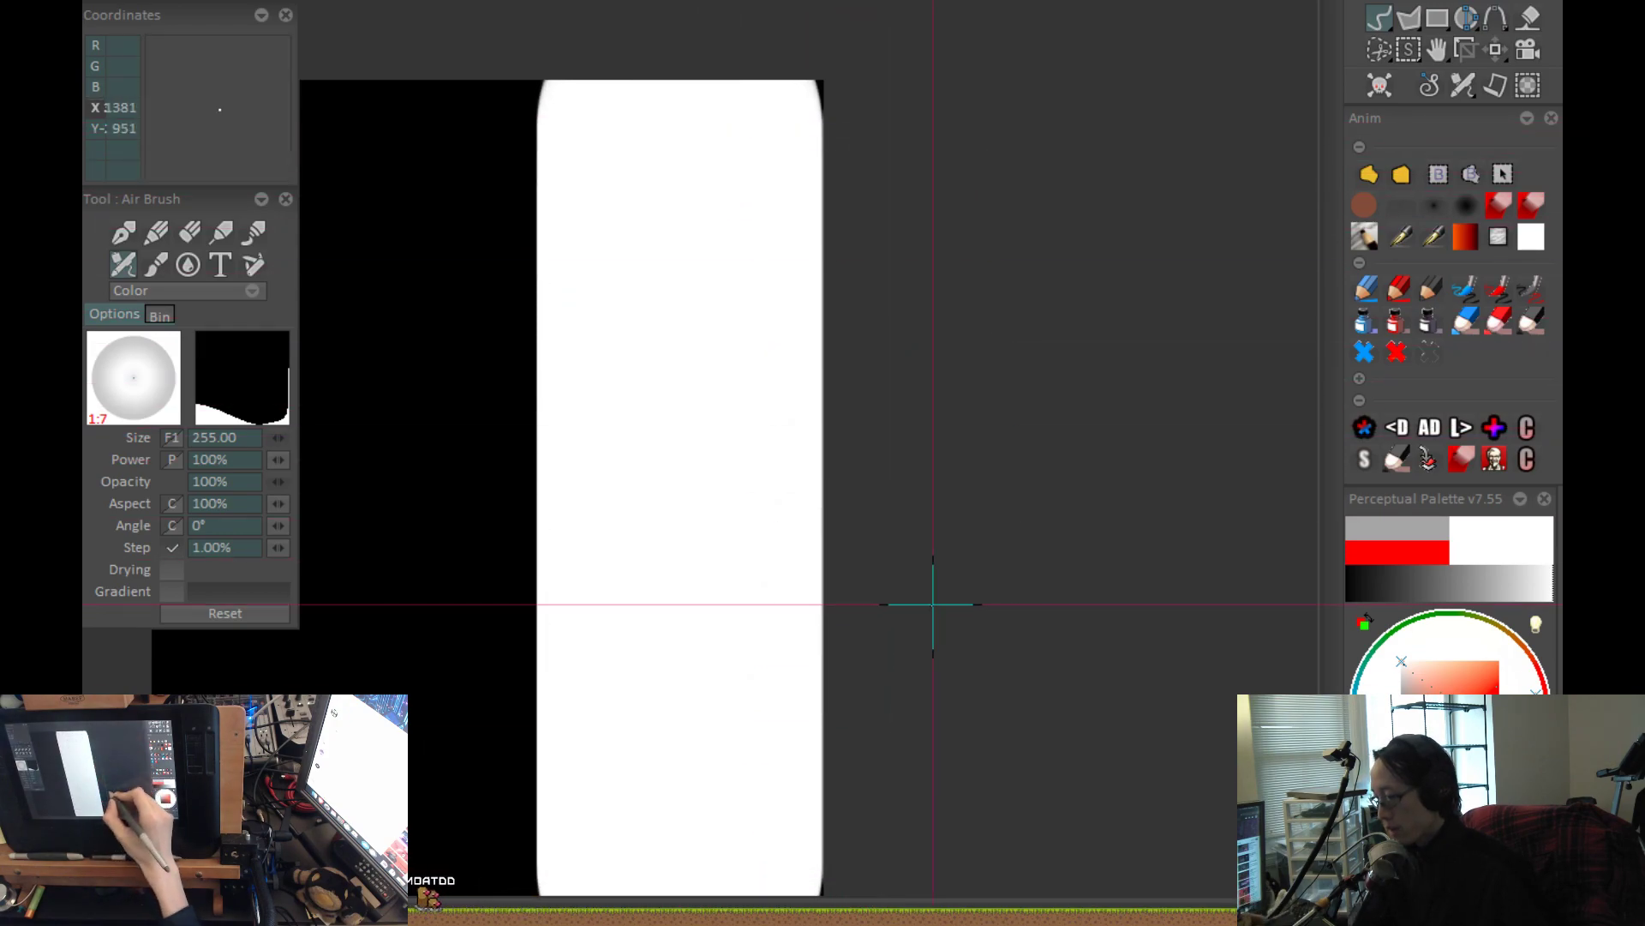
key("BackSpace")
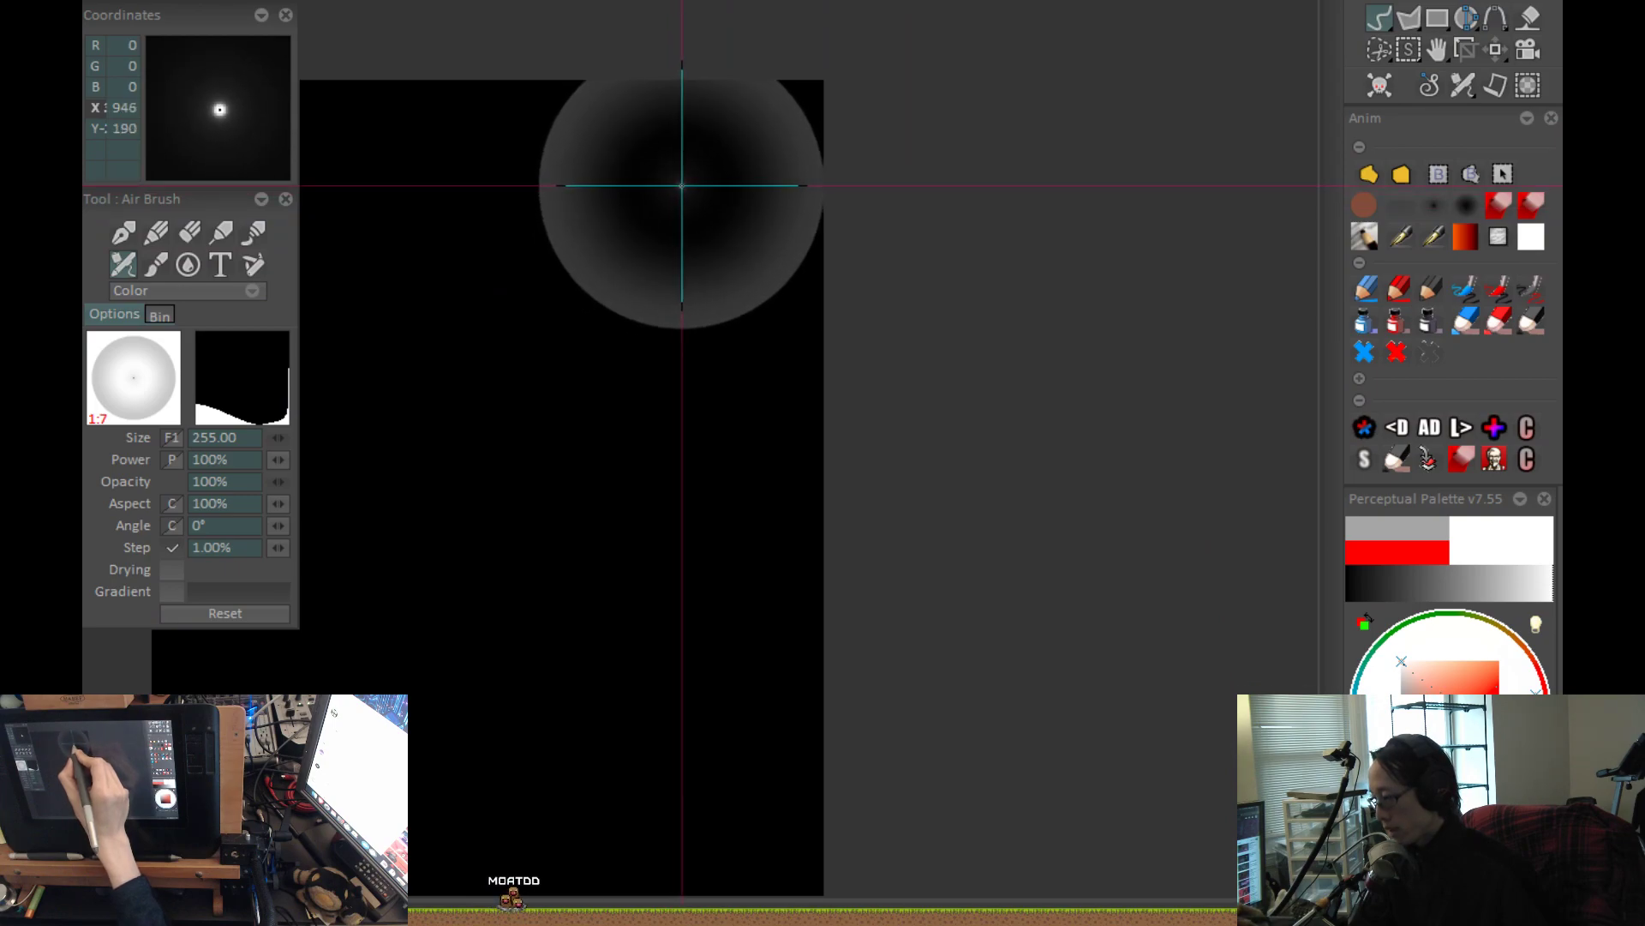
Paint a full-height white airbrush stroke, lower the profile curve's start point to the bottom of the graph, and repaint the stroke.
left_click_drag(679, 77, 766, 799)
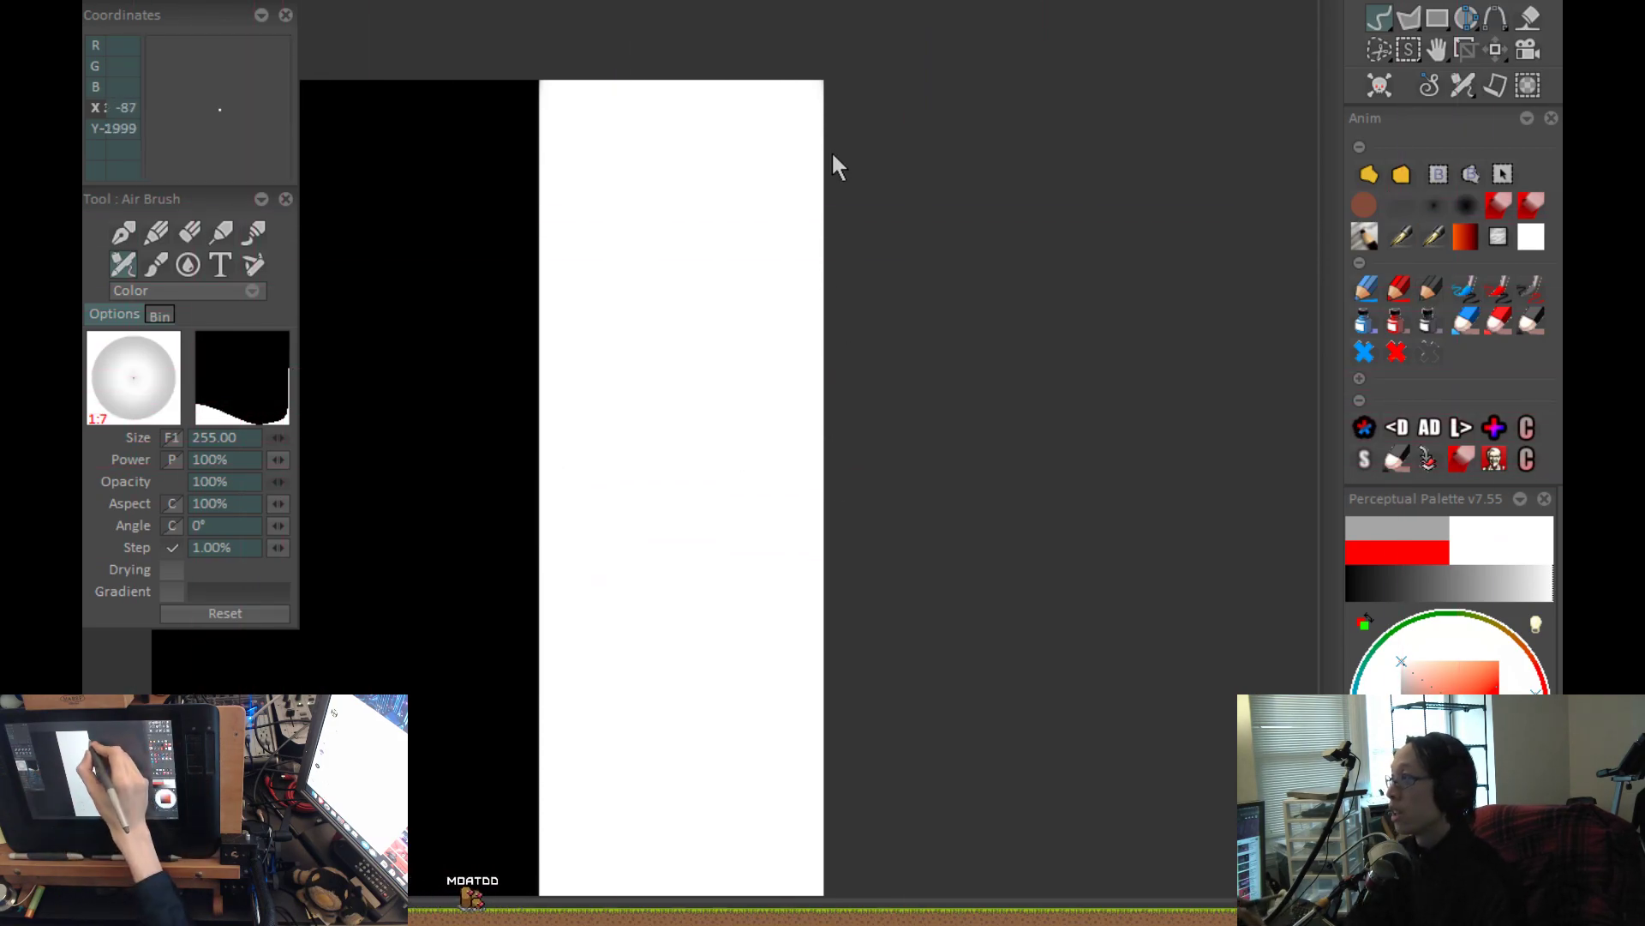
left_click_drag(1071, 193, 1249, 84)
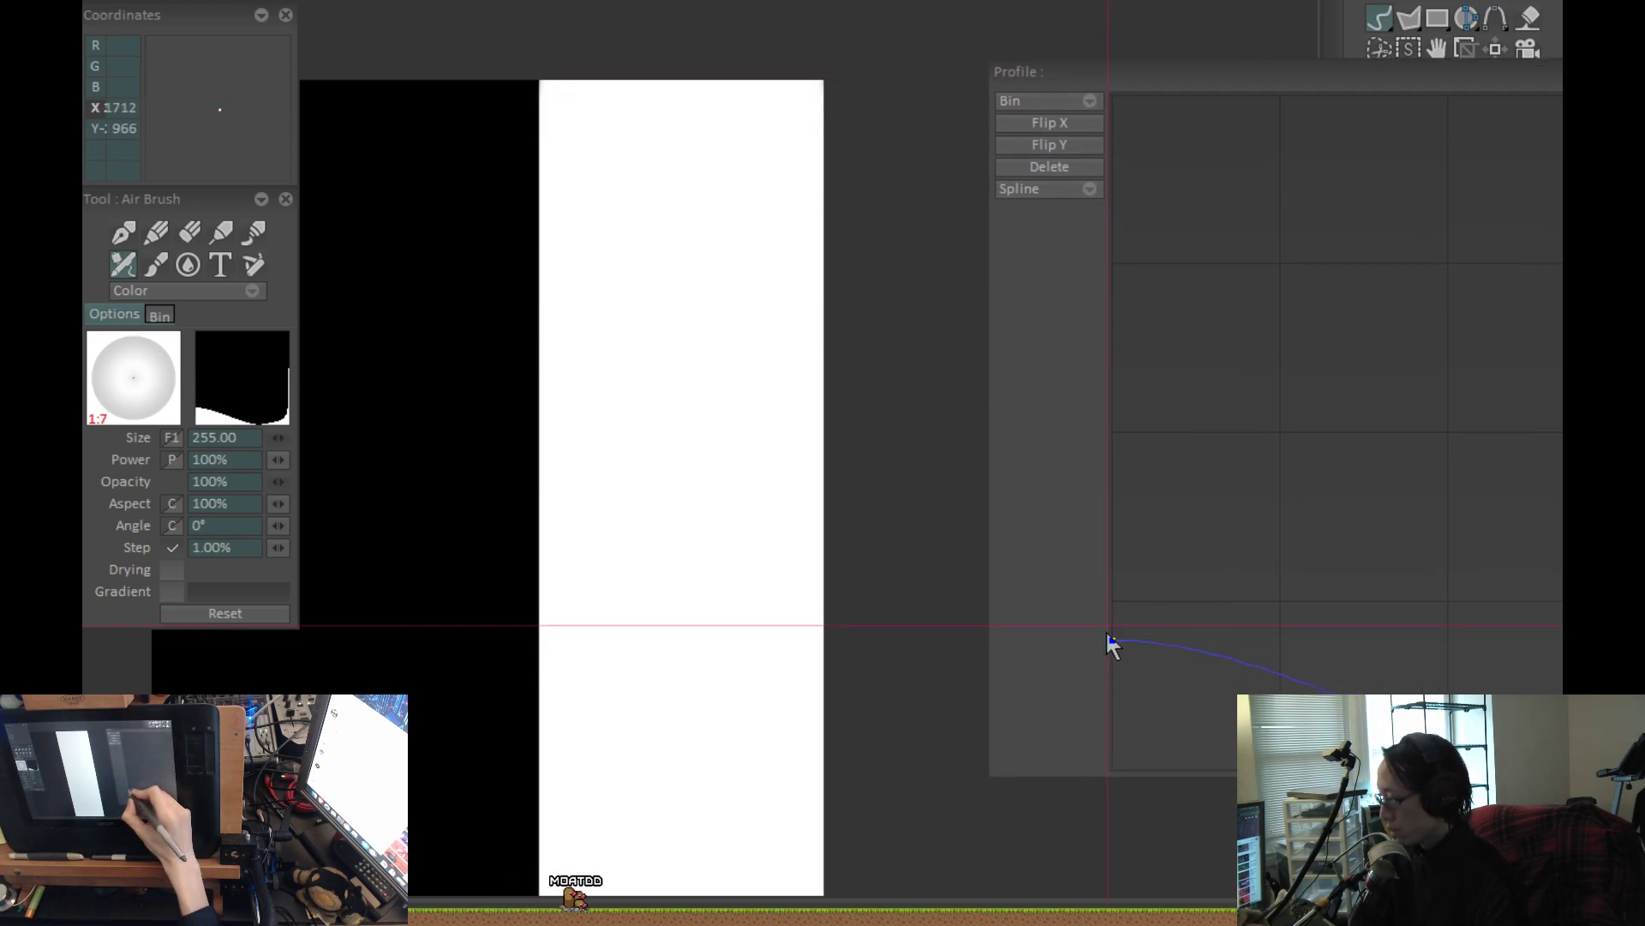
left_click_drag(1111, 645, 1075, 836)
key("ctrl+z")
key("Return")
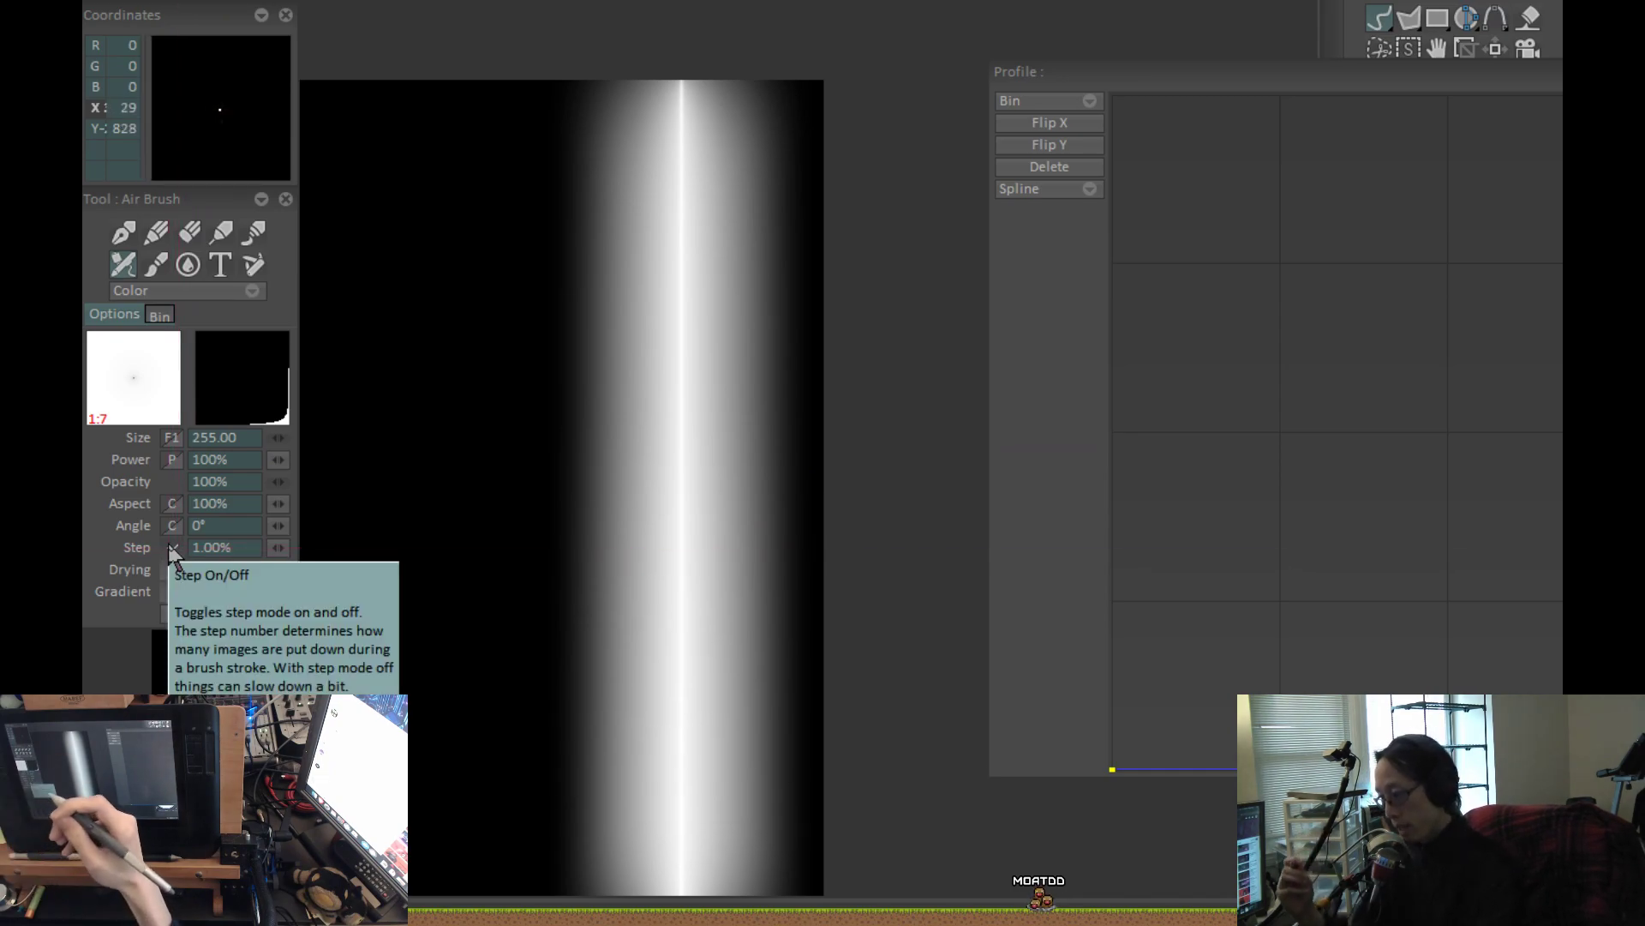
Delete the intermediate points of the profile curve to leave a straight diagonal, and repaint the vertical stroke with it.
left_click_drag(1248, 77, 736, 98)
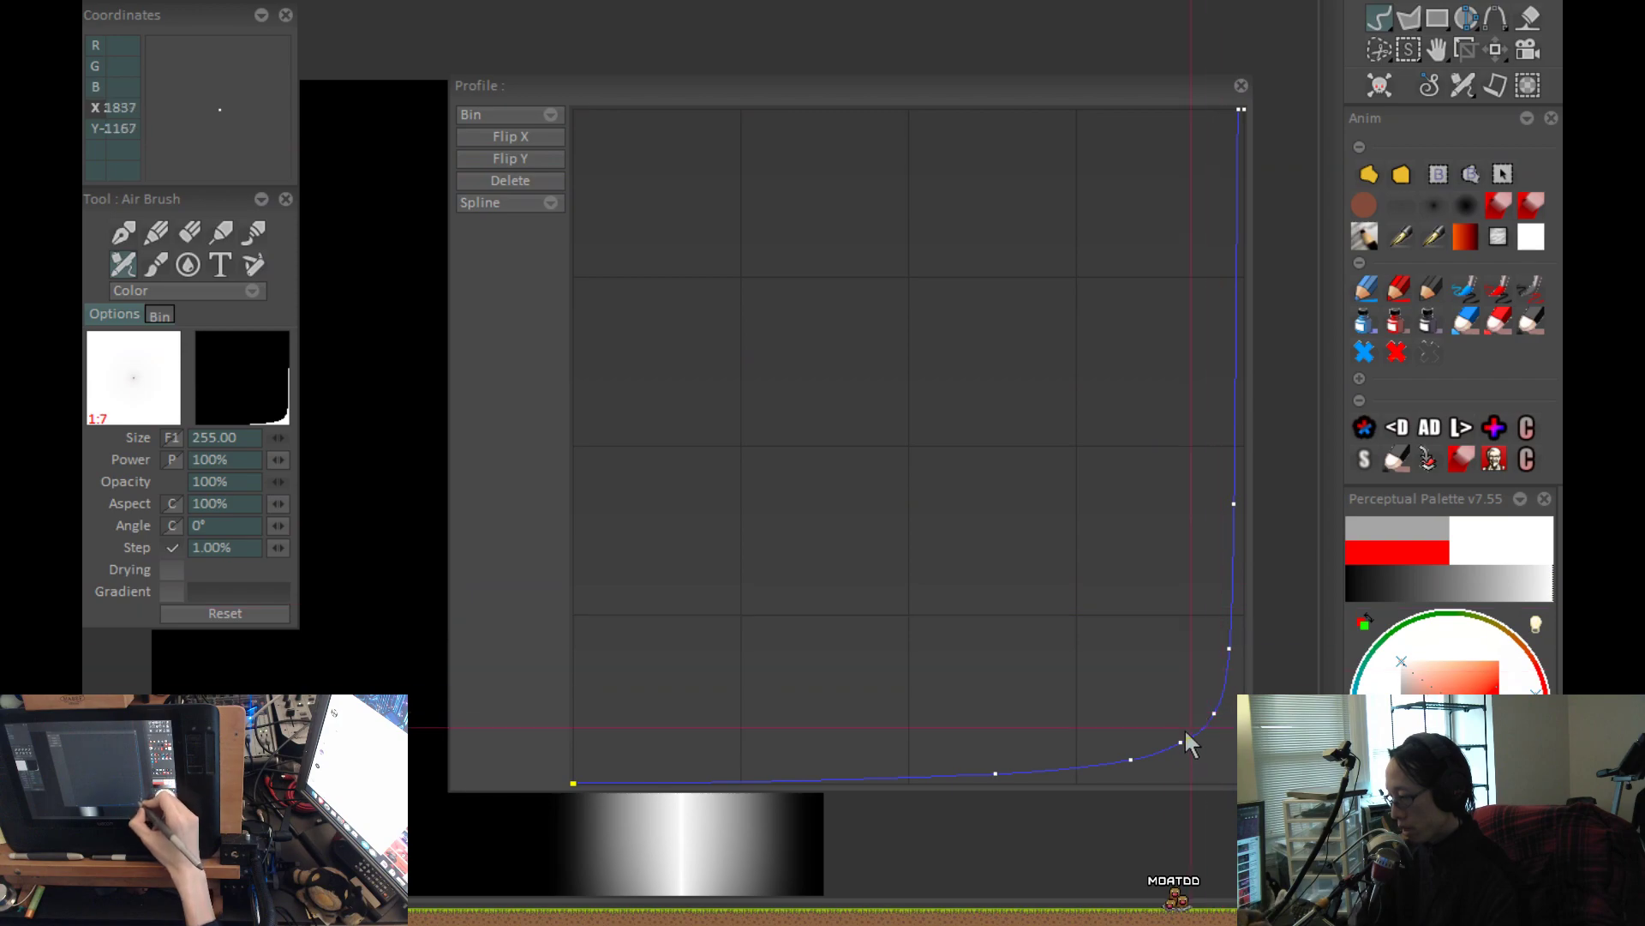
left_click_drag(950, 99, 1330, 62)
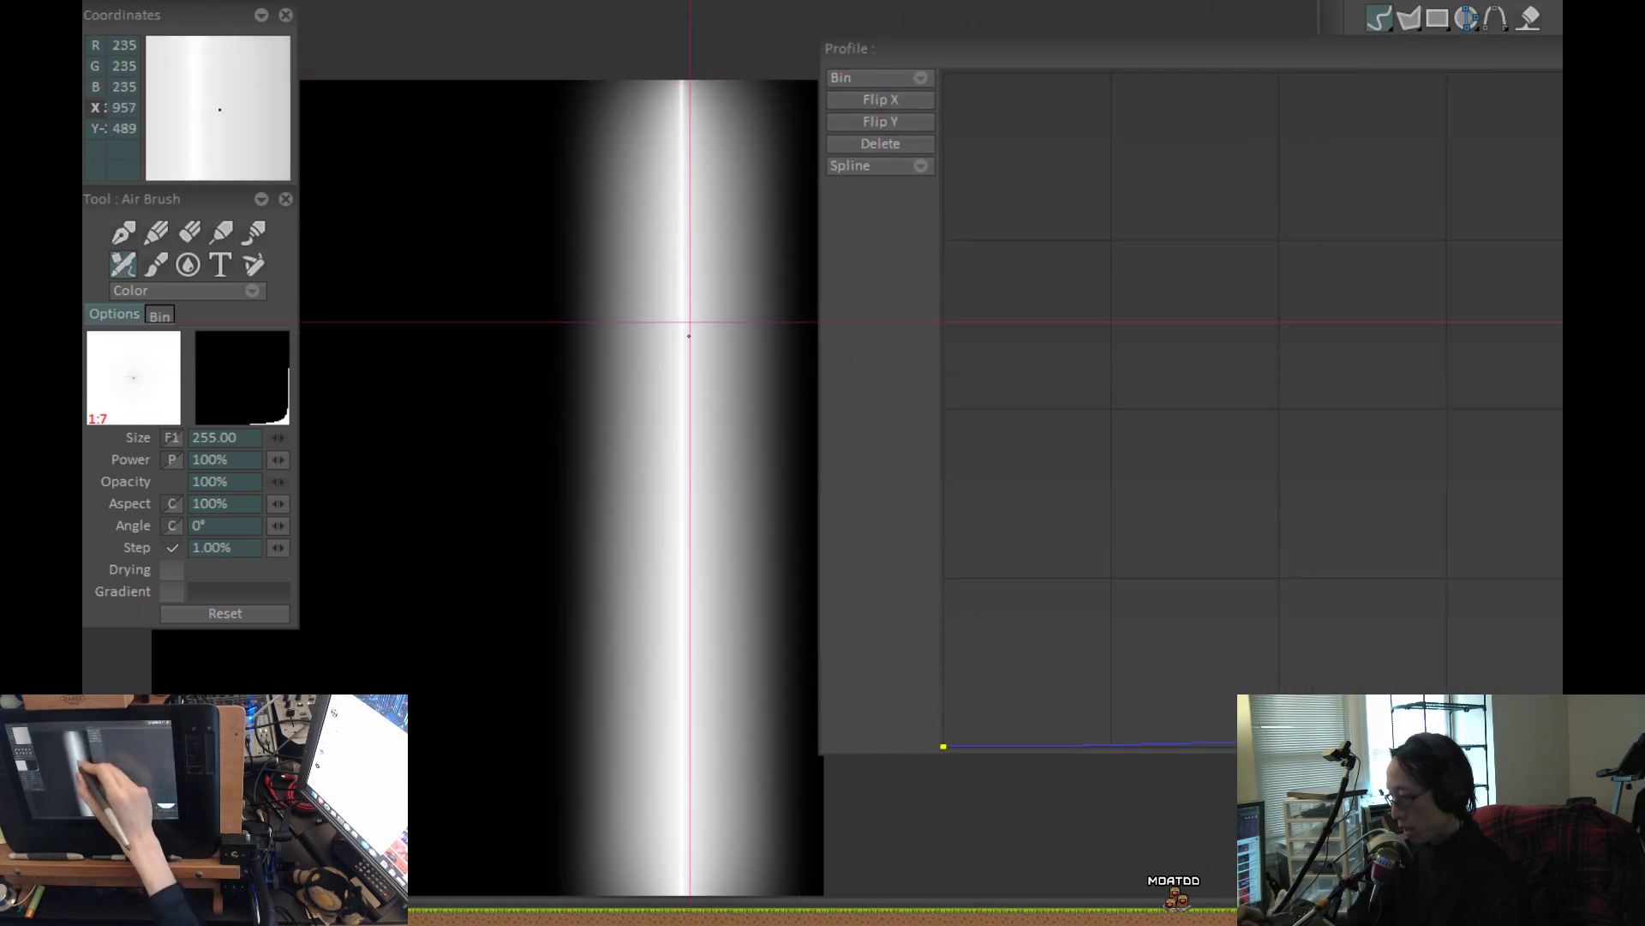
left_click_drag(1167, 58, 911, 70)
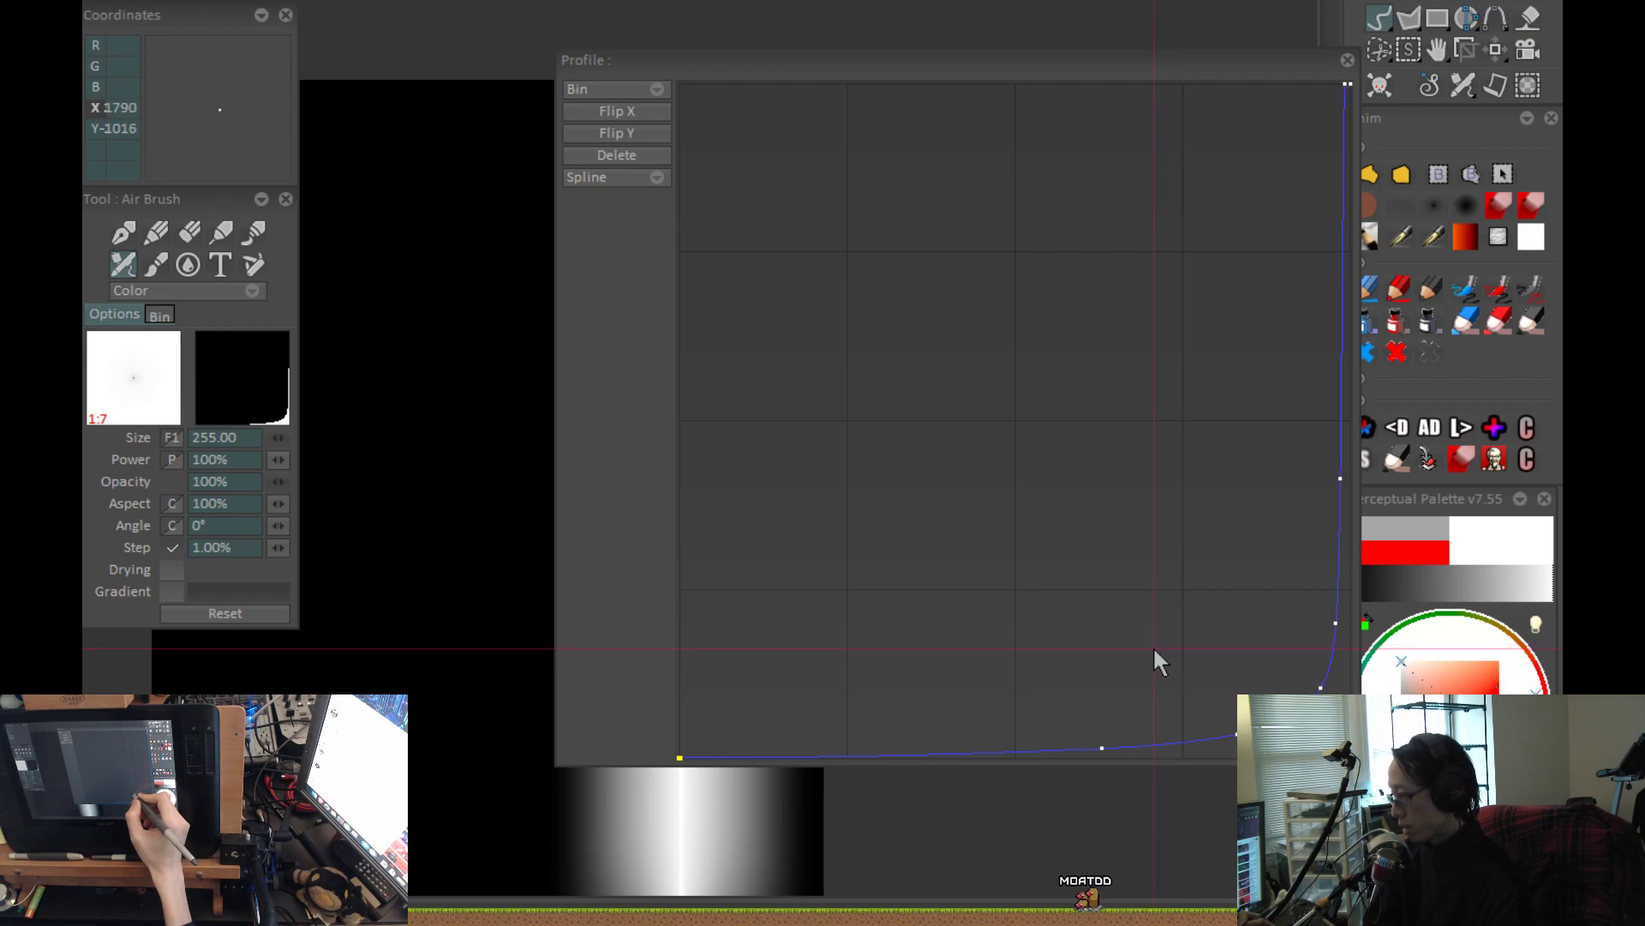
left_click(632, 161)
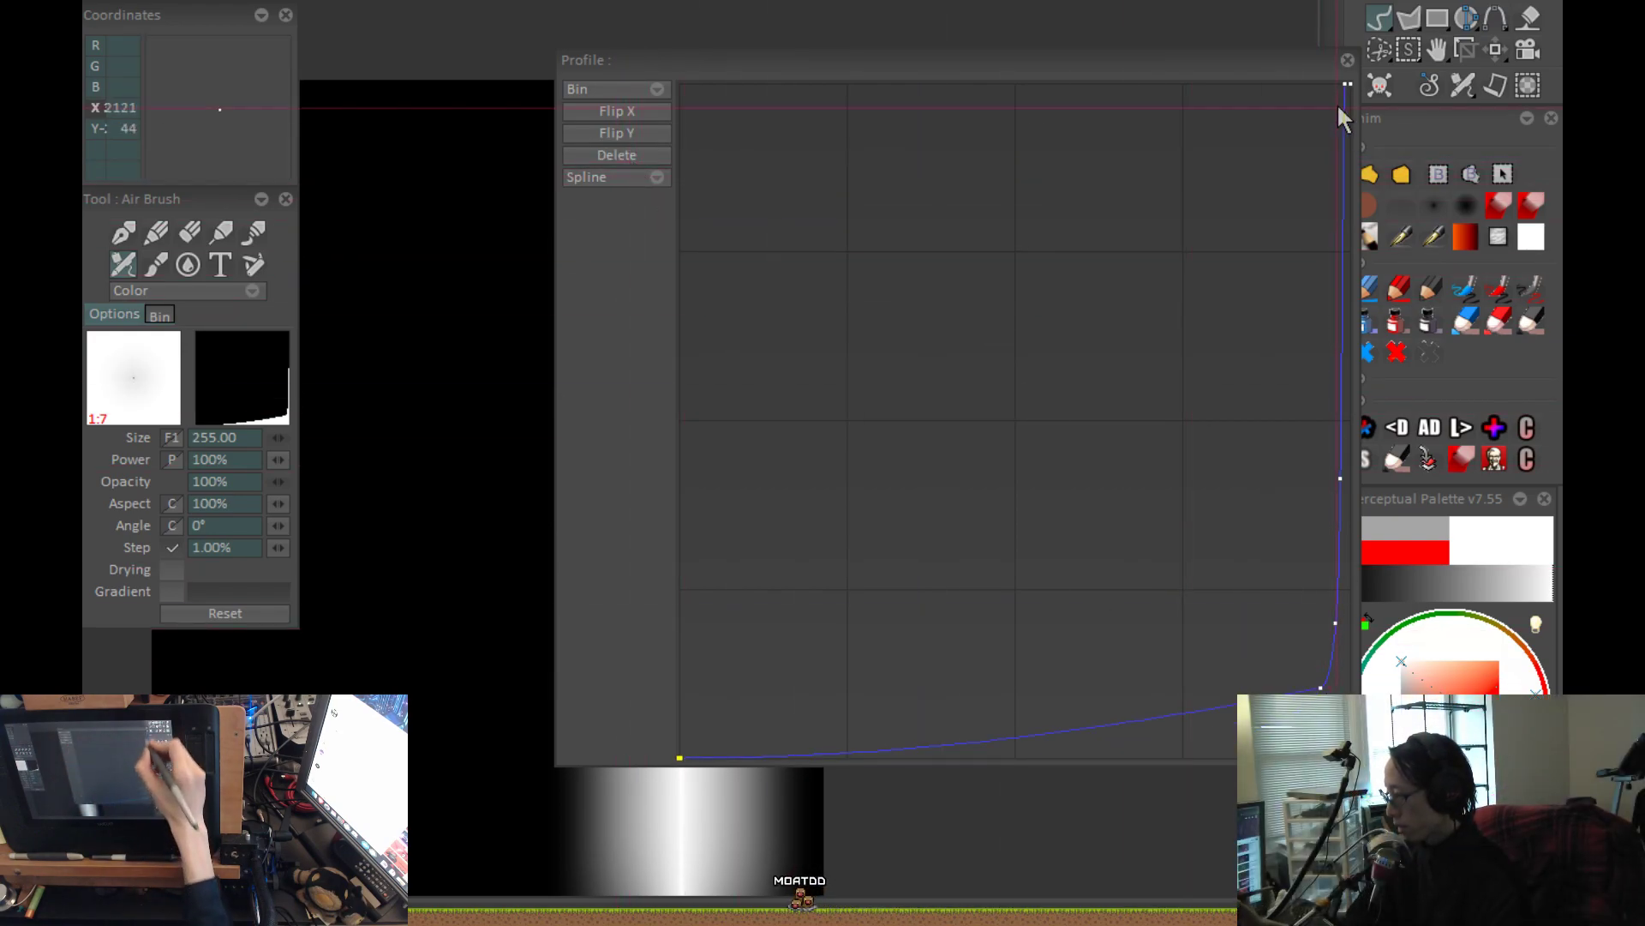
left_click(594, 162)
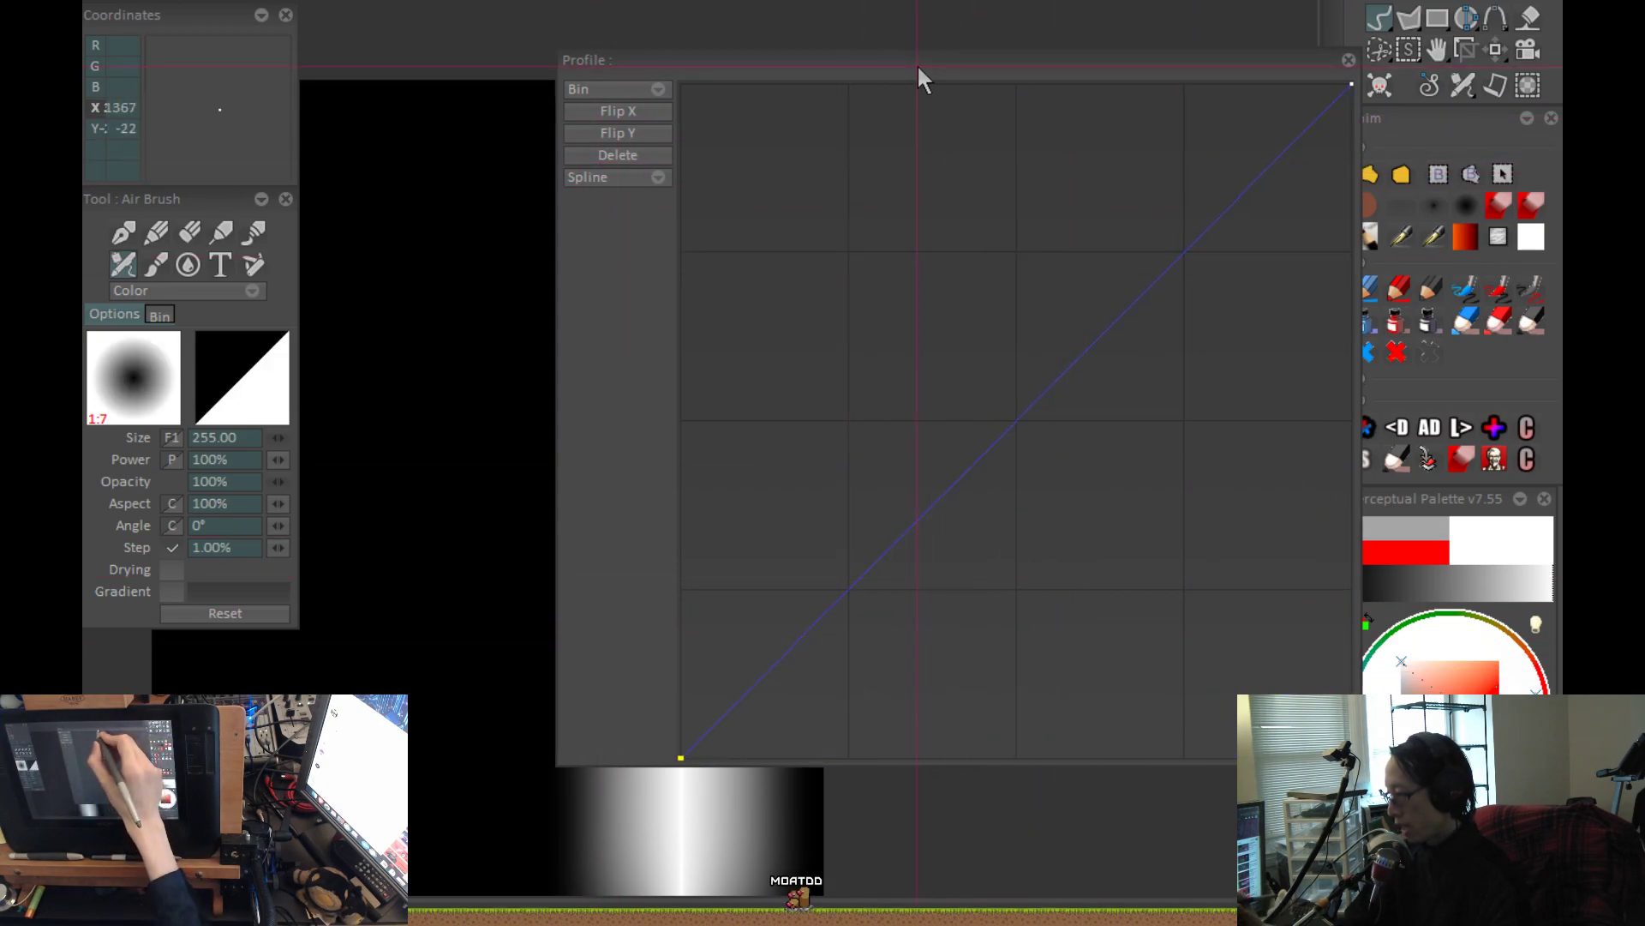
left_click_drag(917, 63, 1289, 93)
key("ctrl+z")
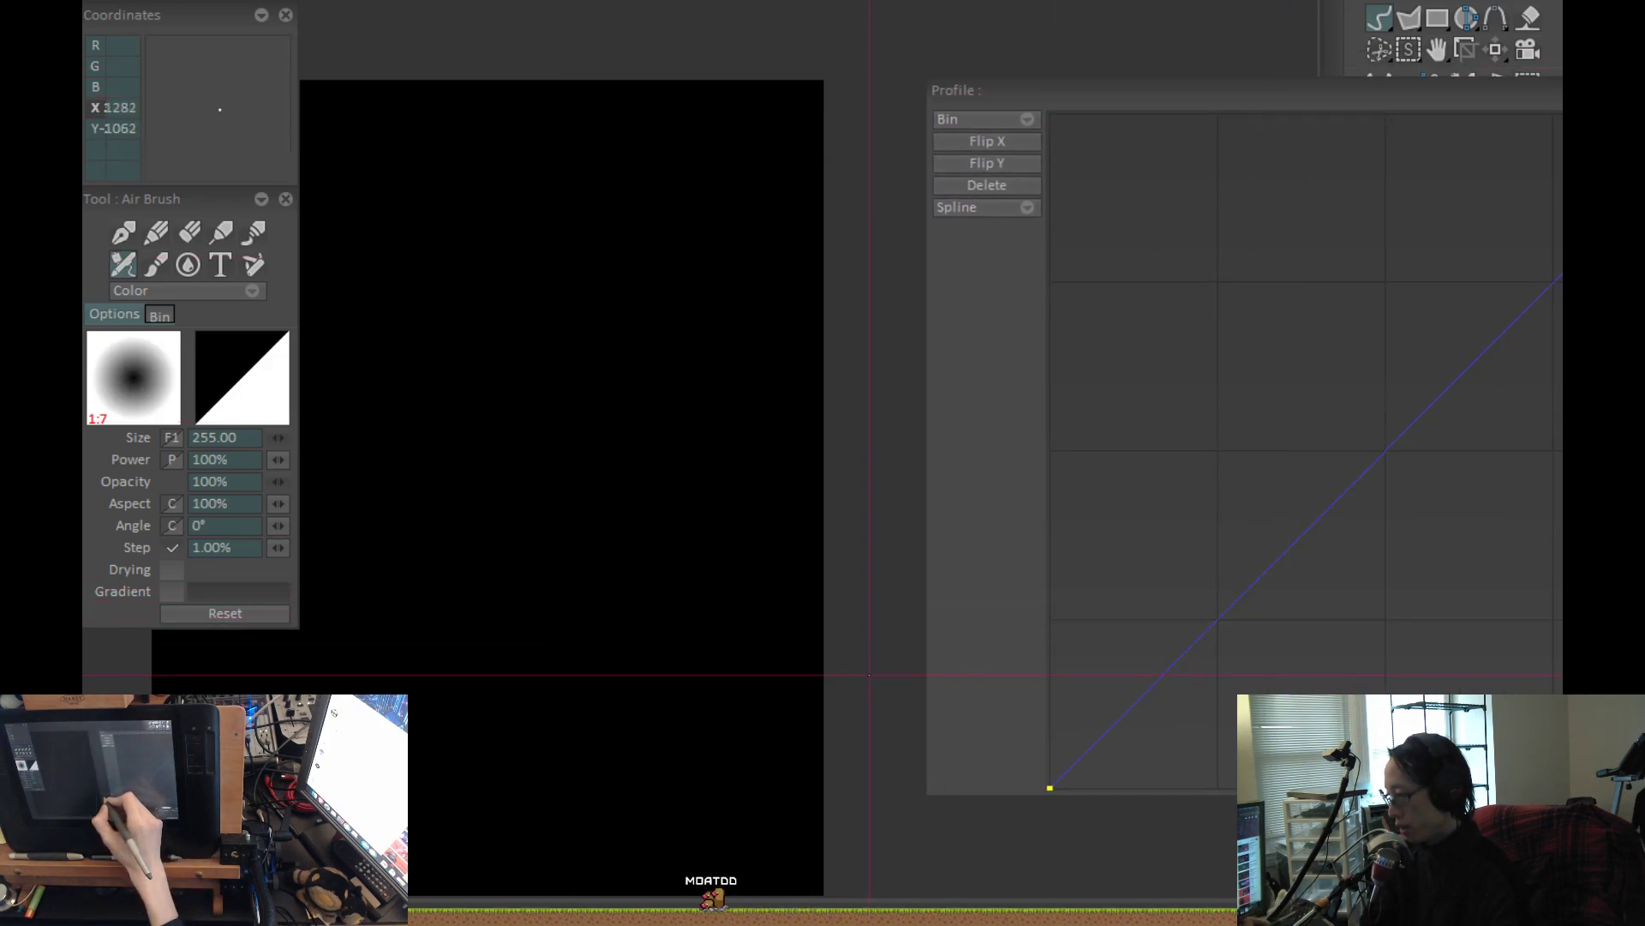
key("Return")
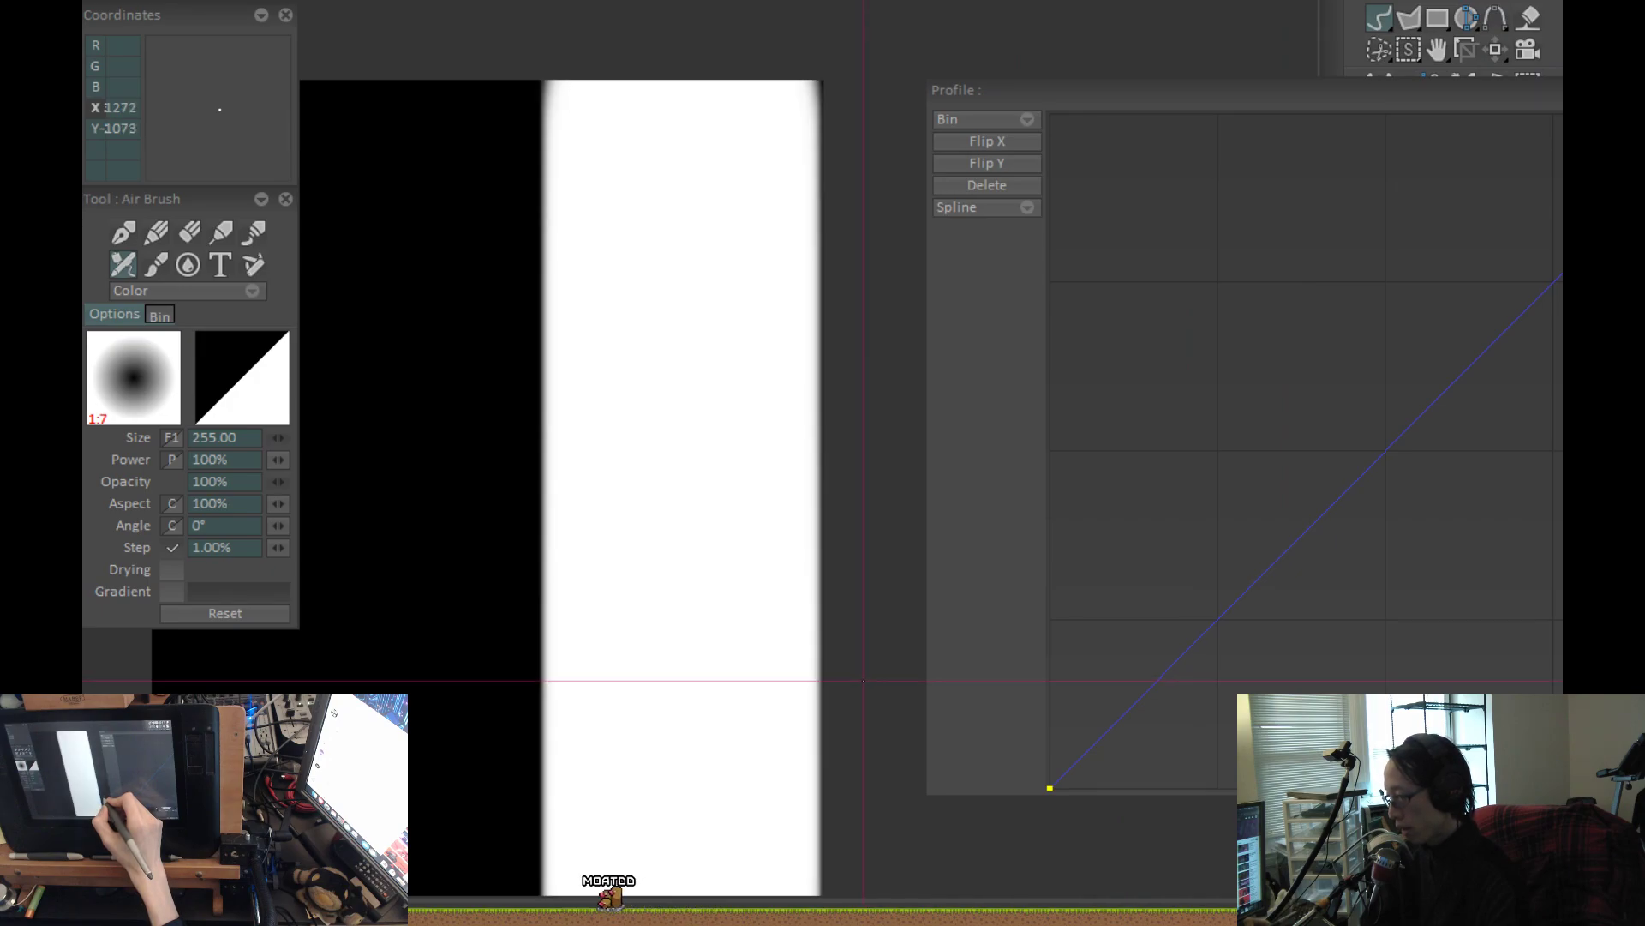
Add two points below the diagonal of the profile curve and arrange the curve editor and canvas side by side.
left_click_drag(1134, 96, 922, 83)
mouse_move(1245, 426)
left_mouse_down()
mouse_move(1344, 661)
mouse_move(1429, 580)
mouse_move(1422, 553)
left_mouse_up()
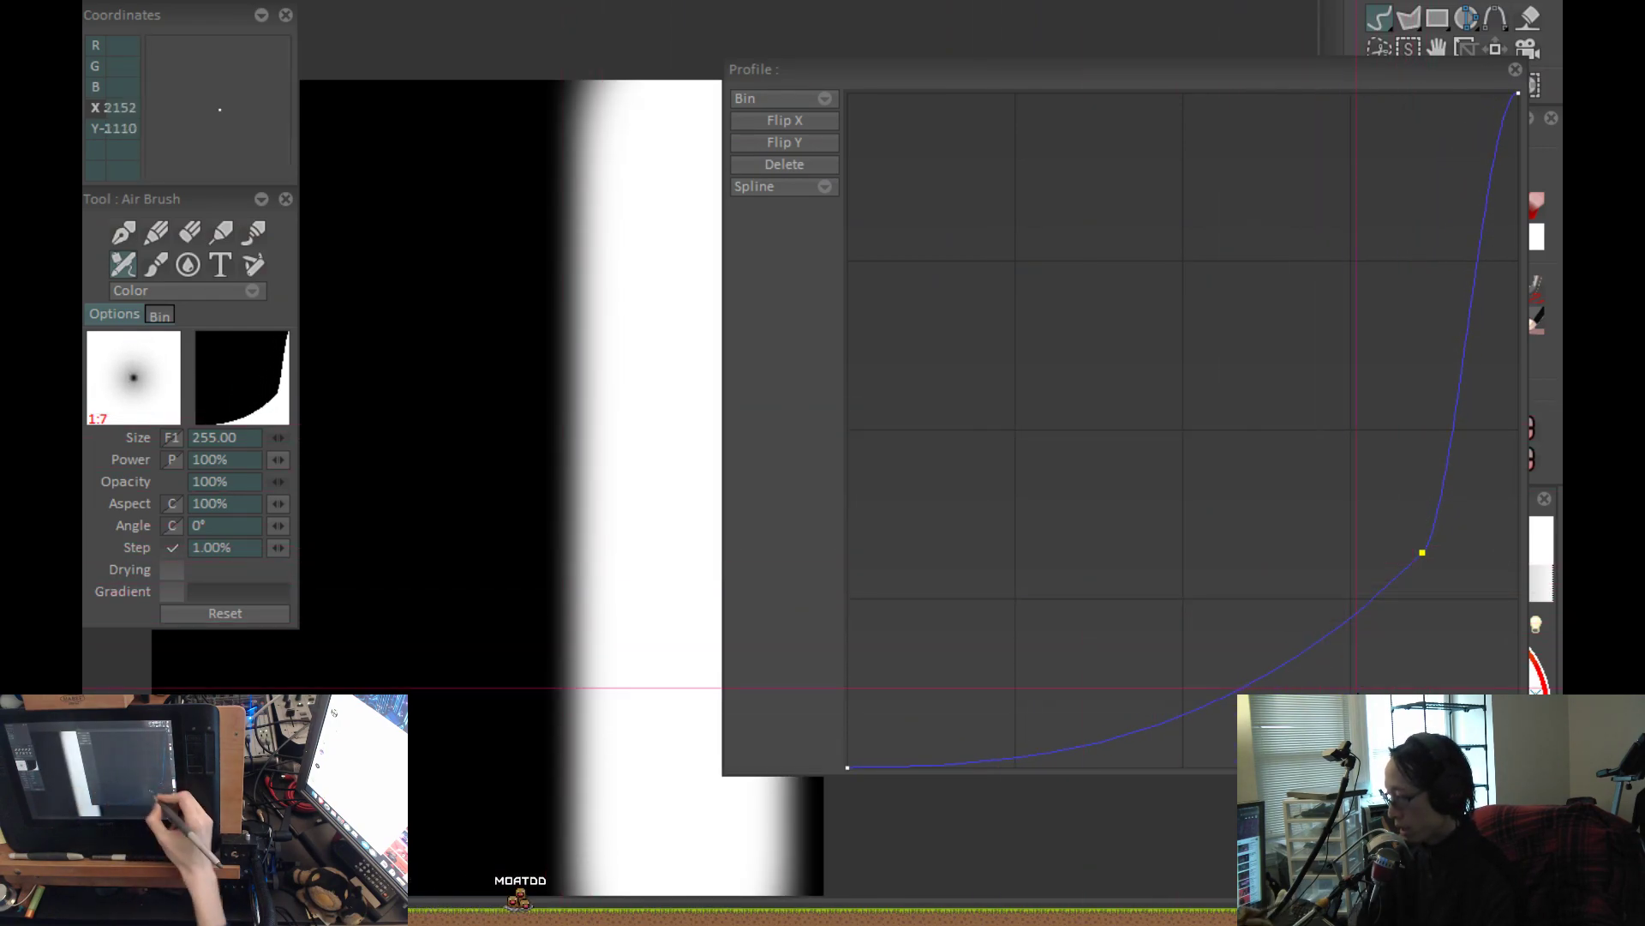
left_click(1165, 646)
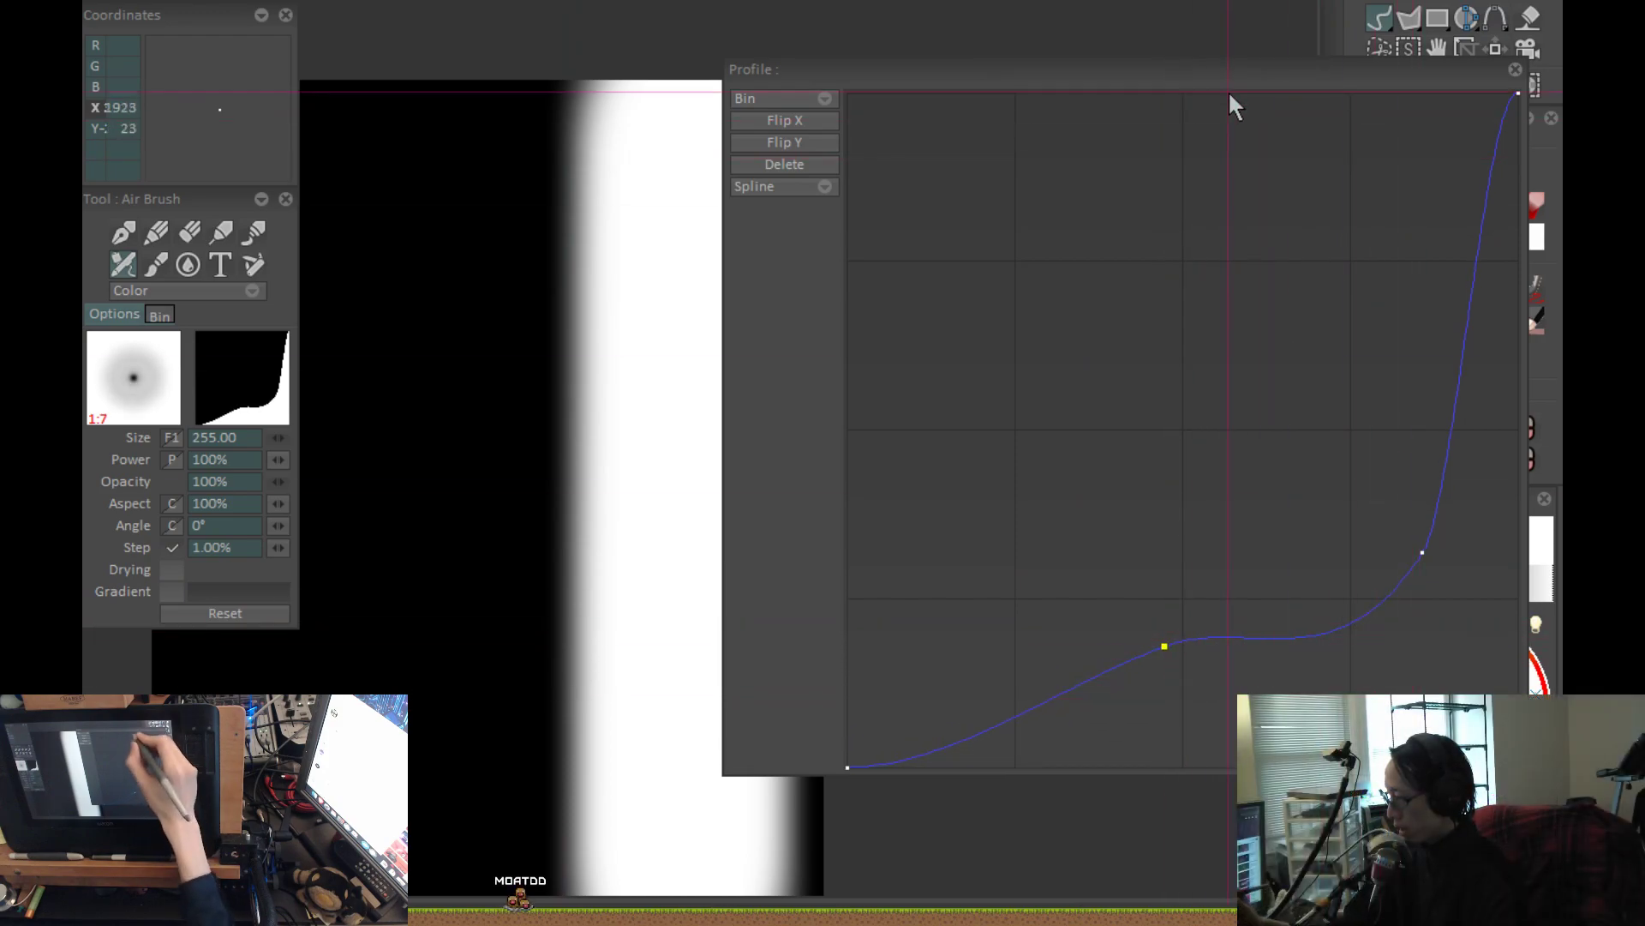
left_click_drag(1225, 76, 1196, 63)
left_click_drag(569, 746, 350, 672)
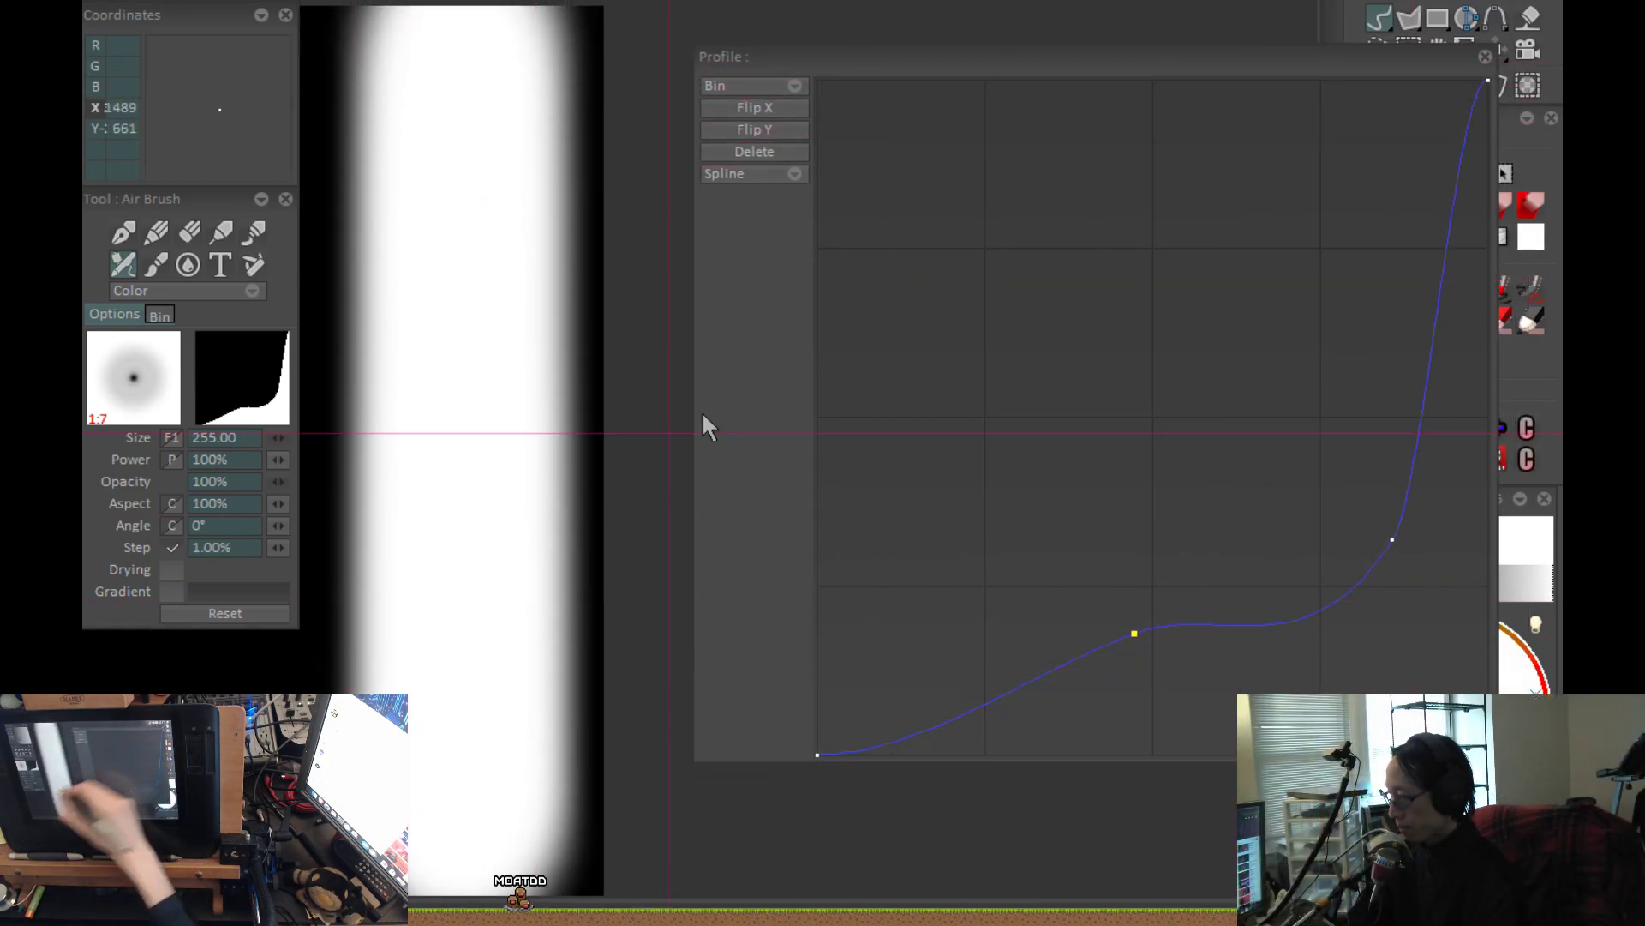
left_click_drag(1056, 54, 991, 51)
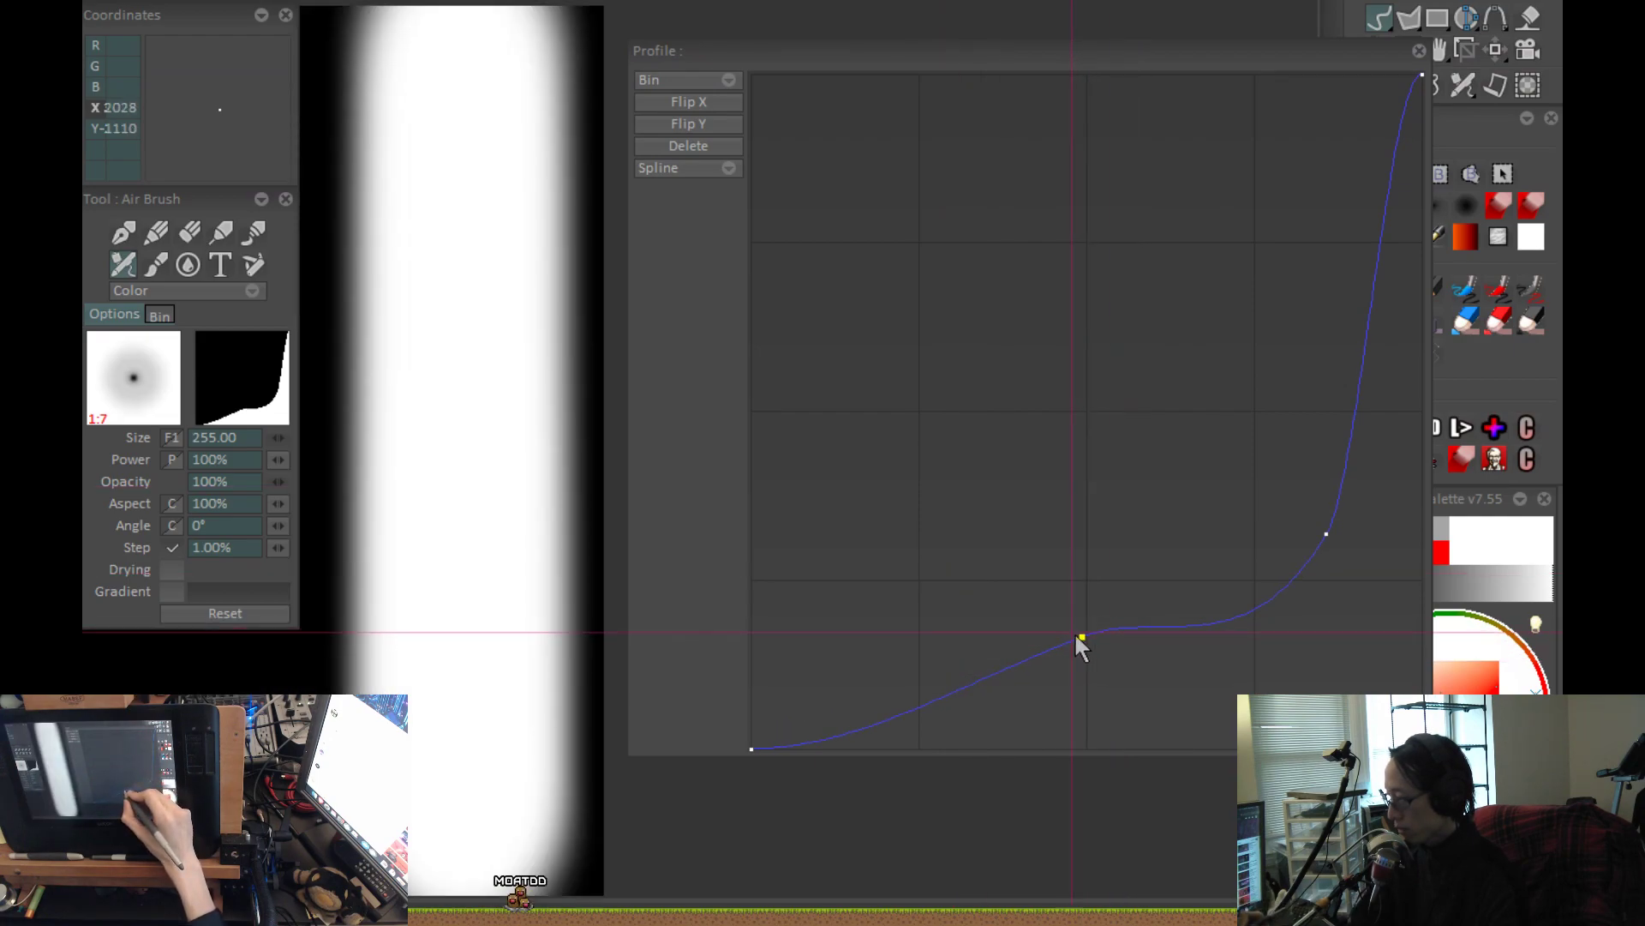
Move one curve point up to the graph's upper end and the other into its lower right corner, narrowing the test stroke.
left_click_drag(1078, 638, 1183, 709)
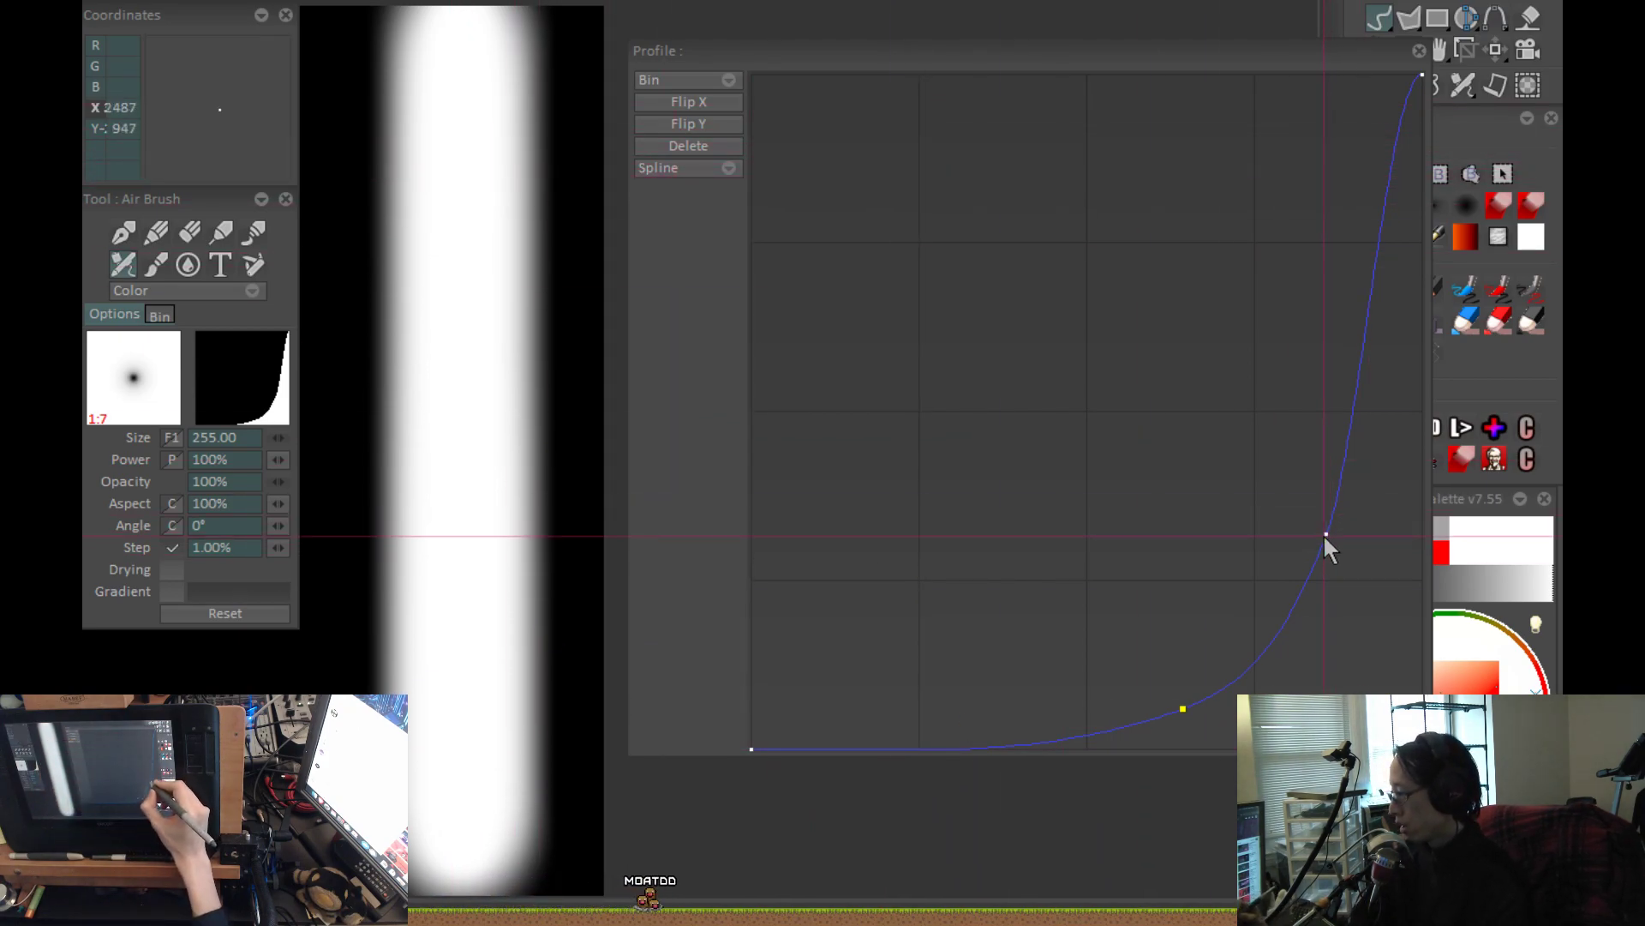
left_click_drag(1325, 533, 1416, 51)
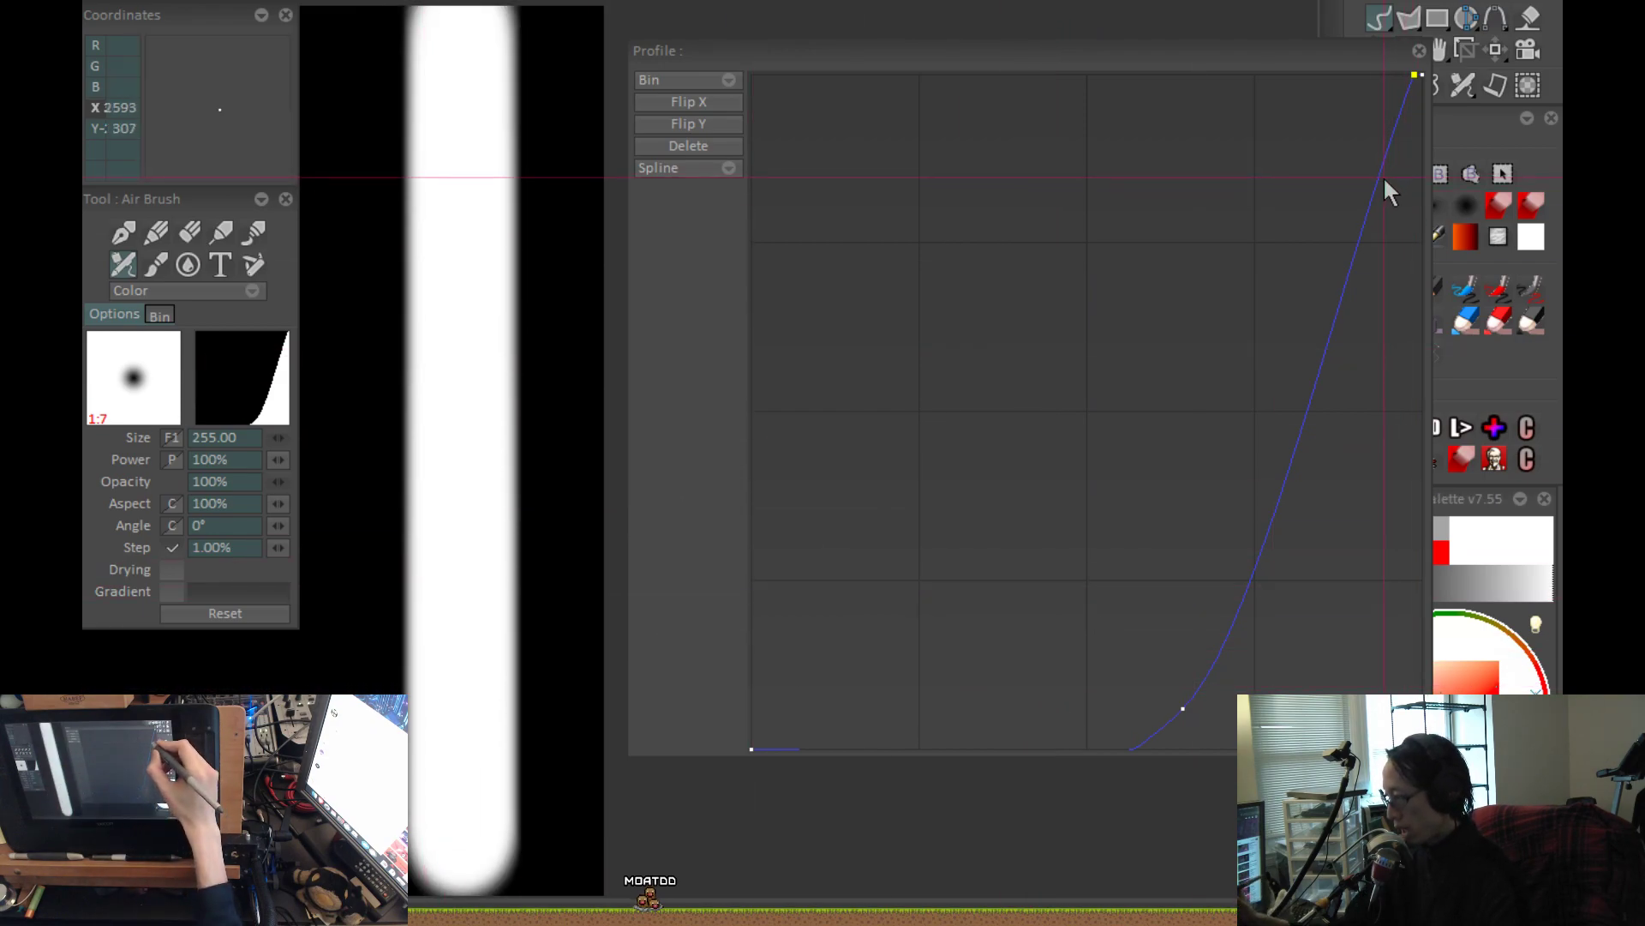
left_click_drag(1183, 710, 1379, 726)
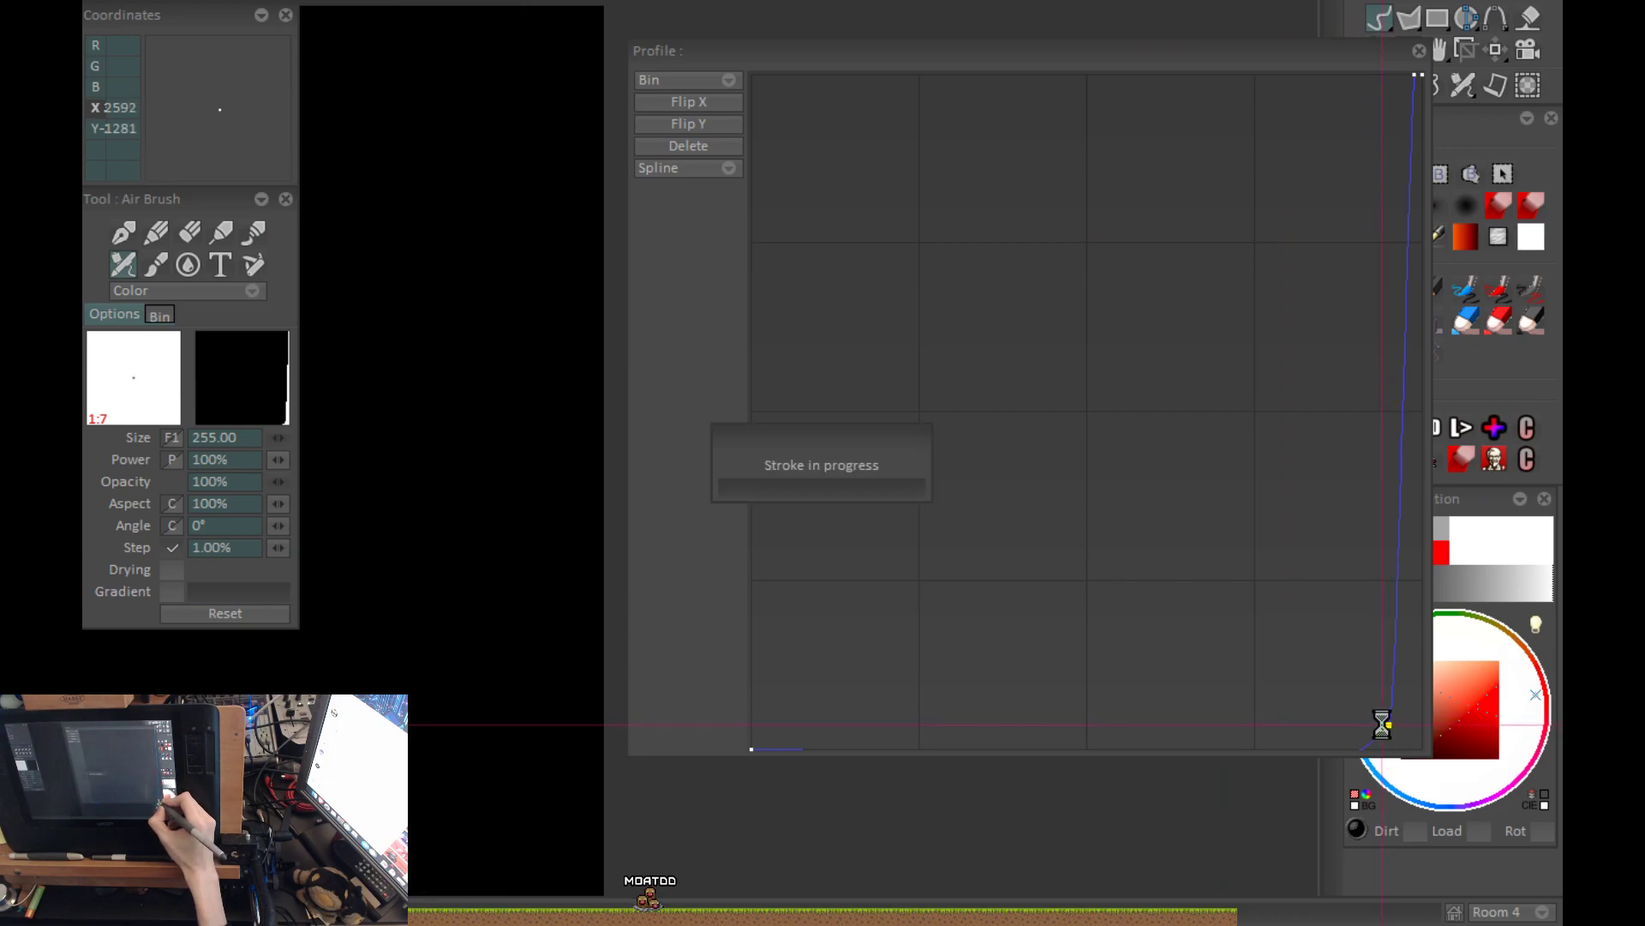
left_click_drag(1390, 724, 1407, 725)
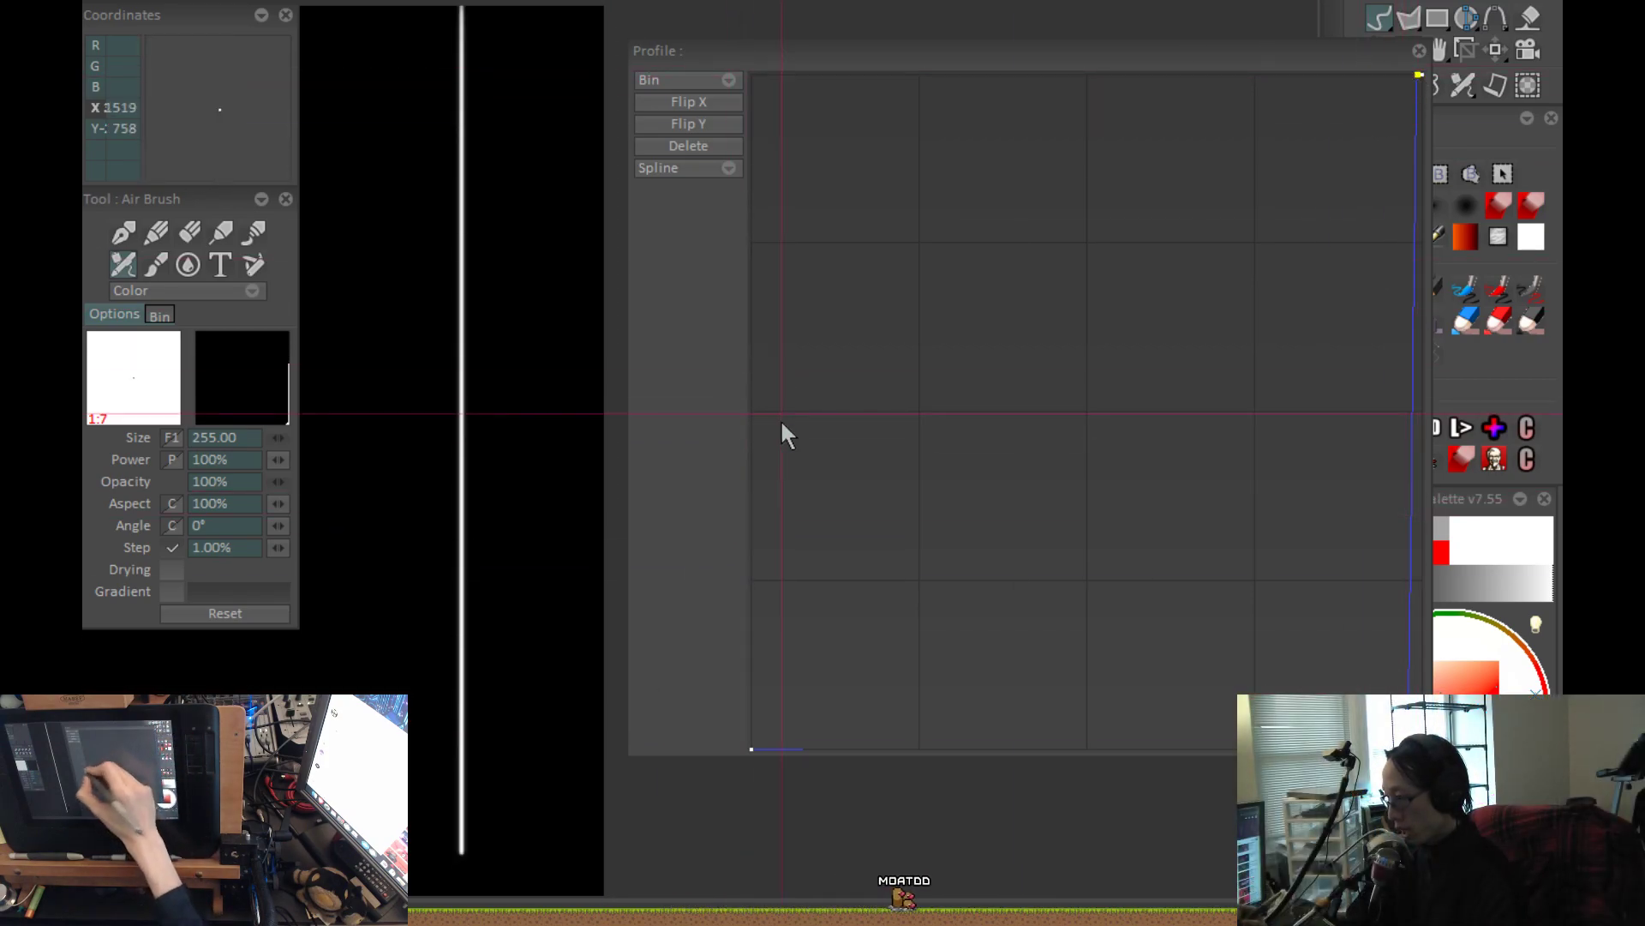
Resize the profile curve editor to be narrower and taller, and repaint the vertical stroke with the near-vertical curve.
left_click_drag(627, 758, 720, 686)
key("Return")
key("ctrl+z")
key("ctrl+z")
key("Return")
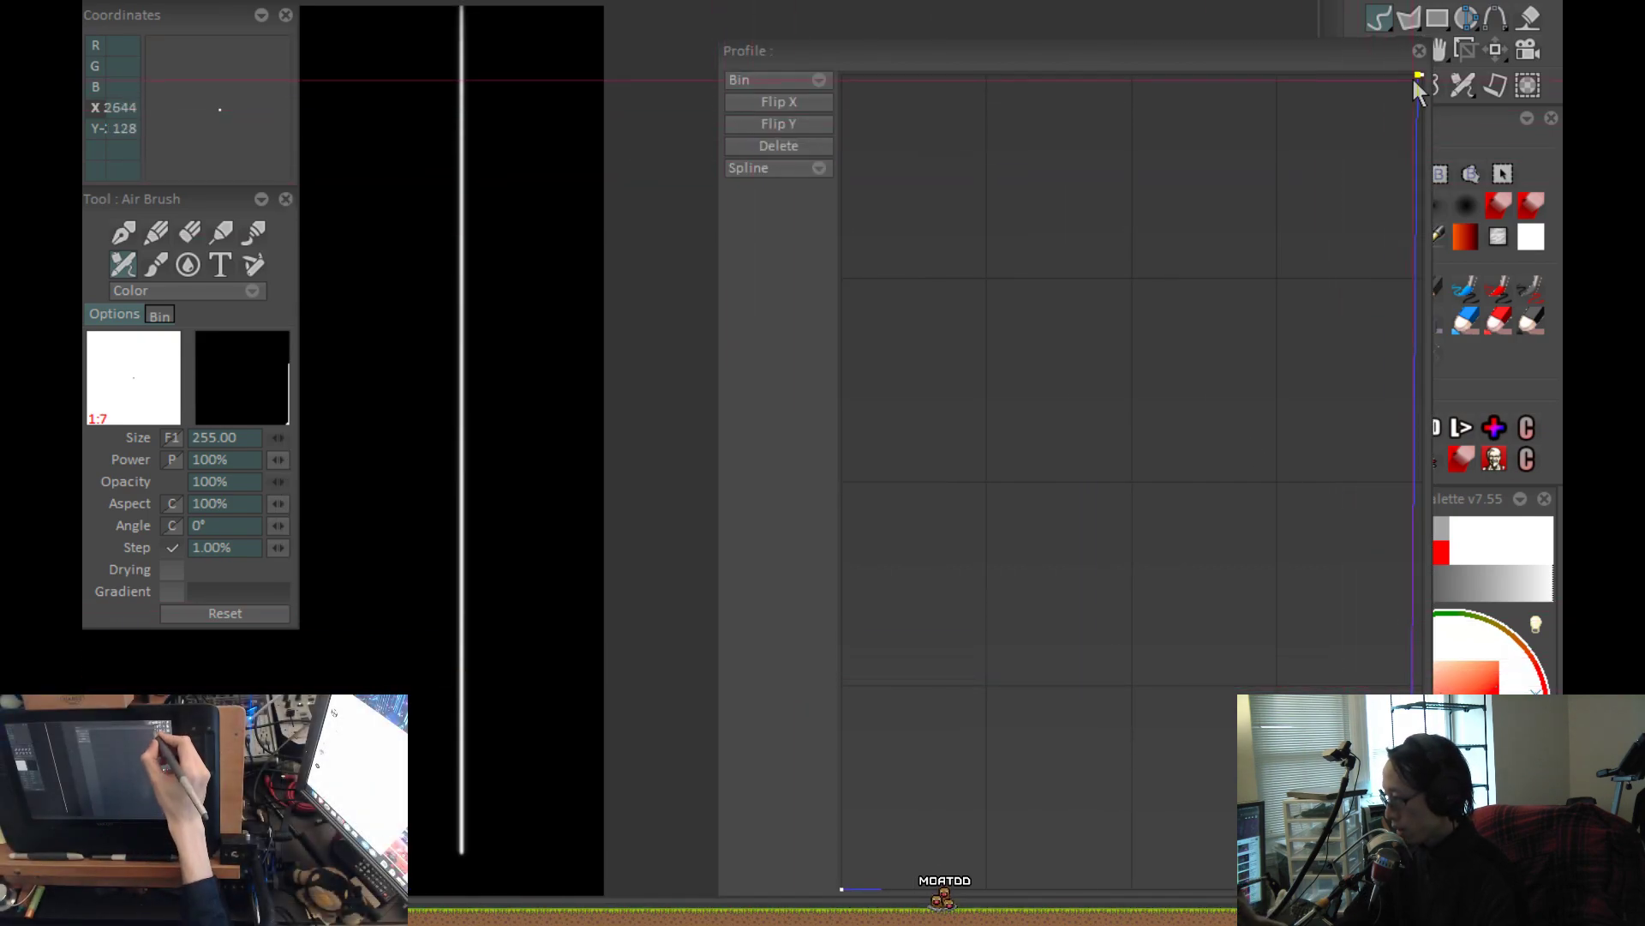
Stretch the curve editor wide below the stroke, shift the upper curve point closer to the end point, and repaint the stroke.
left_click_drag(990, 38, 946, 545)
left_click_drag(717, 695, 164, 754)
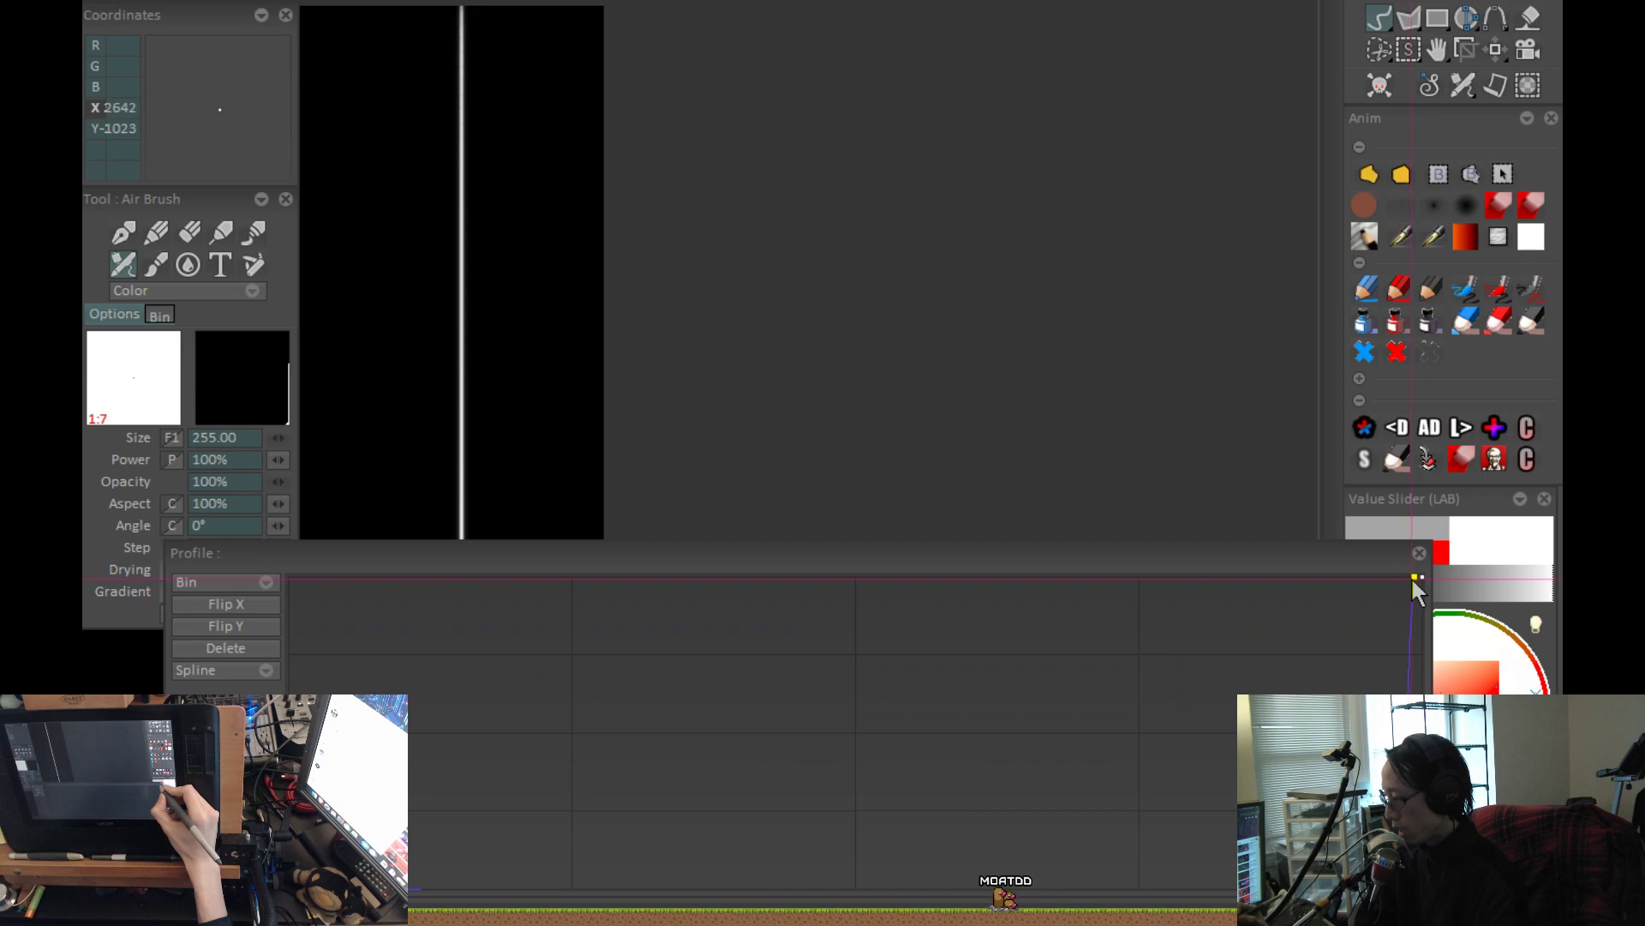
left_click_drag(1414, 579, 1418, 575)
key("ctrl+z")
key("Return")
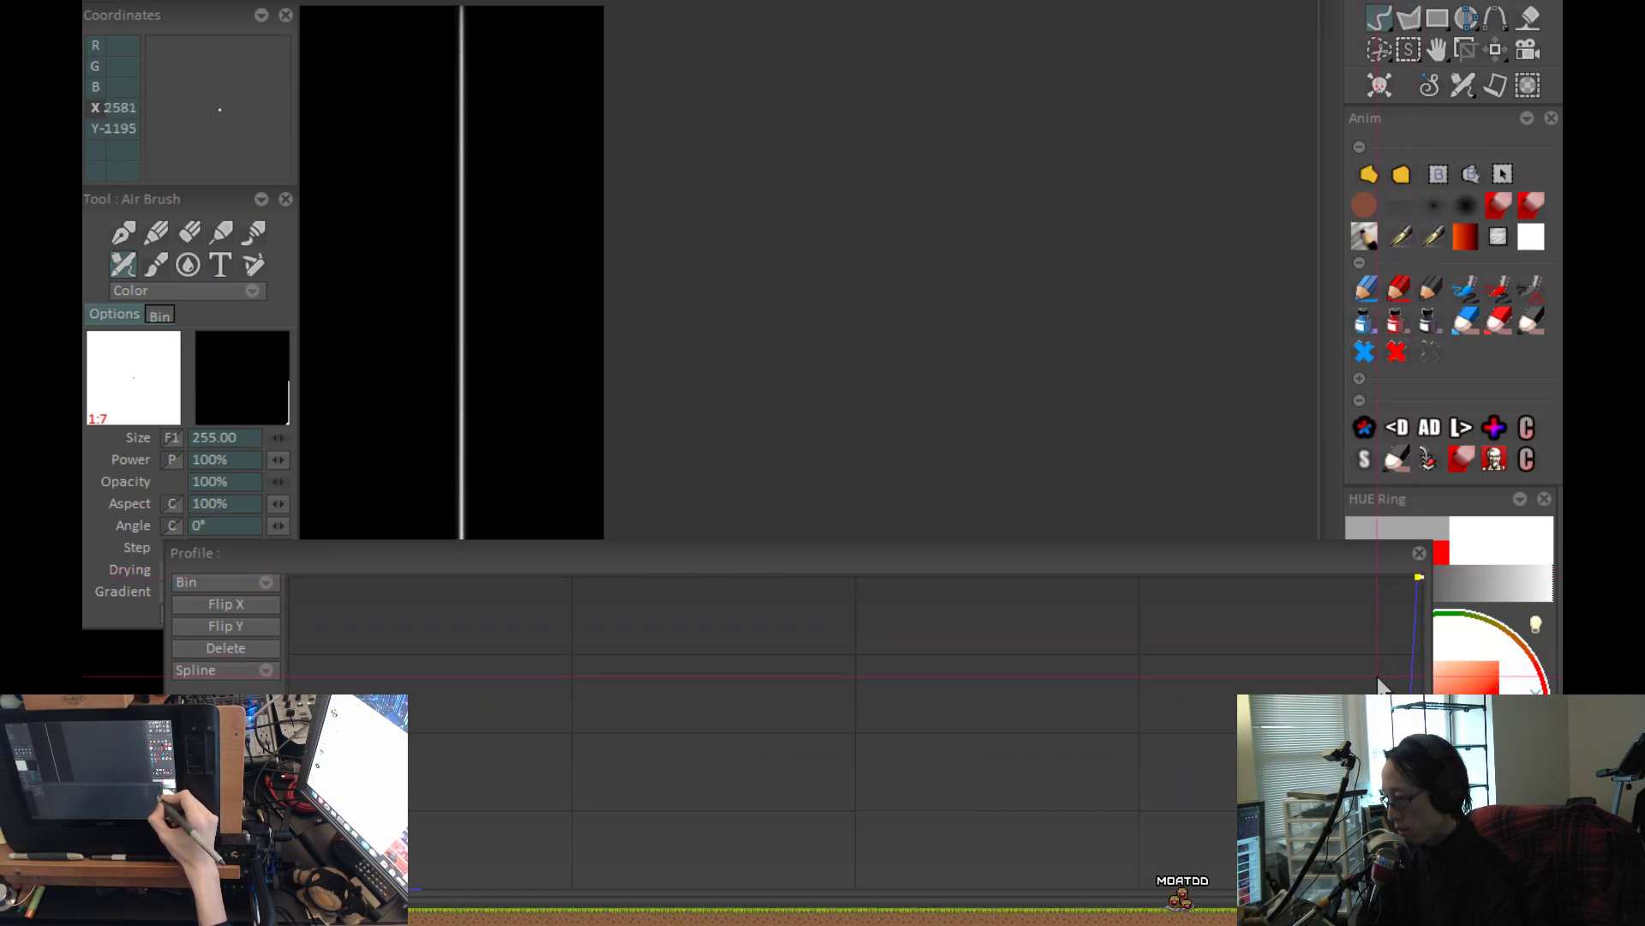
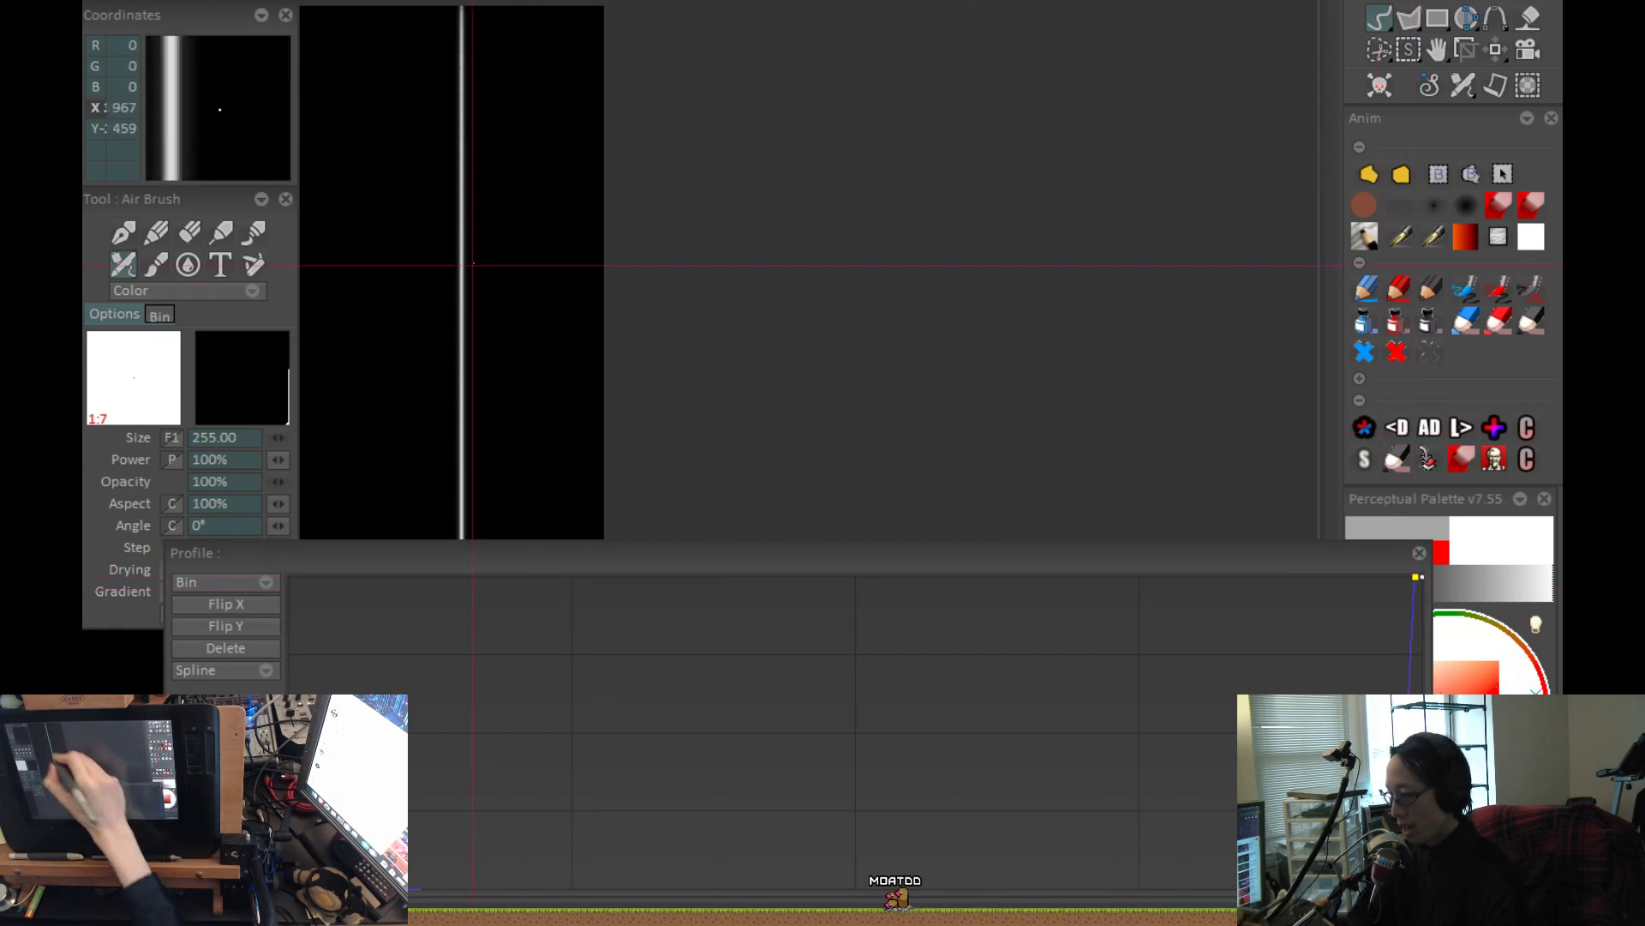
Nudge the upper profile curve point even closer to the end point, repaint the vertical stroke and inspect it up close.
left_click_drag(1415, 579, 1417, 576)
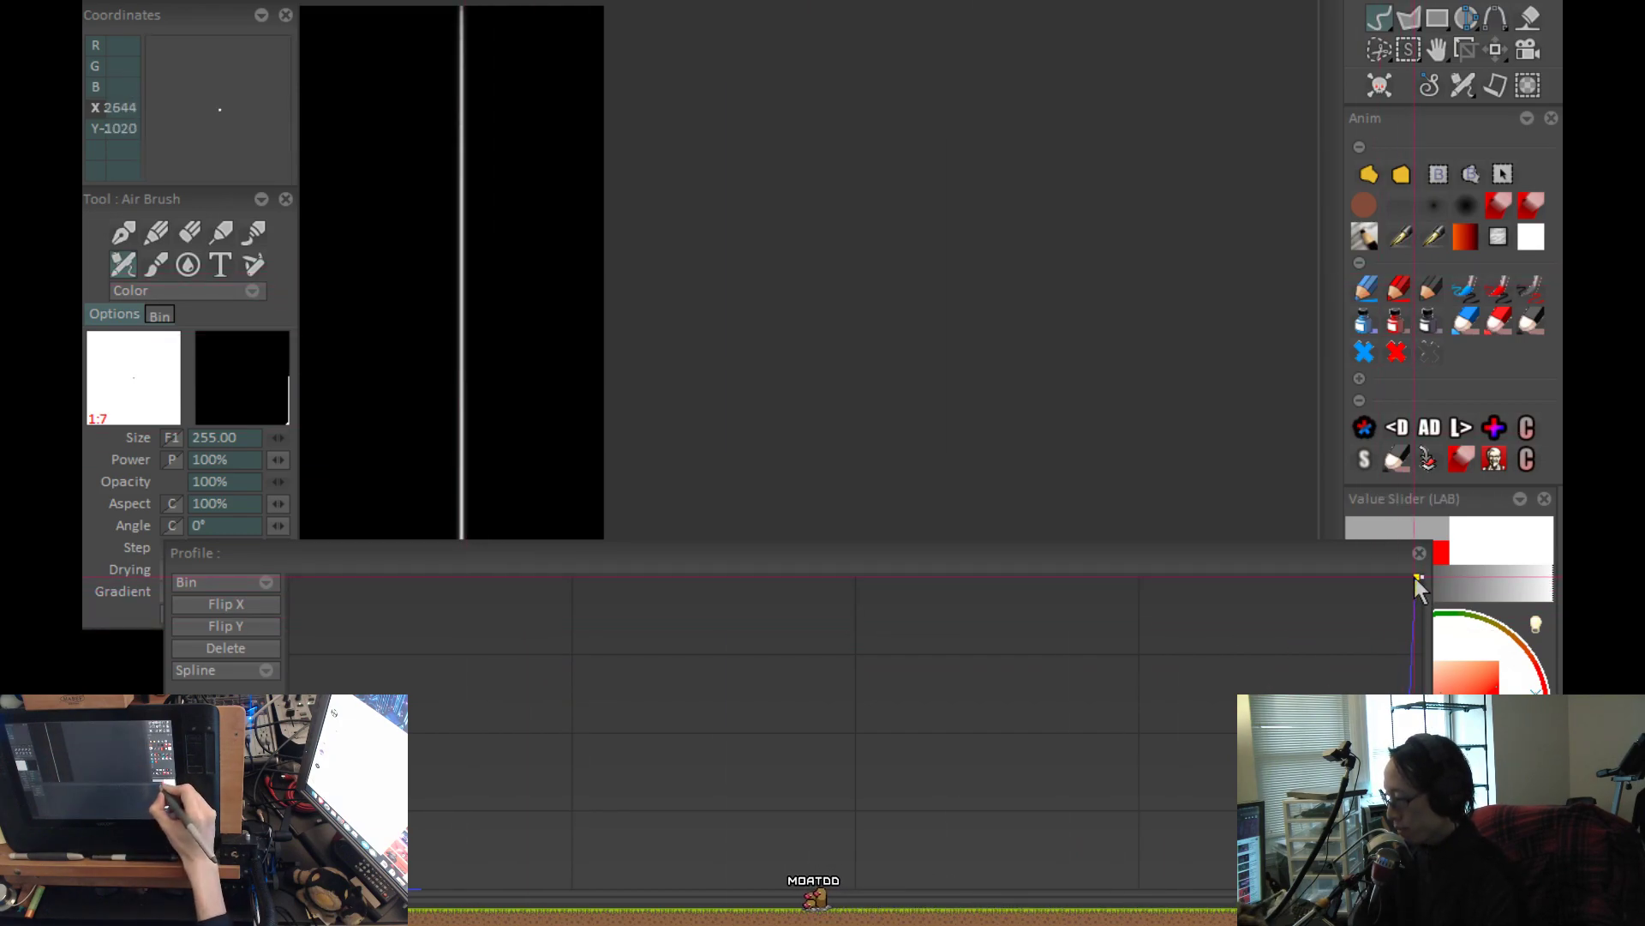
key("ctrl+z")
left_click(462, 332)
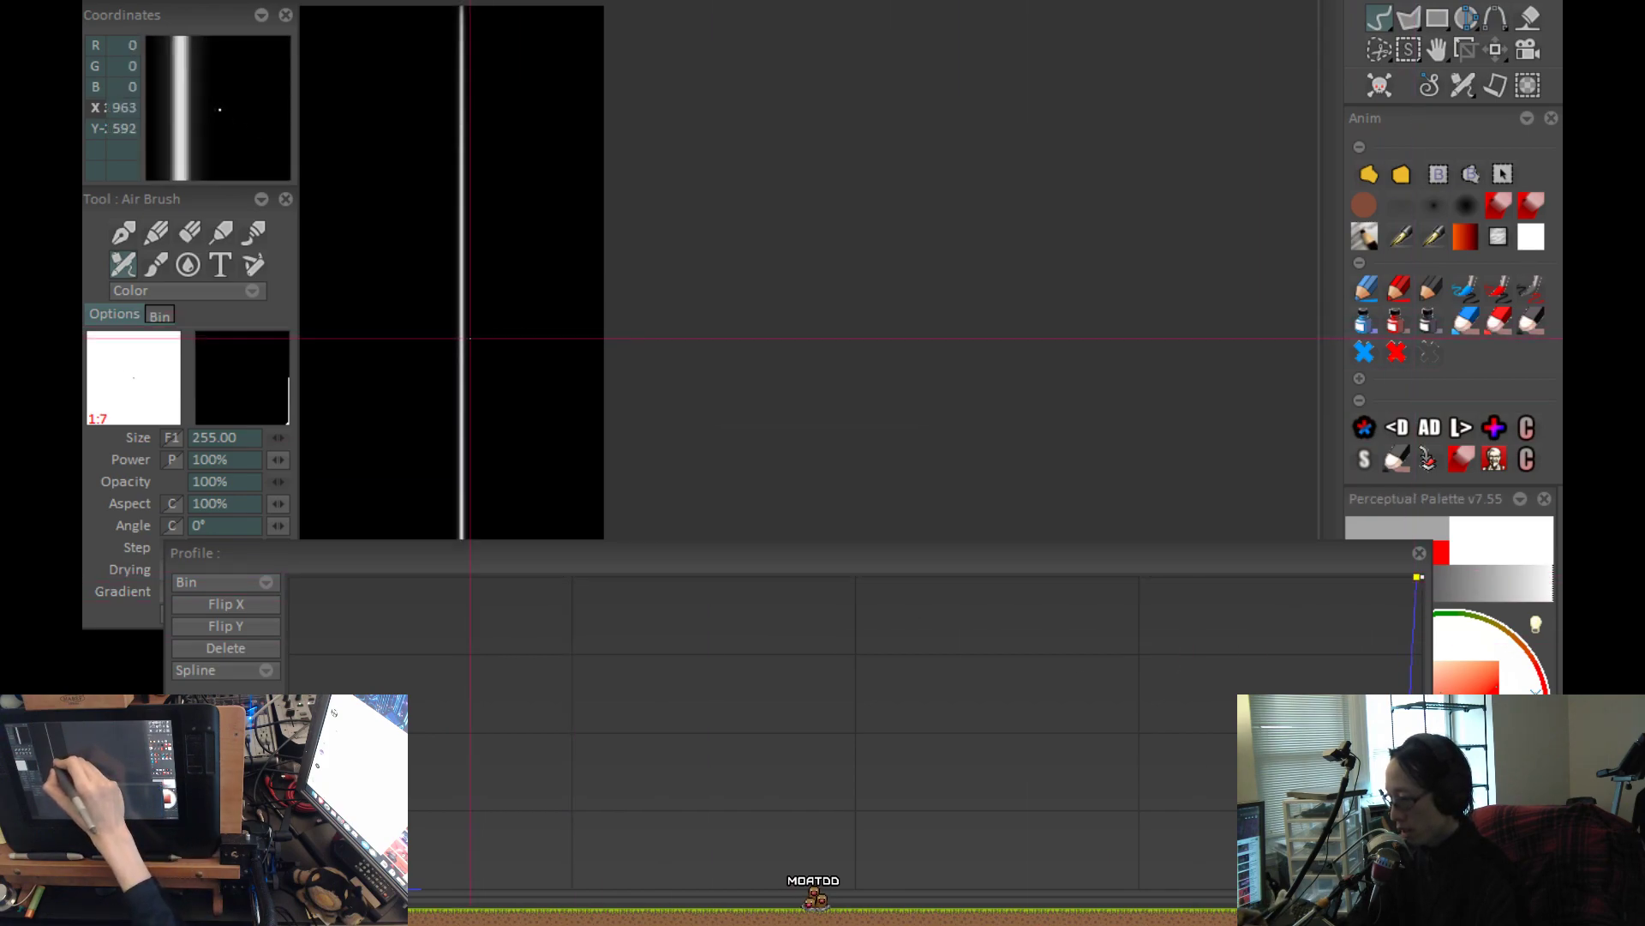
left_click_drag(461, 334, 933, 193)
left_click_drag(584, 360, 704, 334)
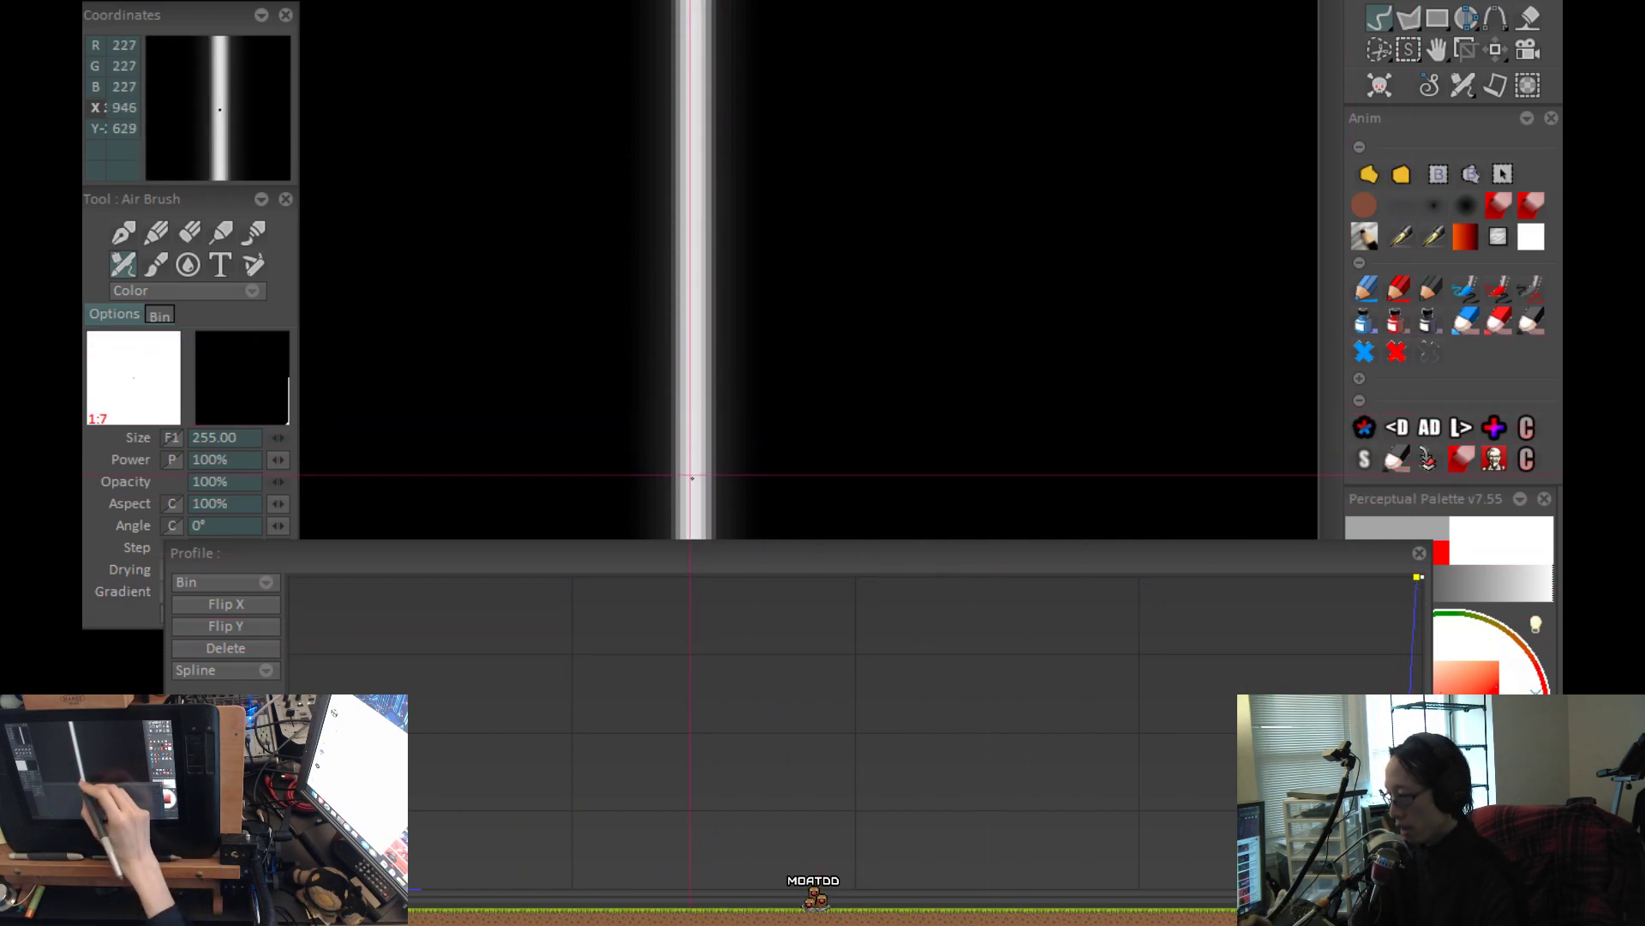
Try the airbrush Step at 0.50% on a repainted stroke, and set it back to 1.00%.
key("ctrl+z")
left_click_drag(434, 554, 592, 551)
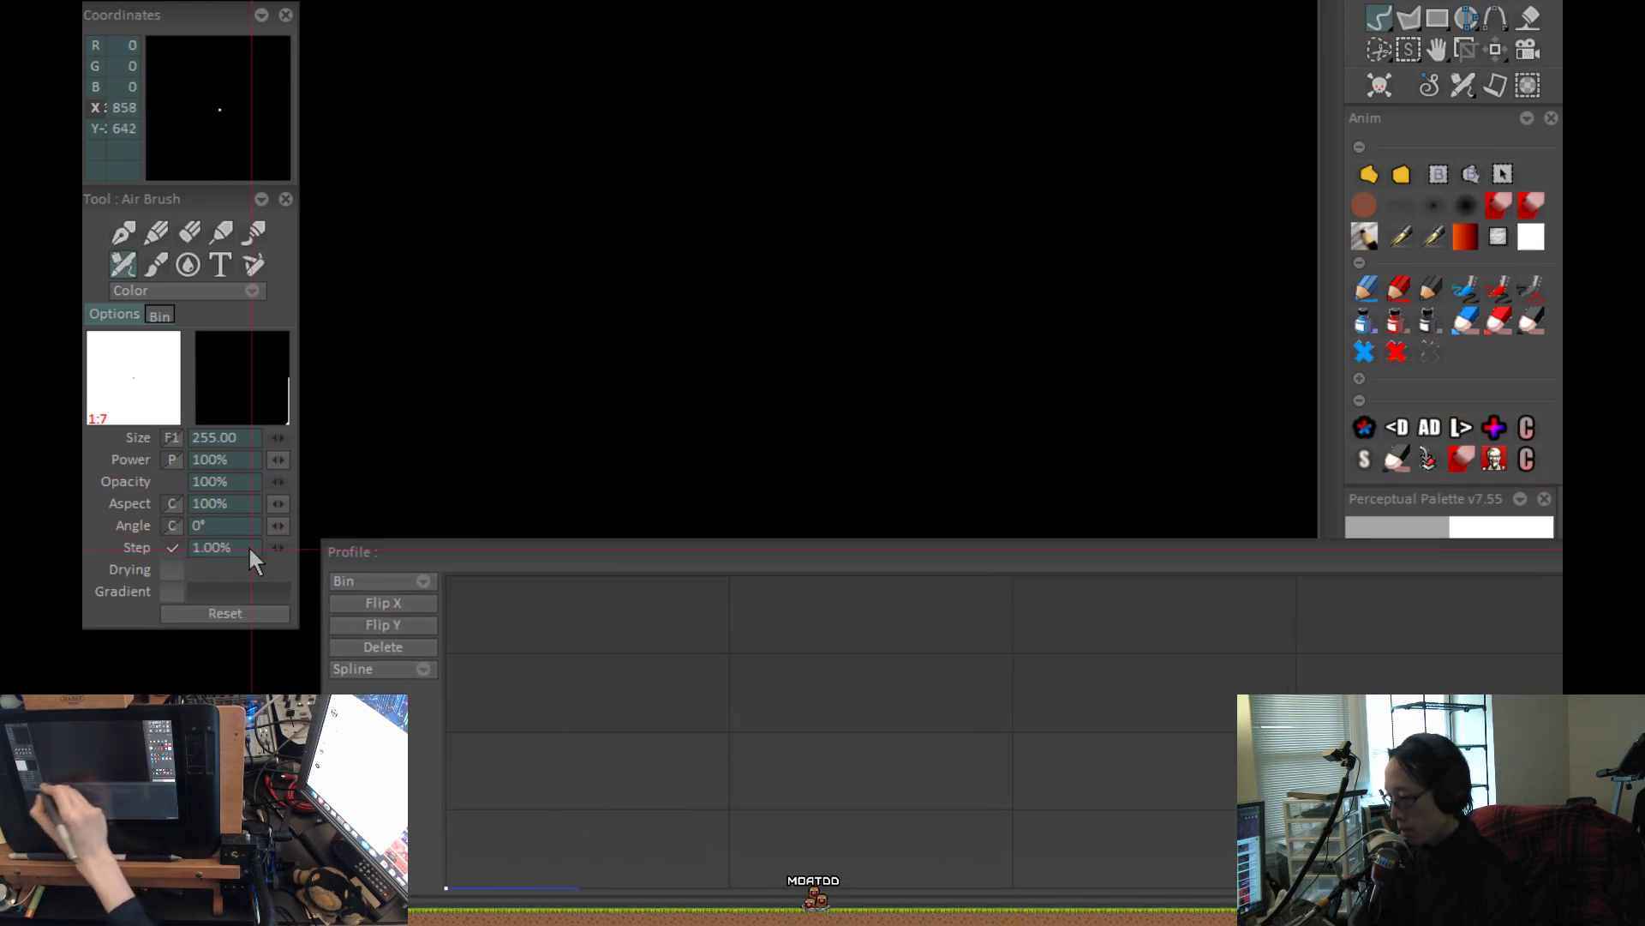
left_click_drag(279, 548, 276, 545)
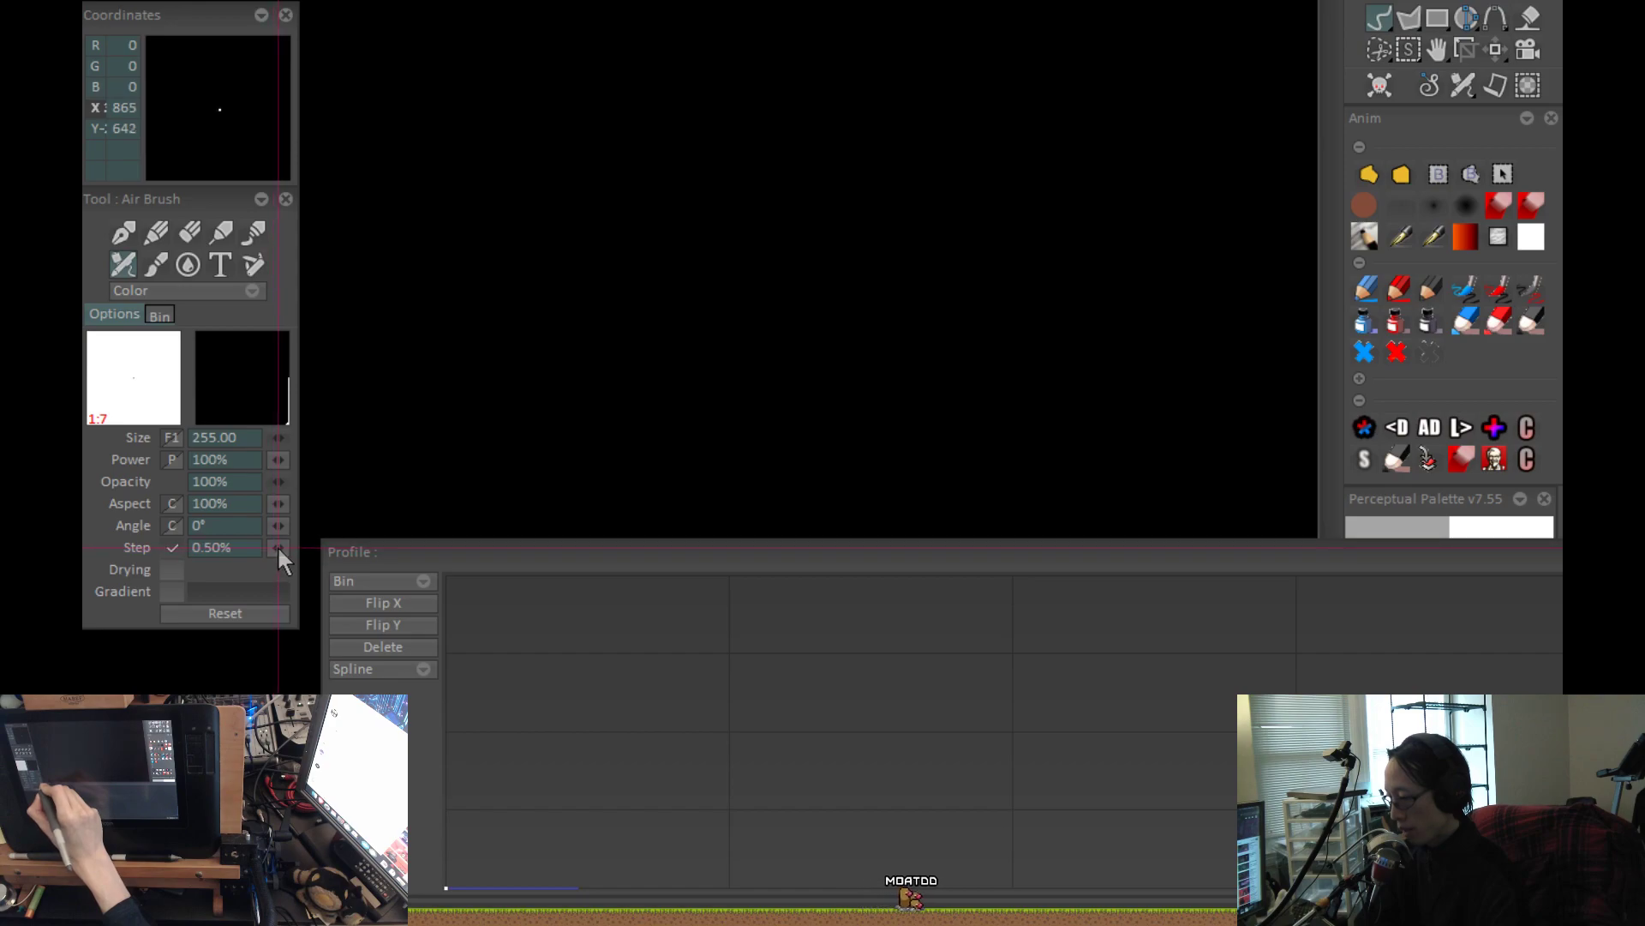
key("Return")
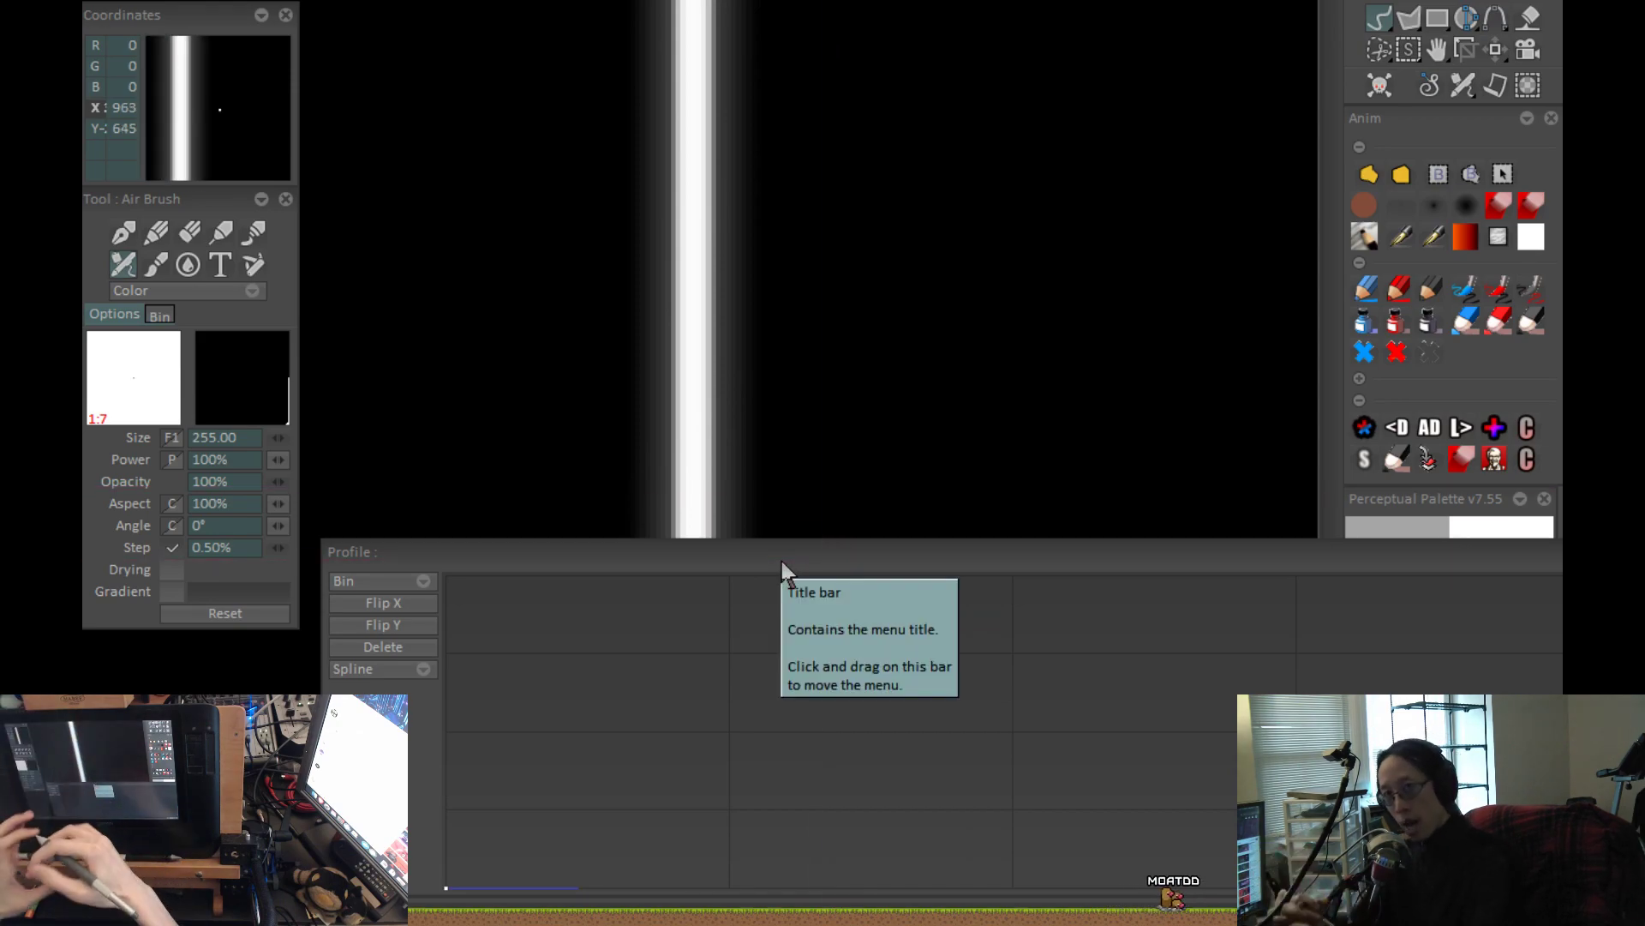
left_click(283, 546)
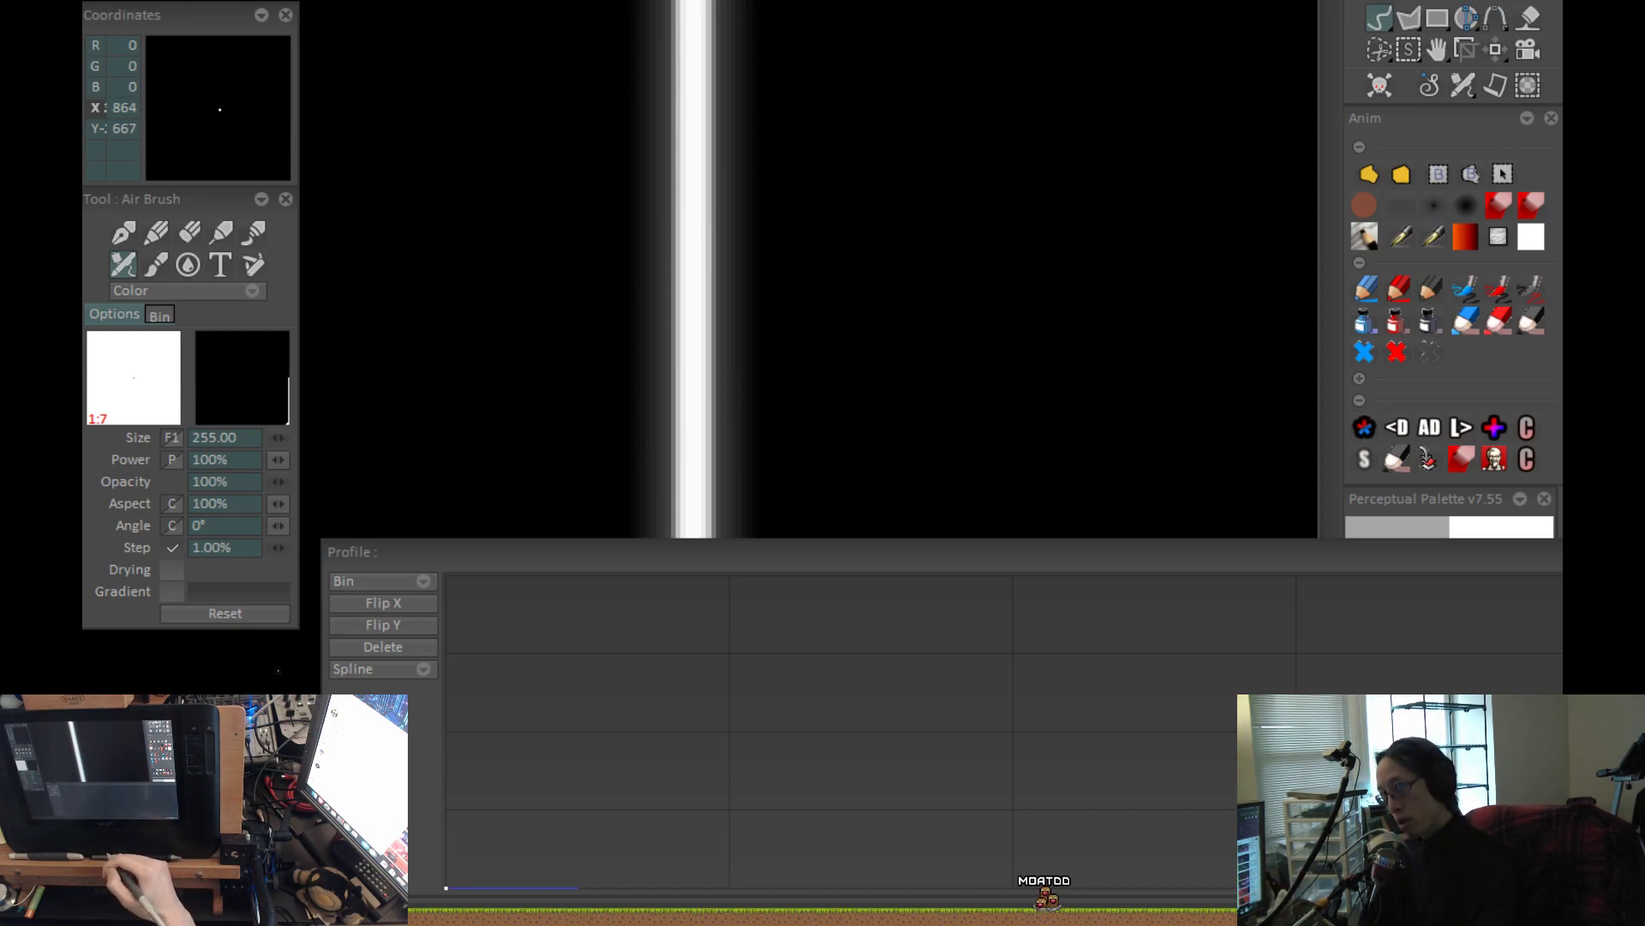
Reshape the profile curve editor into a tall window beside the canvas, leaving the whole canvas and vertical stroke in view.
left_click_drag(856, 559, 721, 557)
left_click_drag(1065, 338, 904, 415)
scroll(906, 415, "down", 1)
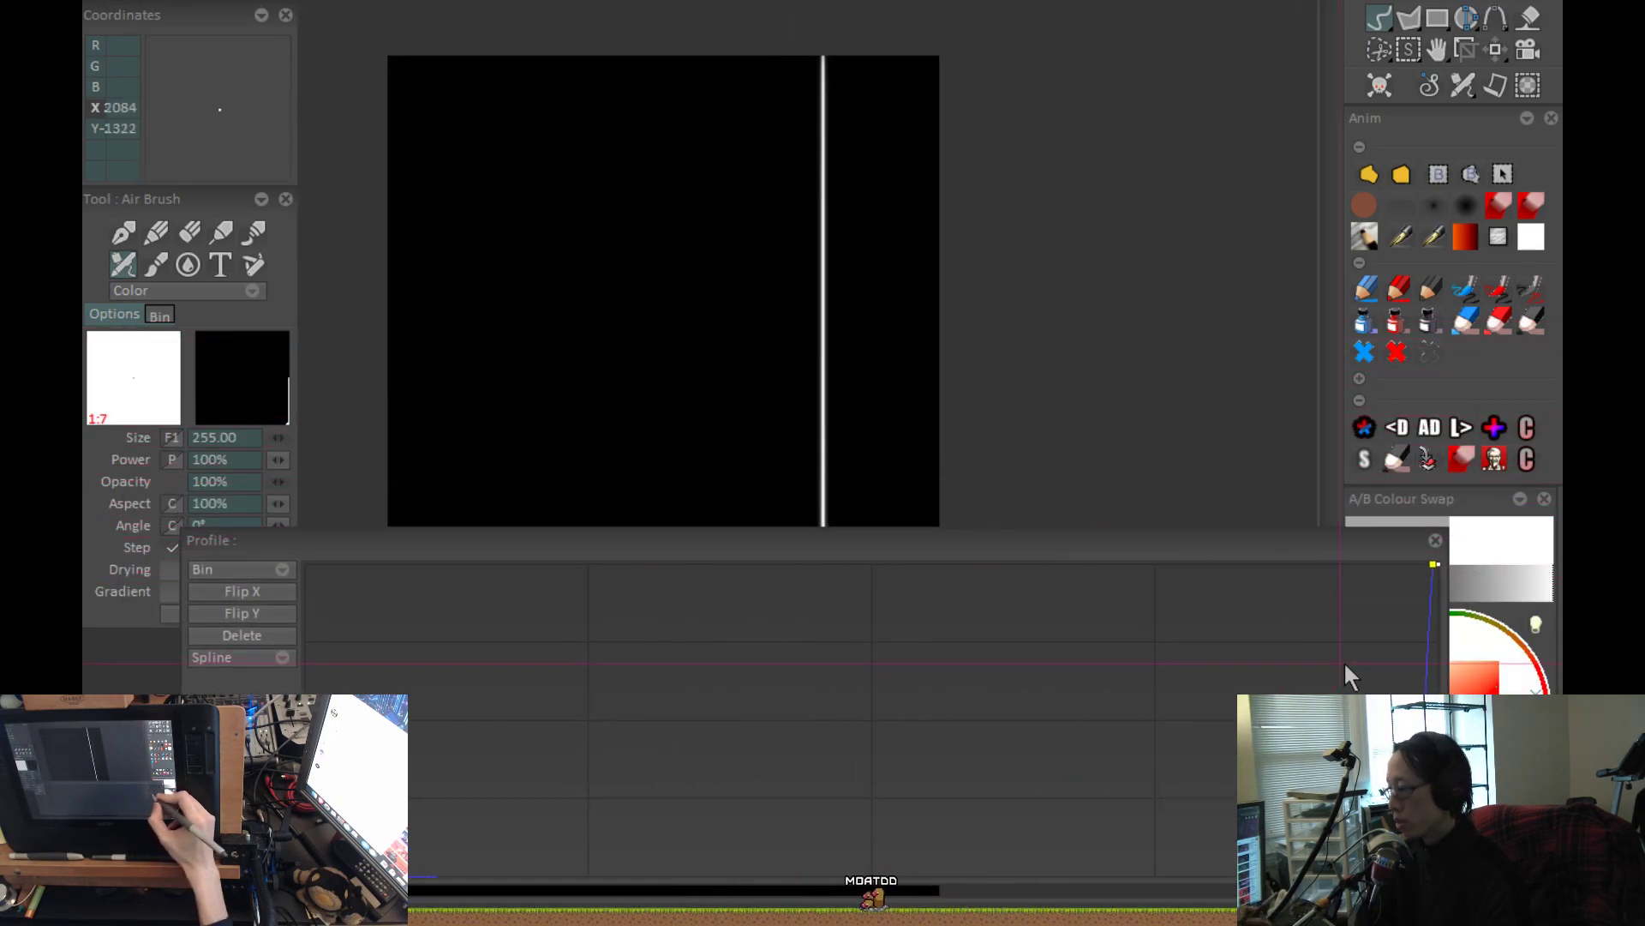
left_click_drag(1242, 549, 1299, 497)
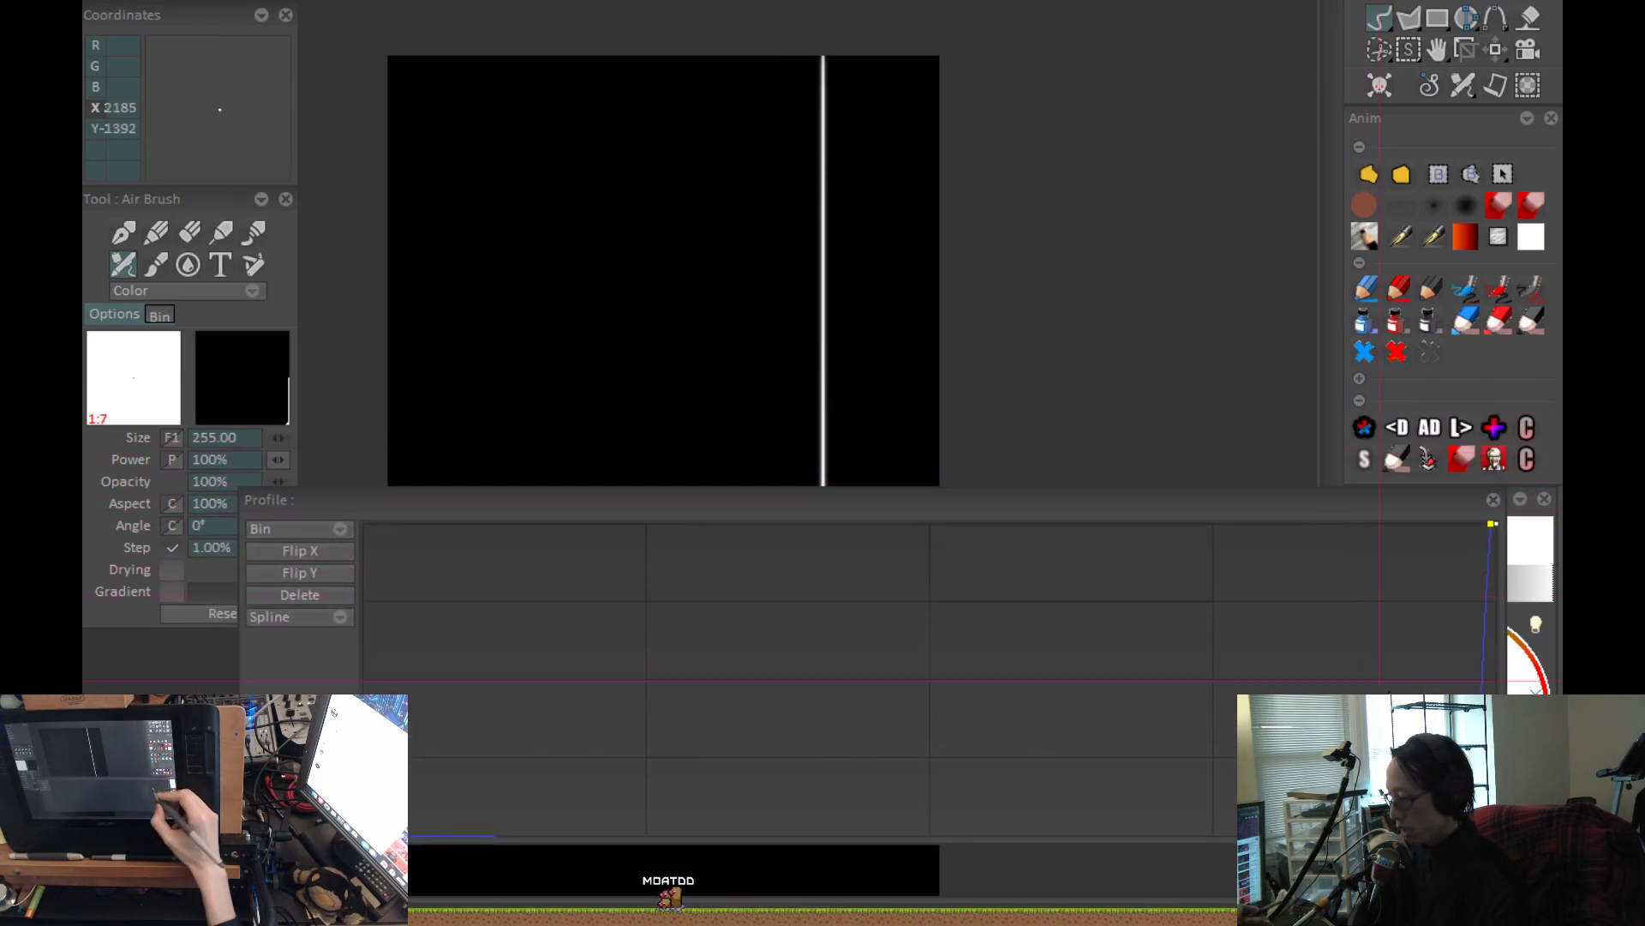
left_click_drag(239, 492, 1157, 47)
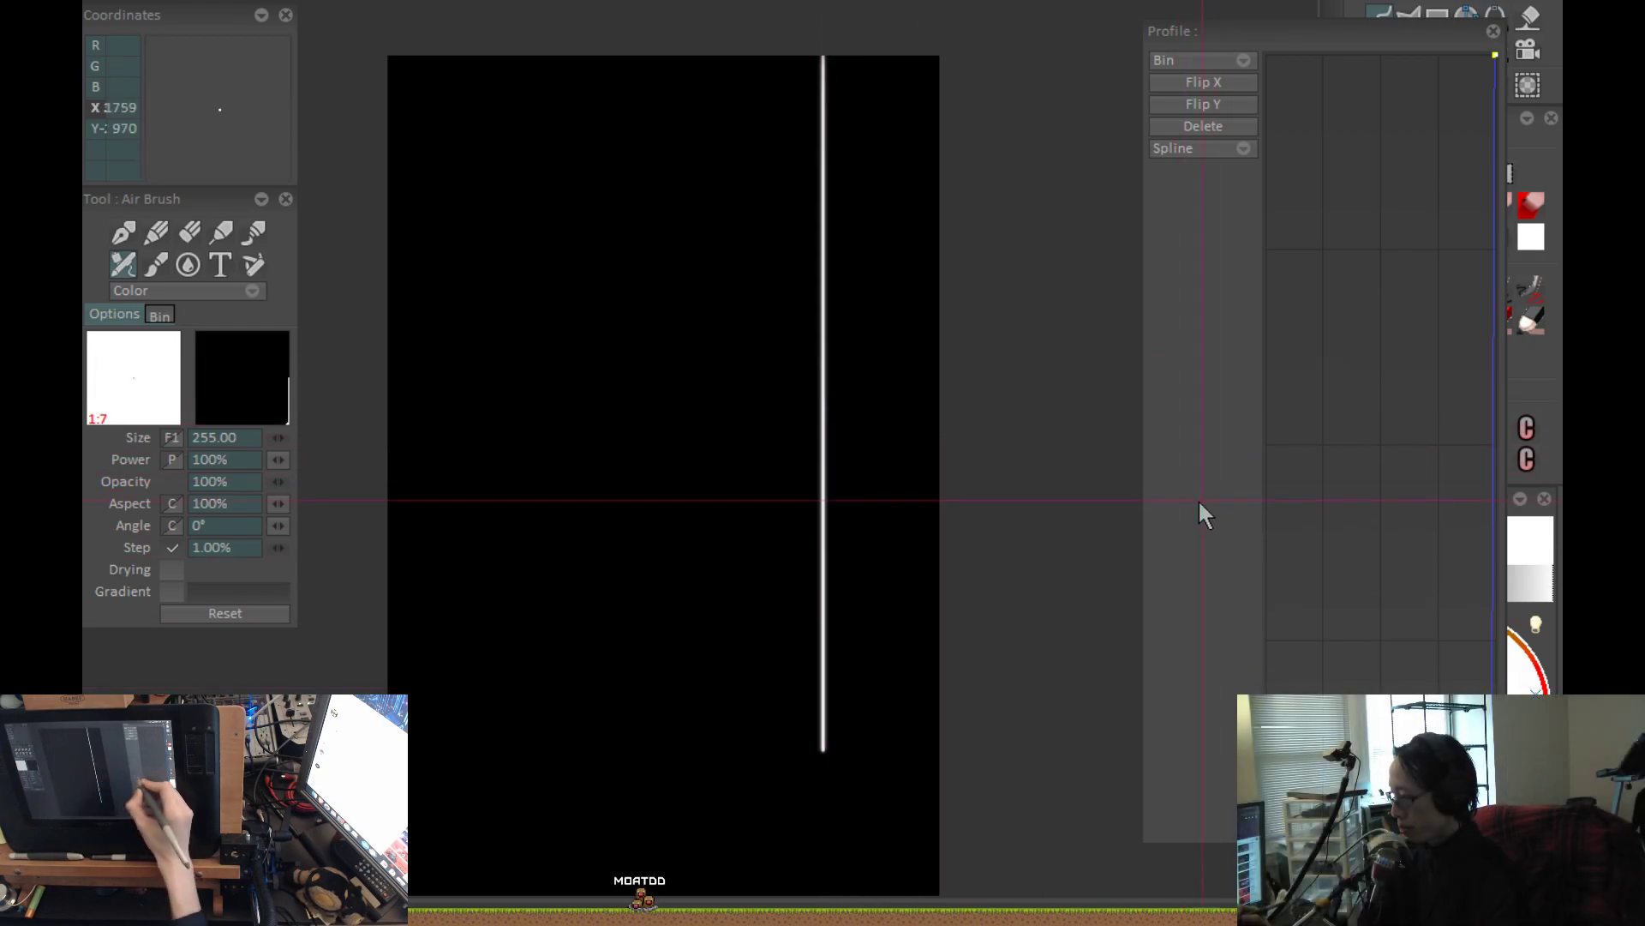
left_click_drag(1145, 518, 960, 541)
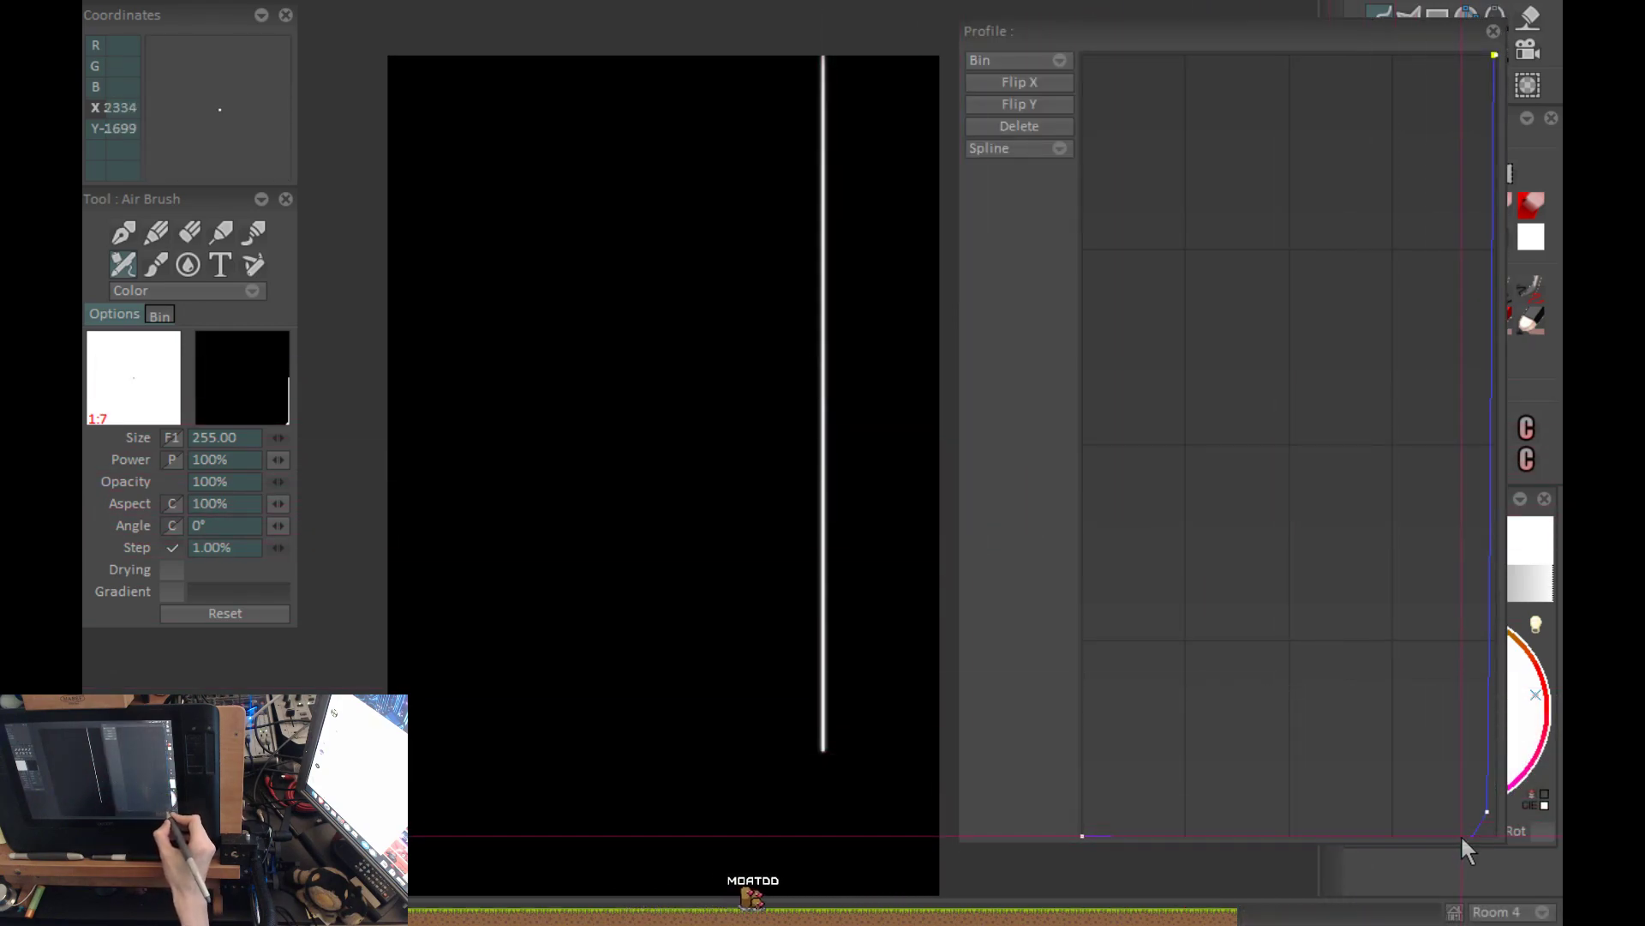
Add a slightly raised point midway along the curve's flat lower stretch and repaint the vertical stroke.
left_click_drag(1122, 828, 1316, 834)
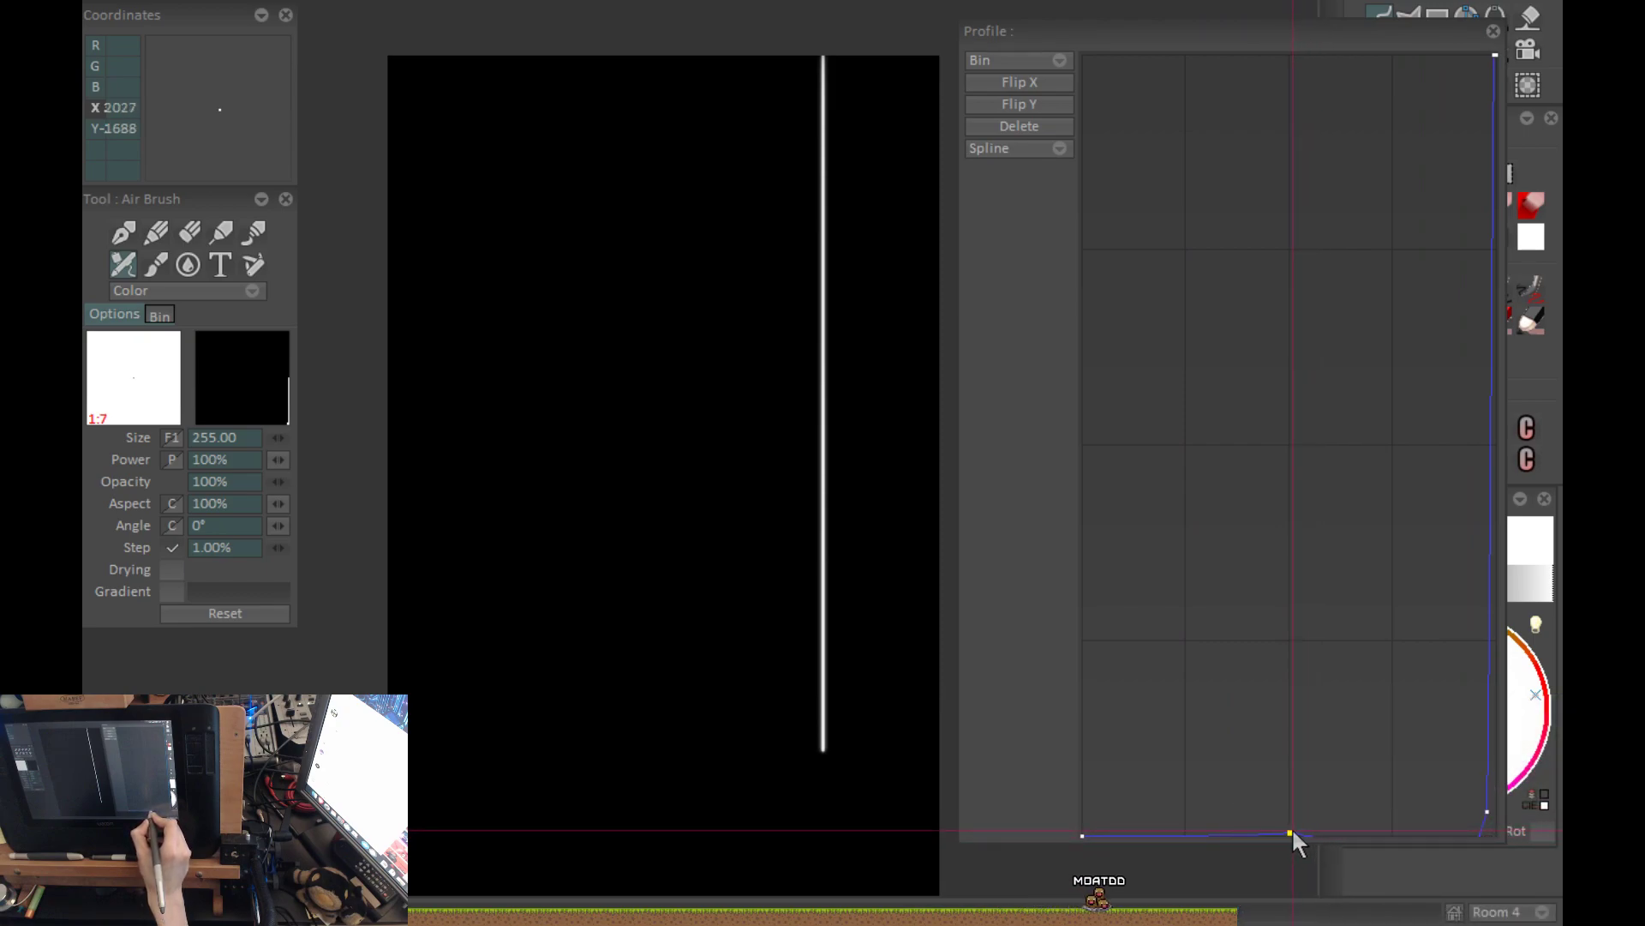
key("ctrl+z")
key("Return")
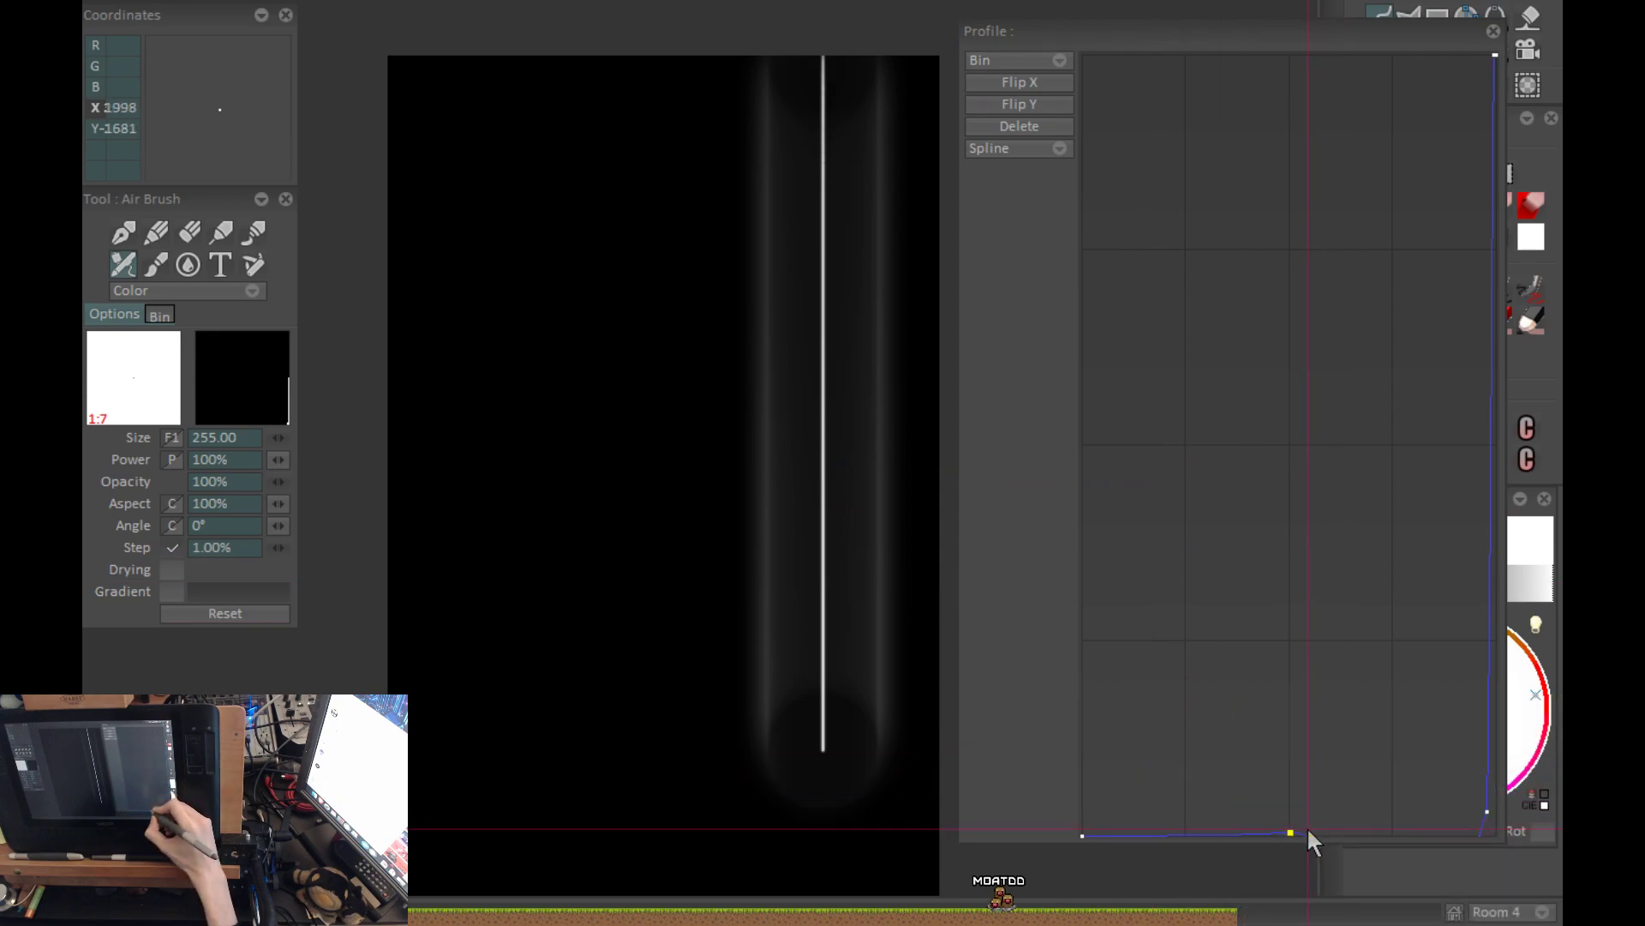
Space two slightly raised points about one third and two thirds along the curve's flat lower stretch, and repaint the stroke.
left_click_drag(1293, 830, 1215, 826)
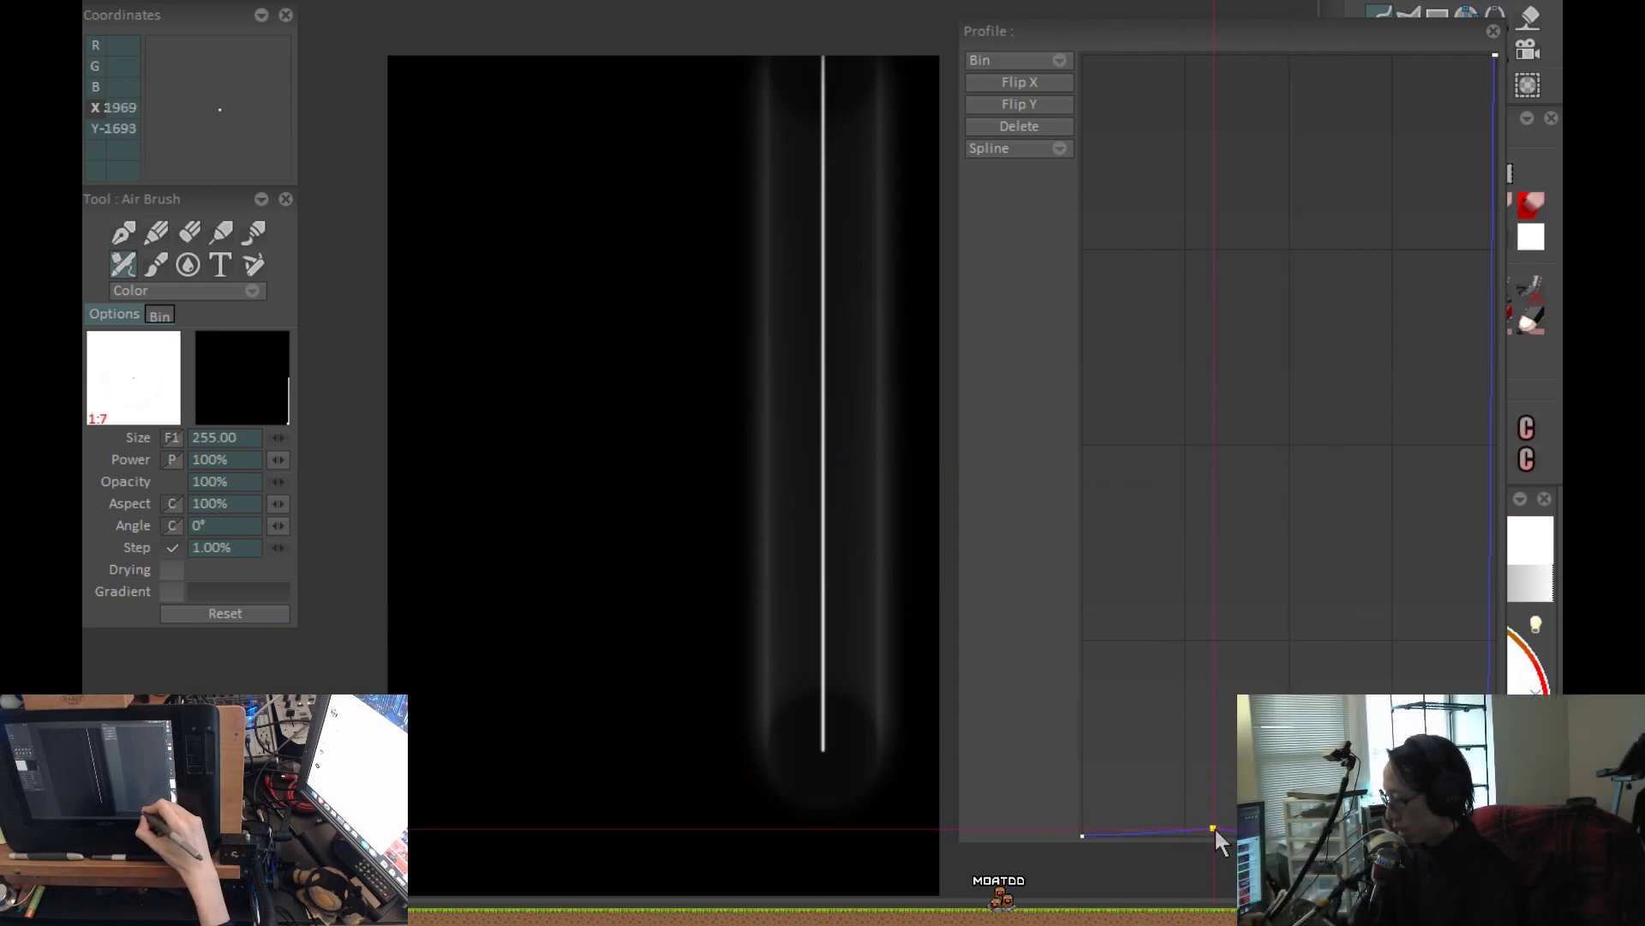
left_click(1386, 825)
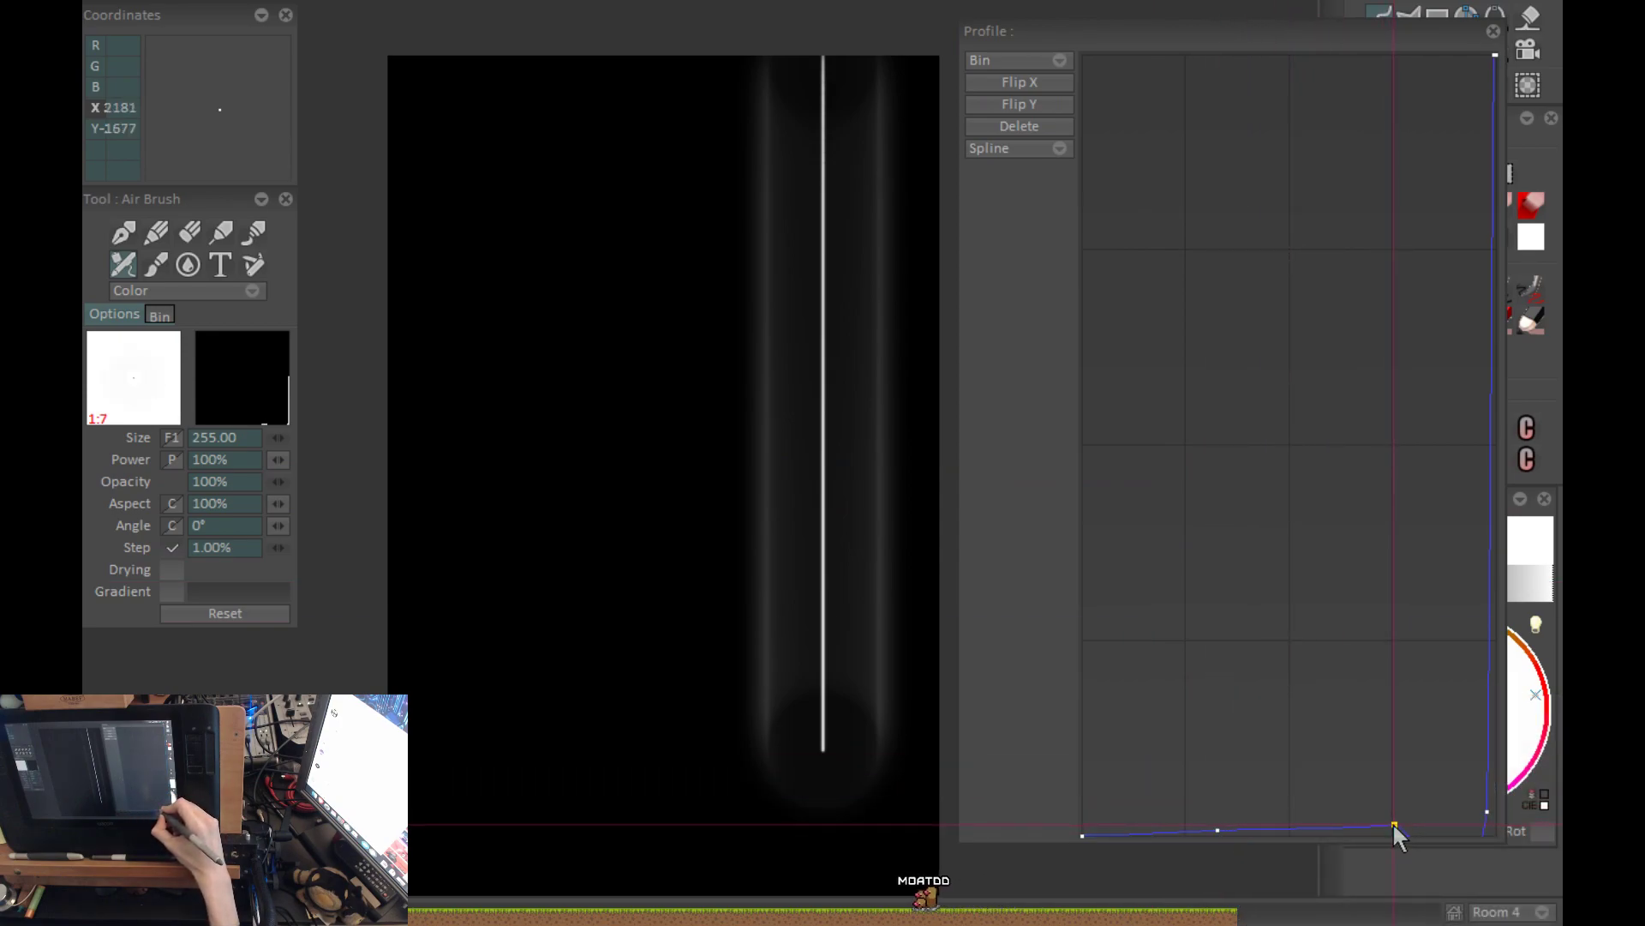
left_click_drag(1392, 822, 1222, 830)
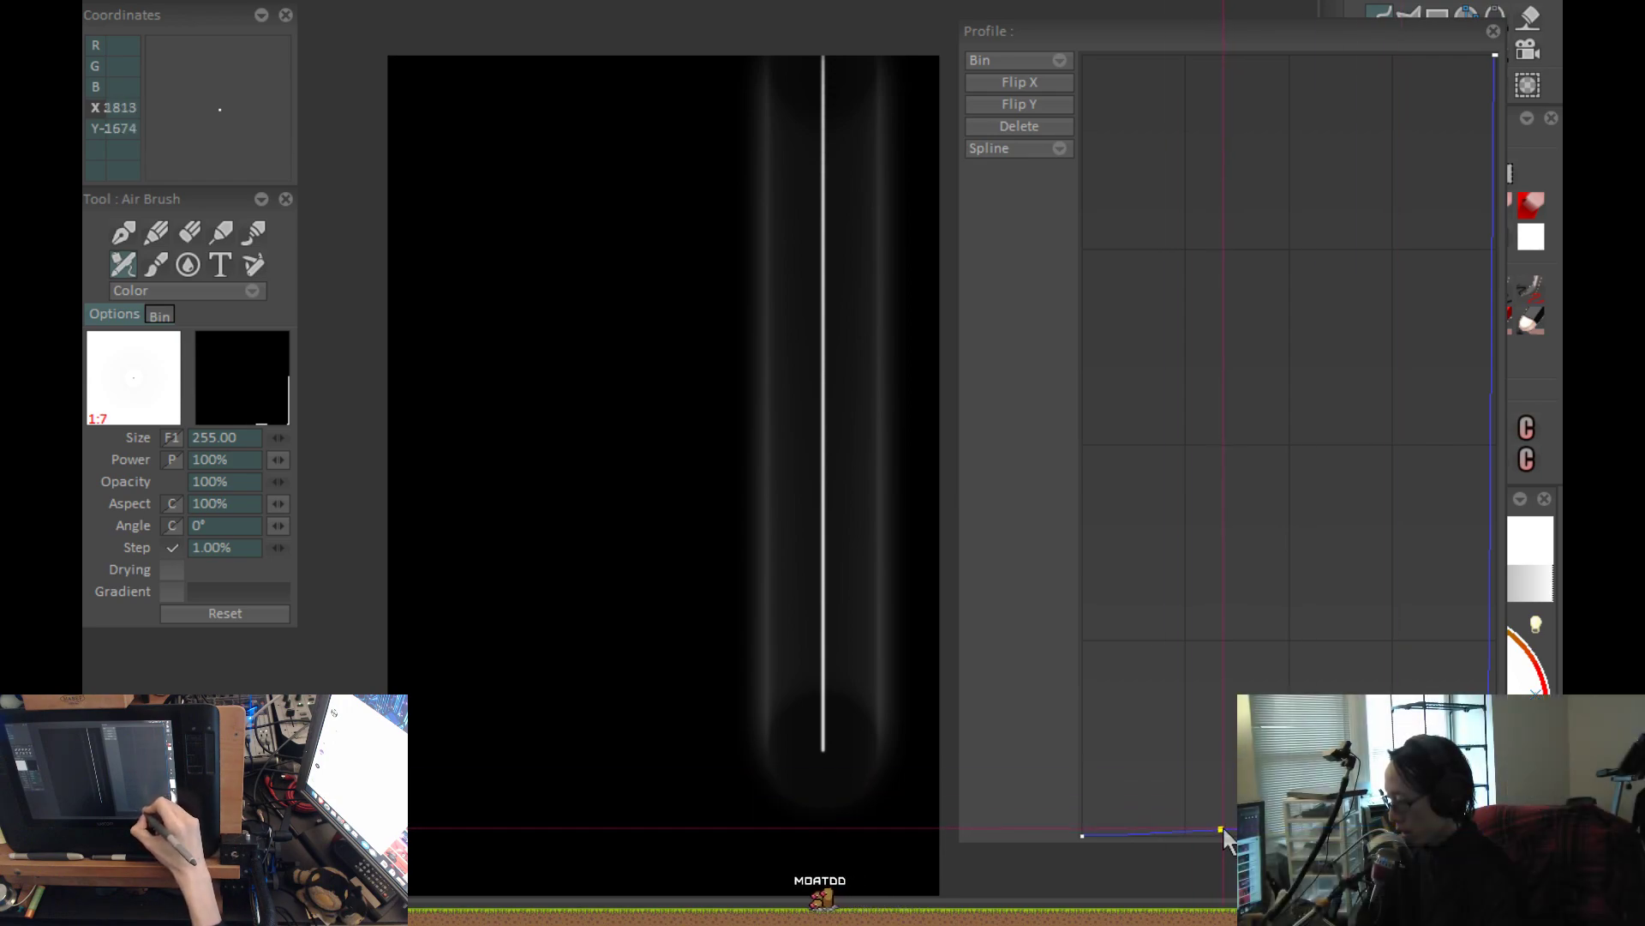
key("ctrl+z")
key("Return")
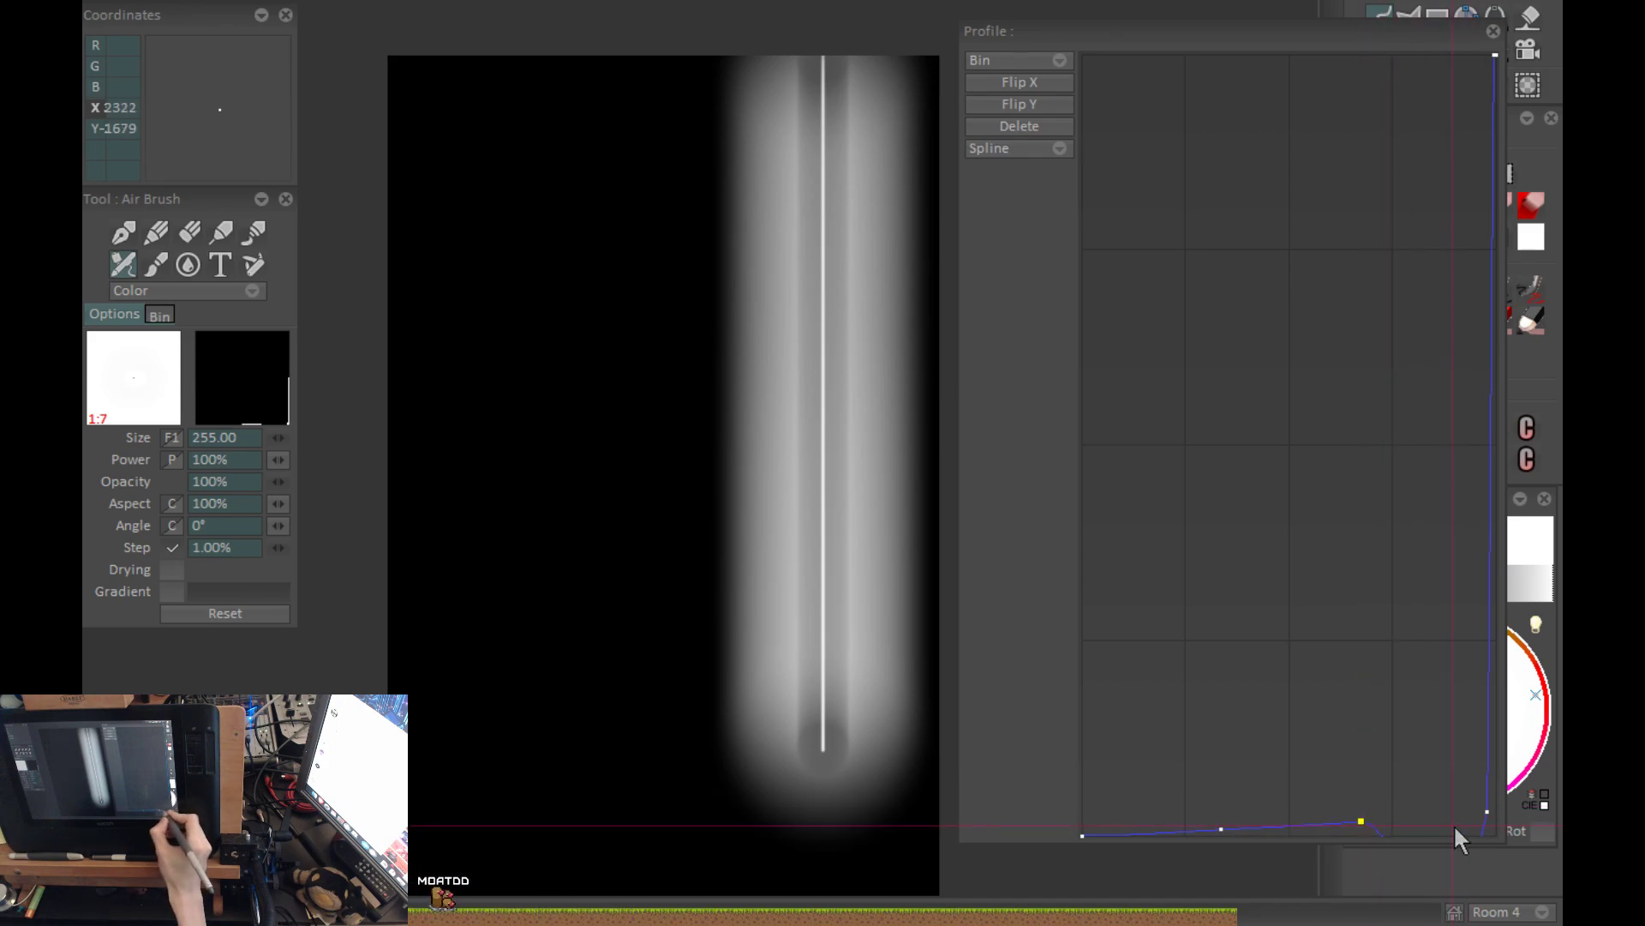
Raise the corner point along the graph's end edge, add another point at the bend, and repaint the stroke.
mouse_move(1488, 809)
left_mouse_down()
mouse_move(1483, 751)
mouse_move(1520, 752)
mouse_move(1352, 708)
mouse_move(1496, 737)
left_mouse_up()
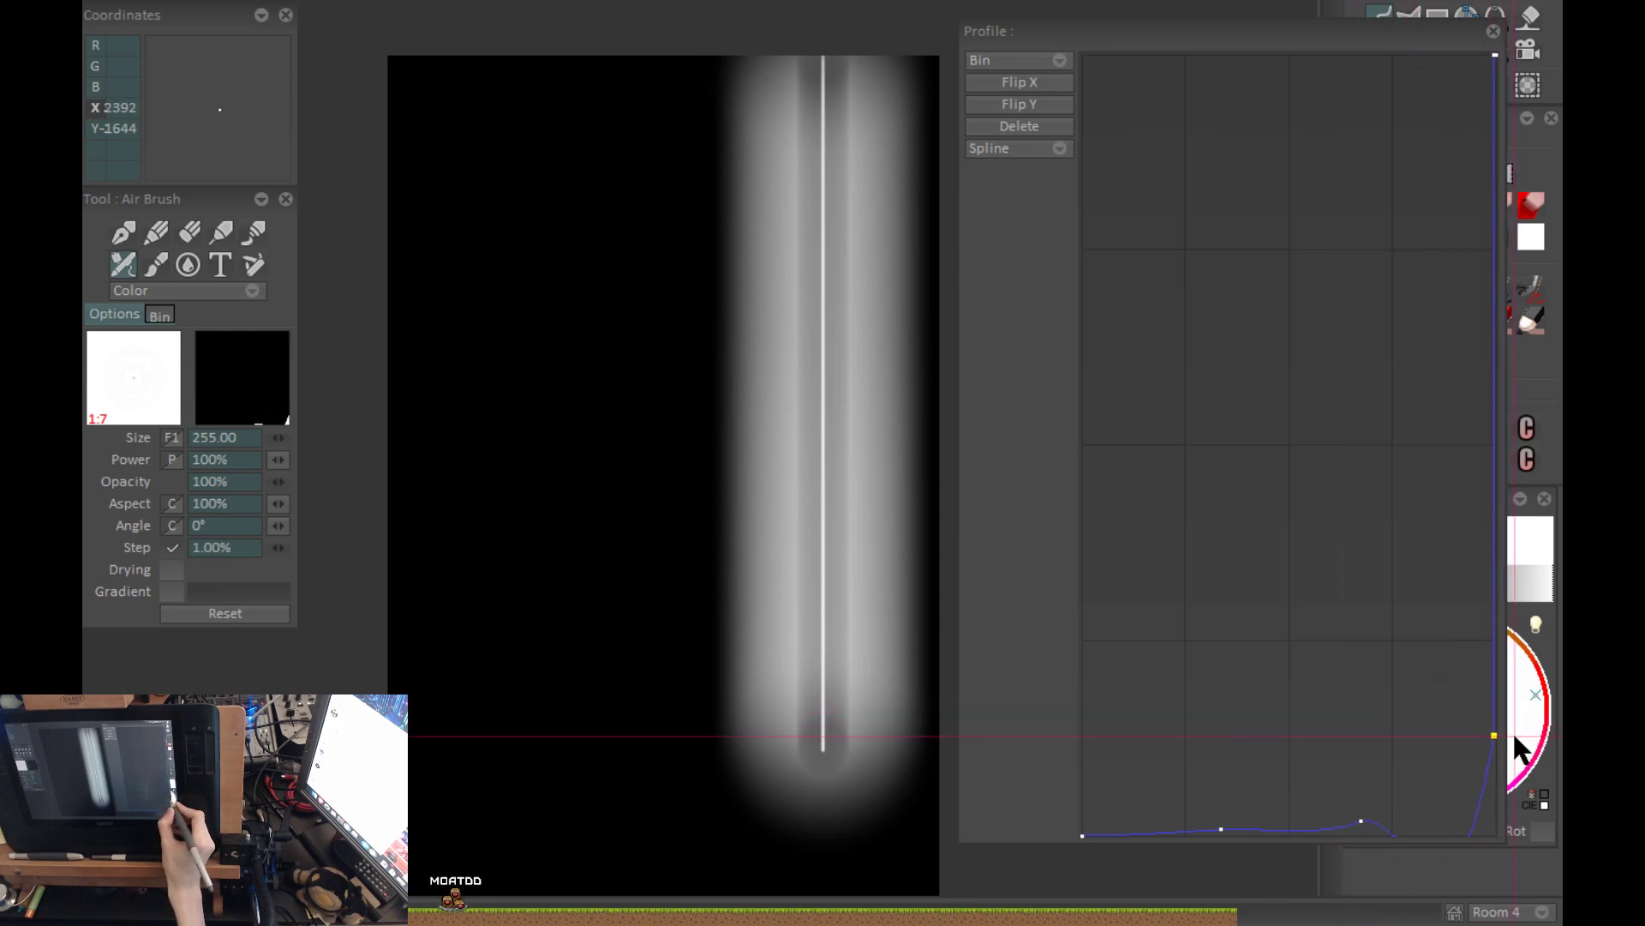
left_click_drag(1493, 744, 1529, 558)
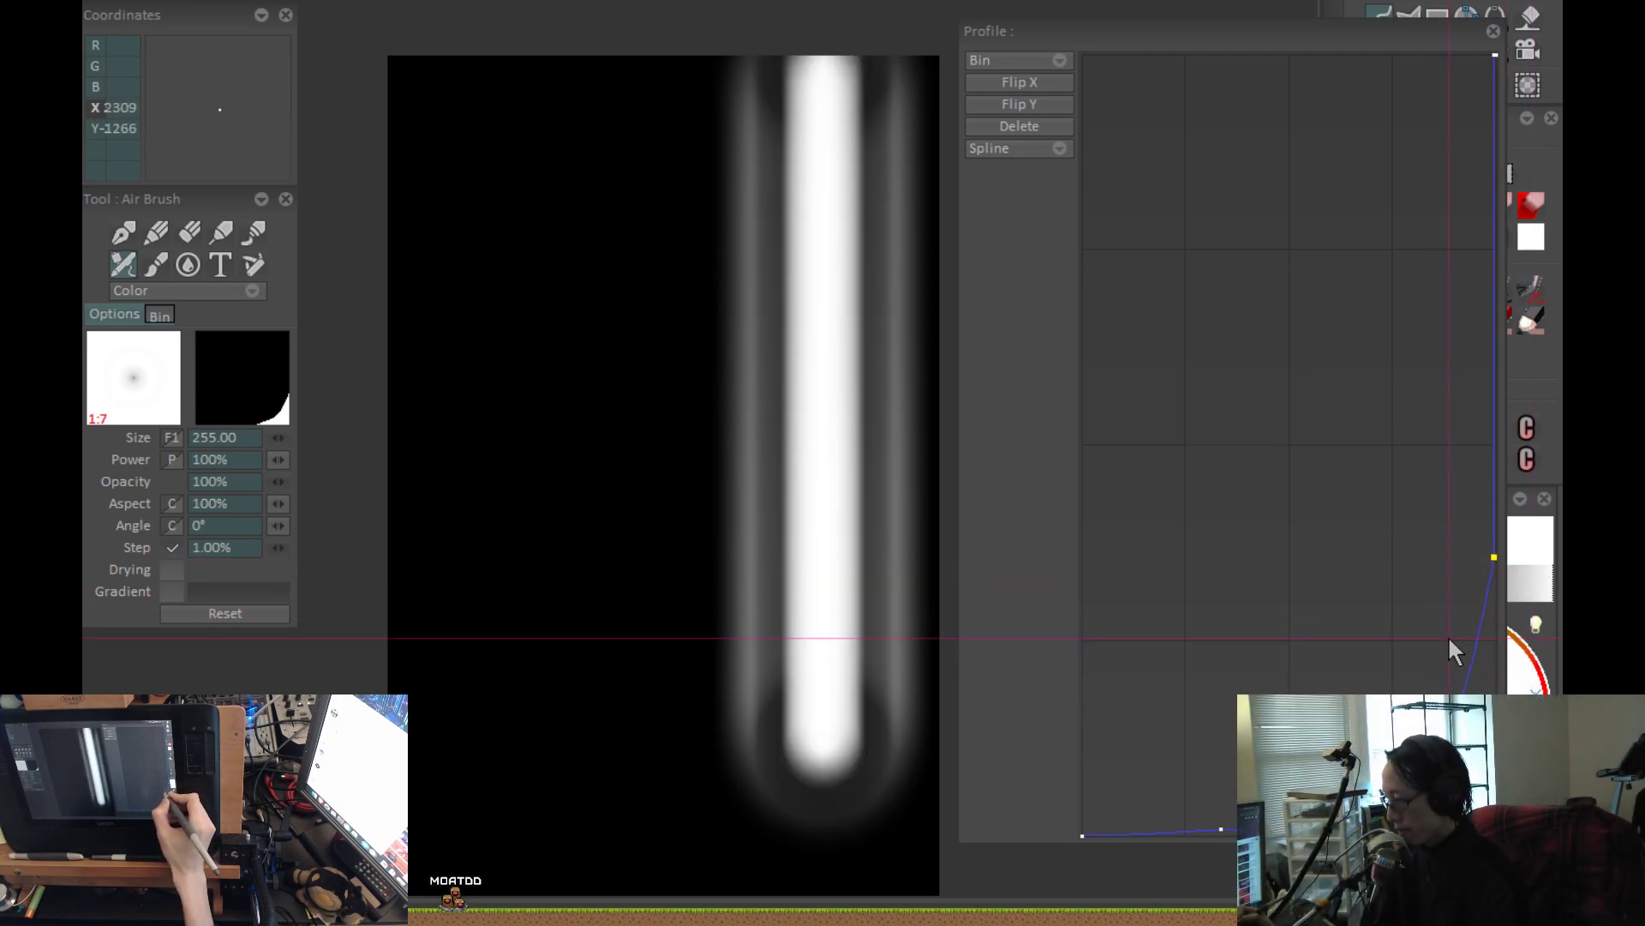
left_click_drag(1495, 580, 1495, 776)
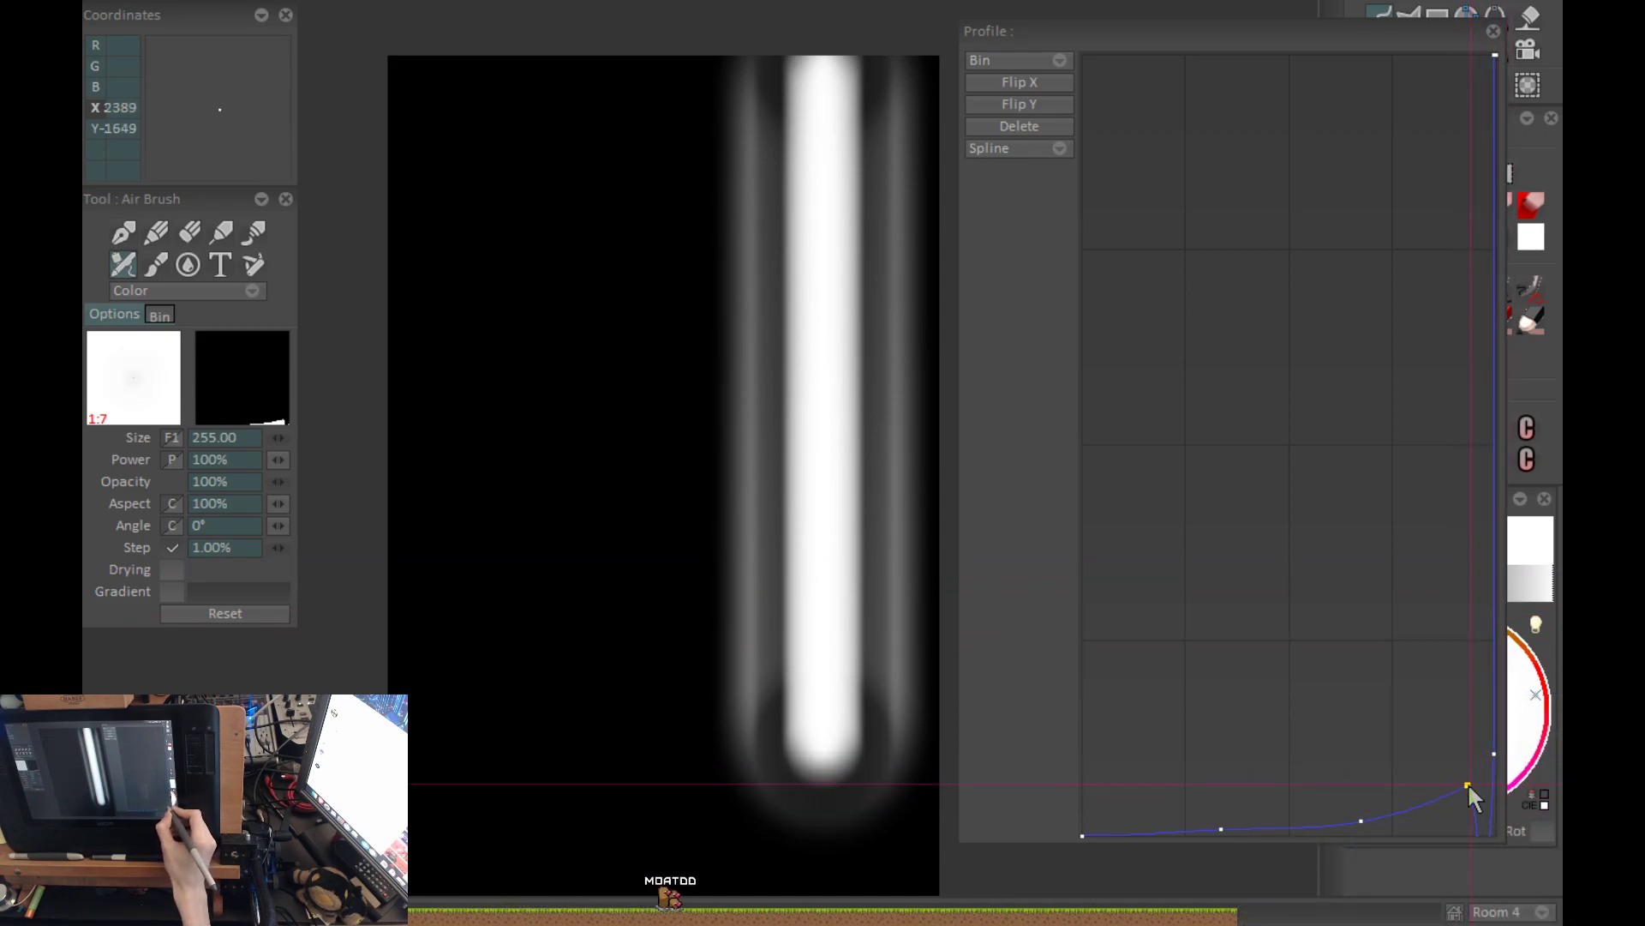
left_click_drag(1486, 813, 1466, 808)
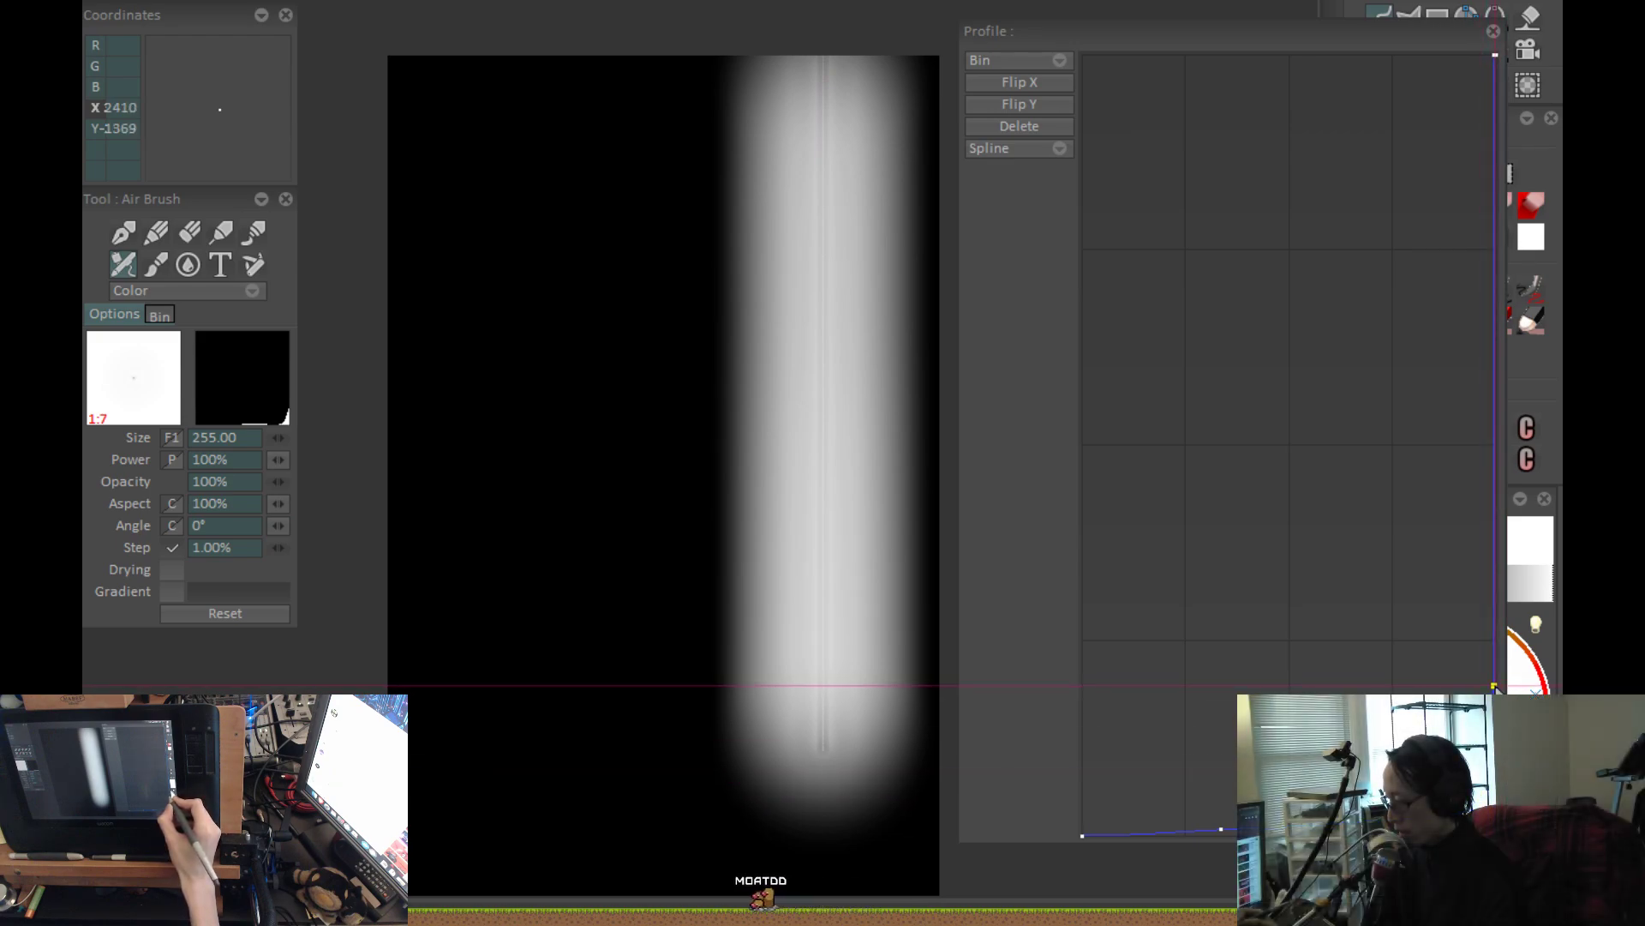
Spread two points up the curve's vertical edge, set a third at the bend to round the corner, and repaint the stroke.
left_click_drag(1506, 684, 1495, 593)
left_click(1479, 775)
left_click_drag(1480, 771, 1509, 734)
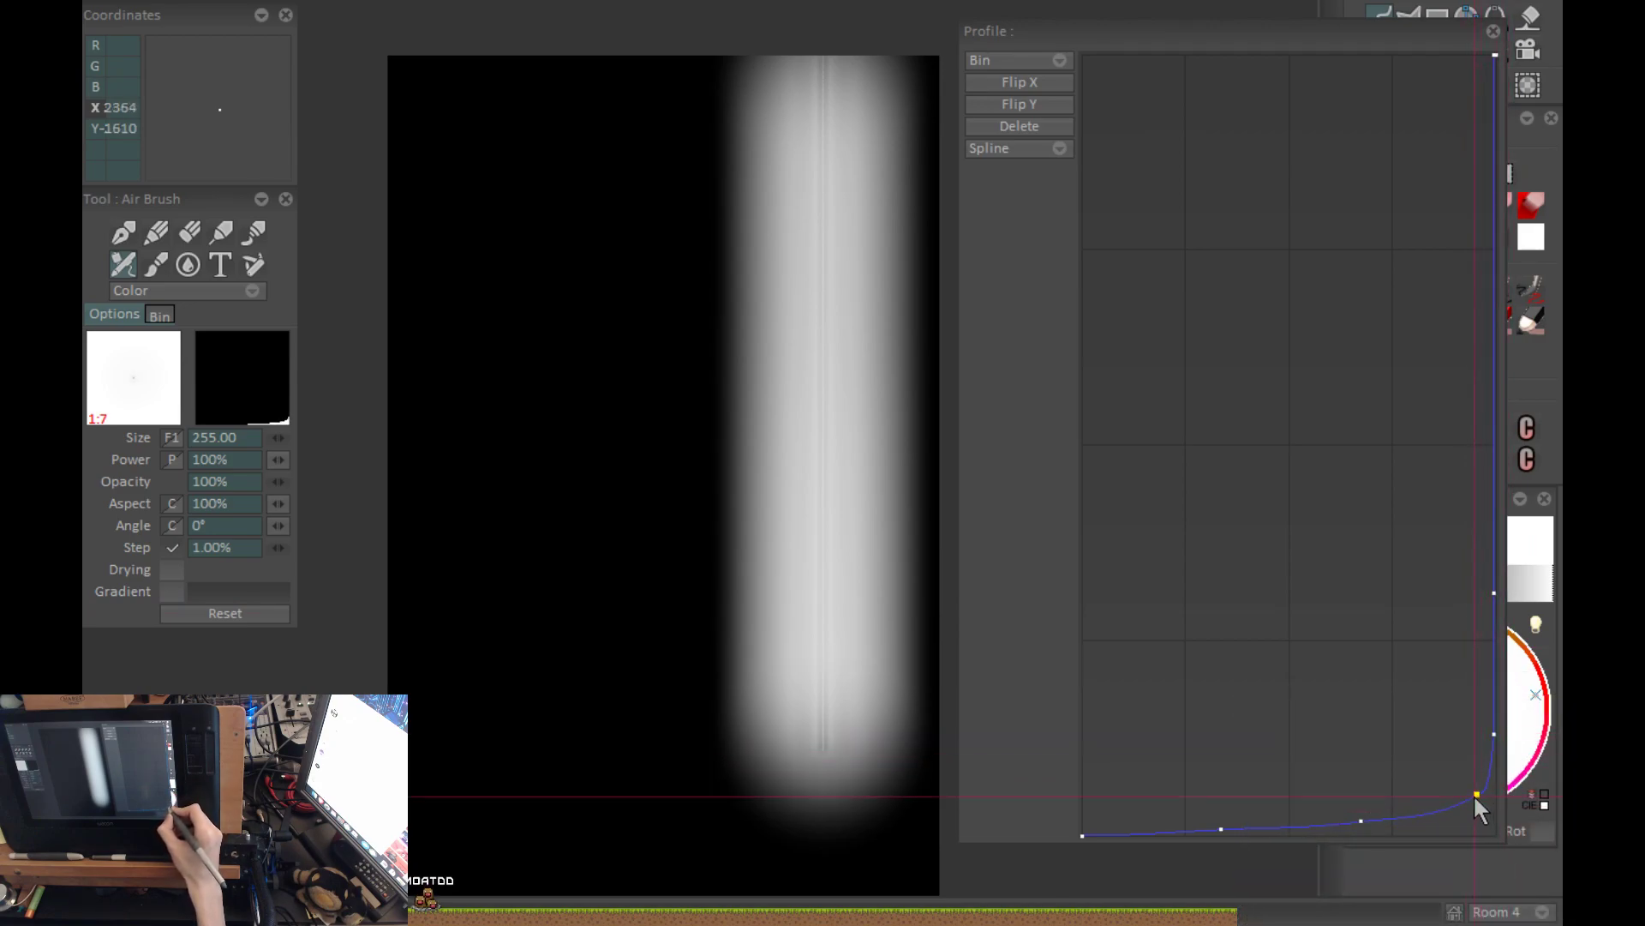
key("ctrl+z")
key("Return")
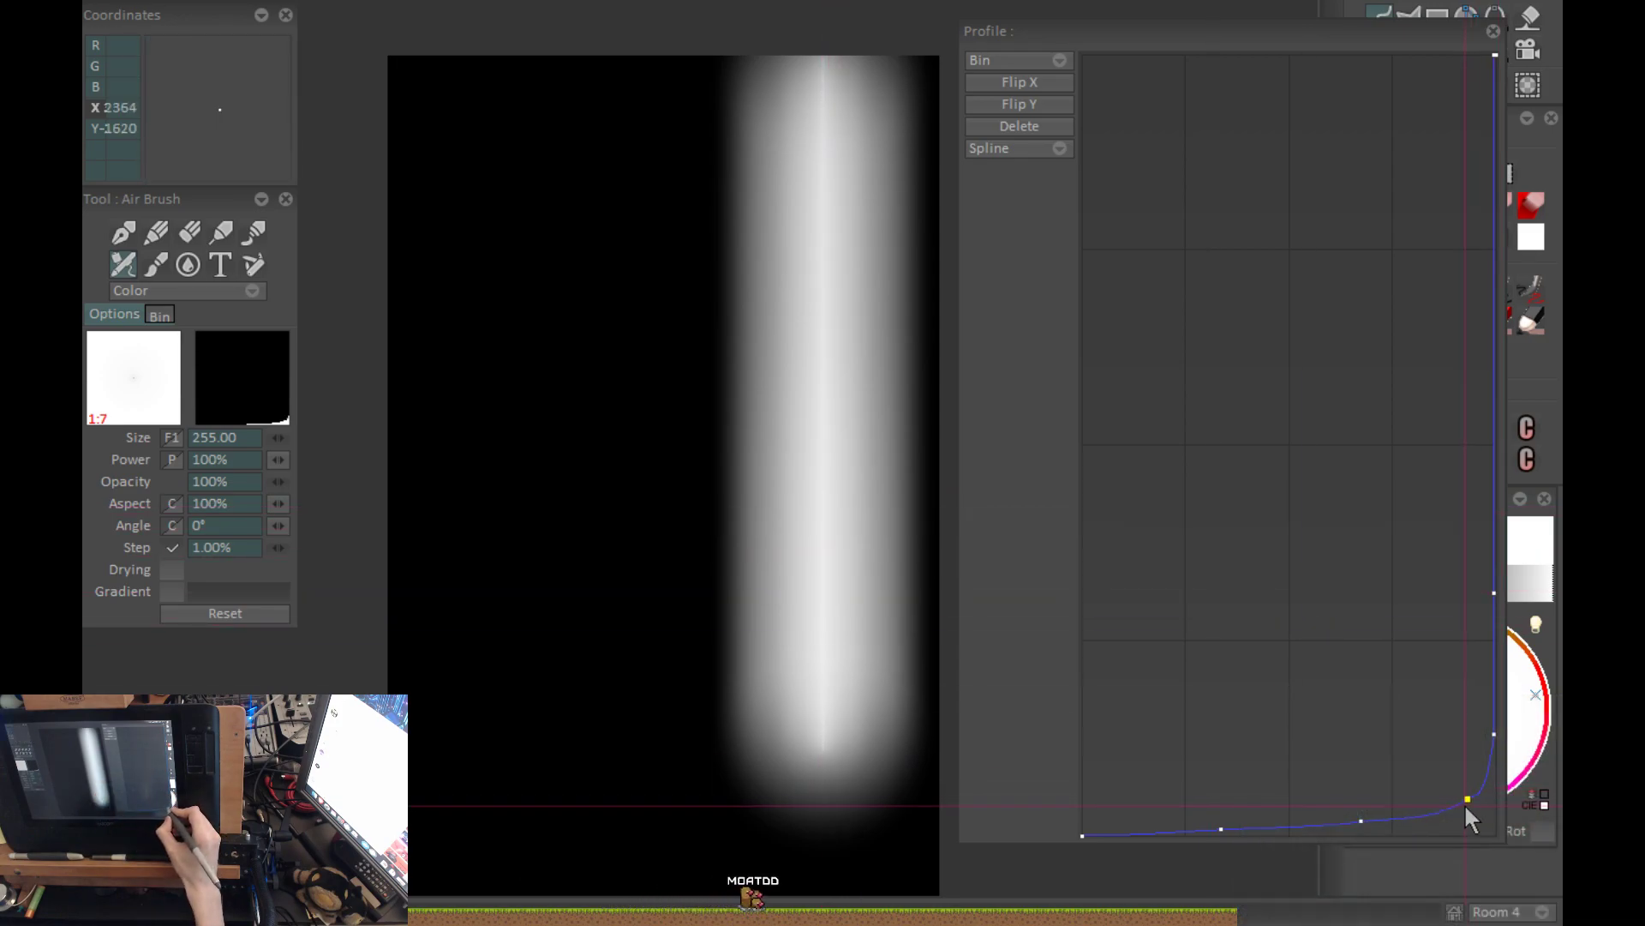
Soften the curve's bend by adjusting the points around its lower corner, and repaint the vertical stroke.
left_click_drag(1363, 825, 1224, 828)
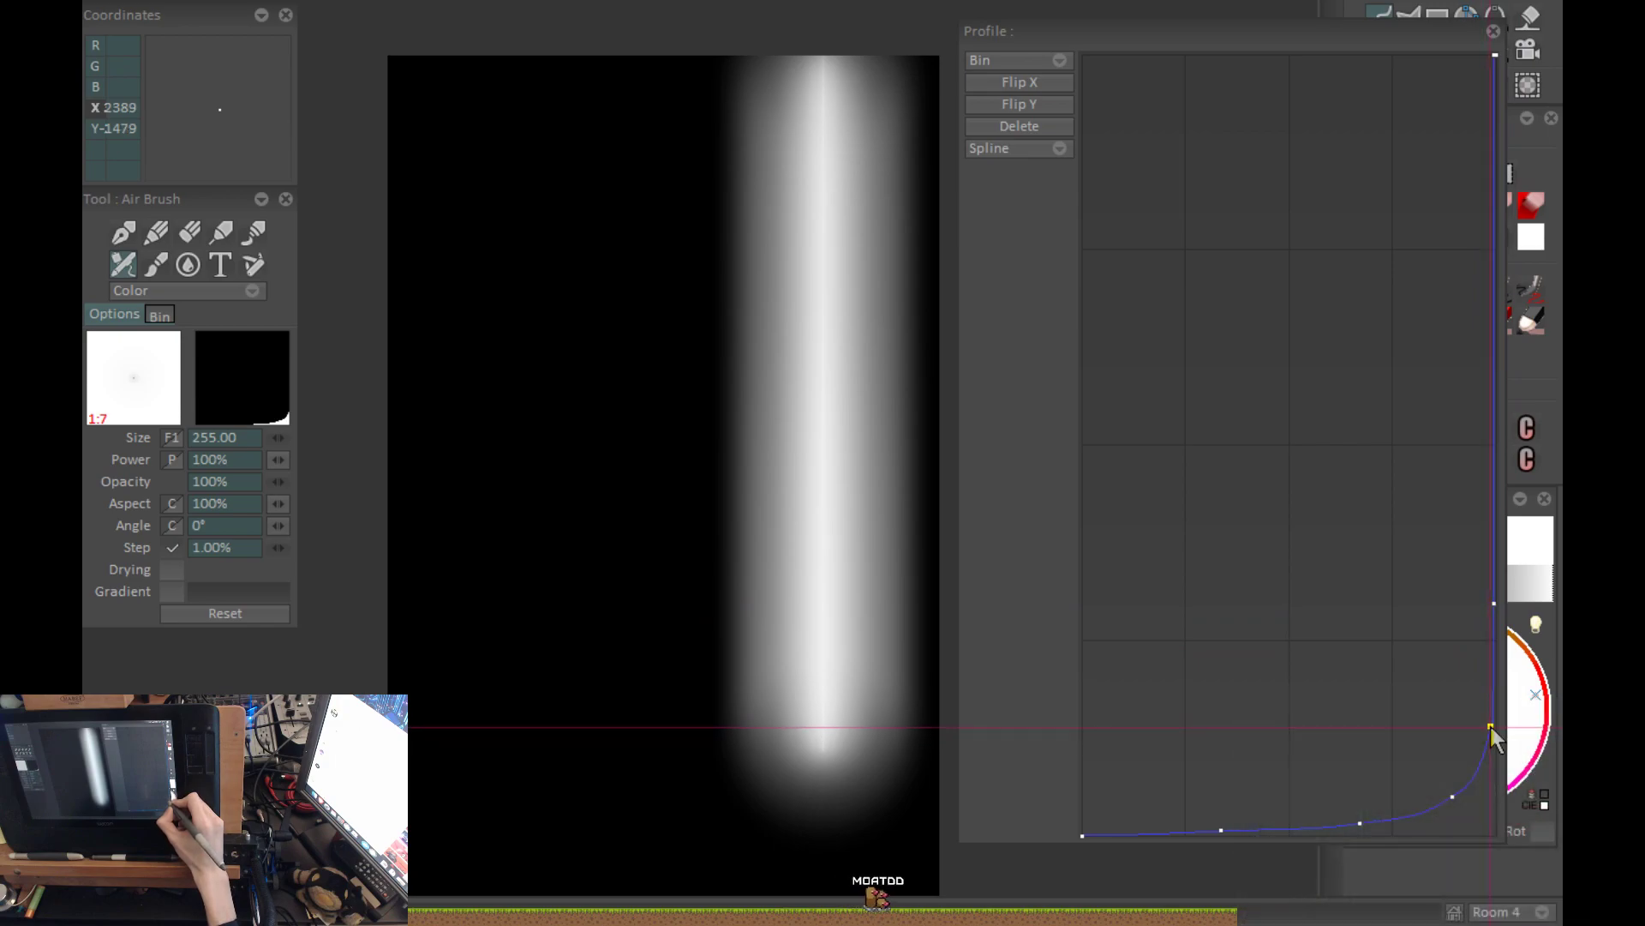
key("ctrl+z")
key("Return")
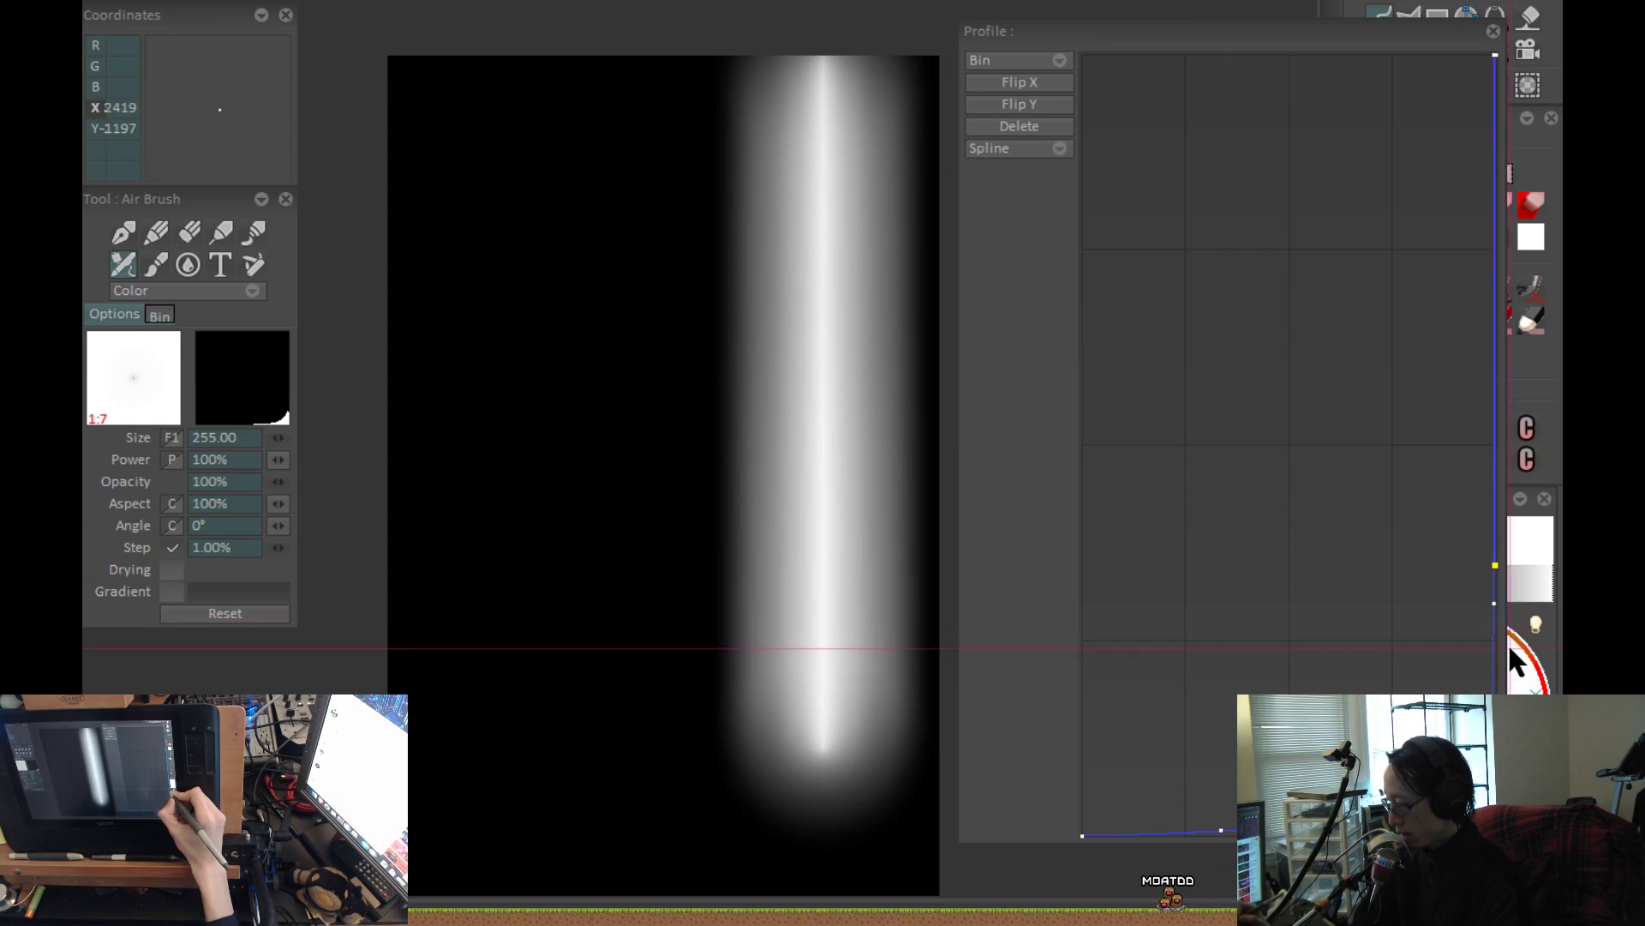
Shift the point on the curve's steep section slightly lower and inward, and refresh the vertical stroke.
left_click_drag(1498, 608, 1488, 646)
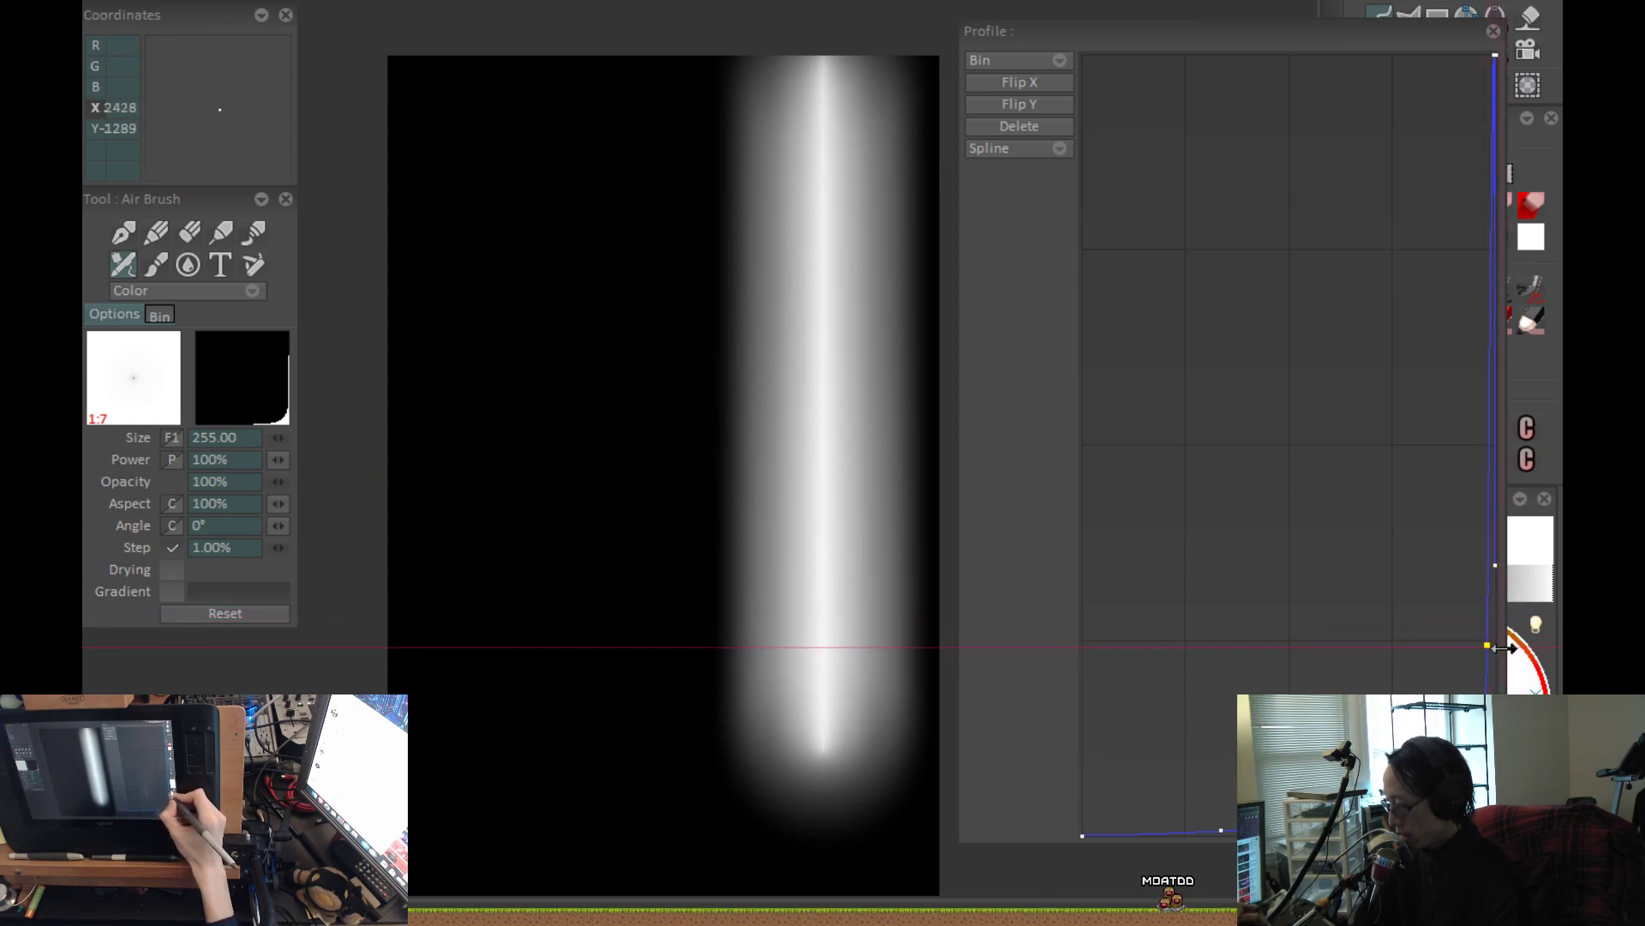
key("ctrl+z")
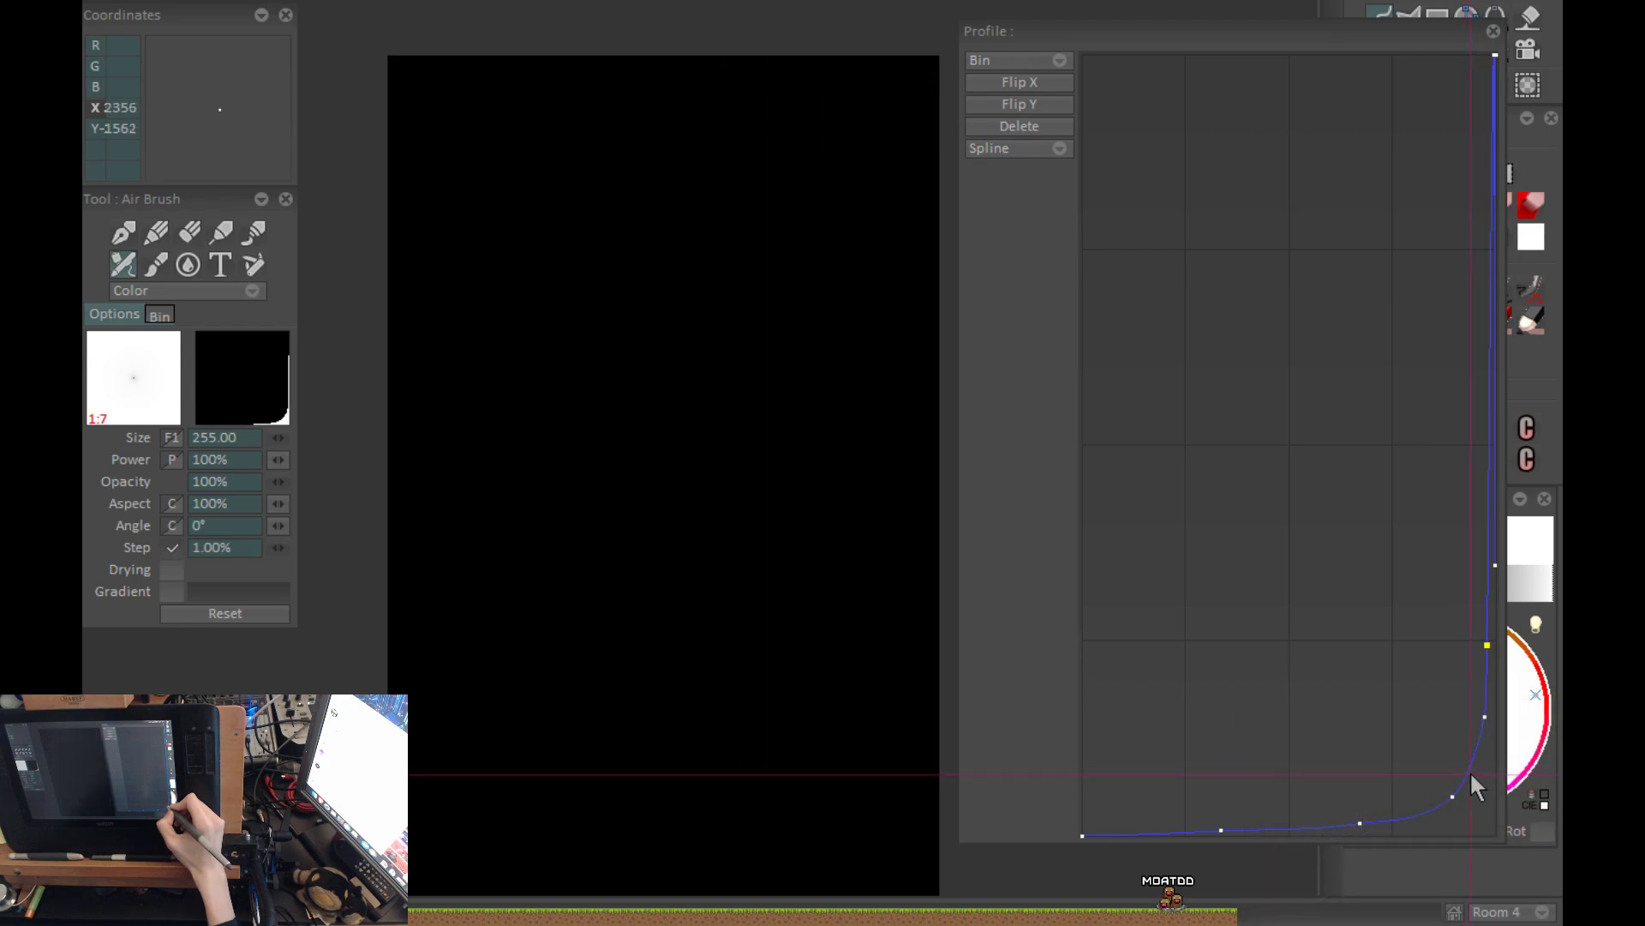
key("ctrl+y")
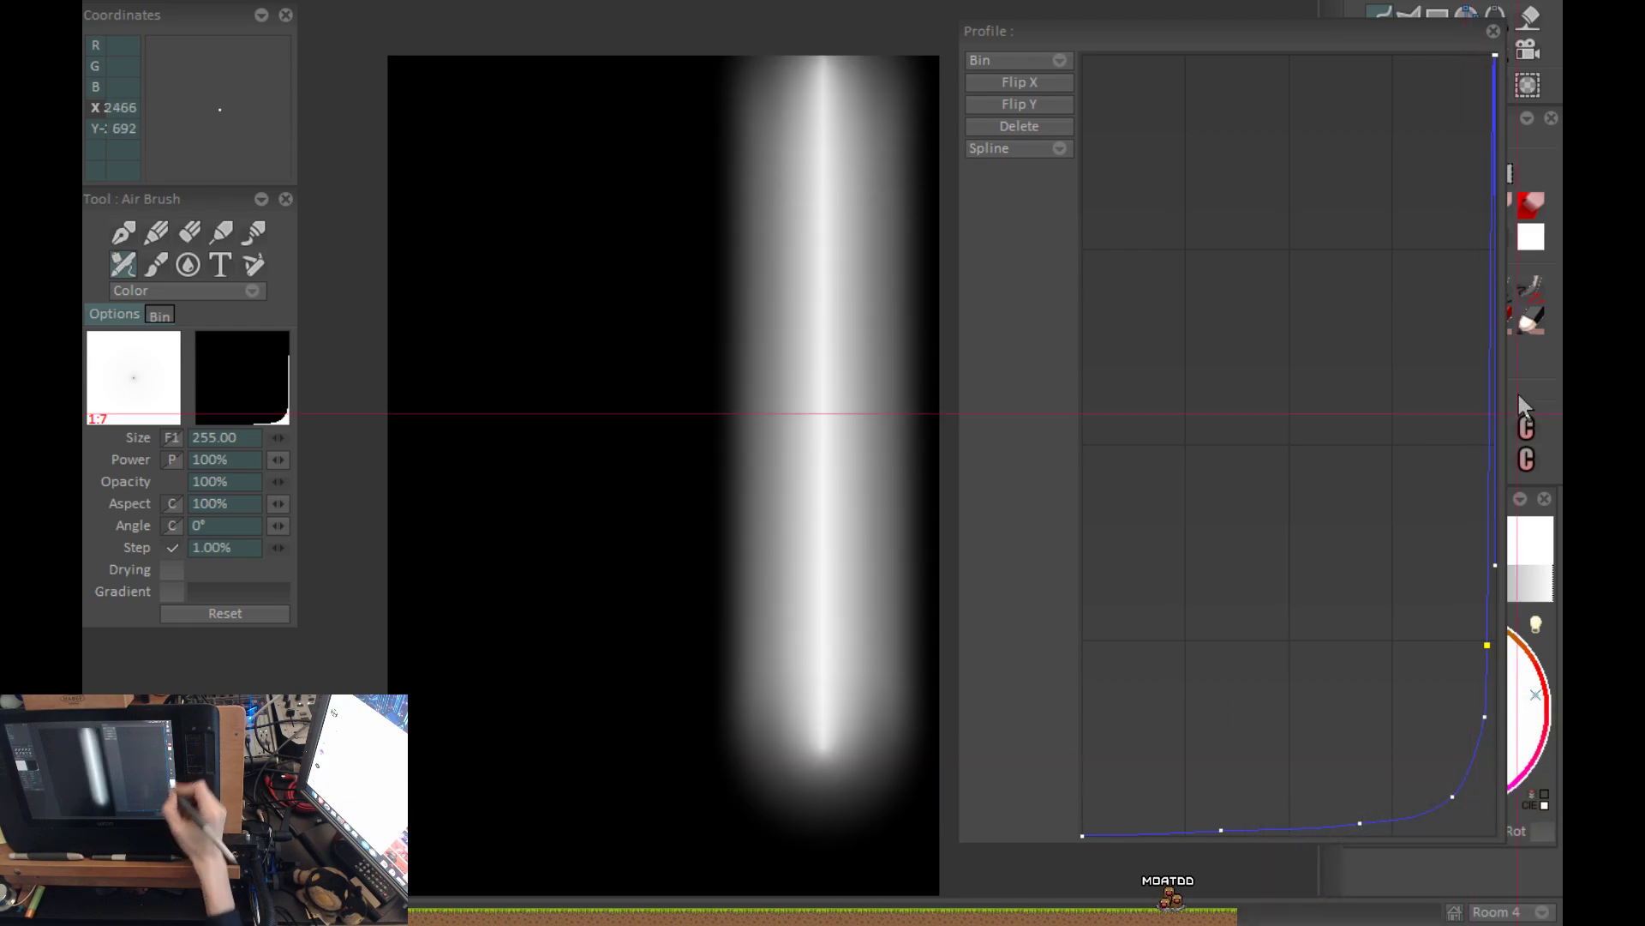
Add a point halfway up the steep section, move the edge point to the top beside the end point, and repaint the stroke.
left_click_drag(1494, 62, 1424, 171)
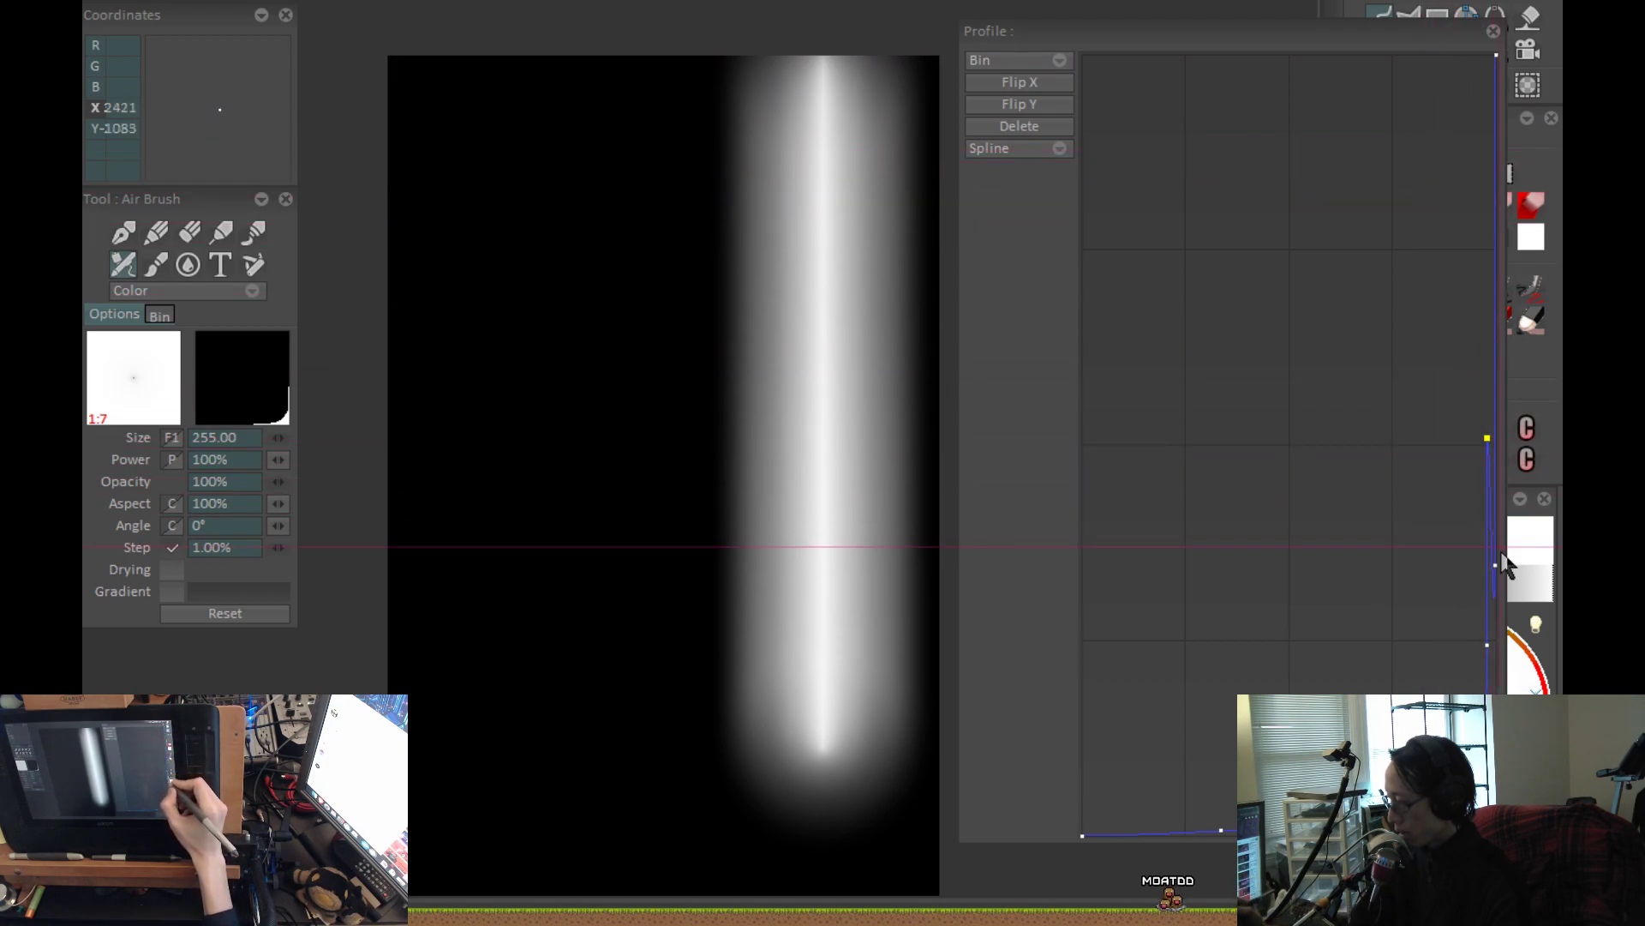
left_click_drag(1499, 568, 1493, 47)
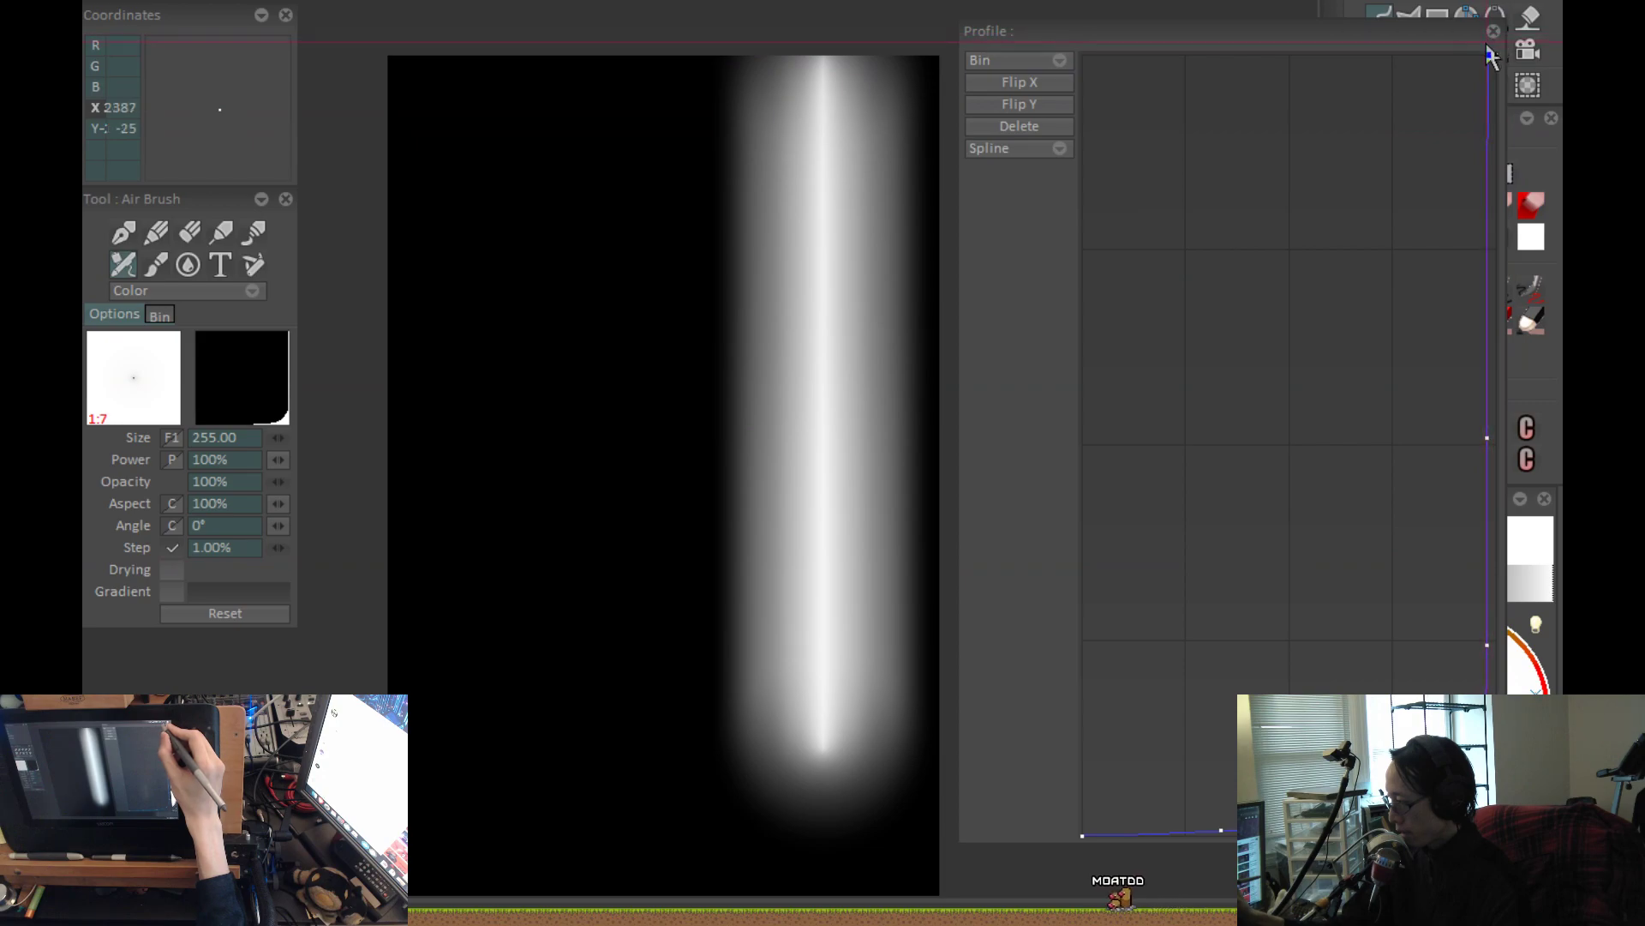
left_click_drag(1490, 50, 1492, 50)
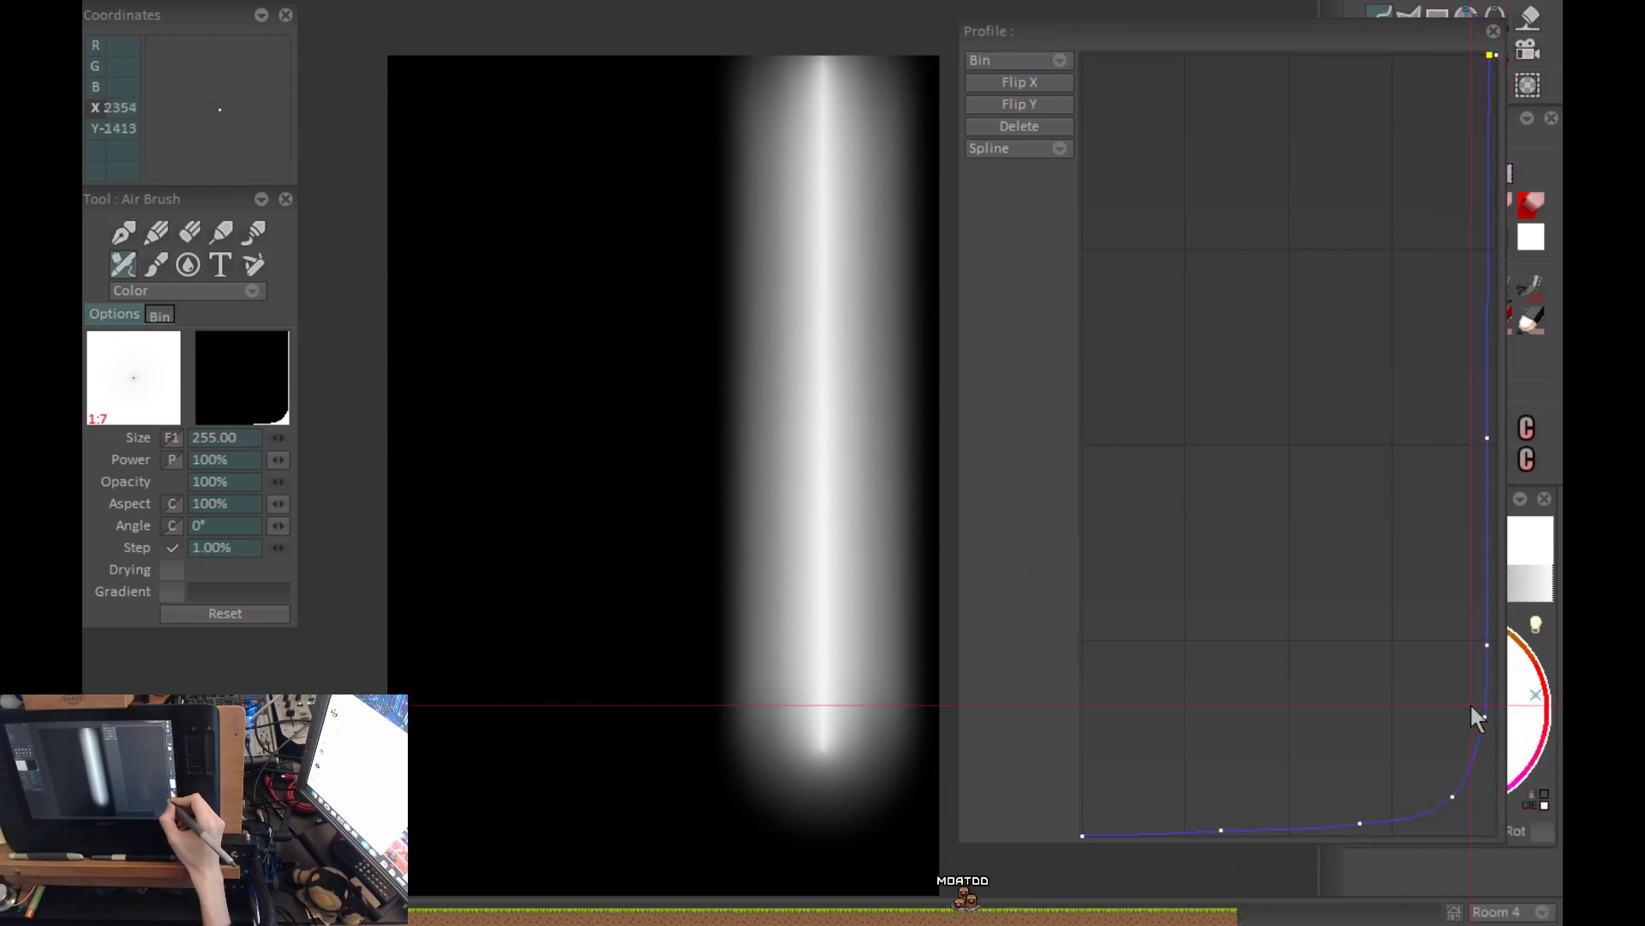
key("Return")
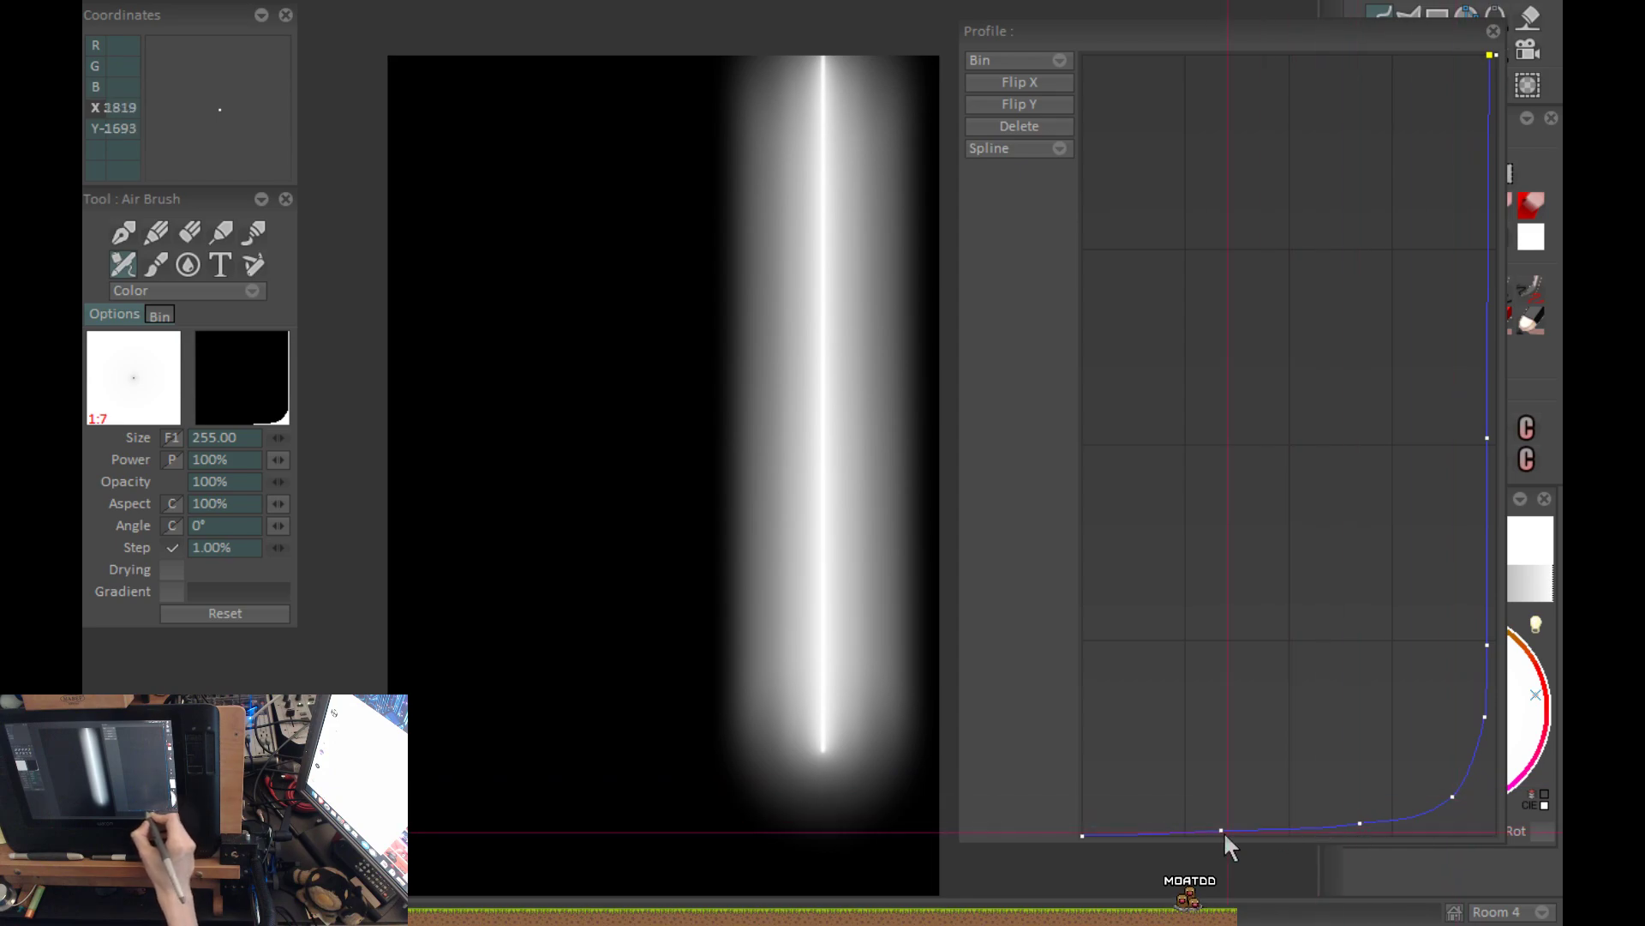
Slide the two points on the curve's flat lower stretch closer to the bend and repaint the stroke with a narrower glow.
left_click_drag(1365, 823, 1396, 821)
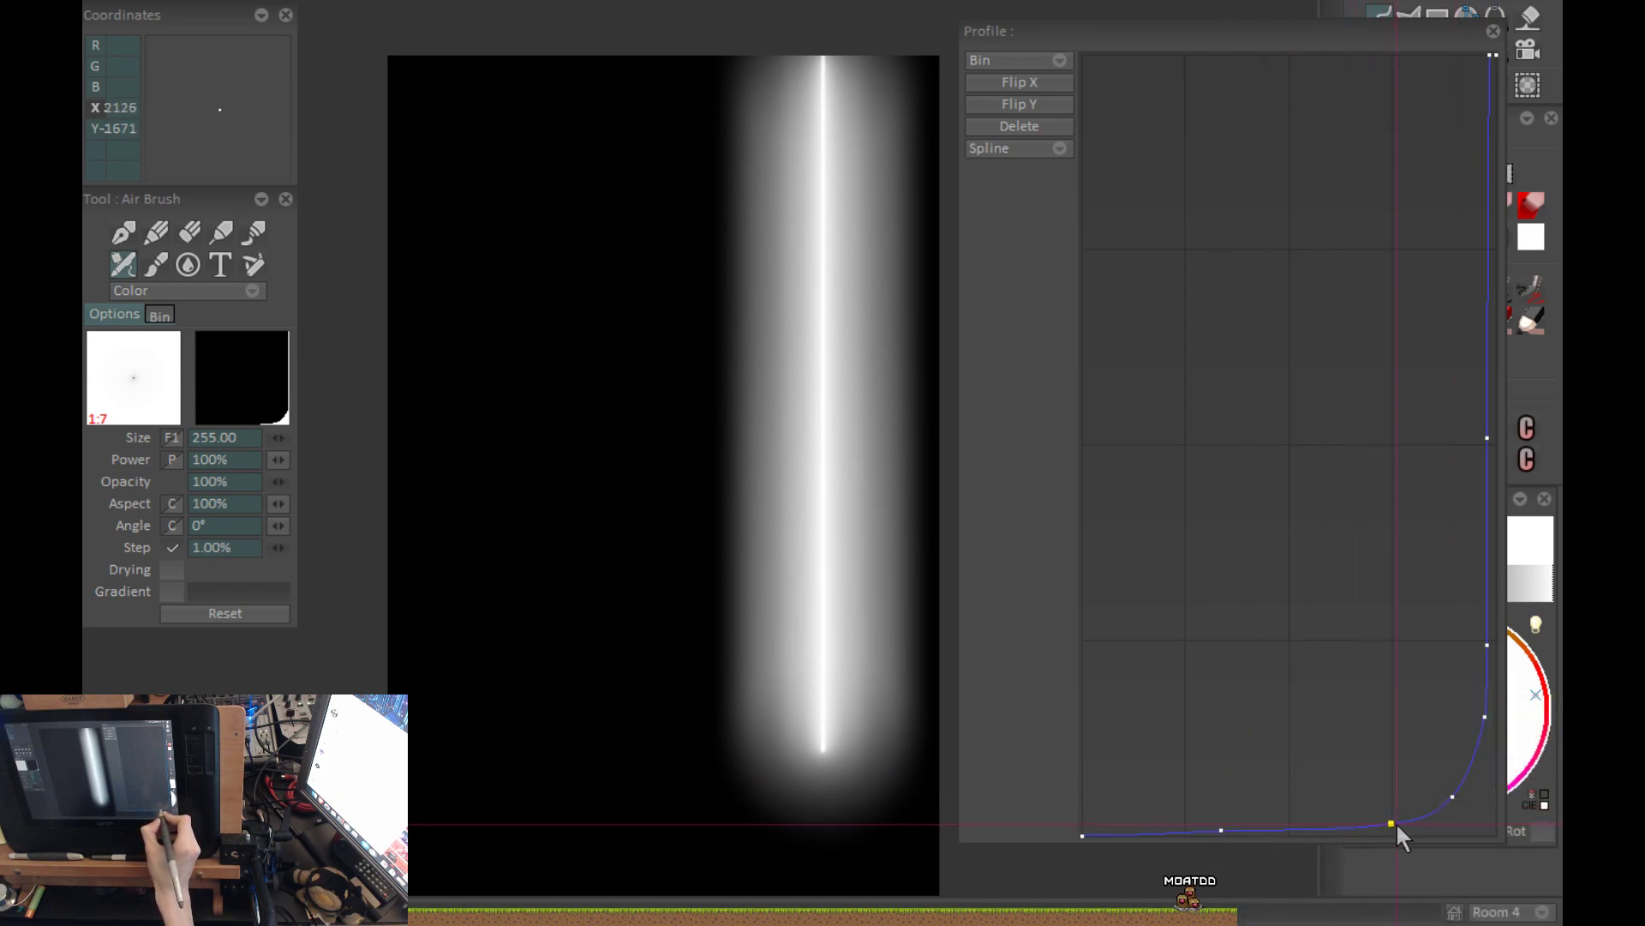
left_click_drag(1222, 829, 1303, 831)
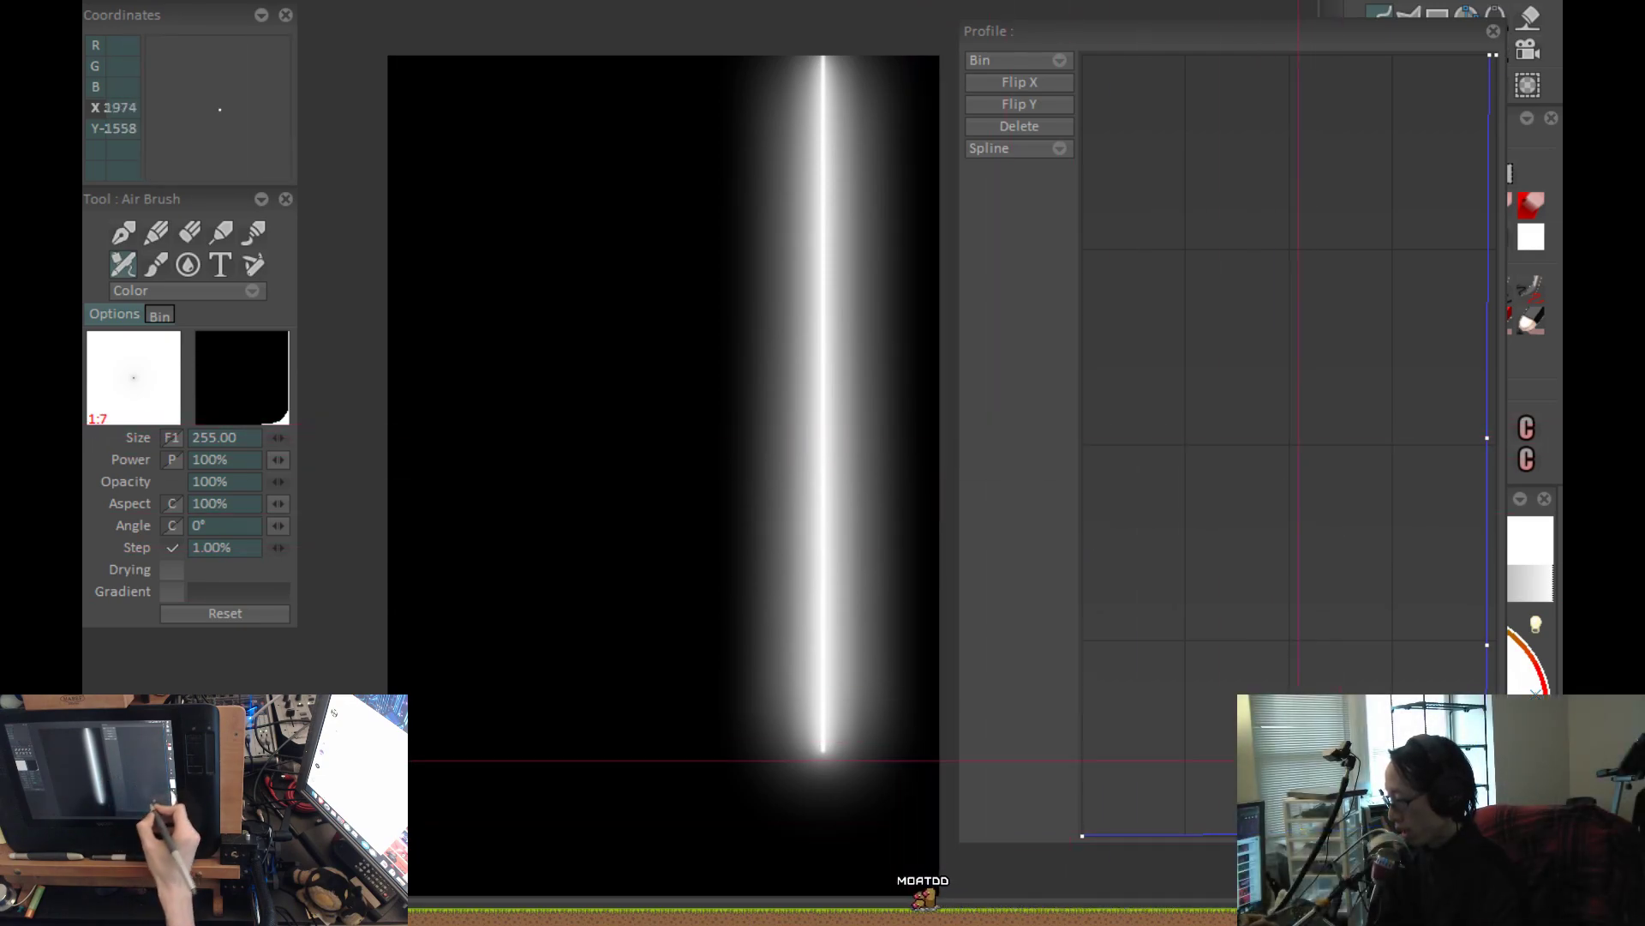
left_click(1303, 829)
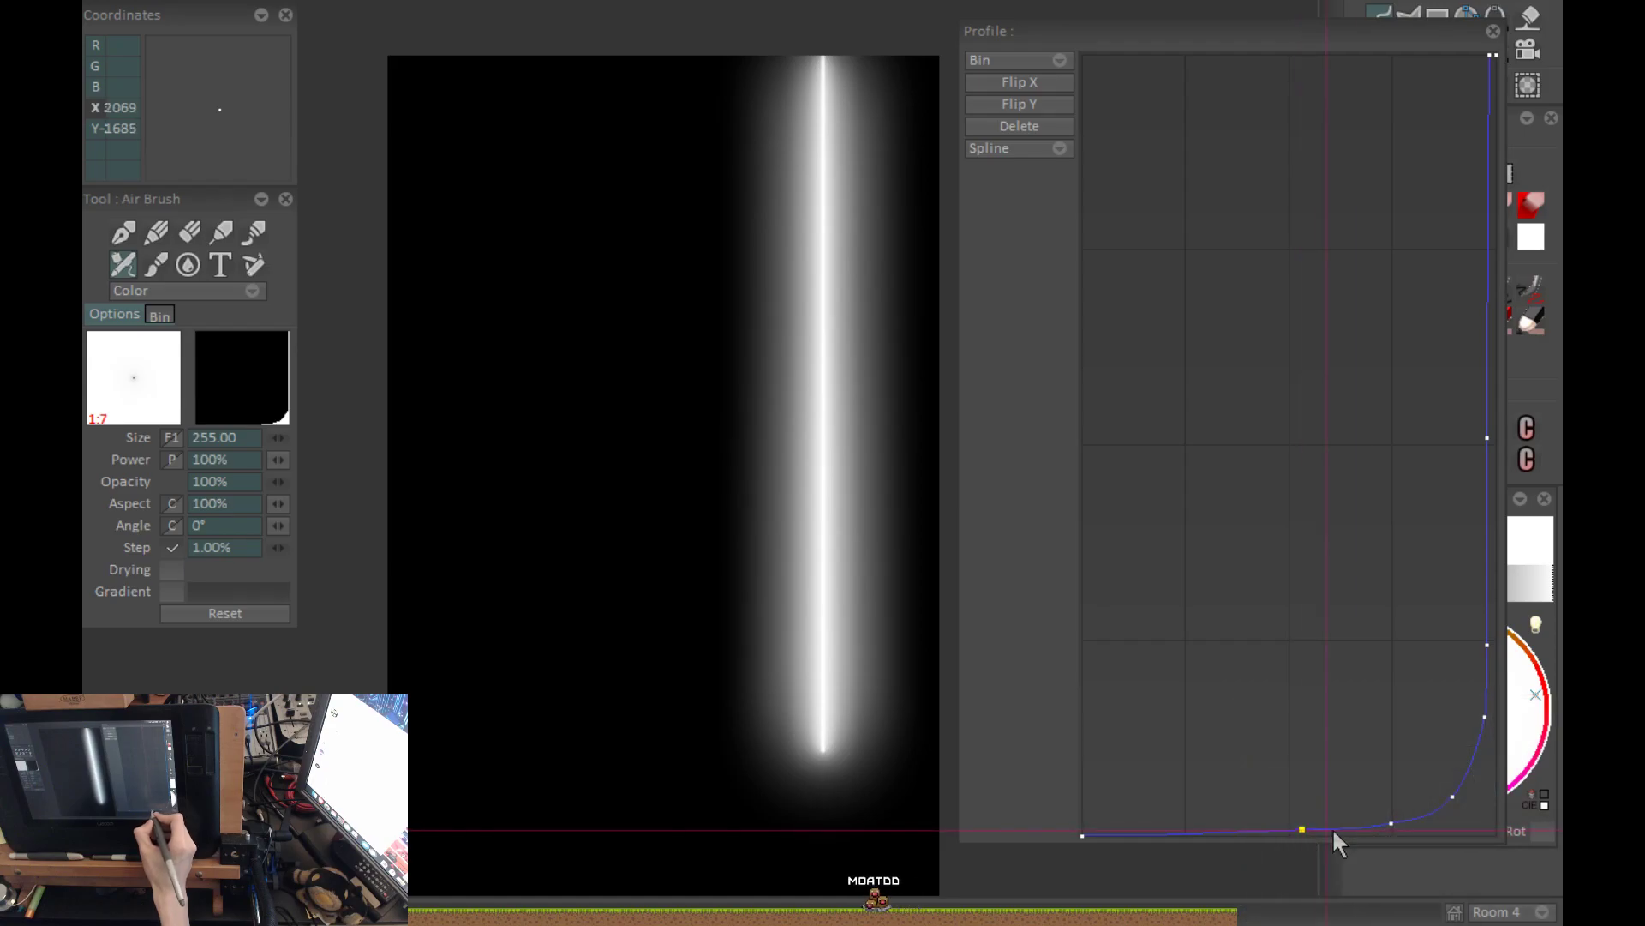
Move the two points on the profile curve's lower bend closer to the corner and refresh the vertical stroke.
mouse_move(1391, 822)
left_mouse_down()
mouse_move(1417, 821)
mouse_move(1404, 822)
left_mouse_up()
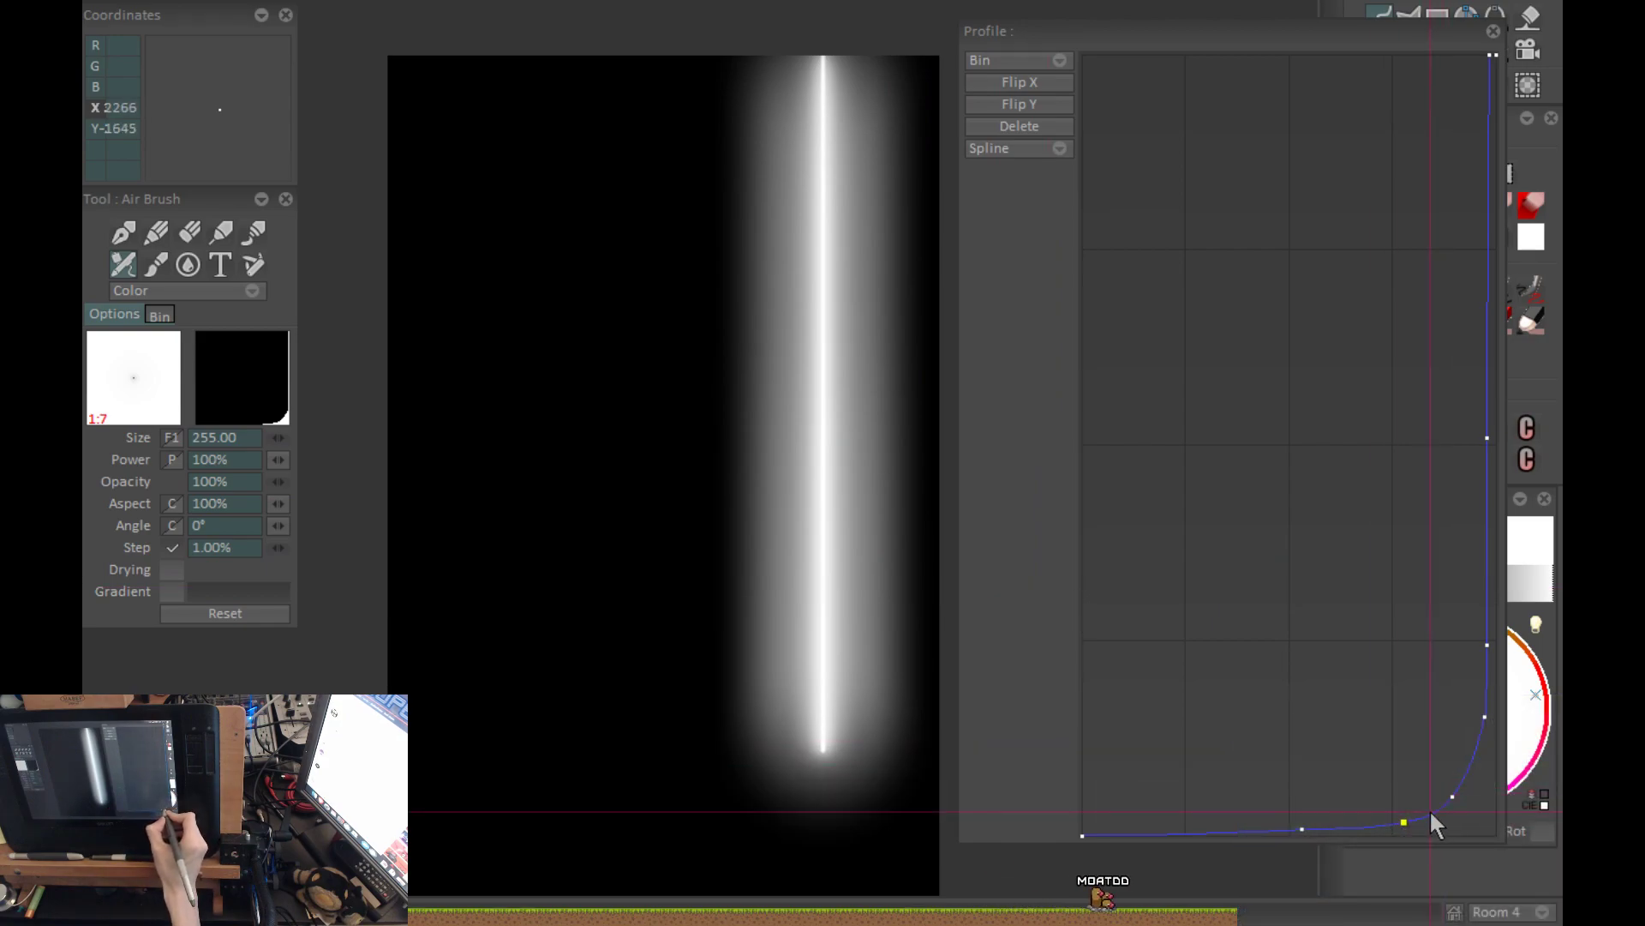
mouse_move(1455, 793)
left_mouse_down()
mouse_move(1433, 820)
mouse_move(1456, 823)
mouse_move(1468, 800)
left_mouse_up()
key("ctrl+z")
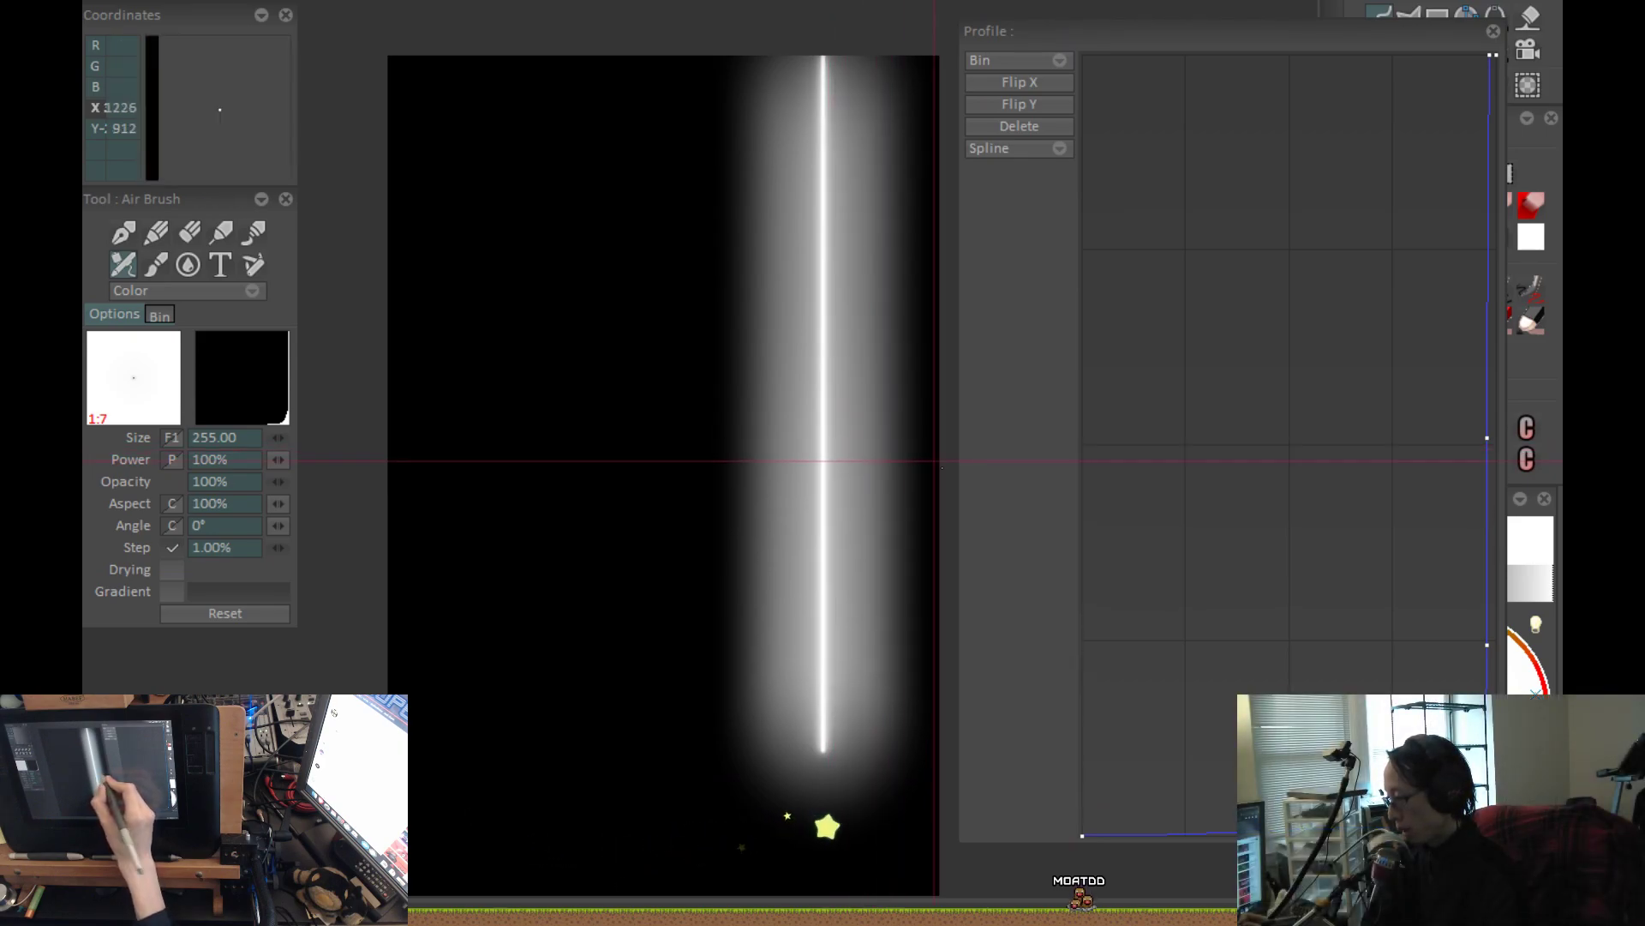
Add a point near the start of the curve's flat lower stretch and repaint the vertical stroke.
left_click_drag(1291, 832, 1171, 832)
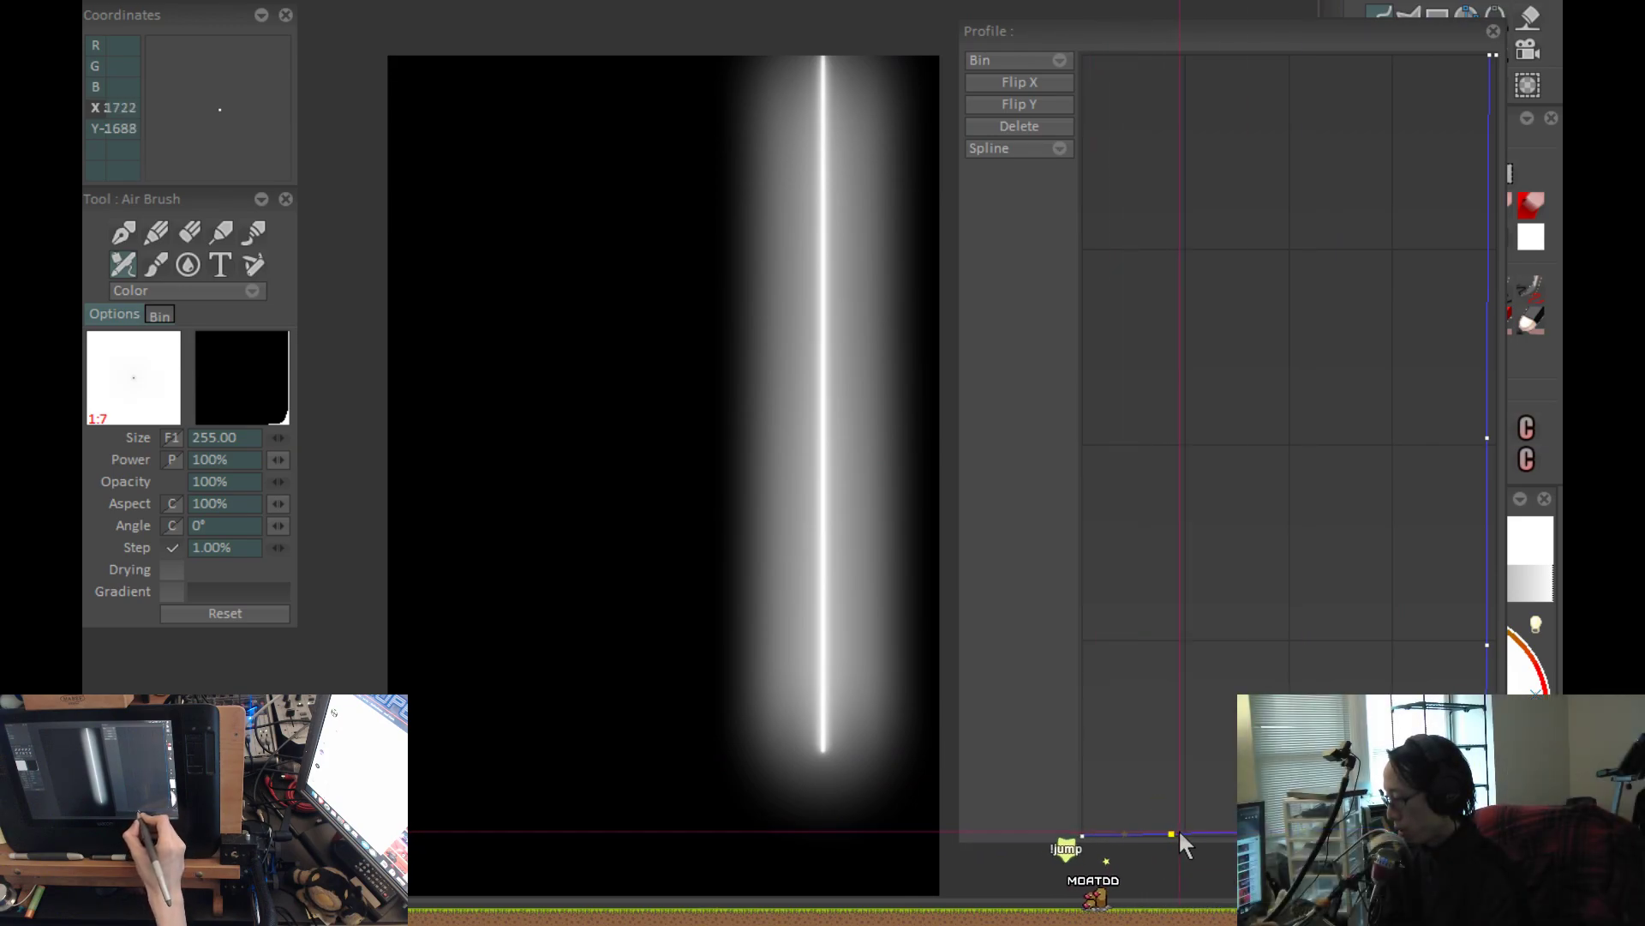
key("ctrl+z")
left_click_drag(858, 591, 852, 608)
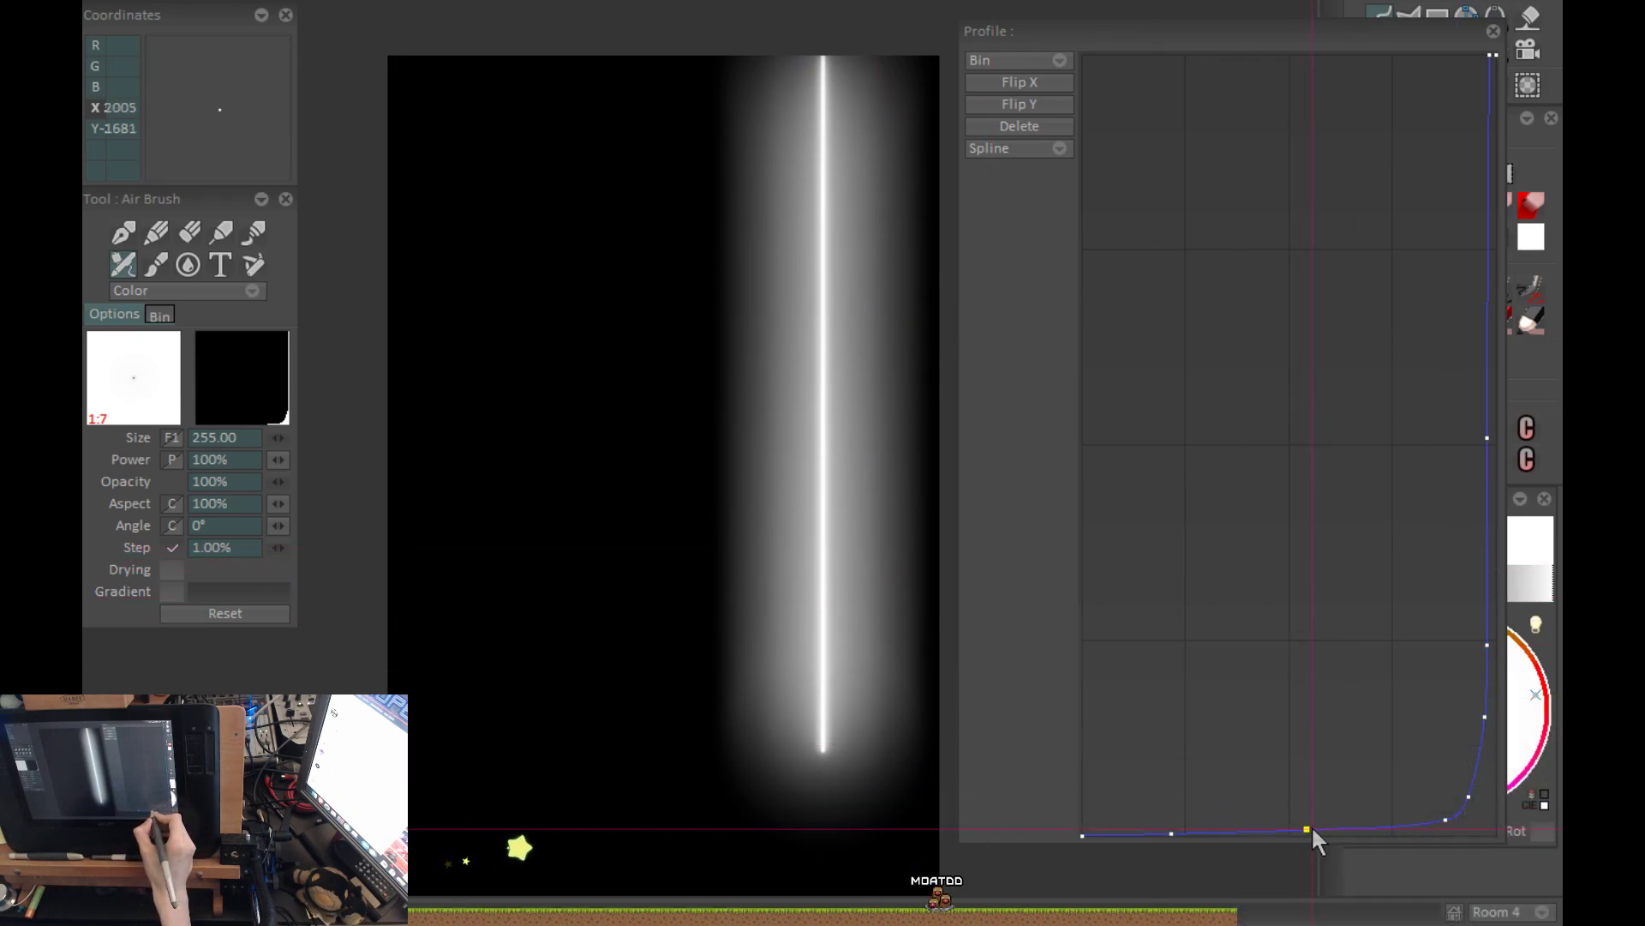
Shift the flat stretch's new point slightly toward the bend, test the stroke, and lower the middle point onto the baseline.
left_click_drag(1308, 830, 1185, 836)
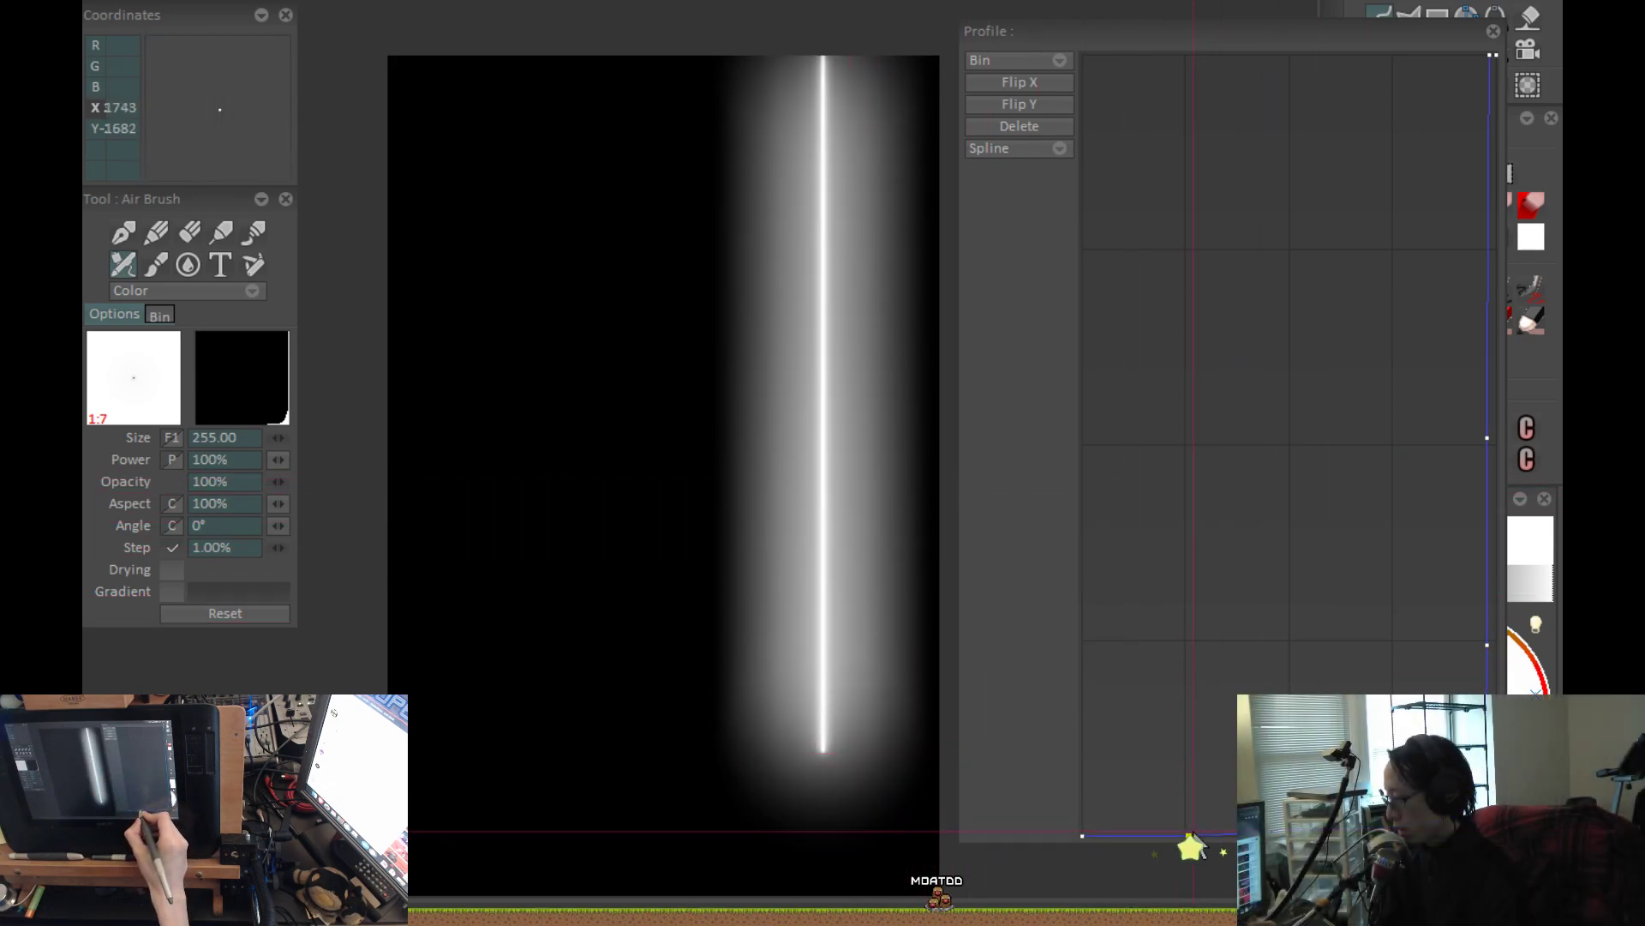
left_click(1307, 829)
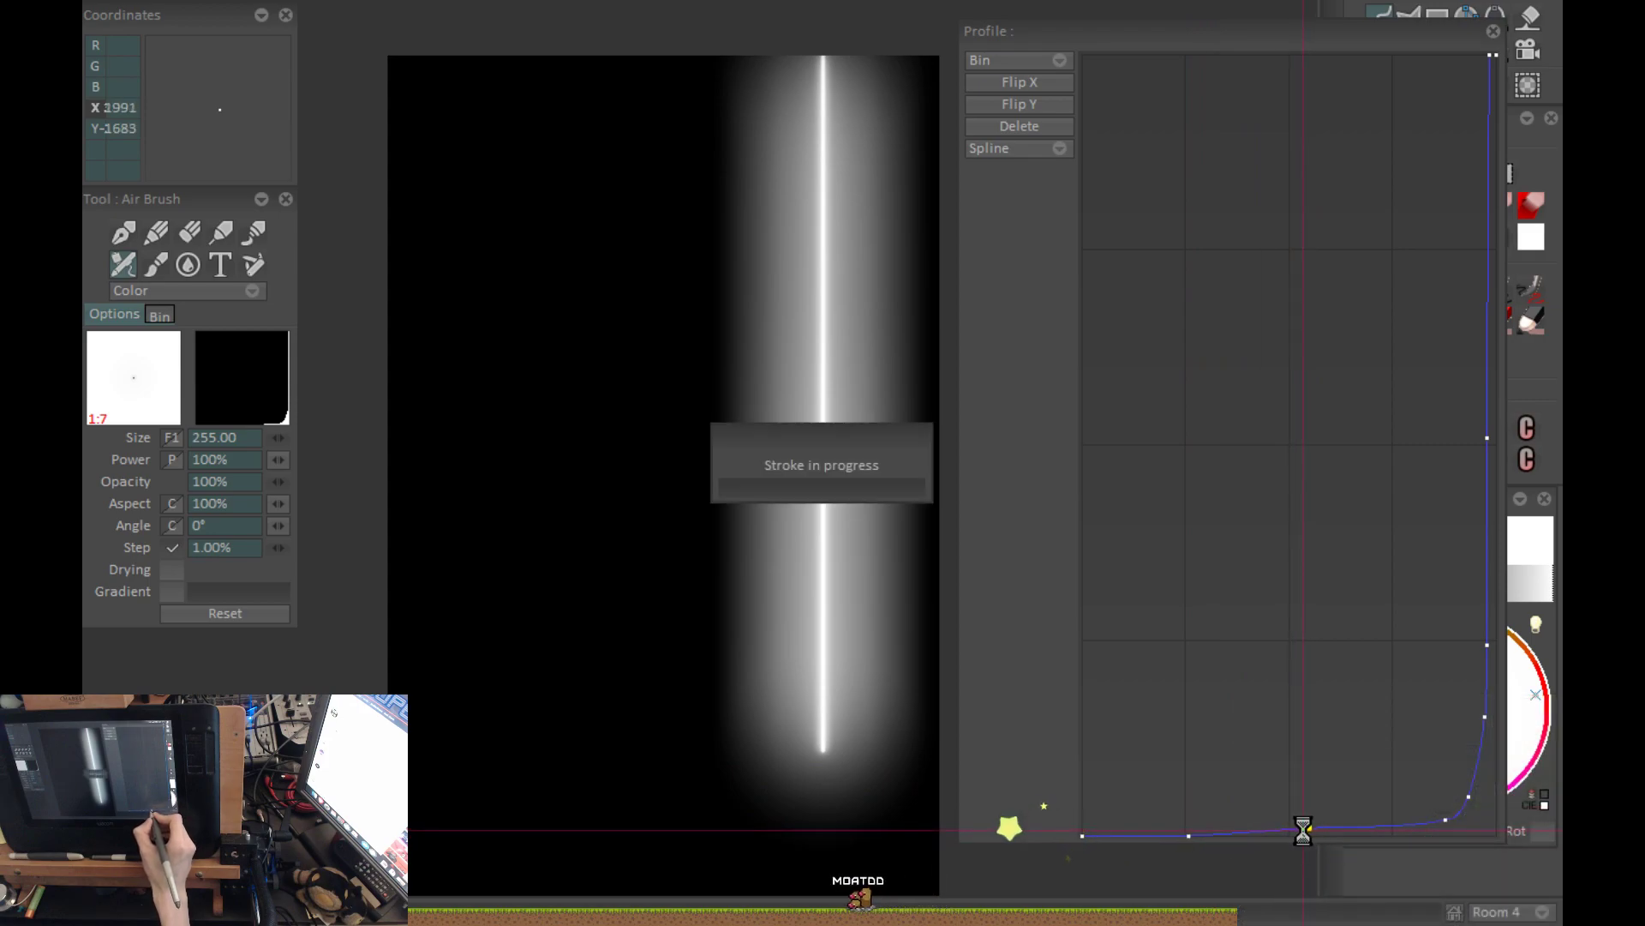
key("Return")
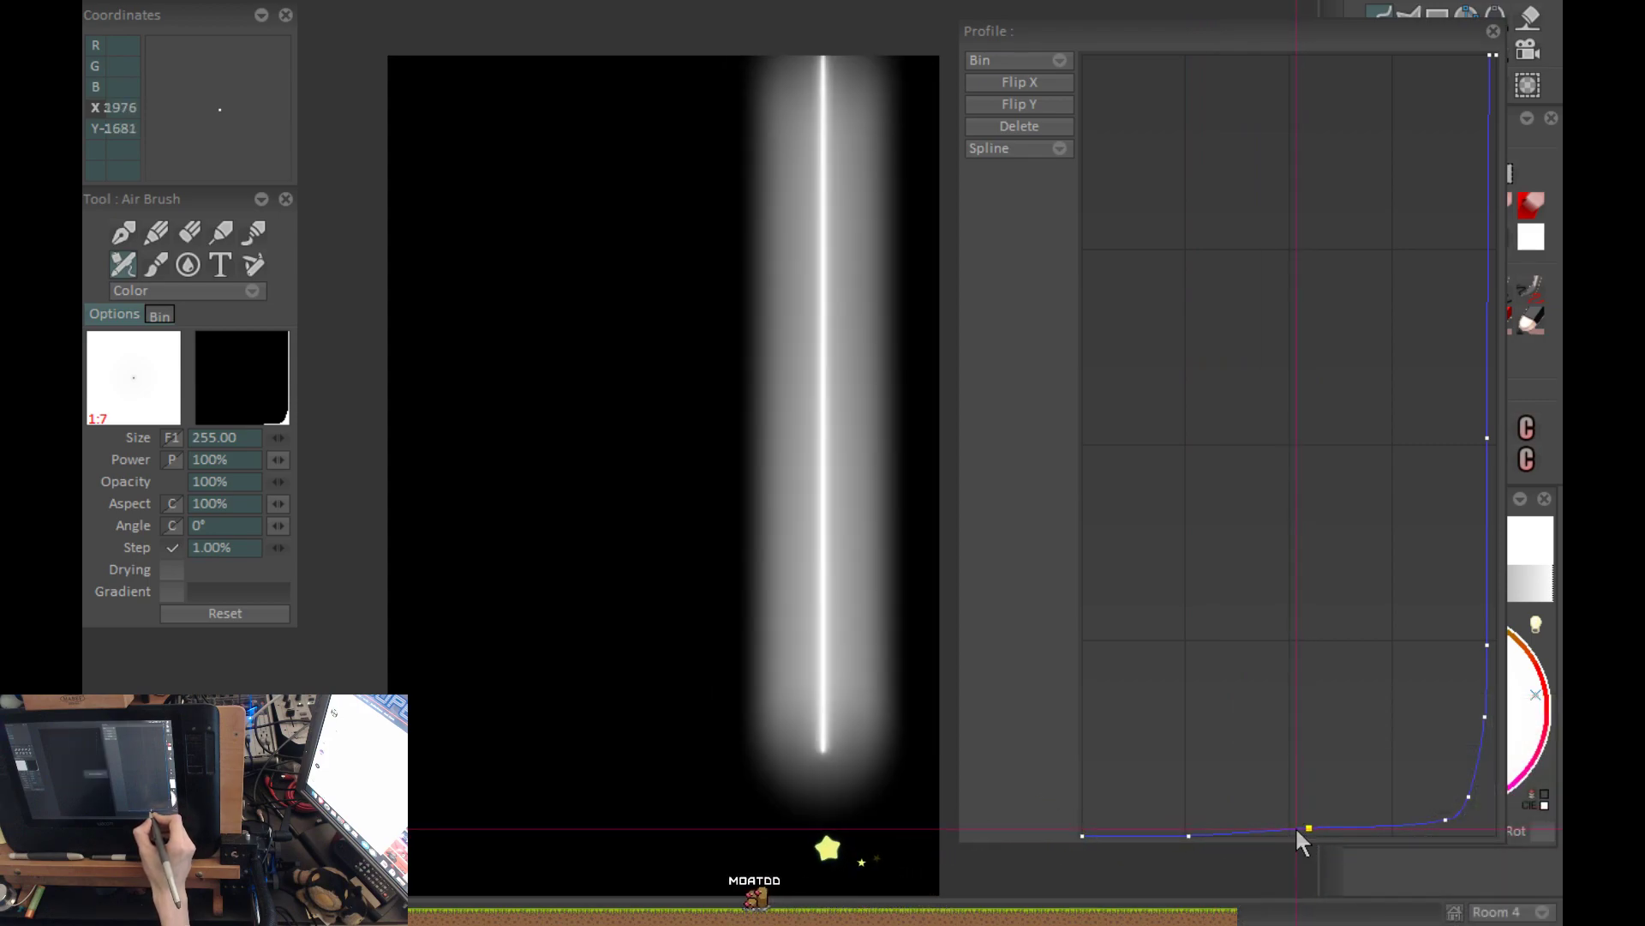
key("ctrl+z")
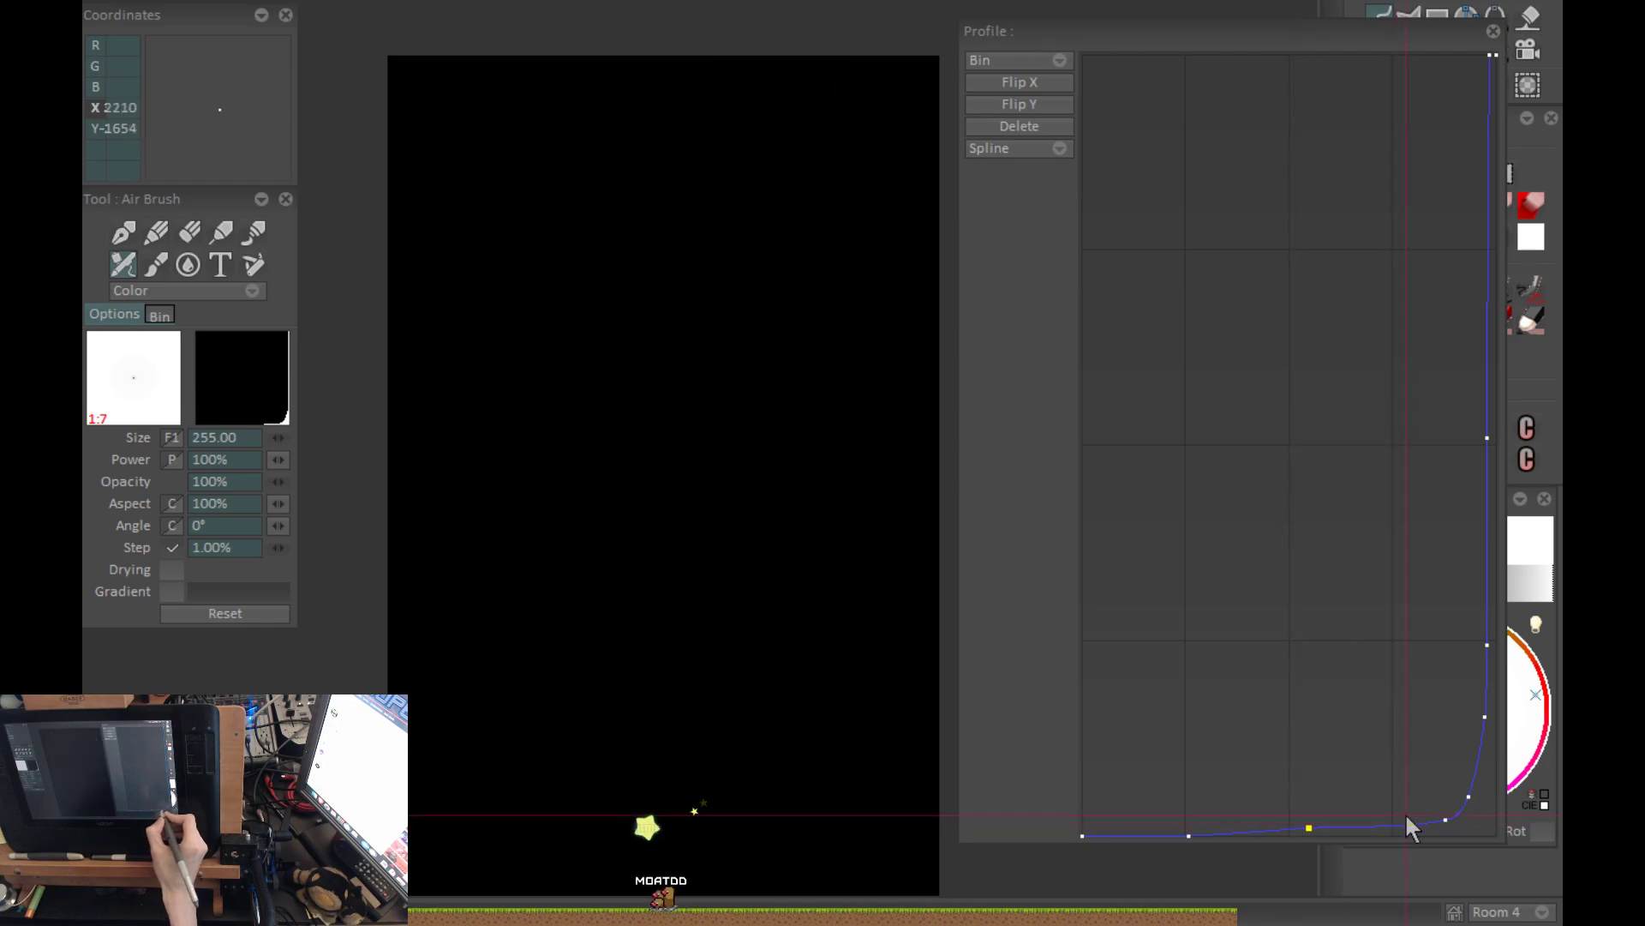
left_click_drag(1310, 828, 1337, 833)
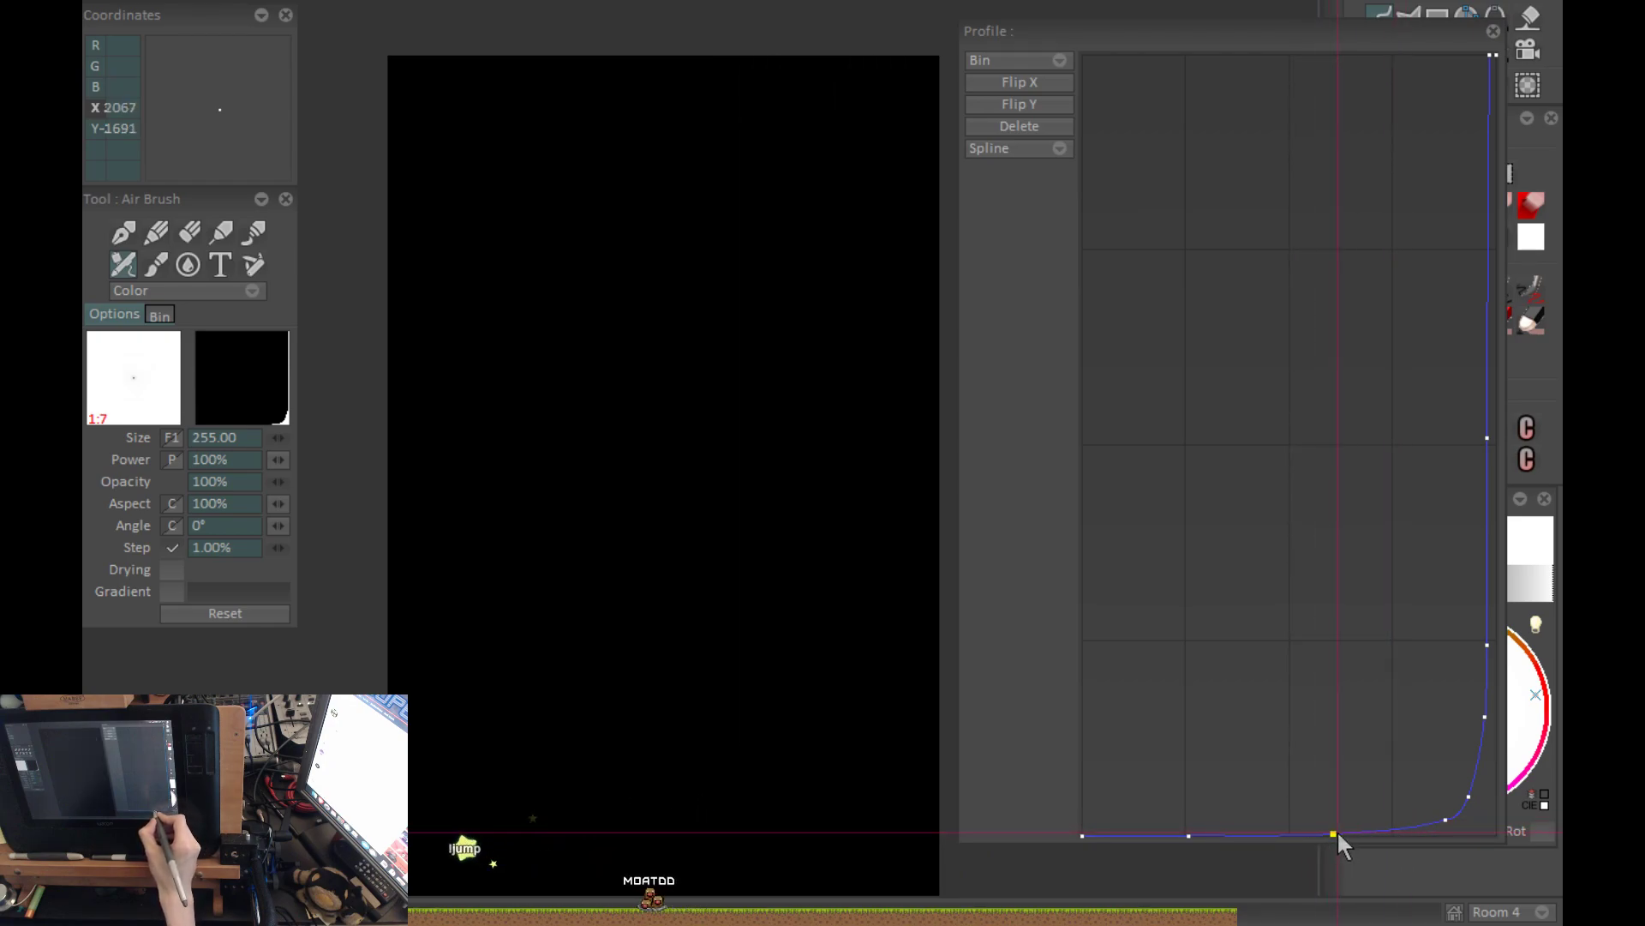
Undo back to the blank white canvas and move the profile window off the tool palettes.
key("ctrl+z")
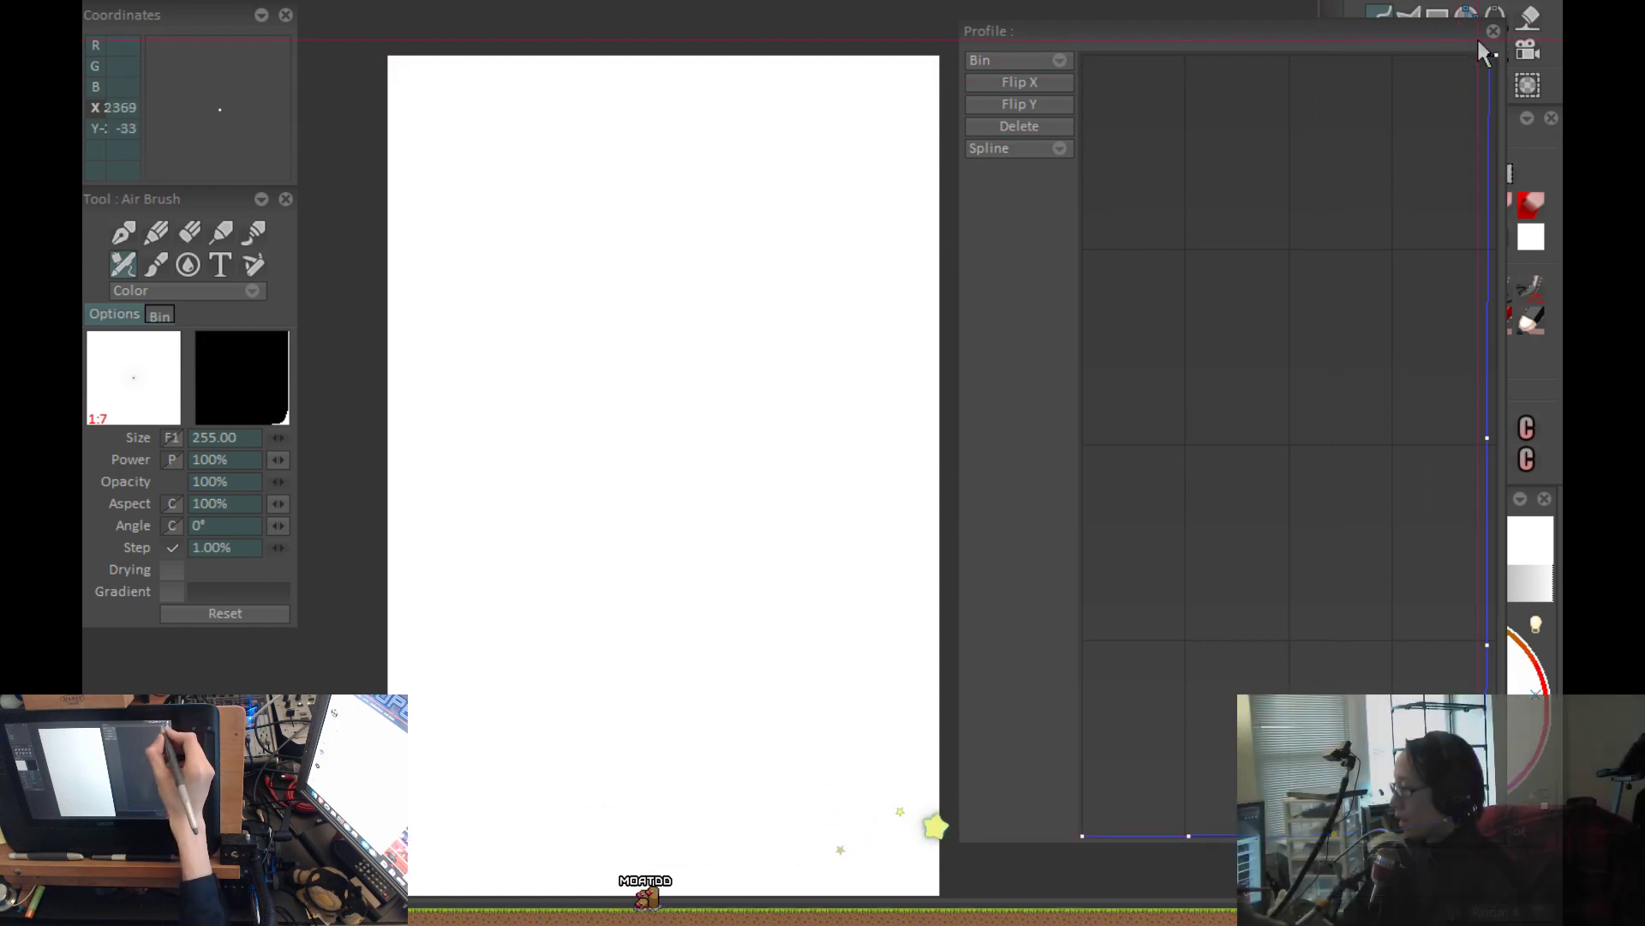
left_click_drag(1413, 36, 1346, 45)
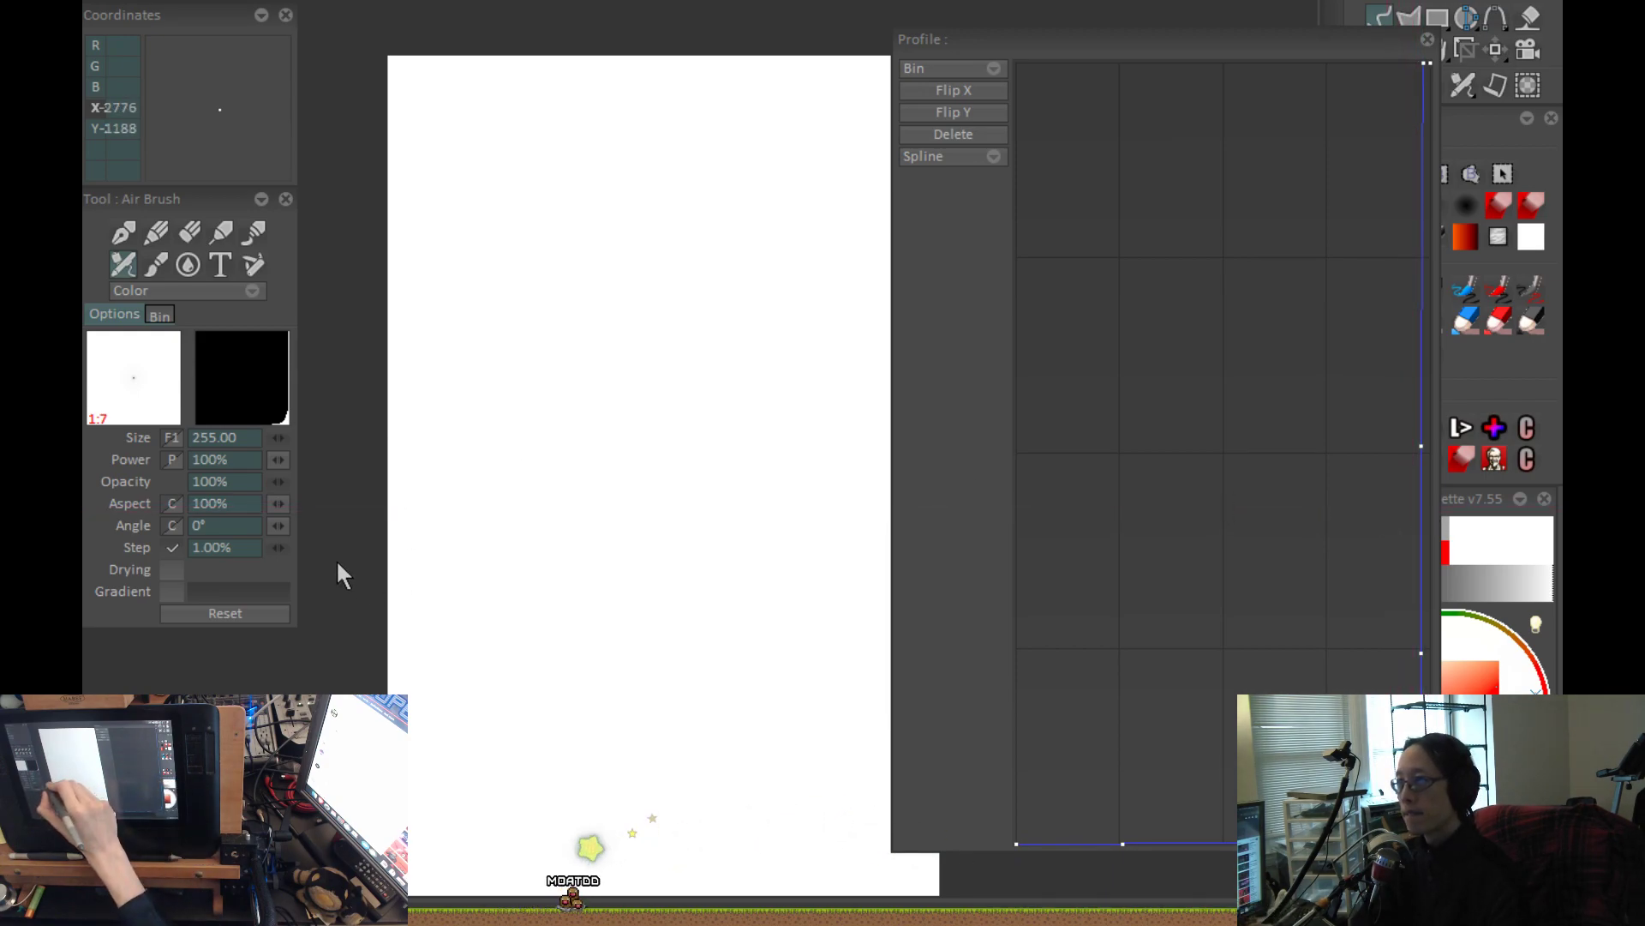
key("ctrl+z")
key("ctrl+y")
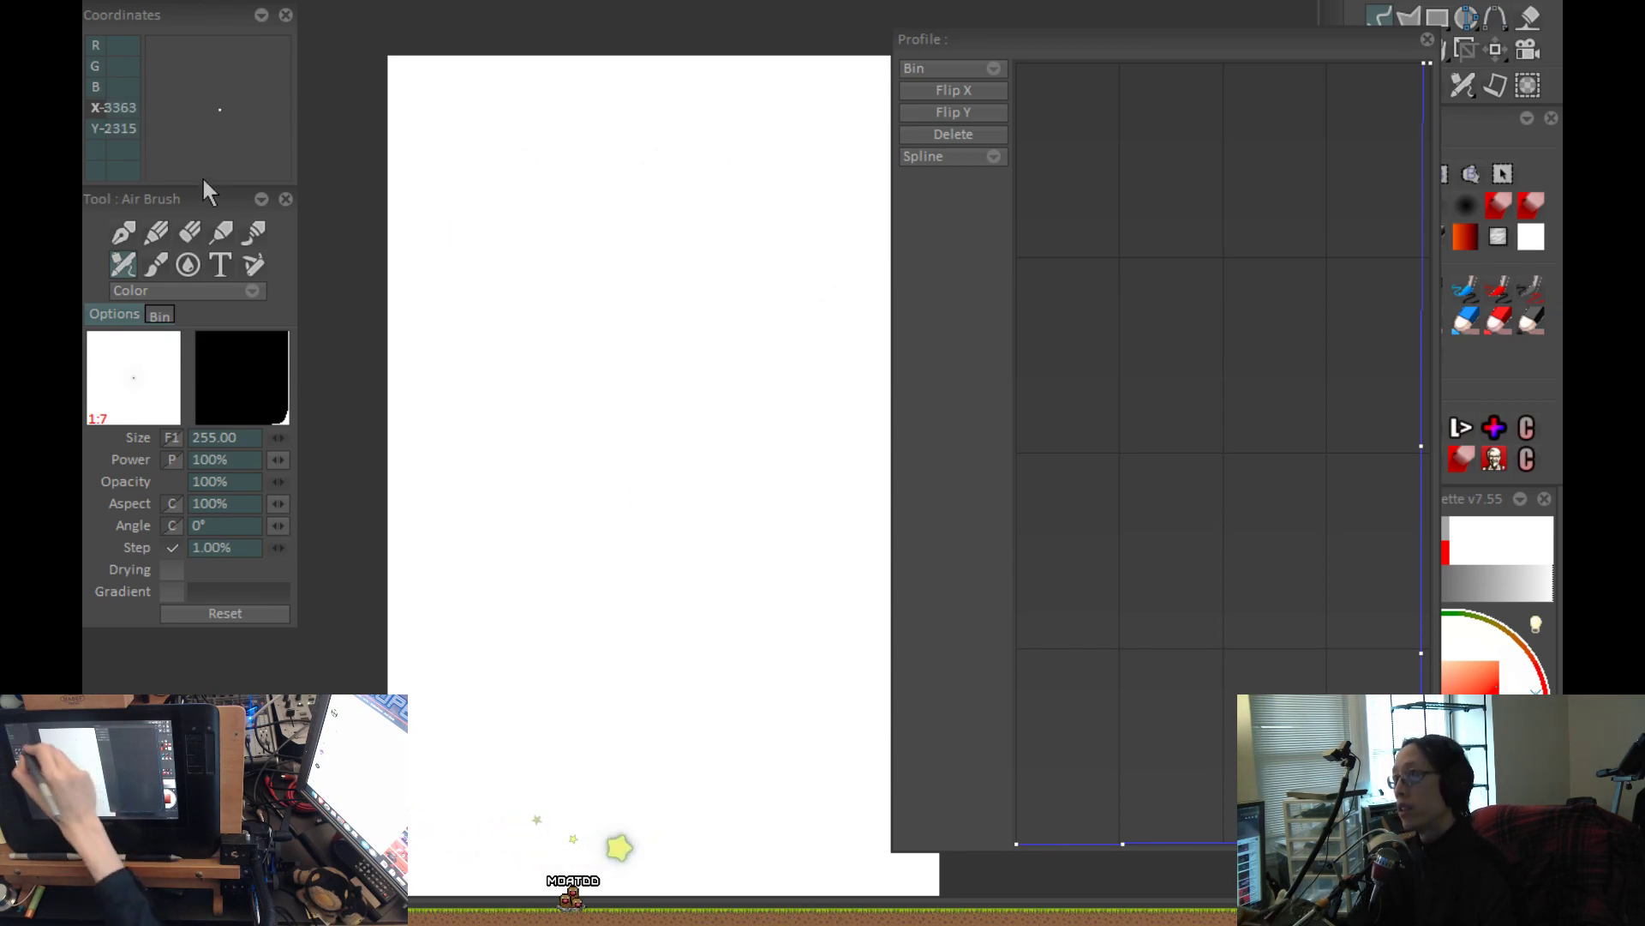
left_click_drag(1176, 49, 901, 95)
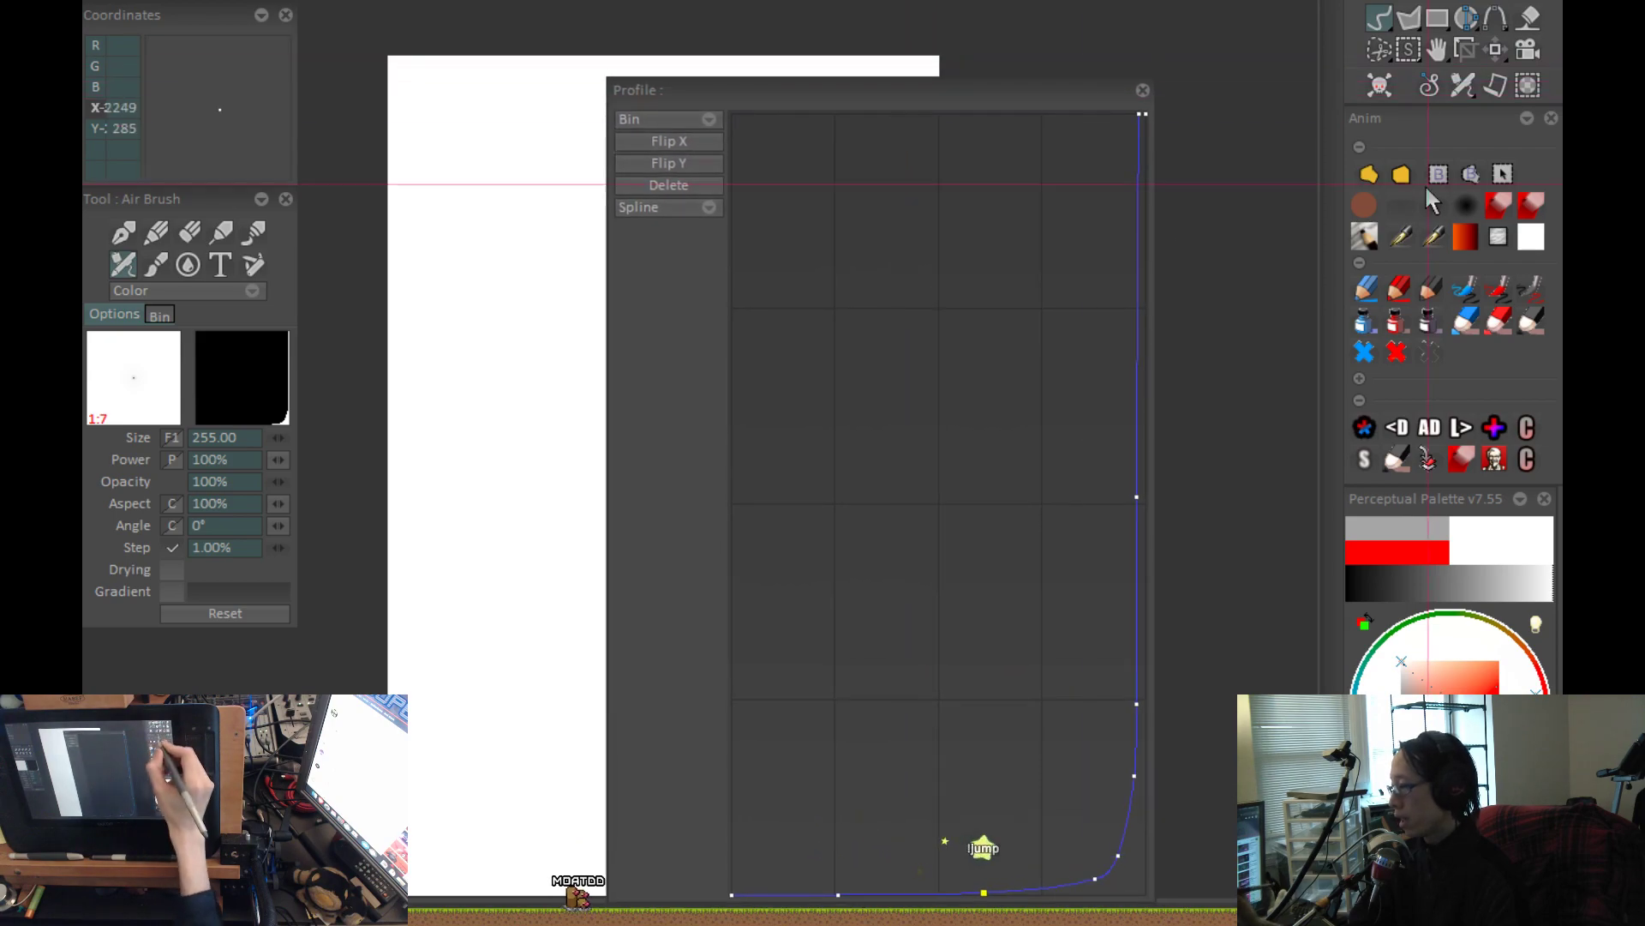
Fill the whole canvas with black using the Filling Shape tool, and set the drawing colour back to white.
left_click(1370, 175)
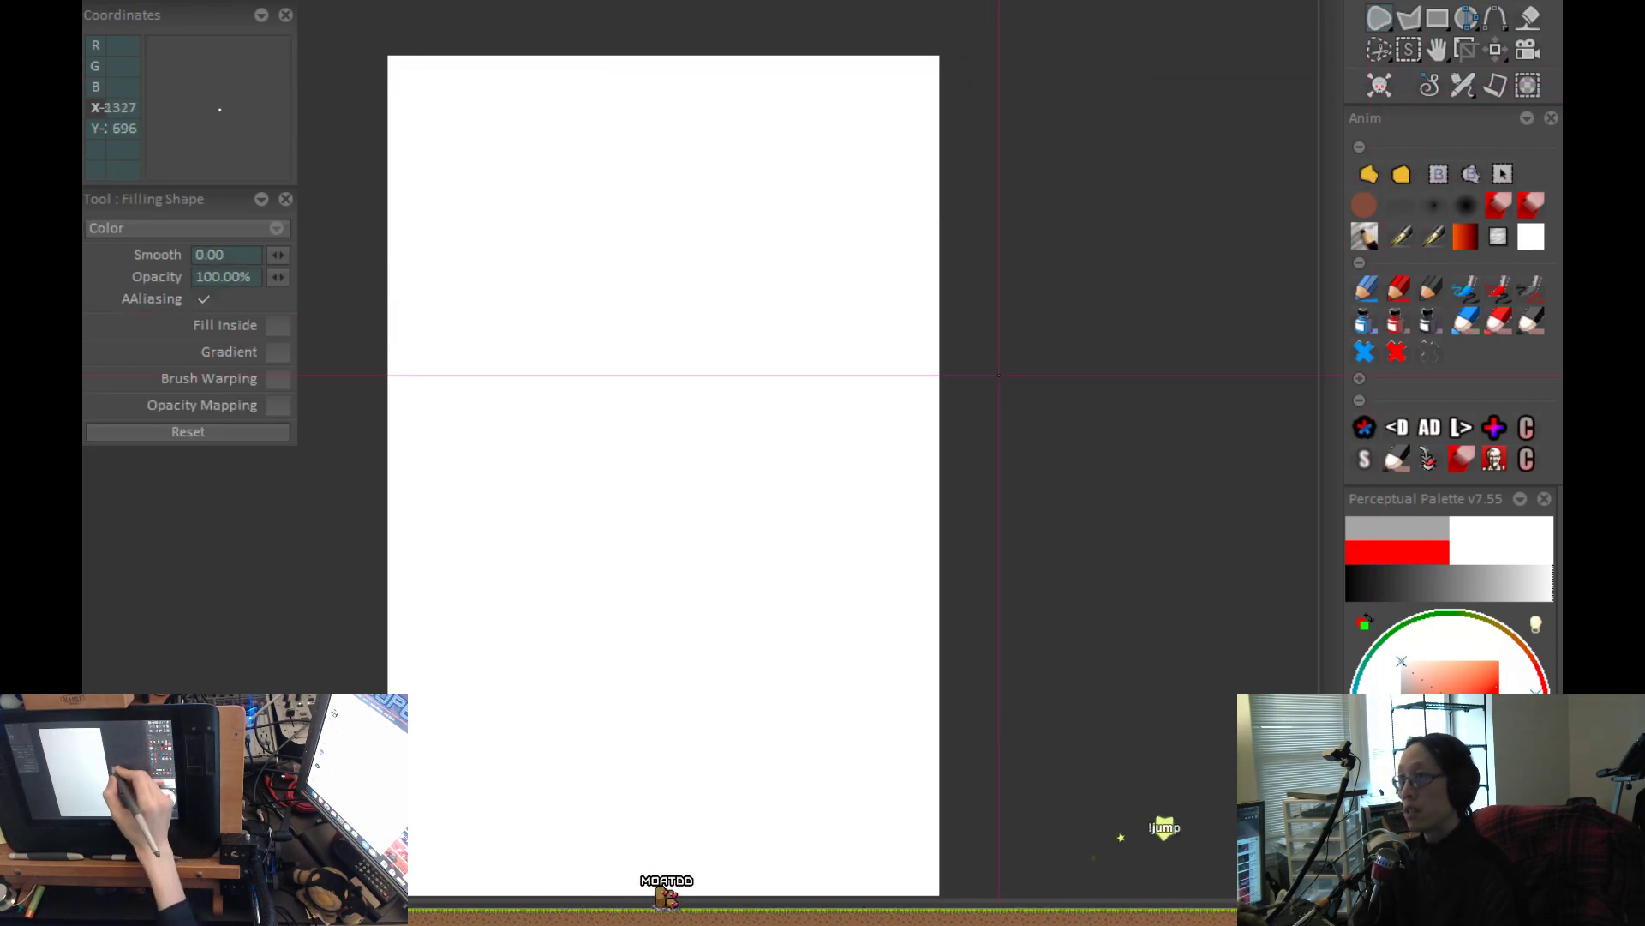
scroll(1057, 463, "down", 3)
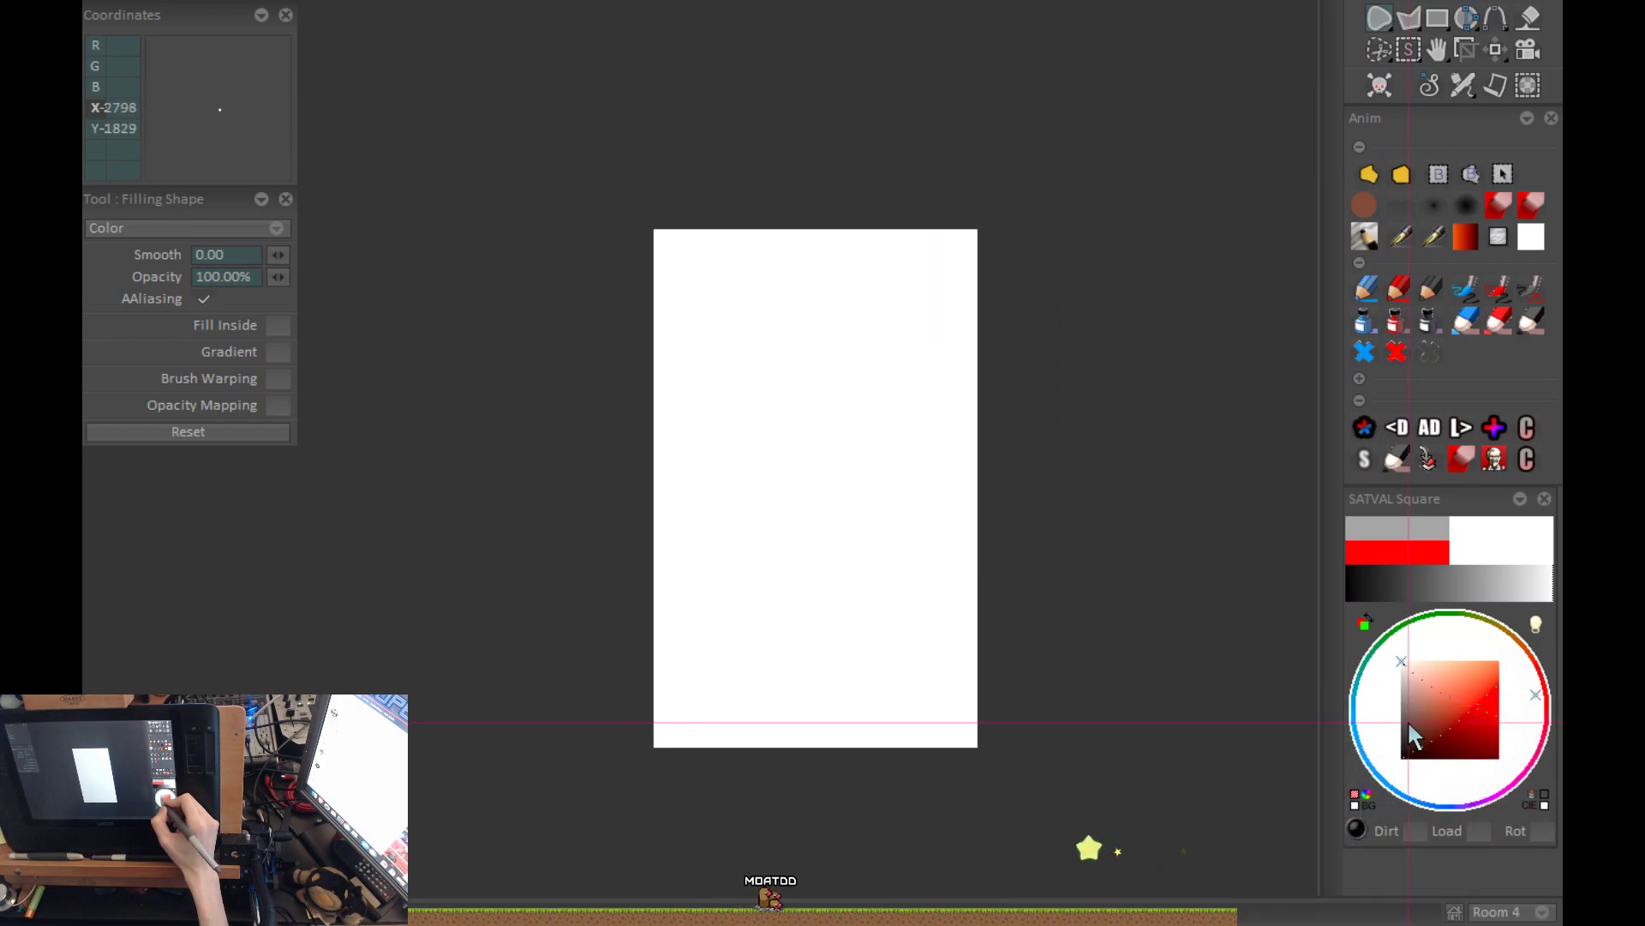
left_click(1404, 756)
mouse_move(908, 818)
left_mouse_down()
mouse_move(702, 89)
mouse_move(865, 815)
left_mouse_up()
left_click(1402, 661)
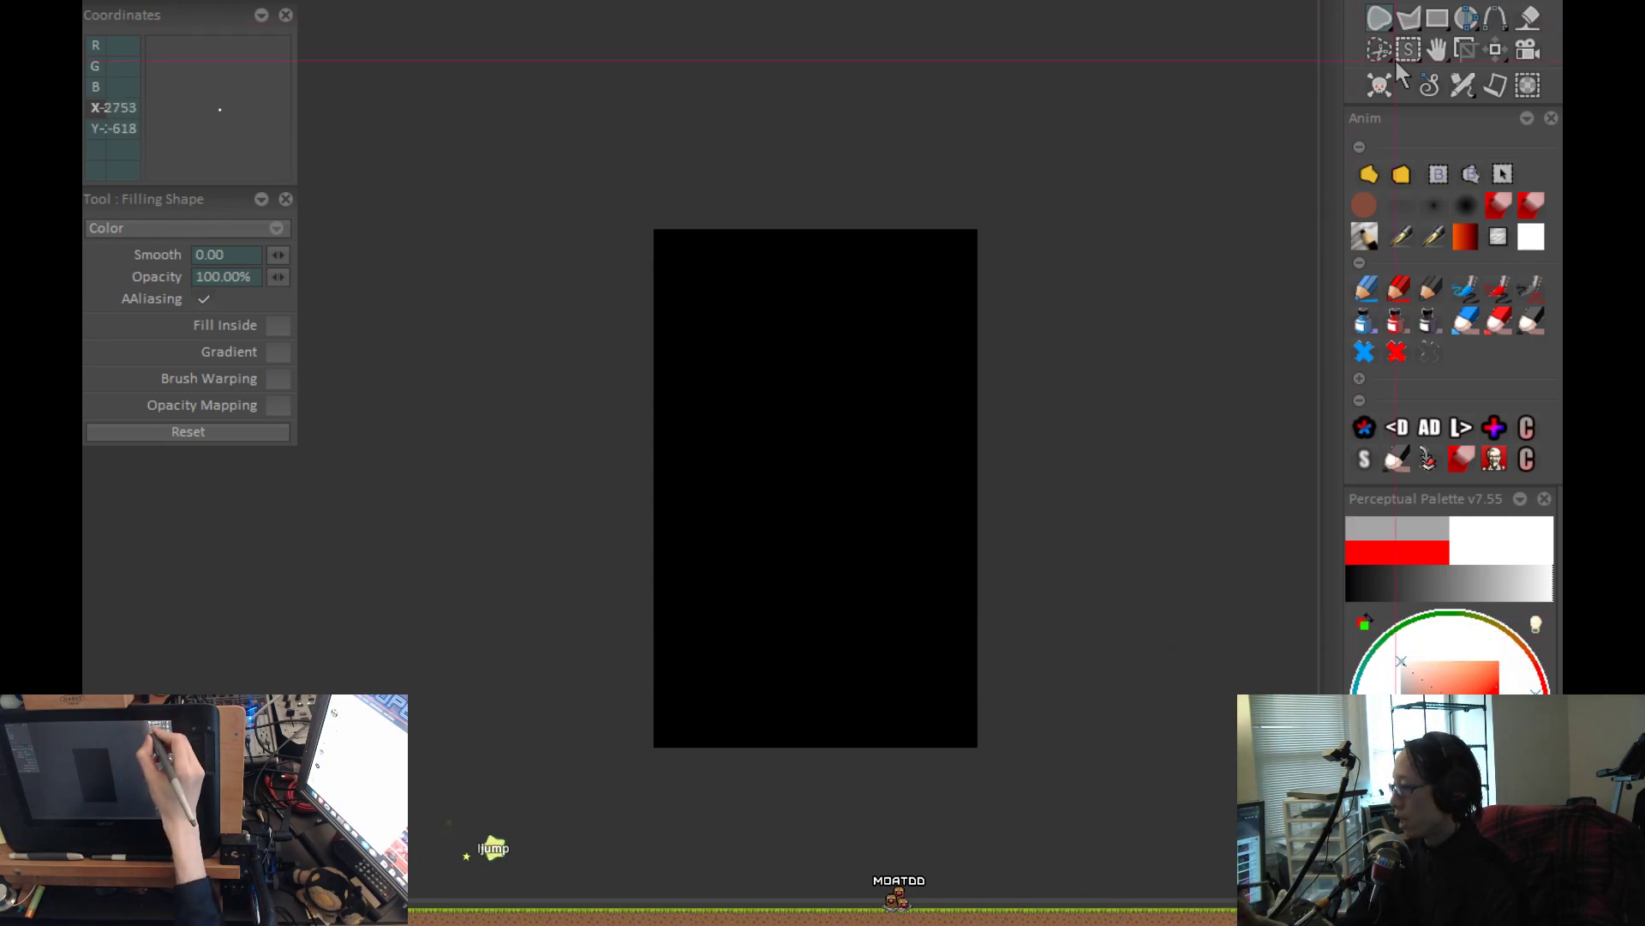
Switch back to the airbrush, repaint the vertical stroke on the black canvas, and inspect its falloff up close.
left_click(1368, 176)
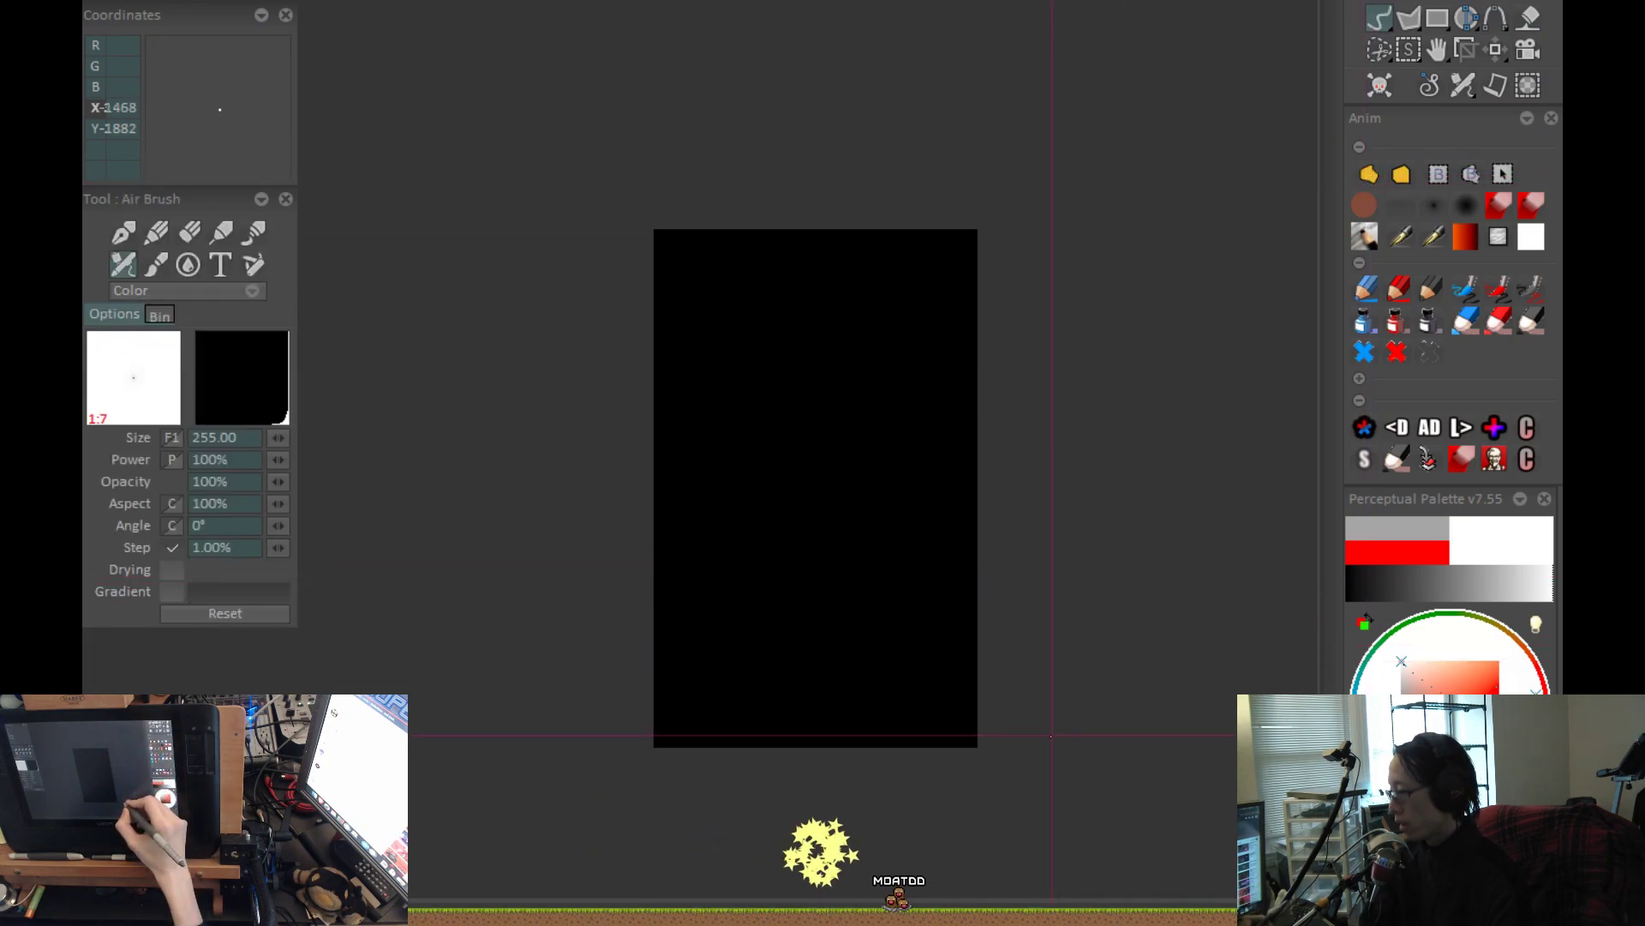
key("Return")
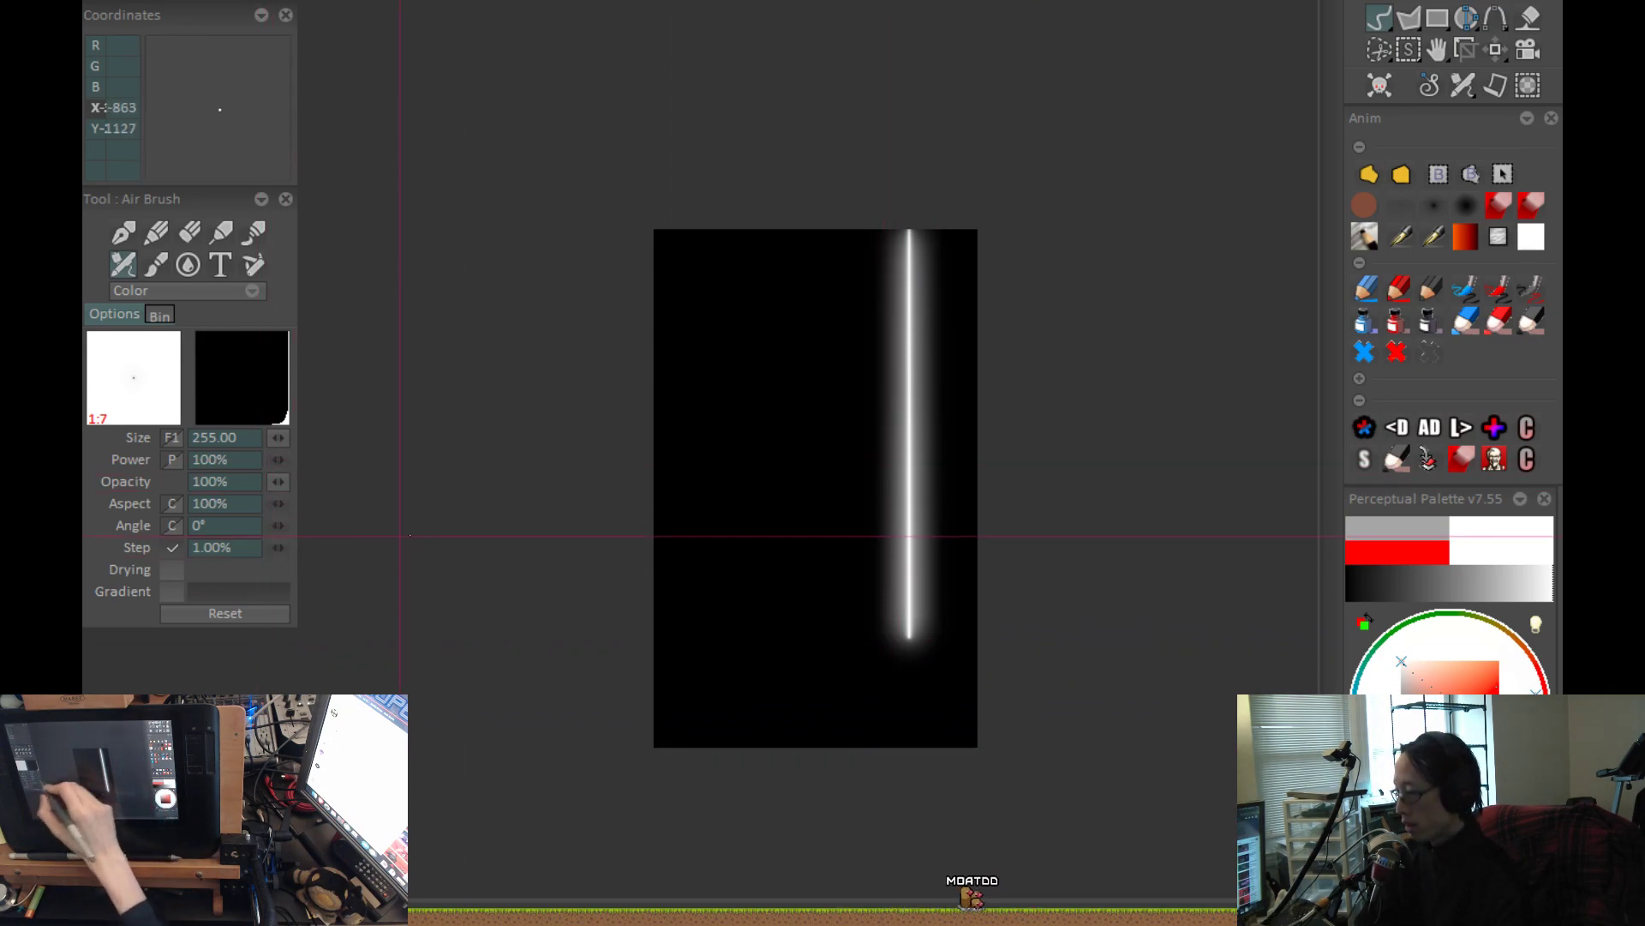
scroll(479, 494, "up", 5)
left_click_drag(477, 496, 115, 604)
scroll(1157, 544, "up", 3)
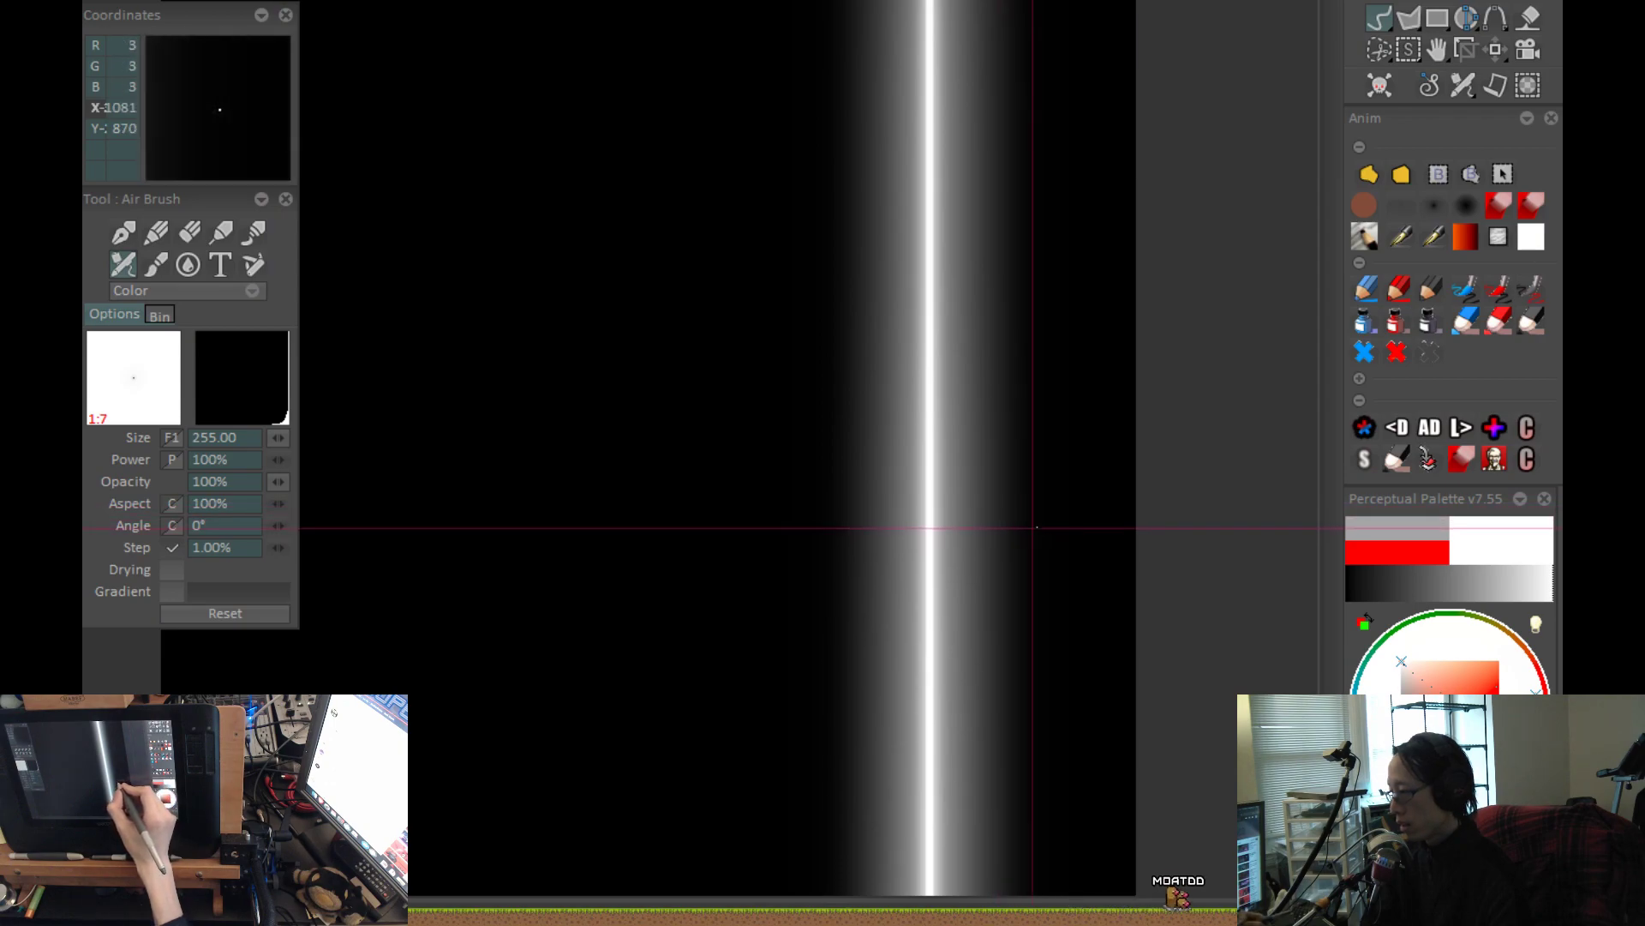
Reopen the profile curve beside the stroke, nudge the first point on its flat stretch, and repaint the stroke.
left_click(234, 379)
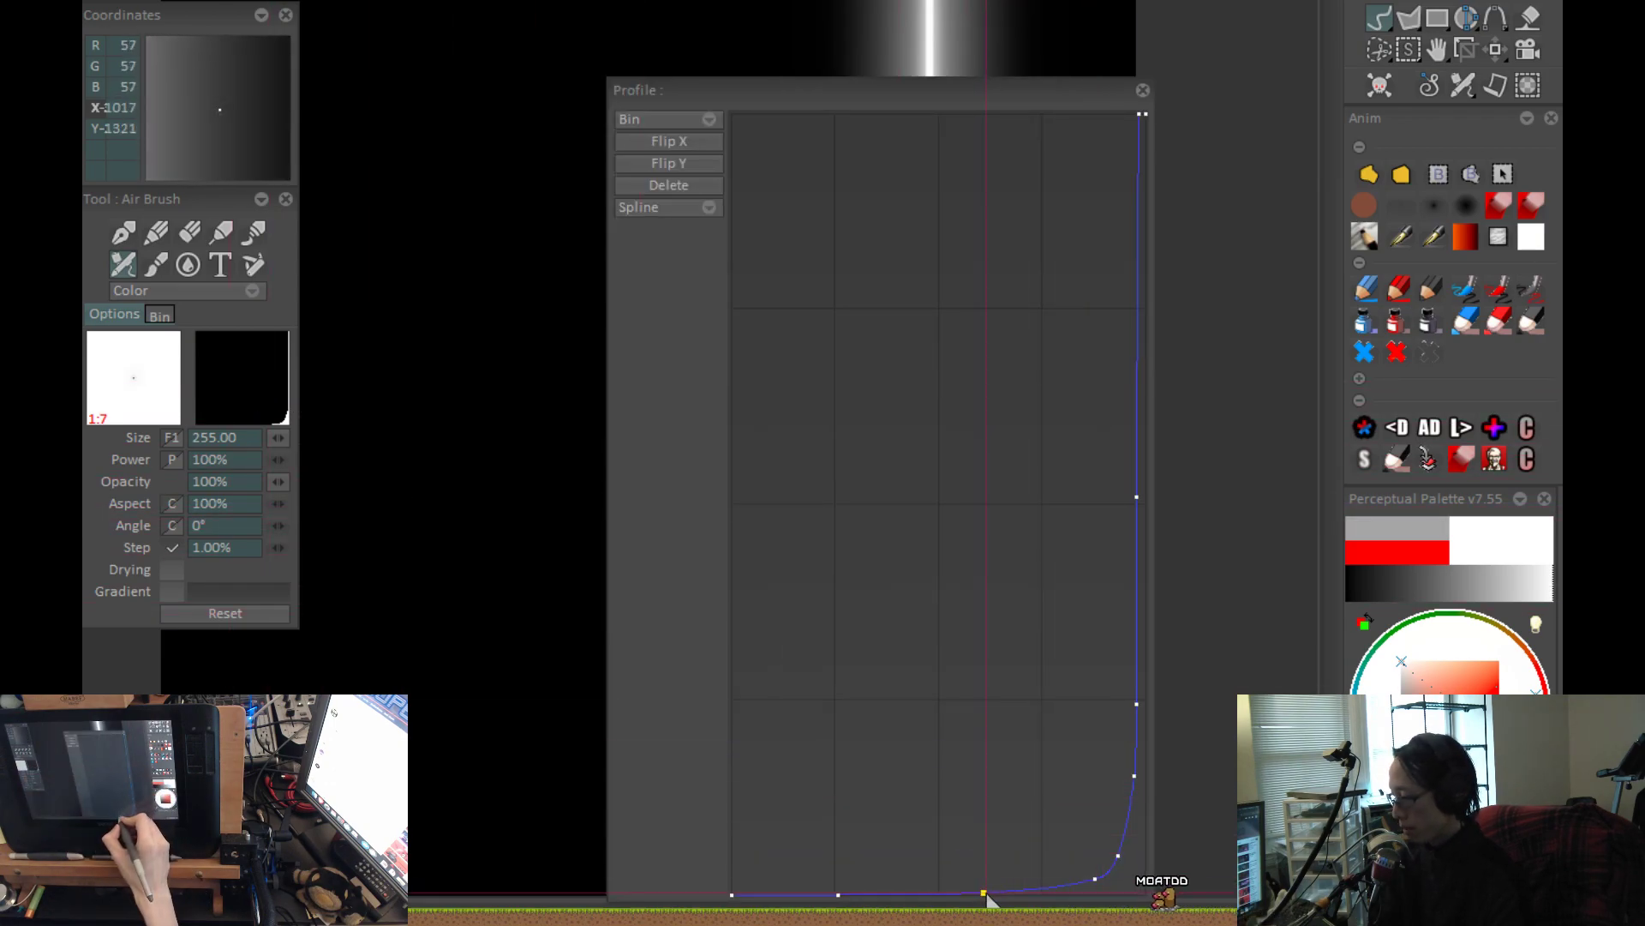
mouse_move(594, 614)
left_mouse_down()
mouse_move(279, 604)
mouse_move(403, 612)
left_mouse_up()
scroll(433, 615, "down", 3)
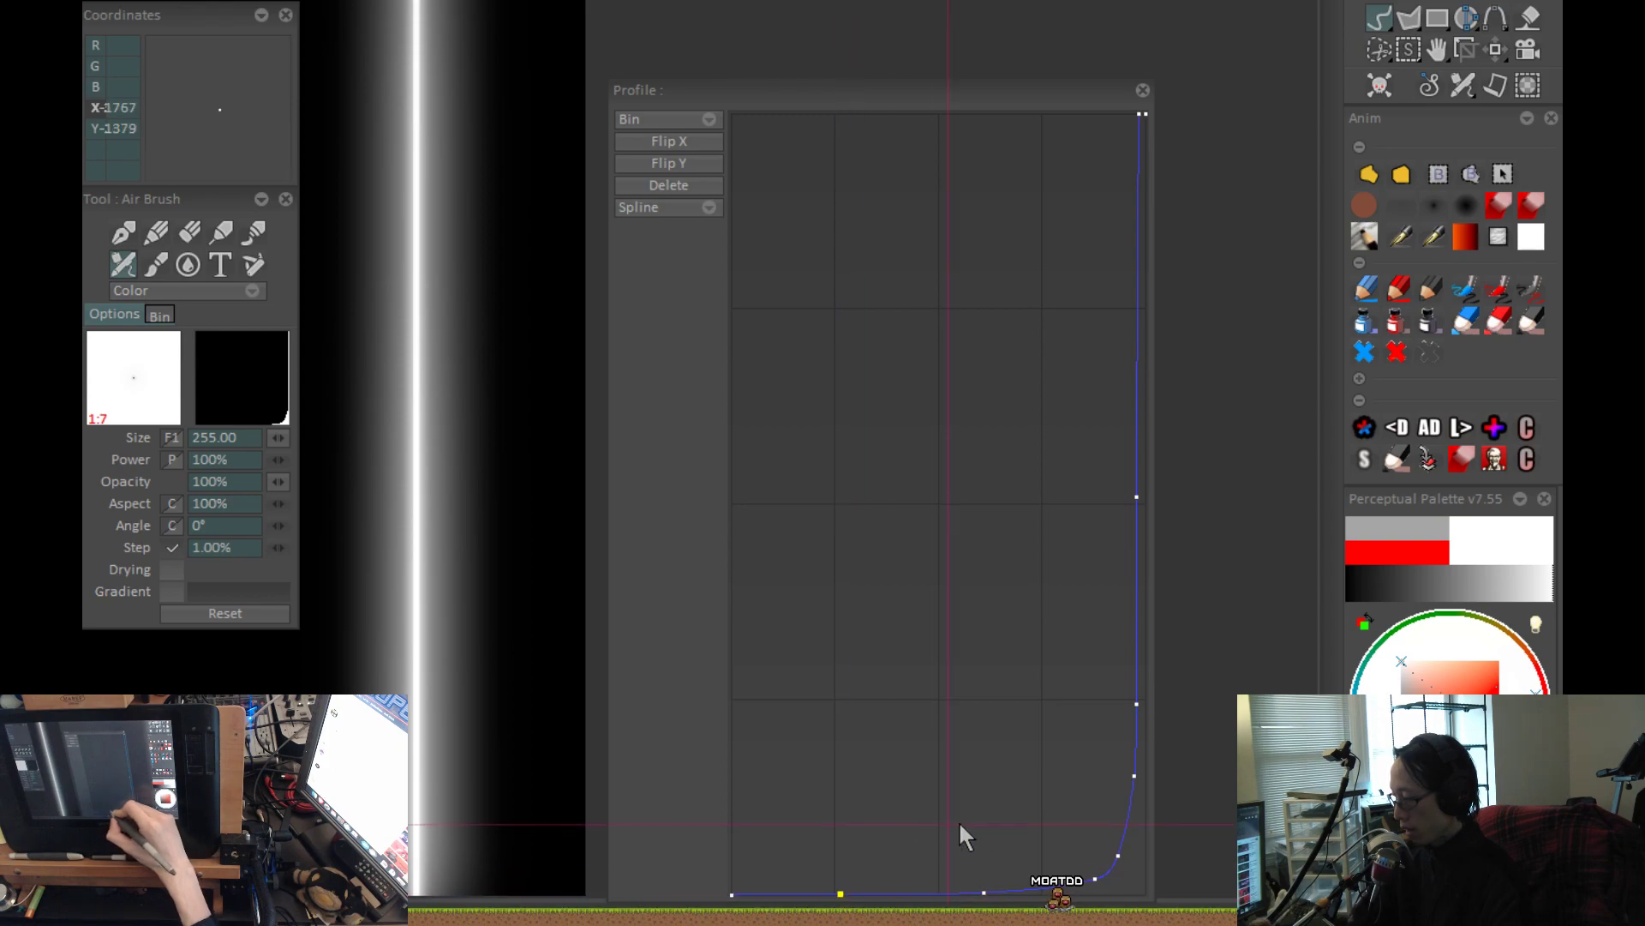
key("ctrl+z")
key("Return")
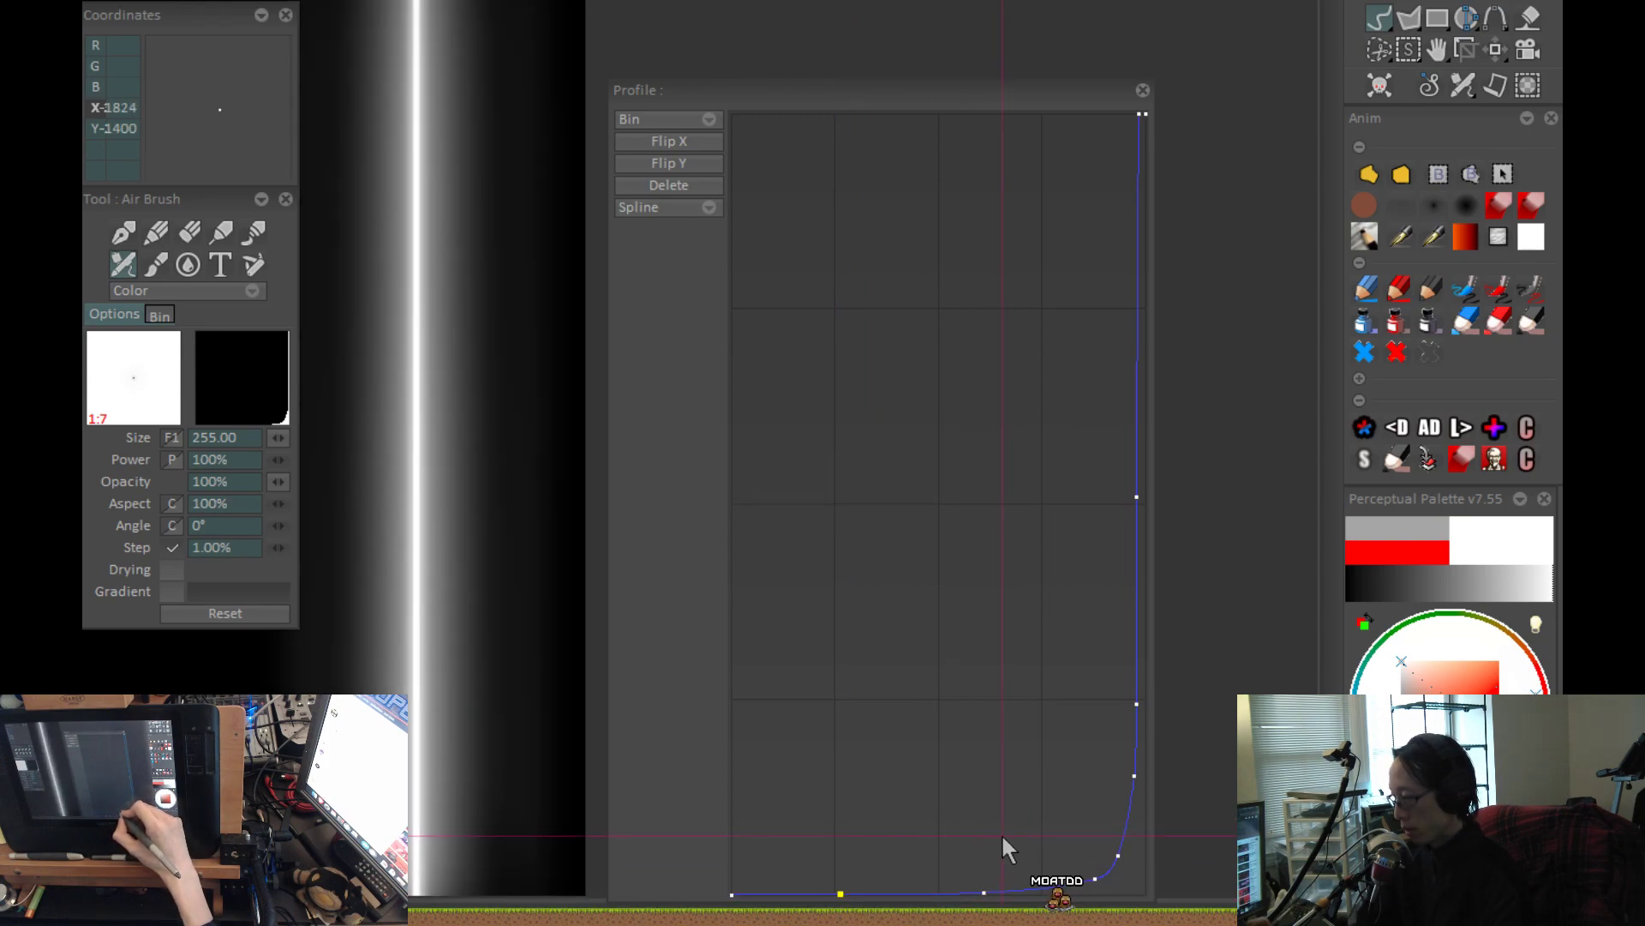
Shorten the profile window slightly, raise the middle point of the flat stretch a little, and repaint the stroke.
left_click_drag(1017, 894, 1016, 886)
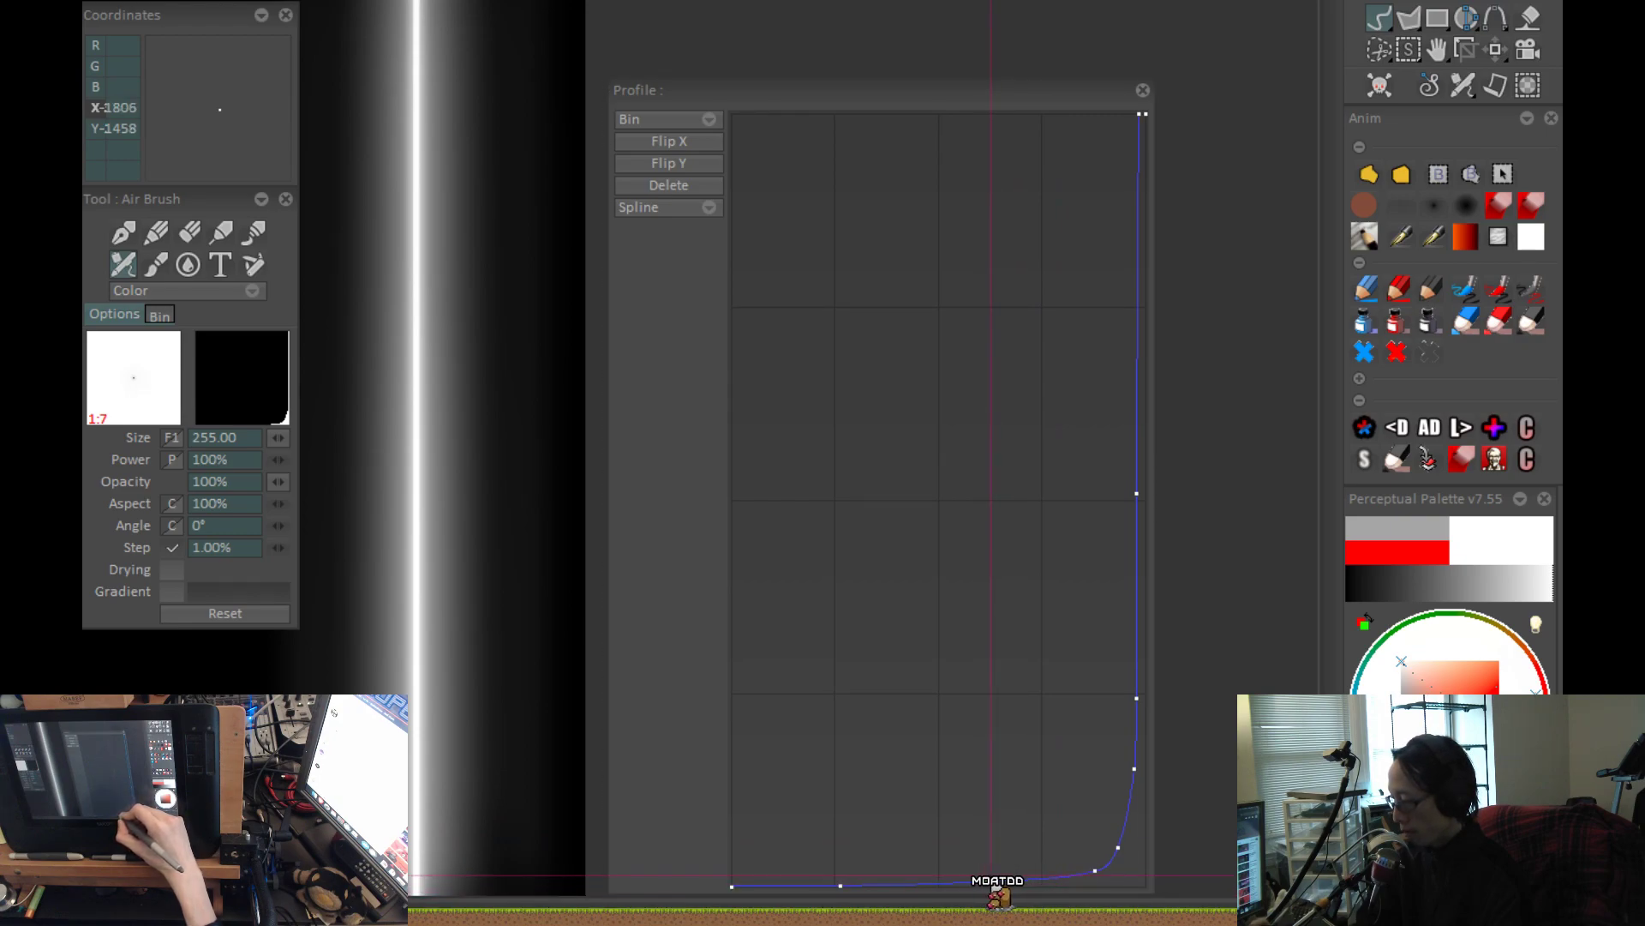
key("ctrl+z")
key("Return")
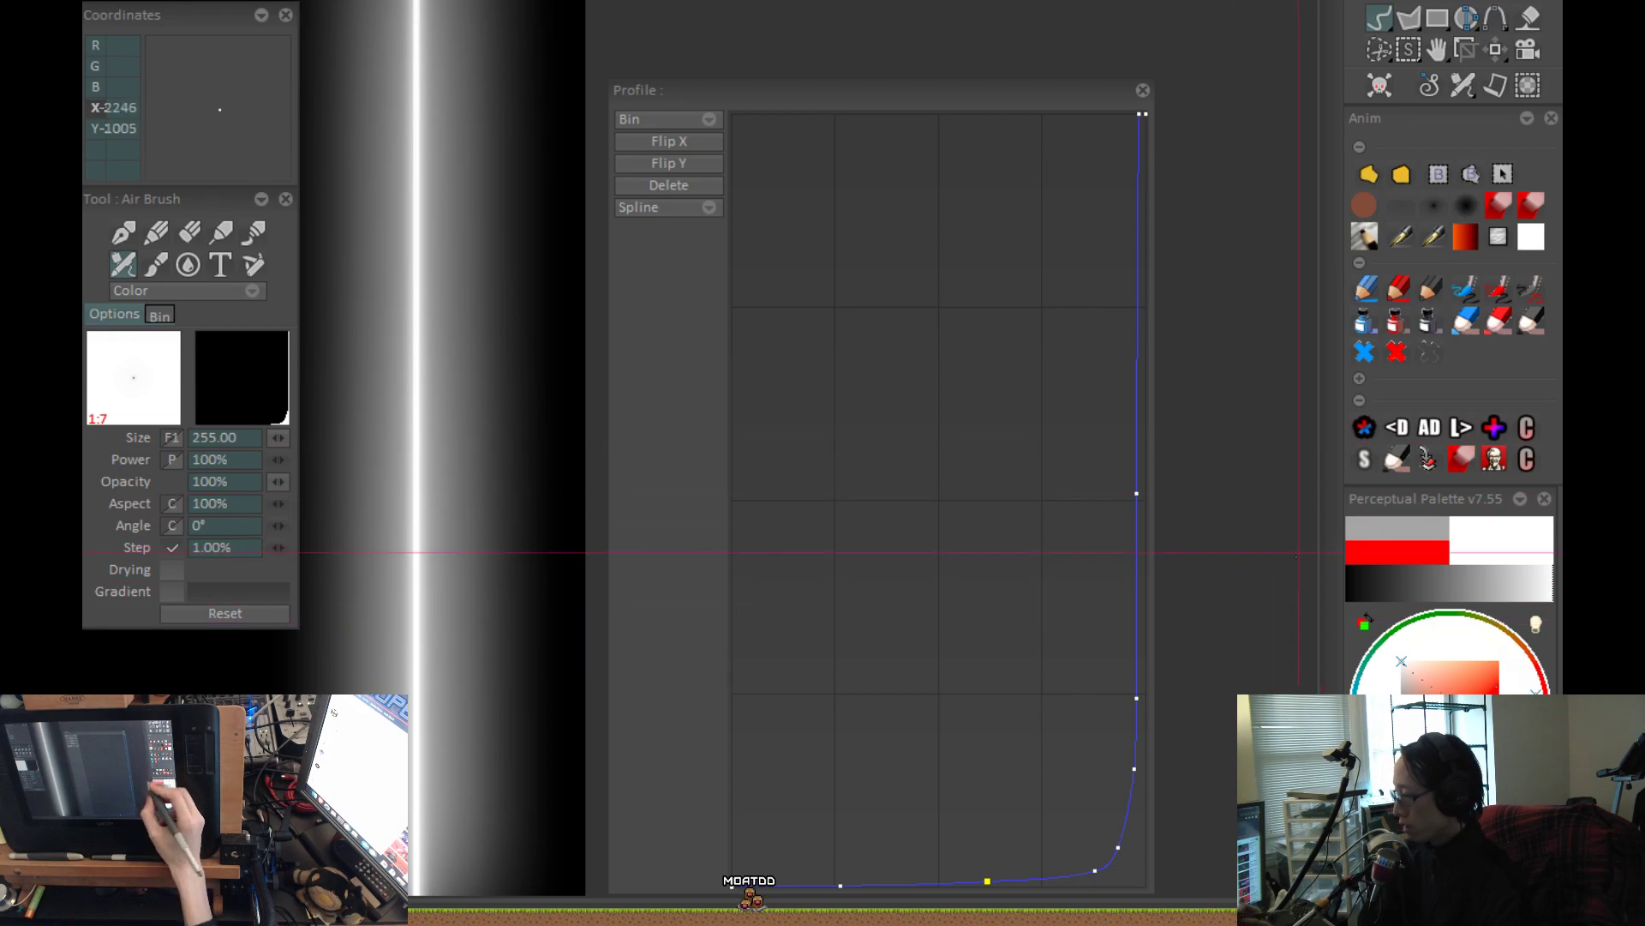
Clear the vertical stroke and set the airbrush size to 255.
key("ctrl+z")
left_click(1401, 206)
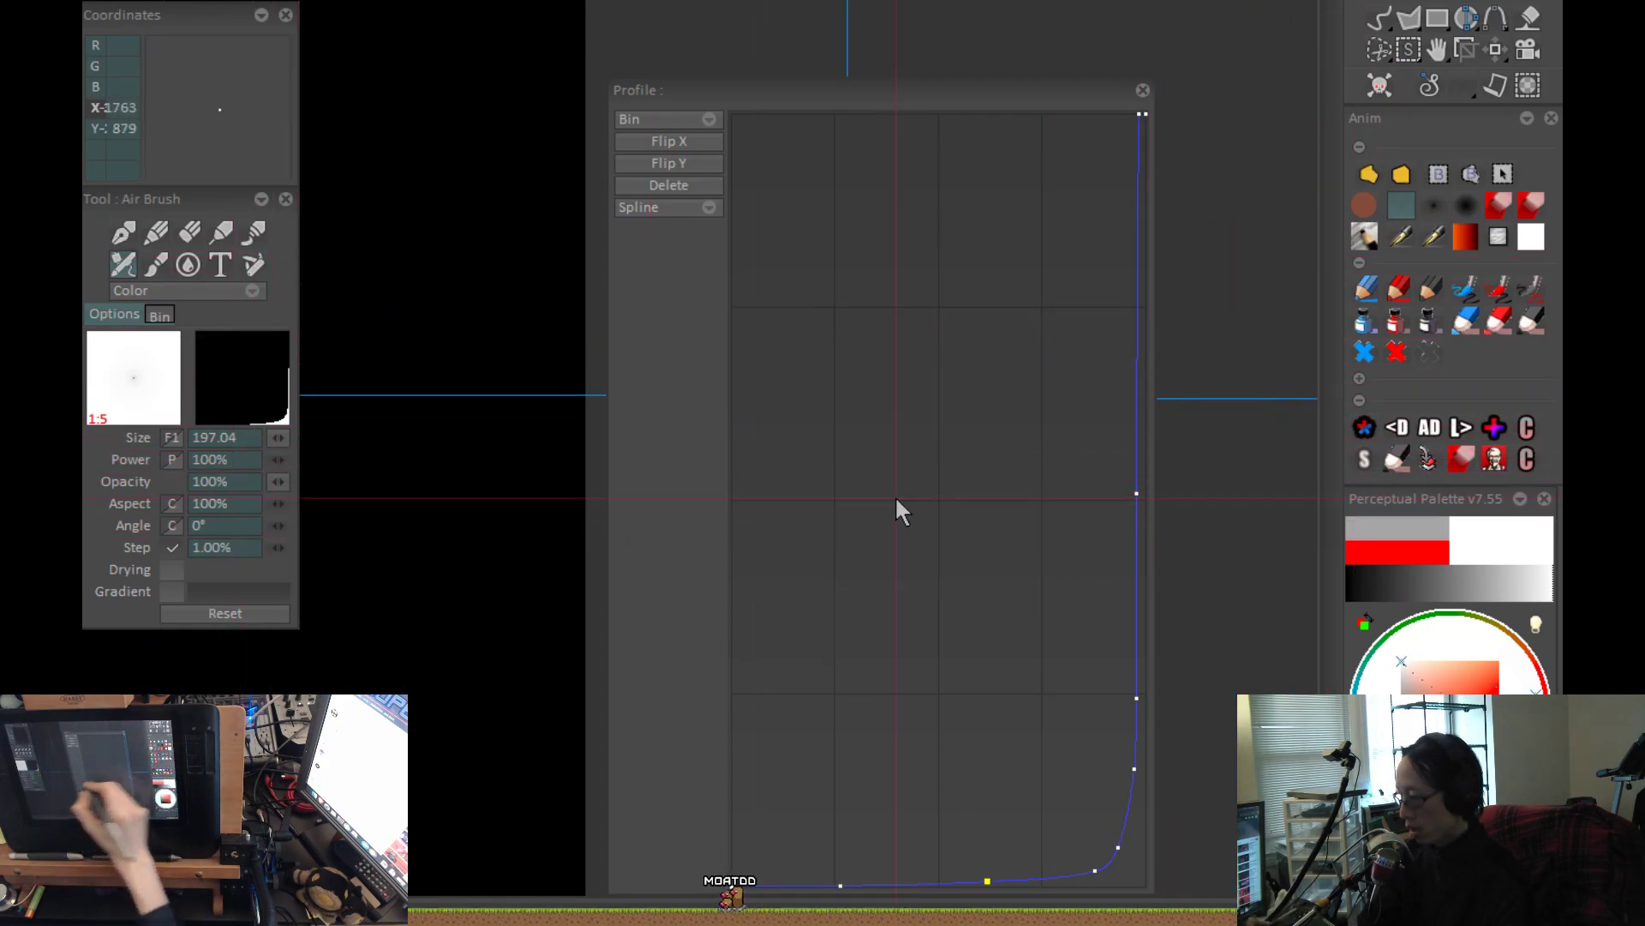
left_click(233, 439)
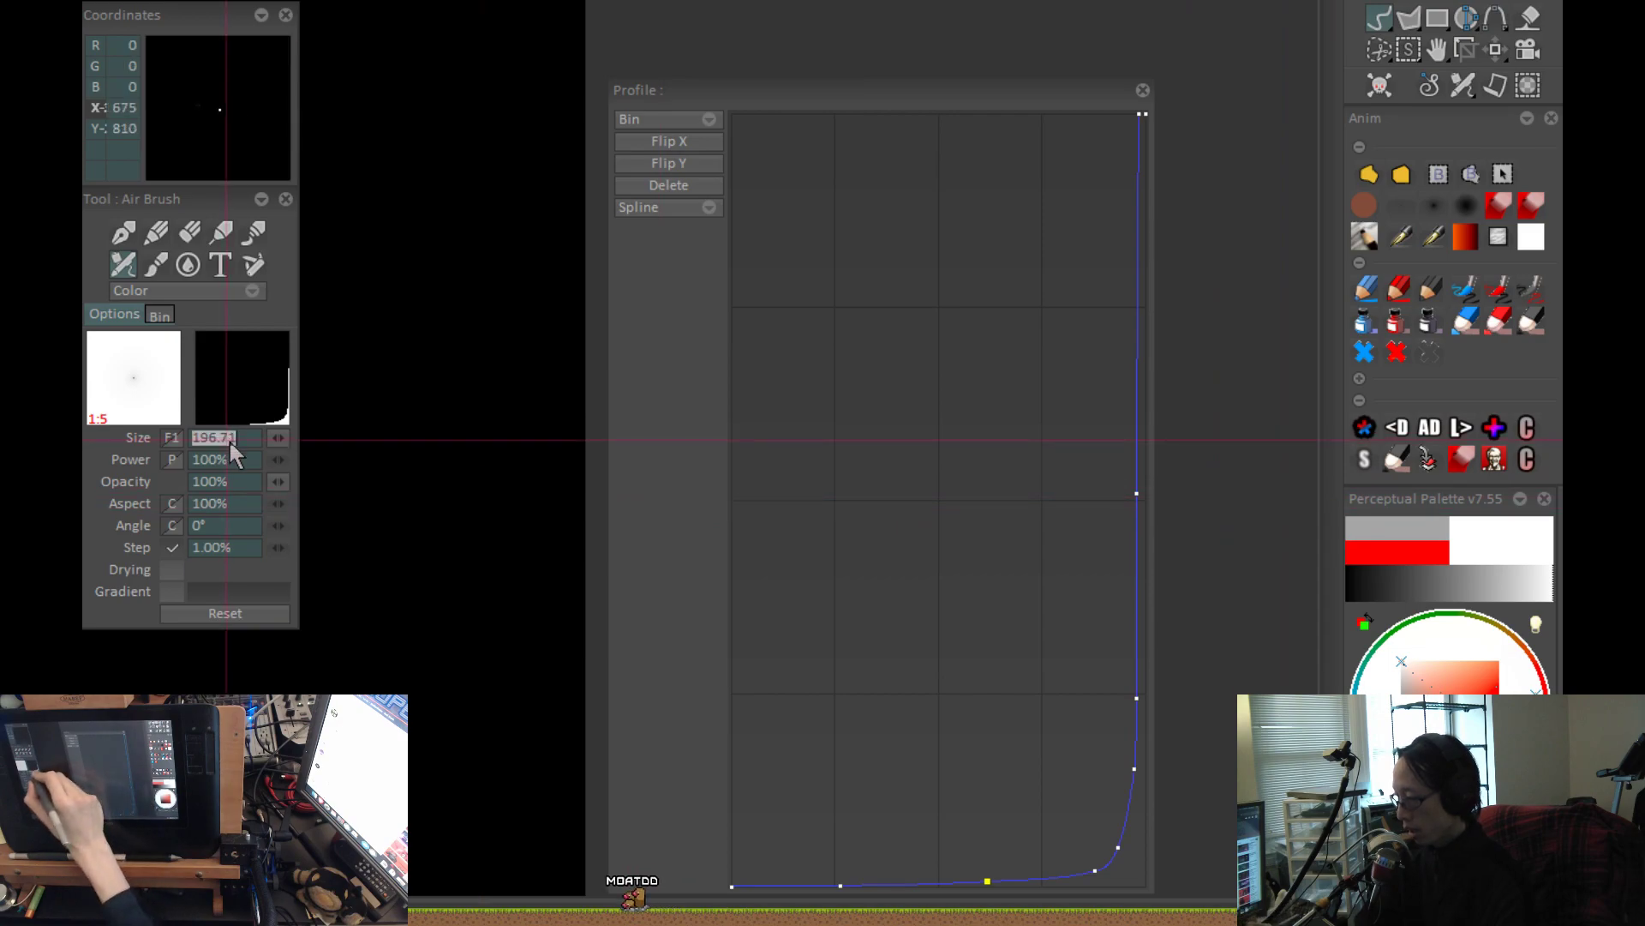
type("255")
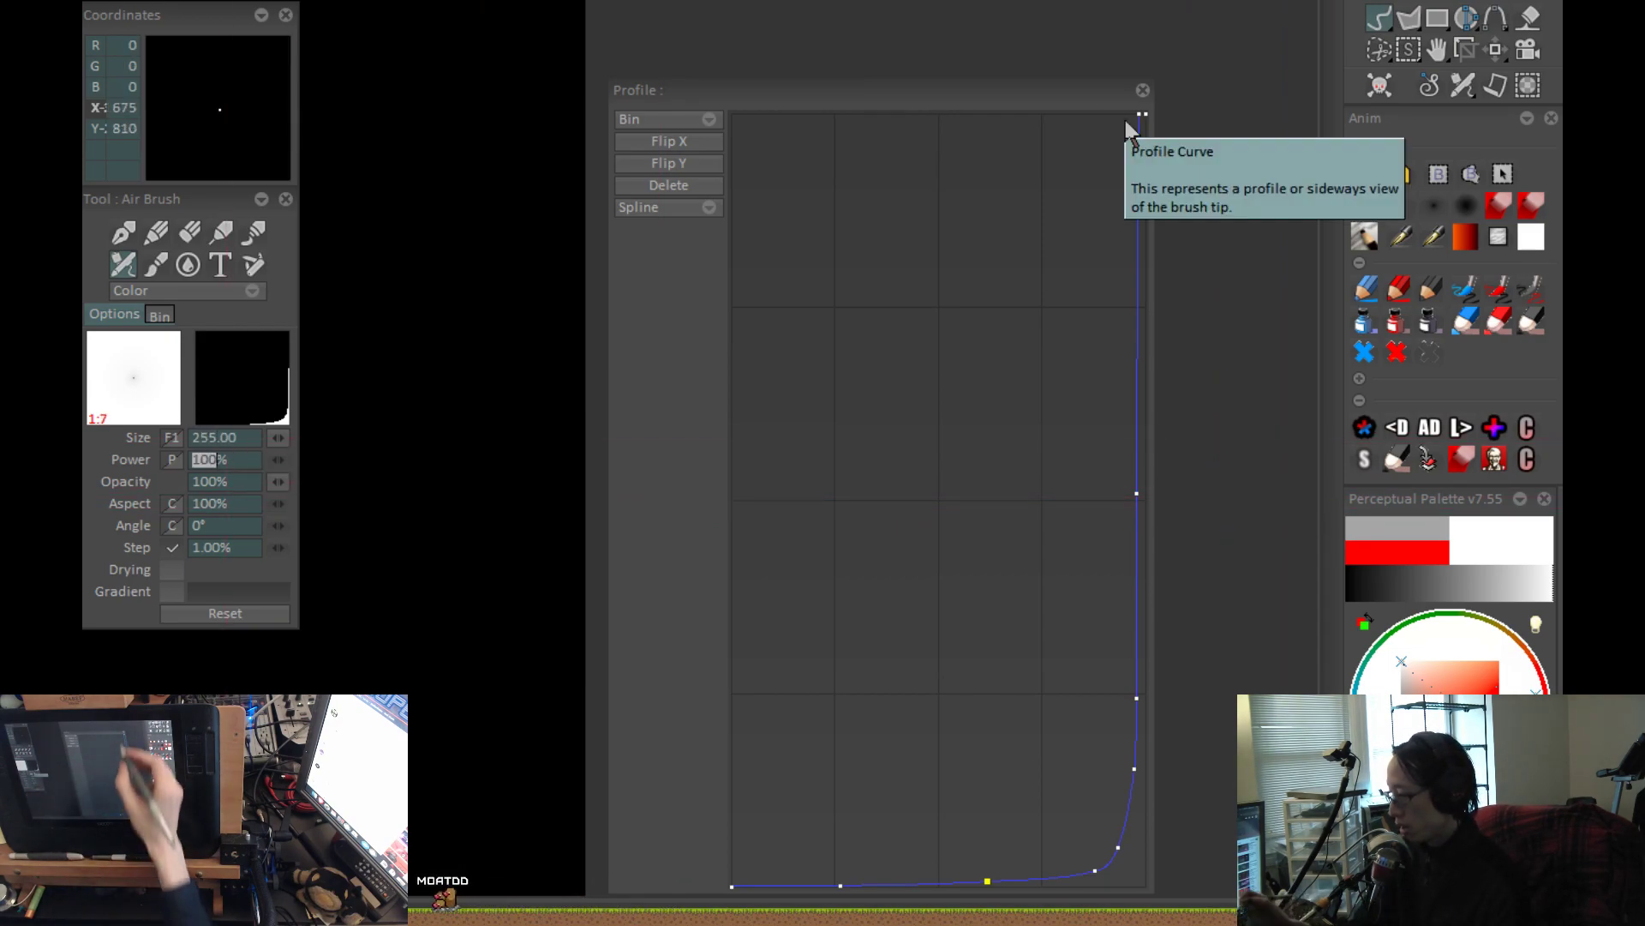
Close the profile curve and repaint the vertical stroke until it shows a crisp core within a wide soft glow.
left_click(1141, 91)
left_click(1123, 274)
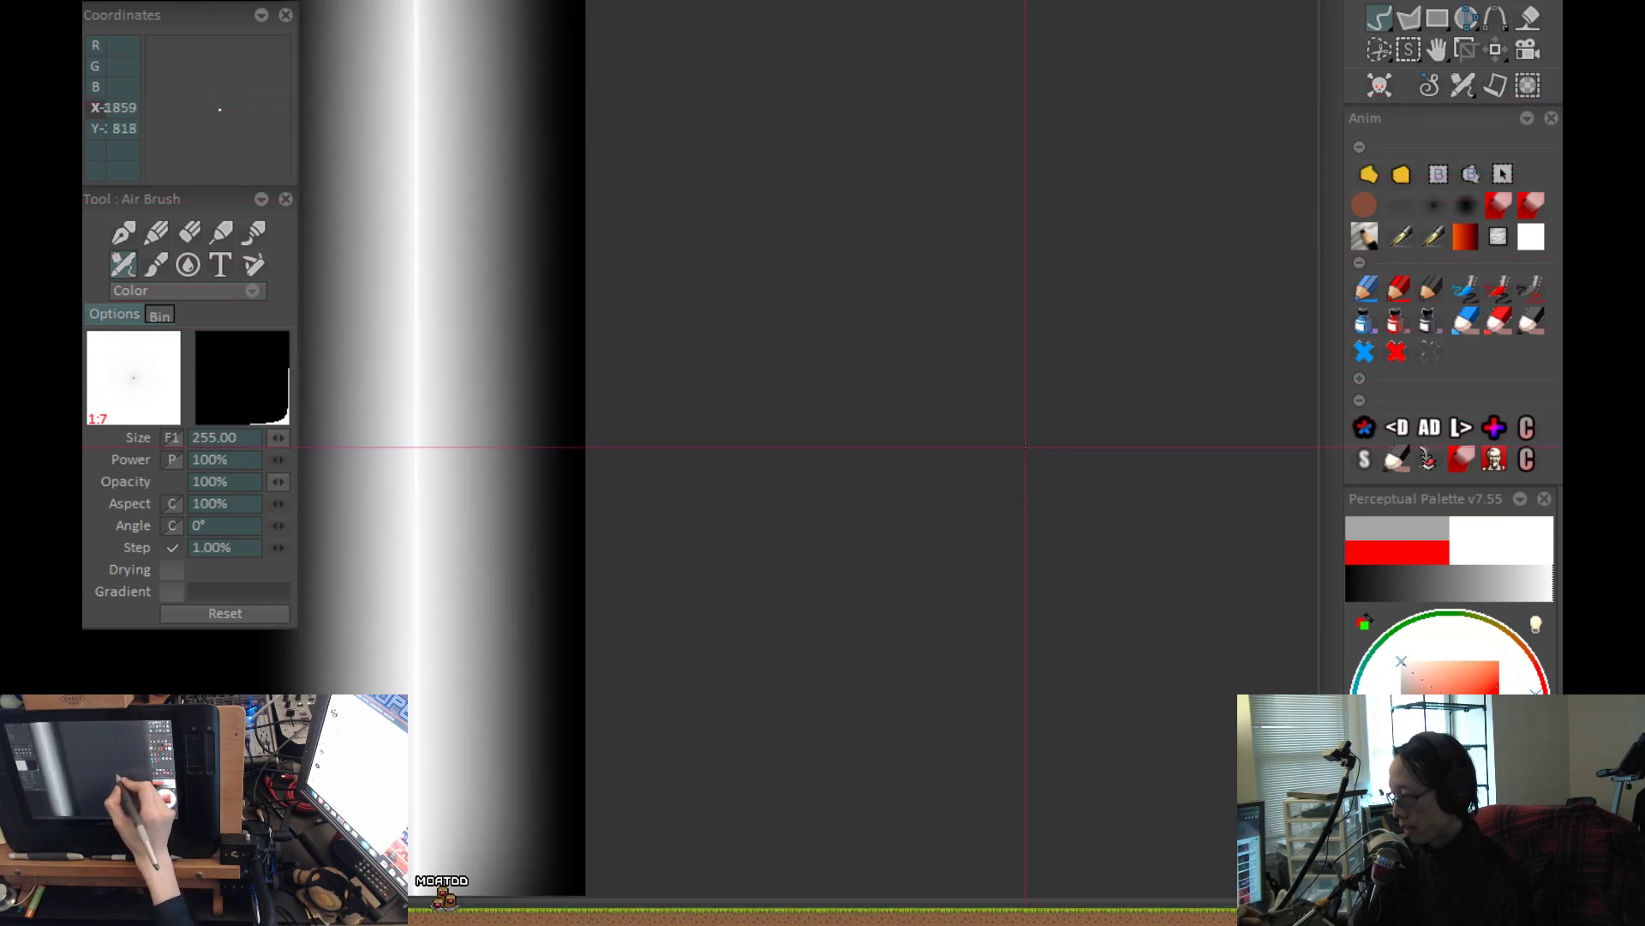
left_click_drag(914, 495, 1185, 391)
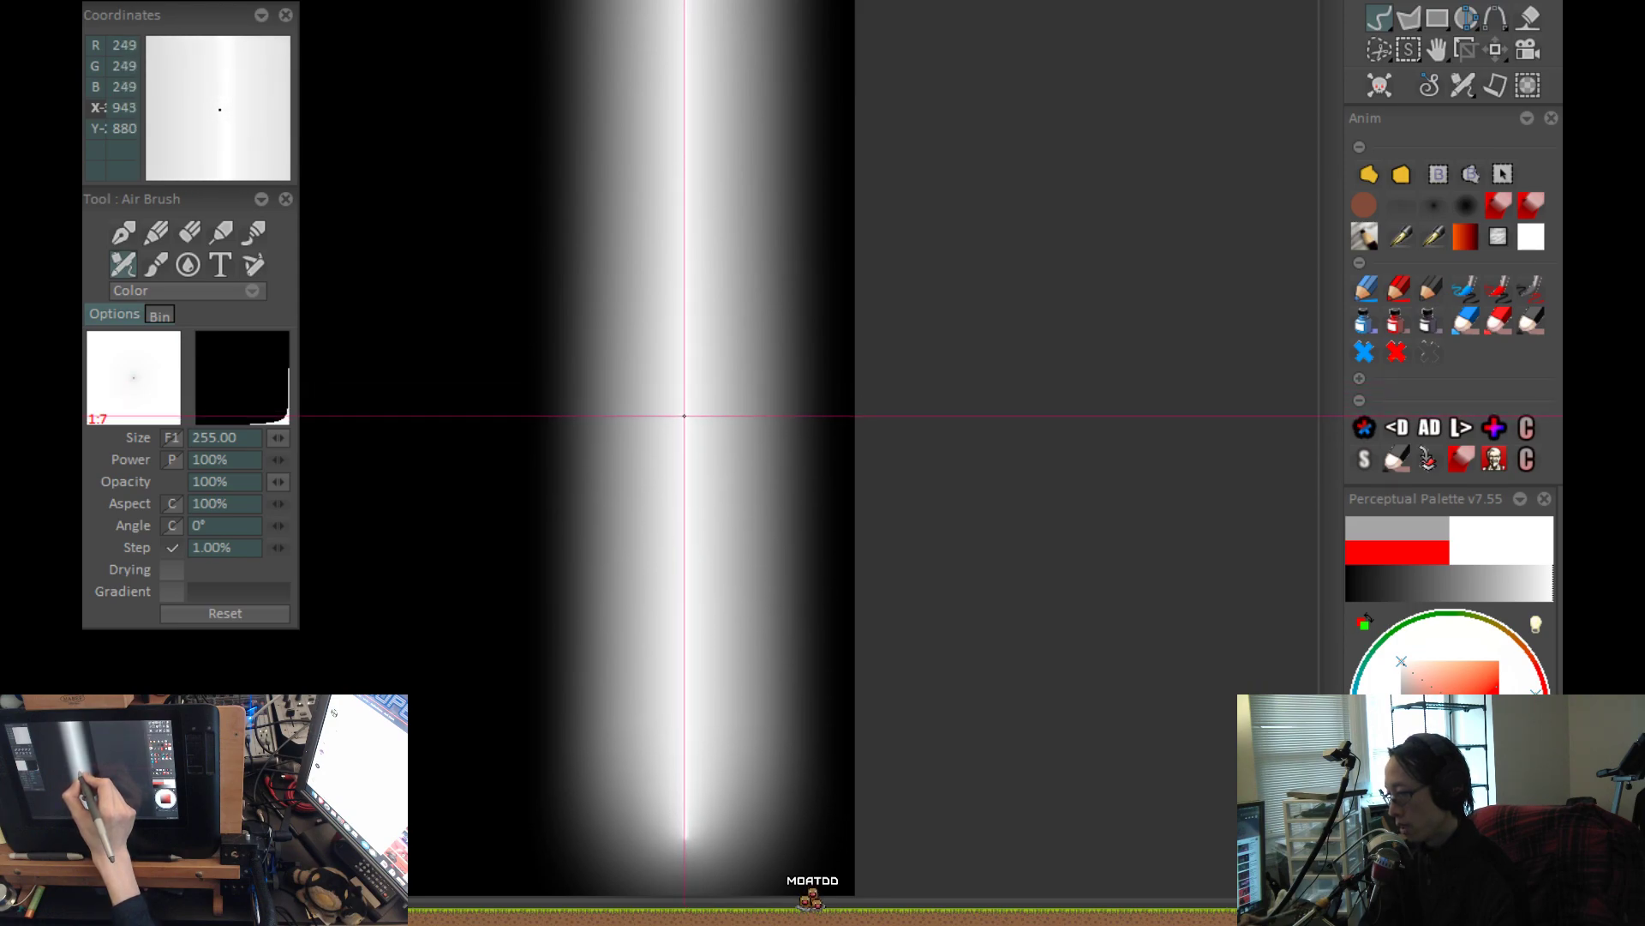
key("Return")
key("Return")
key("Return")
key("Return")
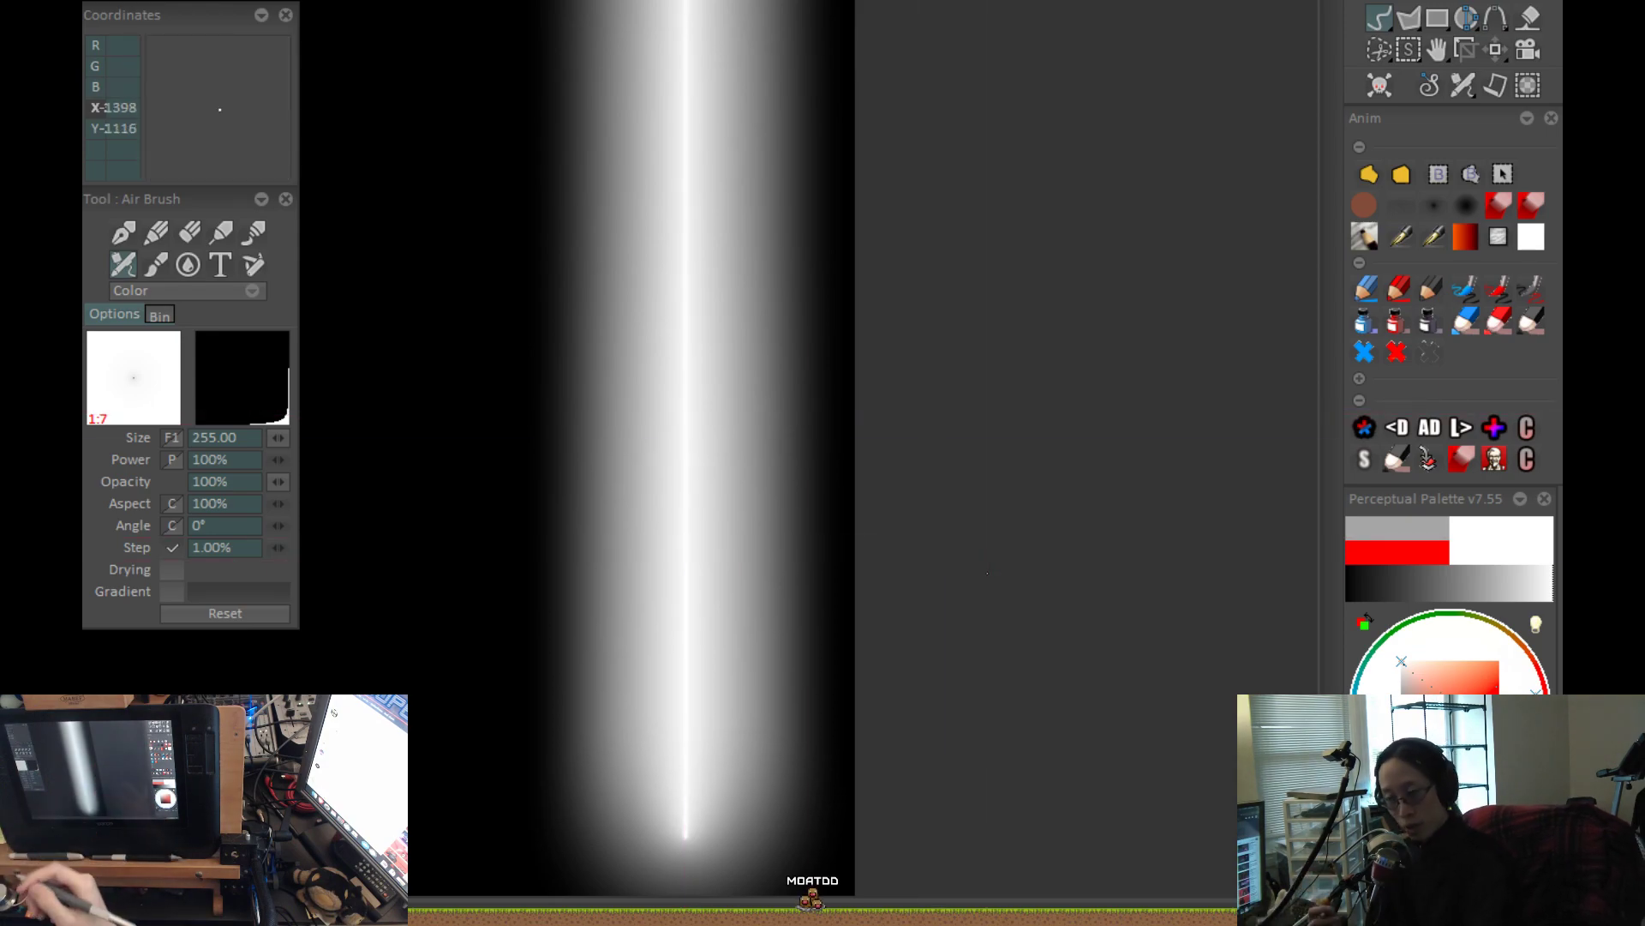
Review the profile curve's shape once more, close it, and examine the finished stroke on the whole canvas.
left_click(243, 390)
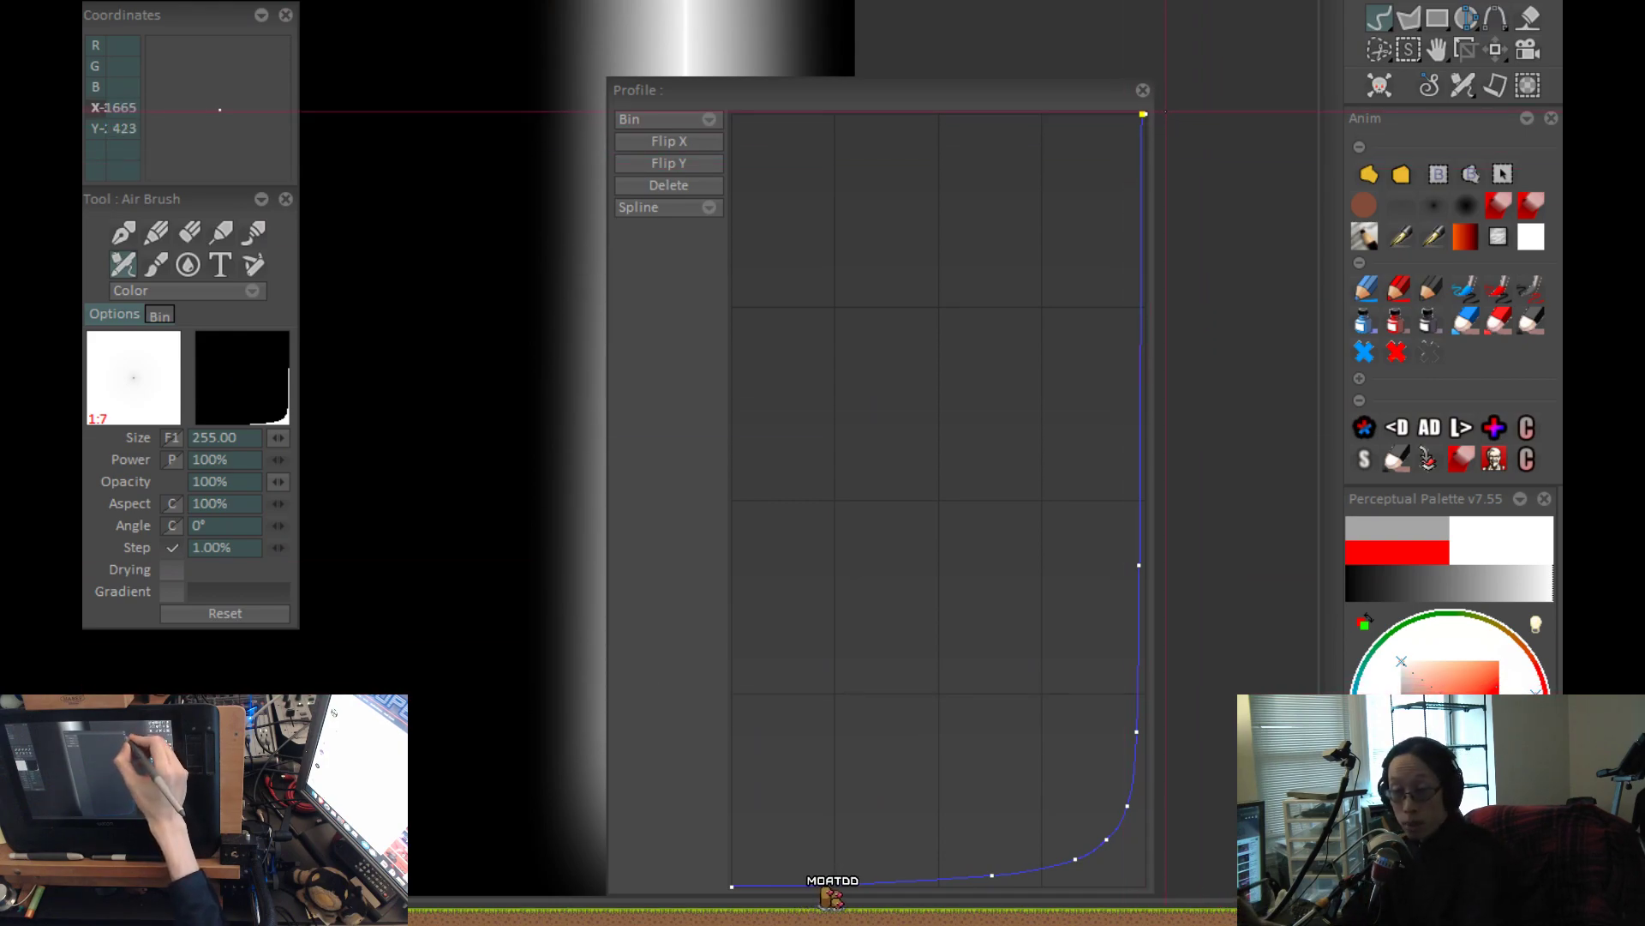
left_click(1143, 90)
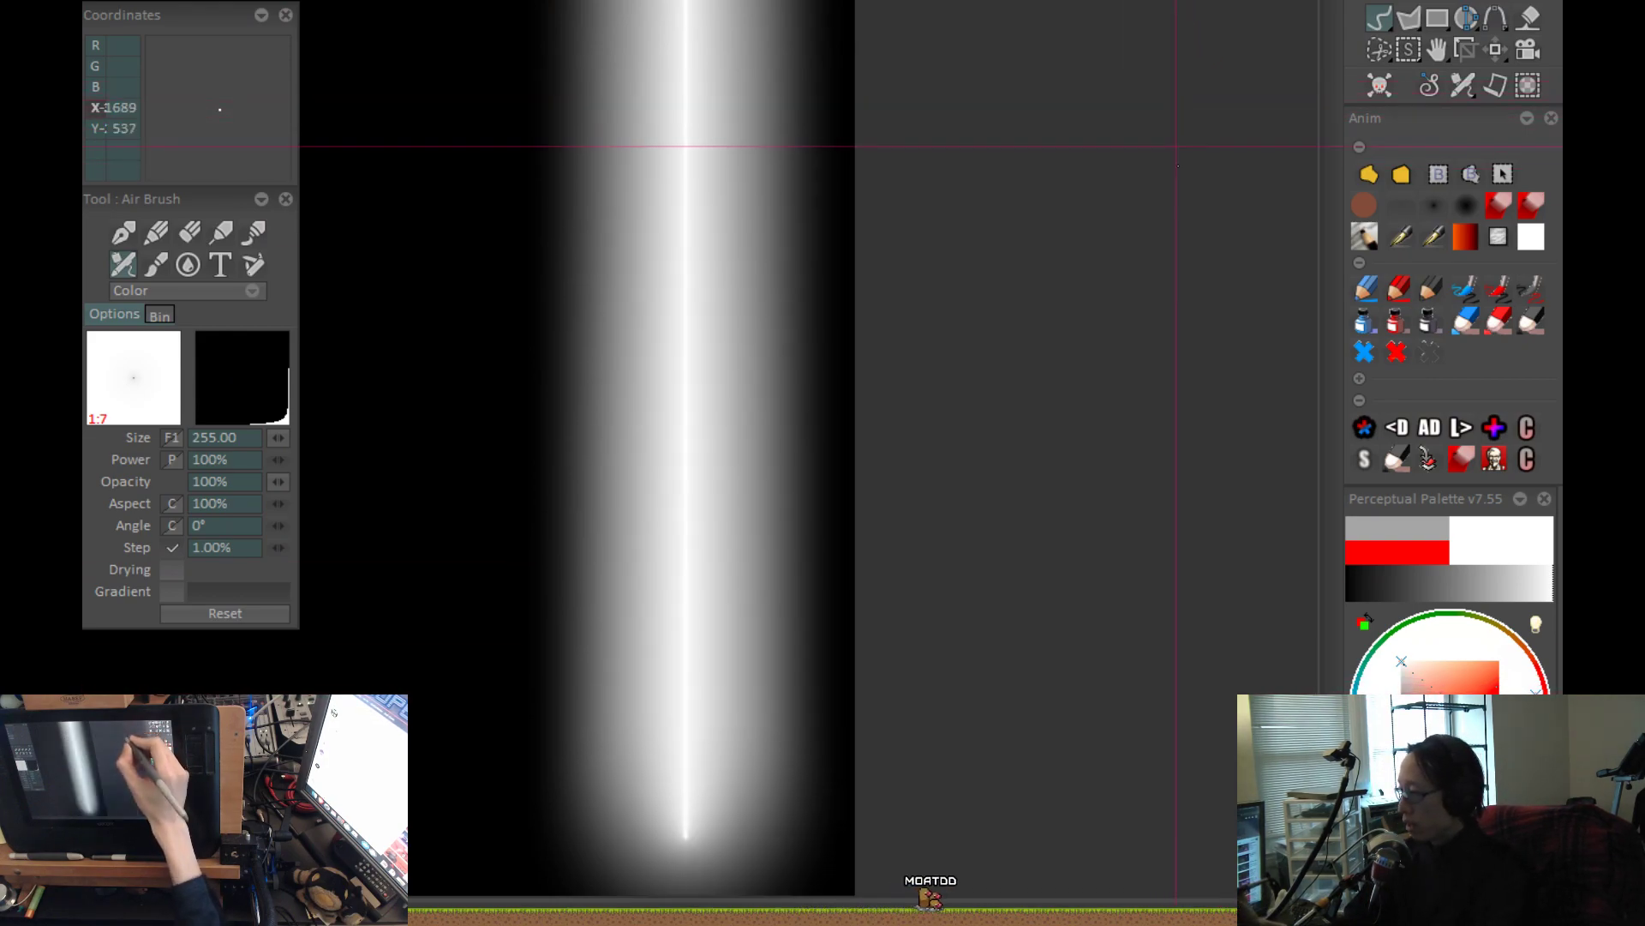
scroll(972, 514, "down", 4)
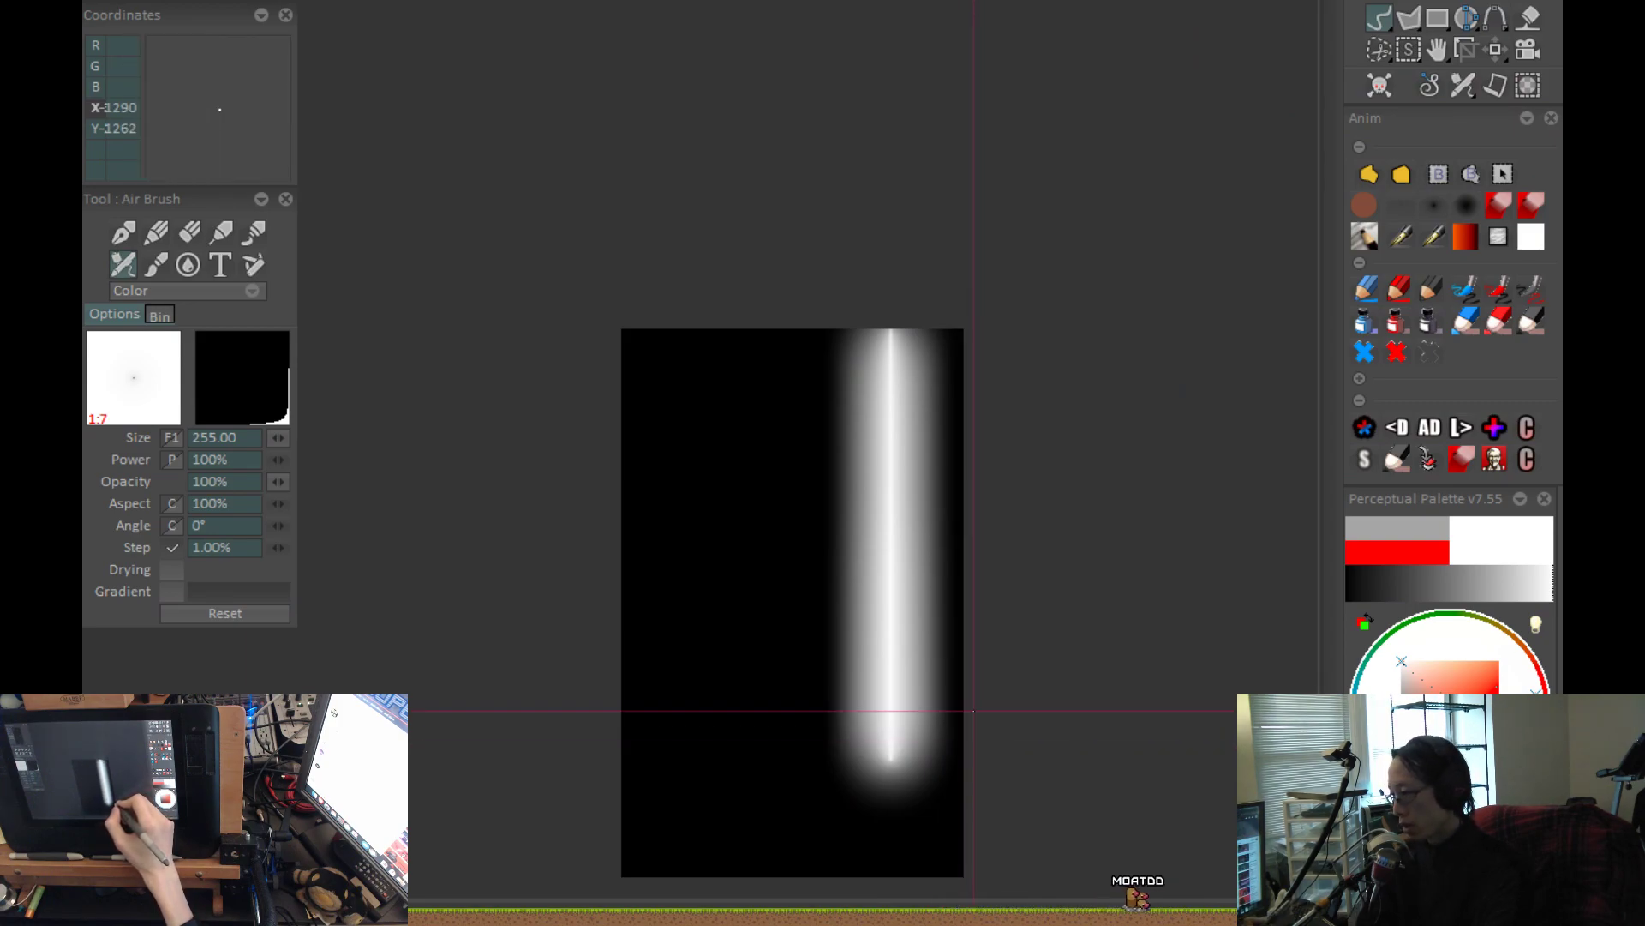
Switch to the soft airbrush preset with 40% power and paint a vertical stroke beside the crisp-core stroke.
left_click(1435, 209)
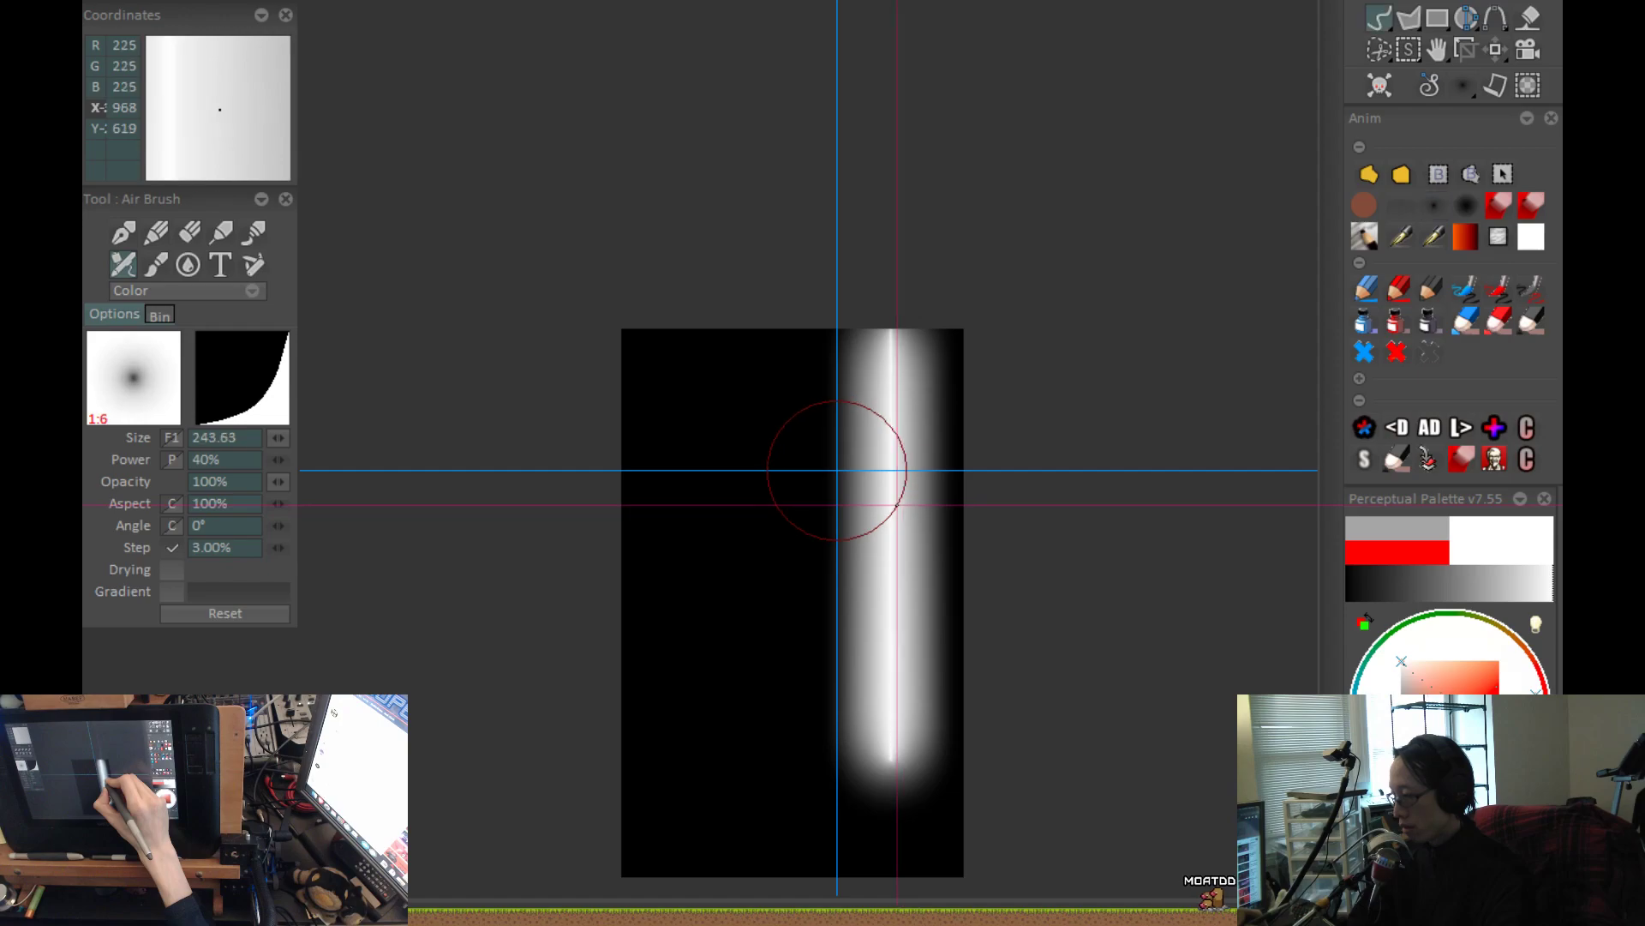
left_click(721, 609)
scroll(724, 605, "up", 1)
scroll(772, 511, "up", 1)
mouse_move(760, 101)
left_mouse_down()
mouse_move(748, 181)
mouse_move(756, 784)
mouse_move(761, 114)
mouse_move(757, 821)
left_mouse_up()
key("ctrl+z")
left_click_drag(875, 755, 861, 715)
key("ctrl+z")
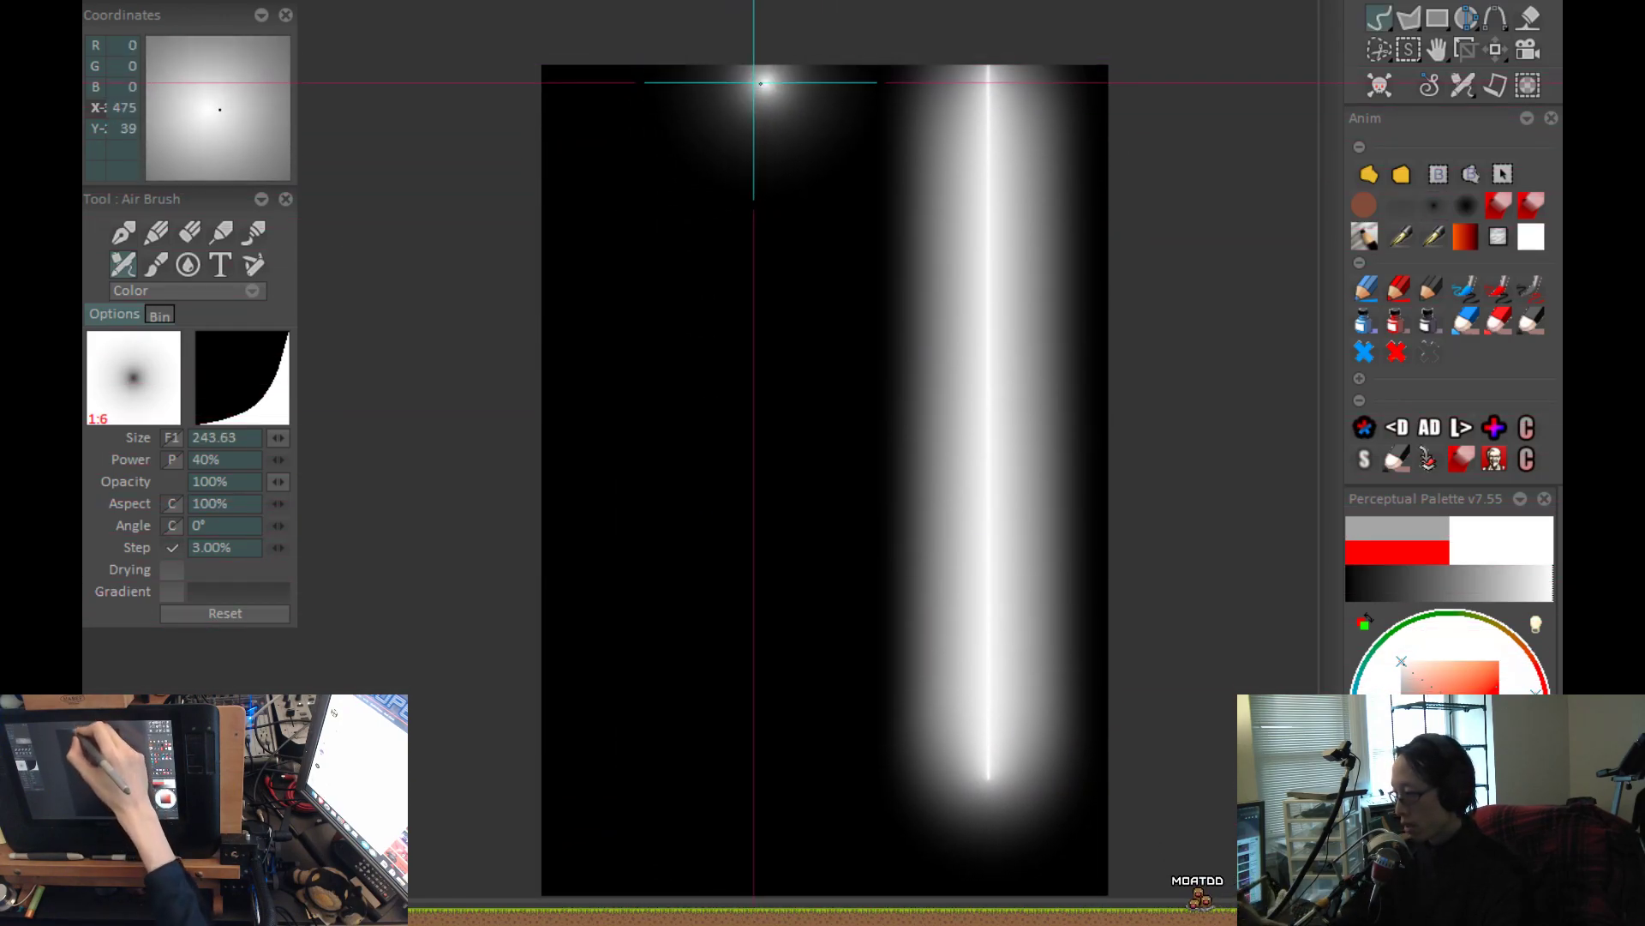
mouse_move(770, 51)
left_mouse_down()
mouse_move(753, 74)
mouse_move(779, 761)
left_mouse_up()
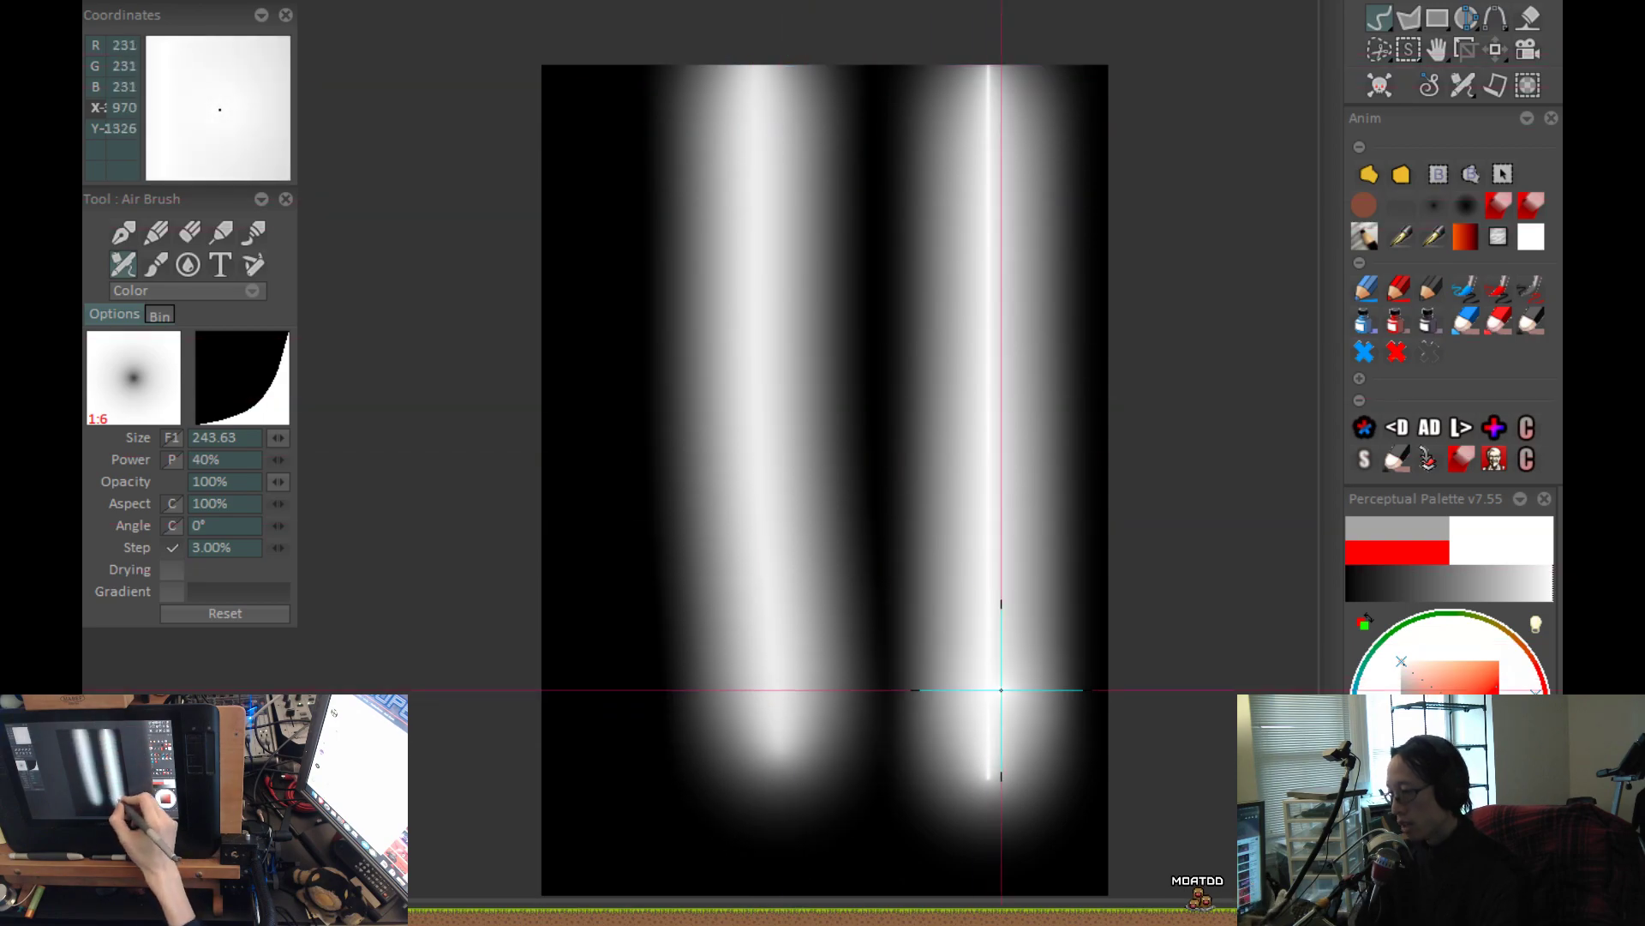
Compare the soft and crisp vertical strokes up close and undo the soft one.
mouse_move(751, 428)
left_mouse_down()
mouse_move(1143, 331)
mouse_move(844, 422)
left_mouse_up()
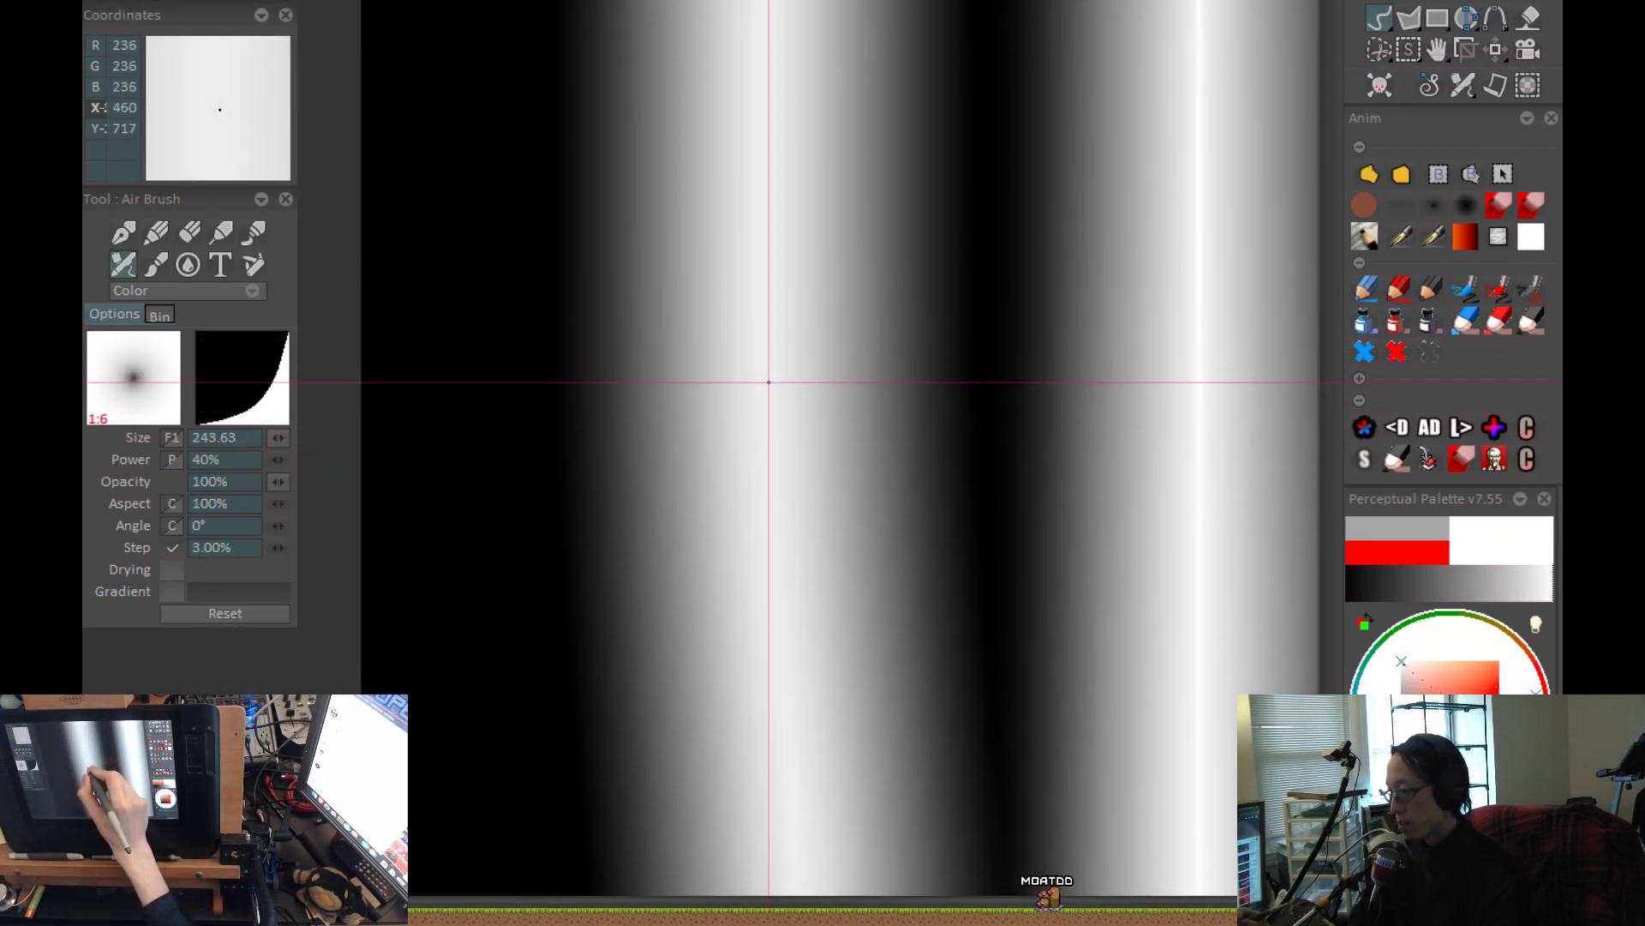
scroll(964, 561, "down", 1)
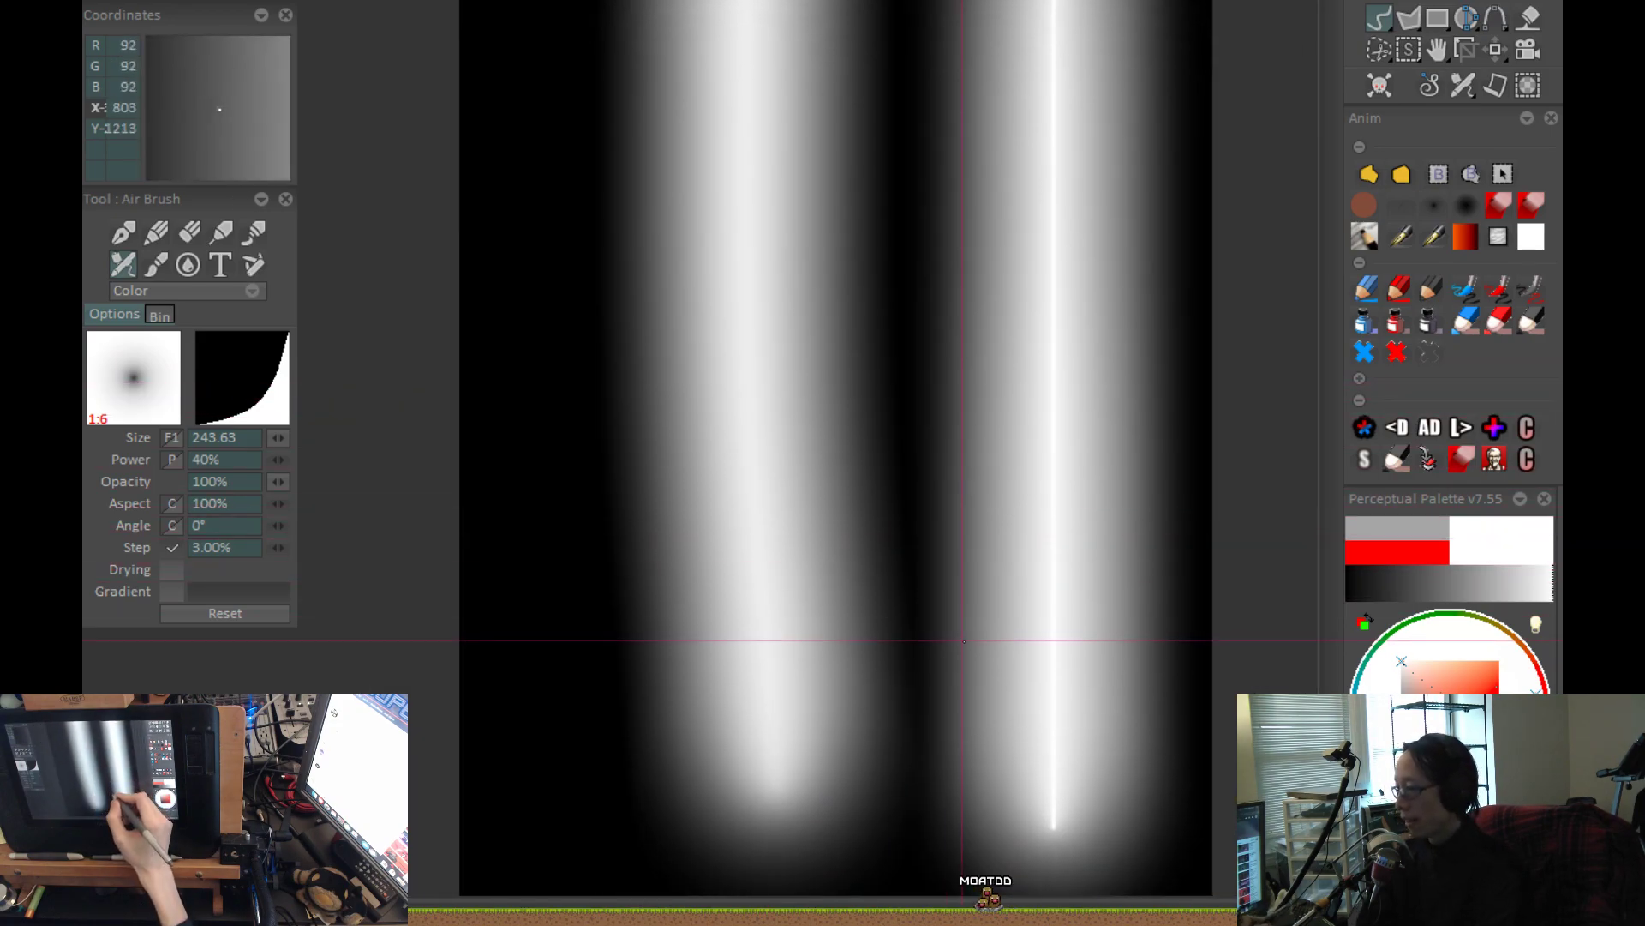
scroll(982, 647, "down", 1)
left_click_drag(956, 710, 860, 686)
key("ctrl+z")
left_click(772, 295)
key("ctrl+z")
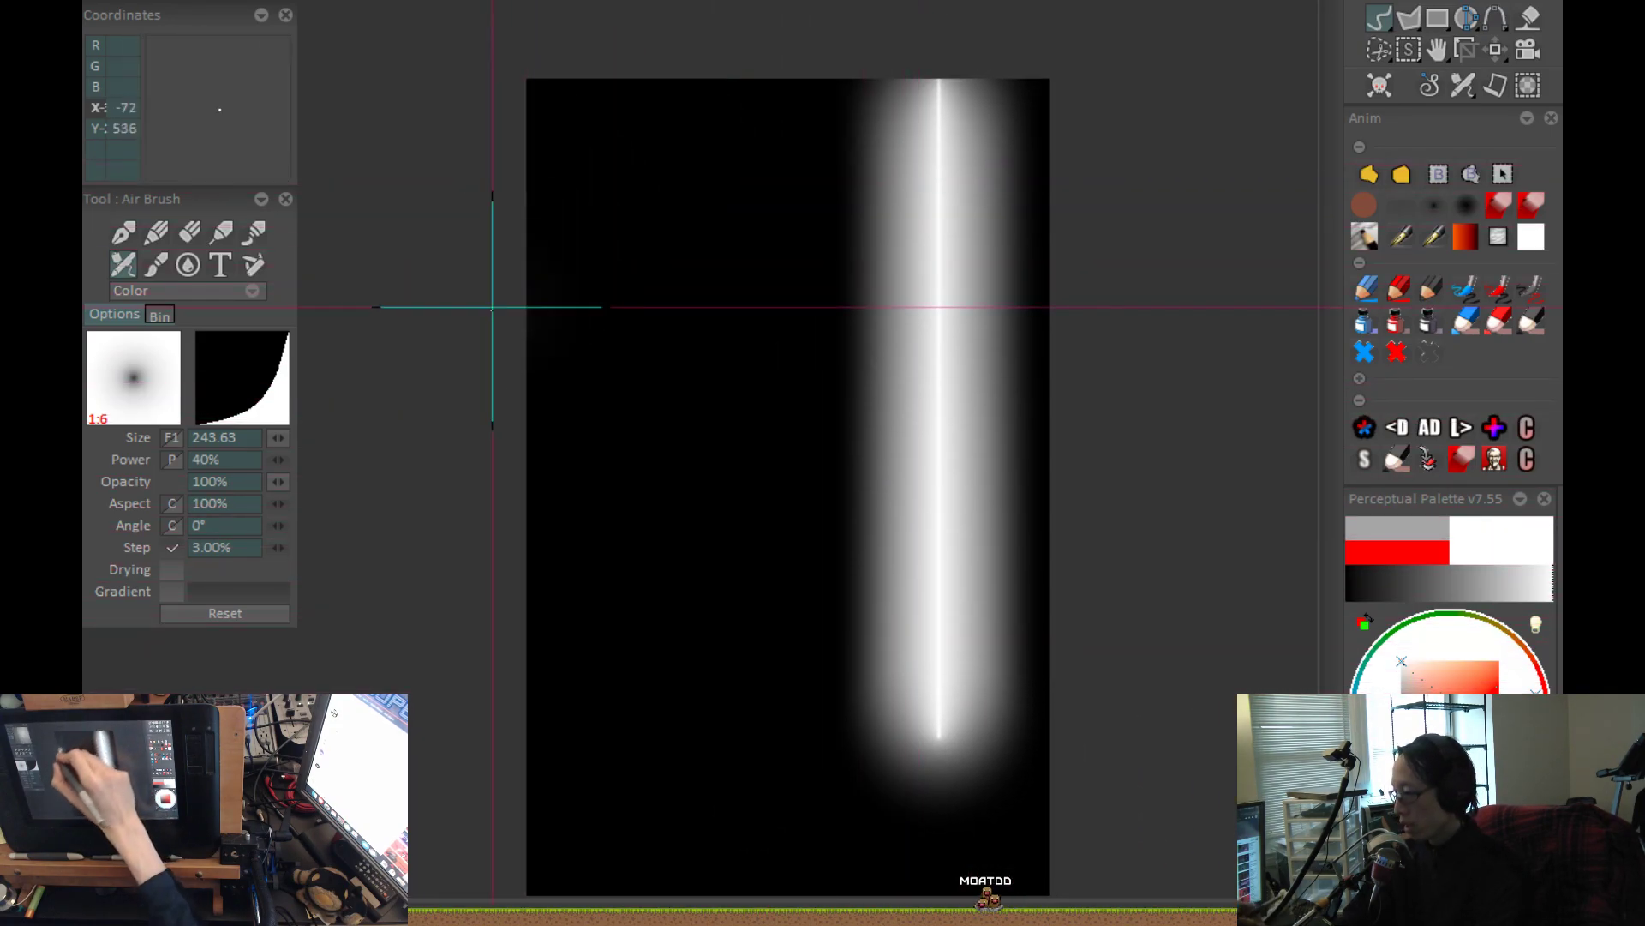
Paint a soft horizontal stroke across the upper canvas and a broader one below it with the 38% power linear-profile airbrush.
left_click_drag(492, 306, 1254, 332)
left_click(1498, 204)
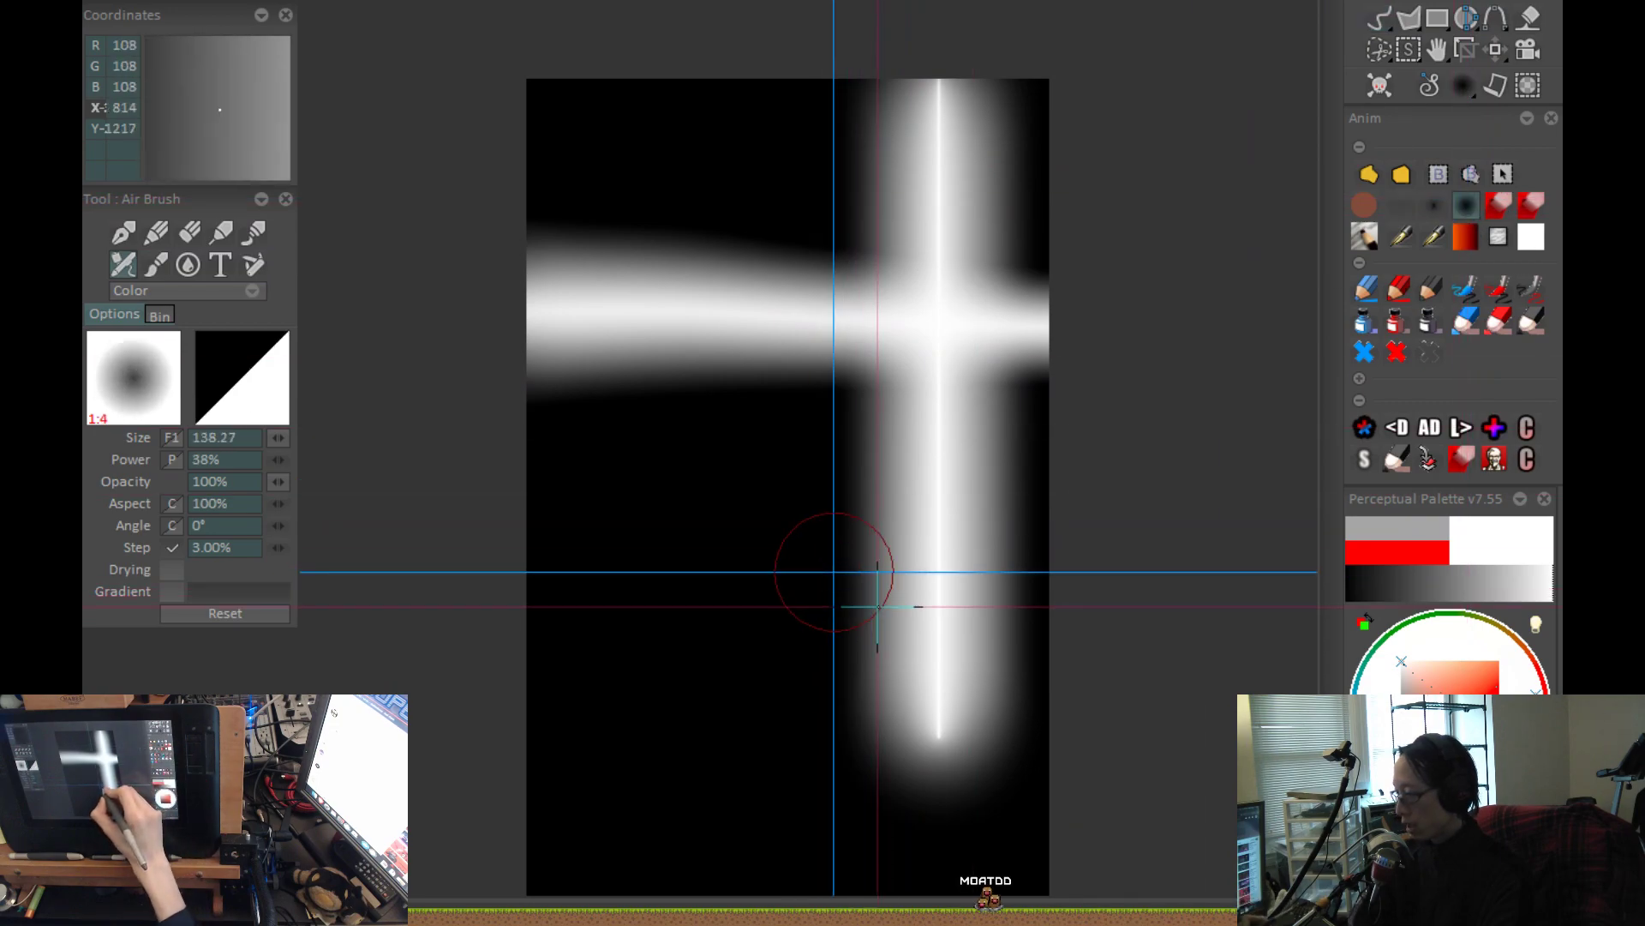
left_click(603, 552)
key("ctrl+z")
left_click_drag(497, 562, 1146, 525)
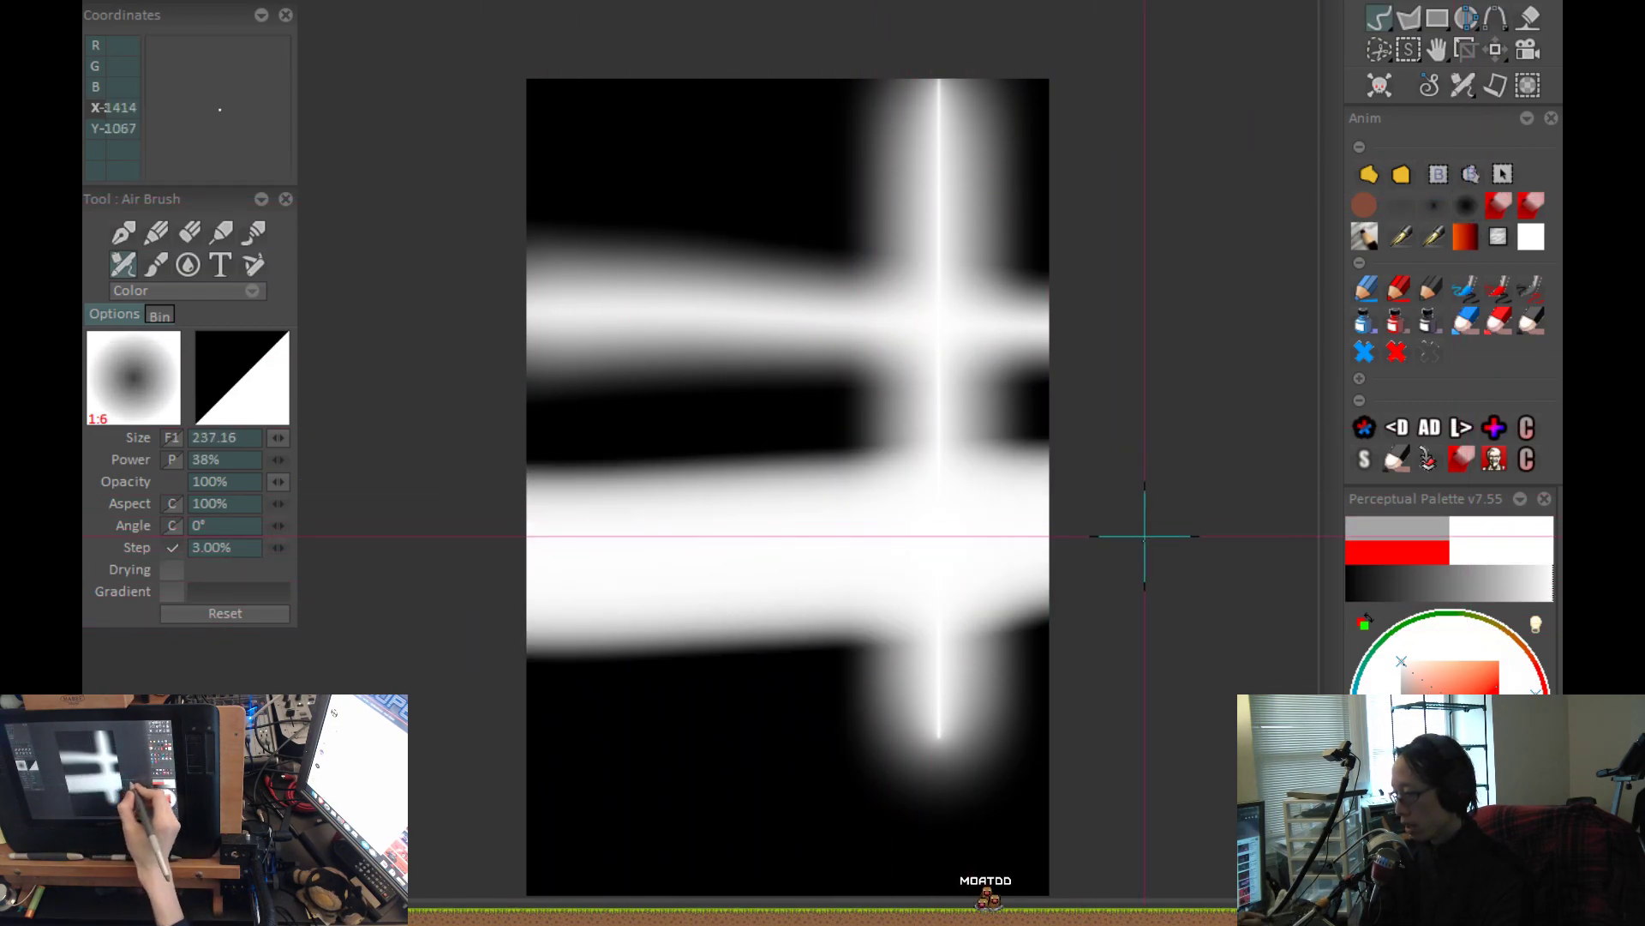
Undo the lower broad band and repaint it across the canvas with the linear-profile airbrush.
key("ctrl+z")
left_click(798, 594)
key("ctrl+z")
left_click_drag(743, 462, 722, 743)
key("ctrl+z")
mouse_move(496, 606)
left_mouse_down()
mouse_move(1093, 529)
mouse_move(967, 665)
left_mouse_up()
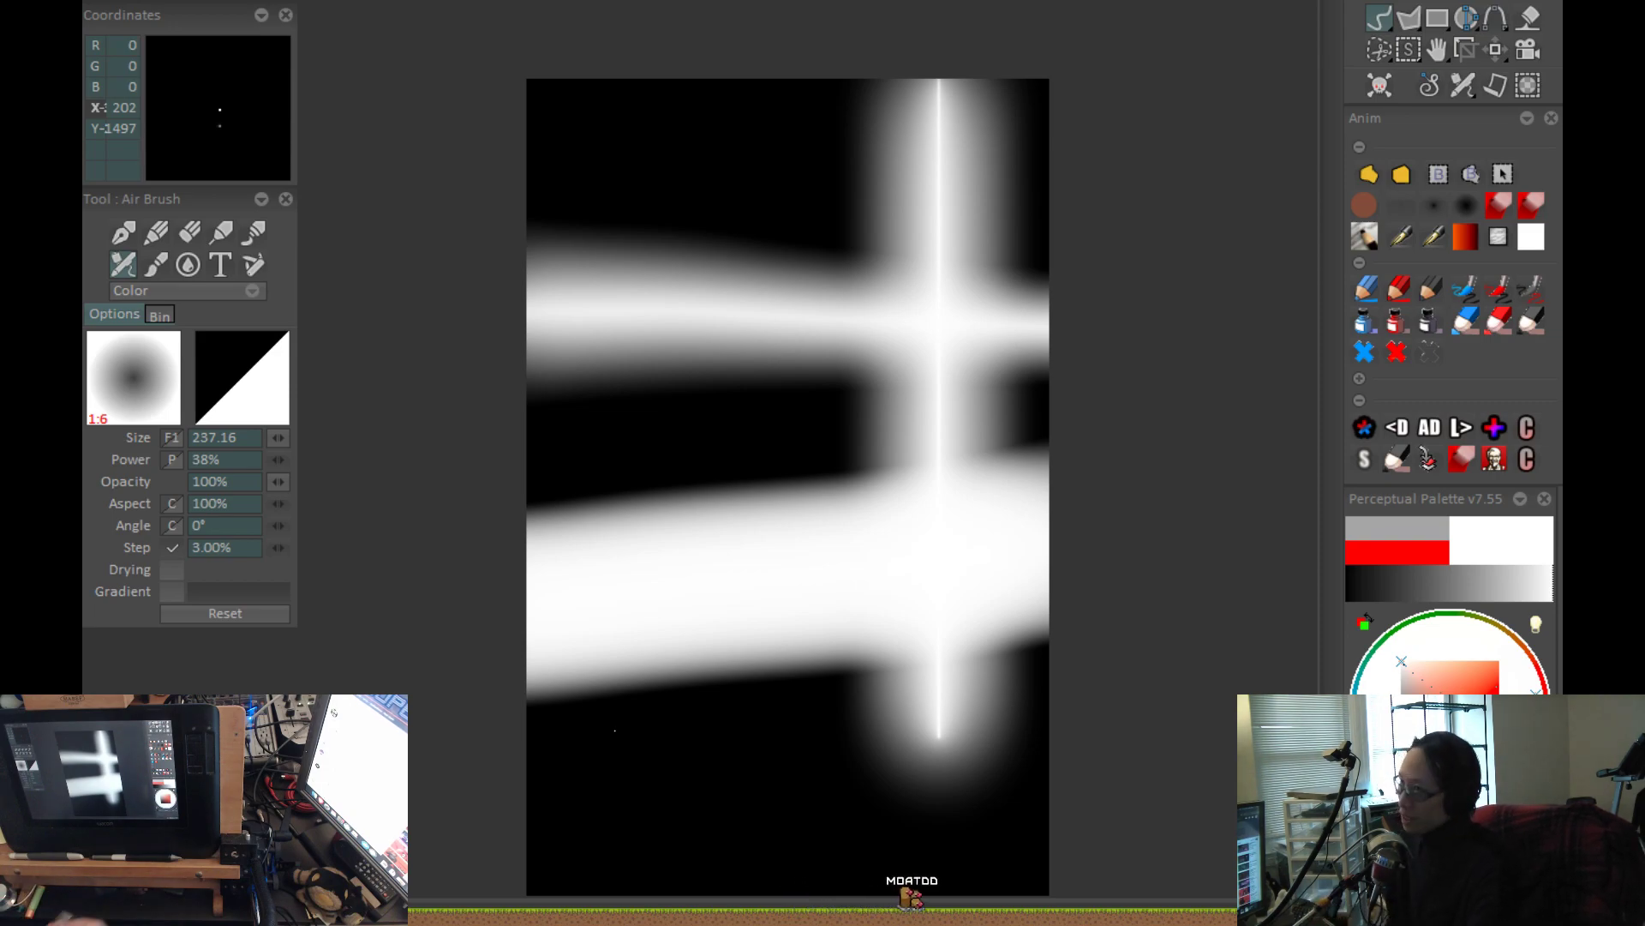
Undo all the airbrush test strokes and start over with a new blank white canvas.
key("ctrl+z")
key("ctrl+z")
key("ctrl+z")
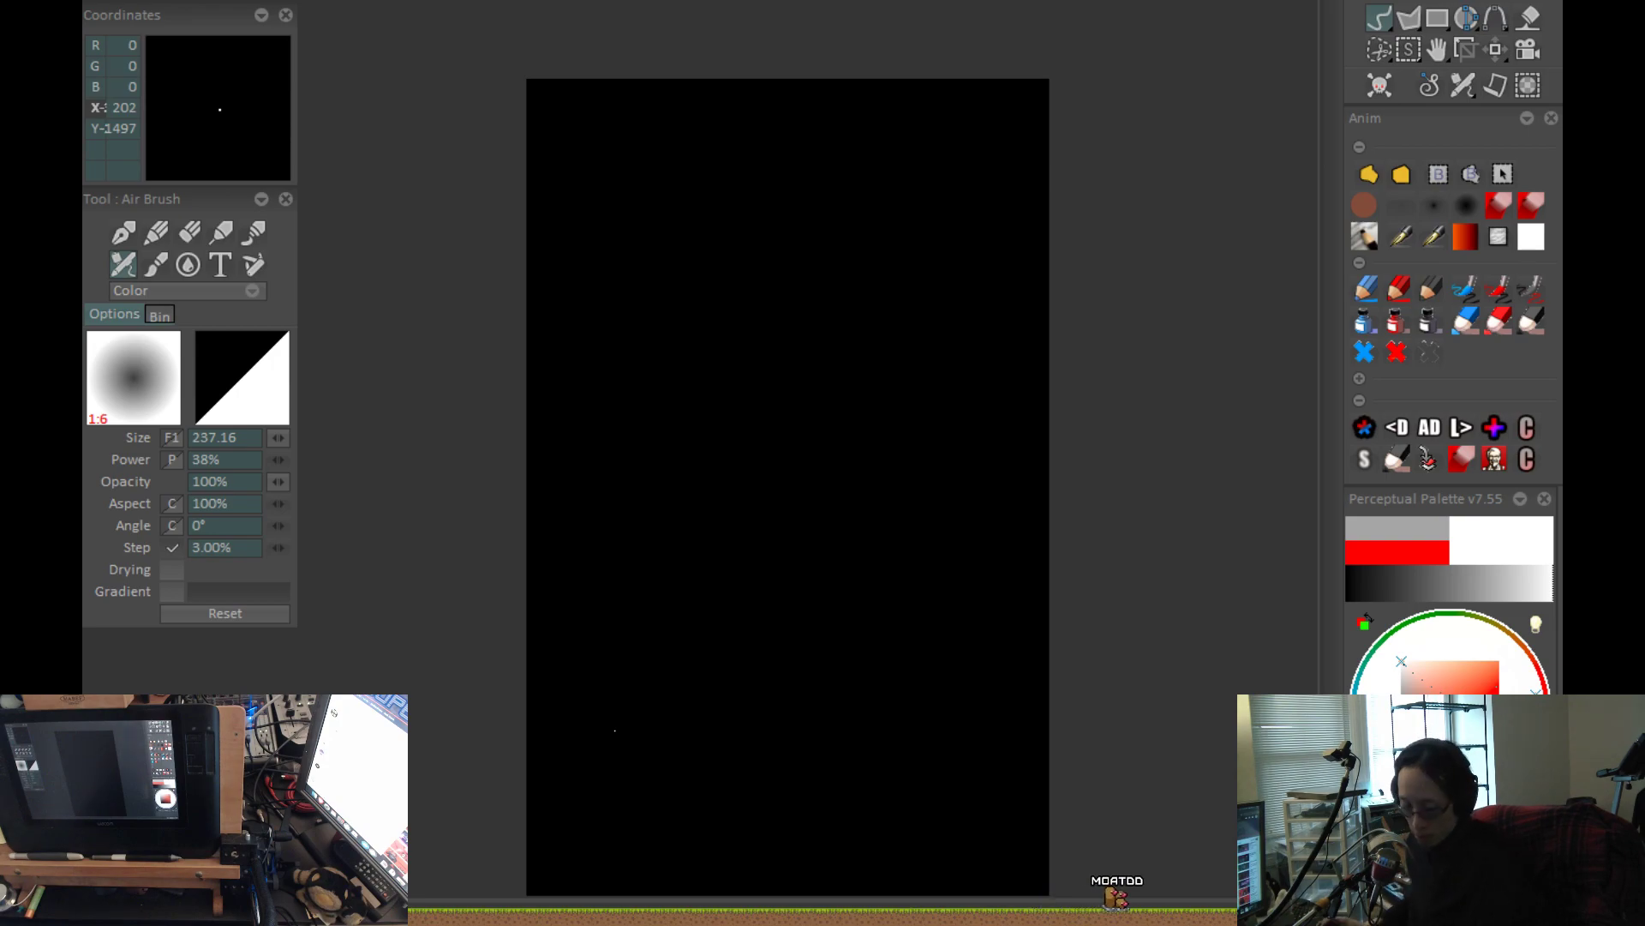
key("ctrl+w")
left_click(688, 506)
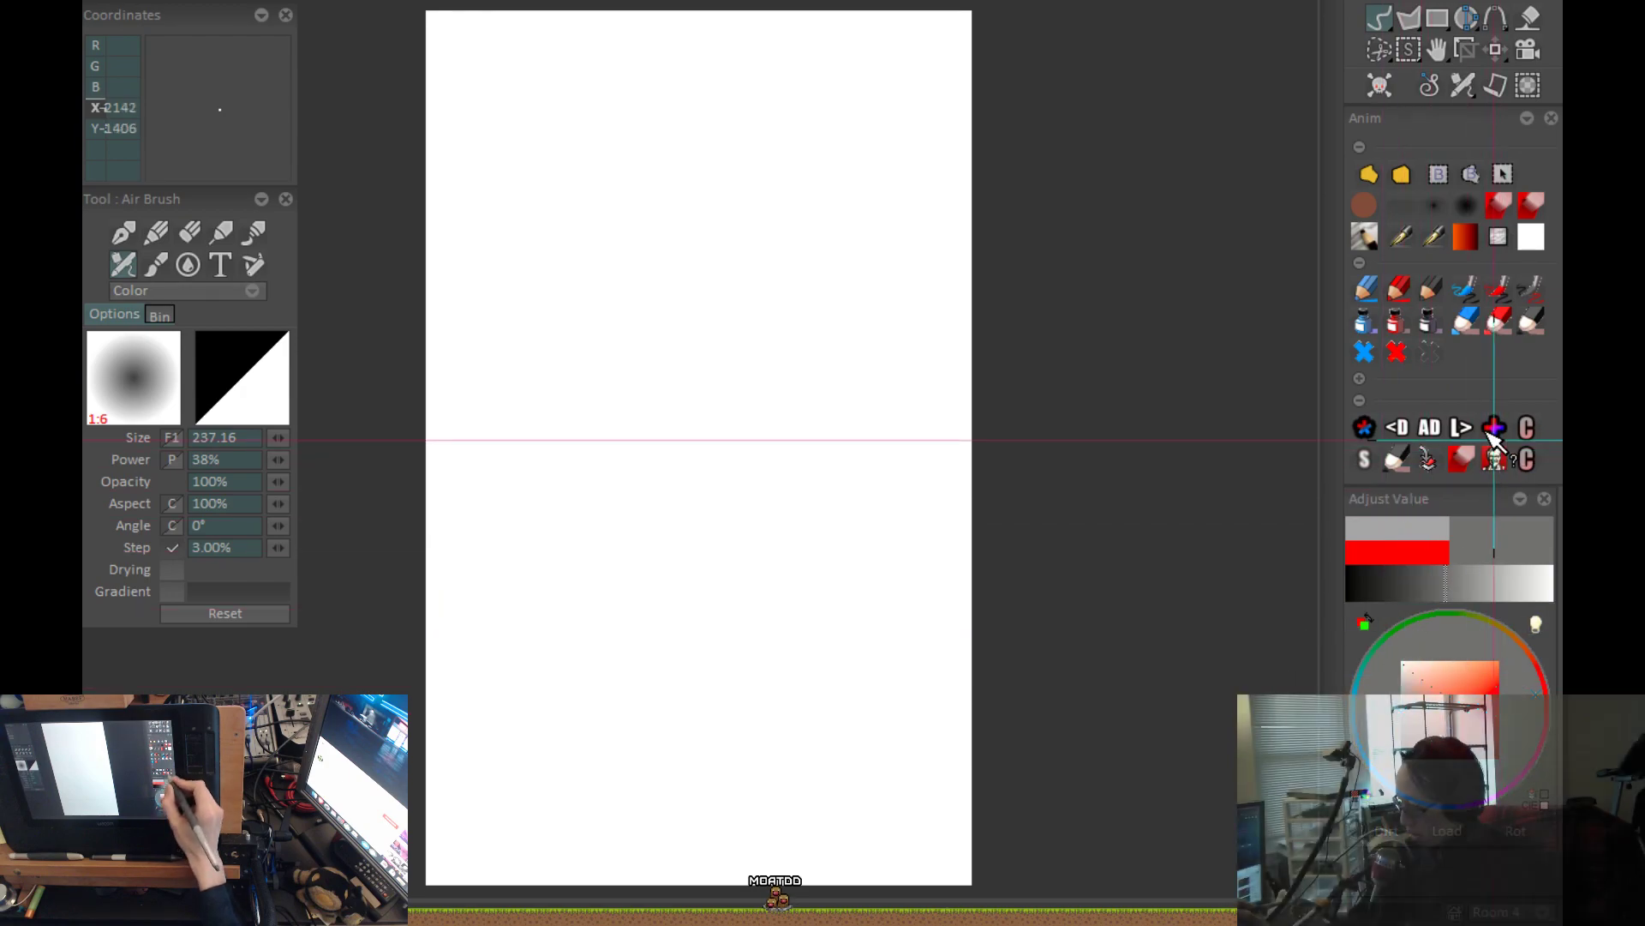
Give the canvas a dark grey background and choose the red pencil preset with size 2 in Behind mode.
left_click(1494, 429)
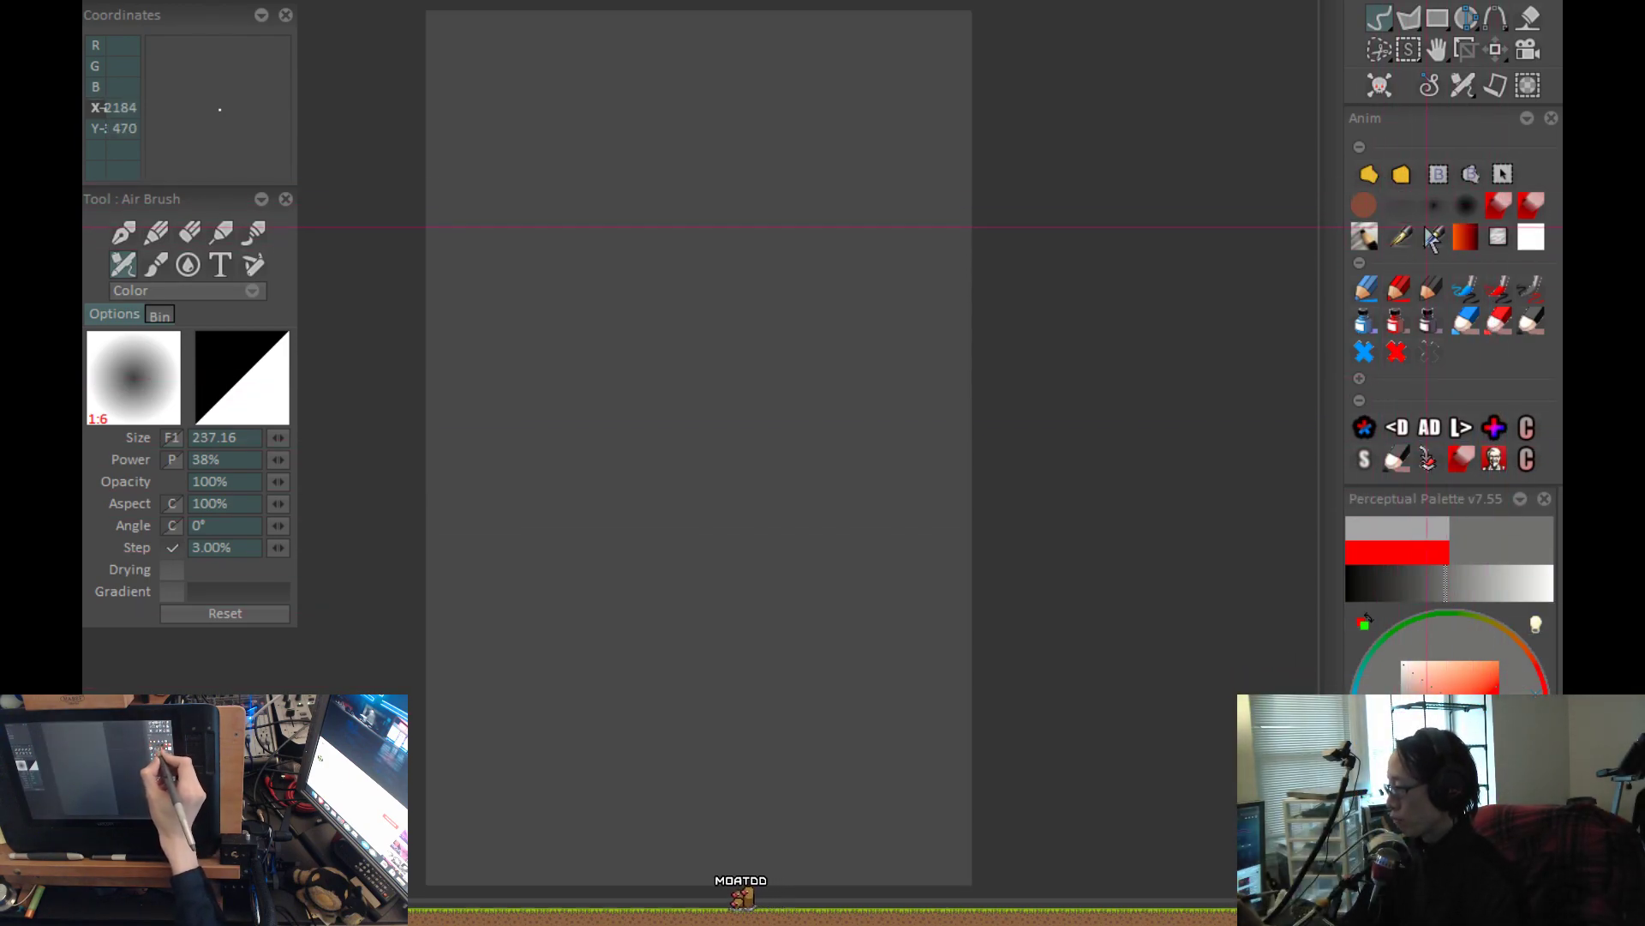
left_click(1400, 235)
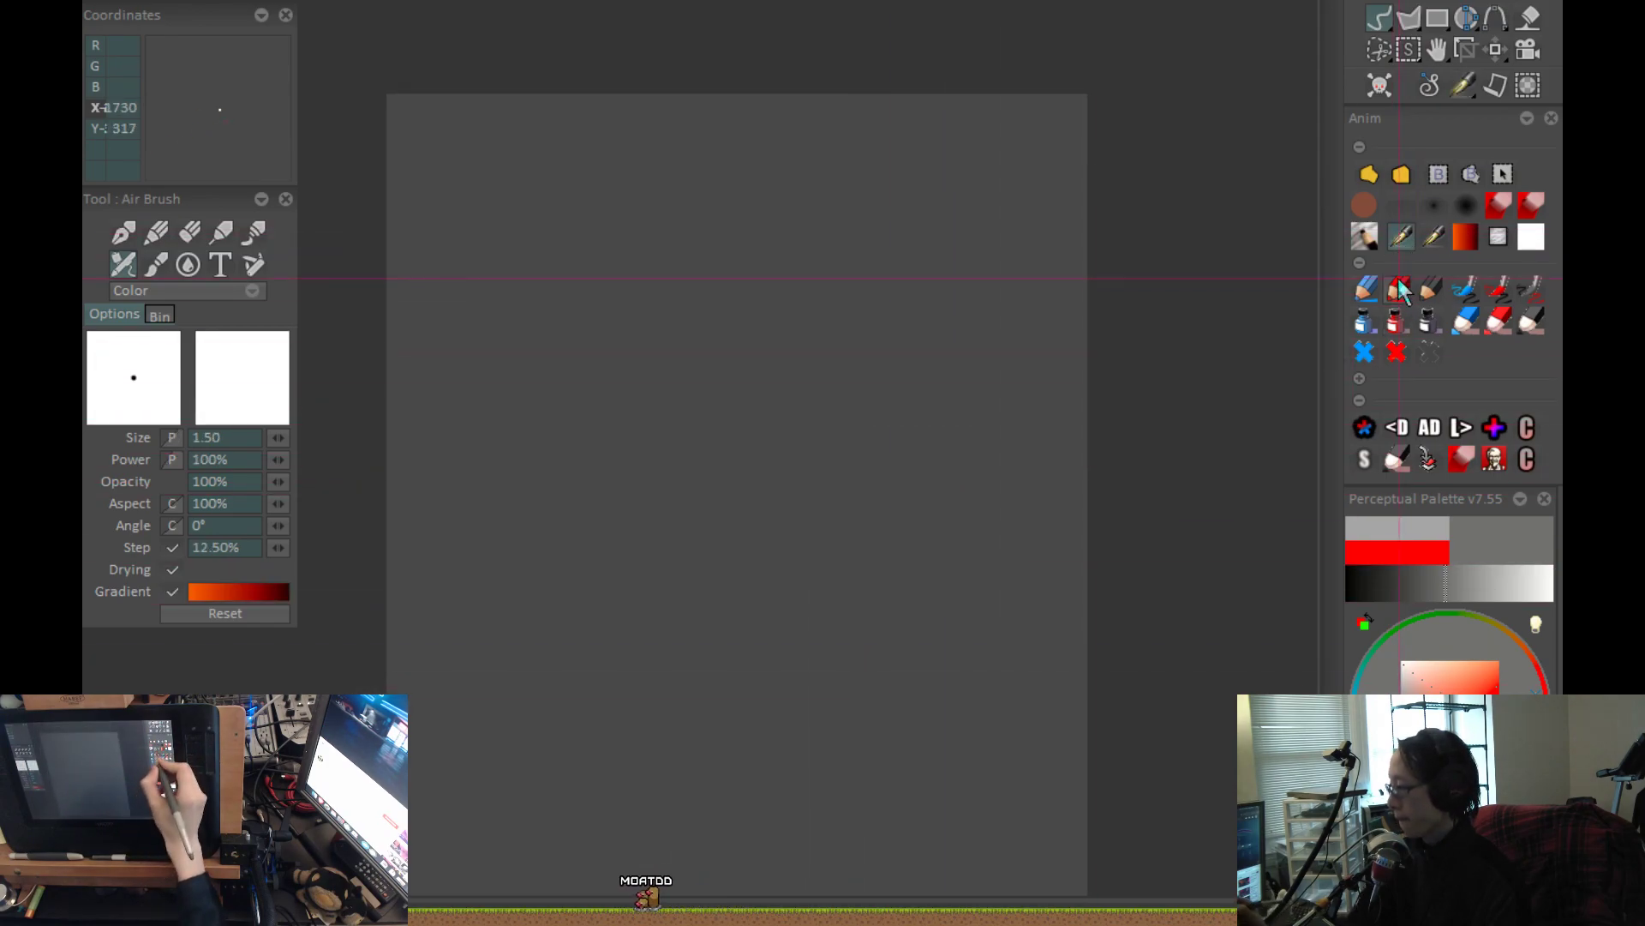
left_click(1400, 291)
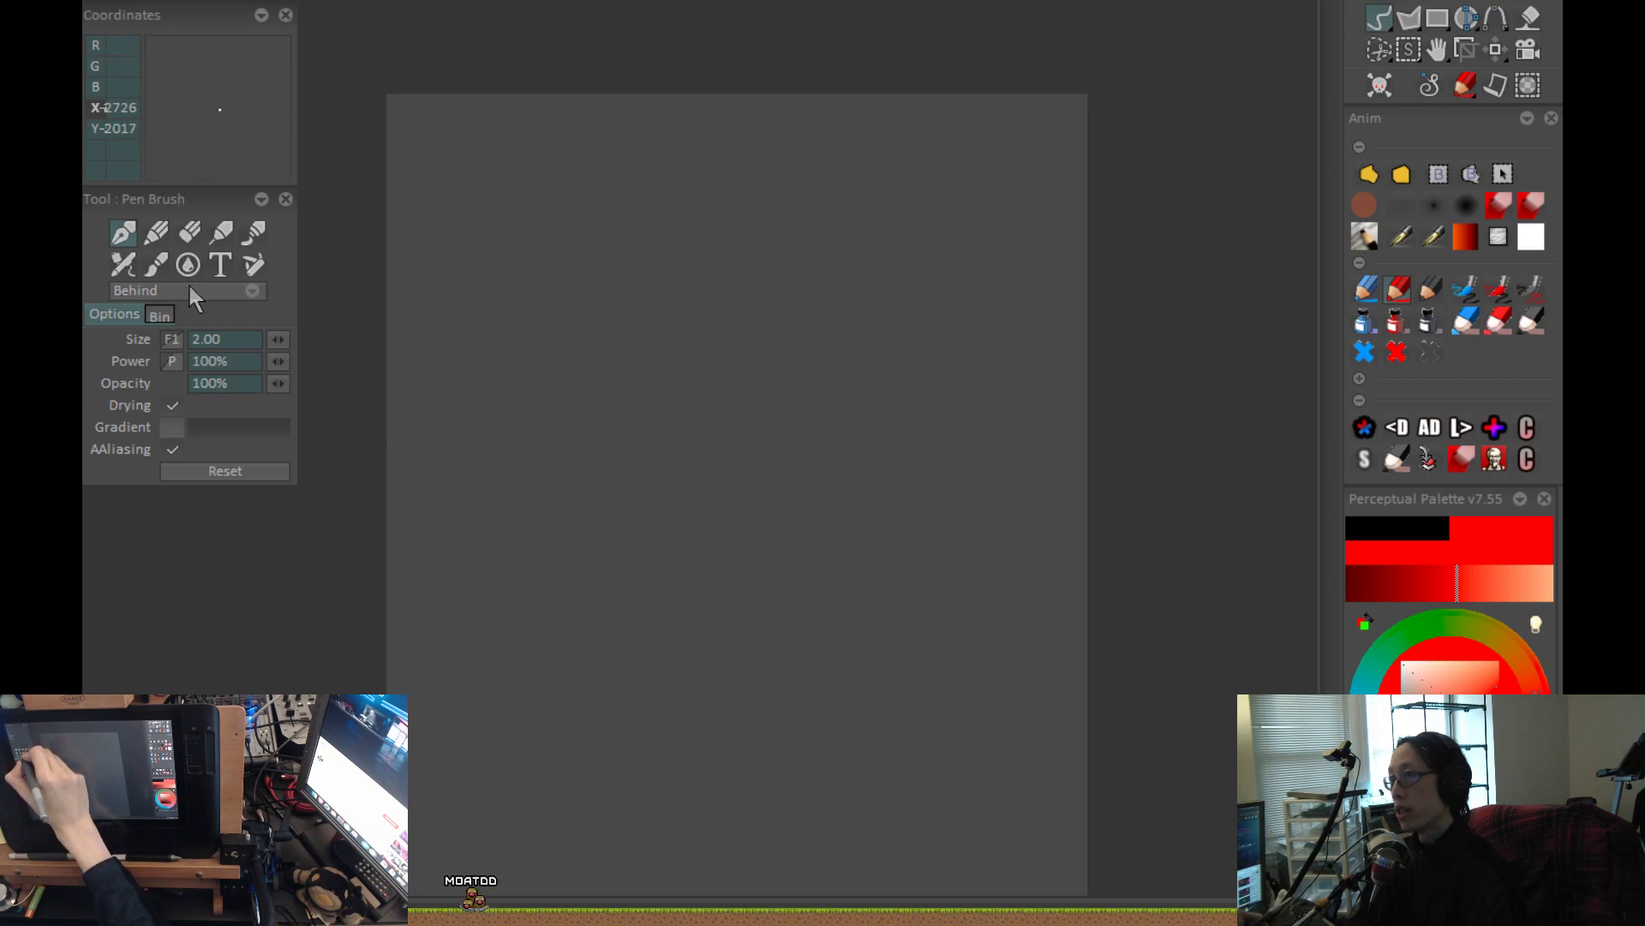
Sketch a circle for the figure's head in the upper middle of the canvas, discarding the uneven attempts.
scroll(697, 337, "up", 1)
left_click_drag(819, 387, 808, 511)
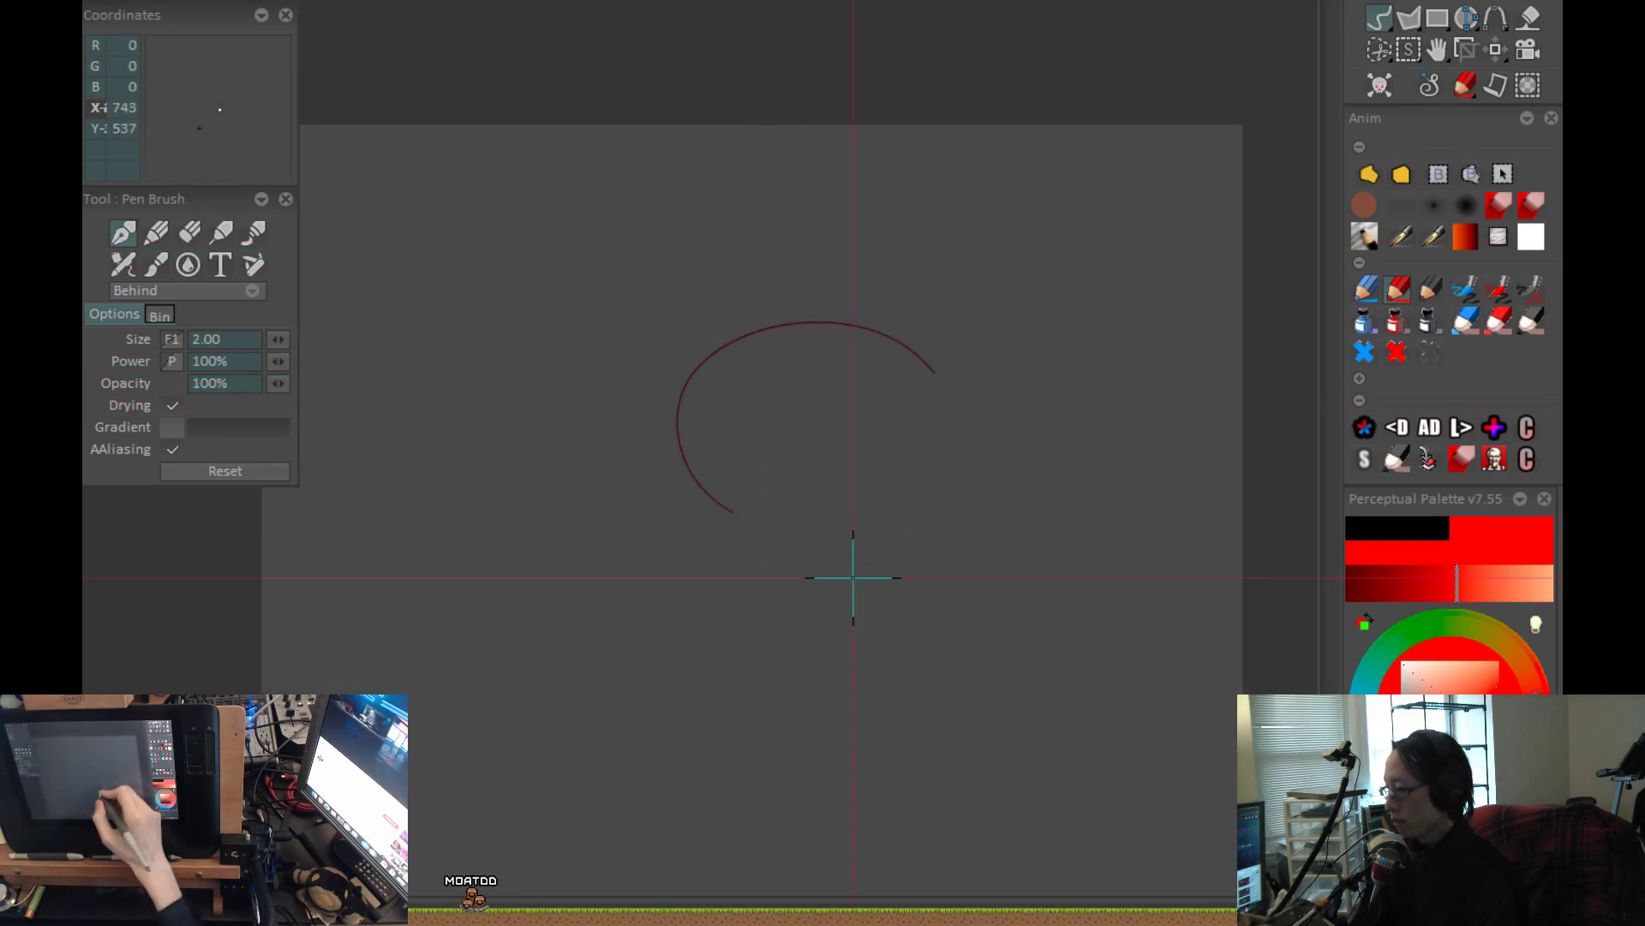
left_click_drag(607, 340, 568, 372)
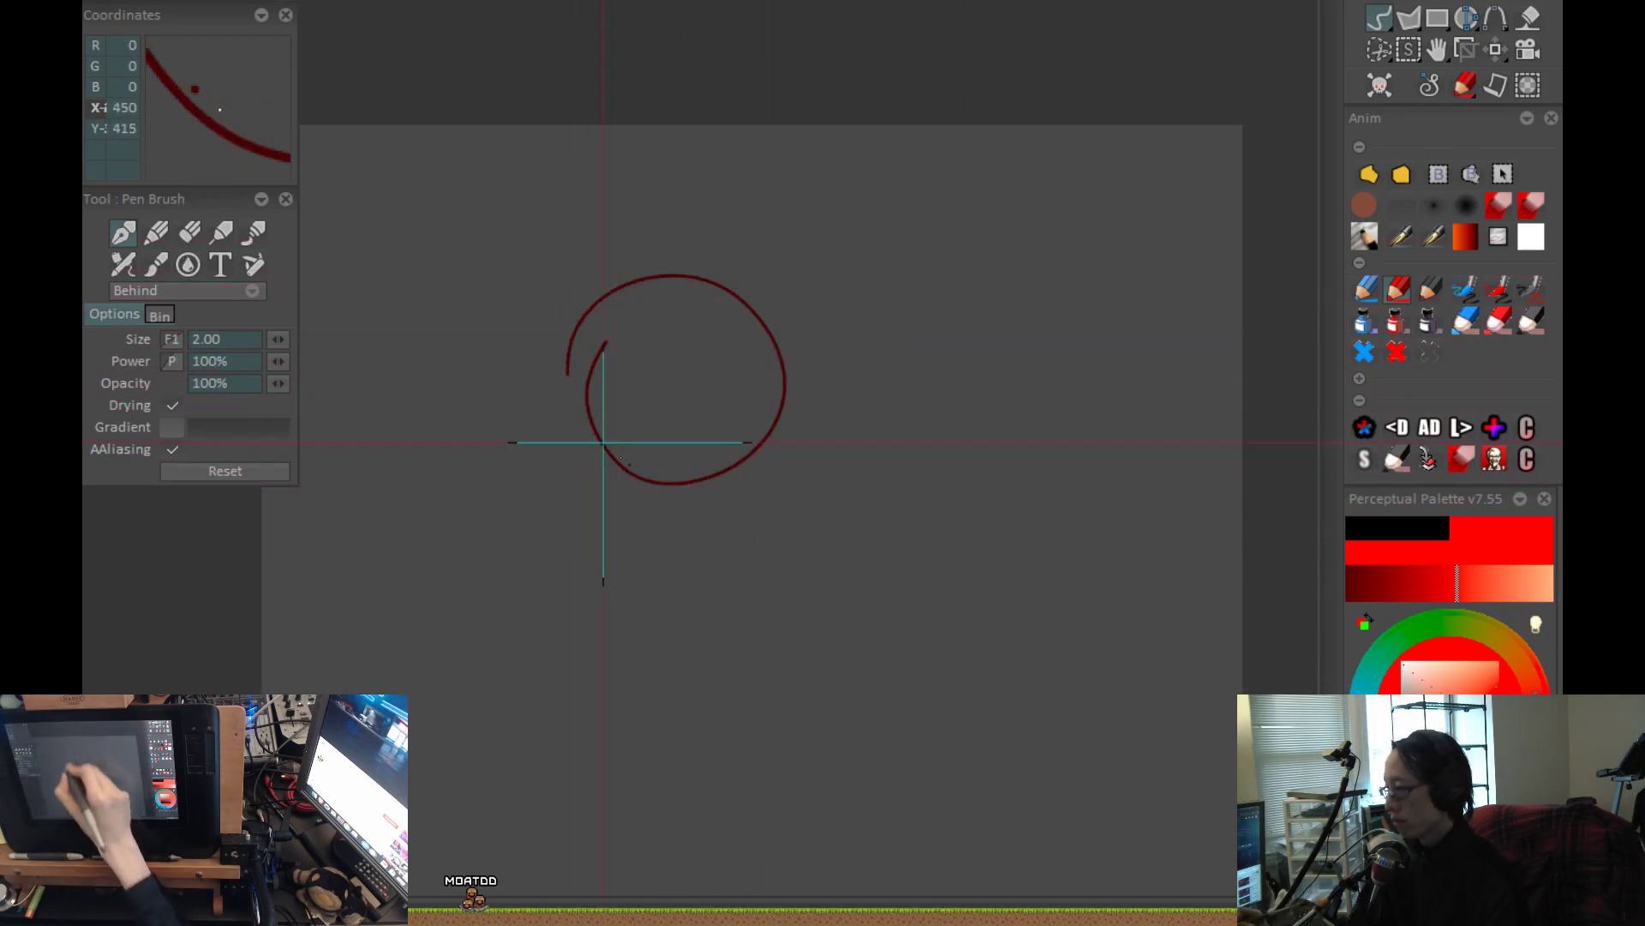
left_click_drag(749, 547, 779, 389)
key("ctrl+z")
mouse_move(863, 257)
left_mouse_down()
mouse_move(654, 257)
mouse_move(694, 382)
left_mouse_up()
key("ctrl+z")
mouse_move(864, 319)
left_mouse_down()
mouse_move(703, 356)
mouse_move(753, 163)
left_mouse_up()
left_click_drag(789, 467, 741, 383)
Rough in the neck and the long curved lines of the torso below the head.
left_click_drag(746, 230, 784, 433)
left_click_drag(712, 276, 836, 528)
scroll(883, 589, "down", 1)
left_click_drag(873, 590, 829, 541)
mouse_move(757, 333)
left_mouse_down()
mouse_move(892, 632)
mouse_move(887, 655)
left_mouse_up()
left_click_drag(877, 465, 873, 739)
left_click_drag(869, 649, 869, 519)
left_click_drag(812, 396, 735, 647)
left_click_drag(810, 444, 800, 647)
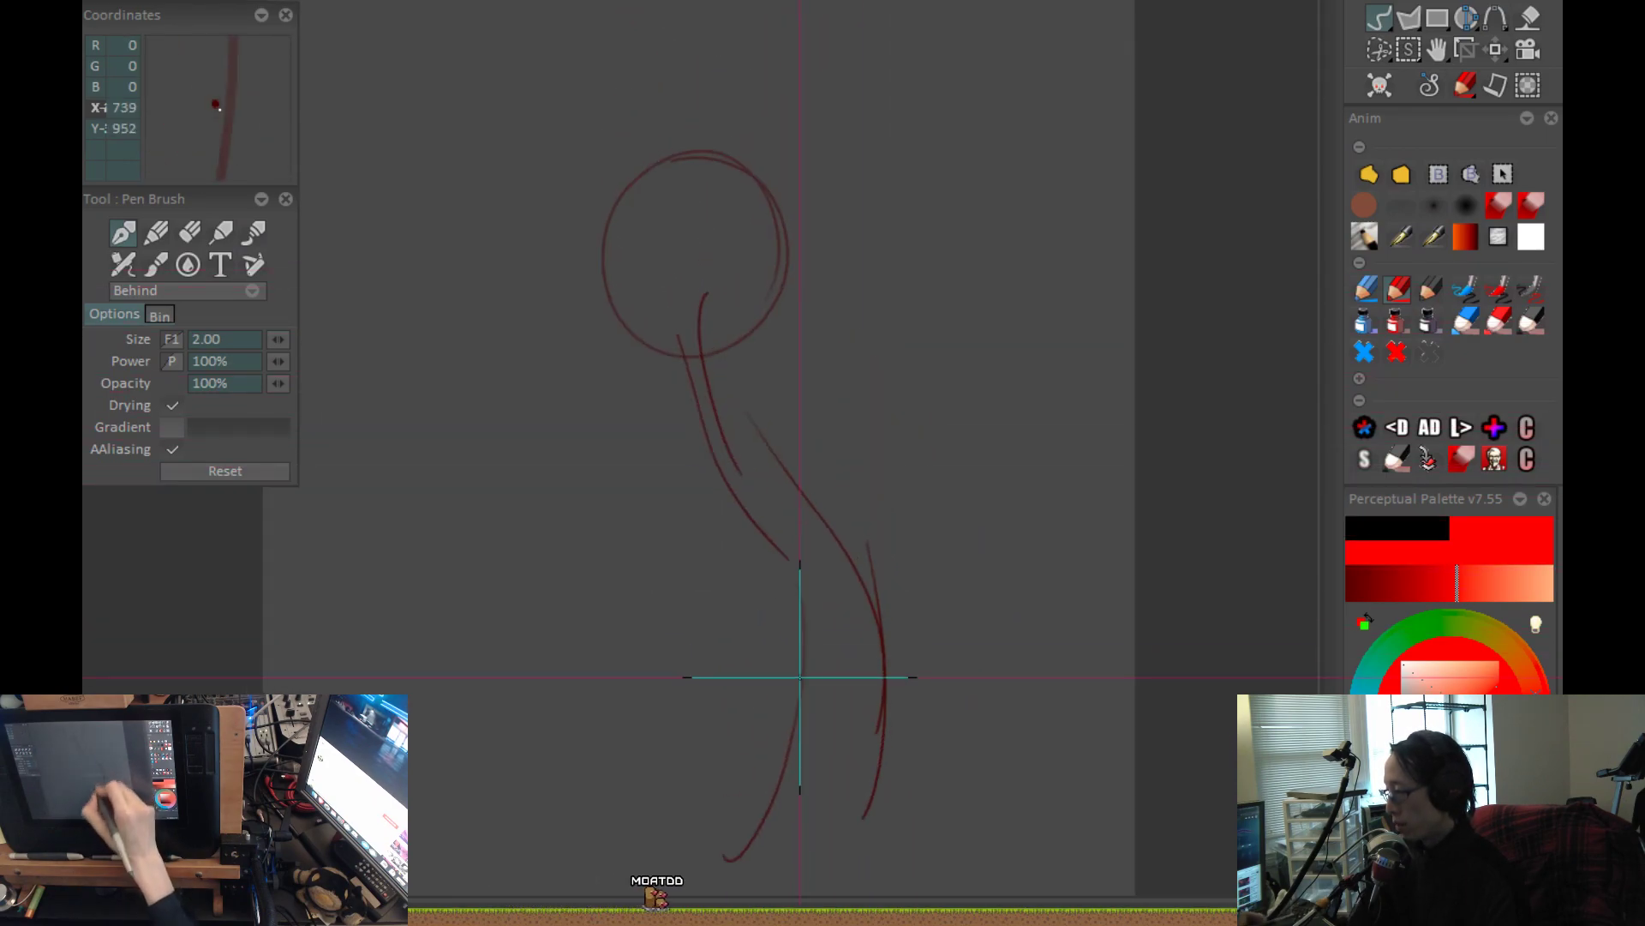
Rough in the straight arm hanging on the figure's left side and the torso edge beside it.
left_click_drag(595, 368, 705, 557)
left_click_drag(772, 621, 745, 536)
mouse_move(753, 328)
left_mouse_down()
mouse_move(844, 486)
mouse_move(879, 594)
left_mouse_up()
left_click_drag(746, 578, 752, 494)
left_click_drag(611, 488, 617, 628)
mouse_move(656, 562)
left_mouse_down()
mouse_move(649, 428)
mouse_move(641, 664)
left_mouse_up()
mouse_move(611, 397)
left_mouse_down()
mouse_move(744, 589)
mouse_move(724, 439)
left_mouse_up()
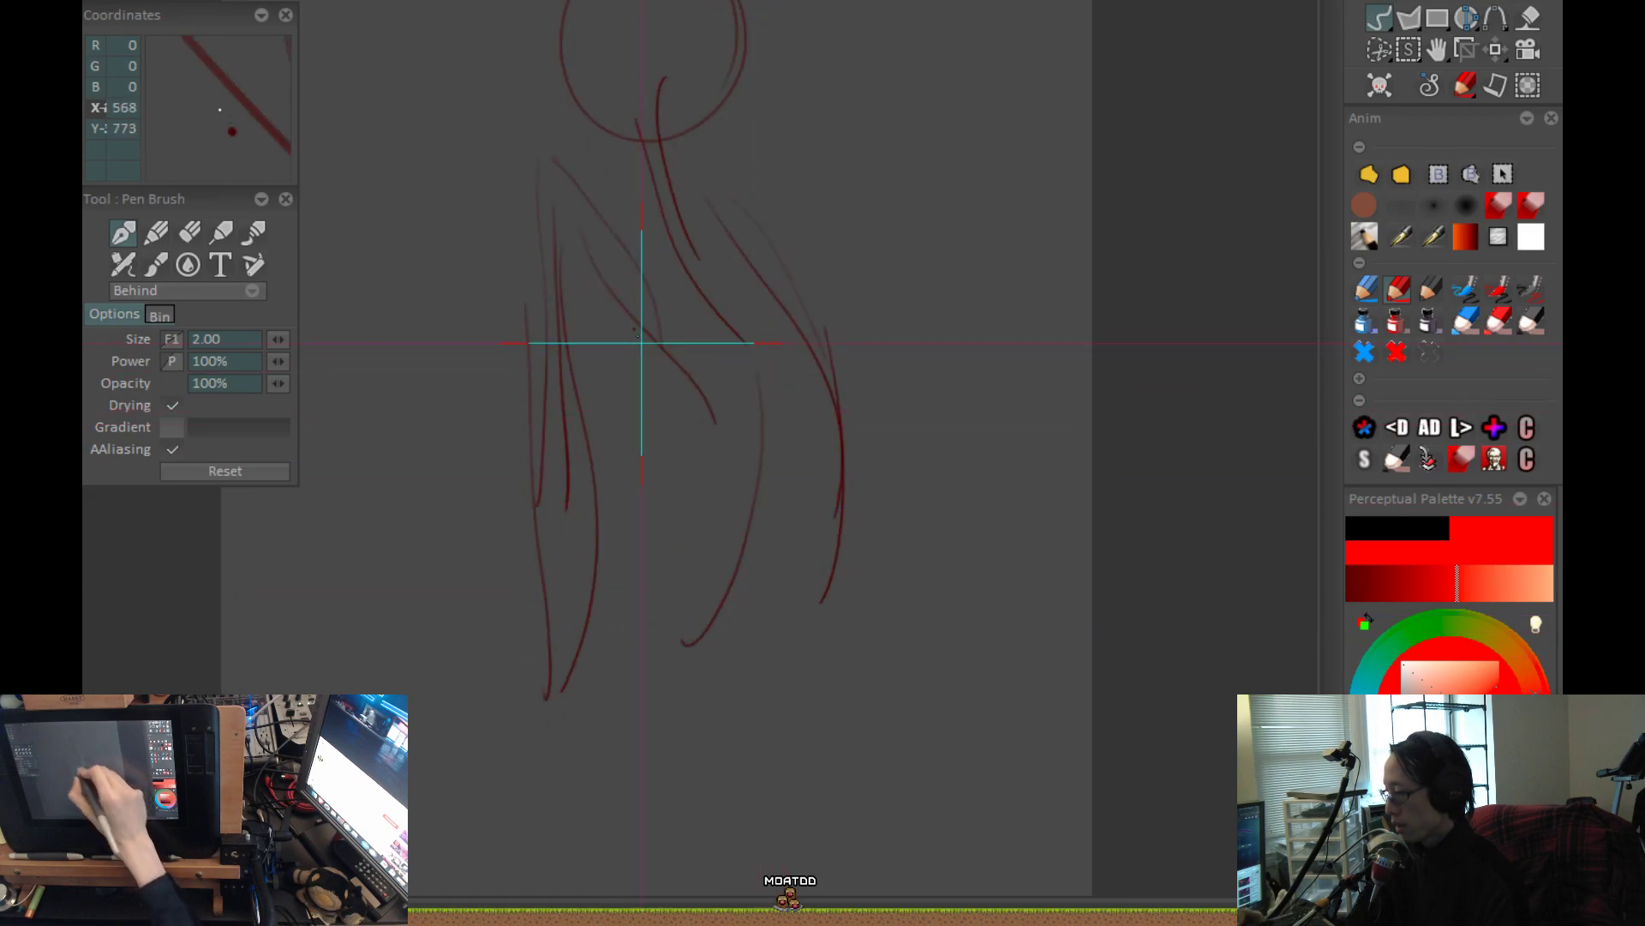
left_click_drag(563, 243, 677, 523)
Rough in the bent arm on the right side, with its elbow outward and its hand at the waist.
left_click_drag(833, 341, 848, 549)
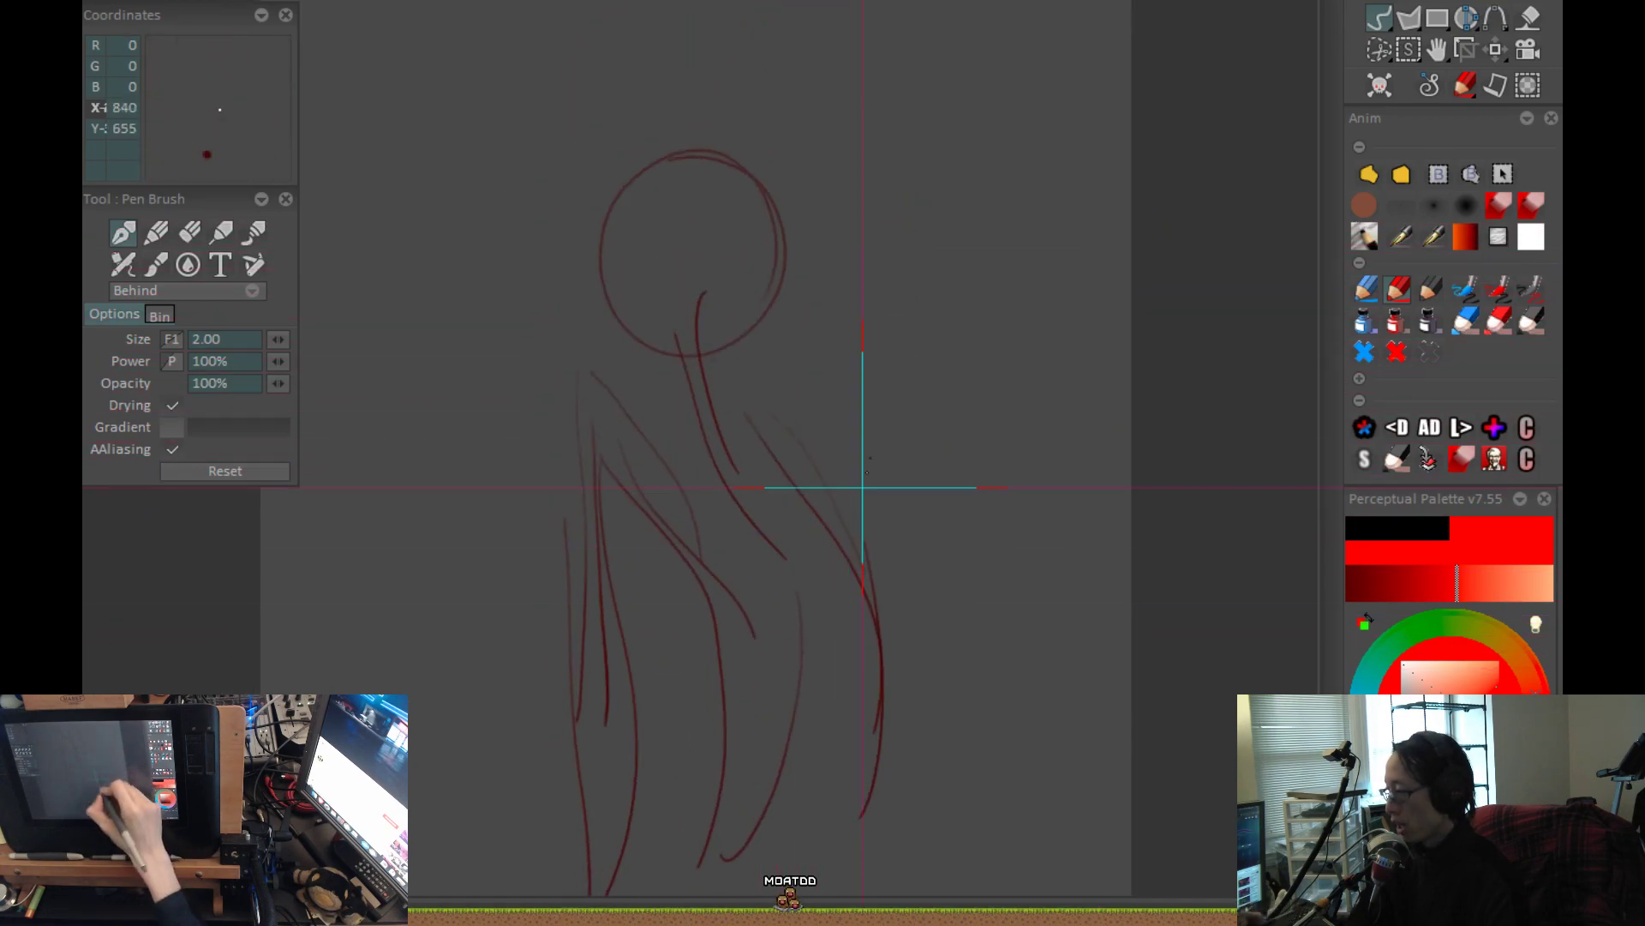
mouse_move(846, 430)
left_mouse_down()
mouse_move(830, 402)
mouse_move(892, 441)
mouse_move(918, 632)
mouse_move(857, 703)
left_mouse_up()
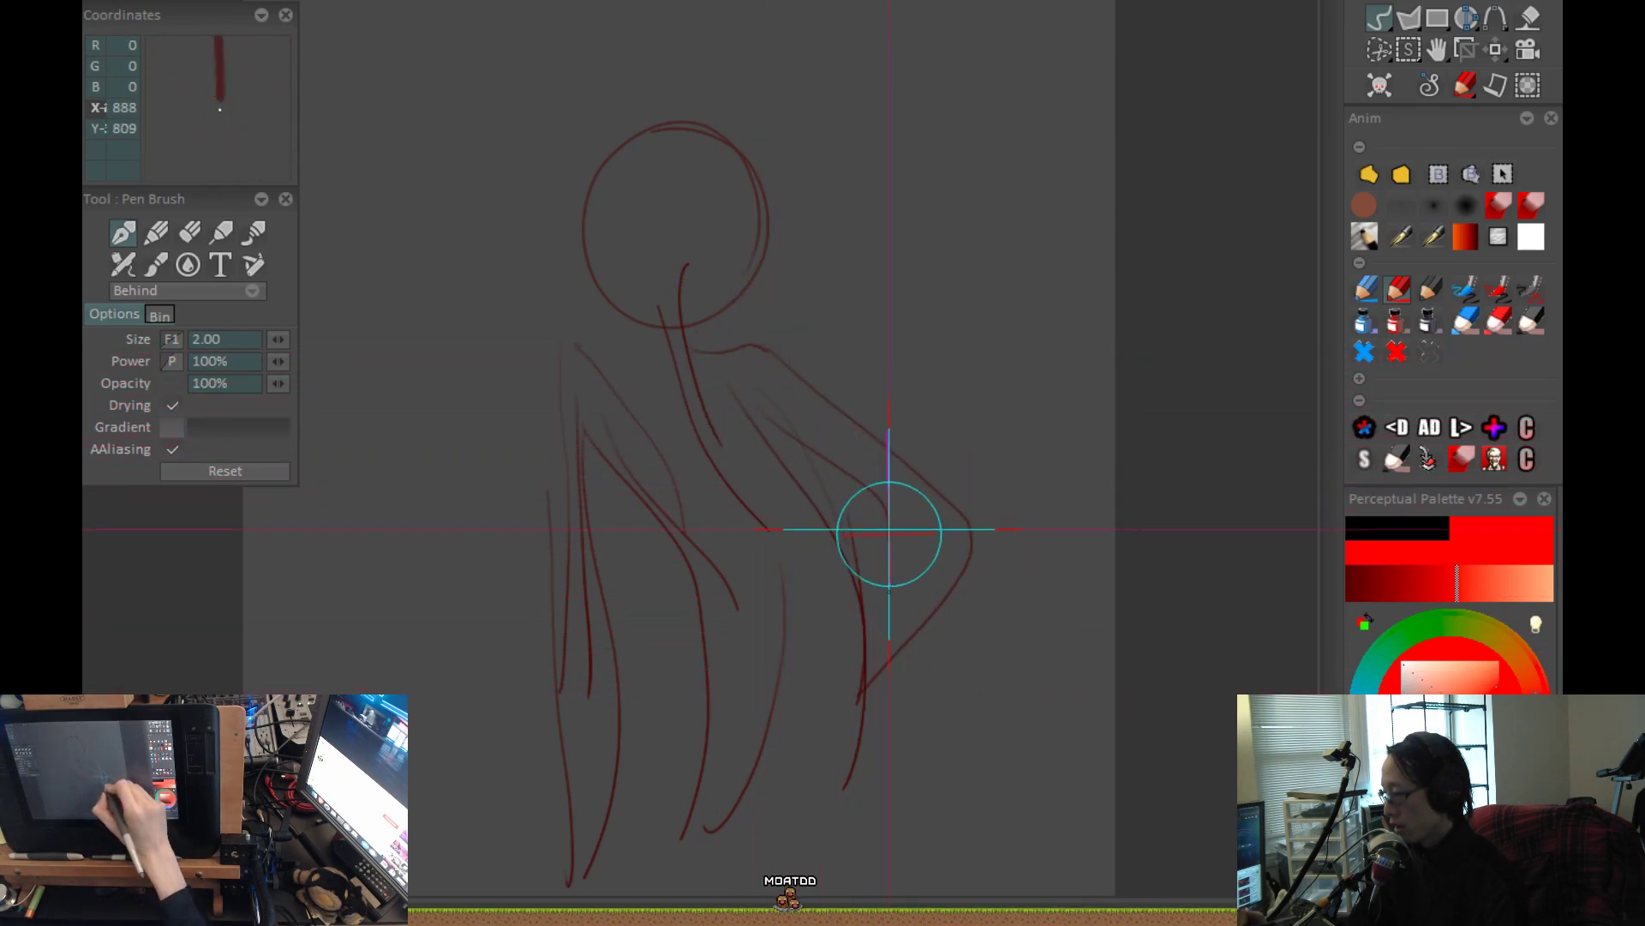
left_click_drag(936, 661, 923, 653)
left_click_drag(858, 541, 824, 628)
left_click_drag(823, 638, 828, 544)
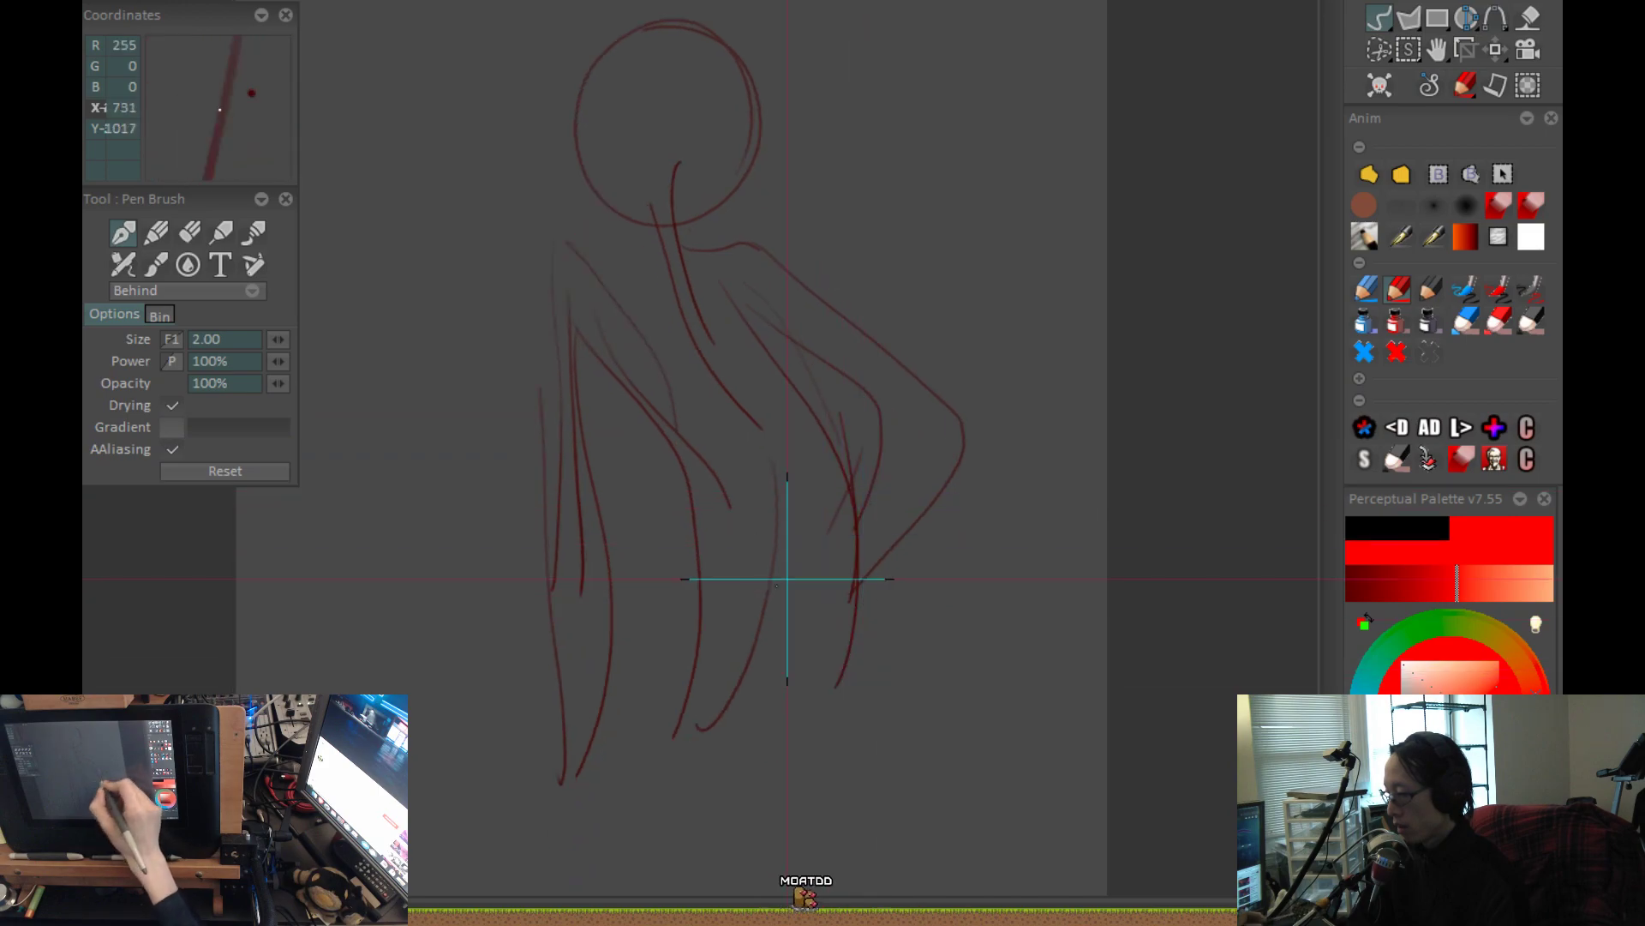
Sketch the waist flaring into the hips on both sides and a curve across the figure's base.
mouse_move(674, 439)
left_mouse_down()
mouse_move(692, 510)
mouse_move(579, 683)
left_mouse_up()
left_click_drag(880, 555, 898, 486)
mouse_move(863, 403)
left_mouse_down()
mouse_move(918, 606)
mouse_move(848, 694)
mouse_move(902, 559)
left_mouse_up()
left_click_drag(564, 561, 926, 584)
left_click_drag(837, 361, 874, 731)
Sketch the left shoulder line from the base of the neck to the top of the straight arm.
scroll(634, 470, "up", 1)
scroll(891, 402, "up", 2)
mouse_move(888, 447)
left_mouse_down()
mouse_move(709, 423)
mouse_move(559, 459)
left_mouse_up()
scroll(638, 446, "down", 3)
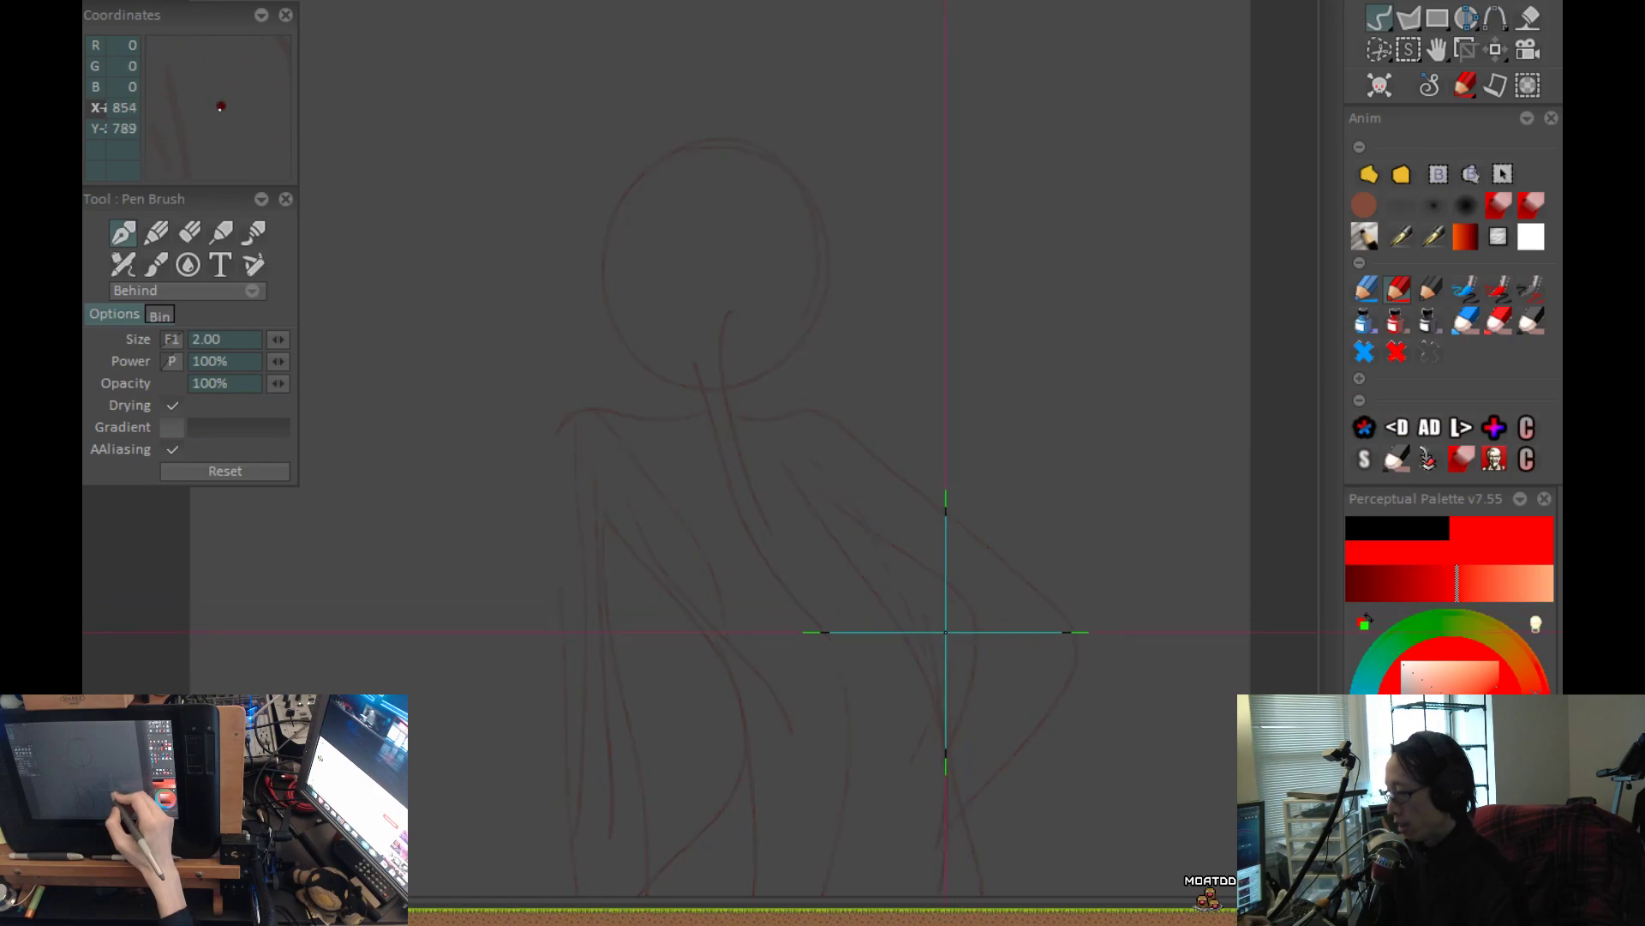
Trace the lower head, neck and shoulders with darker lines over the faint rough and mark the armpits with short dashes.
scroll(760, 577, "up", 3)
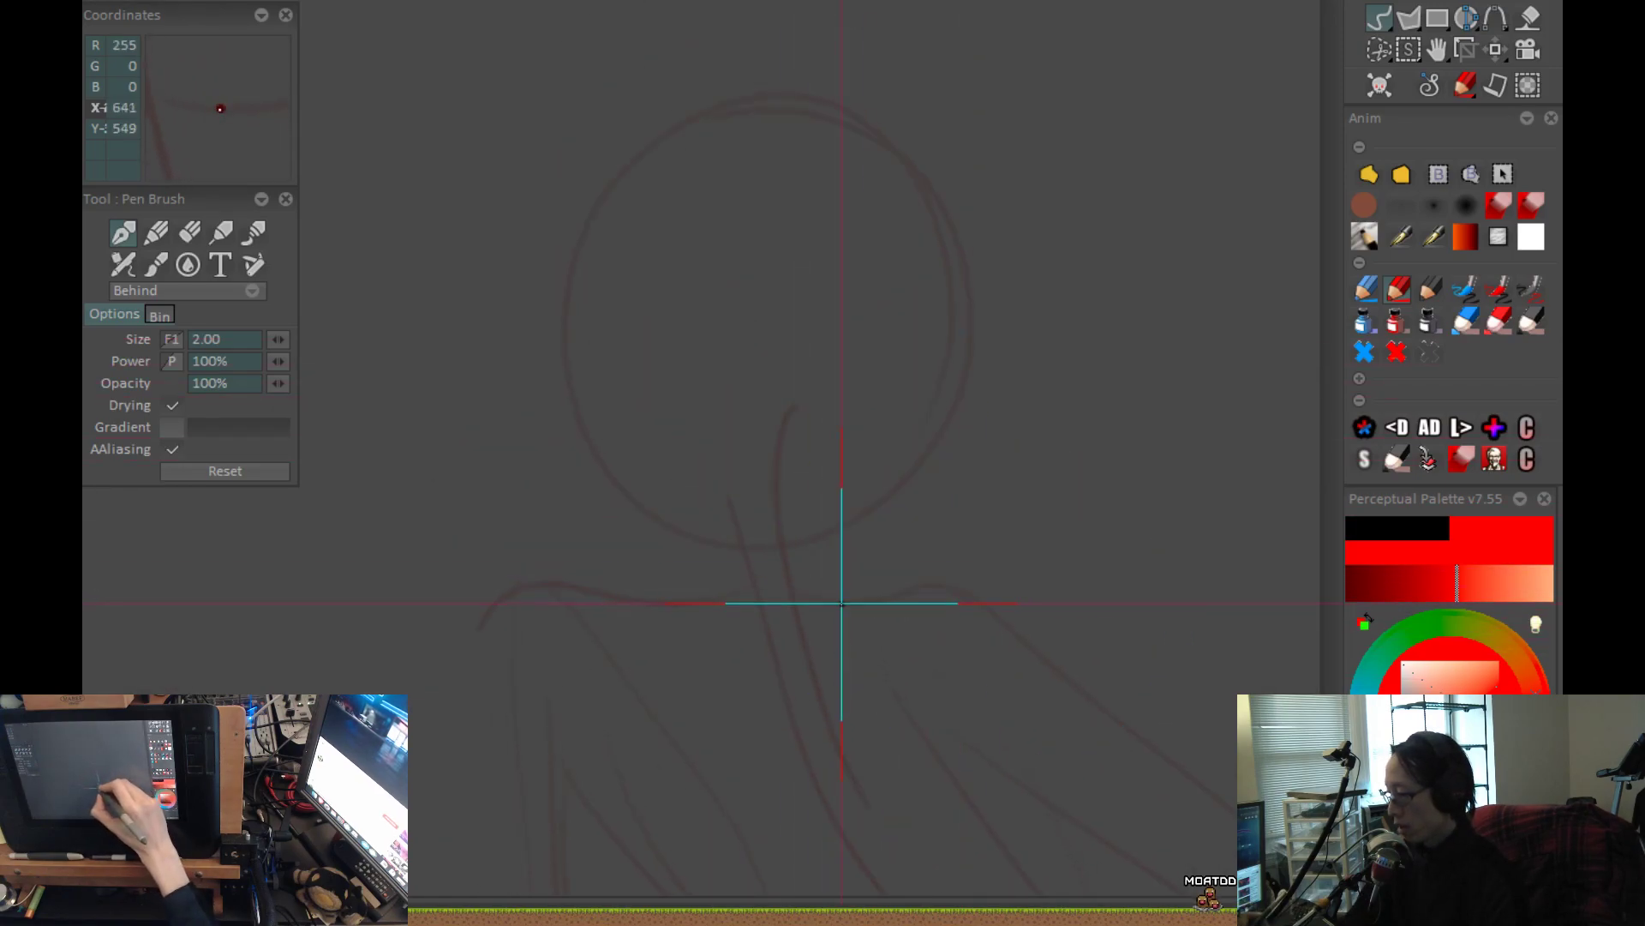
mouse_move(835, 537)
left_mouse_down()
mouse_move(962, 415)
mouse_move(757, 92)
mouse_move(569, 397)
mouse_move(705, 539)
mouse_move(661, 592)
mouse_move(886, 411)
mouse_move(755, 359)
mouse_move(643, 448)
mouse_move(645, 488)
mouse_move(716, 497)
left_mouse_up()
scroll(848, 526, "down", 2)
mouse_move(723, 350)
left_mouse_down()
mouse_move(802, 332)
mouse_move(848, 372)
left_mouse_up()
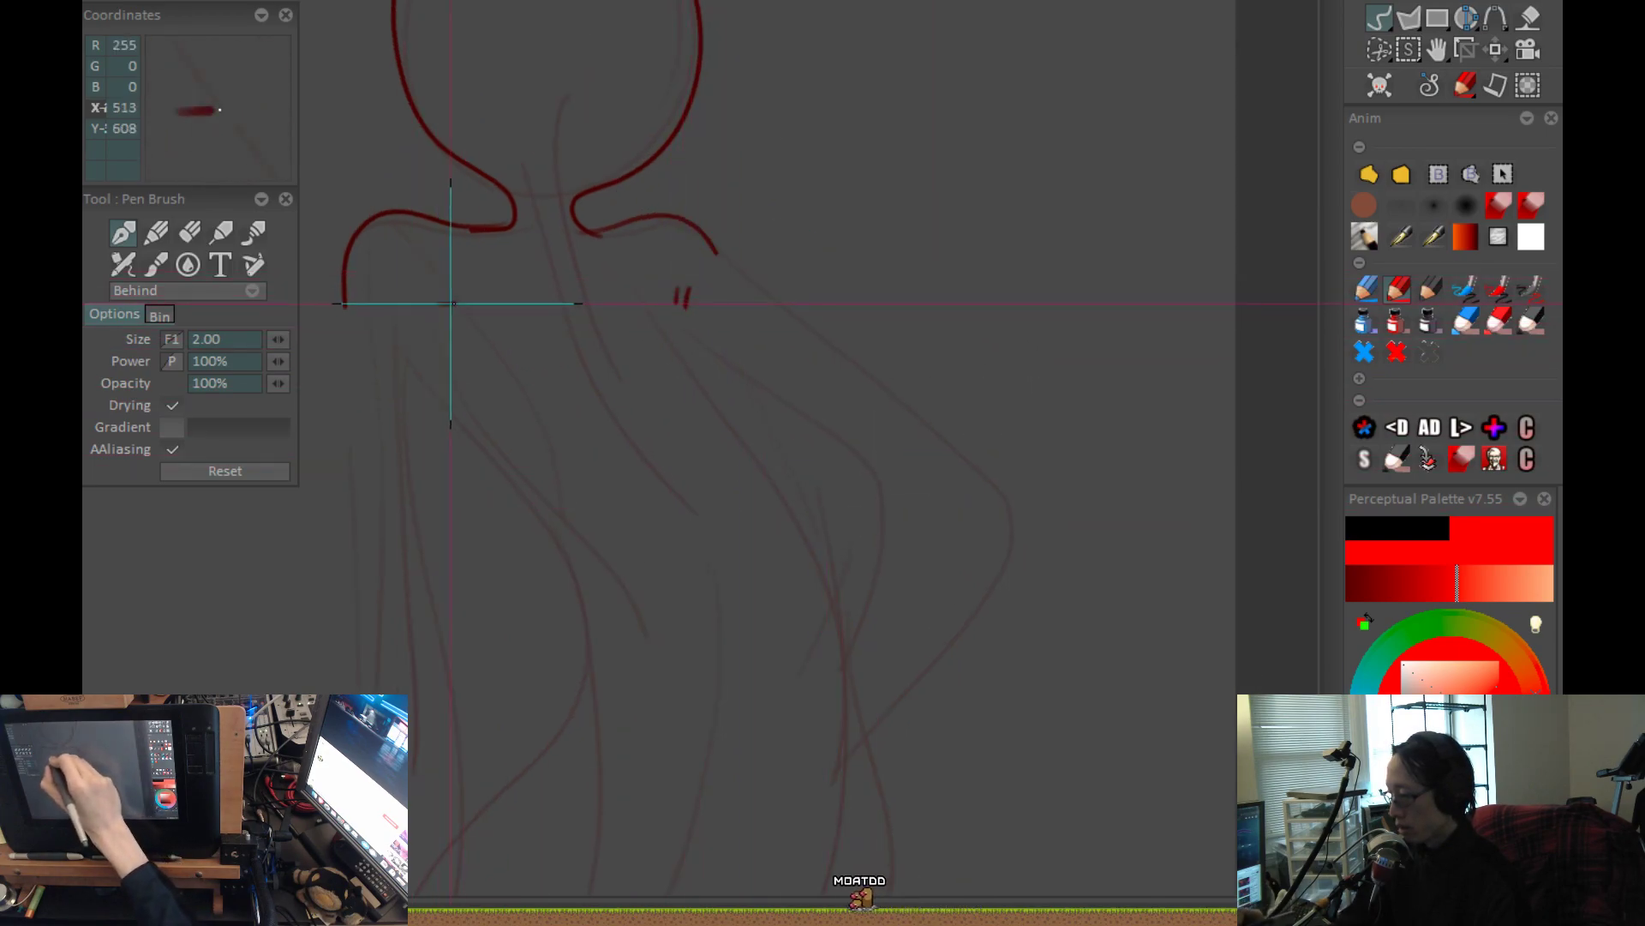
scroll(451, 328, "down", 2)
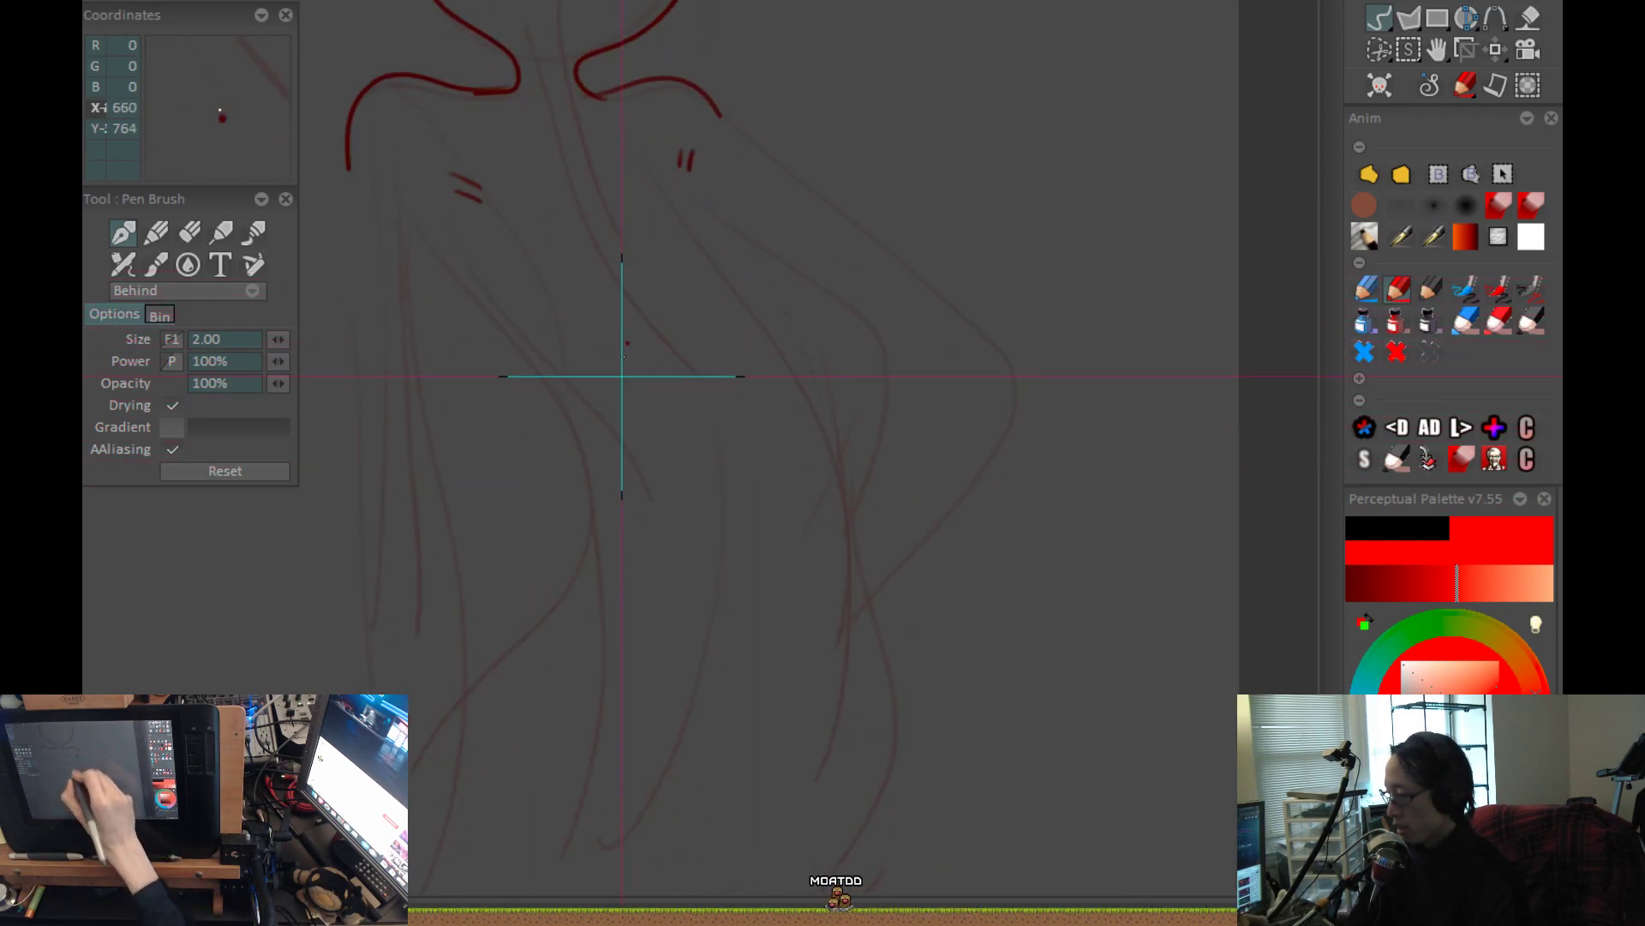
Trace both edges of the straight left arm with dark, clean lines.
left_click_drag(501, 252, 486, 703)
mouse_move(434, 242)
left_mouse_down()
mouse_move(420, 514)
mouse_move(434, 713)
left_mouse_up()
left_click_drag(729, 510, 614, 623)
scroll(623, 381, "up", 2)
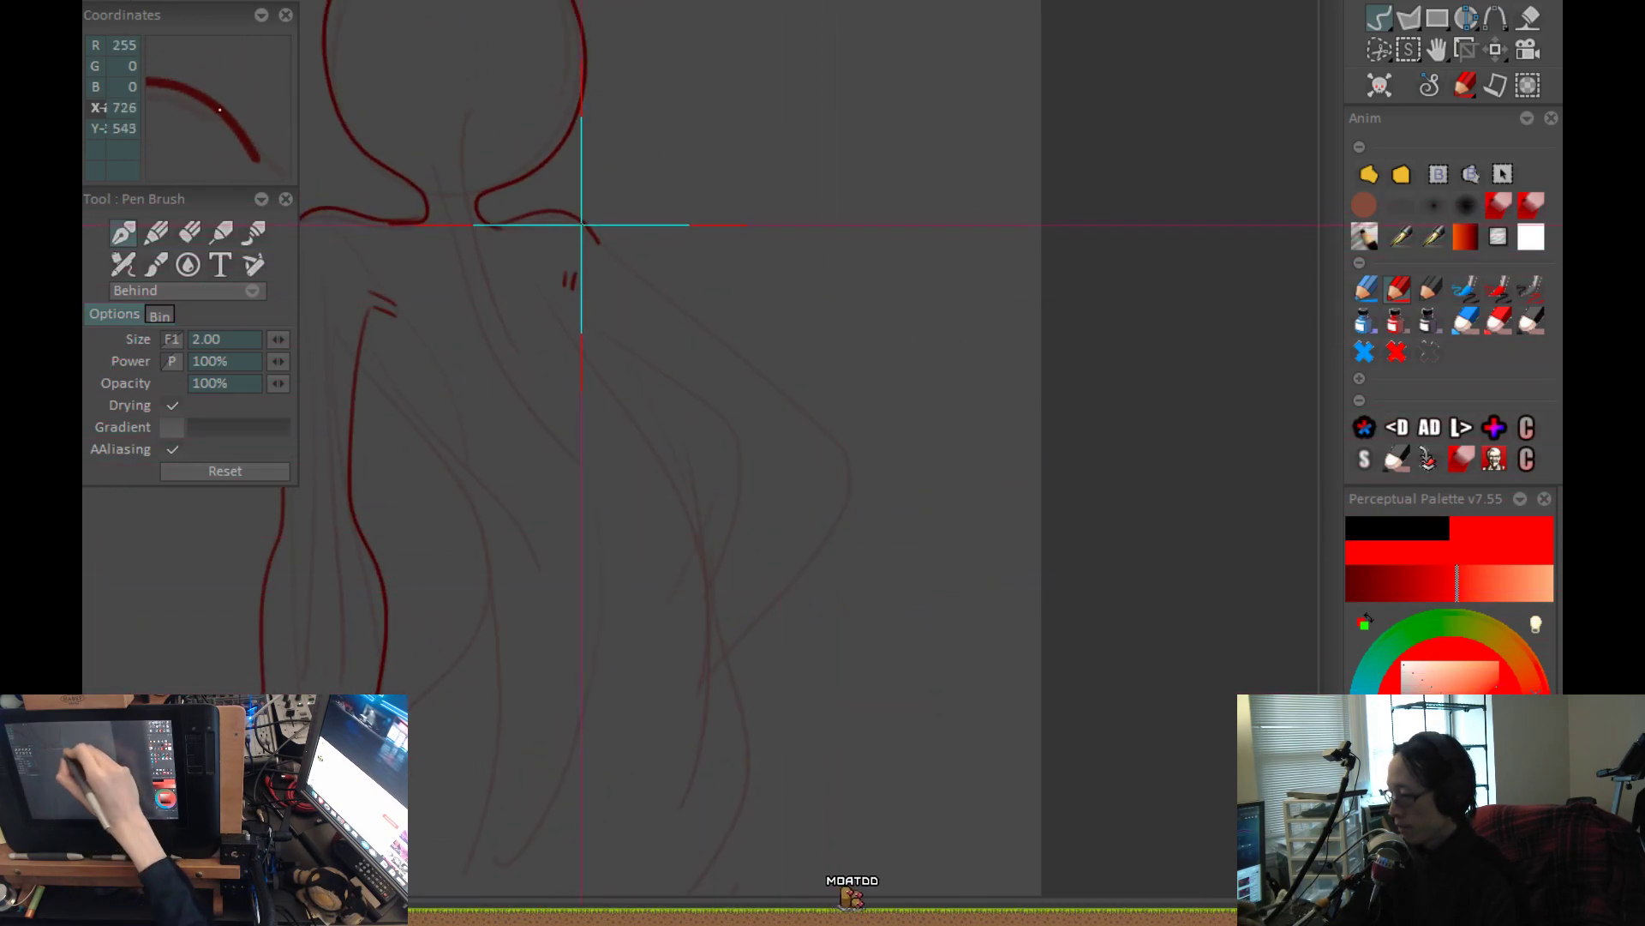
Trace the bent right arm's outer edge and both sides of the torso from armpits to hips.
mouse_move(751, 341)
left_mouse_down()
mouse_move(842, 433)
mouse_move(840, 413)
mouse_move(720, 587)
left_mouse_up()
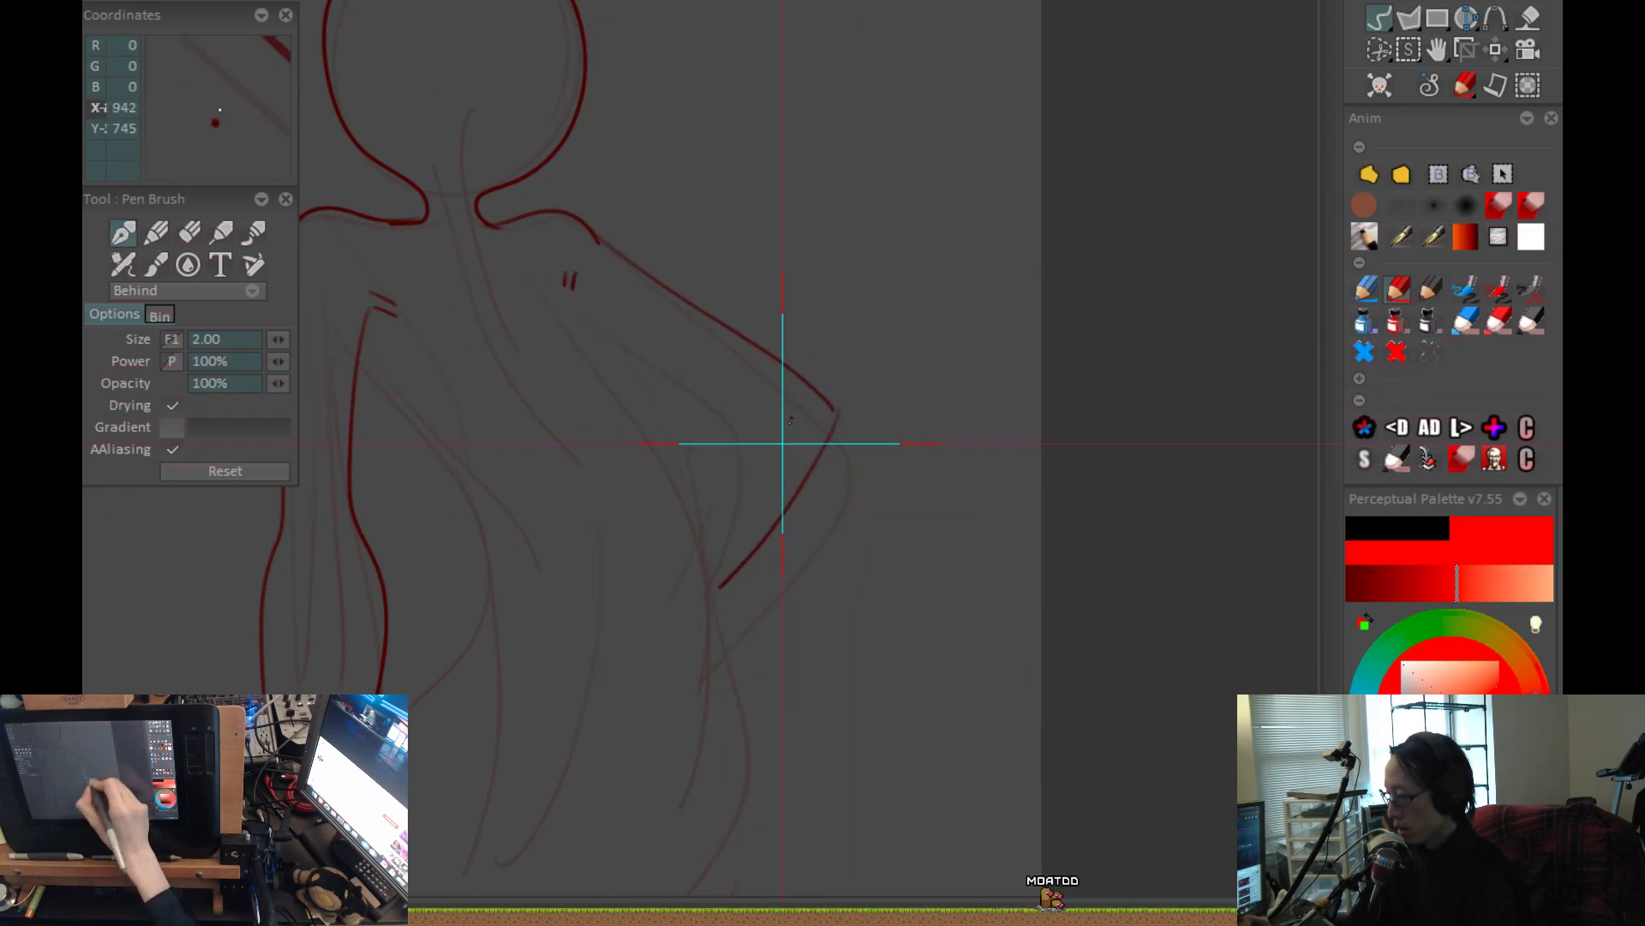
mouse_move(568, 300)
left_mouse_down()
mouse_move(642, 394)
mouse_move(731, 639)
mouse_move(749, 497)
left_mouse_up()
key("ctrl+z")
mouse_move(558, 154)
left_mouse_down()
mouse_move(695, 411)
mouse_move(758, 588)
mouse_move(680, 734)
left_mouse_up()
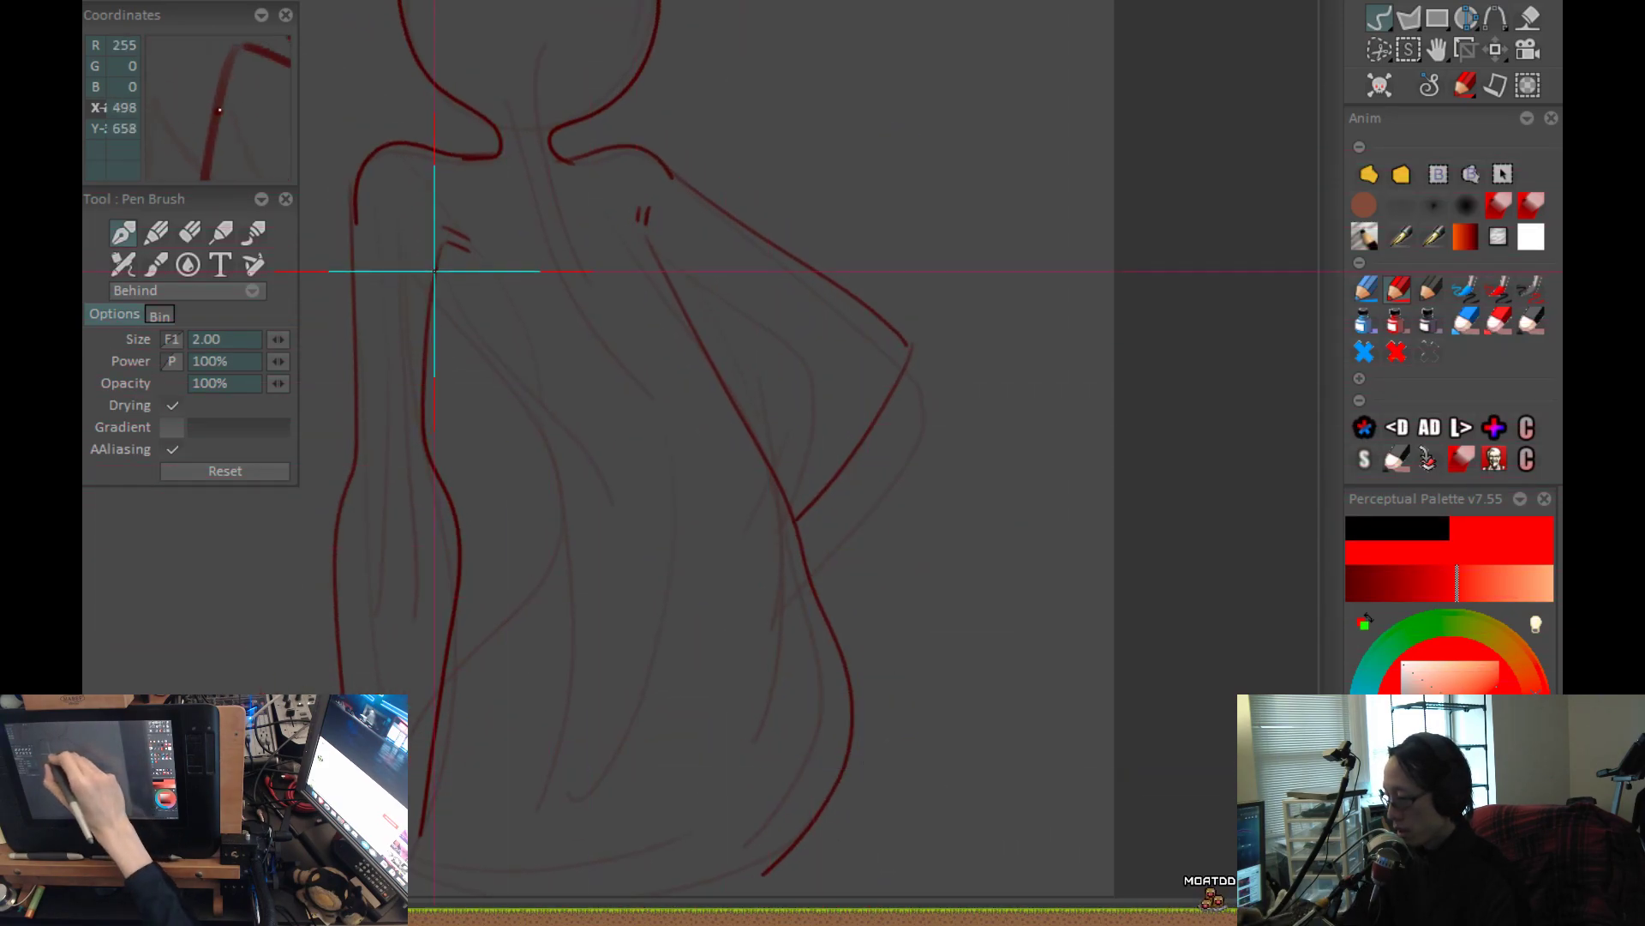
mouse_move(441, 299)
left_mouse_down()
mouse_move(551, 438)
mouse_move(560, 512)
mouse_move(540, 574)
mouse_move(450, 660)
left_mouse_up()
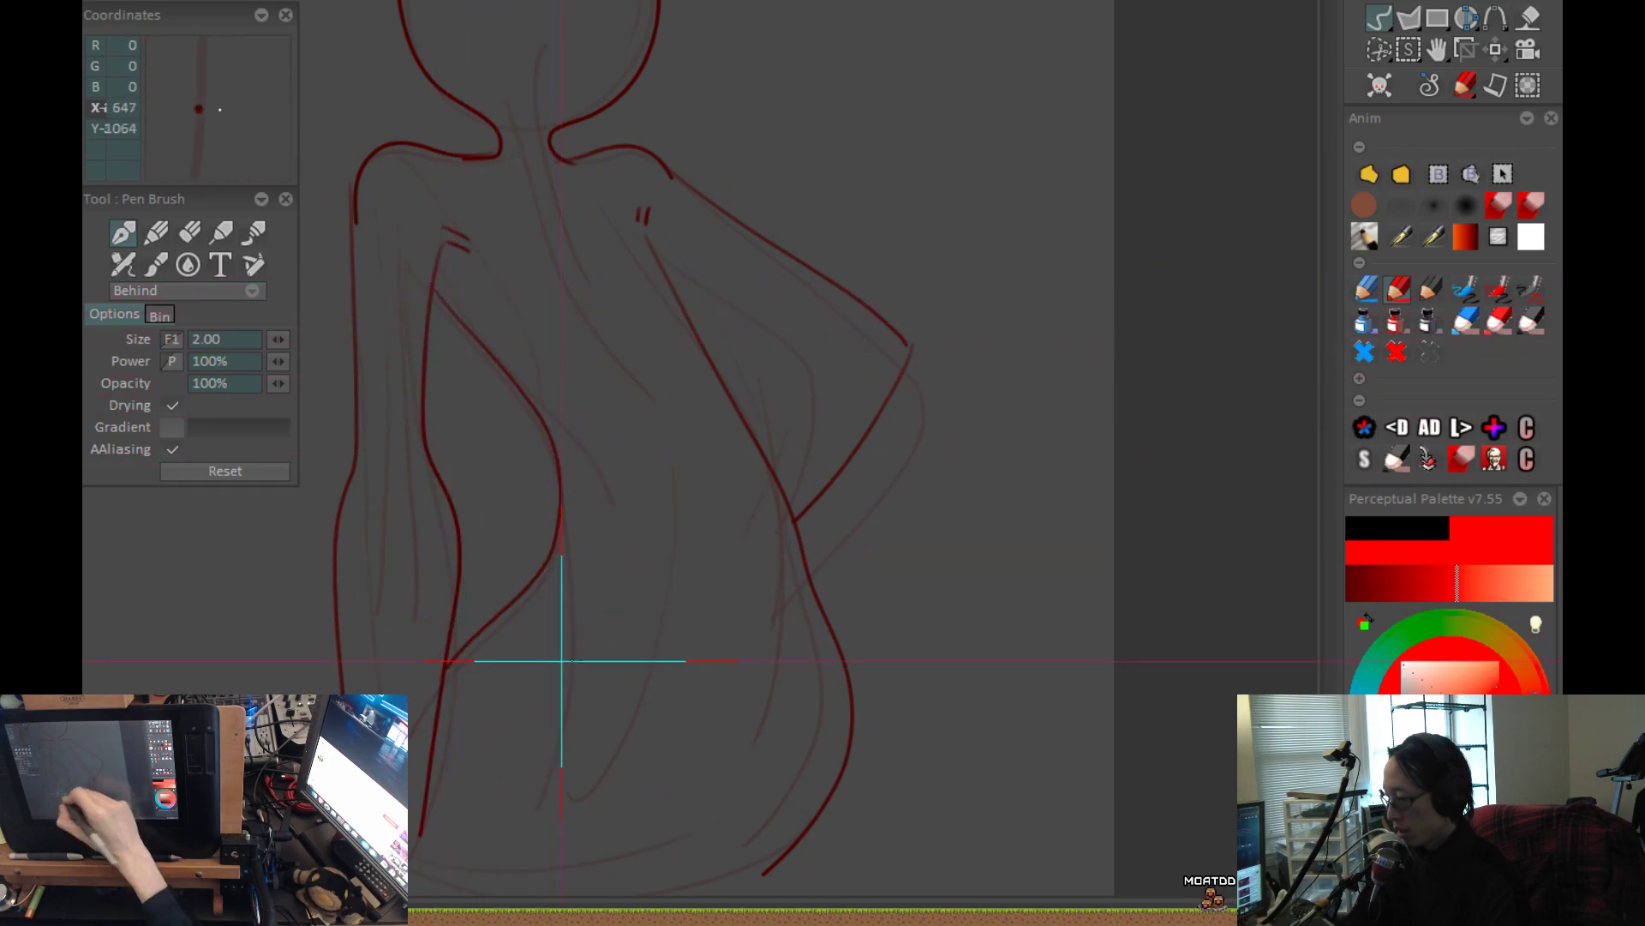
Trace the curved groin line, the inner hip curve running down the thigh, and the outer left leg.
mouse_move(843, 603)
left_mouse_down()
mouse_move(849, 547)
mouse_move(892, 504)
left_mouse_up()
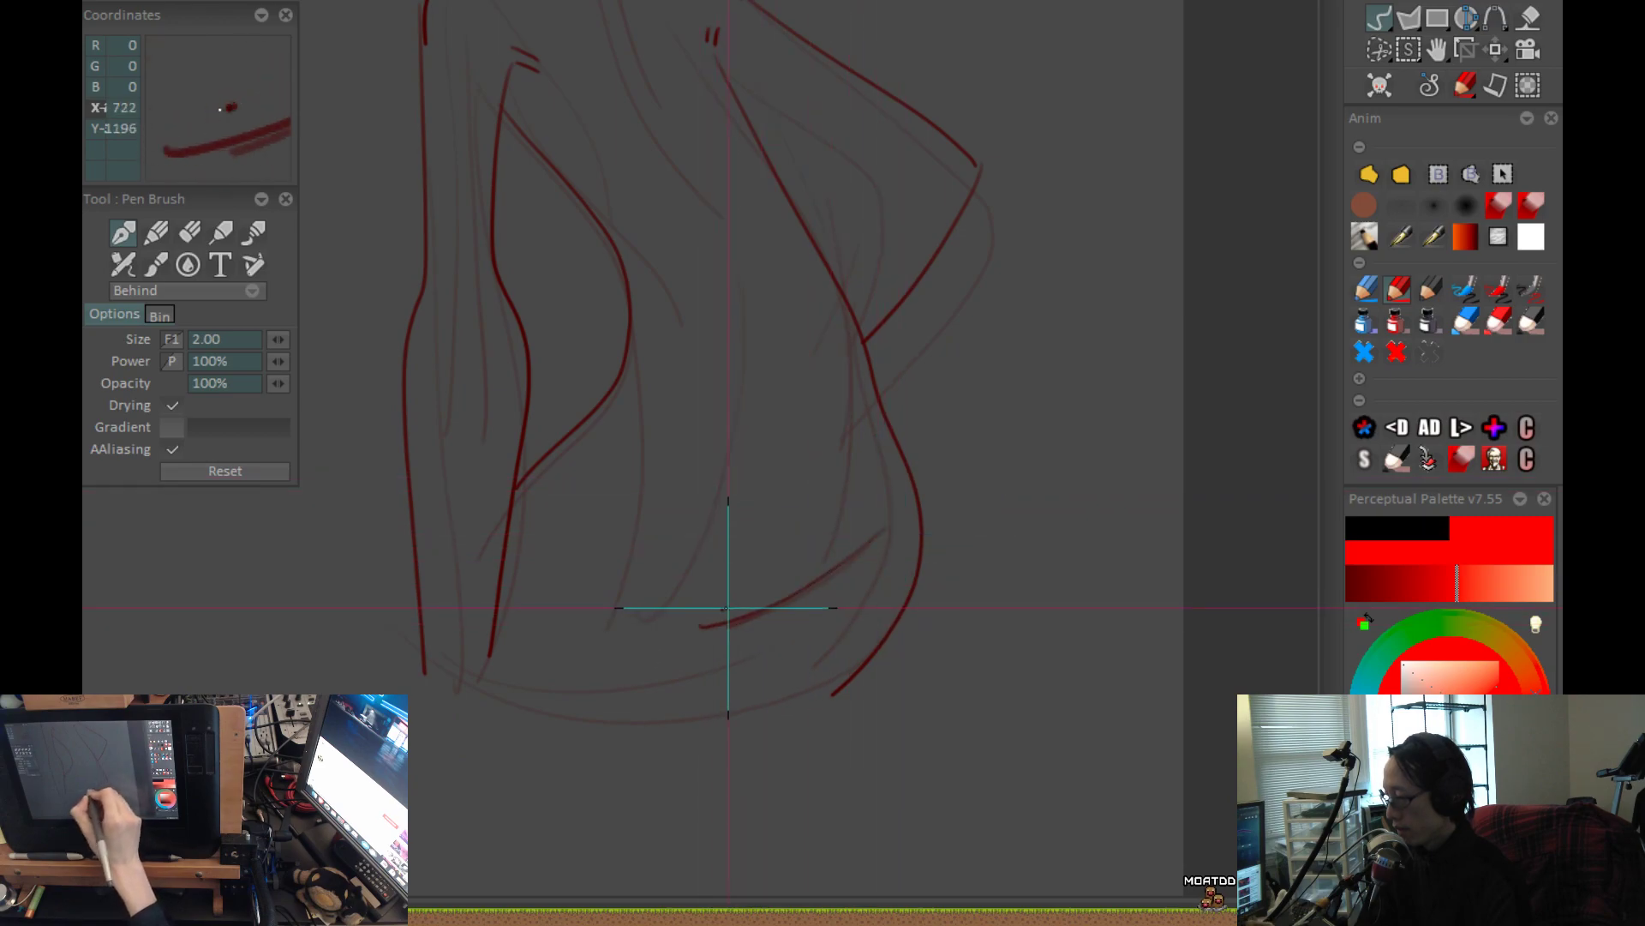
mouse_move(712, 630)
left_mouse_down()
mouse_move(690, 586)
mouse_move(672, 602)
mouse_move(663, 464)
mouse_move(597, 375)
left_mouse_up()
left_click_drag(778, 581, 772, 498)
left_click_drag(660, 478, 673, 533)
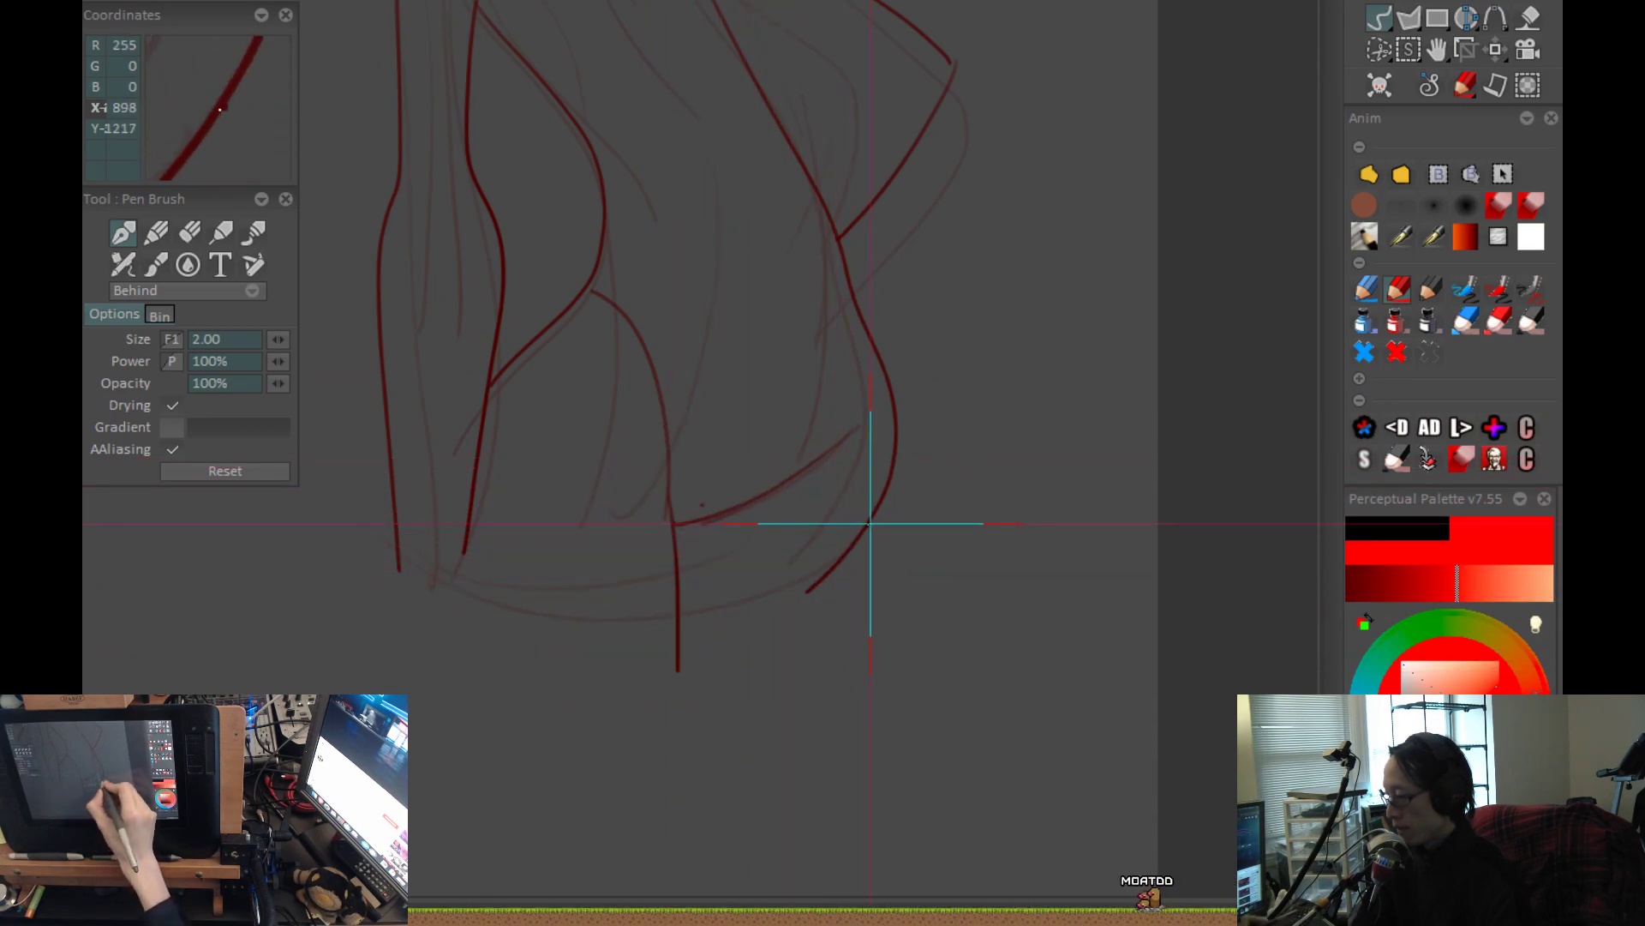
left_click_drag(755, 610, 763, 666)
left_click_drag(407, 623, 451, 765)
left_click_drag(835, 315, 782, 748)
Trace the inner edge of the bent right arm from the armpit around the elbow to the waist.
scroll(795, 527, "up", 1)
mouse_move(616, 424)
left_mouse_down()
mouse_move(820, 557)
mouse_move(782, 652)
left_mouse_up()
key("ctrl+z")
left_click_drag(821, 555, 758, 669)
scroll(827, 582, "down", 2)
mouse_move(842, 594)
left_mouse_down()
mouse_move(940, 646)
mouse_move(843, 440)
left_mouse_up()
Complete the dark outline of the head around the crown and along the chin.
scroll(863, 600, "up", 1)
left_click_drag(686, 204, 738, 310)
scroll(754, 300, "up", 3)
left_click_drag(595, 388, 771, 398)
mouse_move(818, 351)
left_mouse_down()
mouse_move(802, 460)
mouse_move(818, 542)
left_mouse_up()
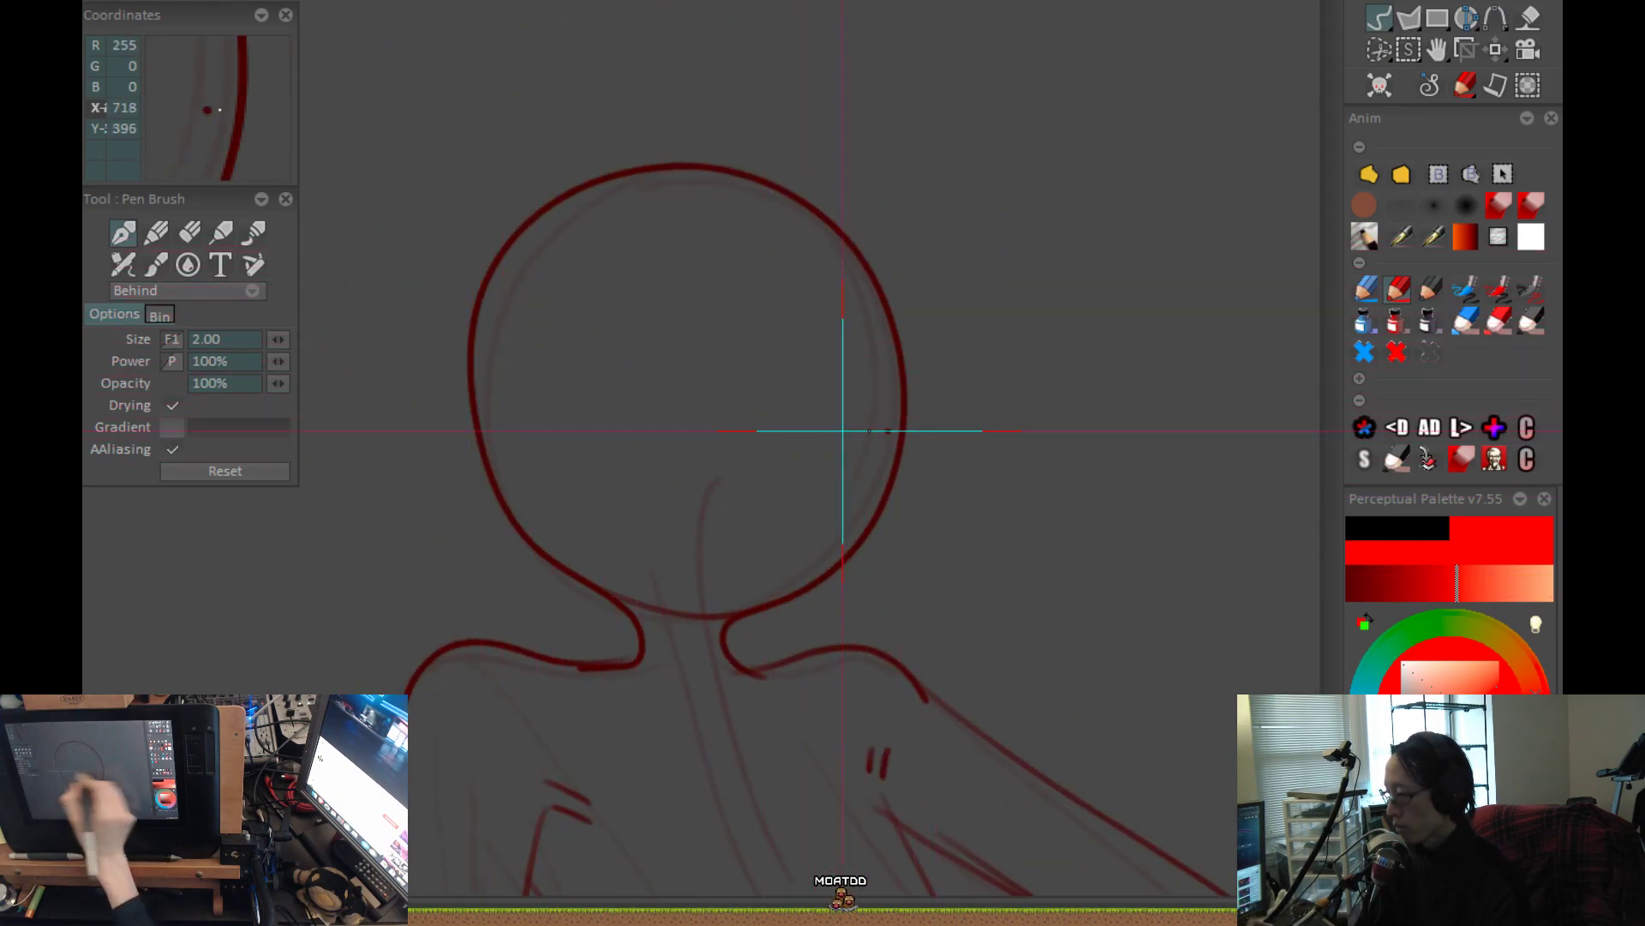
Draw a horizontal eye guideline across the face and a vertical centre line, redoing the first guideline.
left_click_drag(913, 401, 551, 360)
key("ctrl+z")
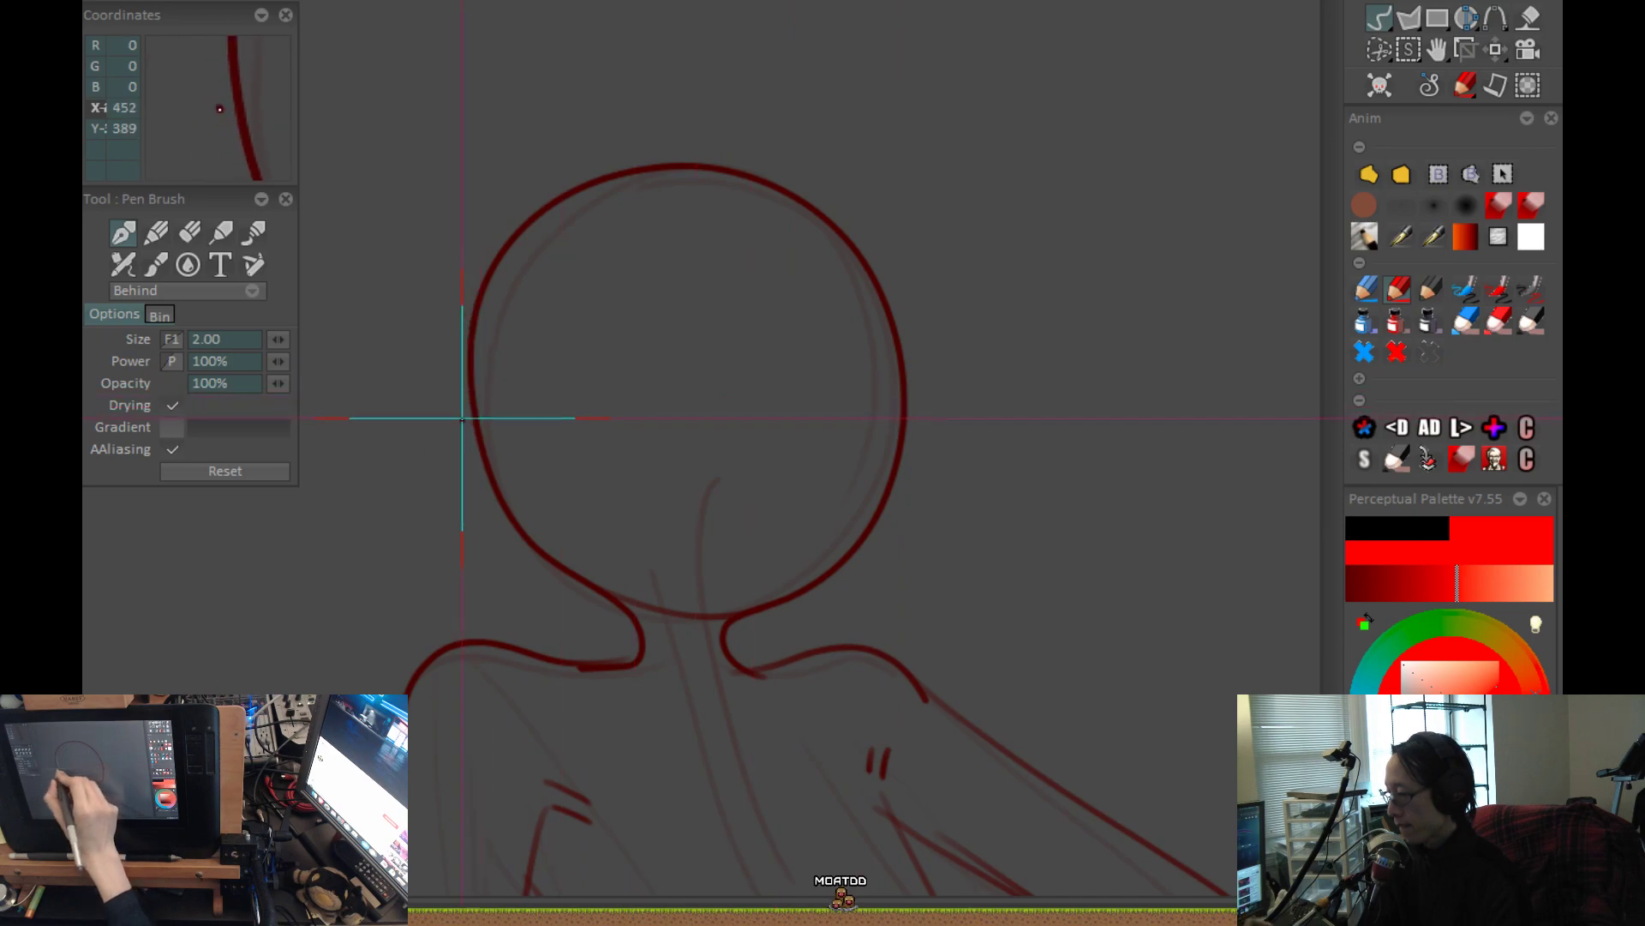
left_click_drag(876, 429, 643, 447)
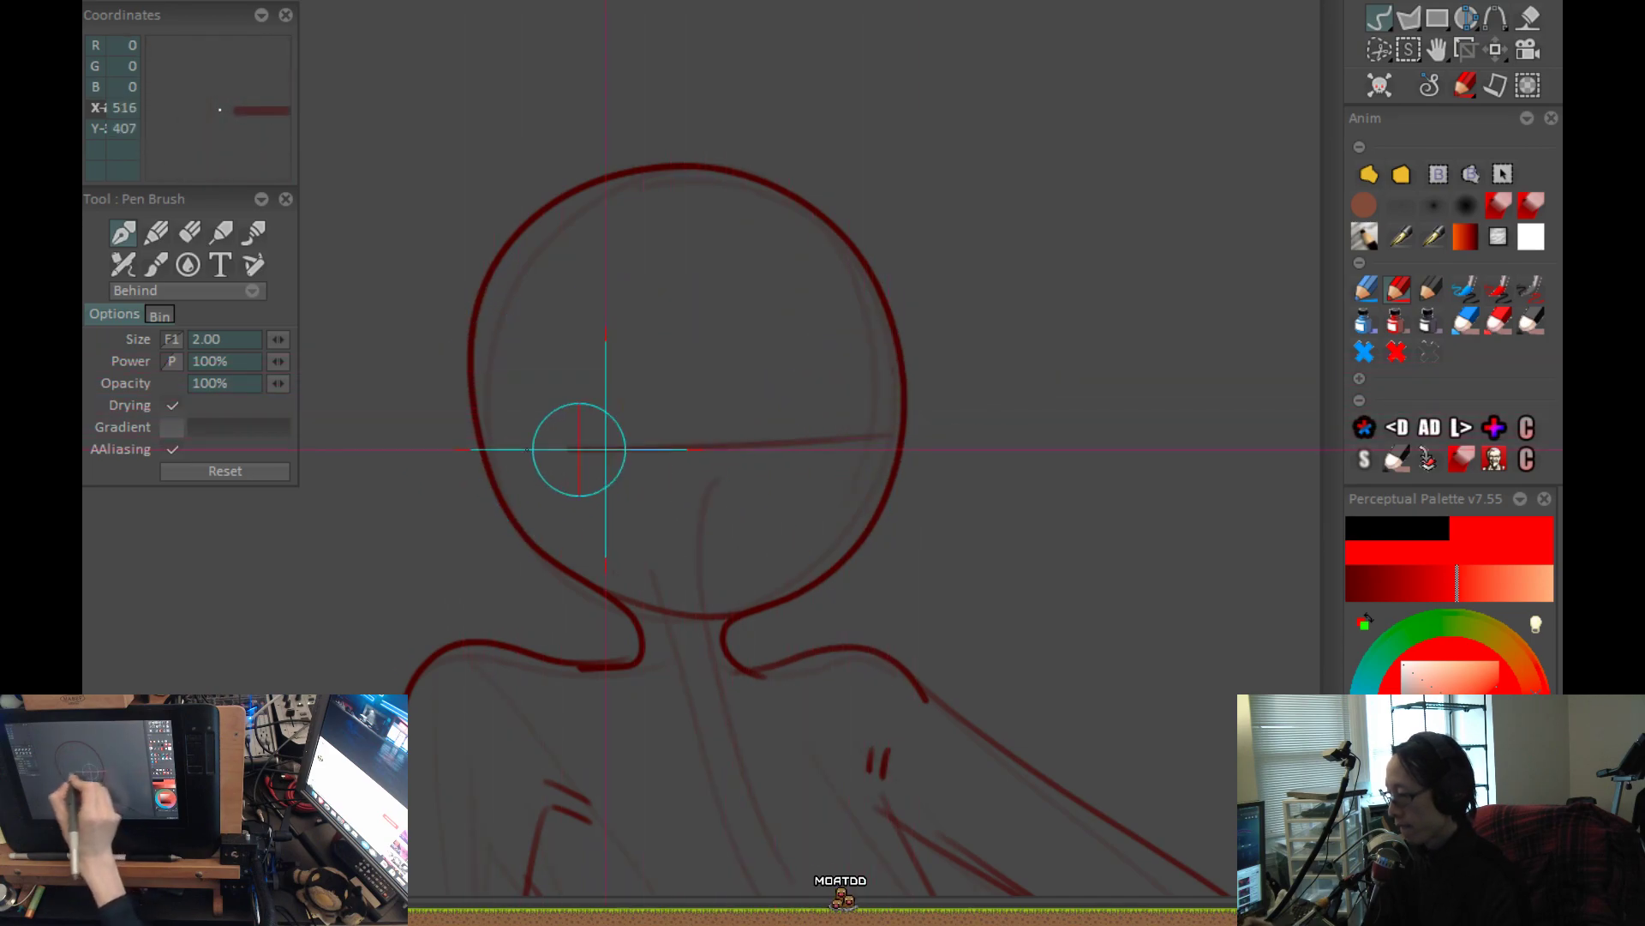
mouse_move(800, 461)
left_mouse_down()
mouse_move(720, 350)
mouse_move(815, 282)
left_mouse_up()
Draw a second curved line inside the right hip, sweeping down into the groin.
scroll(724, 386, "down", 3)
left_click_drag(878, 705, 865, 593)
left_click_drag(973, 614, 943, 540)
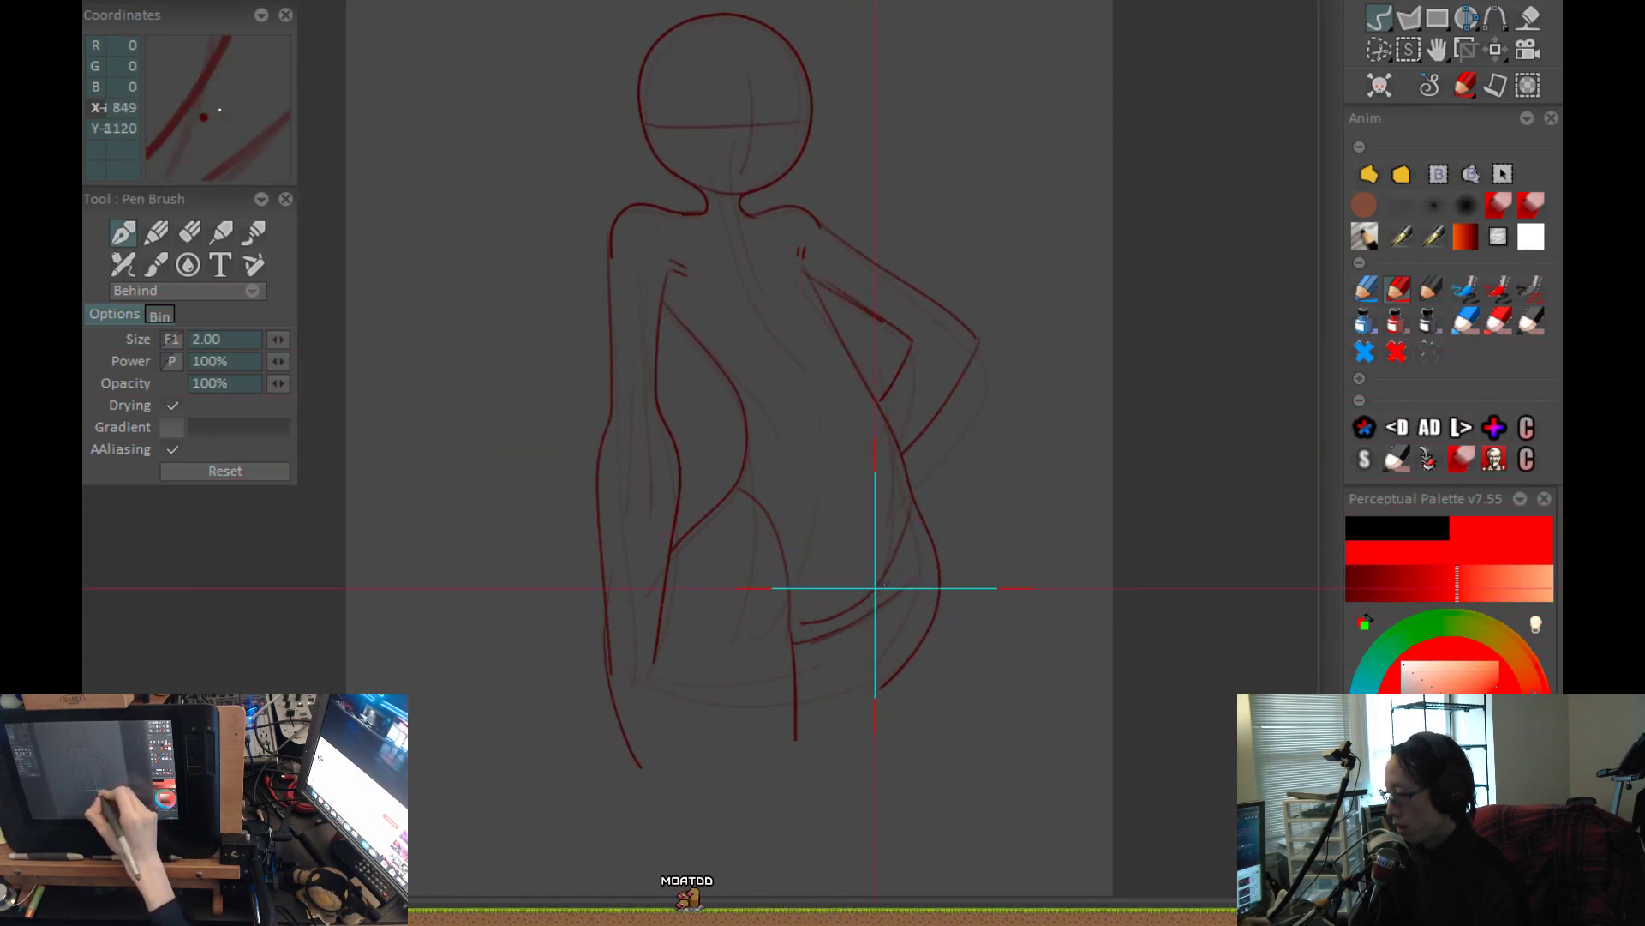
Draw a curved contour line across the lower hips and a crease line at the elbow of the bent arm.
left_click_drag(823, 624, 873, 606)
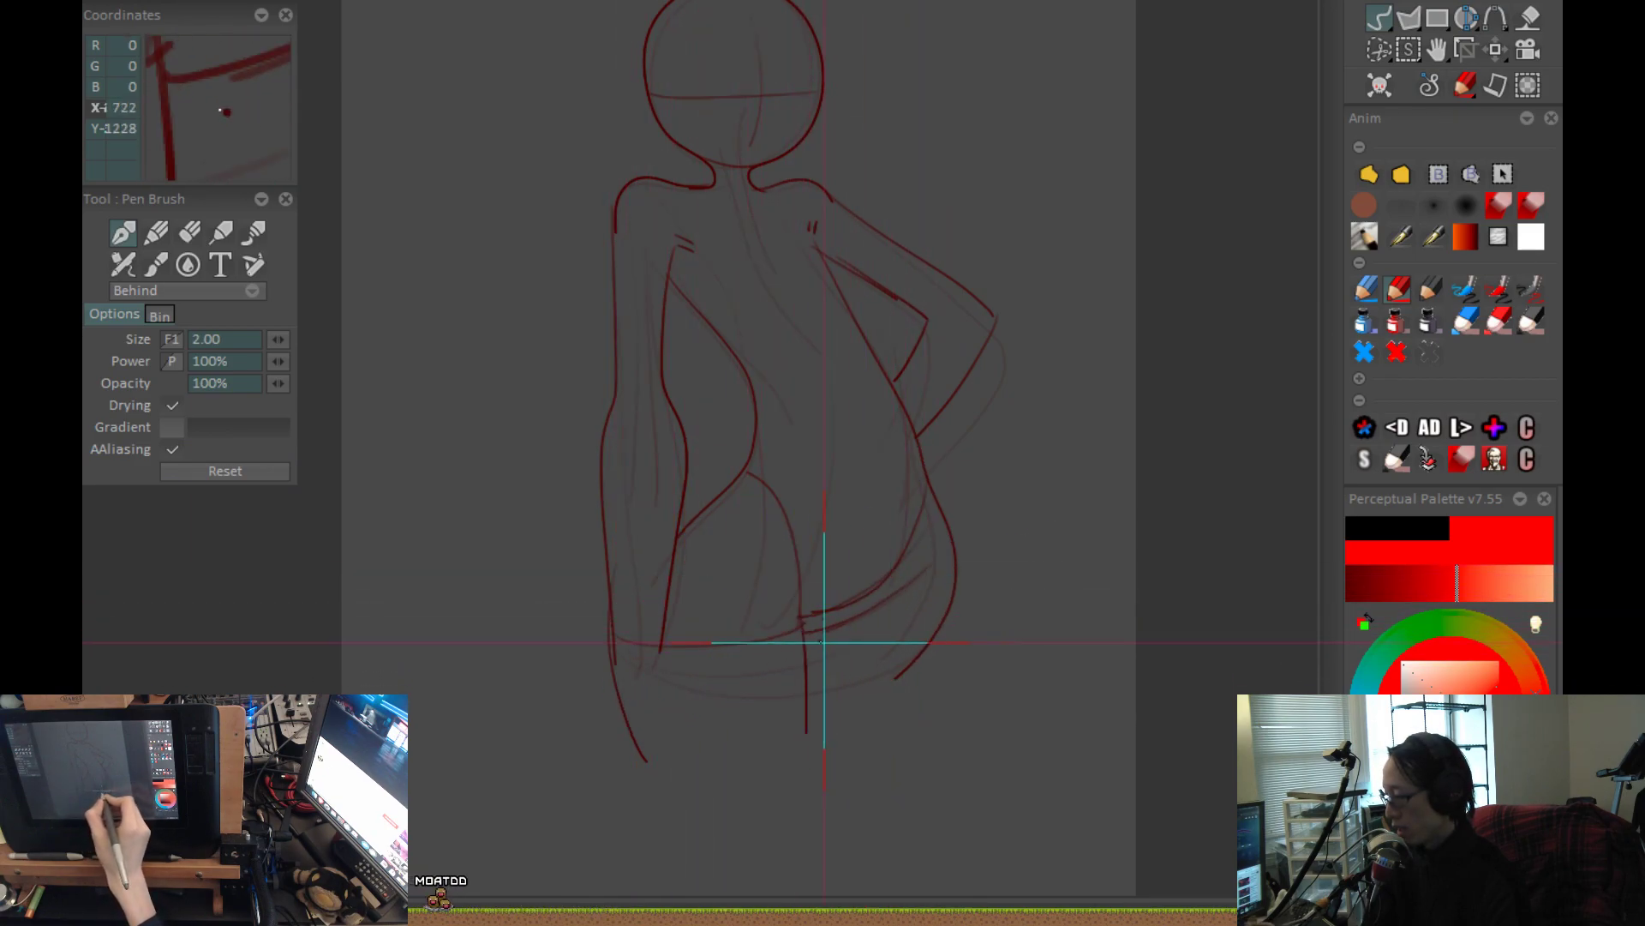
left_click_drag(977, 508, 951, 639)
left_click_drag(934, 442, 967, 408)
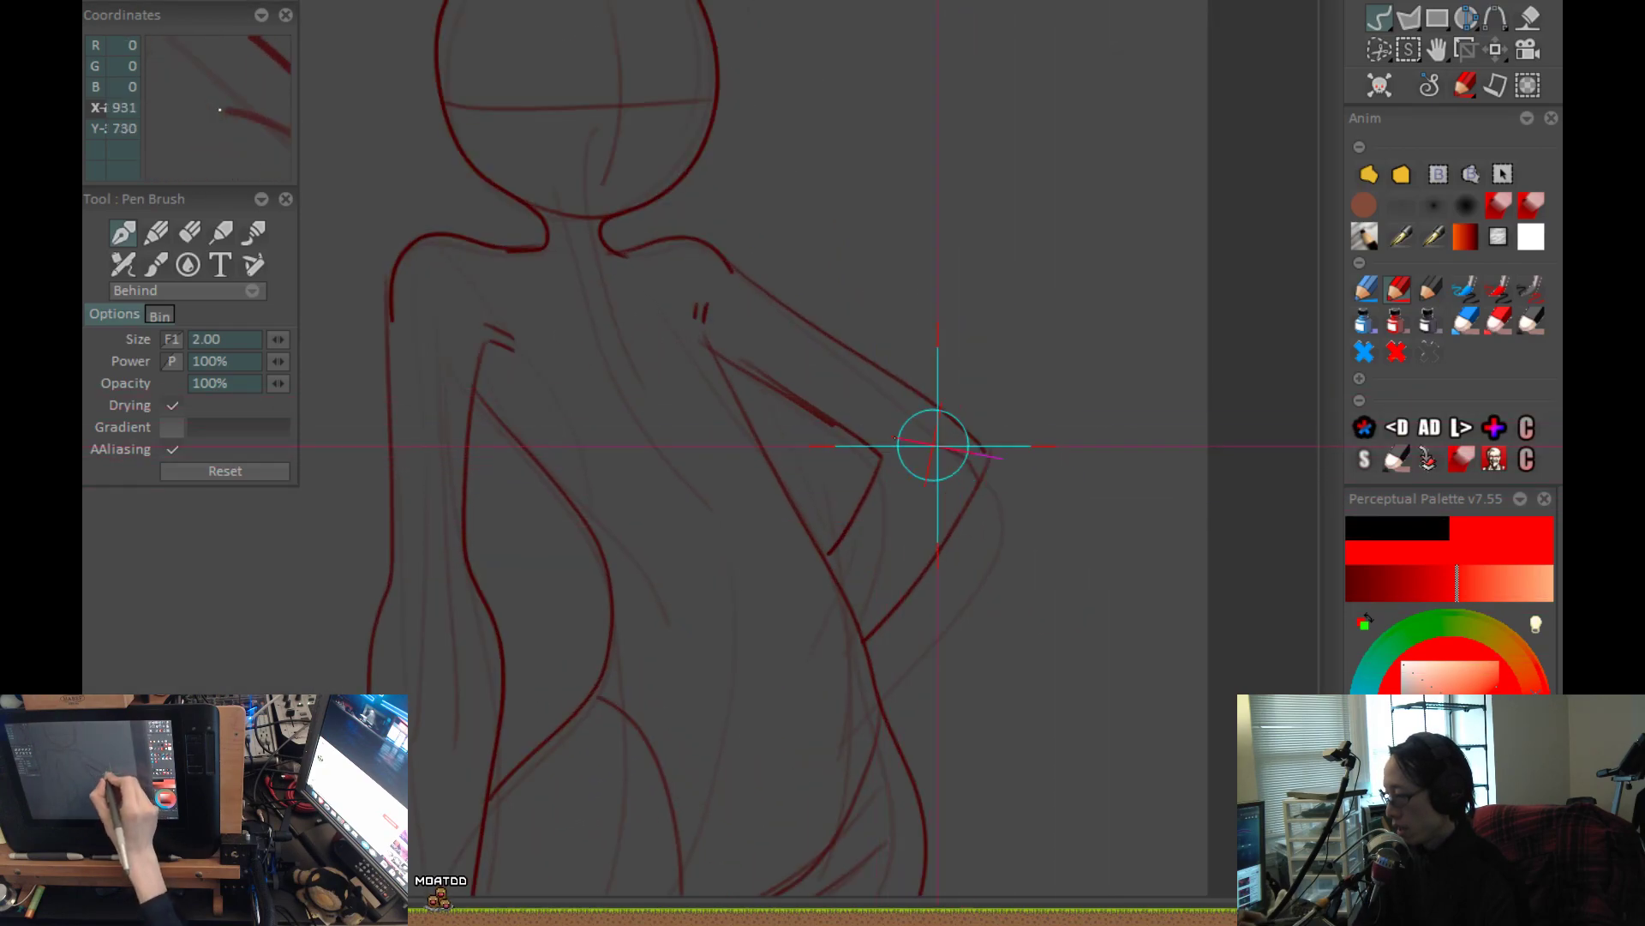
mouse_move(925, 457)
left_mouse_down()
mouse_move(886, 481)
mouse_move(838, 595)
mouse_move(800, 555)
mouse_move(844, 549)
left_mouse_up()
left_click_drag(876, 761, 893, 615)
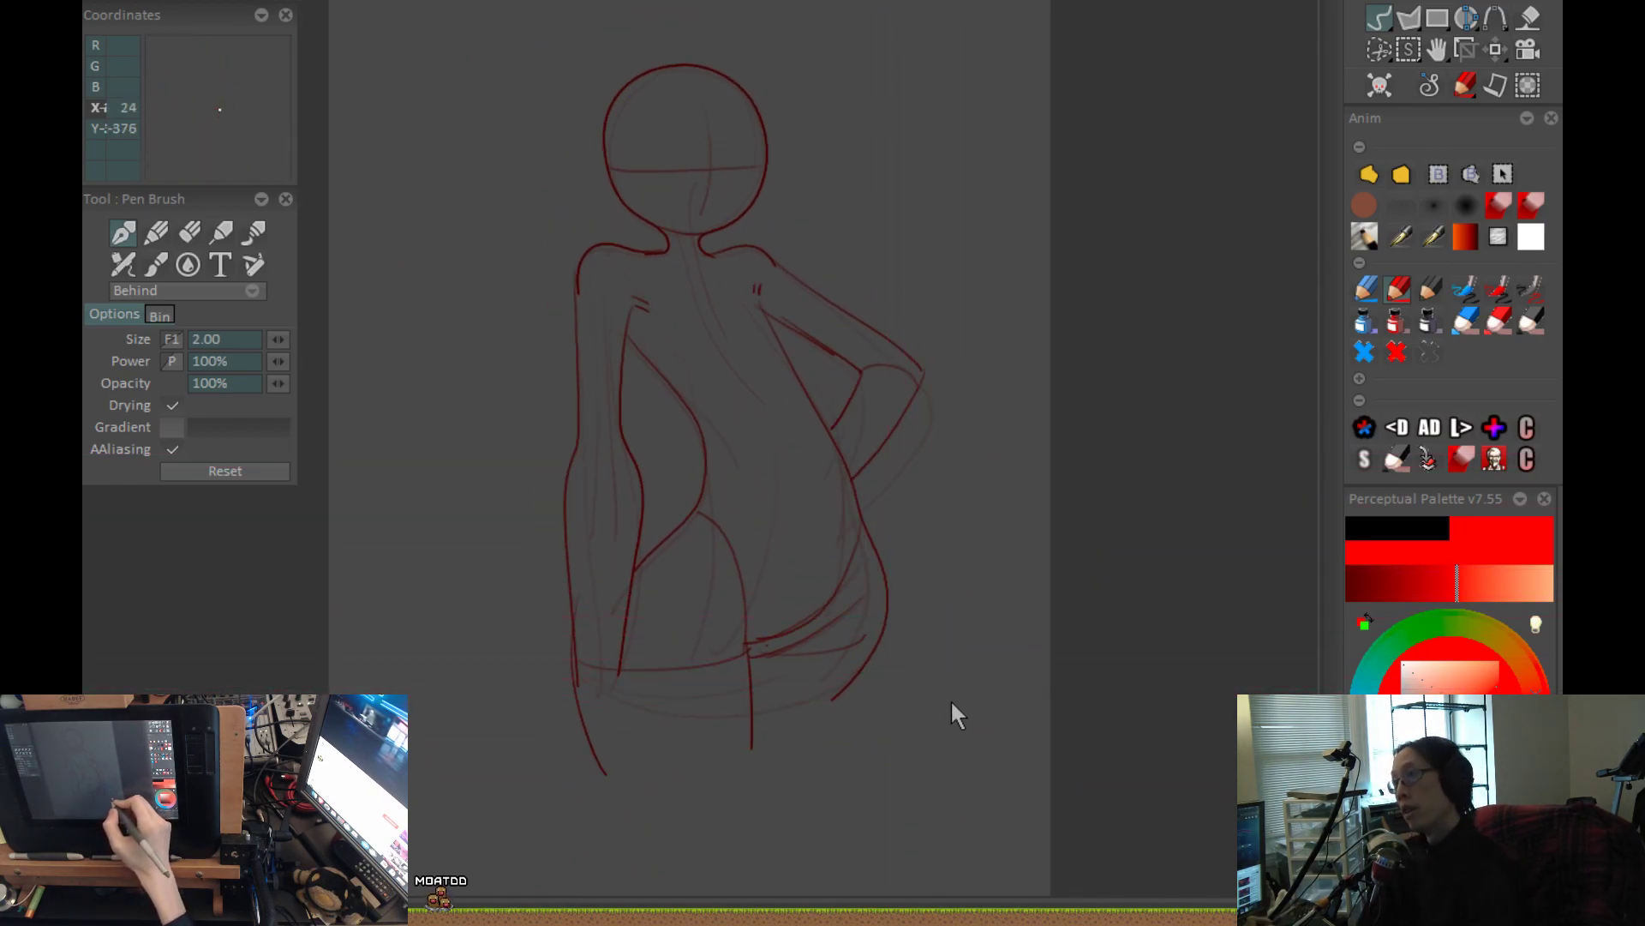
Using the Air Brush in Behind mode with mid grey, paint broad fill strokes down the torso, undoing the first stroke.
left_click(1485, 245)
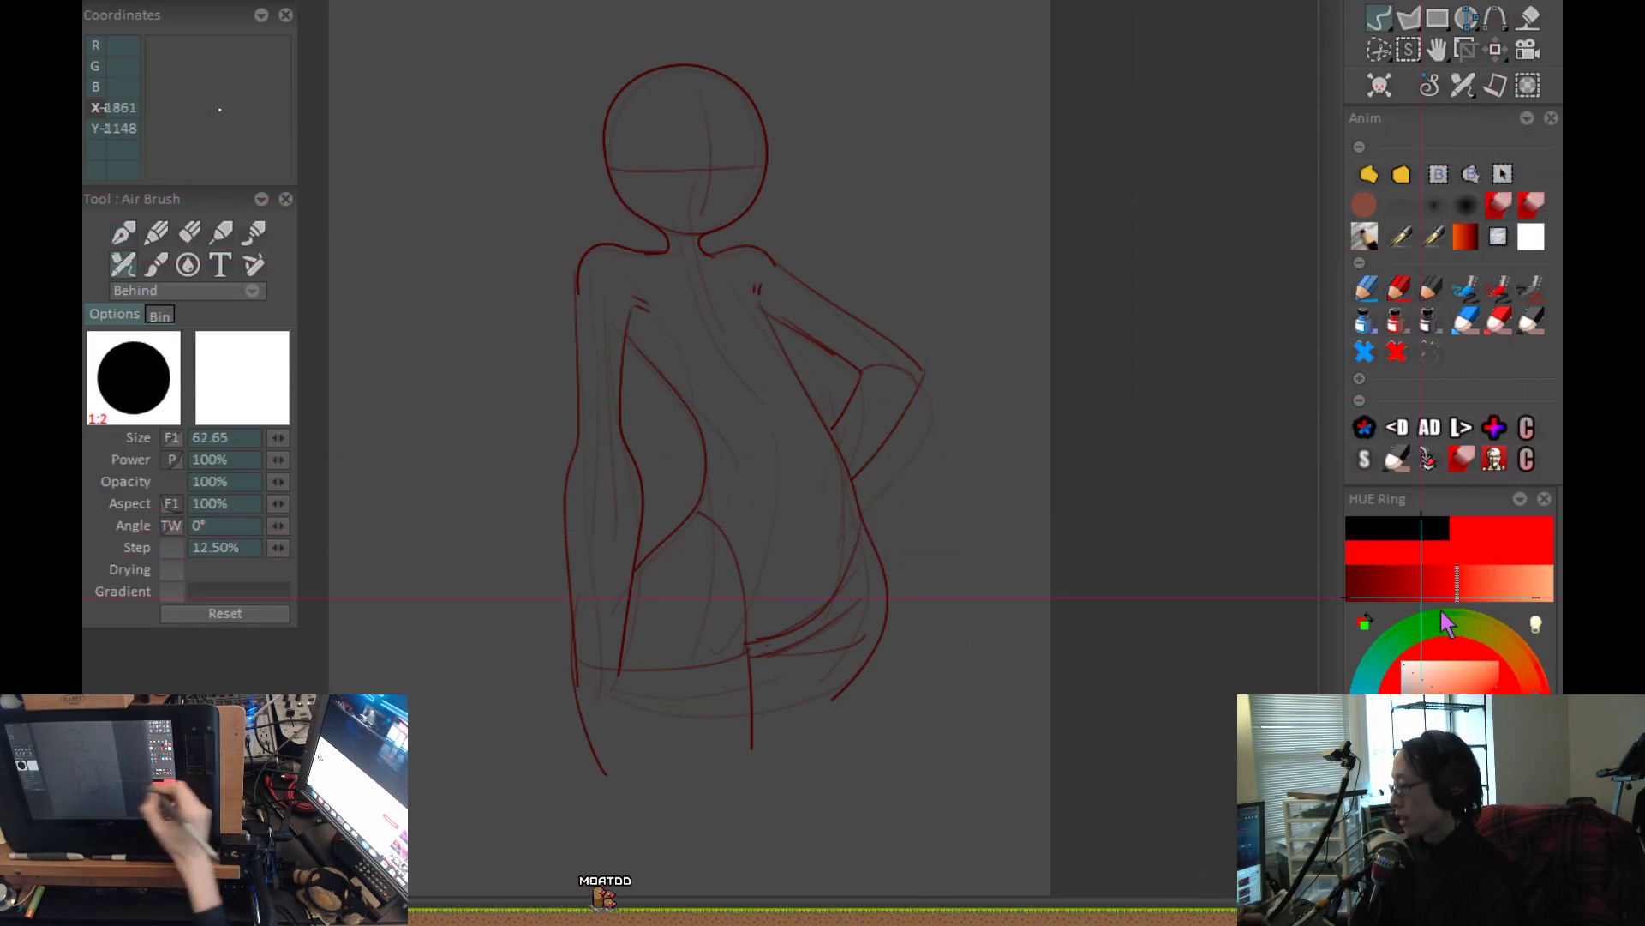
left_click_drag(683, 289, 784, 502)
key("ctrl+z")
mouse_move(695, 299)
left_mouse_down()
mouse_move(793, 517)
mouse_move(1058, 360)
left_mouse_up()
left_click_drag(969, 296, 959, 497)
mouse_move(673, 283)
left_mouse_down()
mouse_move(752, 367)
mouse_move(891, 767)
mouse_move(844, 514)
mouse_move(933, 729)
mouse_move(705, 257)
left_mouse_up()
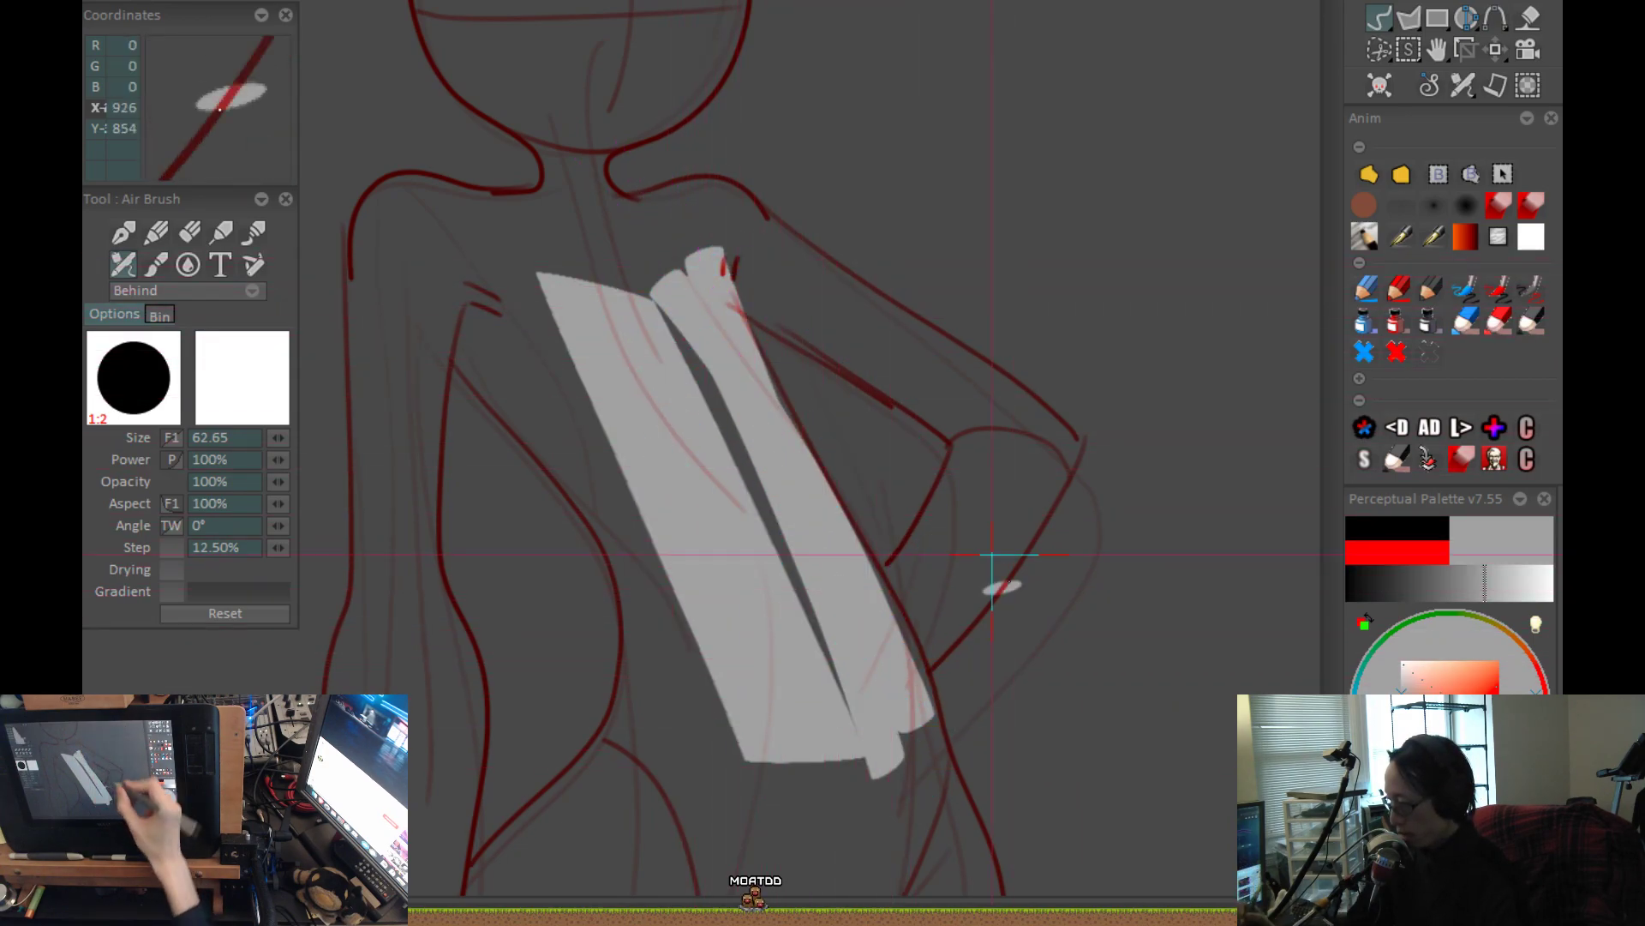
Fill the bent arm's forearm with grey from the elbow down to the waist.
left_click_drag(979, 426, 848, 647)
left_click_drag(1068, 445, 951, 591)
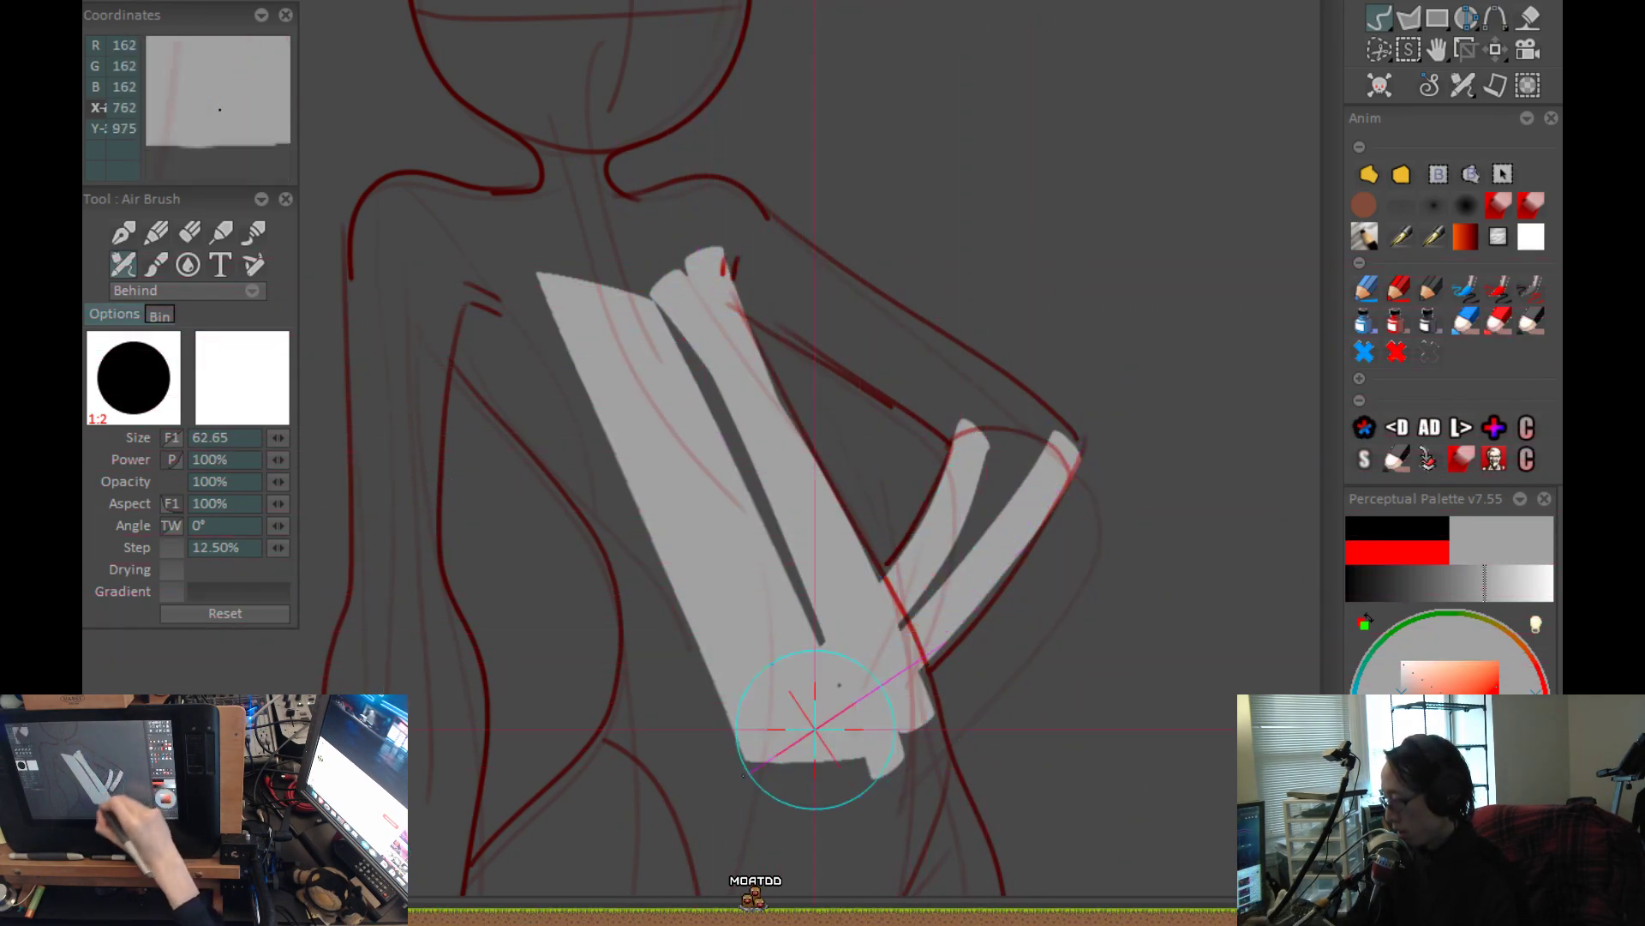
left_click_drag(1020, 411, 960, 565)
left_click_drag(1030, 504, 882, 690)
Close the unpainted gap between the grey strokes in the middle of the torso, undoing a stray stroke.
left_click_drag(888, 332, 767, 197)
left_click(763, 196)
key("ctrl+z")
left_click_drag(552, 184, 729, 638)
left_click_drag(770, 604, 689, 420)
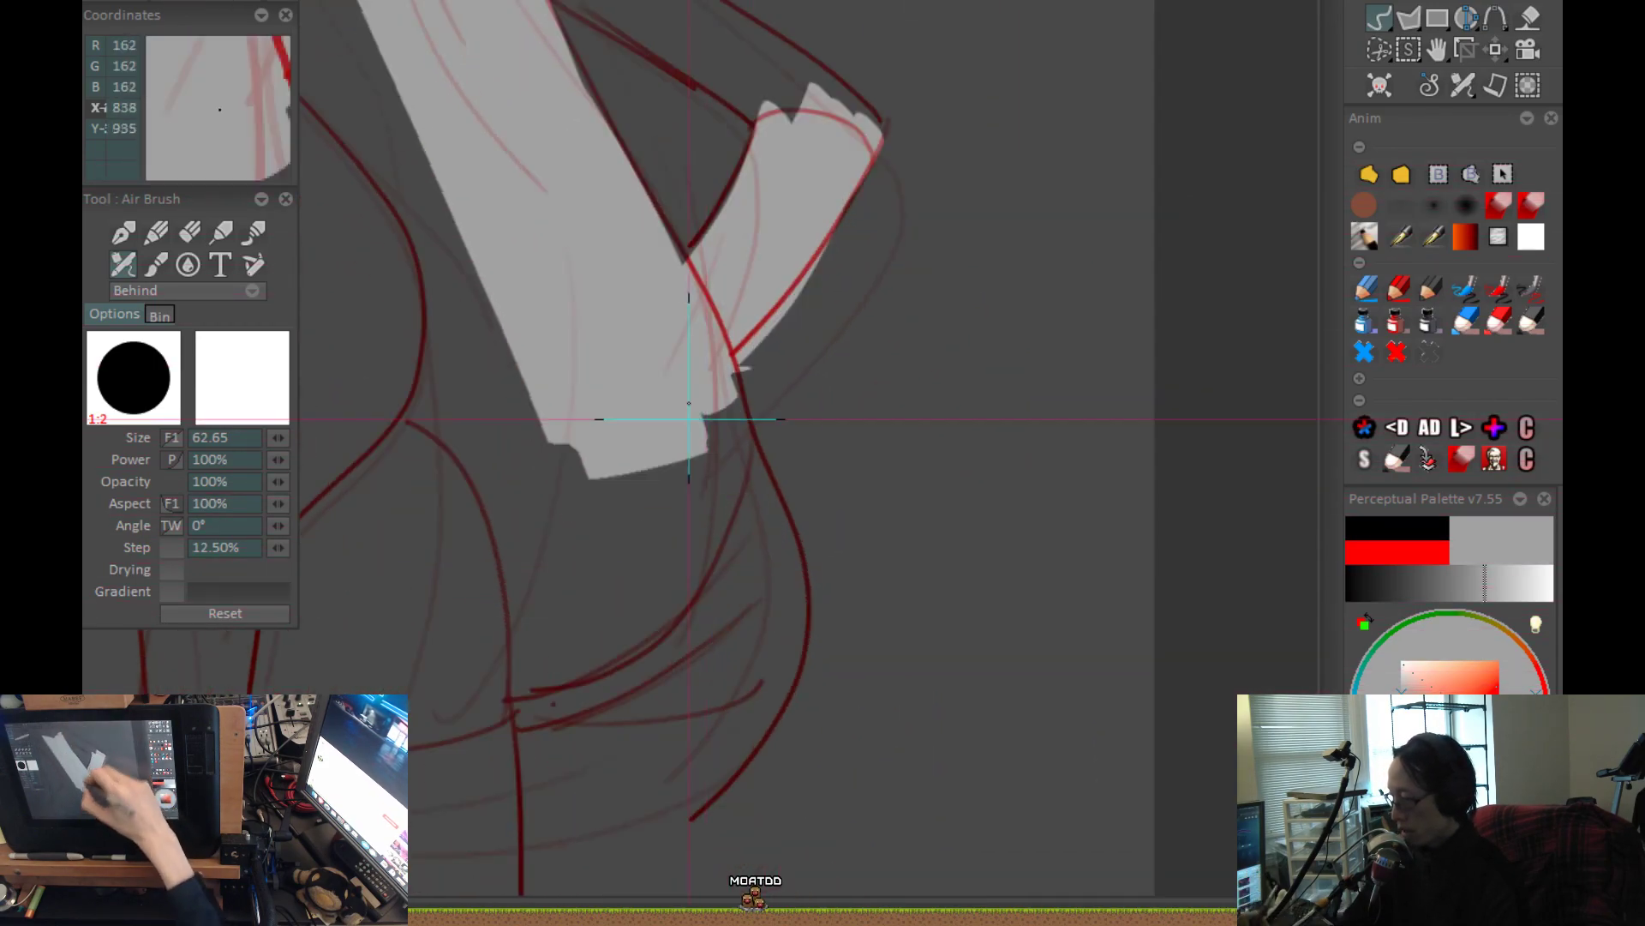
Fill the waist, hips and upper thighs with grey inside the red outline, redoing the first stroke.
mouse_move(653, 279)
left_mouse_down()
mouse_move(762, 614)
mouse_move(713, 482)
left_mouse_up()
key("ctrl+z")
mouse_move(630, 189)
left_mouse_down()
mouse_move(672, 320)
mouse_move(690, 515)
mouse_move(548, 705)
left_mouse_up()
mouse_move(683, 278)
left_mouse_down()
mouse_move(720, 415)
mouse_move(661, 620)
mouse_move(536, 726)
left_mouse_up()
left_click_drag(665, 524, 830, 552)
left_click(828, 530)
left_click_drag(787, 377, 649, 716)
left_click_drag(673, 334, 566, 776)
left_click_drag(566, 257, 522, 767)
left_click_drag(558, 333, 850, 227)
mouse_move(835, 352)
left_mouse_down()
mouse_move(764, 312)
mouse_move(680, 459)
mouse_move(777, 651)
left_mouse_up()
left_click_drag(764, 489, 852, 691)
scroll(852, 689, "down", 1)
Fill the straight hanging arm with grey from below the shoulder to the wrist.
mouse_move(749, 189)
left_mouse_down()
mouse_move(724, 239)
mouse_move(727, 368)
mouse_move(709, 445)
mouse_move(726, 782)
left_mouse_up()
left_click_drag(777, 192, 763, 277)
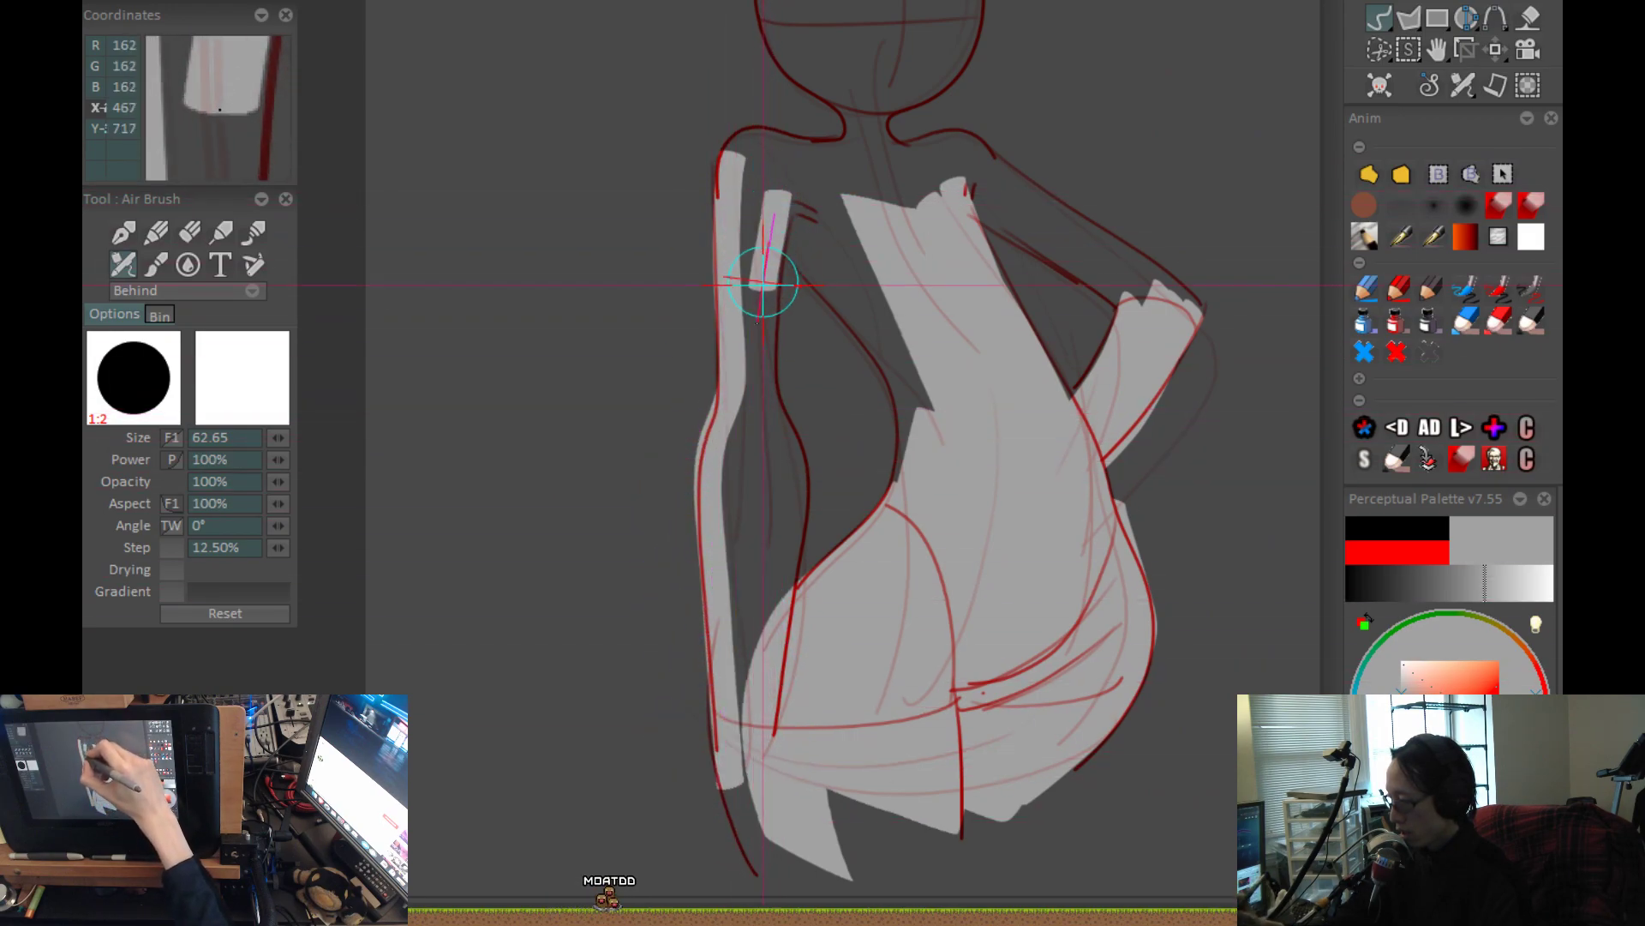
mouse_move(762, 376)
left_mouse_down()
mouse_move(783, 463)
mouse_move(782, 710)
left_mouse_up()
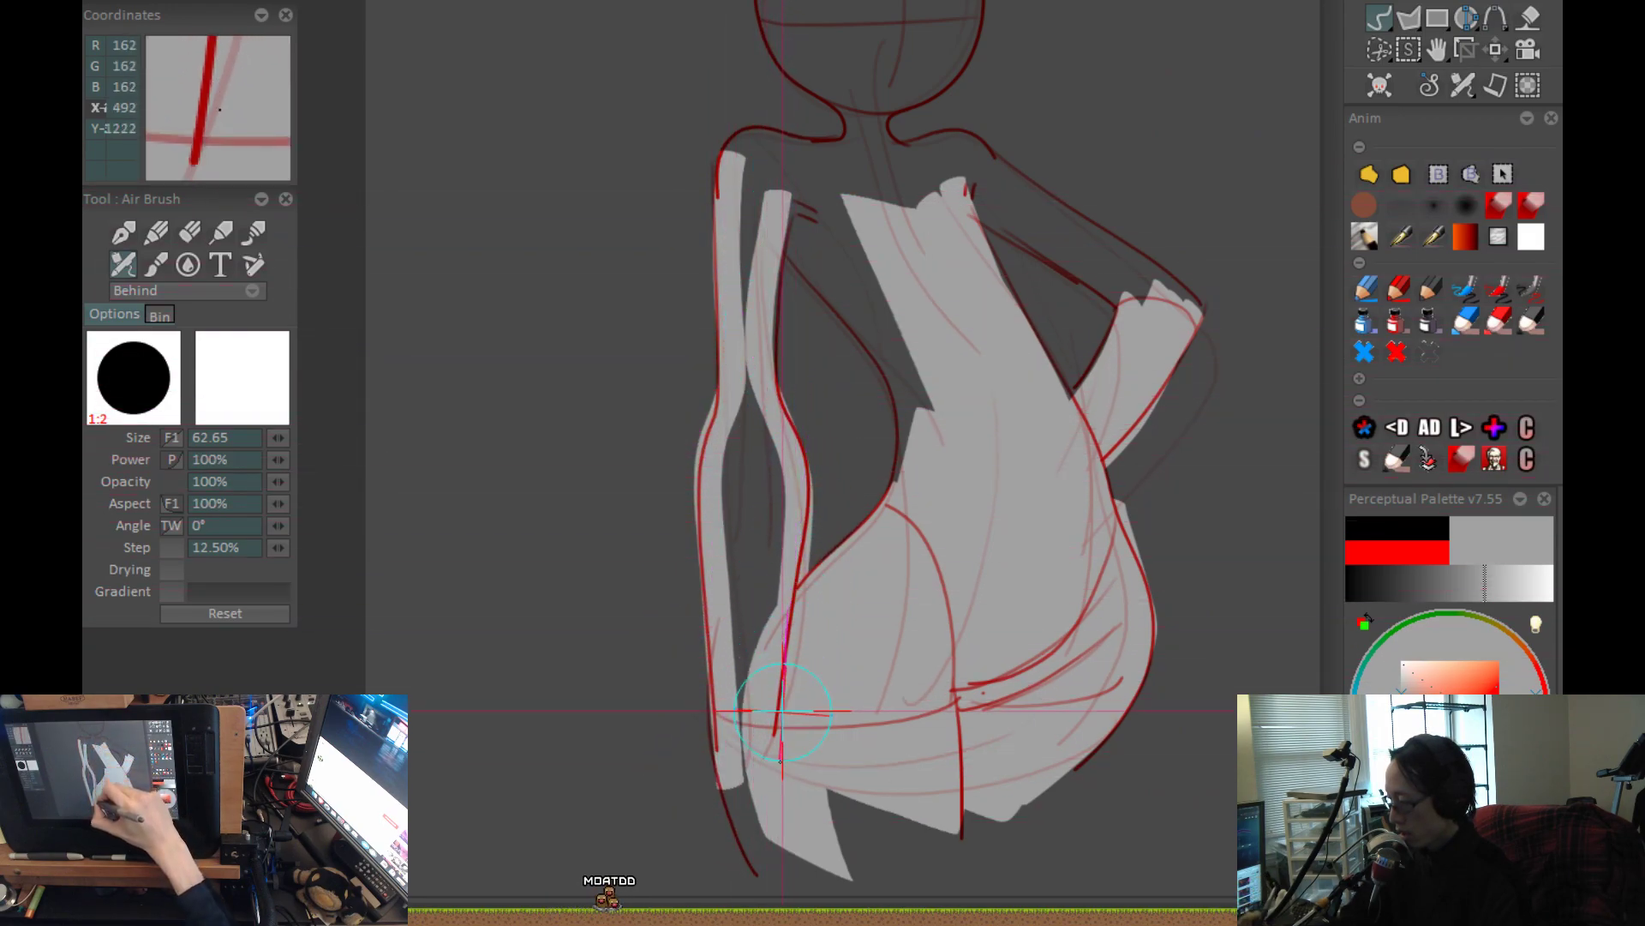
left_click_drag(758, 172, 768, 628)
left_click_drag(753, 412, 759, 832)
mouse_move(775, 697)
left_mouse_down()
mouse_move(759, 343)
mouse_move(736, 478)
mouse_move(804, 530)
left_mouse_up()
Extend the grey fill over the remaining gaps along the lower edge of the thighs.
left_click_drag(946, 459, 1015, 439)
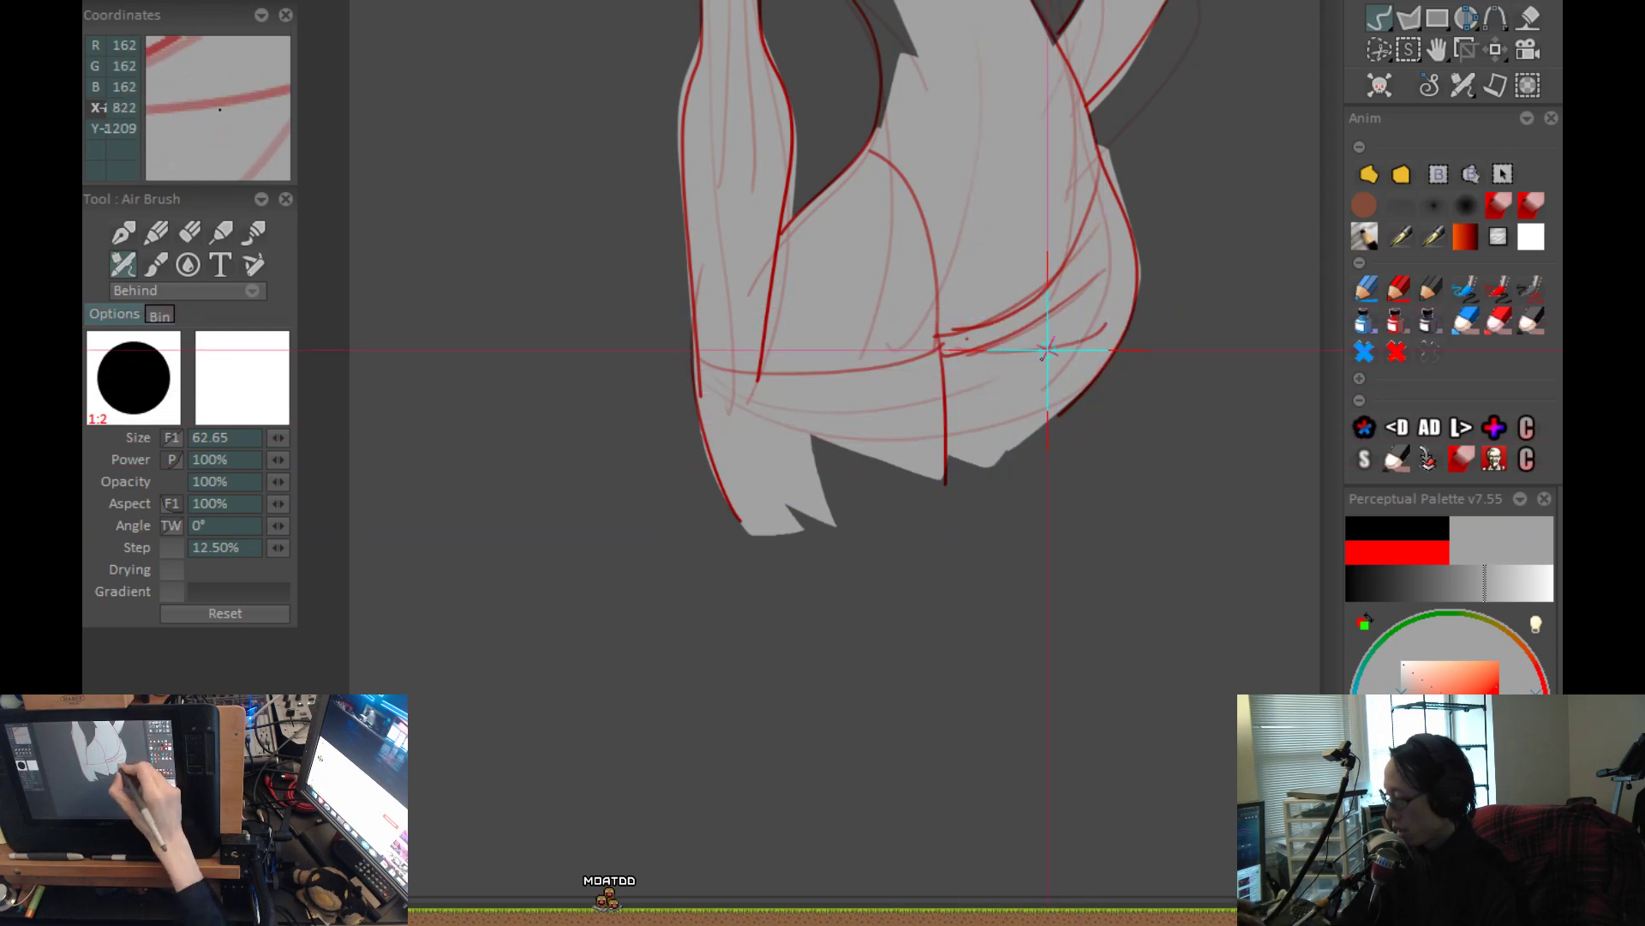
mouse_move(903, 470)
left_mouse_down()
mouse_move(791, 508)
mouse_move(932, 499)
left_mouse_up()
left_click_drag(850, 223, 1025, 691)
scroll(845, 595, "up", 2)
Fill the upper torso beside the armpit and the hanging arm's shoulder up to the neck with grey.
mouse_move(911, 812)
left_mouse_down()
mouse_move(911, 686)
mouse_move(823, 477)
mouse_move(661, 300)
mouse_move(756, 342)
mouse_move(844, 488)
left_mouse_up()
left_click_drag(822, 305, 915, 466)
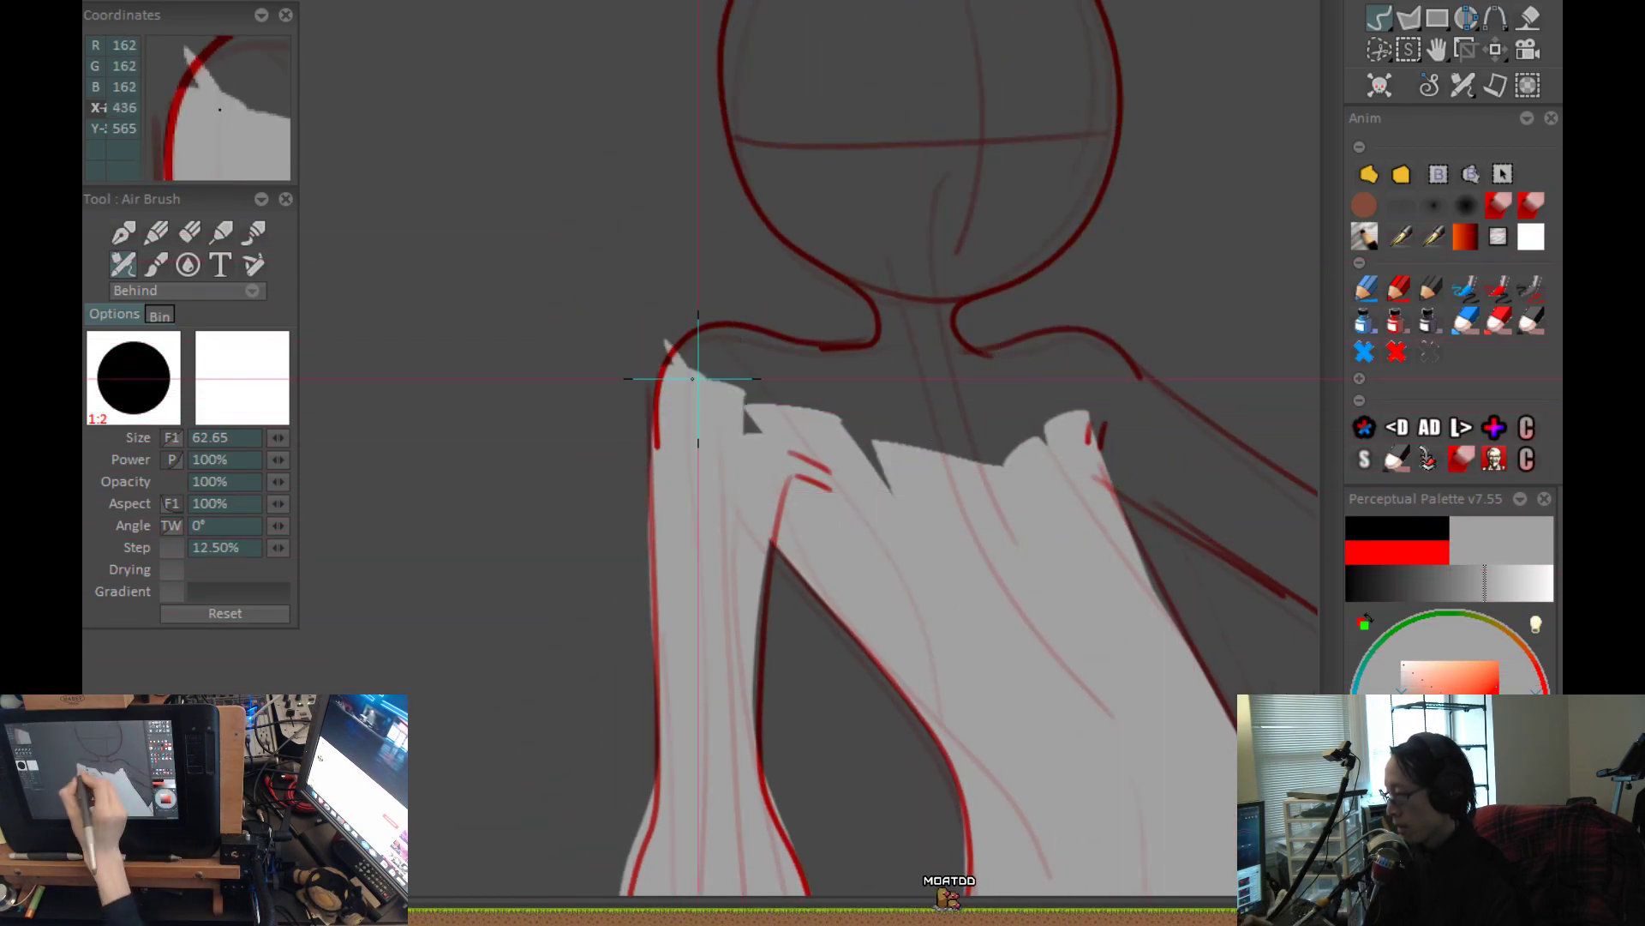
mouse_move(685, 426)
left_mouse_down()
mouse_move(728, 367)
mouse_move(893, 357)
mouse_move(955, 297)
left_mouse_up()
left_click_drag(954, 297, 855, 595)
Fill the whole head circle with grey, undoing one stroke along the way.
mouse_move(768, 229)
left_mouse_down()
mouse_move(698, 297)
mouse_move(672, 397)
mouse_move(732, 525)
mouse_move(780, 544)
left_mouse_up()
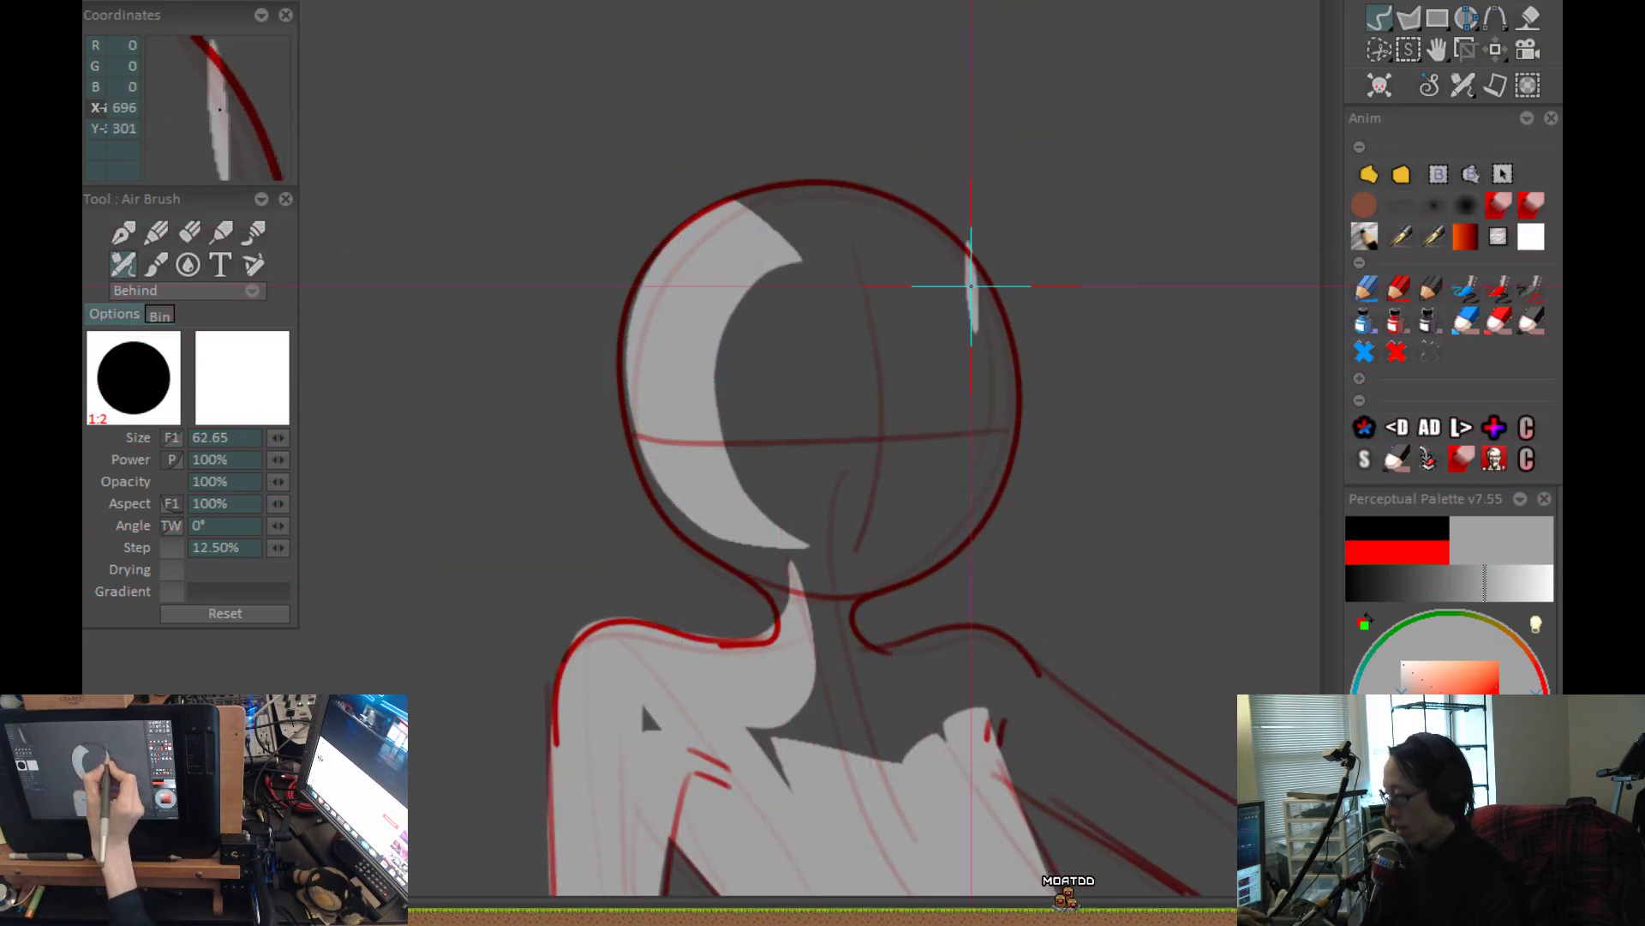
mouse_move(986, 332)
left_mouse_down()
mouse_move(936, 272)
mouse_move(698, 276)
left_mouse_up()
mouse_move(912, 230)
left_mouse_down()
mouse_move(820, 186)
mouse_move(871, 378)
mouse_move(782, 497)
mouse_move(694, 377)
mouse_move(709, 221)
mouse_move(687, 415)
mouse_move(558, 232)
mouse_move(568, 350)
mouse_move(753, 287)
mouse_move(734, 356)
mouse_move(636, 401)
left_mouse_up()
key("ctrl+z")
mouse_move(450, 300)
left_mouse_down()
mouse_move(543, 356)
mouse_move(705, 386)
mouse_move(806, 268)
mouse_move(676, 418)
left_mouse_up()
mouse_move(683, 383)
left_mouse_down()
mouse_move(679, 203)
mouse_move(643, 313)
mouse_move(543, 165)
mouse_move(623, 255)
left_mouse_up()
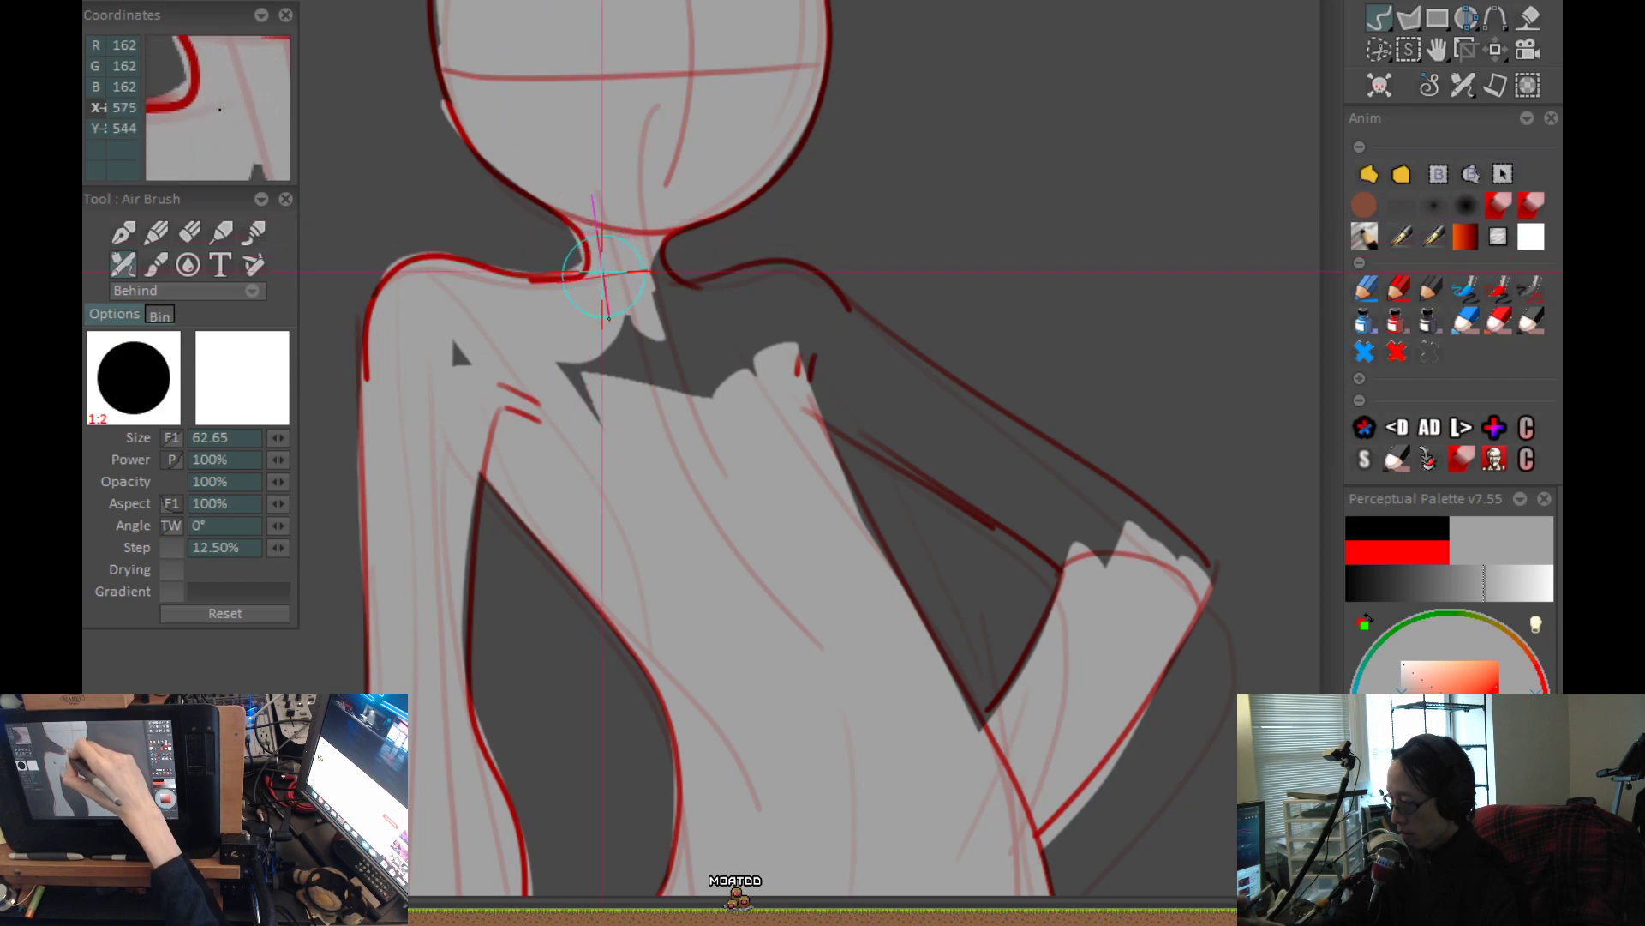
Fill the neck, the upper chest gap and the inner part of the bent arm's shoulder with grey.
left_click_drag(632, 248, 685, 330)
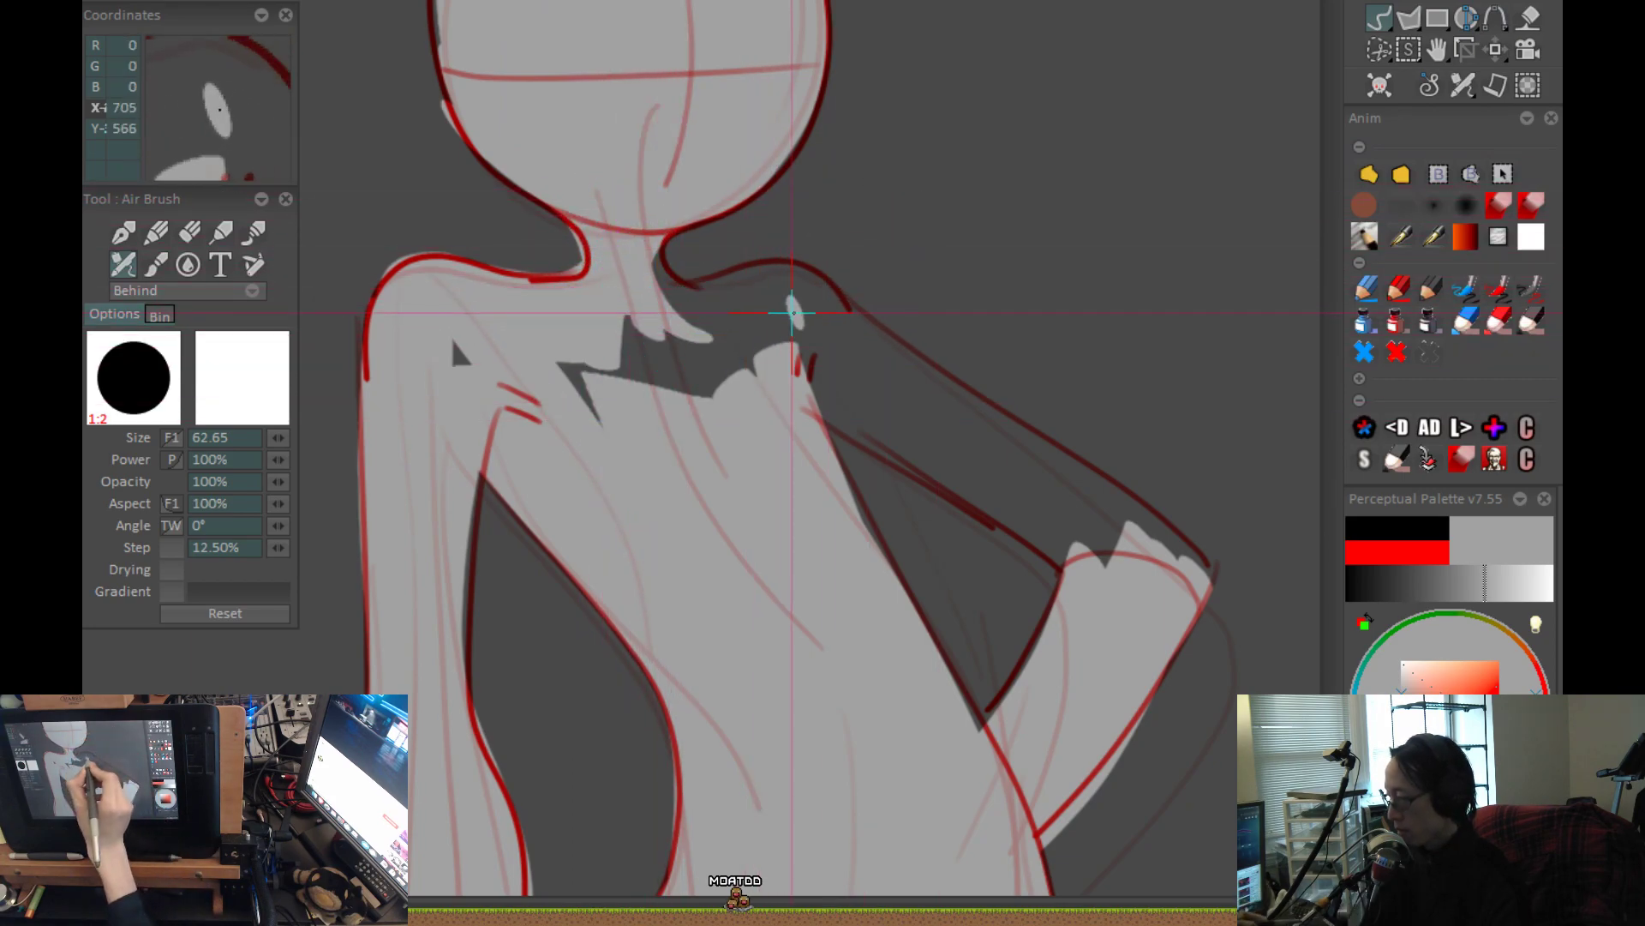
left_click_drag(811, 300, 748, 285)
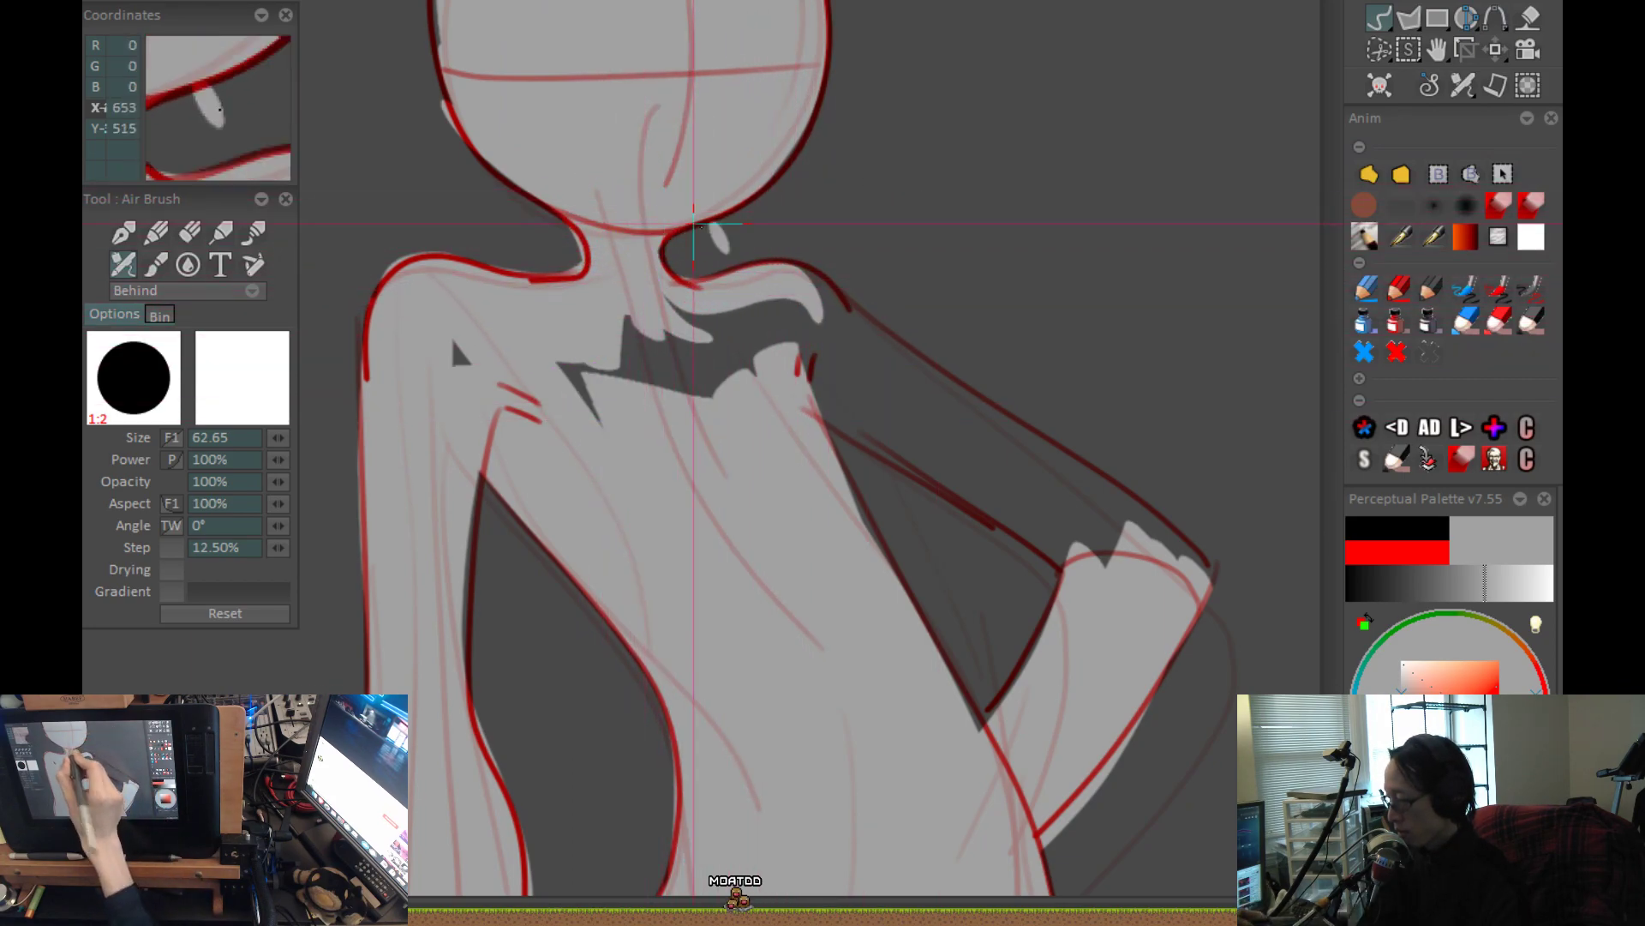
left_click_drag(676, 367, 611, 371)
mouse_move(511, 350)
left_mouse_down()
mouse_move(657, 407)
mouse_move(705, 385)
mouse_move(735, 311)
left_mouse_up()
Fill the bent arm's upper arm with grey from the shoulder to the elbow.
left_click_drag(908, 285, 589, 296)
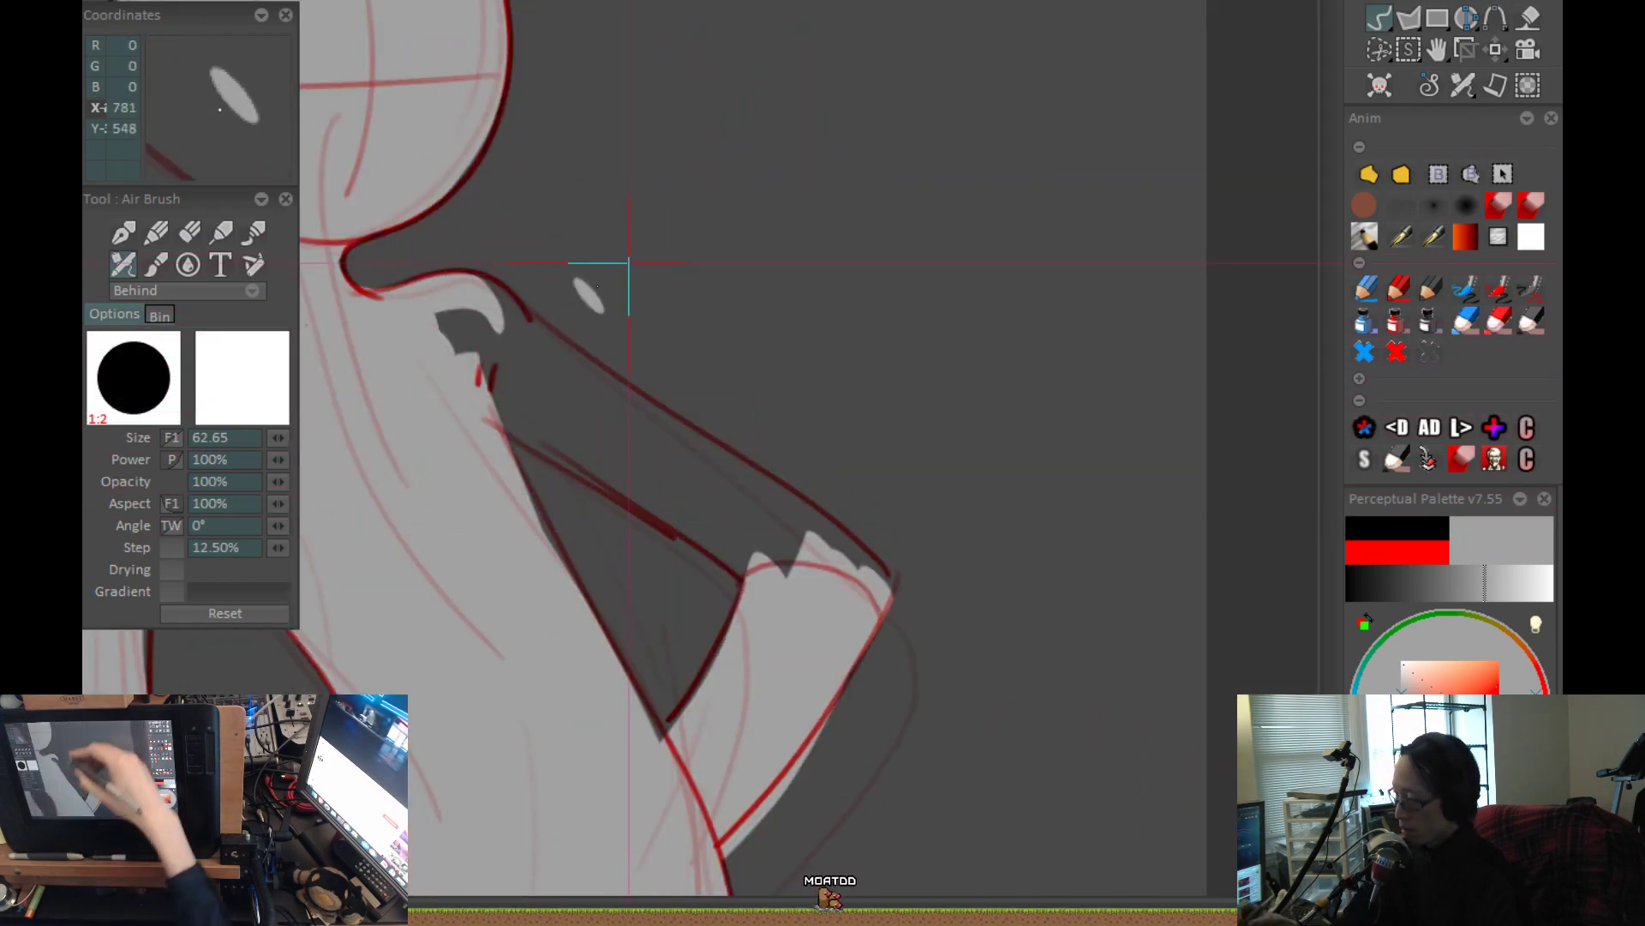
left_click_drag(416, 310, 742, 487)
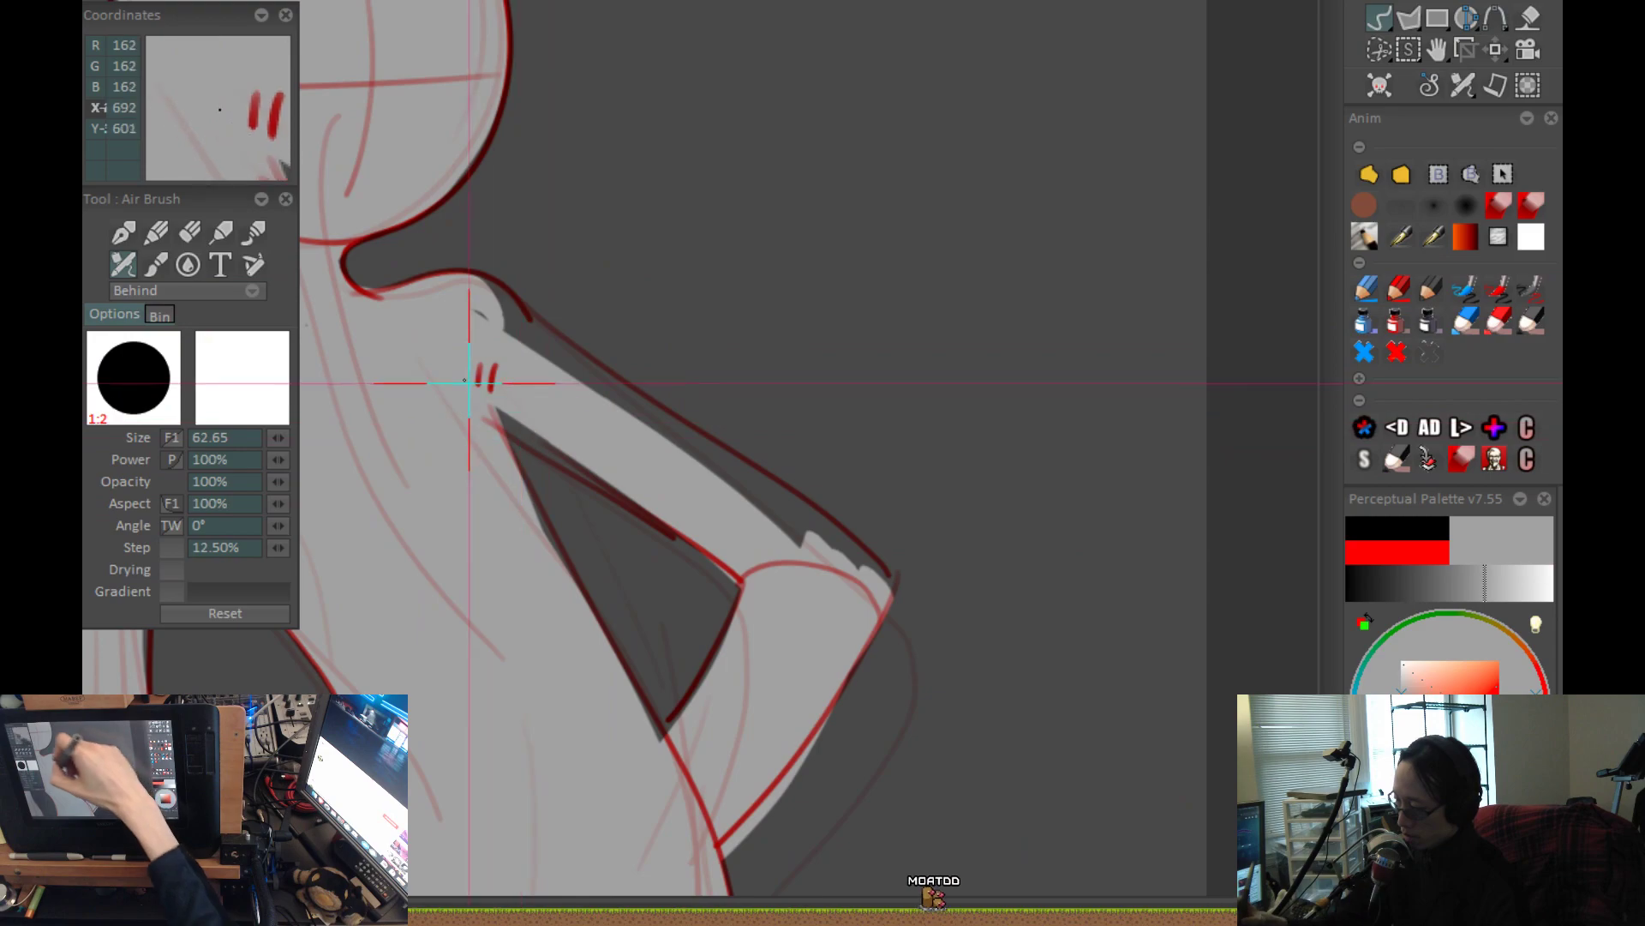
mouse_move(457, 398)
left_mouse_down()
mouse_move(673, 511)
mouse_move(764, 580)
left_mouse_up()
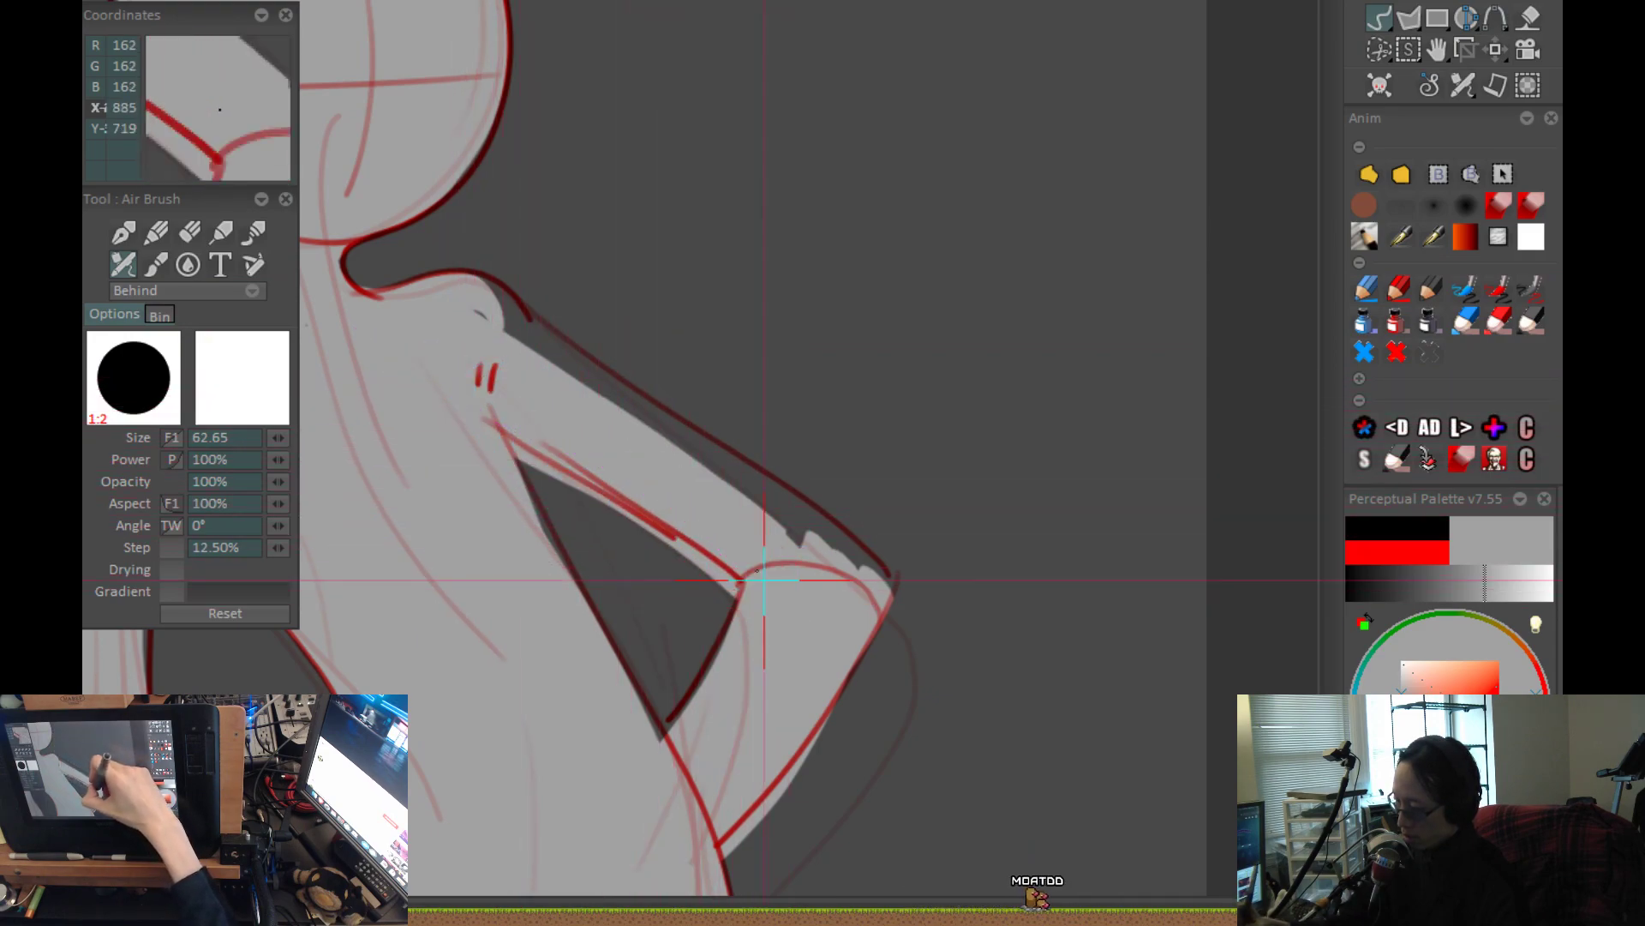
mouse_move(456, 287)
left_mouse_down()
mouse_move(569, 367)
mouse_move(723, 441)
mouse_move(887, 600)
left_mouse_up()
Erase the grey spilling past the outer outline of the bent forearm near the waist.
scroll(866, 520, "down", 2)
scroll(867, 521, "down", 5)
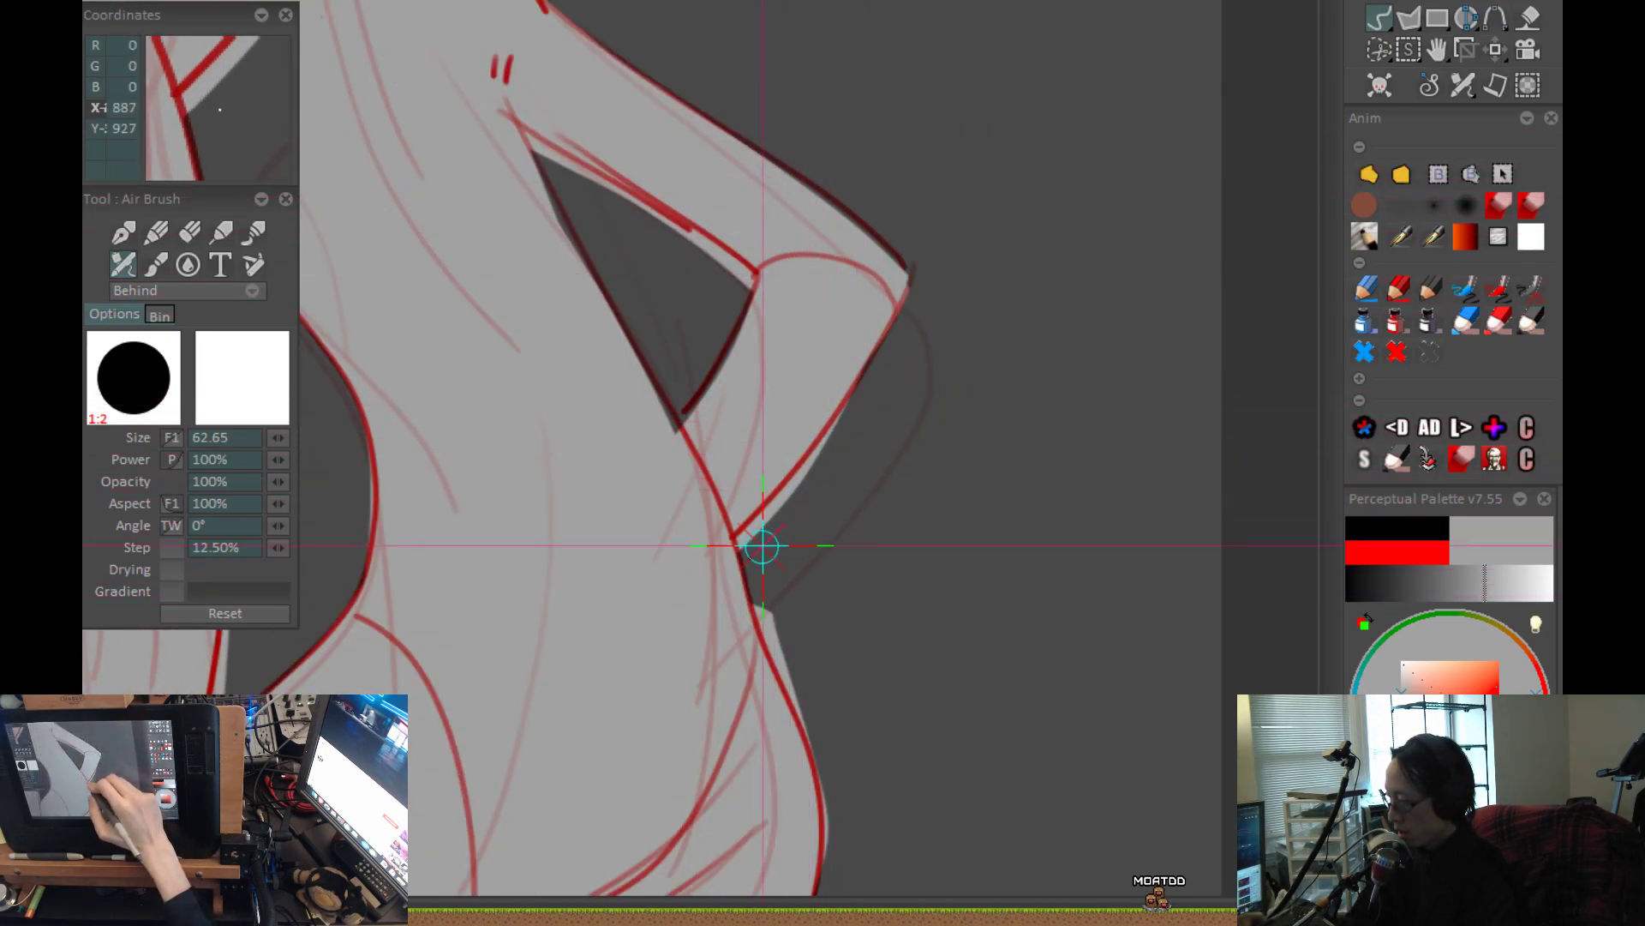
left_click_drag(854, 423, 774, 515)
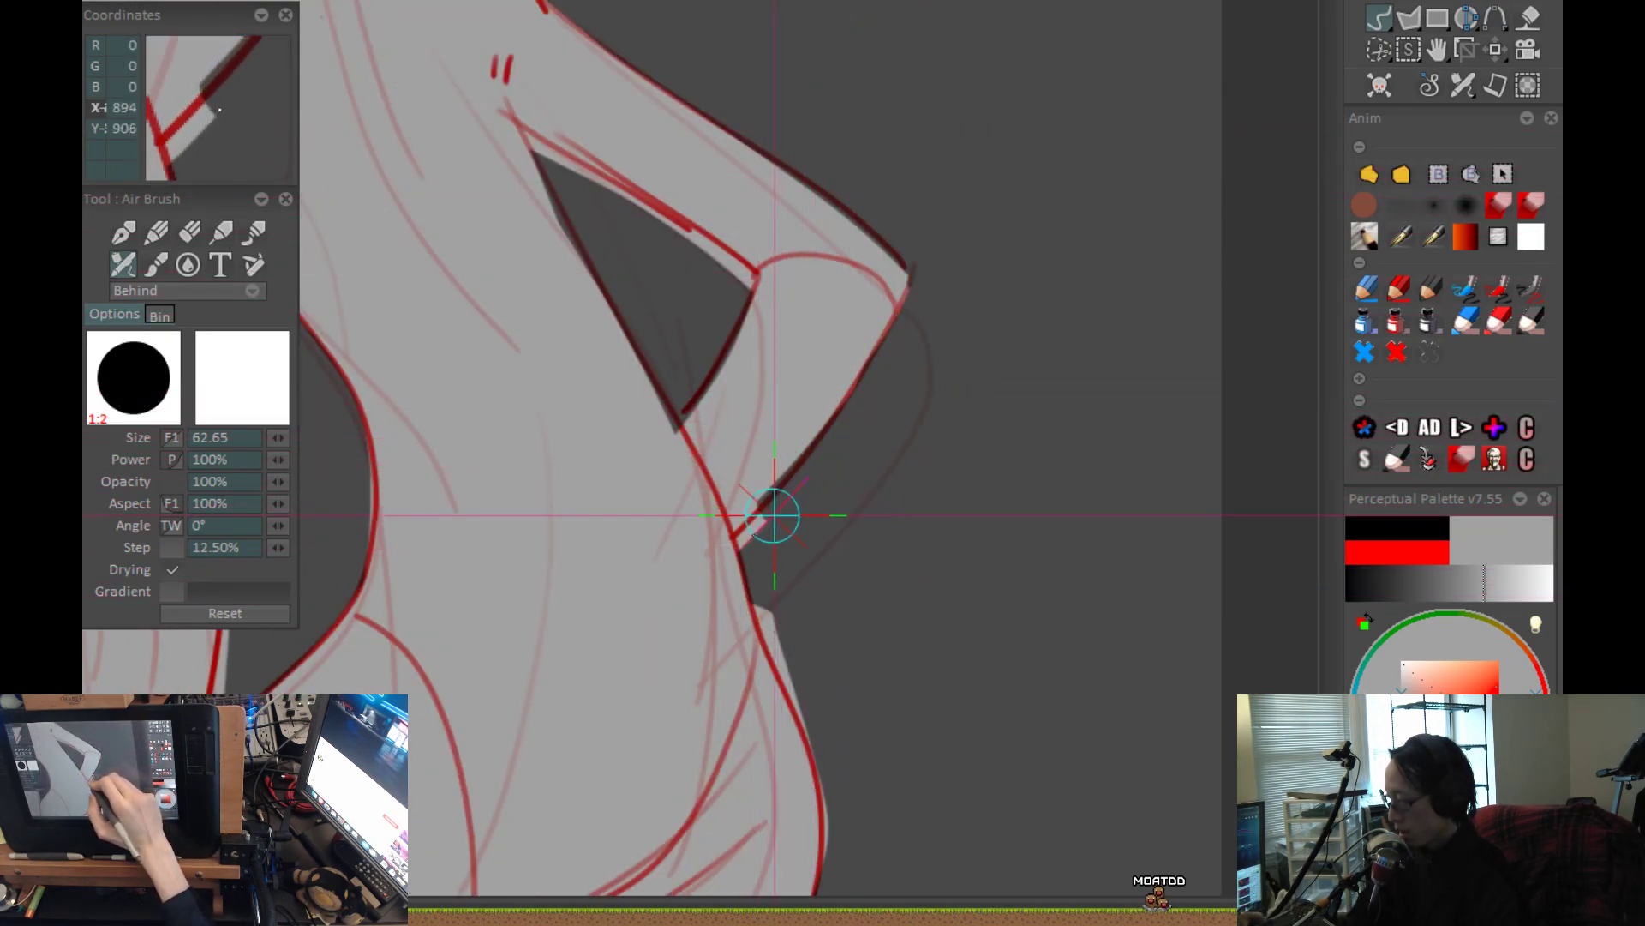
left_click_drag(841, 361, 753, 515)
Erase the grey spilling outside the waist and hip outline below the bent arm.
scroll(794, 397, "down", 6)
left_click_drag(669, 269, 731, 496)
left_click_drag(604, 203, 694, 461)
left_click_drag(667, 614, 523, 805)
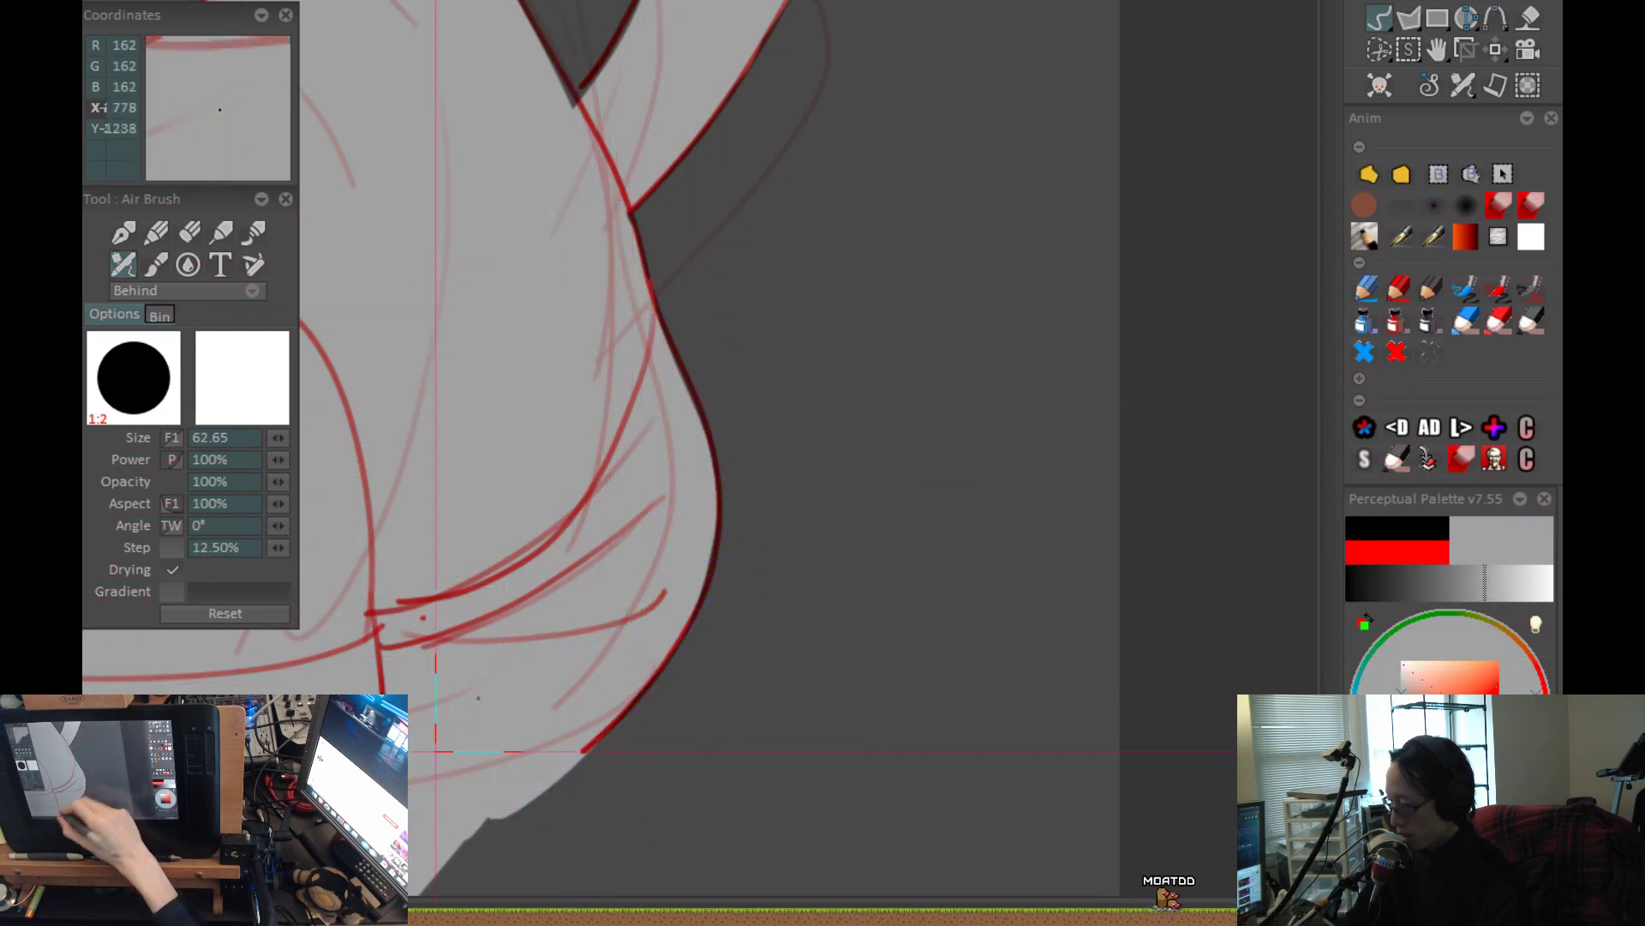
left_click_drag(643, 699, 785, 341)
left_click_drag(757, 386, 750, 392)
mouse_move(772, 255)
left_mouse_down()
mouse_move(624, 465)
mouse_move(525, 553)
left_mouse_up()
Clean up the grey spill along the inner and outer edges of the hanging arm.
scroll(772, 367, "down", 4)
left_click_drag(771, 368, 859, 654)
left_click_drag(965, 725, 956, 727)
scroll(711, 497, "up", 4)
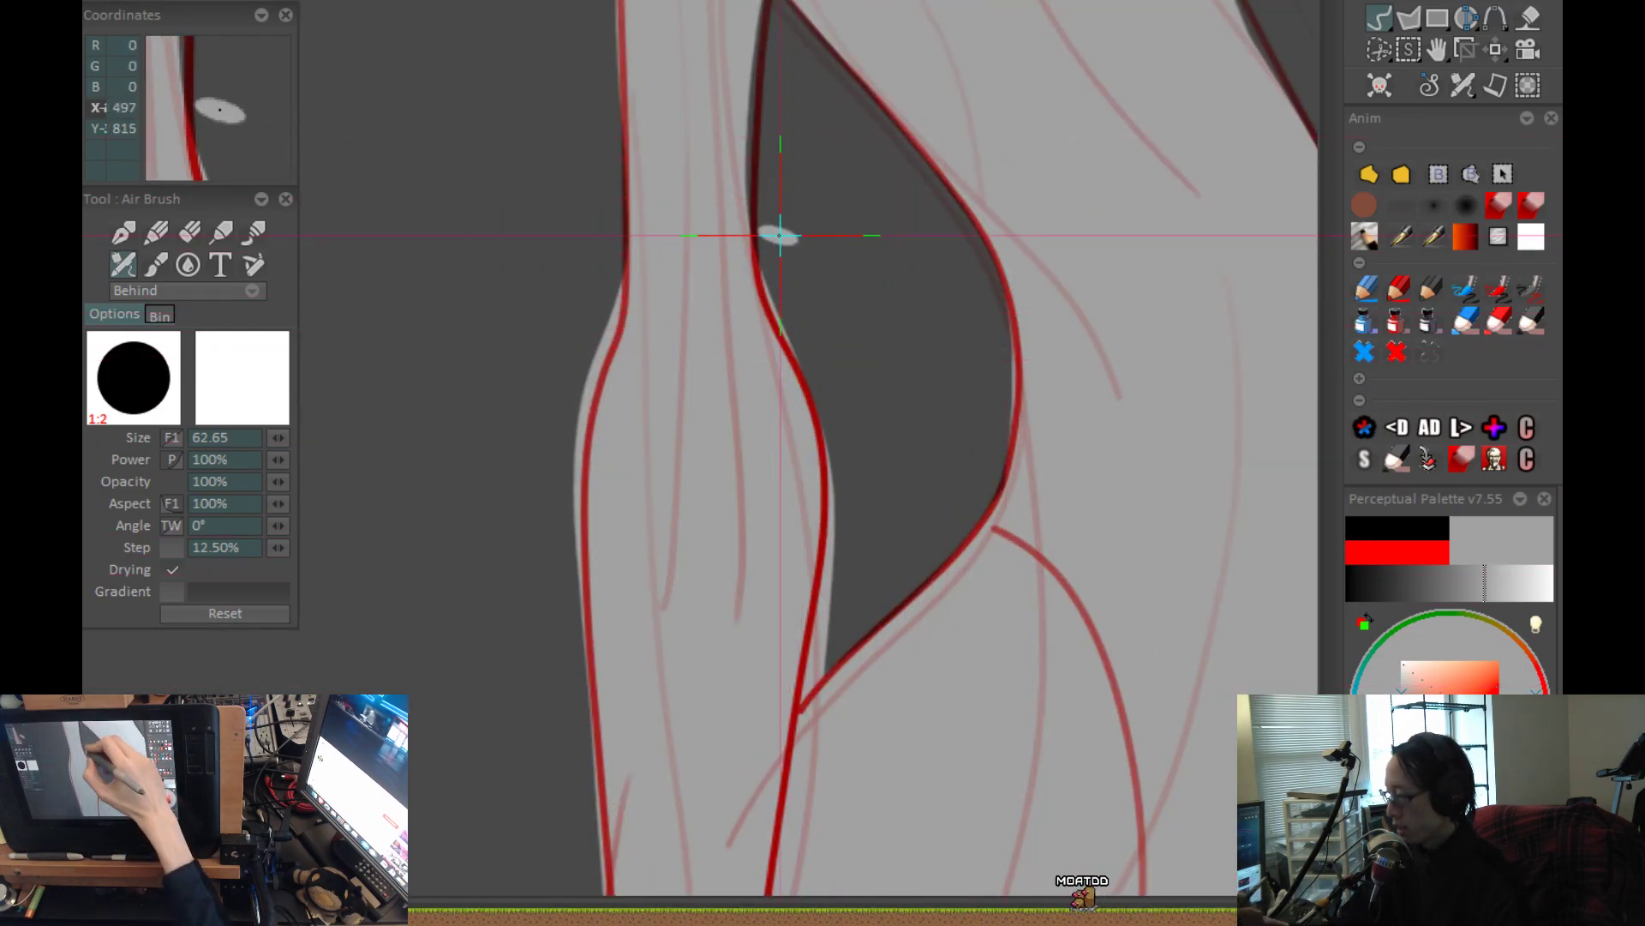
mouse_move(778, 246)
left_mouse_down()
mouse_move(848, 490)
mouse_move(816, 654)
left_mouse_up()
left_click_drag(828, 569, 781, 773)
left_click_drag(863, 686, 953, 463)
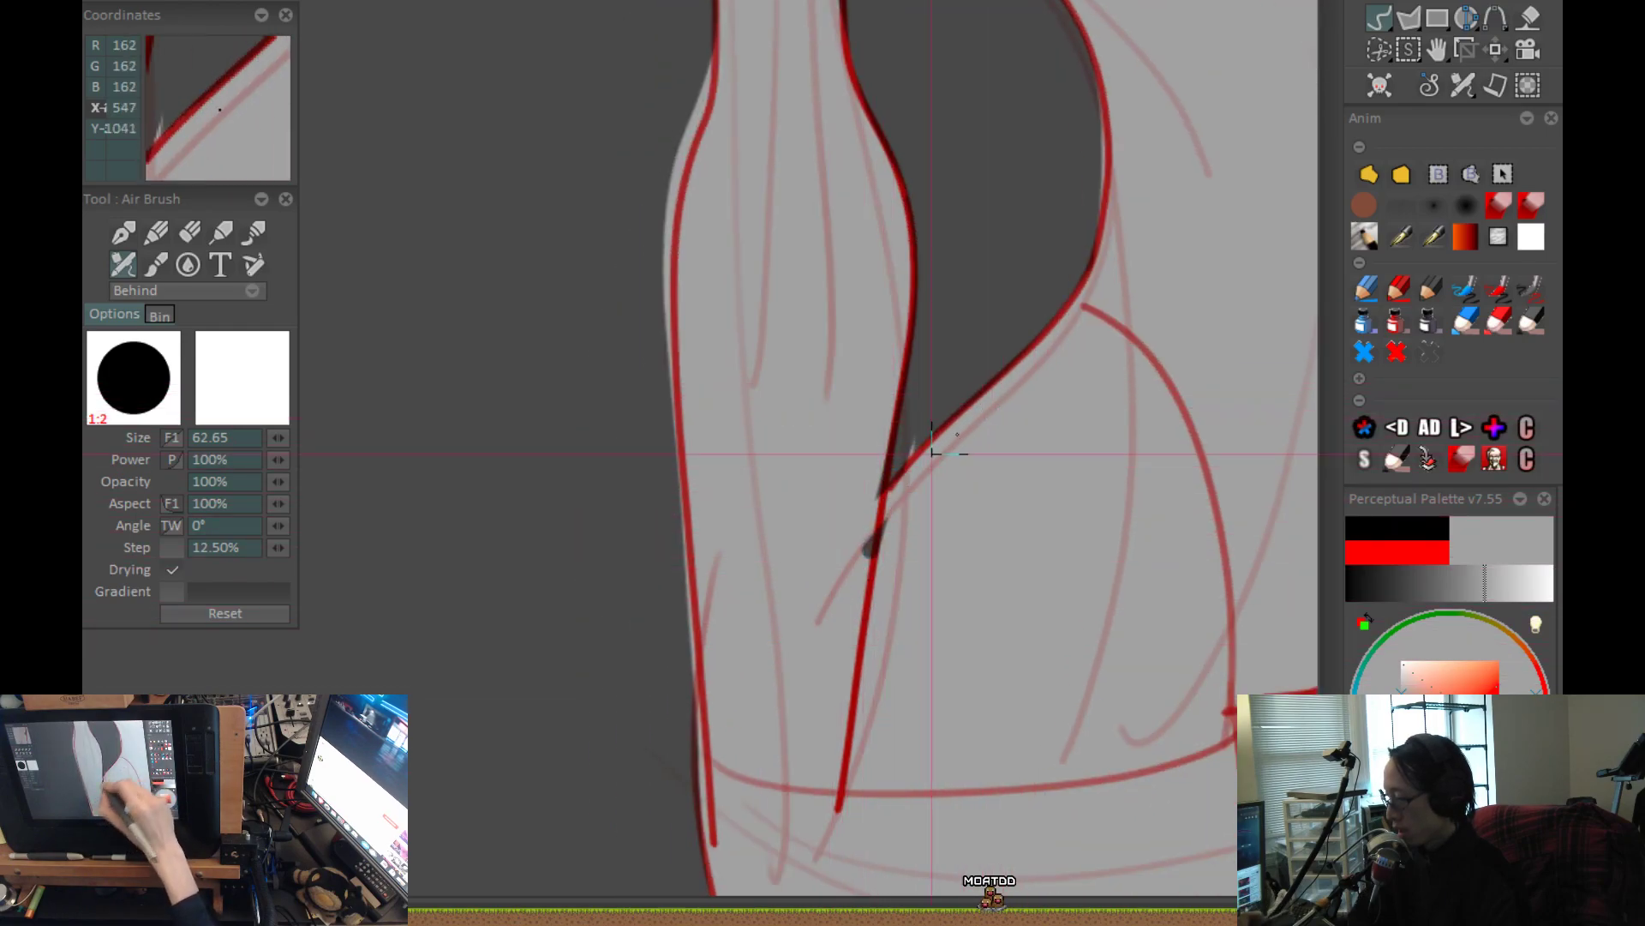
left_click_drag(899, 531, 838, 799)
left_click_drag(823, 406, 838, 438)
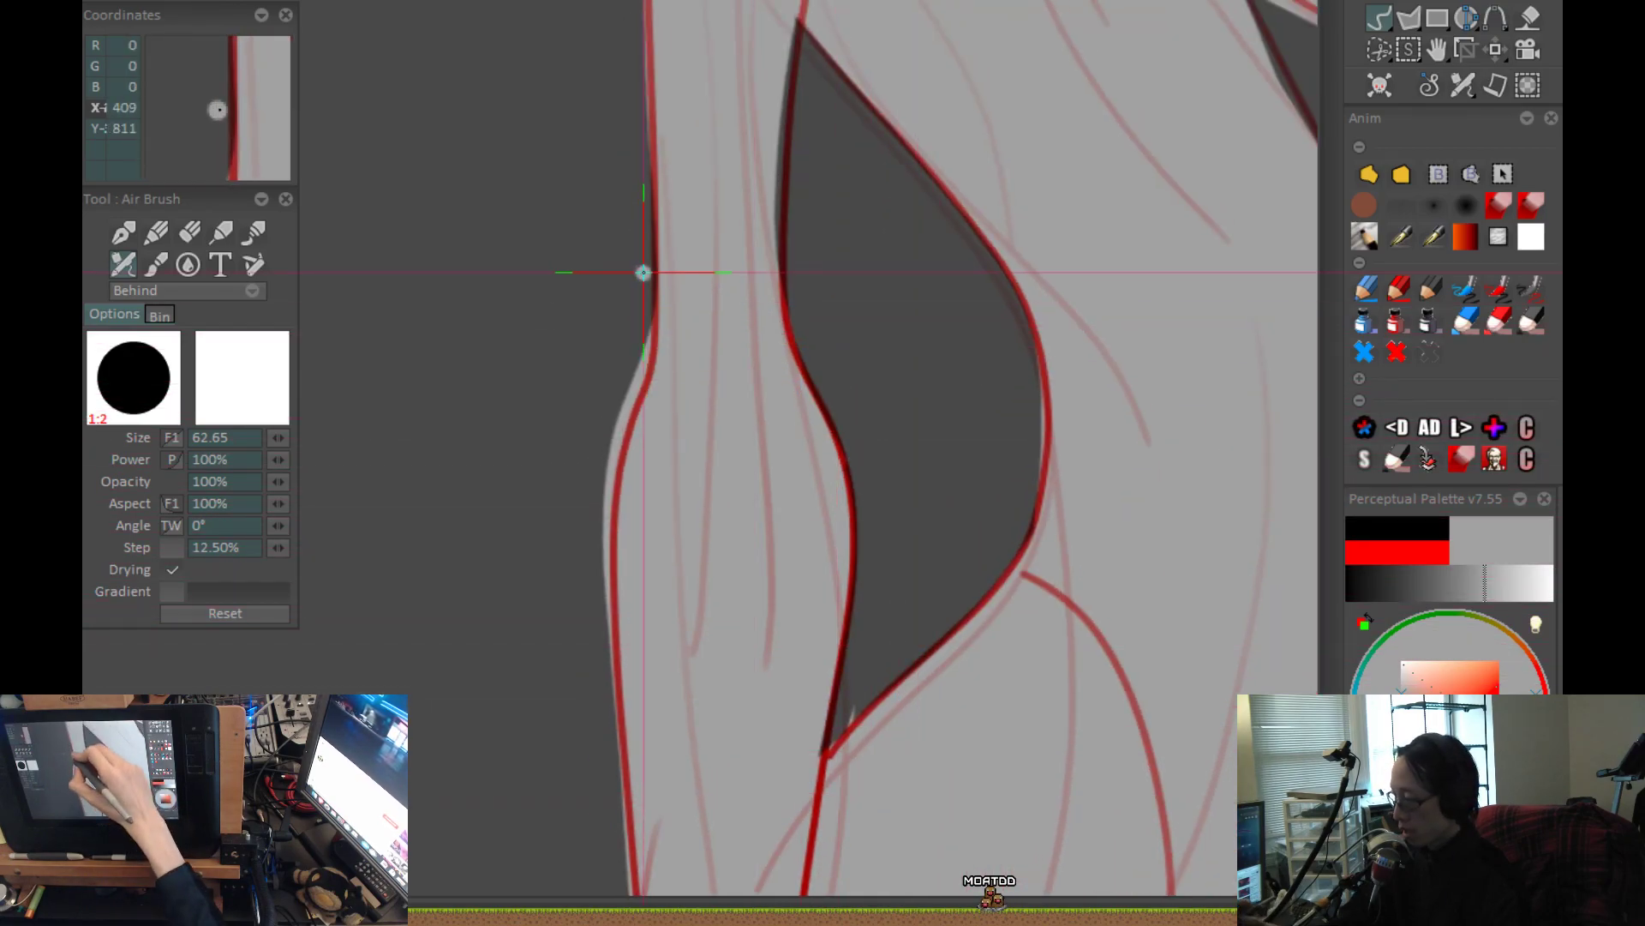
left_click_drag(647, 317, 623, 419)
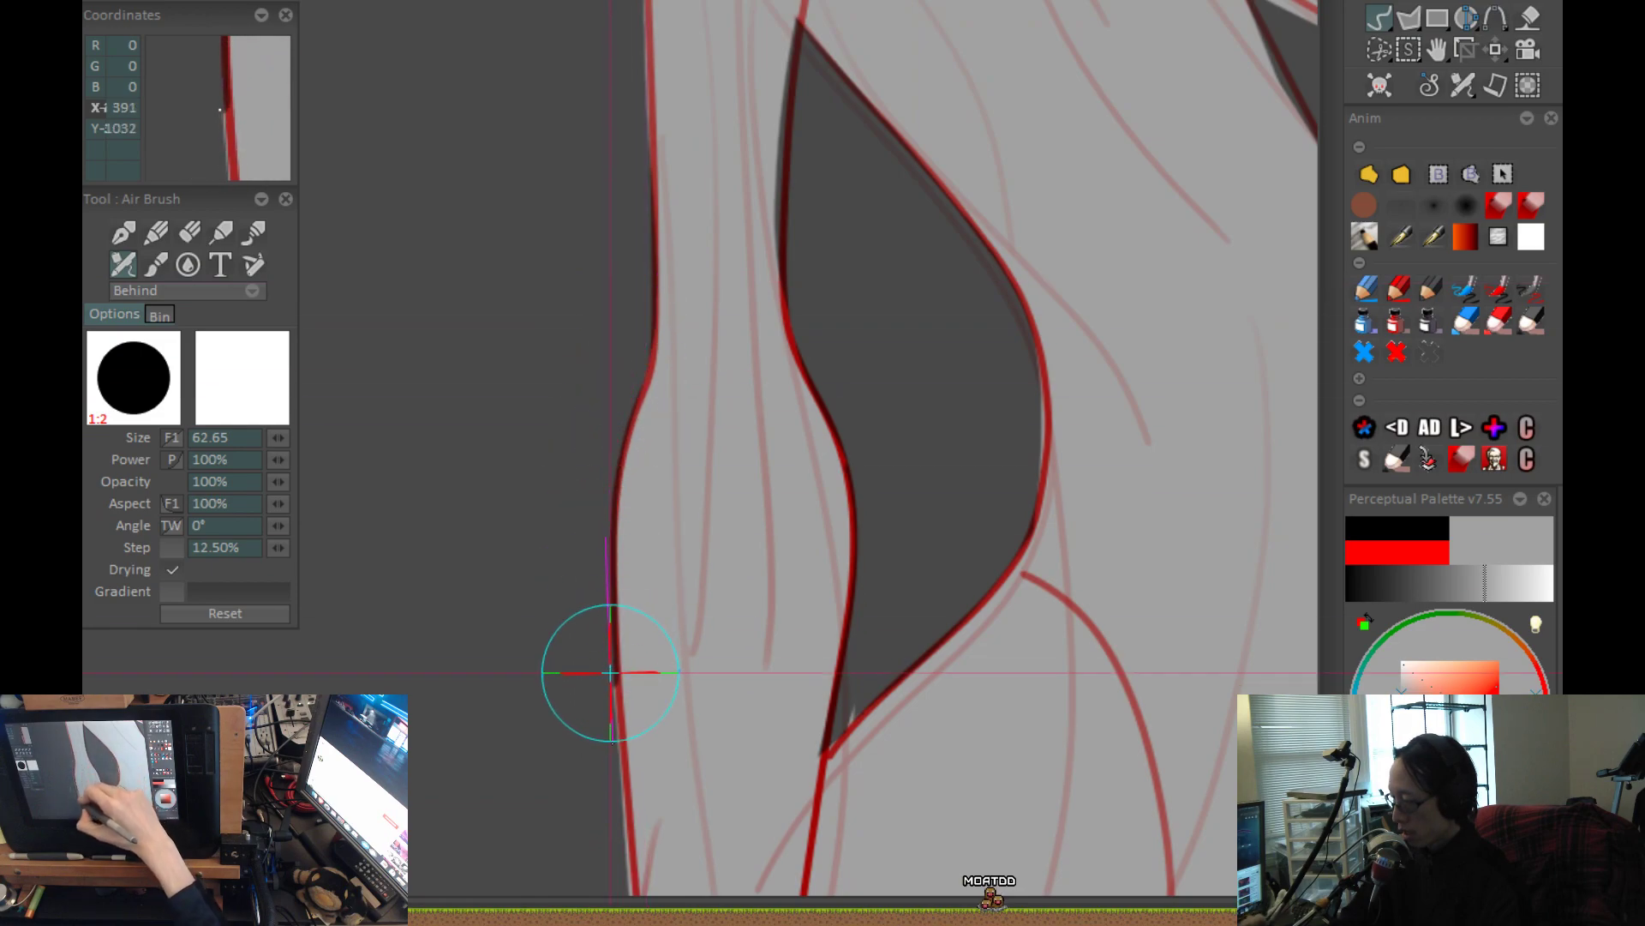
Switch the airbrush to white in Color mode and paint a highlight across the crown and upper side of the head.
key("ctrl+0")
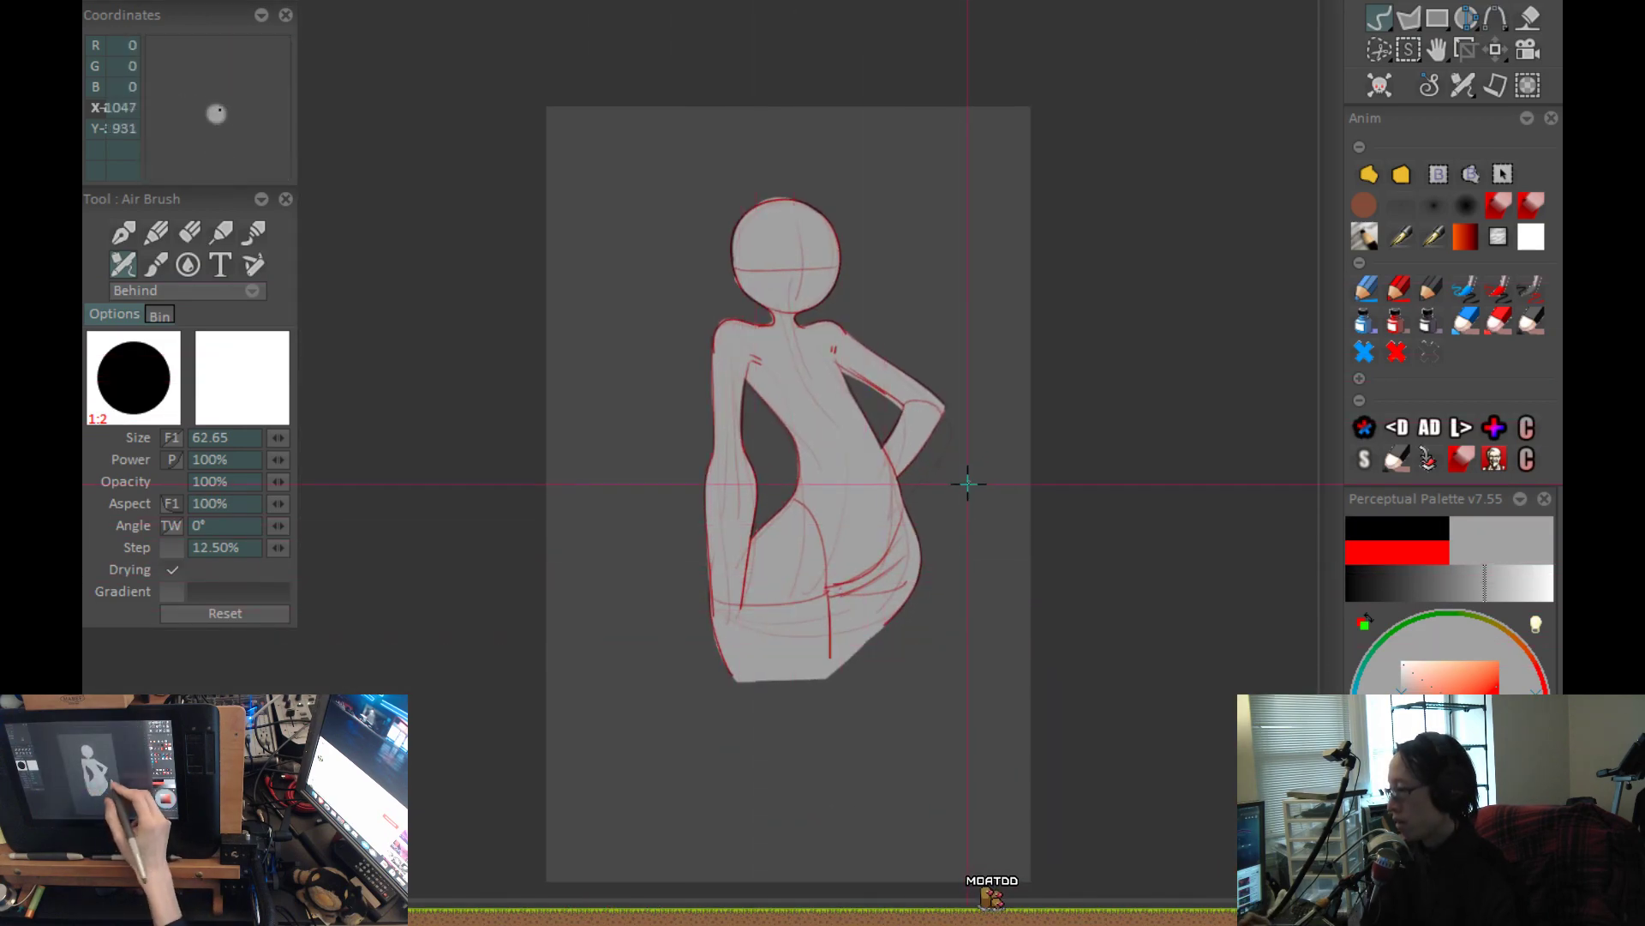
scroll(852, 607, "up", 3)
left_click_drag(852, 606, 851, 766)
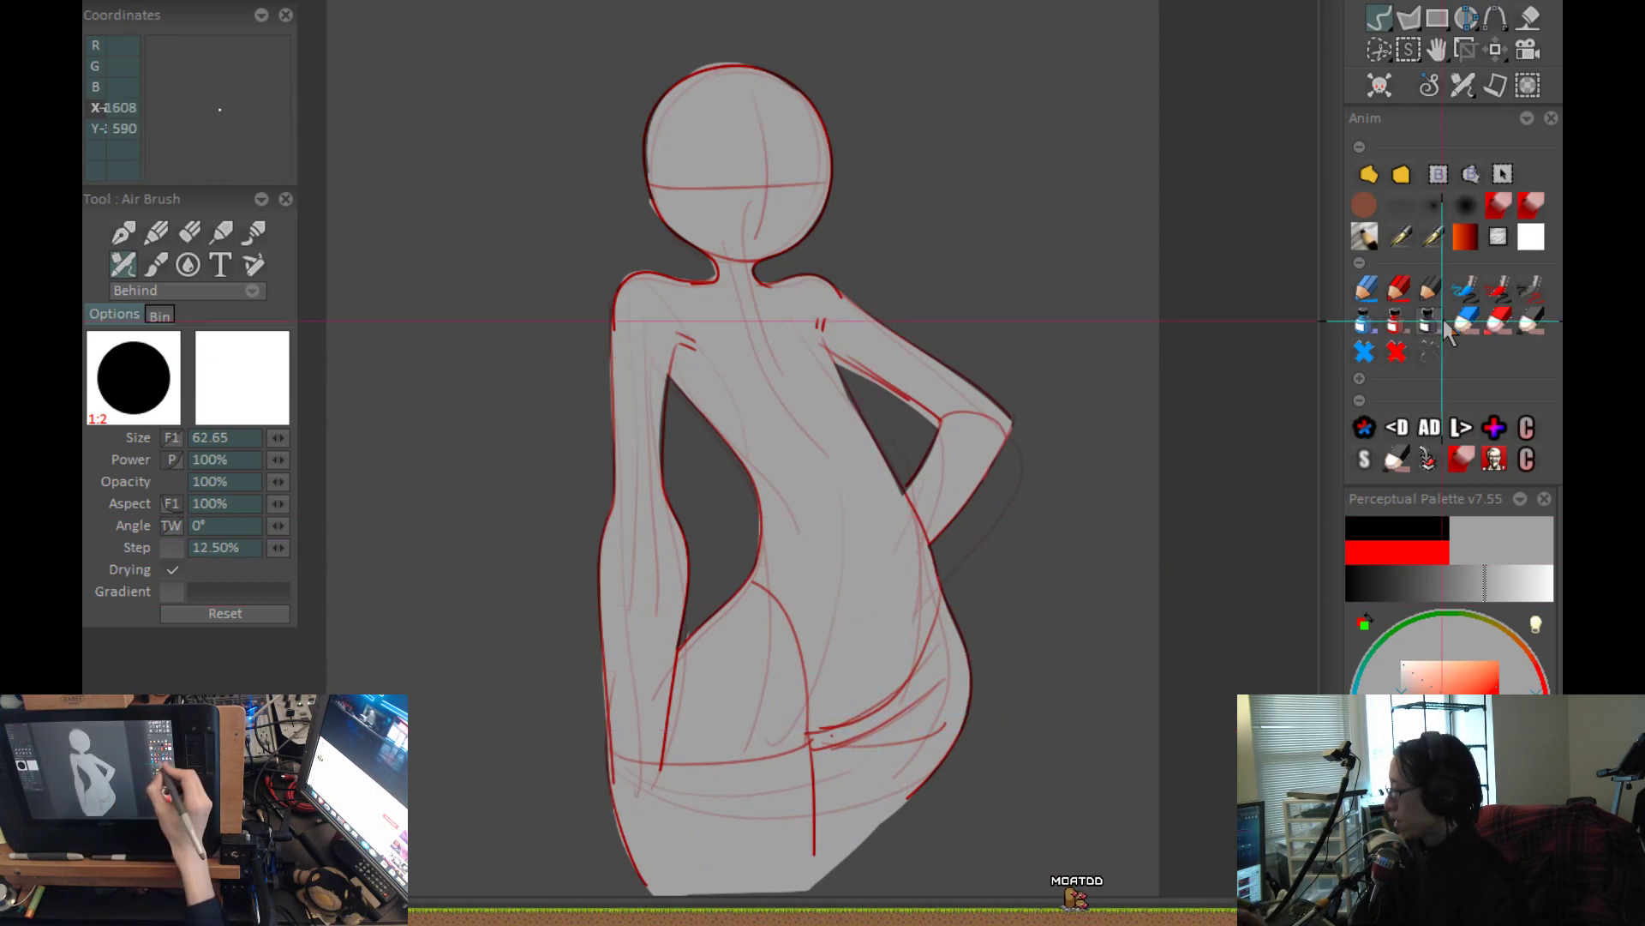
left_click_drag(1411, 673, 1367, 656)
scroll(857, 532, "up", 2)
left_click_drag(934, 458, 989, 863)
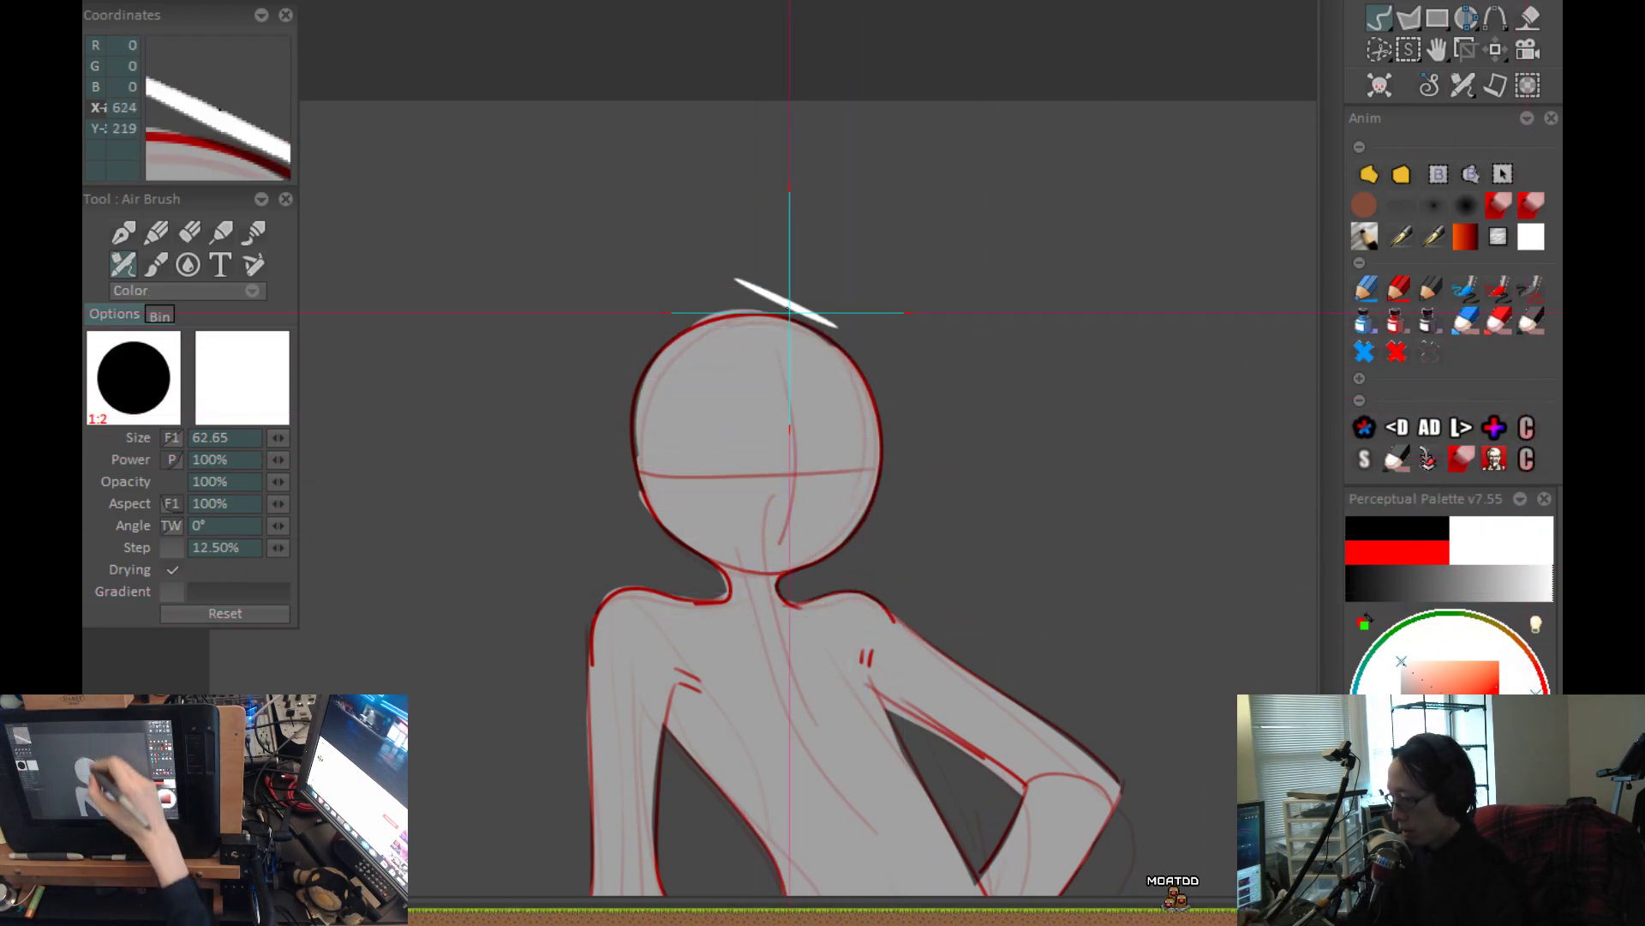
left_click_drag(781, 399, 743, 325)
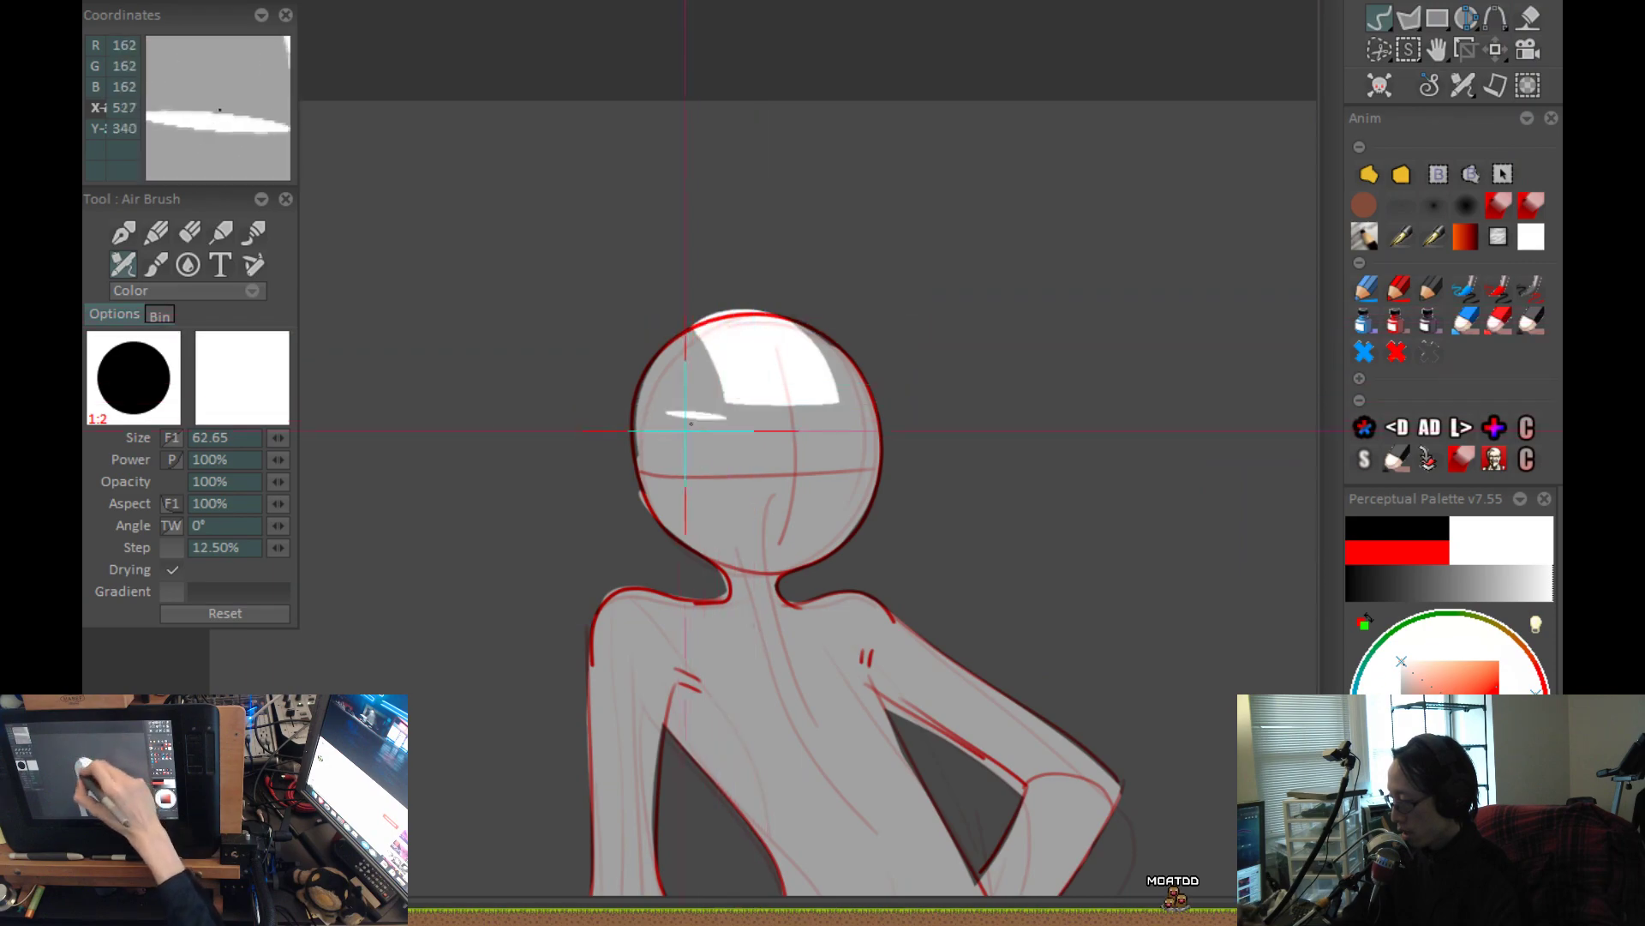
left_click_drag(691, 427, 692, 369)
left_click_drag(645, 434, 631, 367)
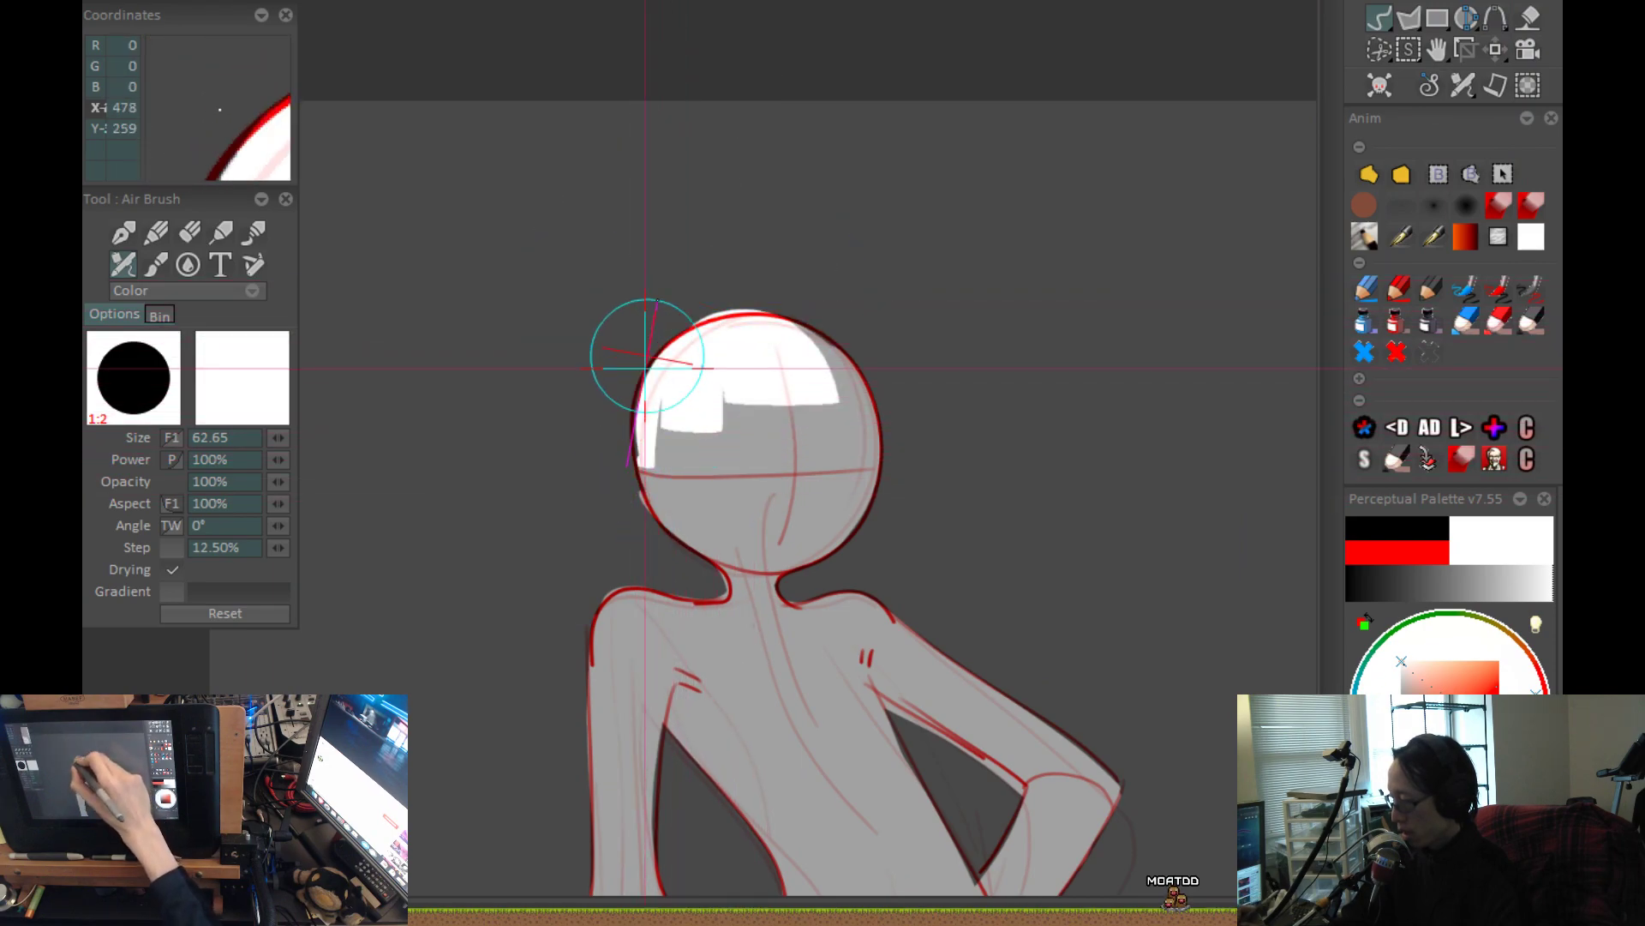
left_click_drag(858, 395, 837, 342)
Paint a white rim highlight along the hanging arm's shoulder and down its outer edge to the forearm.
left_click_drag(894, 539, 962, 368)
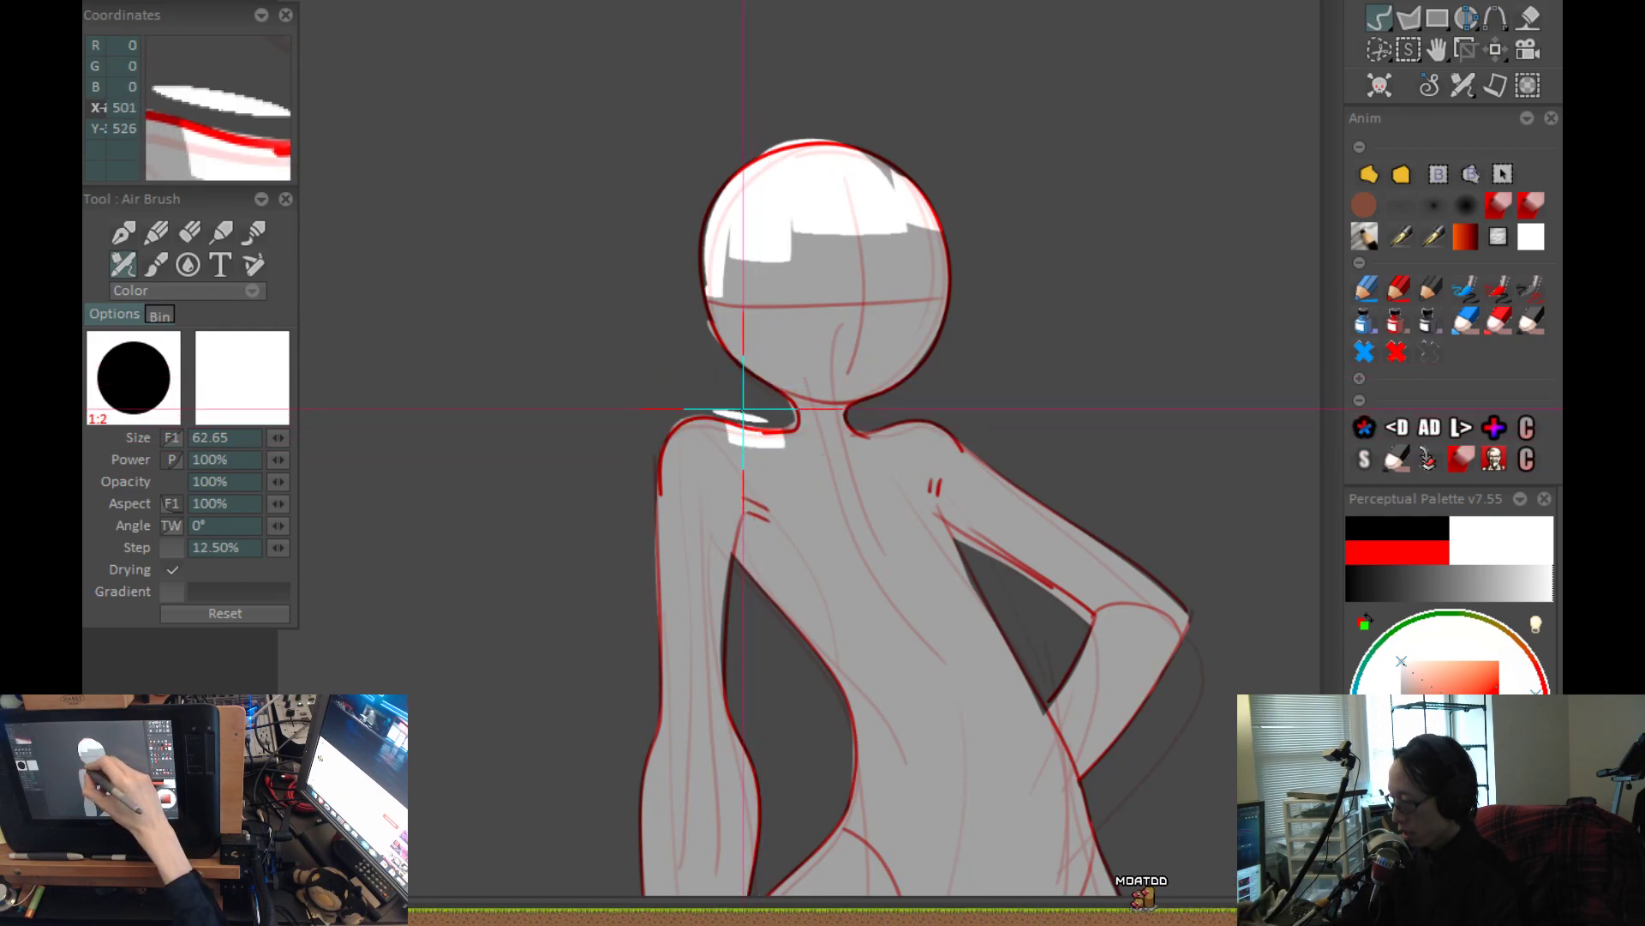
left_click_drag(706, 440, 687, 272)
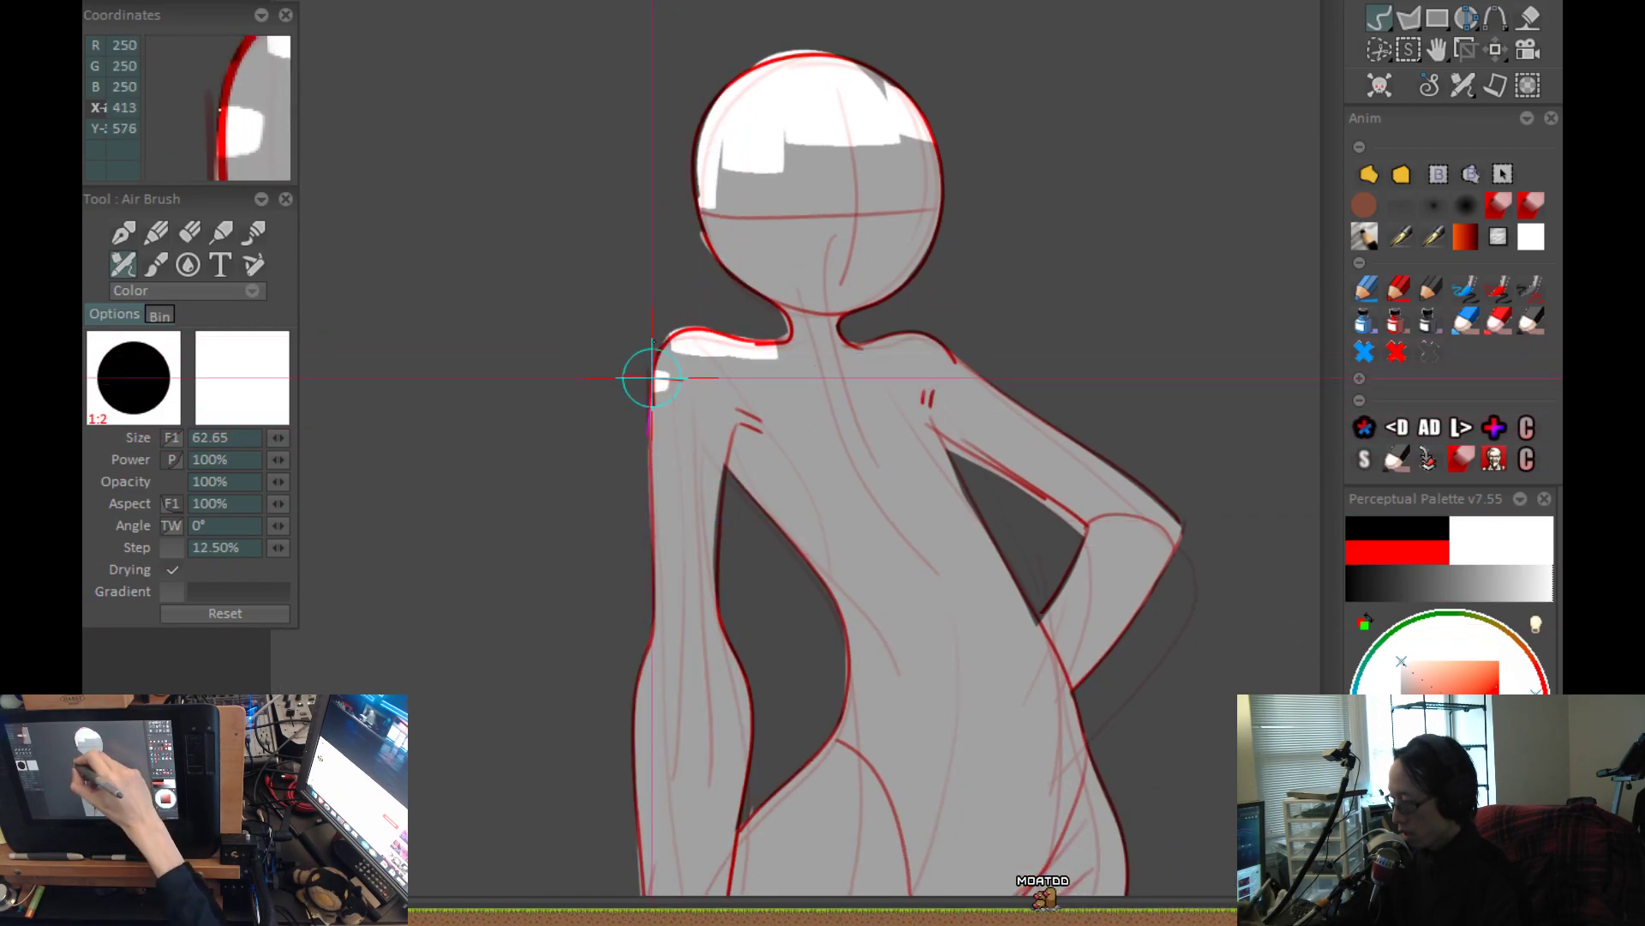
left_click_drag(695, 468, 686, 408)
mouse_move(655, 284)
left_mouse_down()
mouse_move(642, 350)
mouse_move(624, 570)
left_mouse_up()
mouse_move(677, 607)
left_mouse_down()
mouse_move(668, 503)
mouse_move(694, 411)
left_mouse_up()
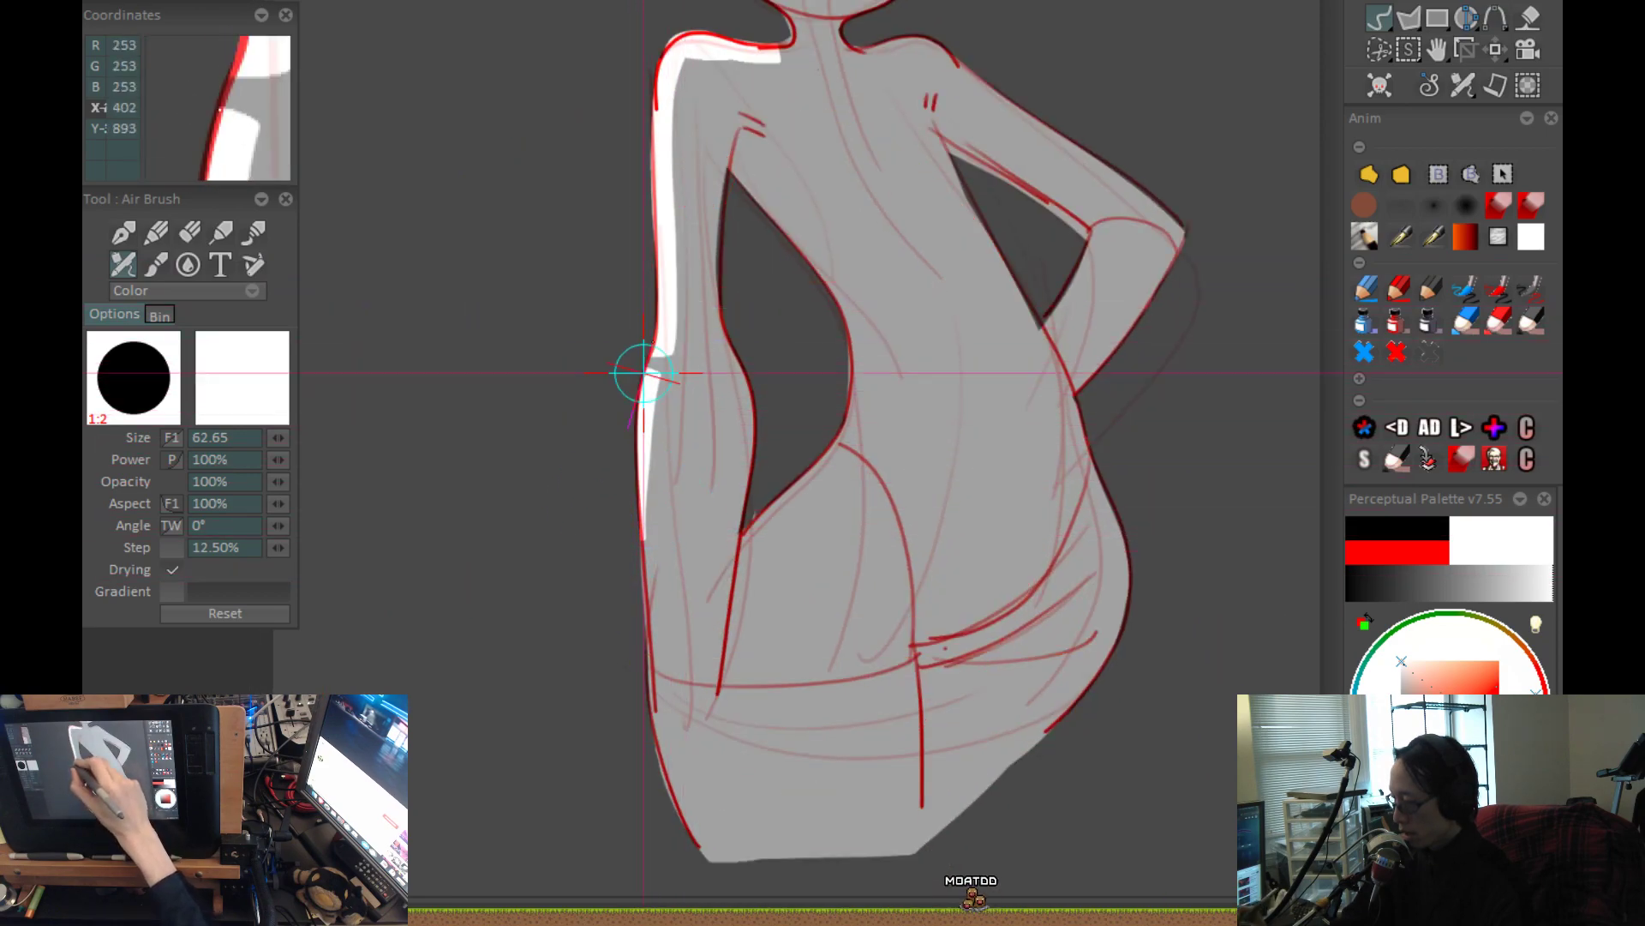
Paint a white rim highlight along the waist curve facing the hanging arm, down to the forearm.
left_click_drag(889, 431, 856, 465)
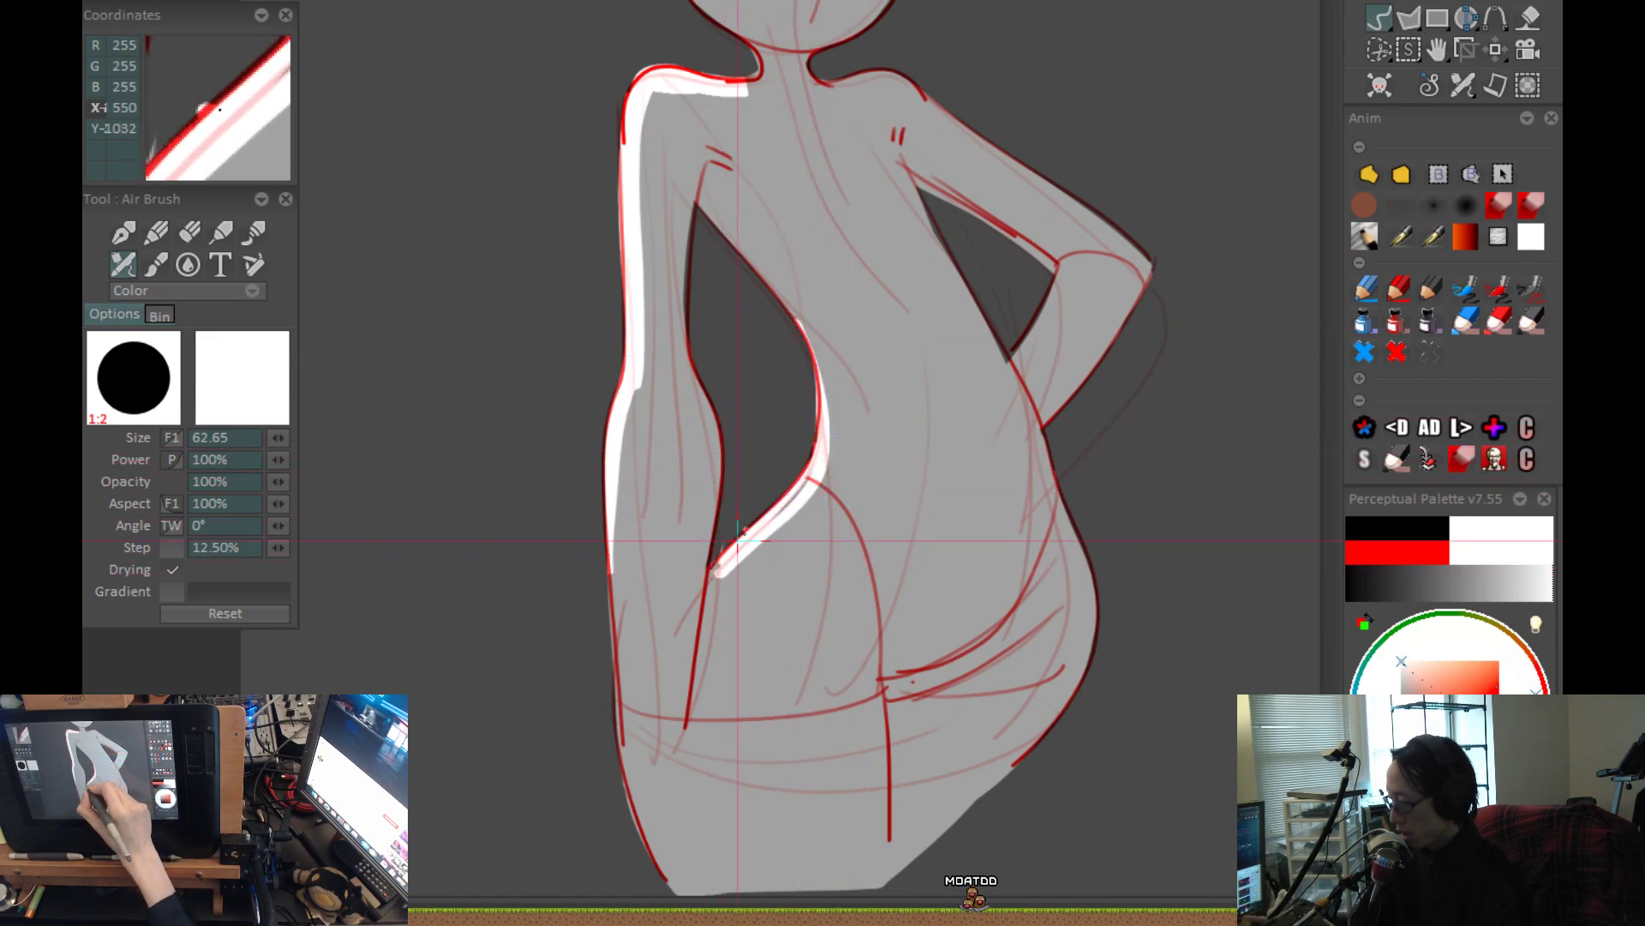
scroll(712, 587, "down", 1)
left_click_drag(817, 719, 799, 720)
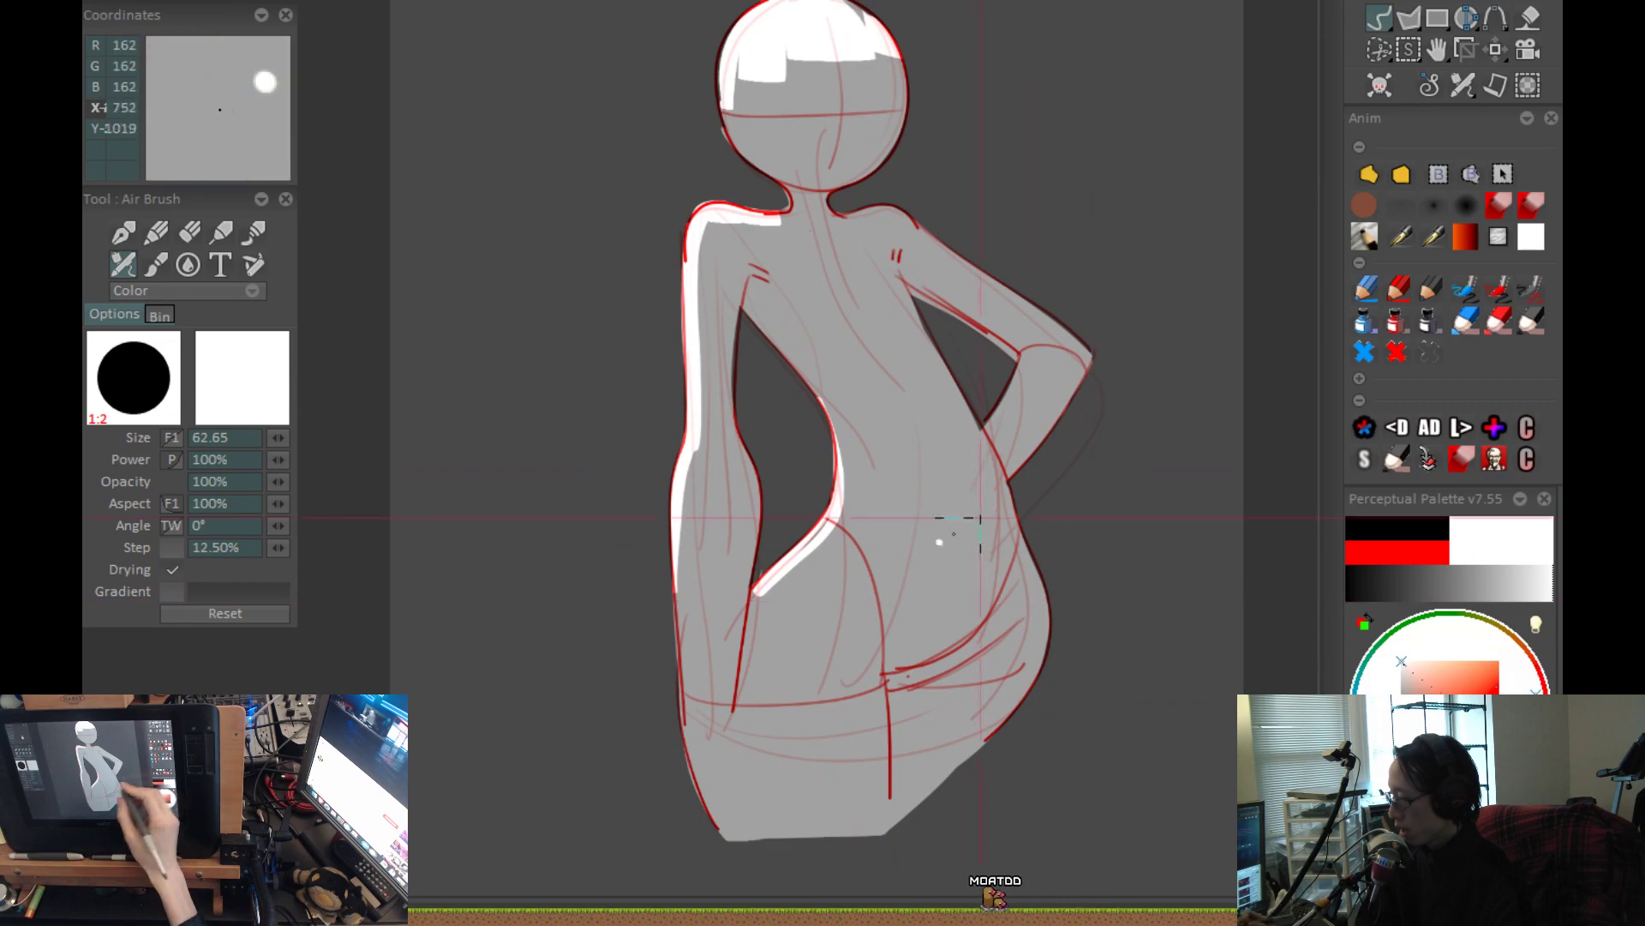
Paint white rim highlights along the inner edge of the bent forearm and across the top of the bent arm's shoulder.
scroll(748, 583, "up", 3)
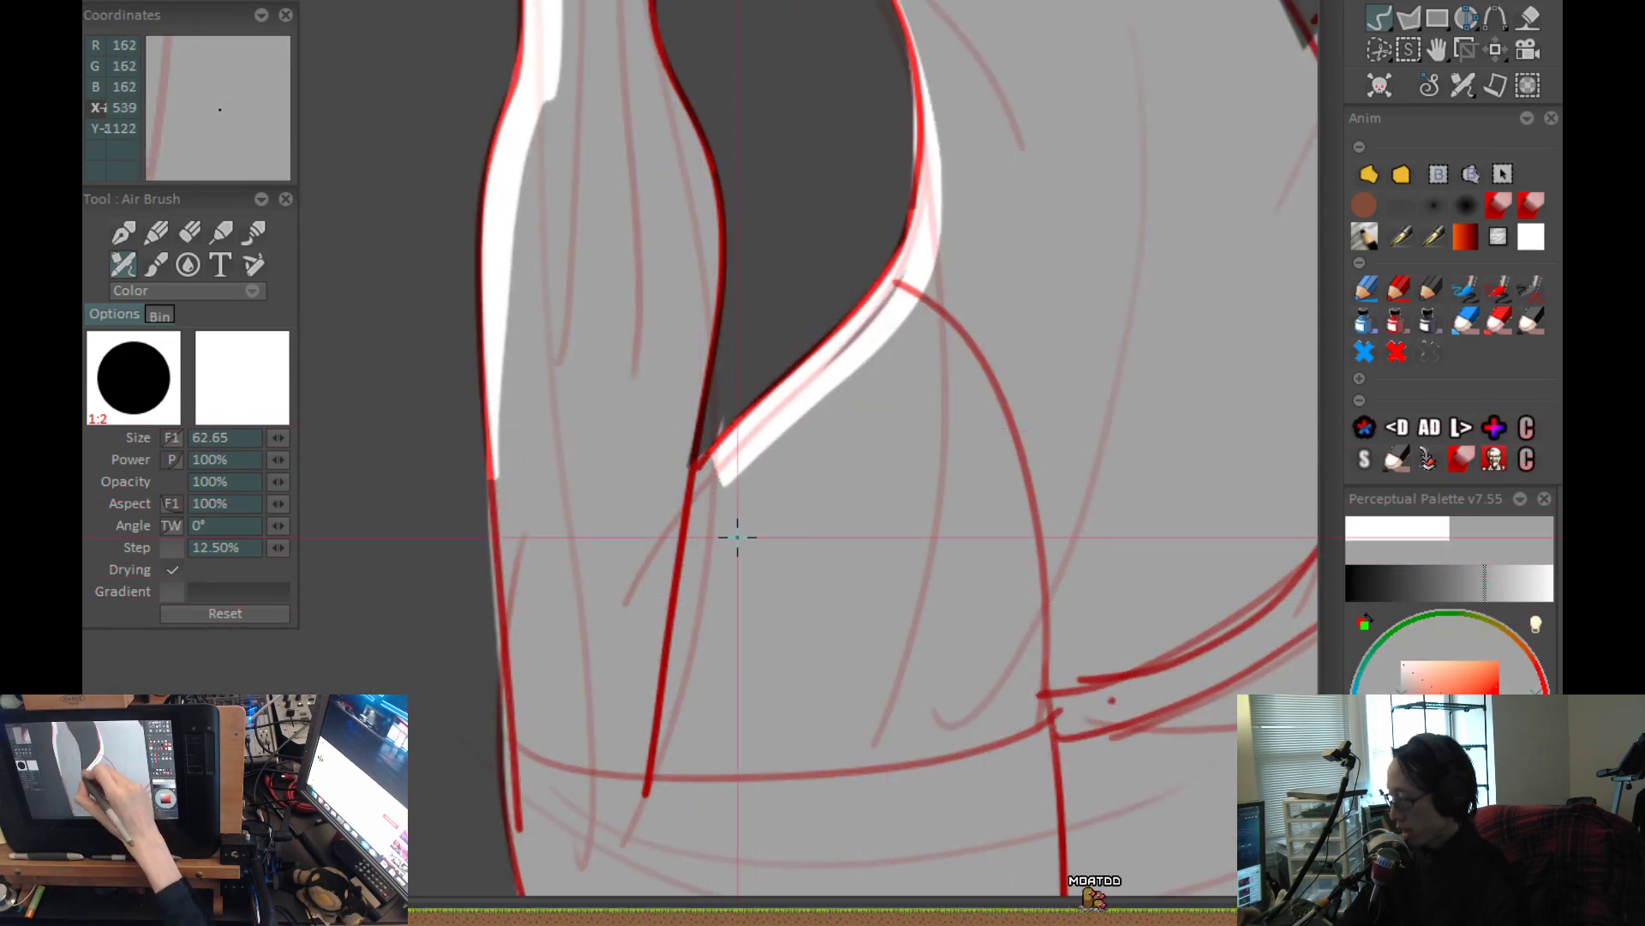
scroll(887, 471, "down", 3)
scroll(769, 787, "up", 3)
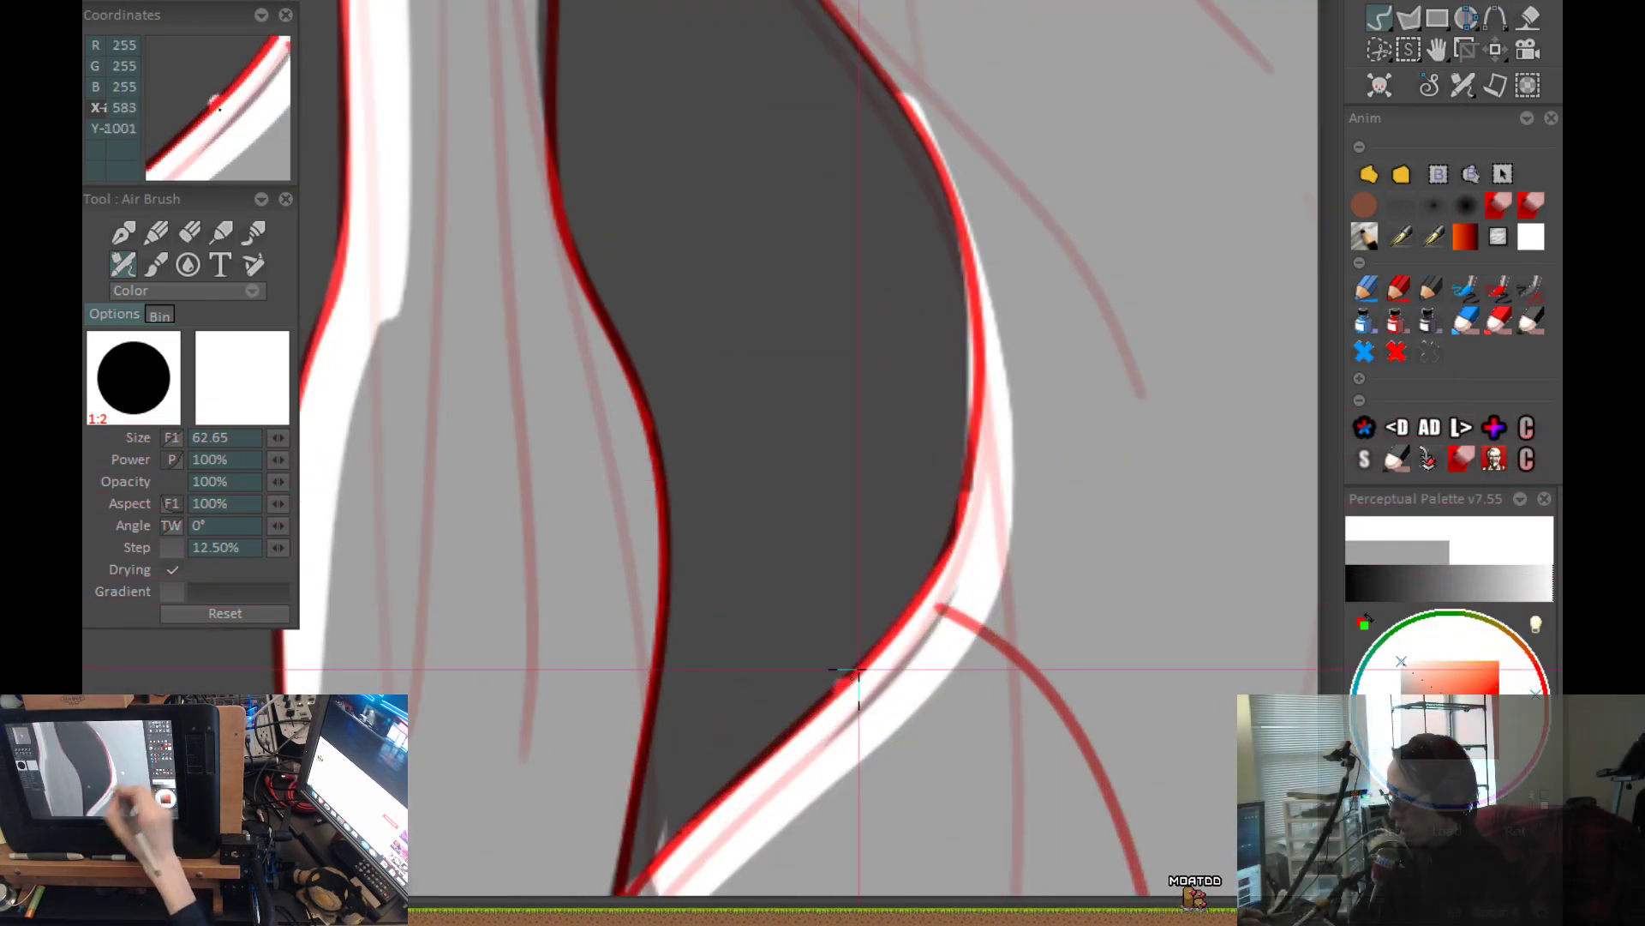
scroll(769, 787, "down", 3)
scroll(948, 599, "up", 4)
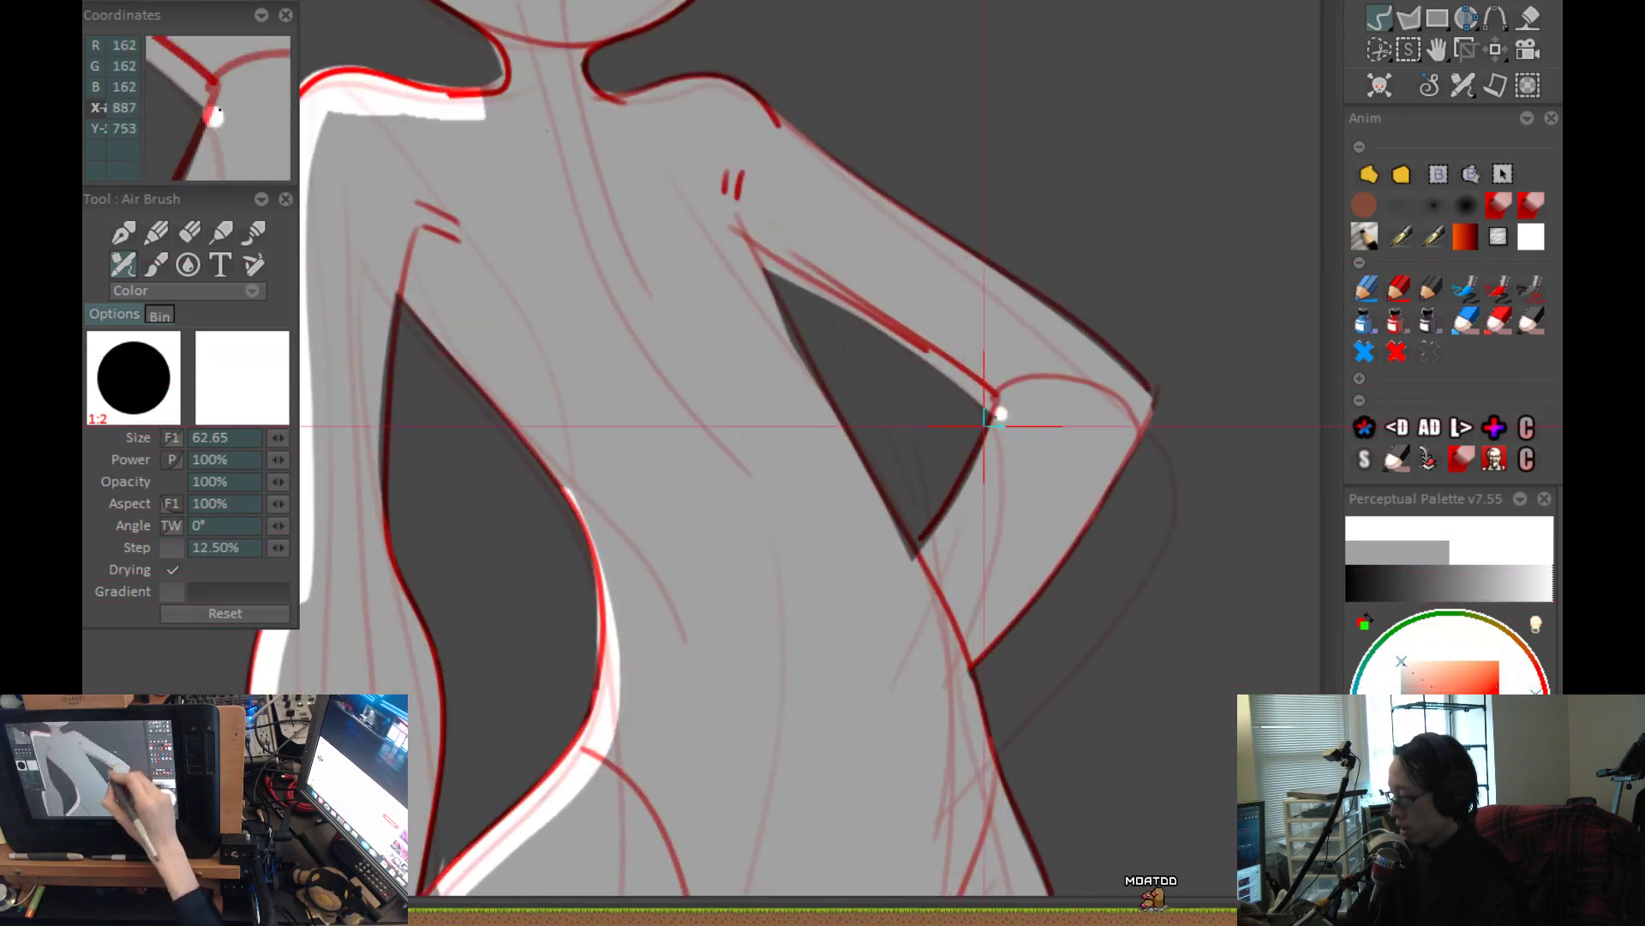
left_click_drag(999, 418, 922, 555)
left_click_drag(653, 442, 677, 692)
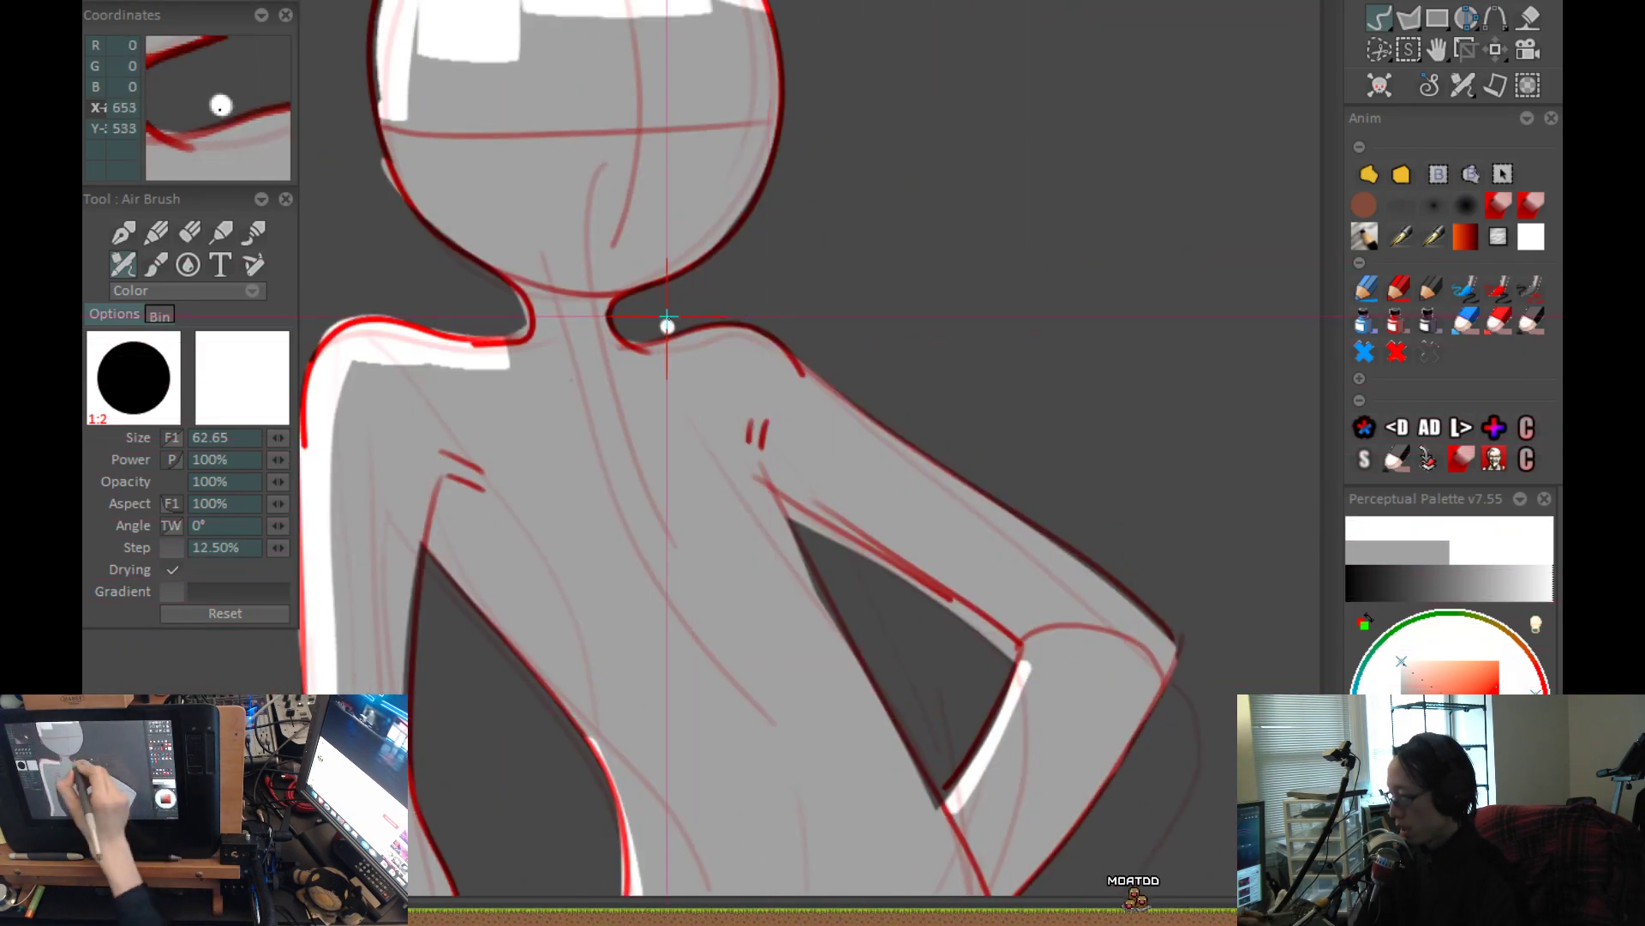
mouse_move(645, 345)
left_mouse_down()
mouse_move(727, 319)
mouse_move(808, 377)
left_mouse_up()
Extend the white rim highlight on the hanging forearm's outer edge down past the hand to the hip.
scroll(1094, 515, "down", 3)
mouse_move(963, 458)
left_mouse_down()
mouse_move(929, 111)
mouse_move(975, 321)
left_mouse_up()
scroll(952, 496, "down", 3)
left_click_drag(952, 499, 944, 739)
left_click_drag(908, 659, 886, 807)
left_click_drag(855, 415, 872, 87)
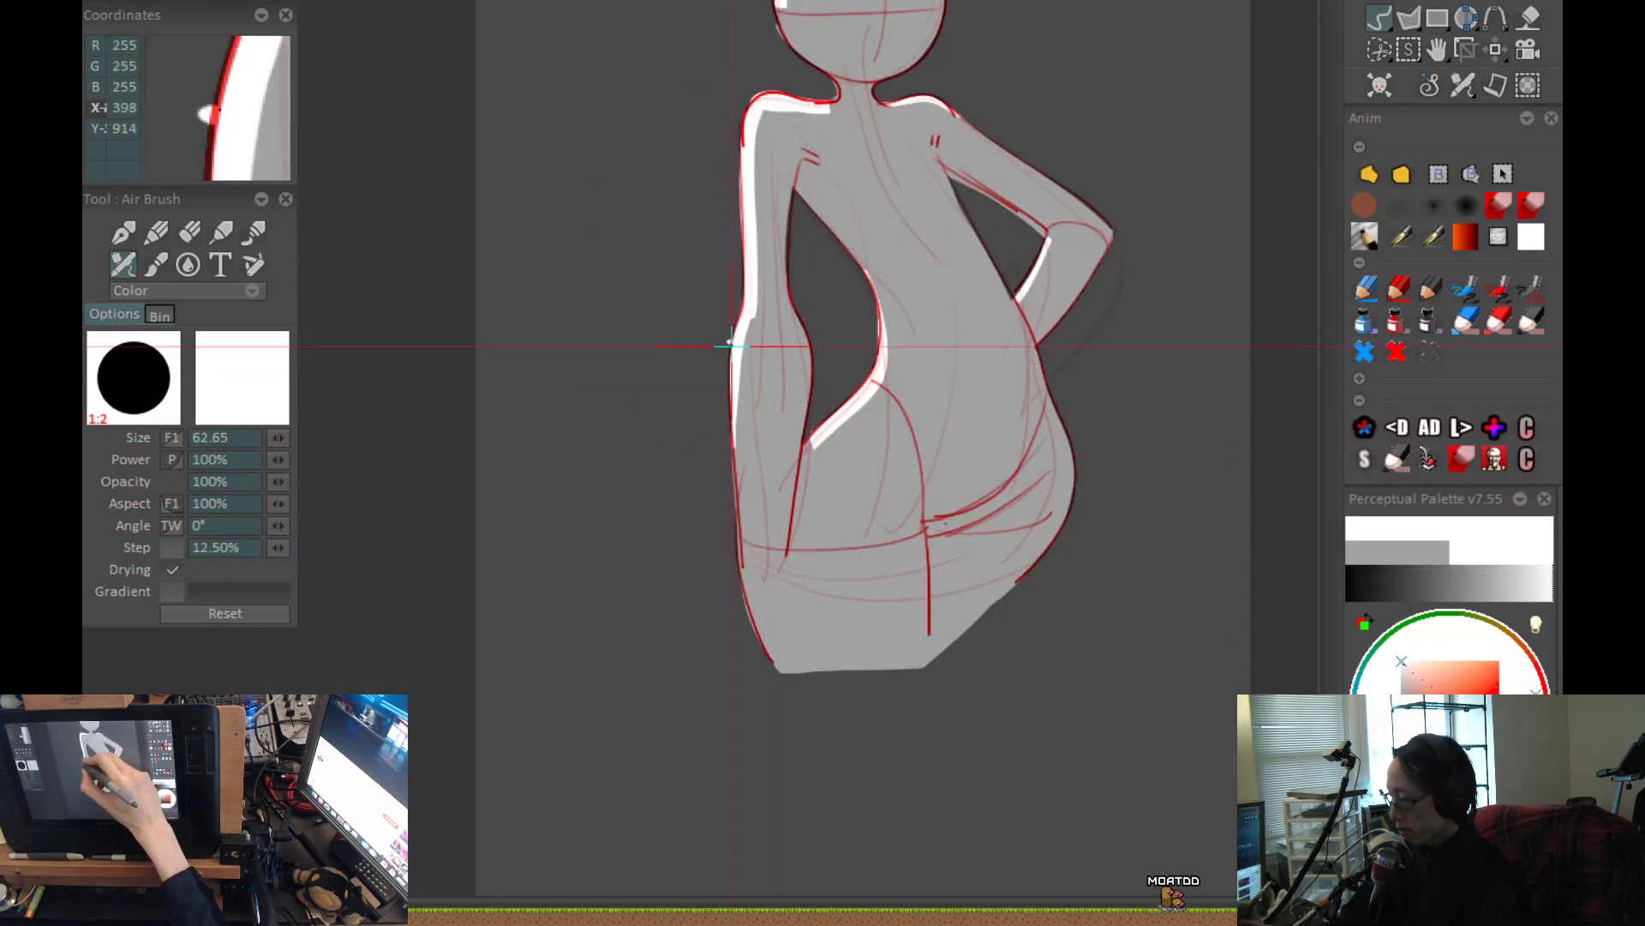
left_click_drag(737, 535, 737, 610)
scroll(792, 704, "up", 2)
left_click_drag(1090, 527, 1018, 633)
scroll(1015, 634, "down", 2)
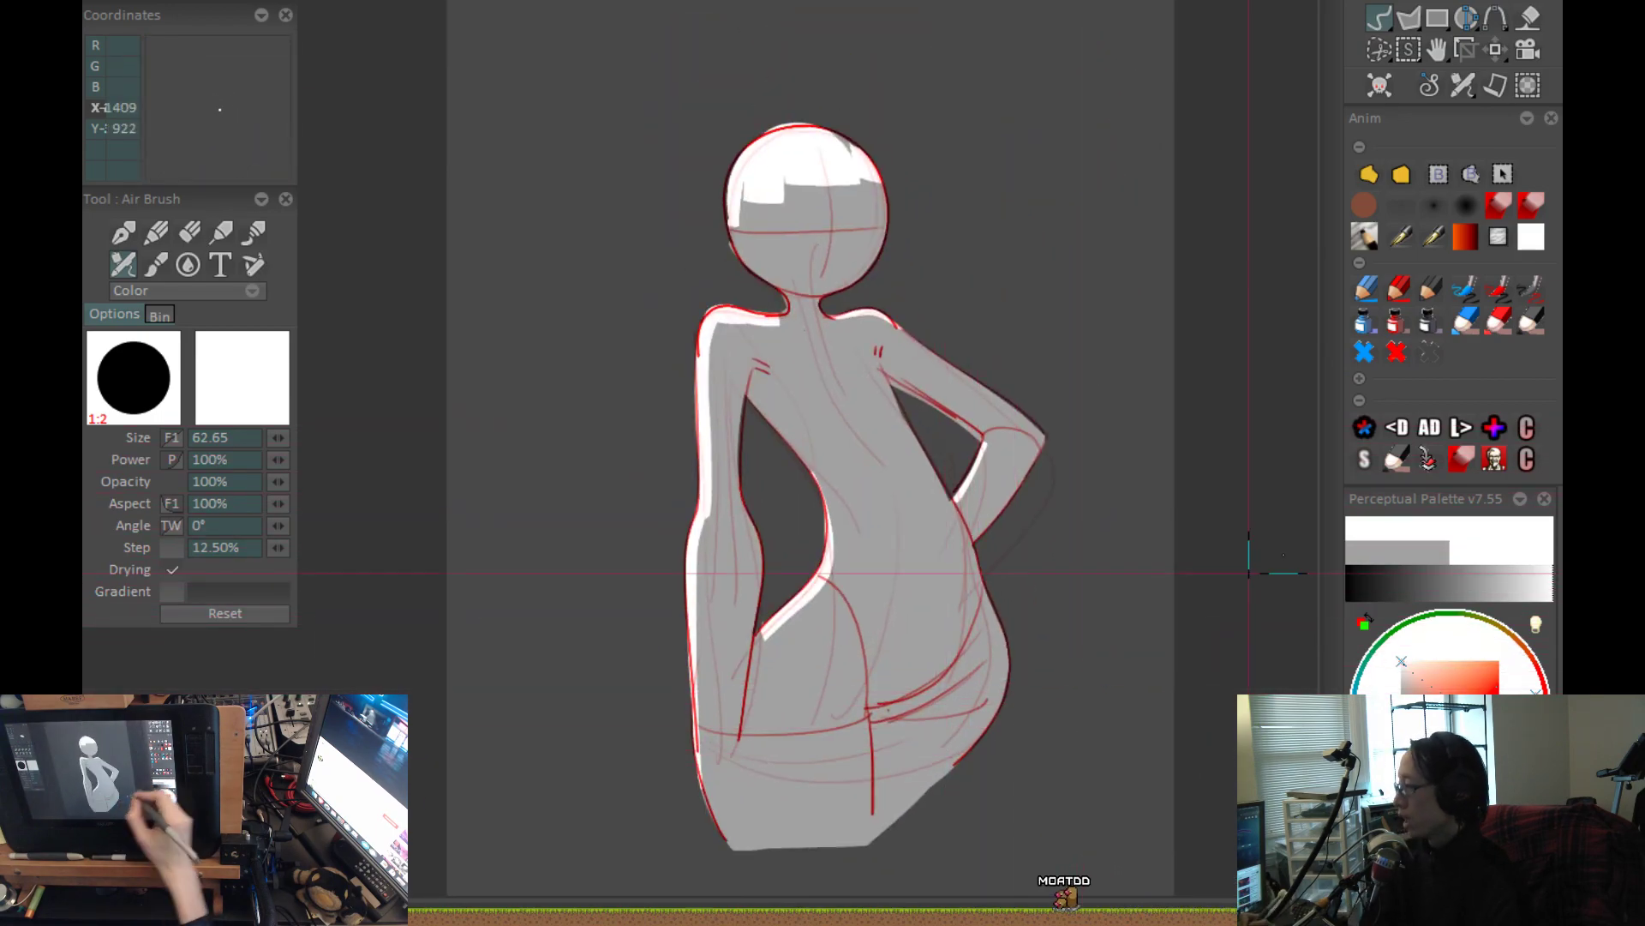
Switch to the soft airbrush preset with a 1% step and choose a near-black grey.
left_click(1419, 205)
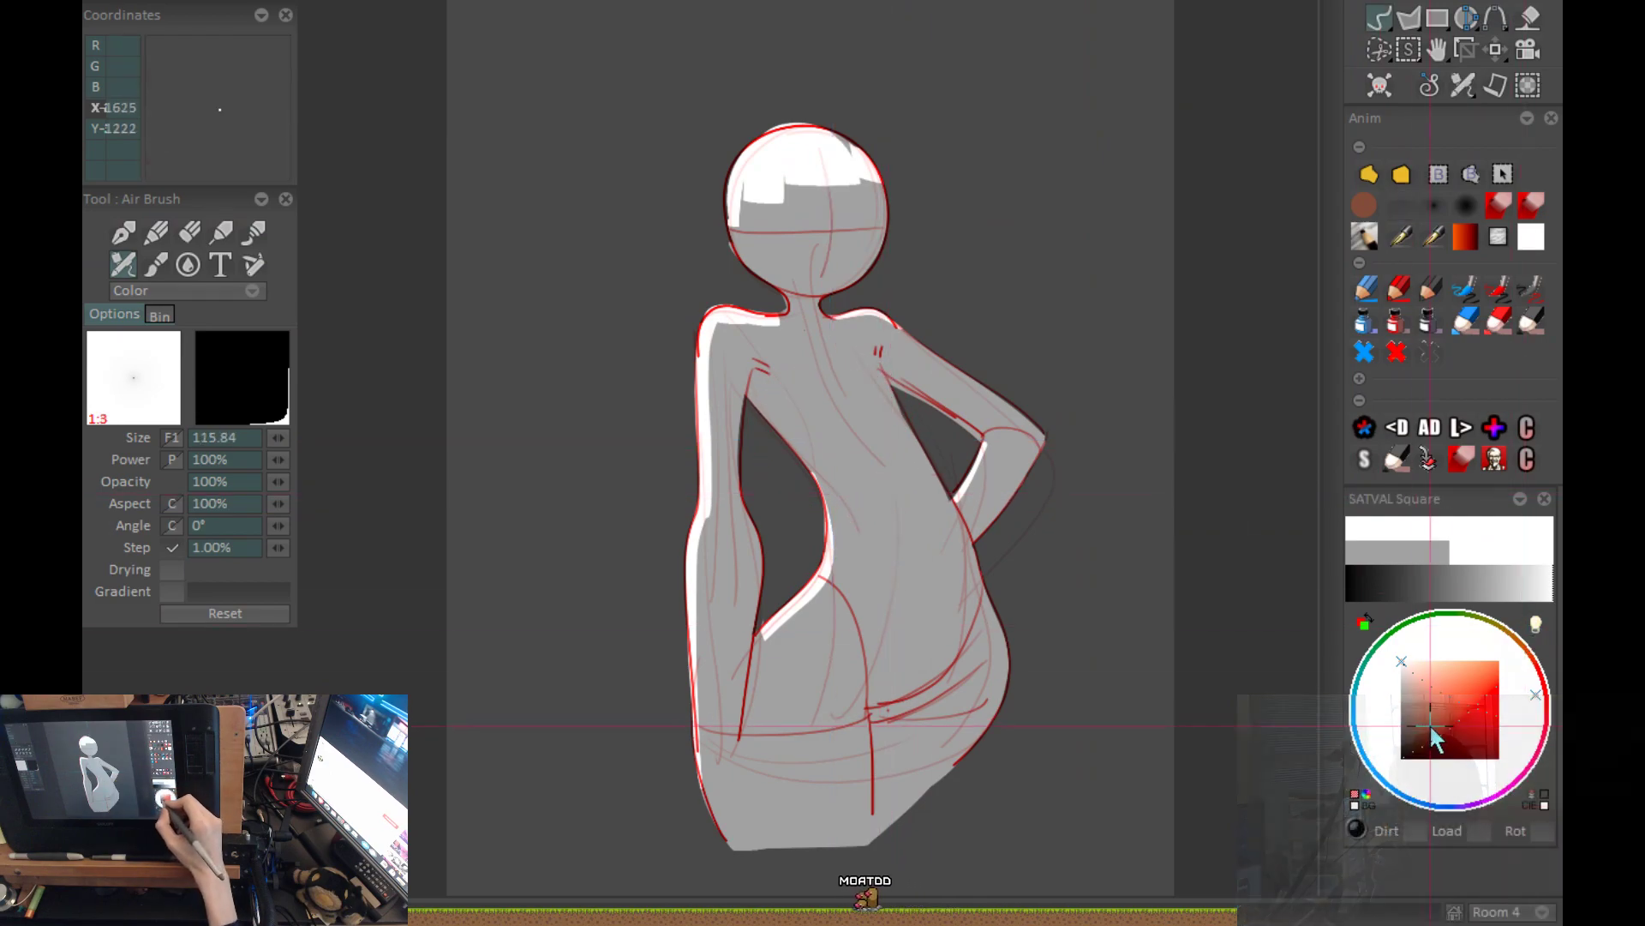
left_click_drag(1350, 738, 1352, 732)
scroll(896, 724, "up", 2)
left_click_drag(865, 629, 887, 338)
left_click_drag(1122, 400, 900, 412)
key("ctrl+z")
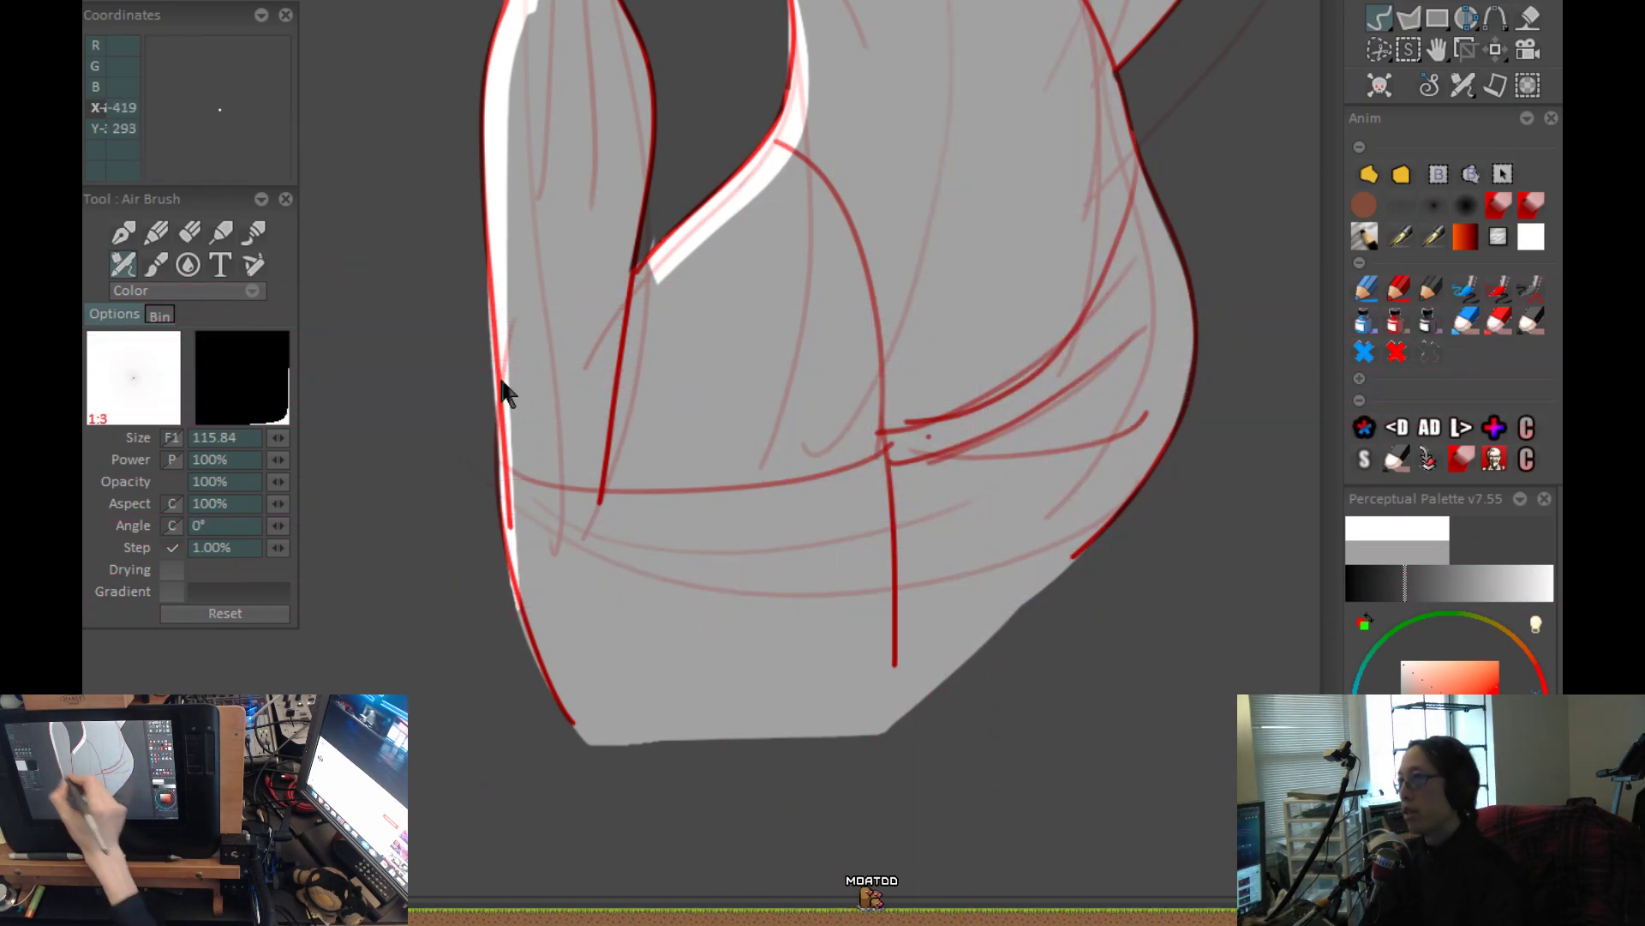
Fade the red sketch lines so the grey silhouette and white highlights stand alone.
left_click_drag(234, 115, 218, 122)
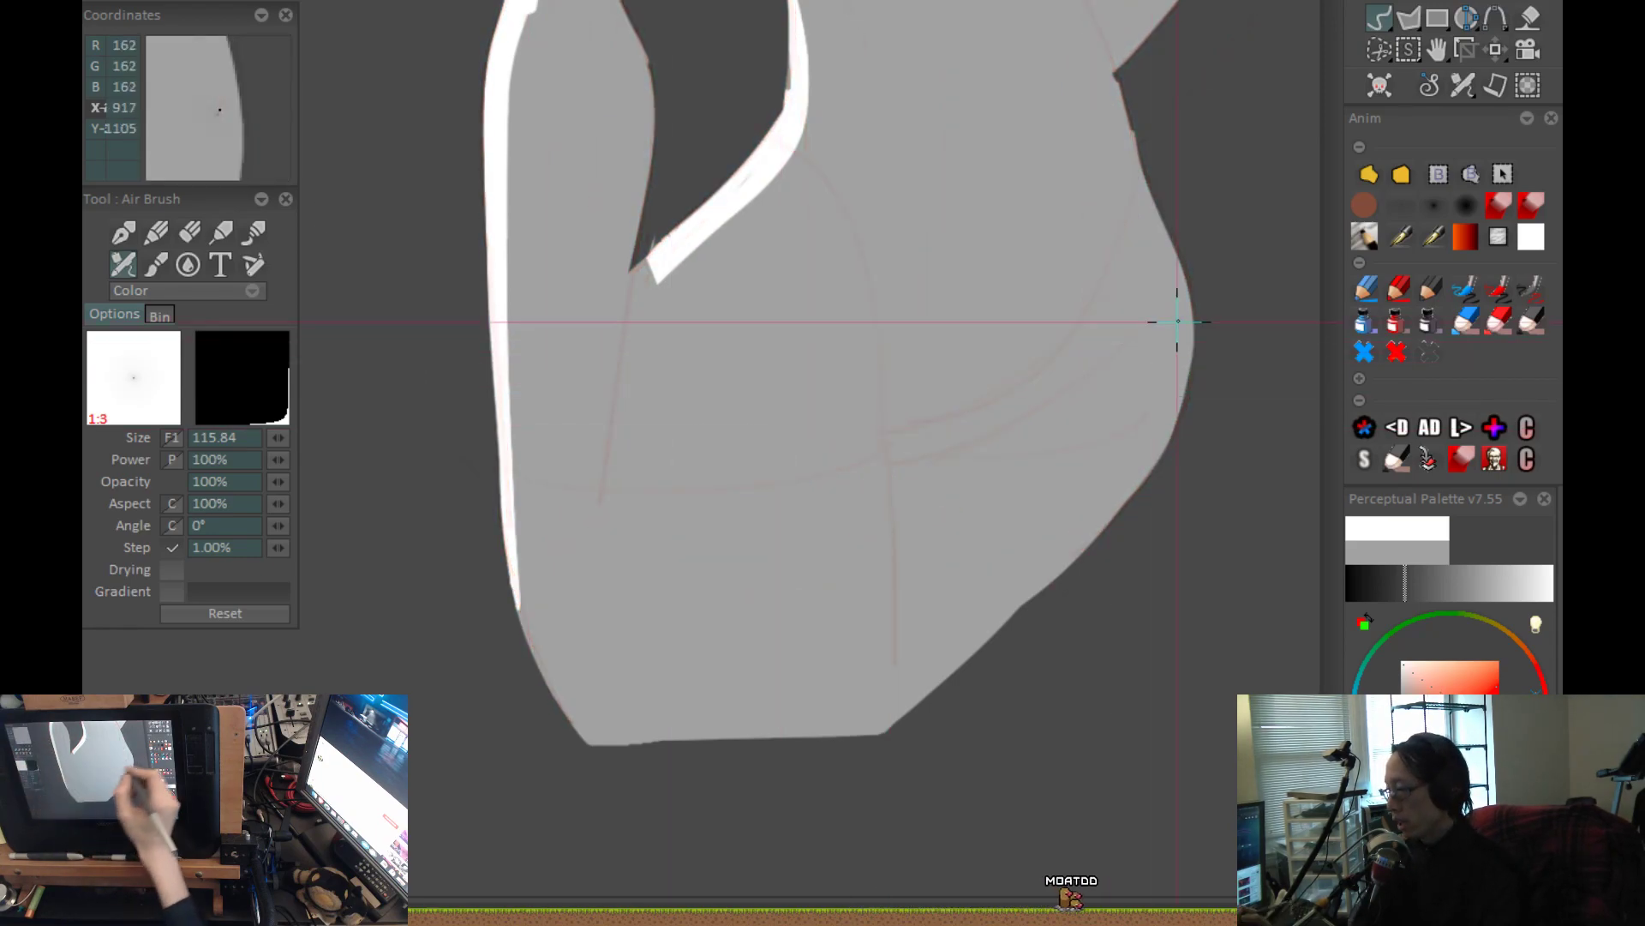
left_click_drag(1075, 420, 937, 763)
left_click_drag(996, 263, 1036, 603)
left_click_drag(980, 658, 1028, 734)
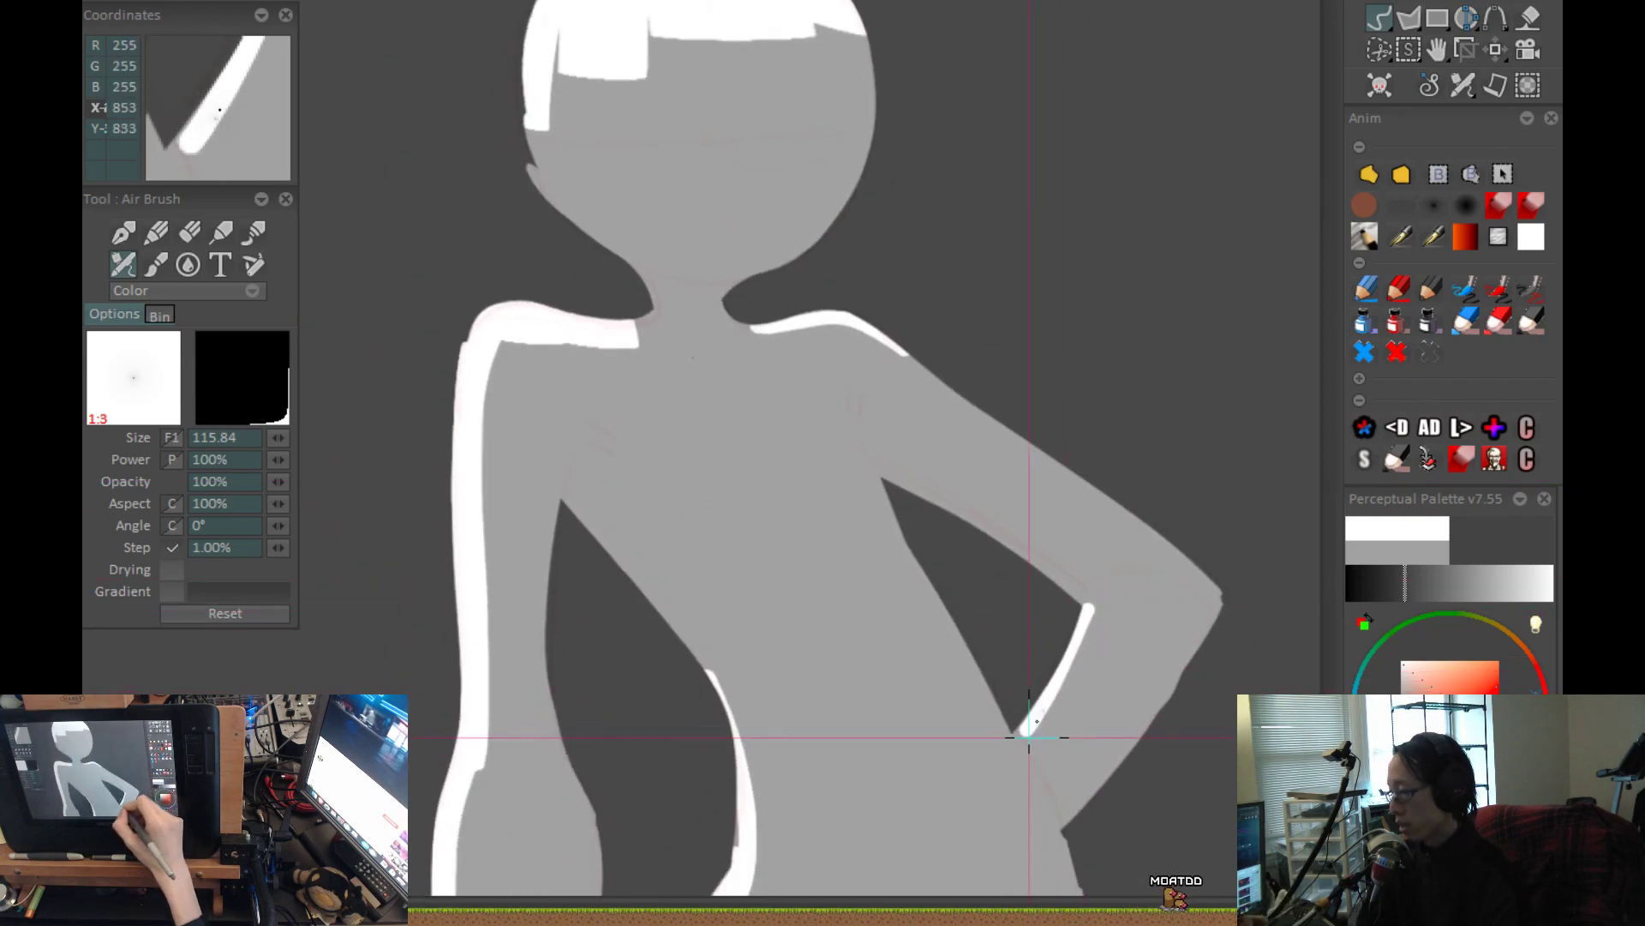
Try to airbrush a narrow dark shadow curving over the hanging arm's armpit in Color mode, and undo it.
scroll(727, 294, "up", 4)
mouse_move(600, 514)
left_mouse_down()
mouse_move(625, 415)
mouse_move(710, 403)
mouse_move(661, 378)
mouse_move(599, 551)
left_mouse_up()
key("ctrl+z")
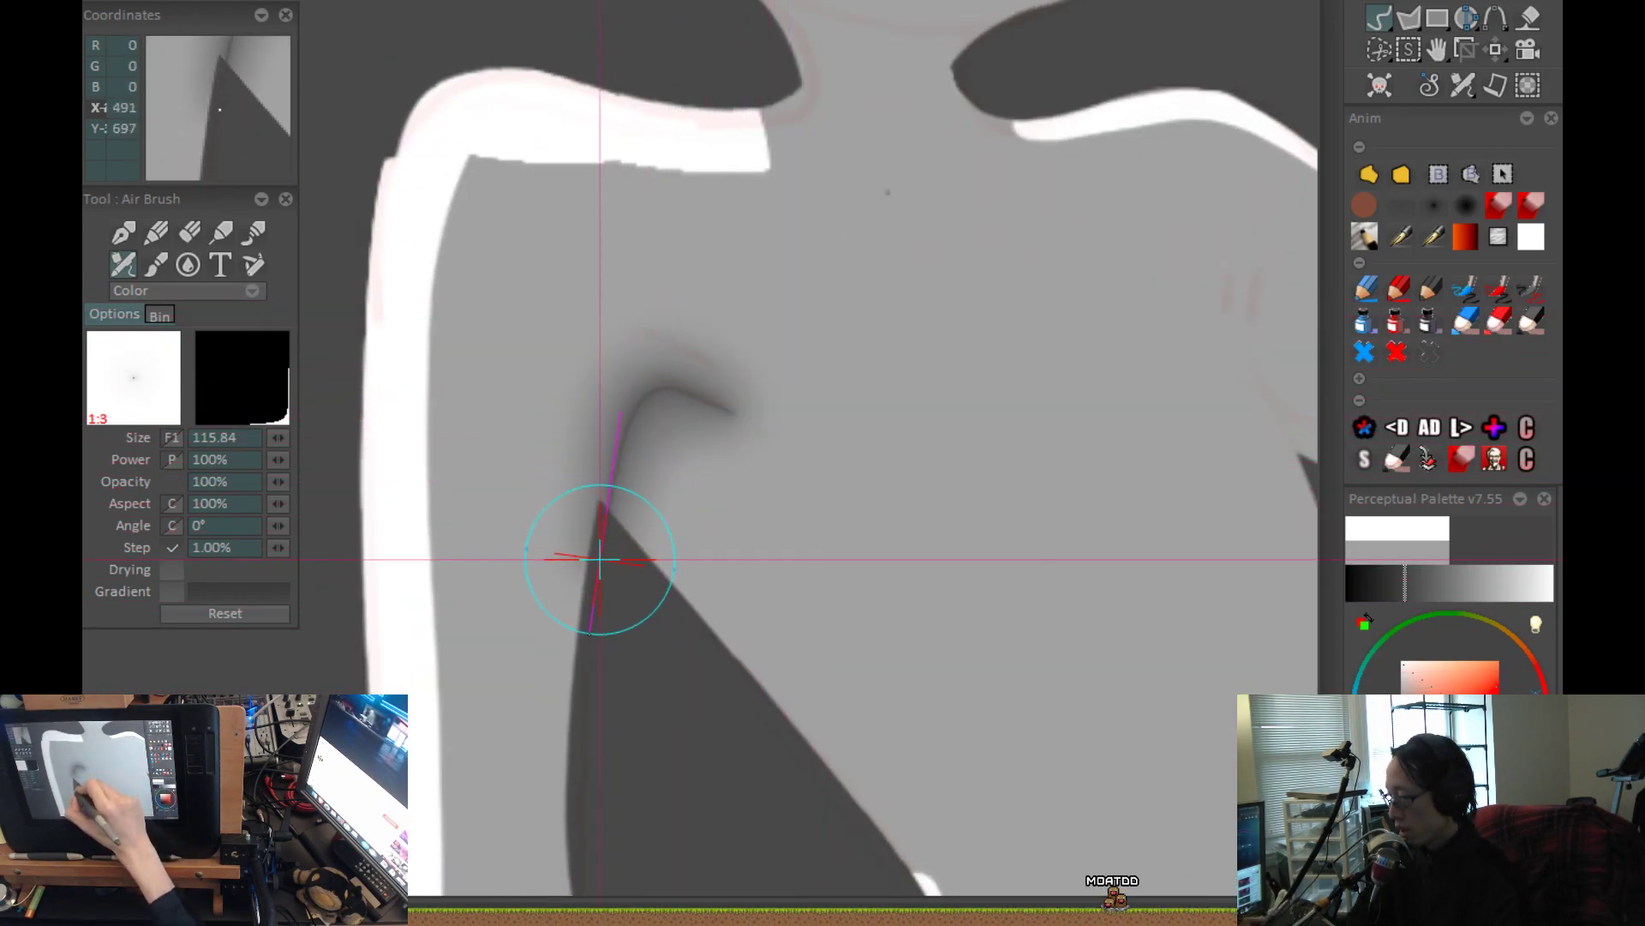
key("ctrl+z")
mouse_move(703, 388)
left_mouse_down()
mouse_move(661, 383)
mouse_move(595, 477)
mouse_move(585, 685)
left_mouse_up()
scroll(742, 655, "down", 4)
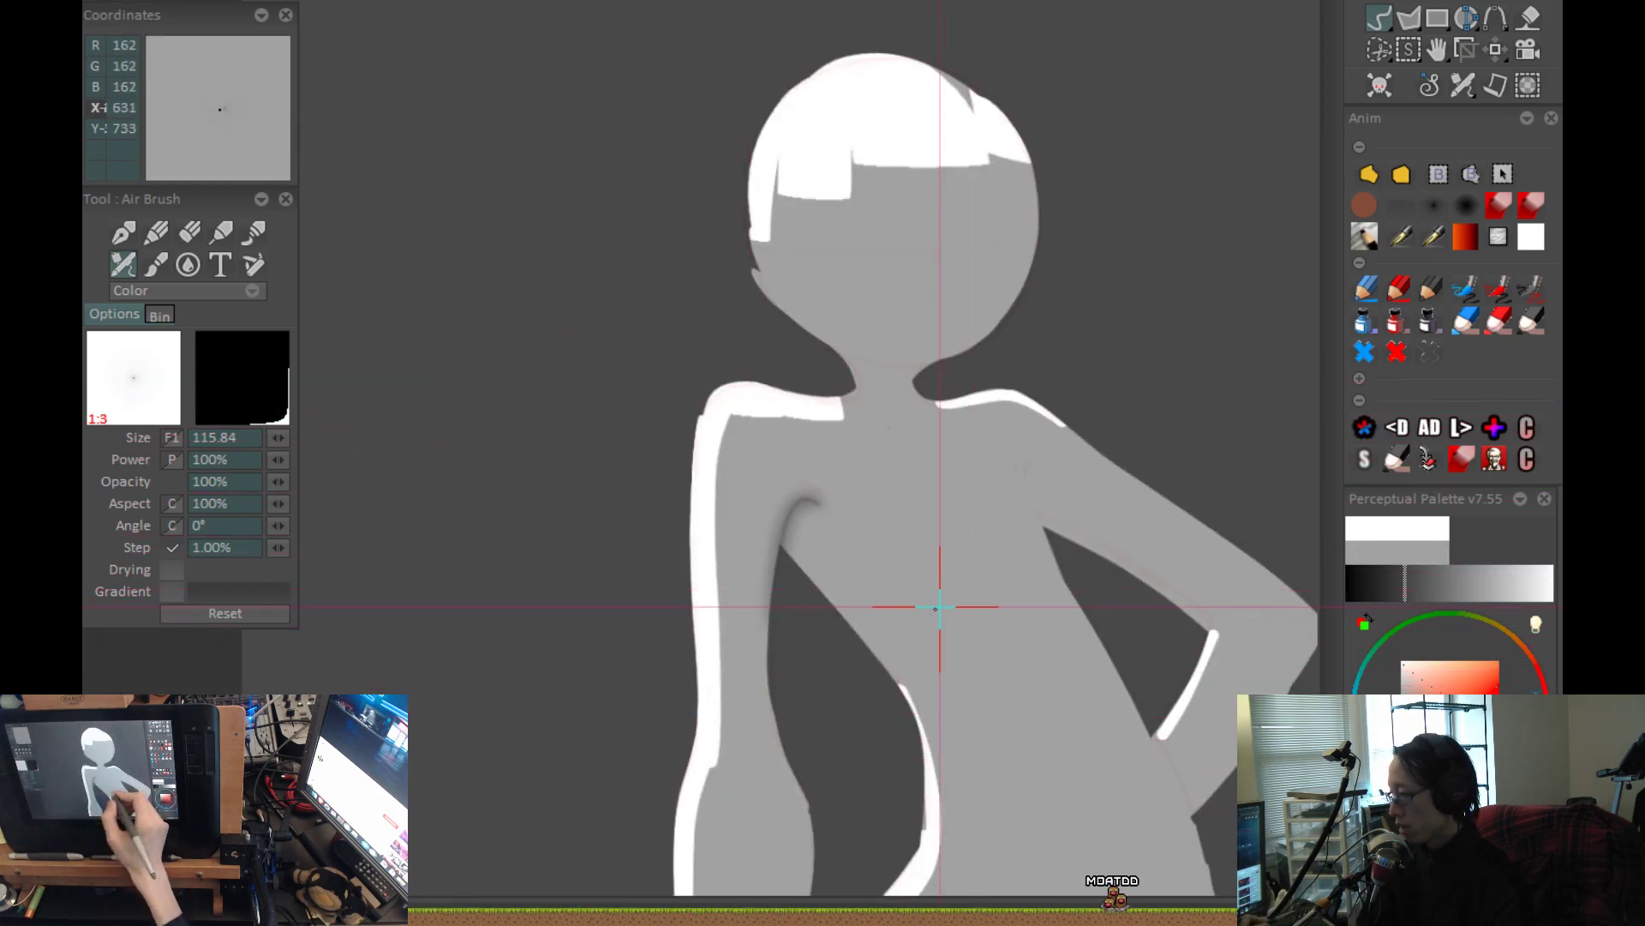
scroll(952, 599, "up", 5)
key("ctrl+z")
Try to airbrush a wider soft shadow around the same armpit with a larger brush, and undo it.
mouse_move(657, 454)
left_mouse_down()
mouse_move(687, 264)
mouse_move(749, 213)
mouse_move(819, 243)
left_mouse_up()
scroll(990, 319, "down", 2)
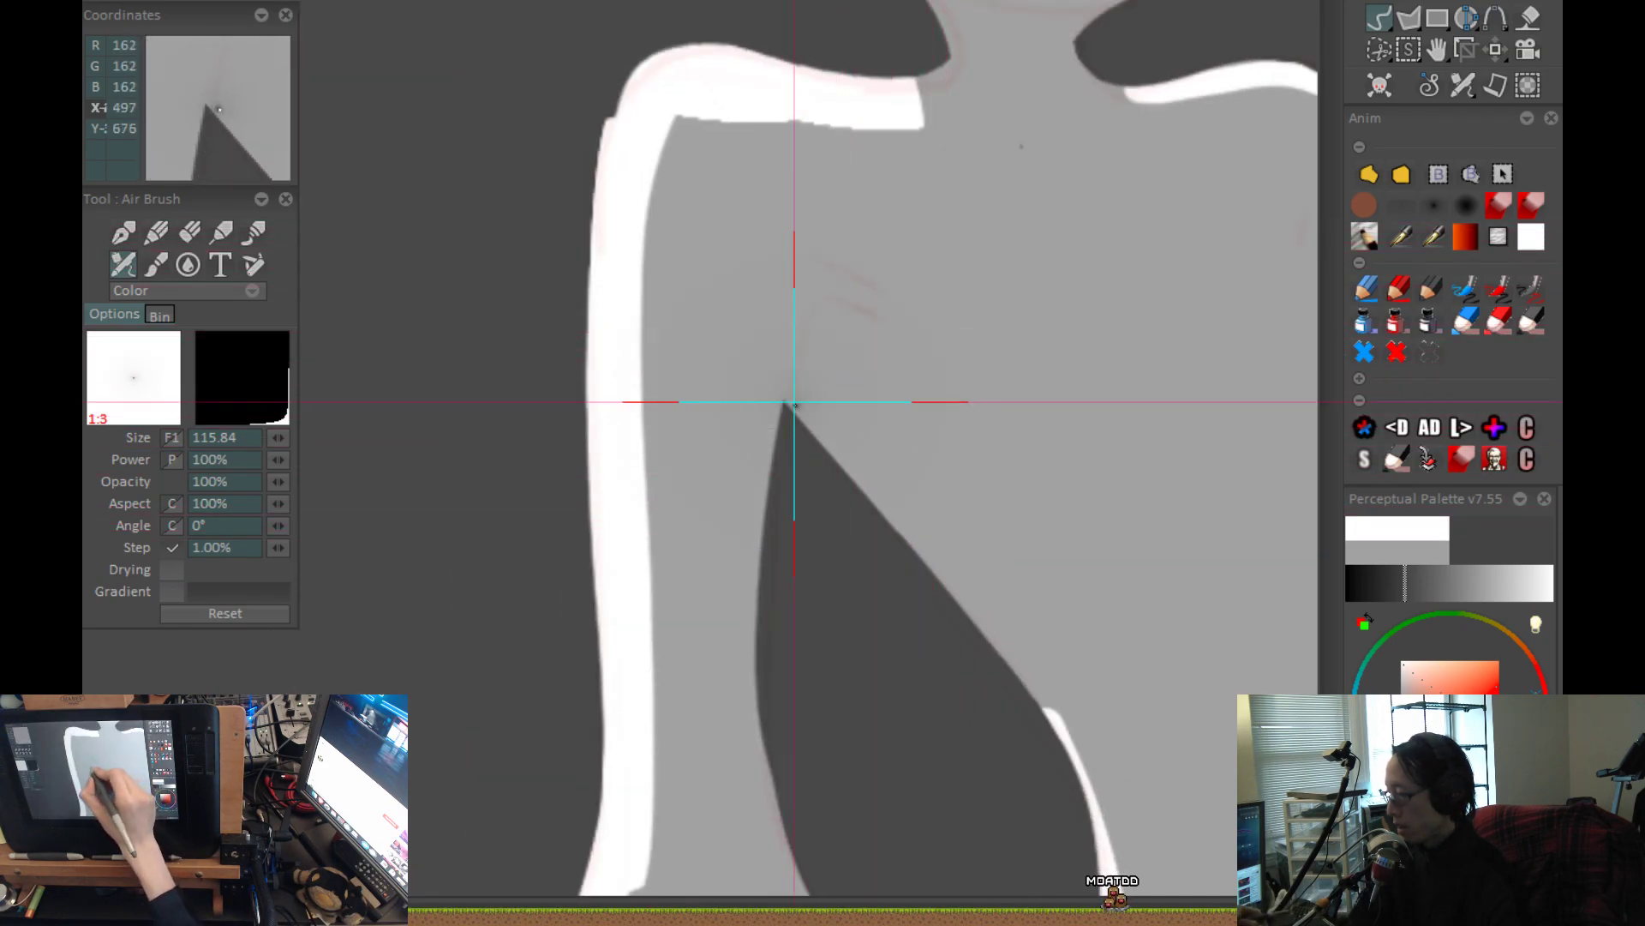
mouse_move(780, 437)
left_mouse_down()
mouse_move(790, 368)
mouse_move(830, 294)
mouse_move(948, 323)
left_mouse_up()
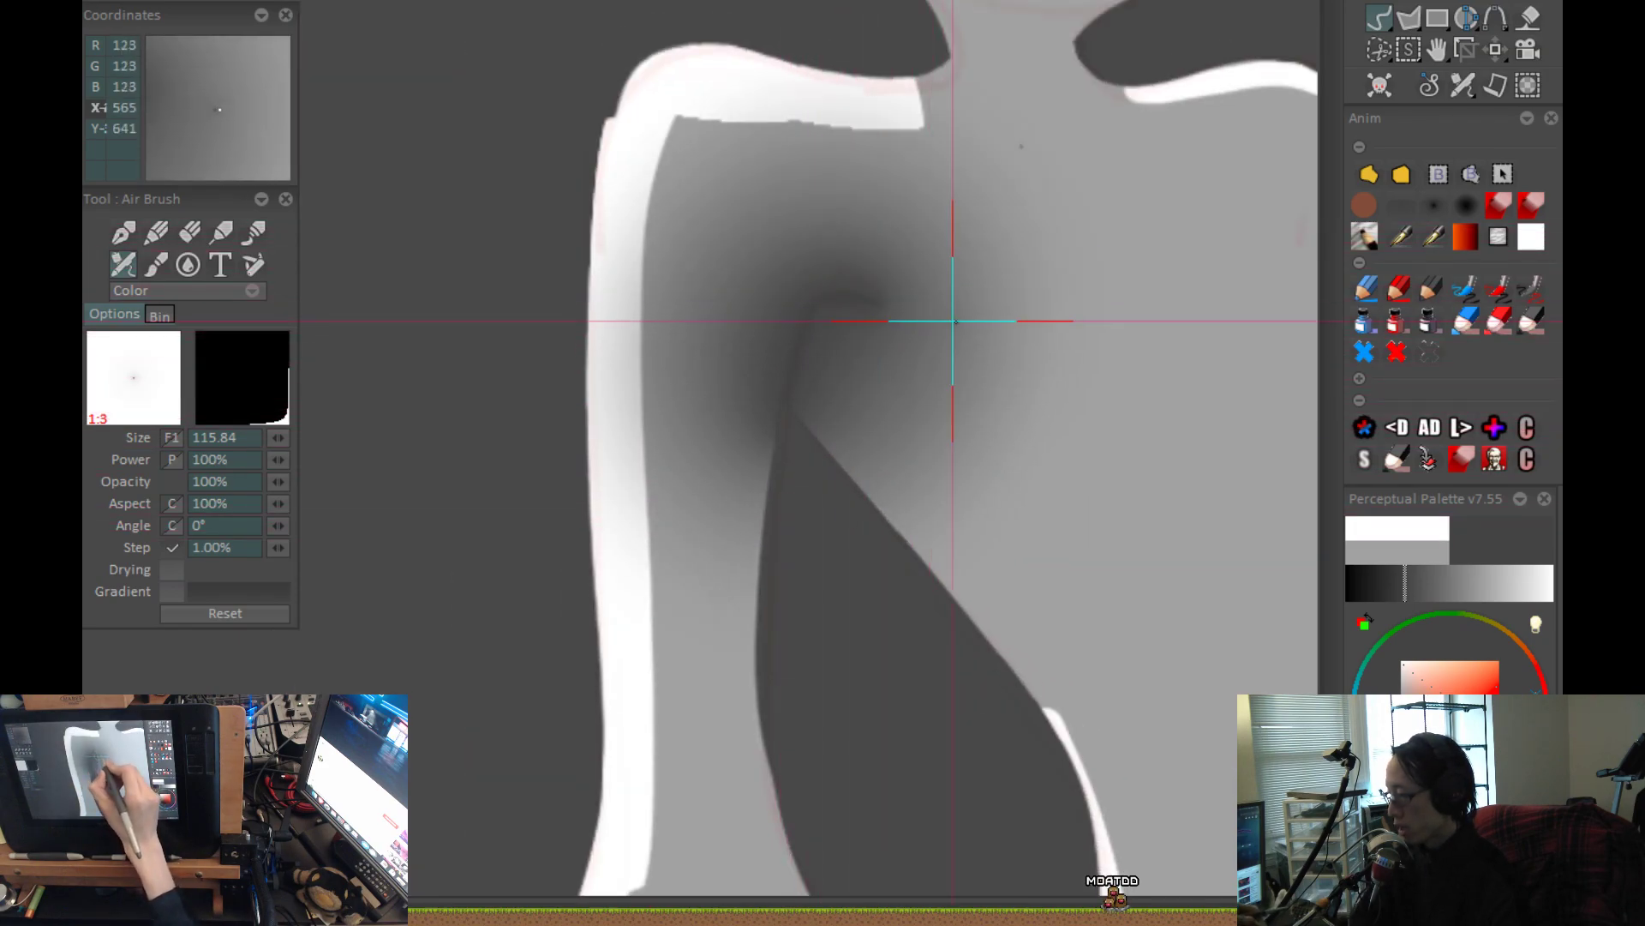
scroll(917, 579, "down", 2)
scroll(930, 557, "down", 2)
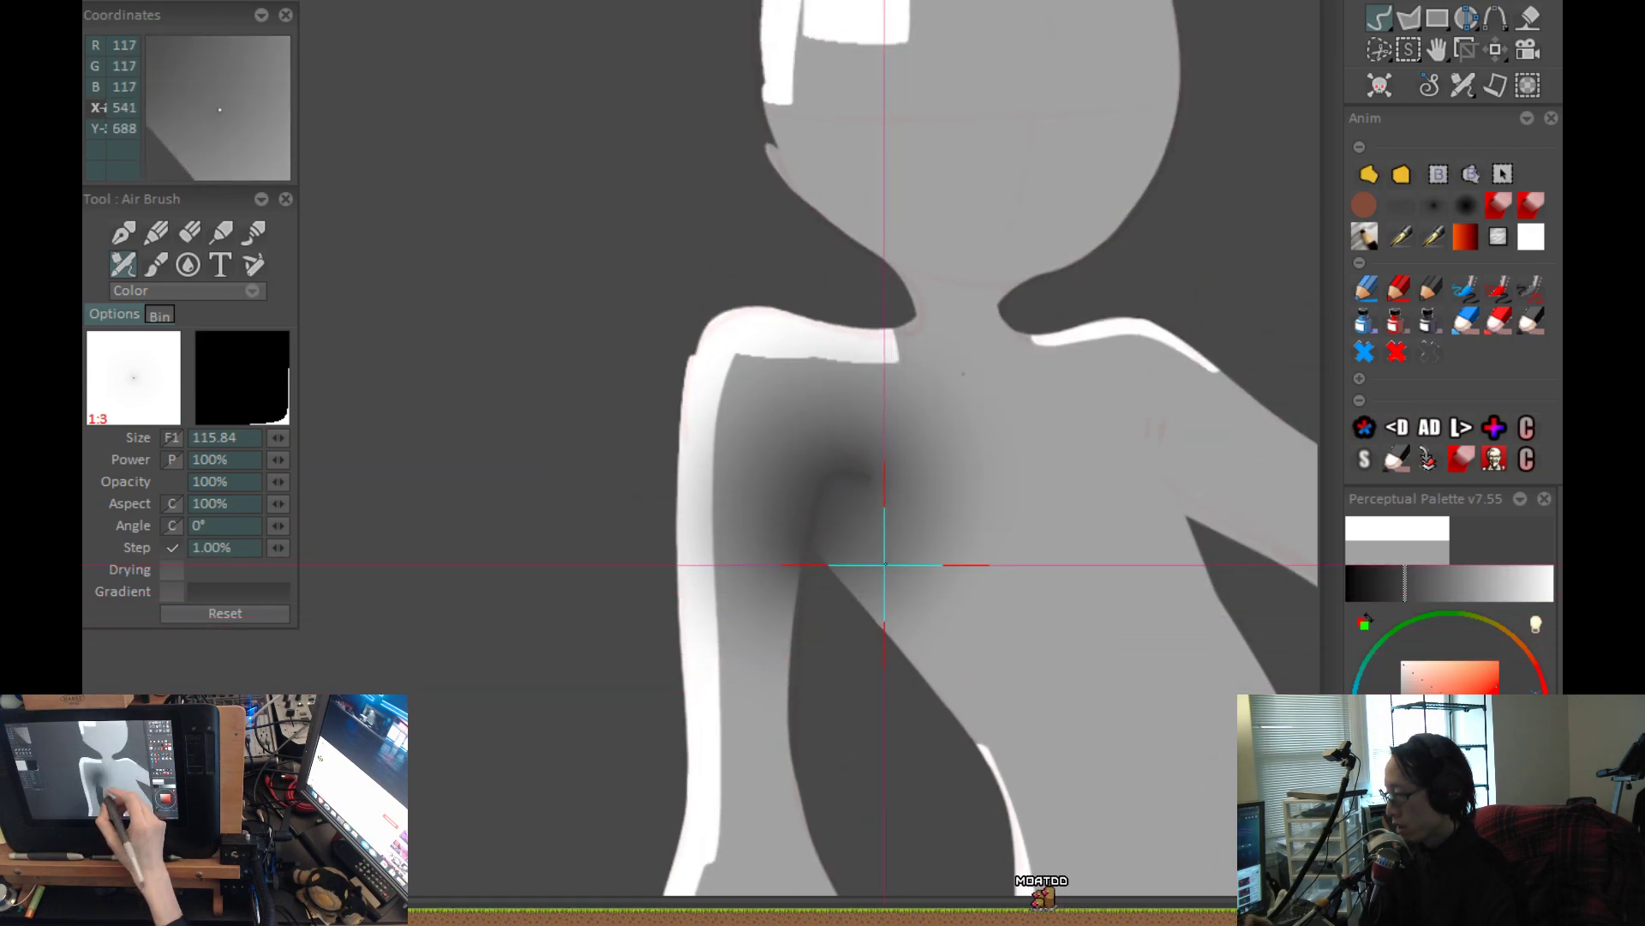
key("ctrl+z")
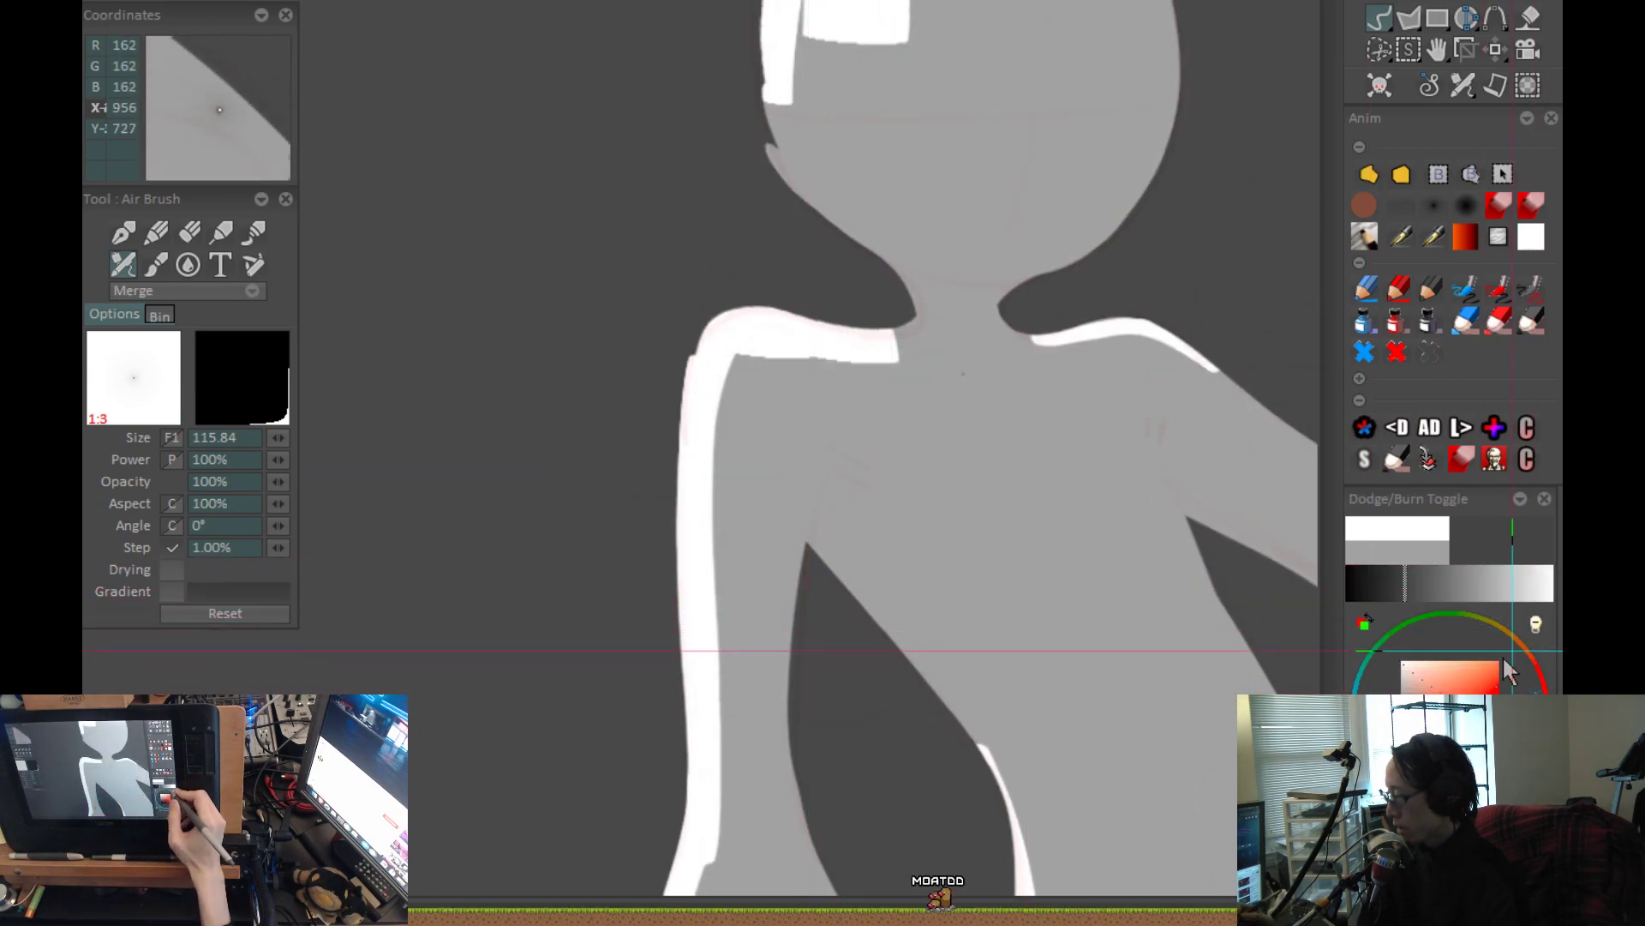
Try several soft black shadow strokes over the hanging arm's armpit in Merge mode, undoing each one.
scroll(830, 606, "up", 2)
left_click_drag(782, 607, 828, 437)
key("ctrl+z")
mouse_move(707, 368)
left_mouse_down()
mouse_move(672, 533)
mouse_move(711, 360)
left_mouse_up()
key("ctrl+z")
mouse_move(795, 567)
left_mouse_down()
mouse_move(811, 452)
mouse_move(863, 408)
mouse_move(1025, 481)
left_mouse_up()
scroll(1003, 508, "down", 1)
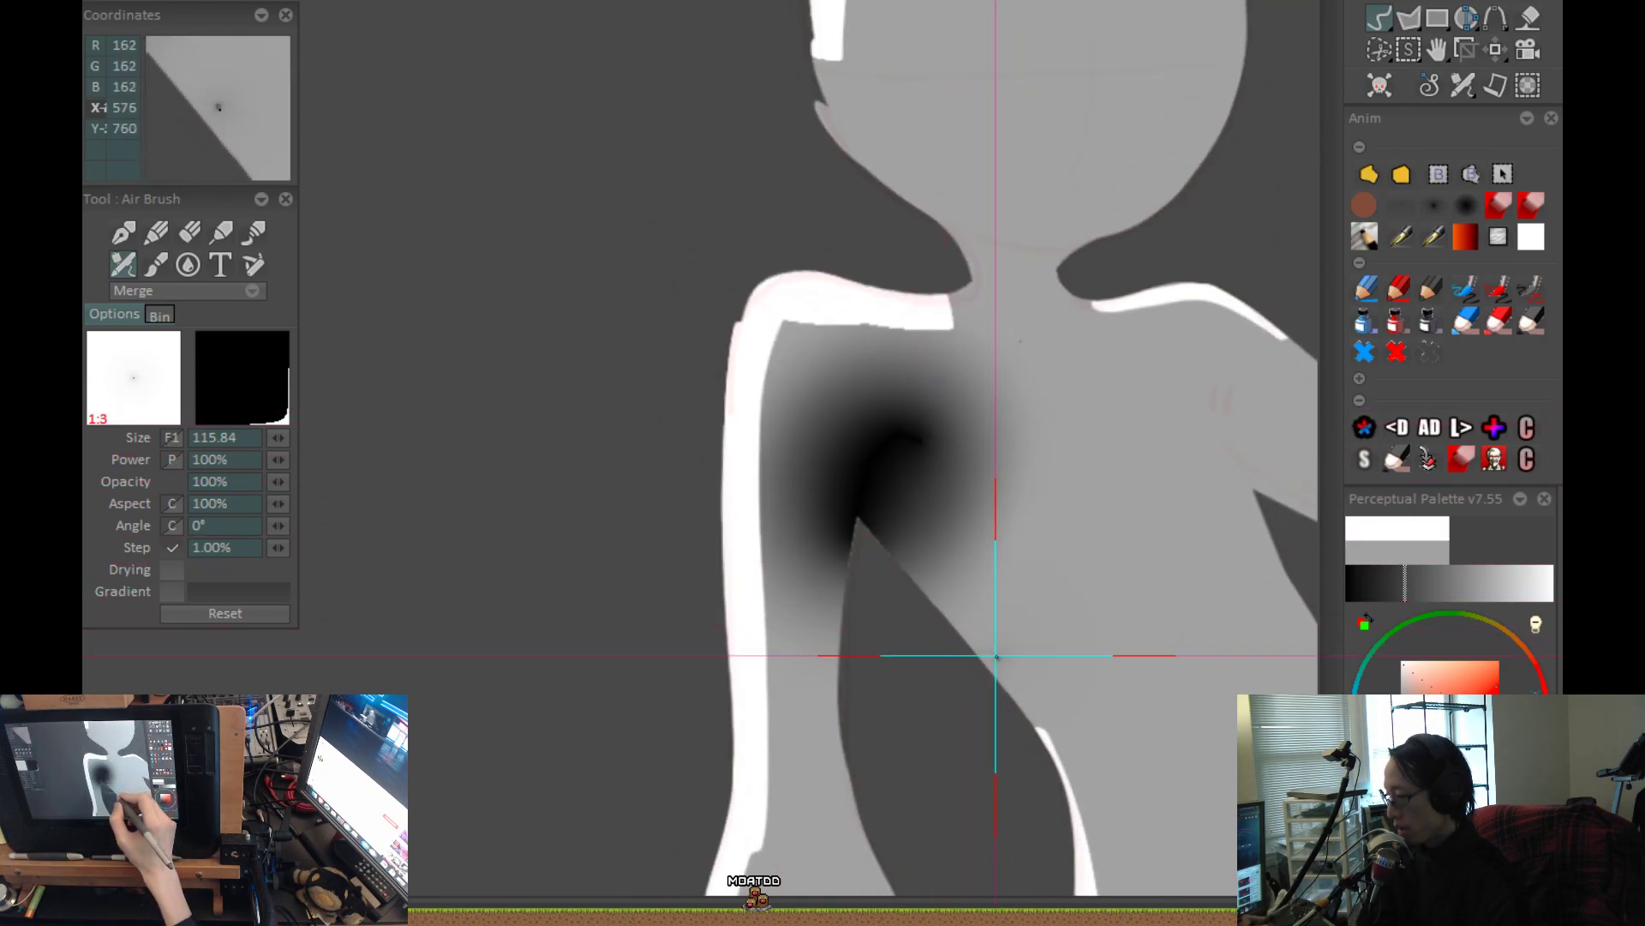
left_click_drag(1040, 669, 960, 646)
key("ctrl+z")
left_click_drag(941, 418, 879, 563)
key("ctrl+z")
left_click_drag(987, 447, 971, 568)
key("ctrl+z")
Airbrush a soft dark shadow curving from the armpit over onto the upper back in Merge mode.
mouse_move(780, 536)
left_mouse_down()
mouse_move(834, 489)
mouse_move(807, 425)
mouse_move(771, 440)
mouse_move(815, 352)
mouse_move(898, 373)
left_mouse_up()
scroll(1061, 466, "down", 4)
left_click_drag(1023, 581, 873, 598)
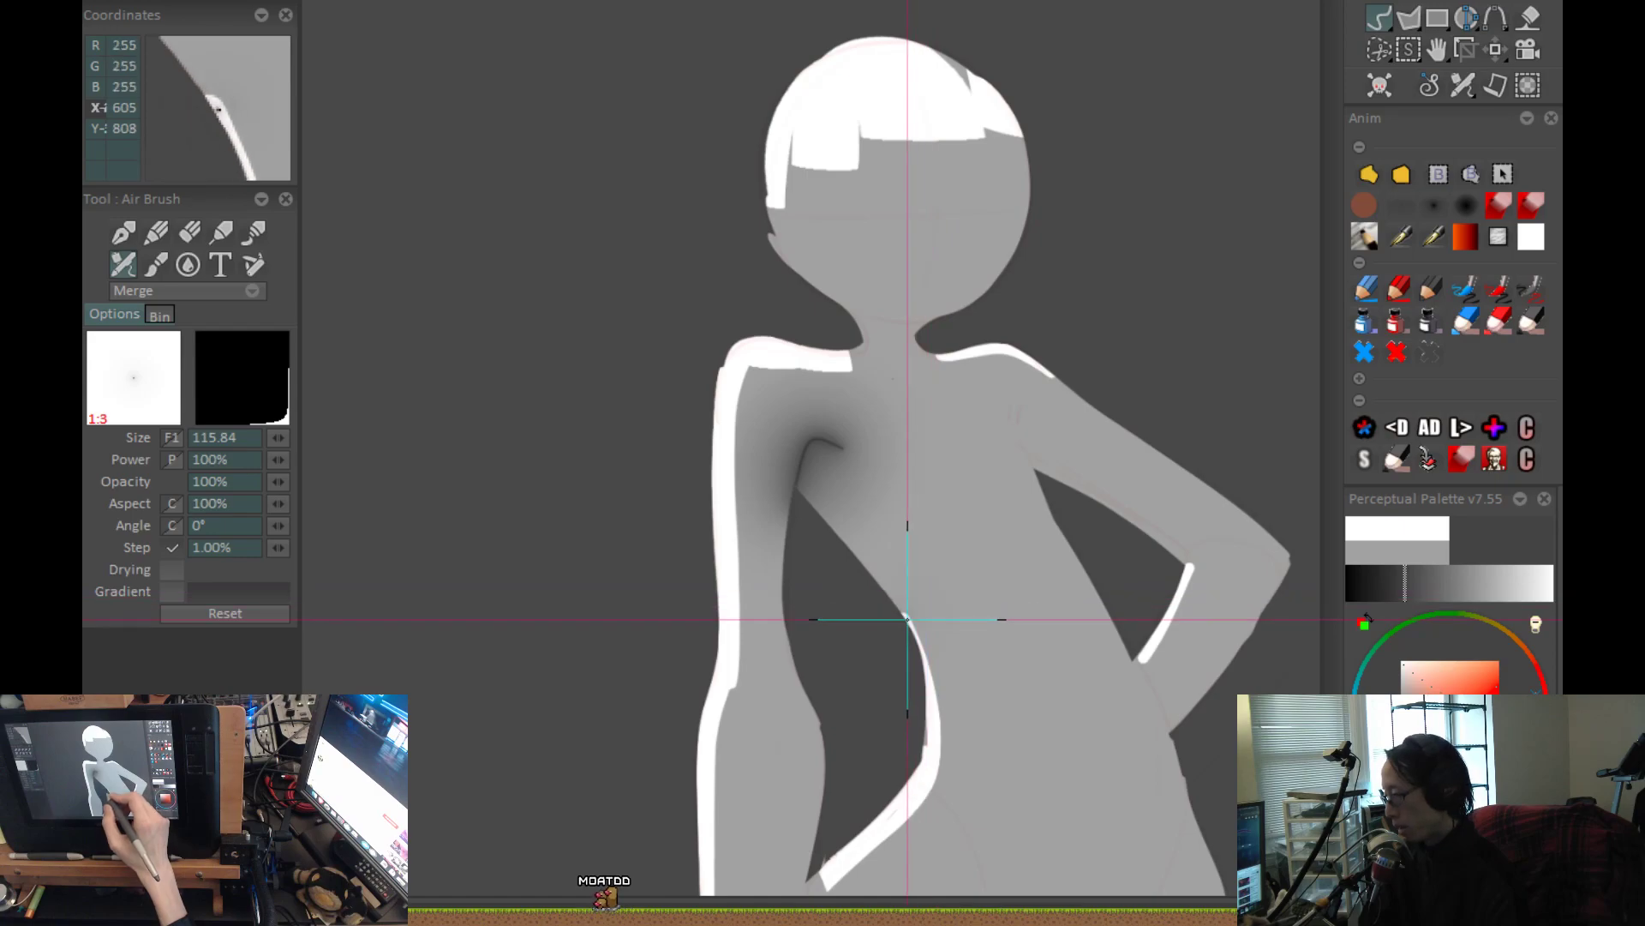
key("ctrl+z")
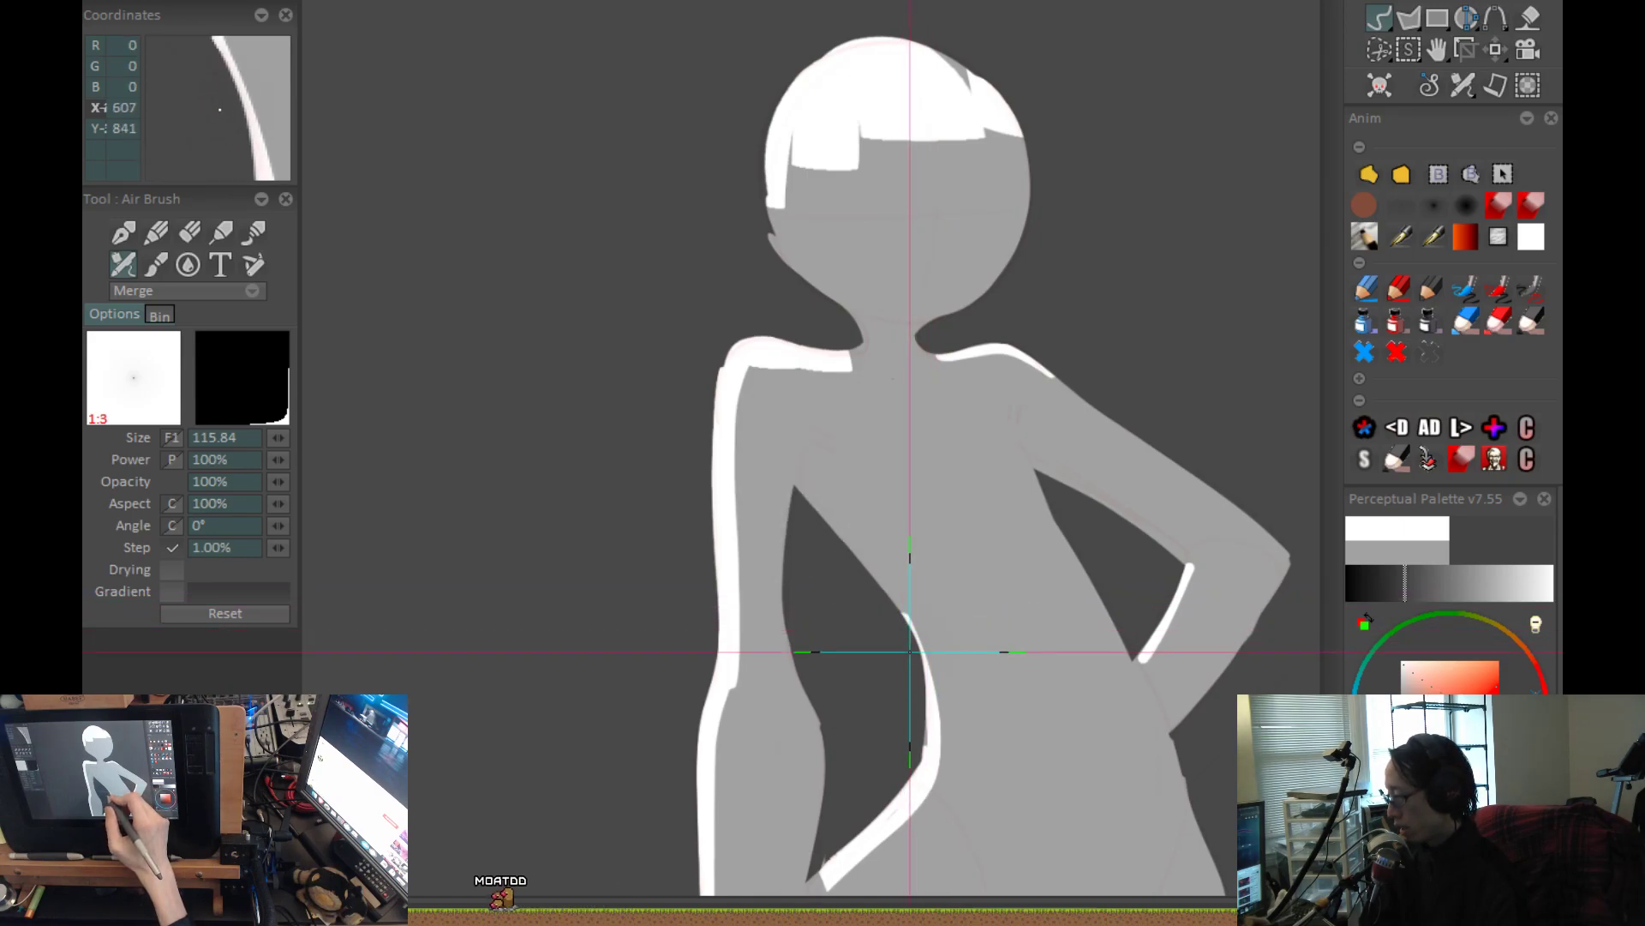
key("ctrl+y")
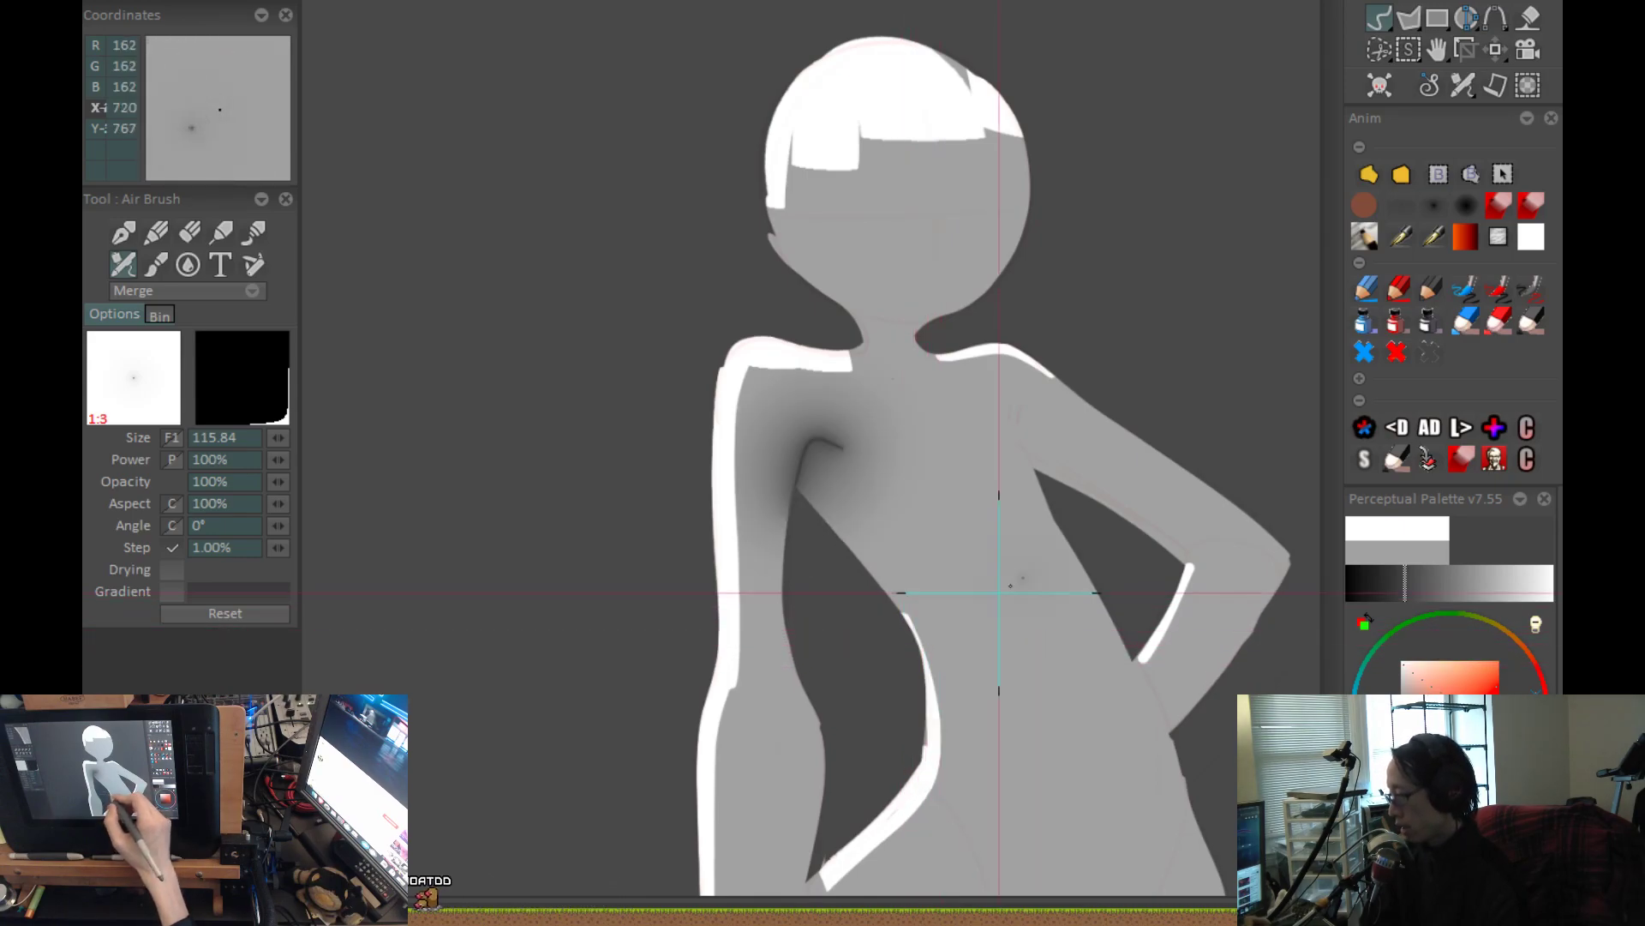
Cover the shadow on the shoulder and arm side with flat grey Filling Shape patches, leaving a crisp edge along the armpit crease.
left_click(1374, 179)
scroll(1000, 399, "up", 3)
scroll(814, 459, "up", 1)
left_click_drag(816, 454, 779, 535)
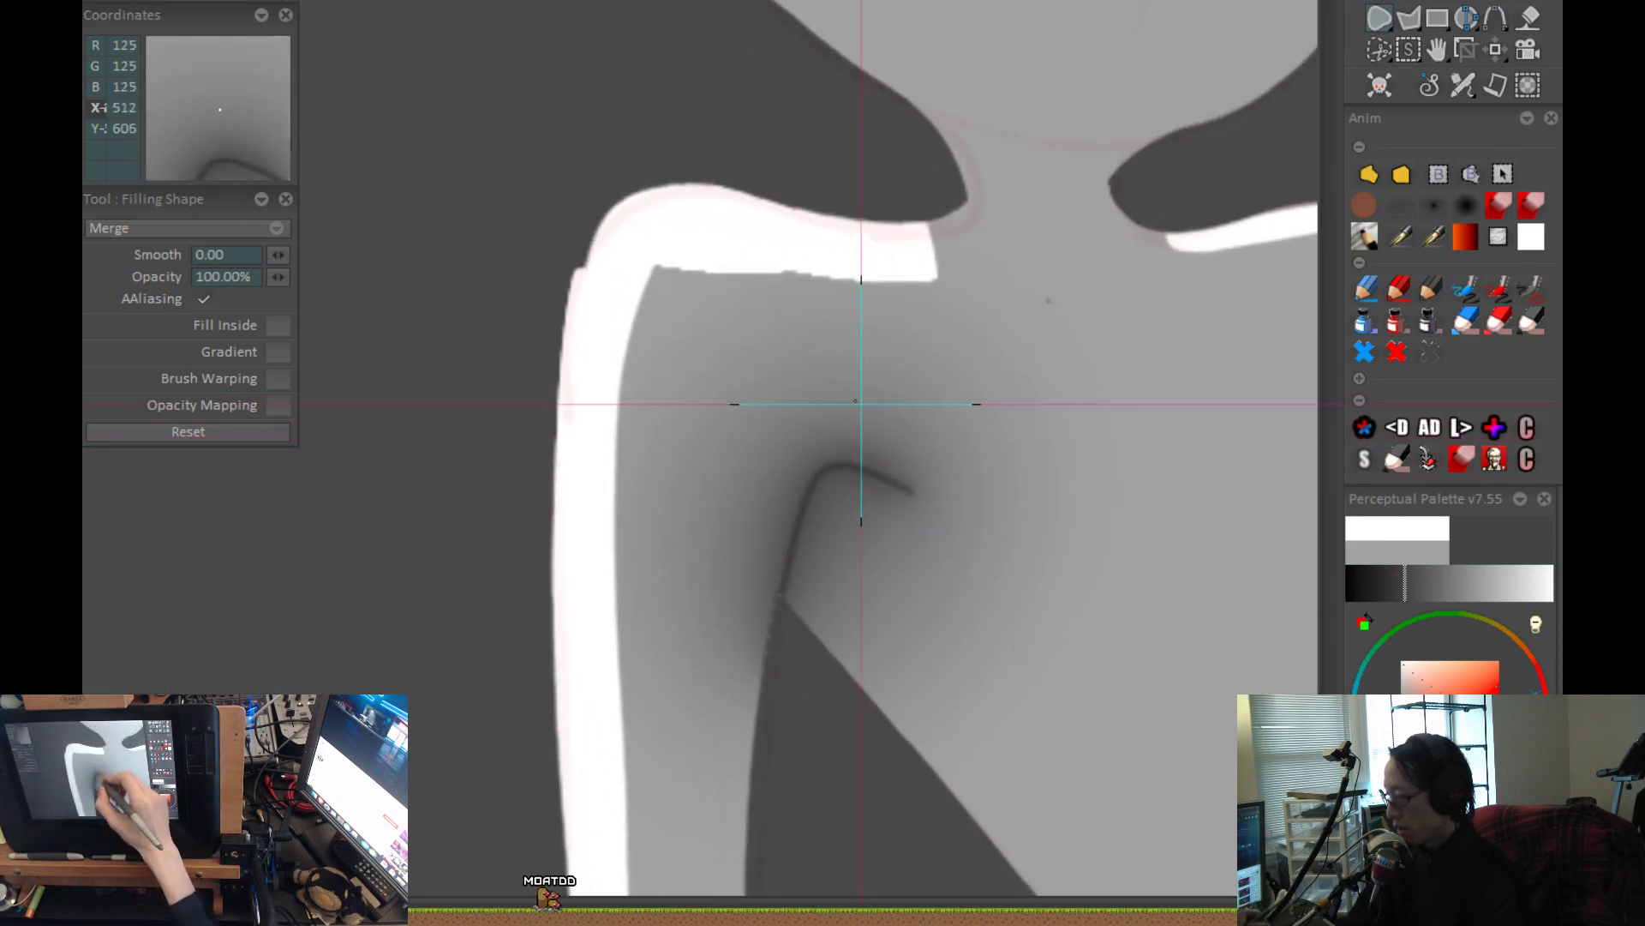
mouse_move(808, 482)
left_mouse_down()
mouse_move(738, 757)
mouse_move(954, 262)
mouse_move(947, 307)
left_mouse_up()
mouse_move(1152, 657)
left_mouse_down()
mouse_move(1172, 606)
mouse_move(855, 224)
mouse_move(783, 267)
mouse_move(743, 324)
left_mouse_up()
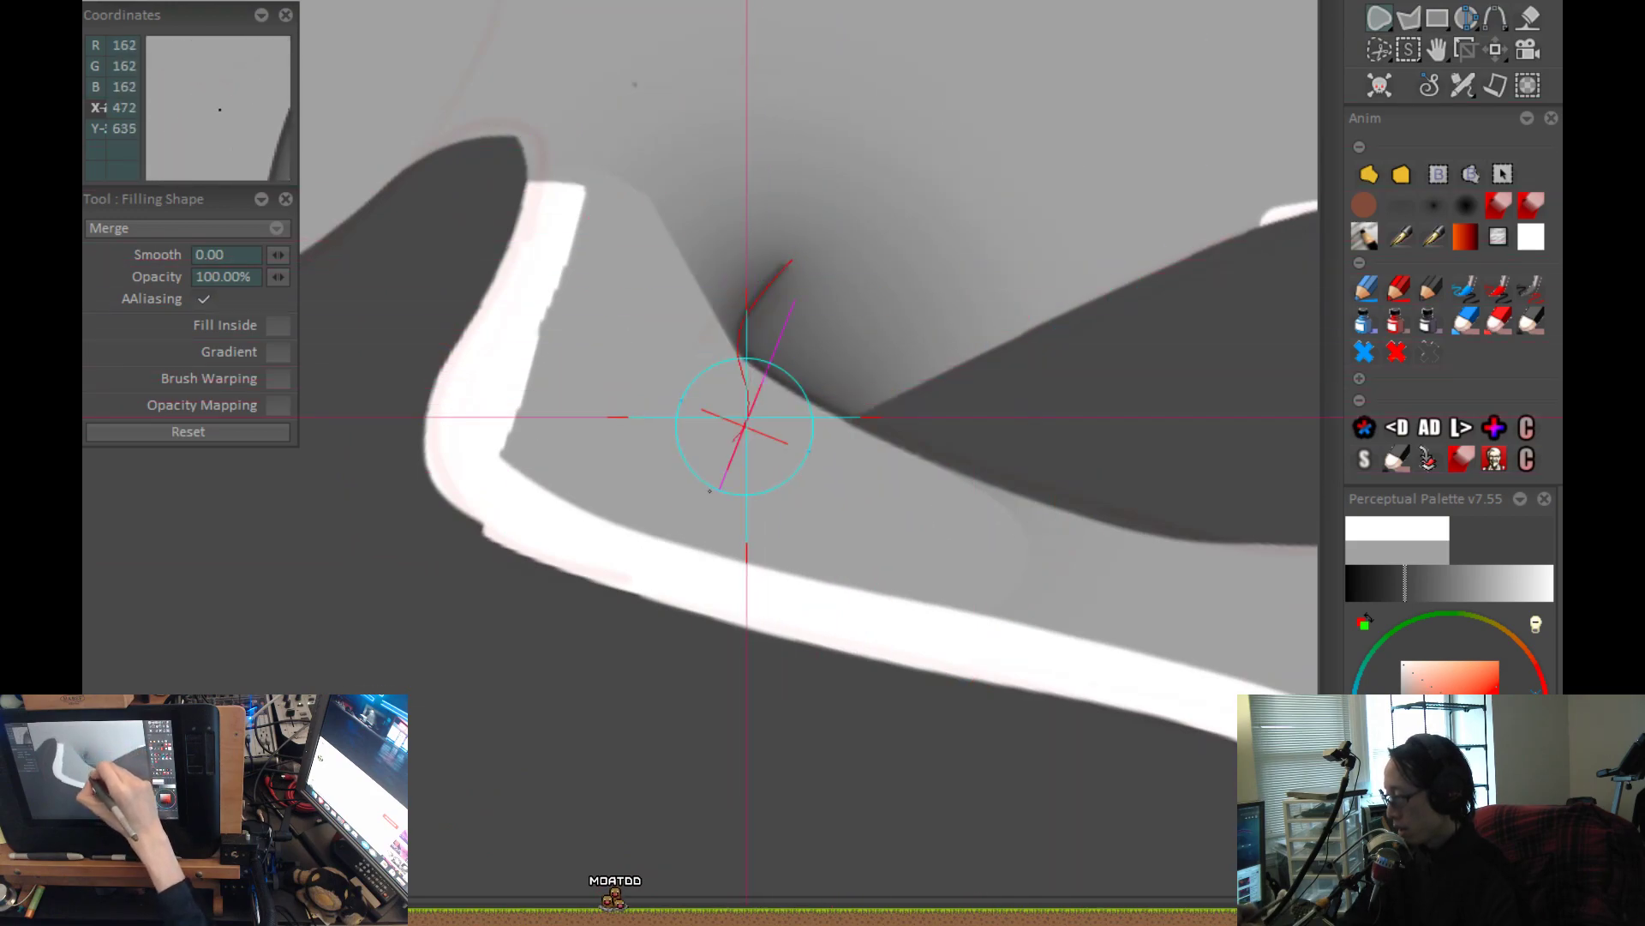
left_click_drag(746, 418, 966, 102)
left_click_drag(1035, 165, 988, 533)
key("Home")
scroll(721, 330, "up", 5)
mouse_move(823, 643)
left_mouse_down()
mouse_move(940, 562)
mouse_move(963, 583)
left_mouse_up()
Blend the torso side of the armpit shadow into the grey with the soft airbrush at 38% power.
left_click(1466, 205)
left_click_drag(654, 332, 805, 507)
left_click_drag(812, 367, 934, 613)
mouse_move(747, 312)
left_mouse_down()
mouse_move(900, 609)
mouse_move(805, 378)
mouse_move(951, 617)
left_mouse_up()
mouse_move(886, 445)
left_mouse_down()
mouse_move(977, 625)
mouse_move(962, 512)
left_mouse_up()
left_click_drag(764, 686, 777, 782)
mouse_move(744, 401)
left_mouse_down()
mouse_move(864, 653)
mouse_move(936, 732)
left_mouse_up()
mouse_move(747, 368)
left_mouse_down()
mouse_move(779, 493)
mouse_move(1009, 769)
left_mouse_up()
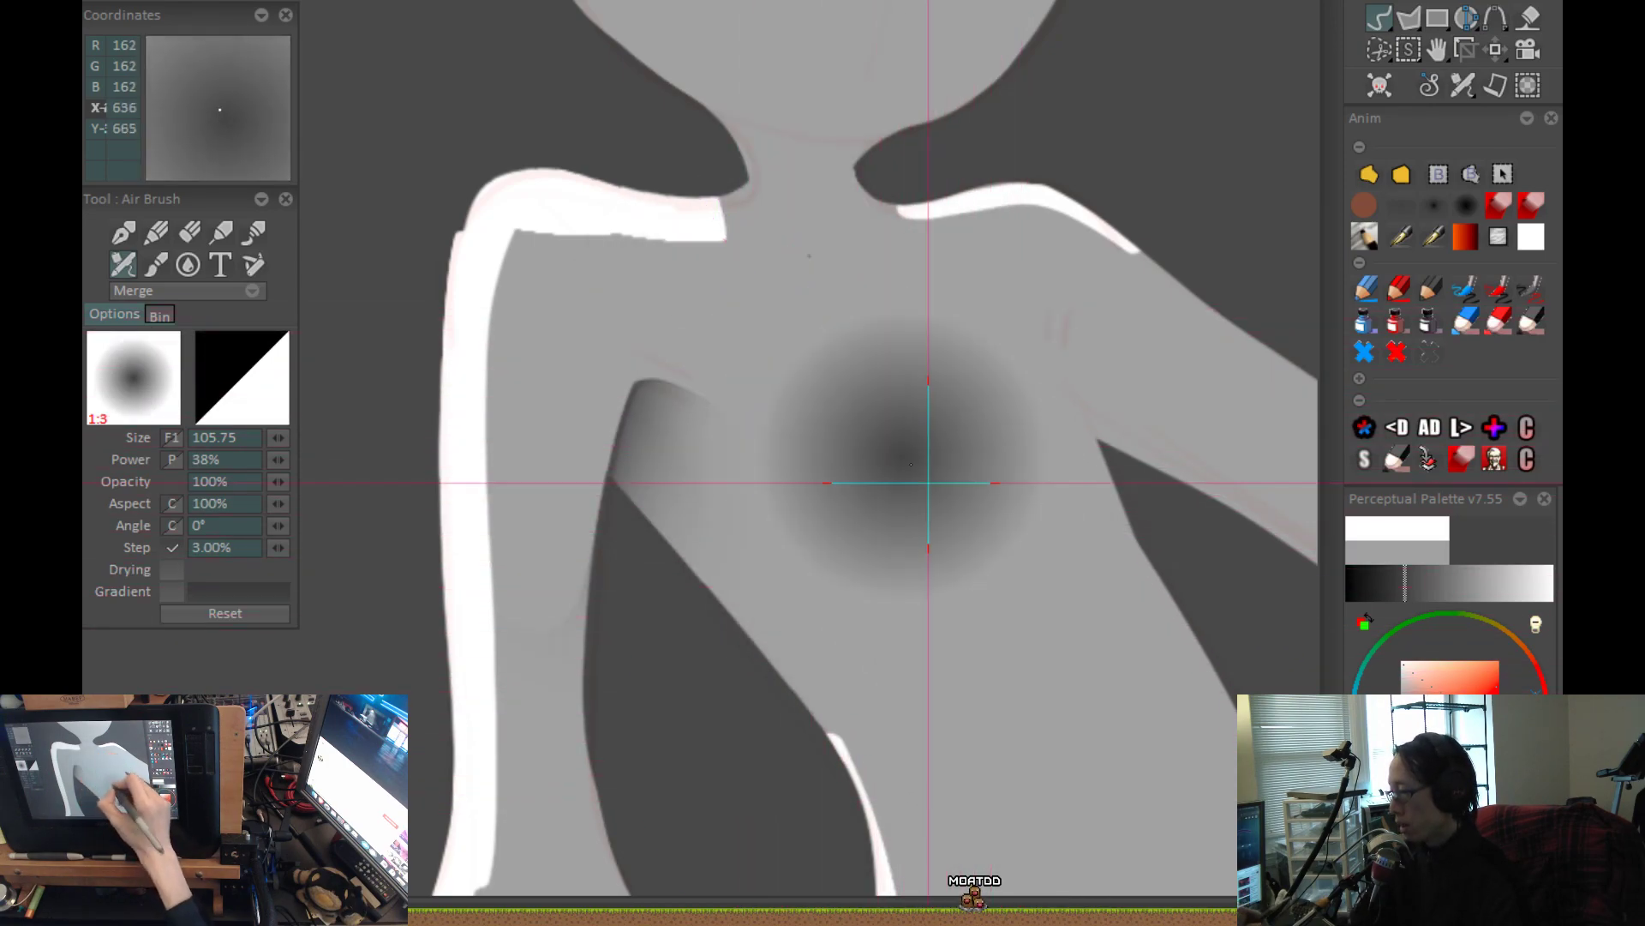
left_click_drag(591, 244, 1011, 686)
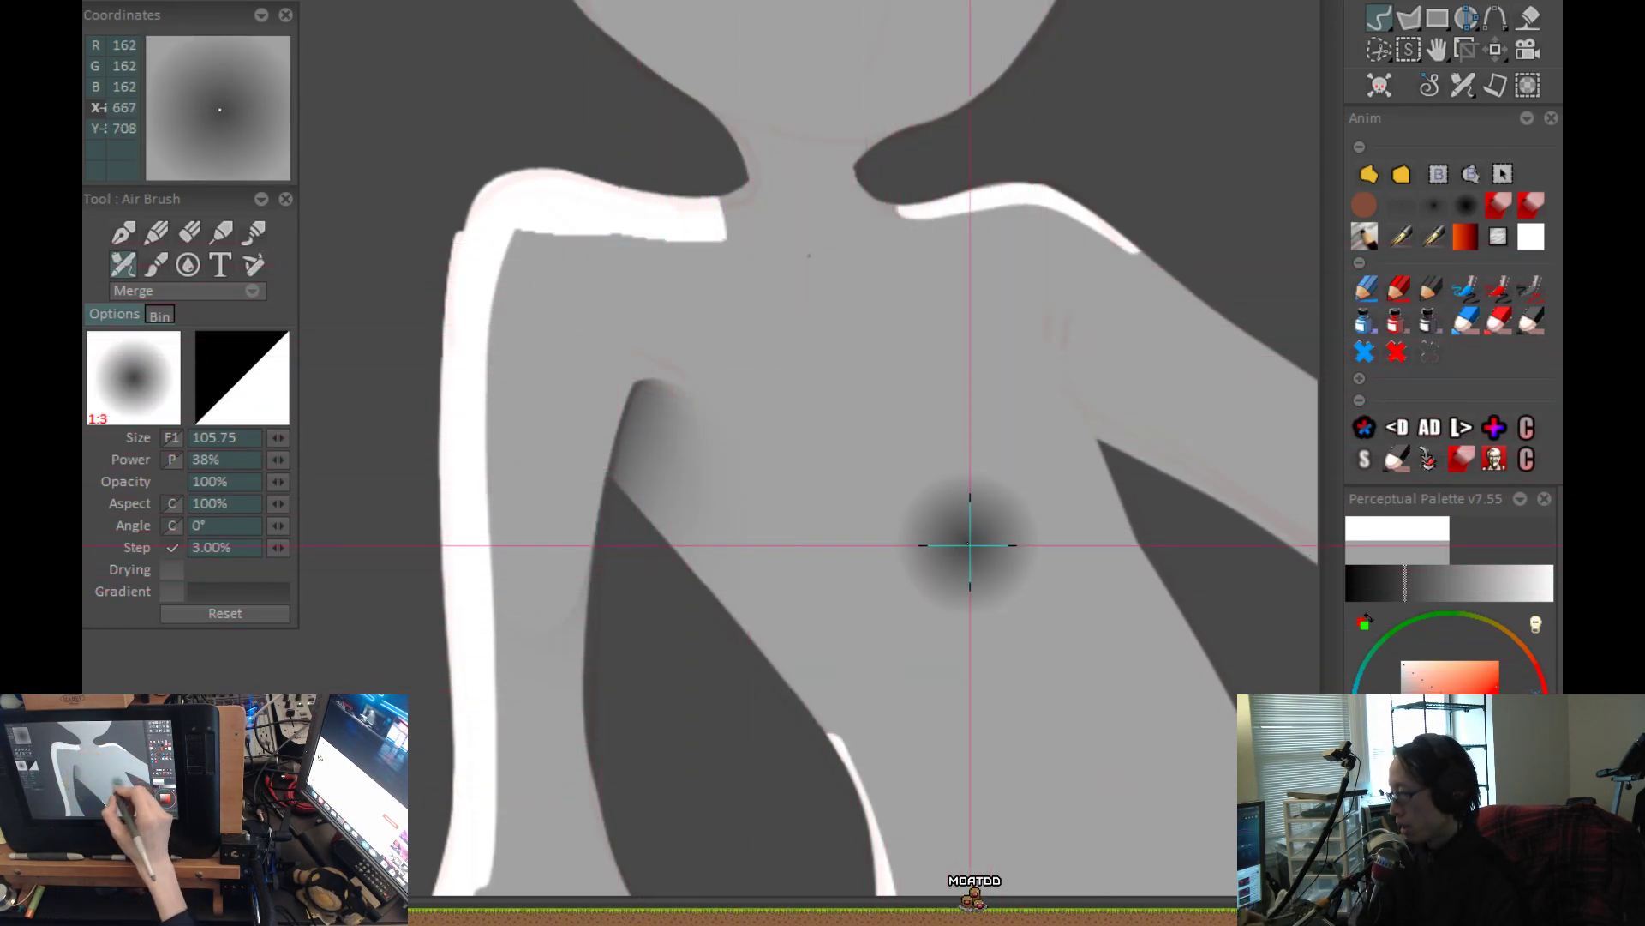
left_click_drag(628, 297, 1011, 677)
left_click_drag(902, 591, 942, 528)
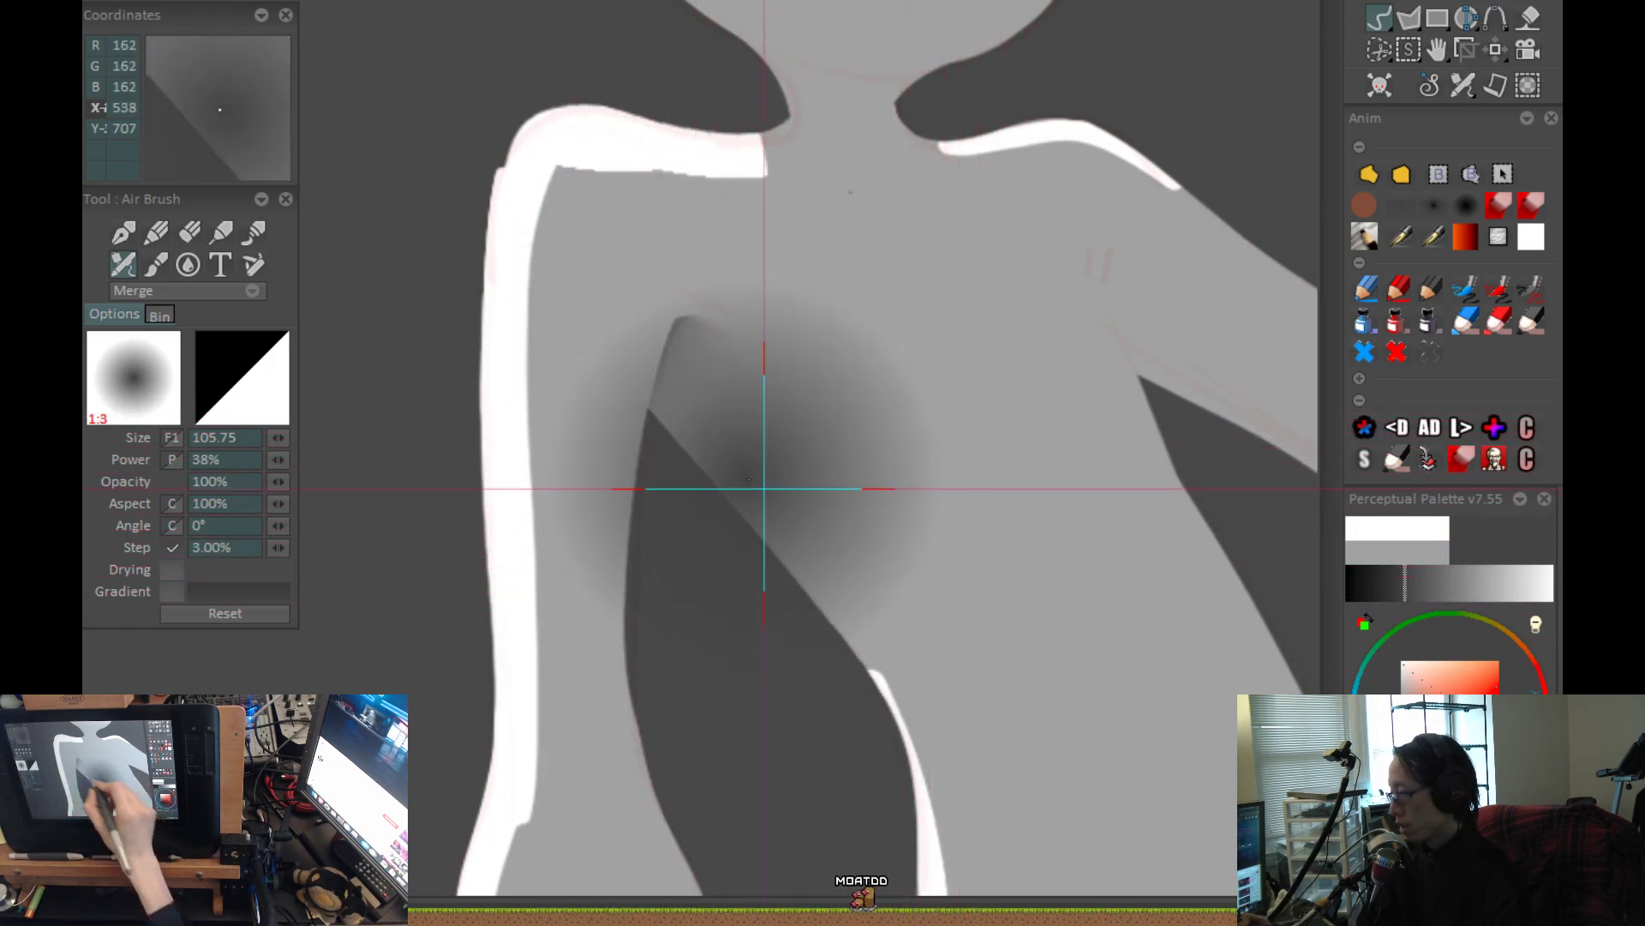
scroll(844, 527, "down", 4)
left_click_drag(858, 644, 697, 571)
scroll(737, 509, "up", 4)
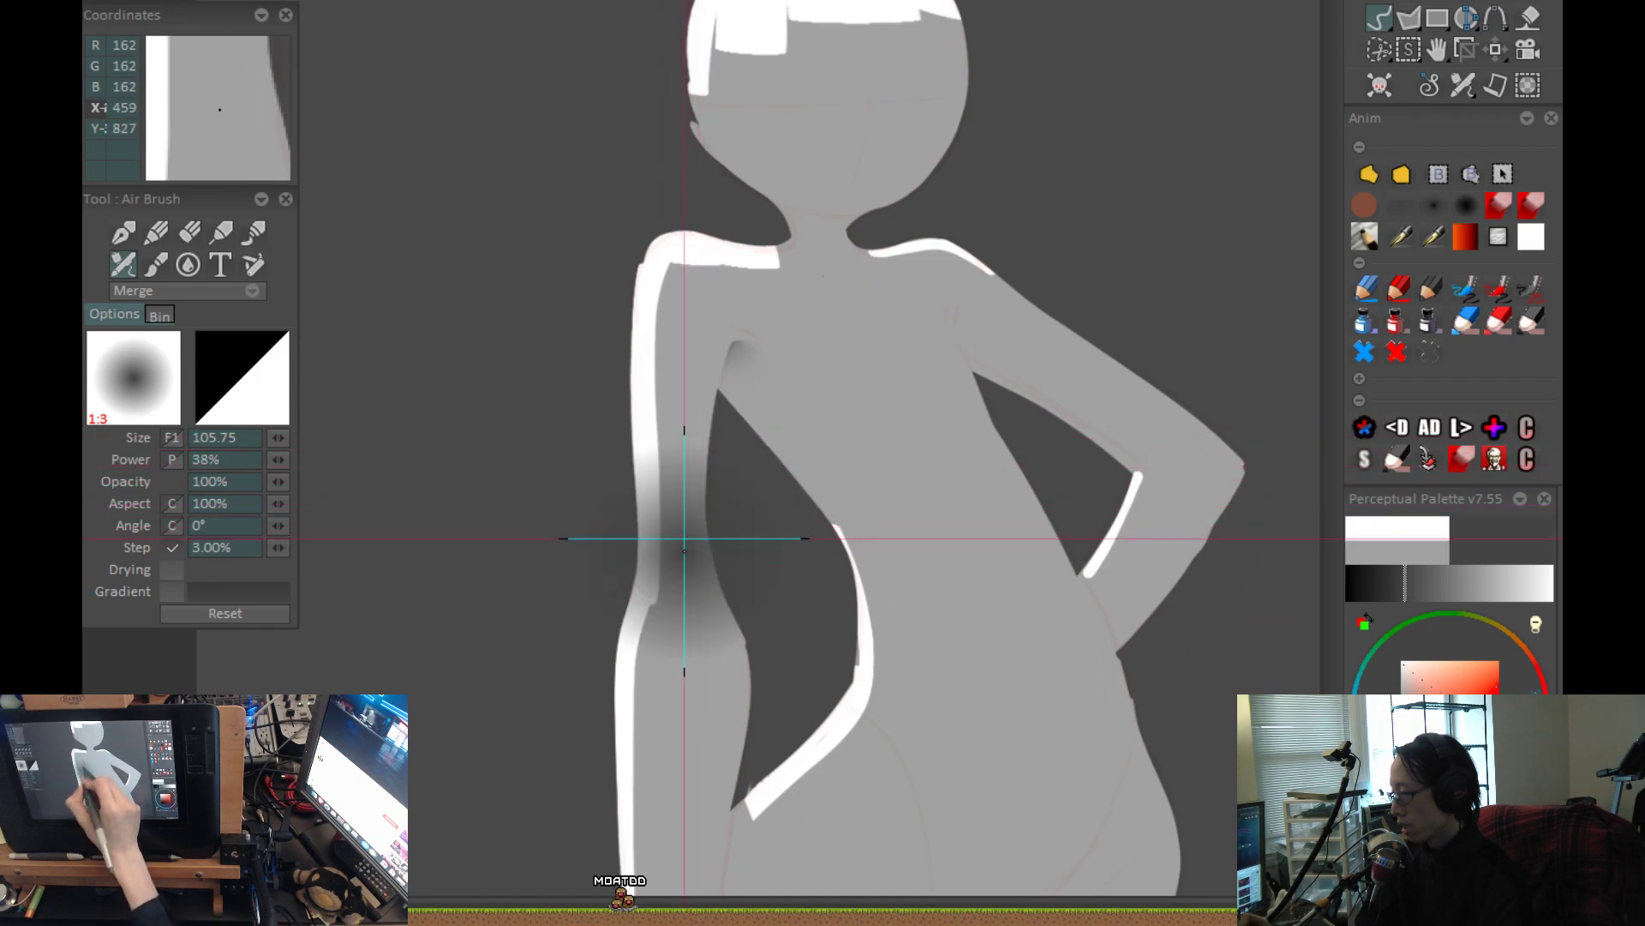
scroll(774, 731, "down", 2)
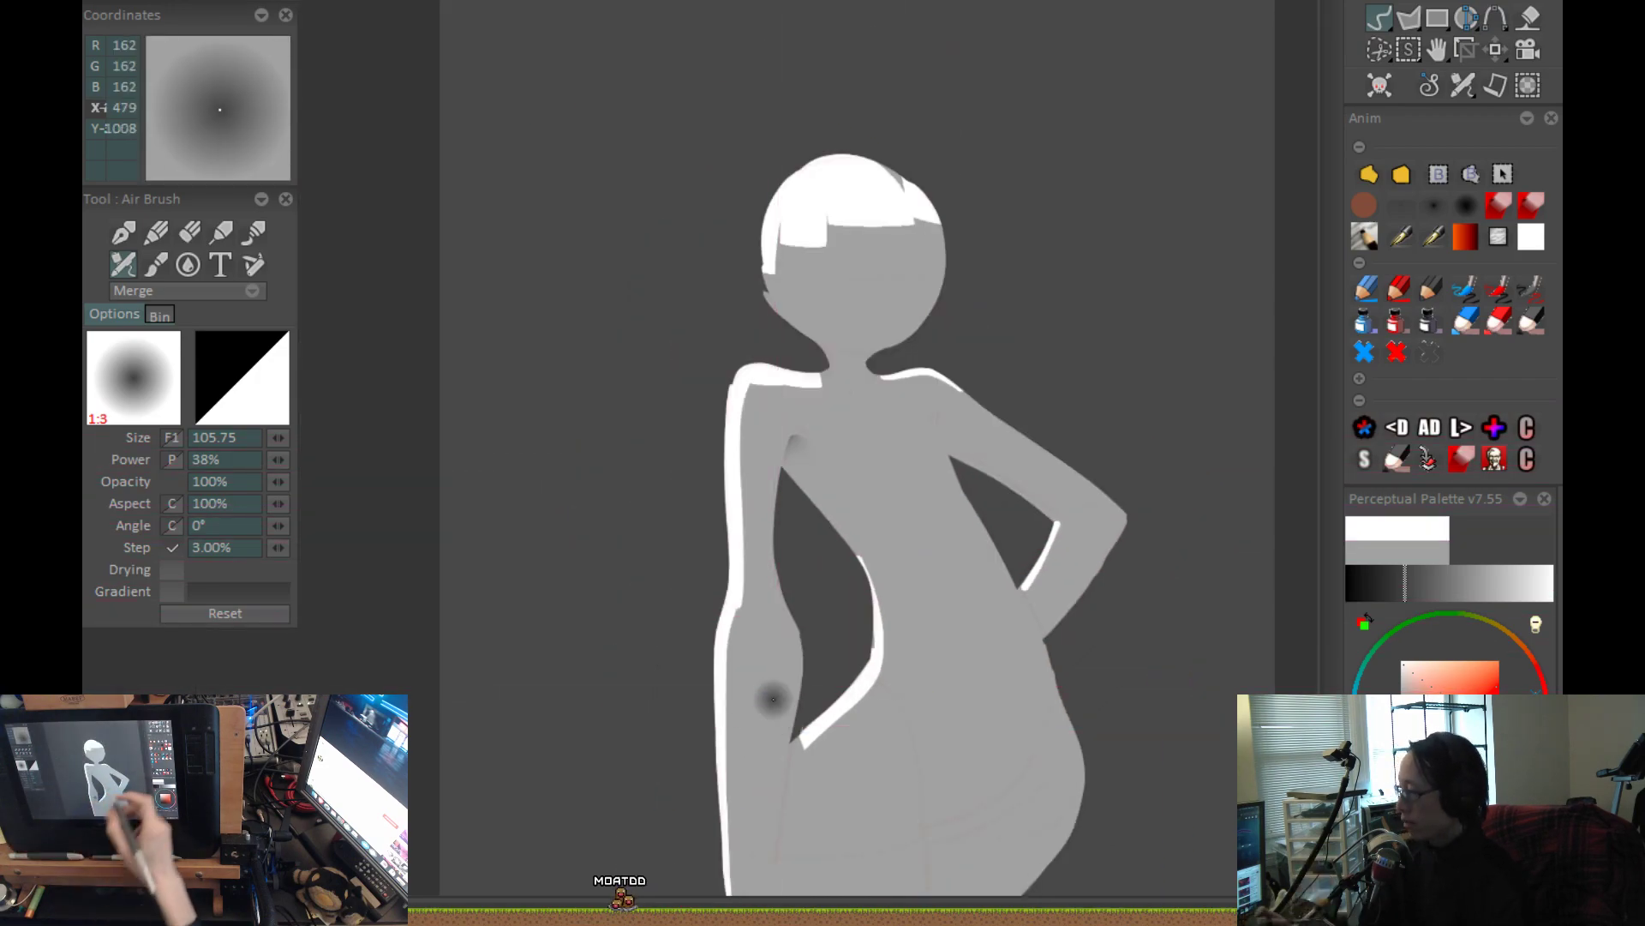
left_click_drag(1018, 679, 1033, 533)
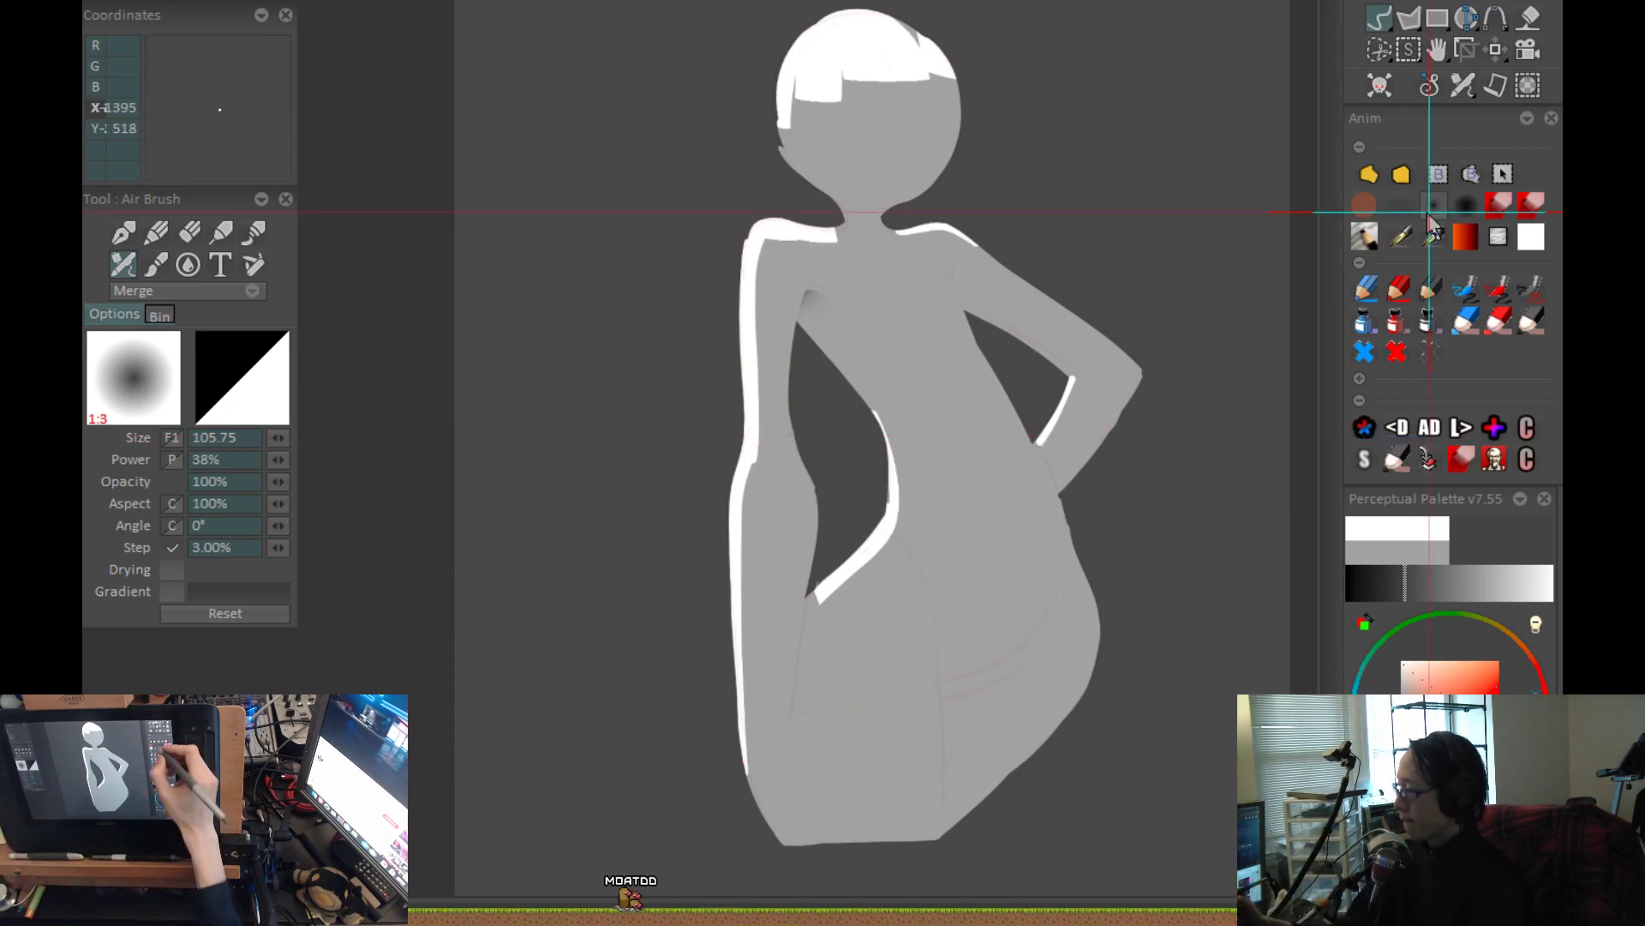
Switch to the soft 1% step airbrush at size 92.96, turn on Dodge/Burn and choose a light grey.
left_click(1402, 206)
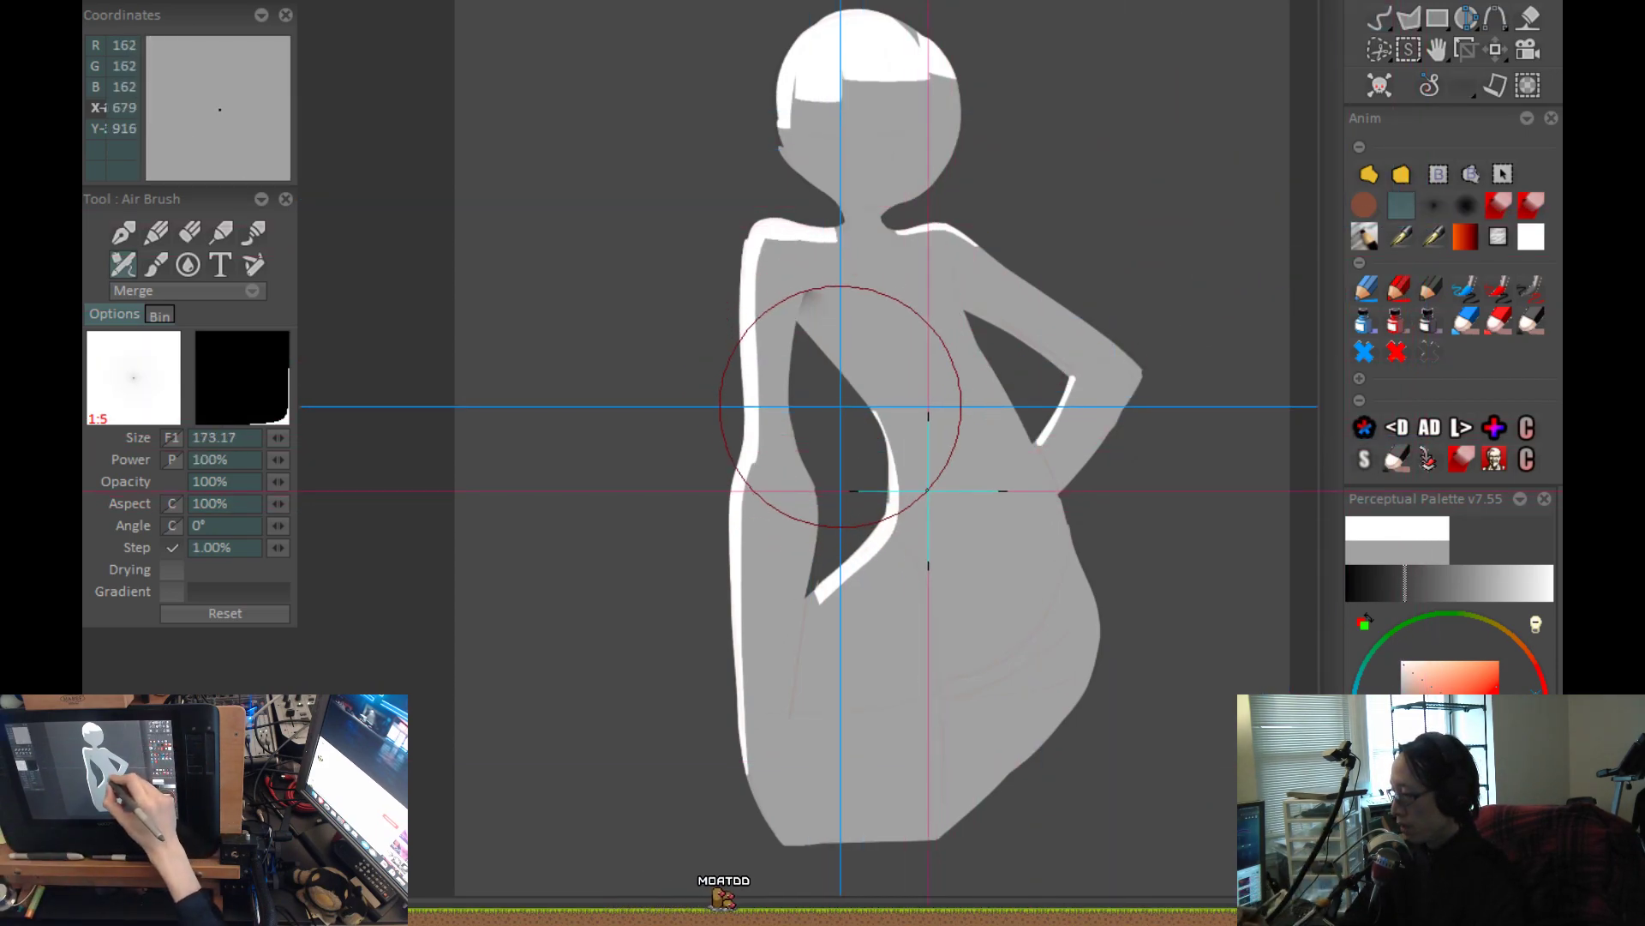
left_click_drag(899, 469, 886, 450)
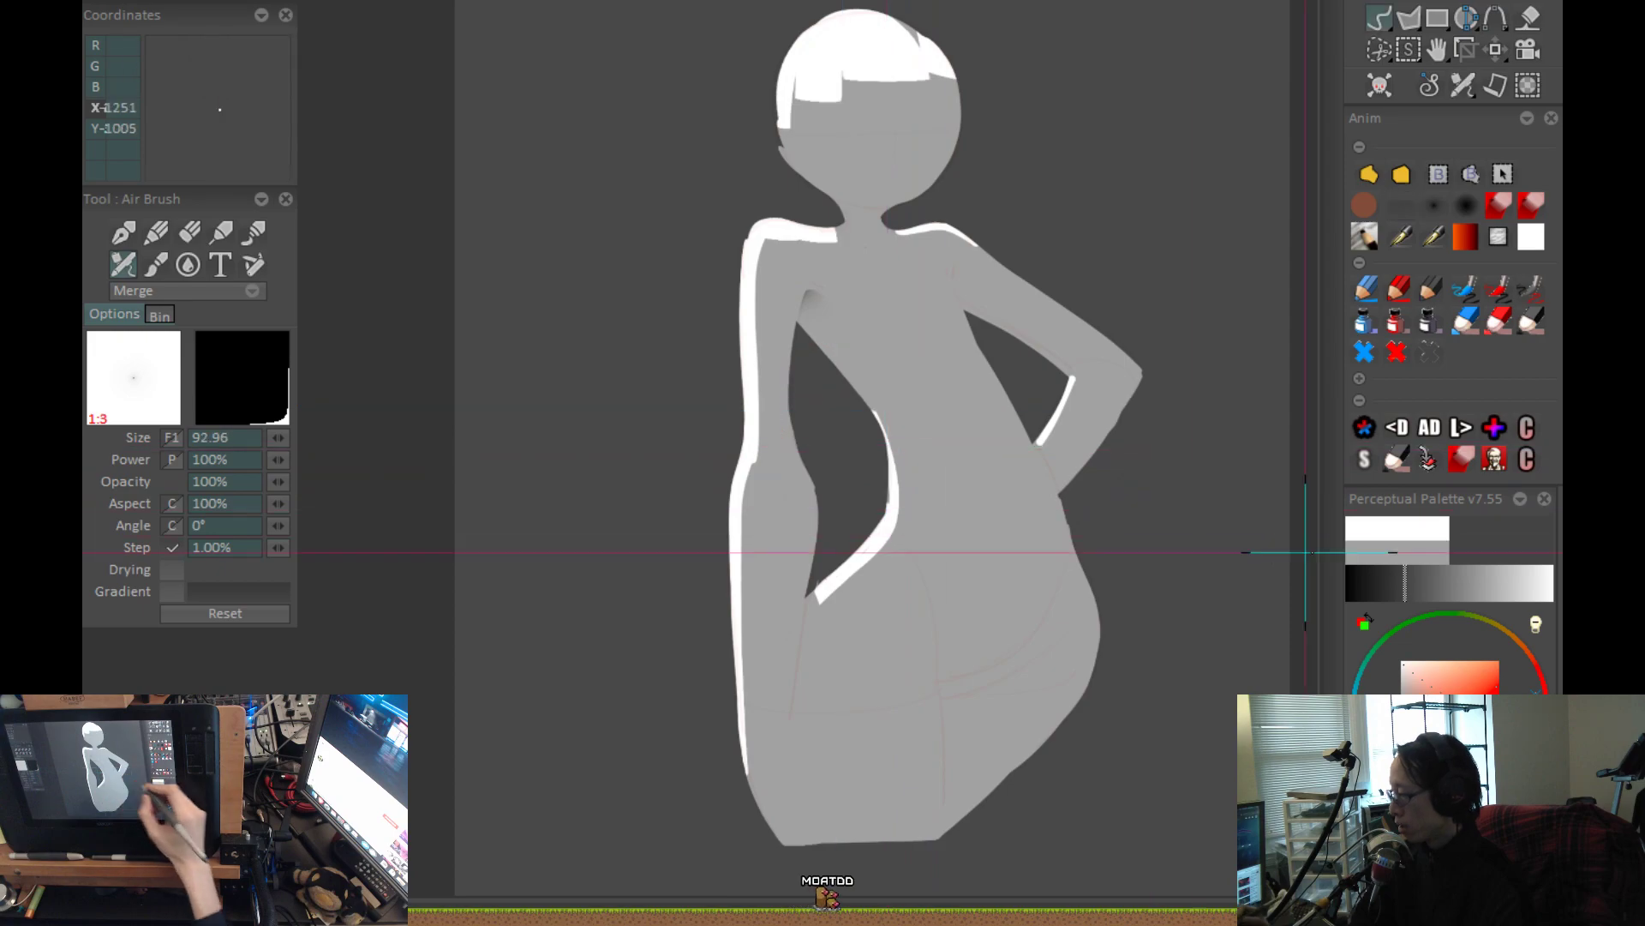
left_click(1535, 631)
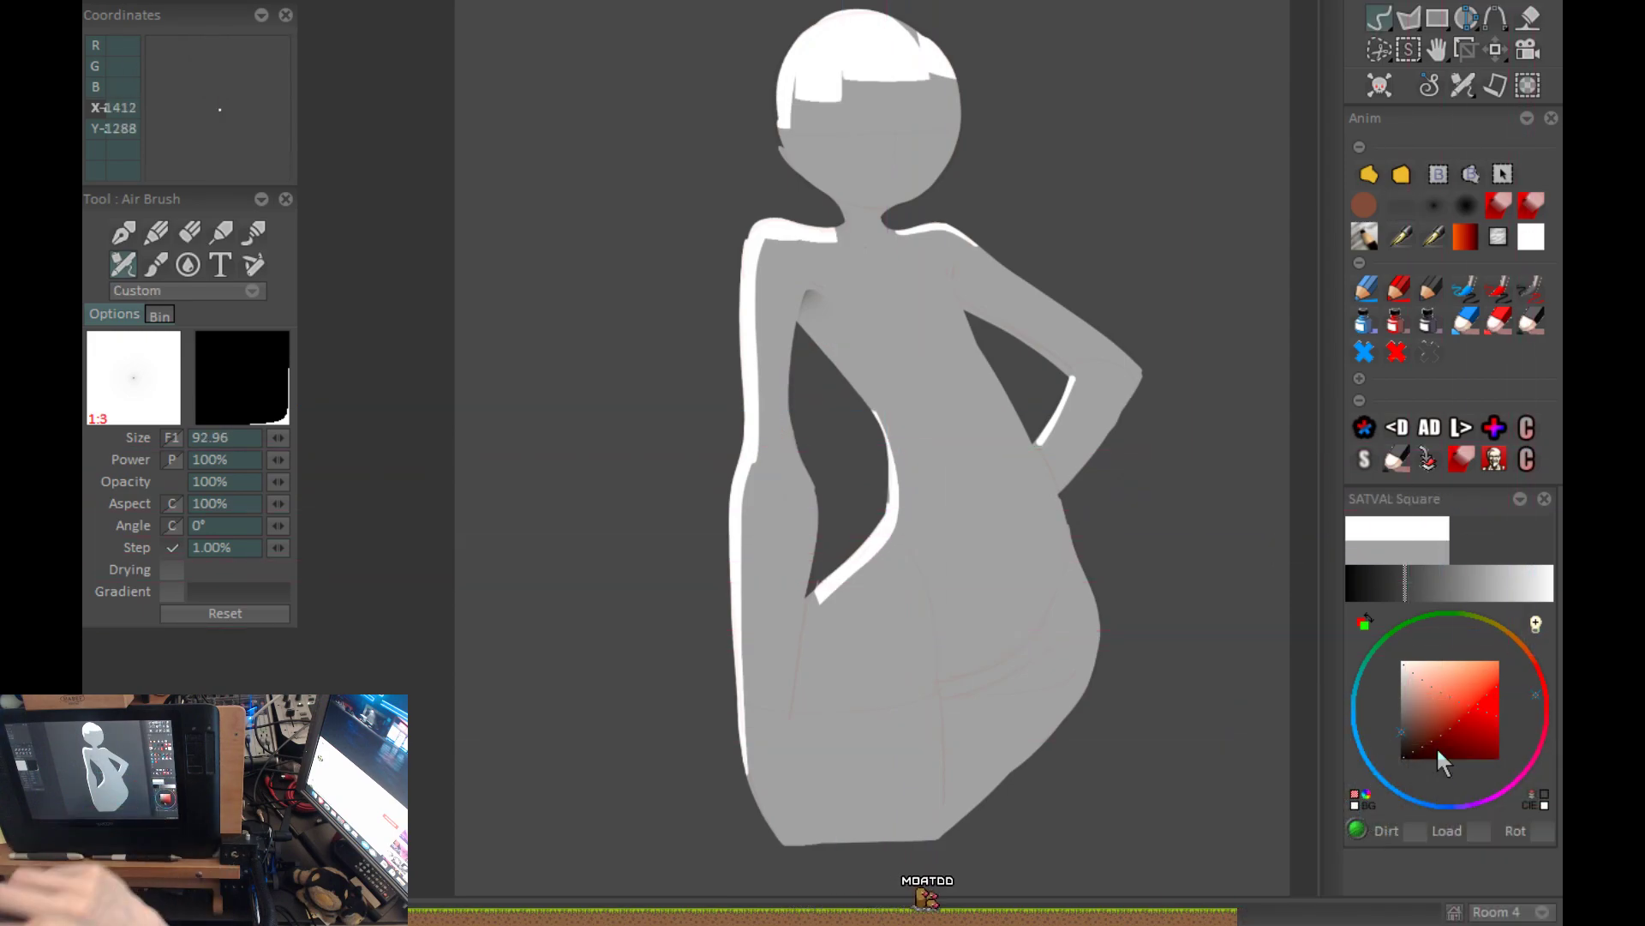
scroll(858, 337, "up", 5)
left_click_drag(938, 383, 844, 422)
left_click_drag(1417, 713, 1389, 690)
Try to airbrush a soft white glow from the armpit down the waist curve, and undo the strokes.
mouse_move(660, 480)
left_mouse_down()
mouse_move(631, 378)
mouse_move(654, 434)
mouse_move(823, 611)
left_mouse_up()
left_click_drag(815, 602, 778, 525)
key("ctrl+z")
mouse_move(628, 331)
left_mouse_down()
mouse_move(774, 502)
mouse_move(808, 631)
mouse_move(832, 595)
left_mouse_up()
scroll(903, 676, "down", 1)
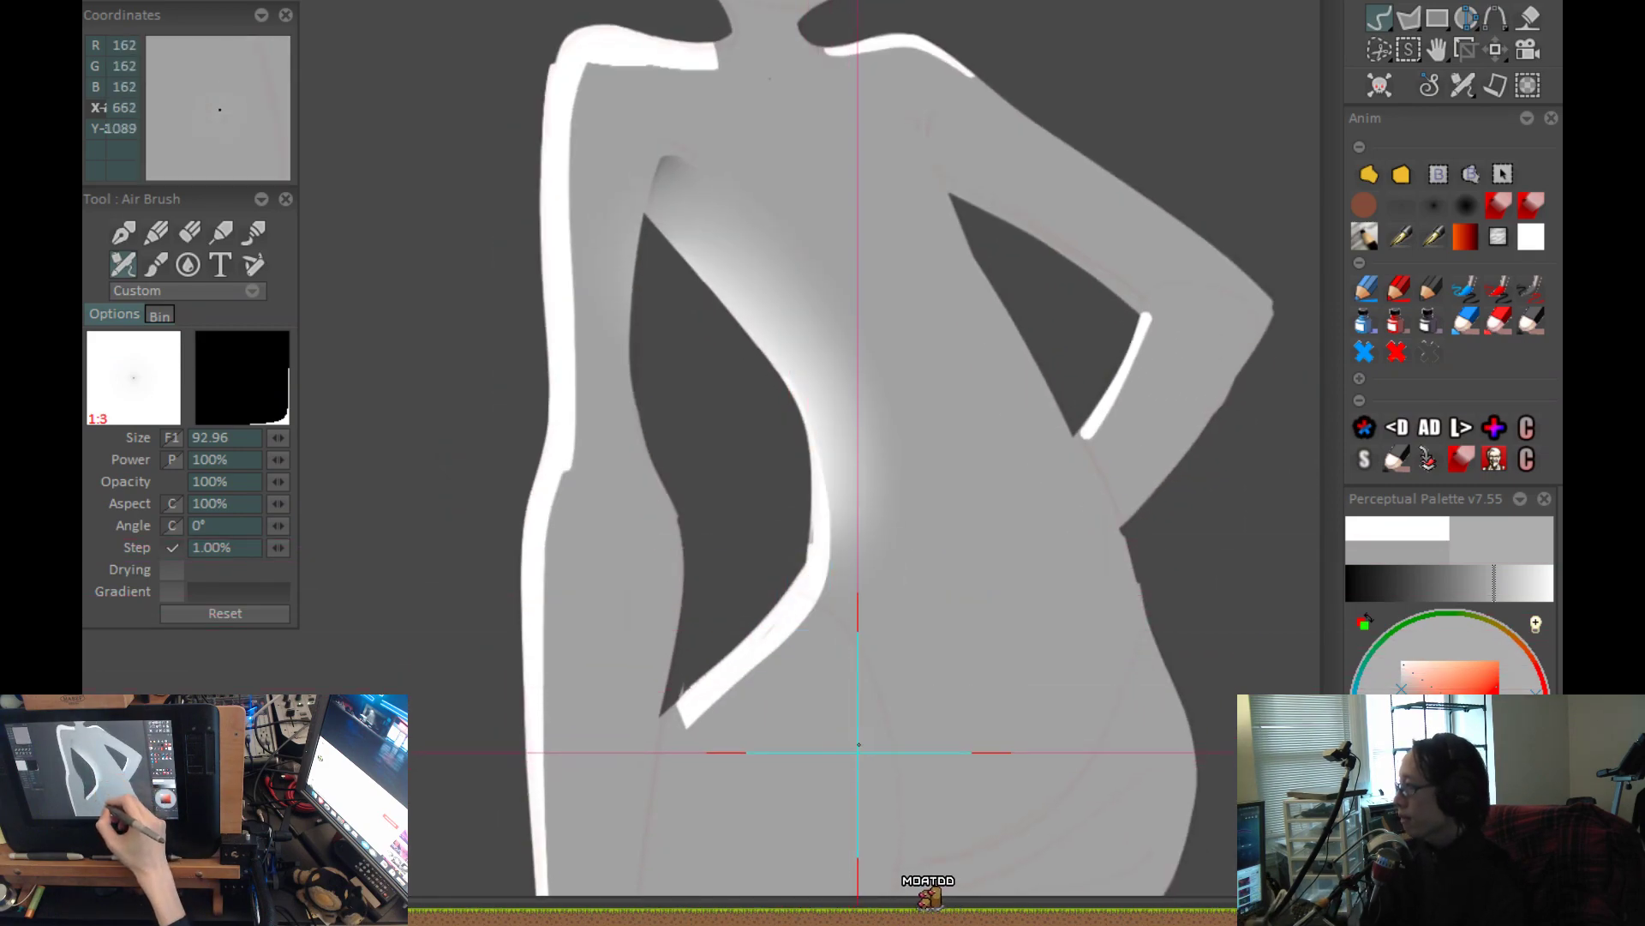
scroll(854, 758, "up", 2)
mouse_move(789, 455)
left_mouse_down()
mouse_move(750, 330)
mouse_move(672, 239)
left_mouse_up()
left_click_drag(882, 305, 896, 441)
key("ctrl+z")
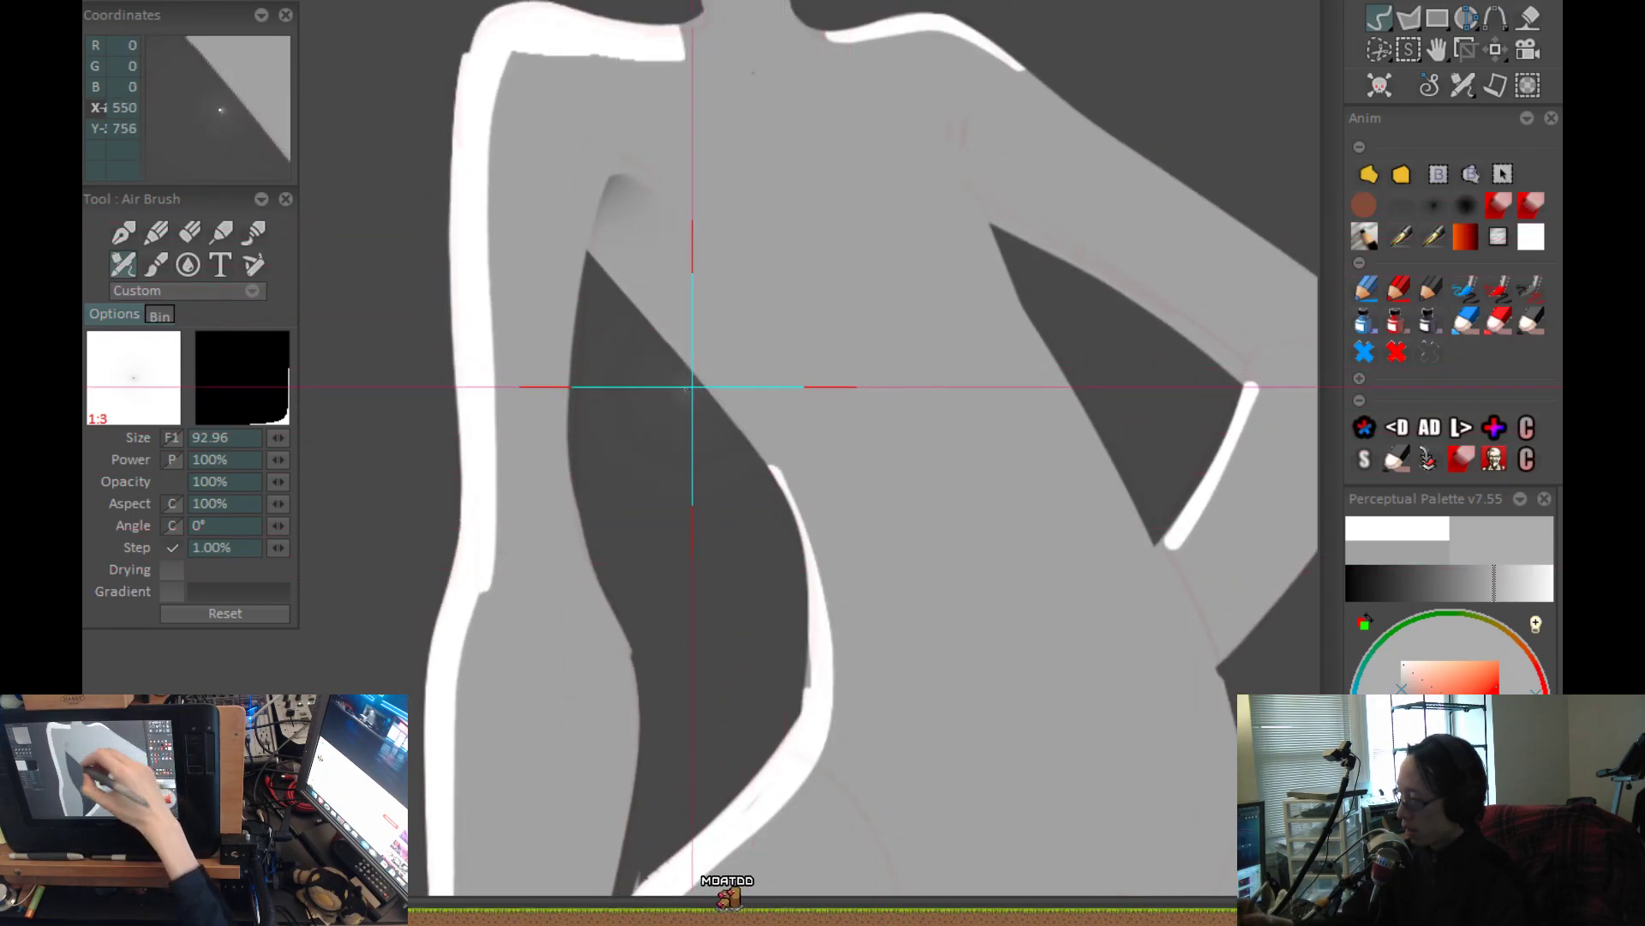
Airbrush a soft glow along the waist curve facing the hanging arm and choose a dark red for its tint.
mouse_move(631, 300)
left_mouse_down()
mouse_move(769, 466)
mouse_move(792, 523)
mouse_move(811, 625)
mouse_move(781, 764)
left_mouse_up()
scroll(789, 643, "down", 2)
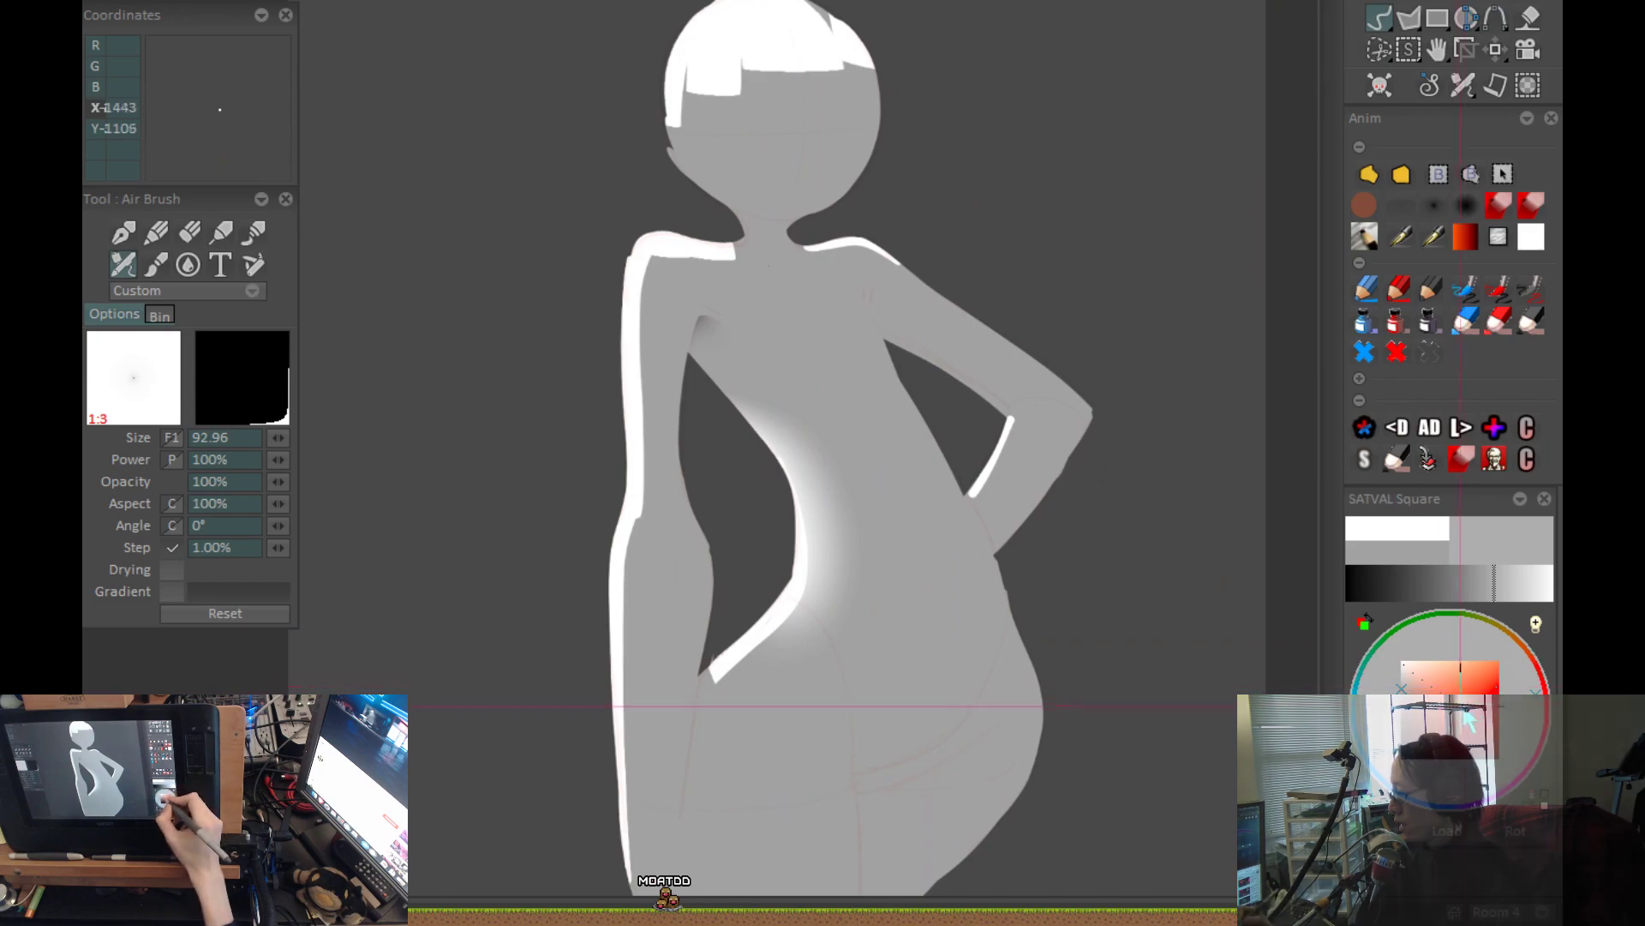
left_click(1426, 737)
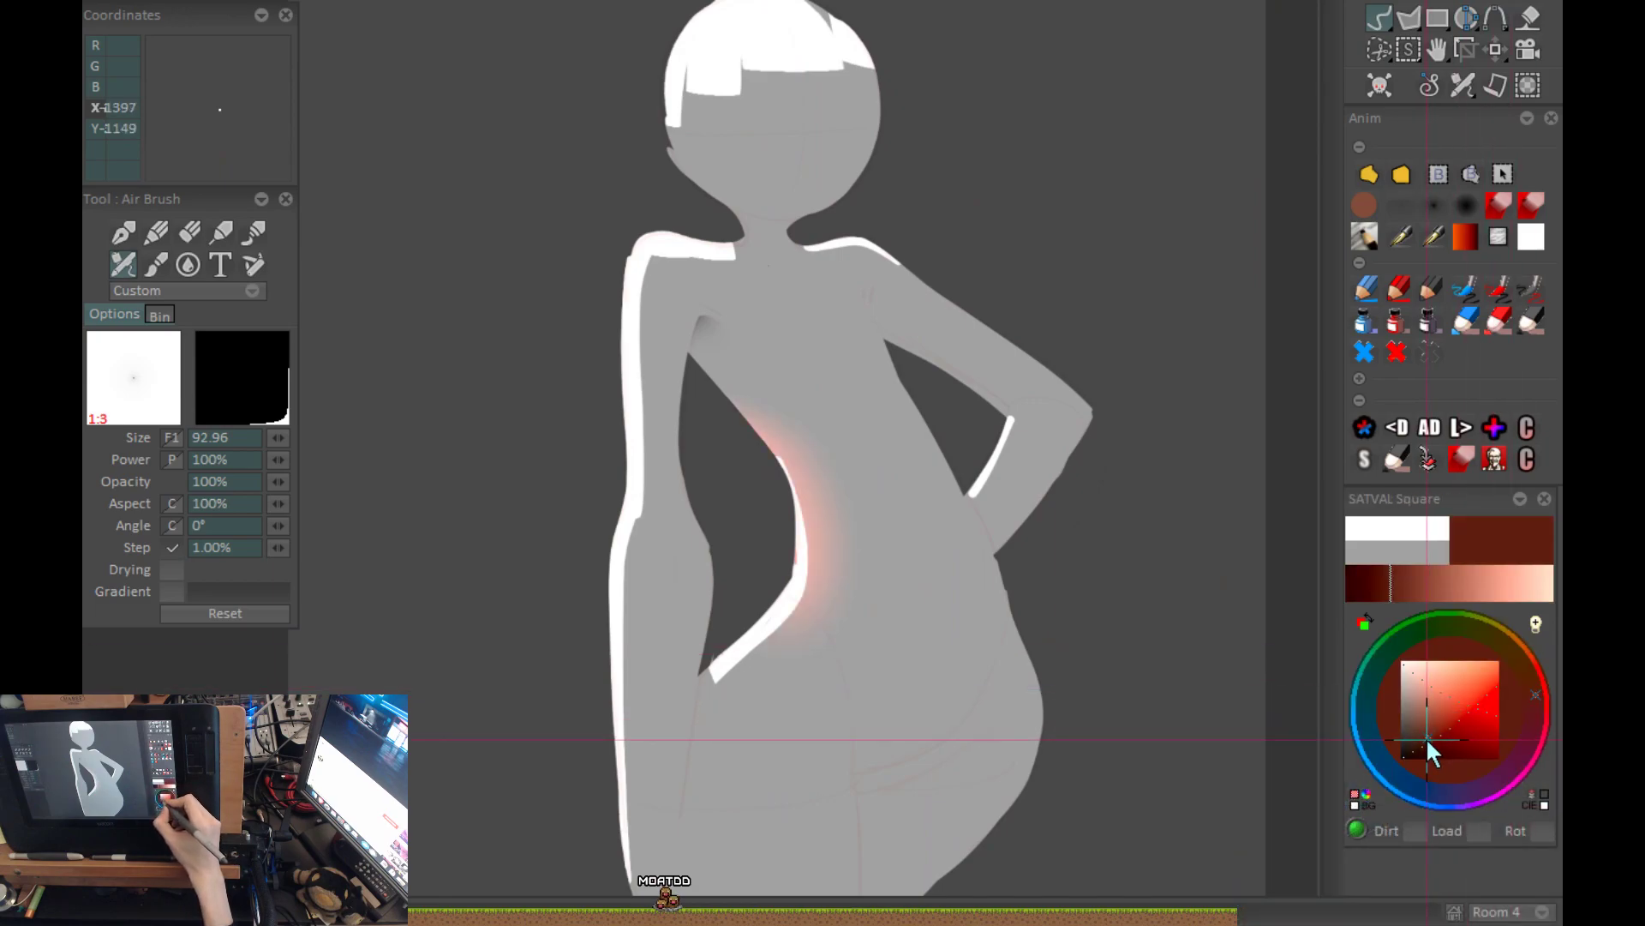
Set the tint of the soft glow along the waist curve to a deep, saturated dark red.
left_click(1433, 742)
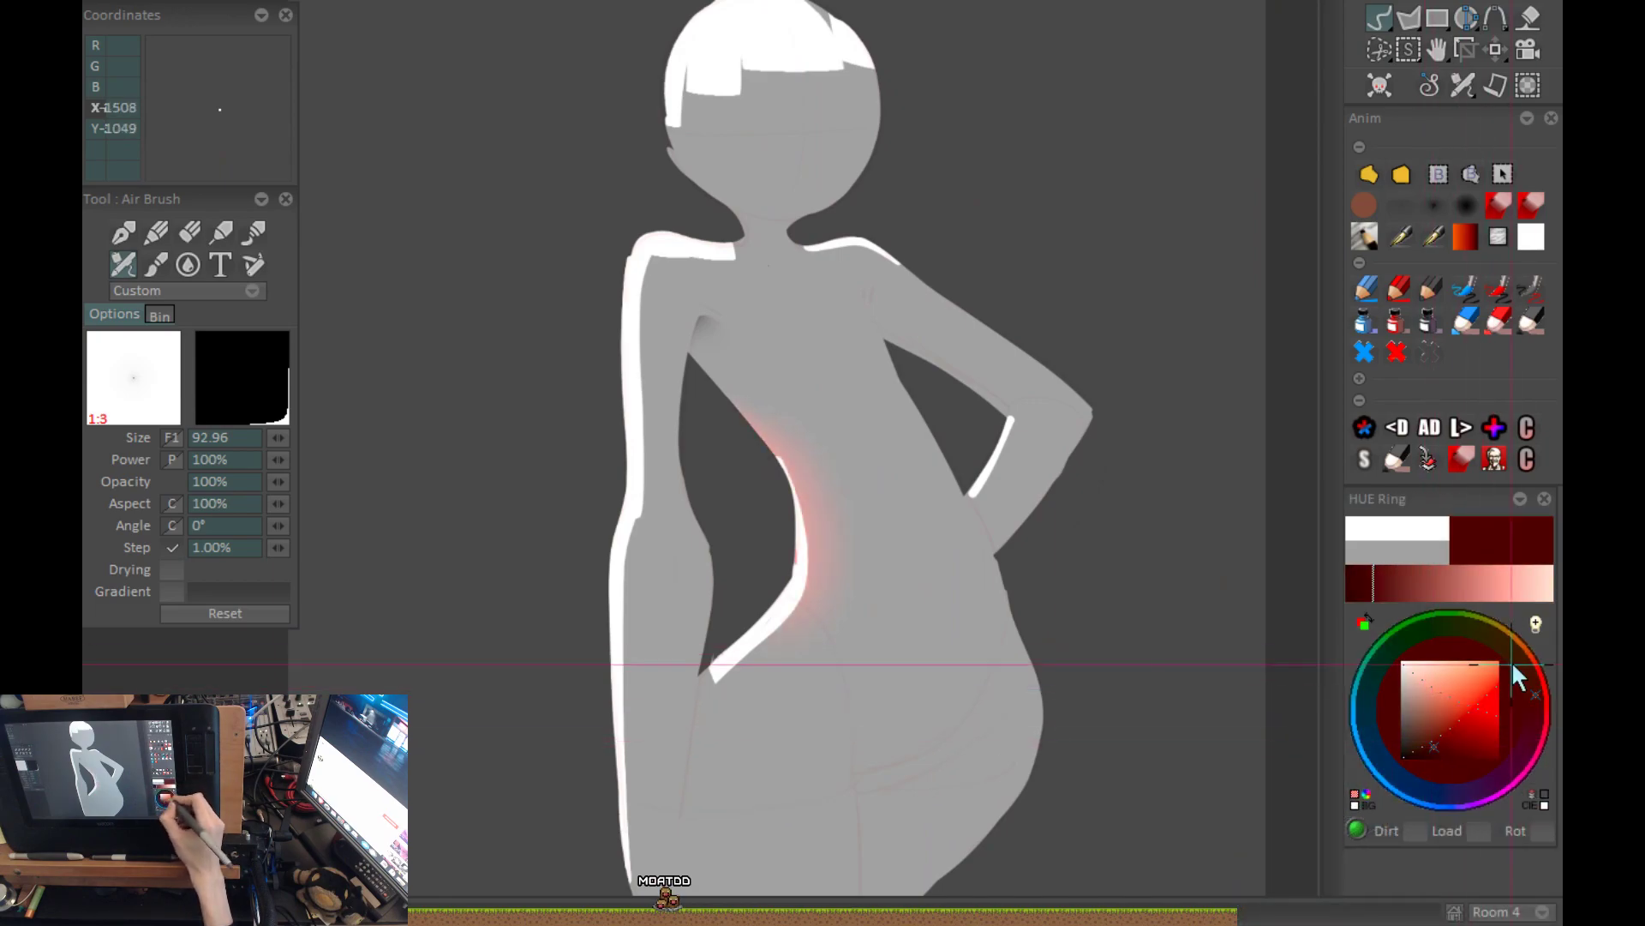
left_click(1451, 747)
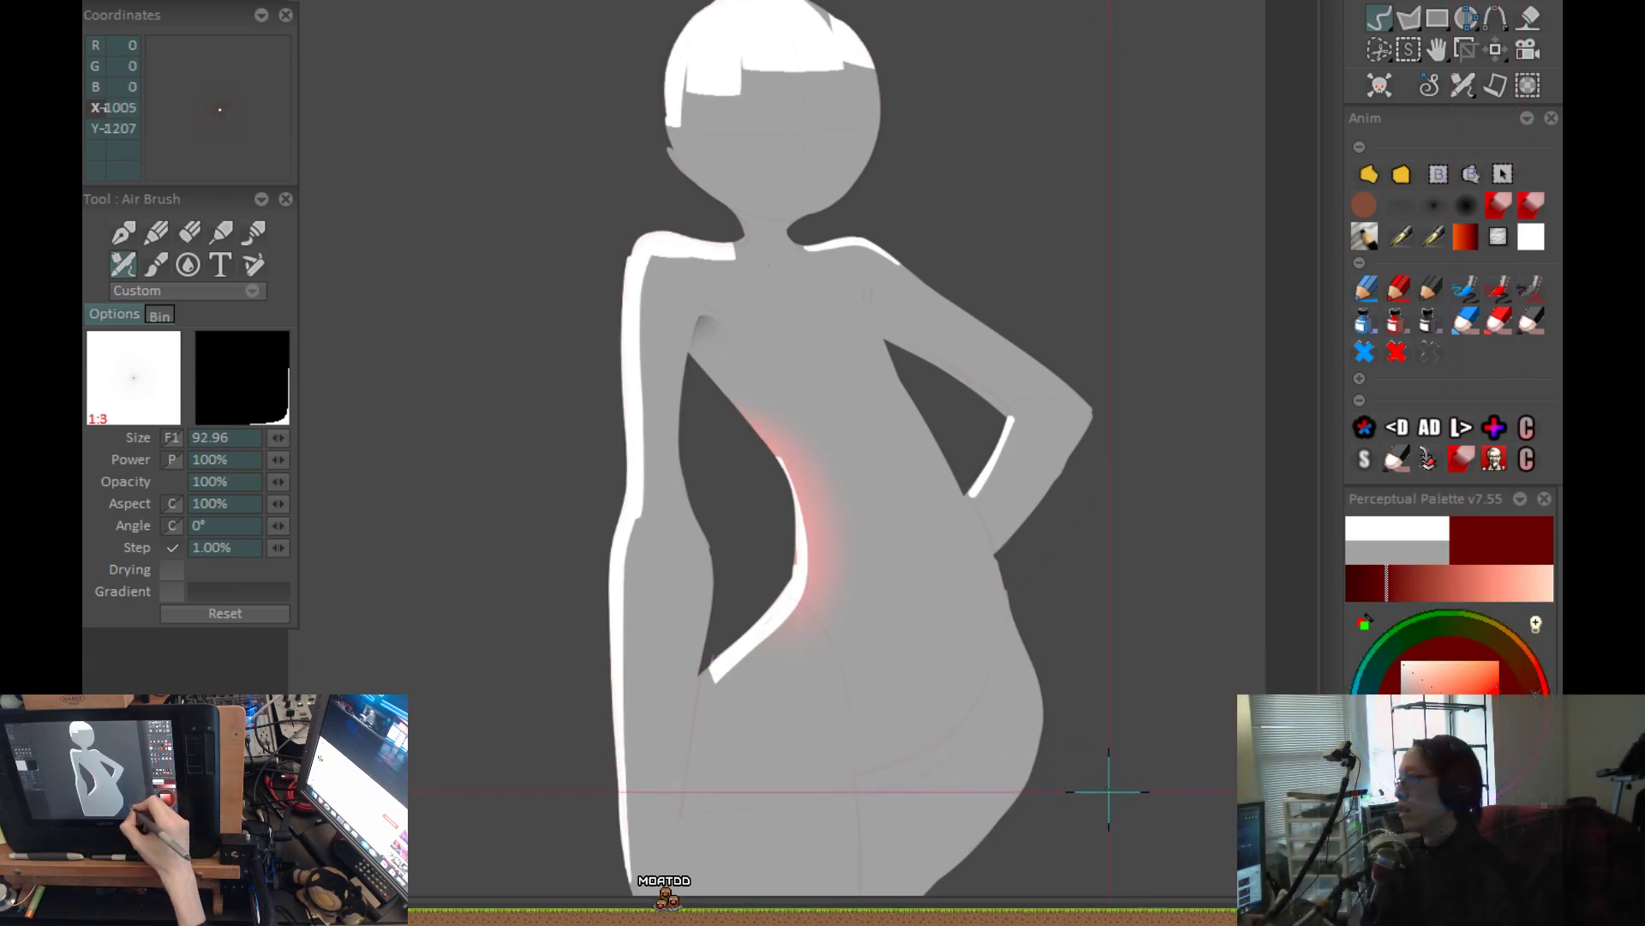
left_click_drag(1112, 789, 1106, 743)
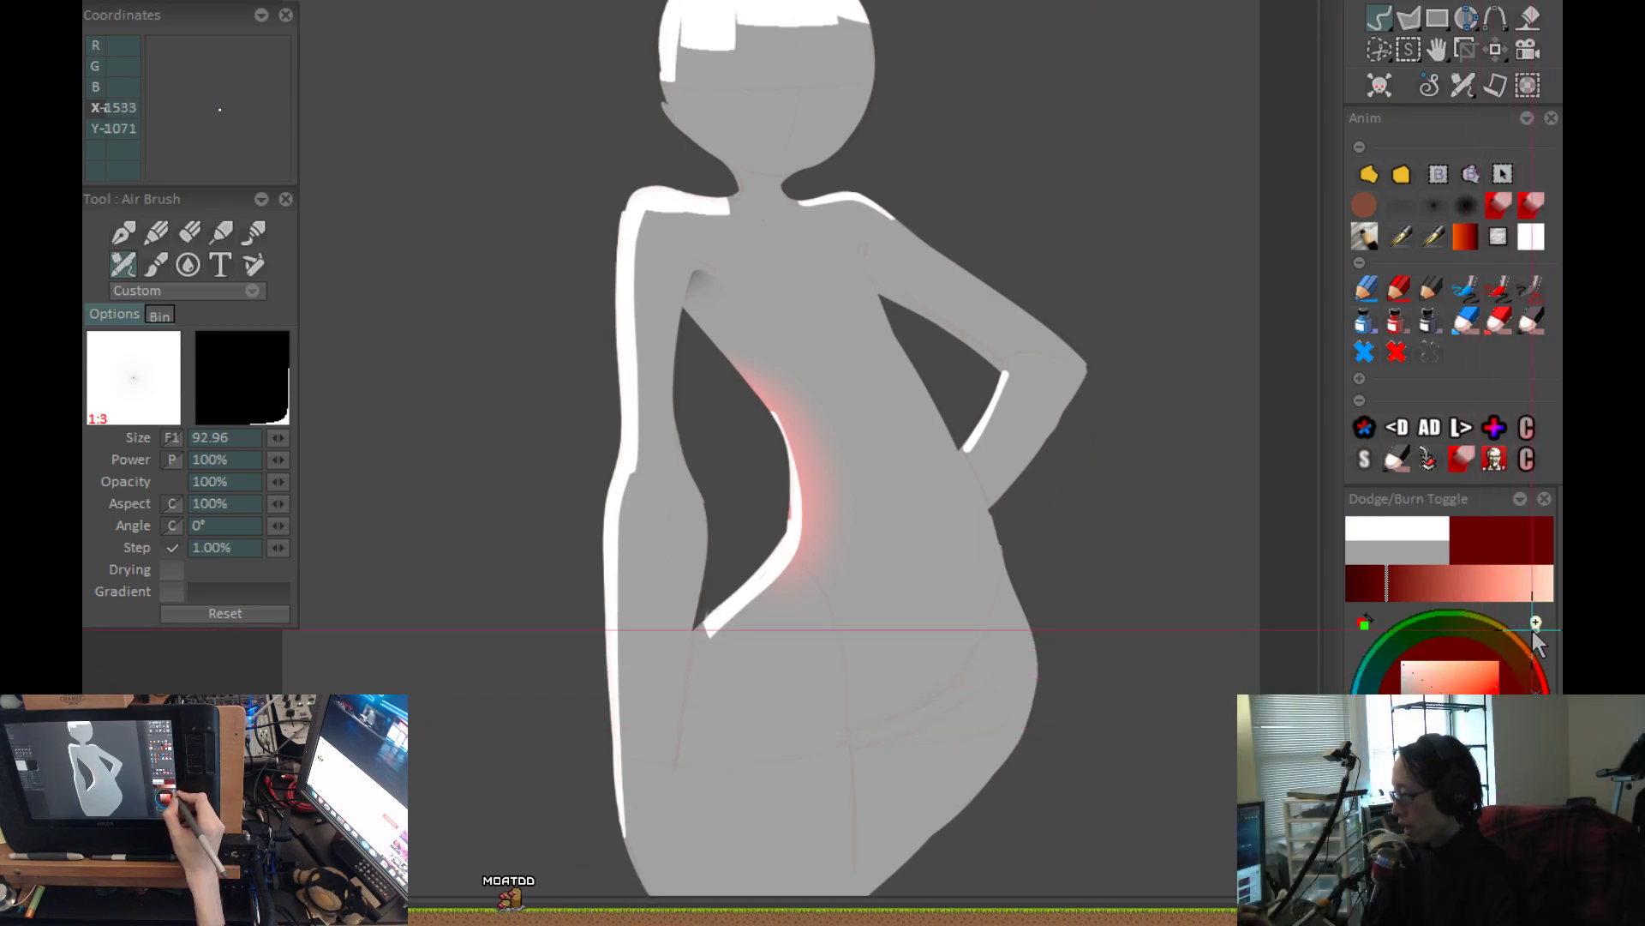
Try a Dodge-mode airbrush stroke along the waist curve, undo it and restore the red-tinted glow.
left_click(176, 291)
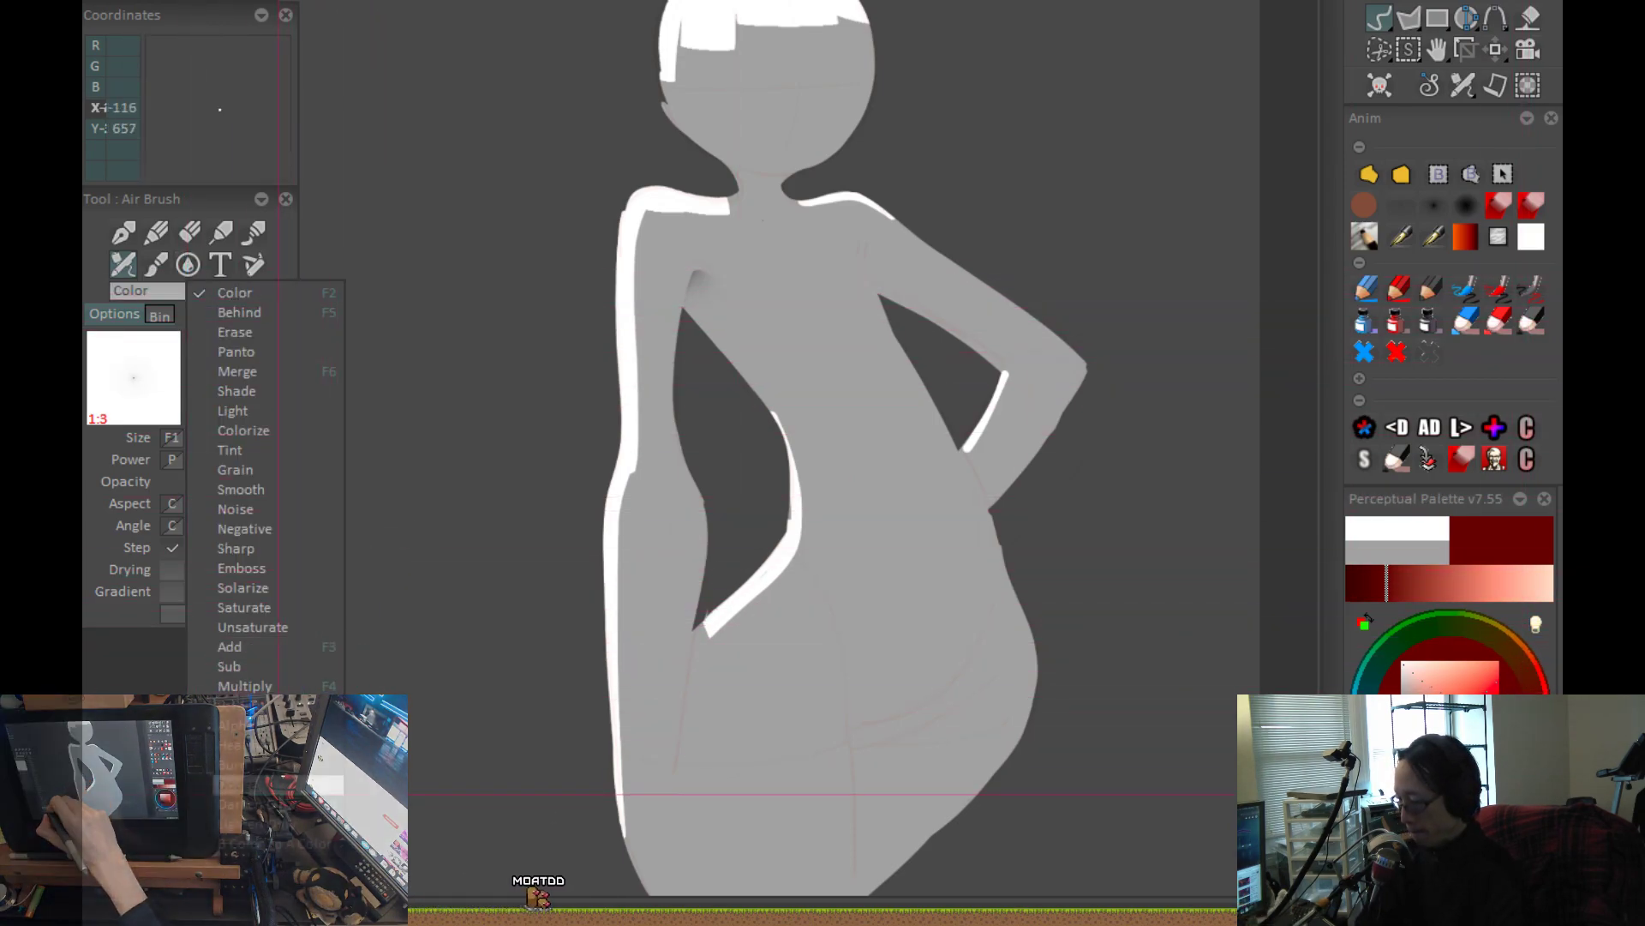
left_click(290, 797)
left_click_drag(743, 370, 784, 573)
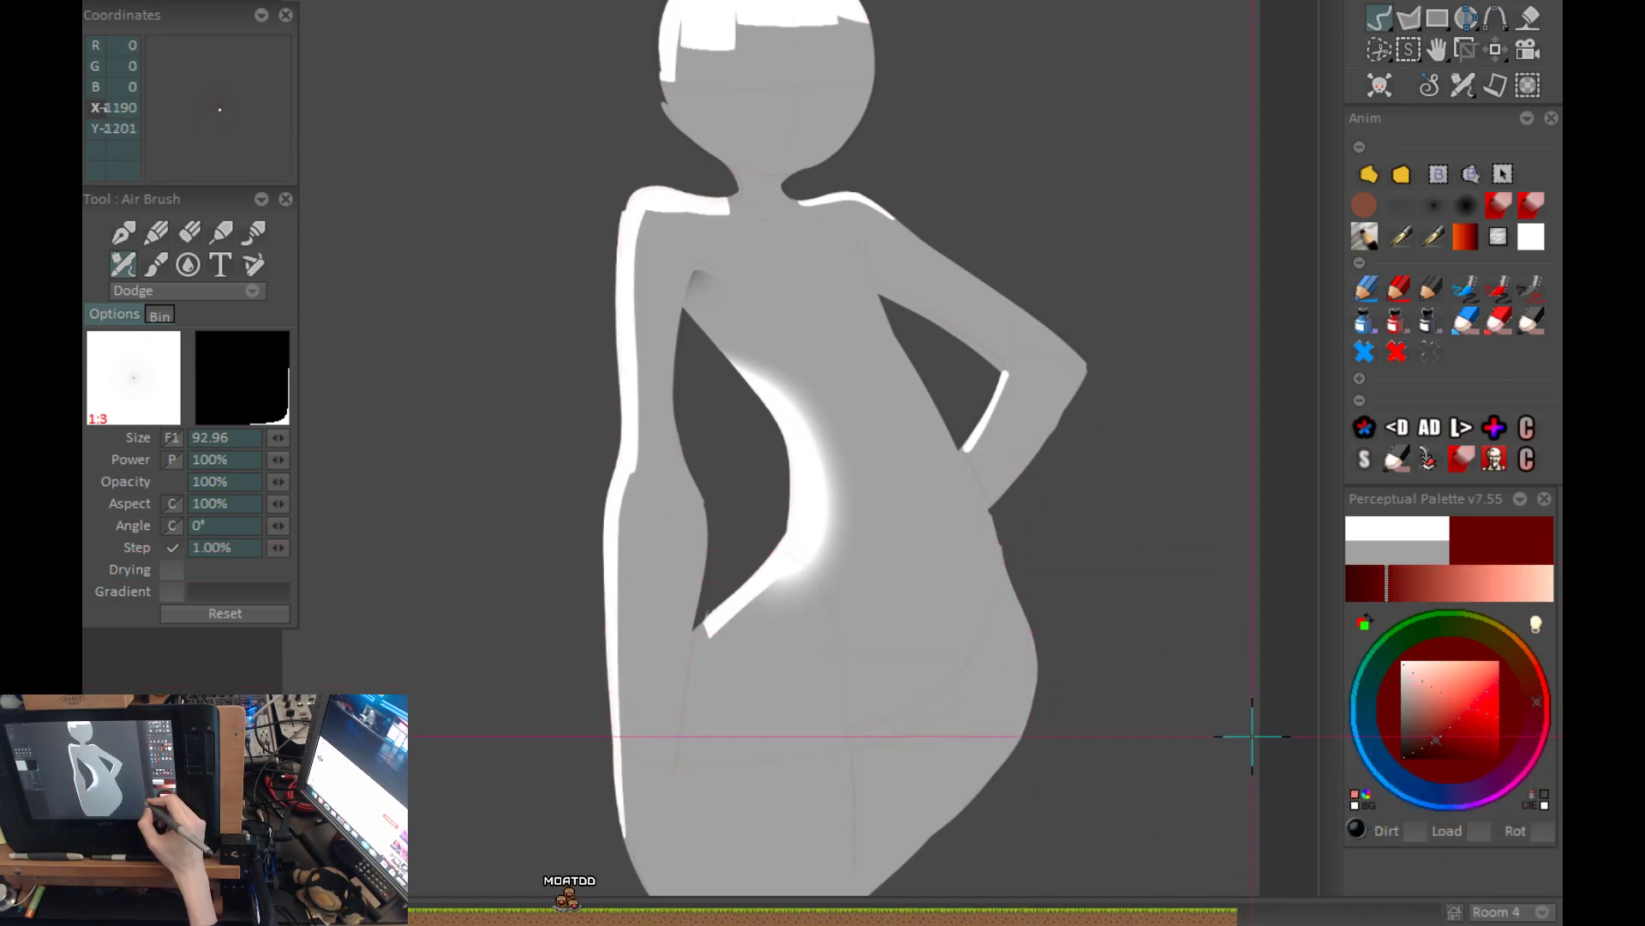
key("ctrl+z")
left_click(1533, 632)
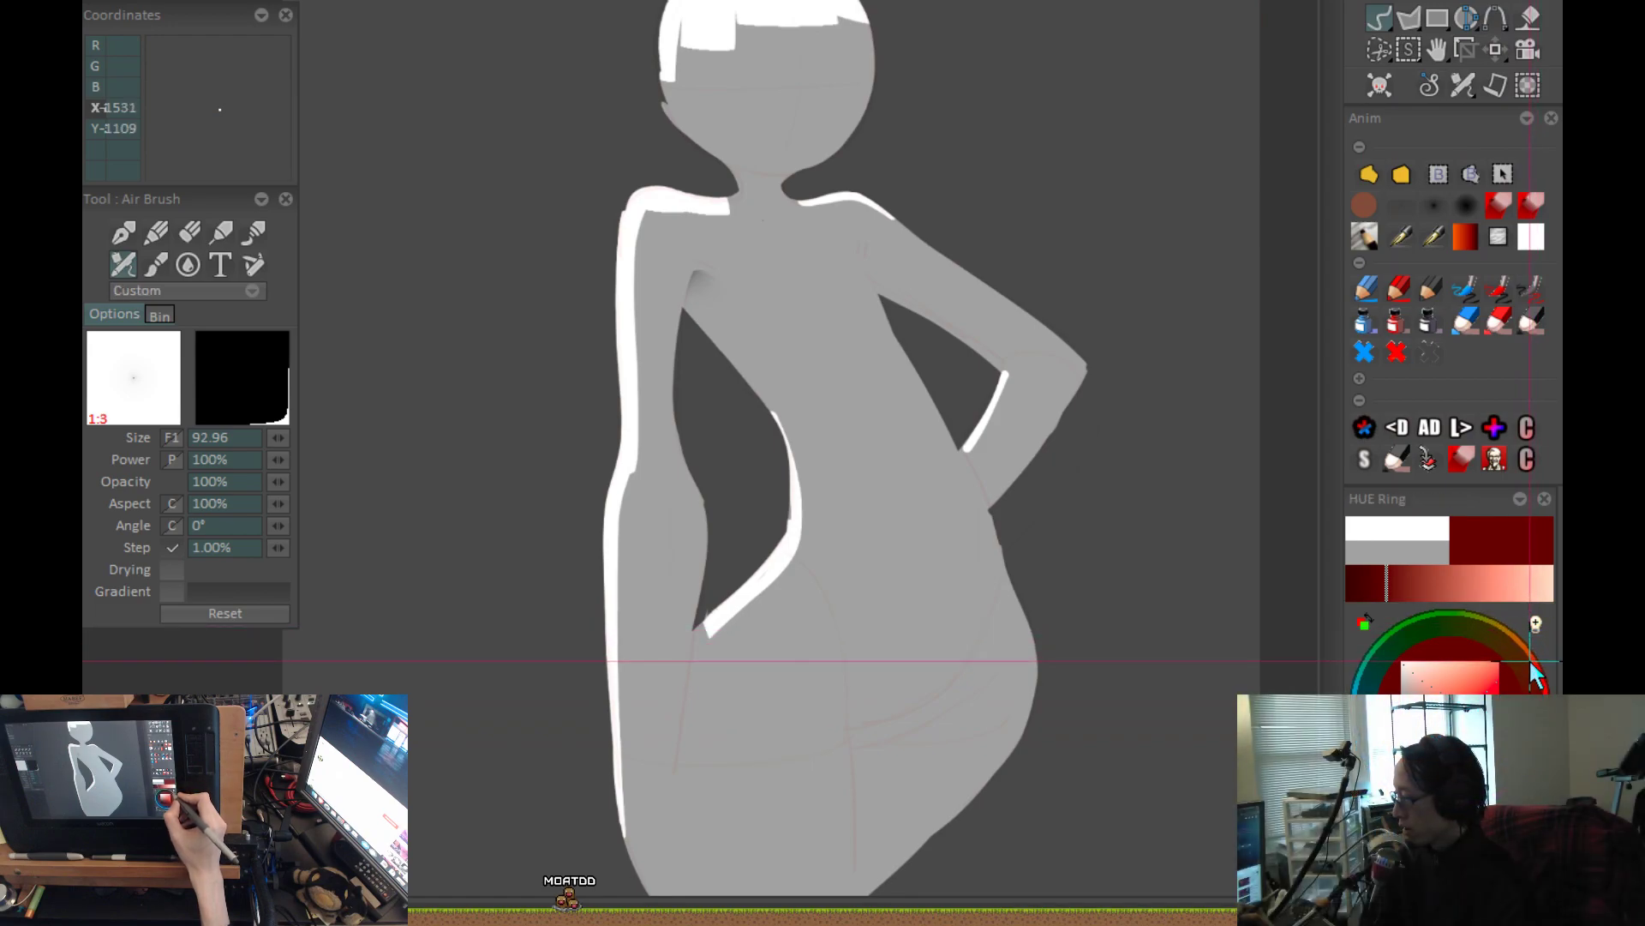
key("ctrl+y")
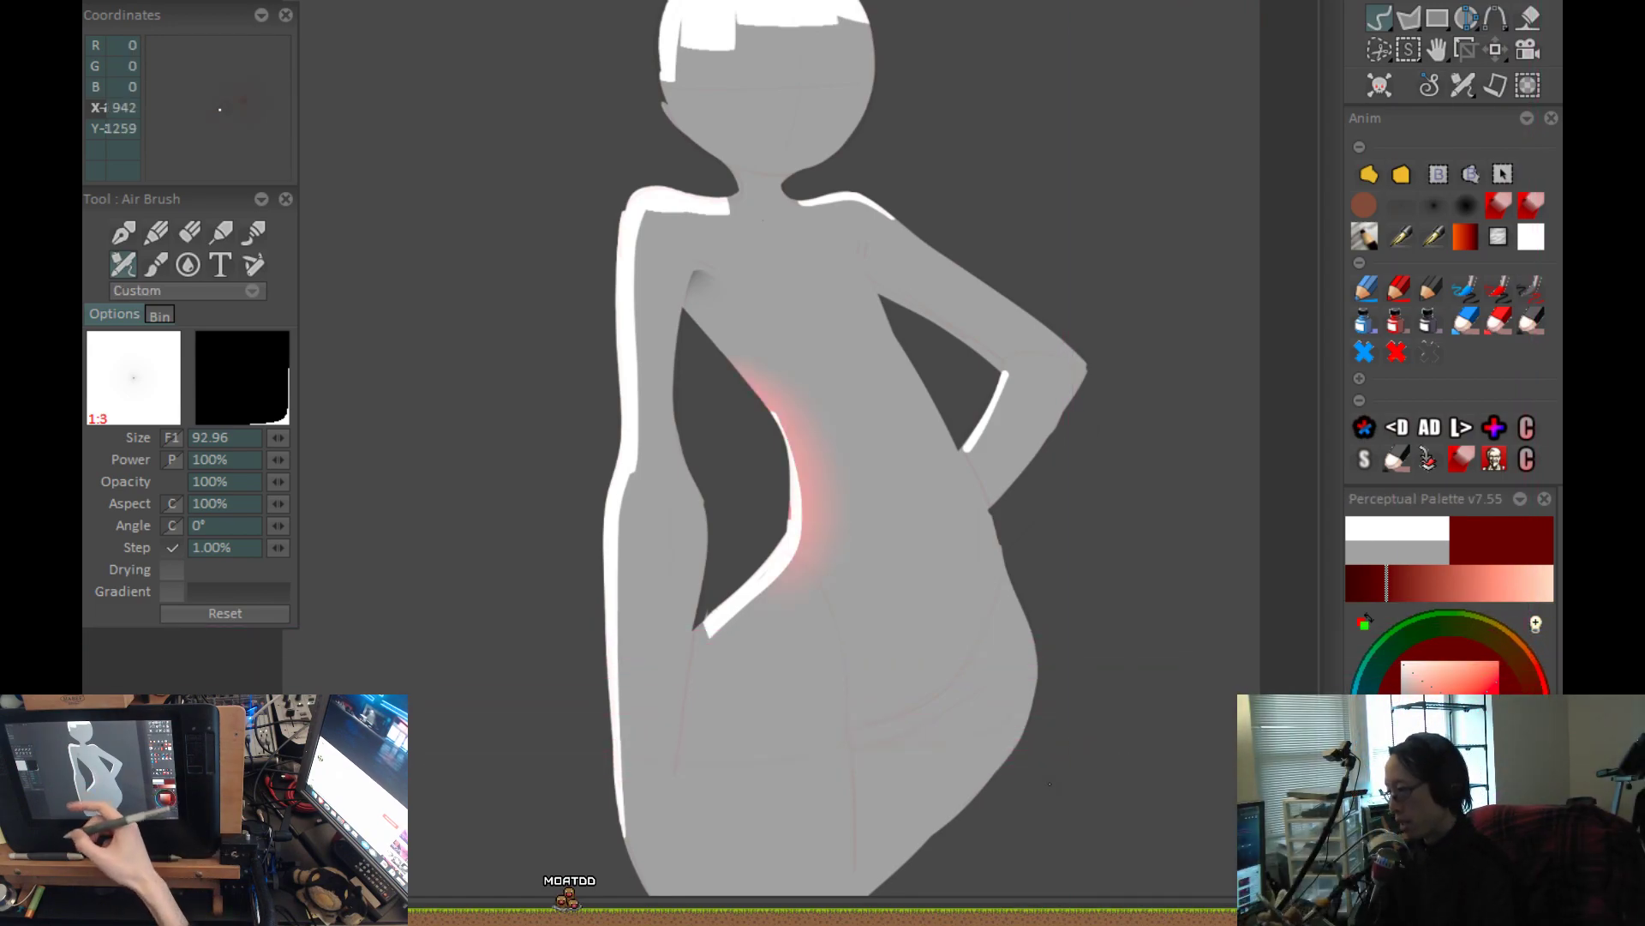
Extend the soft red glow along the lower white waist highlight down to the hanging arm's wrist.
scroll(785, 656, "up", 2)
left_click_drag(790, 394, 680, 522)
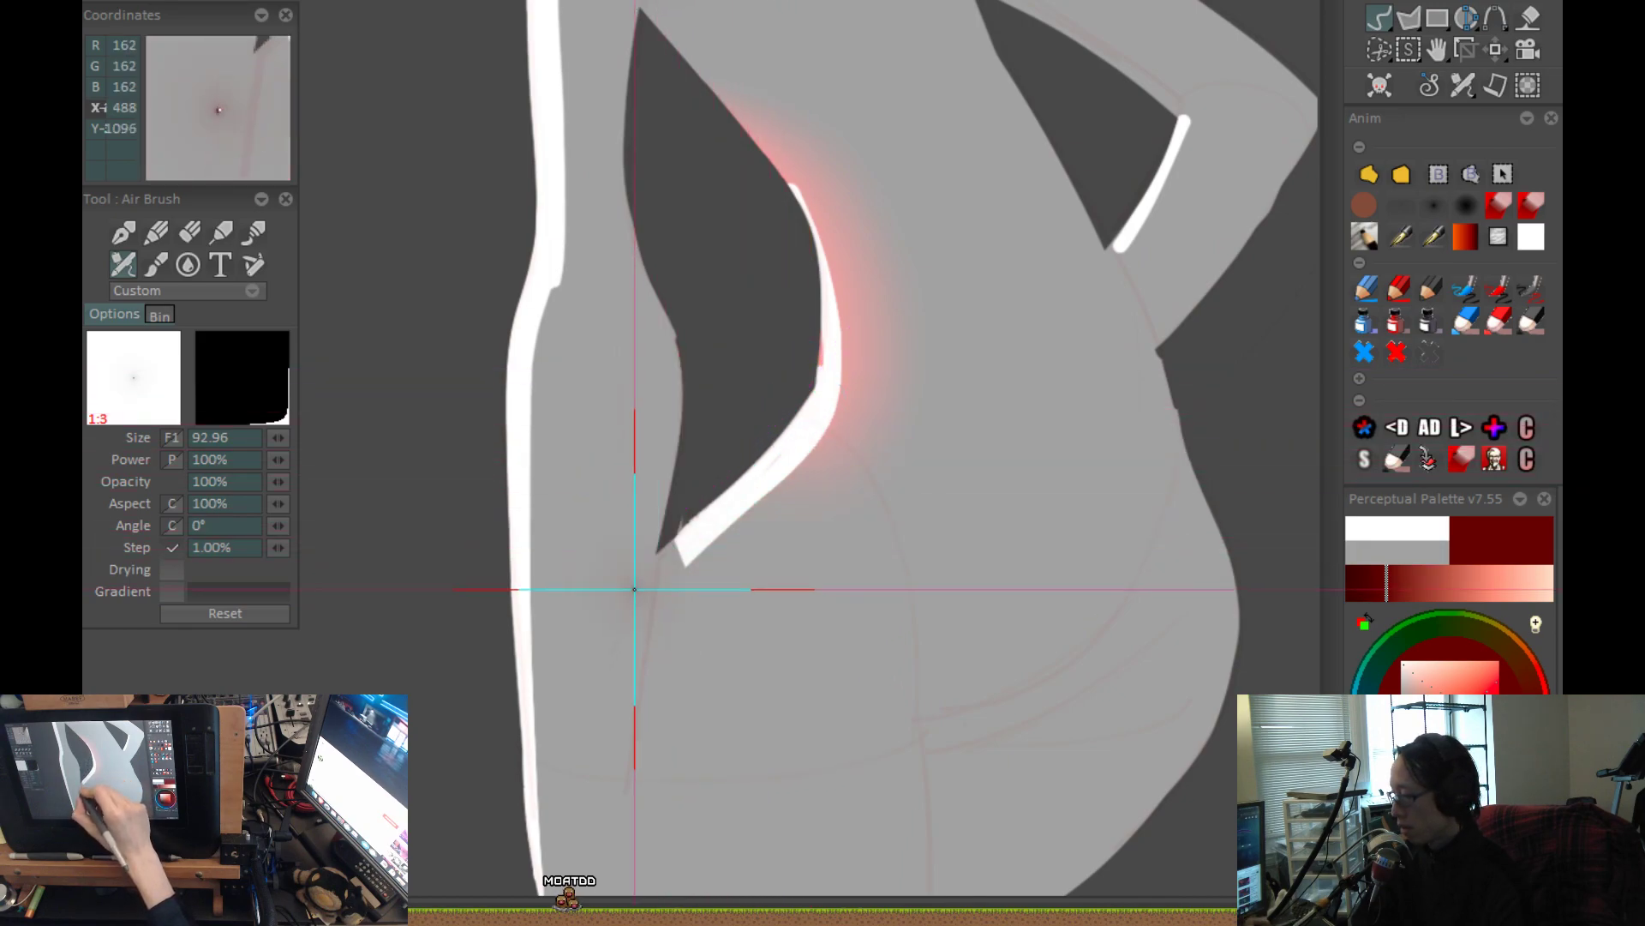
left_click_drag(687, 551, 803, 437)
scroll(992, 511, "down", 2)
Airbrush a soft red glow along the white highlight inside the bent arm's elbow.
left_click_drag(960, 592, 925, 726)
scroll(902, 568, "up", 3)
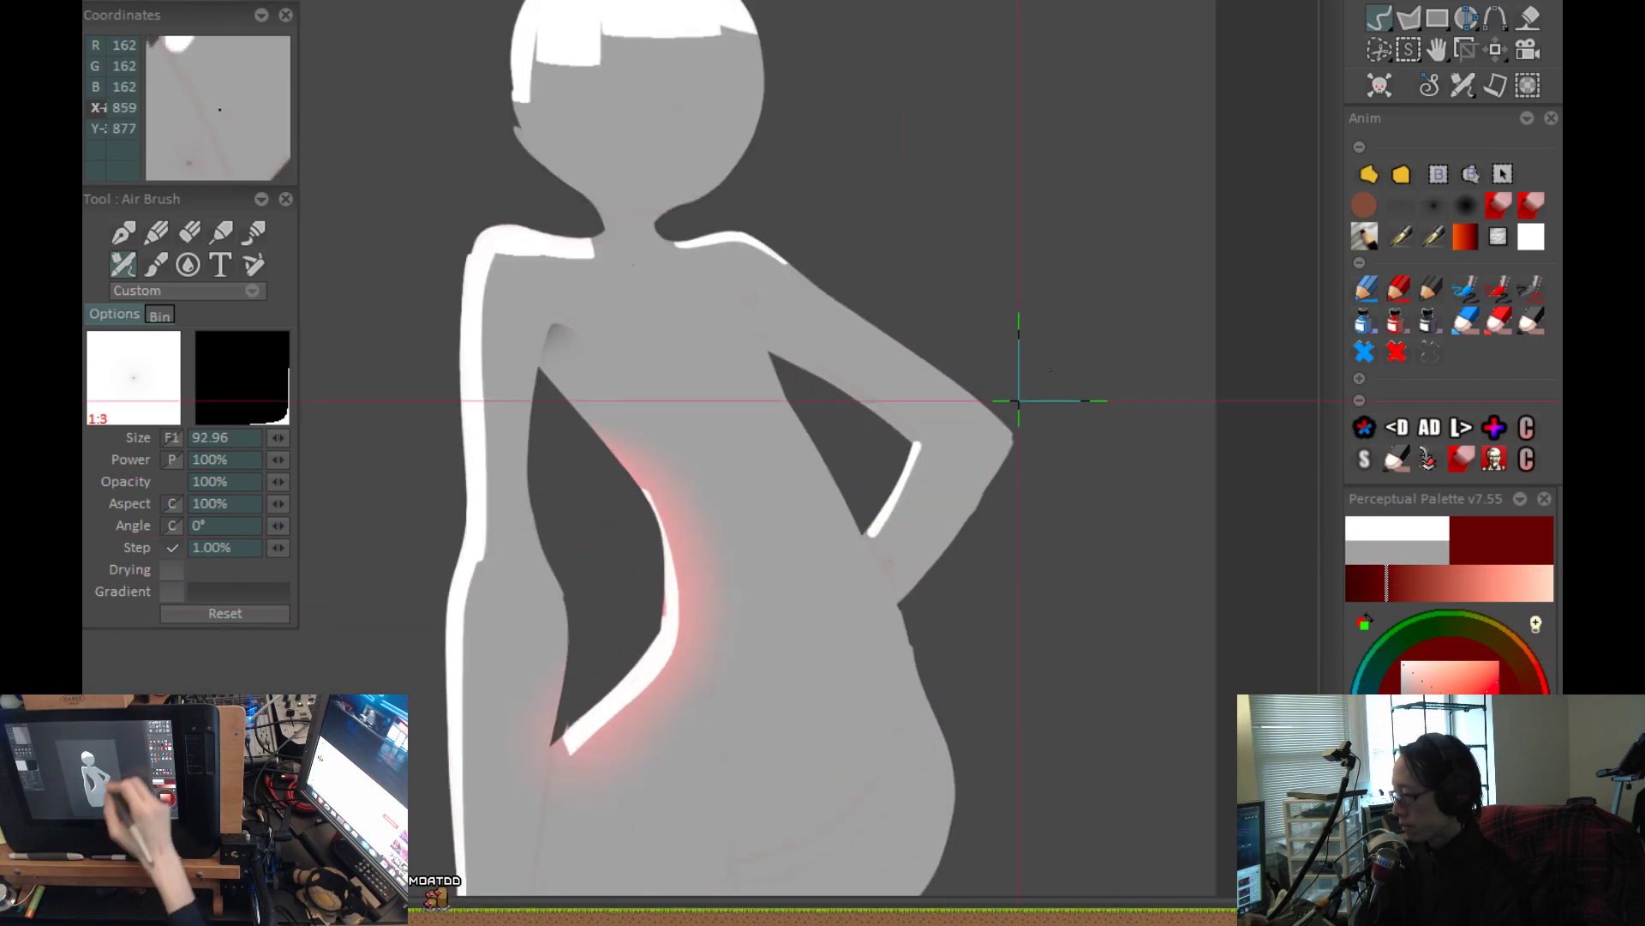
left_click_drag(919, 420, 857, 533)
scroll(857, 533, "down", 3)
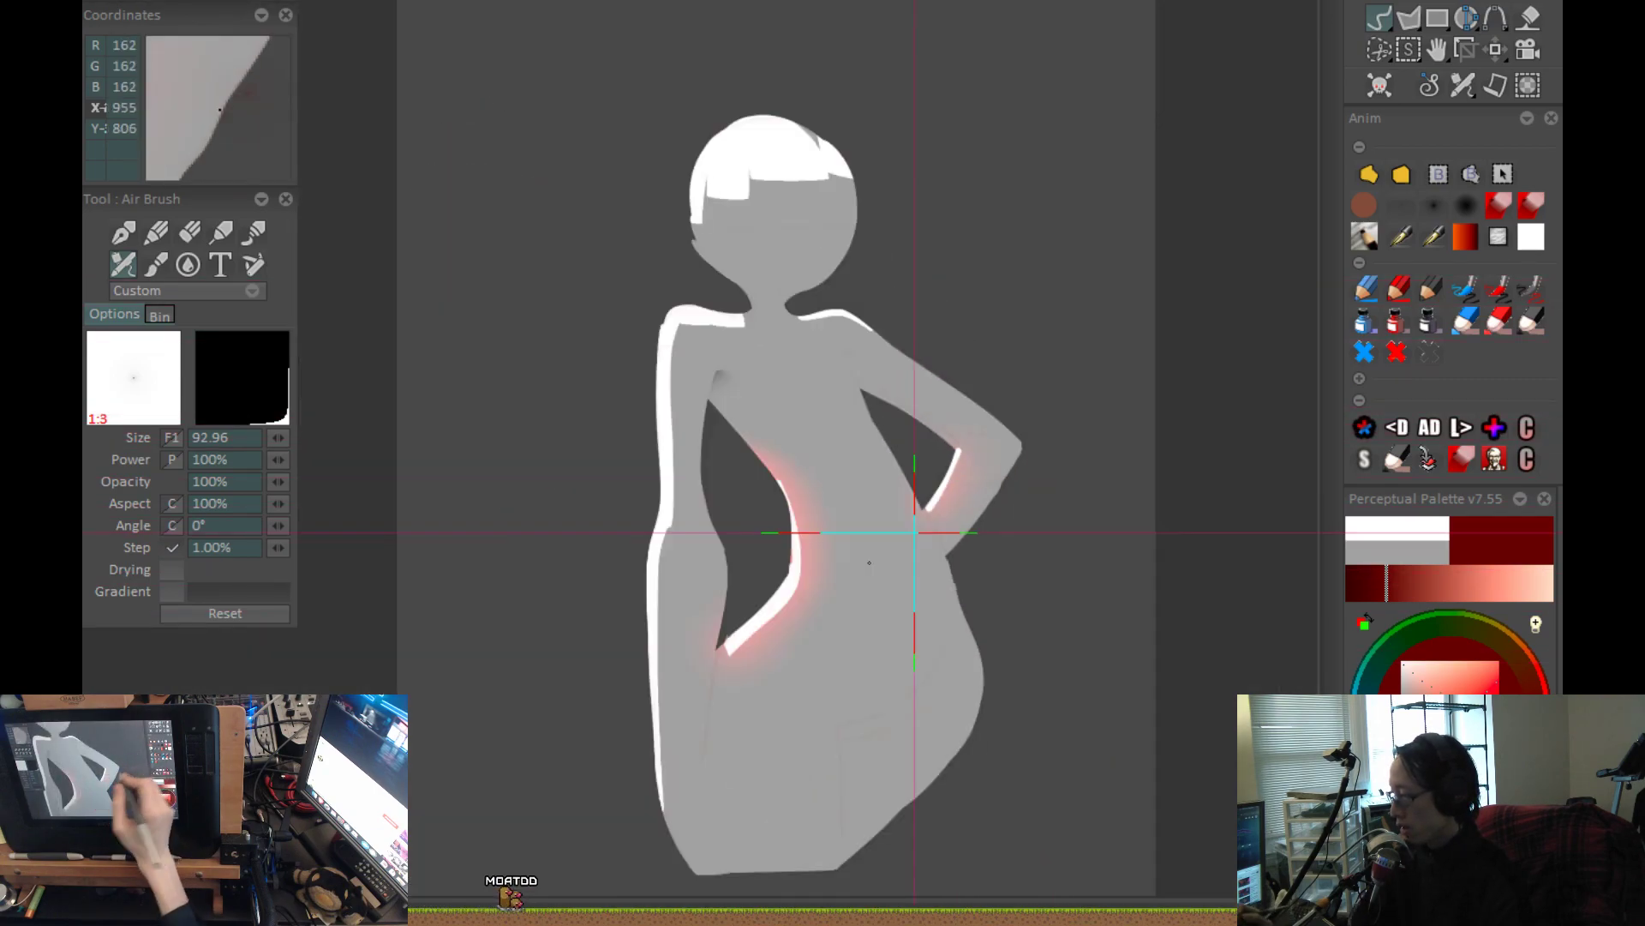
Airbrush the soft red glow beside the white rim highlights on the shoulder and down the hanging arm.
scroll(792, 669, "up", 1)
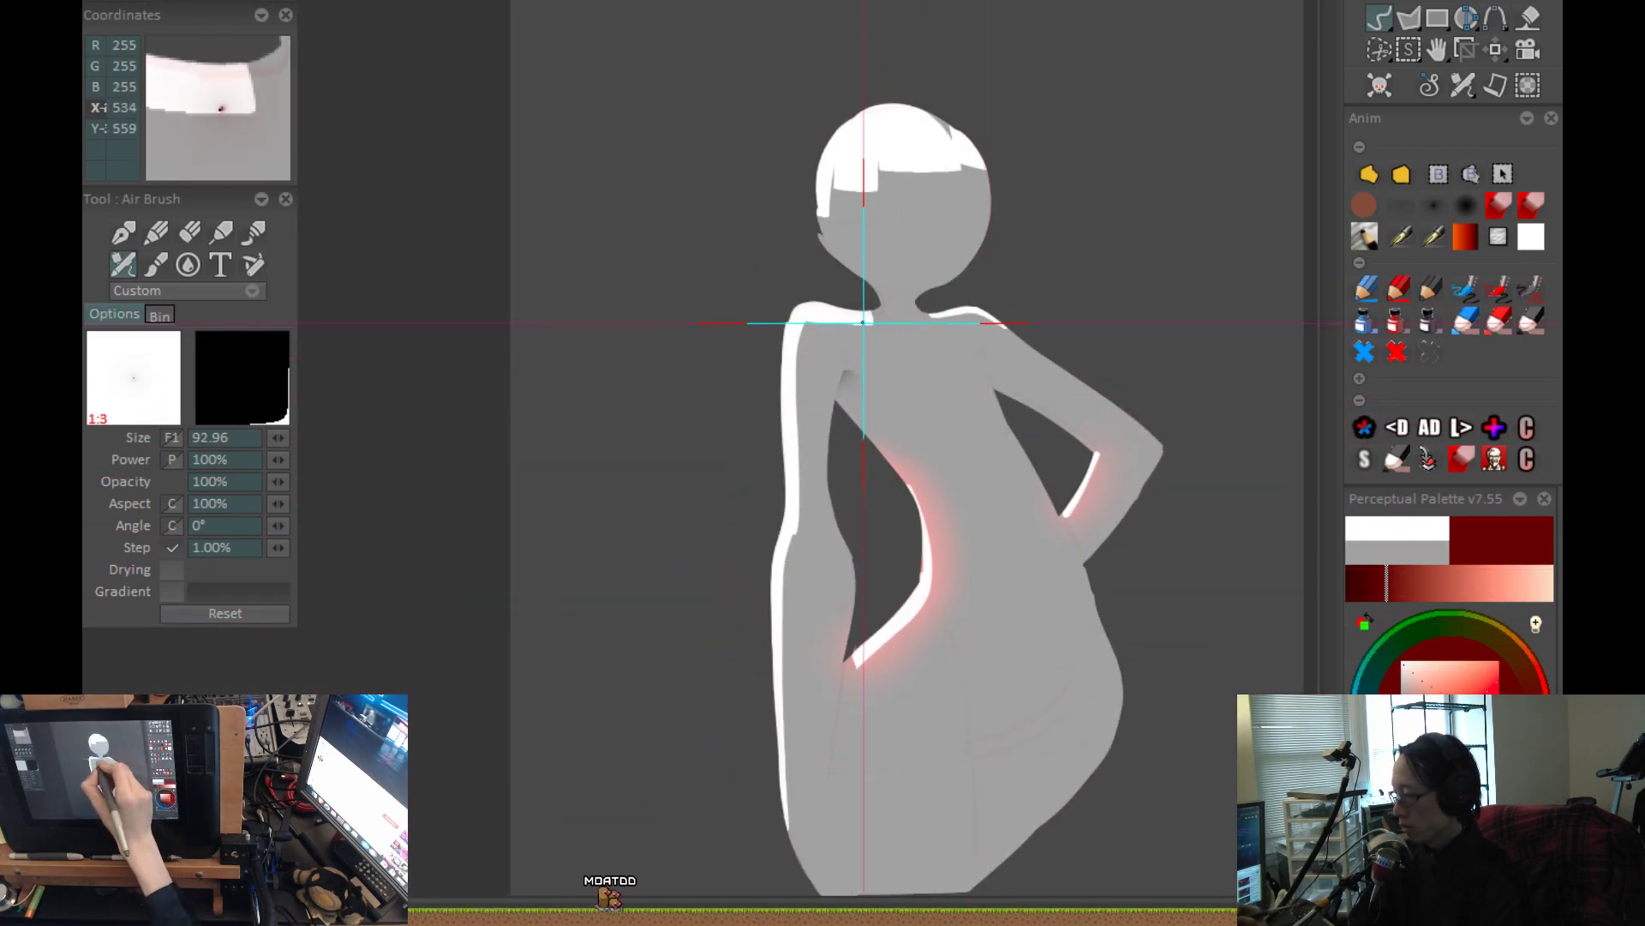
left_click_drag(793, 368, 791, 481)
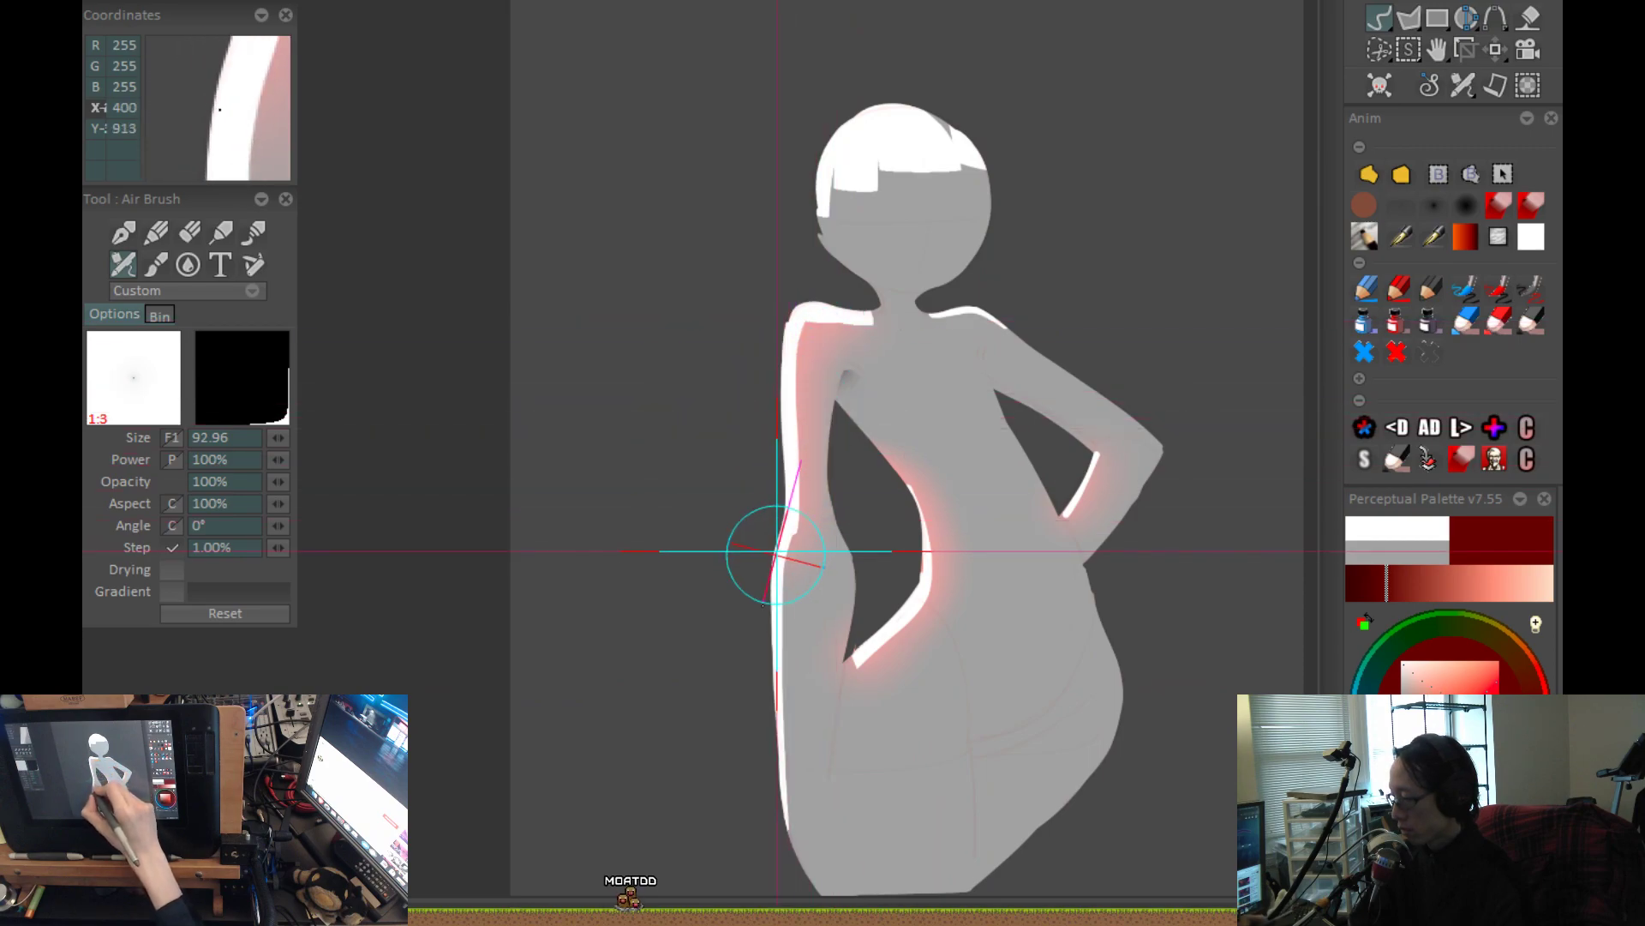
scroll(944, 631, "up", 2)
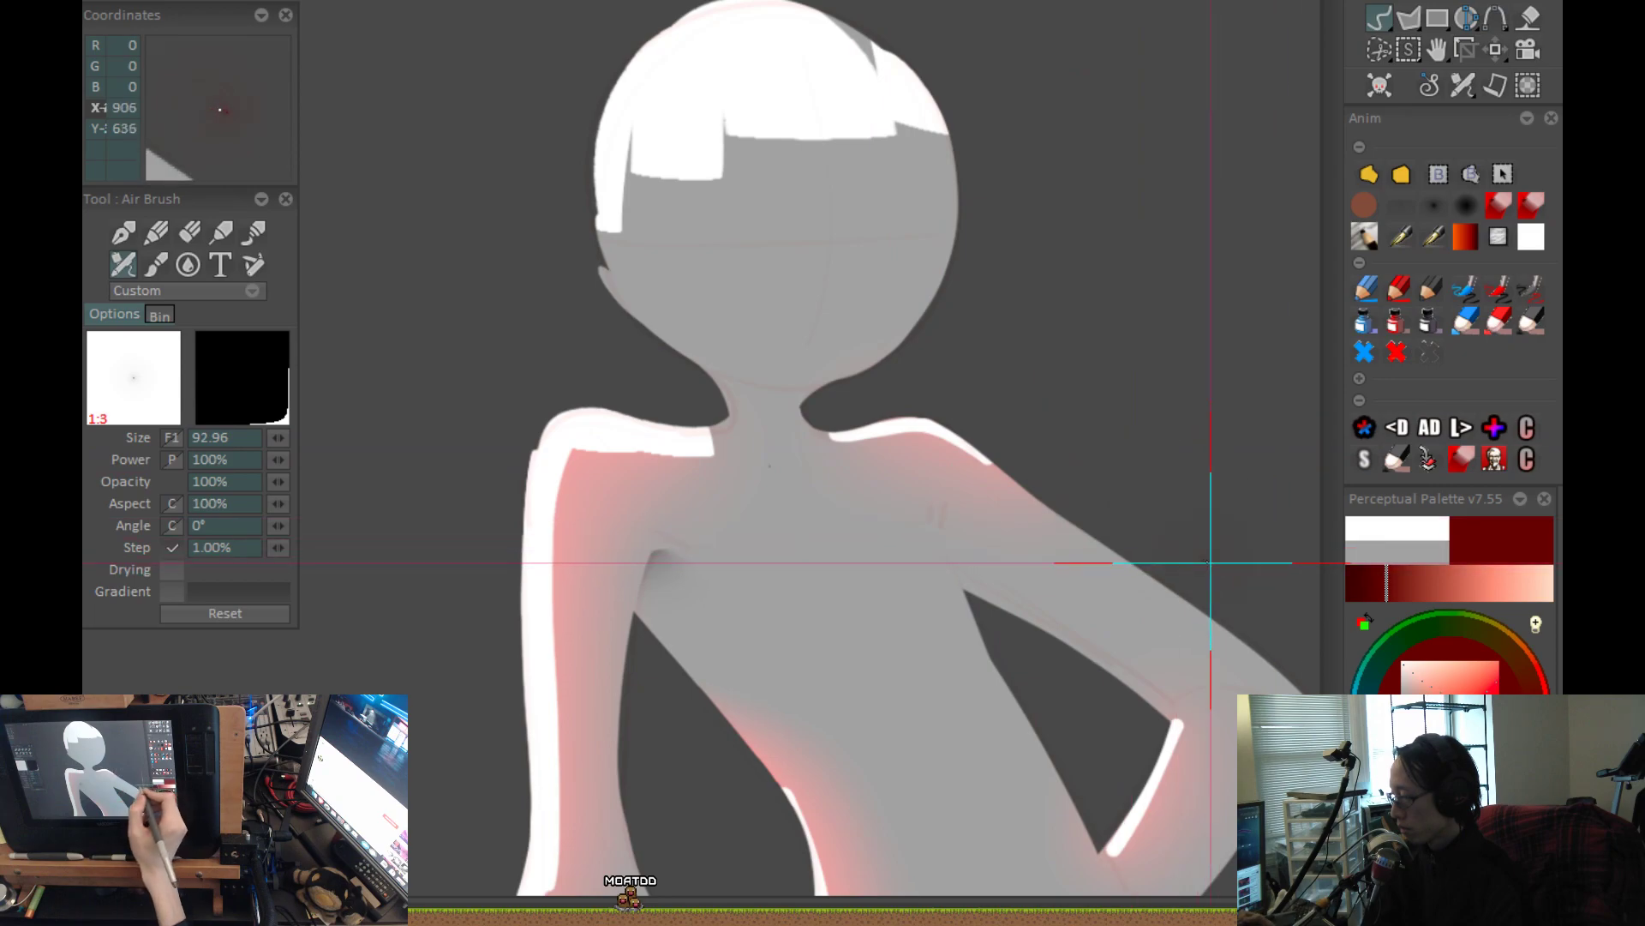
Airbrush the soft red glow under the white hair fringe and over the grey gap in the hair.
left_click_drag(1225, 565, 1272, 660)
key("ctrl+z")
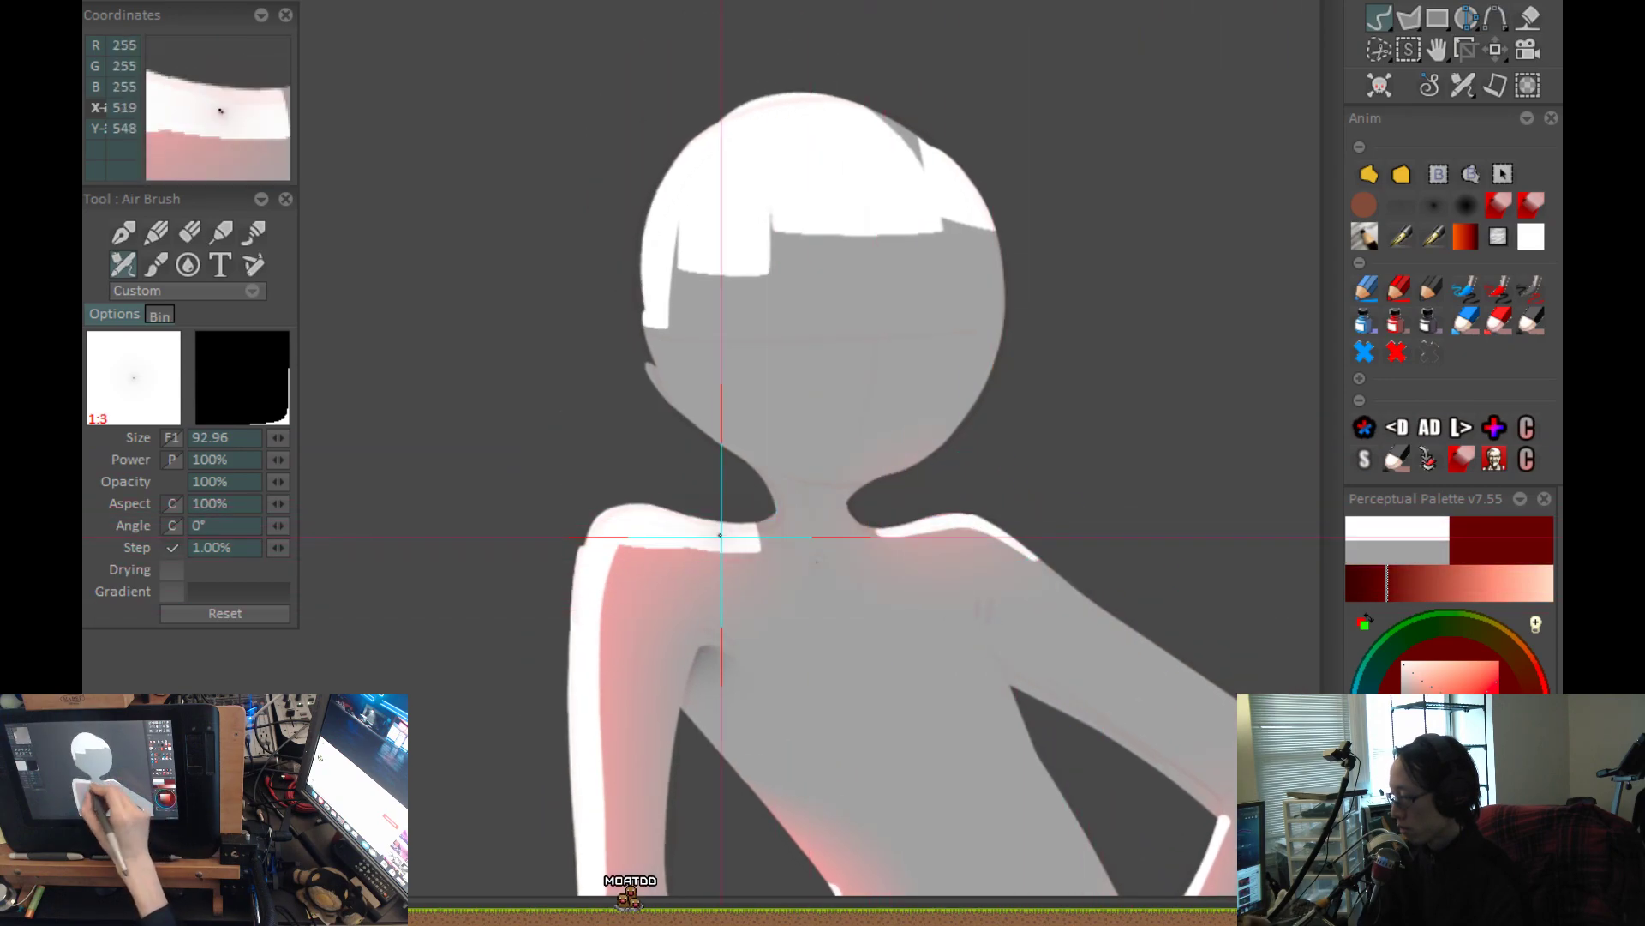
scroll(856, 440, "down", 2)
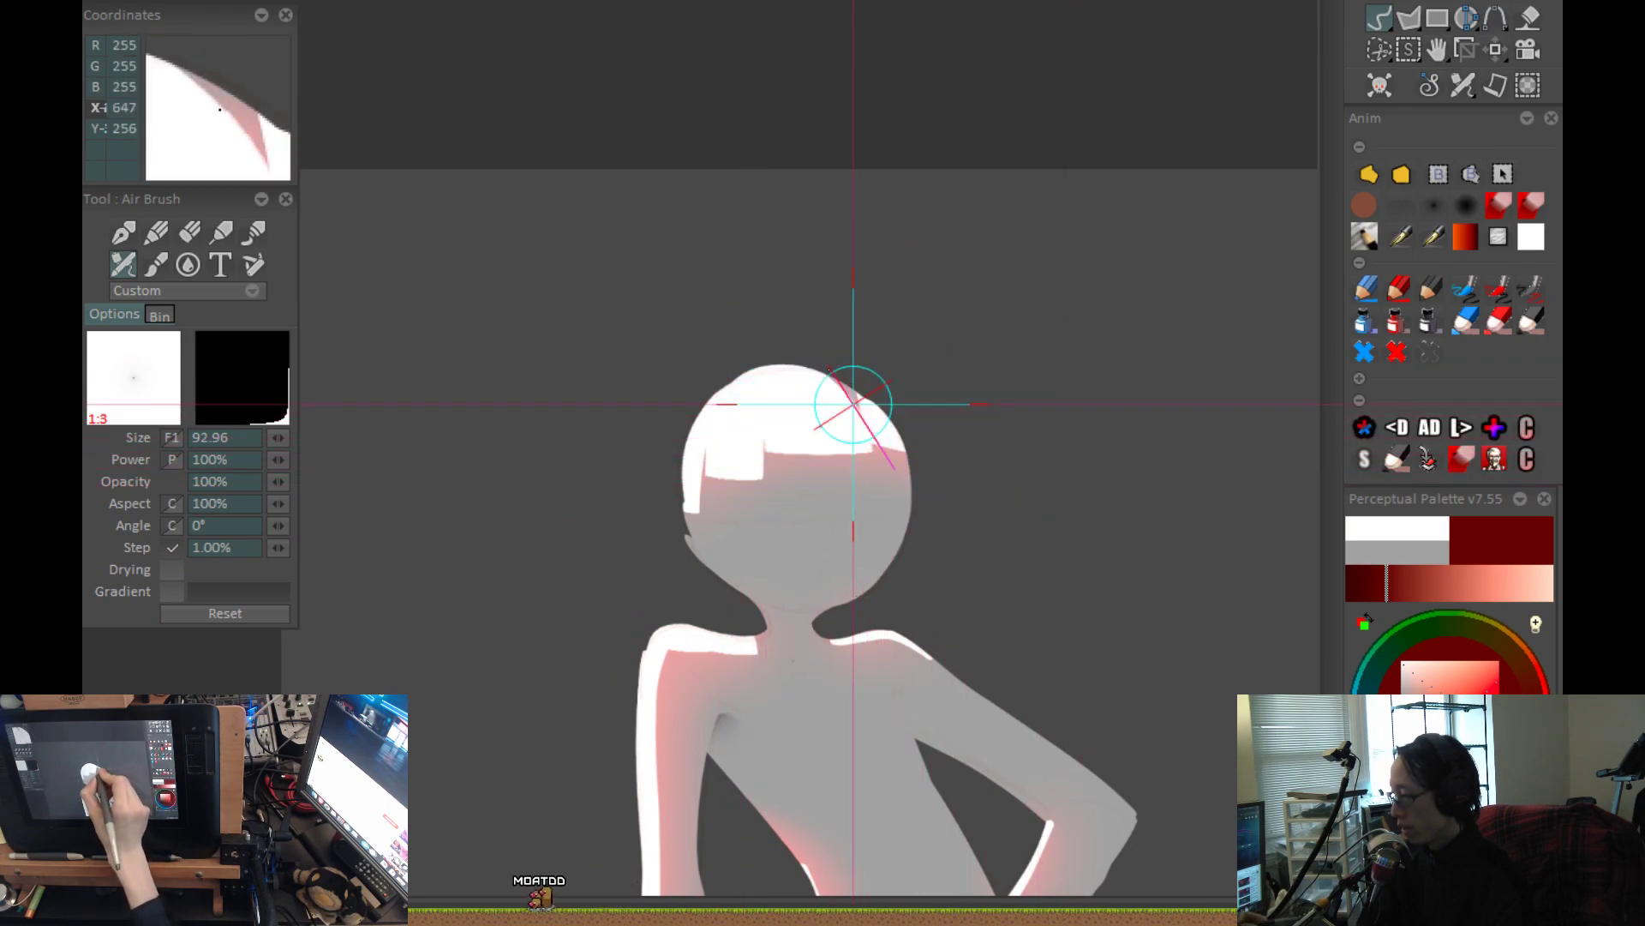
scroll(918, 701, "down", 2)
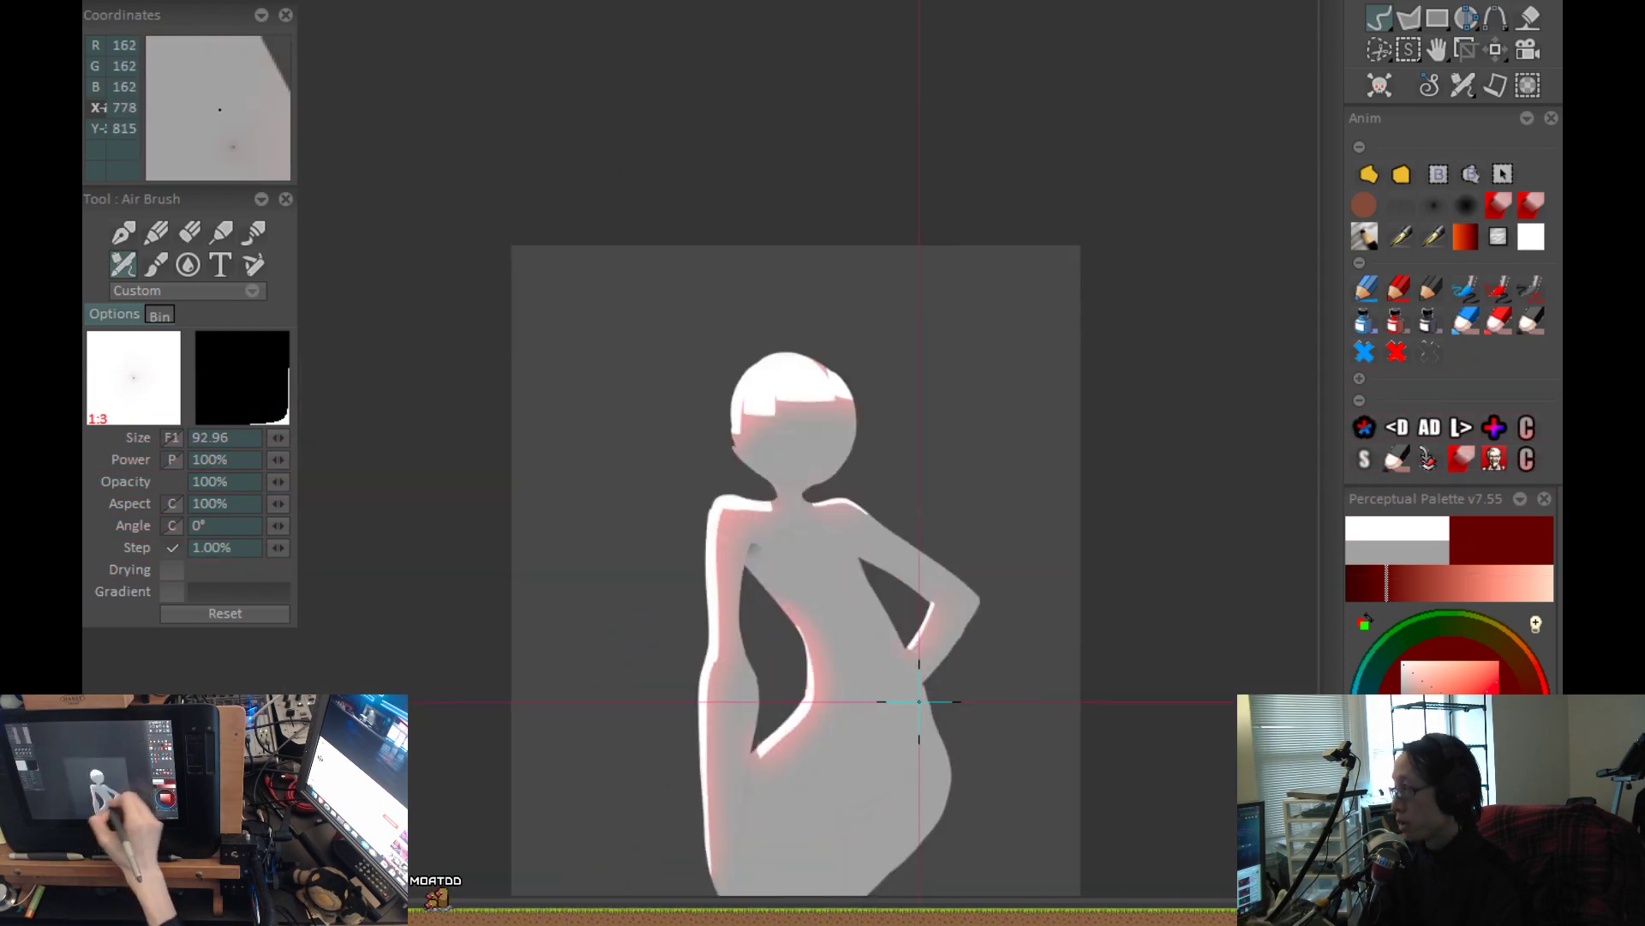
left_click_drag(919, 701, 852, 551)
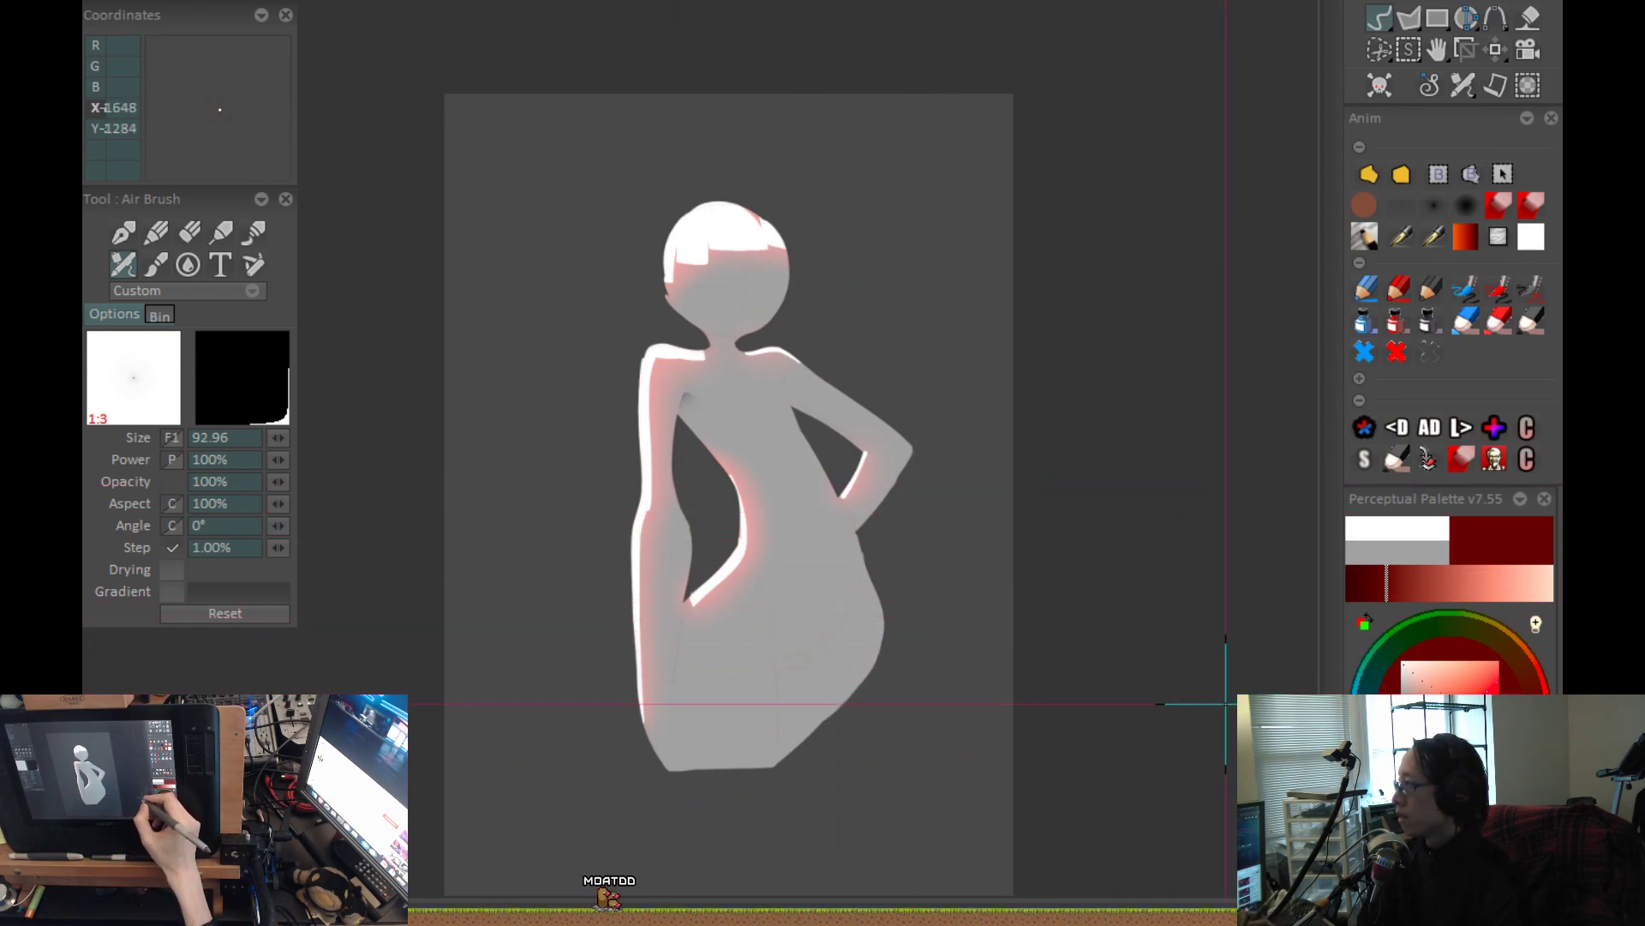
Airbrush a soft shadow along the line between the hanging arm and the hip, using neutral grey in Merge mode at size 151.72.
left_click(1403, 209)
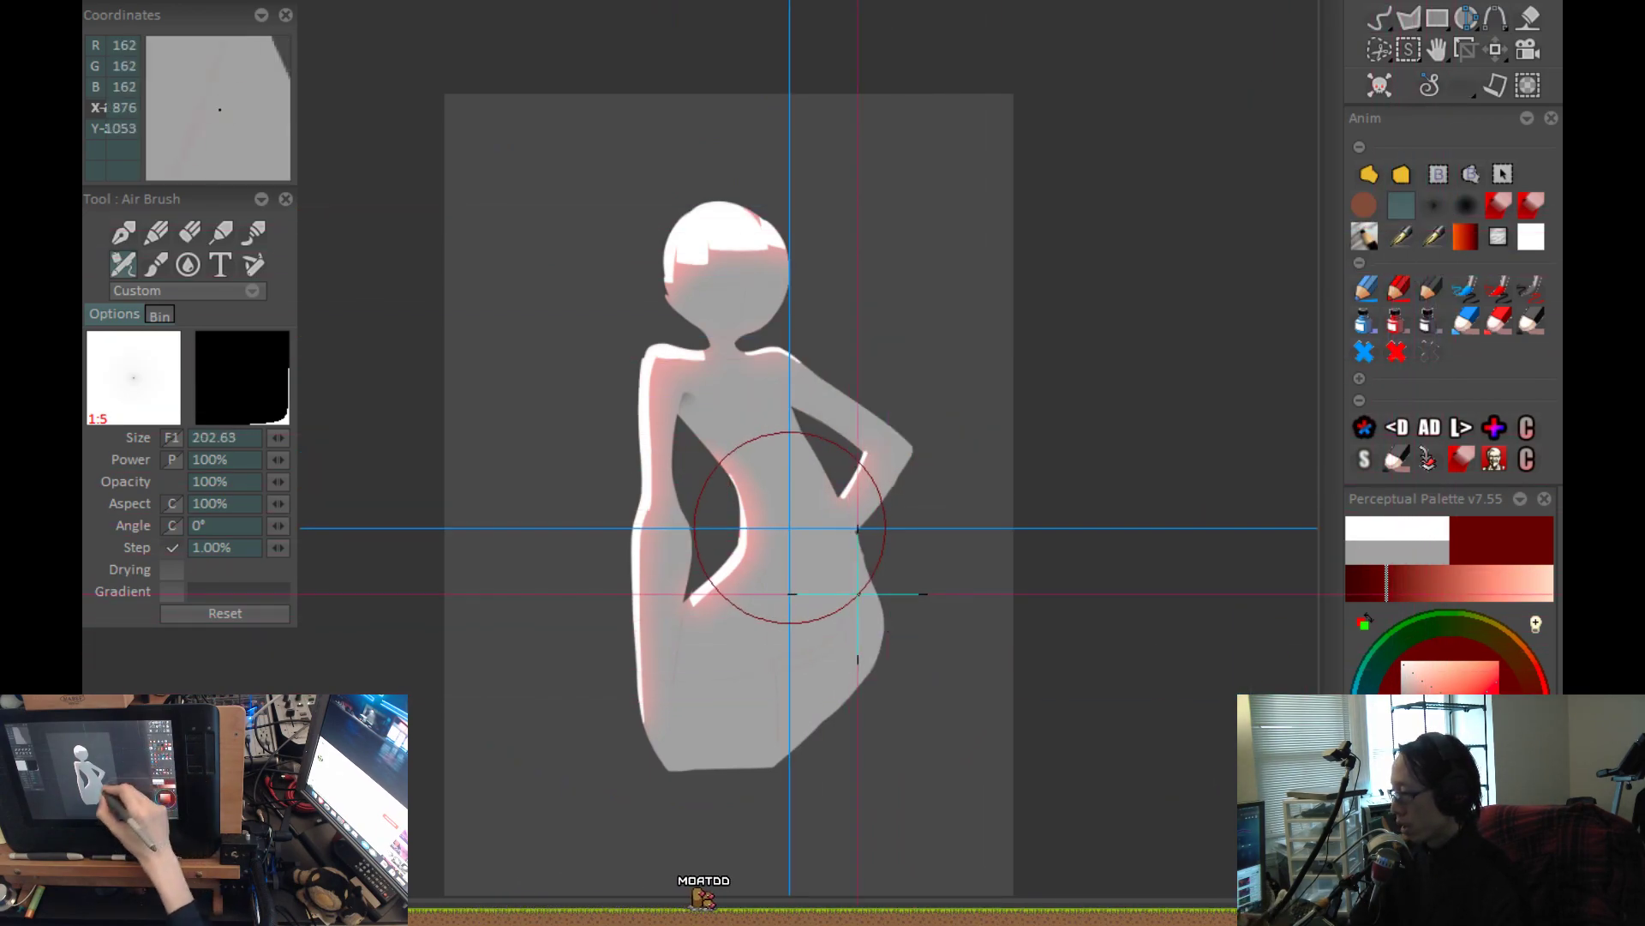
left_click_drag(841, 576, 842, 578)
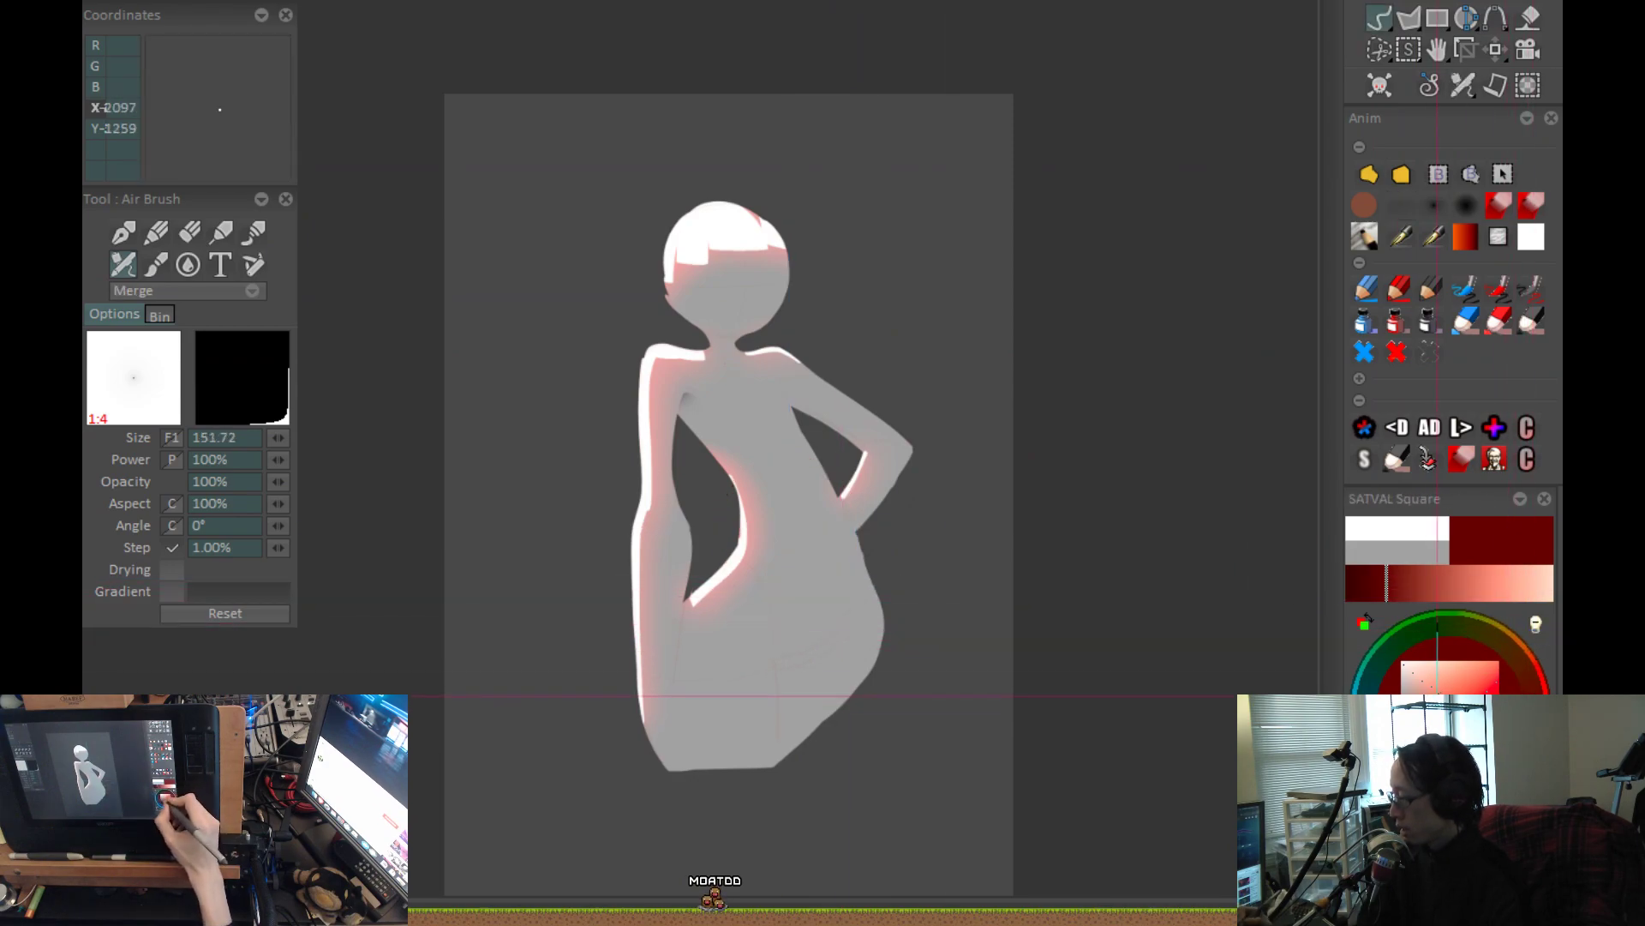
left_click(1536, 623)
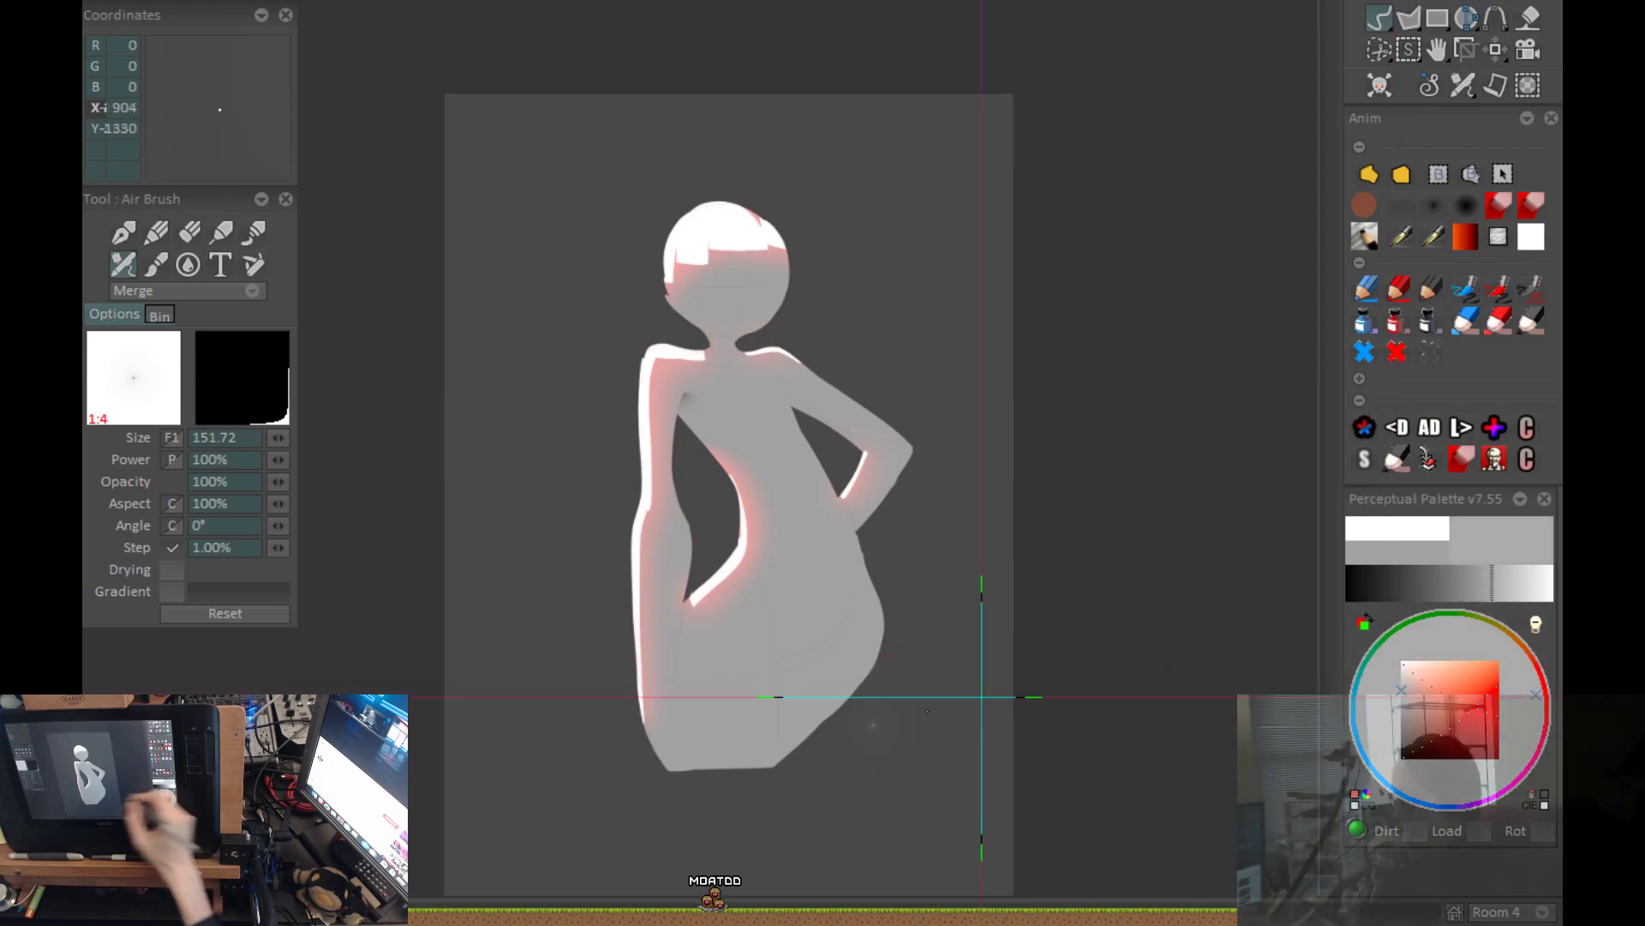
key("plus")
key("plus")
left_click_drag(902, 663, 974, 357)
key("plus")
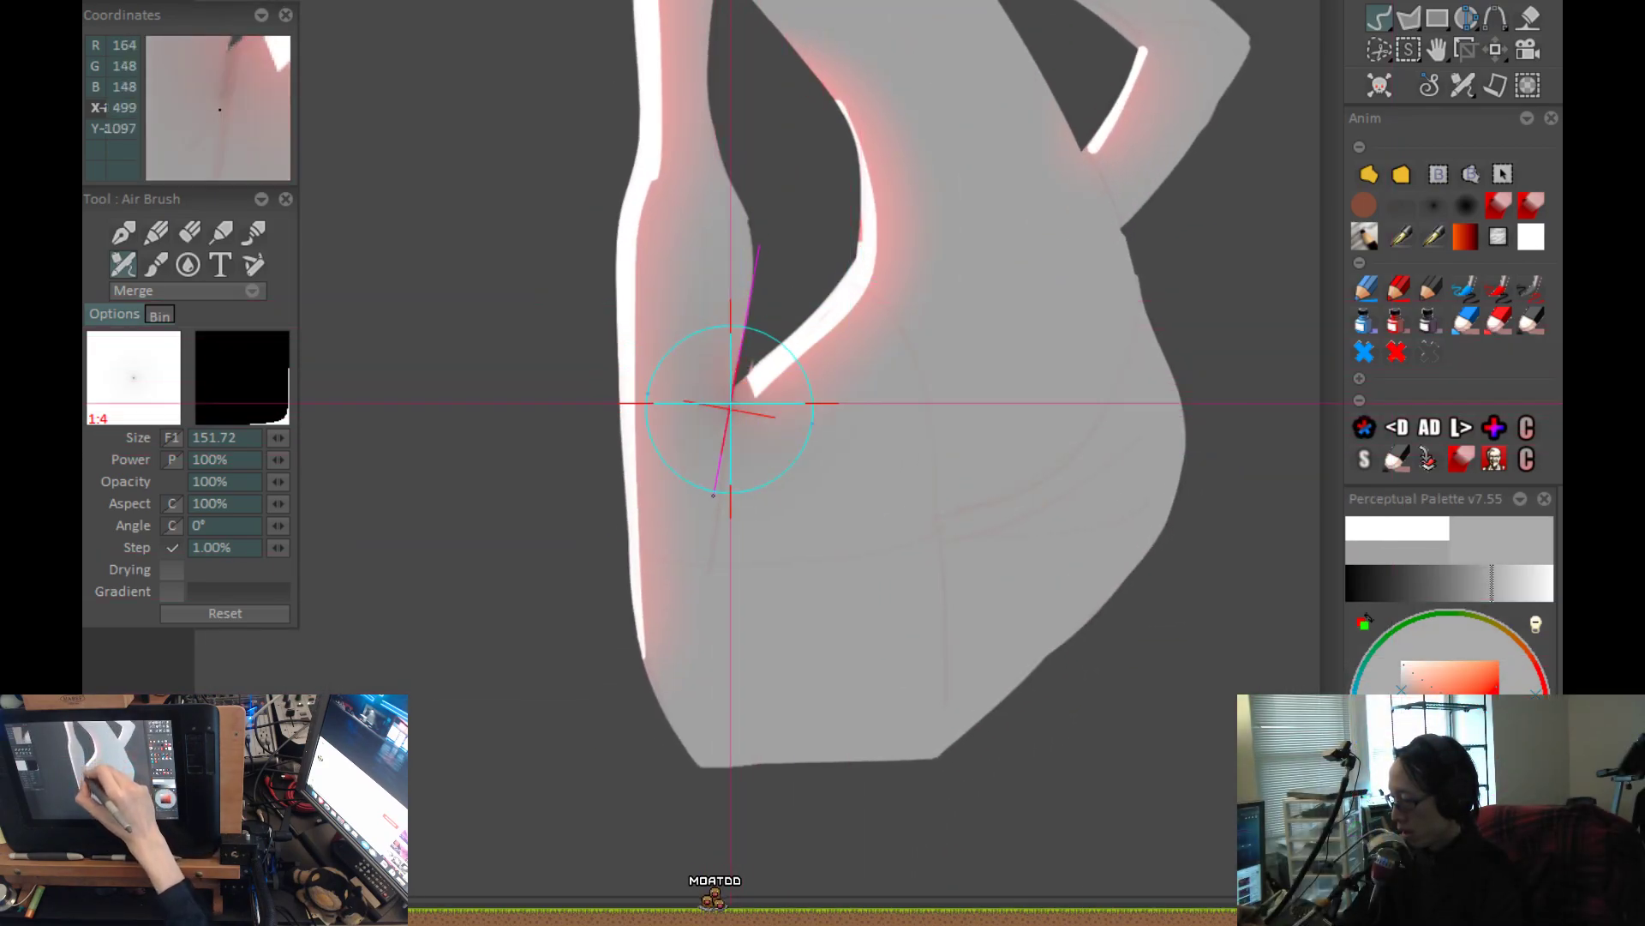
left_click_drag(737, 369, 699, 651)
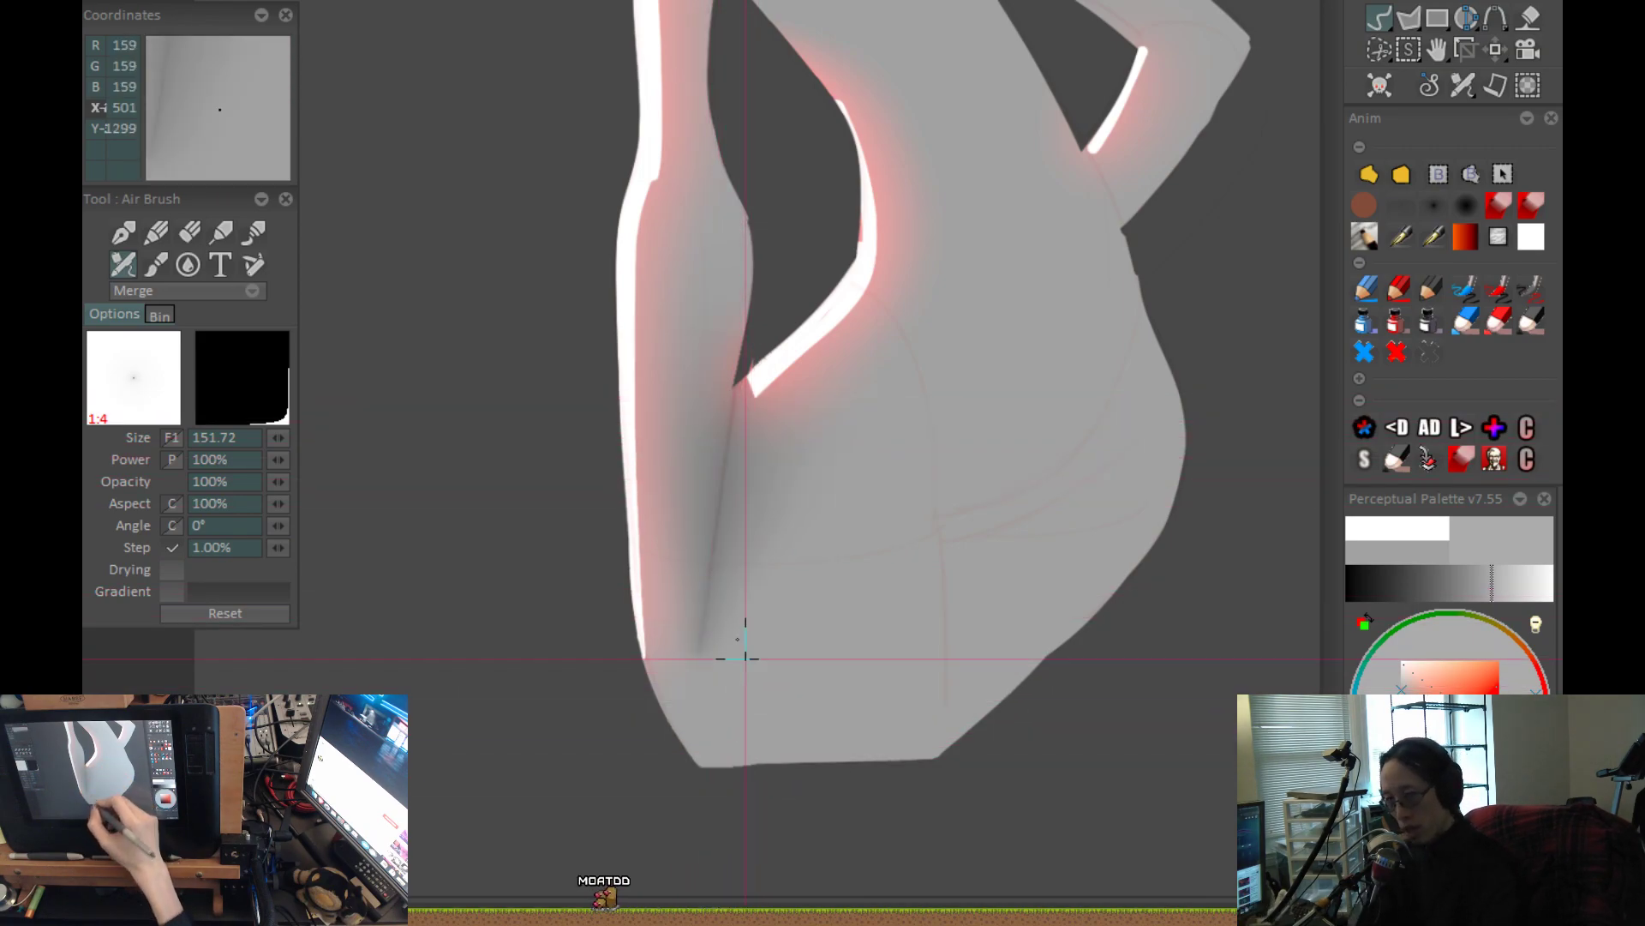
scroll(664, 573, "up", 3)
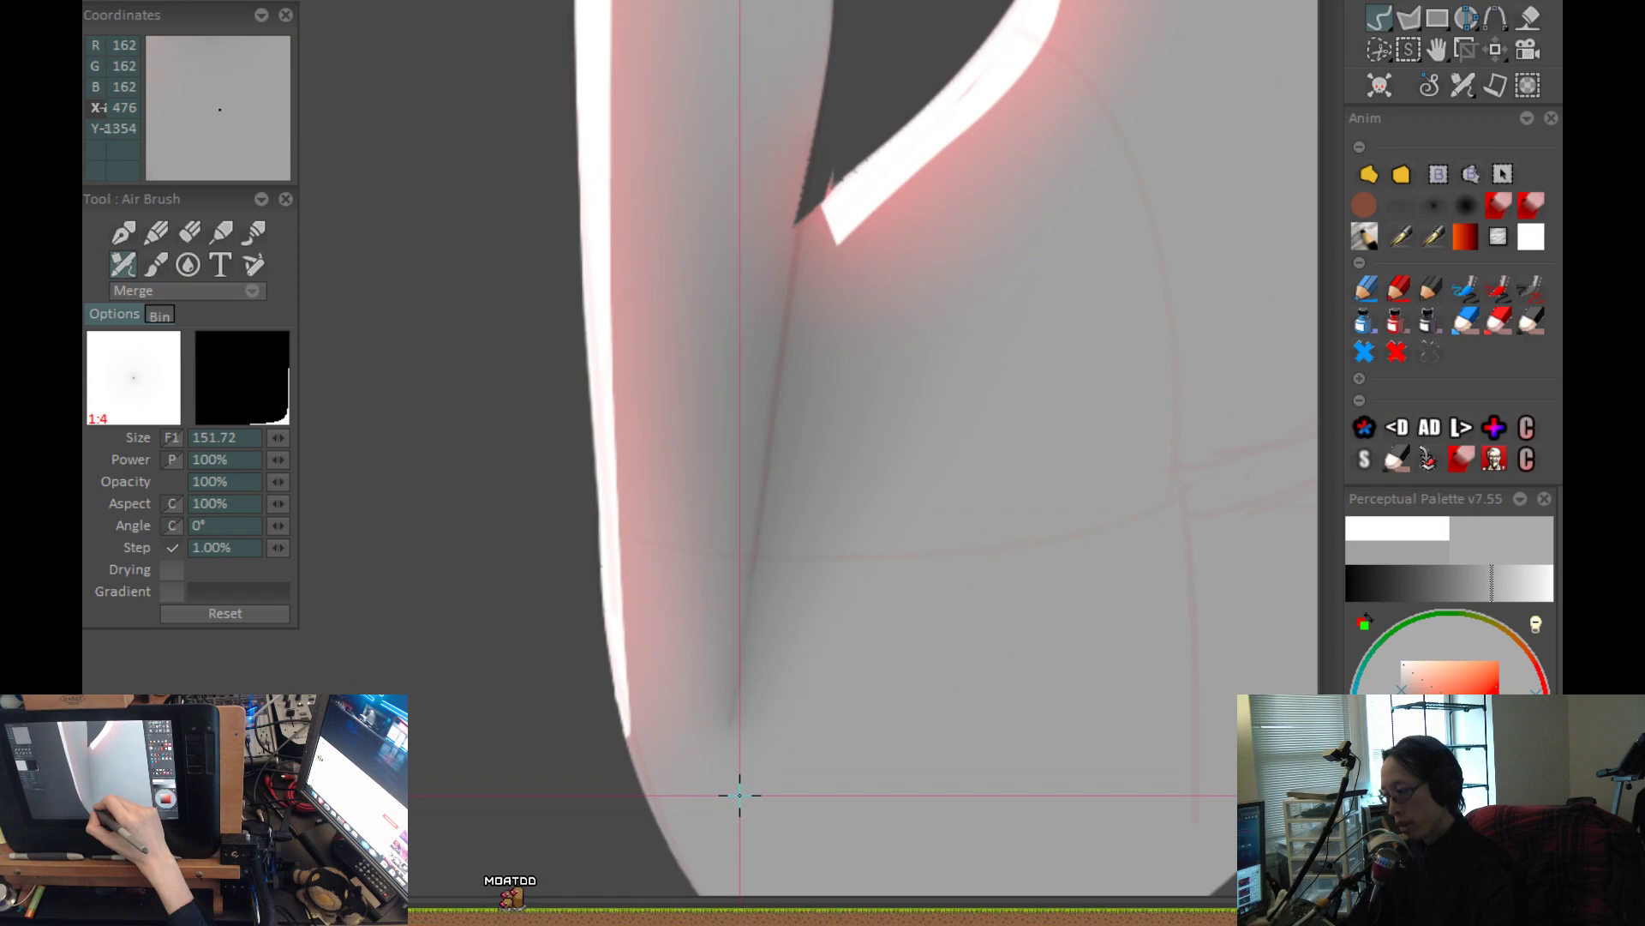
scroll(740, 795, "down", 2)
scroll(960, 674, "down", 1)
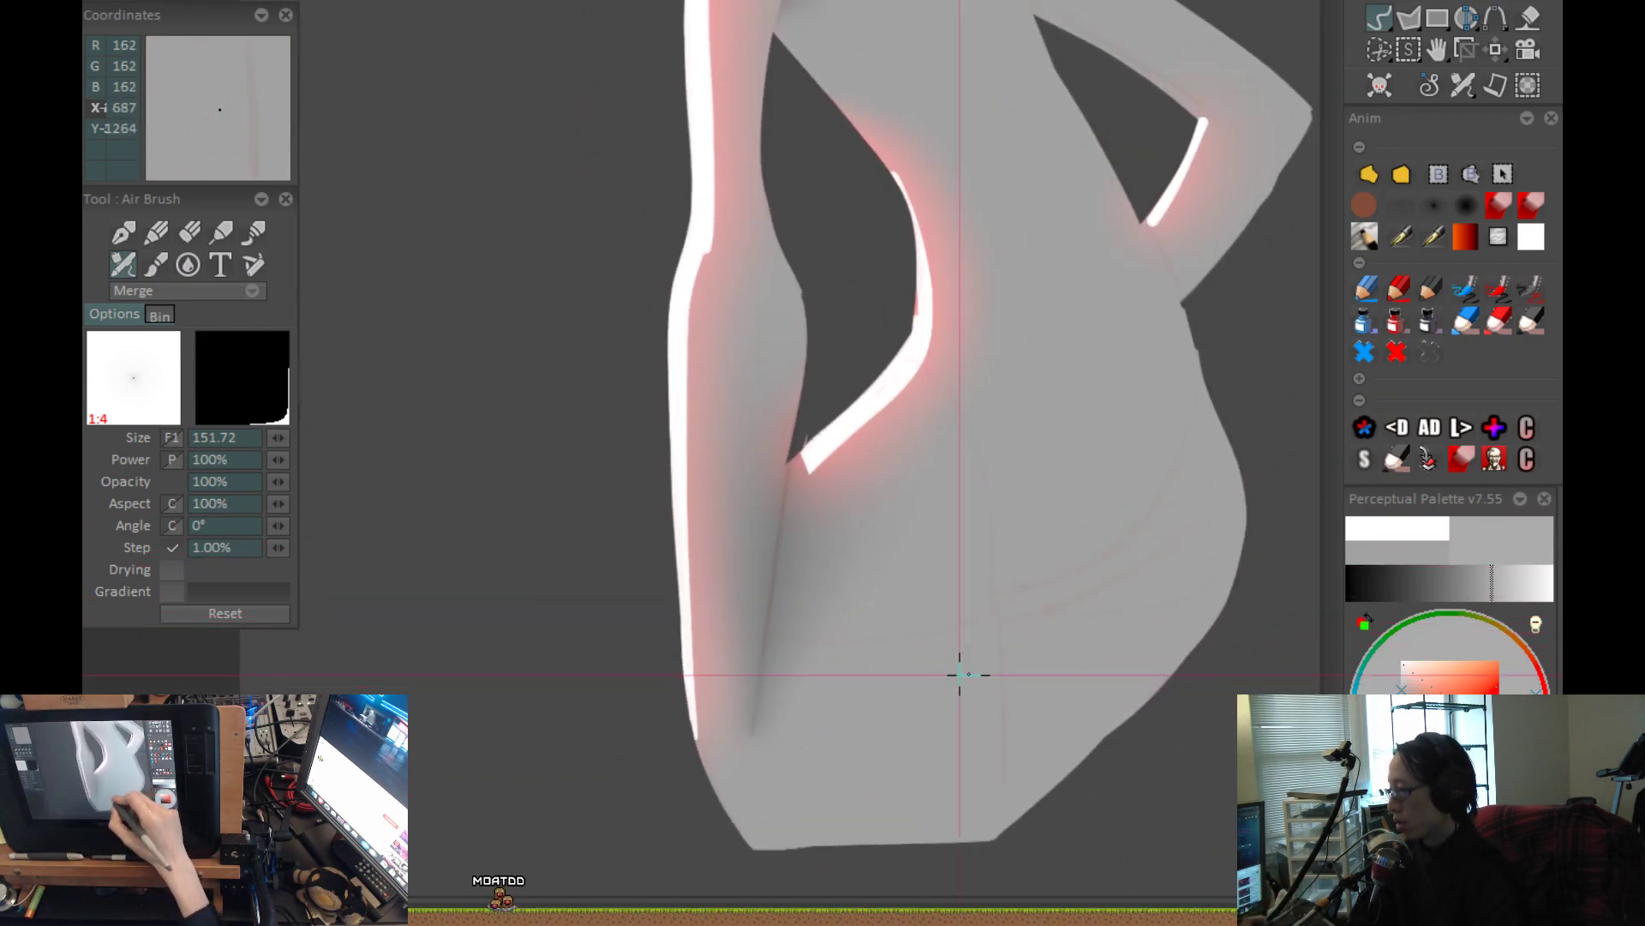
left_click_drag(1026, 695, 1003, 714)
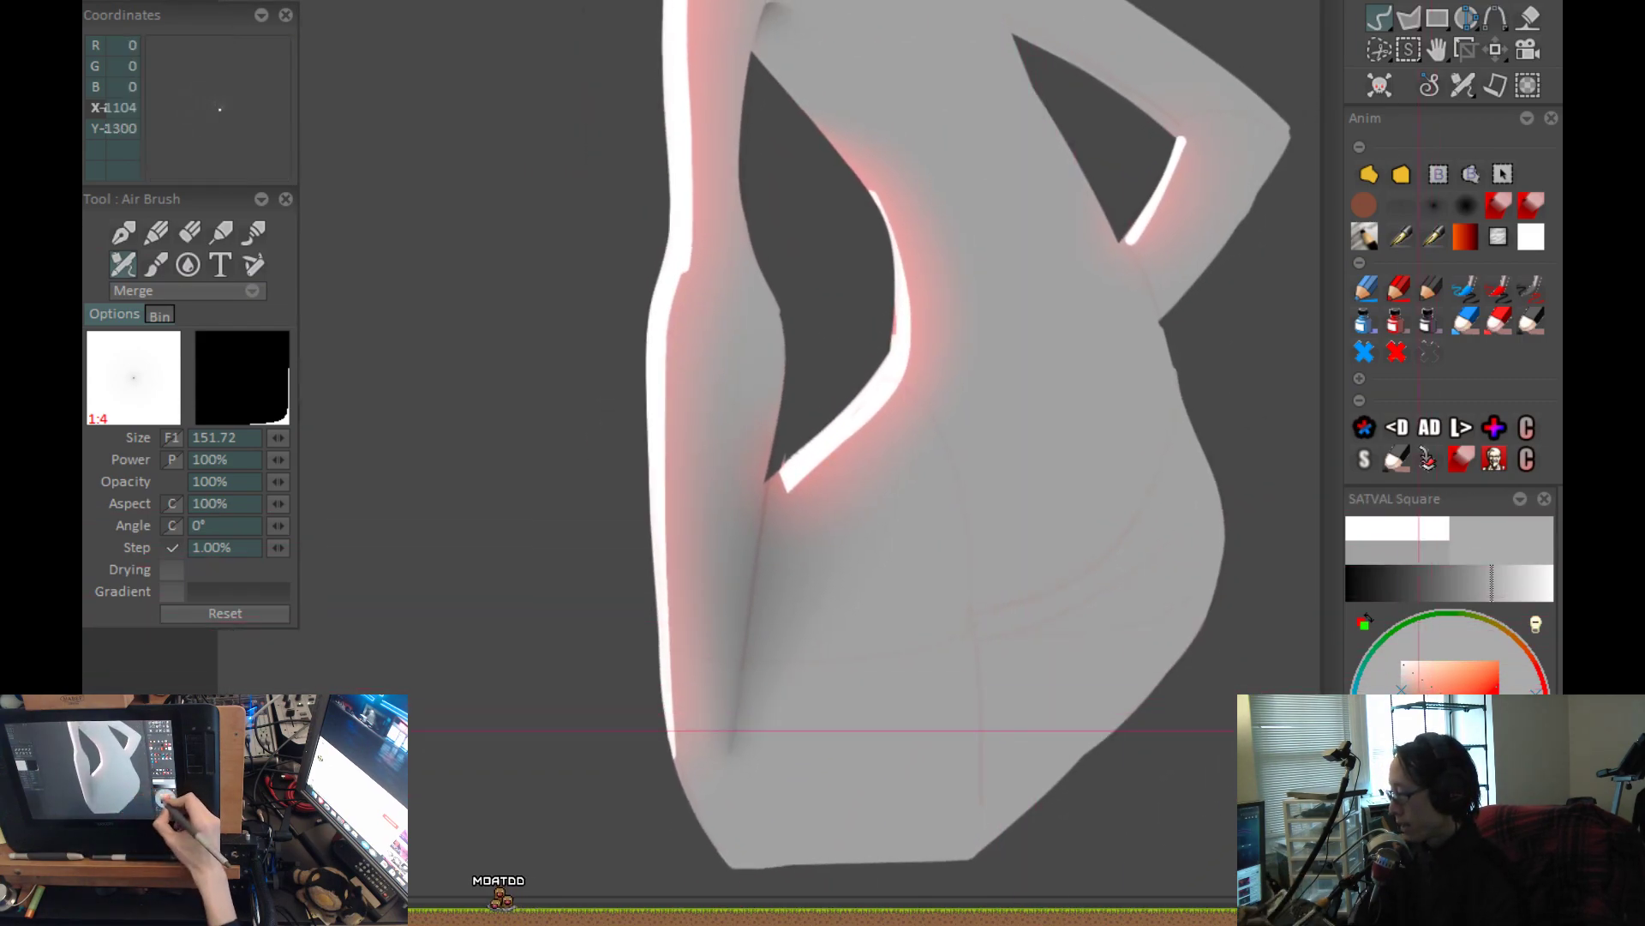
Try darker and lighter neutral greys as the colour of the shadow between the hanging arm and the hip.
left_click(1401, 712)
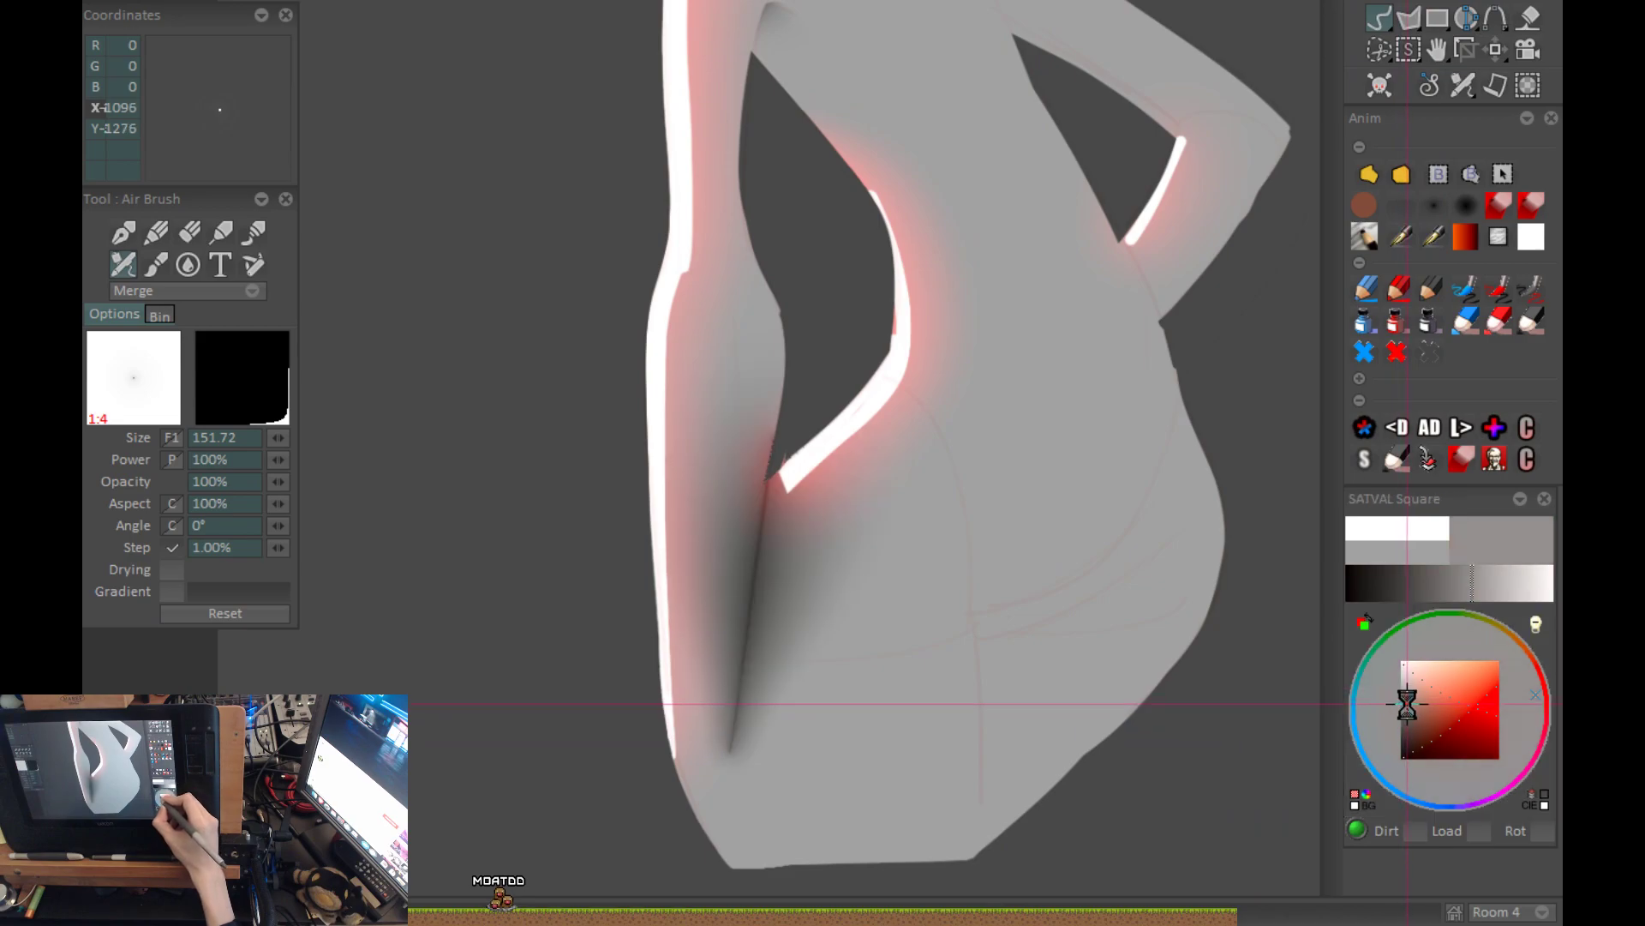
left_click(1401, 690)
left_click(1402, 695)
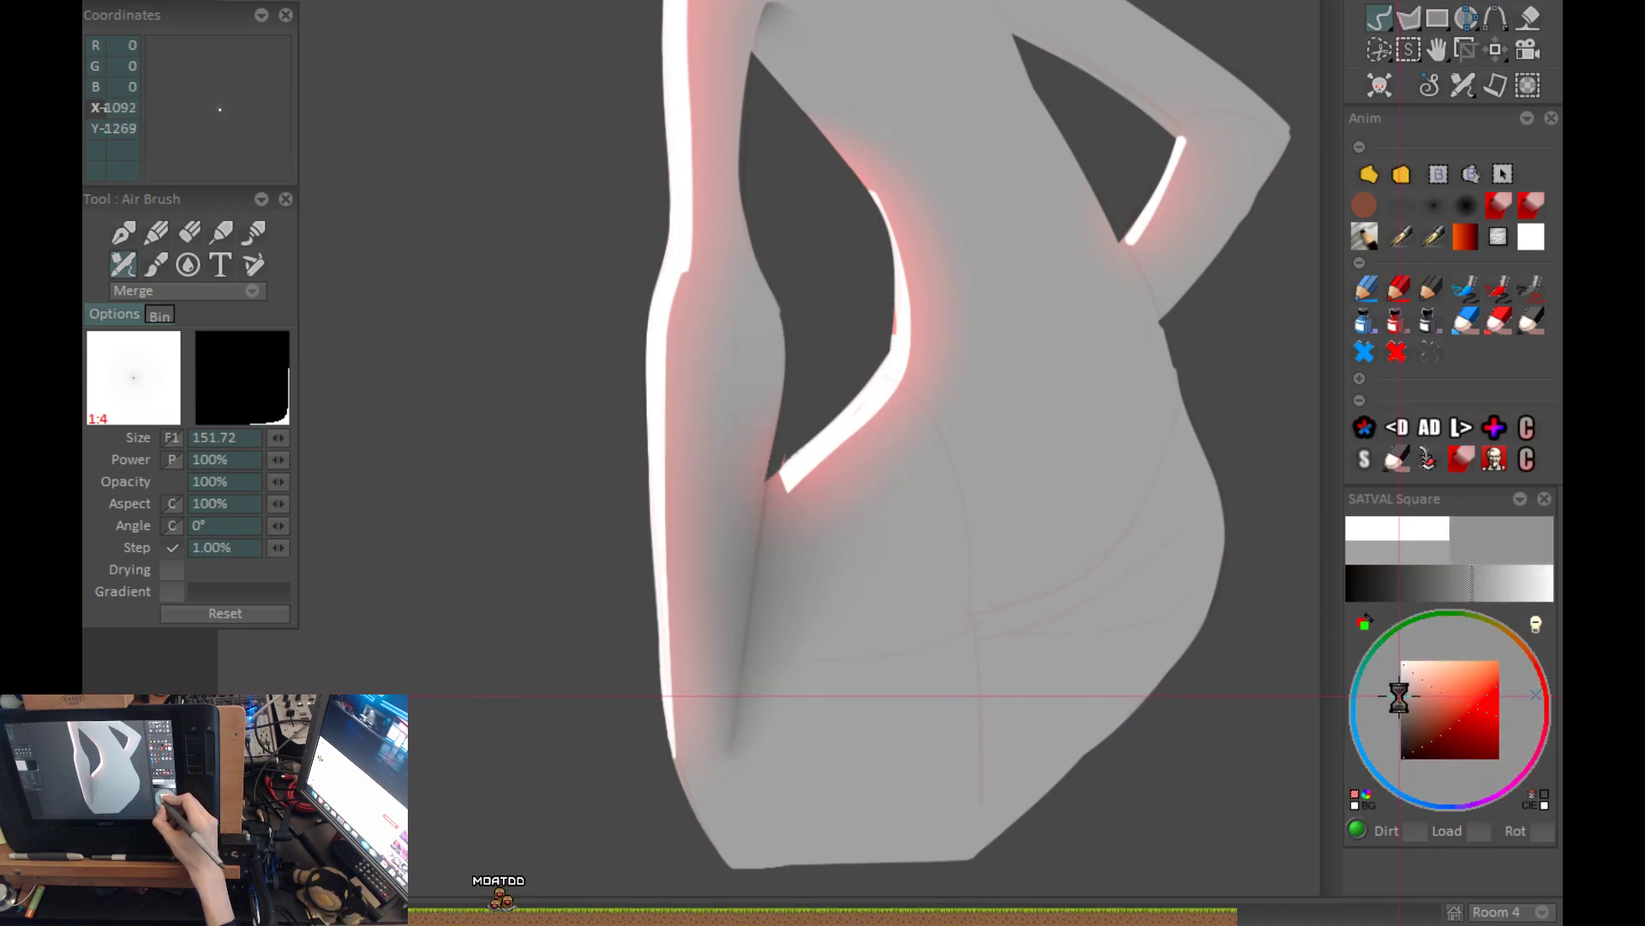
left_click(1400, 692)
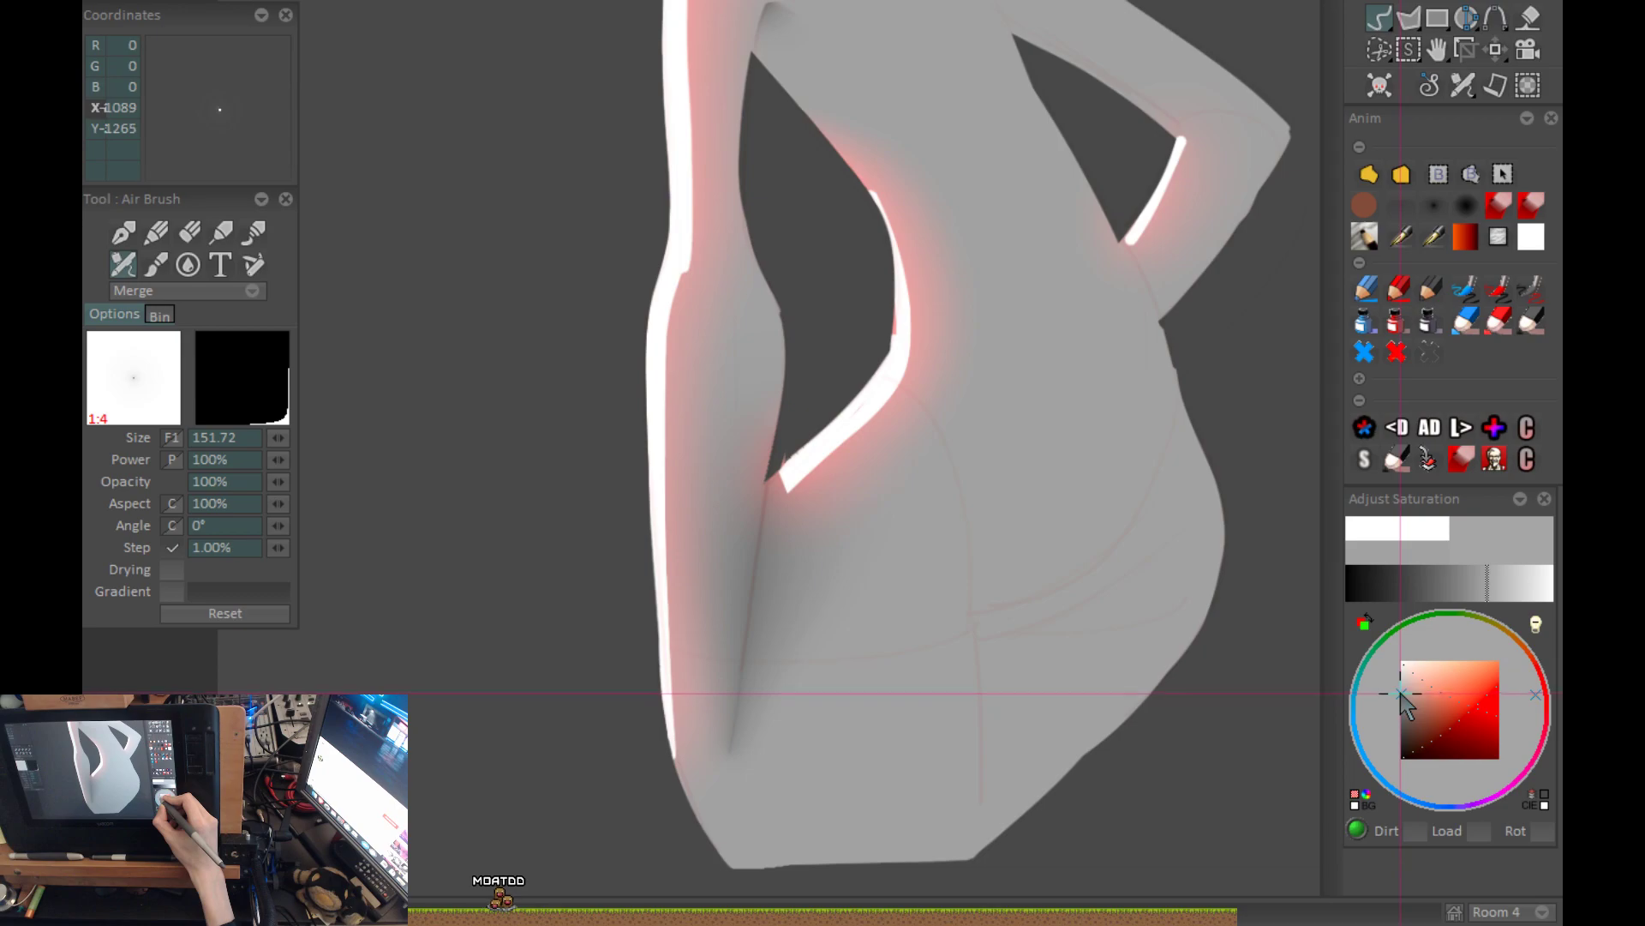
left_click(1401, 684)
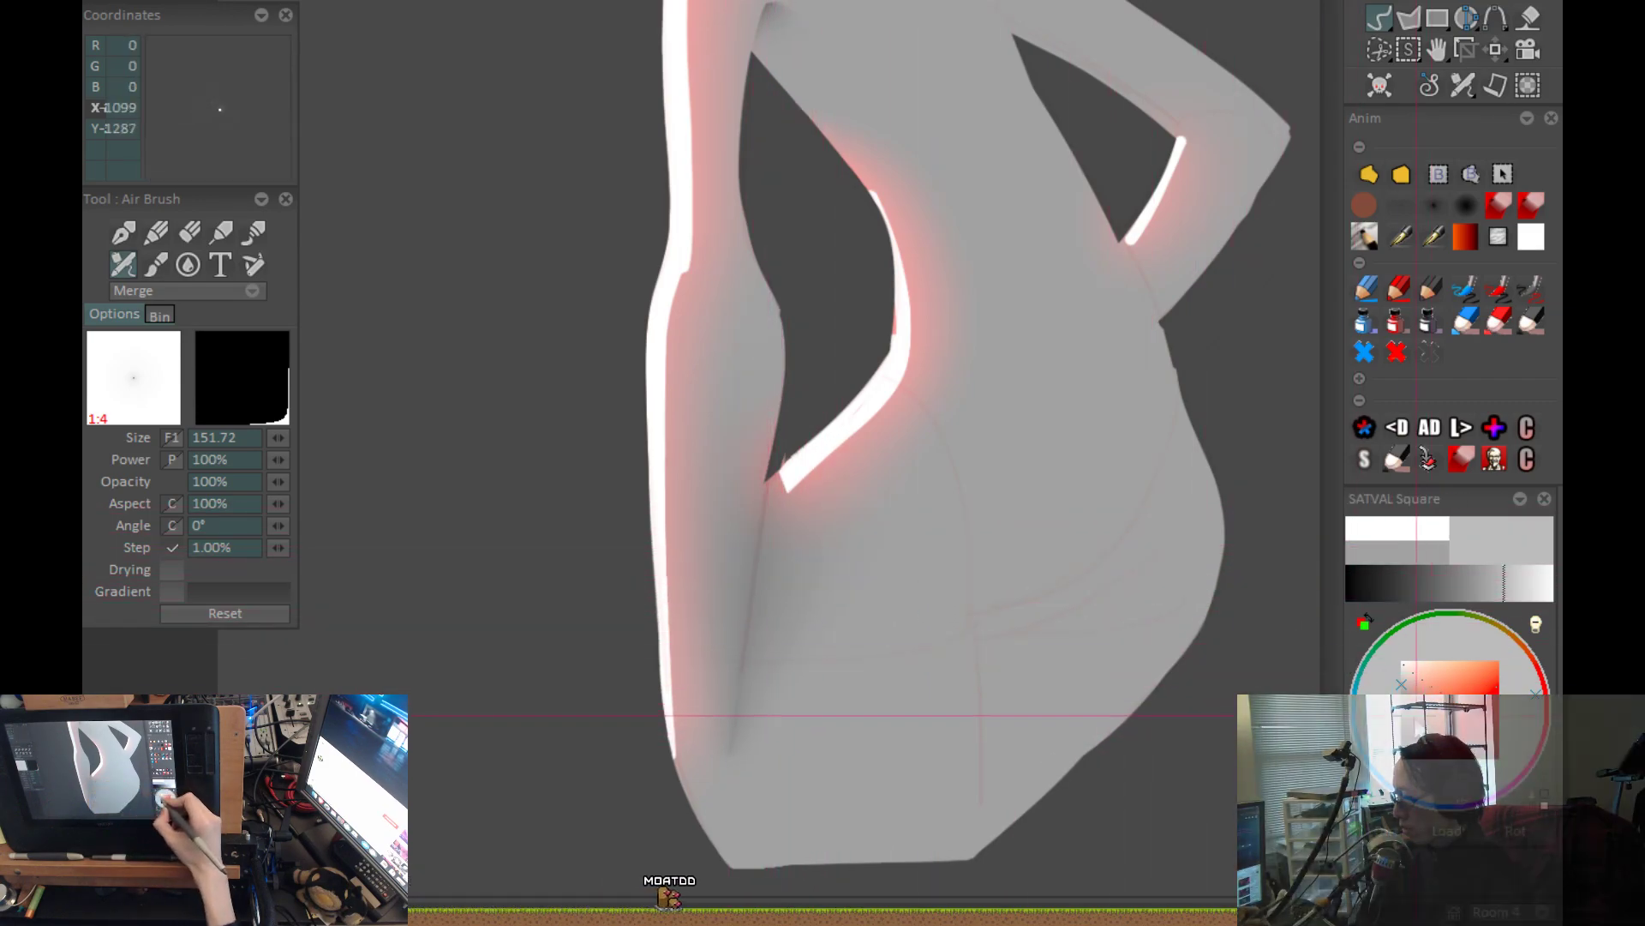
Tint the shadow between the arm and hip with a muted reddish grey and compare it with the untinted version.
left_click_drag(1406, 711, 1411, 705)
key("ctrl+z")
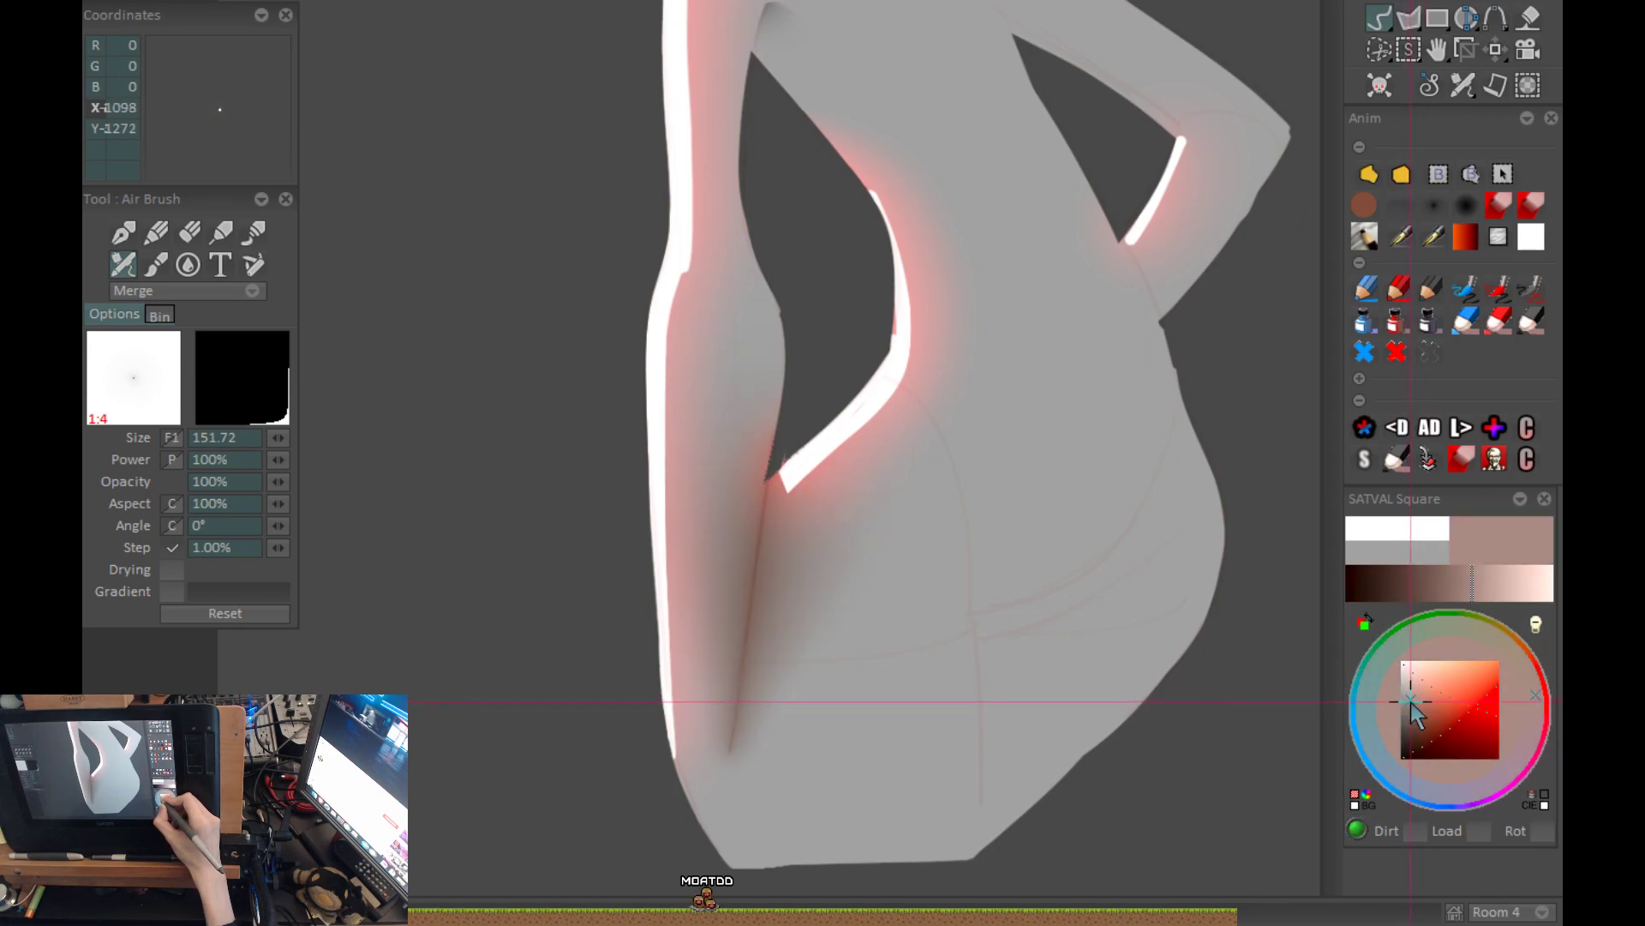
left_click(1408, 701)
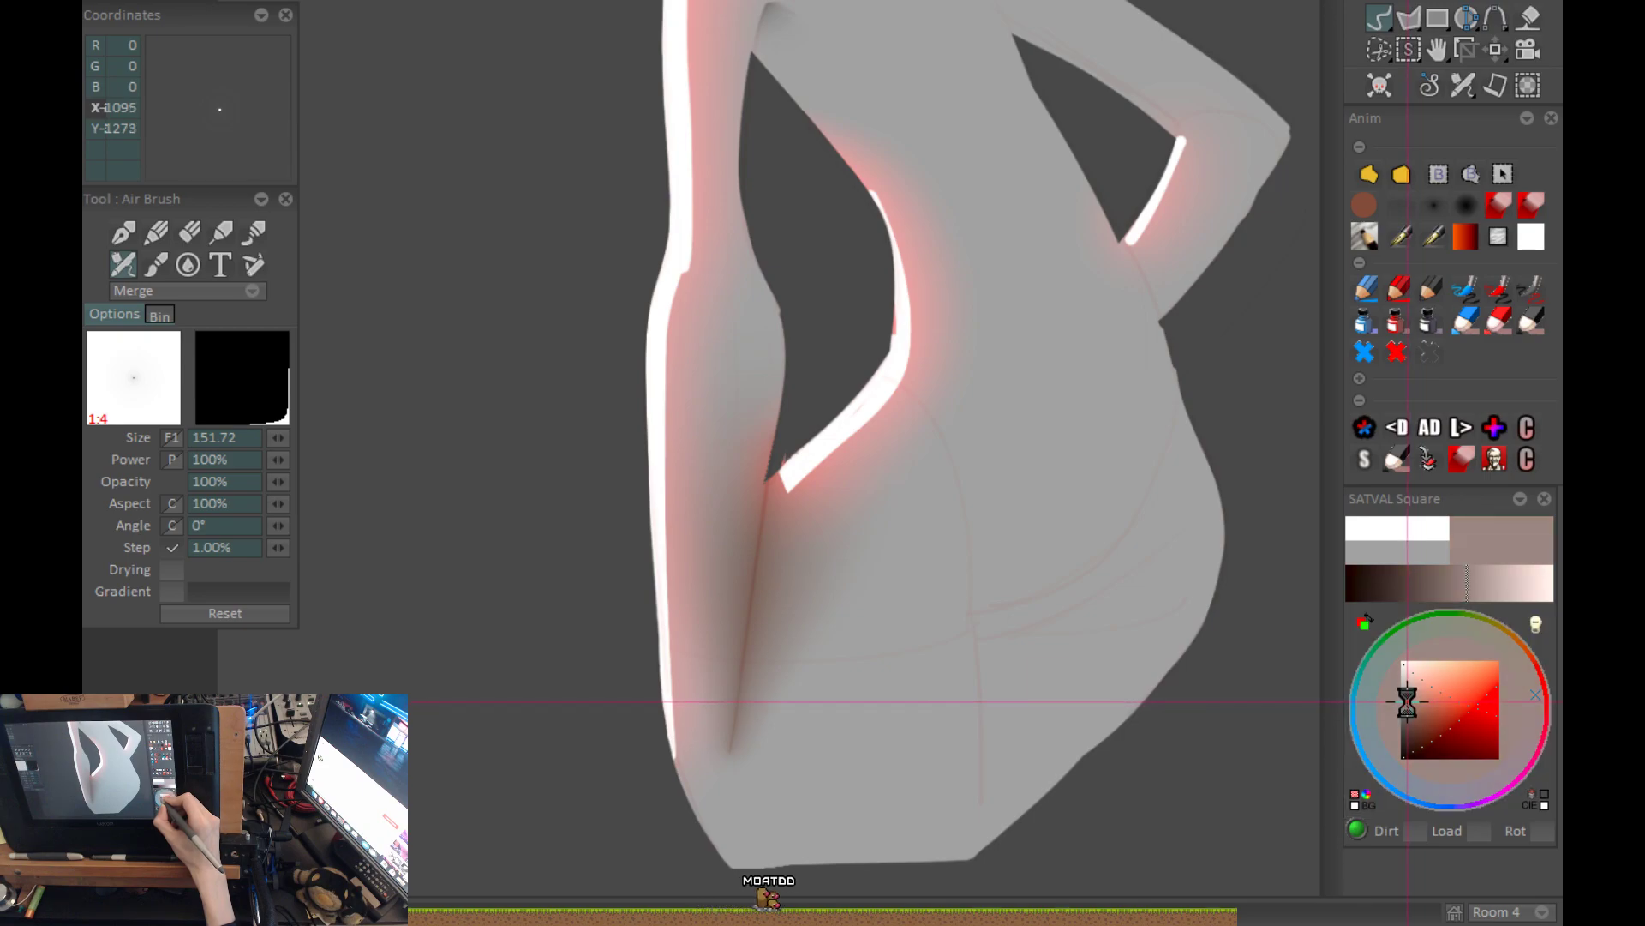
left_click(1408, 702)
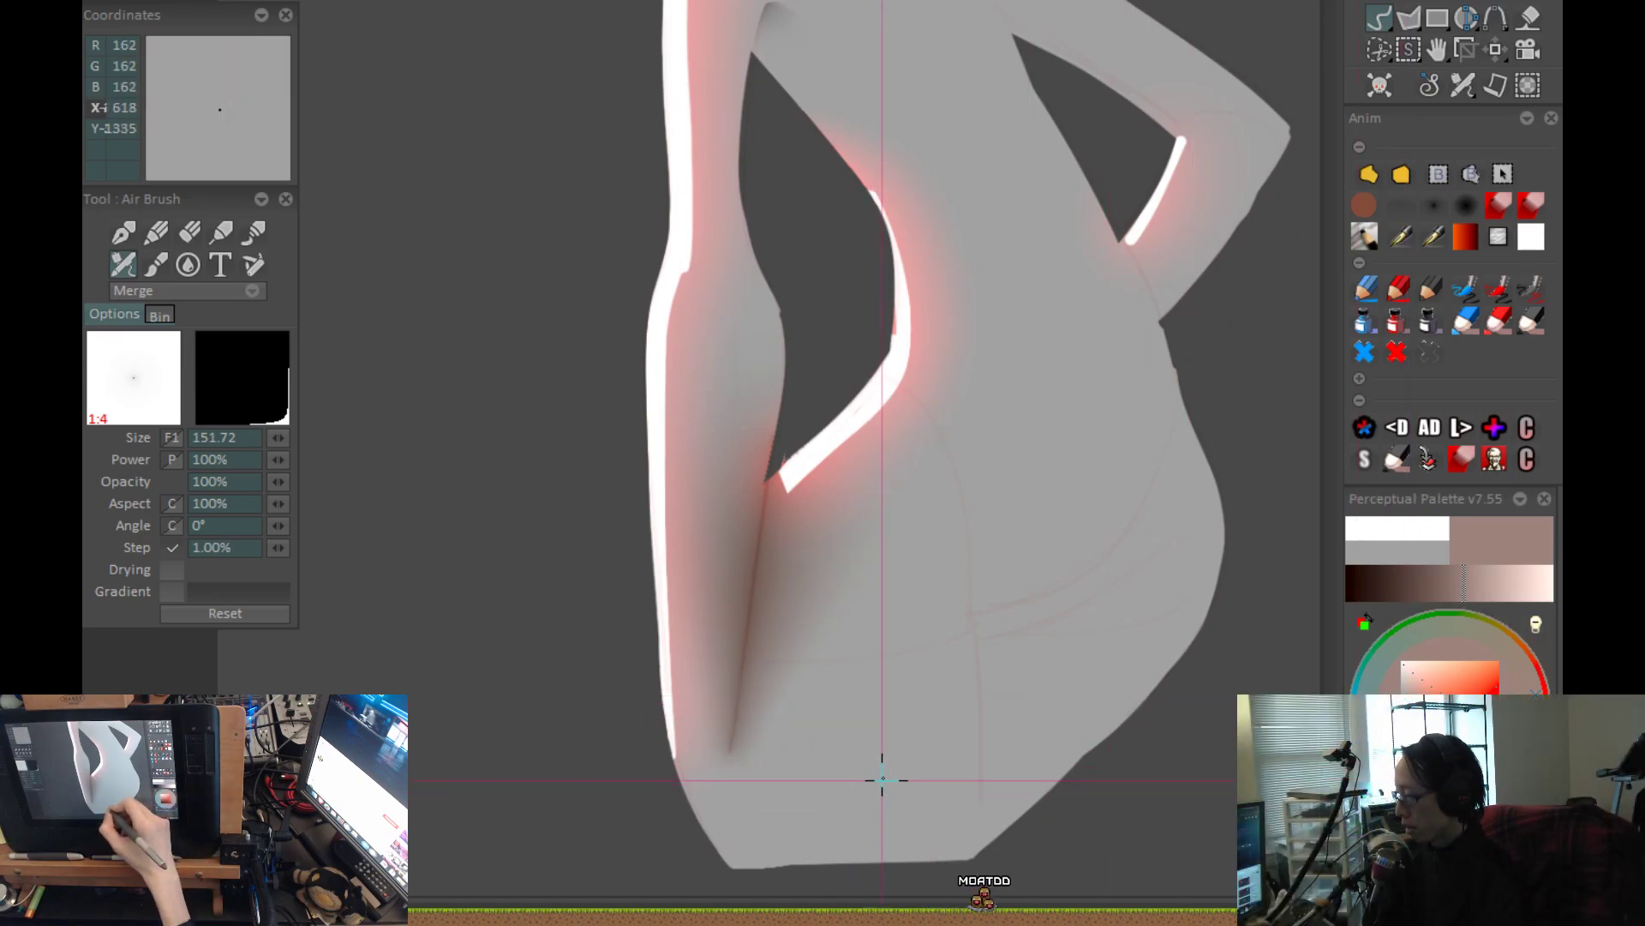
key("ctrl+z")
key("ctrl+z")
key("ctrl+y")
key("ctrl+y")
Draw a filled shape over the hanging forearm to clear the shadow from the arm, leaving a hard edge against the hip.
left_click(1370, 175)
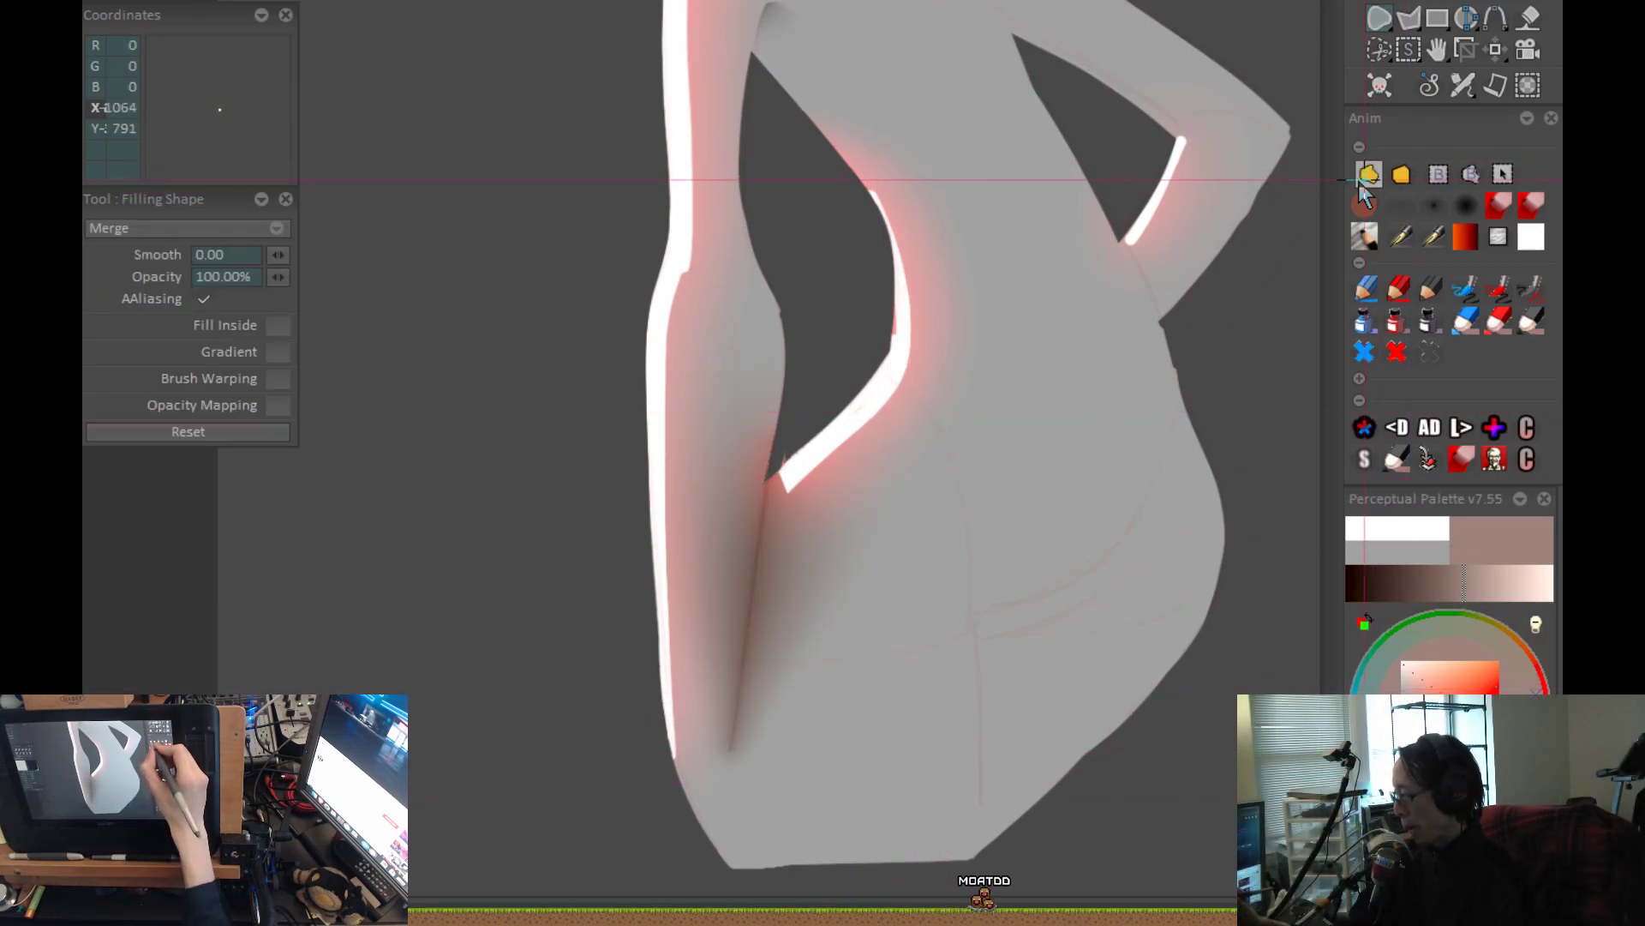
scroll(892, 635, "up", 2)
left_click_drag(821, 592, 825, 634)
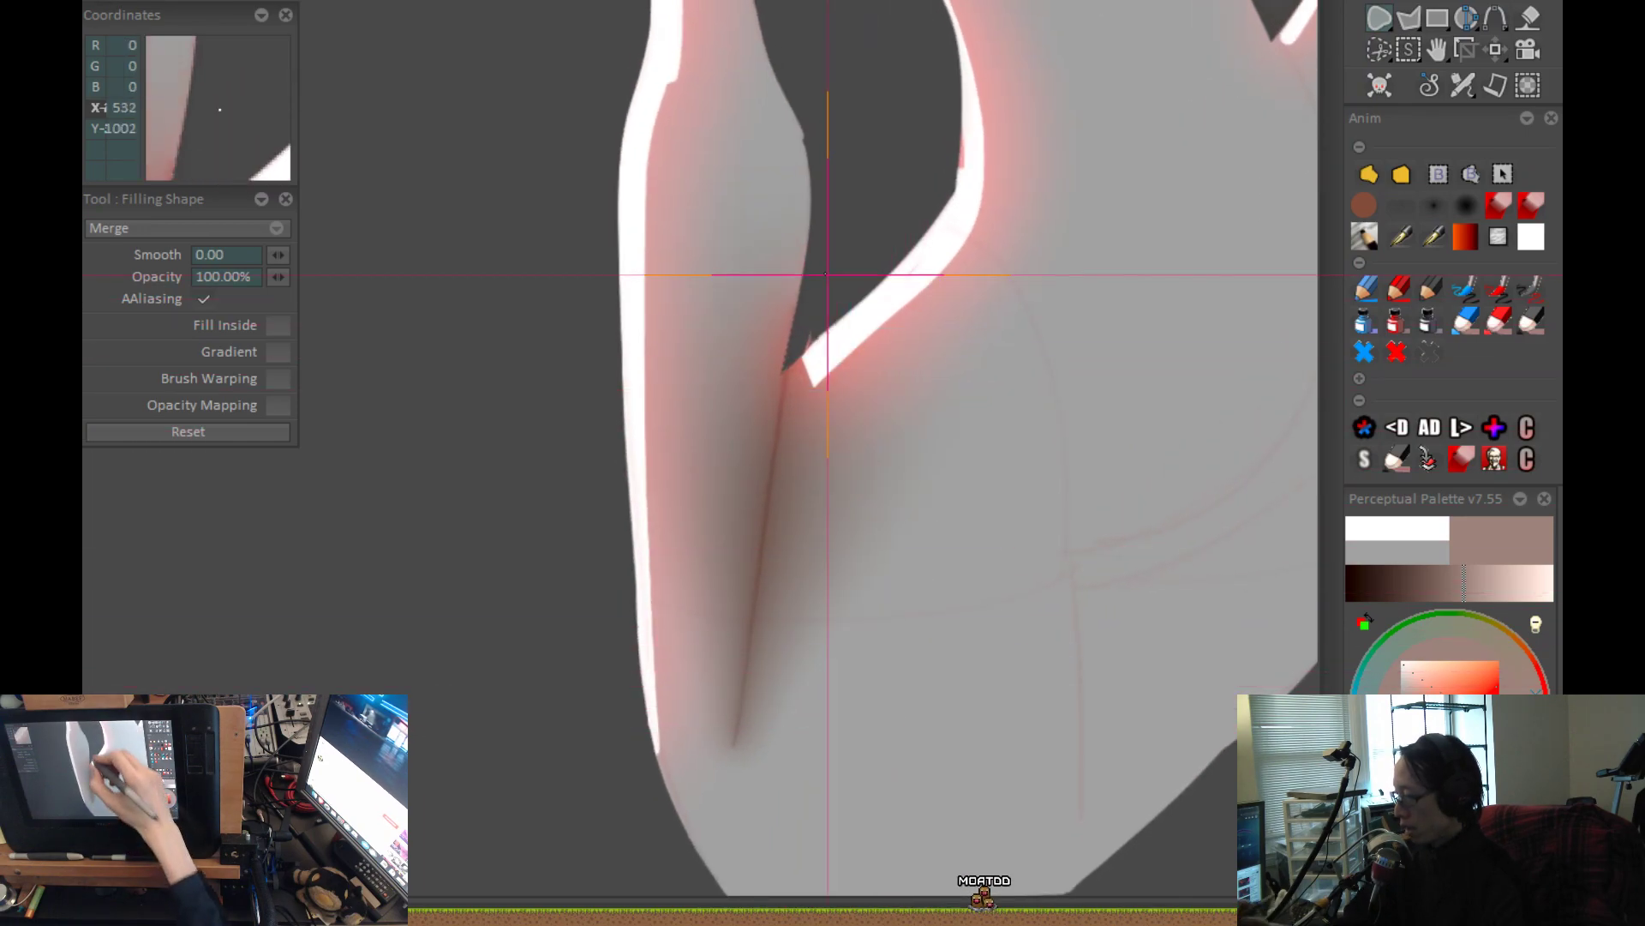
mouse_move(806, 233)
left_mouse_down()
mouse_move(731, 727)
mouse_move(408, 426)
mouse_move(531, 258)
left_mouse_up()
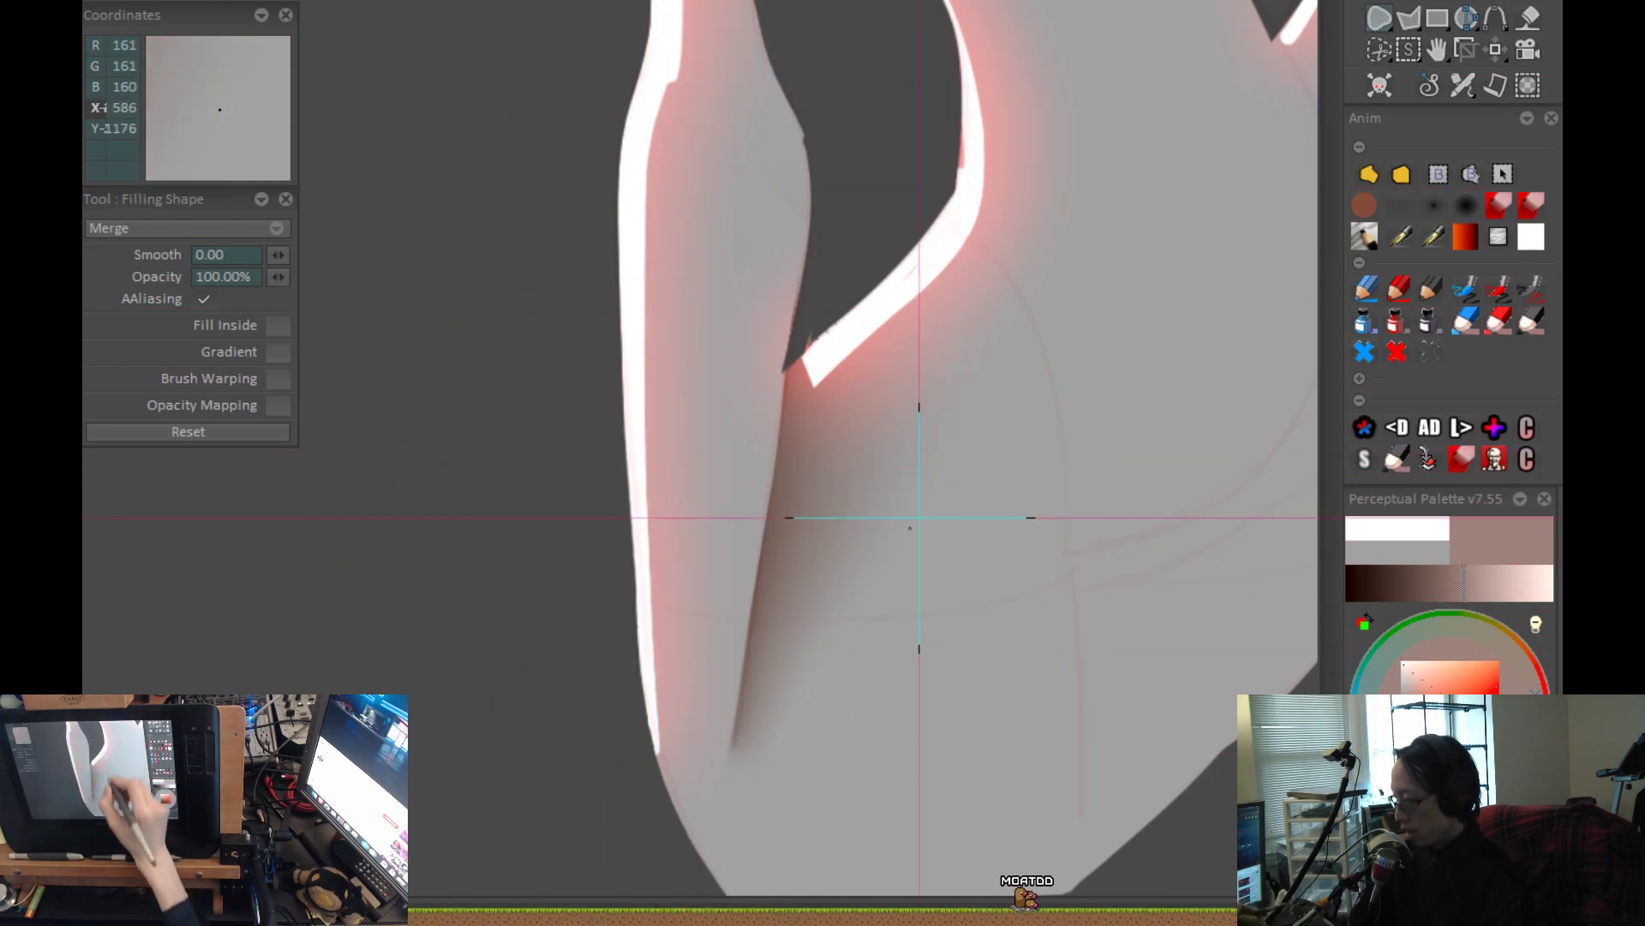
Draw filled shapes along the forearm's inner edge to sharpen the hard edge of the shadow against the hip.
mouse_move(794, 286)
left_mouse_down()
mouse_move(734, 551)
mouse_move(727, 705)
mouse_move(635, 716)
mouse_move(591, 480)
left_mouse_up()
left_click_drag(778, 353, 737, 687)
left_click_drag(725, 769, 776, 377)
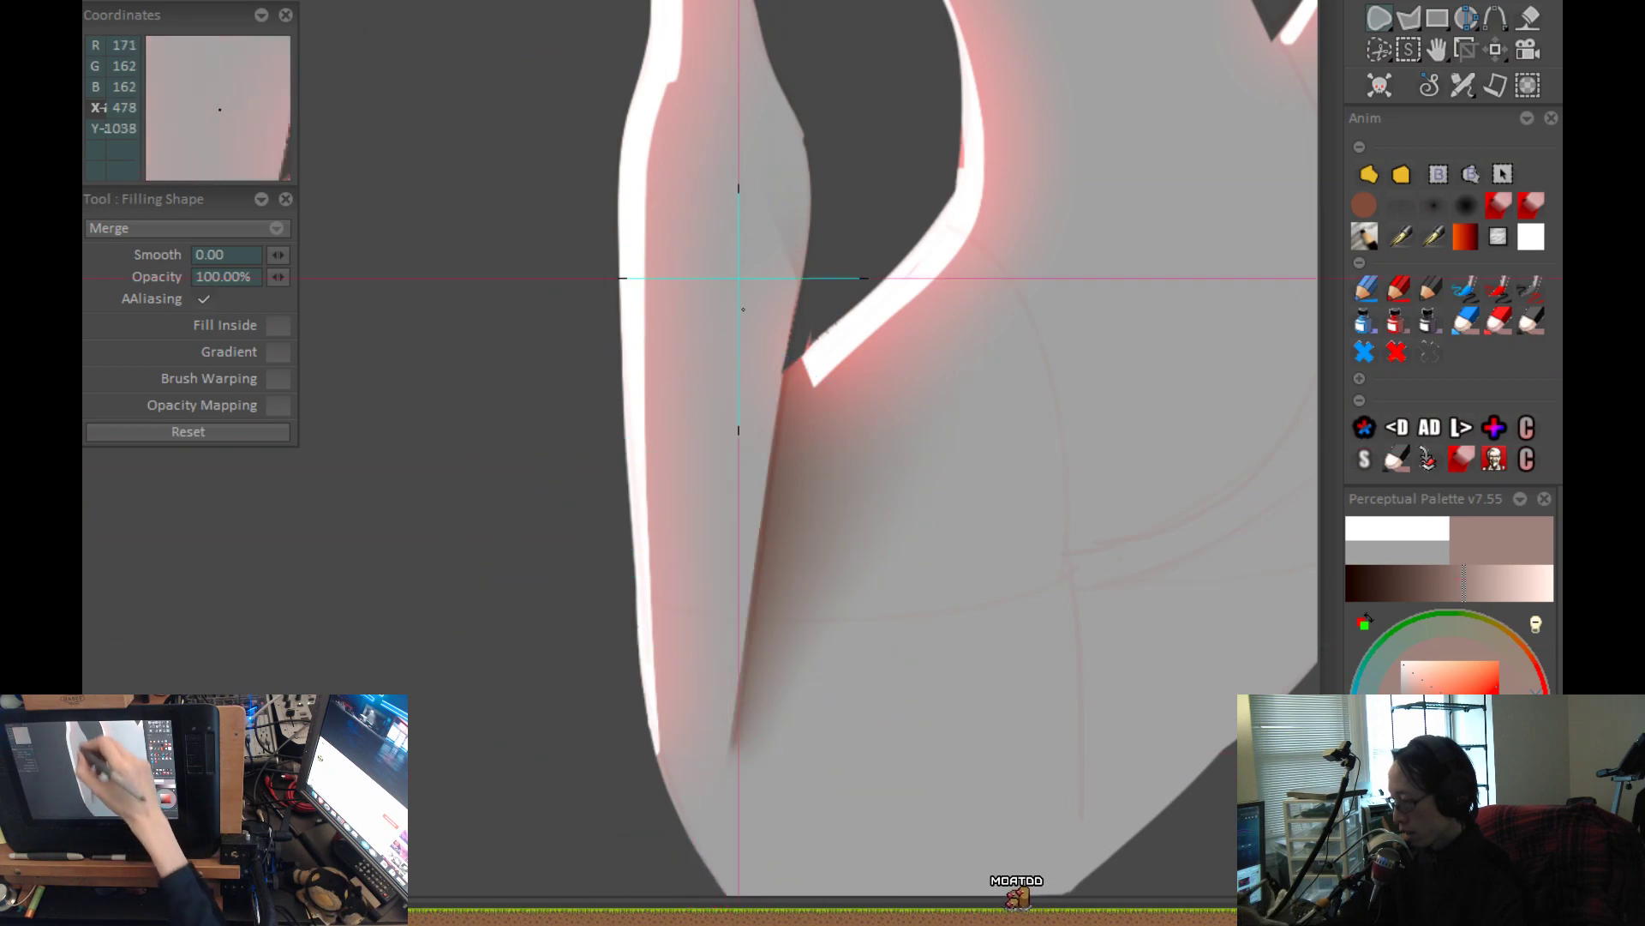
left_click_drag(778, 296, 739, 692)
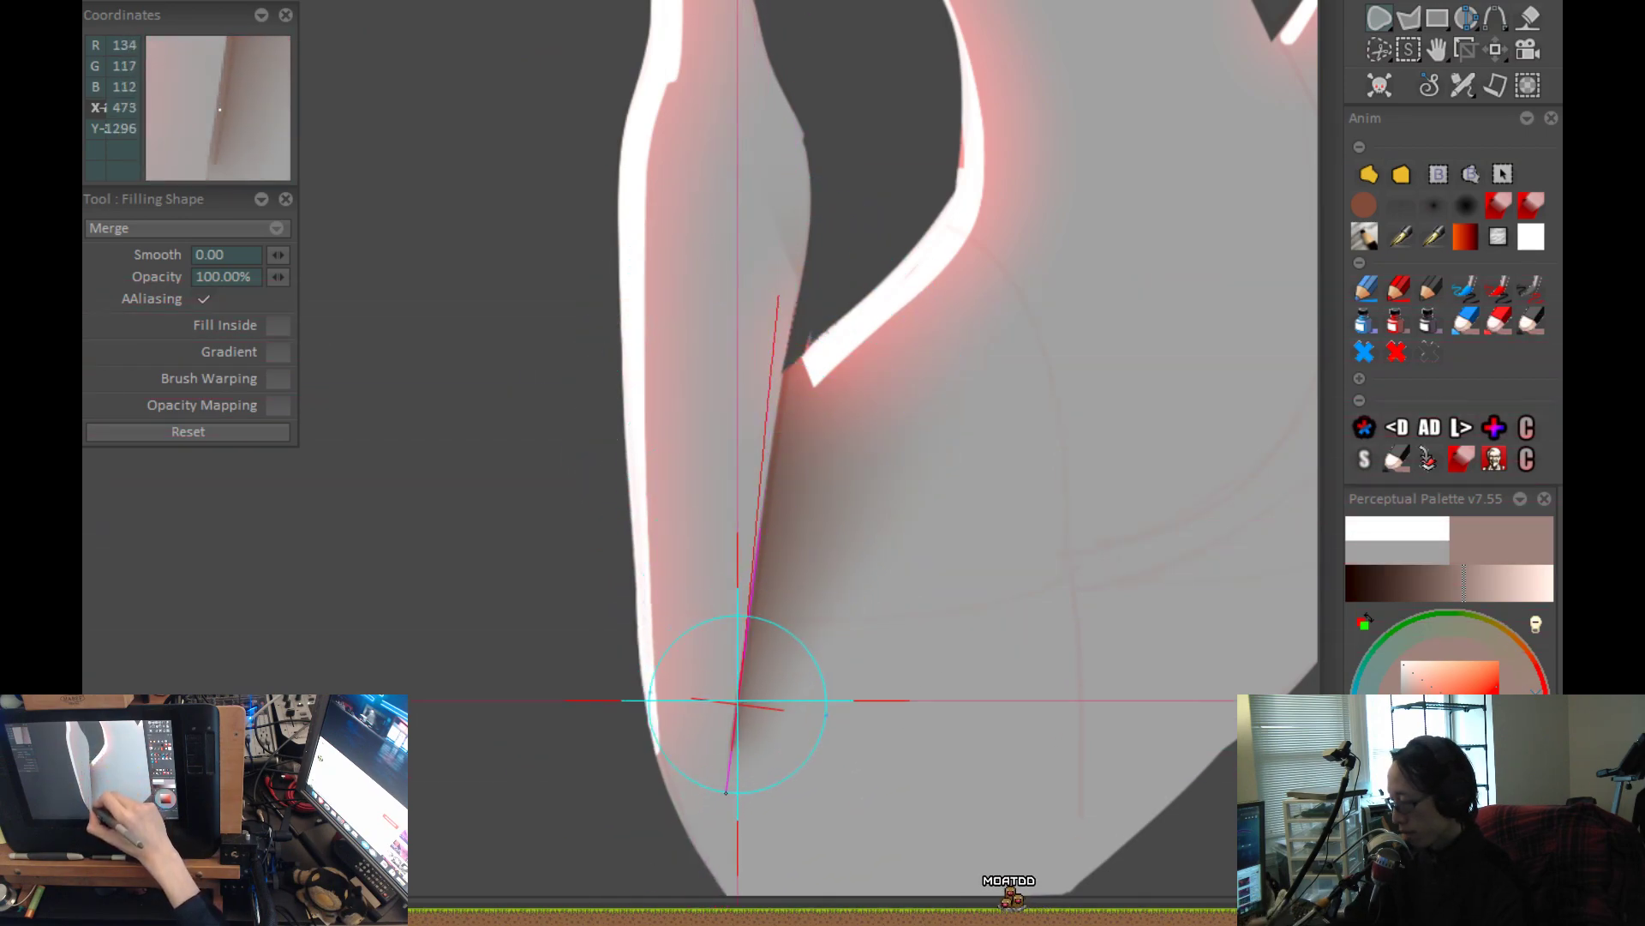
left_click_drag(719, 779, 746, 300)
key("minus")
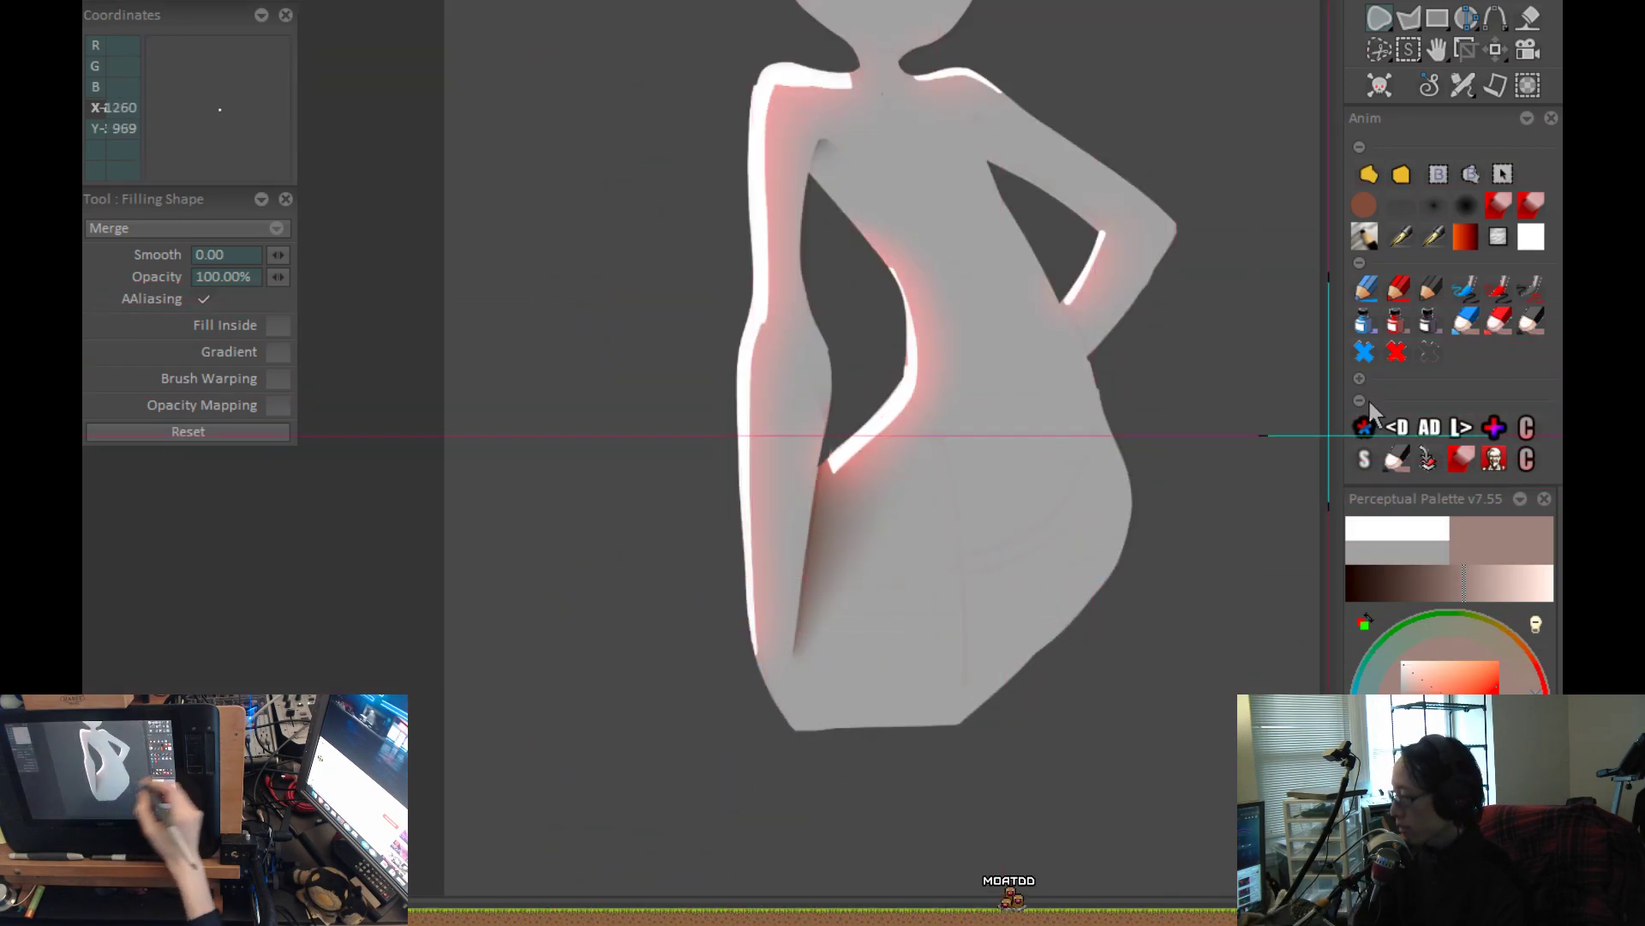
Try broad muted reddish-grey airbrush strokes over the hip and arm line at size 176.78 and 38% power.
left_click(1461, 210)
left_click_drag(969, 621, 968, 620)
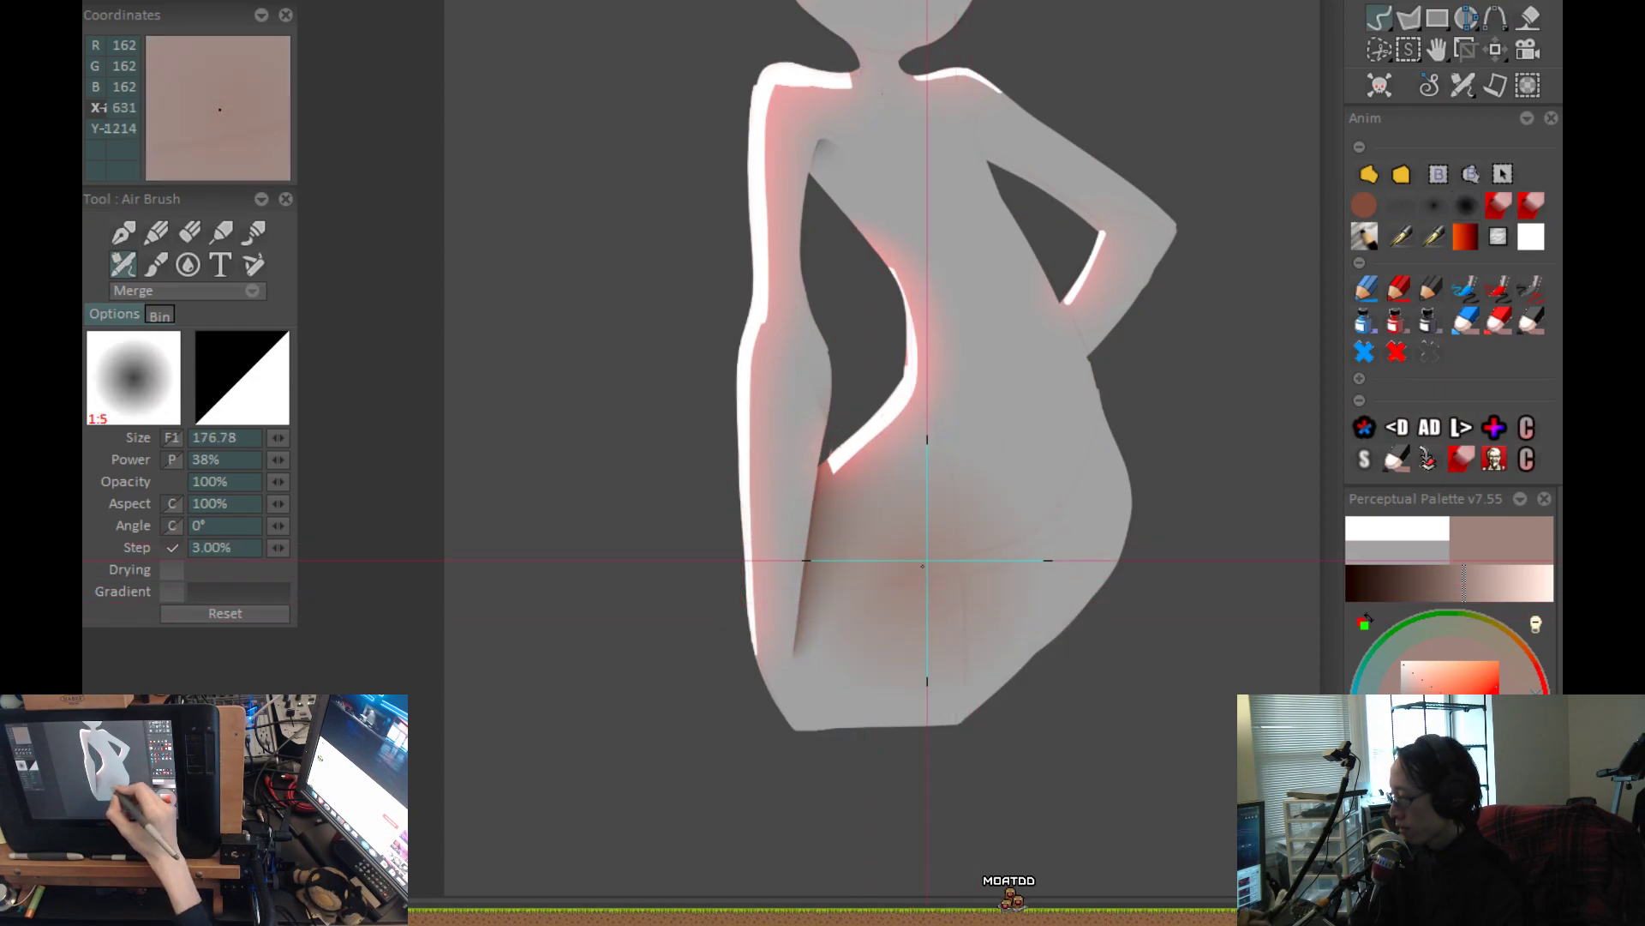
key("plus")
key("plus")
left_click_drag(765, 677, 850, 369)
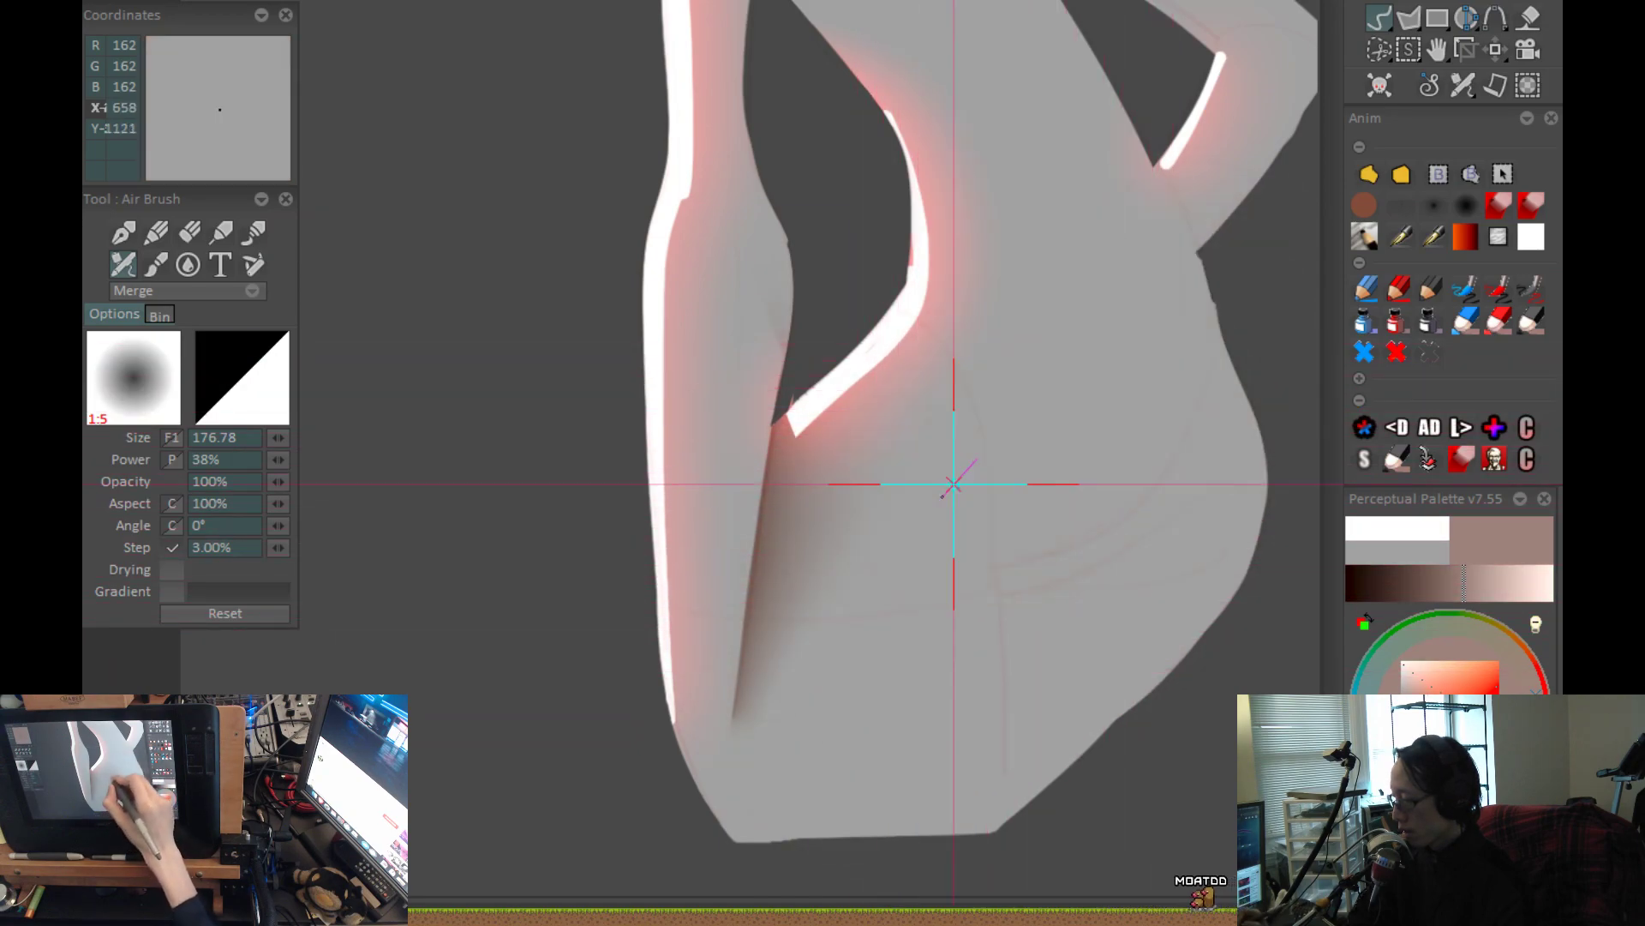
left_click_drag(811, 783, 894, 632)
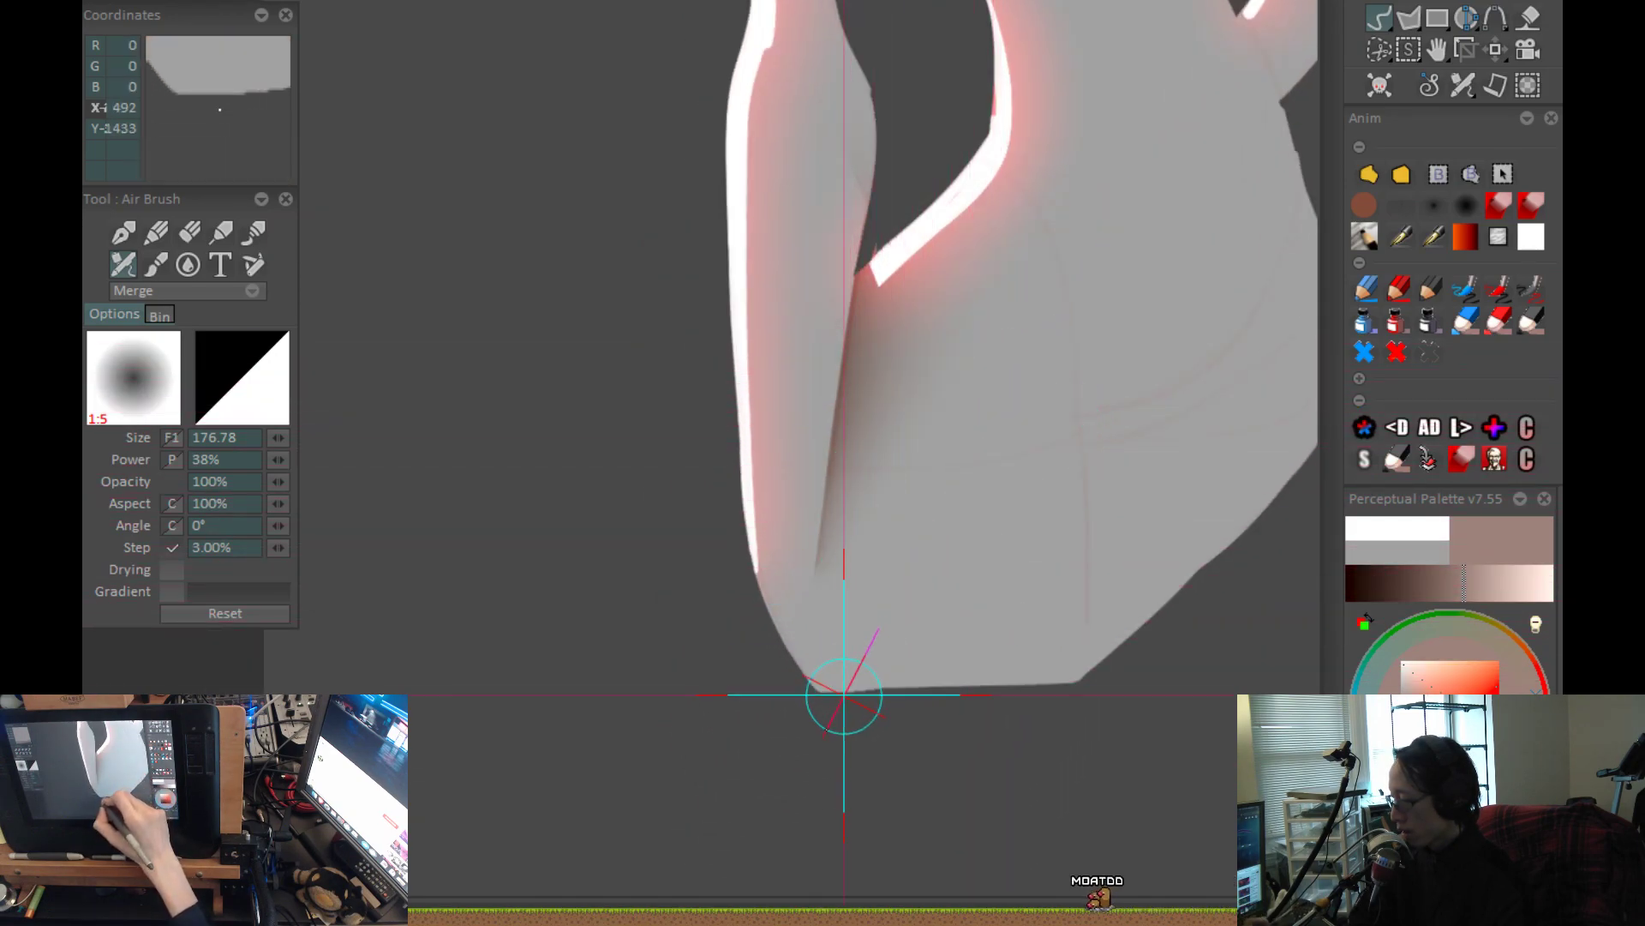
left_click_drag(906, 523, 849, 658)
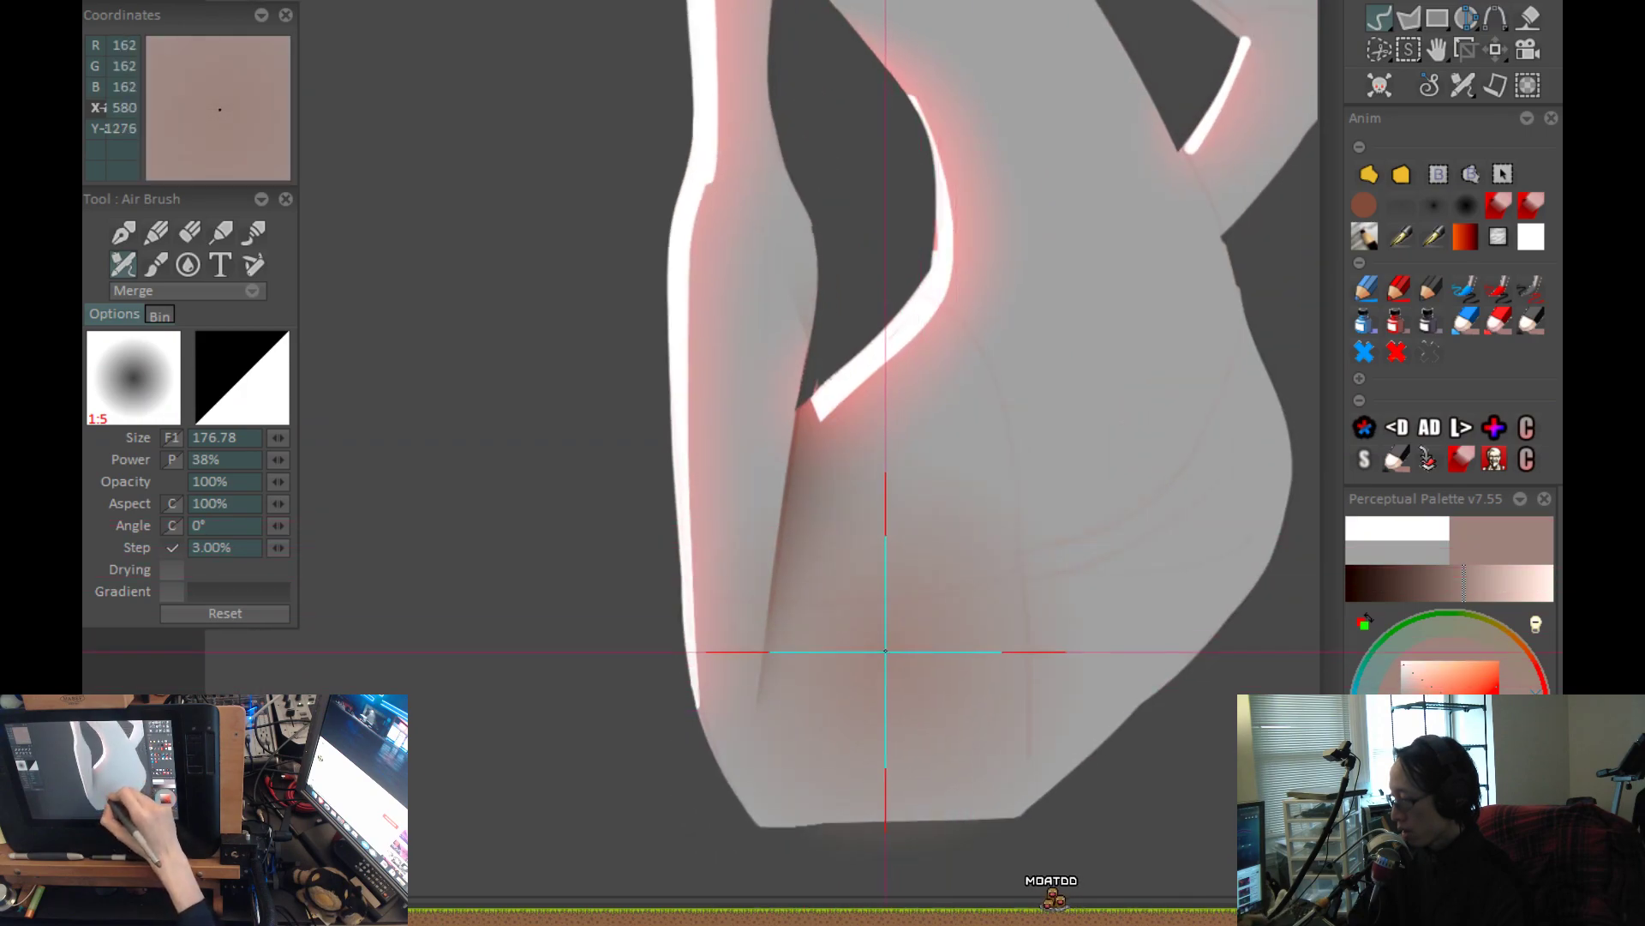
left_click_drag(892, 577, 913, 651)
left_click_drag(786, 643, 794, 595)
left_click_drag(832, 250, 840, 218)
left_click_drag(792, 548, 829, 296)
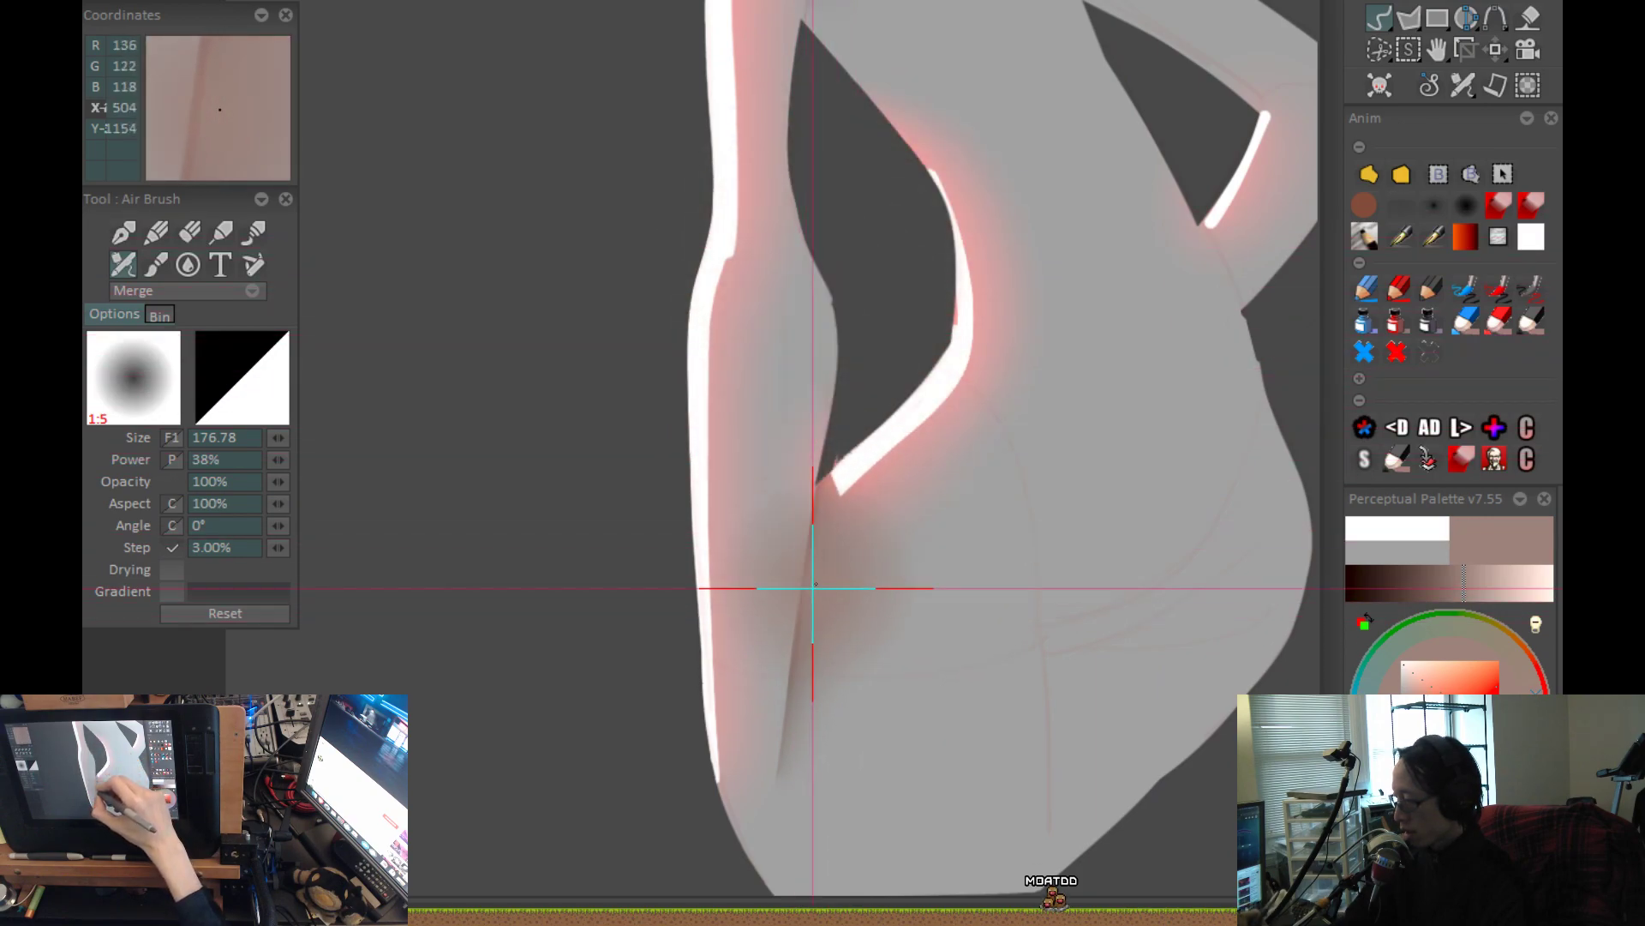
Undo the broad strokes and respray the shadow along the line between the forearm and hip in muted reddish grey.
key("ctrl+z")
left_click_drag(803, 634, 840, 385)
key("ctrl+z")
key("ctrl+z")
key("ctrl+z")
left_click_drag(802, 642, 845, 369)
scroll(845, 462, "down", 2)
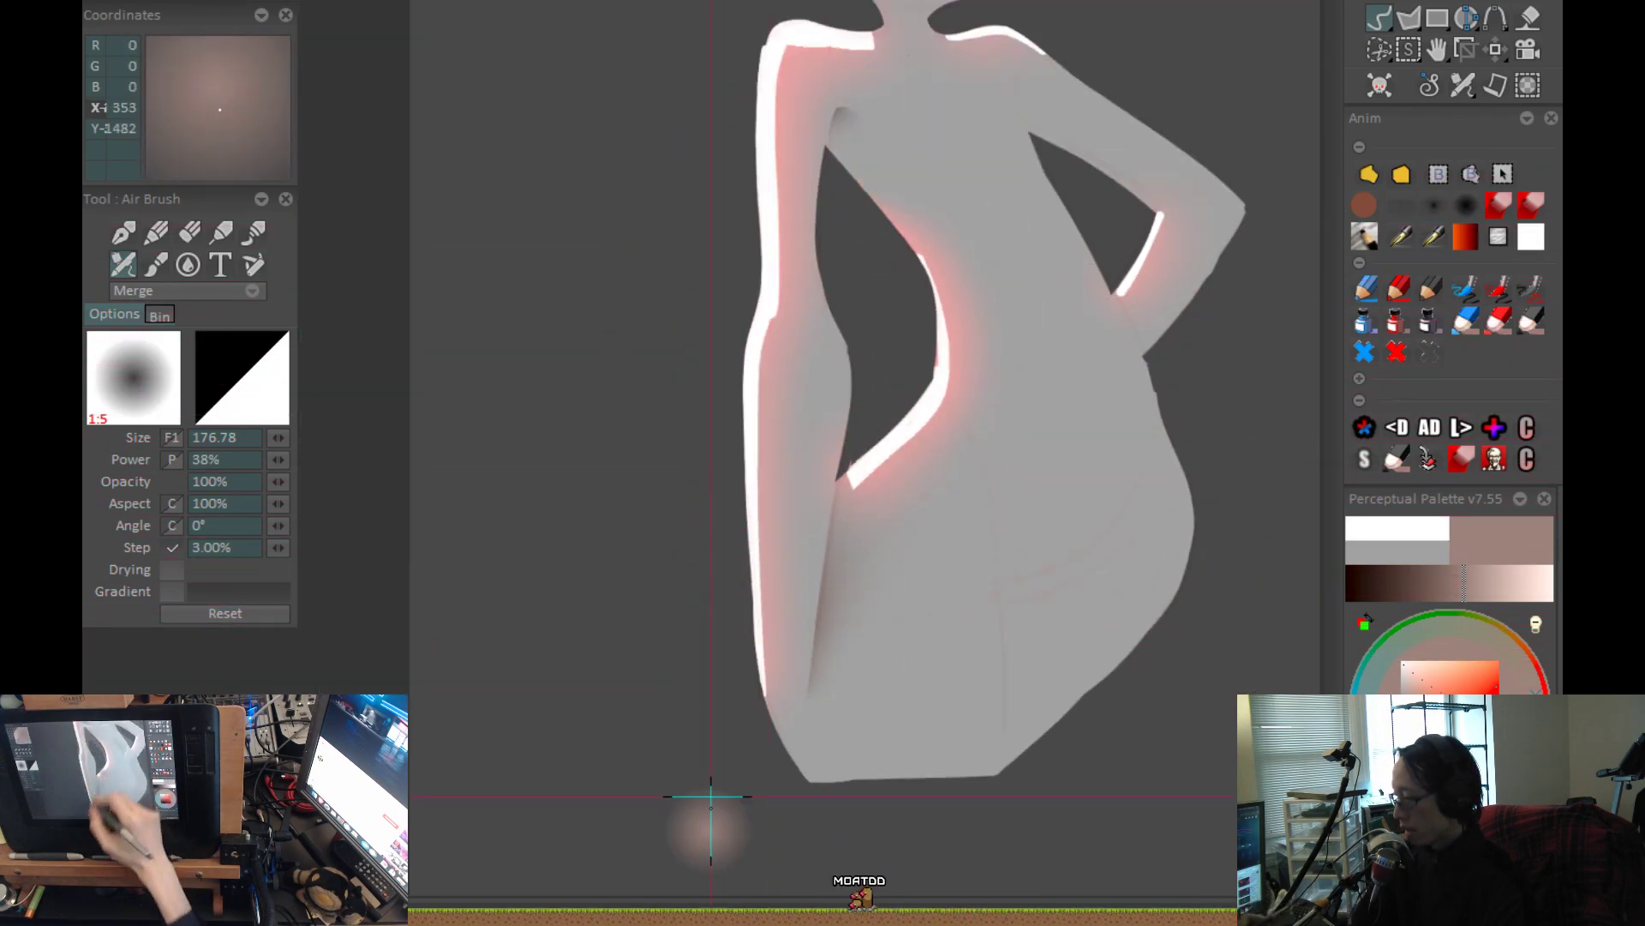
Try muted reddish-grey airbrush dabs on the lower hip and across the bottom edge of the silhouette.
left_click_drag(944, 609, 1014, 310)
left_click_drag(832, 512, 847, 401)
scroll(829, 718, "down", 1)
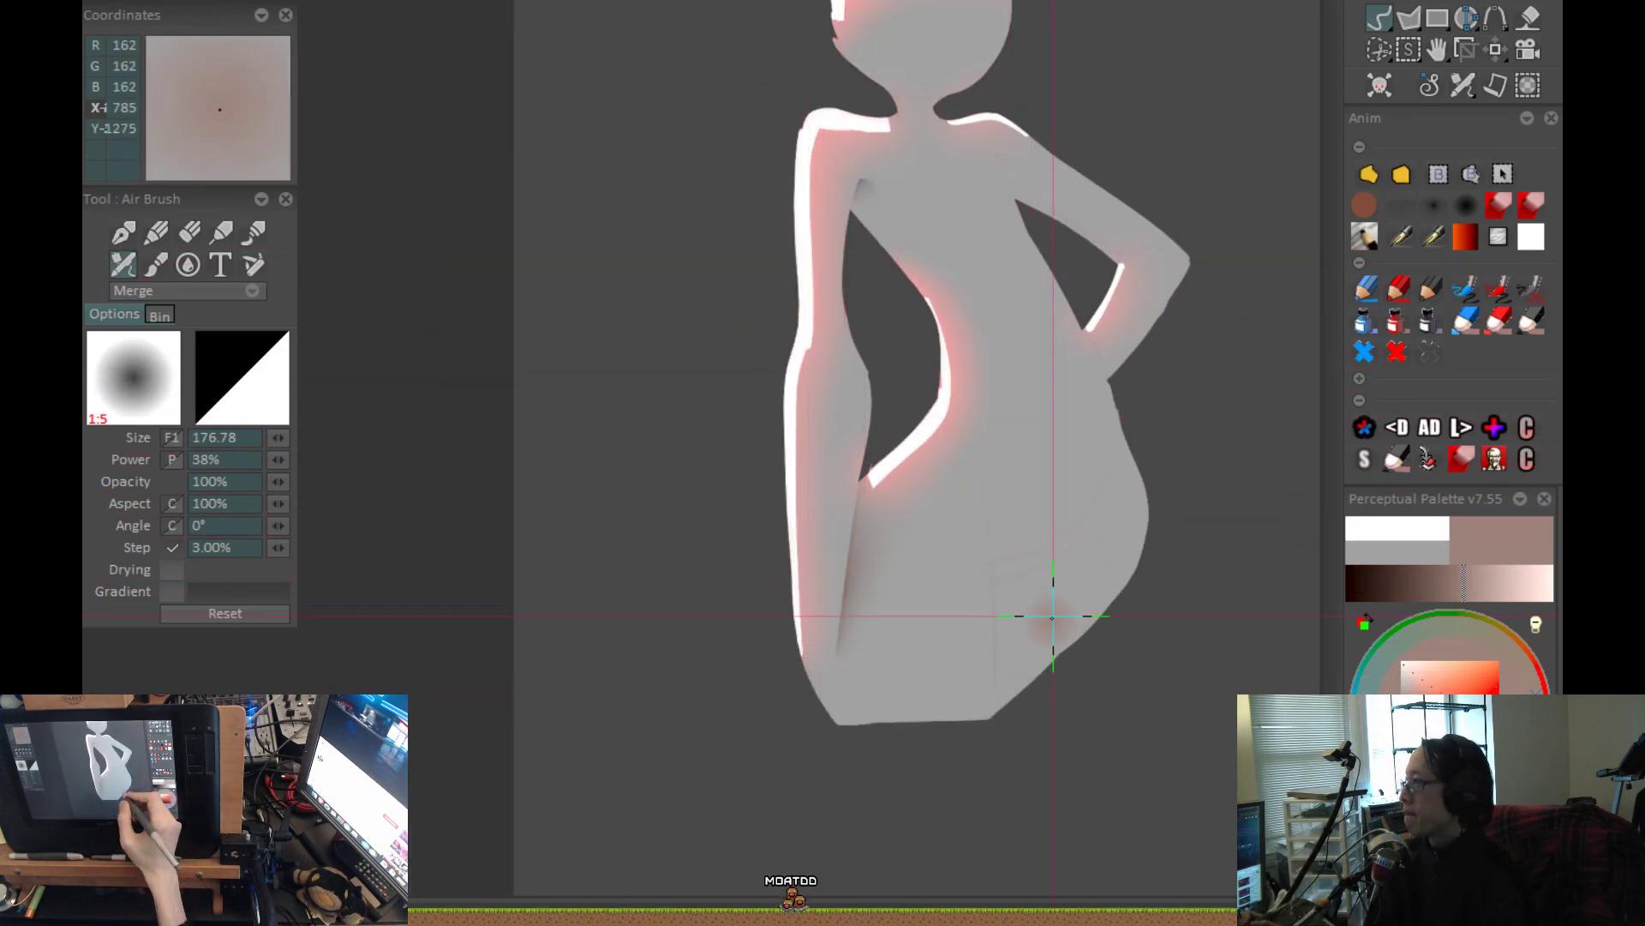
scroll(973, 635, "up", 1)
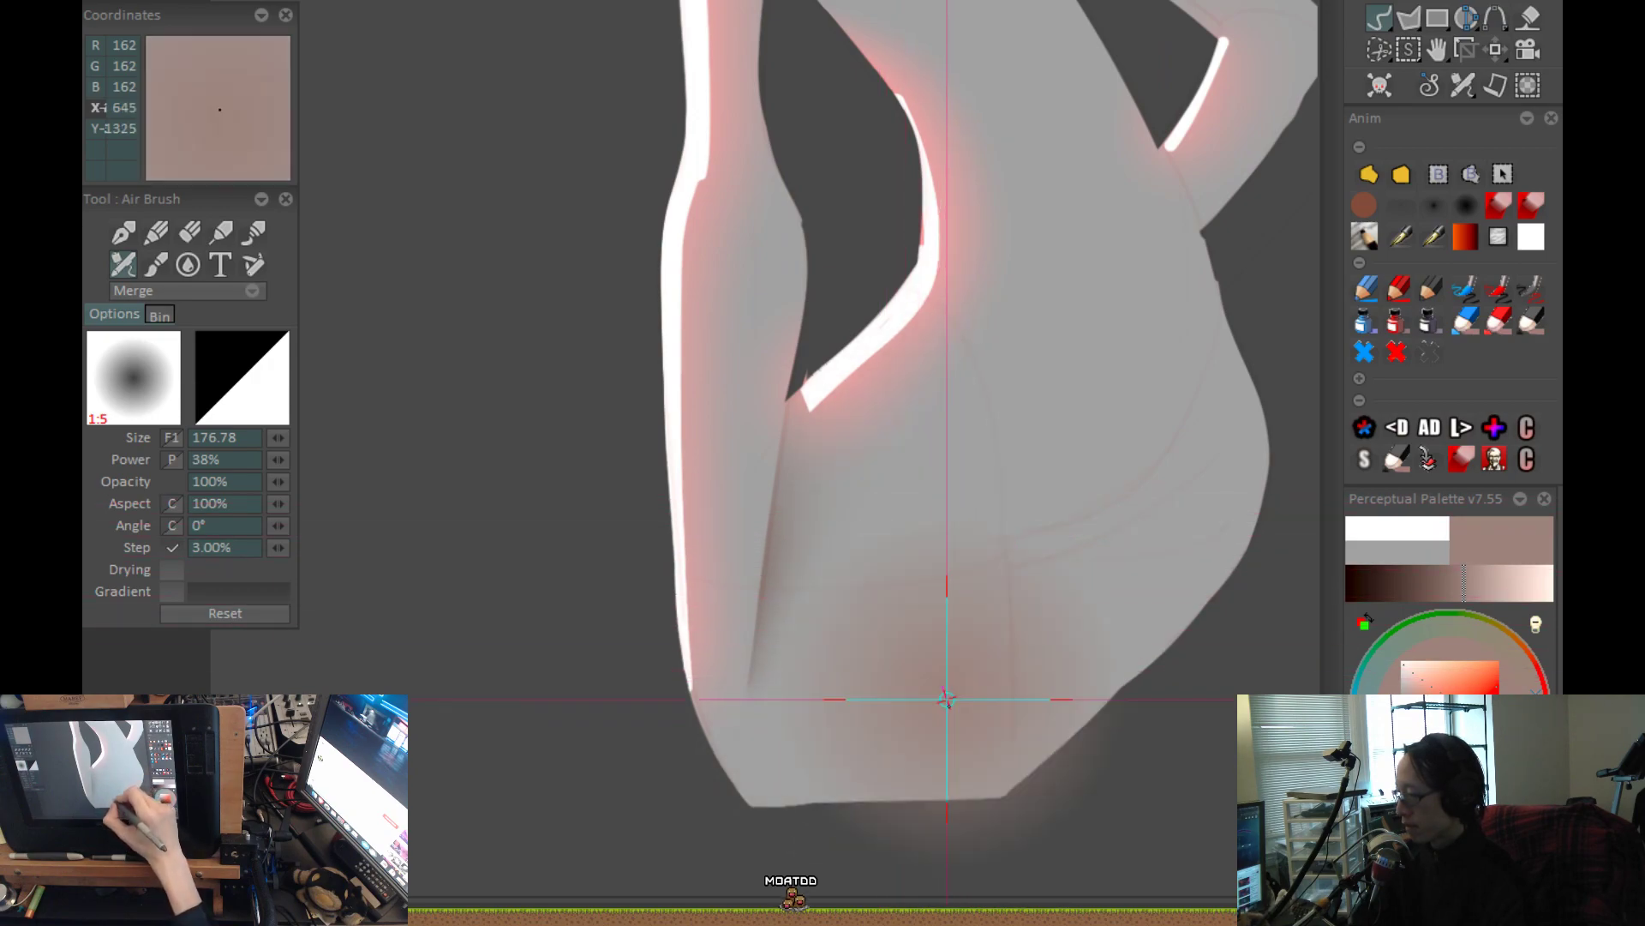
mouse_move(929, 619)
left_mouse_down()
mouse_move(929, 570)
mouse_move(929, 618)
left_mouse_up()
key("ctrl+z")
left_click_drag(948, 521, 1020, 677)
key("ctrl+z")
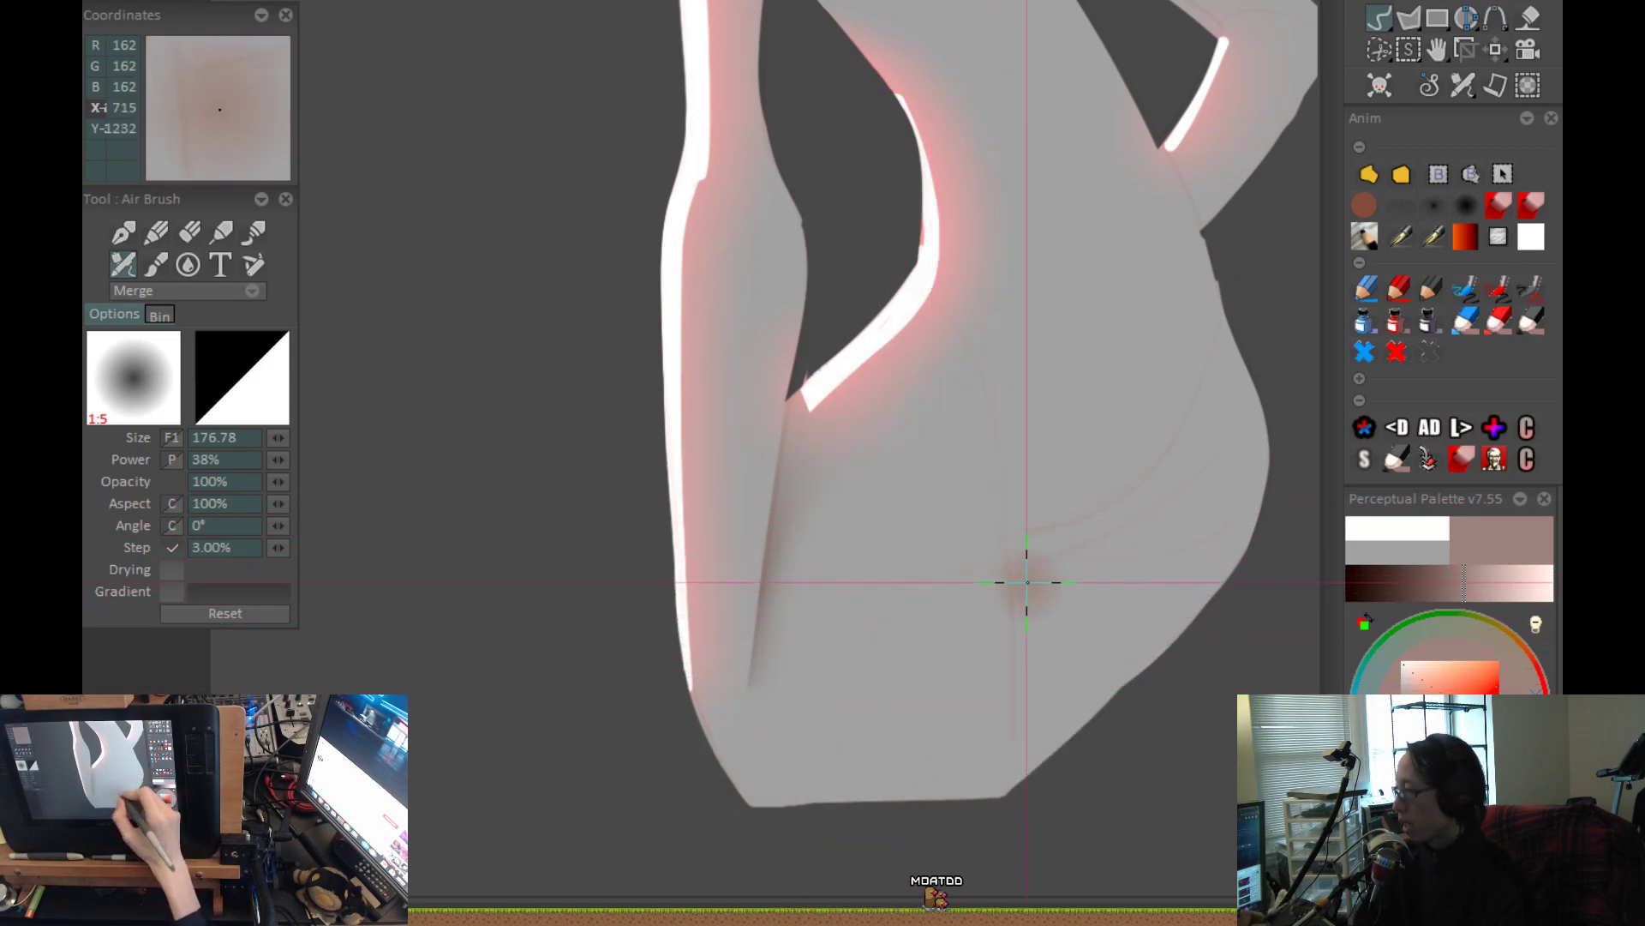
scroll(1016, 622, "down", 1)
left_click_drag(989, 737, 956, 759)
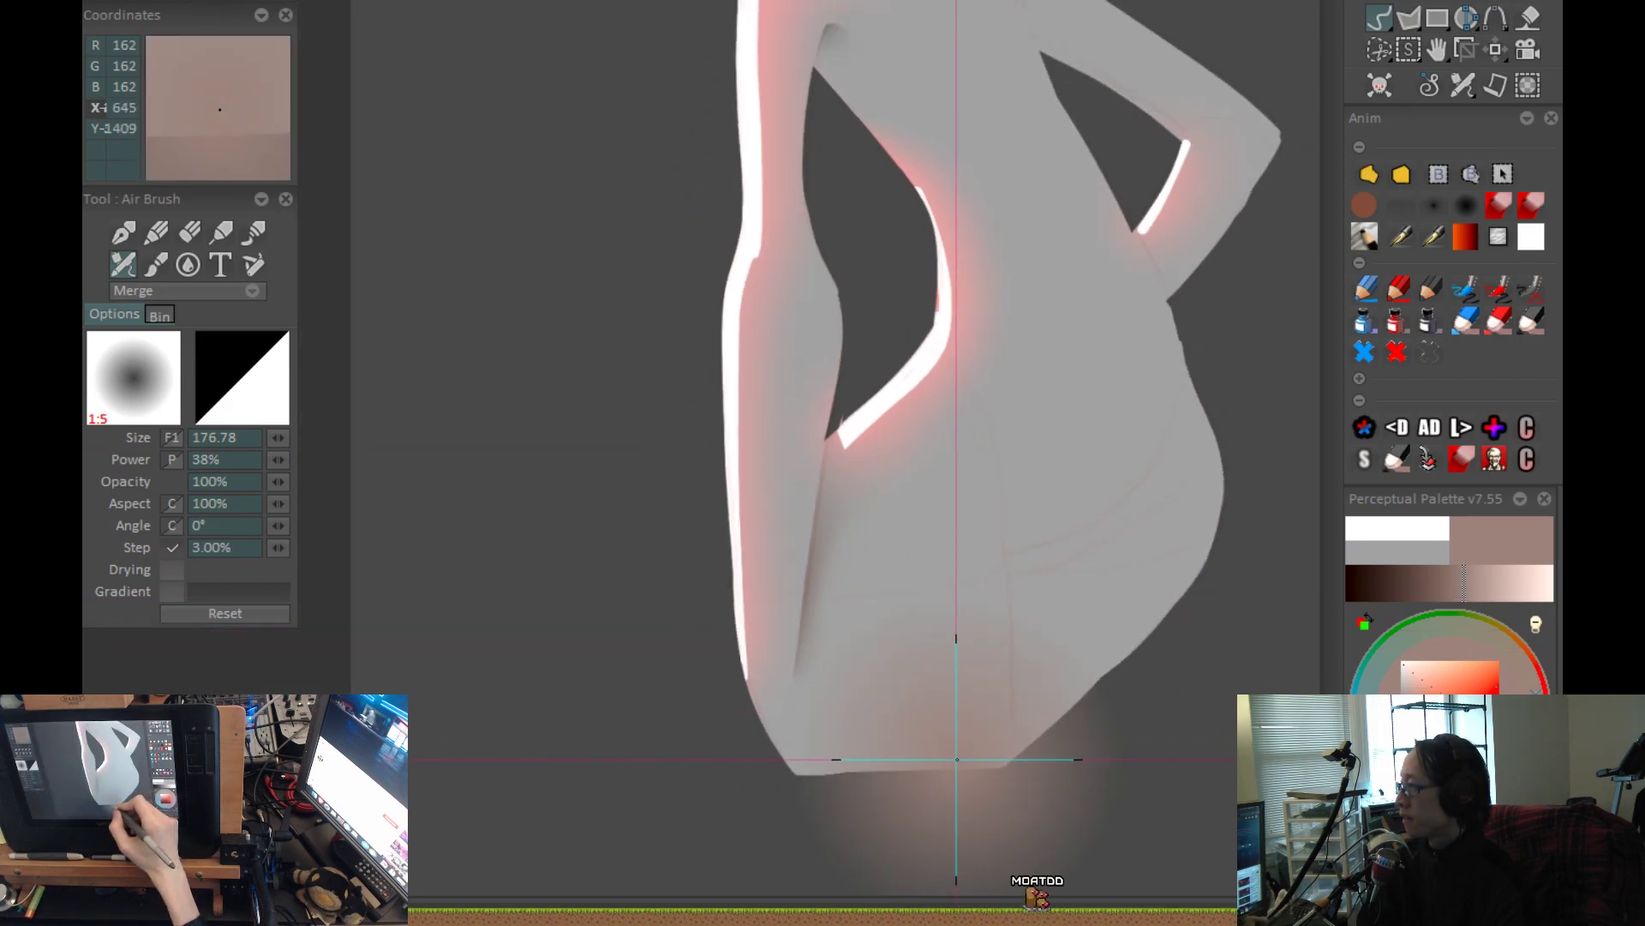
key("ctrl+z")
left_click_drag(985, 679, 985, 704)
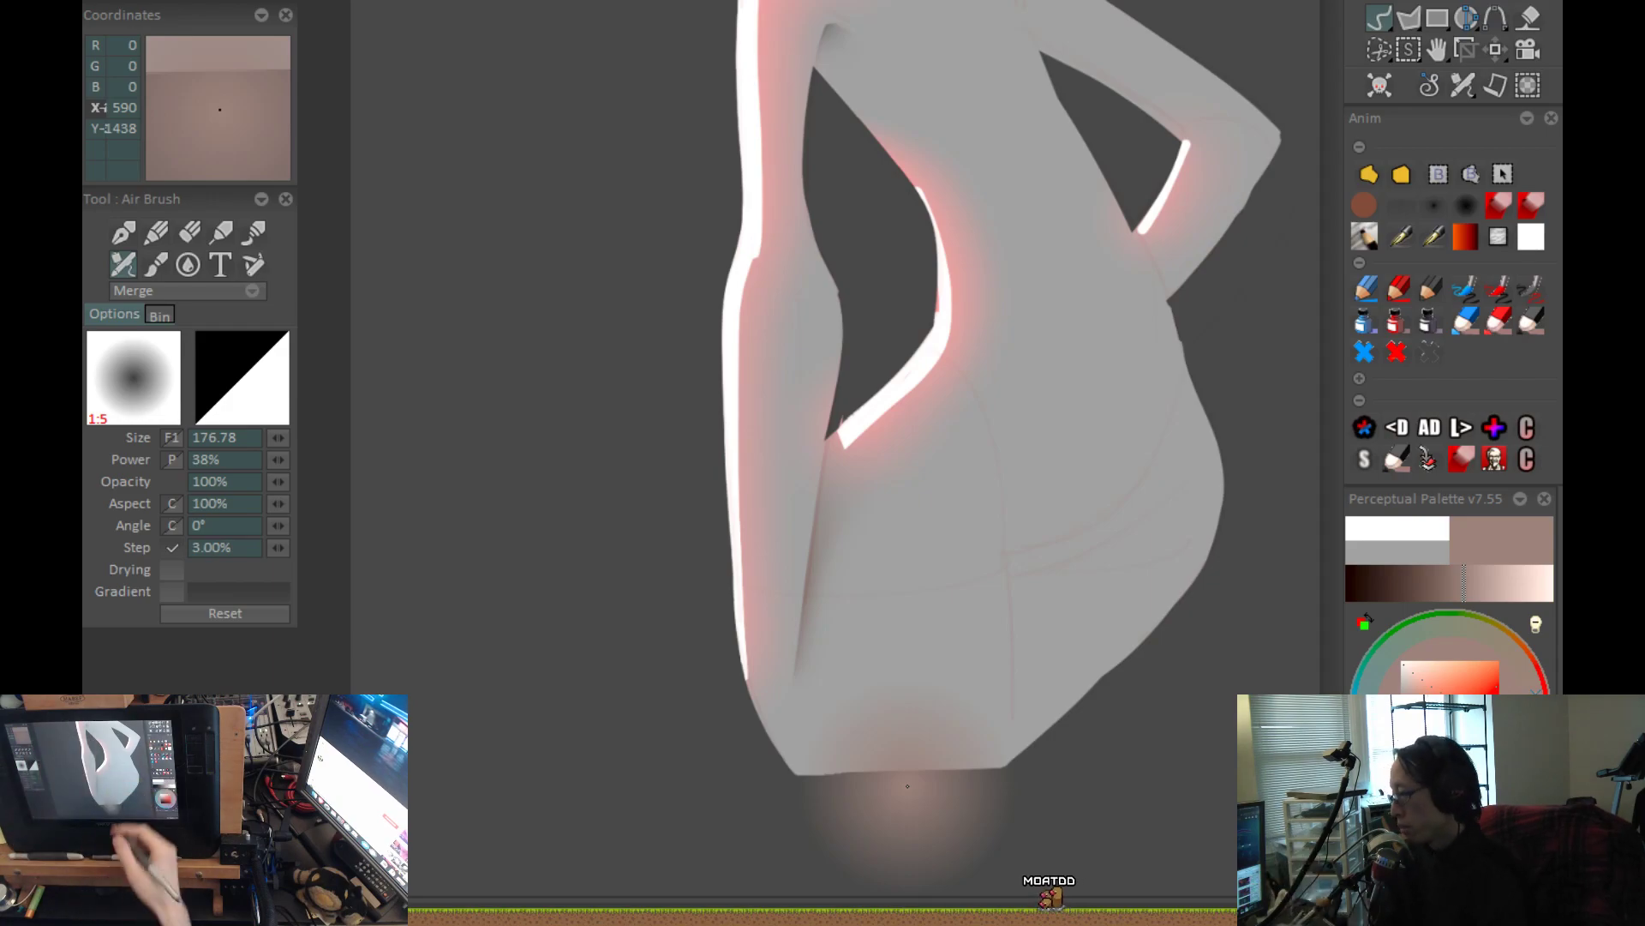
scroll(1032, 555, "down", 2)
left_click_drag(1032, 557, 945, 579)
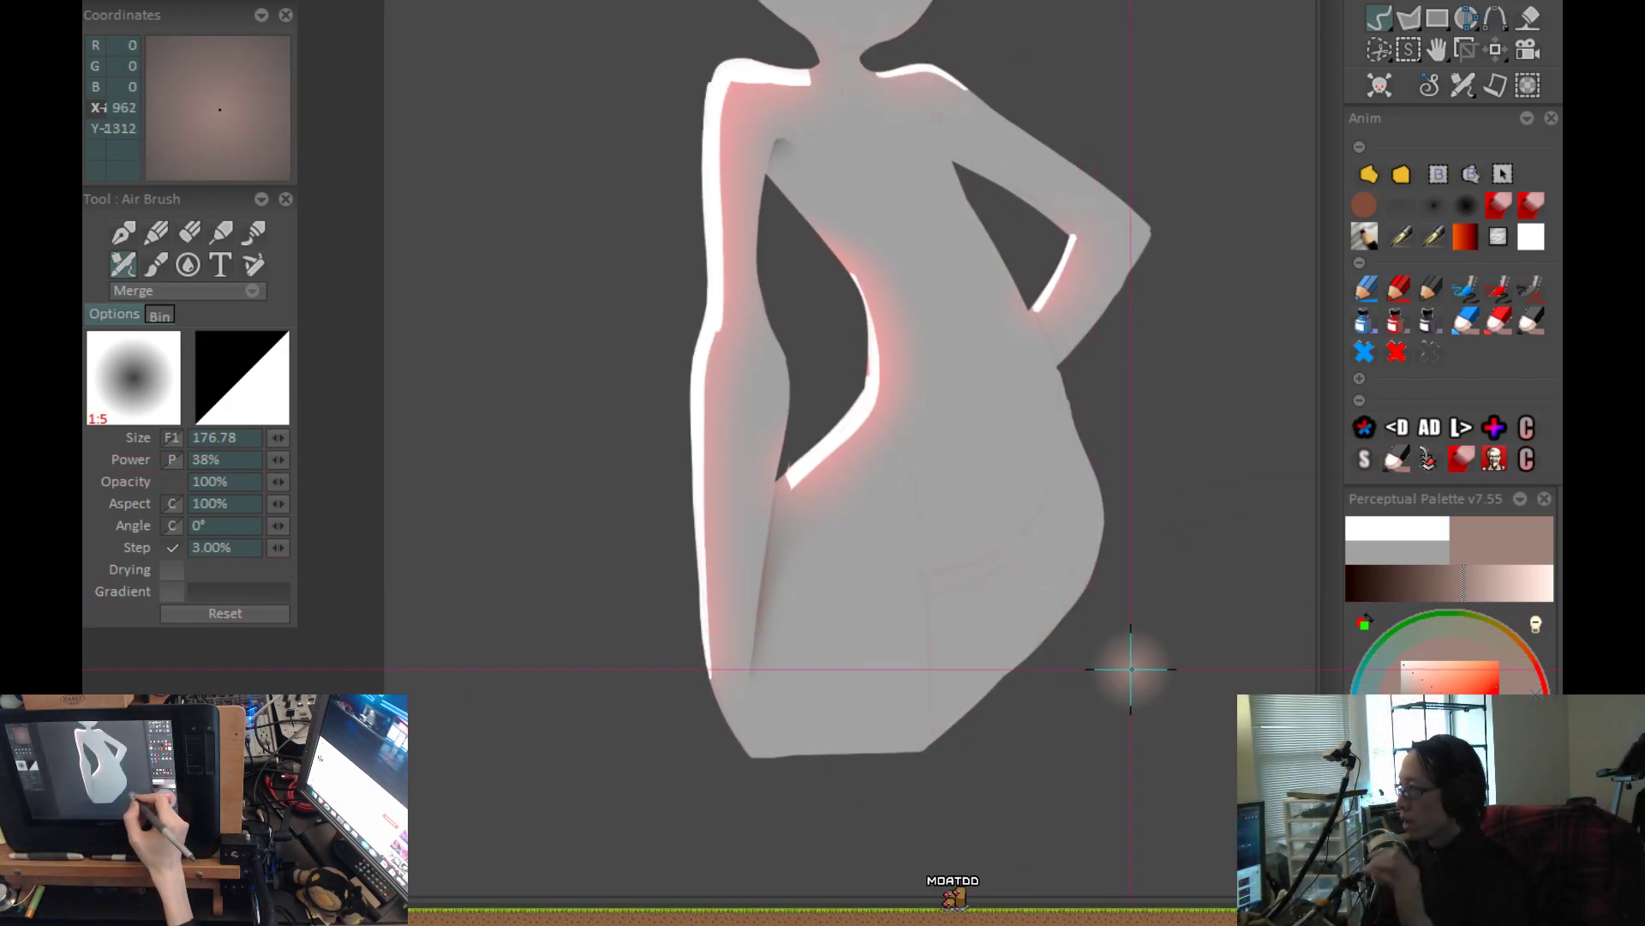
Switch to the airbrush with 100% power and 1% step at size 126.93, and try a stroke down the leg crease.
left_click(1402, 206)
left_click_drag(916, 618, 799, 482)
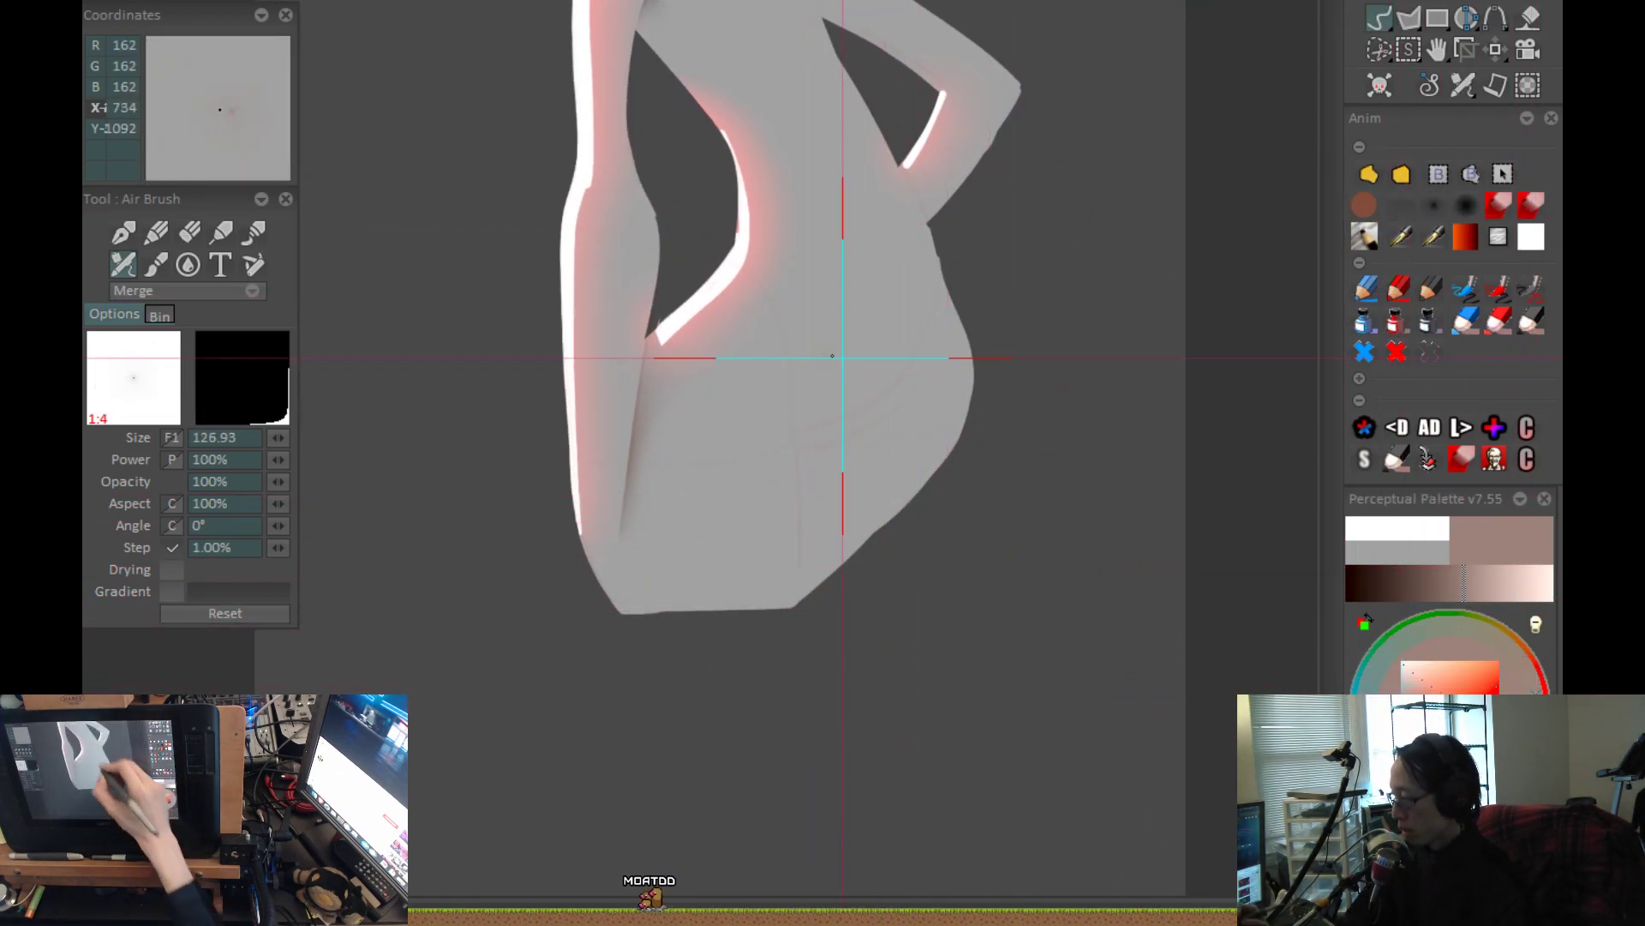
left_click_drag(792, 369, 789, 668)
key("ctrl+z")
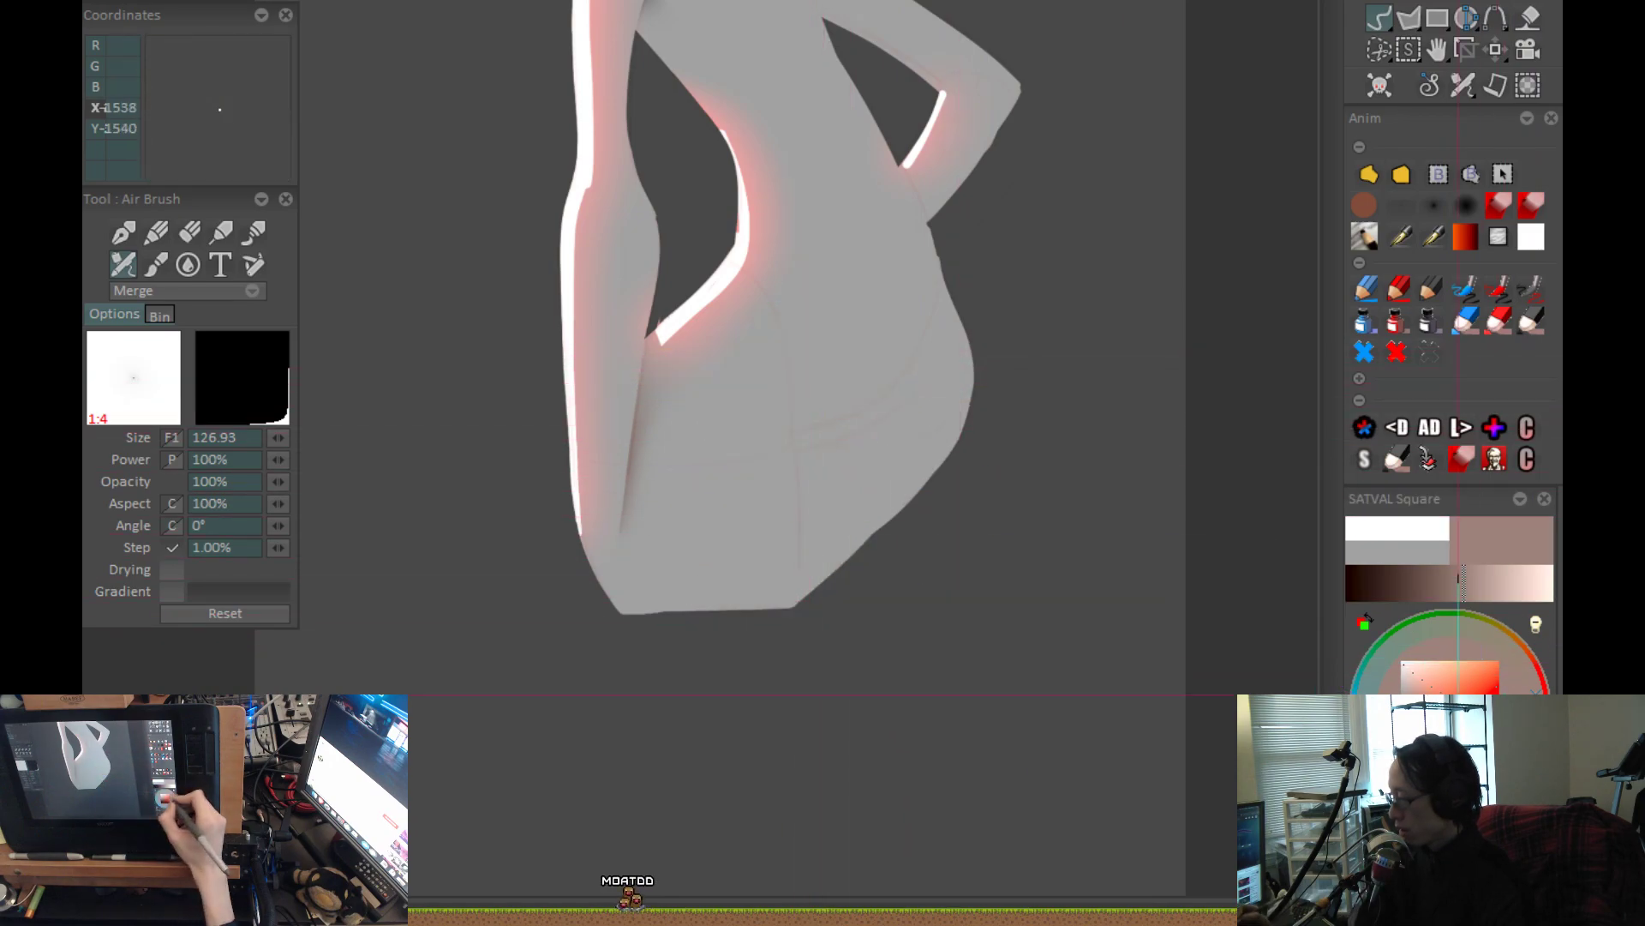
Try neutral grey airbrush strokes along the crease between the legs.
left_click_drag(1412, 700, 1400, 706)
left_click_drag(797, 381, 808, 593)
key("ctrl+z")
left_click_drag(789, 374, 797, 679)
mouse_move(871, 557)
left_mouse_down()
mouse_move(868, 646)
mouse_move(815, 648)
mouse_move(800, 711)
mouse_move(790, 480)
left_mouse_up()
key("ctrl+z")
key("ctrl+z")
left_click_drag(800, 689, 787, 450)
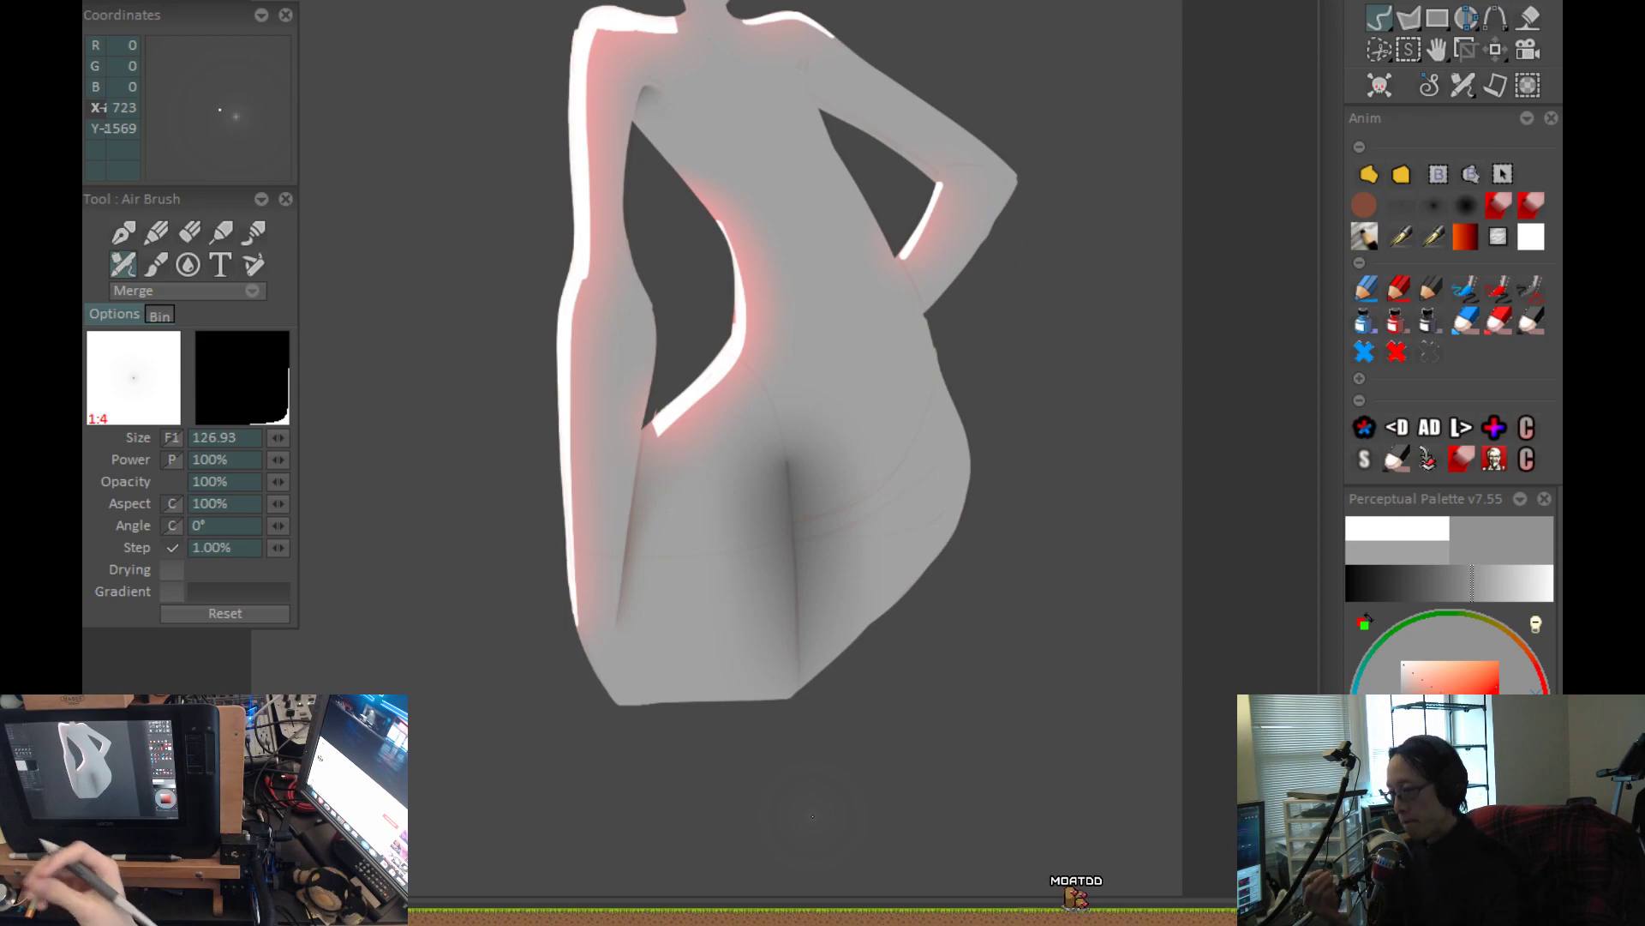
key("ctrl+z")
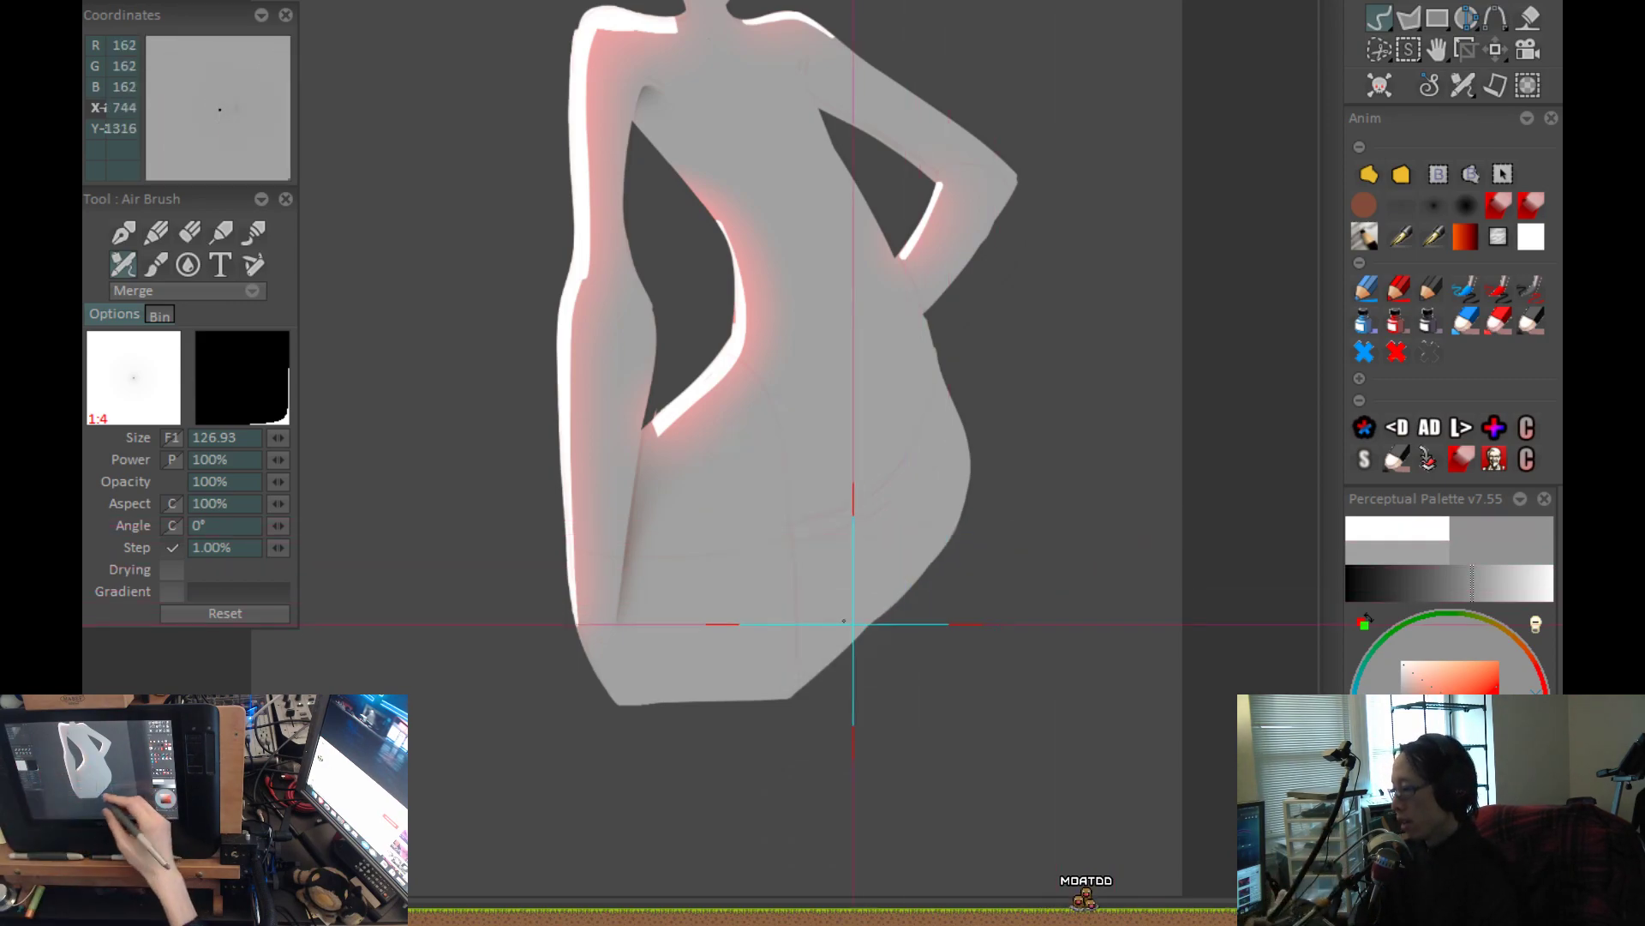
Try long diagonal airbrush strokes across the hips, including strokes in black.
left_click_drag(863, 624, 1036, 410)
mouse_move(626, 679)
left_mouse_down()
mouse_move(1029, 146)
mouse_move(1080, 51)
left_mouse_up()
key("ctrl+z")
left_click(1455, 238)
left_click_drag(569, 709, 1029, 129)
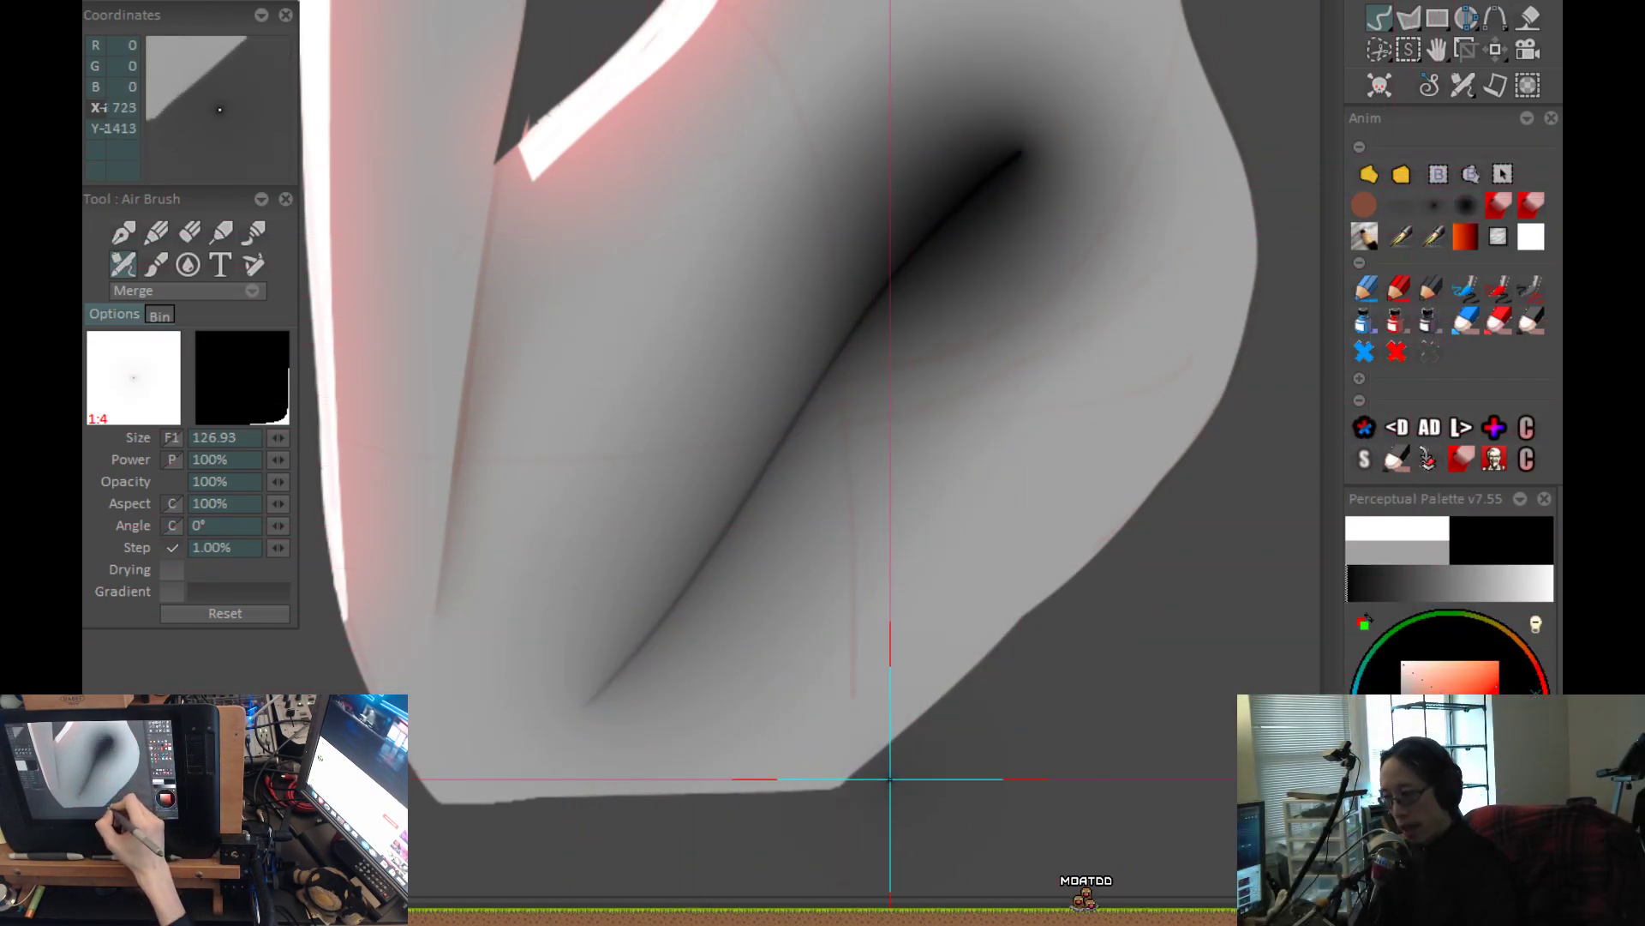
key("ctrl+z")
left_click_drag(599, 699, 693, 558)
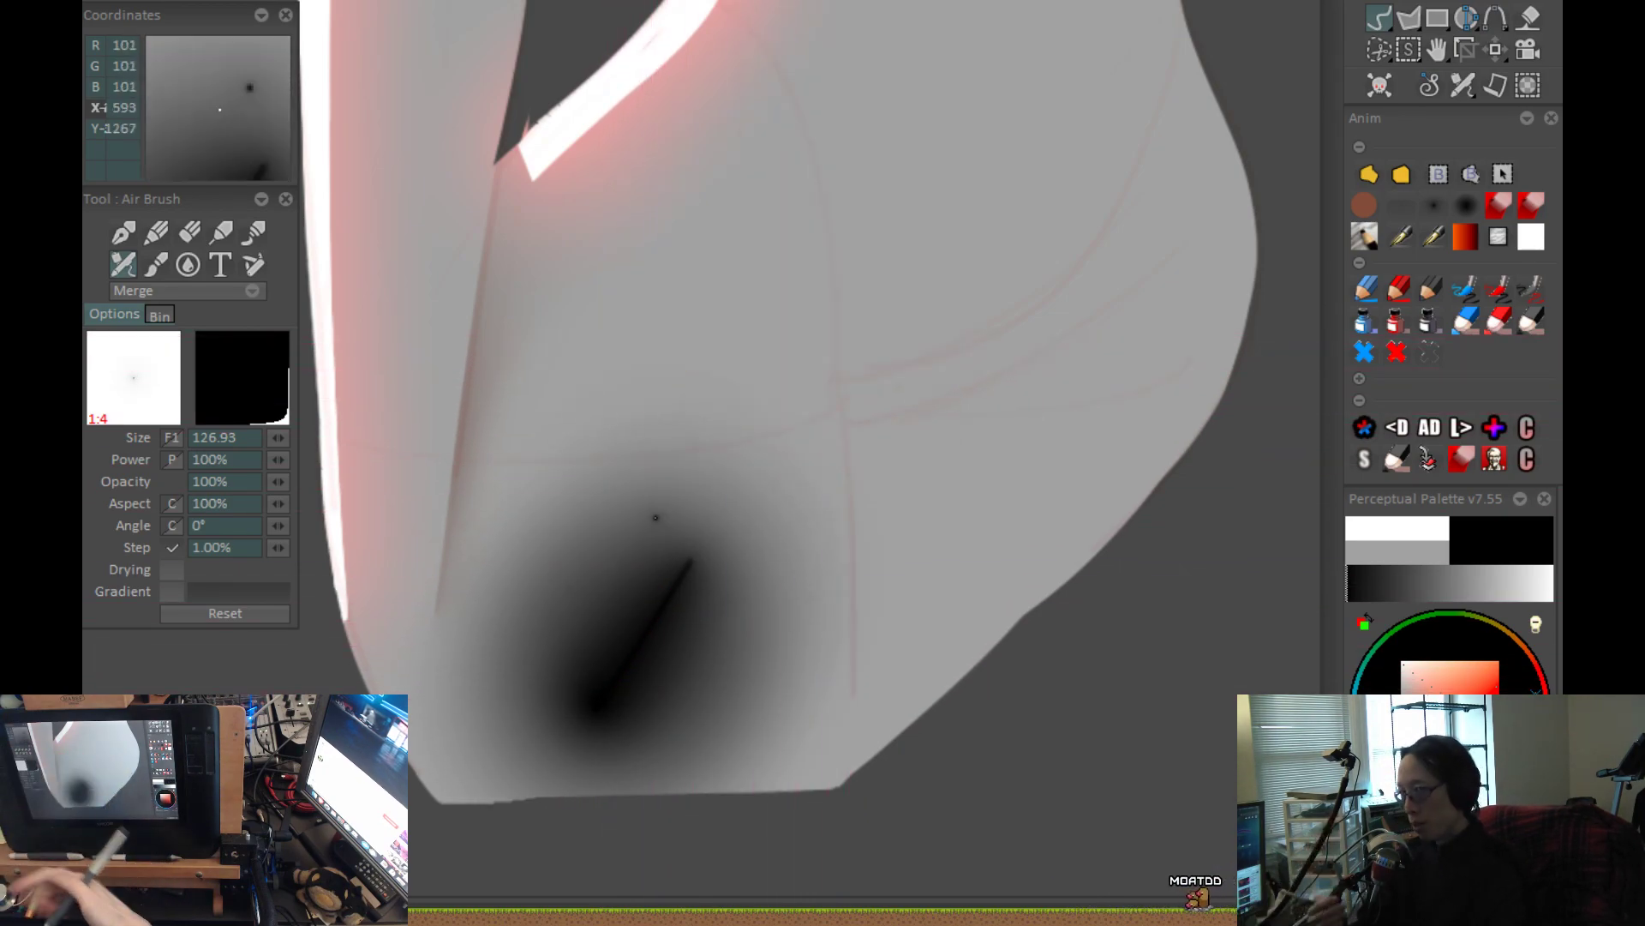
key("ctrl+z")
Pick a neutral mid grey and airbrush a soft shadow up the crease between the legs at size 126.93.
scroll(935, 568, "down", 1)
mouse_move(878, 625)
left_mouse_down()
mouse_move(793, 710)
mouse_move(841, 646)
mouse_move(835, 729)
left_mouse_up()
left_click(1396, 708)
left_click_drag(1393, 708, 1392, 704)
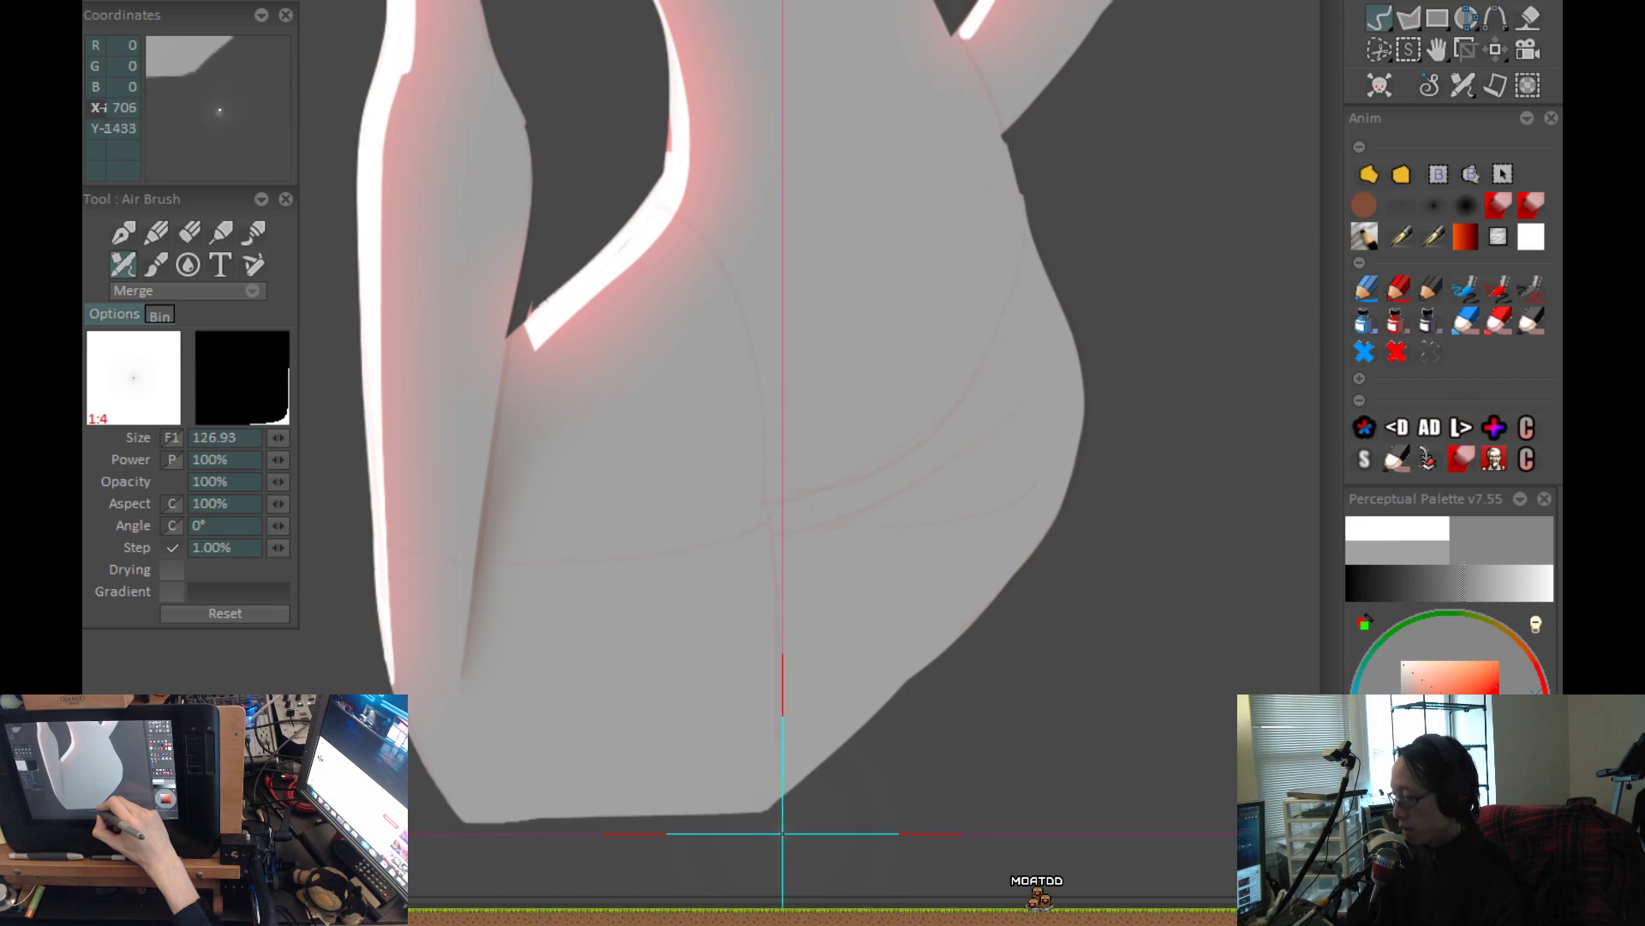
left_click_drag(772, 754, 752, 543)
scroll(863, 672, "down", 2)
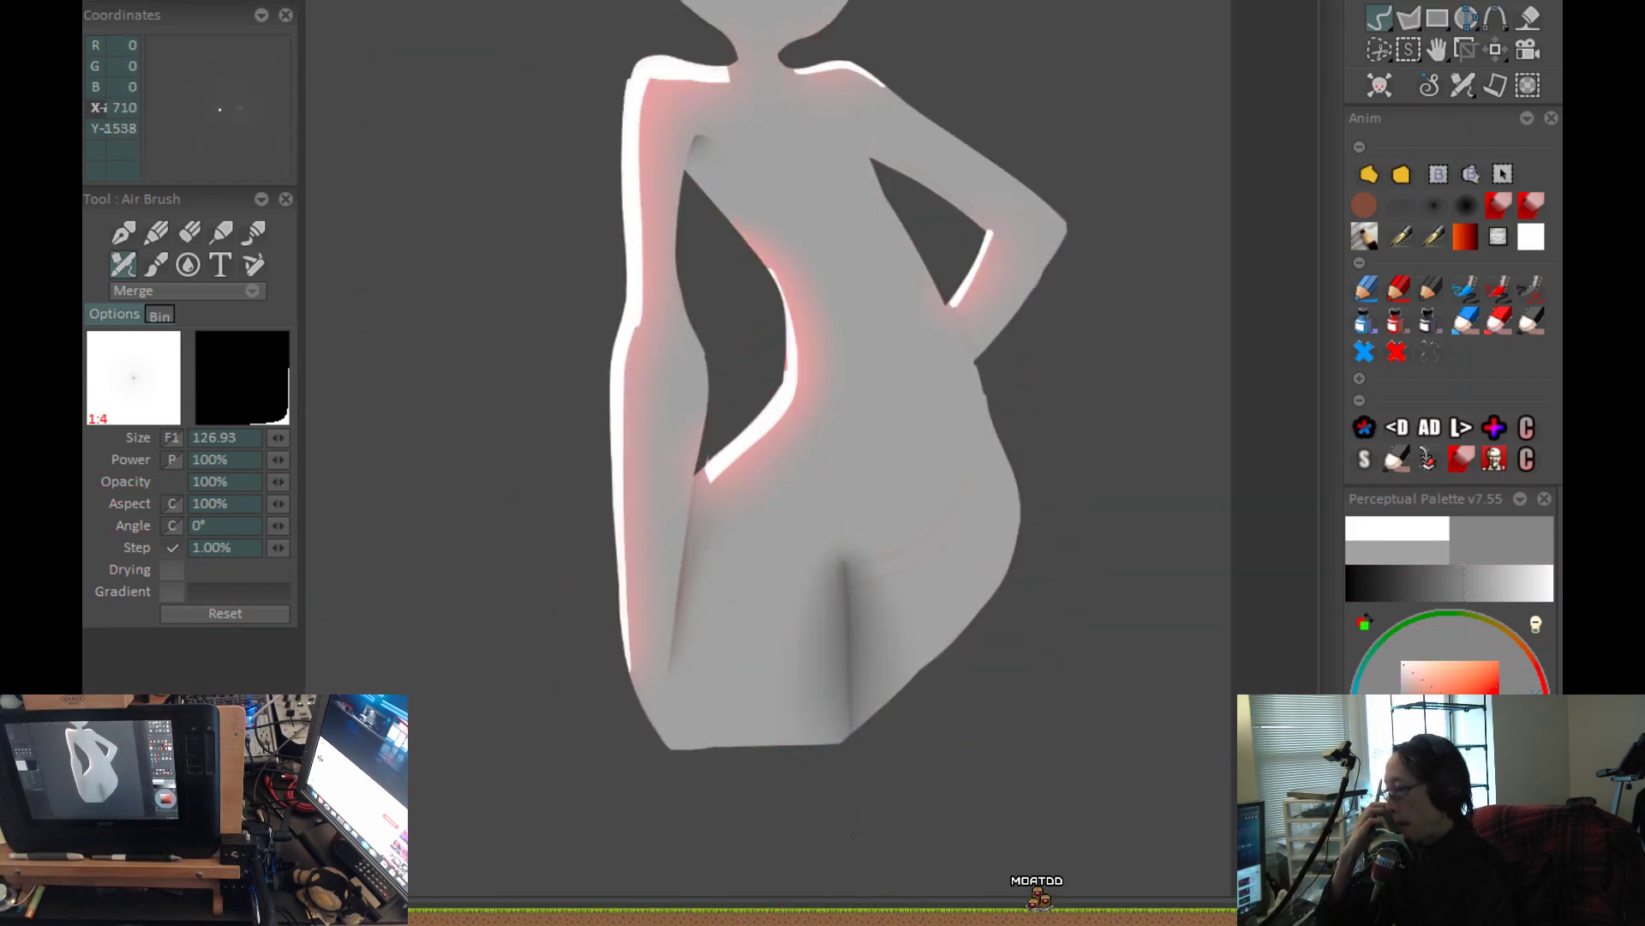
scroll(970, 570, "up", 2)
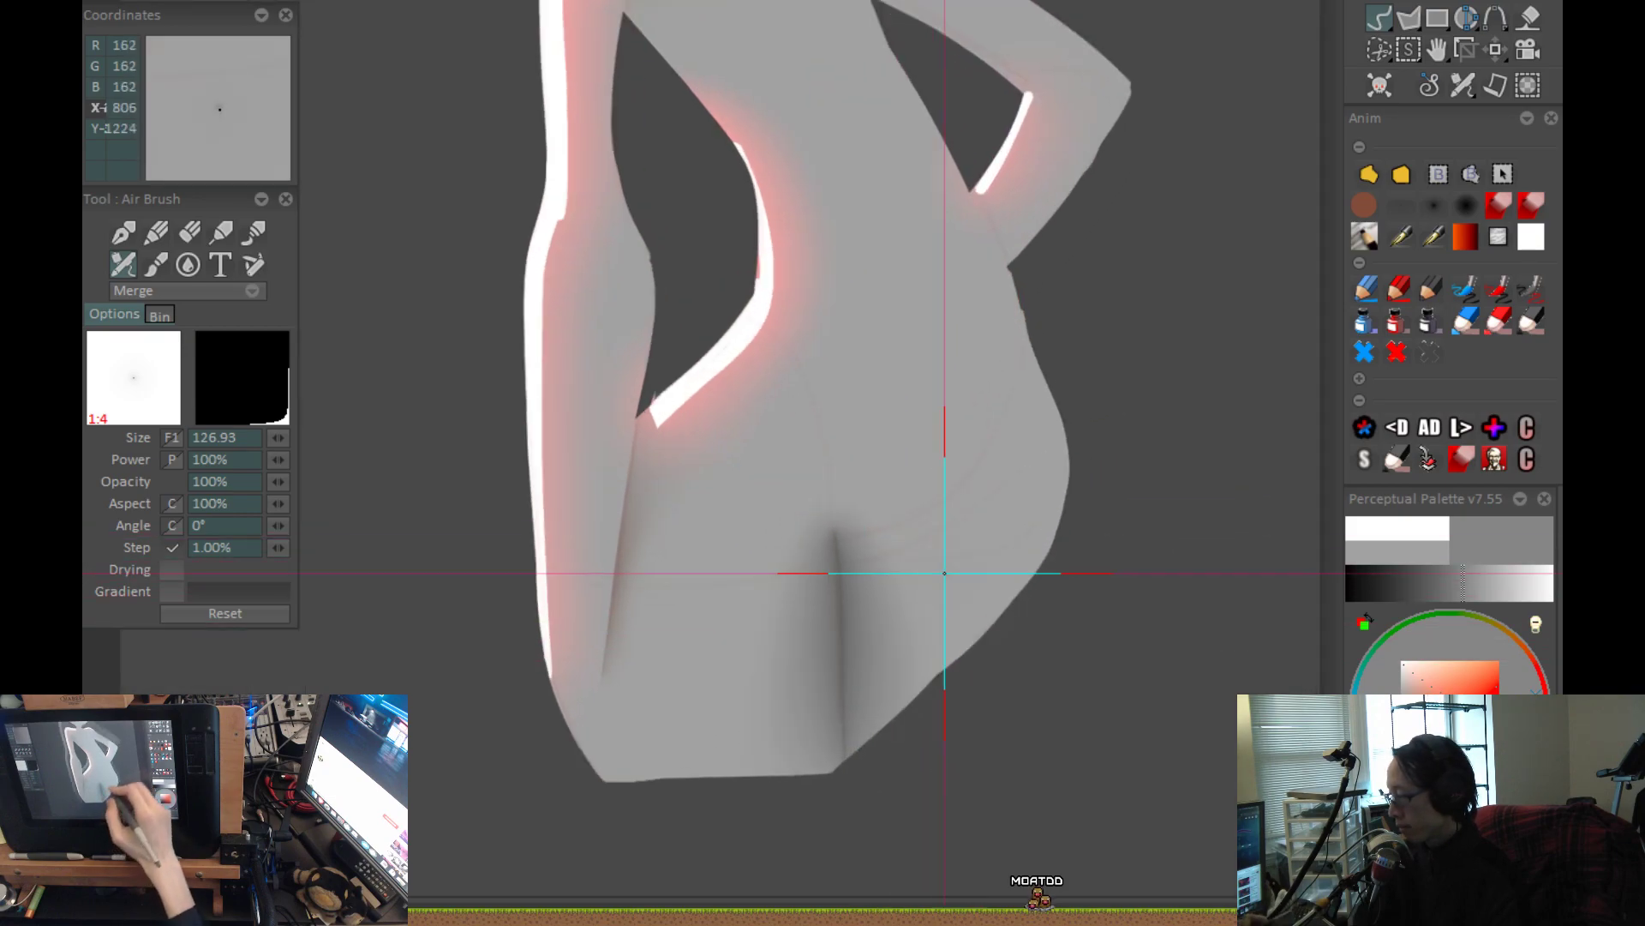
left_click_drag(880, 705, 876, 468)
key("ctrl+z")
left_click_drag(875, 713, 864, 476)
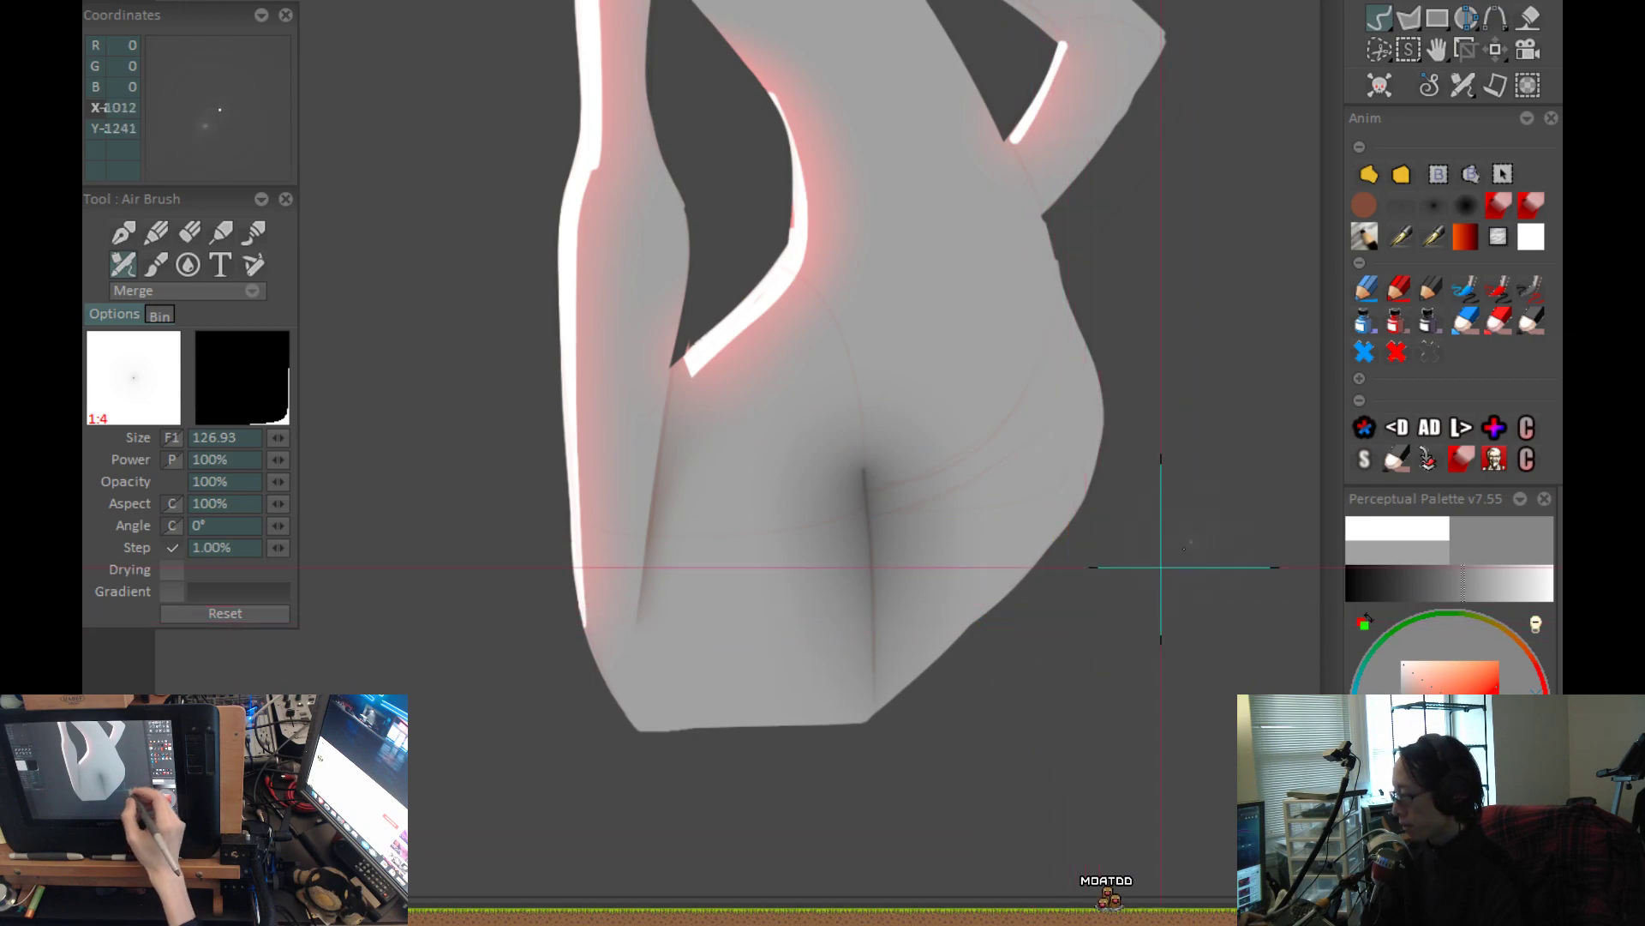
Draw filled shapes over the leg nearest the hanging arm to clear its shadow, leaving a hard edge along the crease.
left_click(1369, 173)
left_click_drag(784, 693, 943, 689)
left_click_drag(979, 627, 961, 709)
key("ctrl+z")
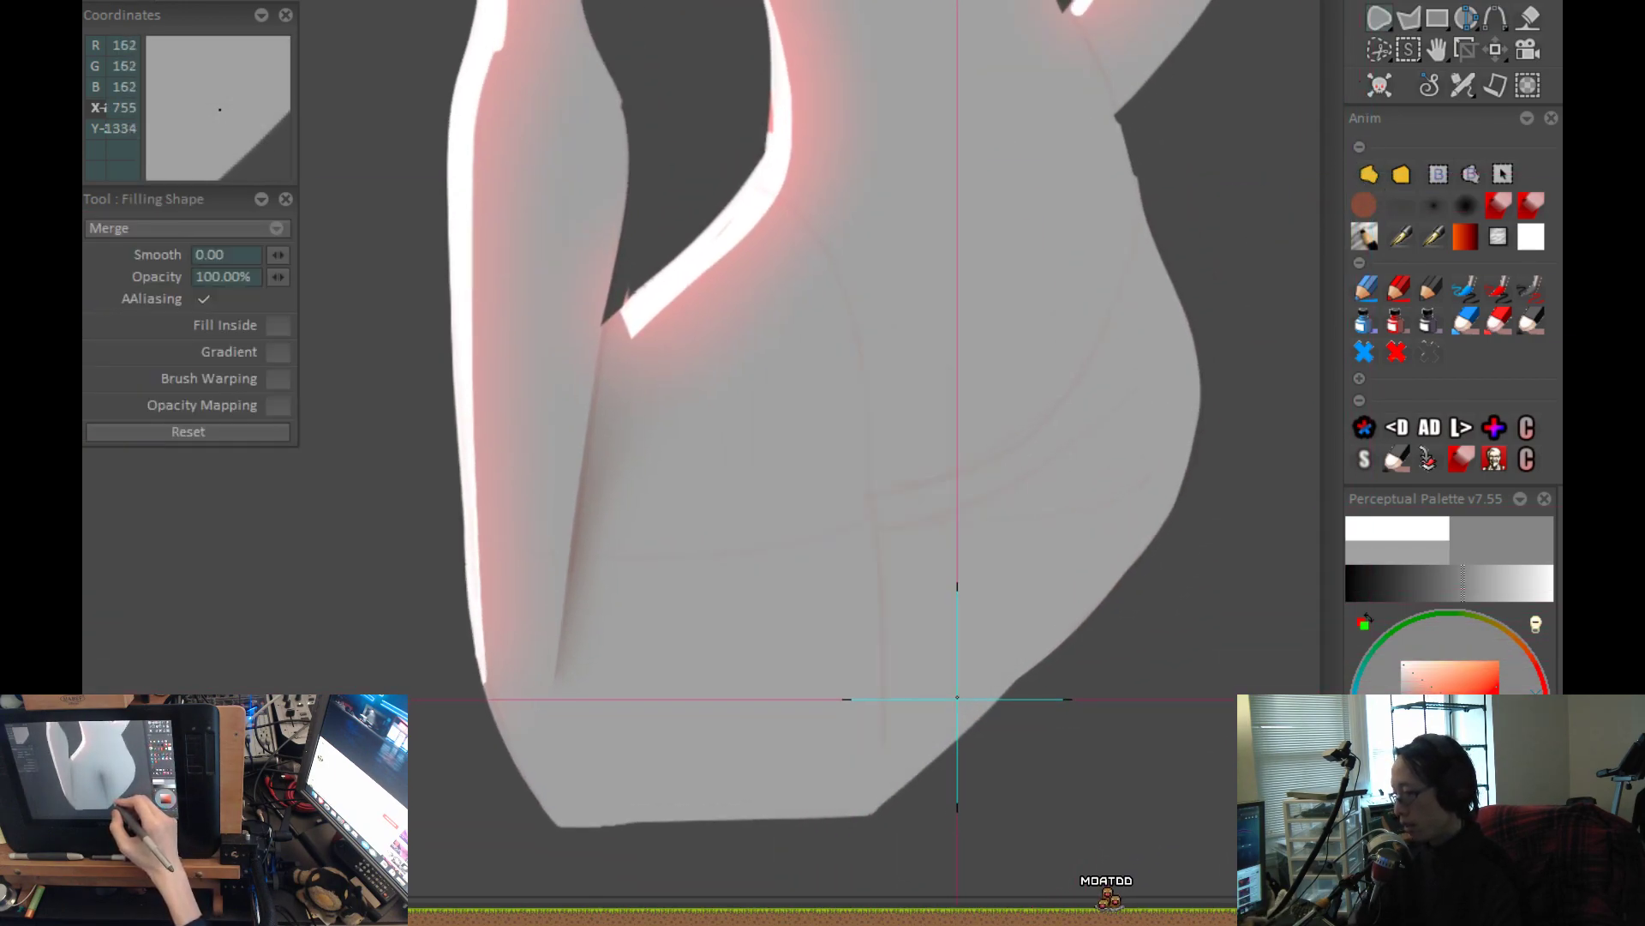
key("ctrl+shift+z")
left_click_drag(1079, 740, 767, 480)
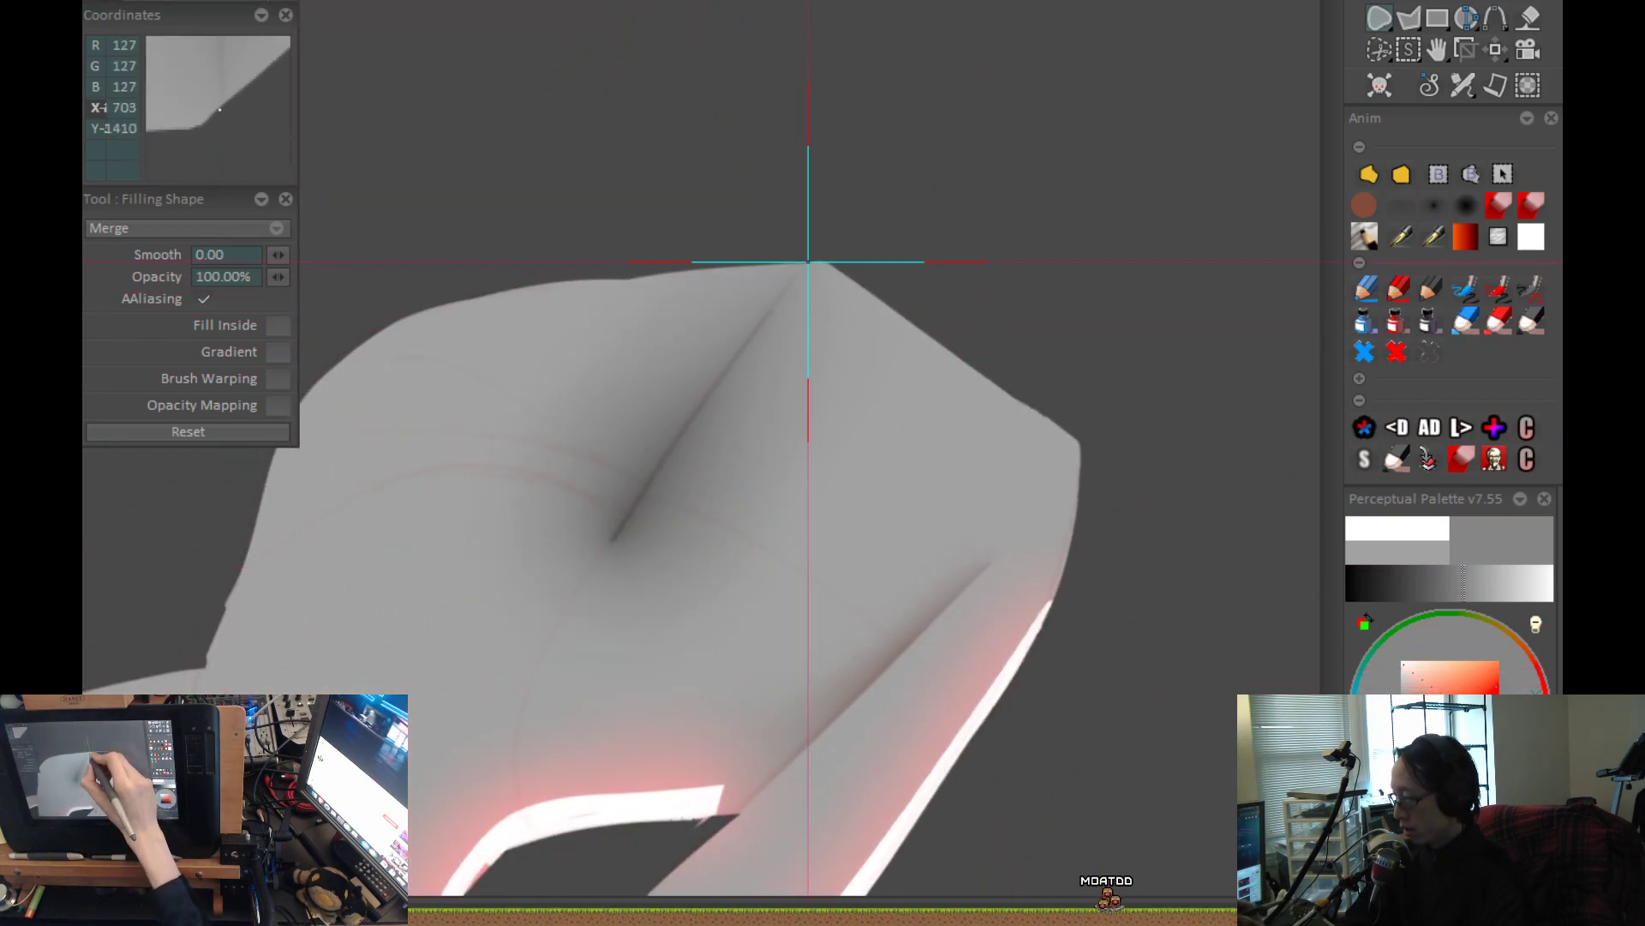
mouse_move(715, 392)
left_mouse_down()
mouse_move(620, 538)
mouse_move(844, 570)
mouse_move(910, 480)
left_mouse_up()
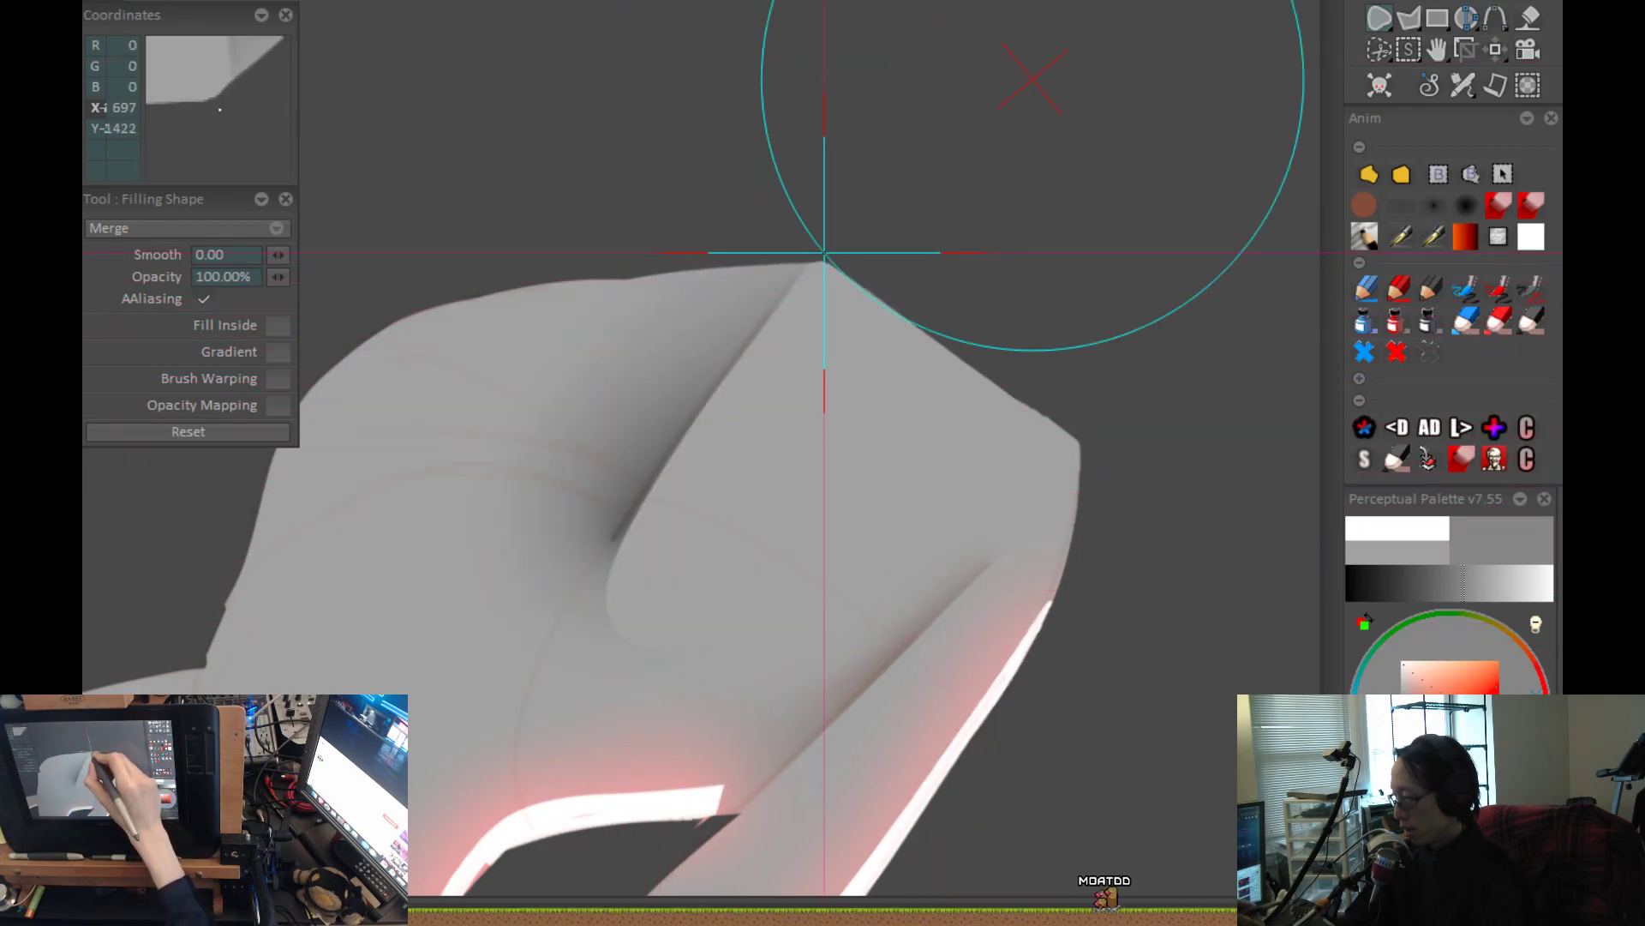
mouse_move(621, 547)
left_mouse_down()
mouse_move(643, 477)
mouse_move(760, 305)
mouse_move(838, 236)
mouse_move(943, 308)
left_mouse_up()
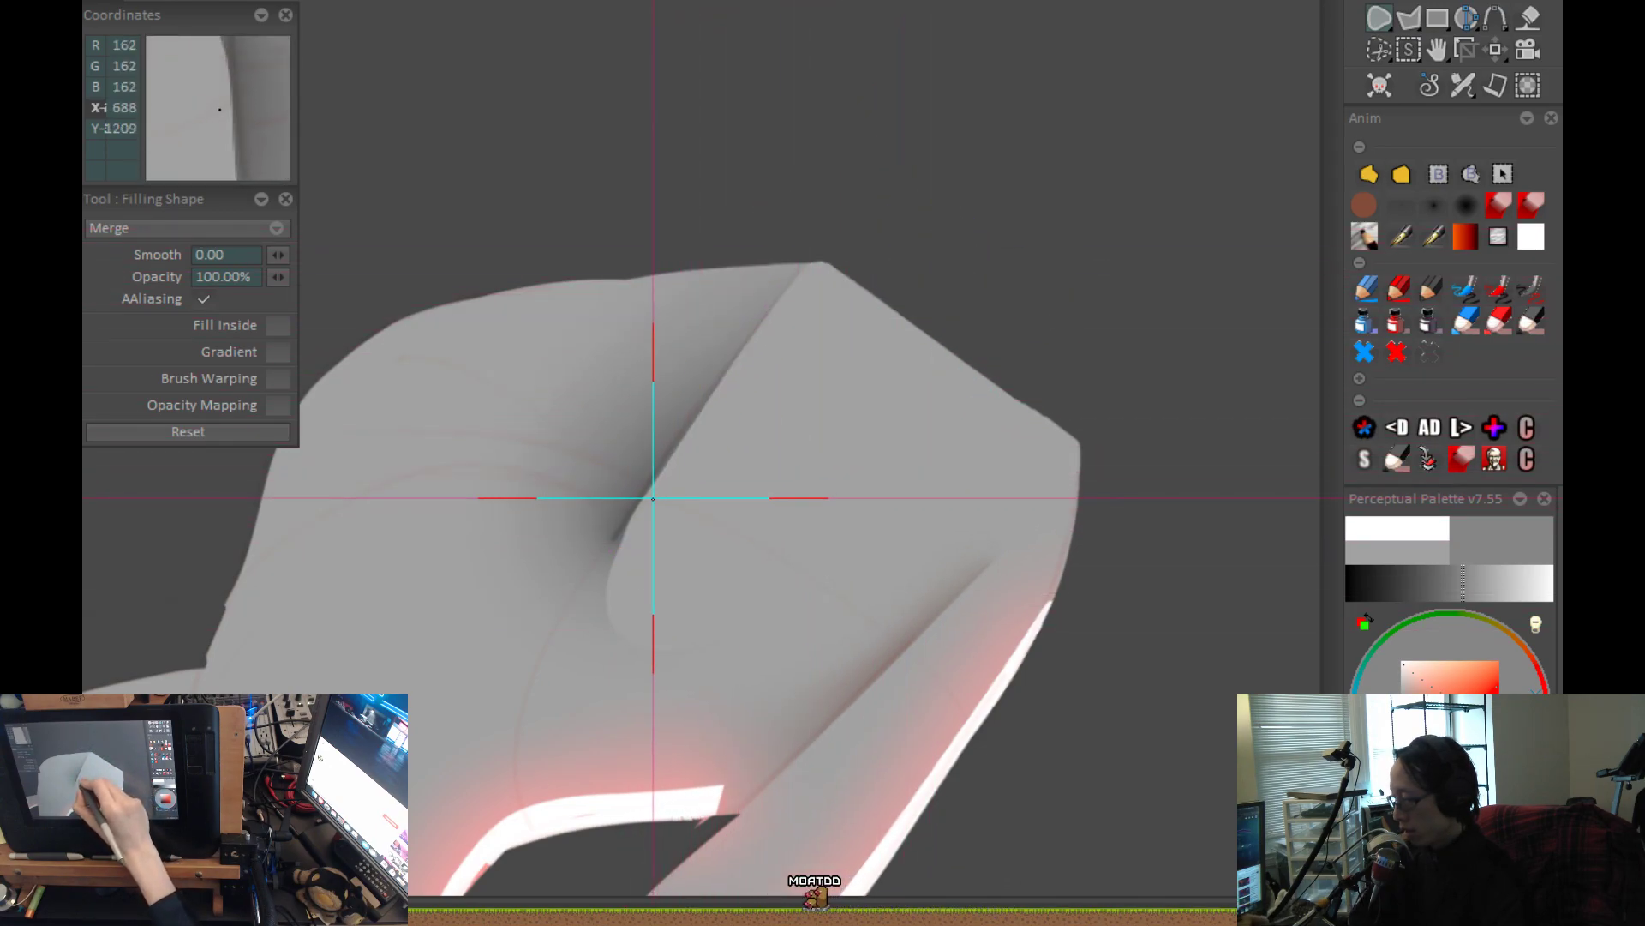
left_click_drag(641, 504, 613, 577)
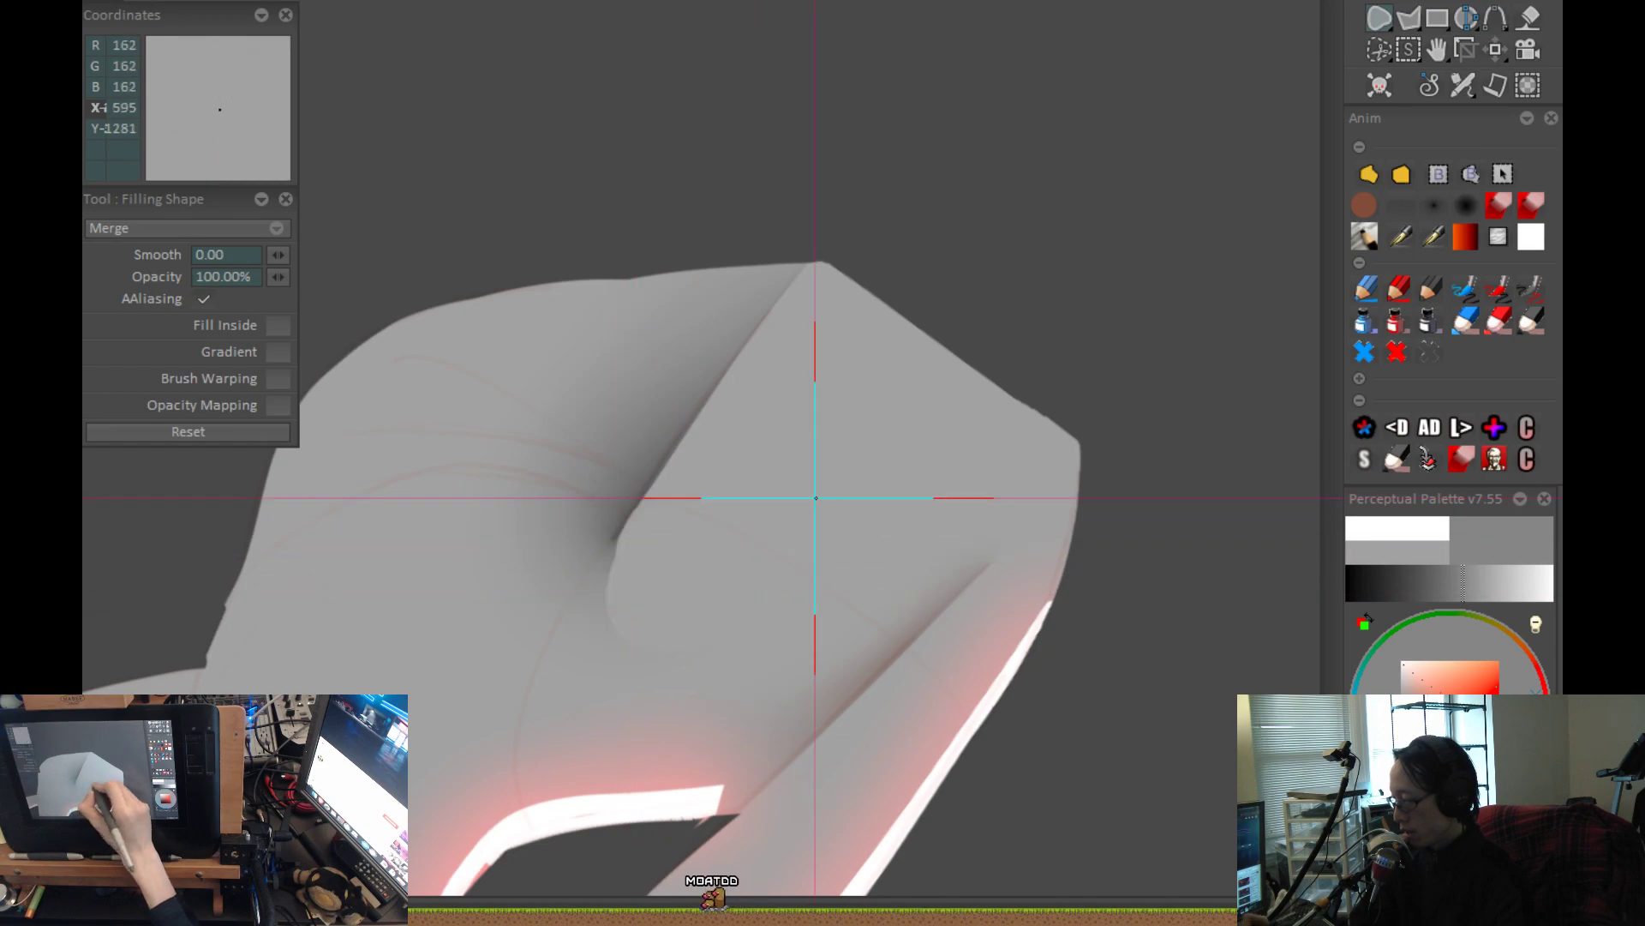
Blend the rounded top edge of the filled leg shape into the hip with the airbrush at size 62.78, and check the figure.
key("Home")
key("greater")
left_click_drag(738, 620, 767, 417)
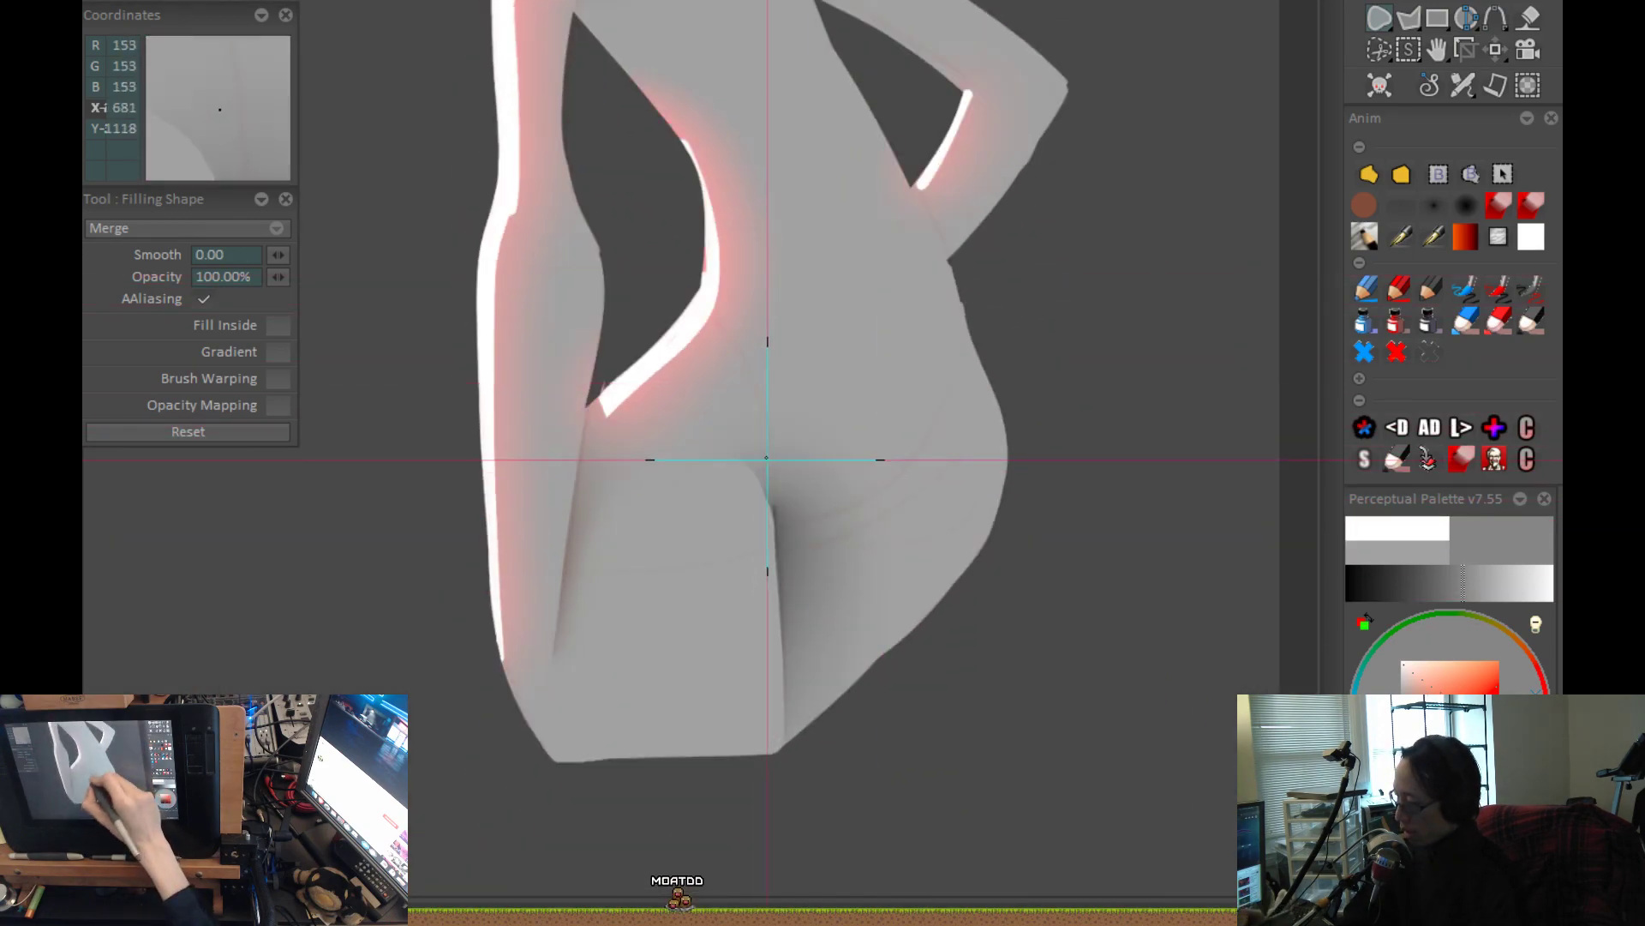
left_click(1402, 207)
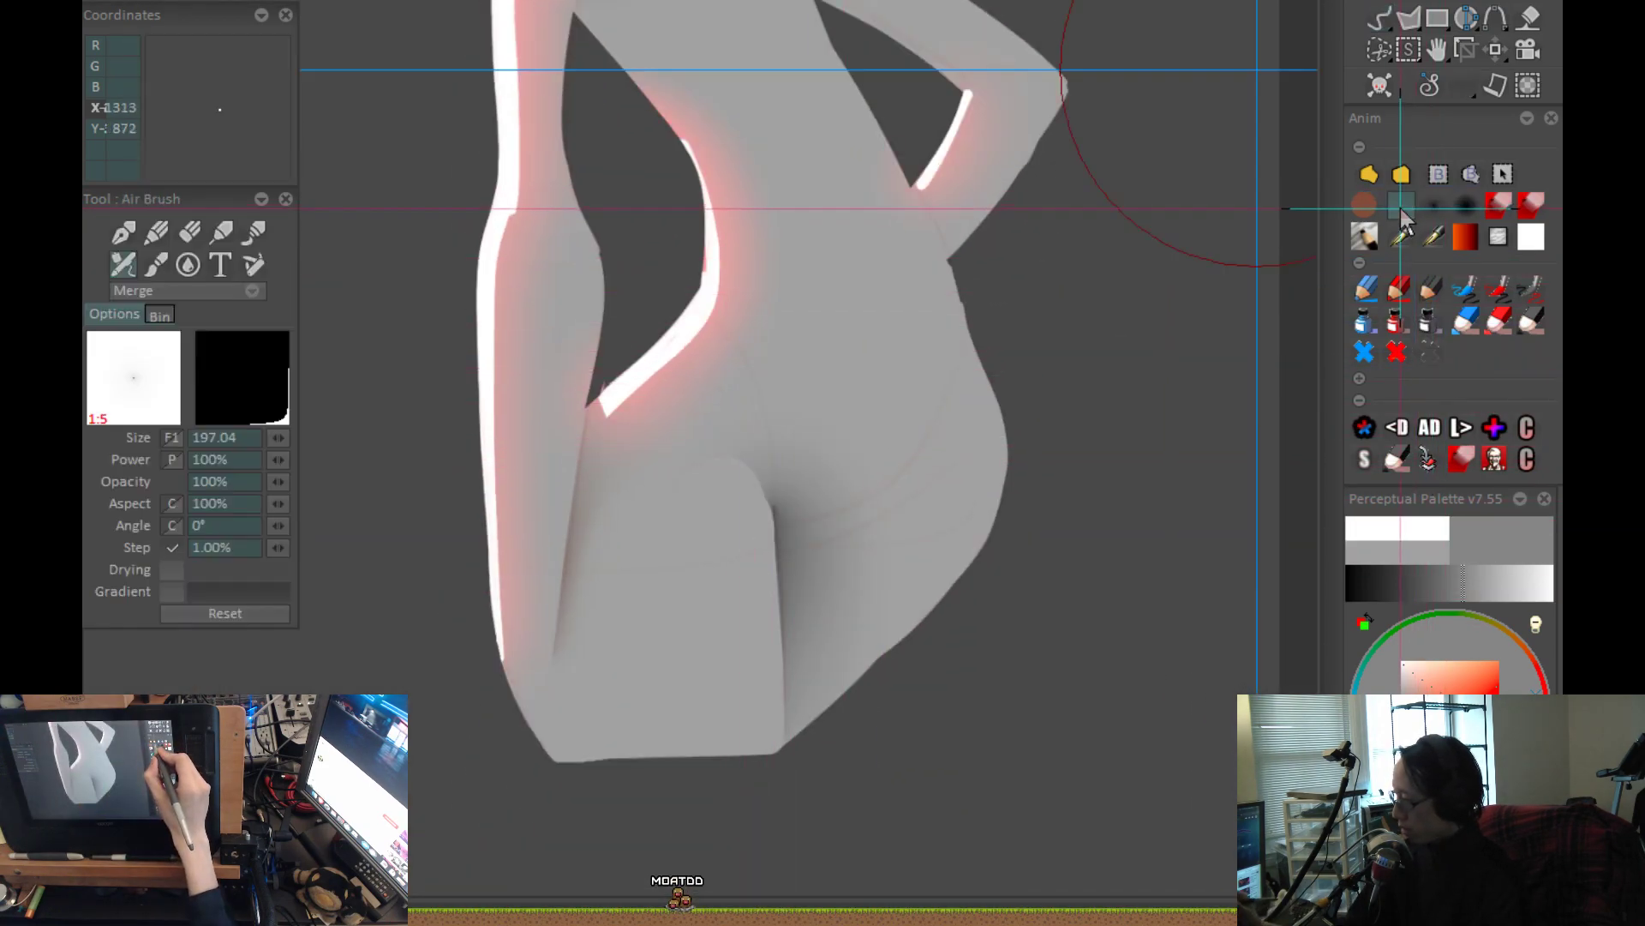
scroll(745, 499, "up", 2)
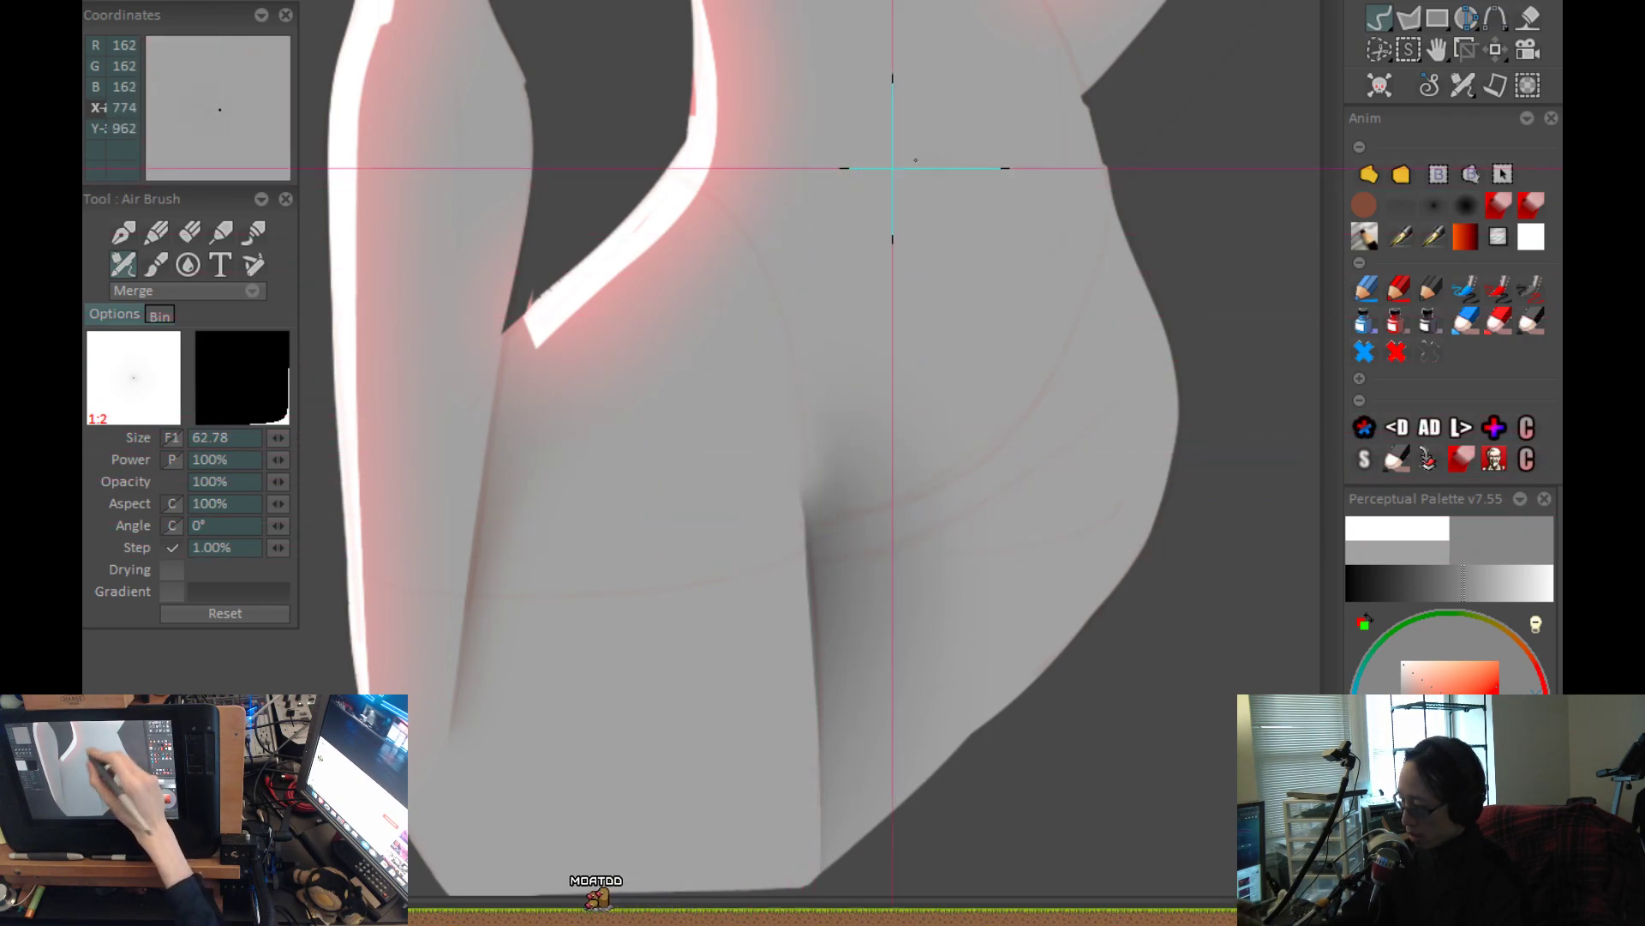
key("f")
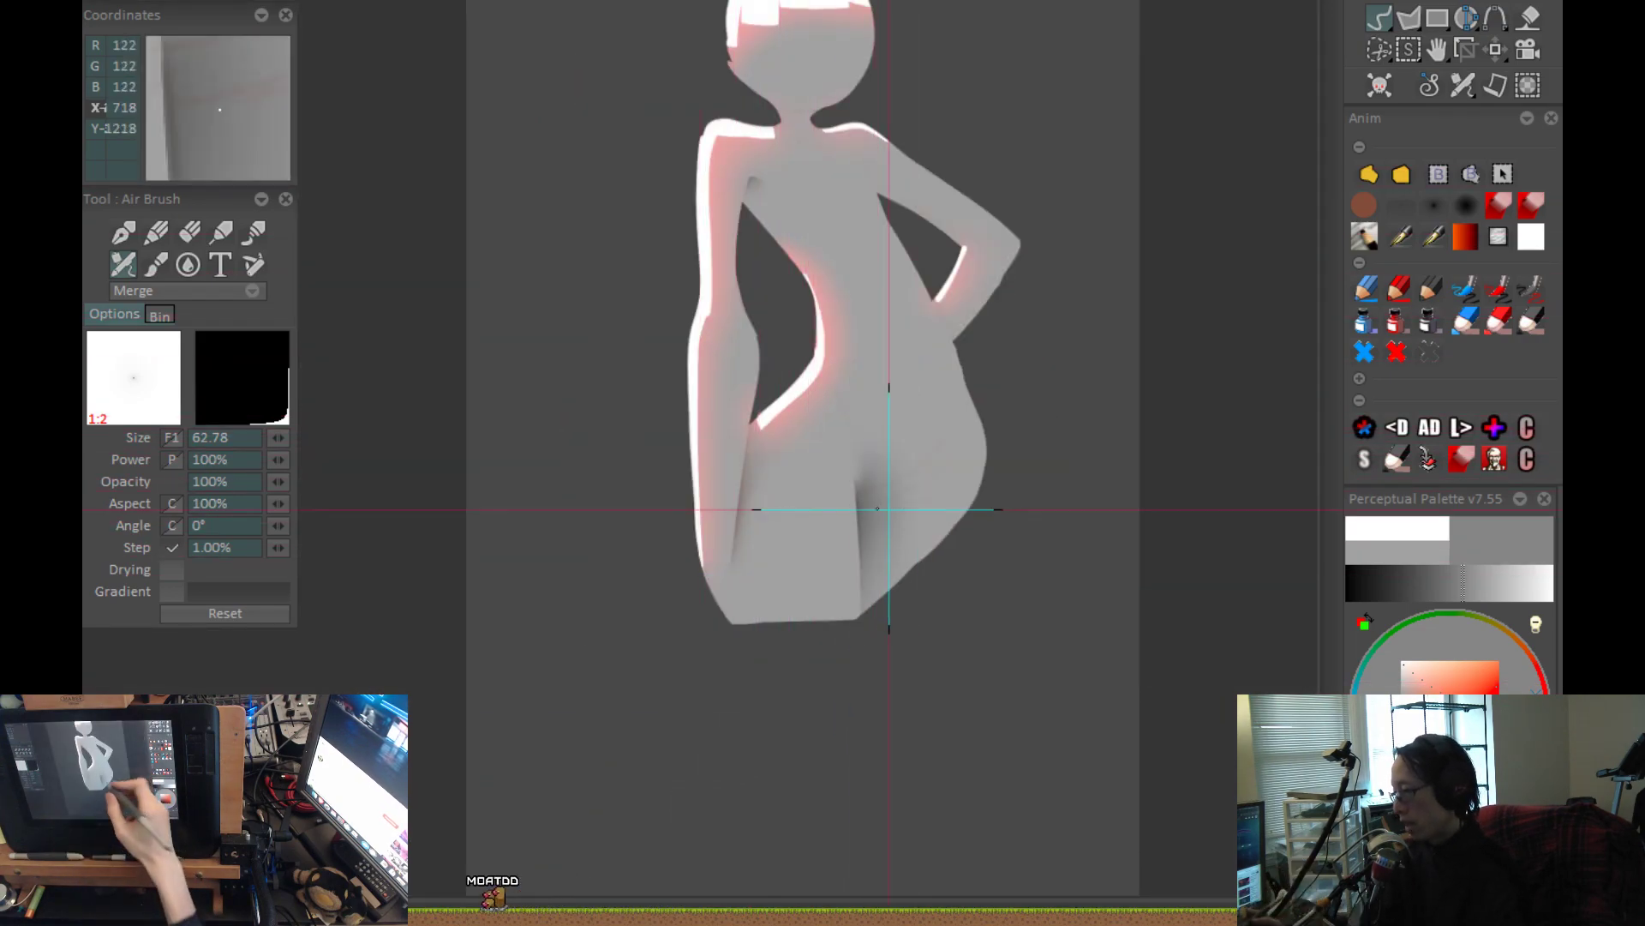
scroll(908, 509, "up", 4)
scroll(962, 610, "down", 1)
scroll(983, 596, "down", 1)
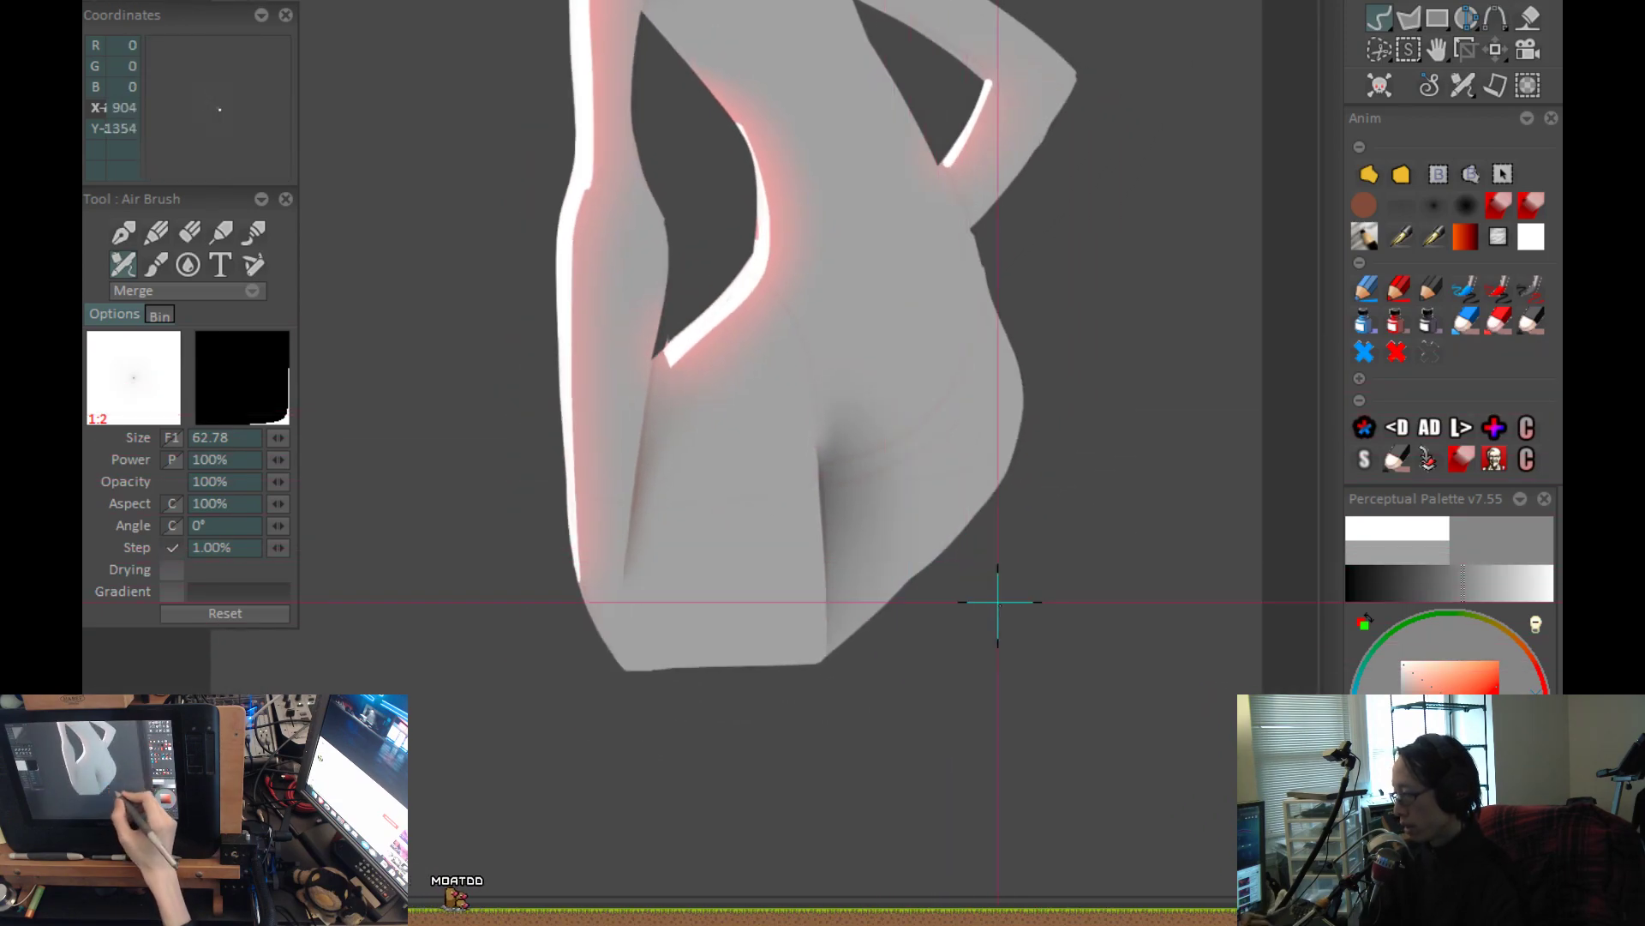
Airbrush the upper end of the leg crease shadow at size 62.78 to follow the lower curve of the far hip.
scroll(997, 602, "down", 1)
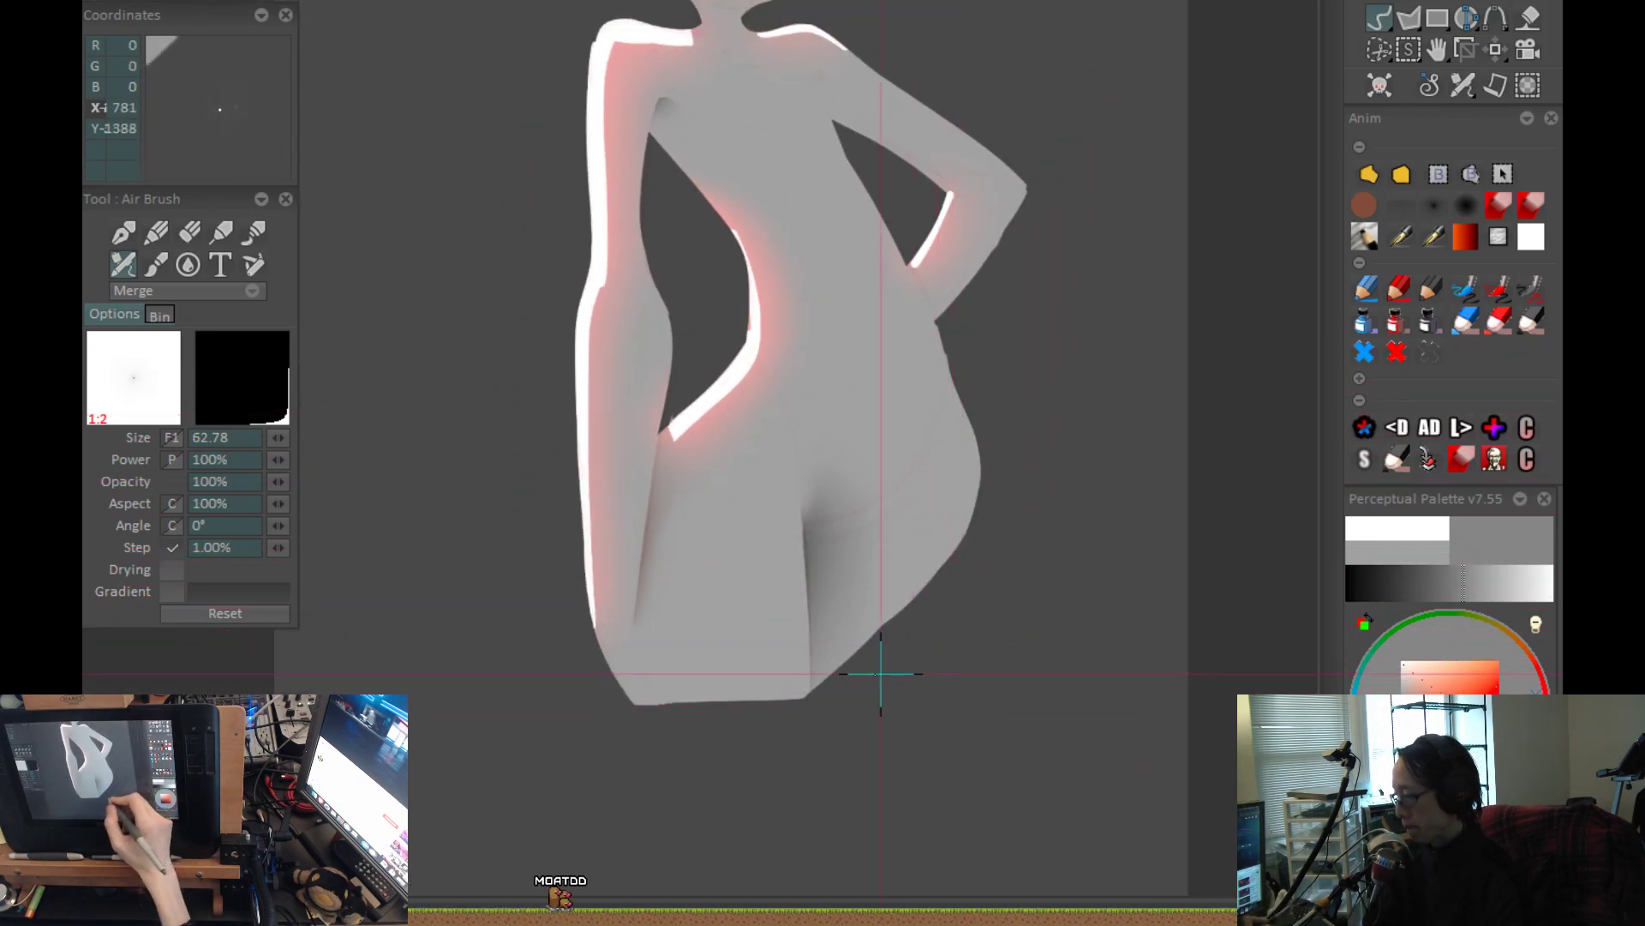
scroll(891, 673, "up", 2)
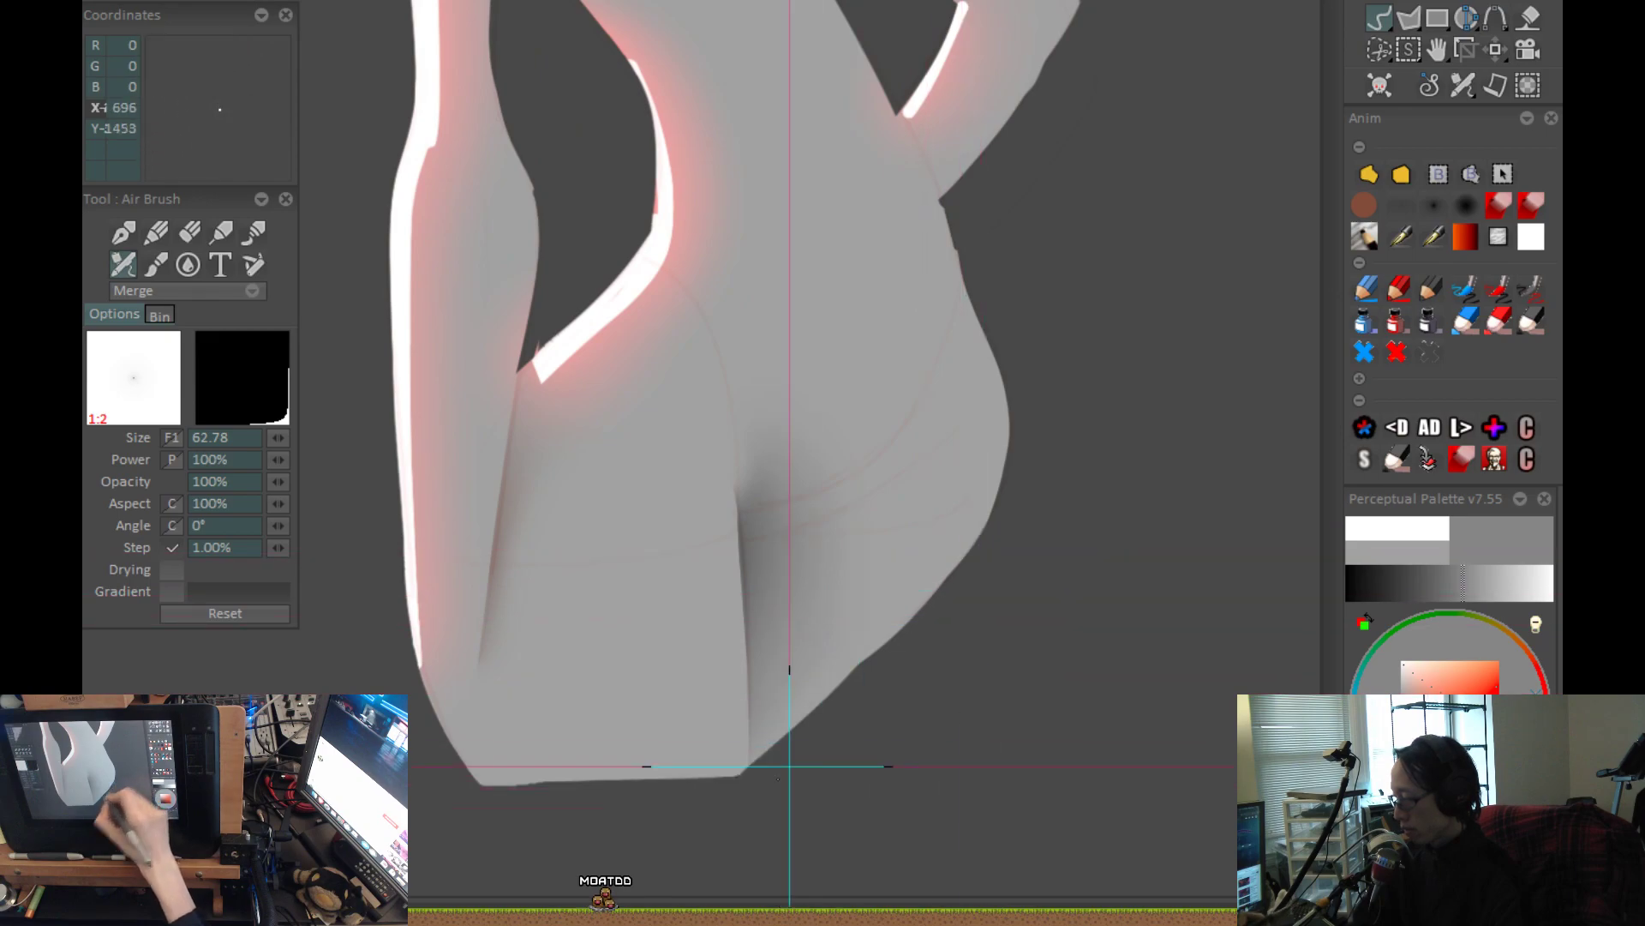
left_click_drag(860, 701, 896, 599)
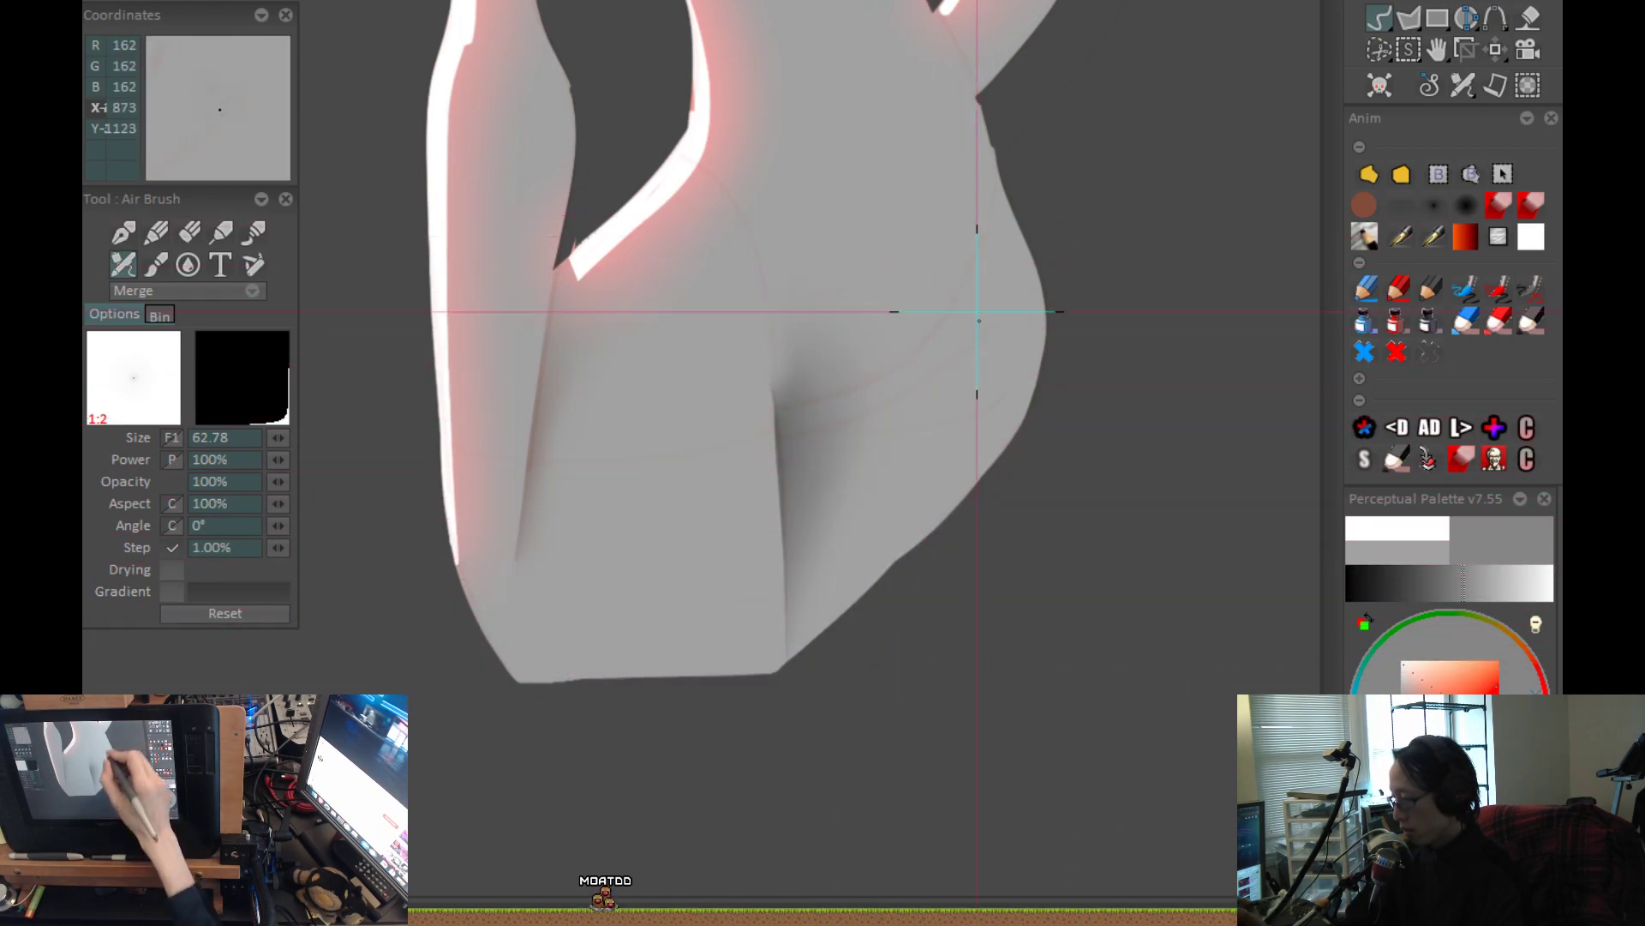
scroll(921, 823, "down", 5)
scroll(919, 588, "up", 3)
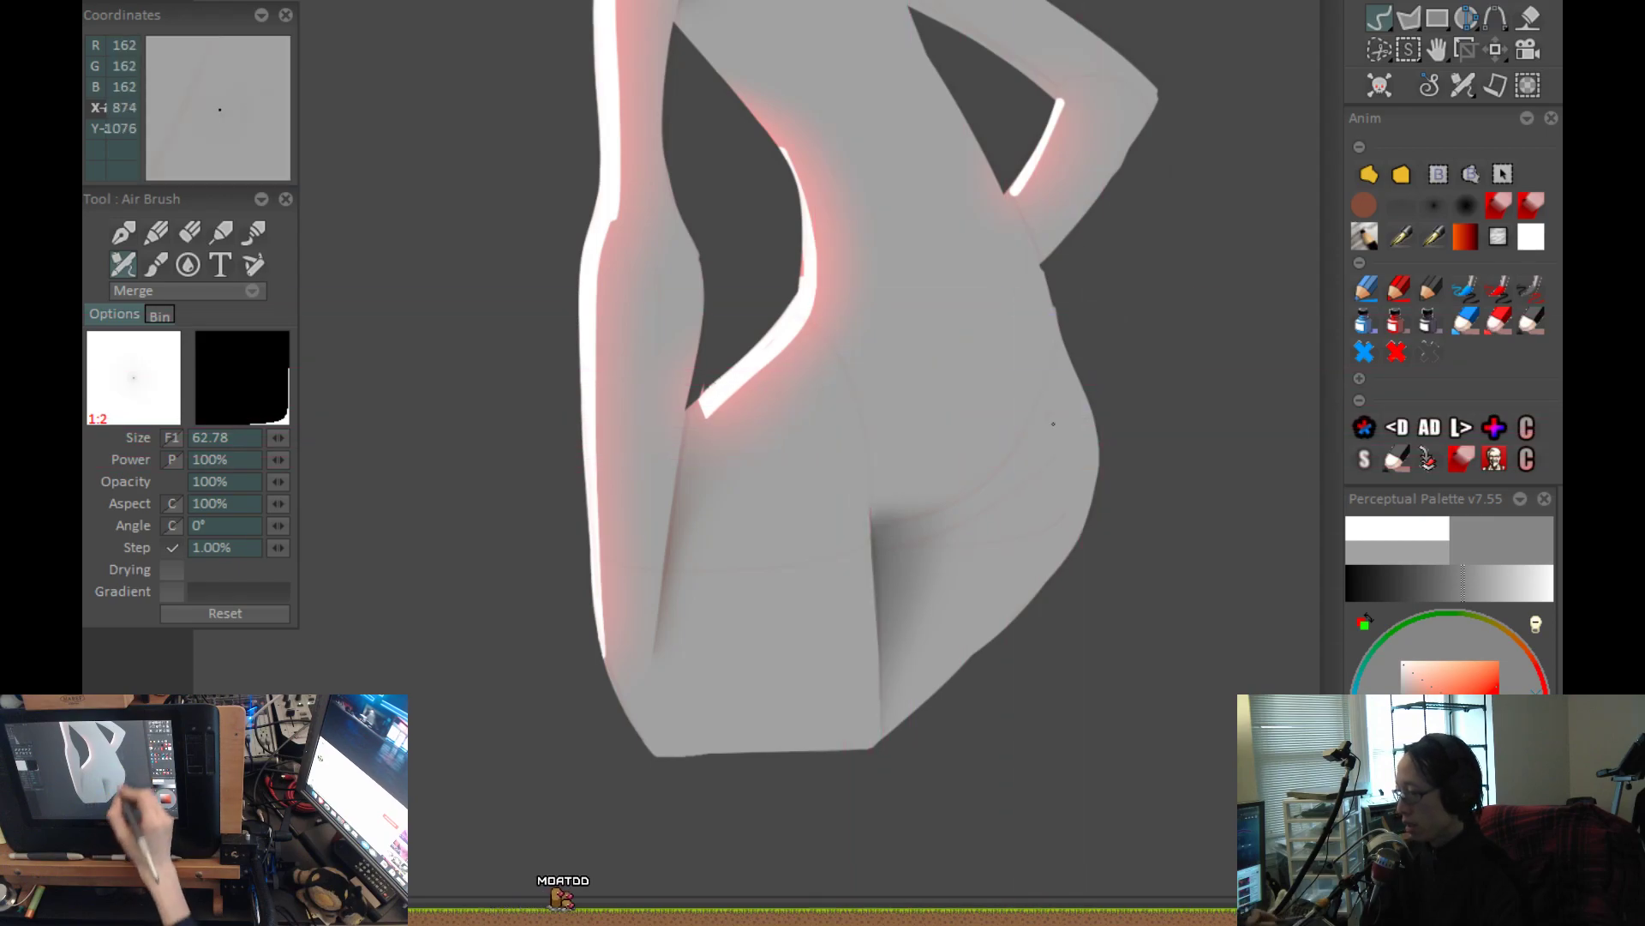
scroll(1036, 403, "down", 3)
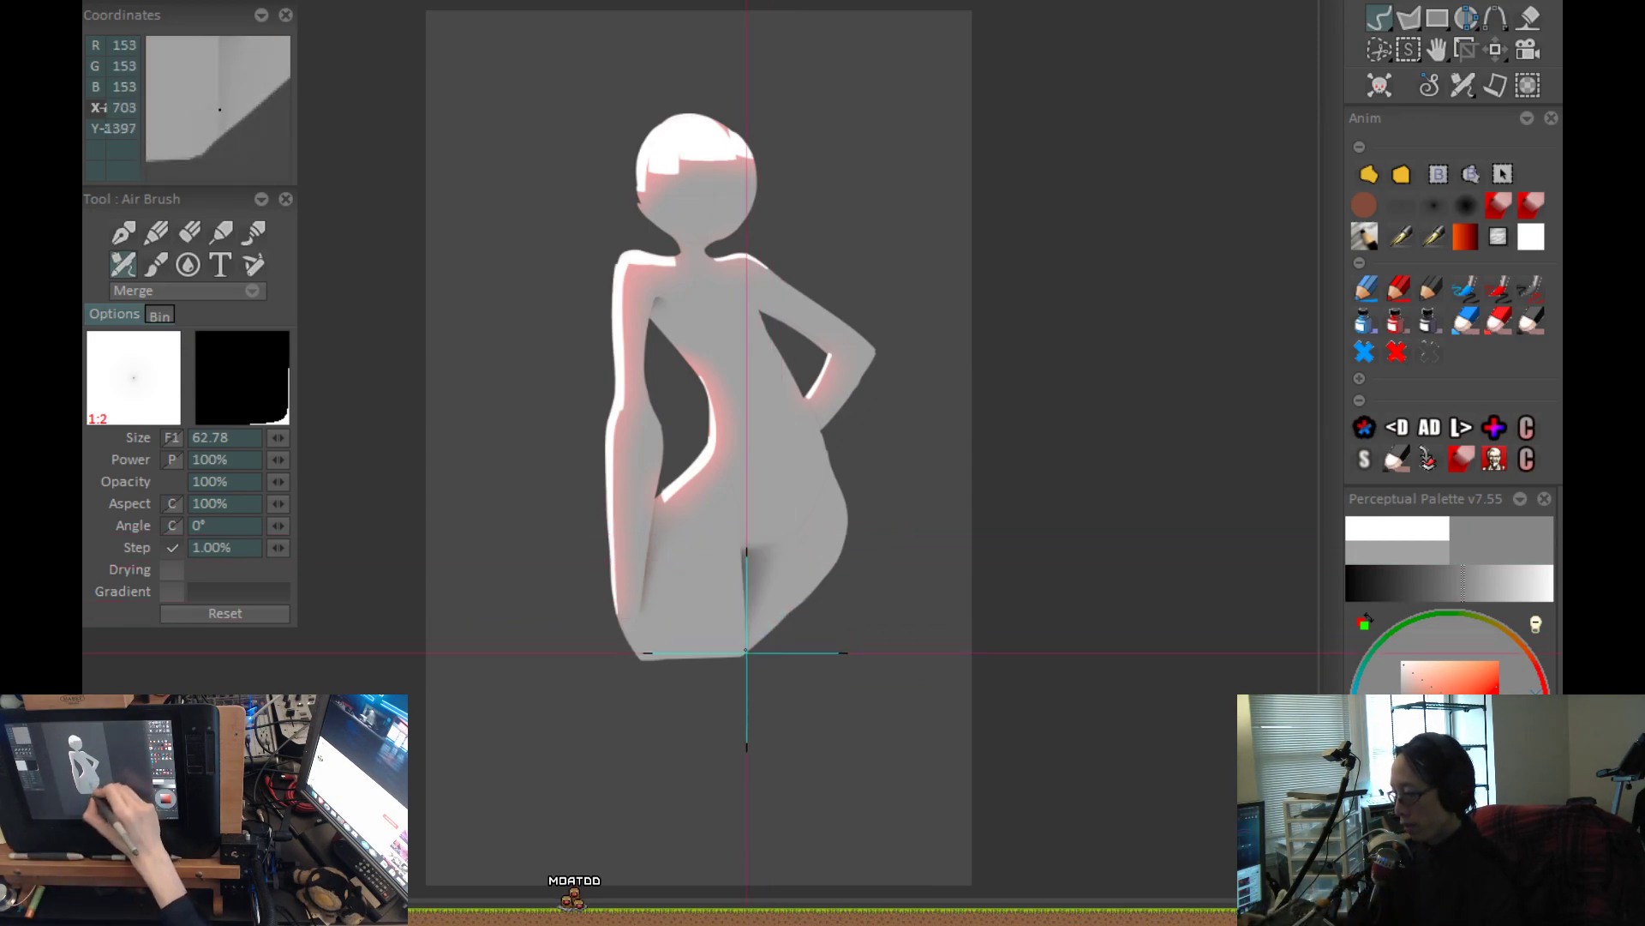
scroll(771, 566, "up", 3)
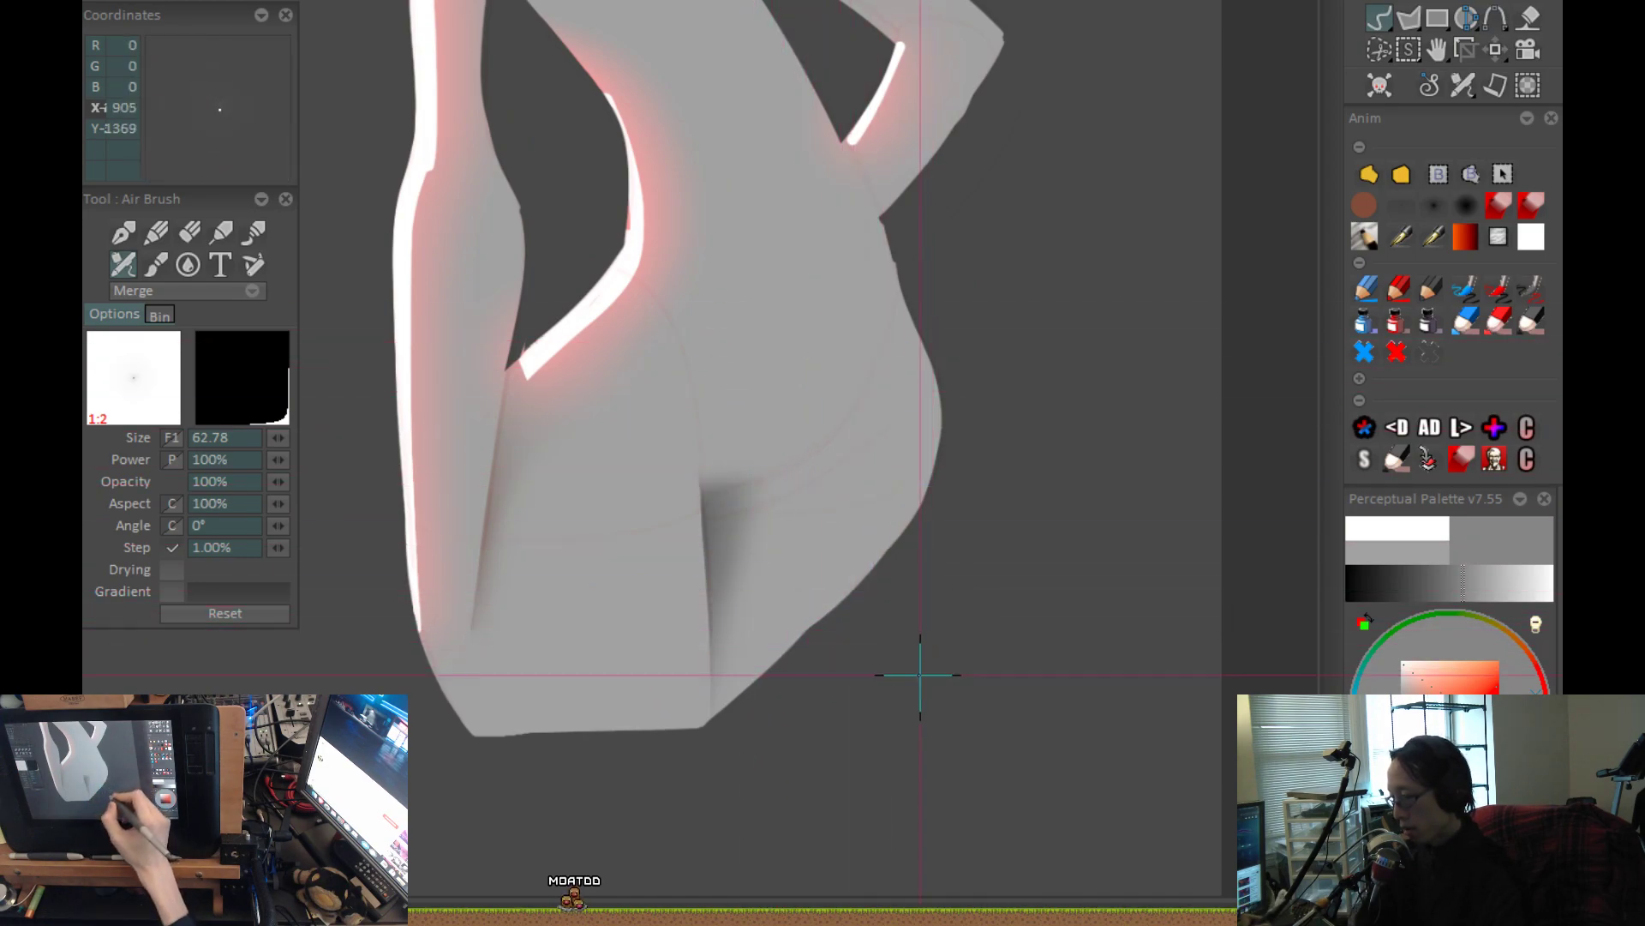
Extend the crease shadow outward as a thin tapering line under the hip's lower curve, and check the whole figure.
scroll(925, 665, "down", 3)
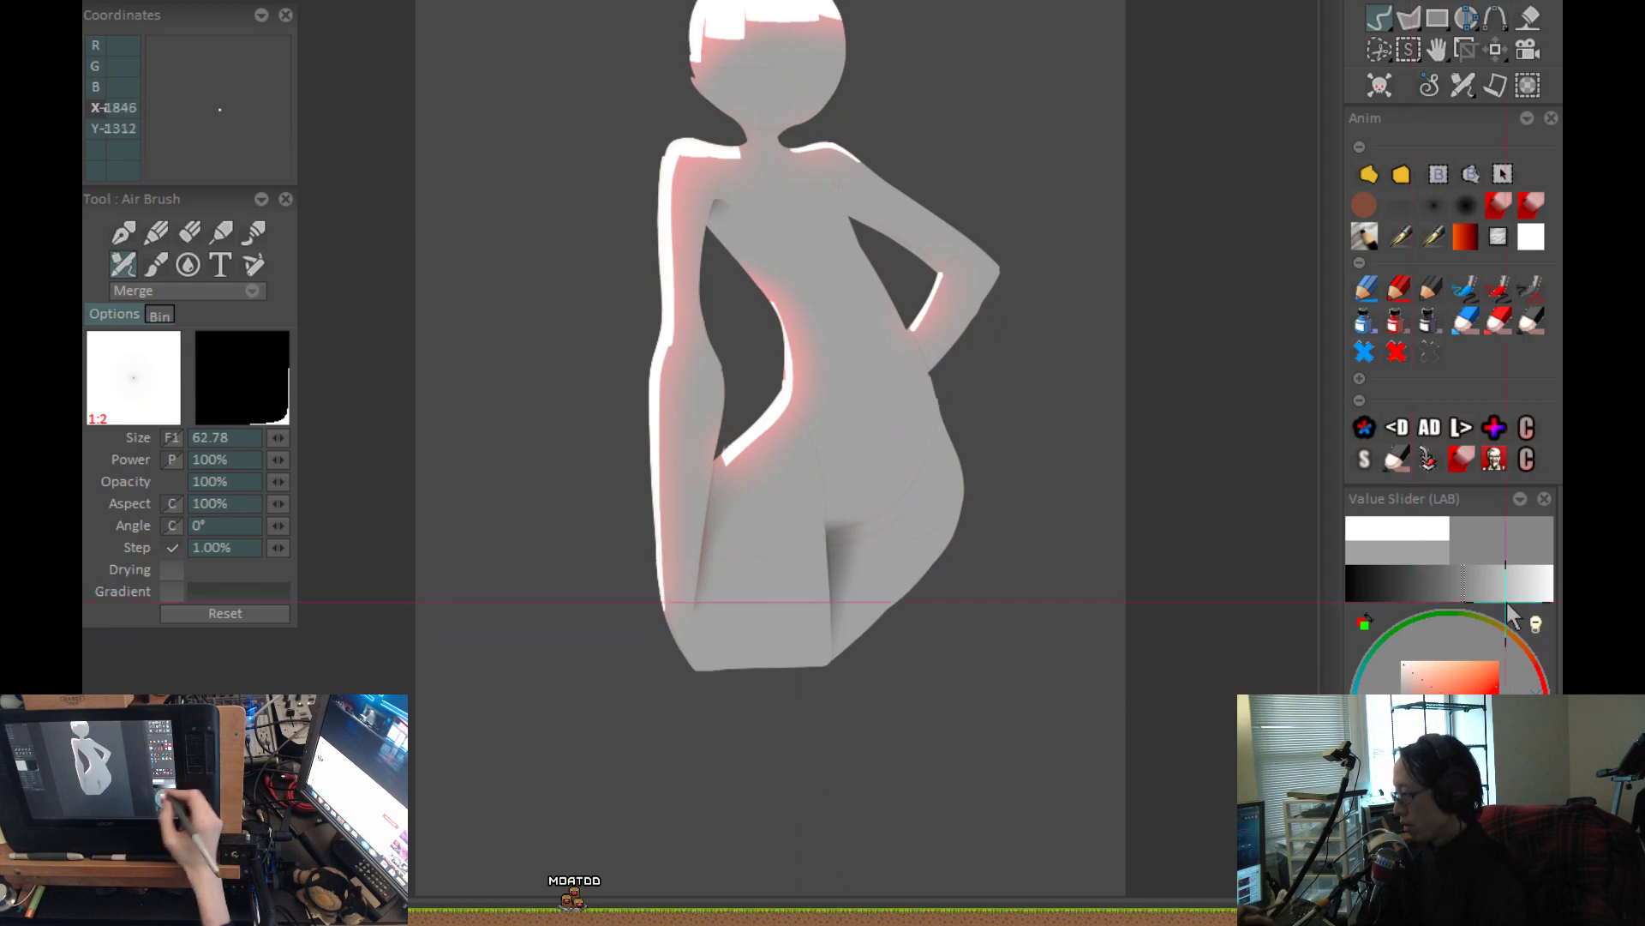
scroll(1010, 429, "up", 4)
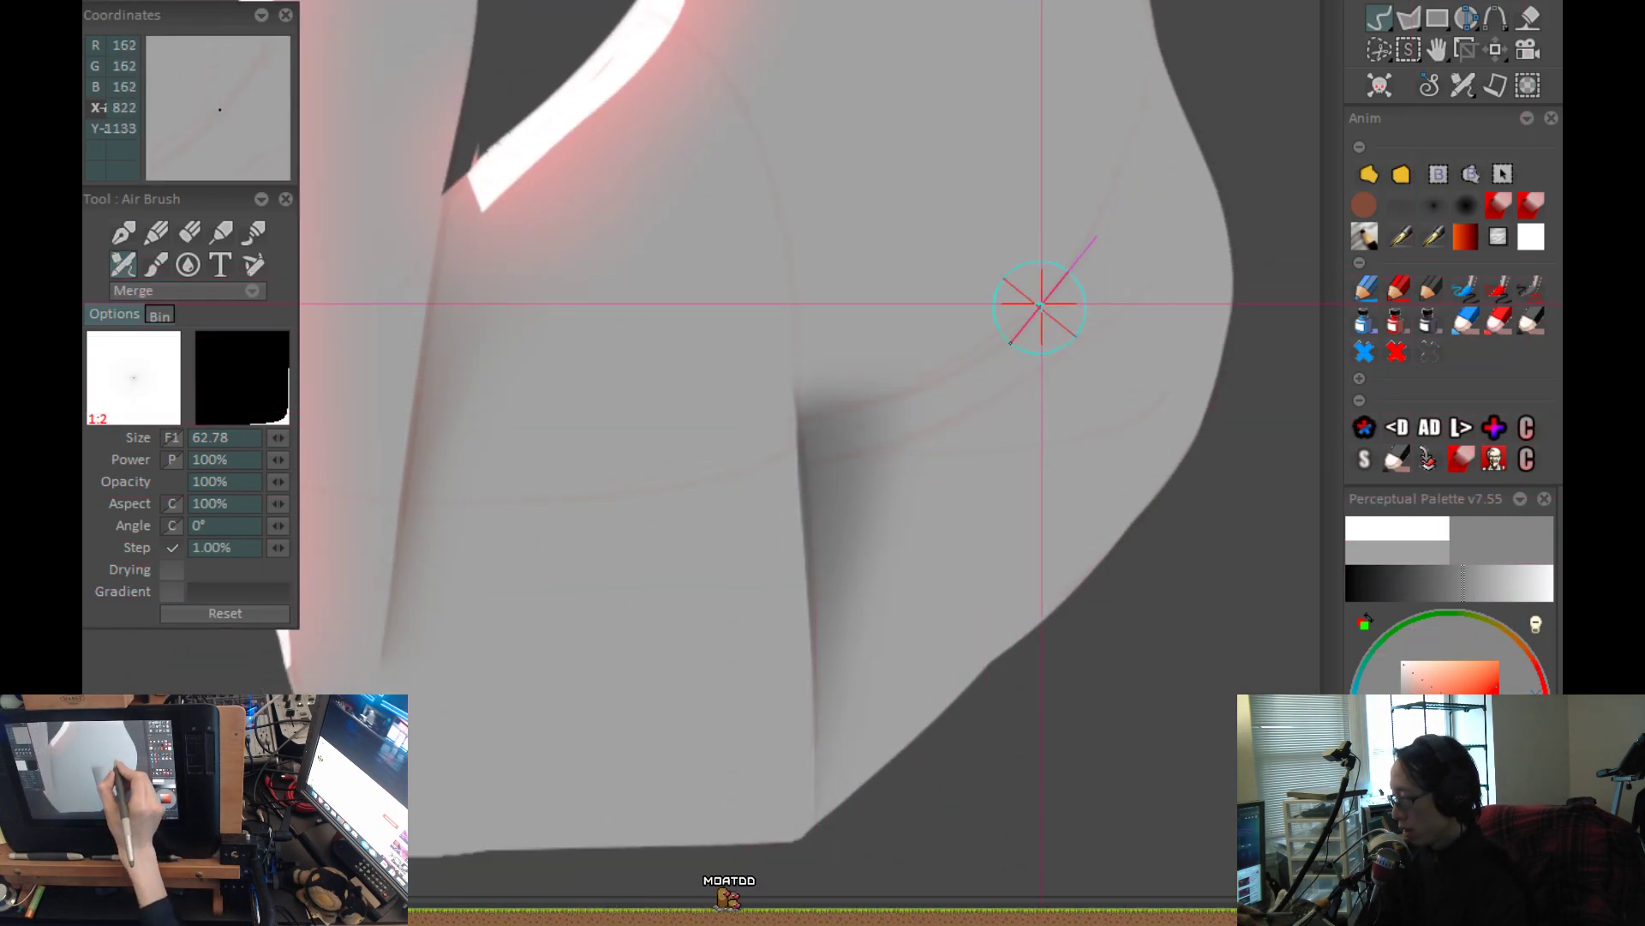
scroll(811, 630, "down", 3)
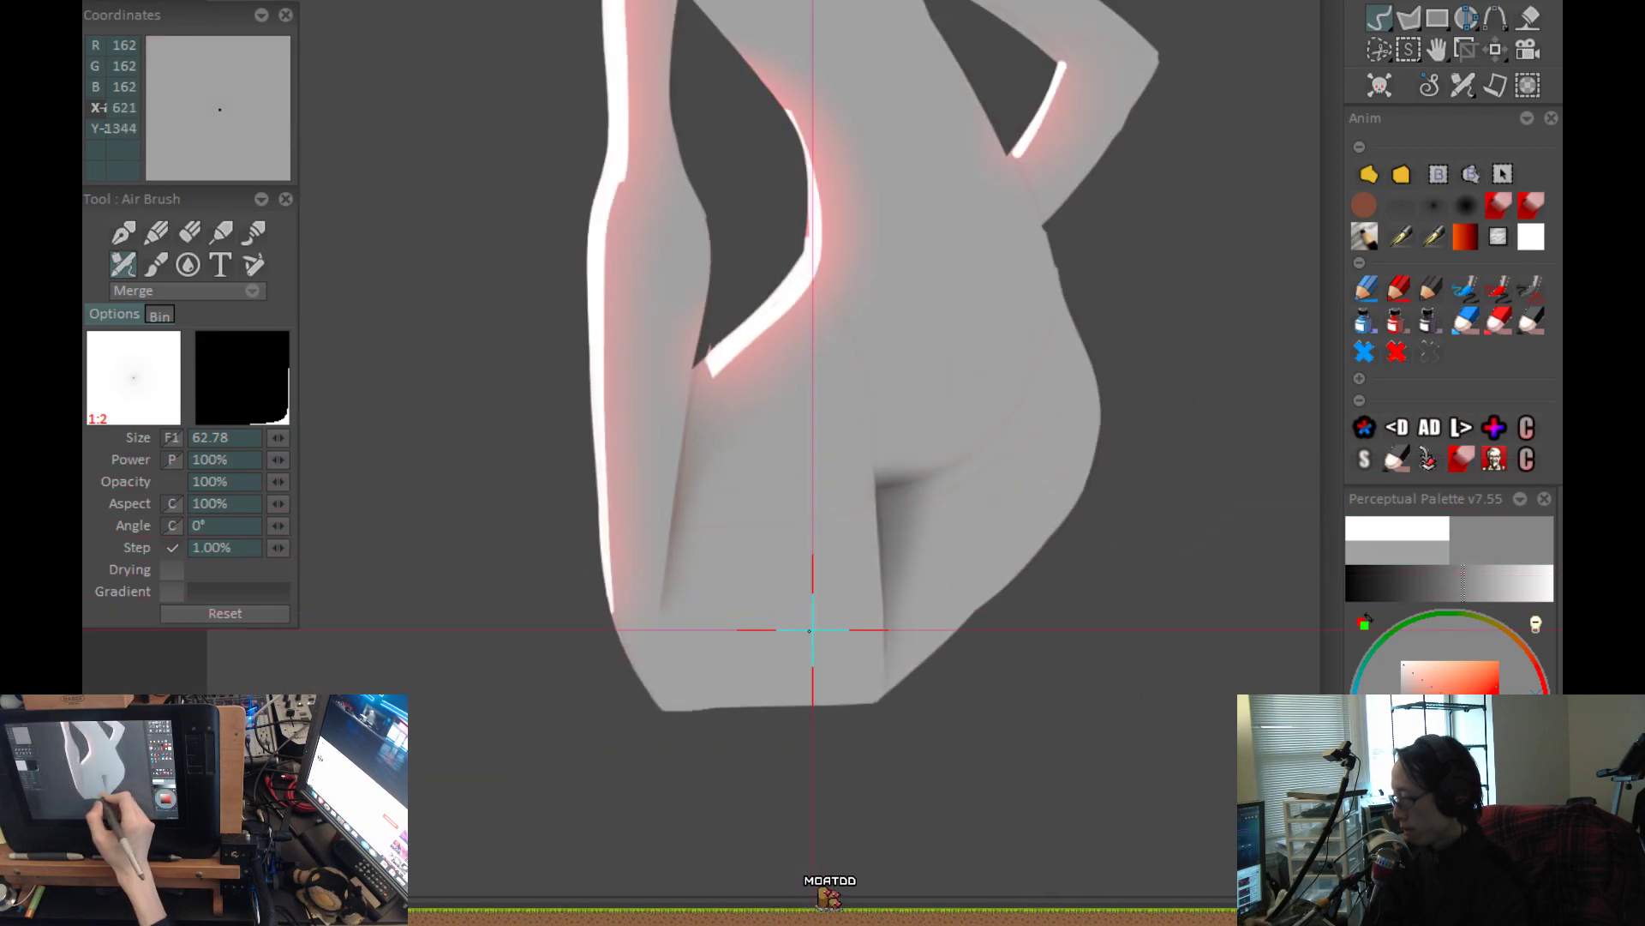
scroll(1065, 522, "up", 2)
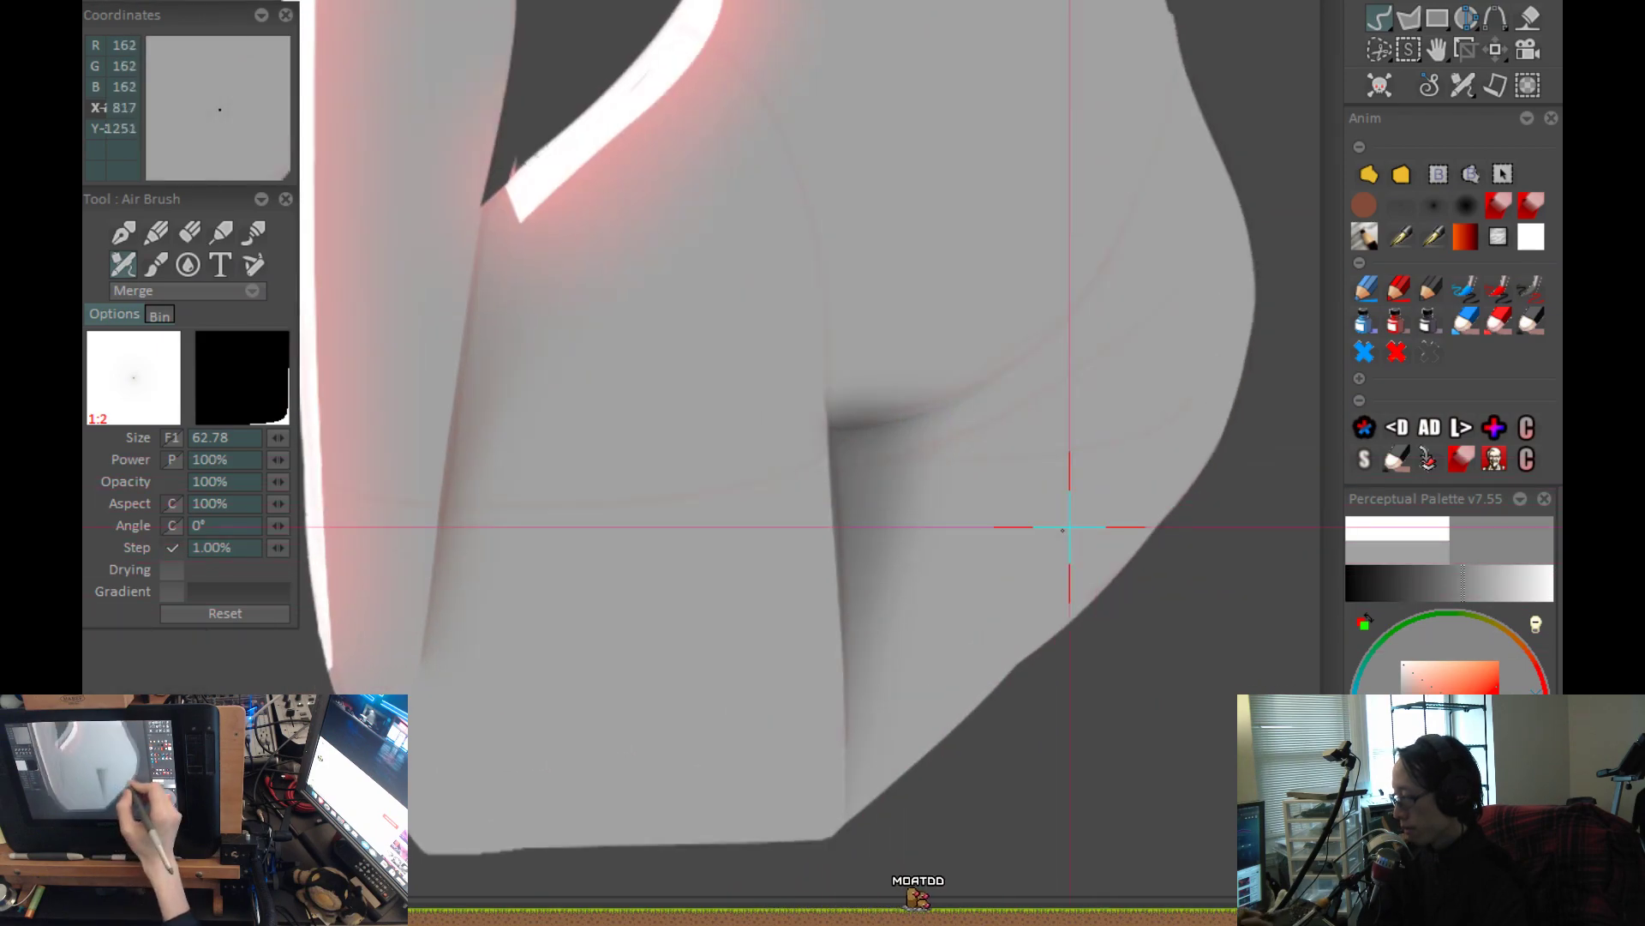
scroll(1013, 567, "down", 1)
scroll(1013, 567, "down", 4)
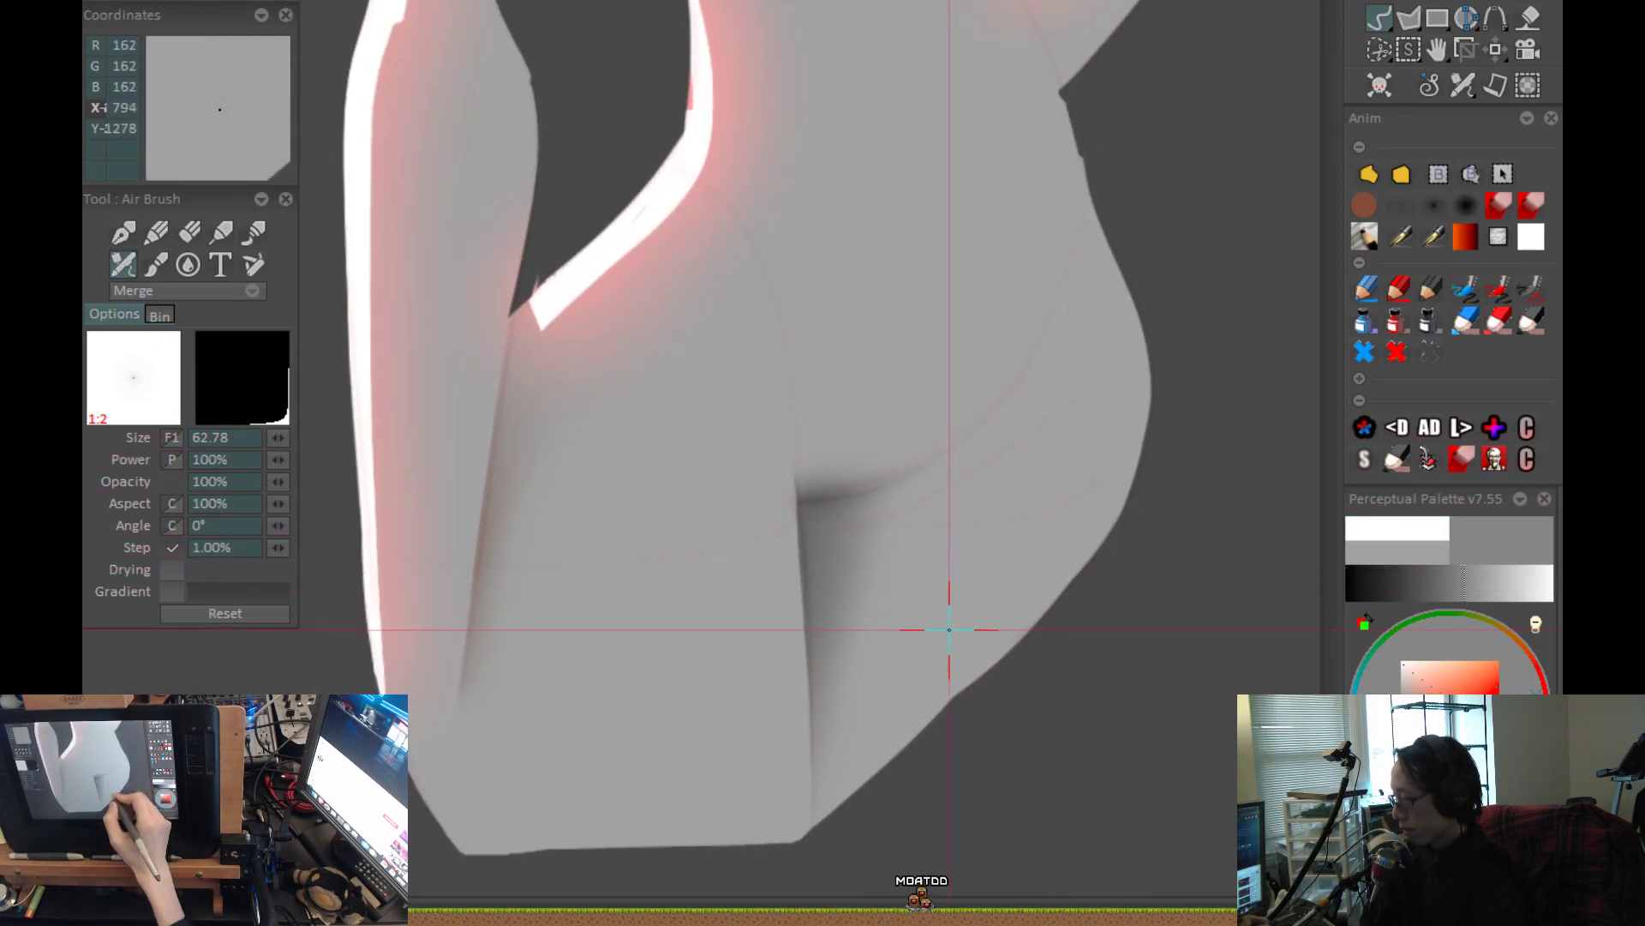
left_click_drag(976, 634, 949, 713)
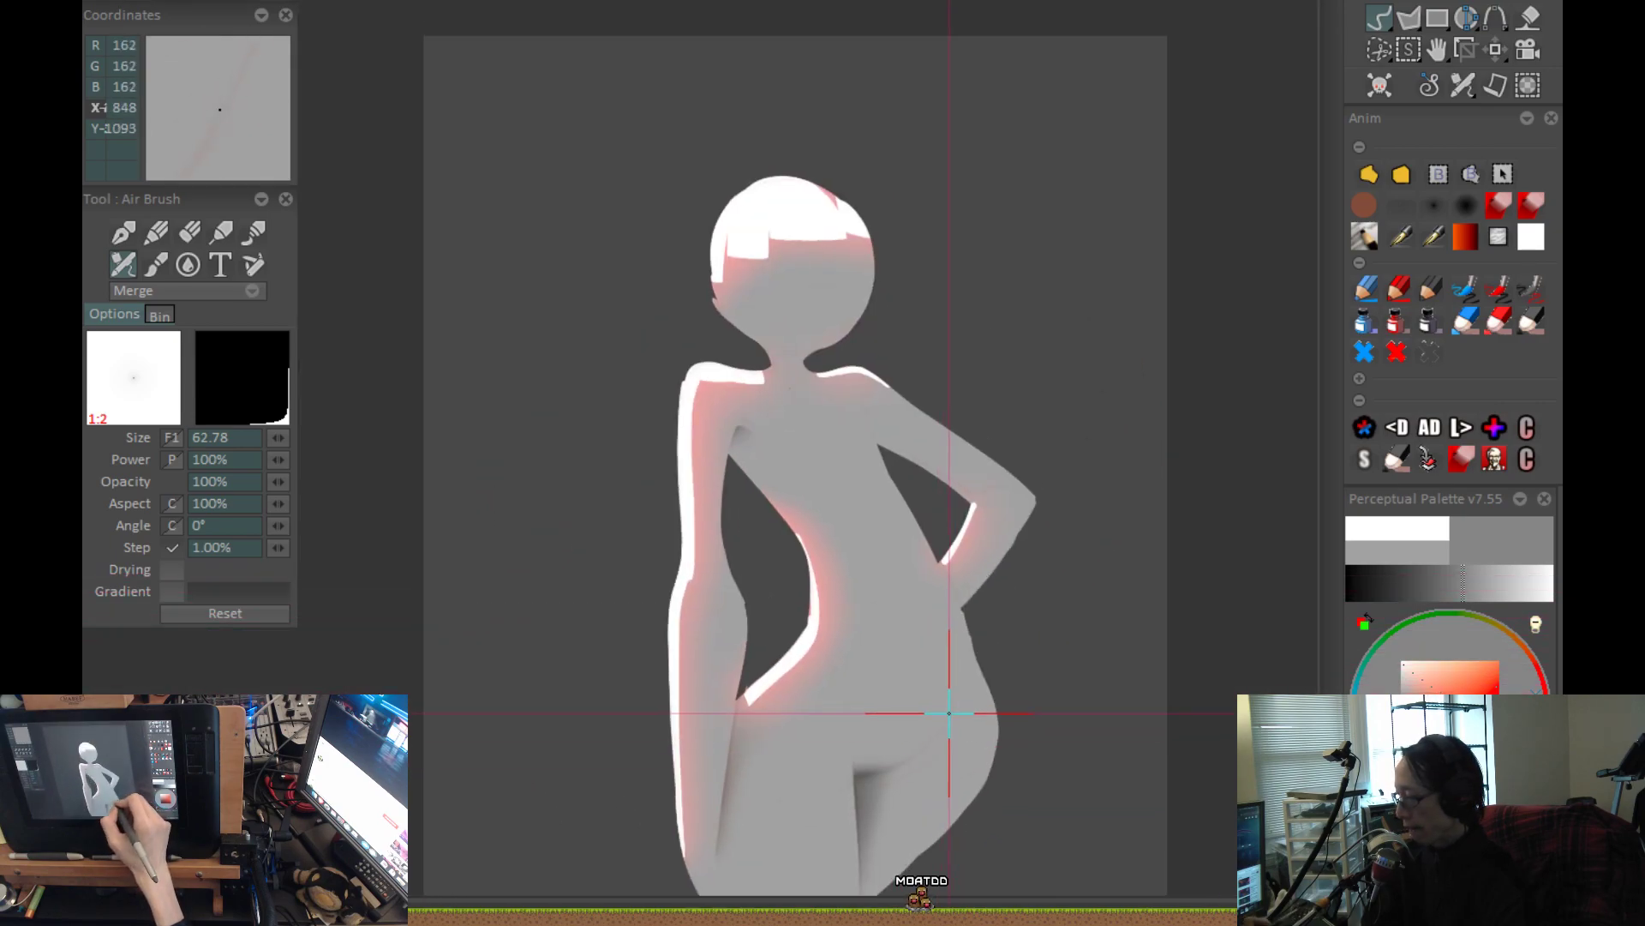
Airbrush a faint shadow along the fold where the bent arm meets the torso at size 62.78.
scroll(870, 437, "up", 4)
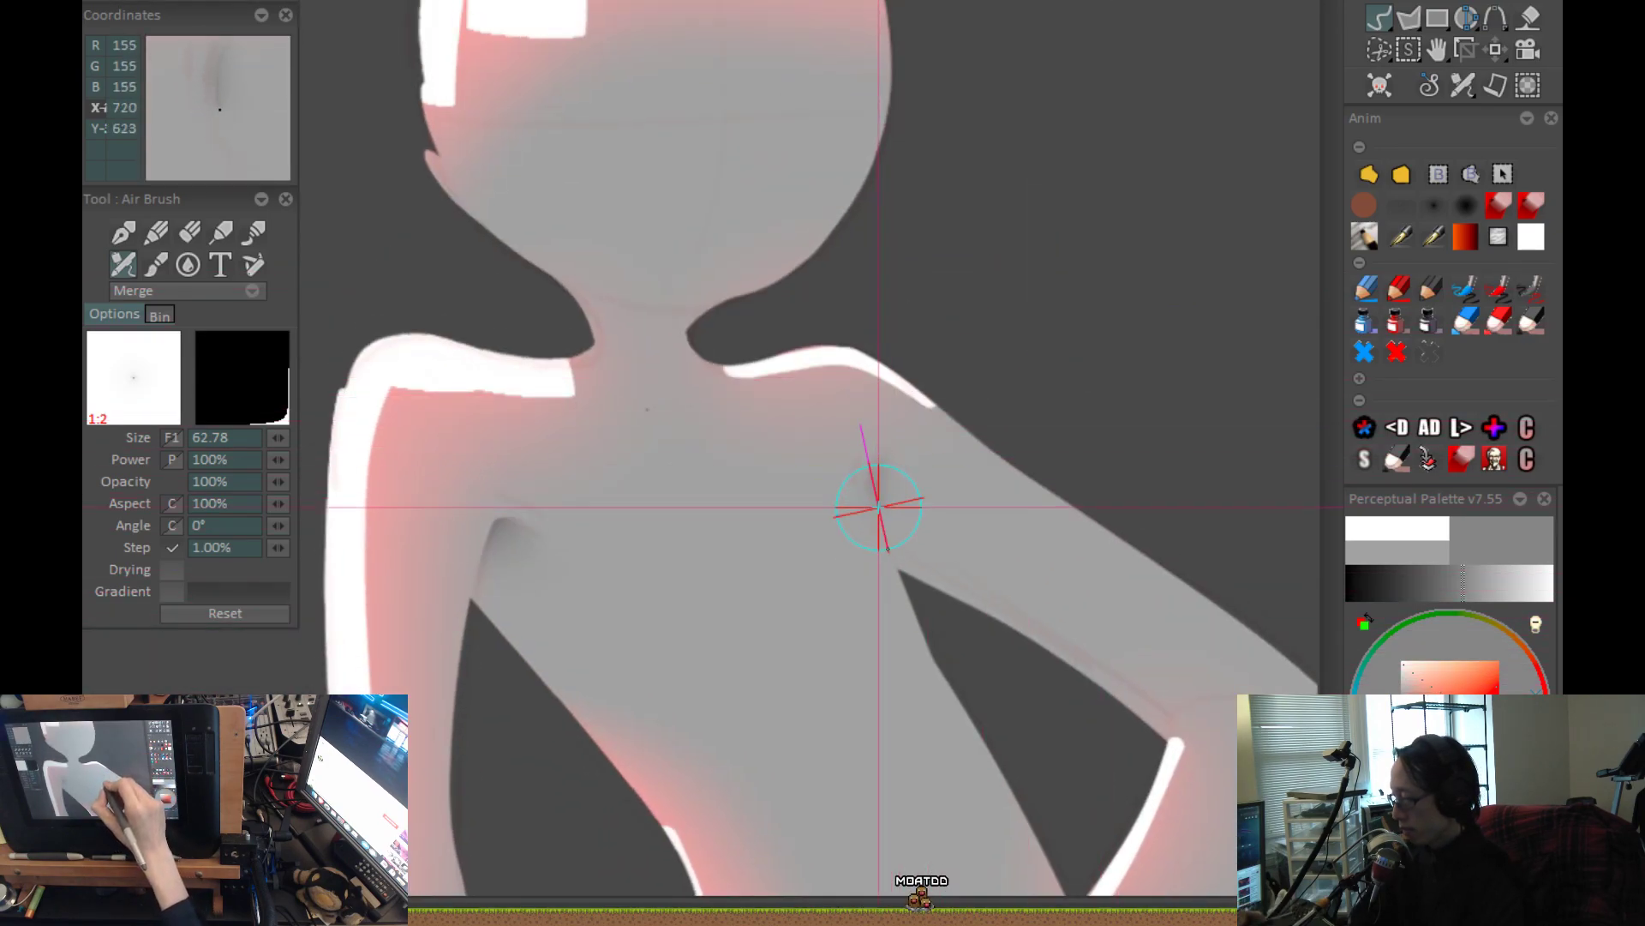
mouse_move(885, 455)
left_mouse_down()
mouse_move(871, 500)
mouse_move(908, 591)
left_mouse_up()
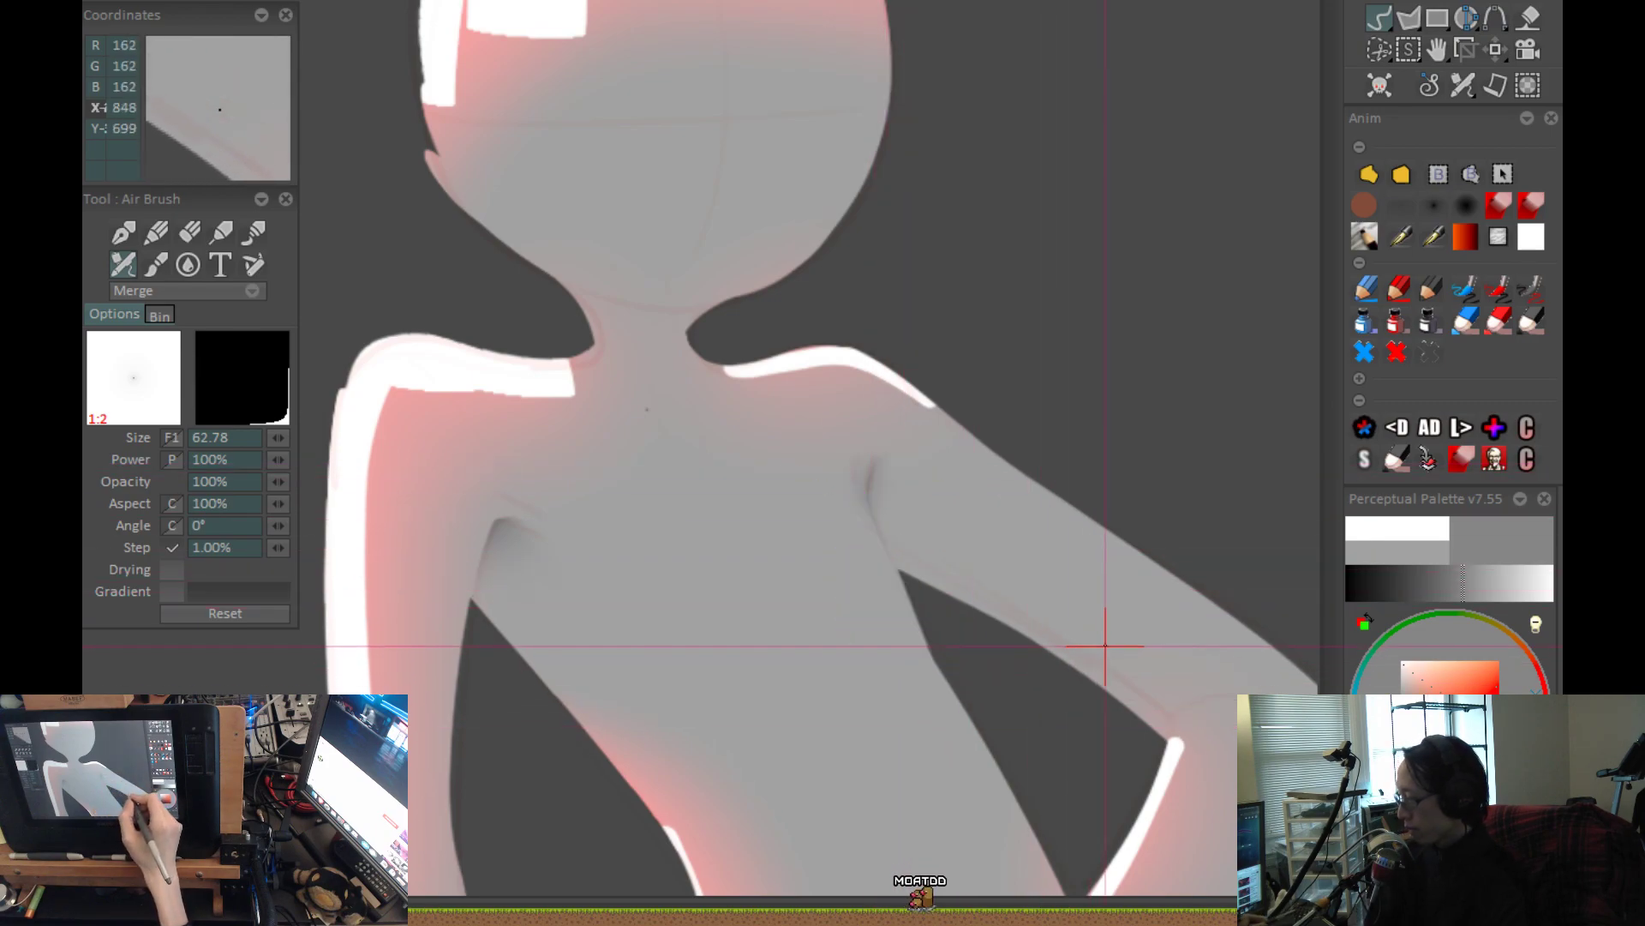
scroll(951, 566, "up", 2)
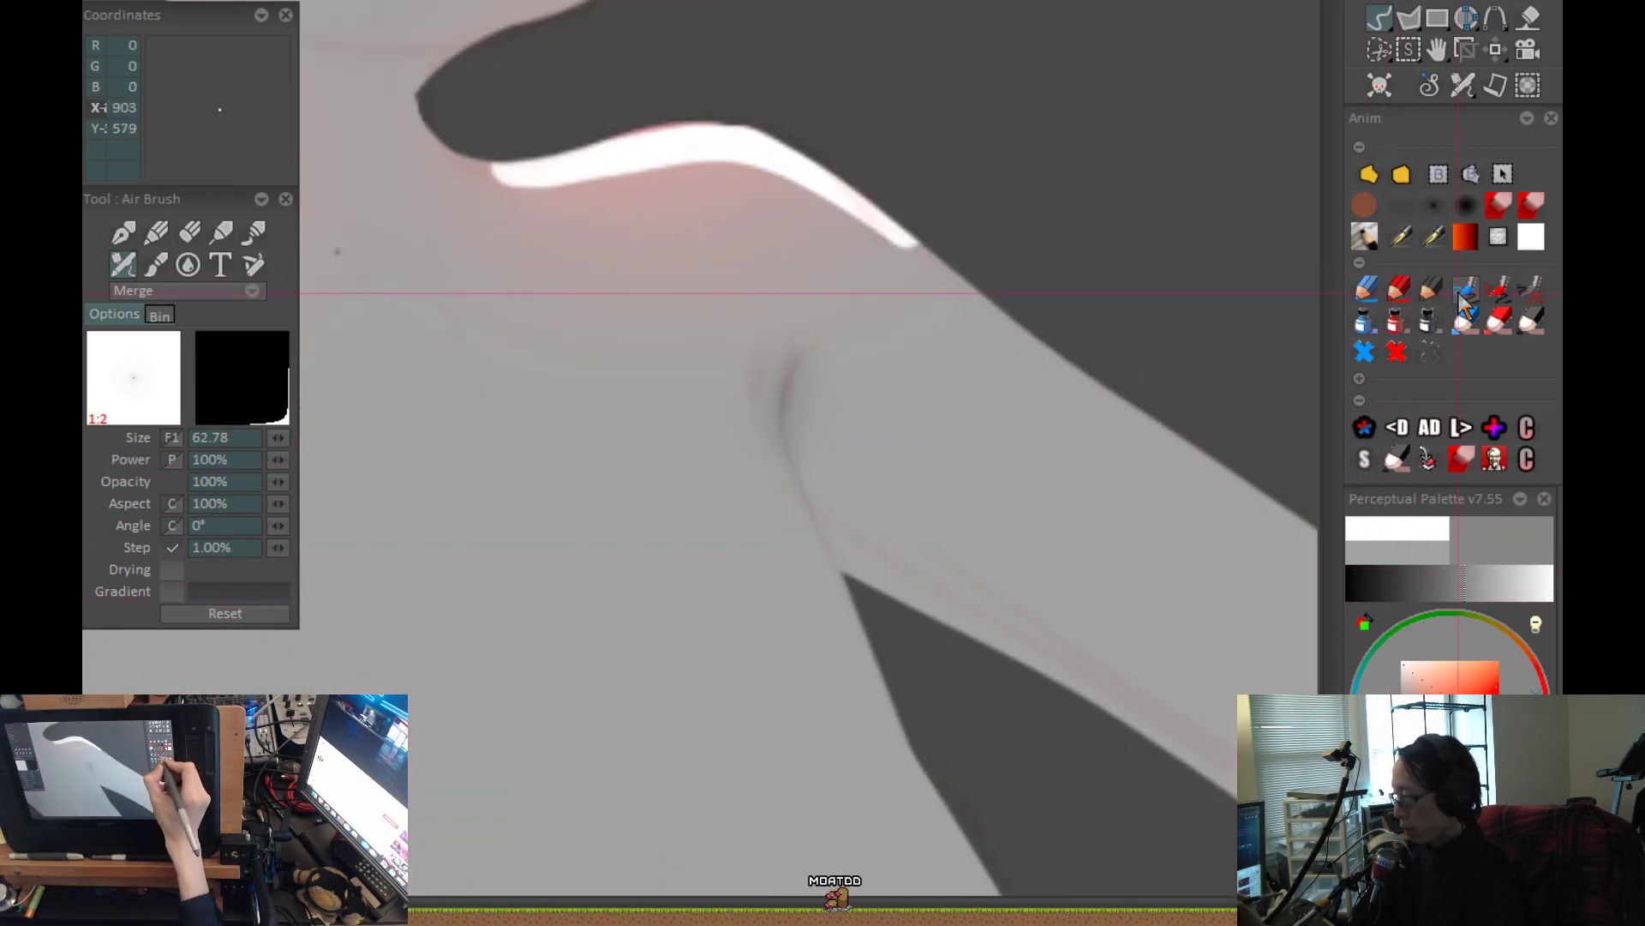
Mark the two sides of the bent arm's fold as A and B with a dividing line in black pen, and undo the marks.
left_click(1430, 291)
left_click_drag(660, 495, 707, 461)
mouse_move(793, 353)
left_mouse_down()
mouse_move(805, 488)
mouse_move(857, 610)
left_mouse_up()
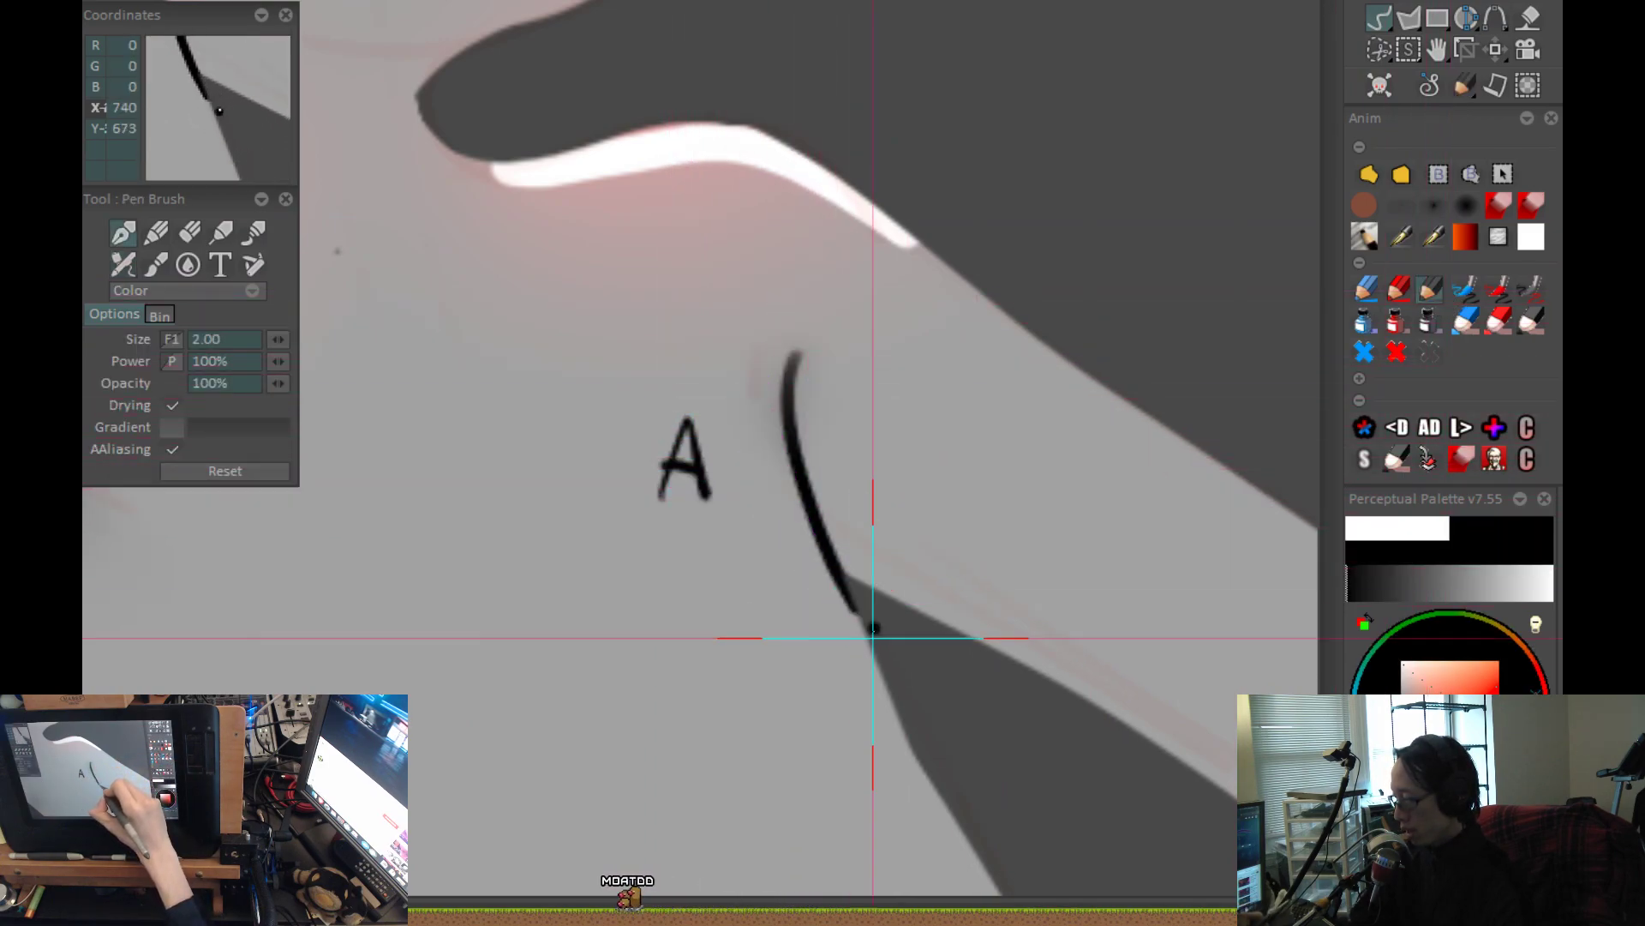
left_click_drag(846, 433, 845, 505)
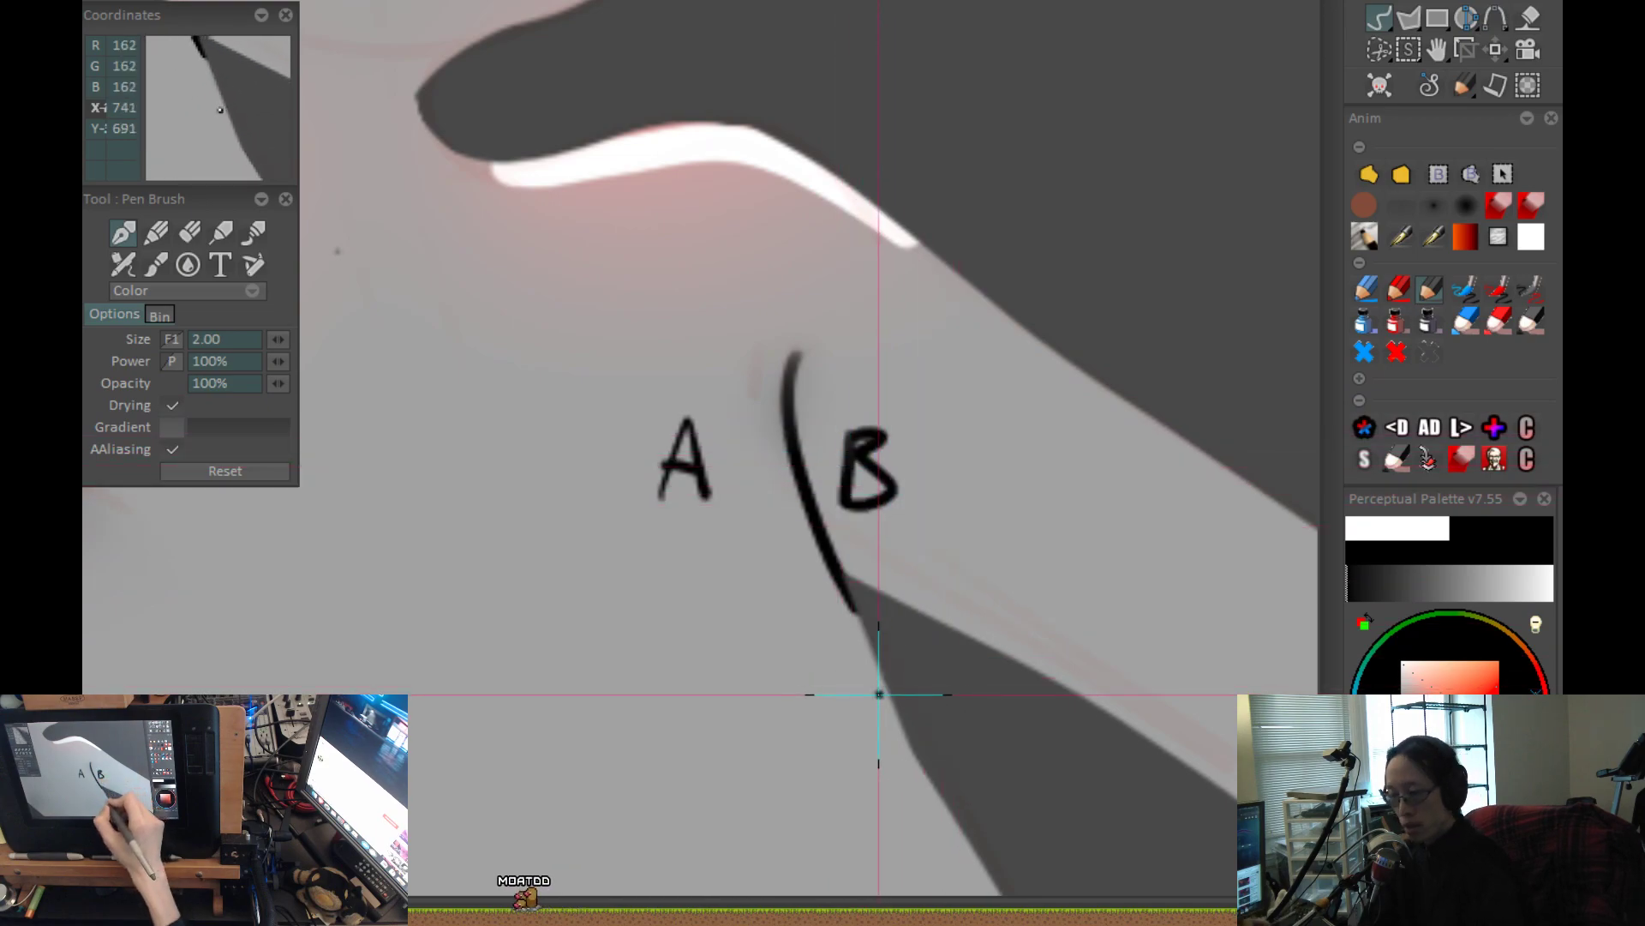
left_click_drag(759, 399, 721, 463)
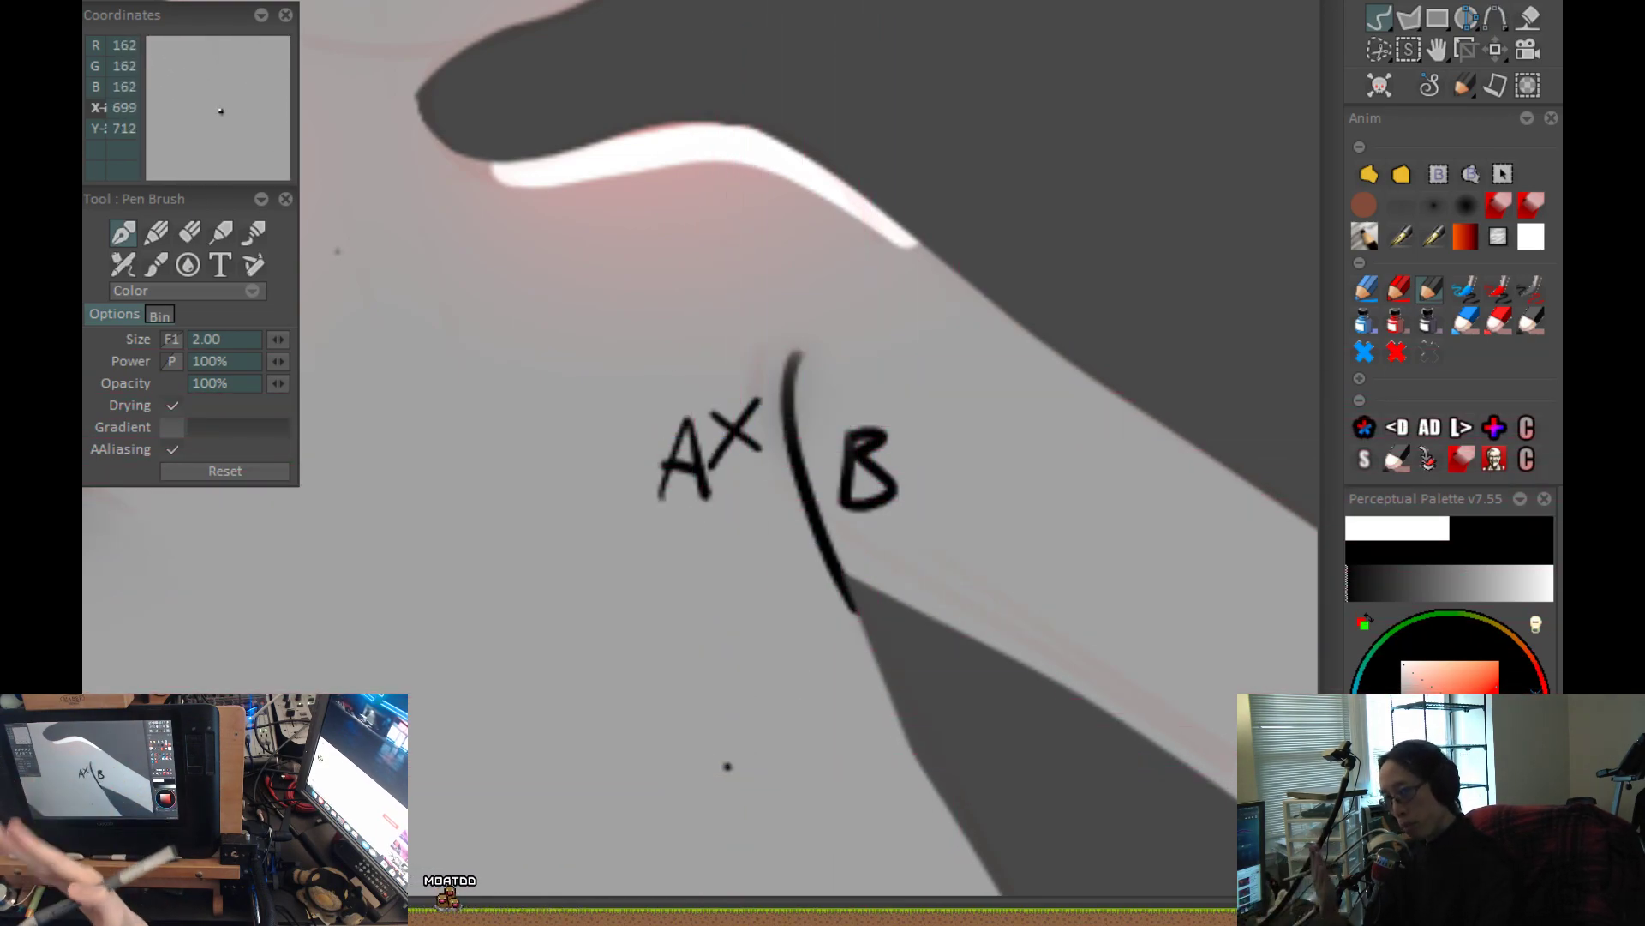
key("ctrl+z")
key("ctrl+z")
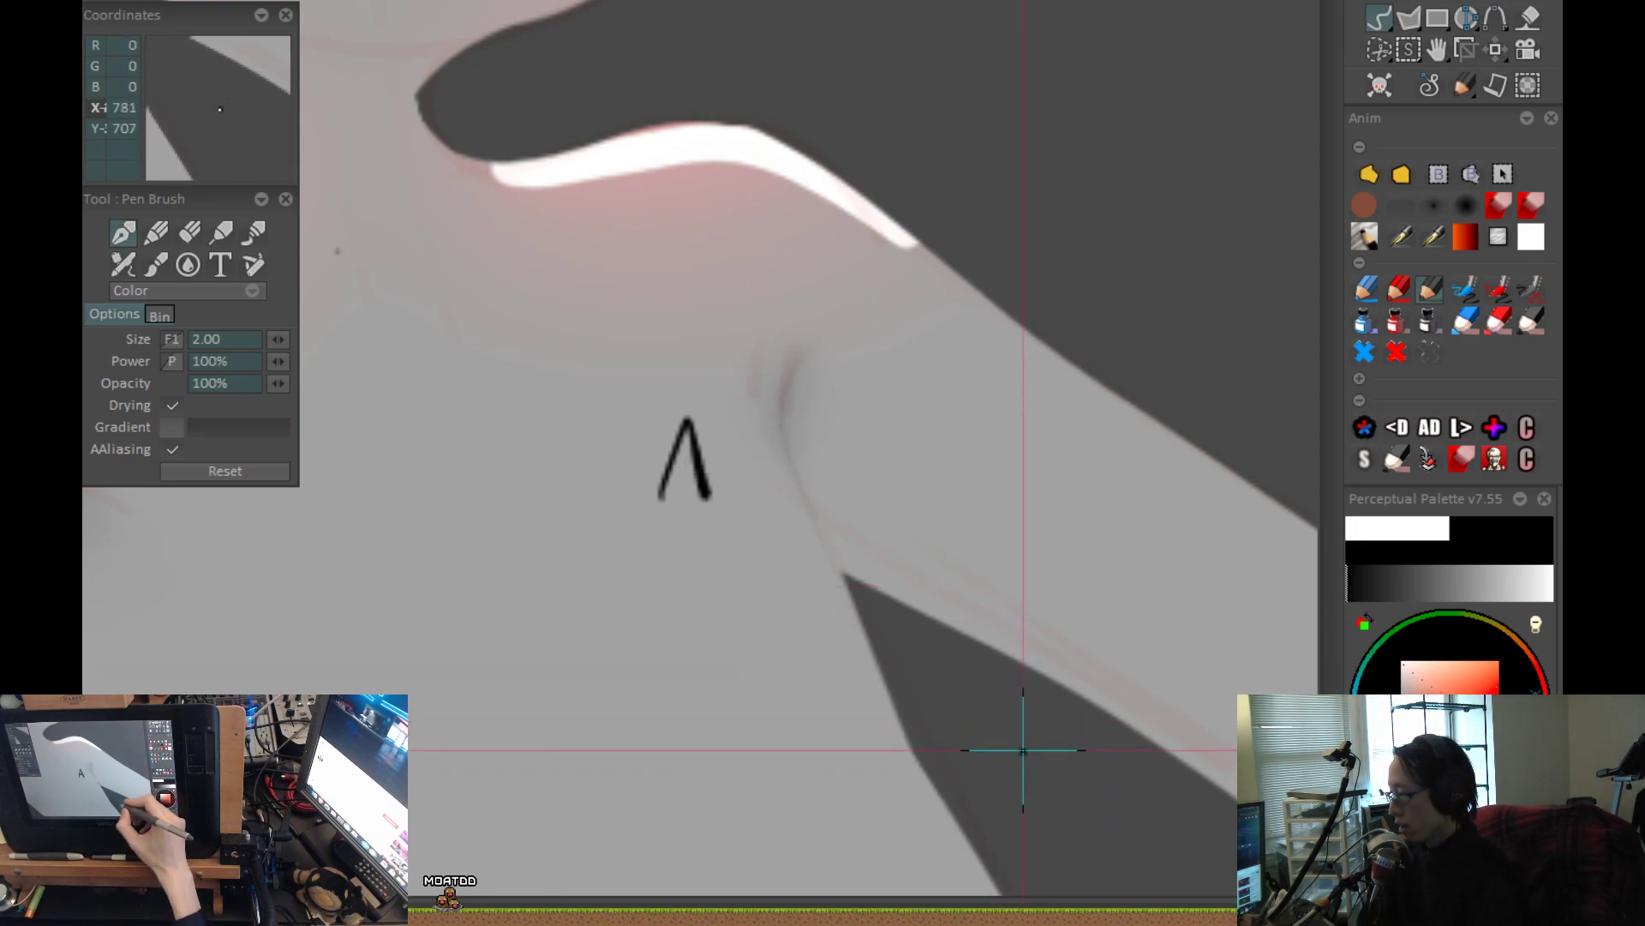
Airbrush a dark soft shadow around the bent arm's armpit fold at size 115.87, and switch to Merge mode to lighten its torso side.
left_click(1396, 207)
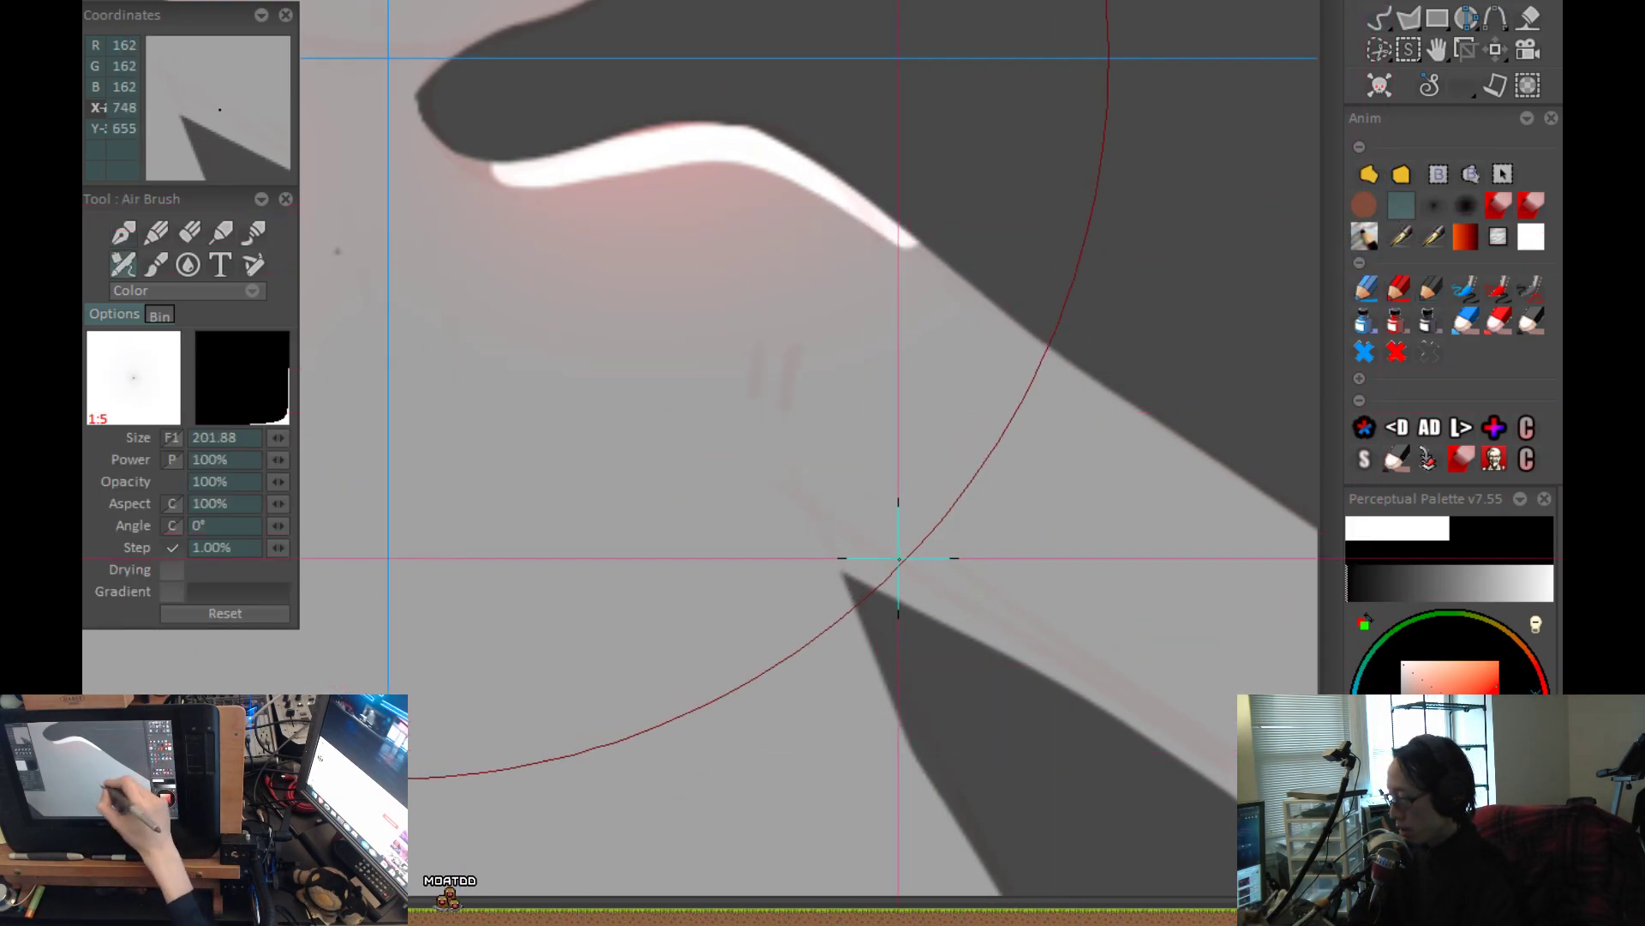
mouse_move(882, 680)
left_mouse_down()
mouse_move(779, 433)
mouse_move(951, 567)
left_mouse_up()
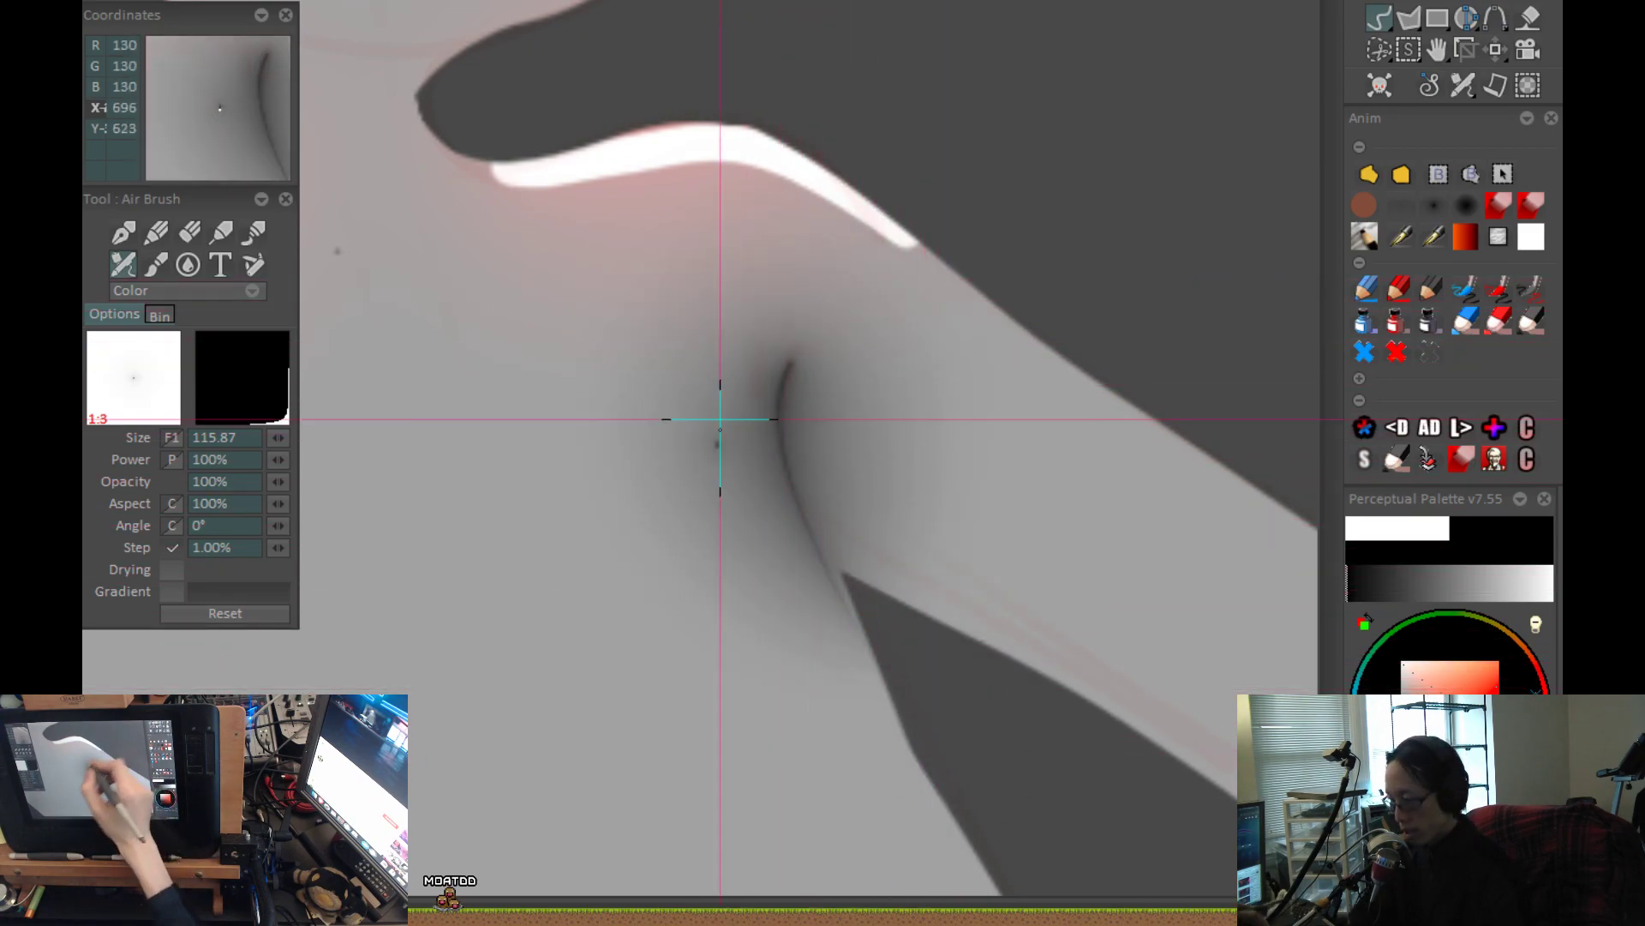
key("ctrl+z")
key("m")
key("Return")
left_click_drag(698, 541, 768, 375)
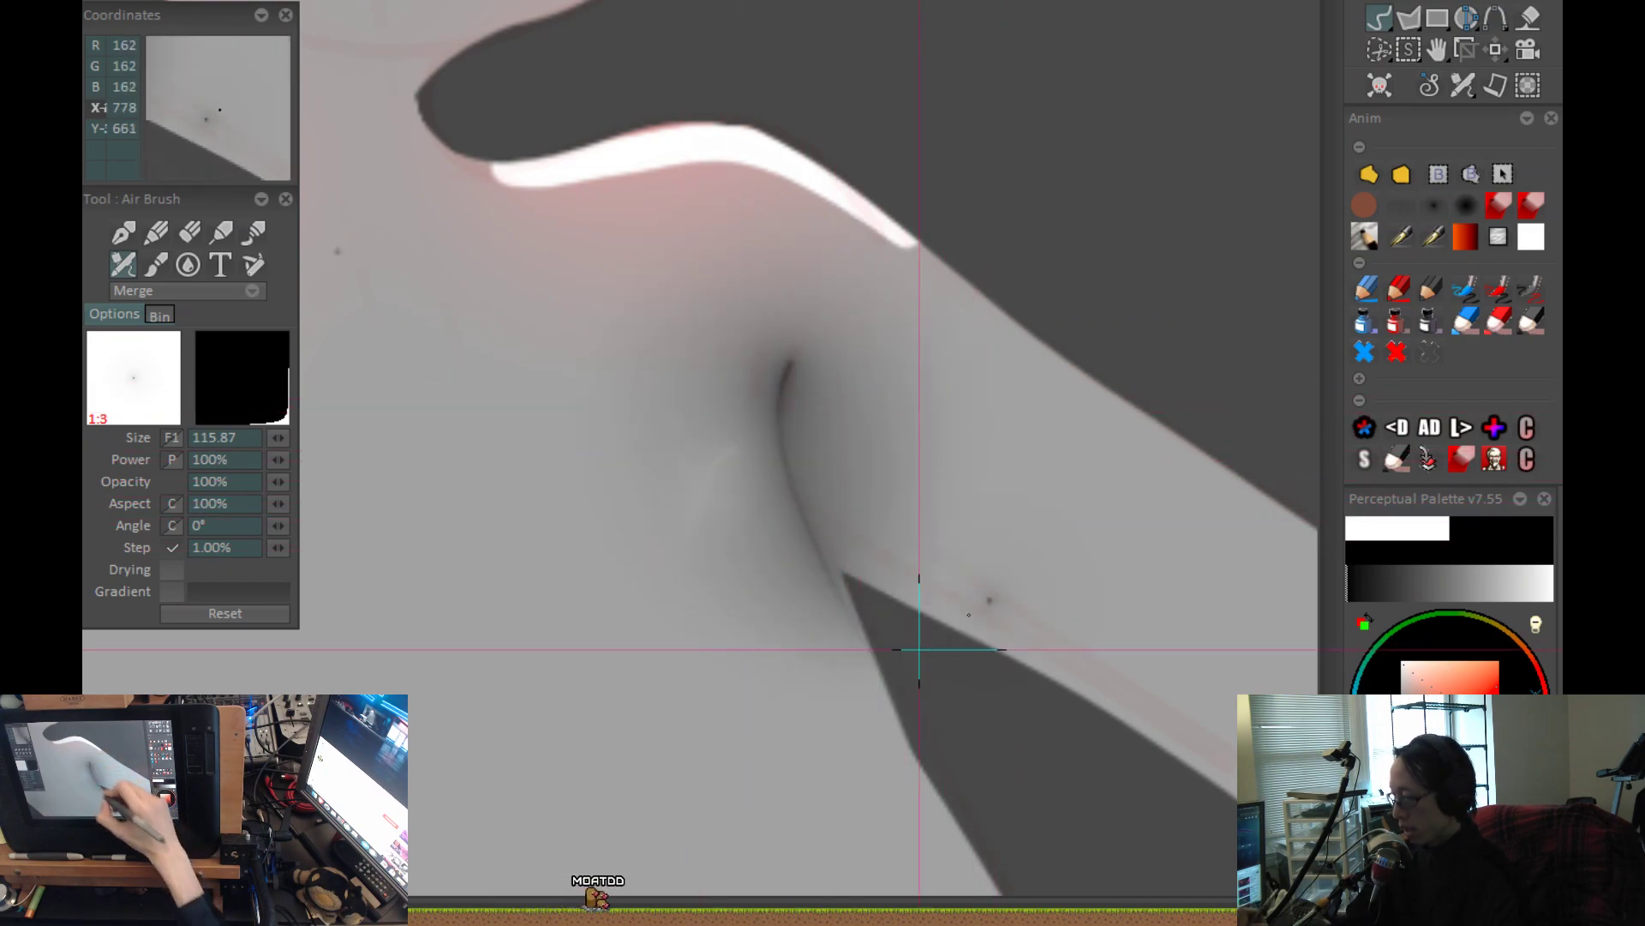
Draw a filled shape over the torso beside the armpit fold to clear its shadow, leaving a hard edge against the bent arm.
left_click(1370, 179)
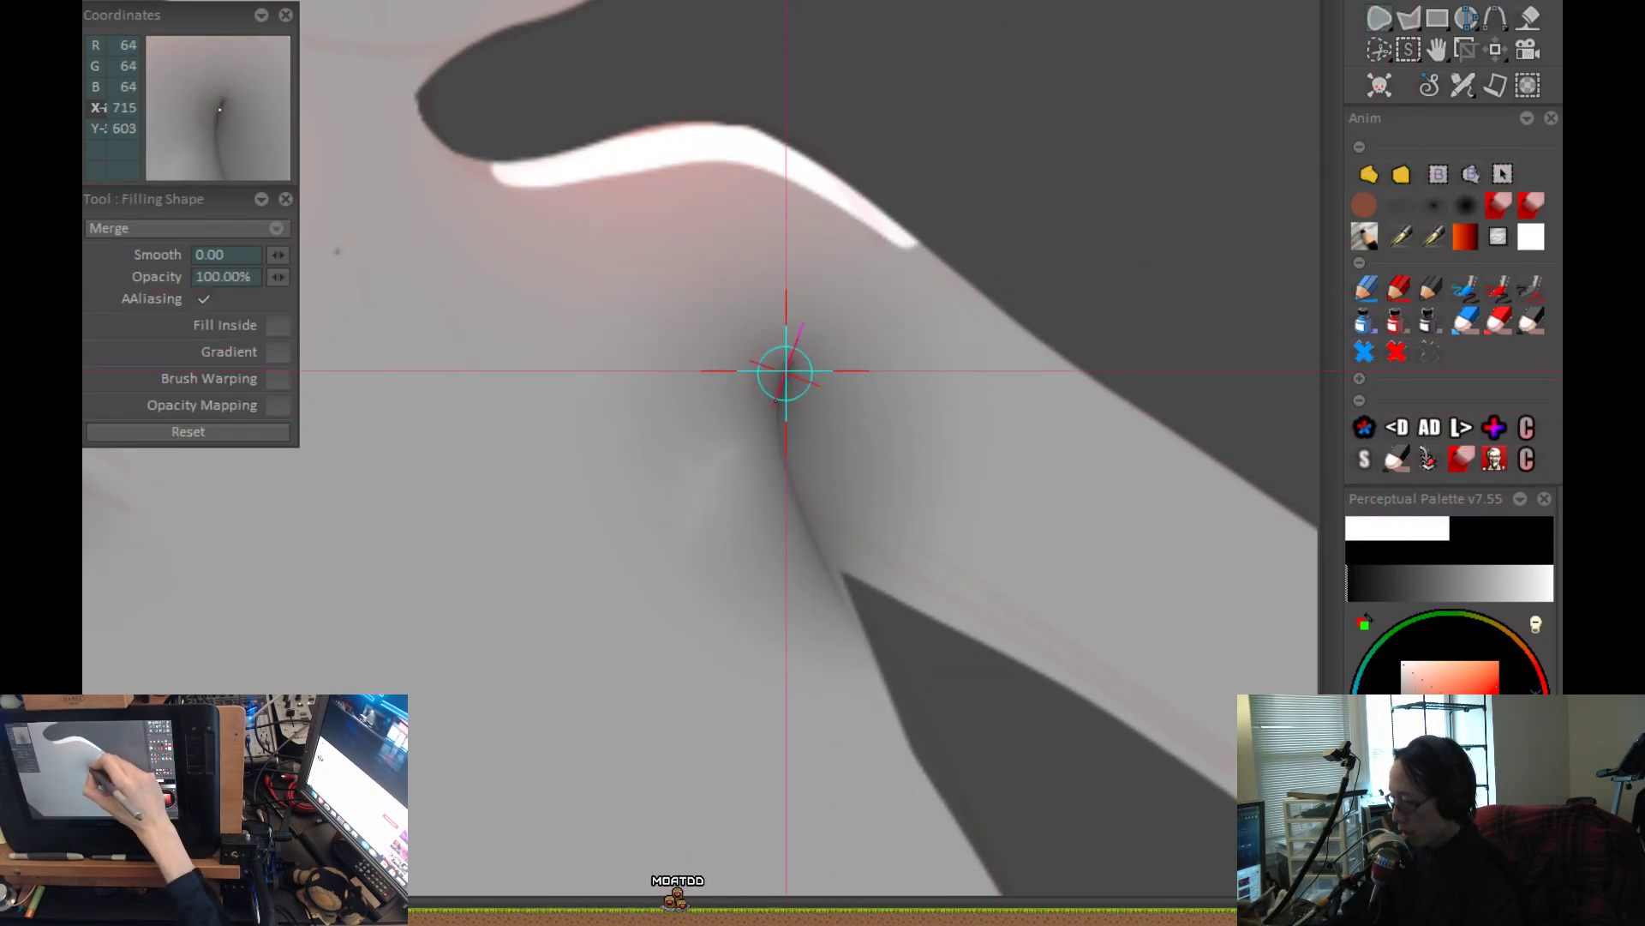
mouse_move(829, 572)
left_mouse_down()
mouse_move(805, 831)
mouse_move(819, 160)
left_mouse_up()
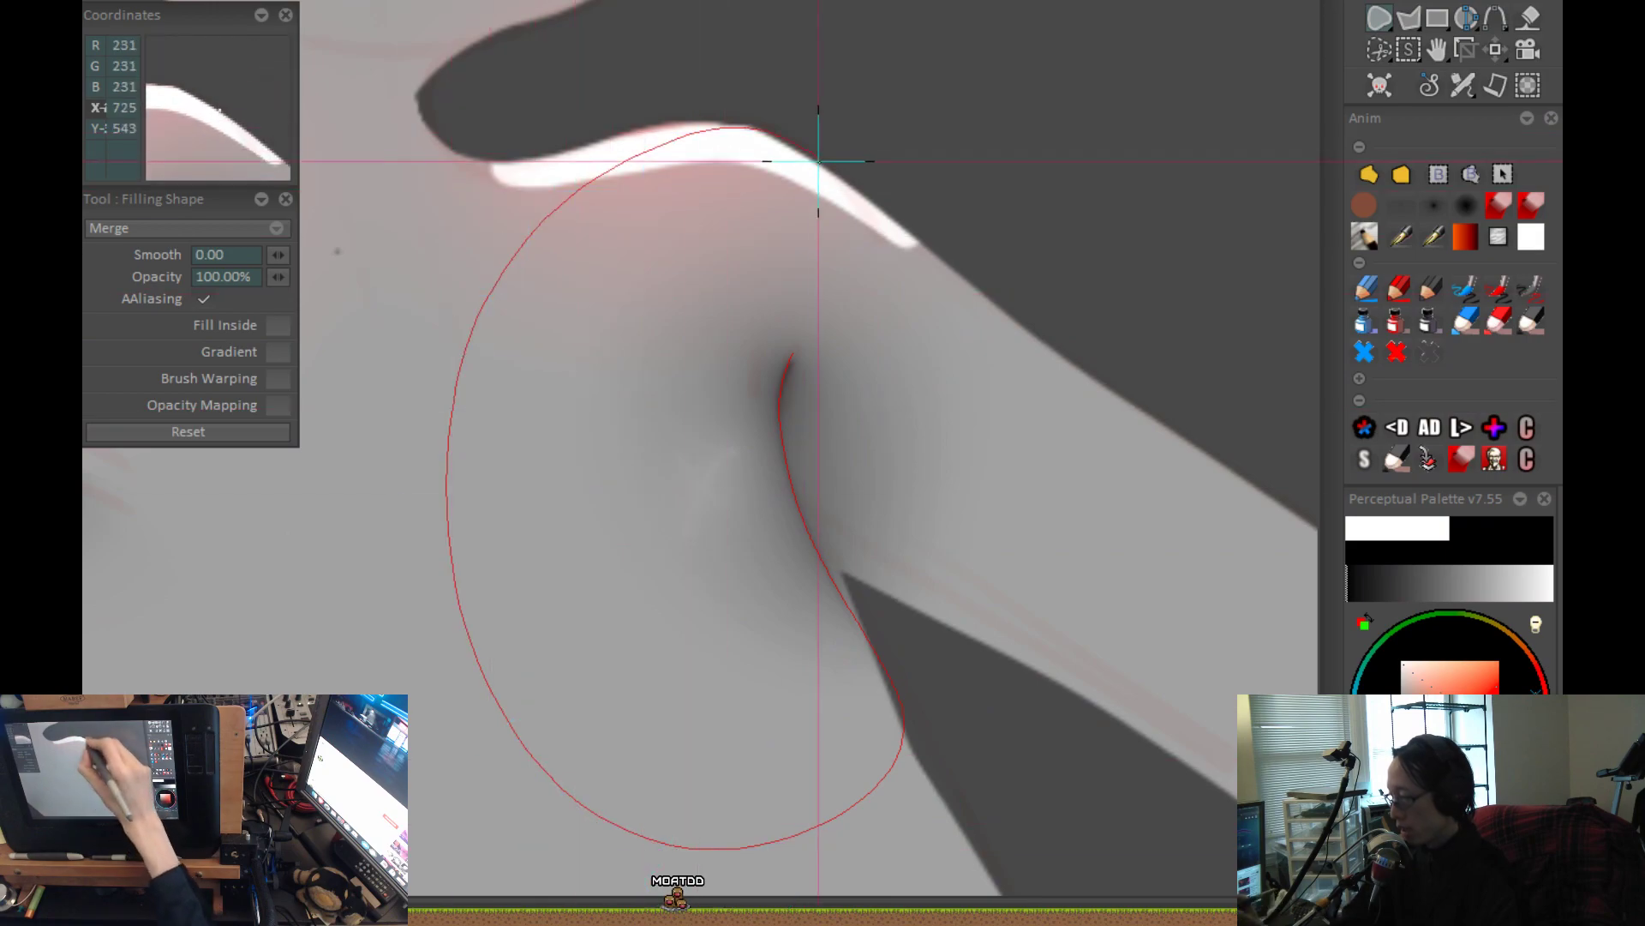
left_click_drag(830, 234, 827, 248)
scroll(1046, 514, "down", 4)
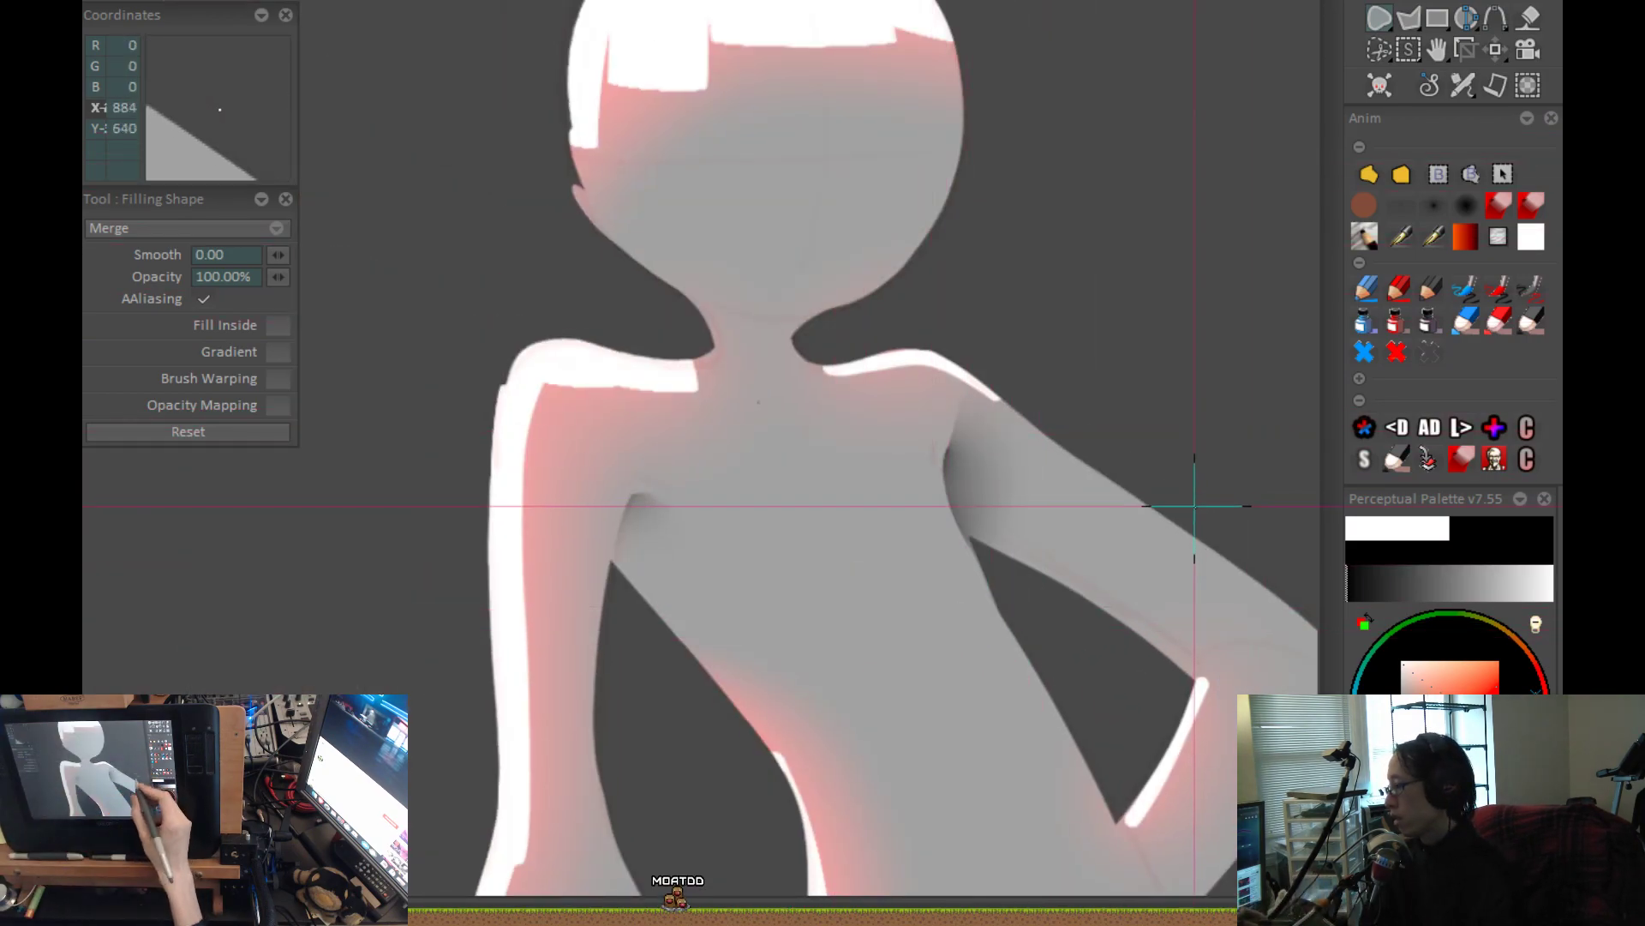
left_click_drag(1192, 502, 997, 493)
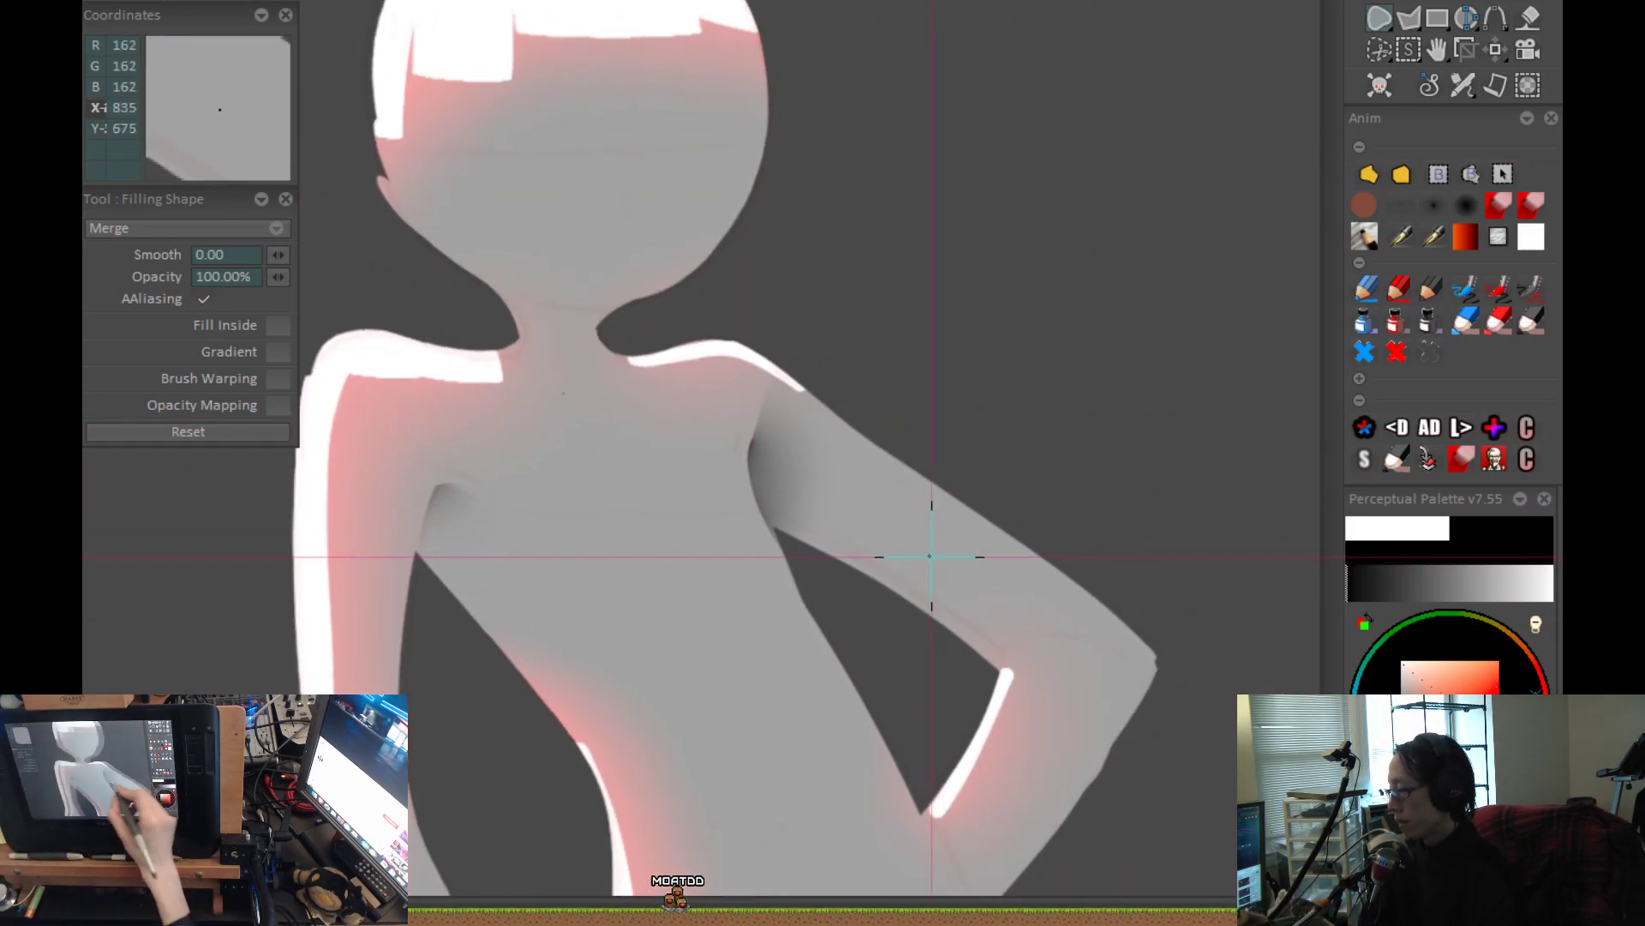
left_click(1433, 208)
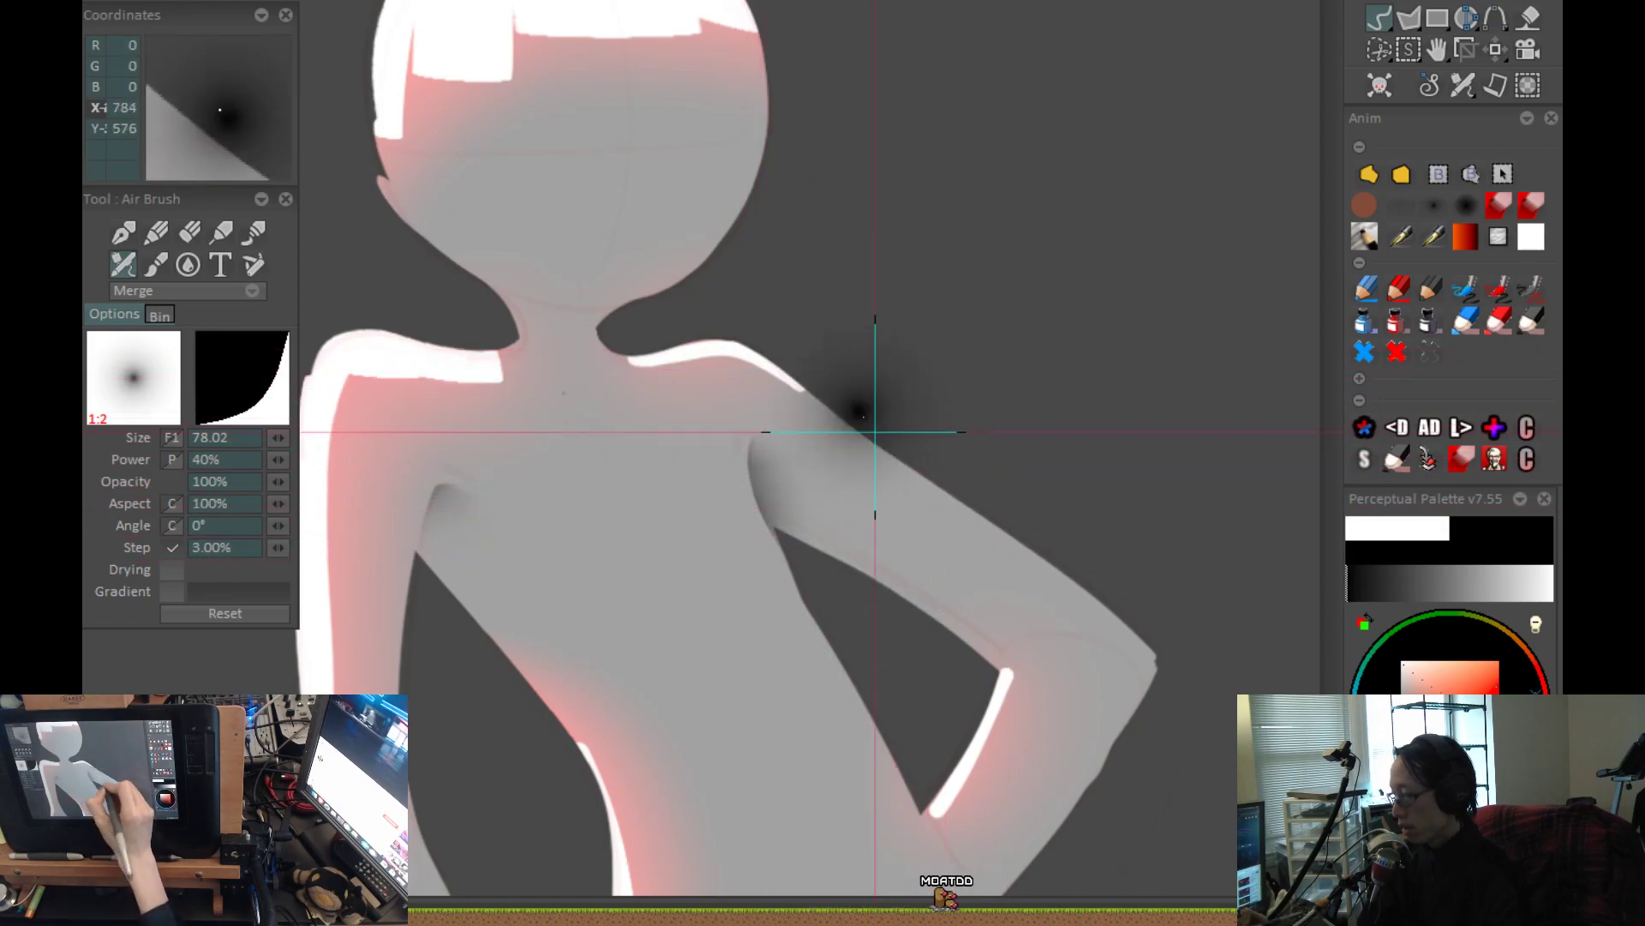
key("ctrl+0")
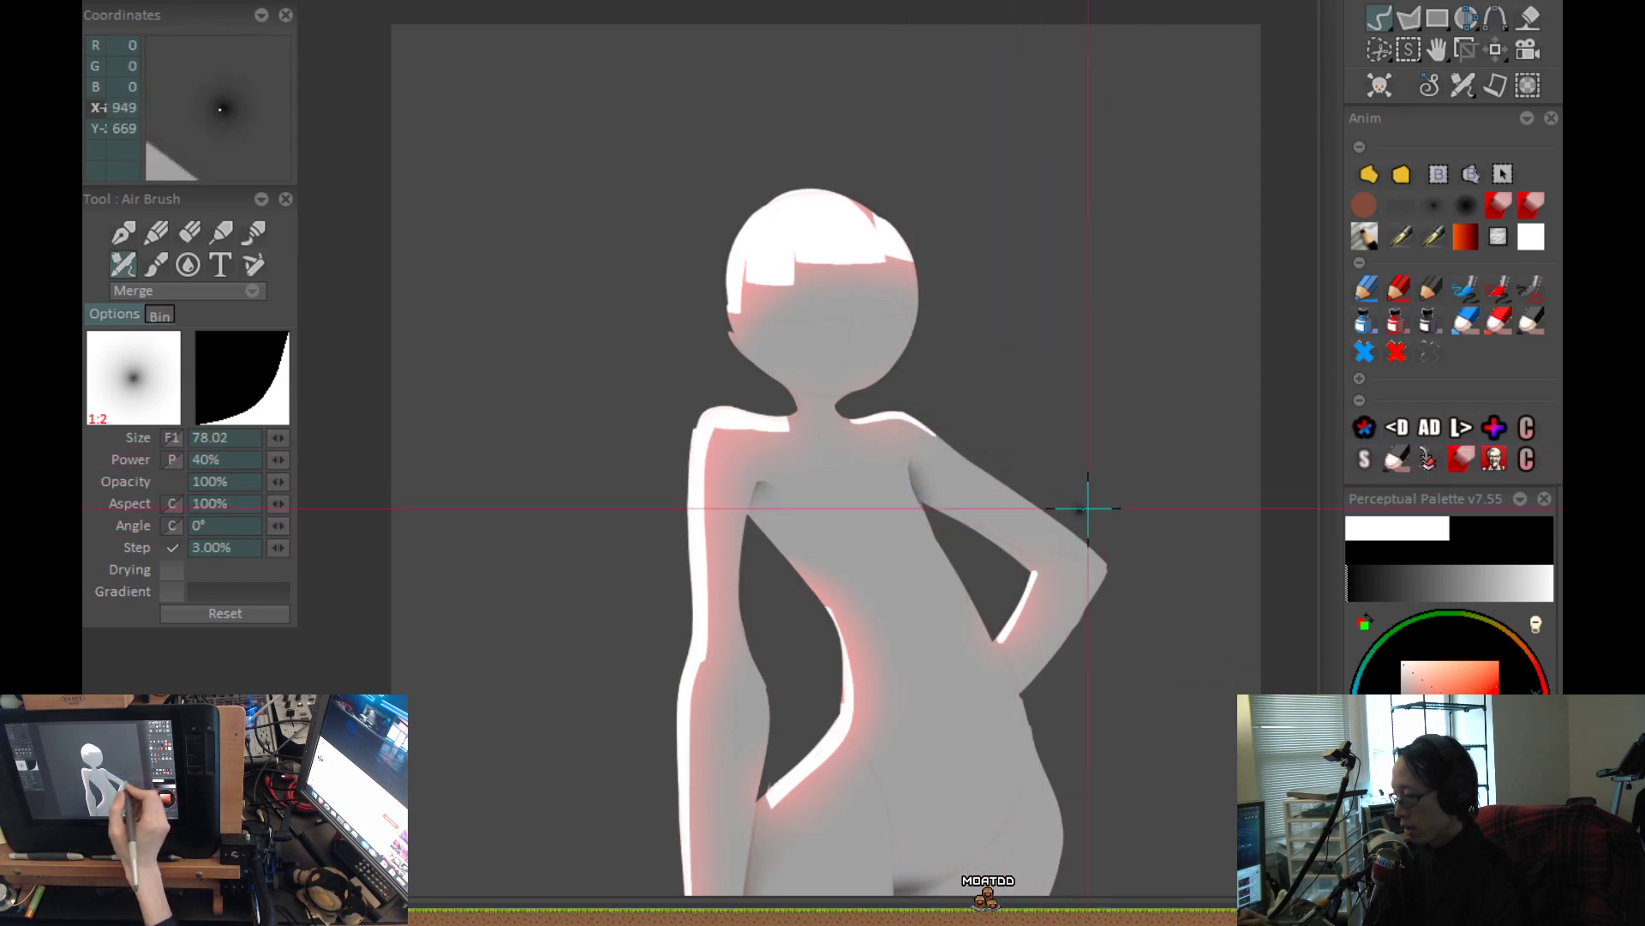
key("ctrl+0")
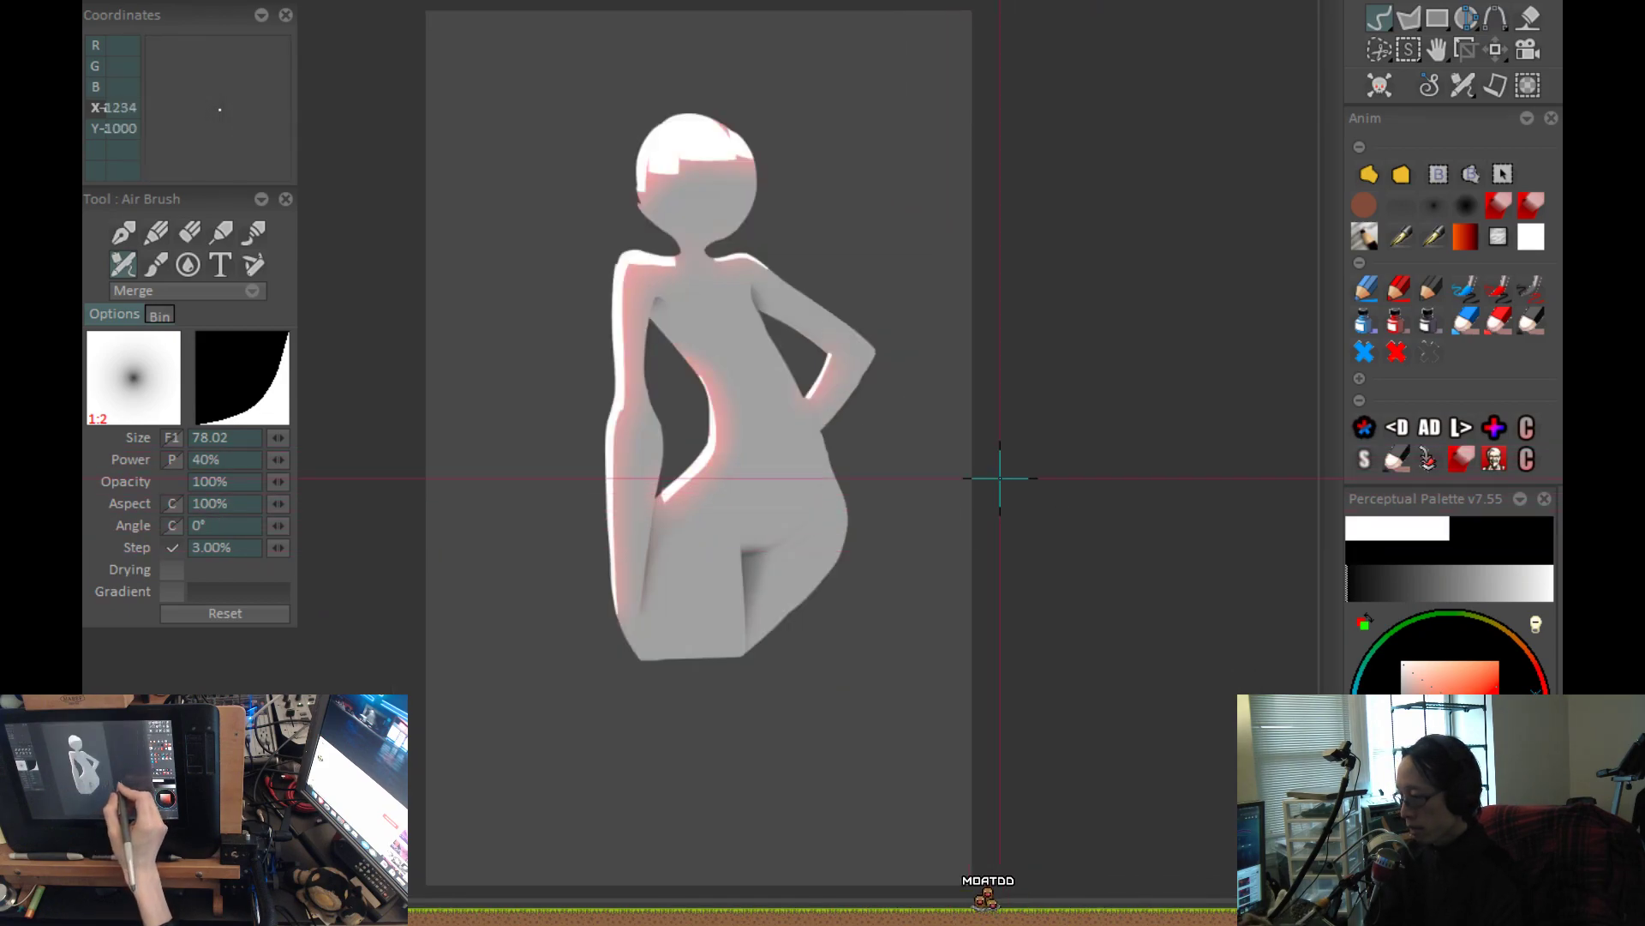
key("ctrl+0")
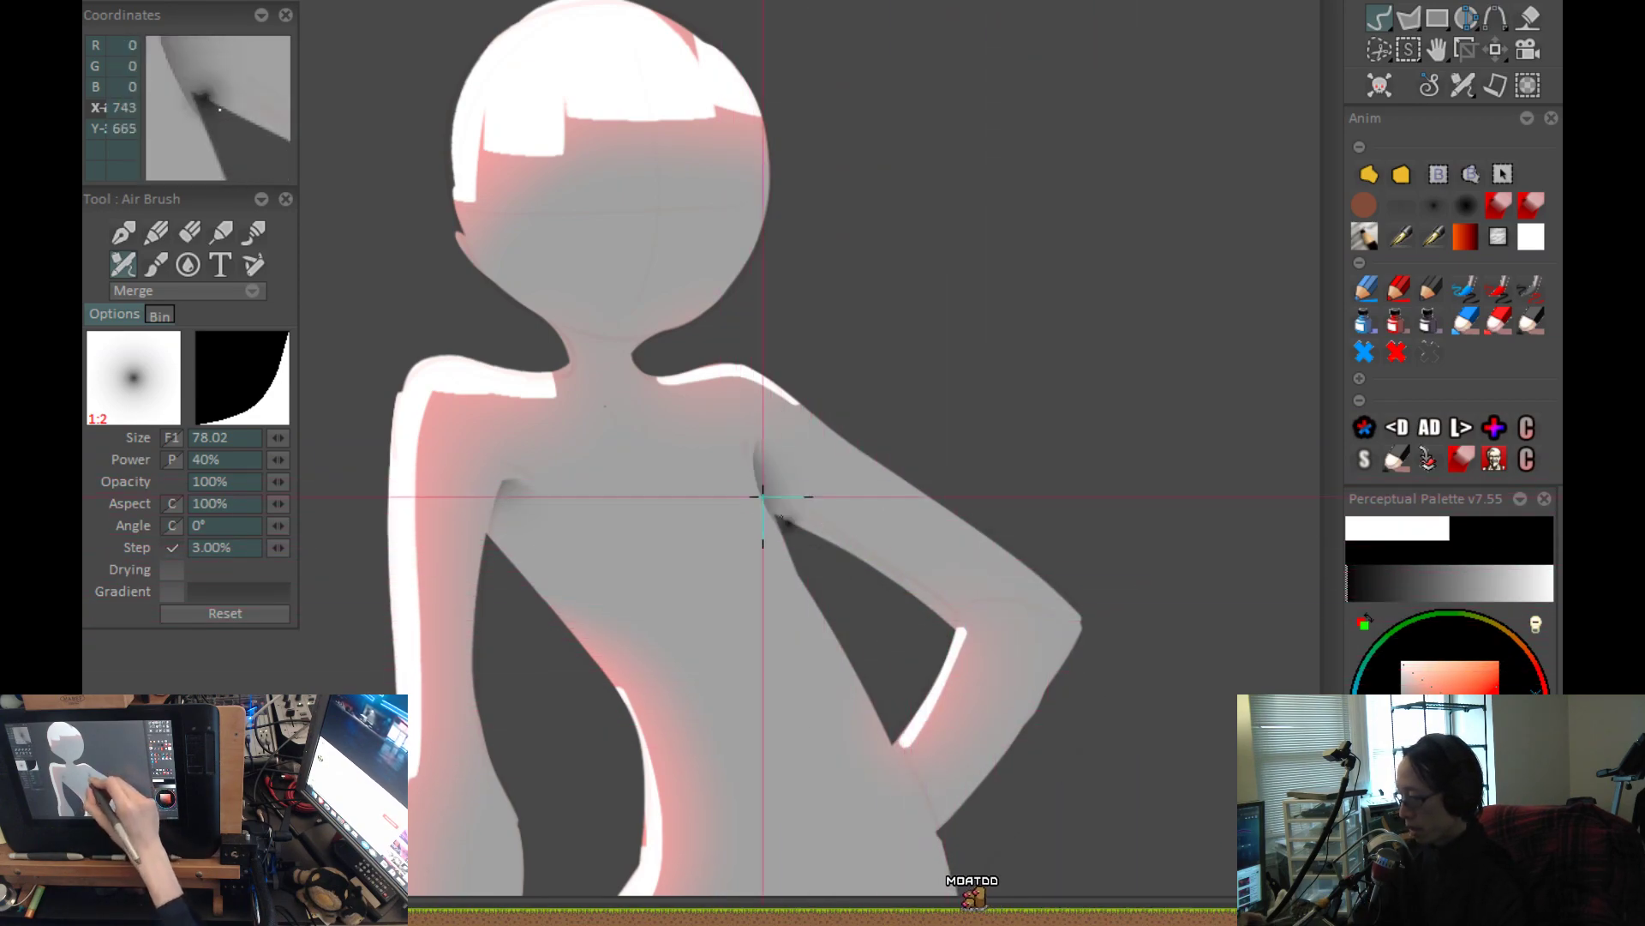
left_click(1397, 230)
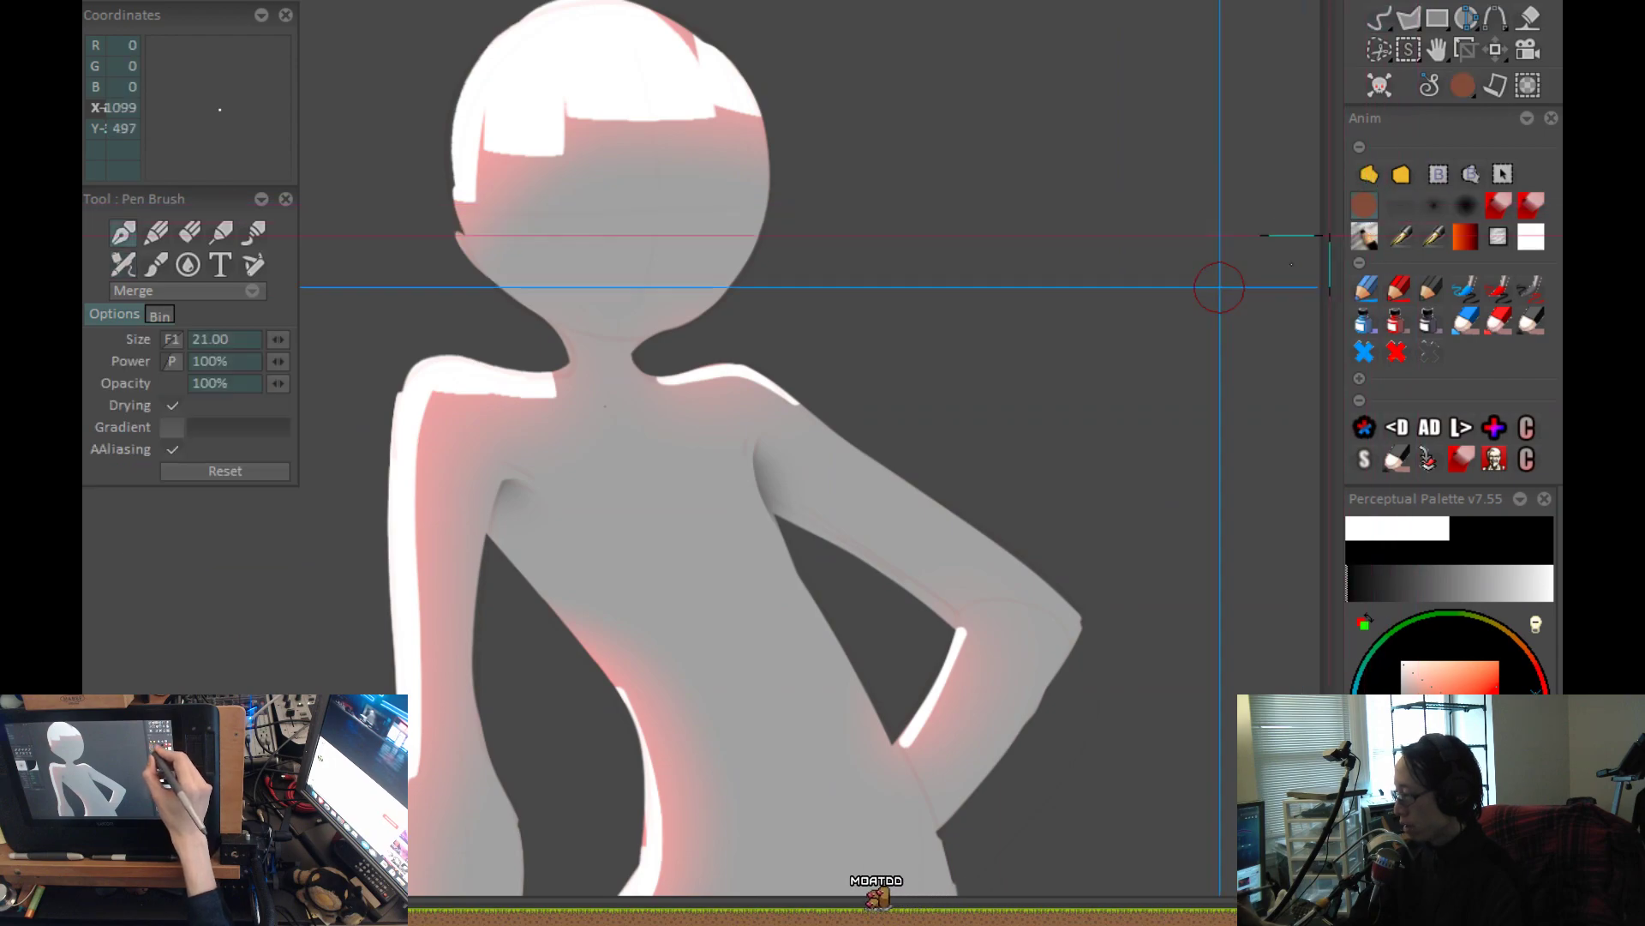
Try tinting the bent arm's armpit shadow slate blue with the airbrush in Custom mode at size 42.50, and undo the strokes.
left_click(1402, 210)
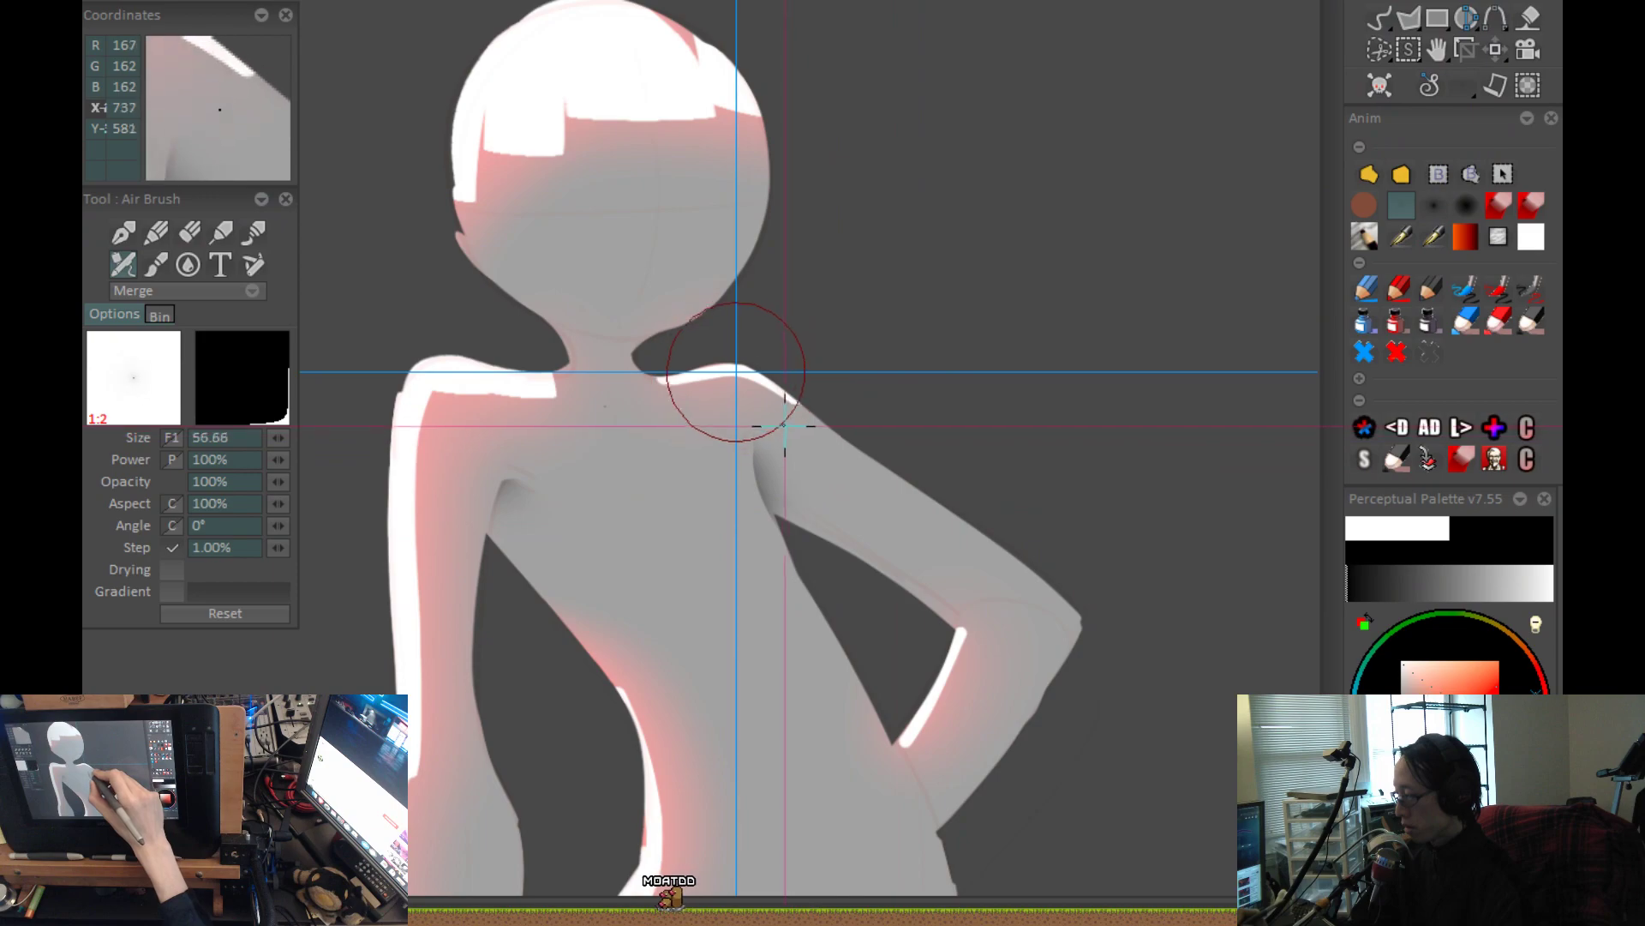
left_click_drag(1420, 691, 1422, 697)
left_click(1413, 721)
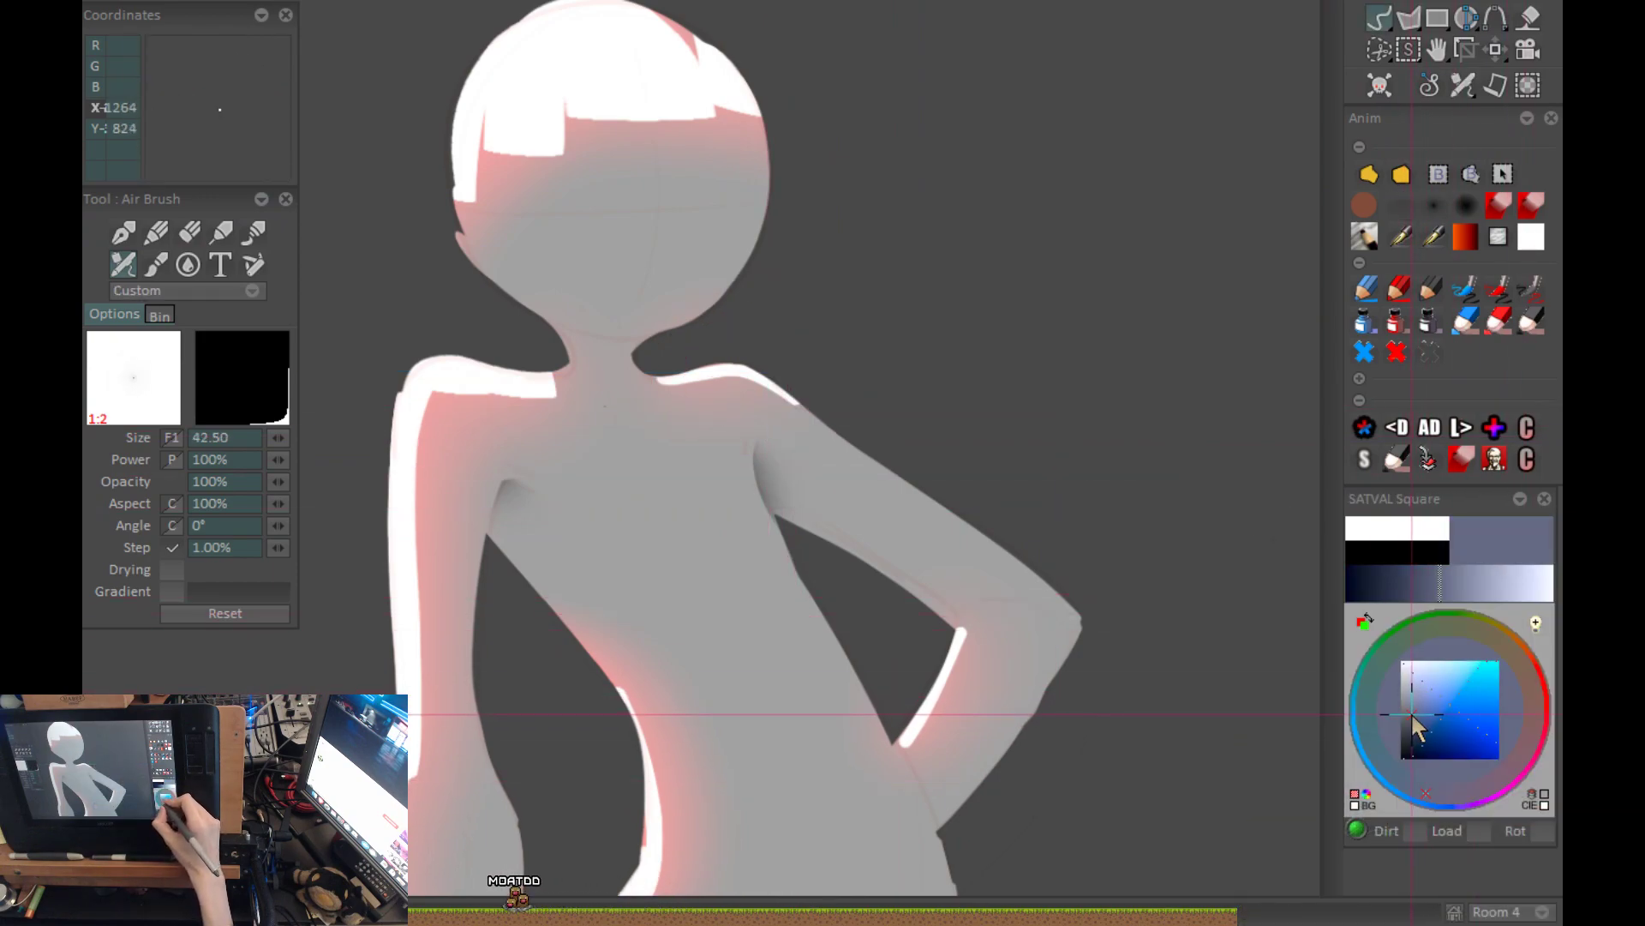
scroll(805, 573, "up", 2)
mouse_move(738, 470)
left_mouse_down()
mouse_move(704, 305)
mouse_move(699, 361)
mouse_move(792, 580)
left_mouse_up()
key("ctrl+z")
left_click_drag(1175, 590, 1105, 539)
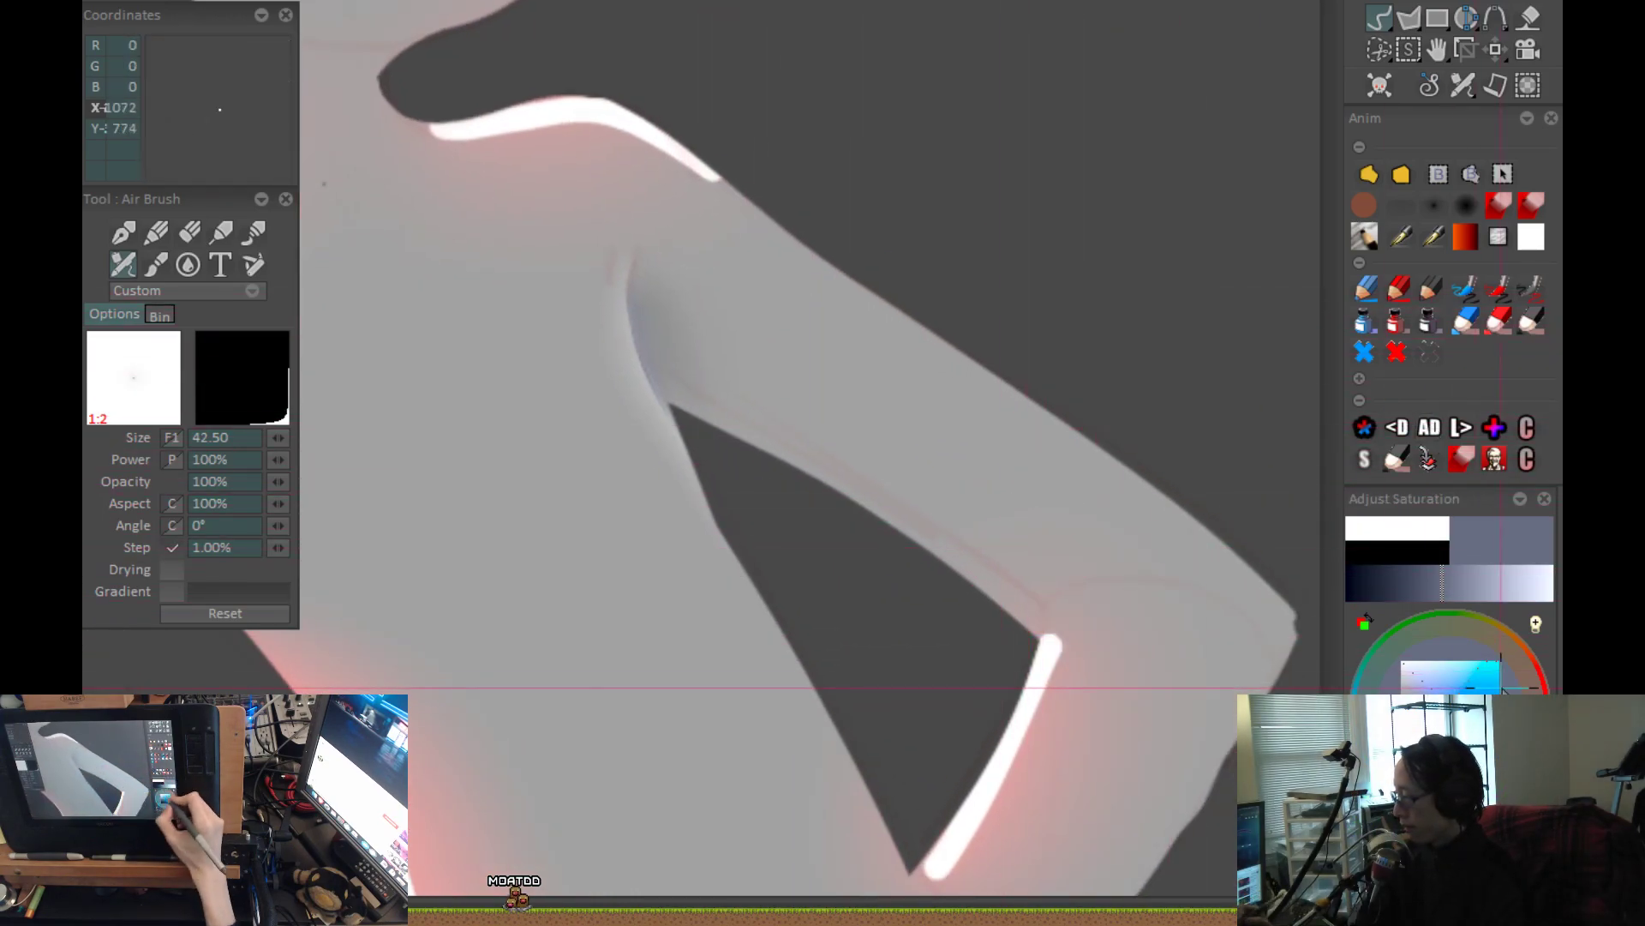
key("ctrl+z")
Airbrush a warm brown tint along the bent arm's armpit fold and upper-arm underside at size 42.50, changing to a darker brown.
left_click(1533, 671)
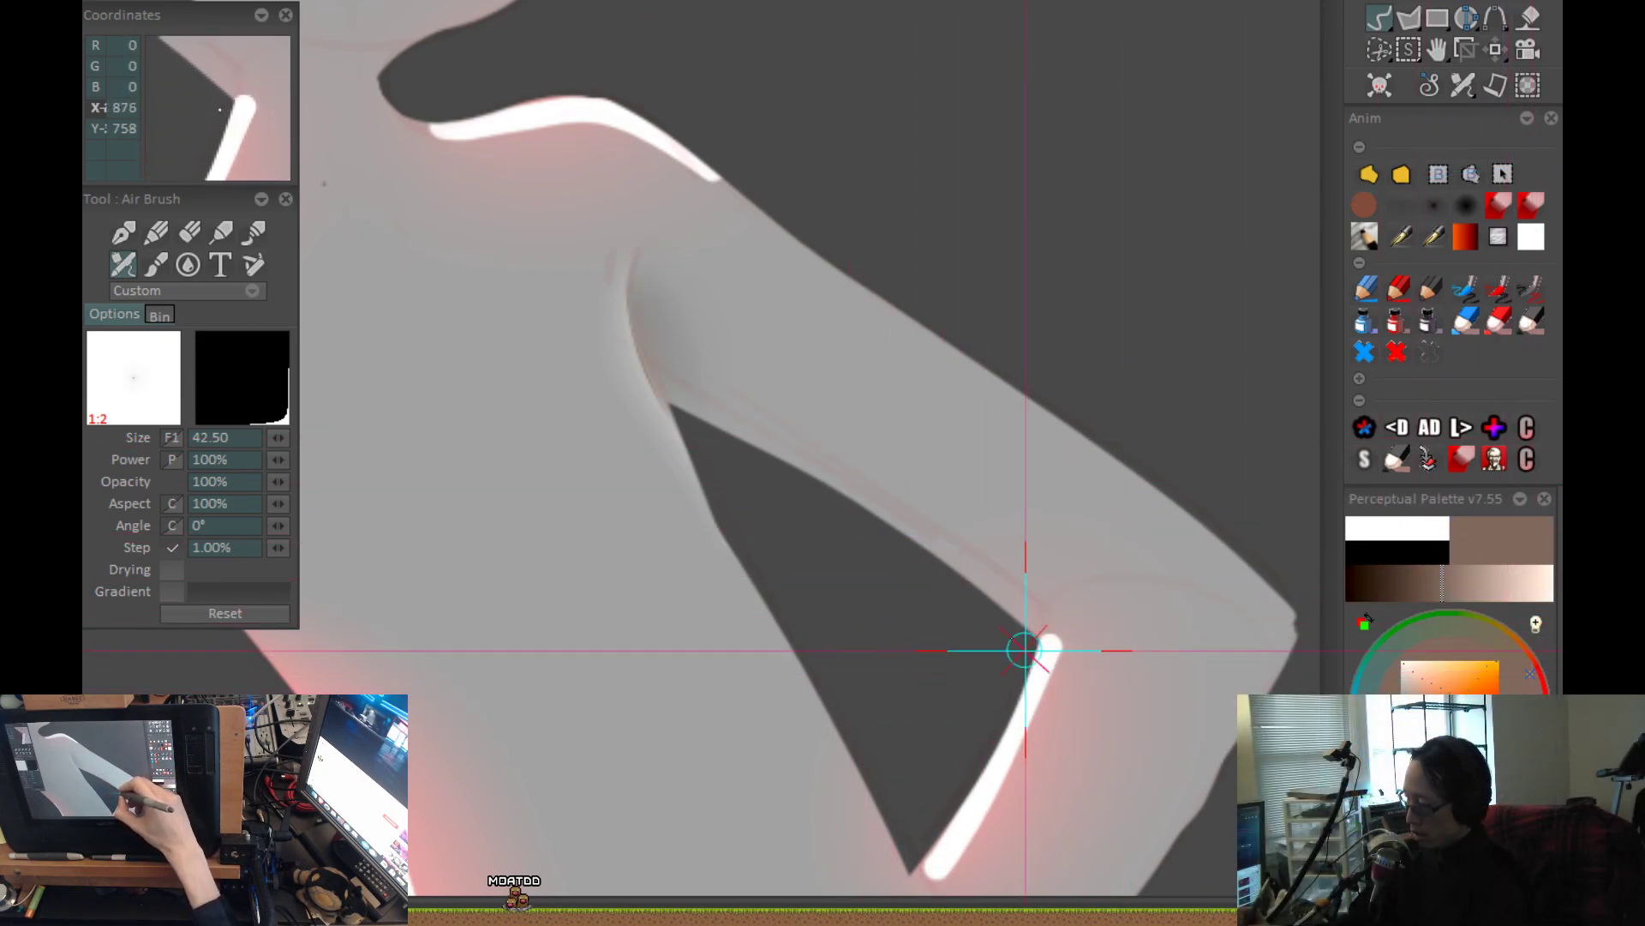
left_click_drag(974, 514, 850, 471)
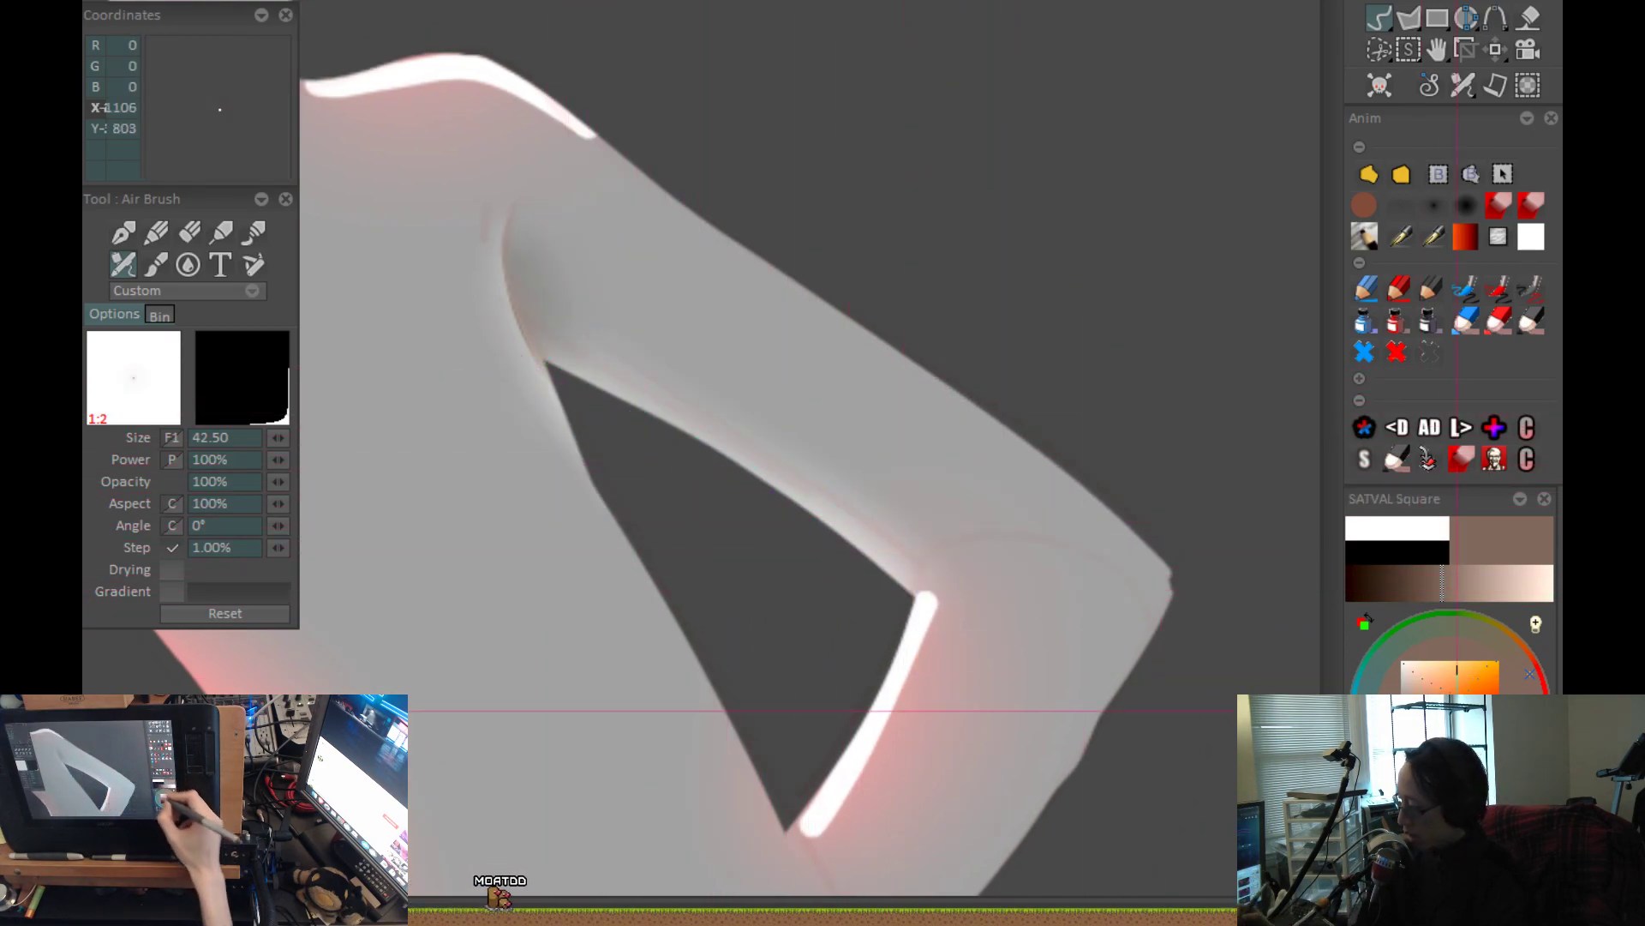
left_click(1427, 730)
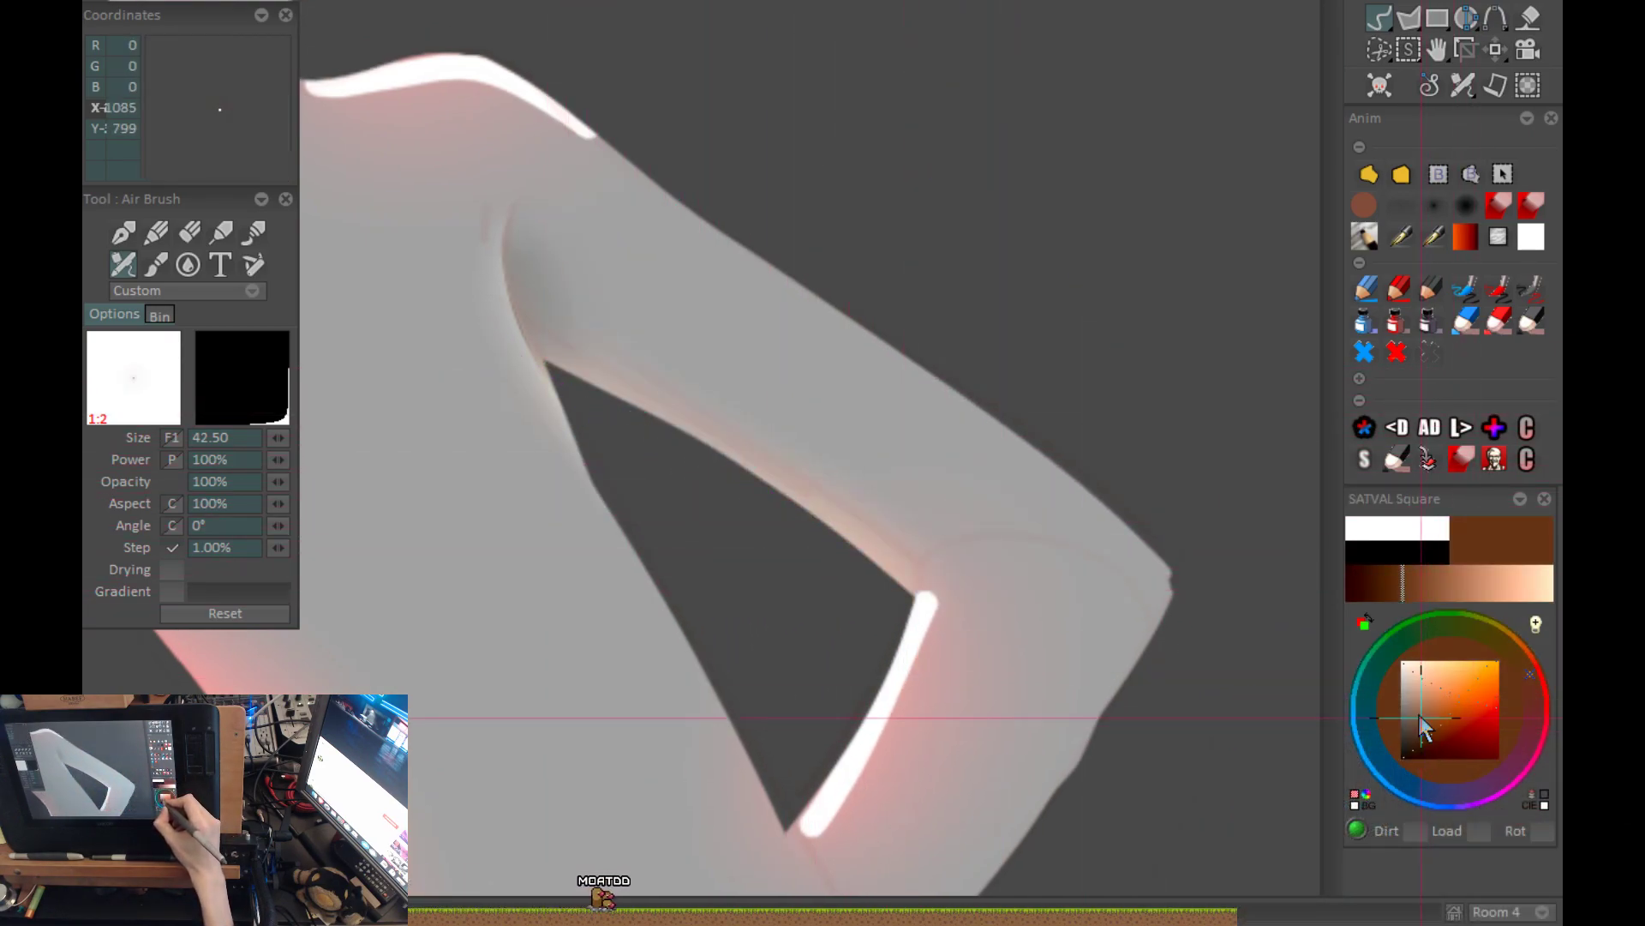
key("shift+z")
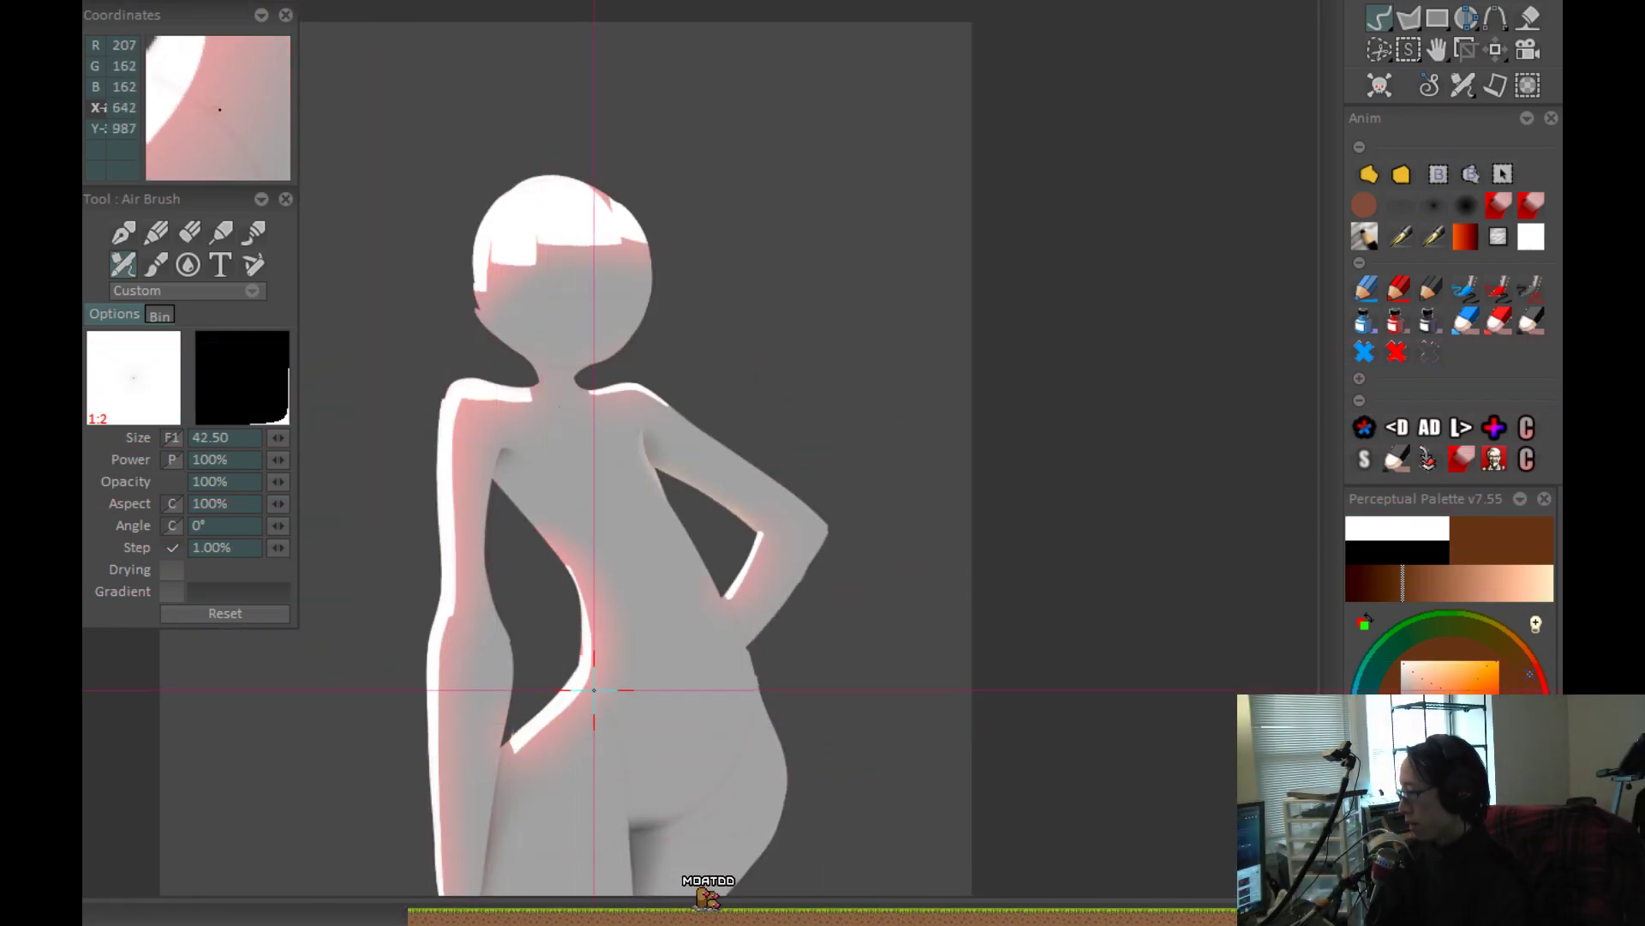
key("z")
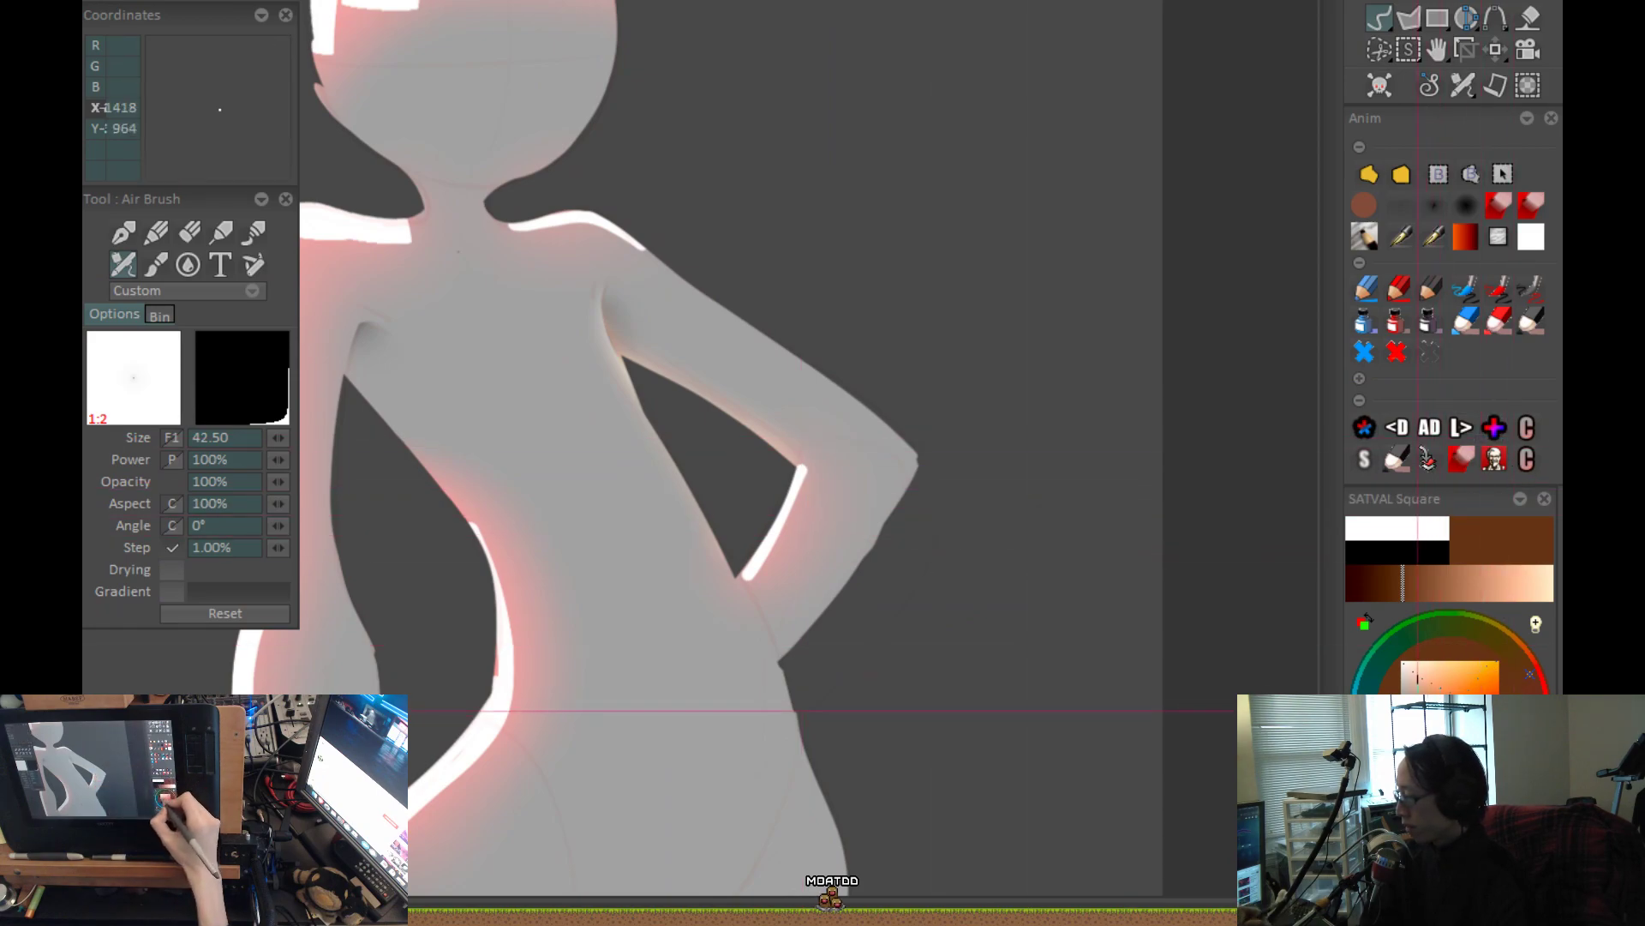
Return to a muted greyish brown and airbrush a soft glow along the bent arm's inner edges at size 90.89.
left_click(1423, 710)
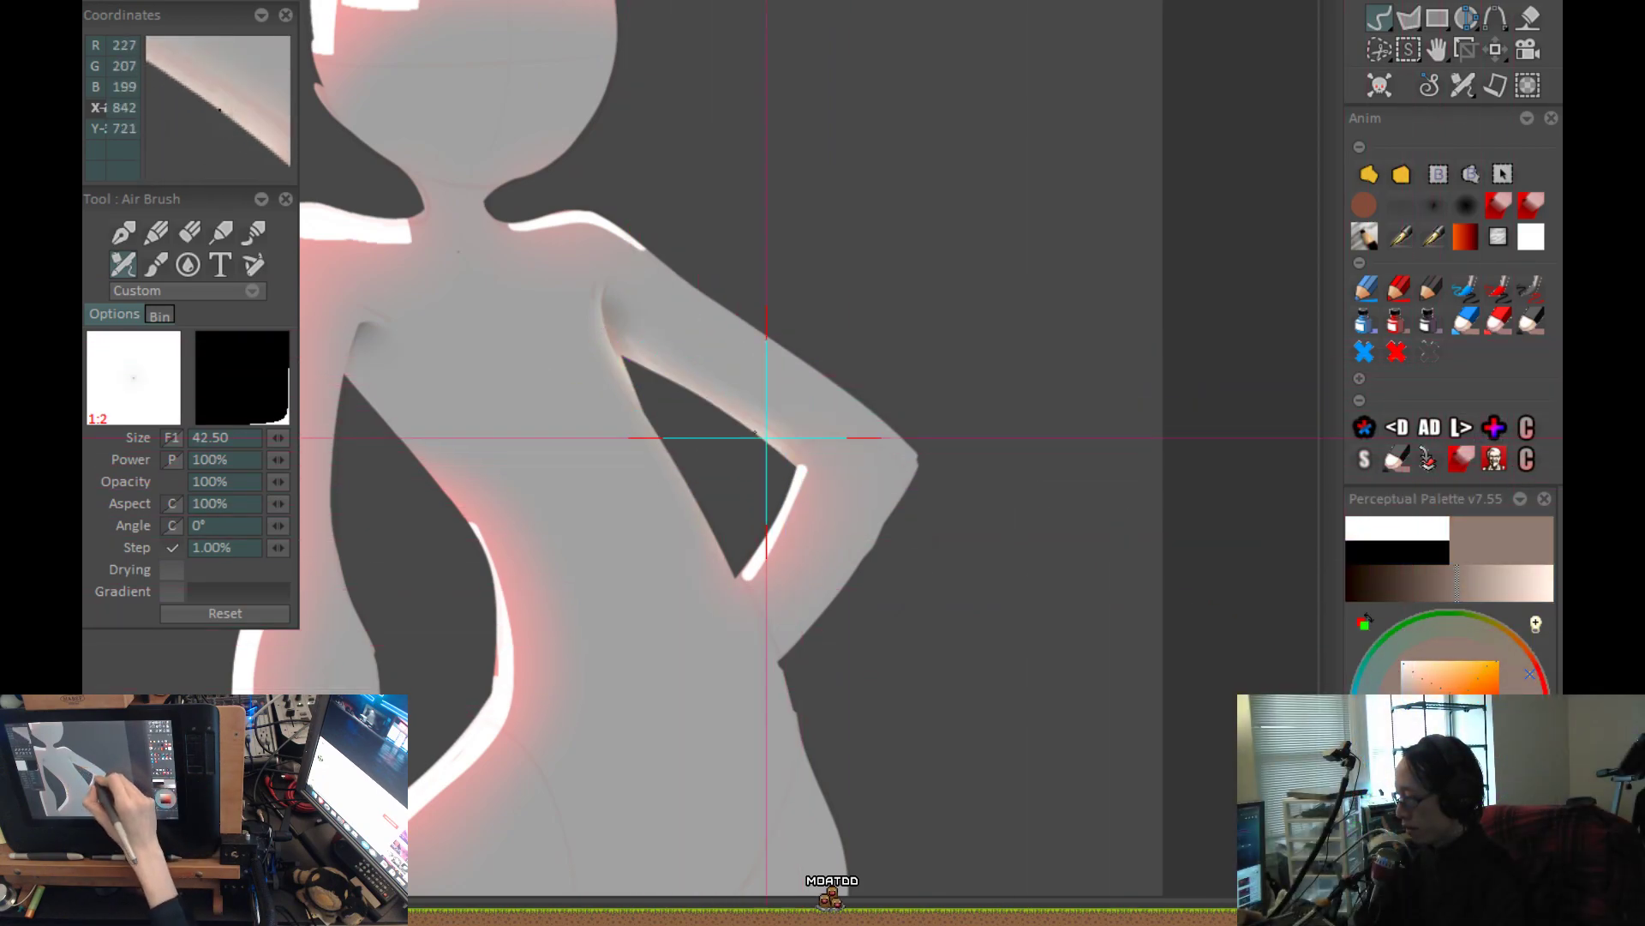
left_click(1433, 208)
left_click_drag(764, 466, 679, 379)
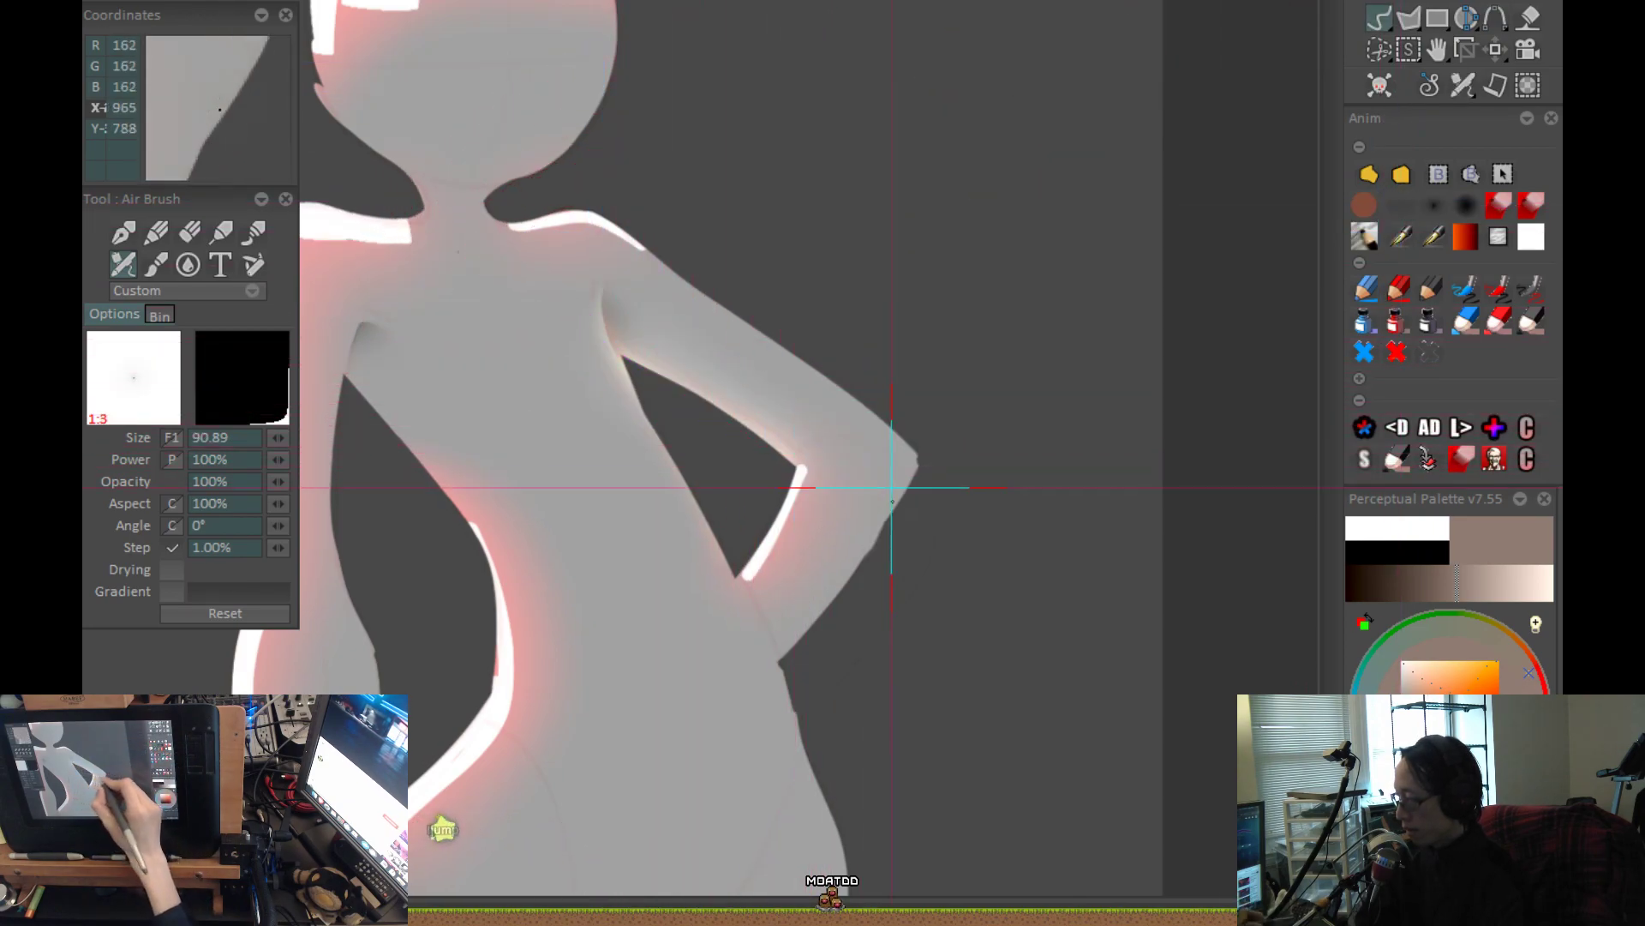
key("ctrl+0")
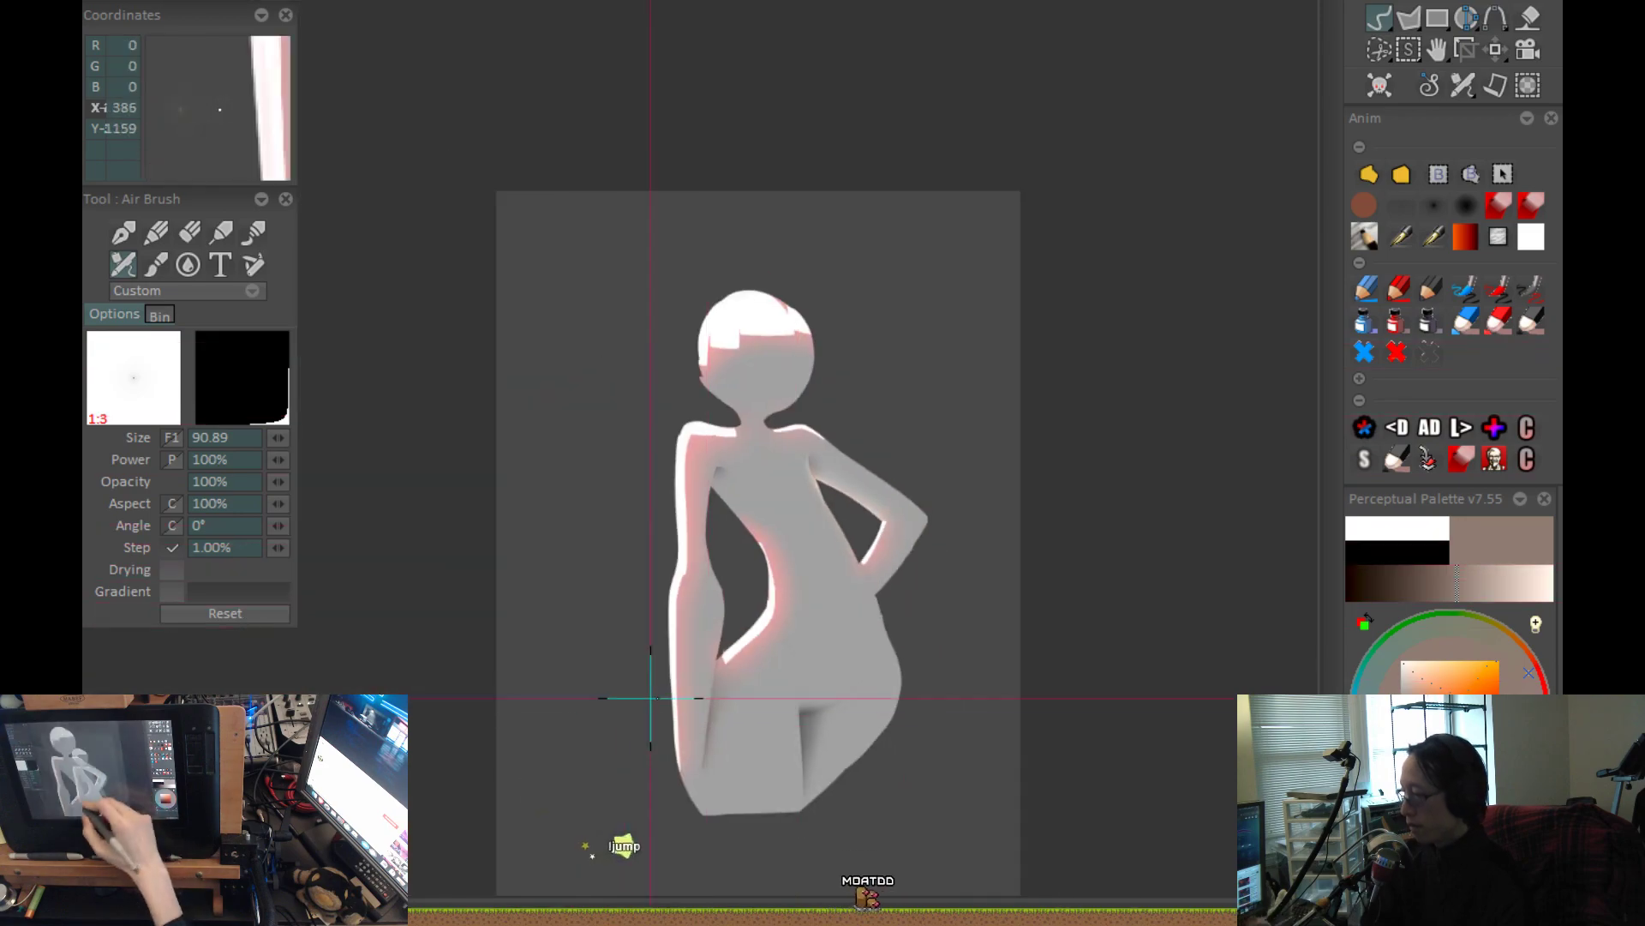
key("ctrl+plus")
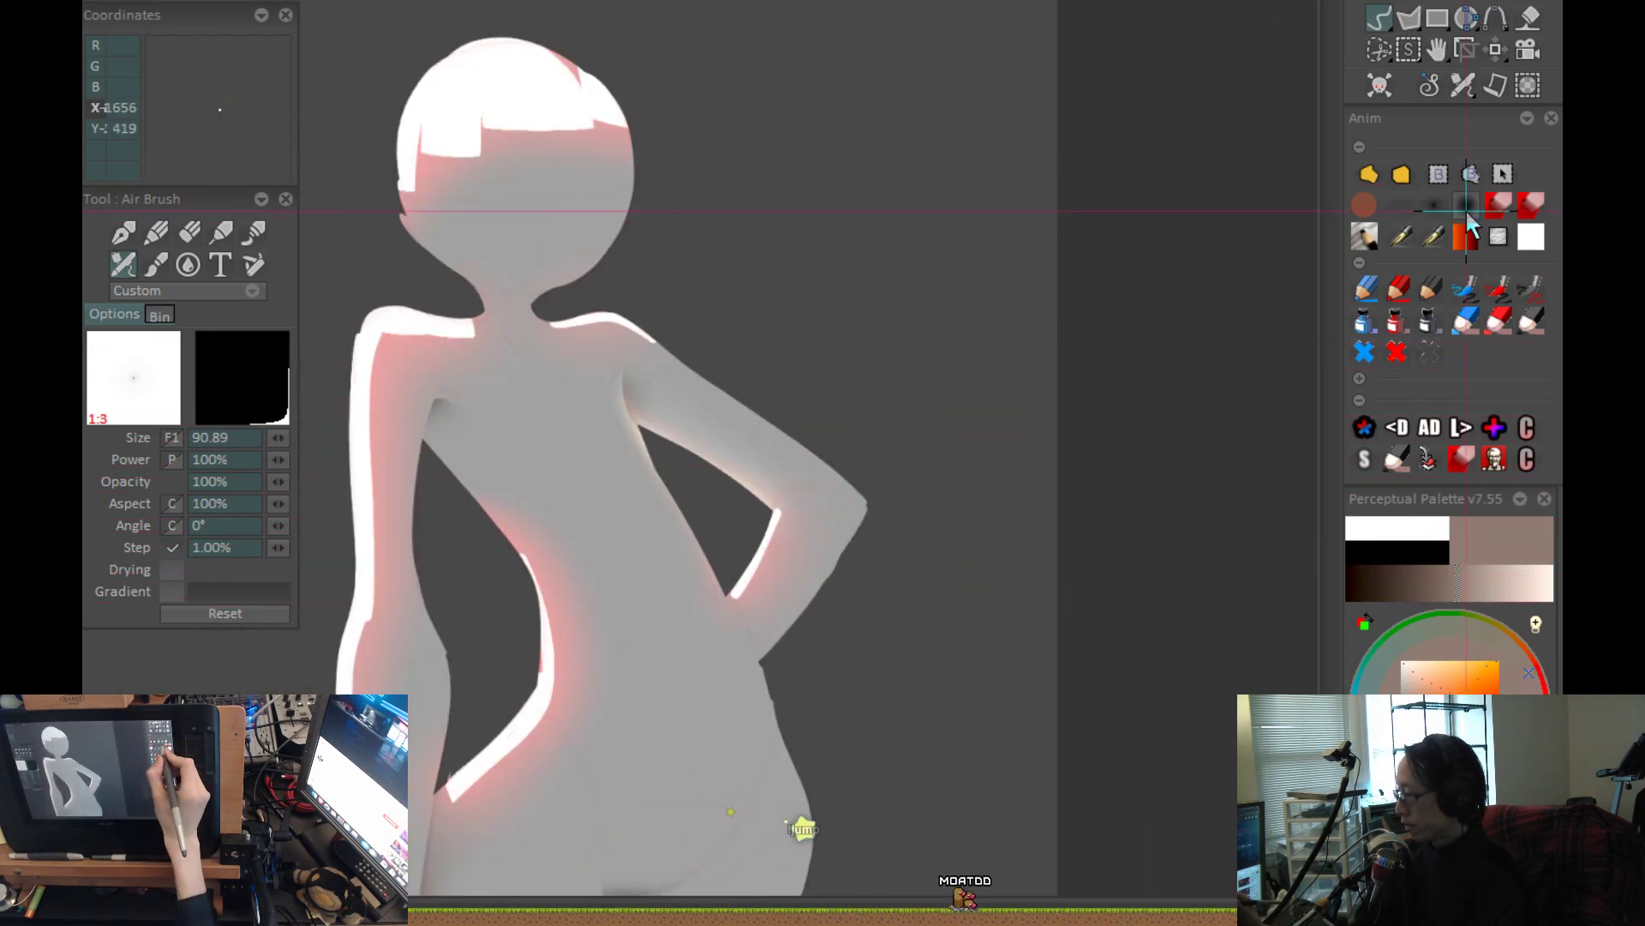
Load the large soft airbrush preset with 38% power, enlarge it to size 209.60, and softly lighten the bent arm's forearm.
left_click(1466, 205)
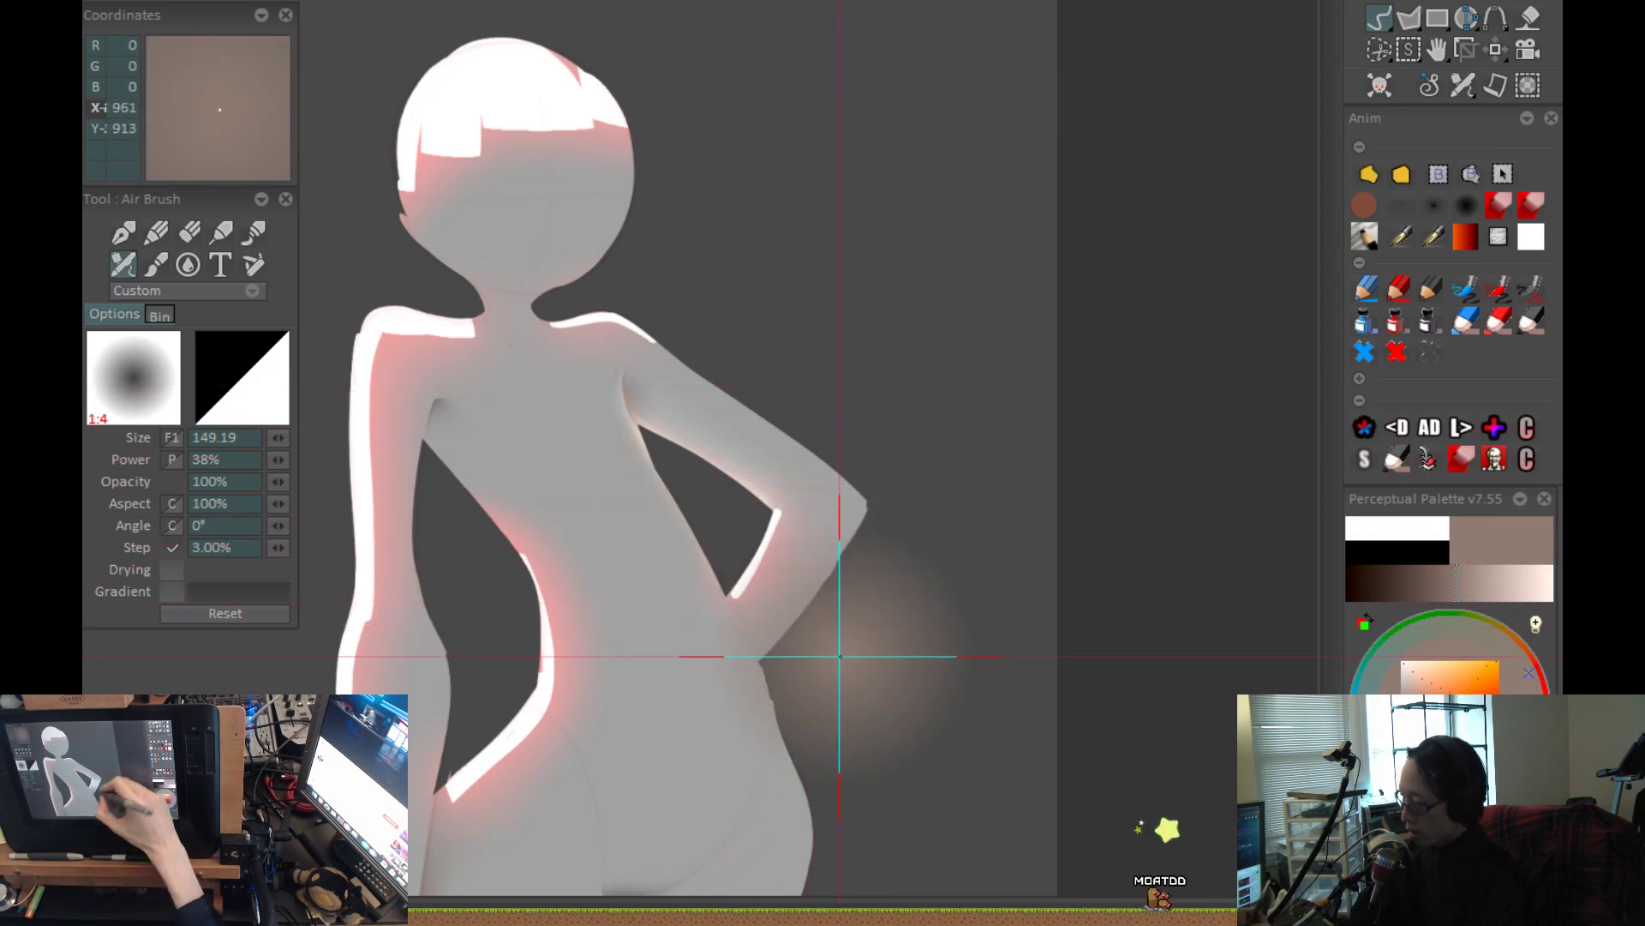
left_click(1467, 205)
left_click_drag(881, 595, 996, 642)
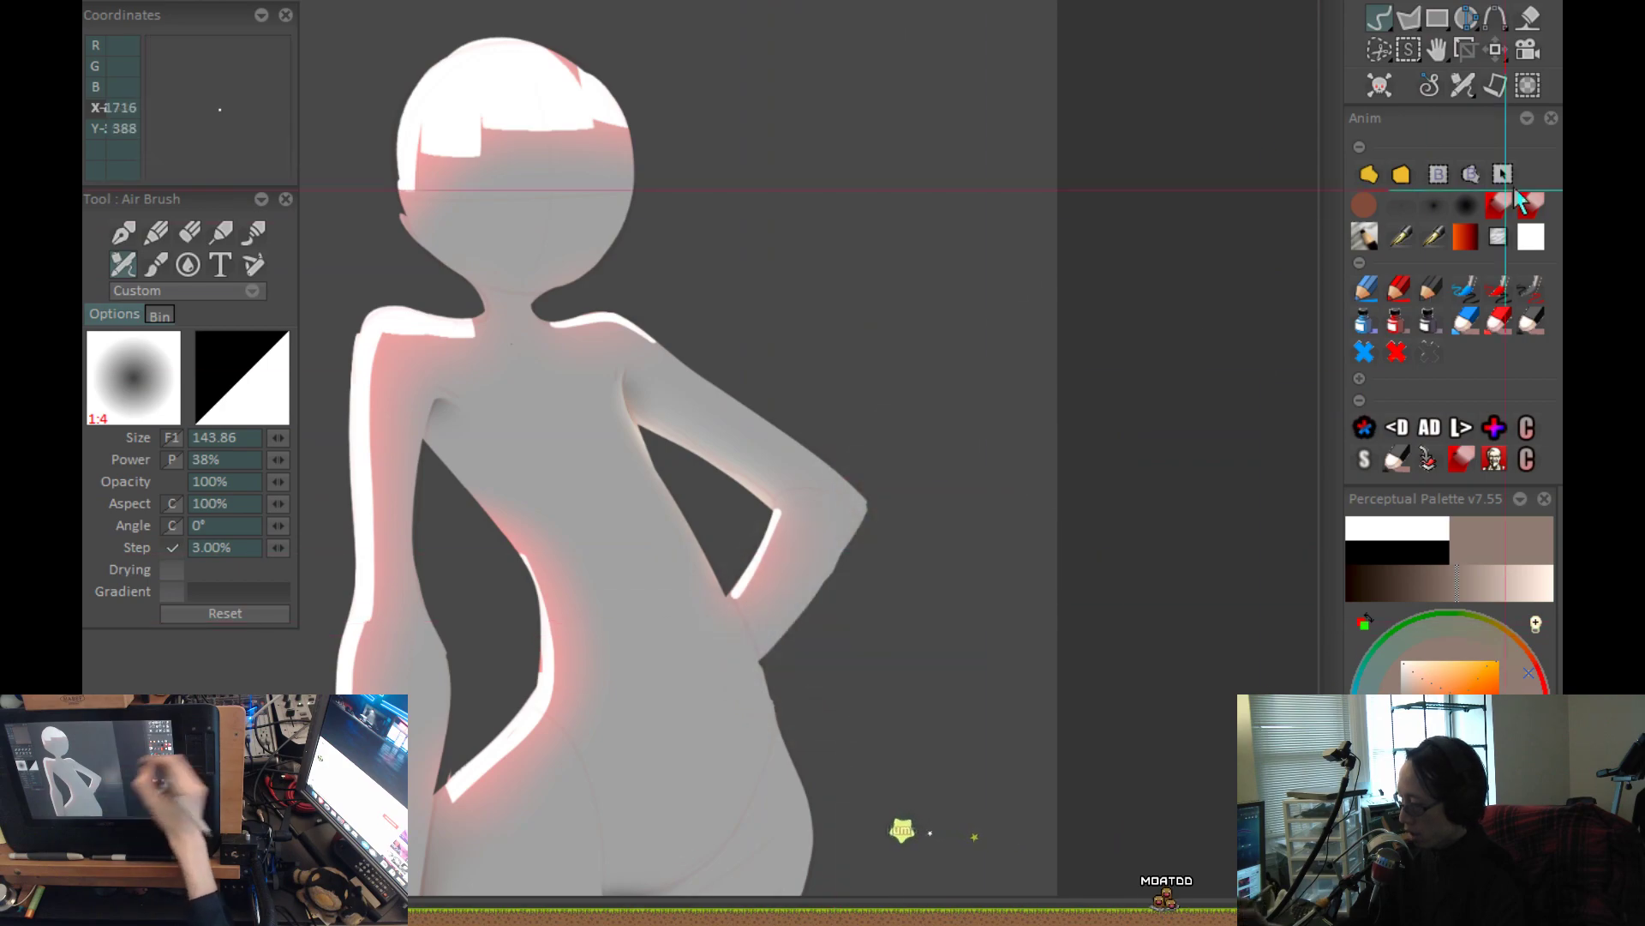
mouse_move(821, 638)
left_mouse_down()
mouse_move(801, 668)
mouse_move(1007, 708)
left_mouse_up()
left_click_drag(754, 572, 759, 559)
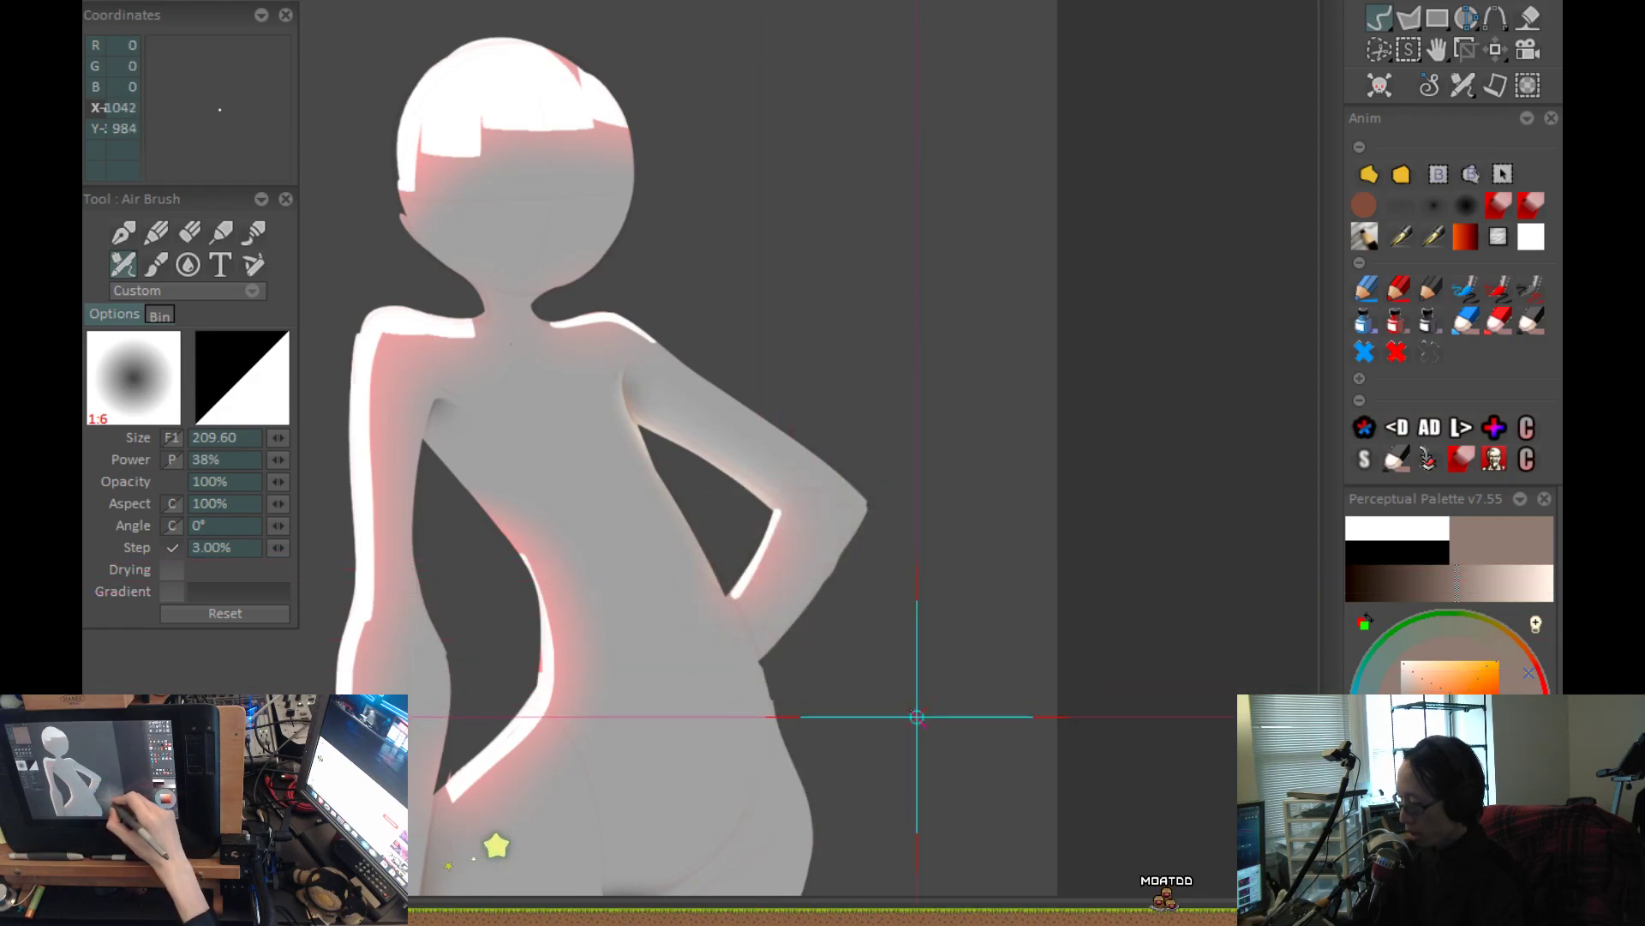
left_click_drag(1125, 781, 1047, 731)
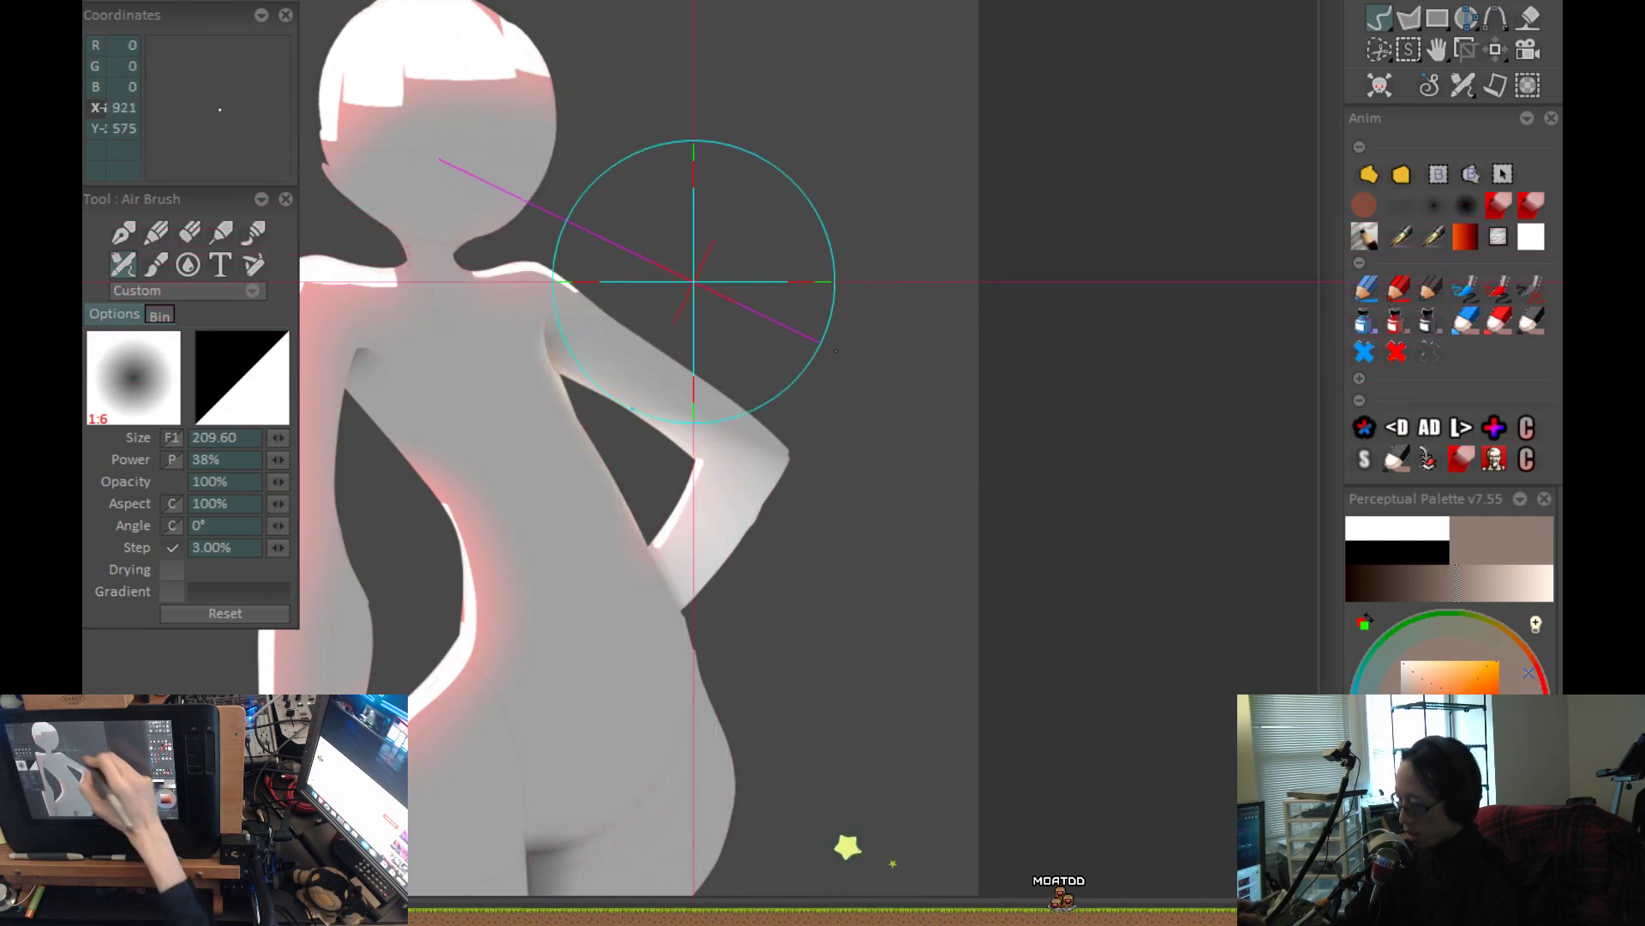
Airbrush broad, soft greyish-brown strokes along the outer edge of the bent upper arm toward the elbow at size 209.60.
left_click_drag(586, 248, 1071, 509)
left_click_drag(610, 268, 1032, 490)
left_click_drag(596, 299, 977, 478)
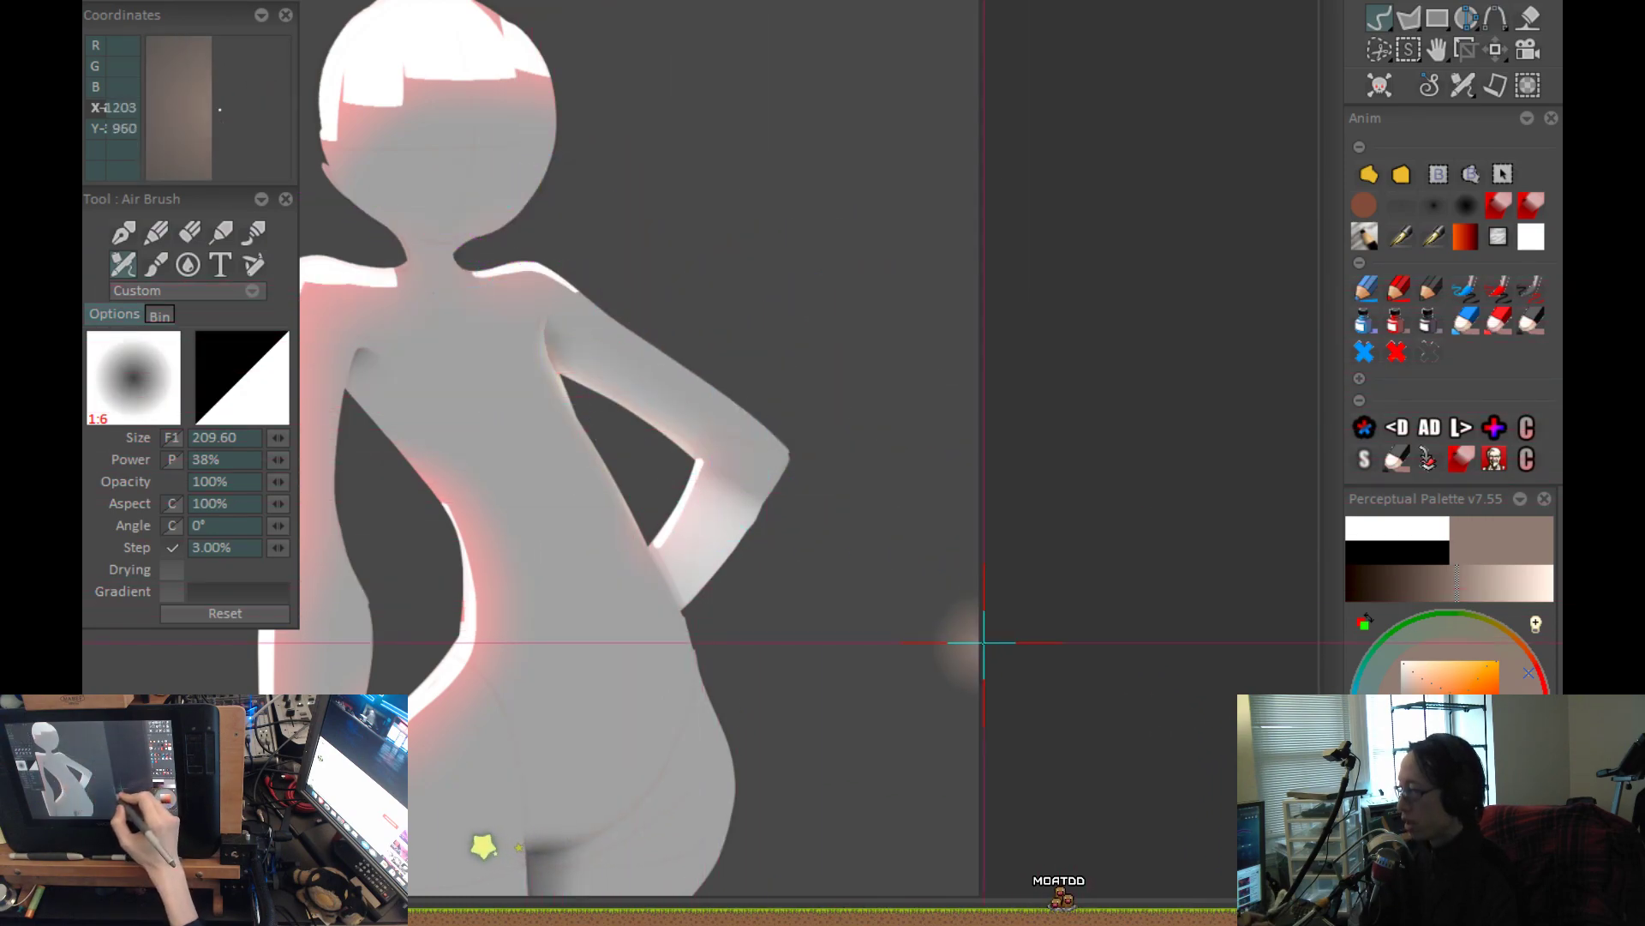
scroll(981, 638, "down", 1)
left_click_drag(934, 646, 881, 644)
scroll(893, 721, "up", 1)
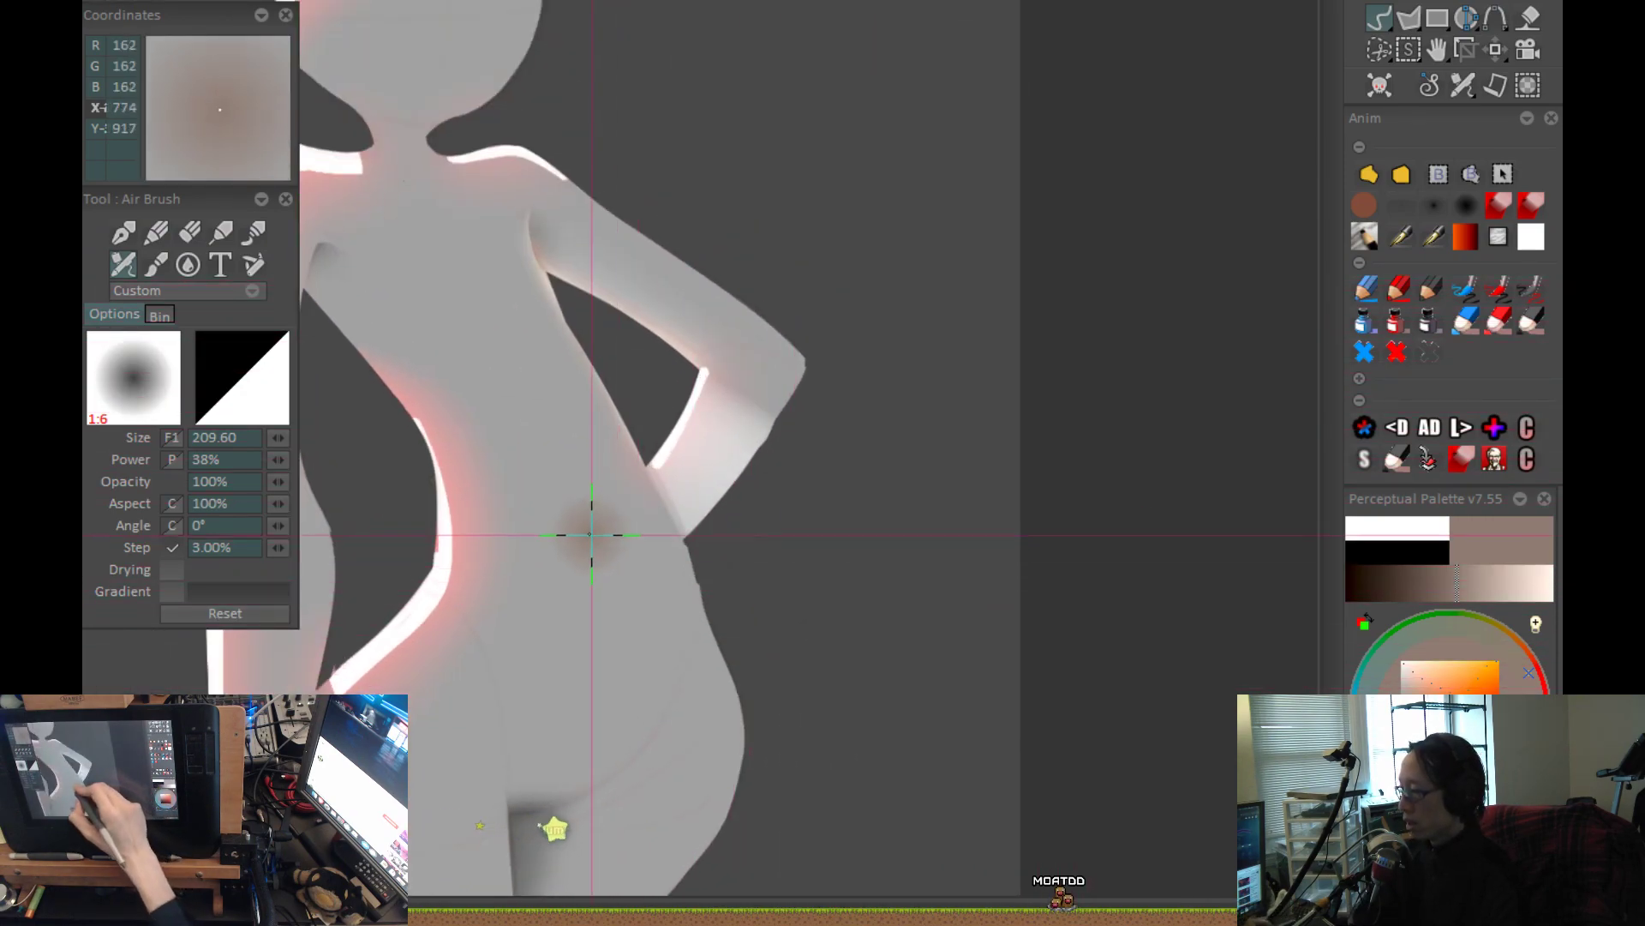
scroll(631, 614, "down", 2)
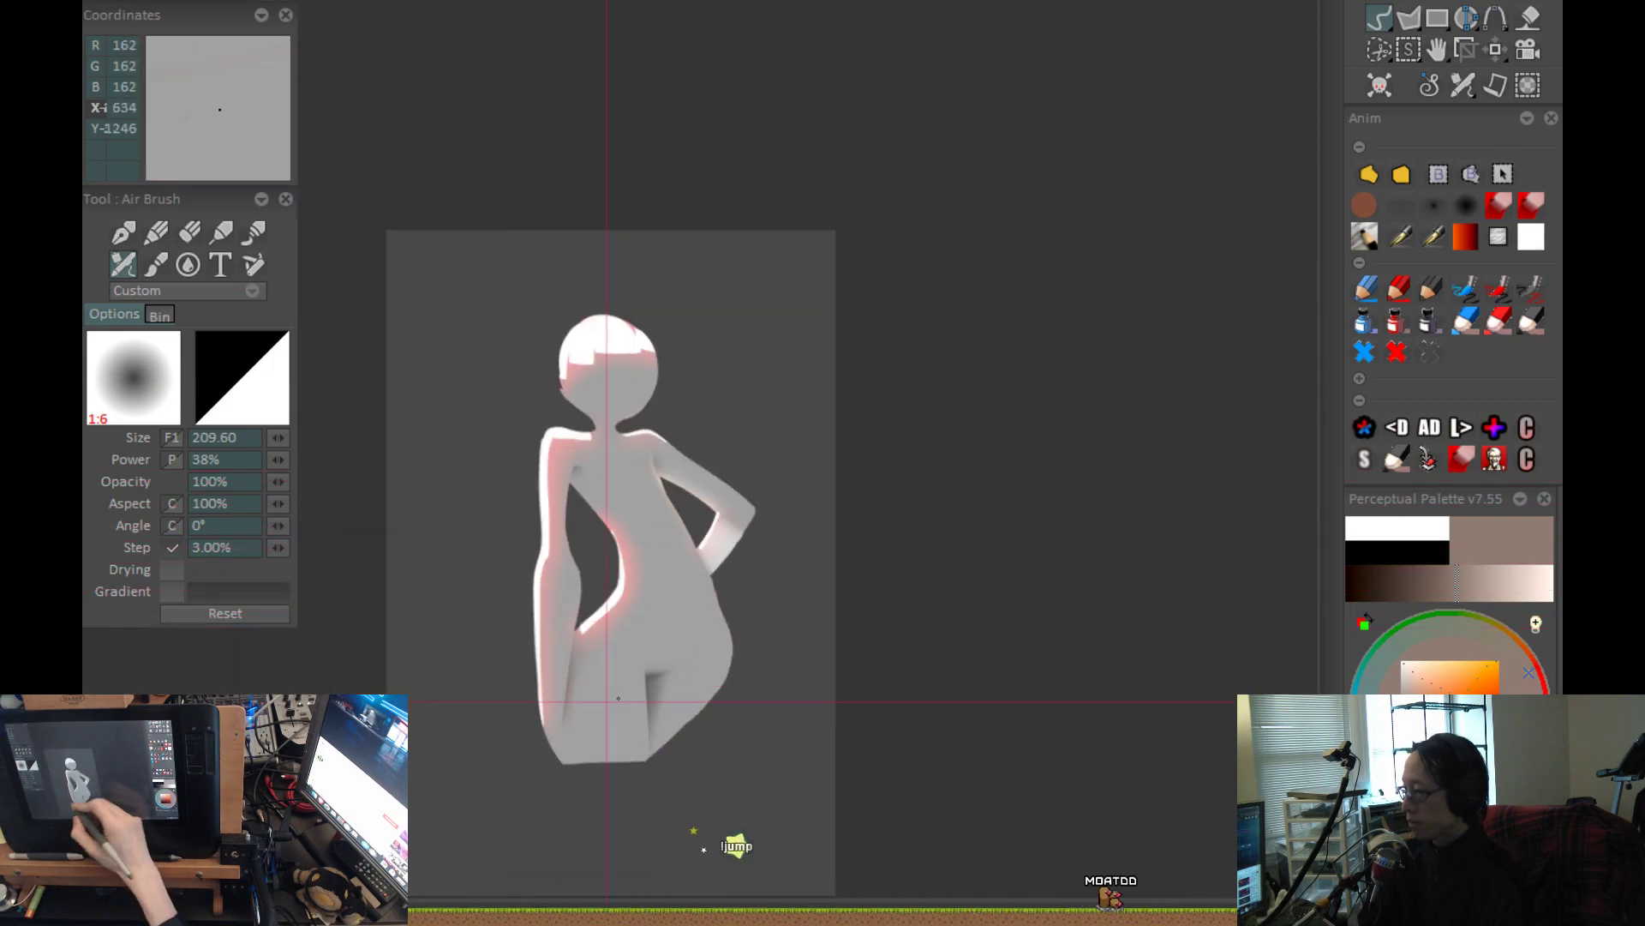
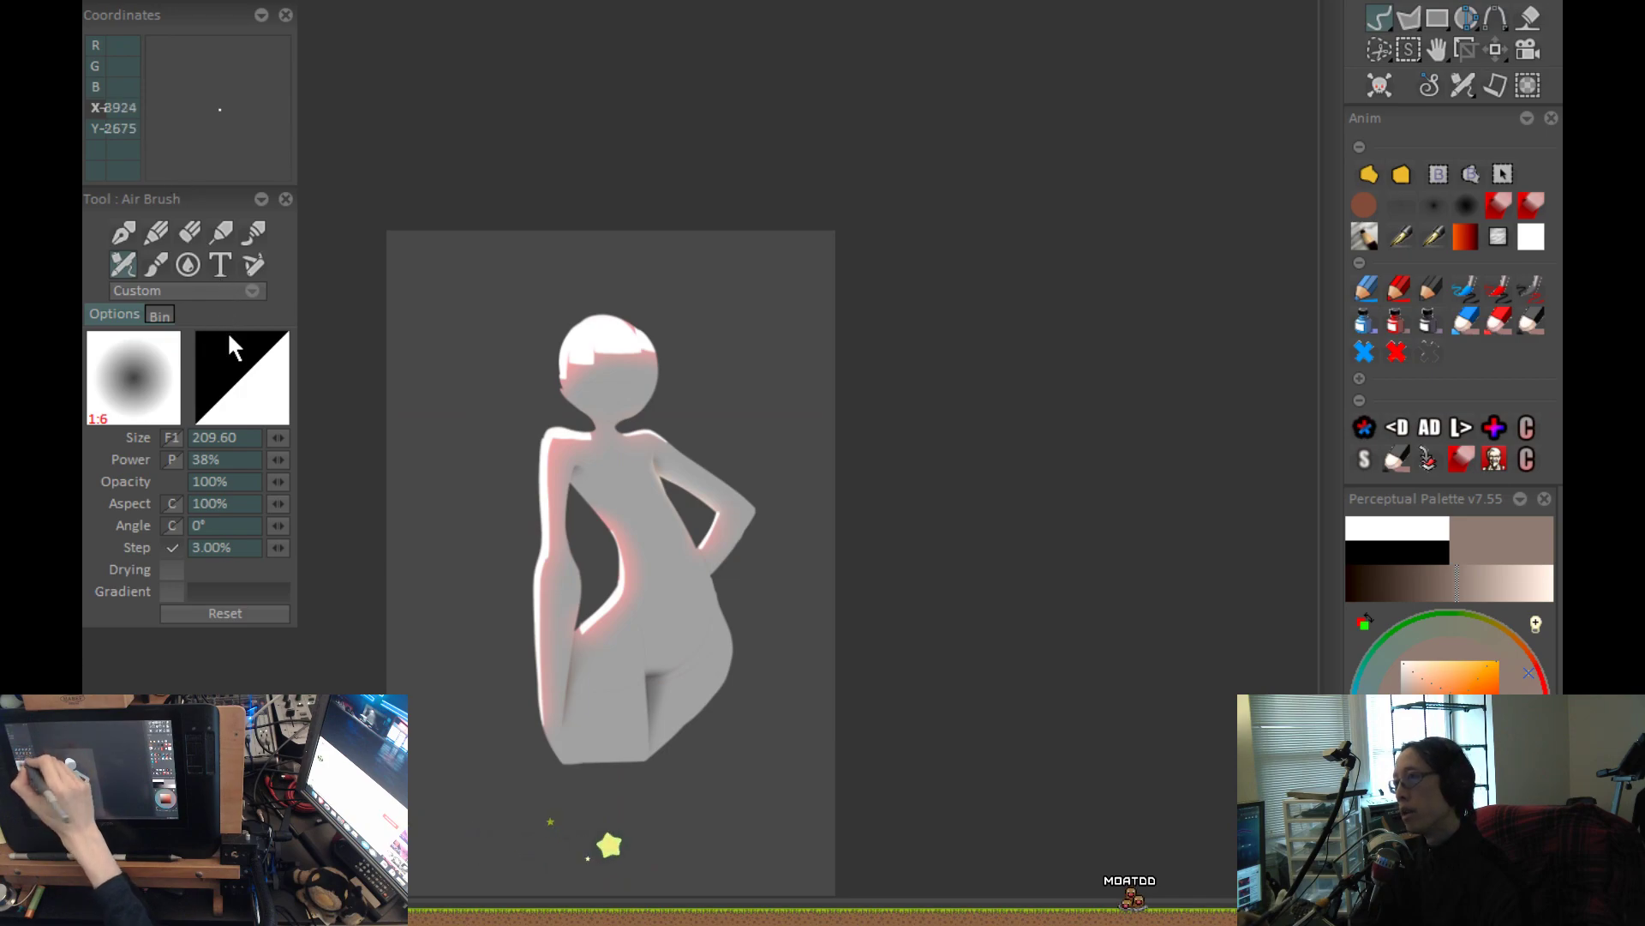
Try broad, soft greyish-brown airbrush strokes diagonally from the background beside the hip across the torso at size 209.60.
scroll(738, 587, "up", 3)
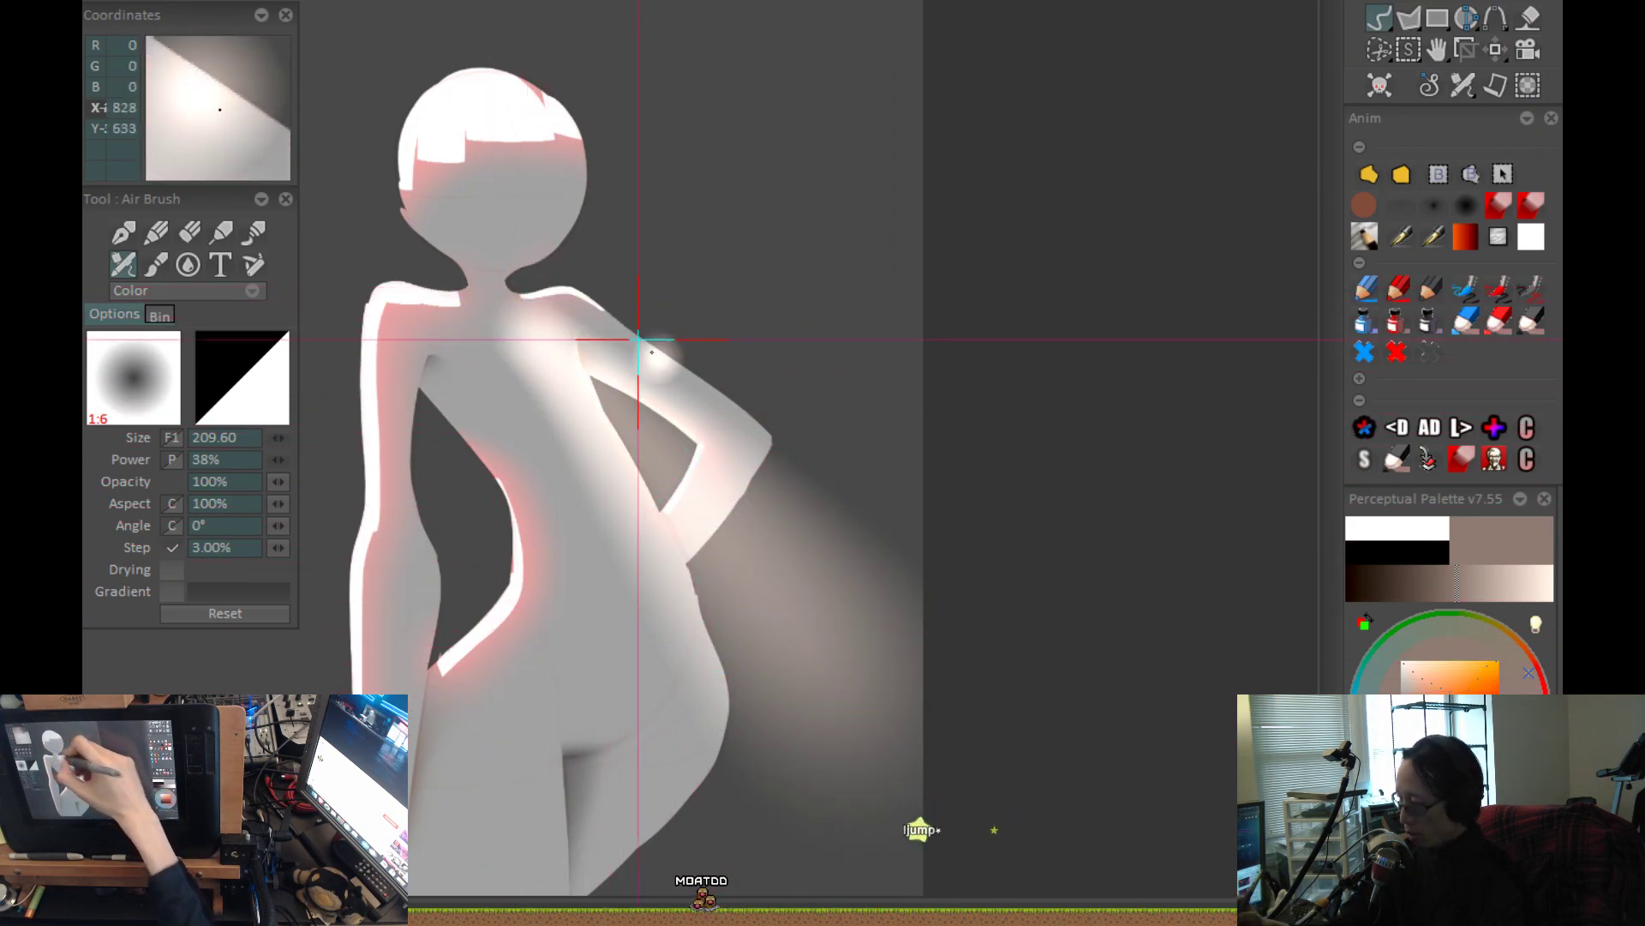
mouse_move(920, 780)
left_mouse_down()
mouse_move(764, 551)
mouse_move(606, 415)
left_mouse_up()
key("ctrl+z")
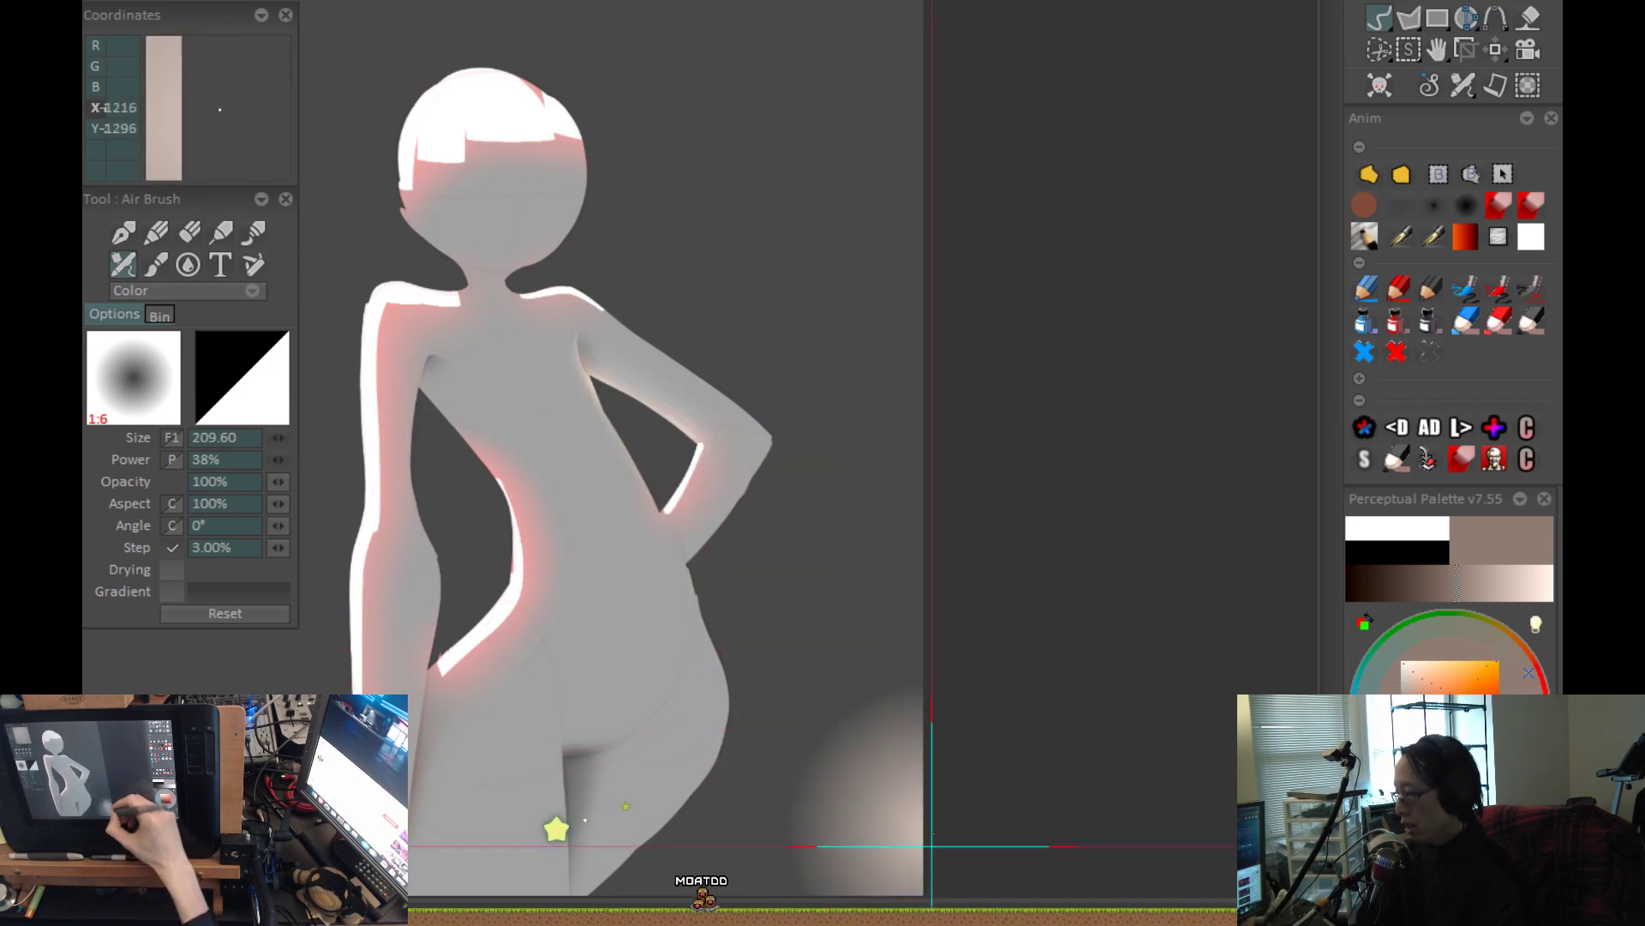
mouse_move(910, 816)
left_mouse_down()
mouse_move(544, 323)
mouse_move(477, 265)
left_mouse_up()
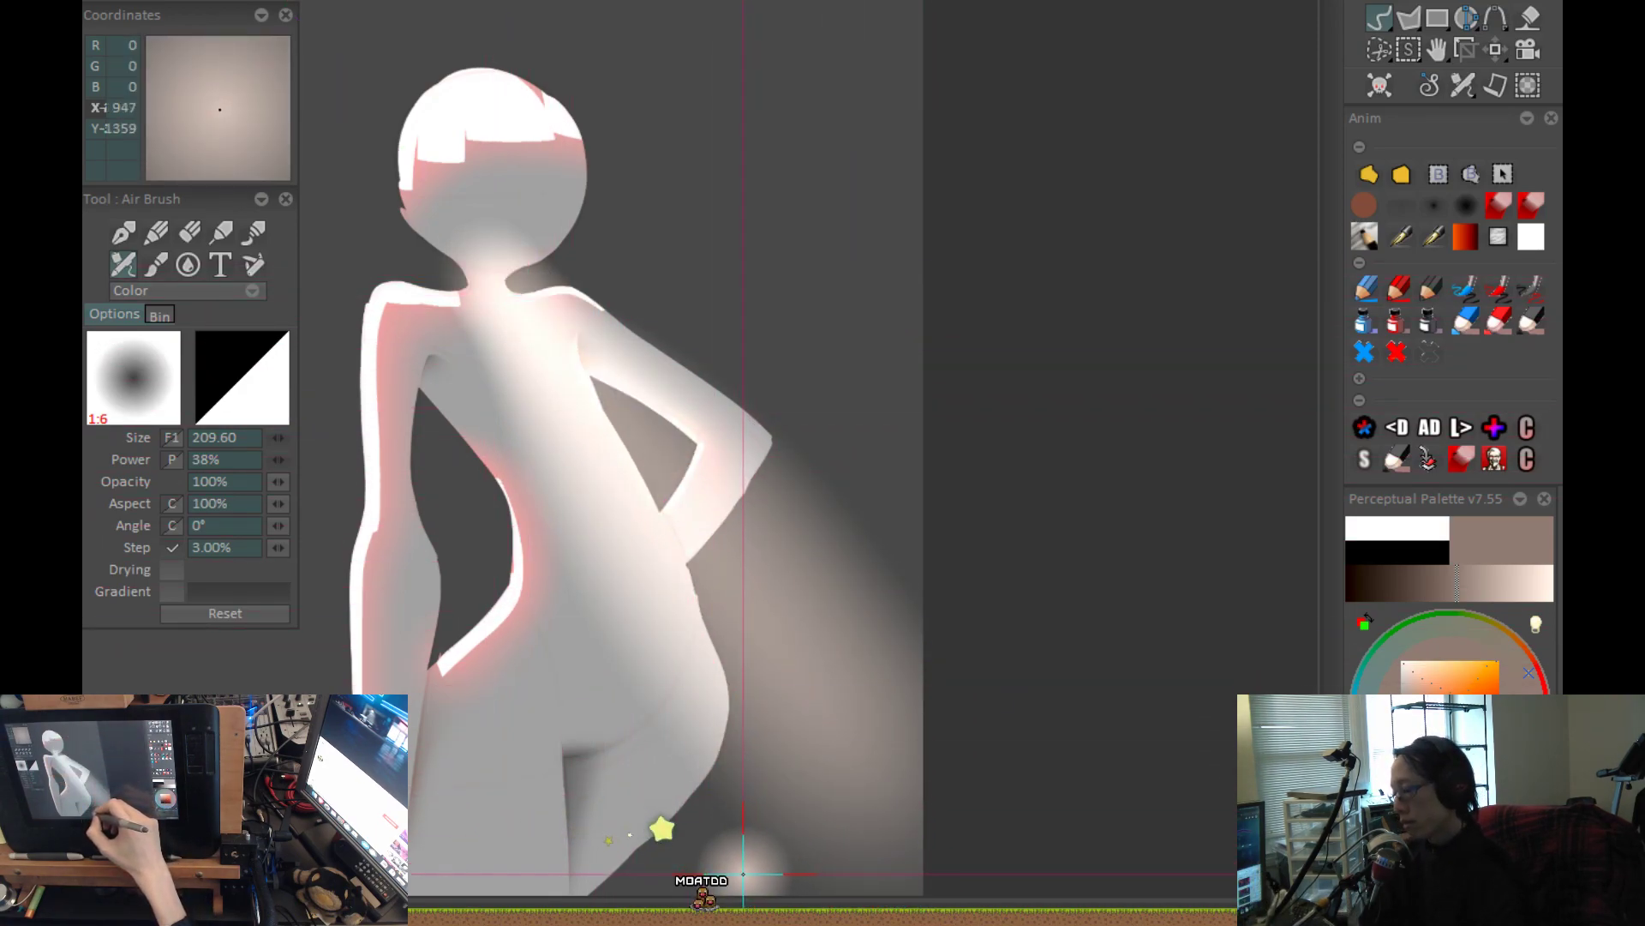
key("ctrl+z")
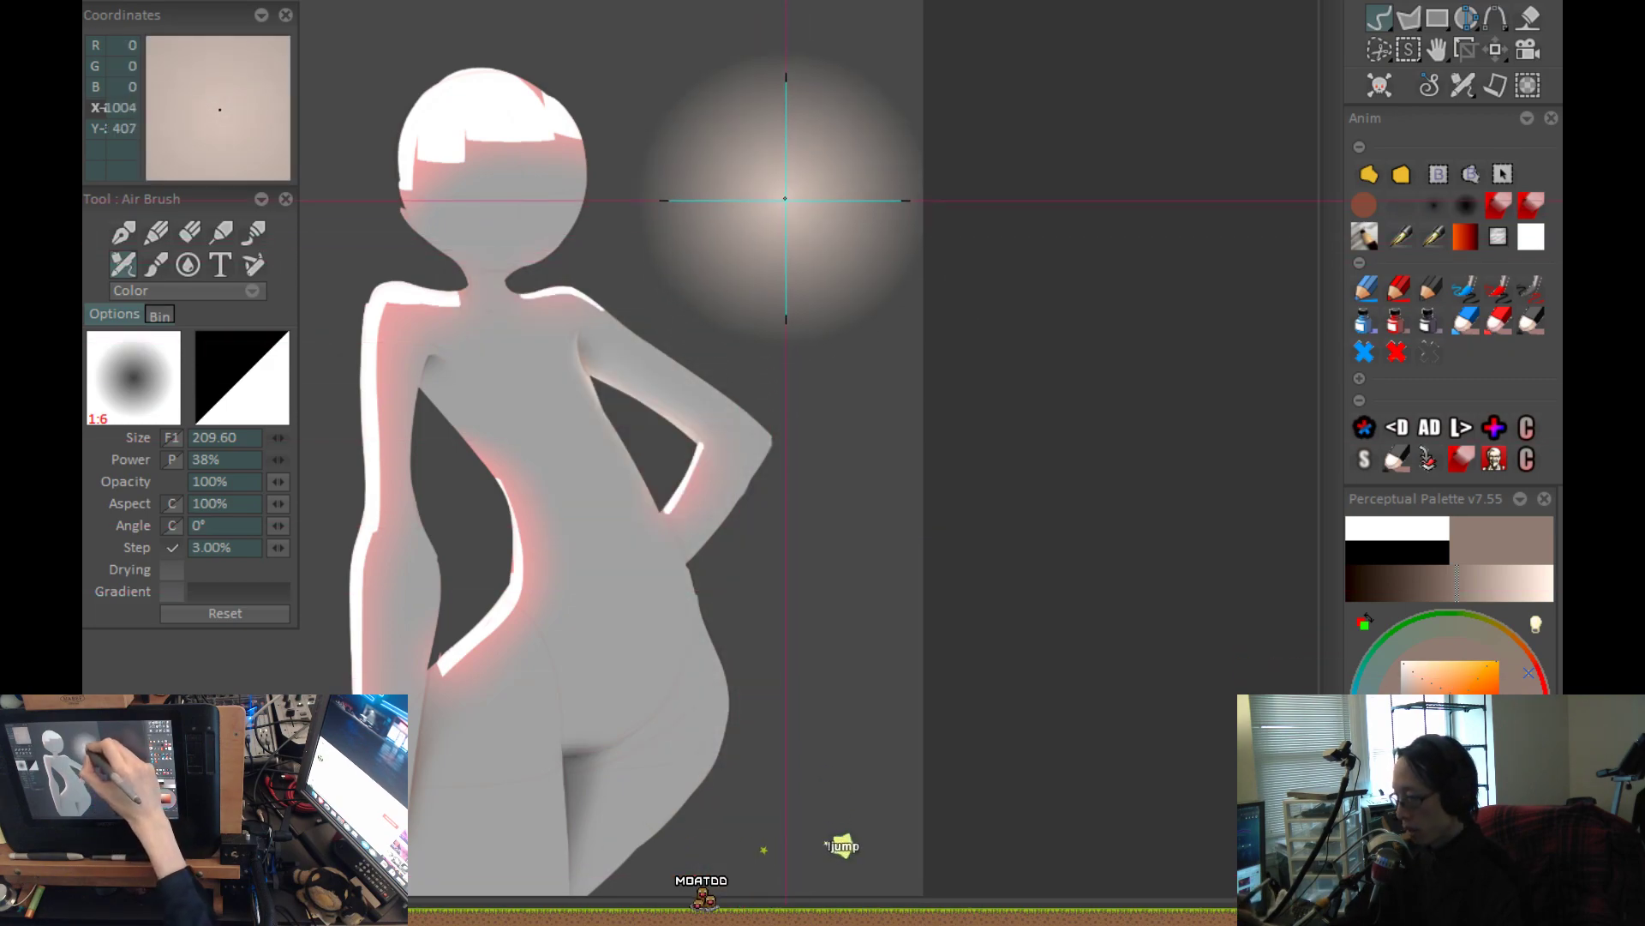
mouse_move(766, 185)
left_mouse_down()
mouse_move(771, 521)
mouse_move(922, 394)
left_mouse_up()
key("ctrl+z")
left_click(783, 297)
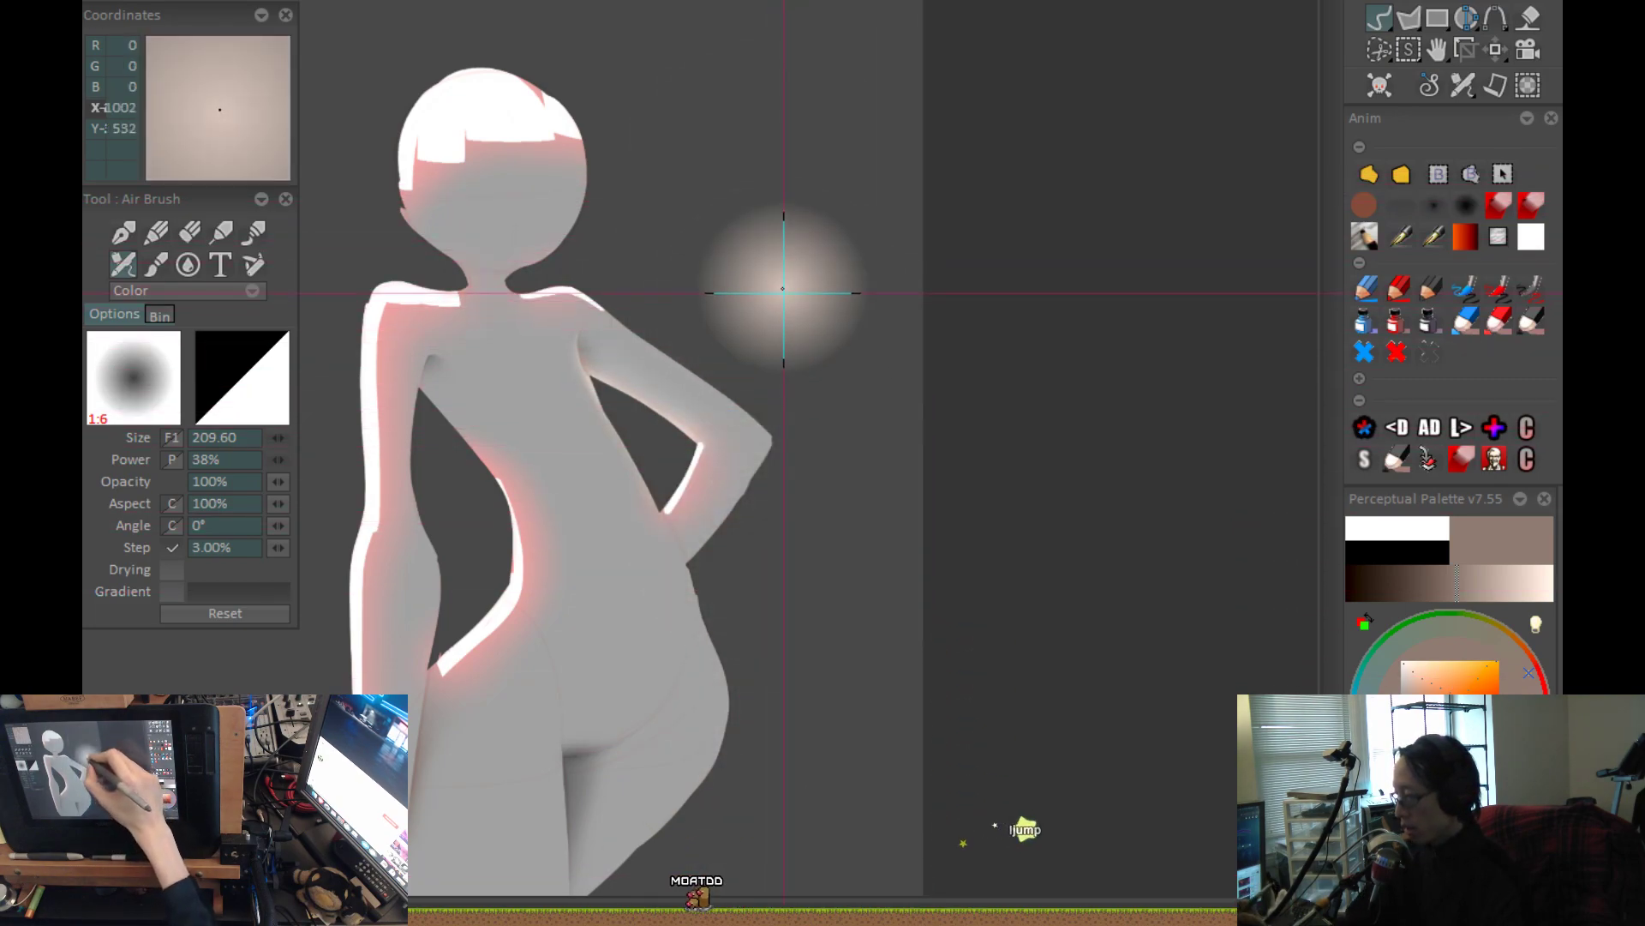
key("ctrl+z")
Airbrush a tall, soft greyish-brown glow in the empty background beside the head at size 209.60.
scroll(787, 259, "up", 2)
left_click_drag(903, 230, 900, 203)
scroll(900, 203, "down", 2)
left_click_drag(720, 345, 736, 745)
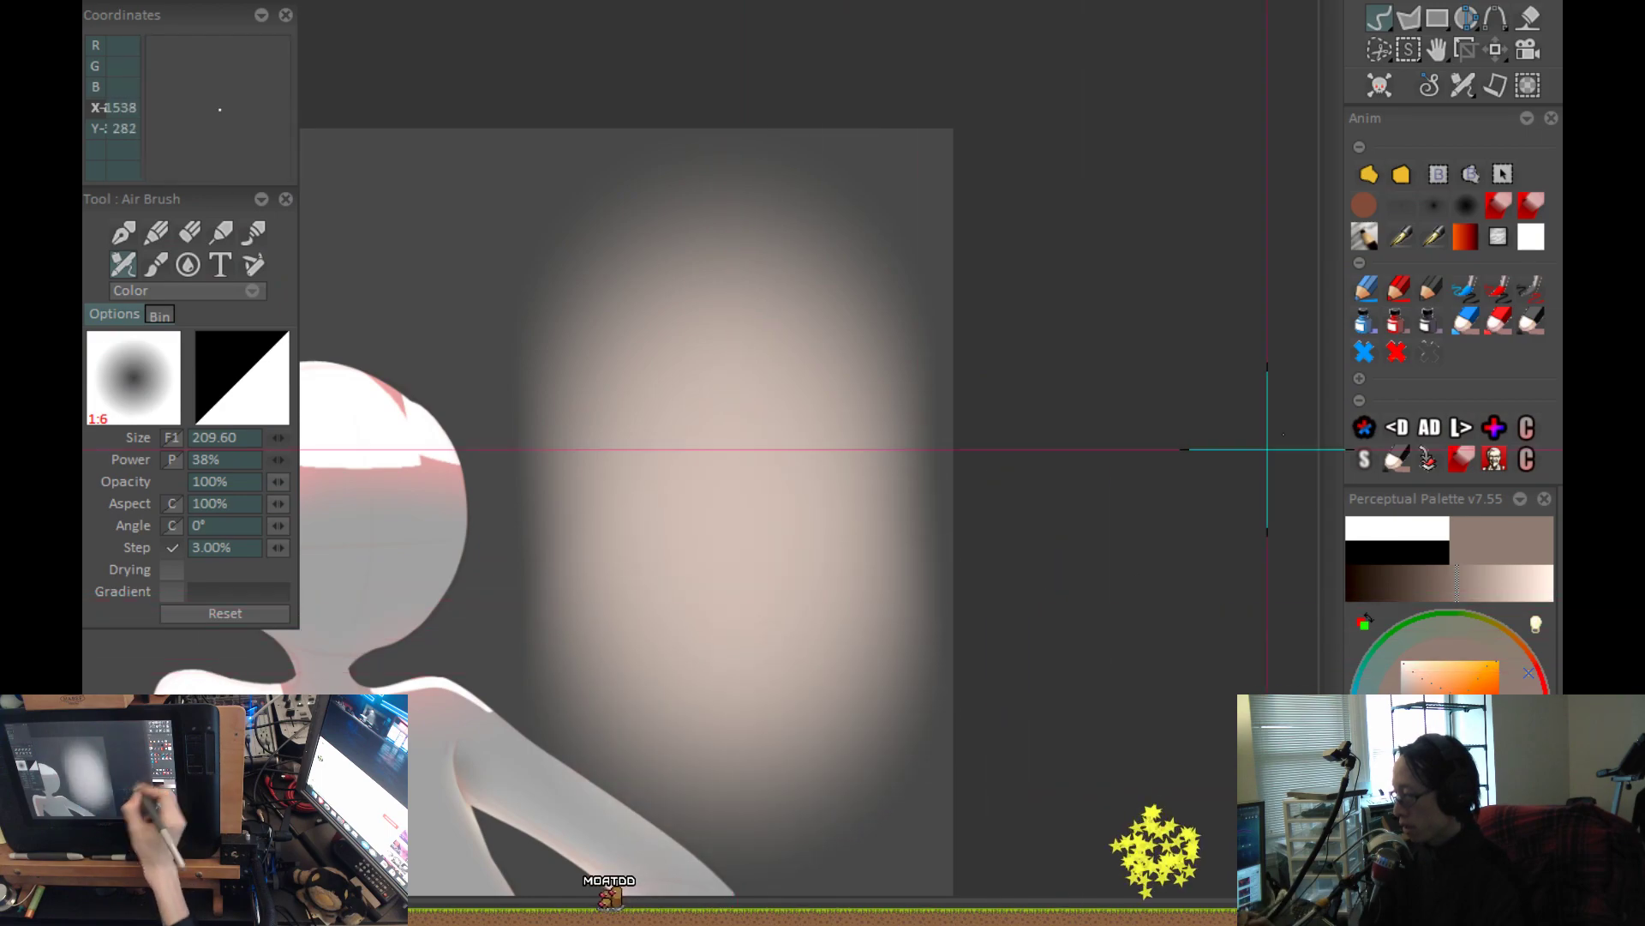
Mark the tall glow's ends, sides and middle band with the size 2.00 red pen, and clear the demonstration.
left_click(1395, 289)
left_click_drag(662, 333, 911, 320)
left_click_drag(1020, 677, 1043, 488)
key("ctrl+z")
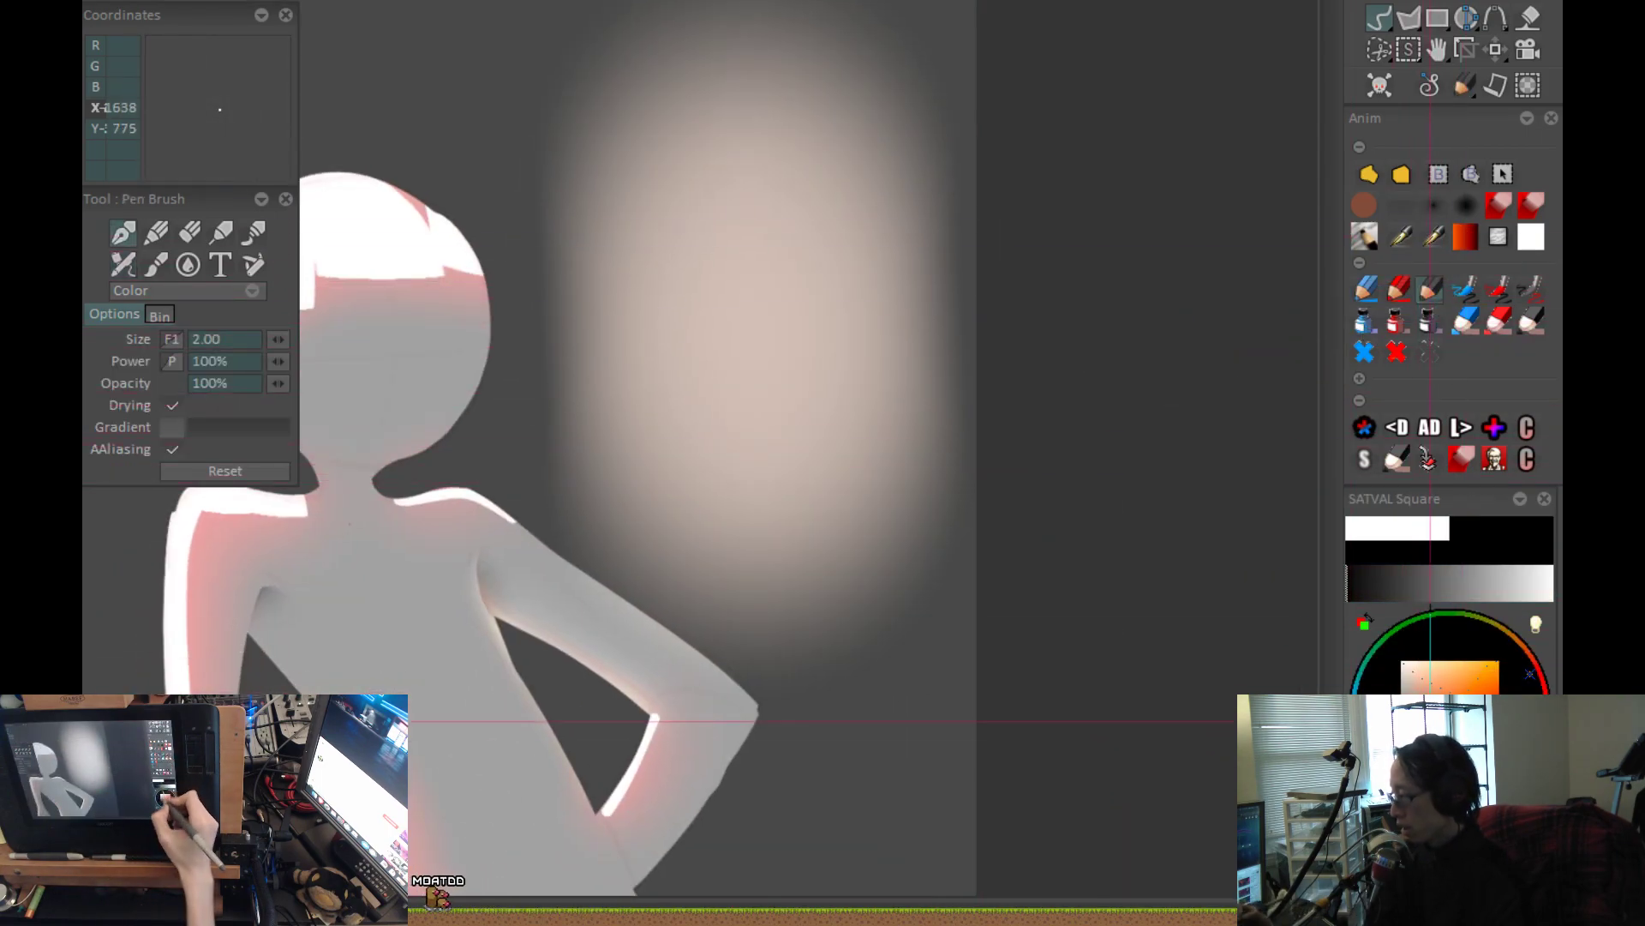
scroll(938, 559, "down", 1)
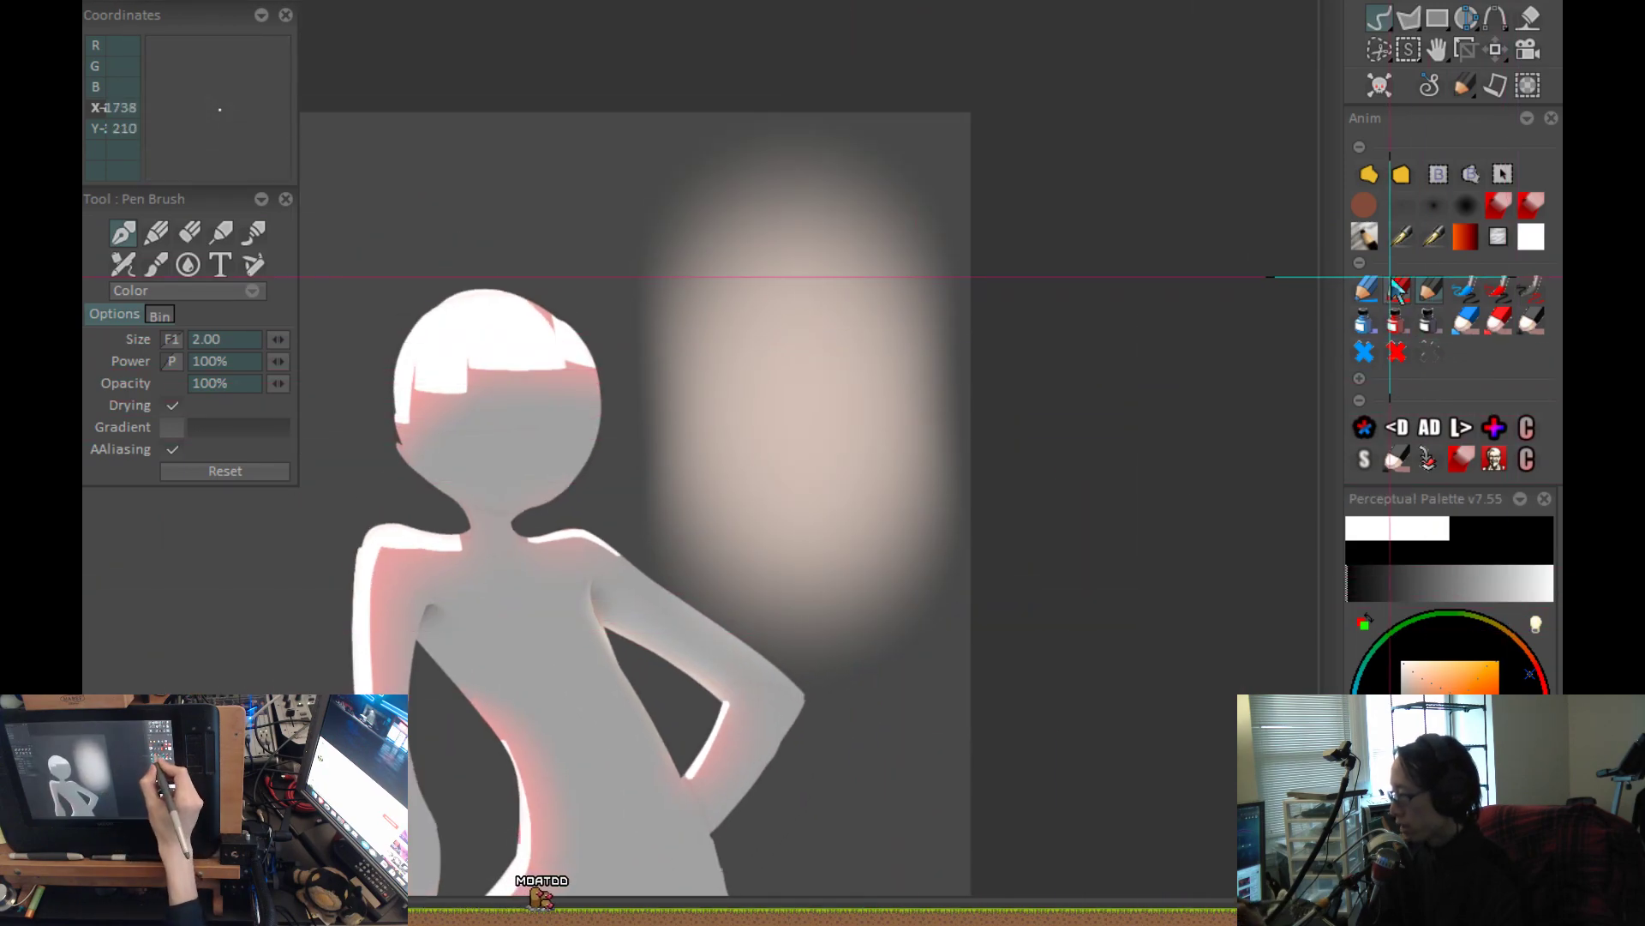
left_click(1398, 289)
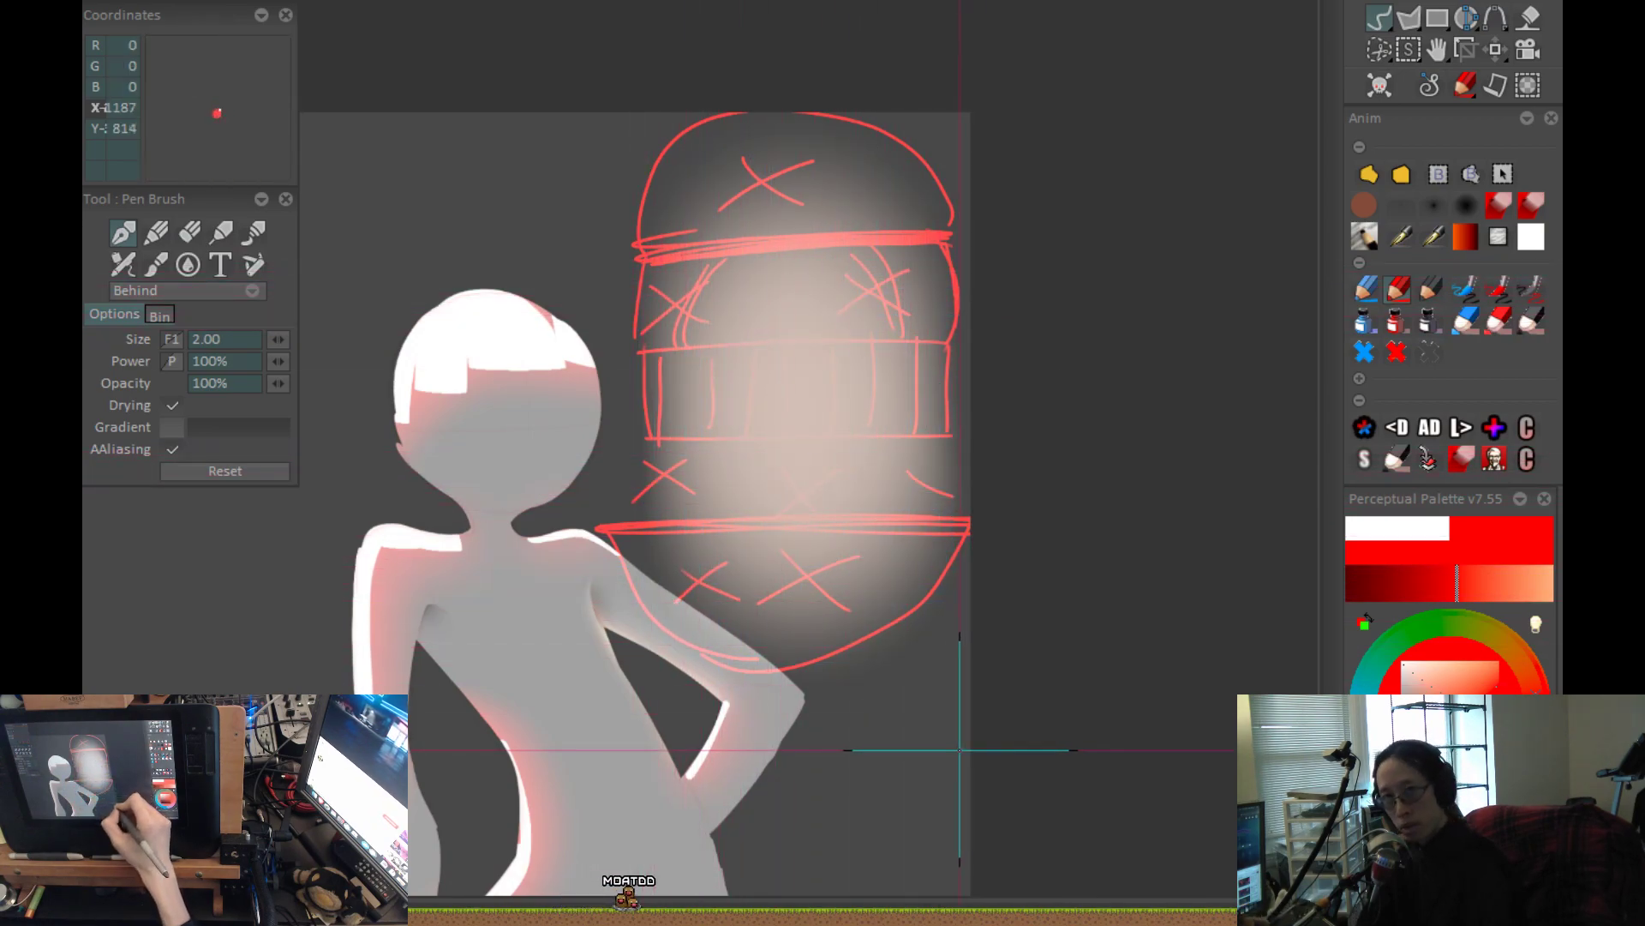
scroll(1045, 667, "down", 3)
key("Delete")
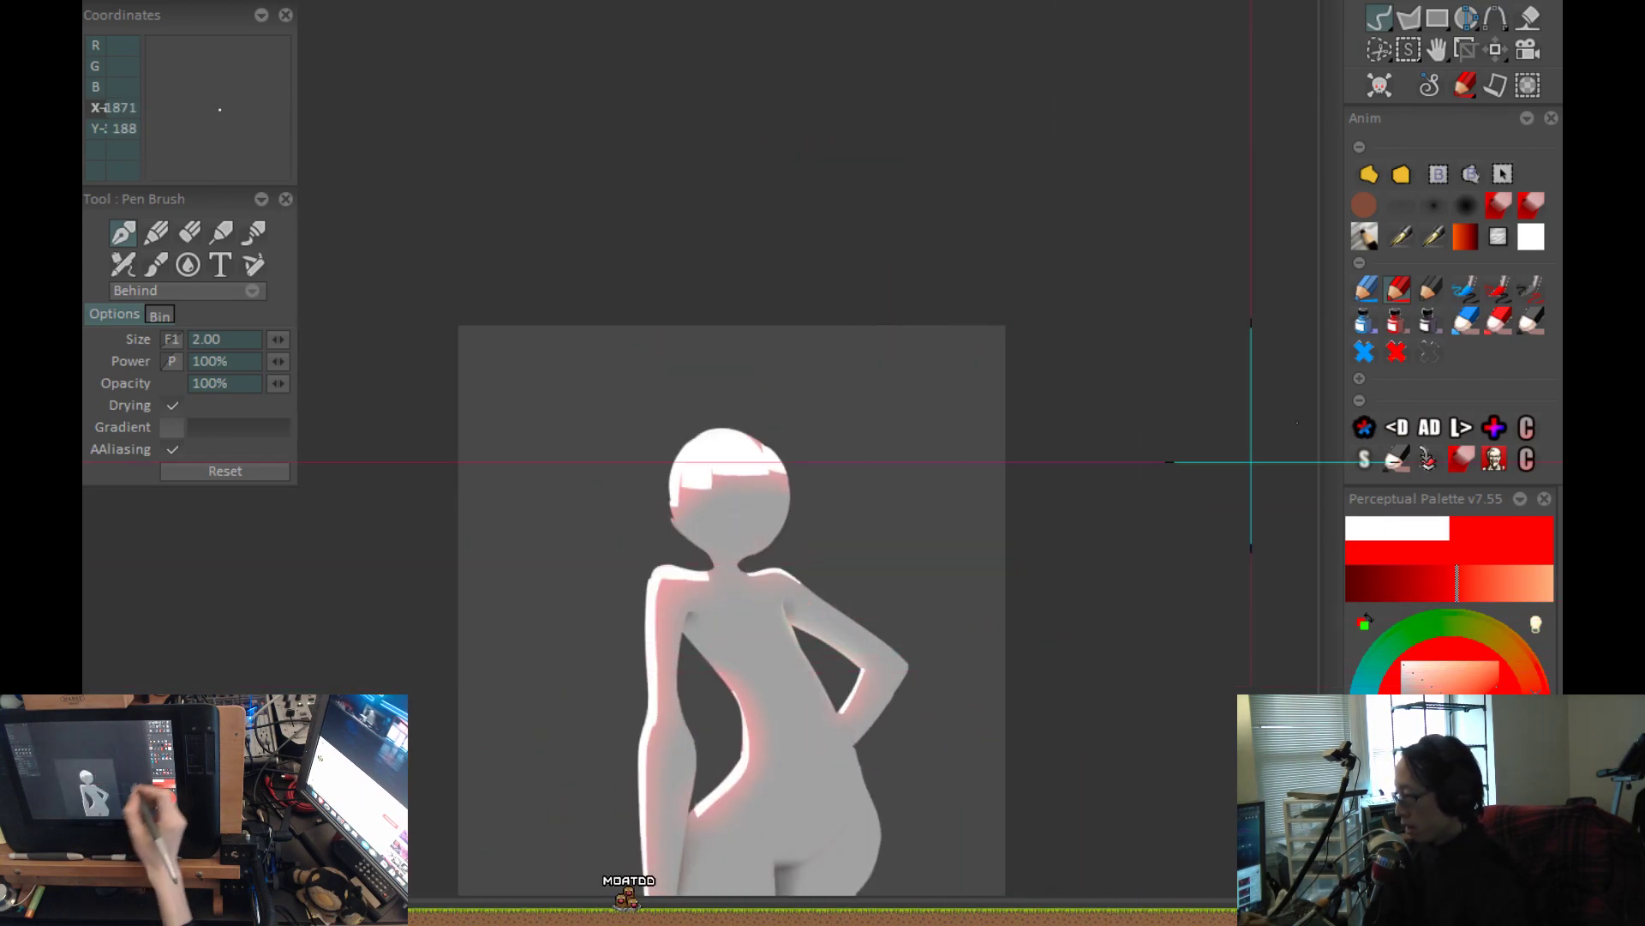
Load the large soft airbrush at size 278.83, choose a muted greyish brown, and build up a round glow beside the hip.
left_click(1467, 215)
left_click_drag(946, 568, 1051, 654)
left_click_drag(1050, 654, 1016, 656)
scroll(1015, 660, "up", 3)
left_click_drag(1067, 528, 1069, 509)
key("ctrl+z")
left_click_drag(1421, 709, 1410, 698)
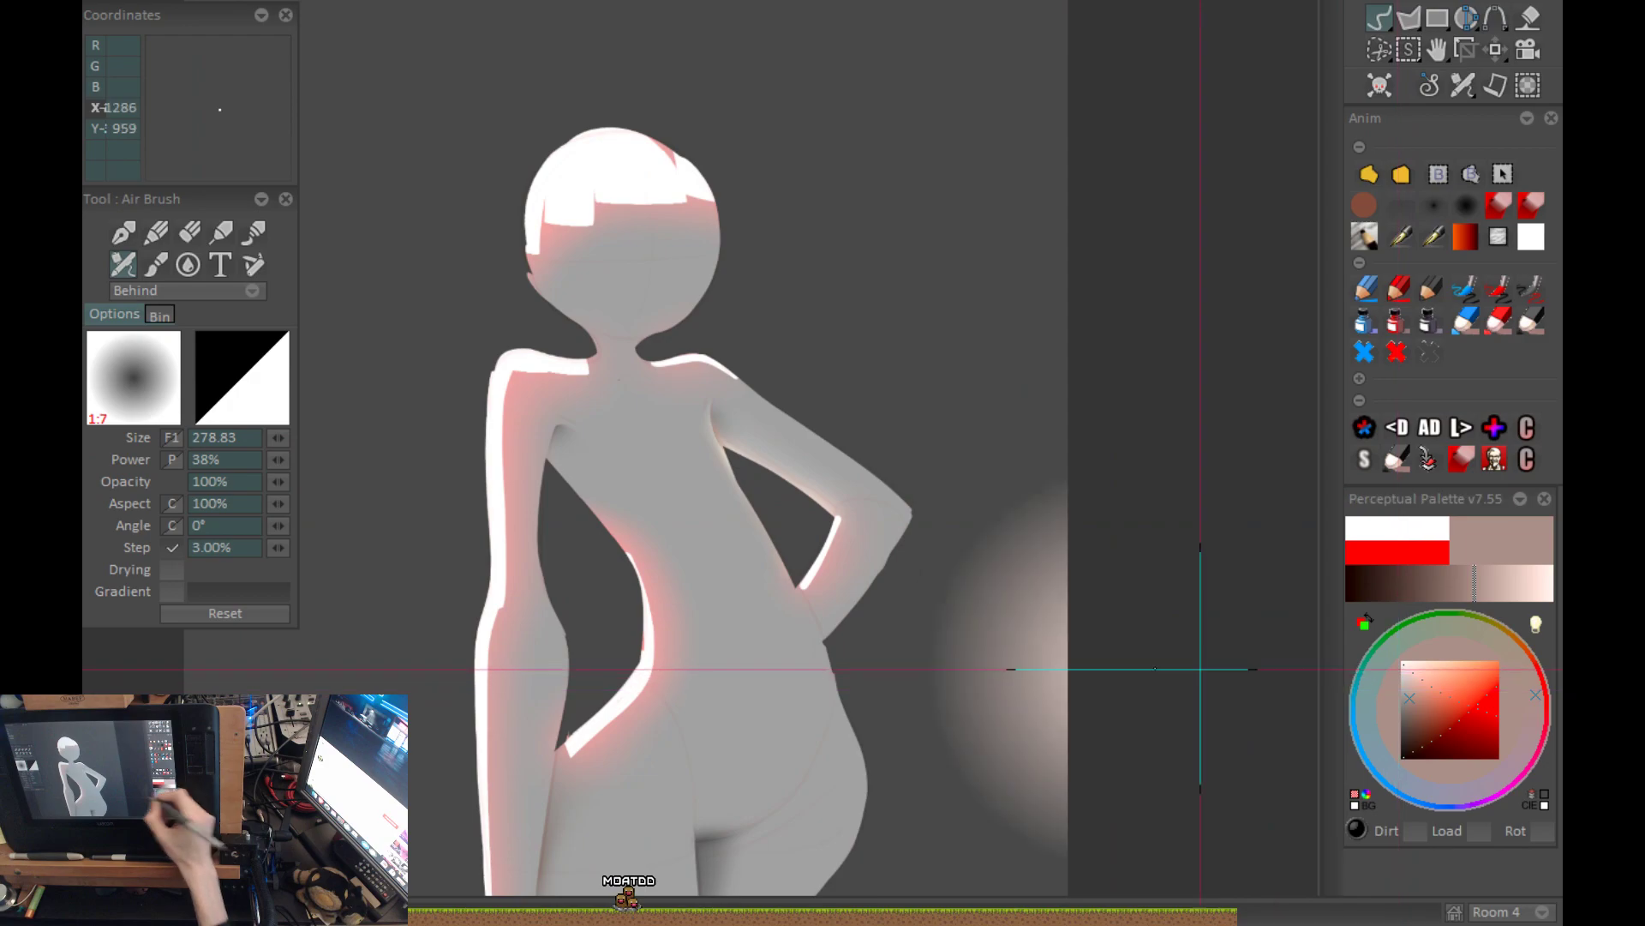
left_click_drag(1004, 805, 1000, 831)
scroll(951, 686, "down", 2)
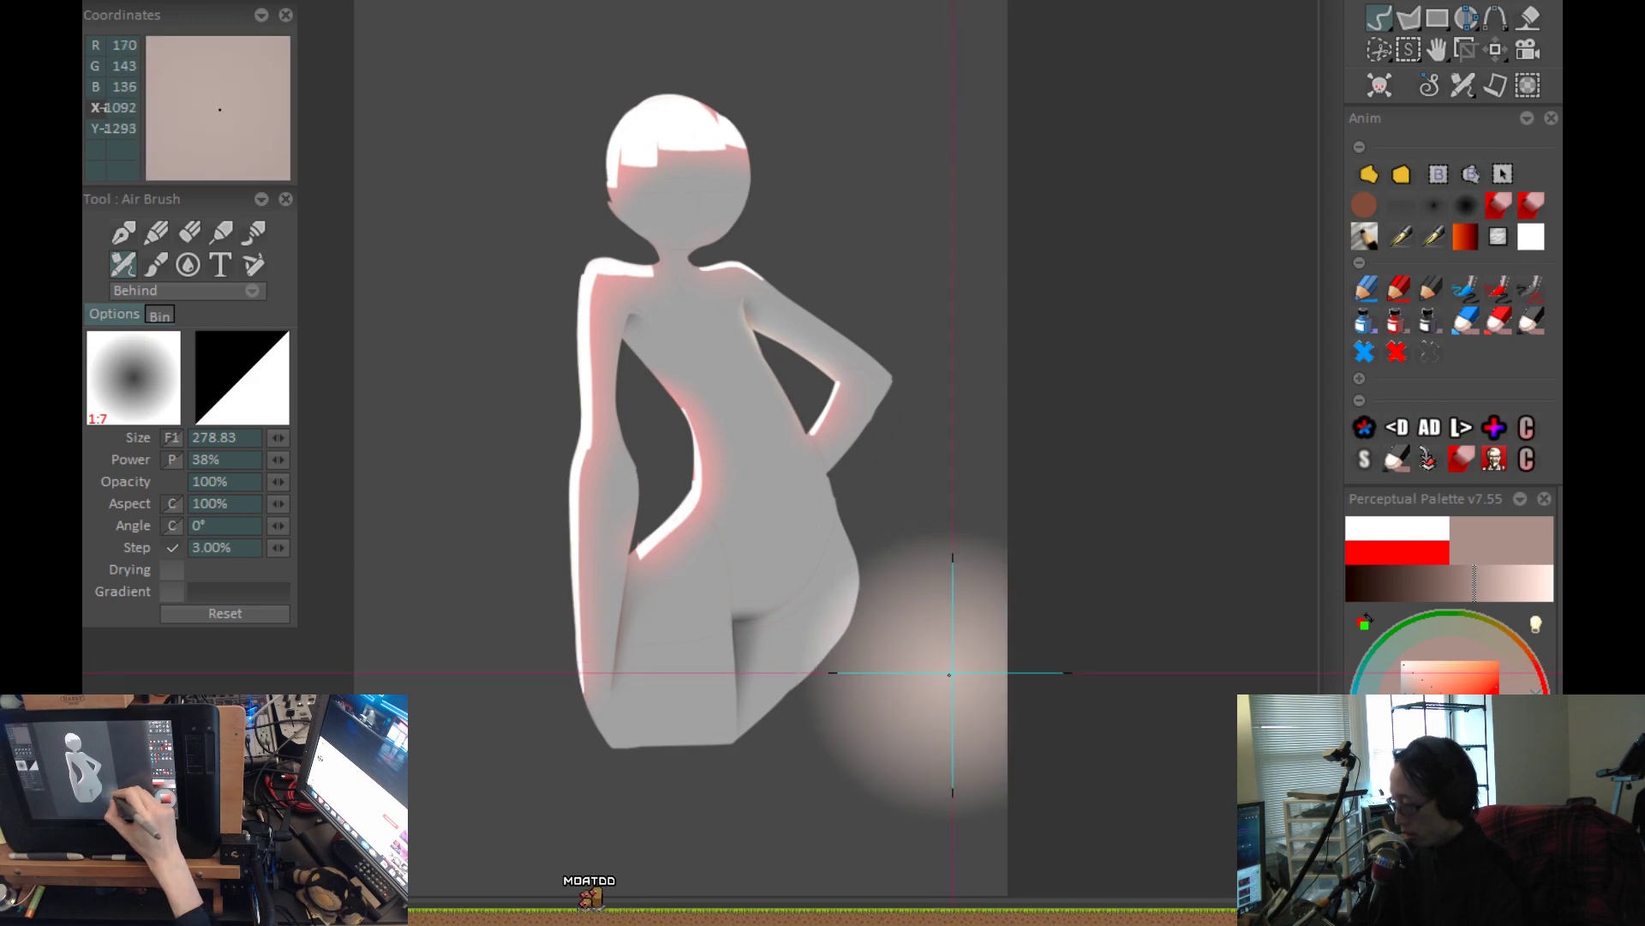
left_click(953, 673)
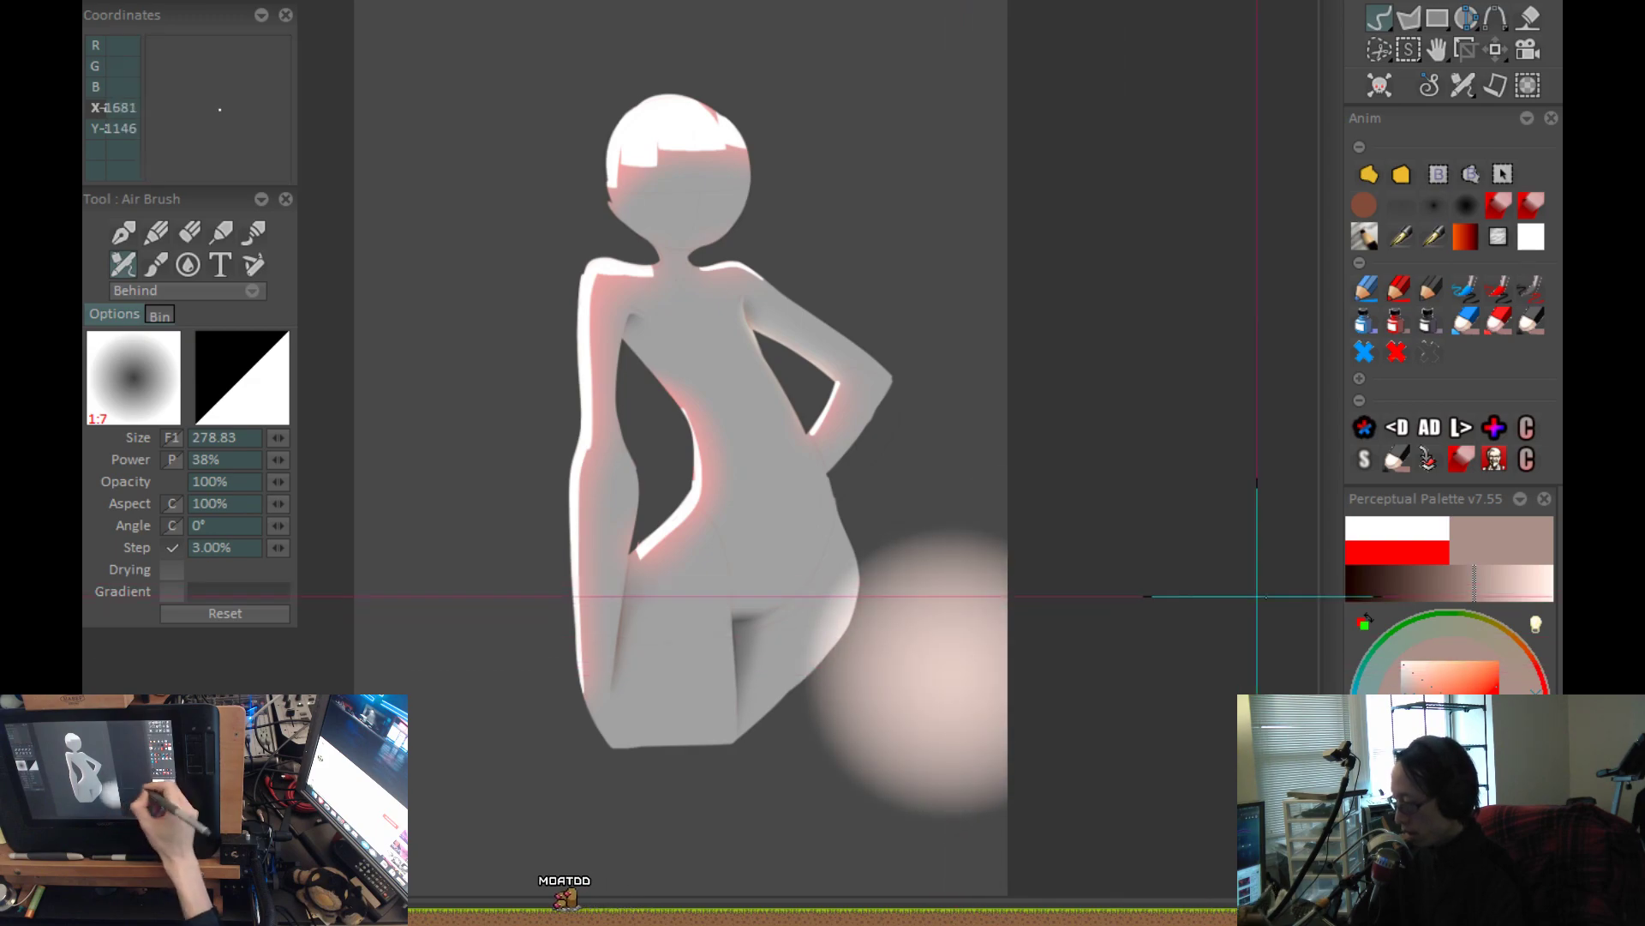
Outline the round glow beside the hip with the size 2.00 red pen and draw a diagonal line through it.
left_click(1428, 294)
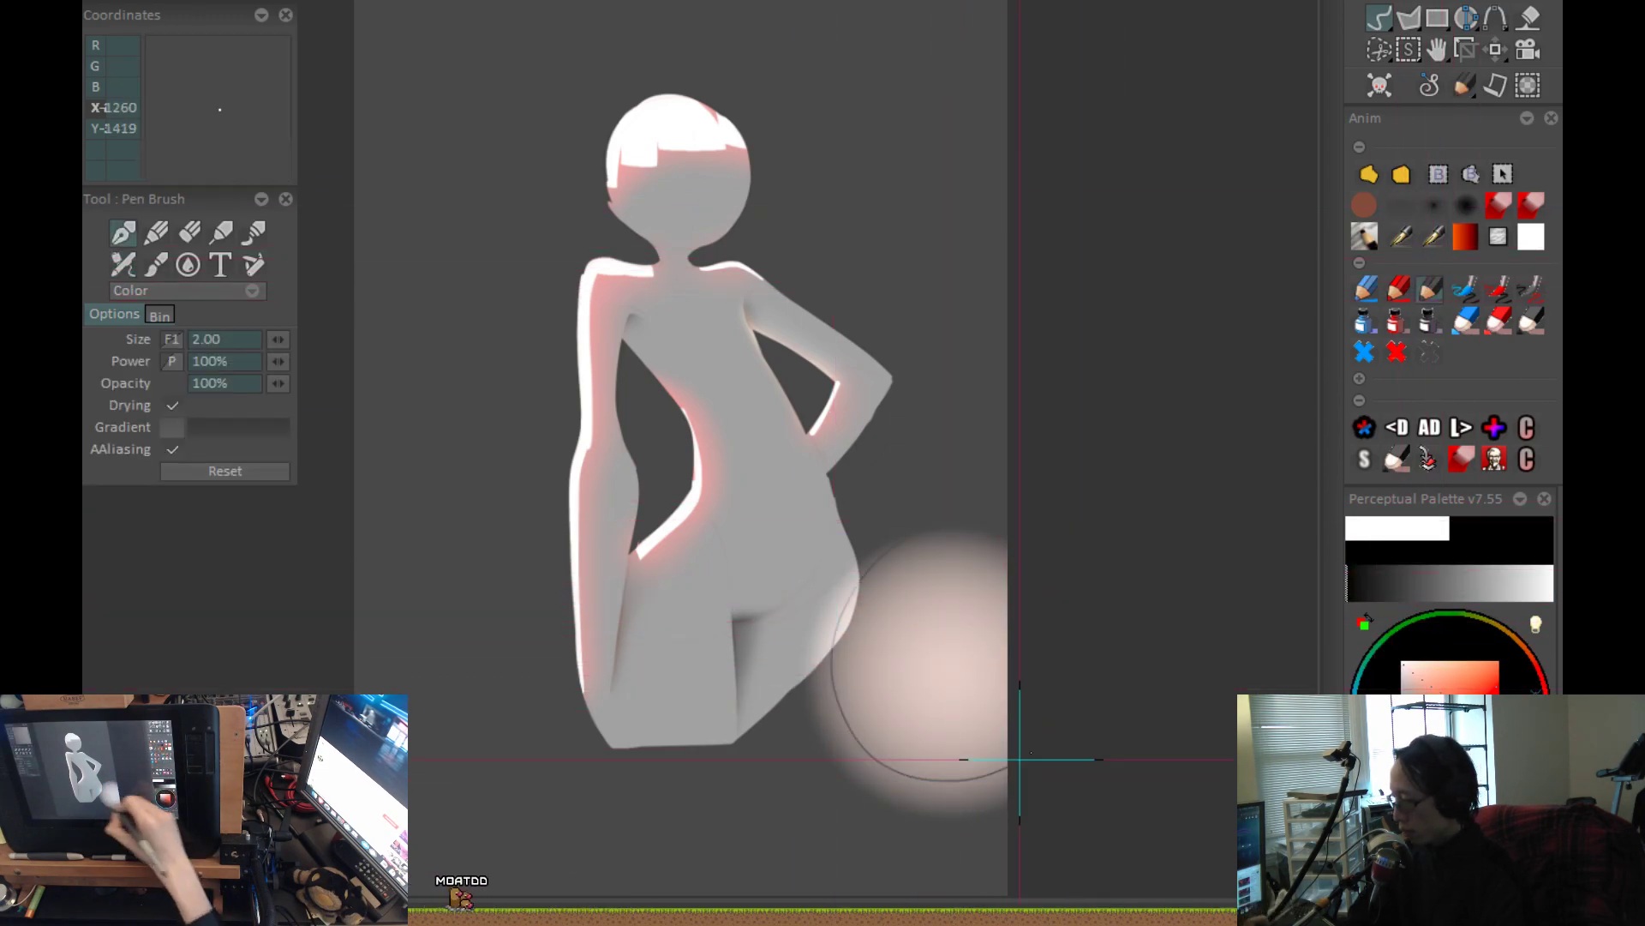
left_click(1397, 290)
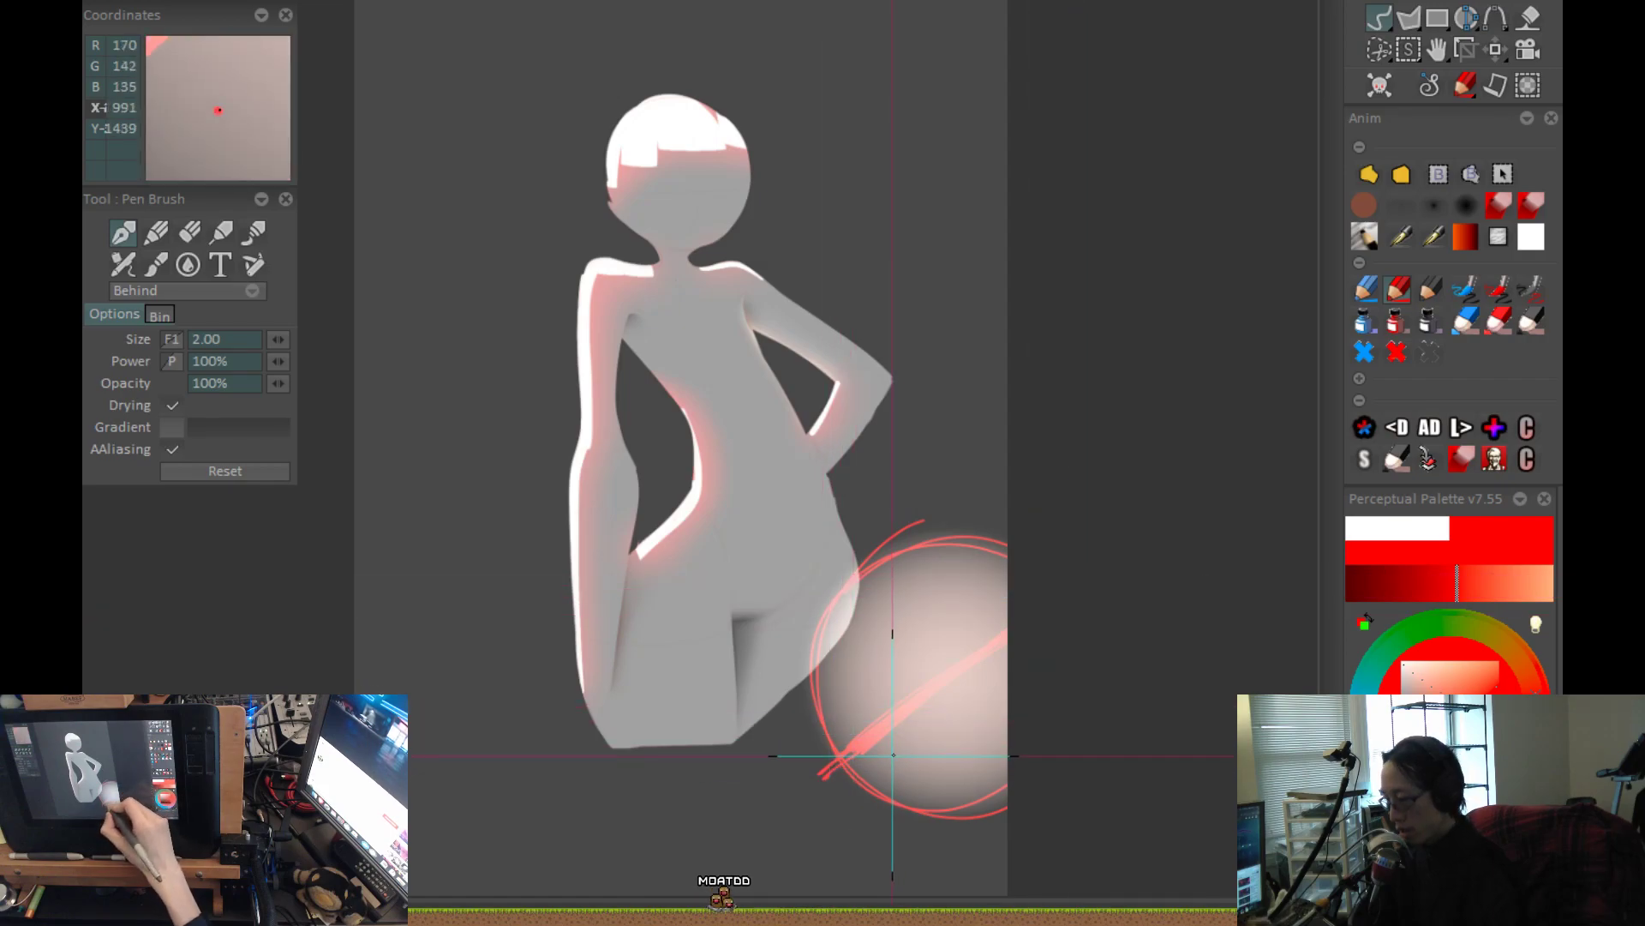
left_click_drag(887, 743, 884, 754)
mouse_move(1018, 603)
left_mouse_down()
mouse_move(1051, 731)
mouse_move(1079, 619)
left_mouse_up()
Sketch a slanted red rectangle from the round glow across the torso to the shoulders, and circle the bent arm's opening.
mouse_move(891, 801)
left_mouse_down()
mouse_move(632, 389)
mouse_move(762, 352)
mouse_move(623, 415)
mouse_move(604, 378)
mouse_move(841, 743)
left_mouse_up()
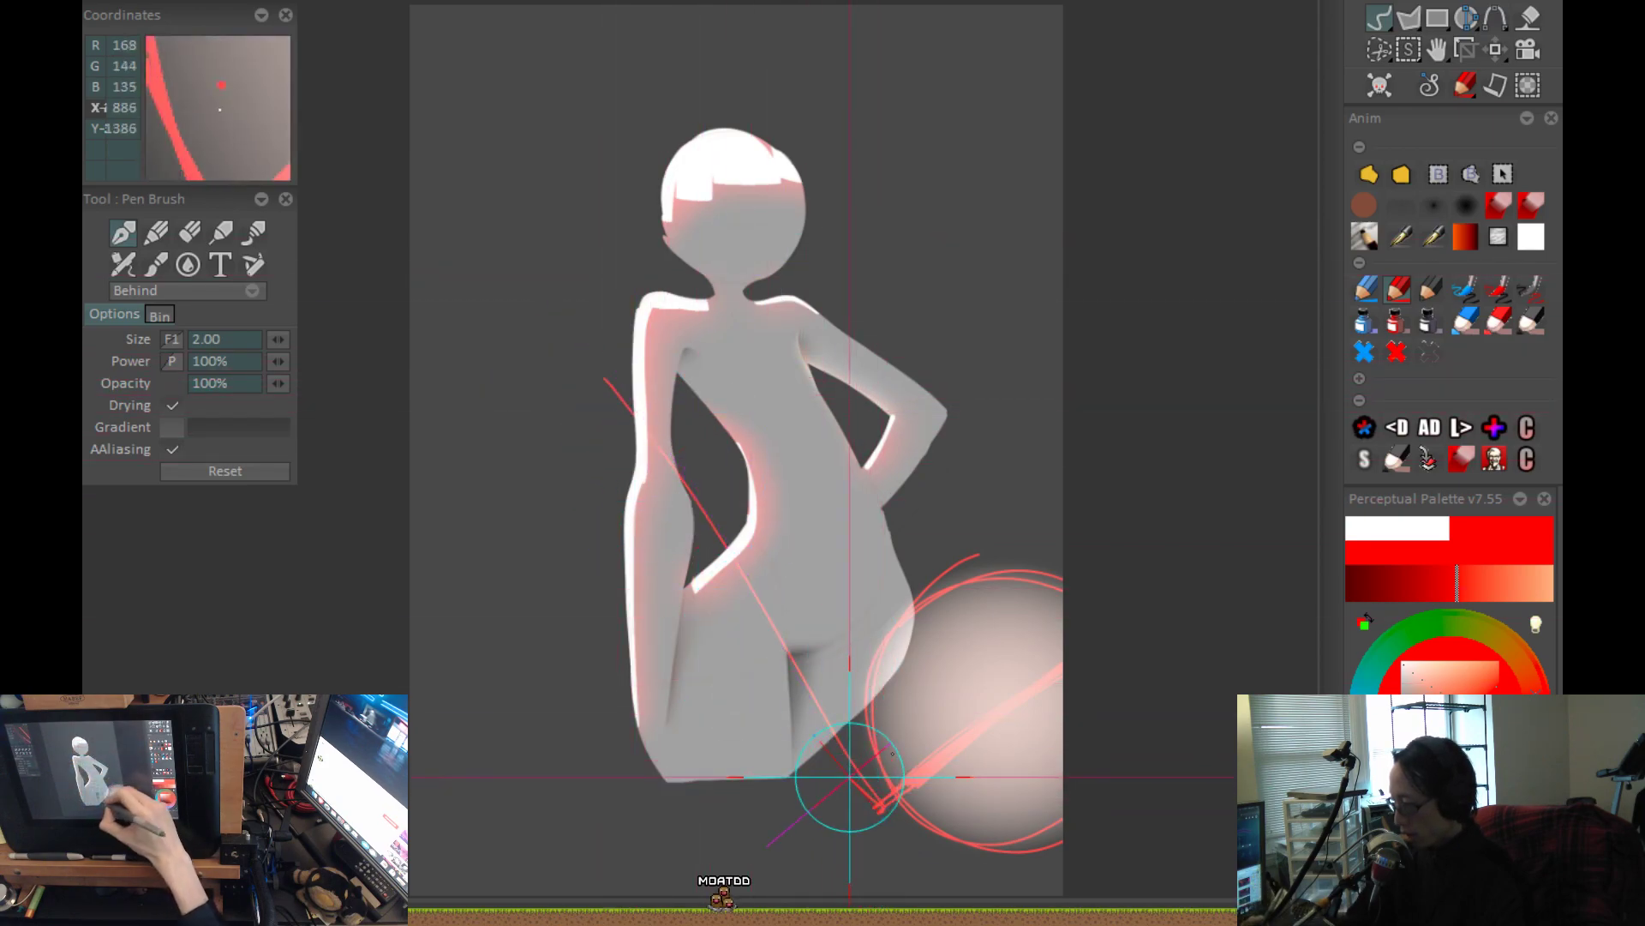
left_click_drag(883, 266, 1067, 584)
left_click_drag(874, 275, 1073, 595)
mouse_move(872, 253)
left_mouse_down()
mouse_move(635, 354)
mouse_move(720, 560)
mouse_move(851, 750)
left_mouse_up()
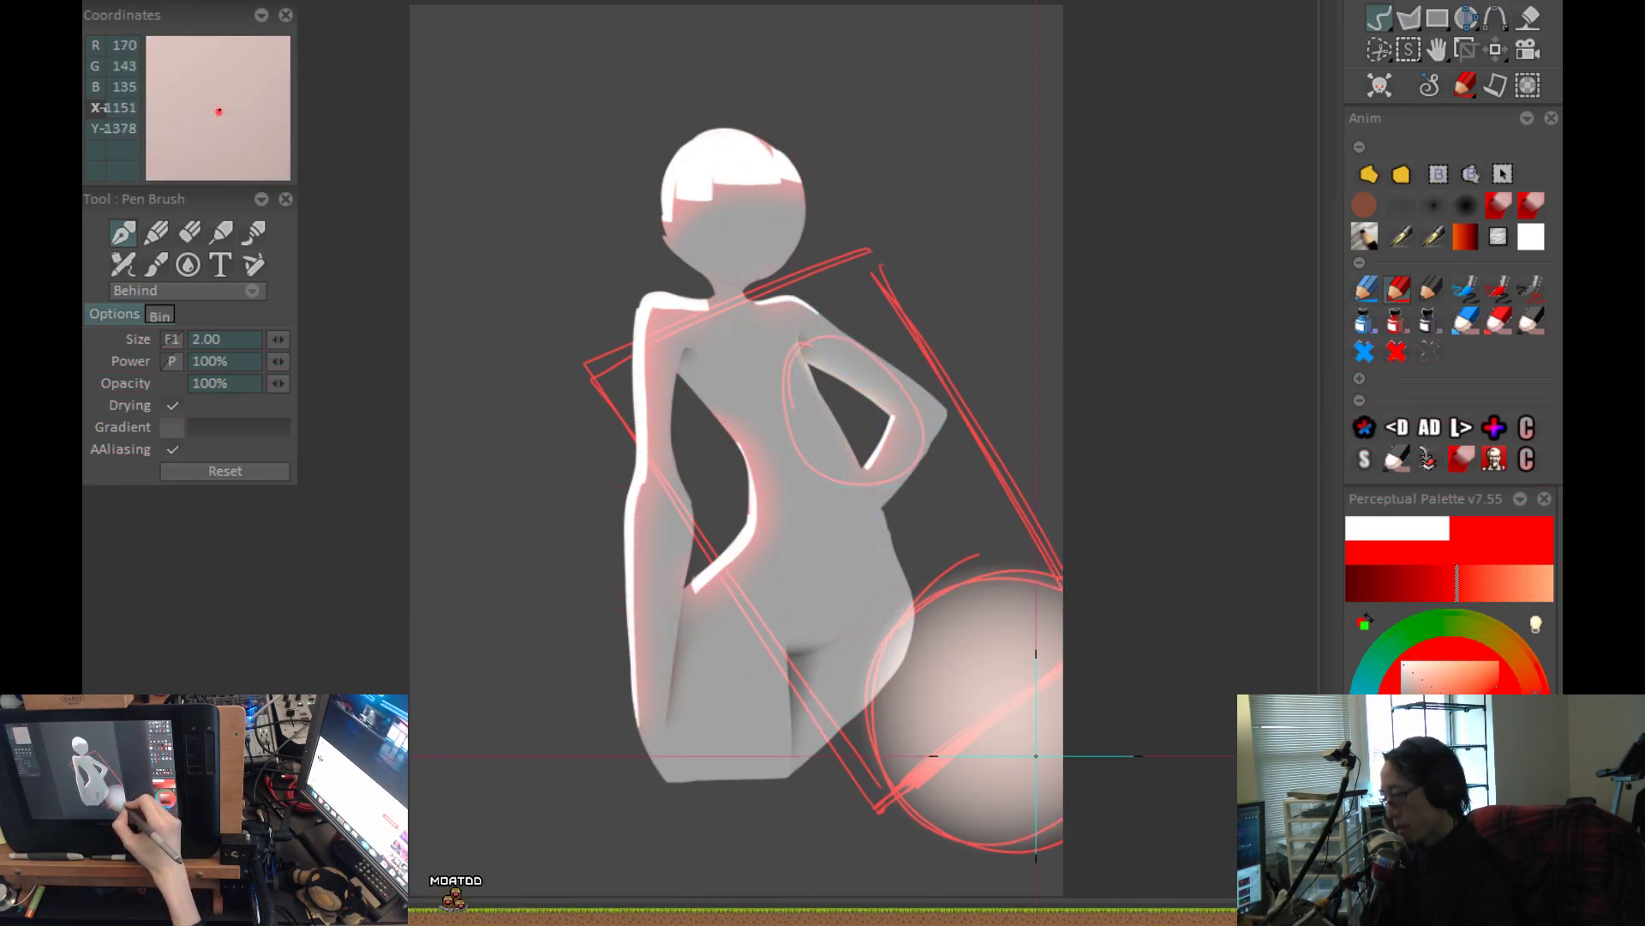
left_click_drag(1005, 636, 1024, 697)
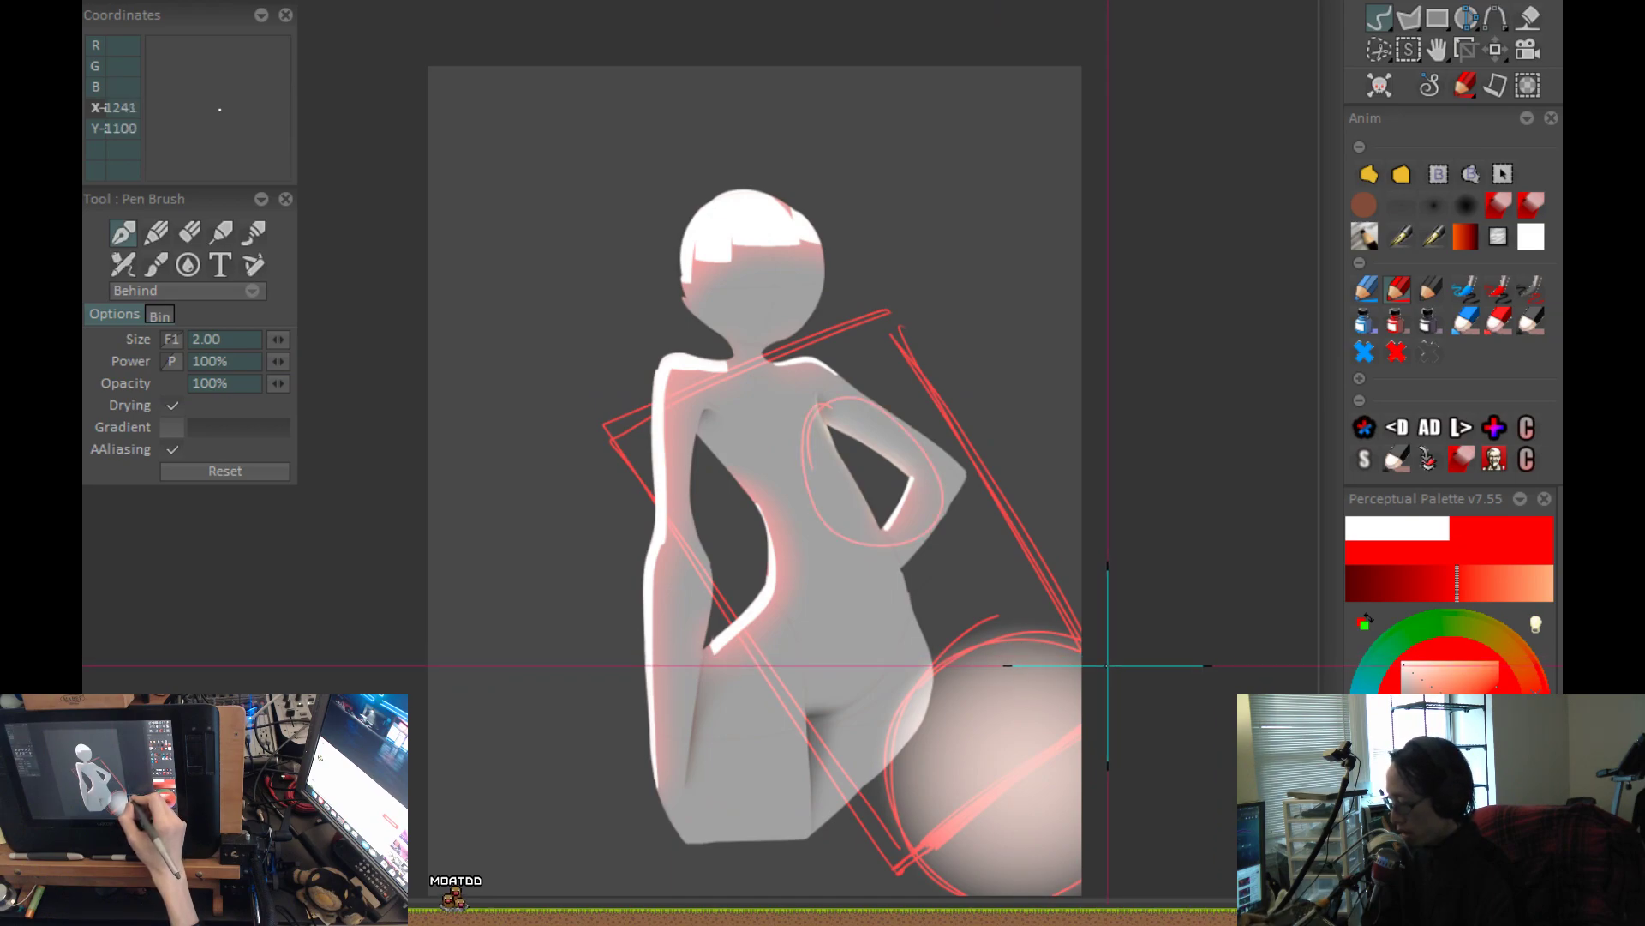
Draw parallel slanted red guide lines above and below the round glow, undoing the trial arcs around its upper edge.
left_click_drag(1107, 665, 1057, 512)
left_click_drag(867, 645, 1083, 466)
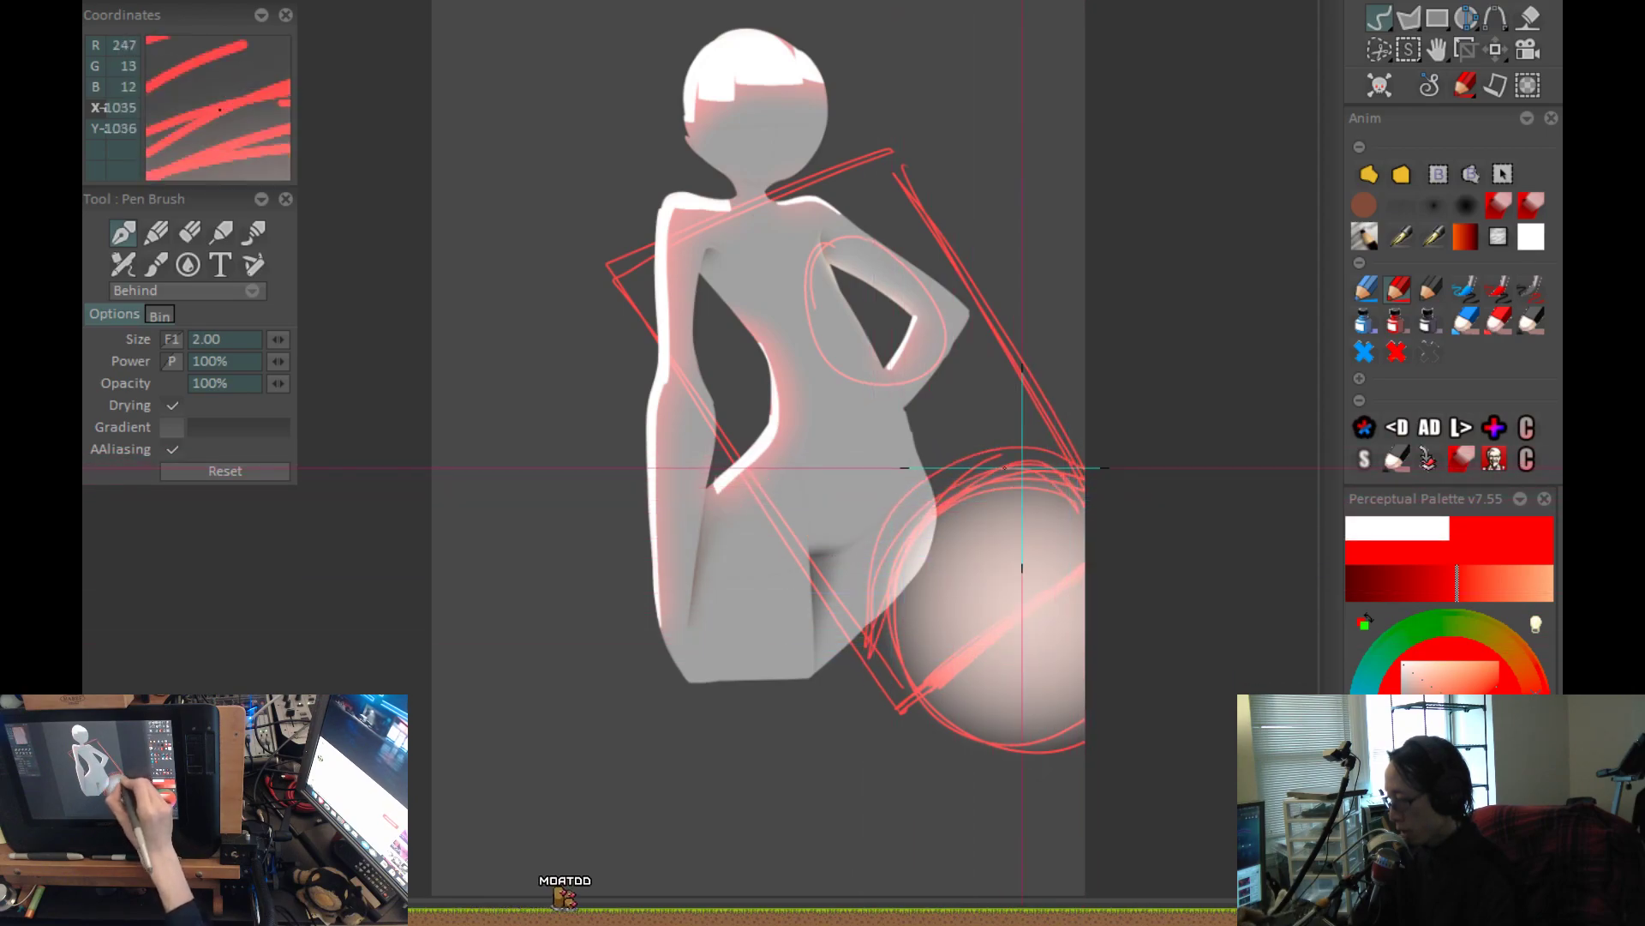
key("ctrl+z")
key("ctrl+z")
mouse_move(778, 608)
left_mouse_down()
mouse_move(1017, 452)
mouse_move(1083, 429)
left_mouse_up()
mouse_move(947, 844)
left_mouse_down()
mouse_move(1156, 632)
mouse_move(1147, 730)
left_mouse_up()
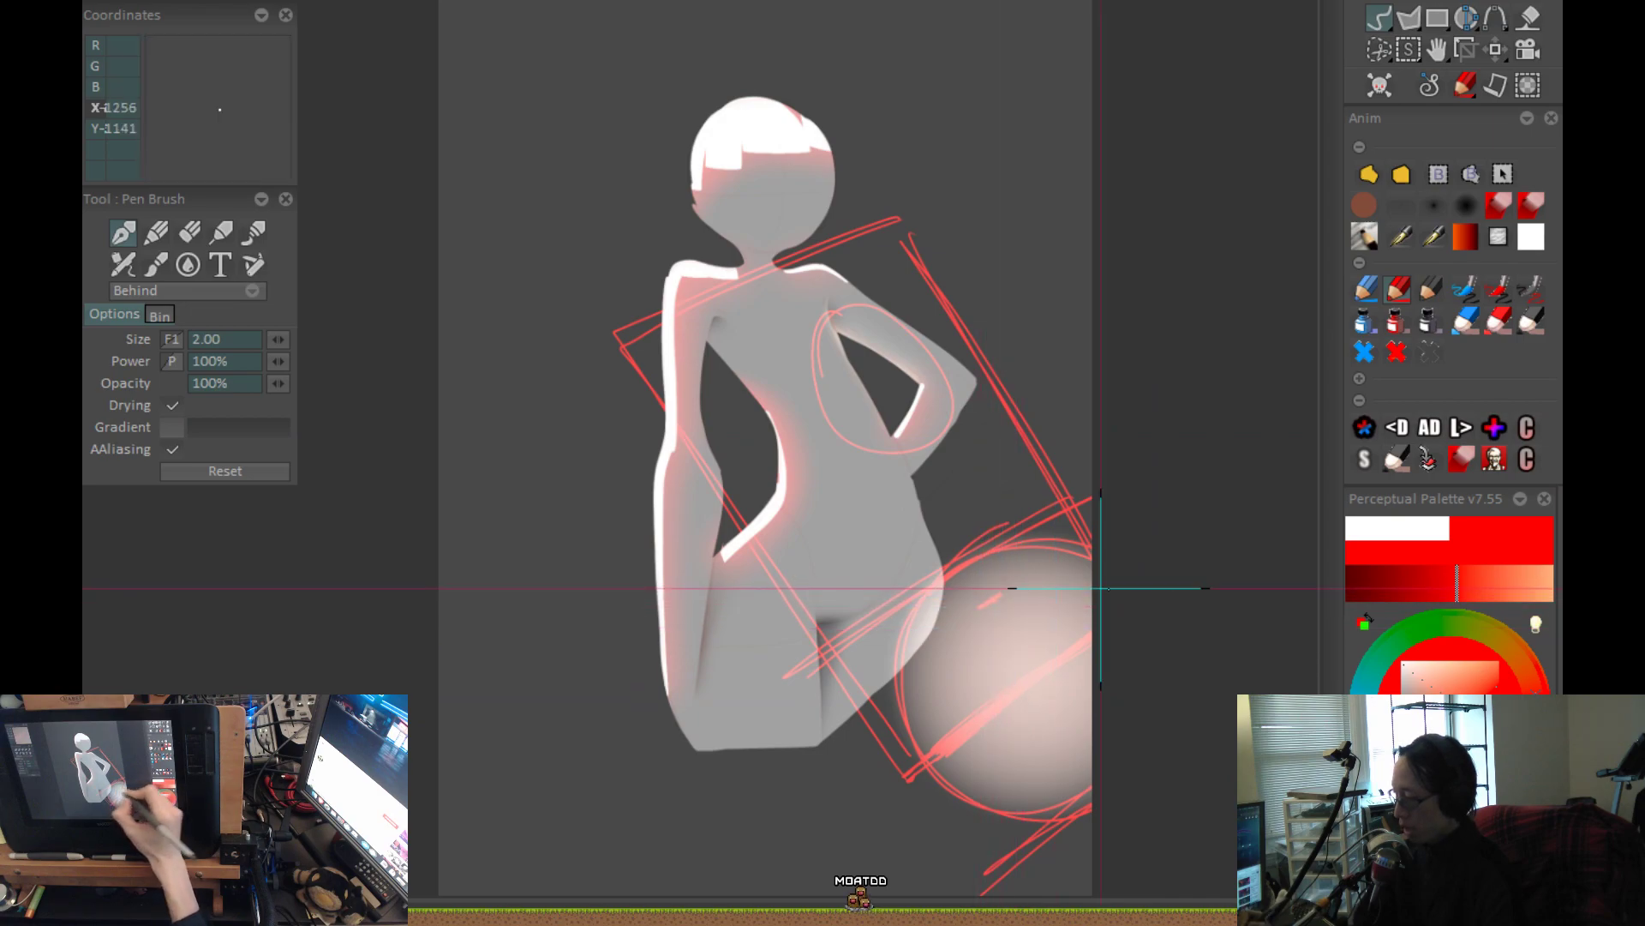
mouse_move(1066, 786)
left_mouse_down()
mouse_move(1065, 588)
mouse_move(1034, 610)
left_mouse_up()
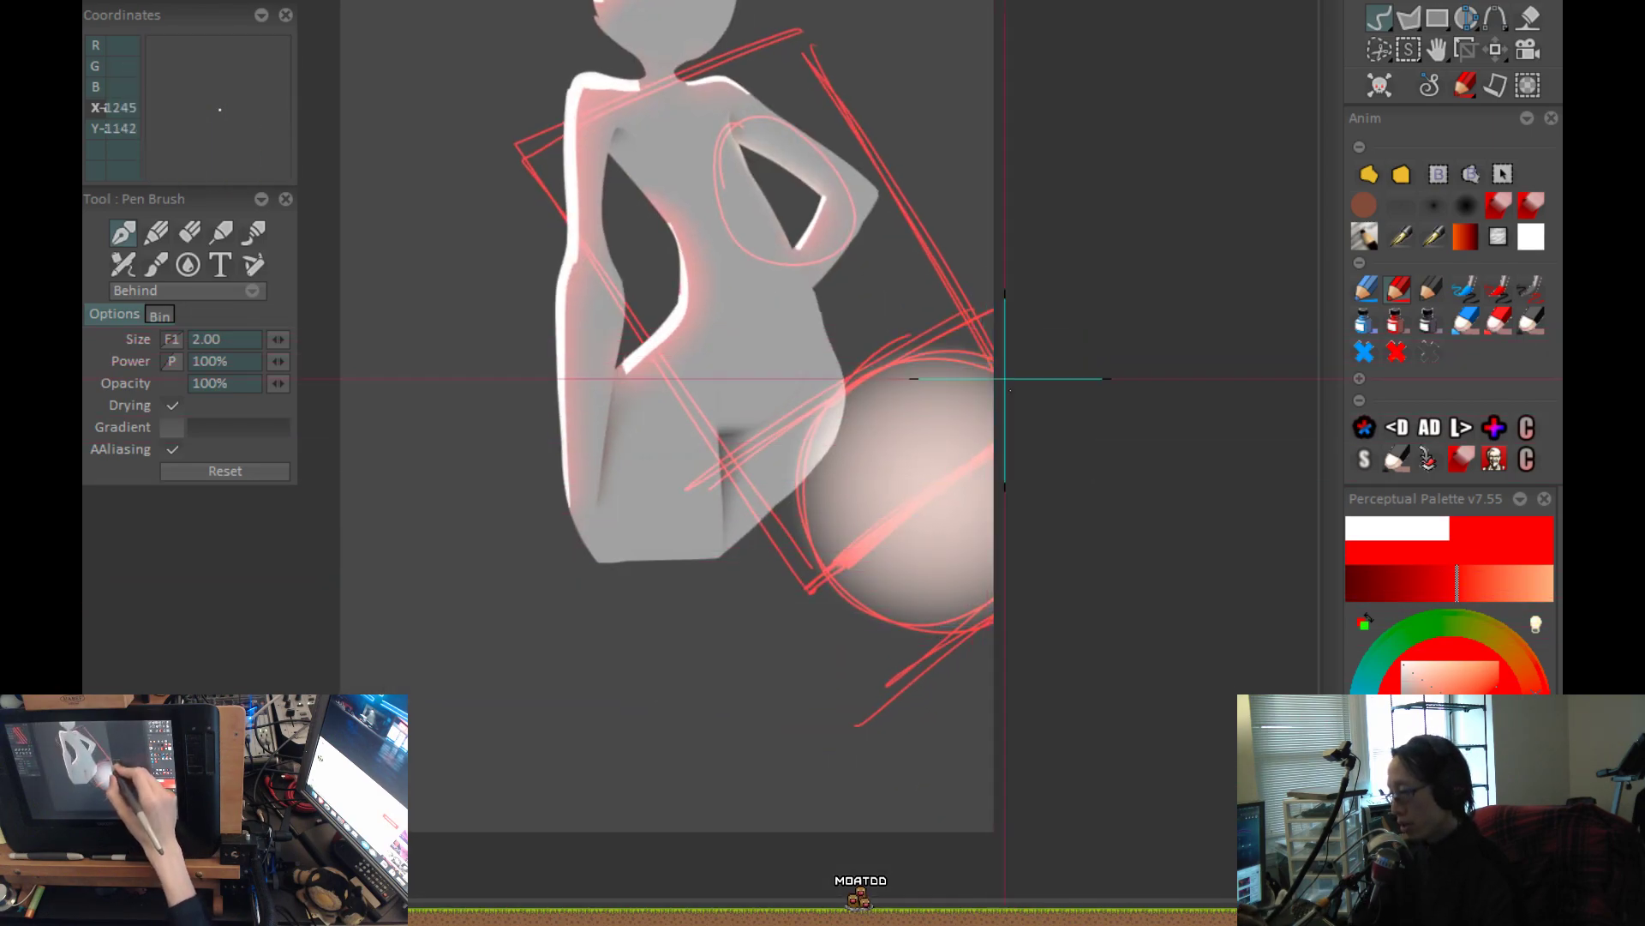
scroll(1054, 506, "down", 2)
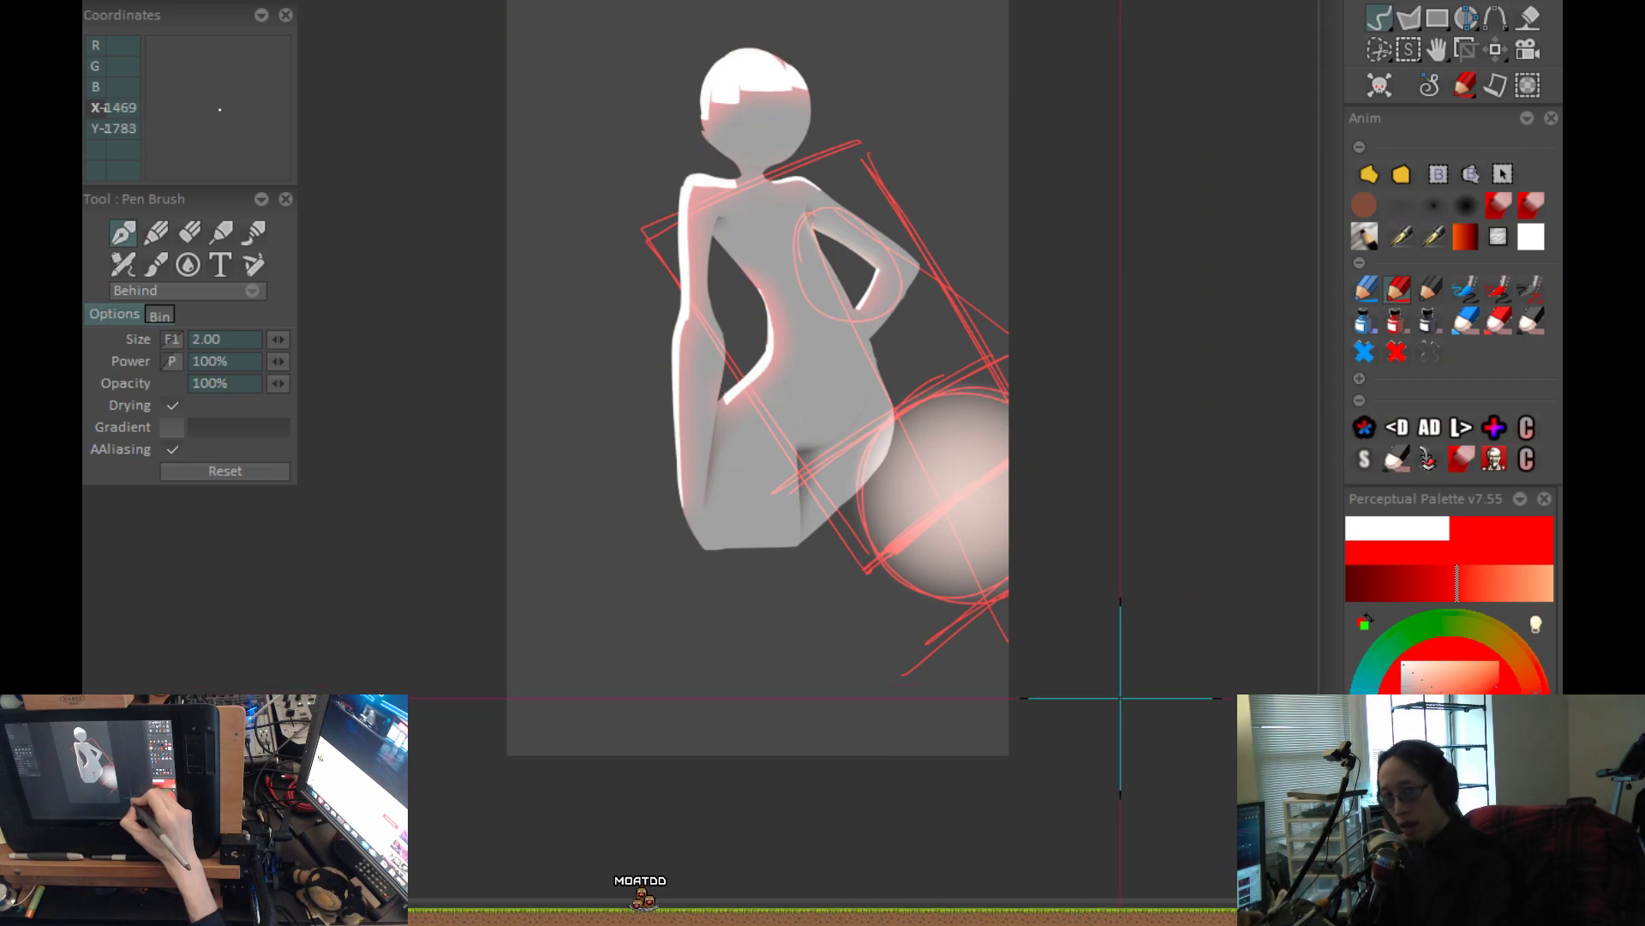
Sketch a large red circle with slanted end and side lines around the head to mark the band's far end.
left_click_drag(846, 215, 1120, 555)
scroll(947, 450, "up", 1)
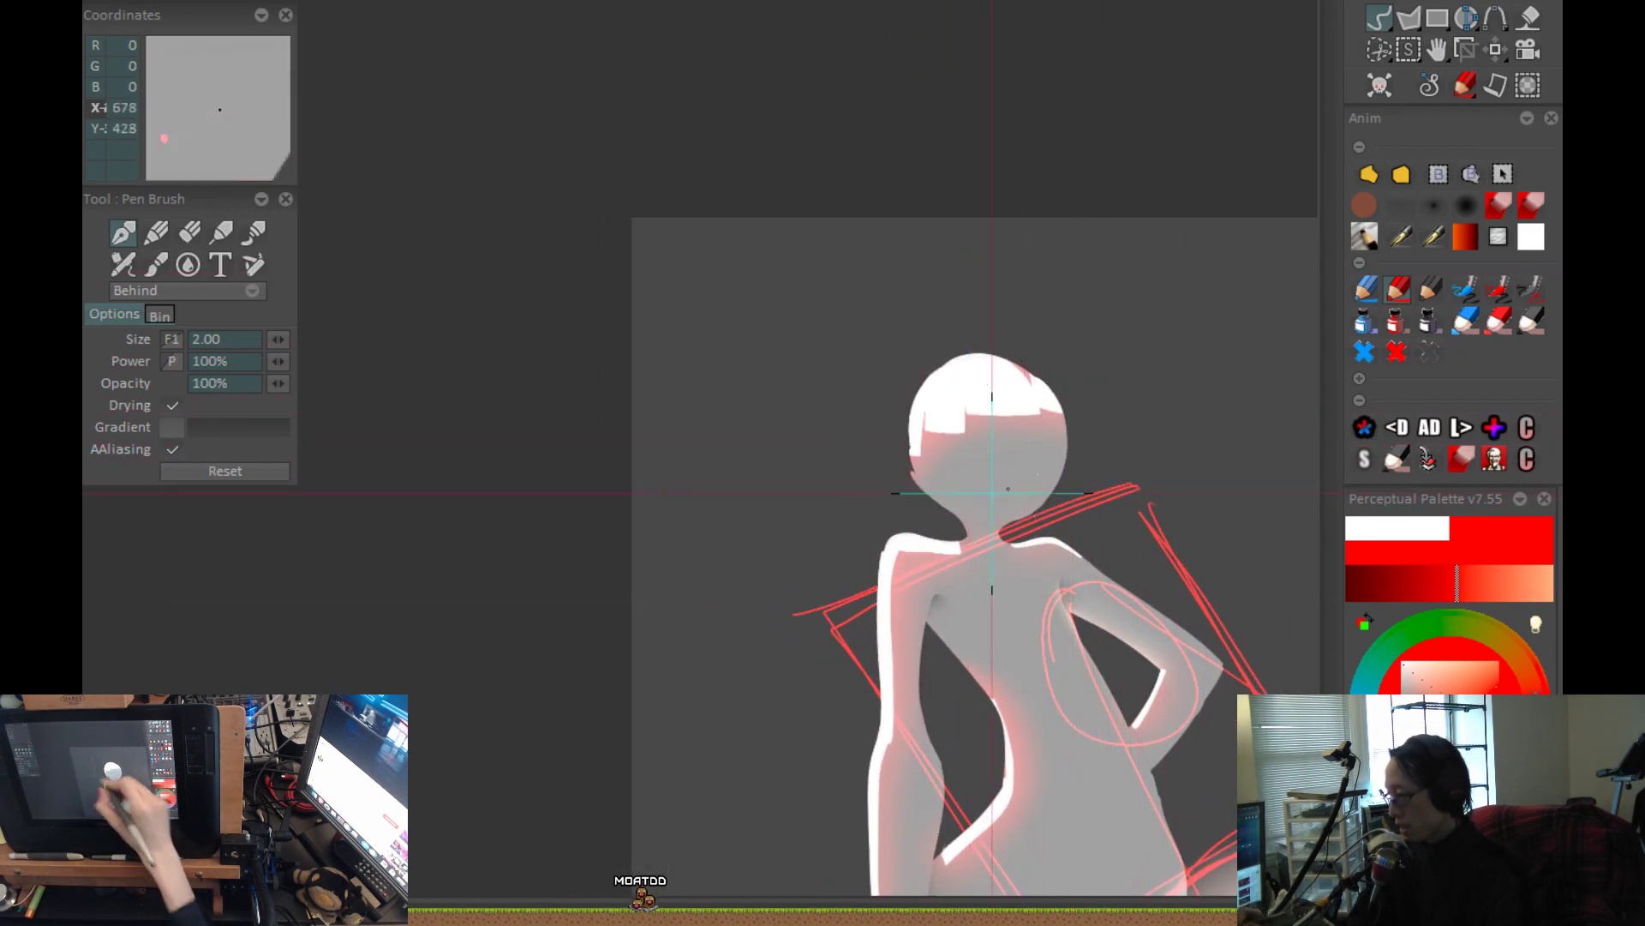
mouse_move(1064, 304)
left_mouse_down()
mouse_move(700, 445)
mouse_move(708, 431)
left_mouse_up()
left_click_drag(1033, 218, 1185, 516)
left_click_drag(657, 259, 811, 609)
scroll(980, 599, "down", 2)
left_click_drag(980, 599, 945, 474)
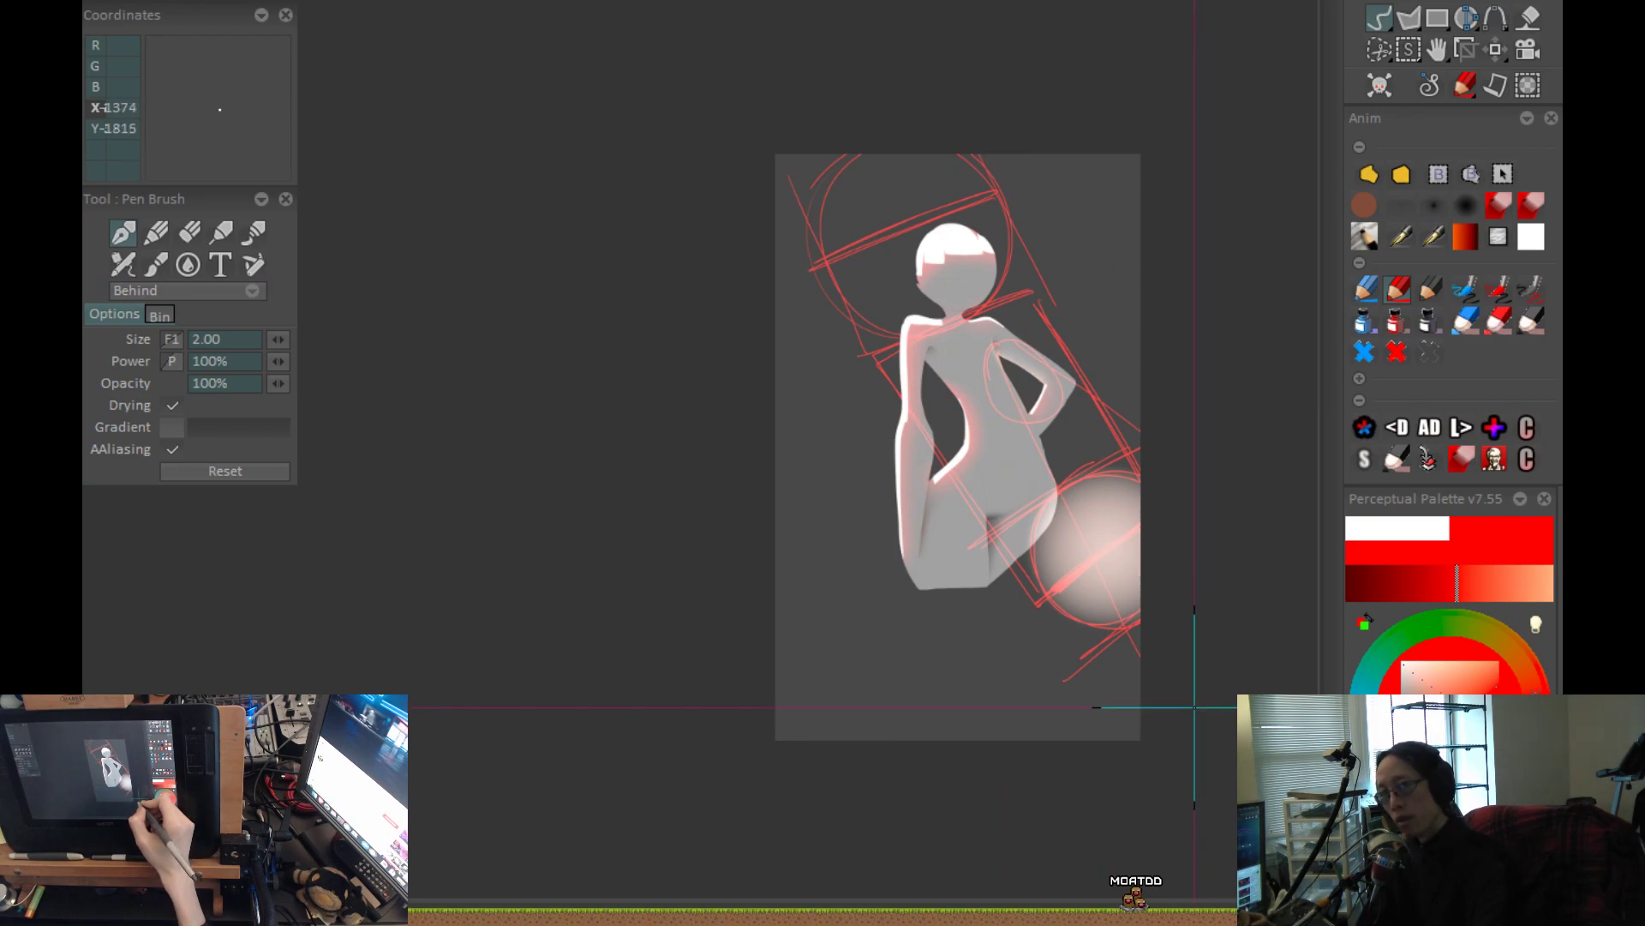
Load the large soft airbrush, set its size to 348.18, and clear the round glow and all red guides.
left_click(1461, 208)
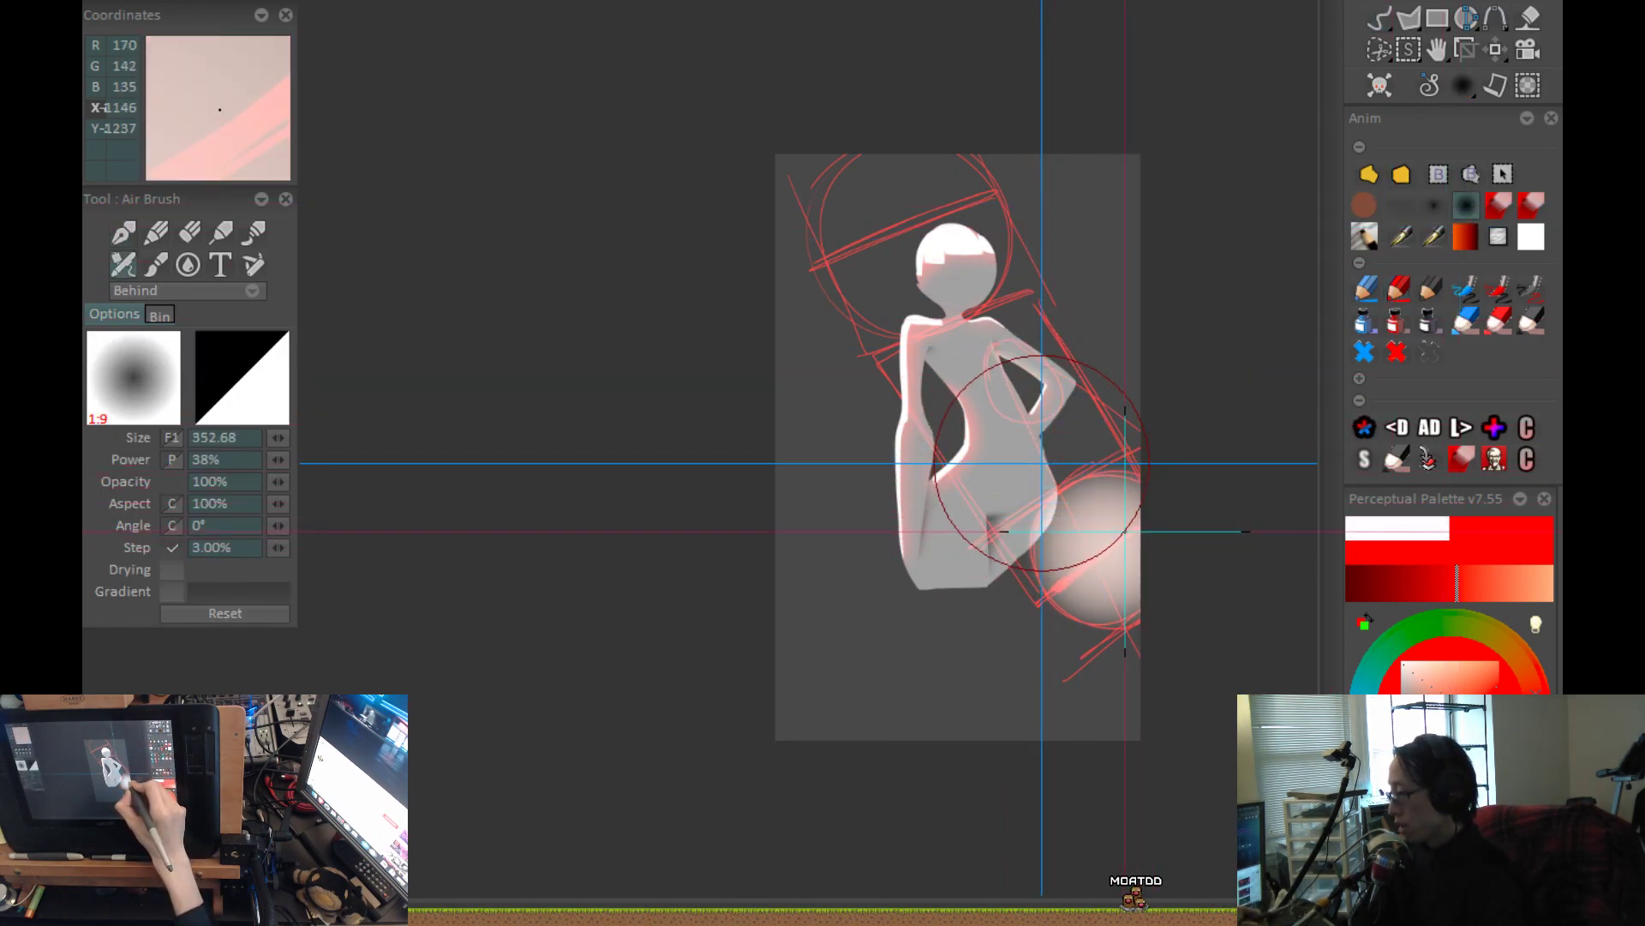
left_click(1000, 624)
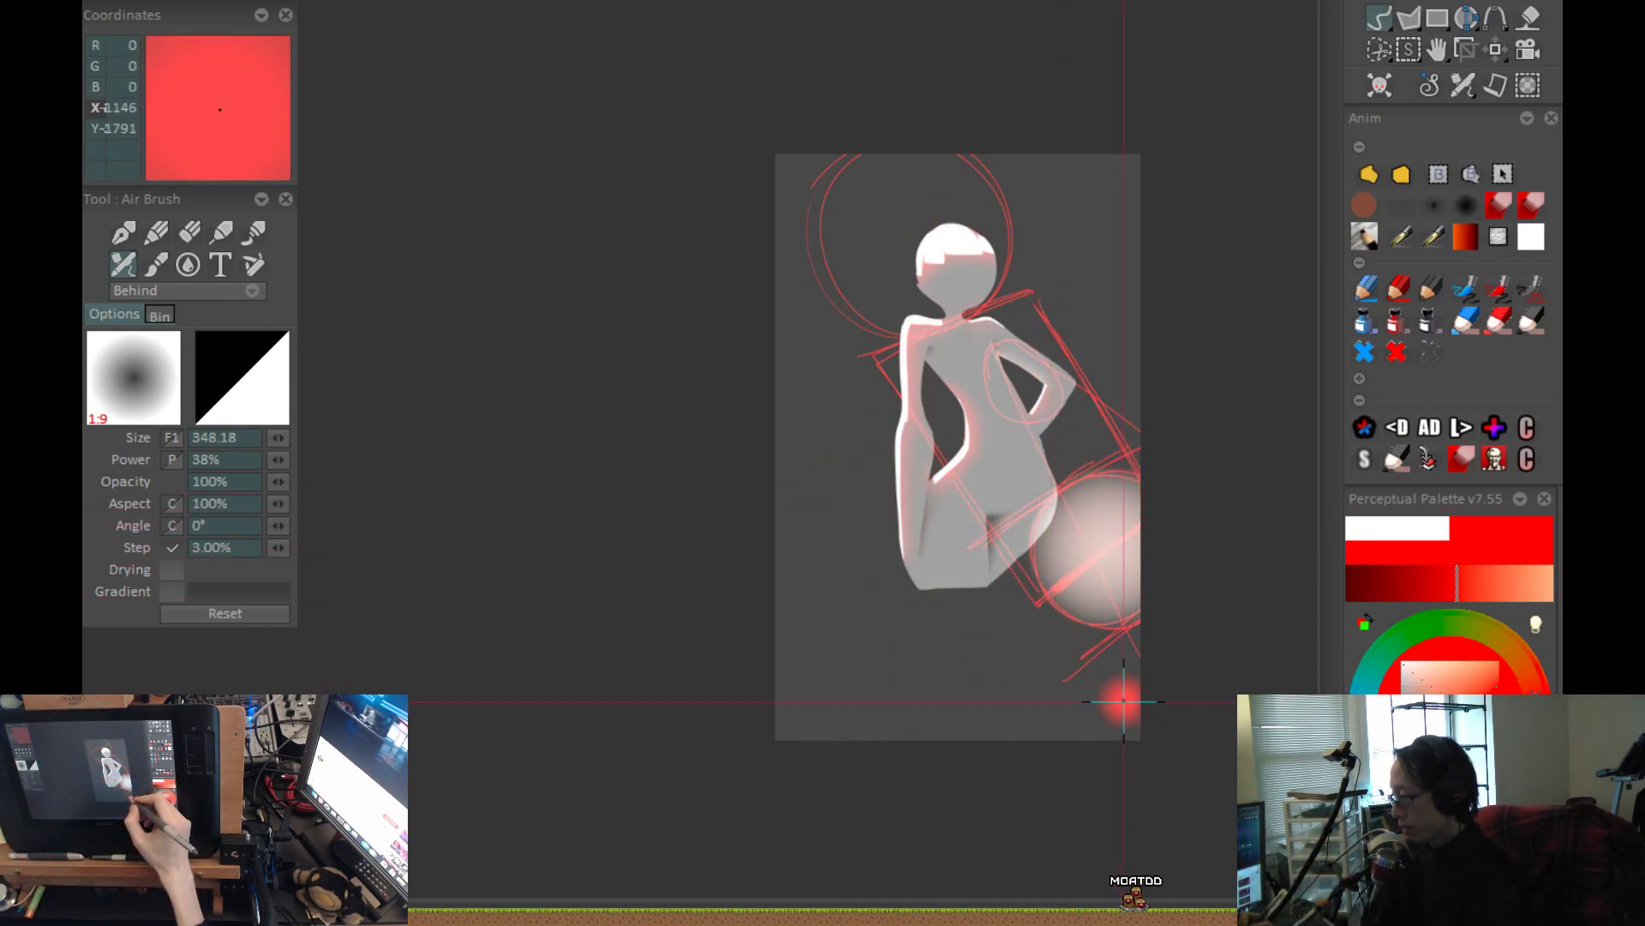
key("Delete")
Choose a muted greyish brown, try a diagonal airbrush stroke behind the figure, and rotate the canvas onto its side.
left_click(1415, 706)
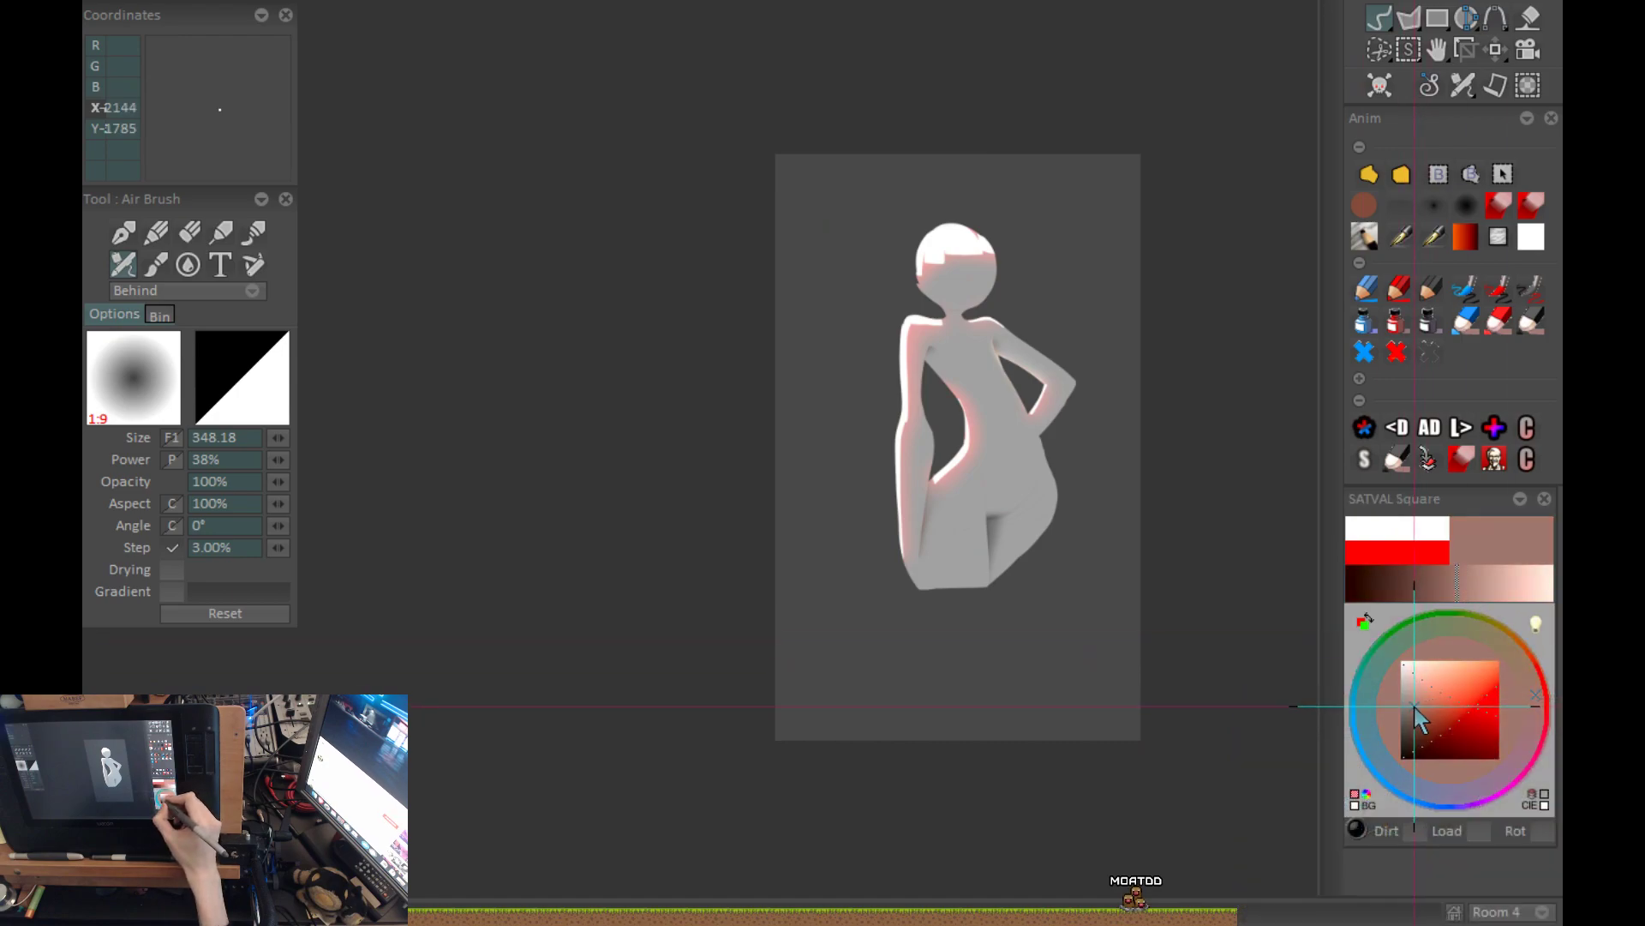
left_click_drag(1409, 709, 1406, 707)
scroll(1025, 555, "up", 3)
left_click_drag(1025, 555, 846, 497)
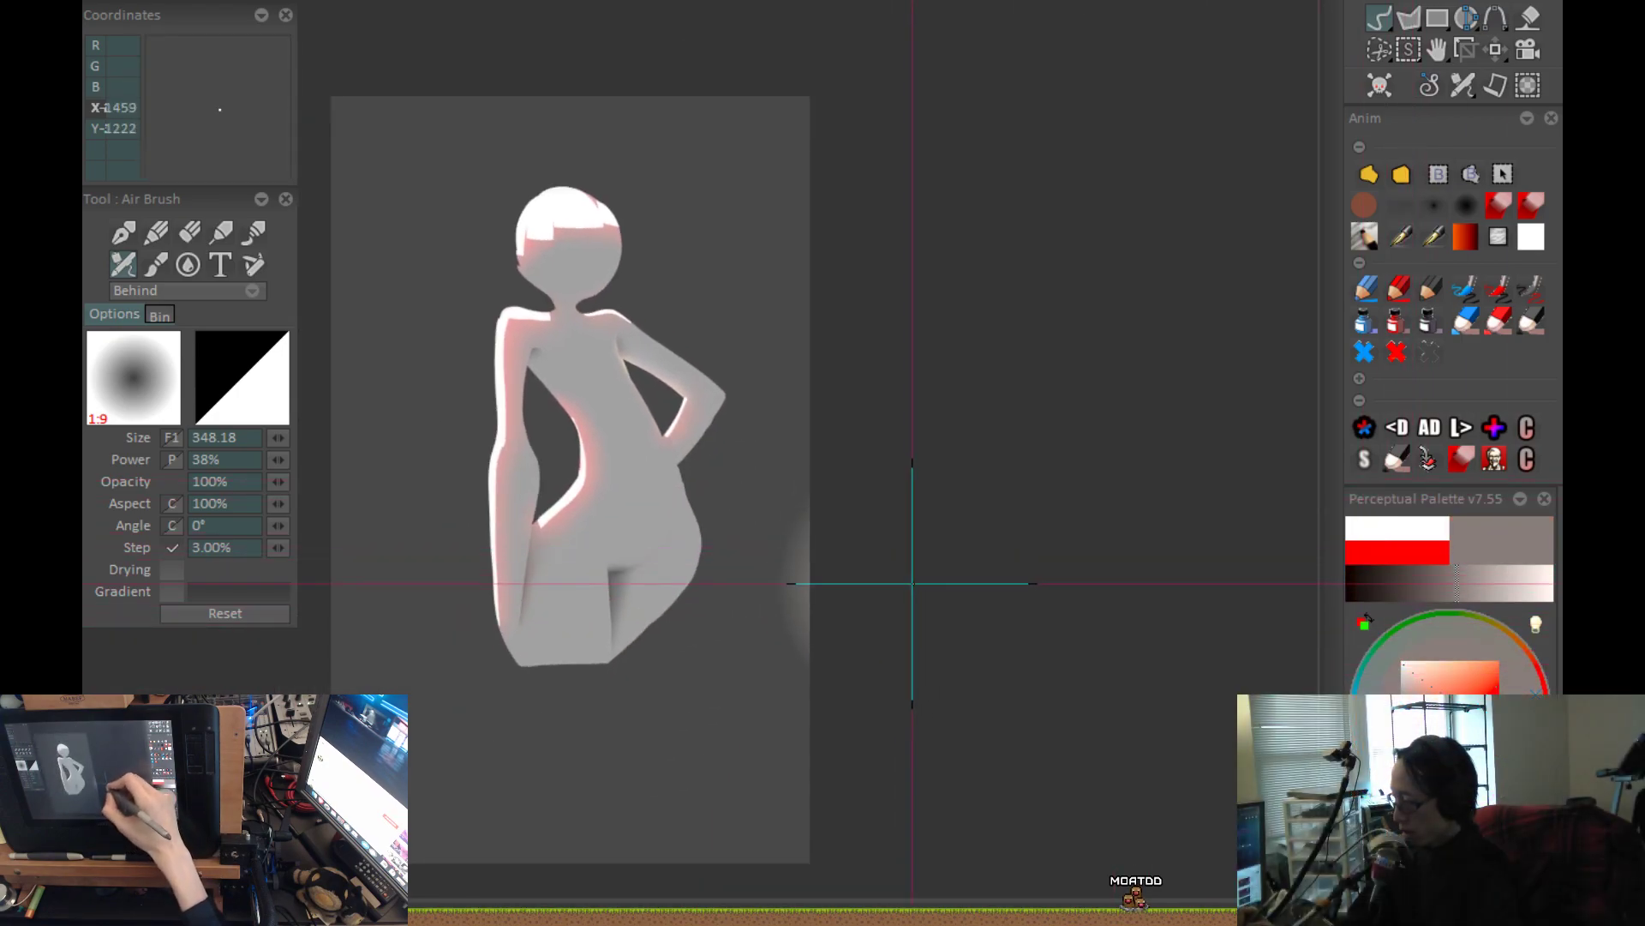
left_click_drag(1020, 613, 794, 200)
mouse_move(901, 253)
left_mouse_down()
mouse_move(957, 178)
mouse_move(926, 132)
mouse_move(883, 146)
left_mouse_up()
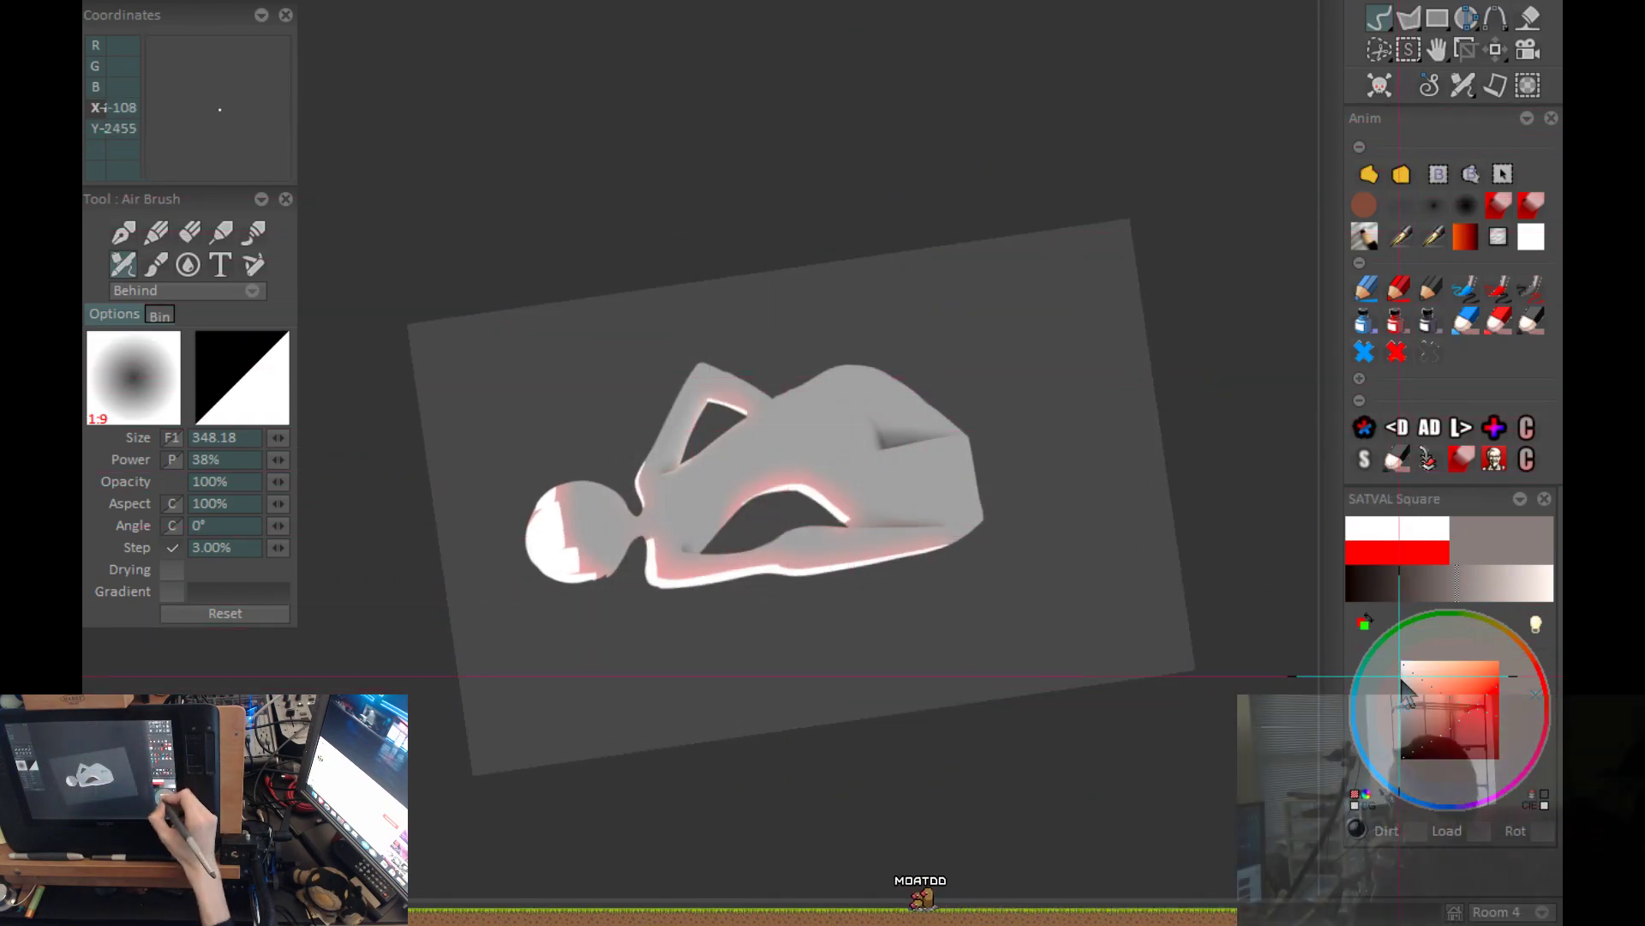
Choose a warmer reddish brown and try a diagonal airbrush band across the bent arm and head at size 348.18.
left_click_drag(1414, 709, 1435, 695)
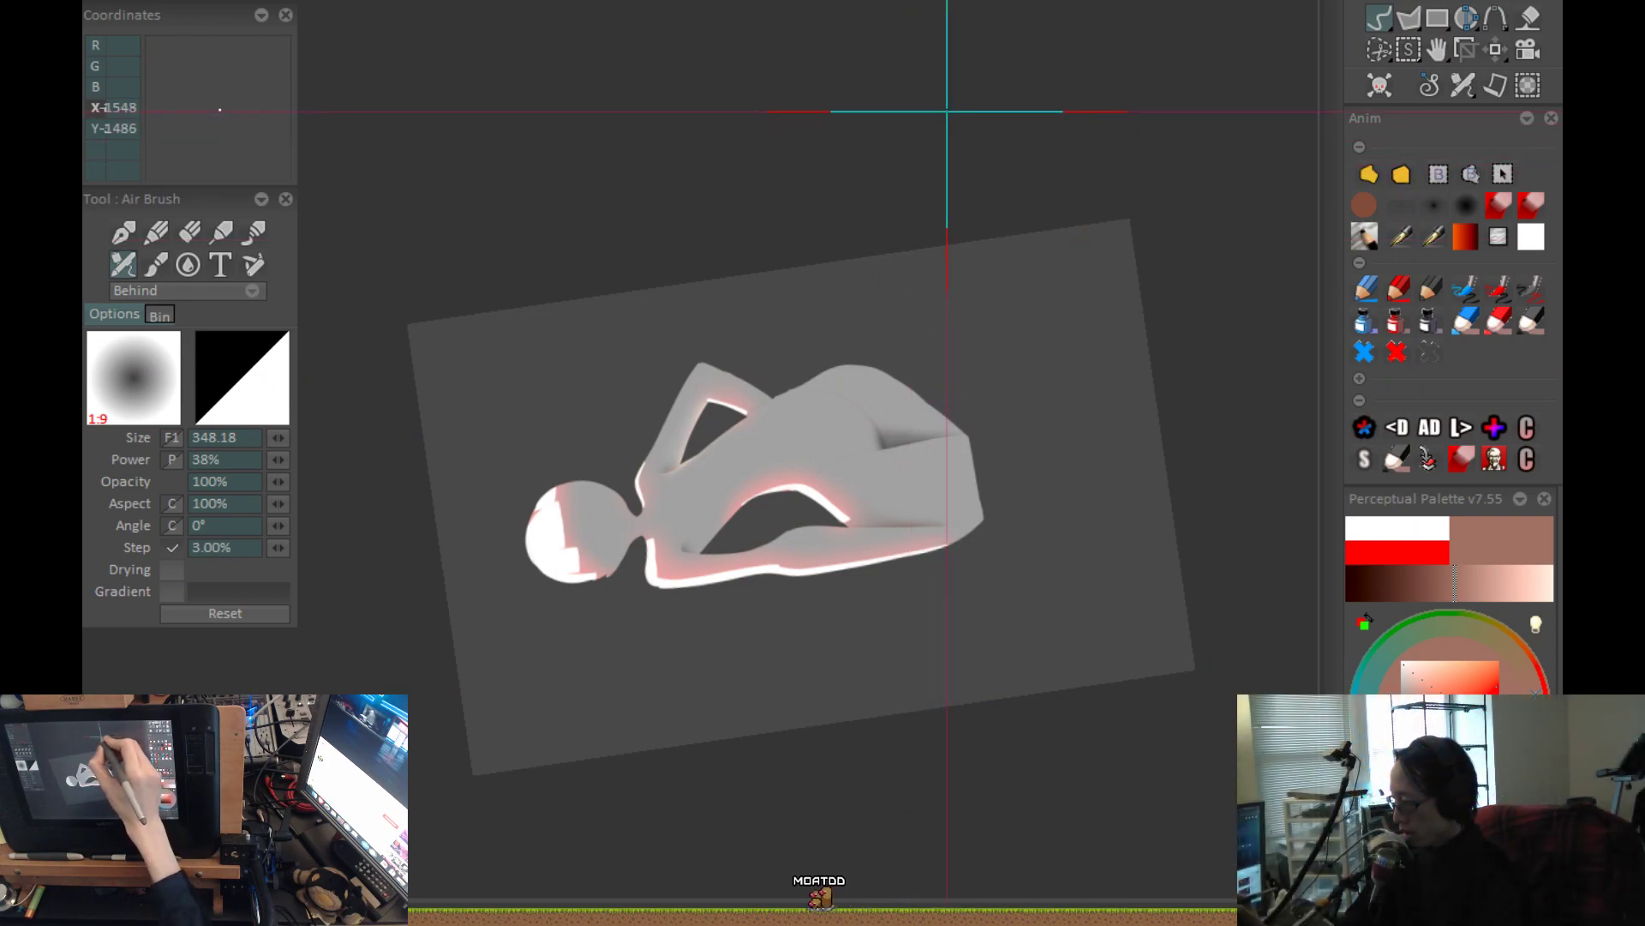
mouse_move(944, 122)
left_mouse_down()
mouse_move(871, 172)
mouse_move(431, 786)
left_mouse_up()
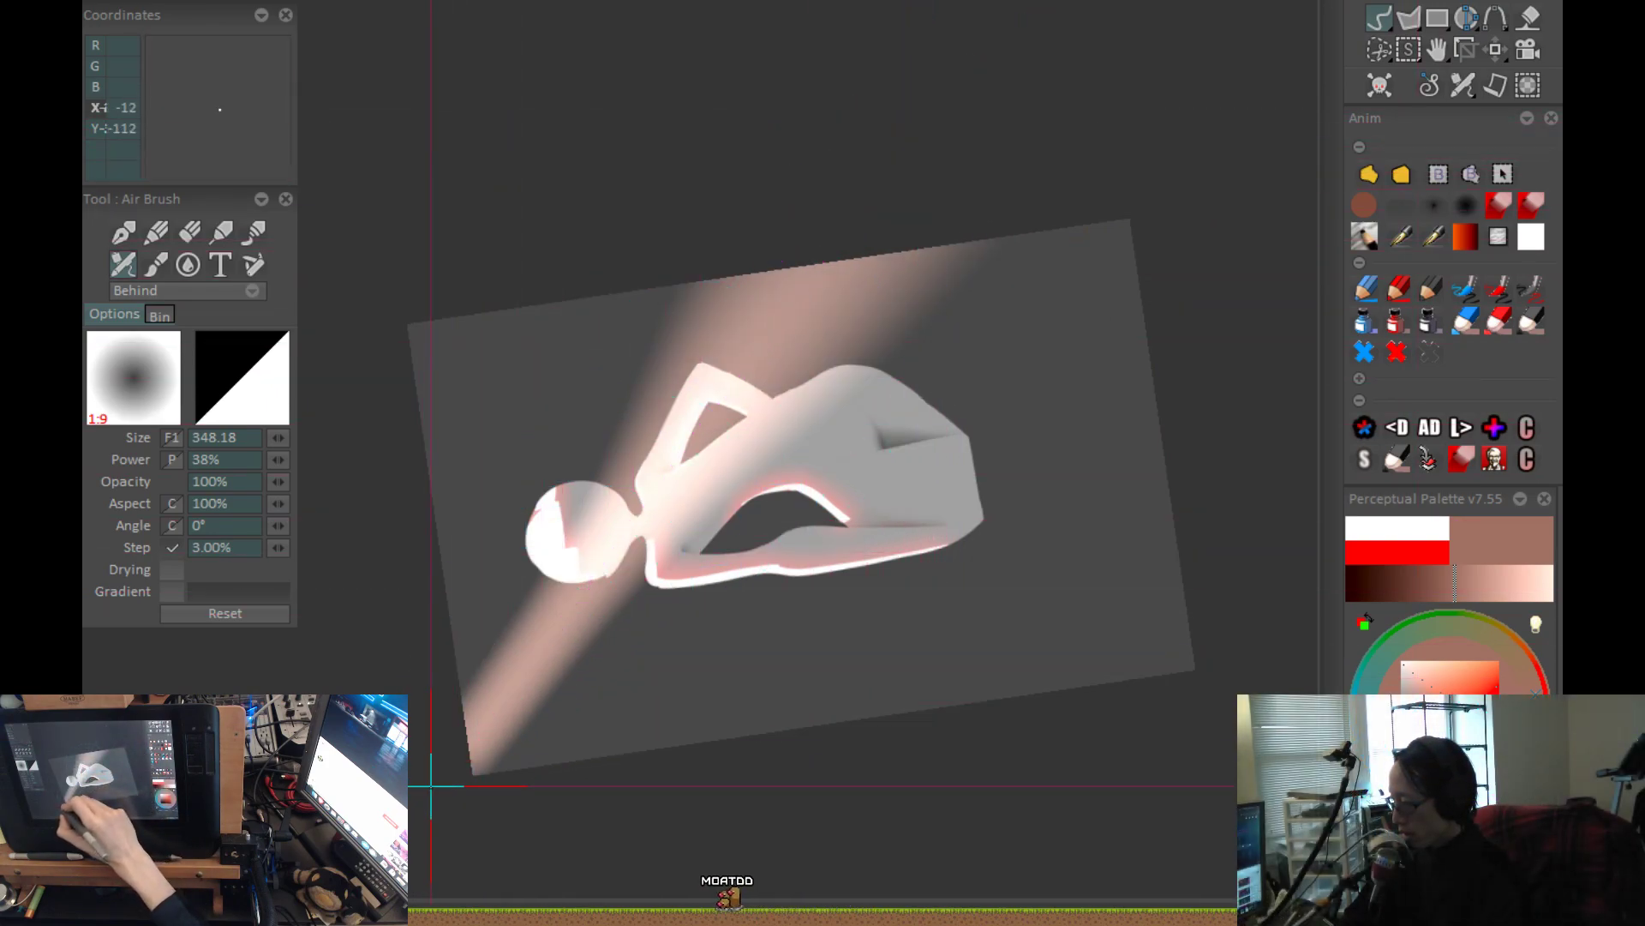
key("ctrl+z")
left_click_drag(897, 140, 481, 746)
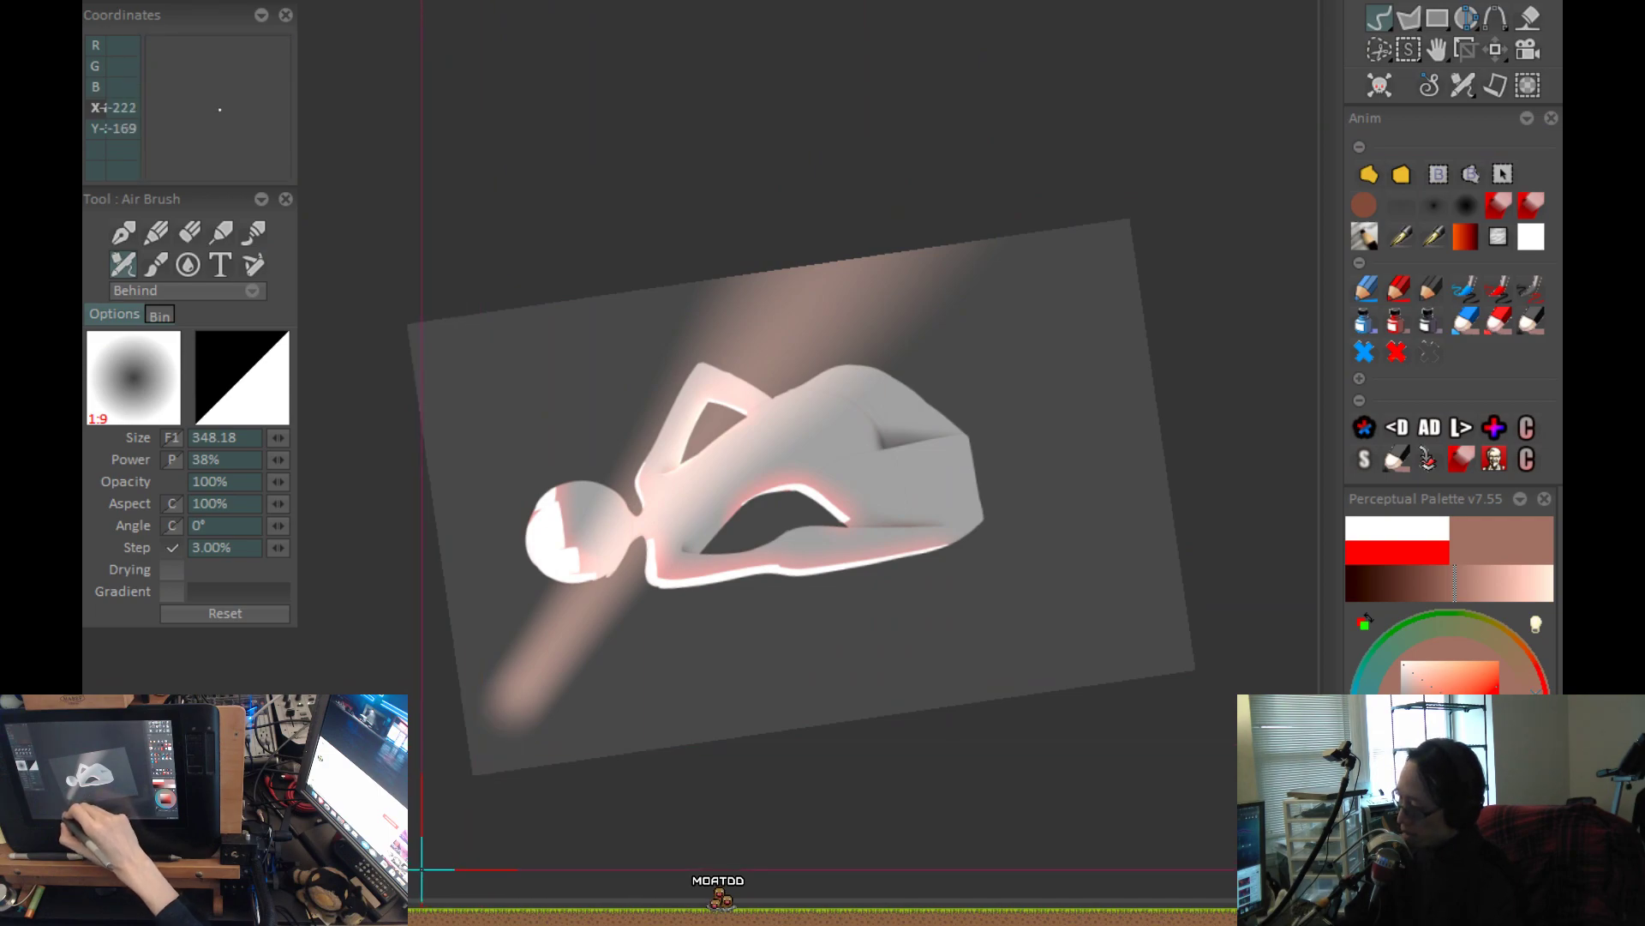
key("ctrl+0")
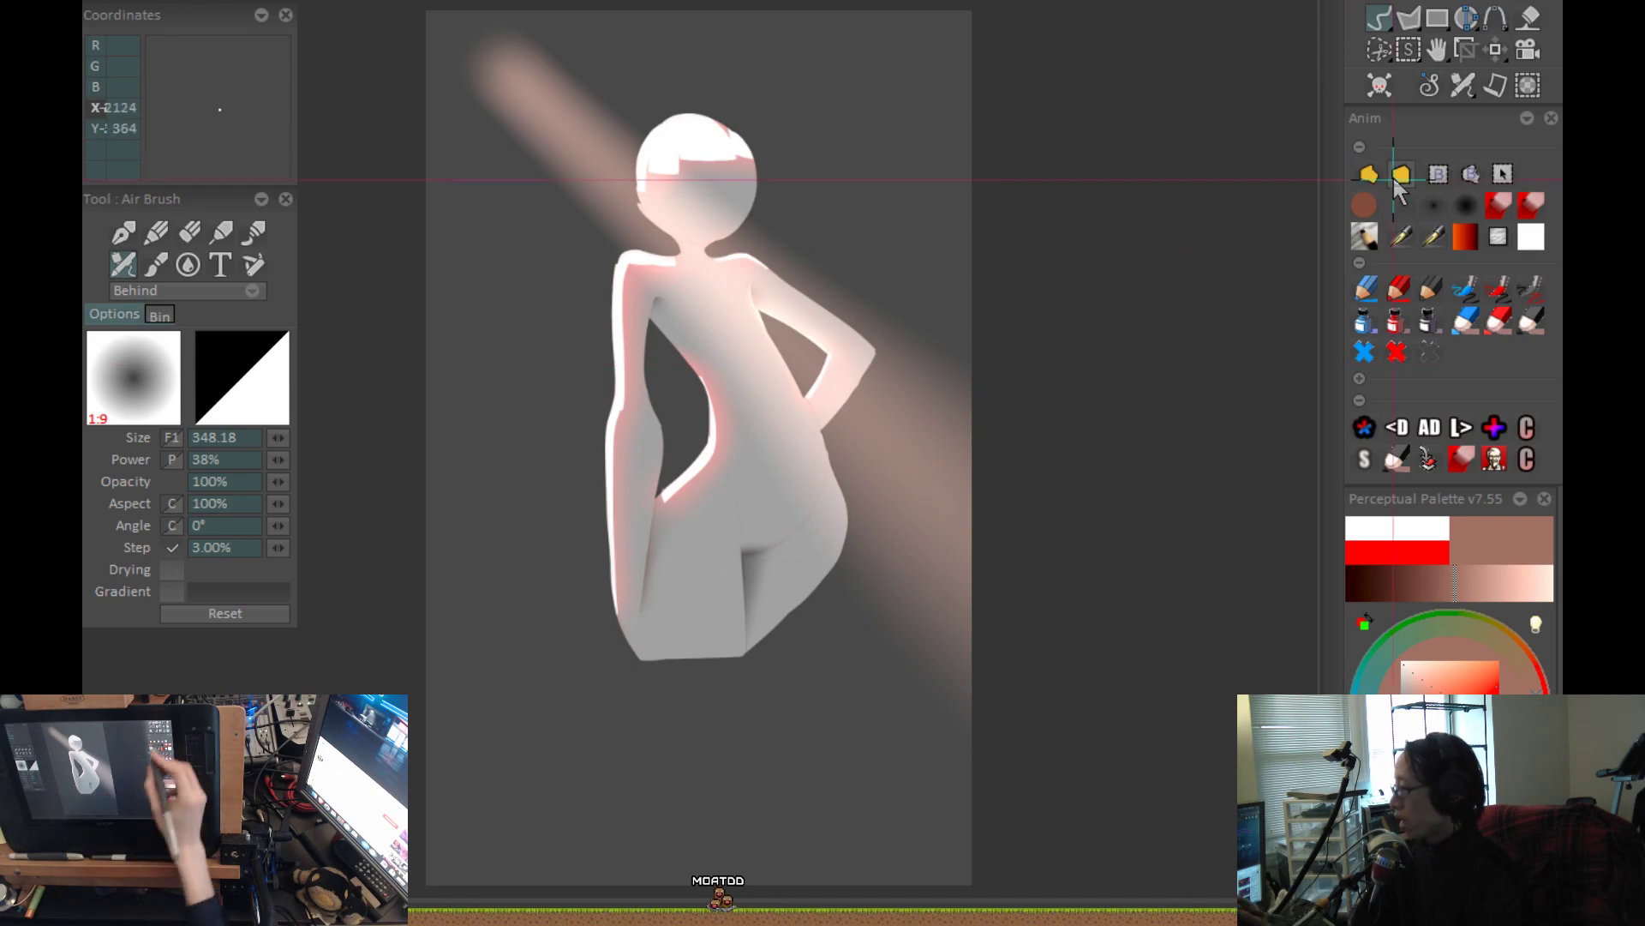
Airbrush a broad reddish-brown glow from the background beside the hip across the torso and bent arm up to the head.
left_click(1414, 210)
mouse_move(915, 407)
left_mouse_down()
mouse_move(947, 397)
mouse_move(1120, 661)
left_mouse_up()
key("ctrl+z")
key("ctrl+z")
mouse_move(951, 347)
left_mouse_down()
mouse_move(1011, 420)
mouse_move(940, 366)
left_mouse_up()
Try soft reddish-brown airbrush strokes beside the head and rework the light's edge down the torso at size 348.18.
key("ctrl+z")
mouse_move(608, 283)
left_mouse_down()
mouse_move(708, 210)
mouse_move(646, 426)
left_mouse_up()
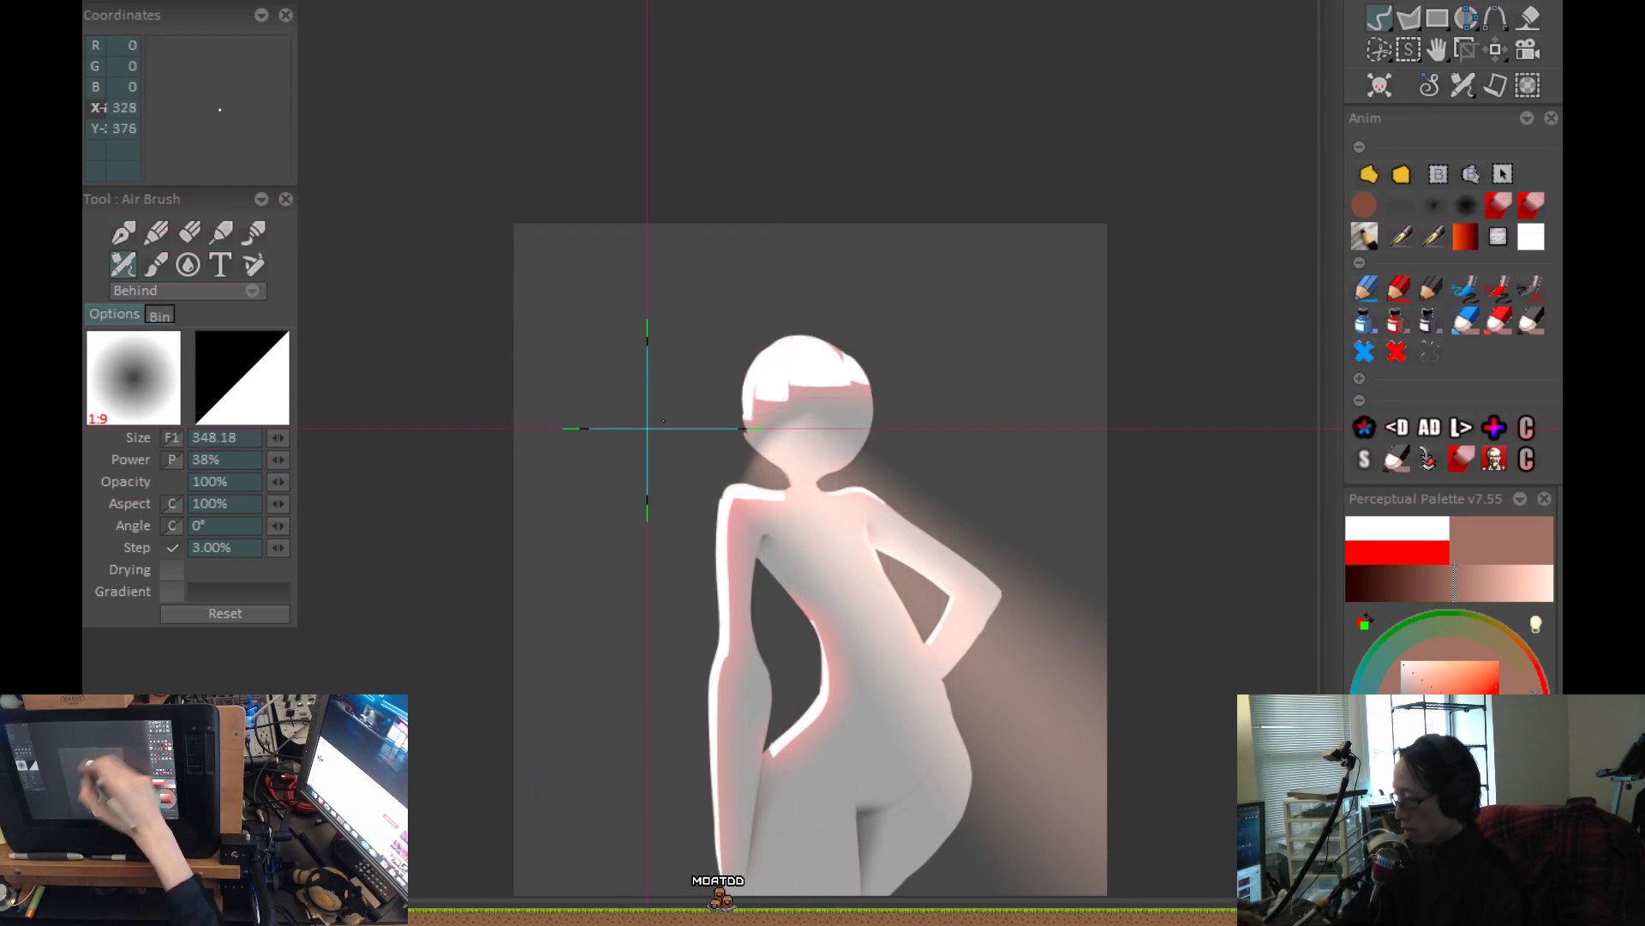
left_click_drag(874, 361, 903, 348)
key("ctrl+z")
left_click_drag(827, 420, 737, 445)
scroll(1037, 447, "up", 2)
left_click_drag(1042, 450, 1039, 255)
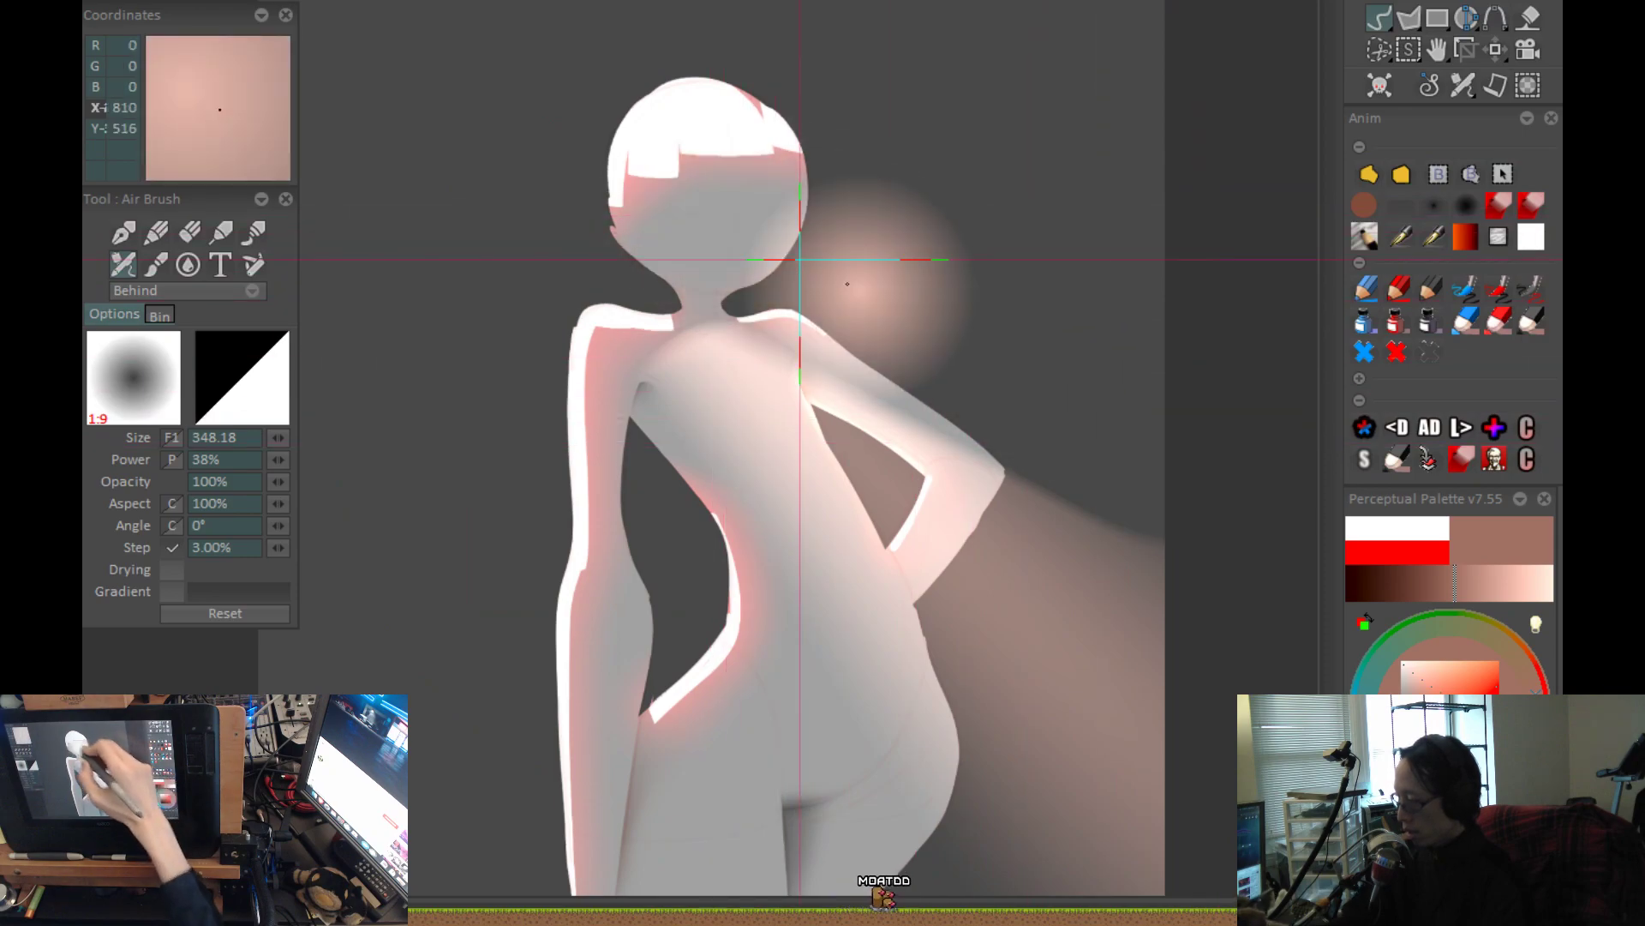
left_click_drag(859, 214, 834, 150)
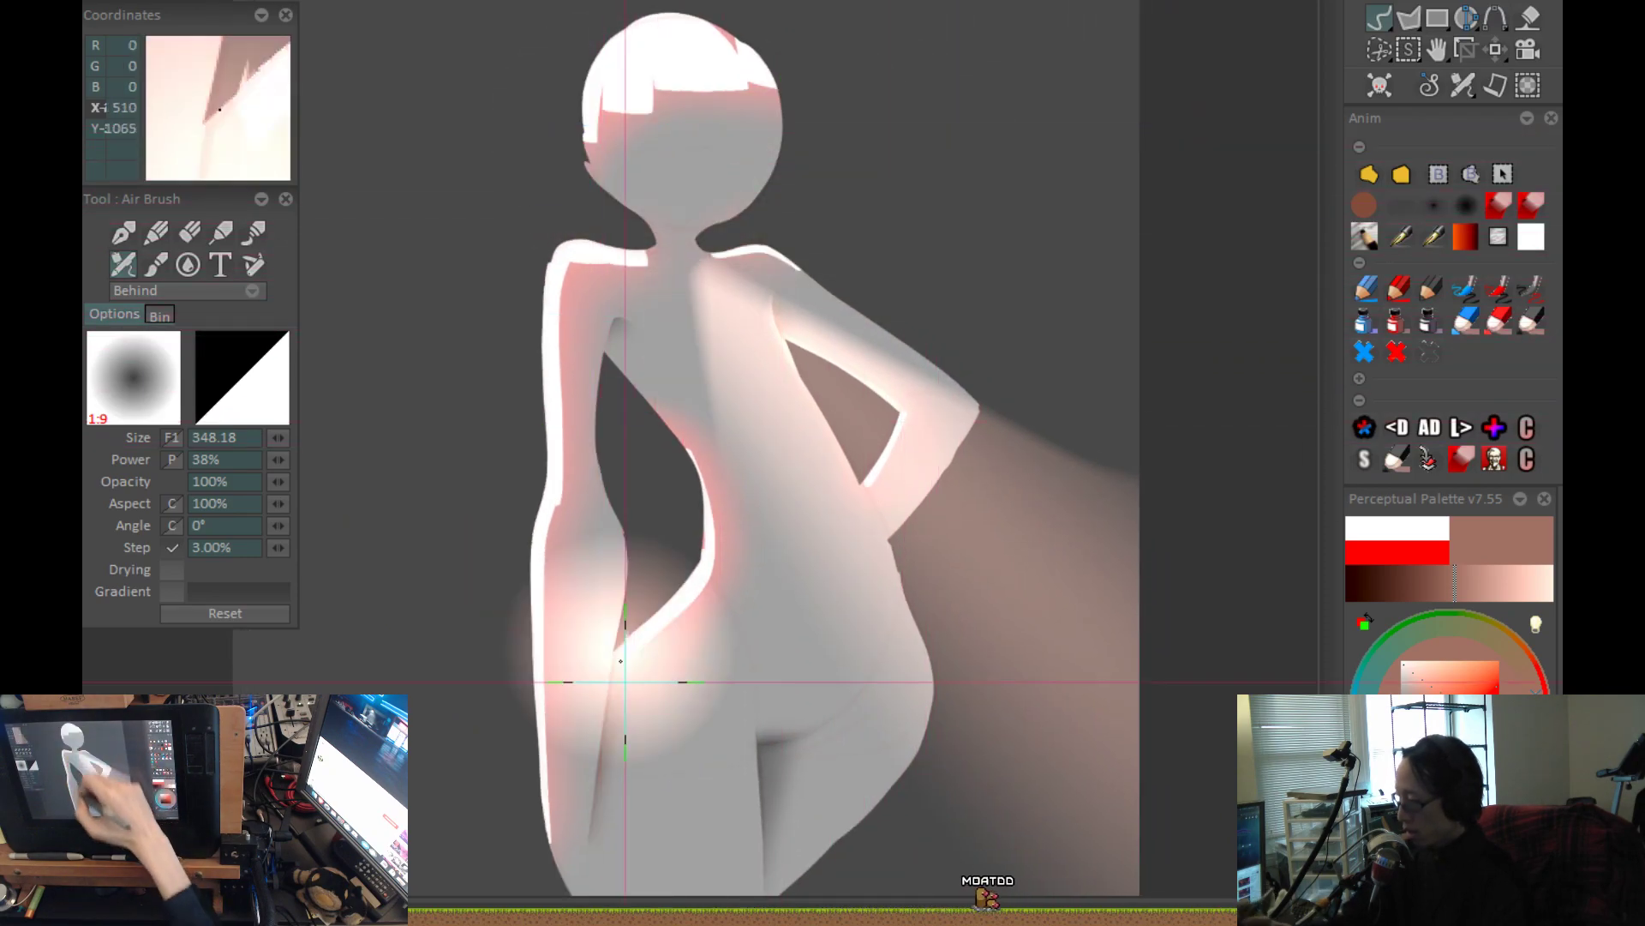
left_click_drag(624, 223, 661, 747)
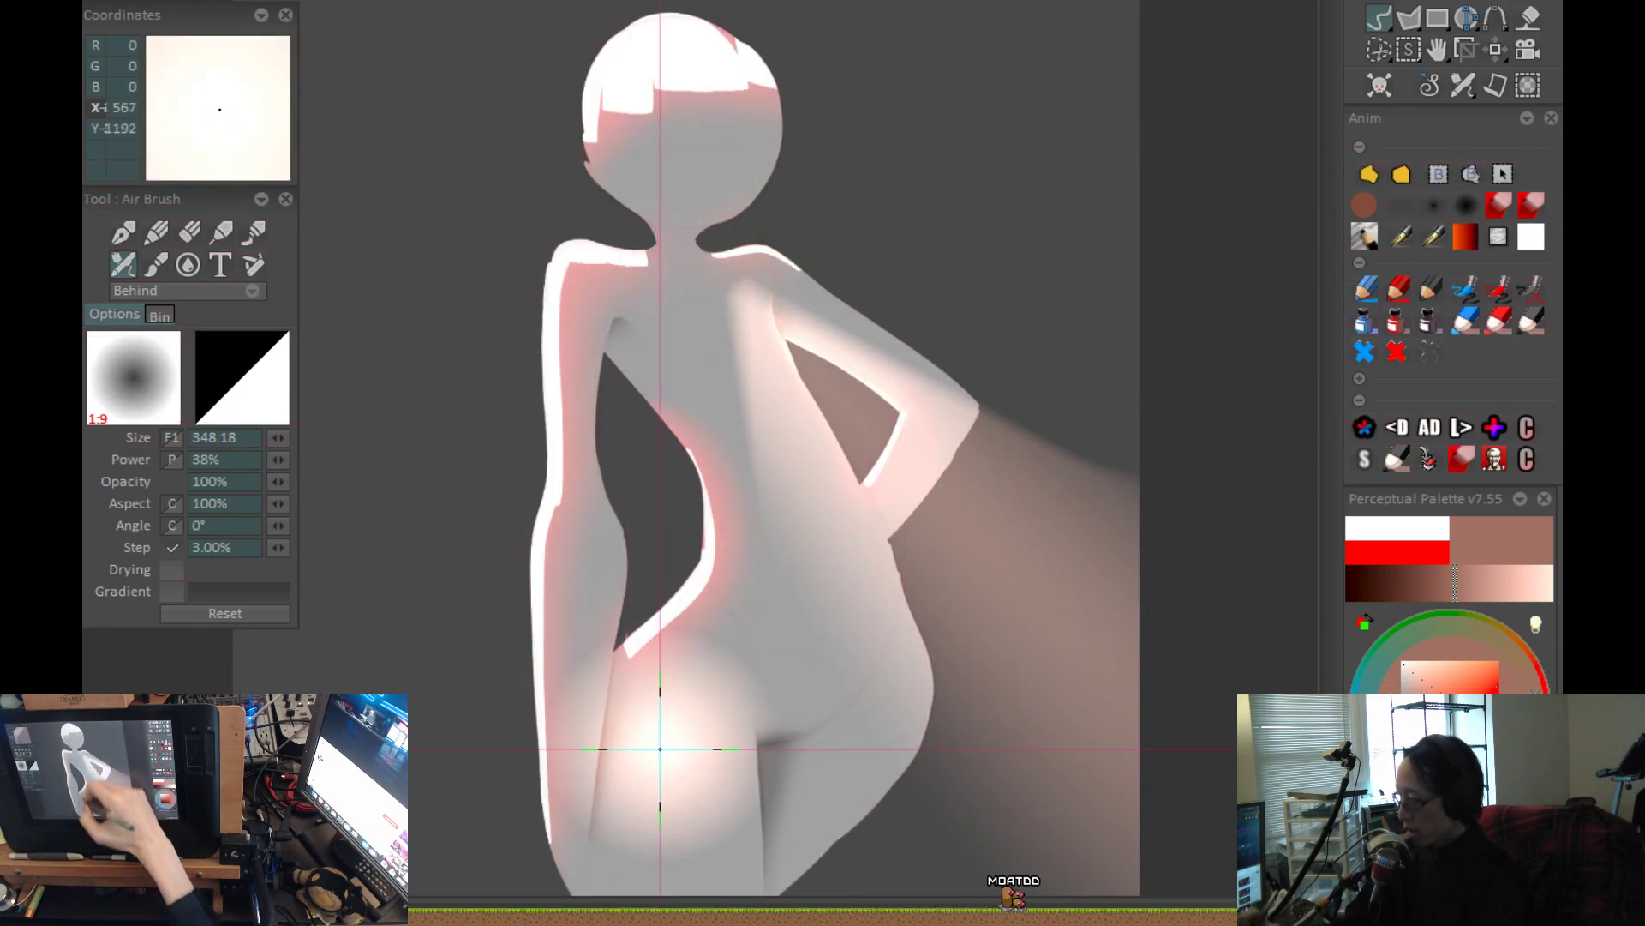
Load the sharp-falloff airbrush at size 86.13 with Drying on, try a straight light streak along the bent arm, and undo it.
left_click(1406, 229)
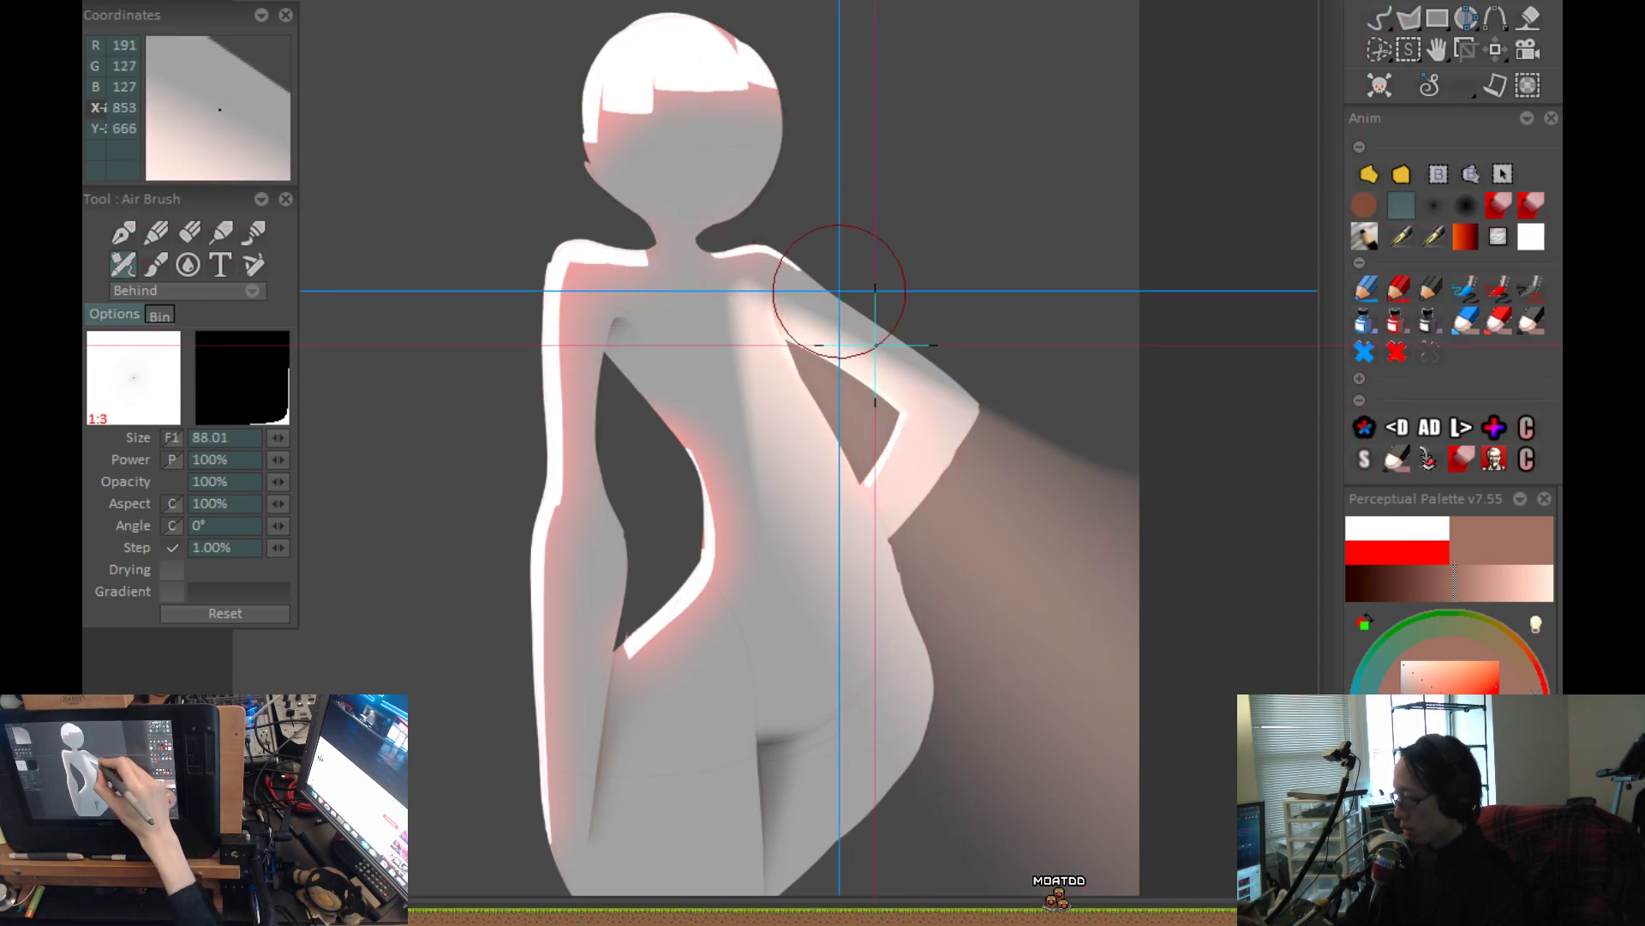
key("space")
left_click_drag(1068, 470, 819, 232)
scroll(820, 231, "up", 2)
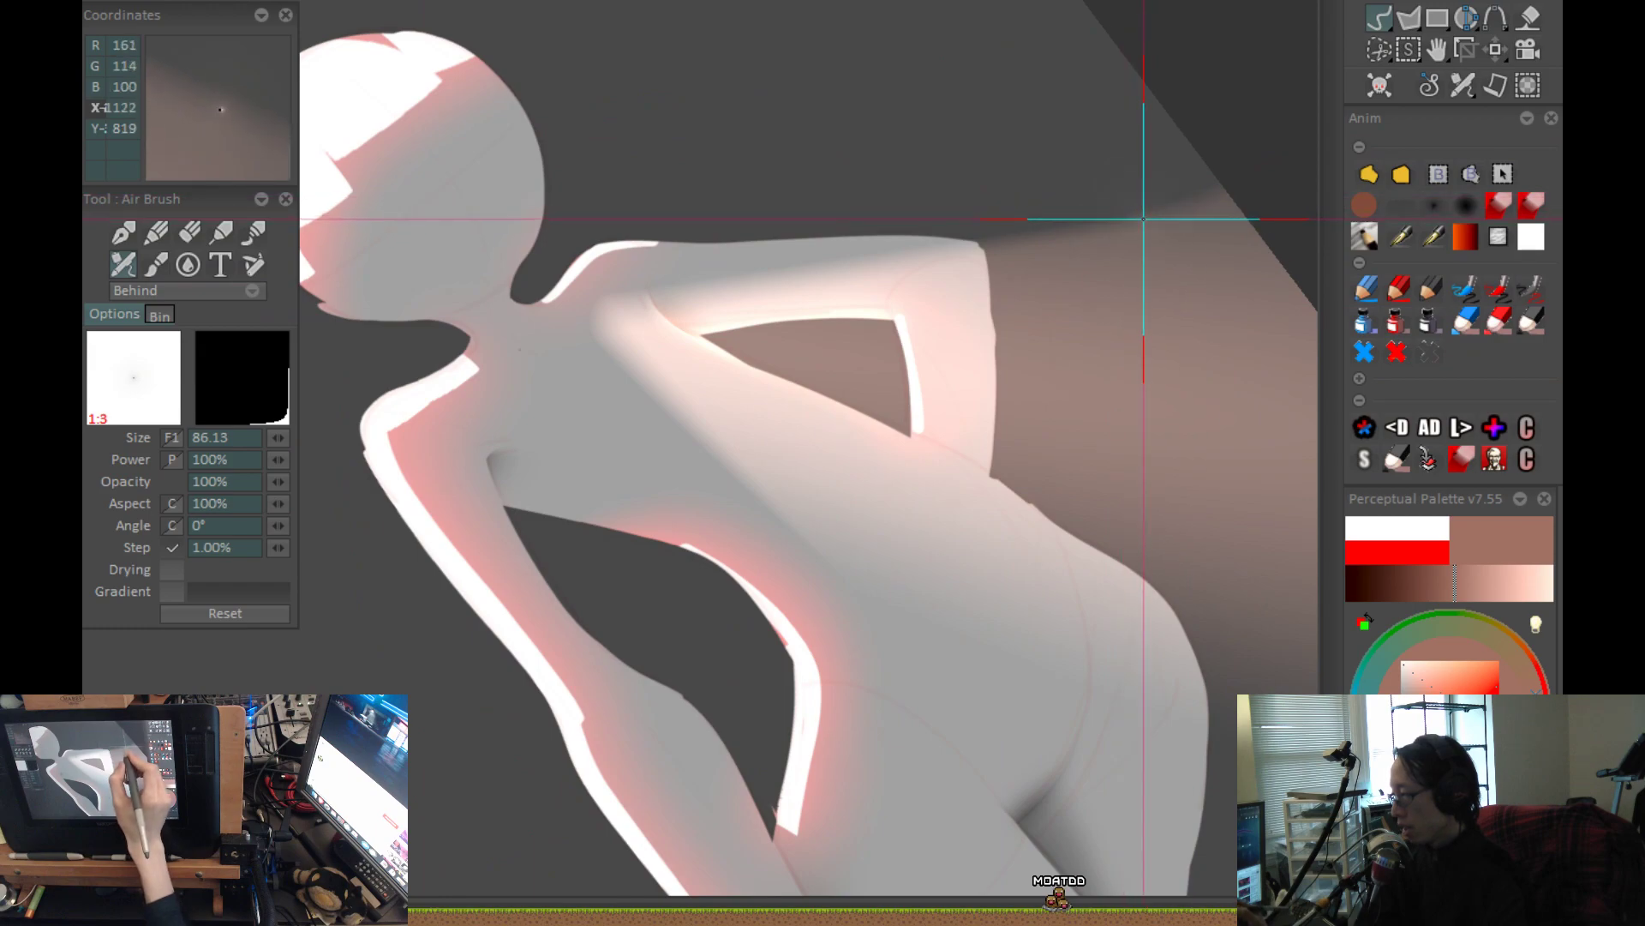
key("d")
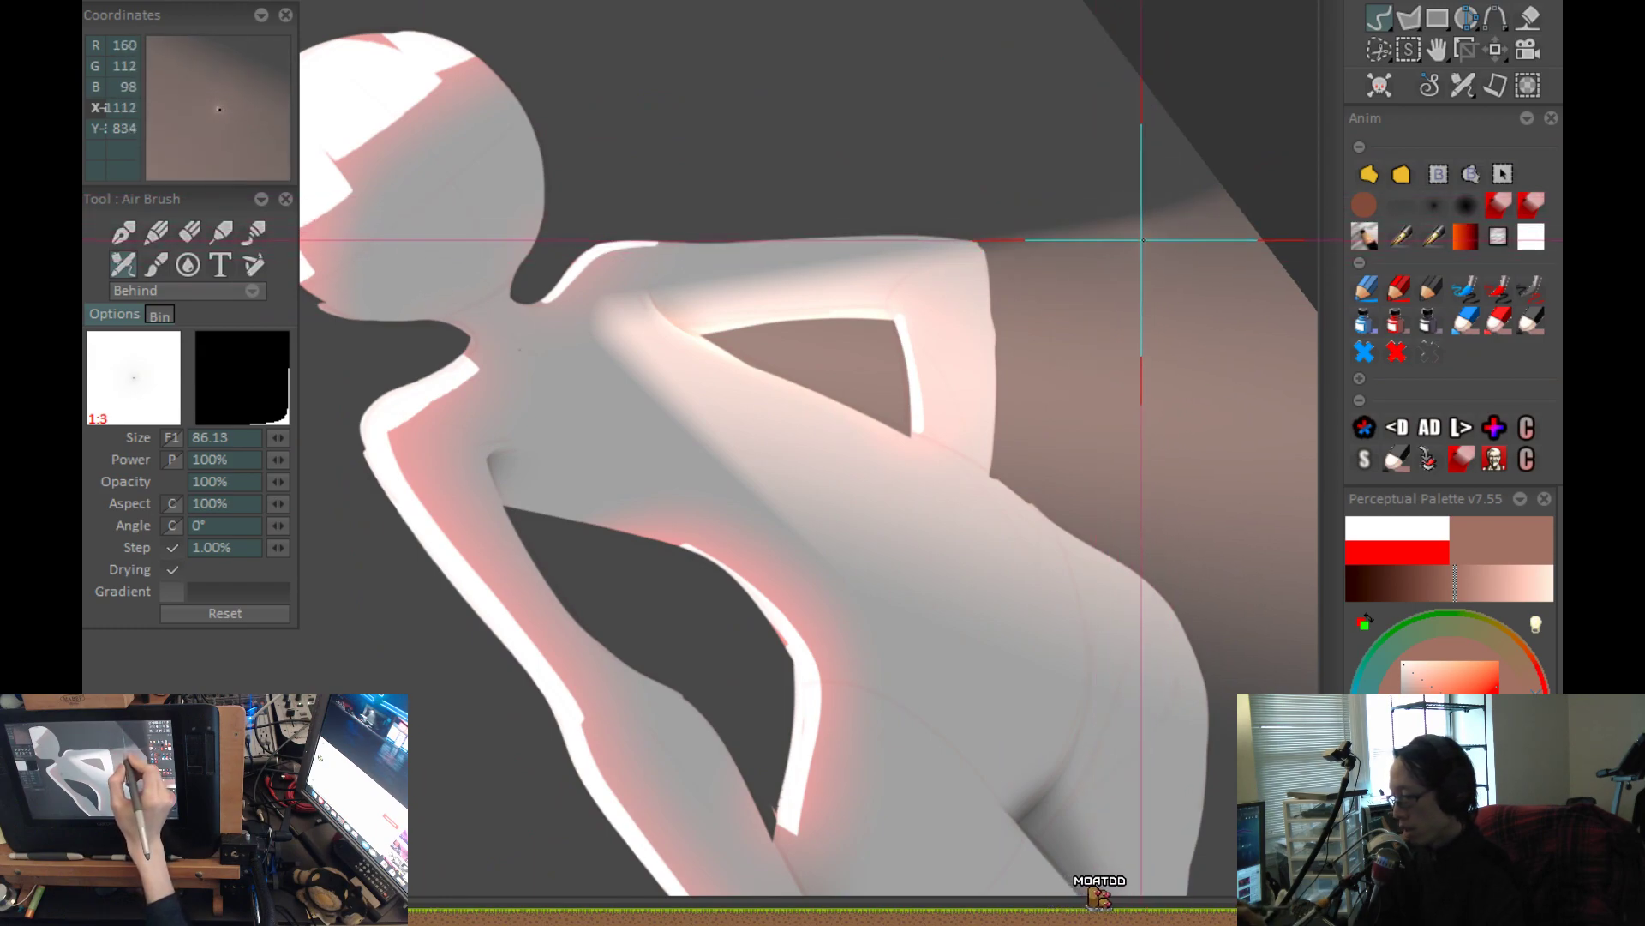
key("space")
scroll(839, 359, "down", 1)
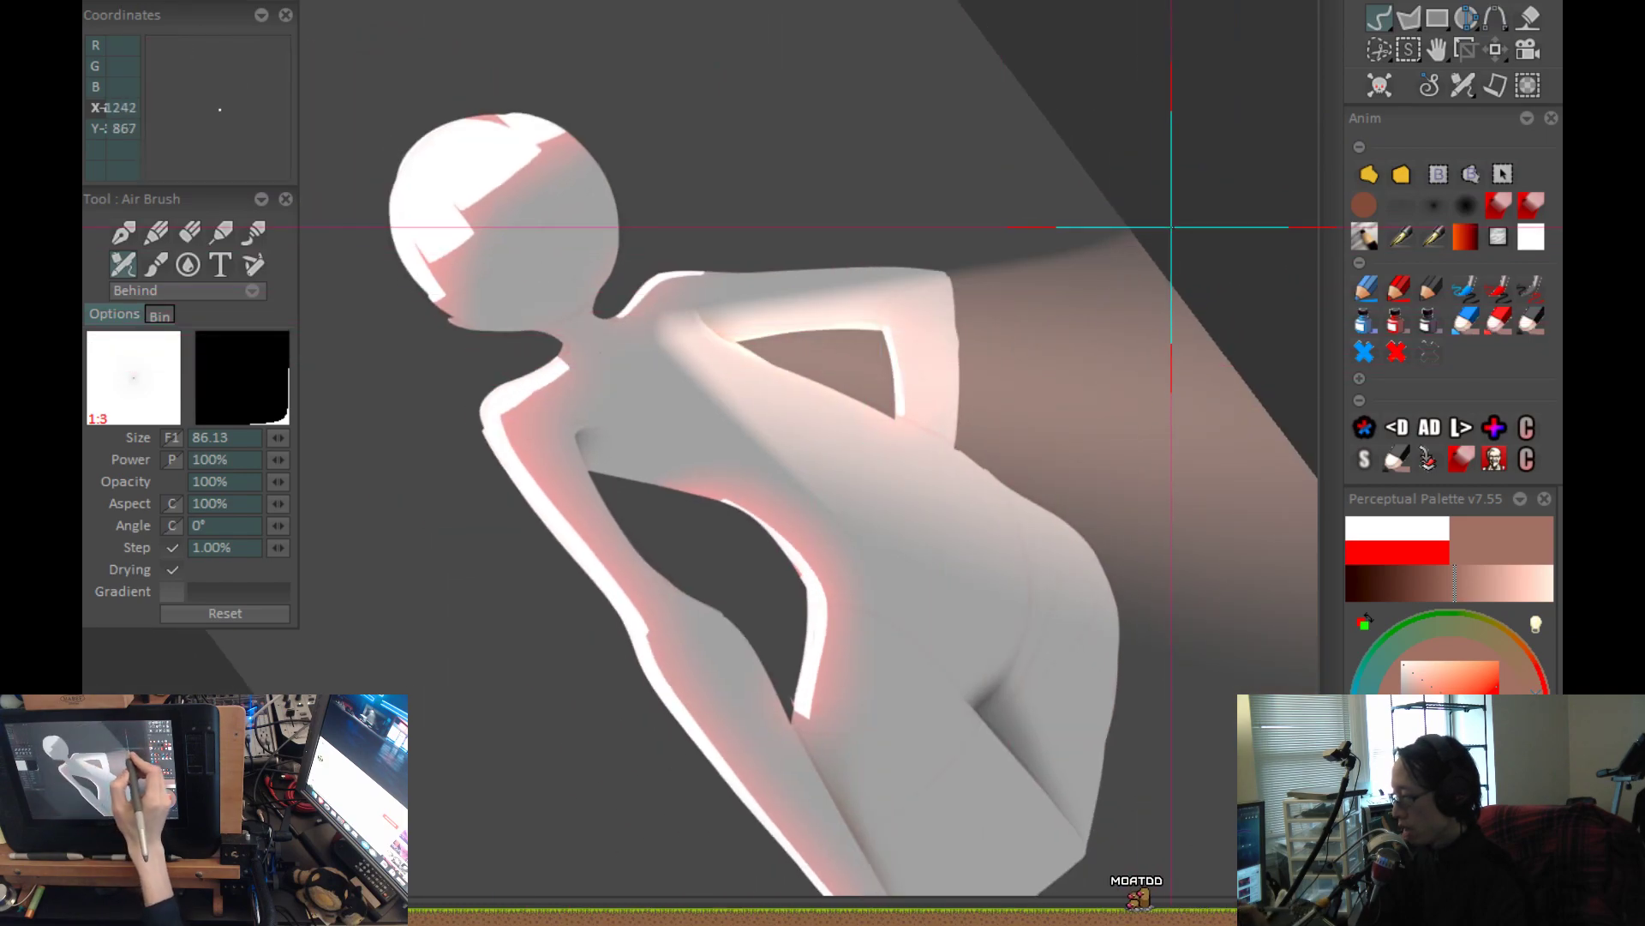
left_click_drag(1214, 221, 658, 321)
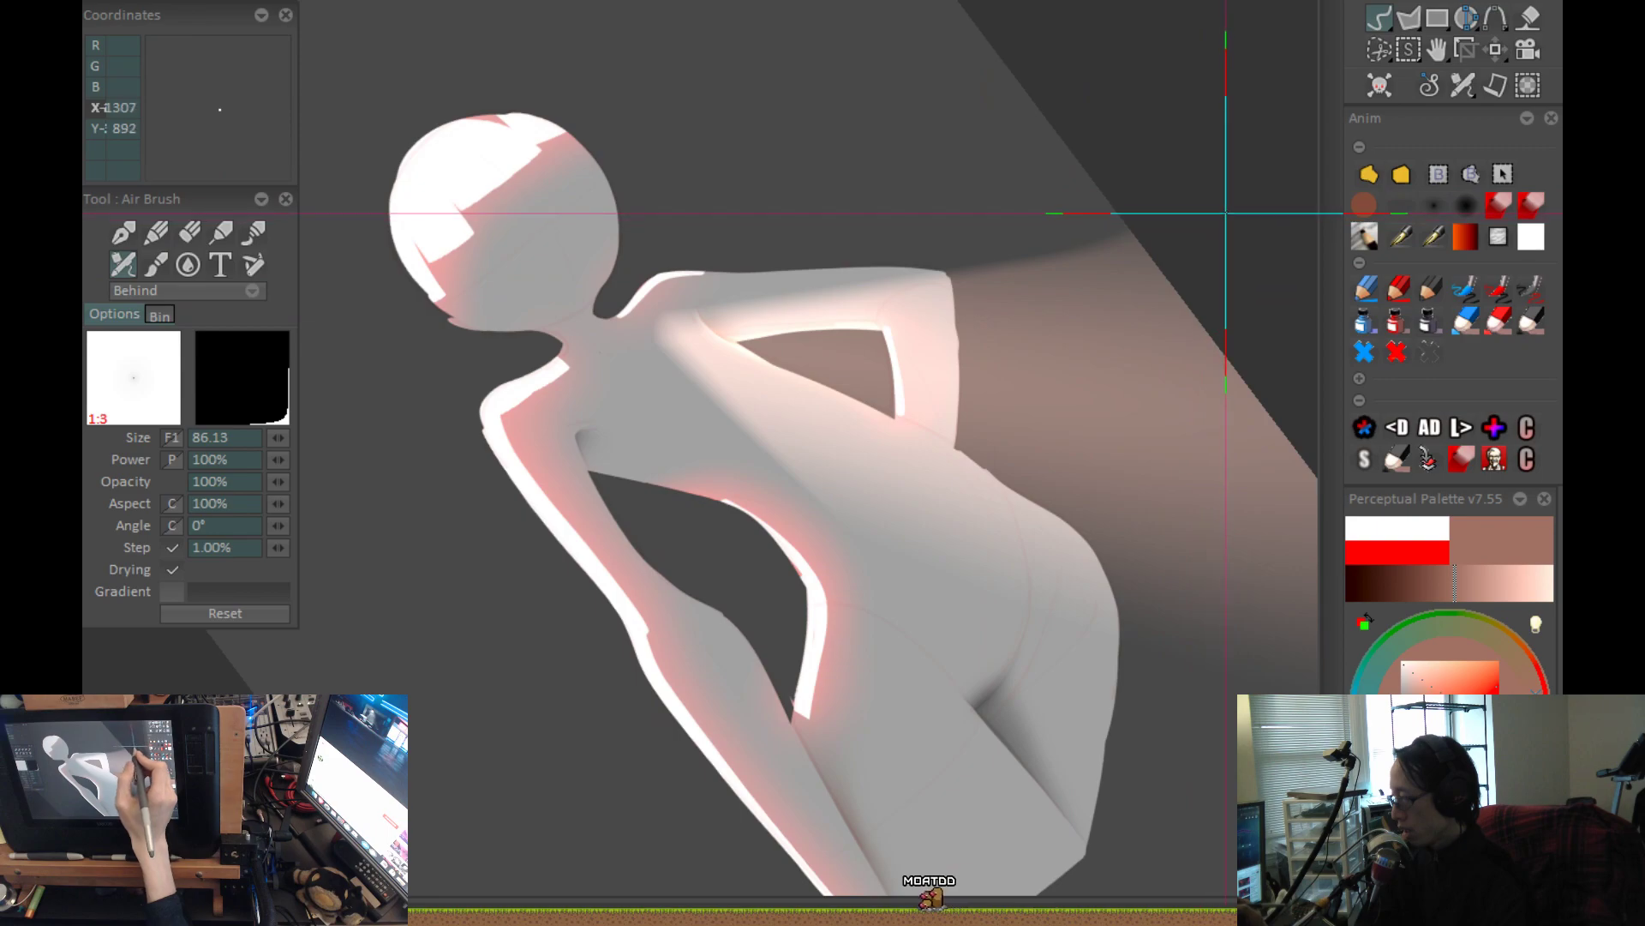
left_click_drag(667, 321, 1052, 249)
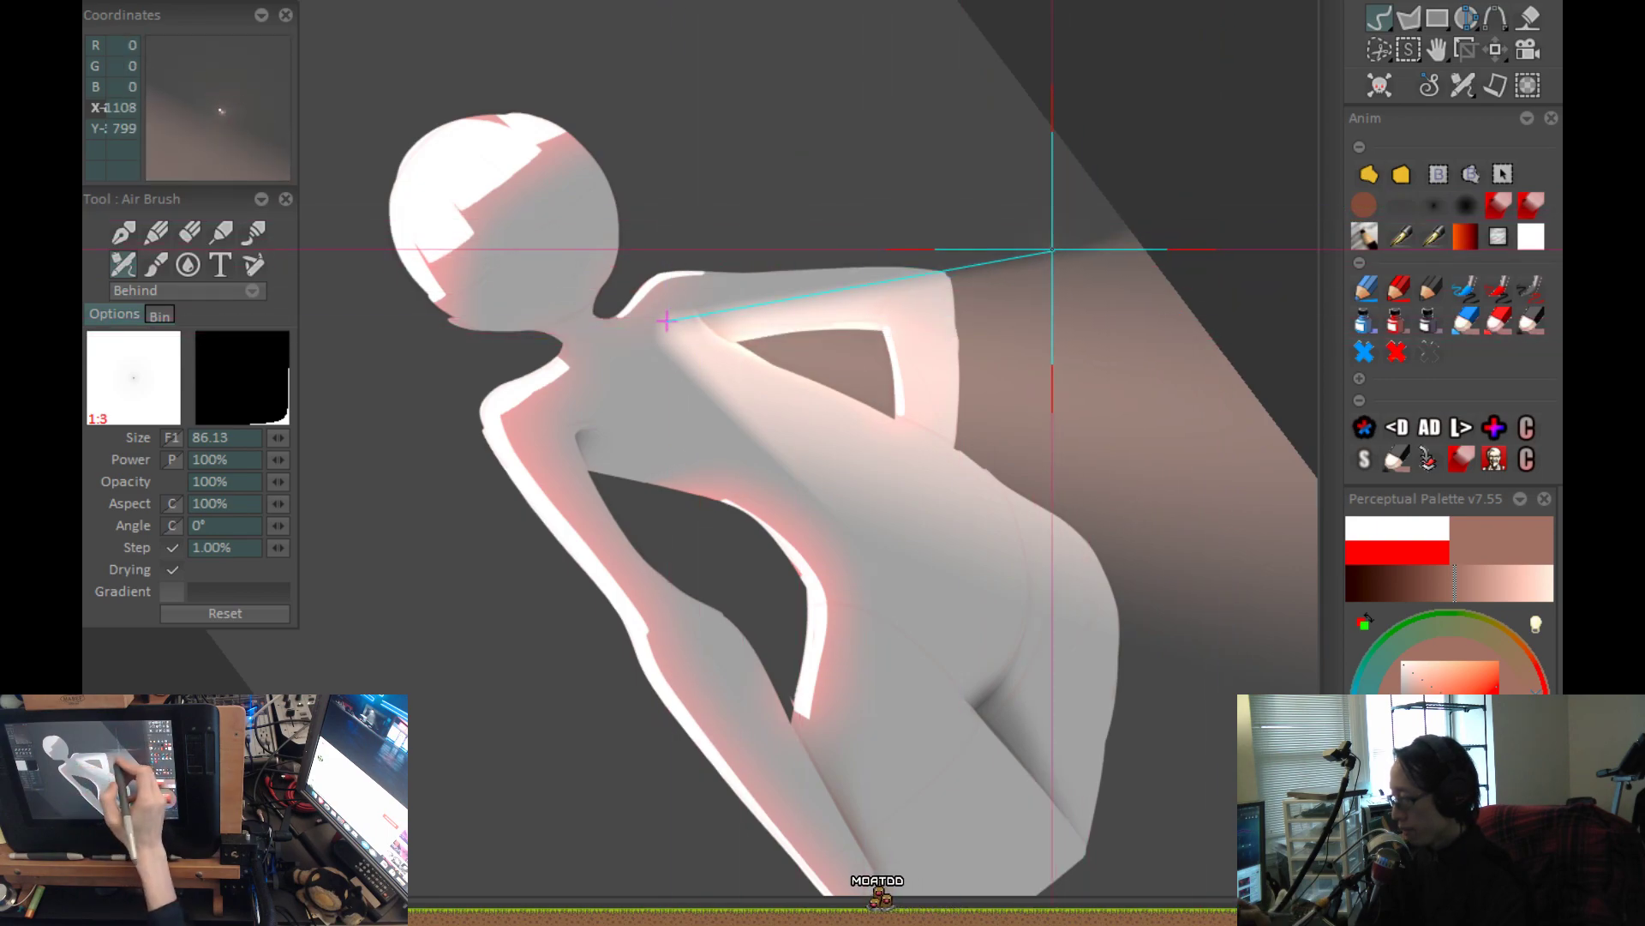
mouse_move(1265, 198)
left_mouse_down()
mouse_move(606, 358)
mouse_move(529, 350)
left_mouse_up()
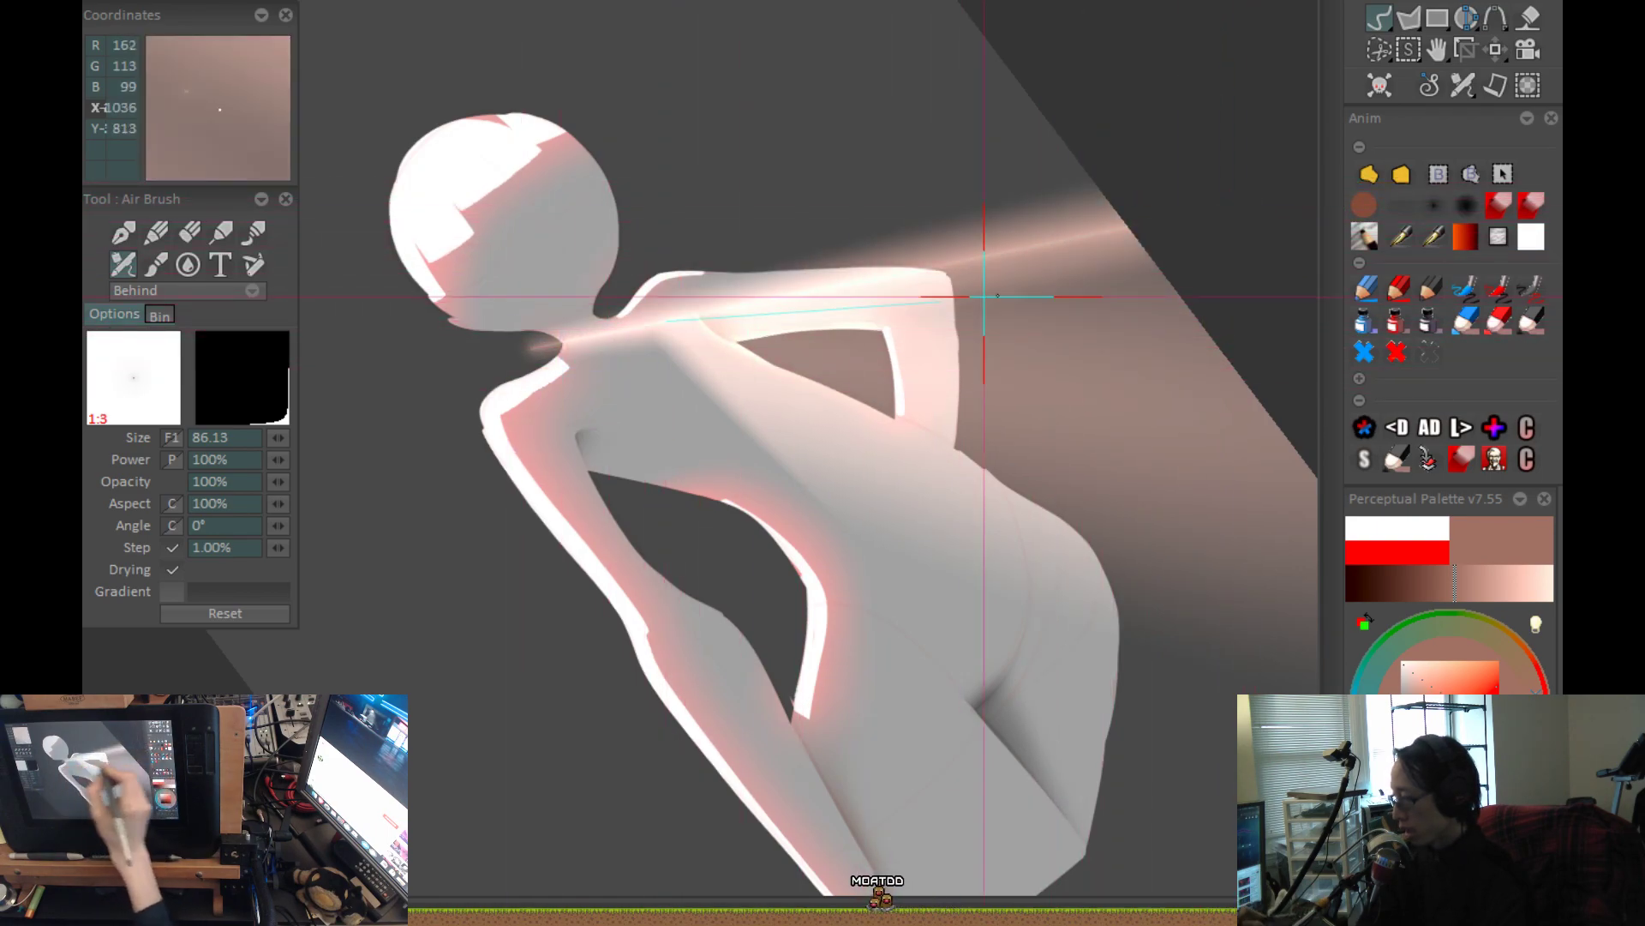
key("ctrl+z")
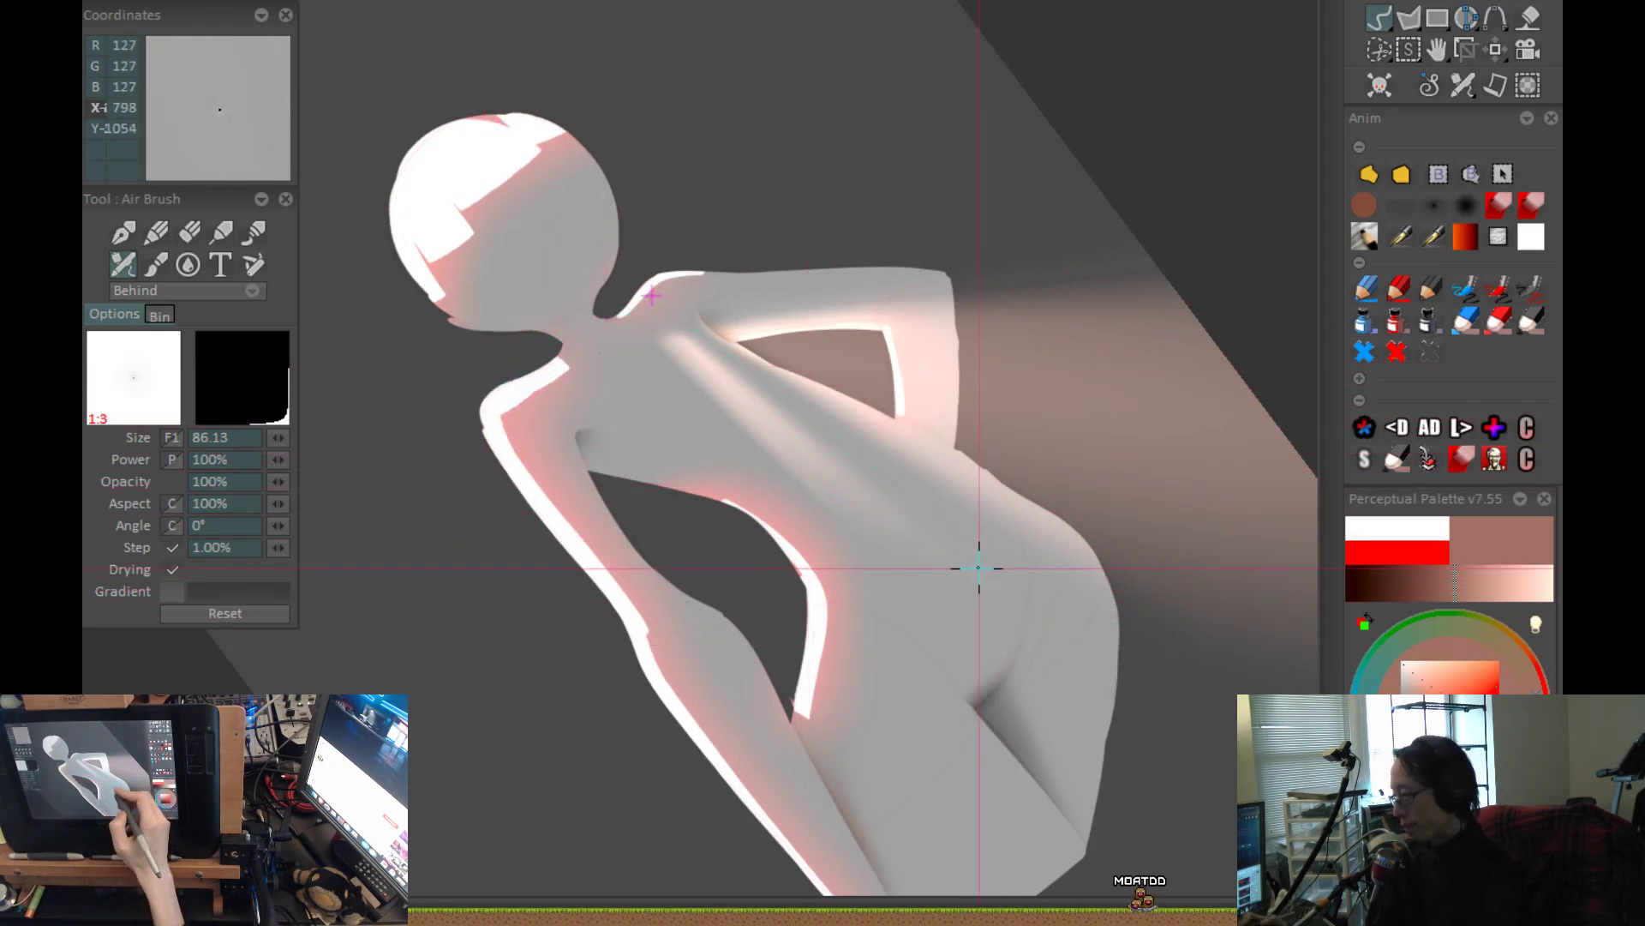
Clear the light streaks from the torso and hip with freehand filled shapes, leaving the body flat grey.
left_click(1369, 176)
key("ctrl+0")
scroll(801, 284, "up", 3)
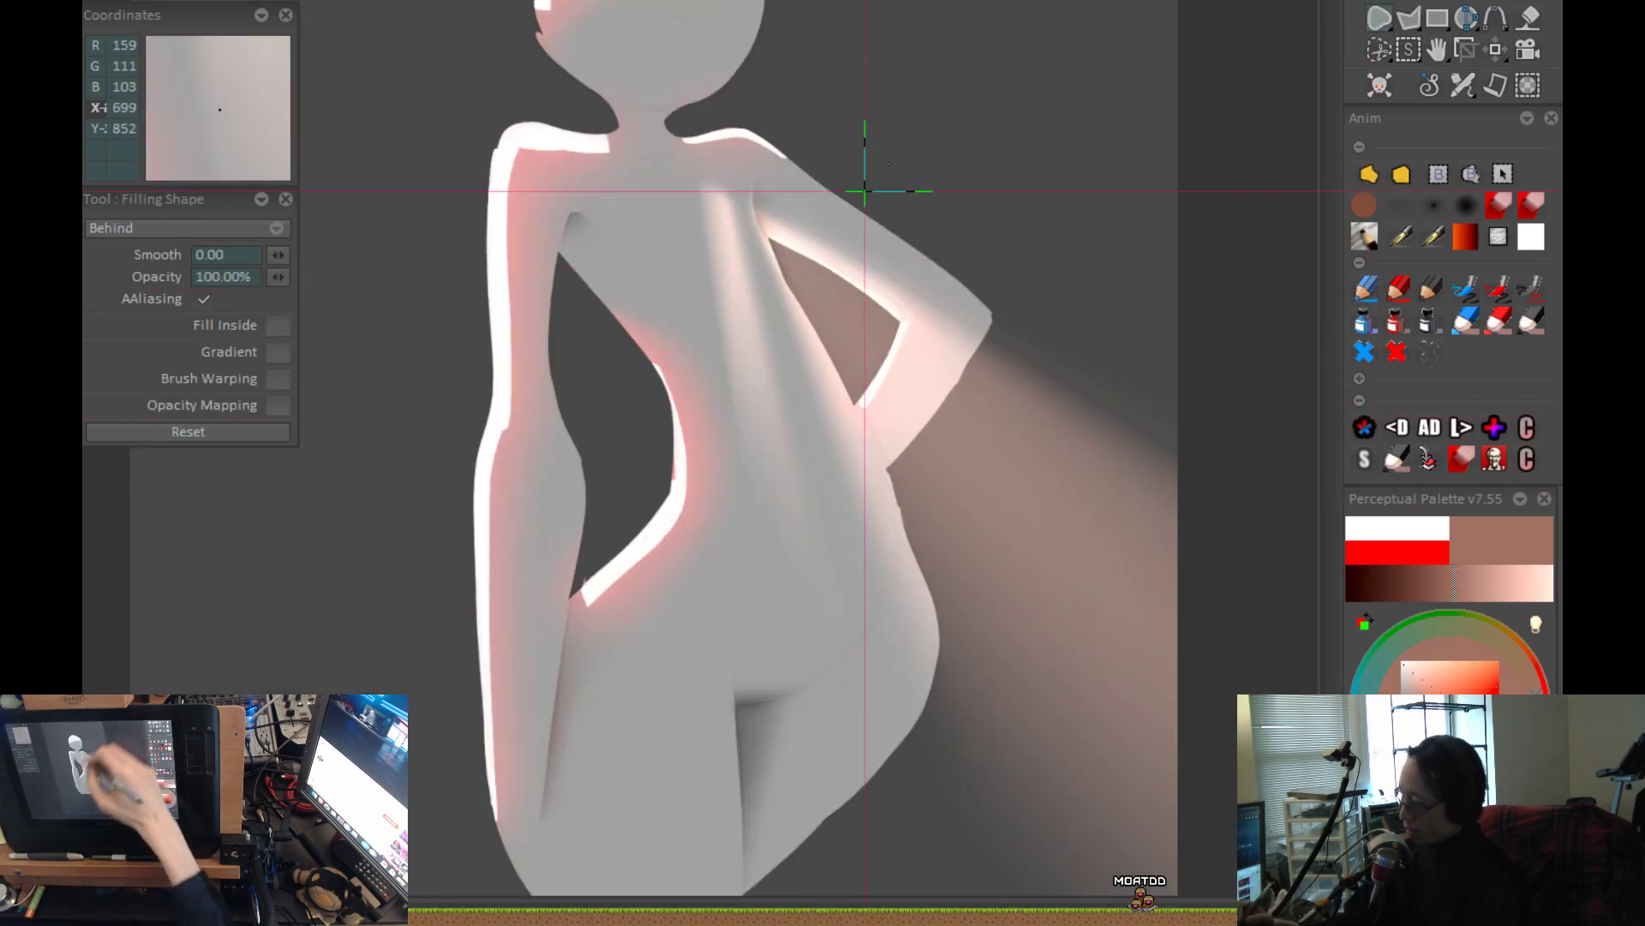
mouse_move(752, 352)
left_mouse_down()
mouse_move(676, 581)
mouse_move(778, 785)
mouse_move(831, 796)
left_mouse_up()
left_click_drag(814, 589, 760, 369)
left_click_drag(851, 422, 826, 312)
mouse_move(731, 403)
left_mouse_down()
mouse_move(691, 481)
mouse_move(696, 549)
left_mouse_up()
left_click_drag(826, 752, 799, 643)
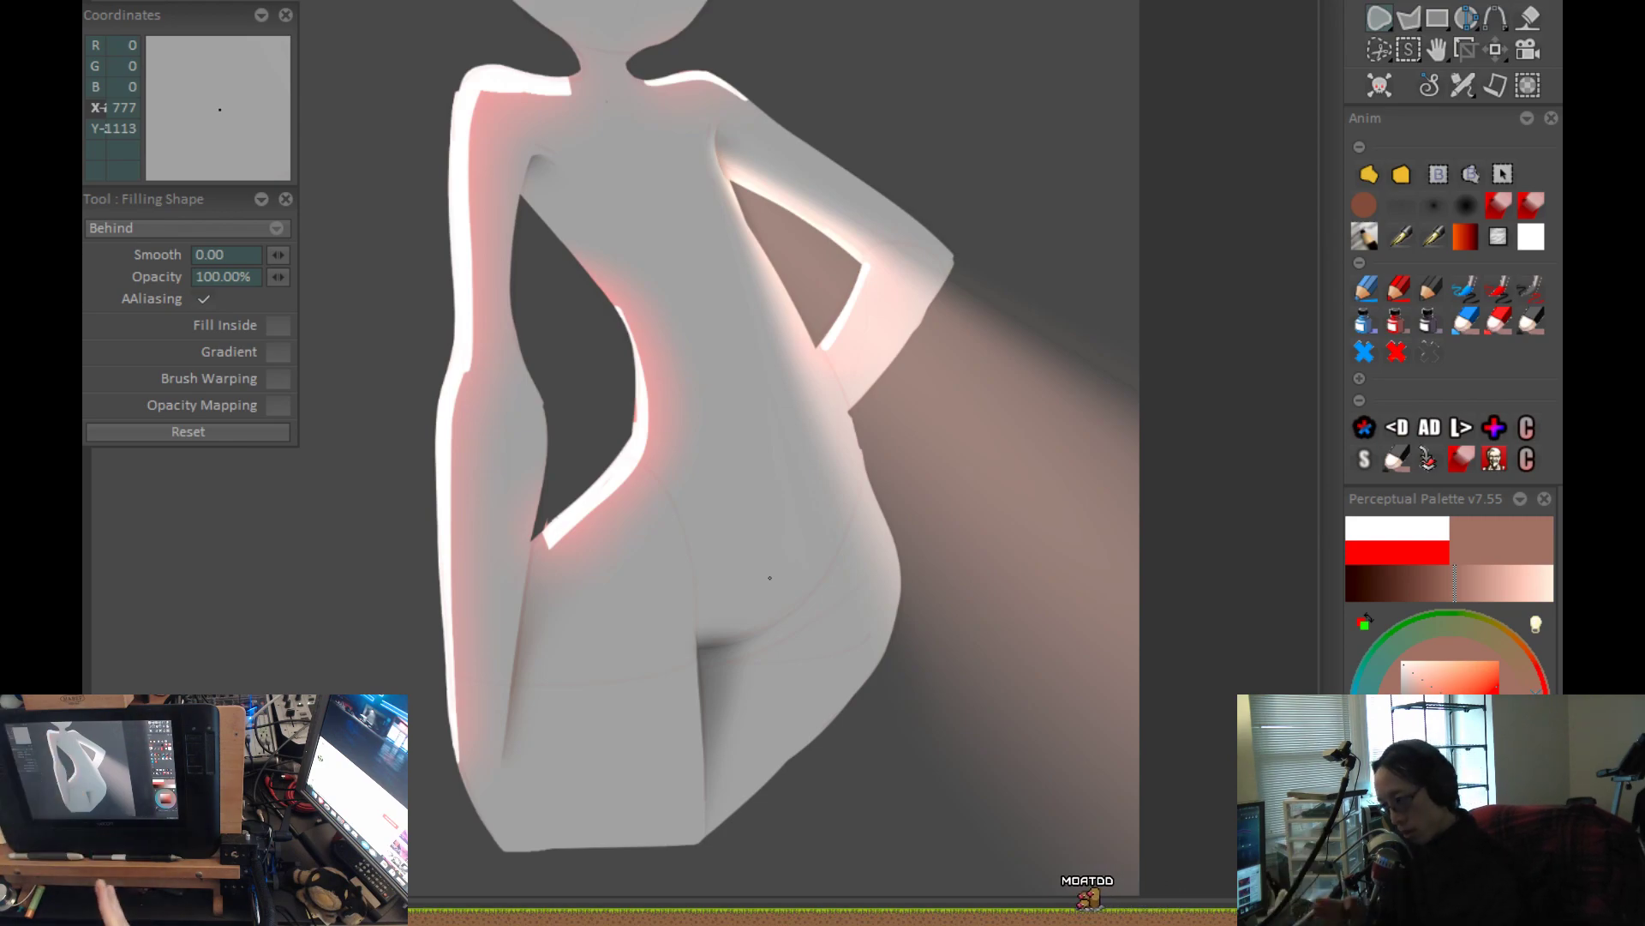
Load the large soft airbrush at size 369.06, turn on Drying, and rework the lower part of the background light.
key("minus")
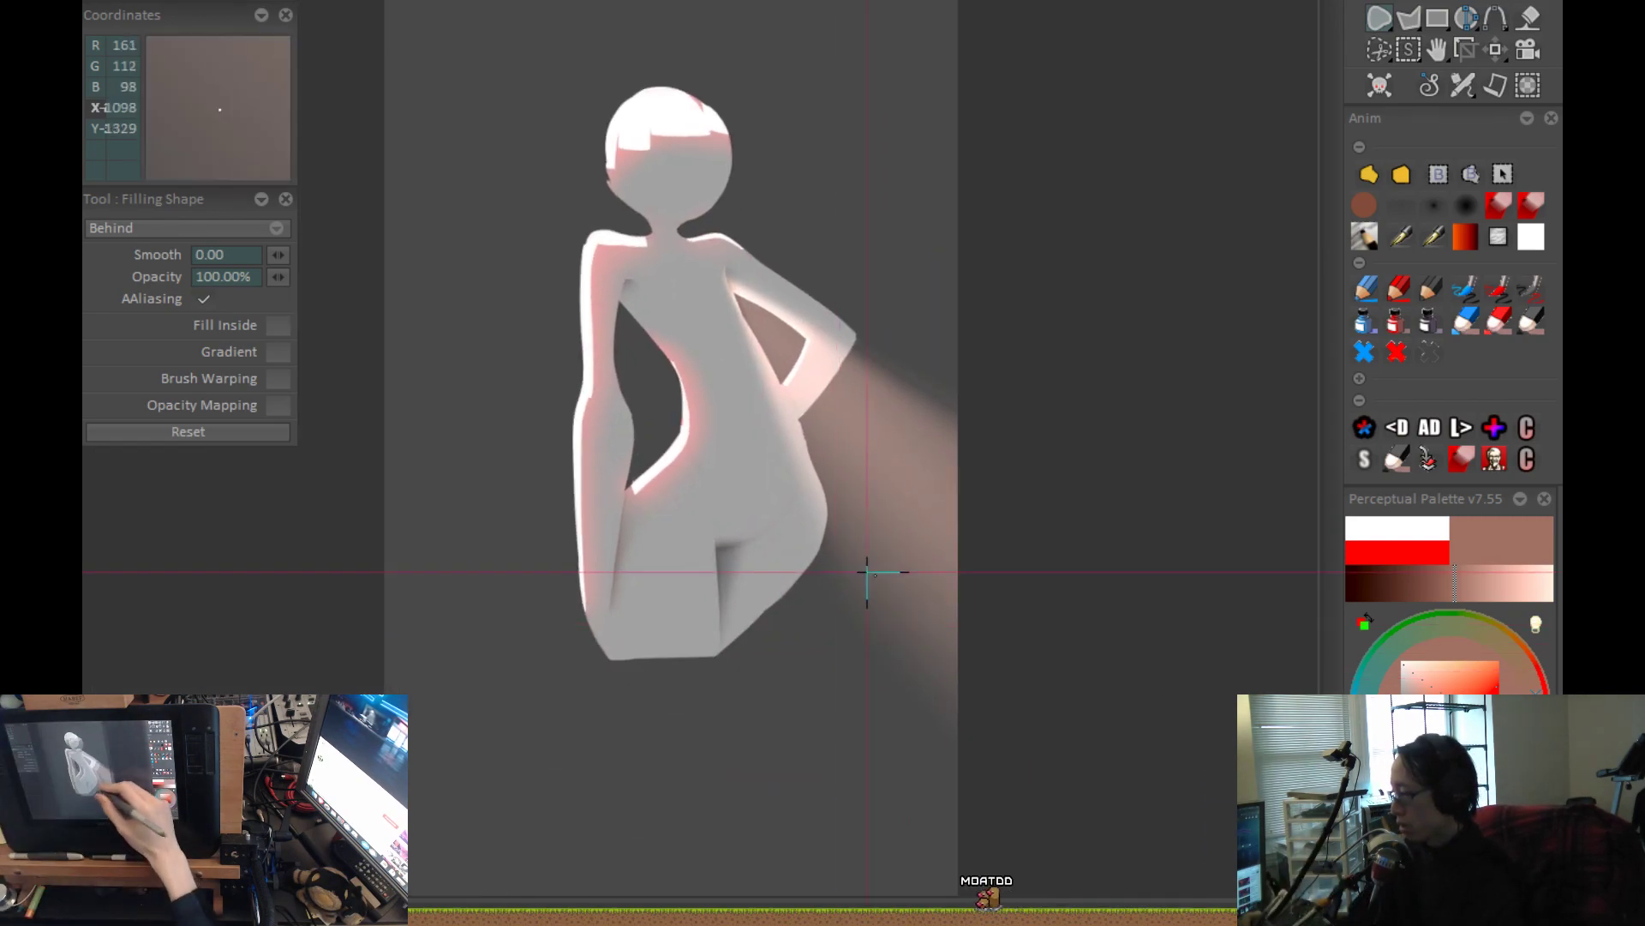
left_click(1468, 289)
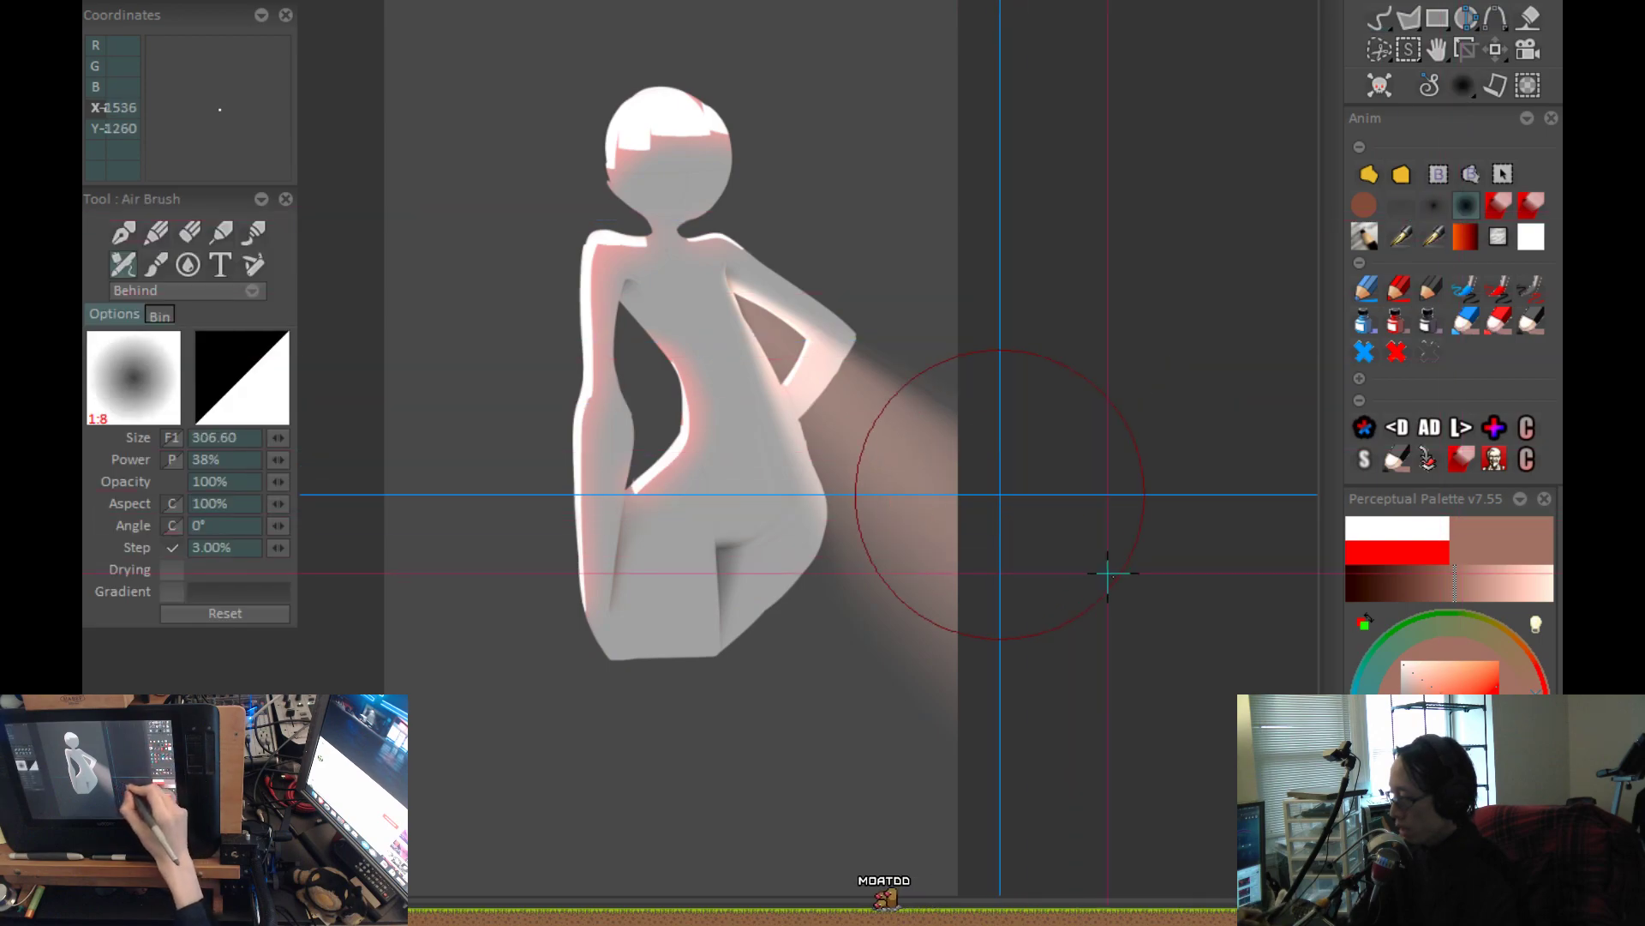
left_click(941, 692)
left_click_drag(1012, 755, 985, 687)
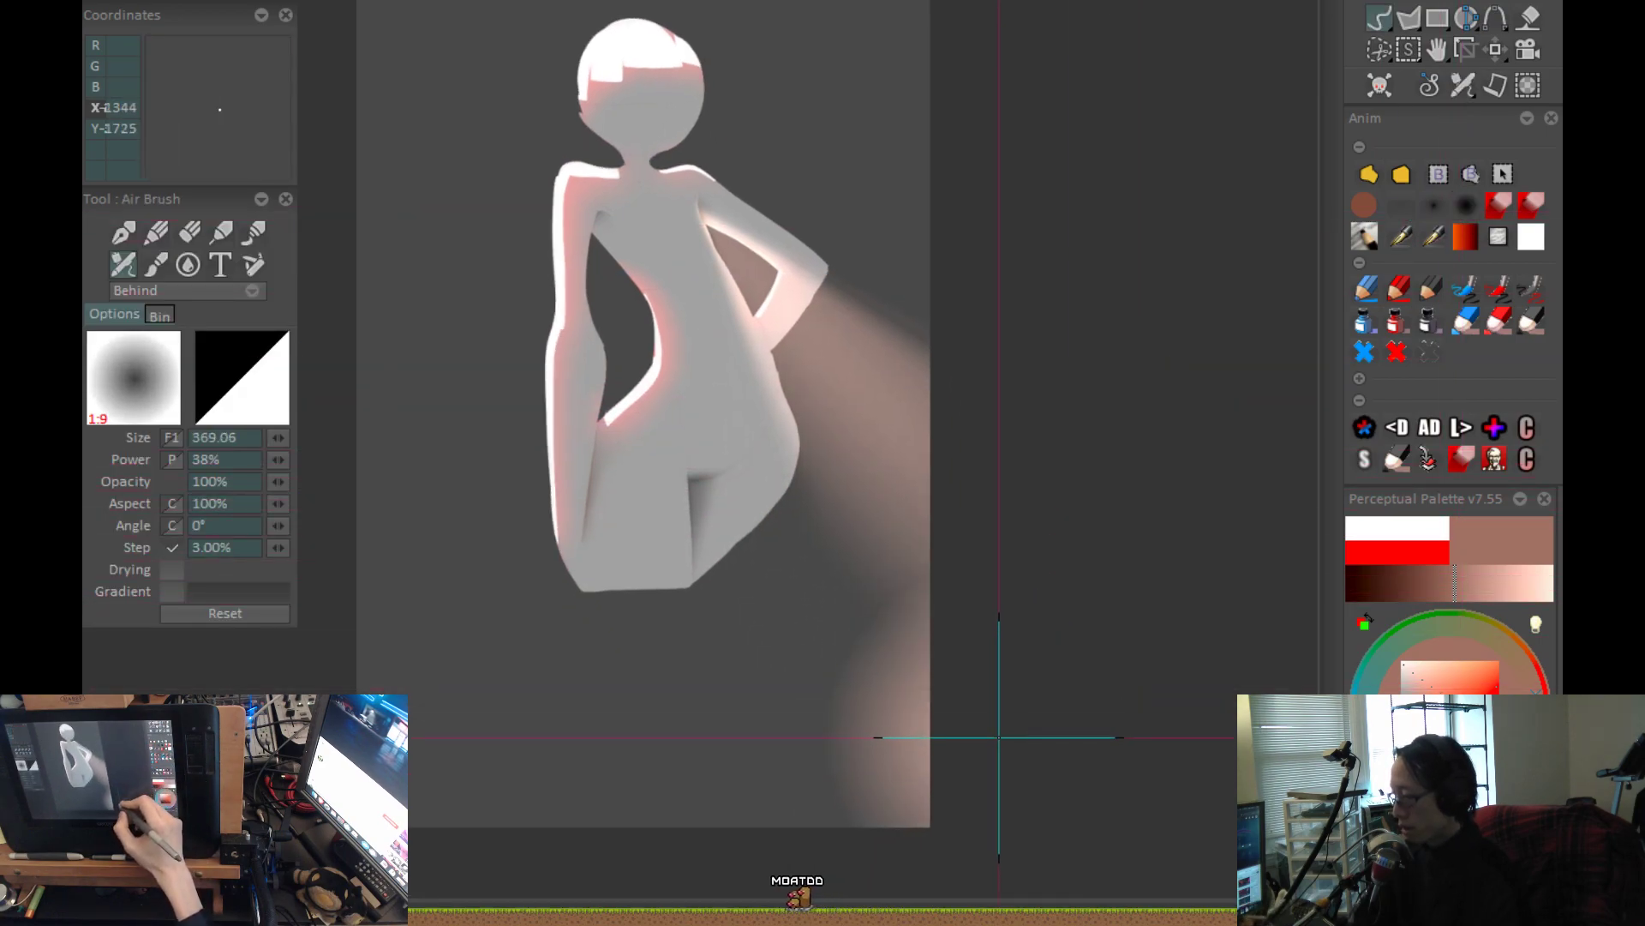
key("d")
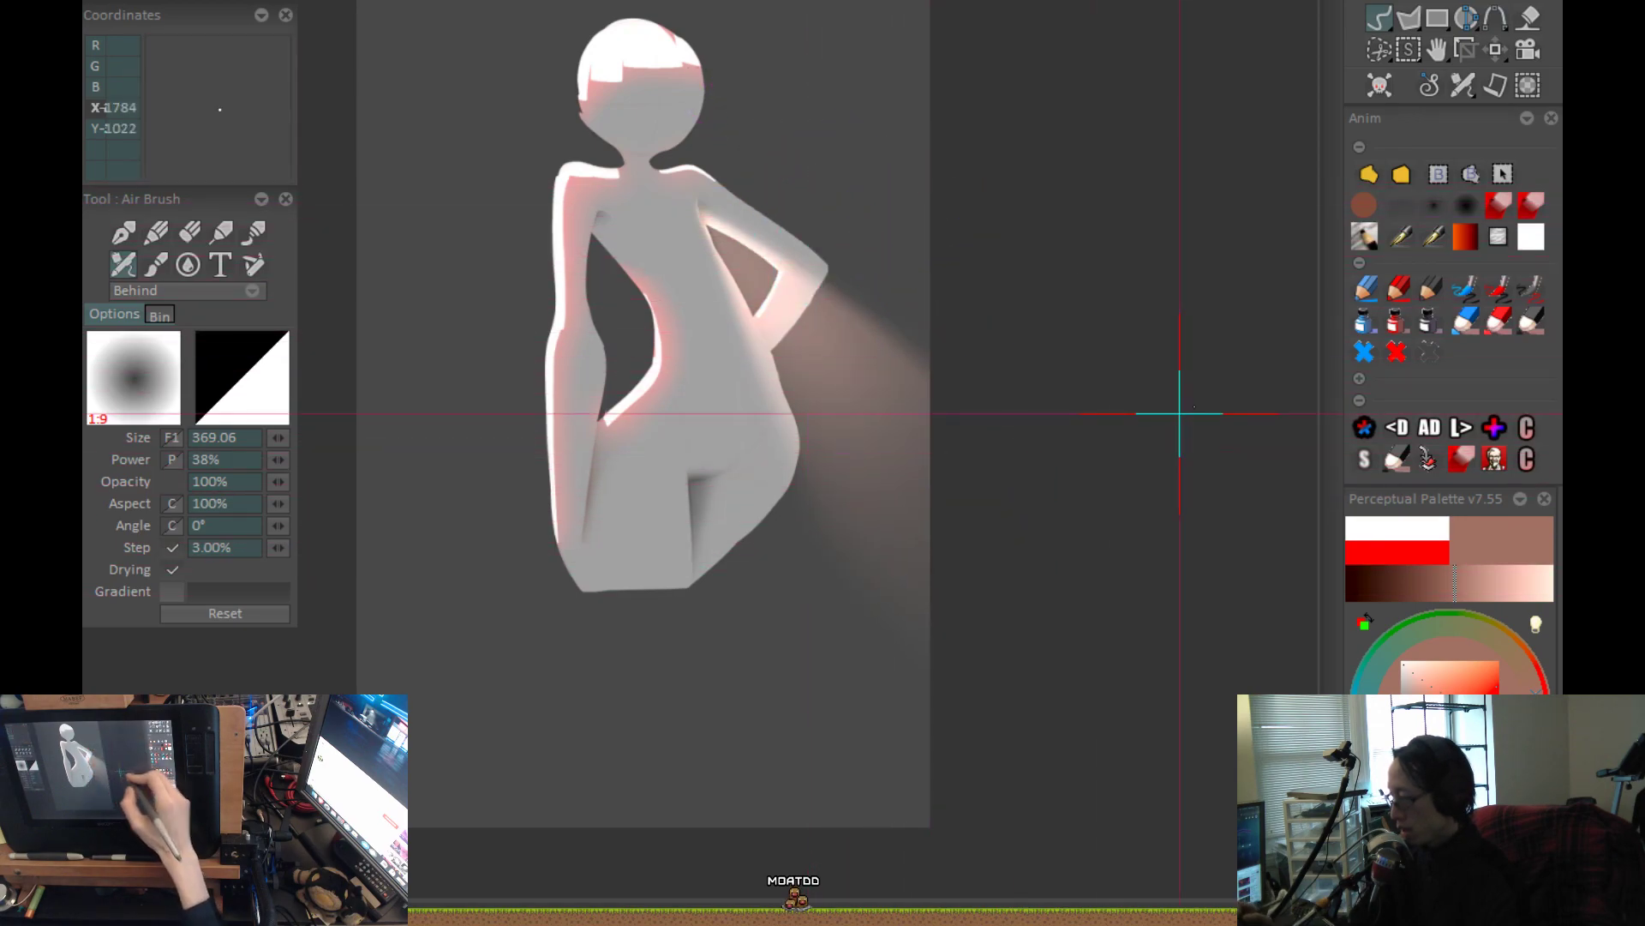
Load the sharp-falloff airbrush at size 395.61, turn on Drying, and work over the background light beside the elbow.
left_click(1423, 214)
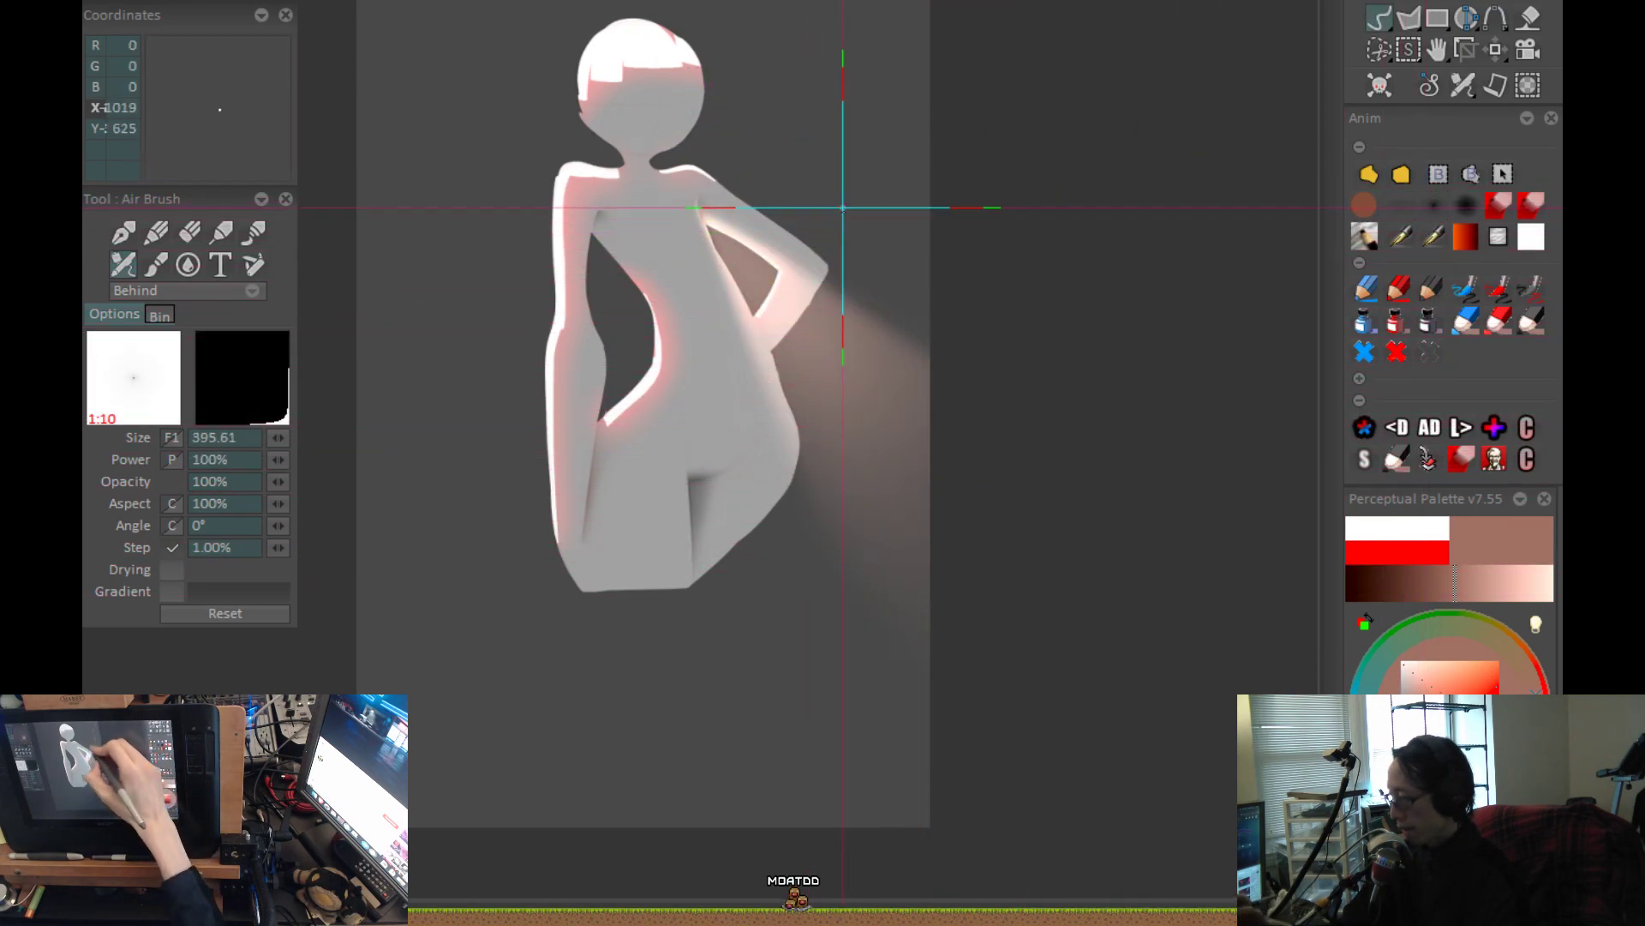
left_click_drag(906, 256, 915, 266)
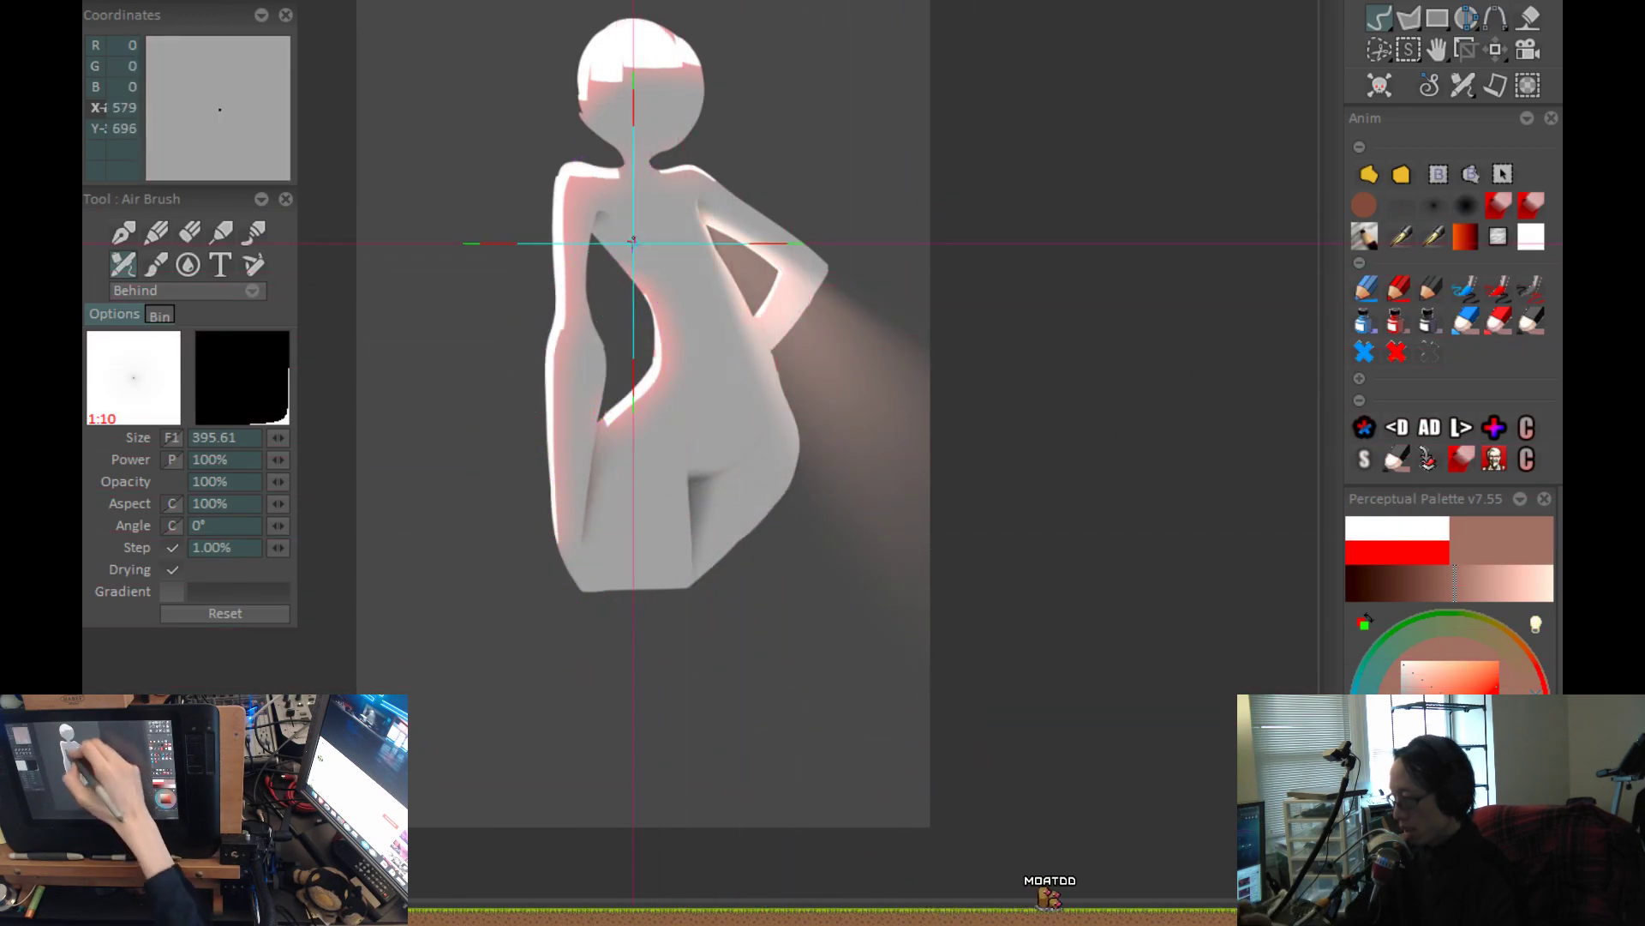
scroll(1090, 651, "down", 4)
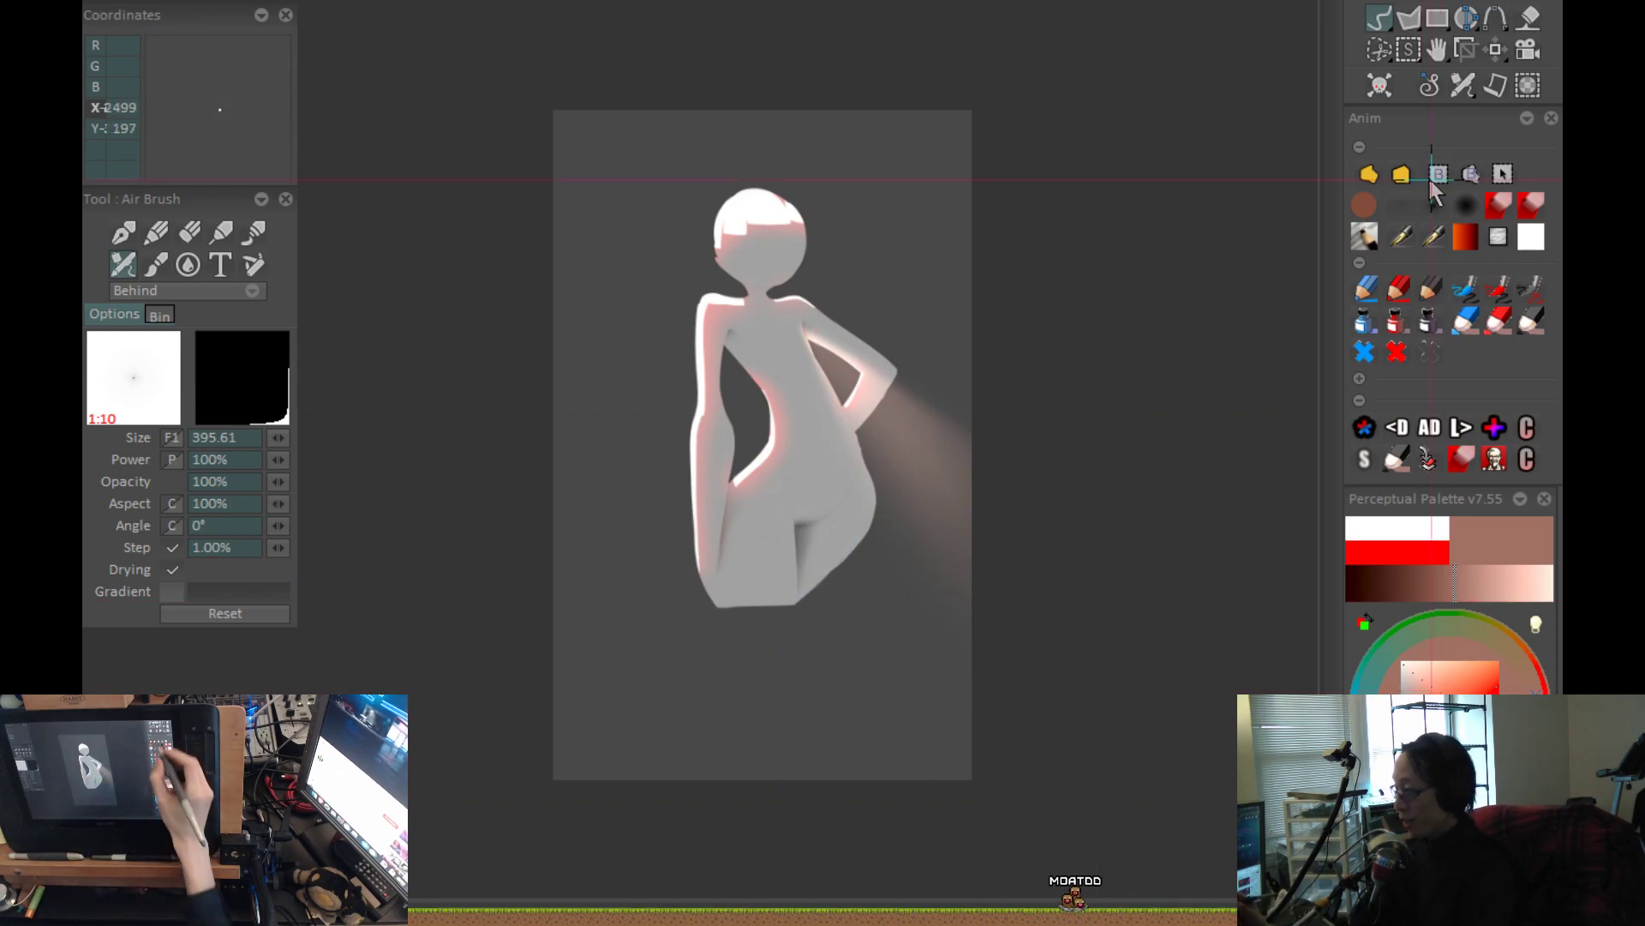
With the red pen at size 2.00, sketch diagonal guide lines across the shoulder, bent arm and background beside the head.
left_click(1399, 289)
scroll(954, 458, "up", 5)
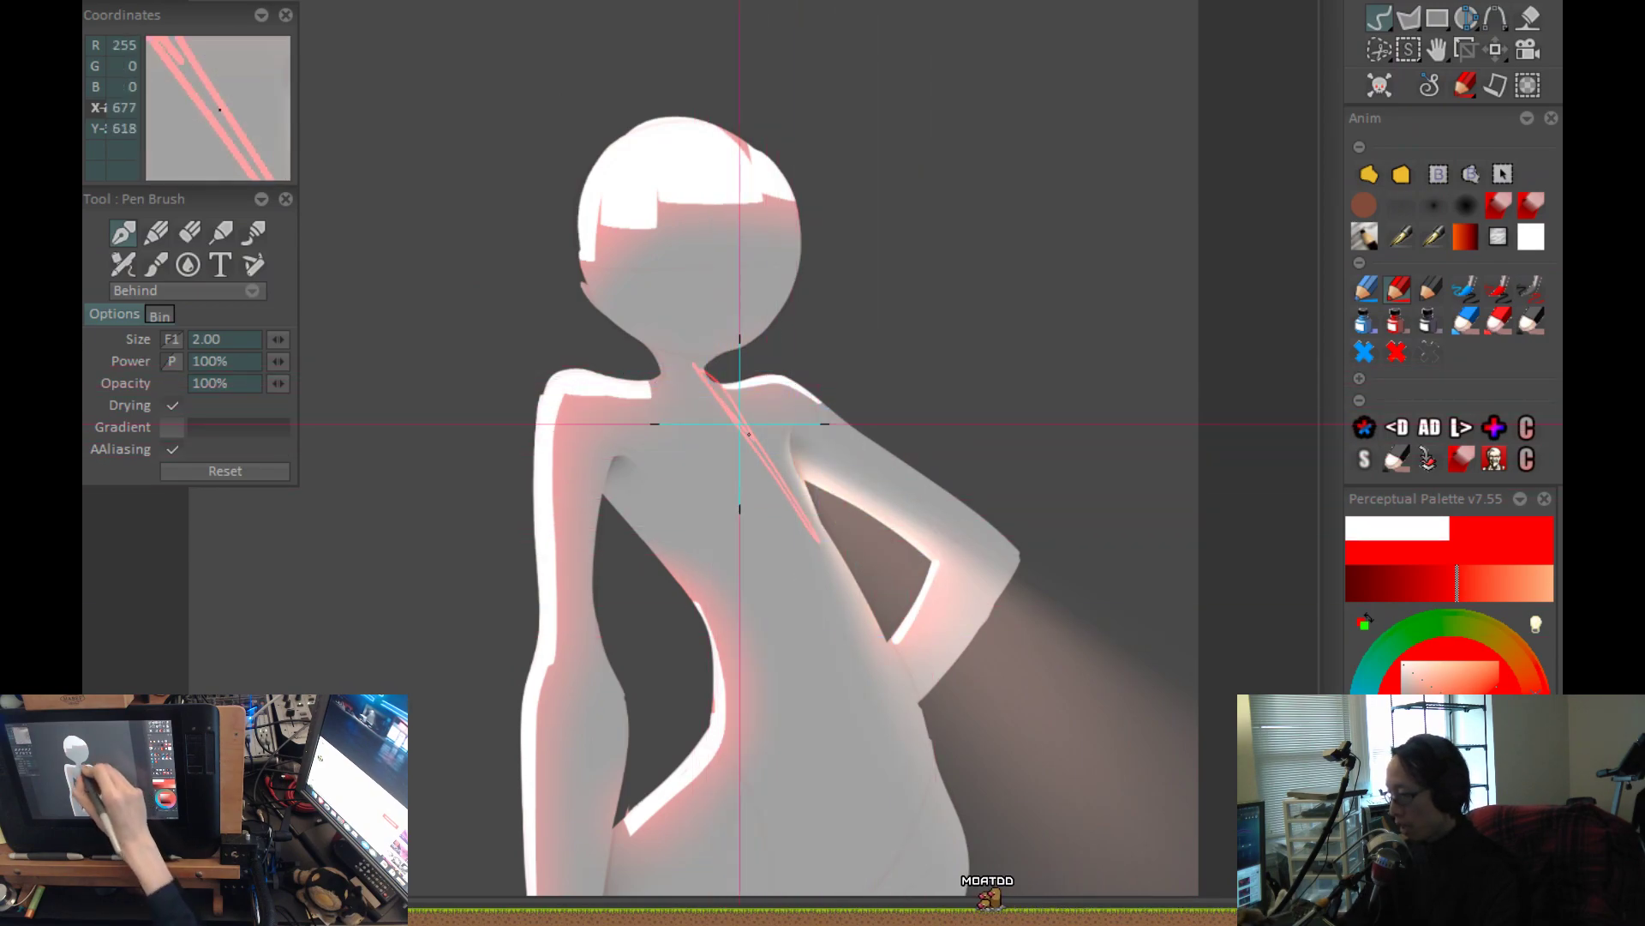
left_click_drag(748, 434, 854, 570)
left_click_drag(769, 347, 937, 495)
left_click_drag(750, 354, 961, 563)
left_click_drag(745, 376, 919, 592)
left_click_drag(699, 404, 870, 574)
left_click_drag(778, 311, 872, 459)
mouse_move(827, 243)
left_mouse_down()
mouse_move(1058, 389)
mouse_move(1043, 409)
left_mouse_up()
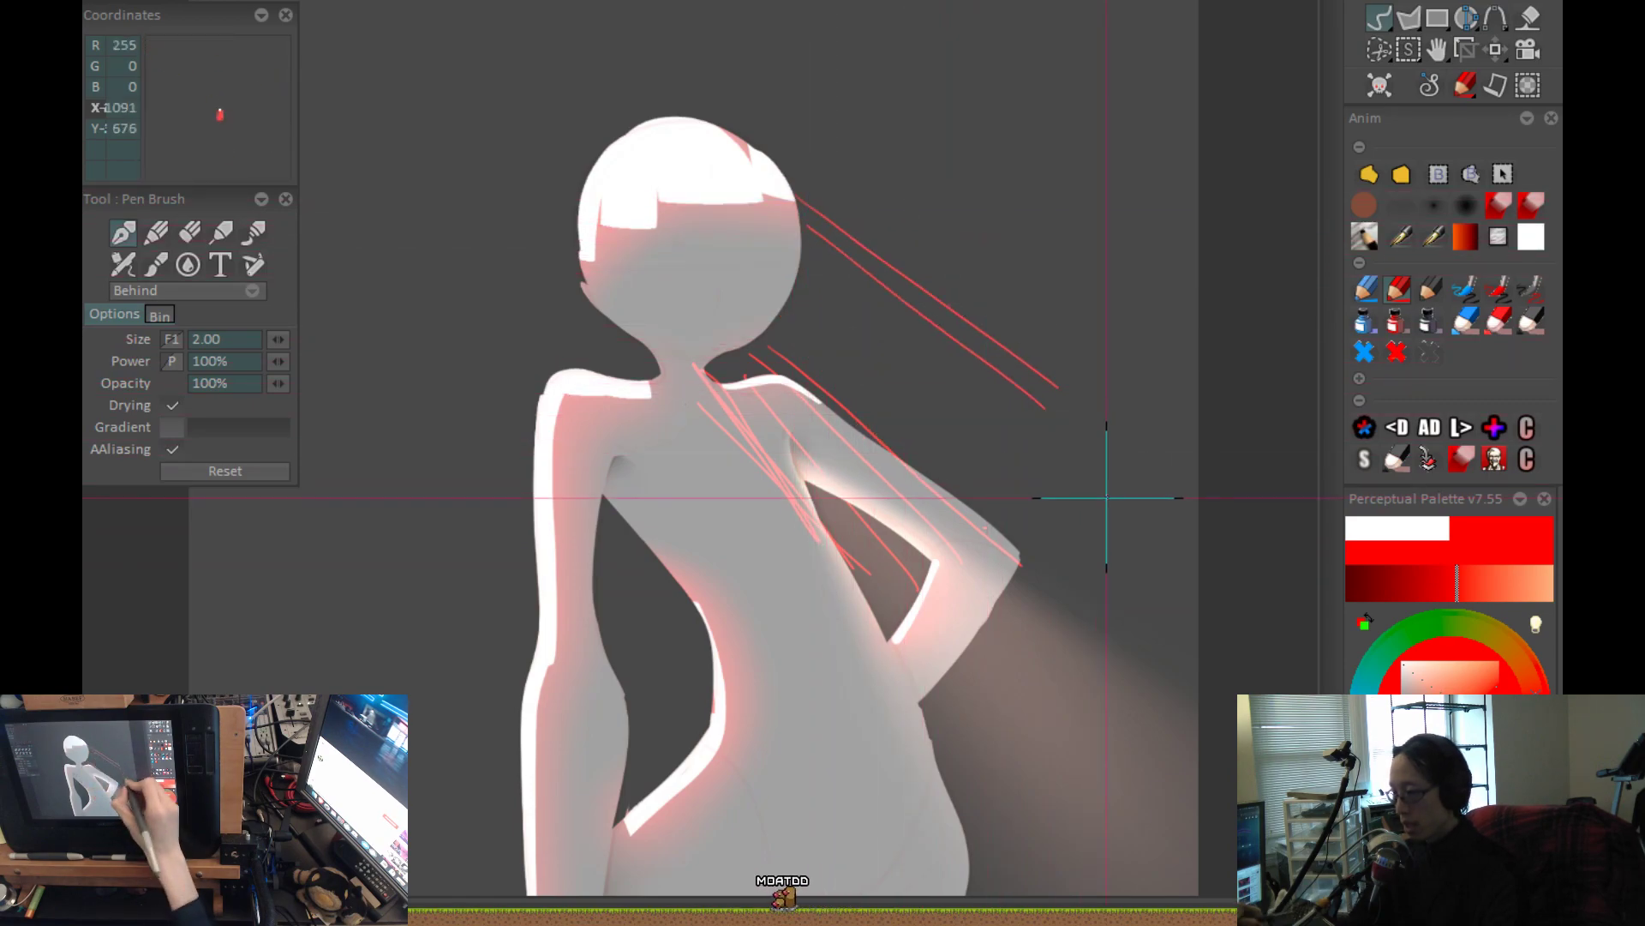
Sketch more red diagonal guide lines across the neck, torso, waist gap and hanging arm.
left_click_drag(688, 334, 842, 549)
left_click_drag(702, 404, 947, 708)
left_click_drag(649, 419, 852, 718)
left_click_drag(614, 414, 857, 741)
left_click_drag(914, 795, 852, 649)
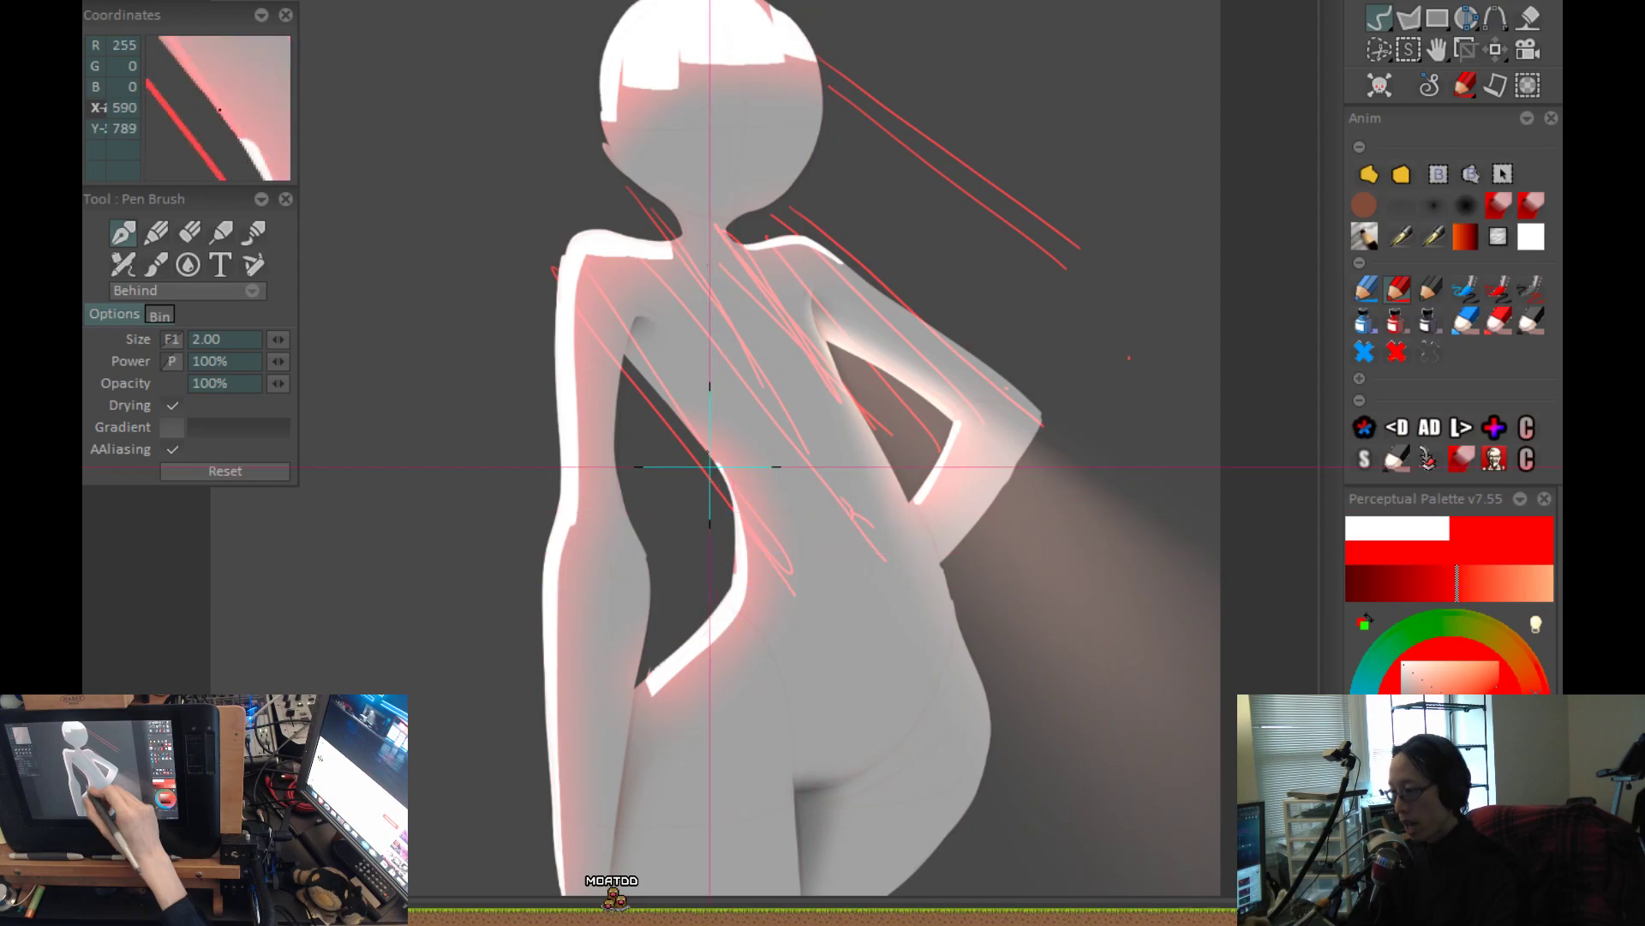
left_click_drag(697, 907, 651, 623)
left_click_drag(522, 438, 627, 755)
left_click_drag(505, 554, 610, 787)
Undo the last two red strokes and sketch further diagonal guides through the waist gap and over the hips and thighs.
left_click_drag(767, 435, 782, 549)
key("ctrl+z")
key("ctrl+z")
left_click_drag(637, 257, 590, 214)
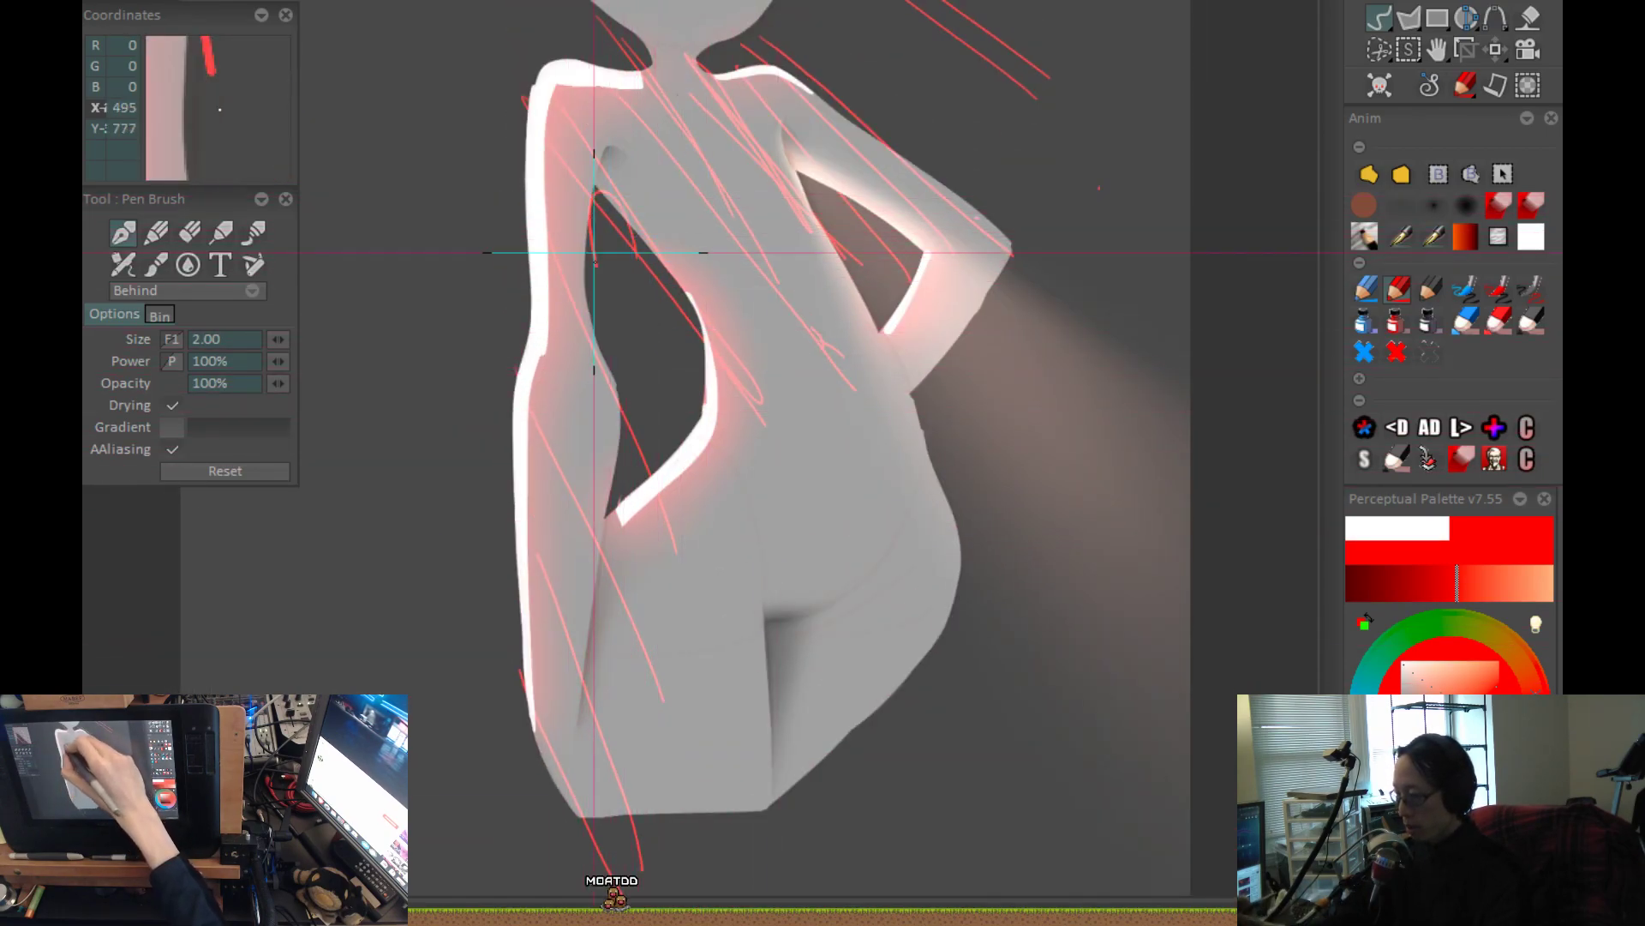
mouse_move(805, 587)
left_mouse_down()
mouse_move(689, 638)
mouse_move(808, 881)
left_mouse_up()
scroll(866, 626, "down", 2)
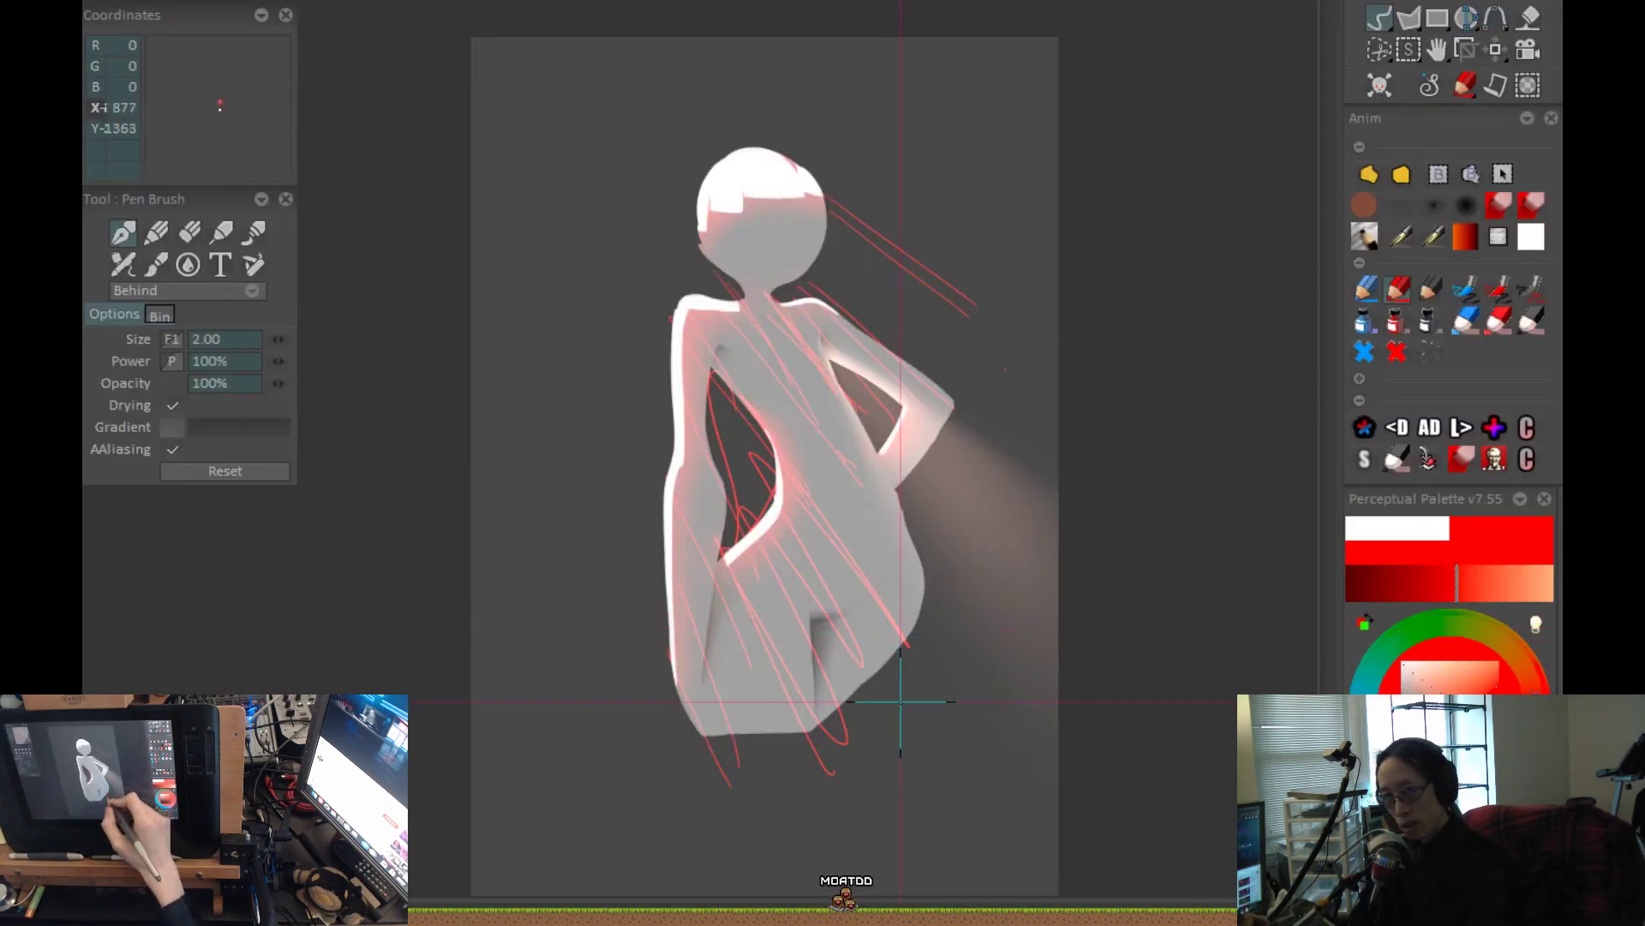
Undo the scattered red guides and sketch two long diagonals from the neck and upper chest down across the torso to the hip.
left_click_drag(789, 295, 1065, 298)
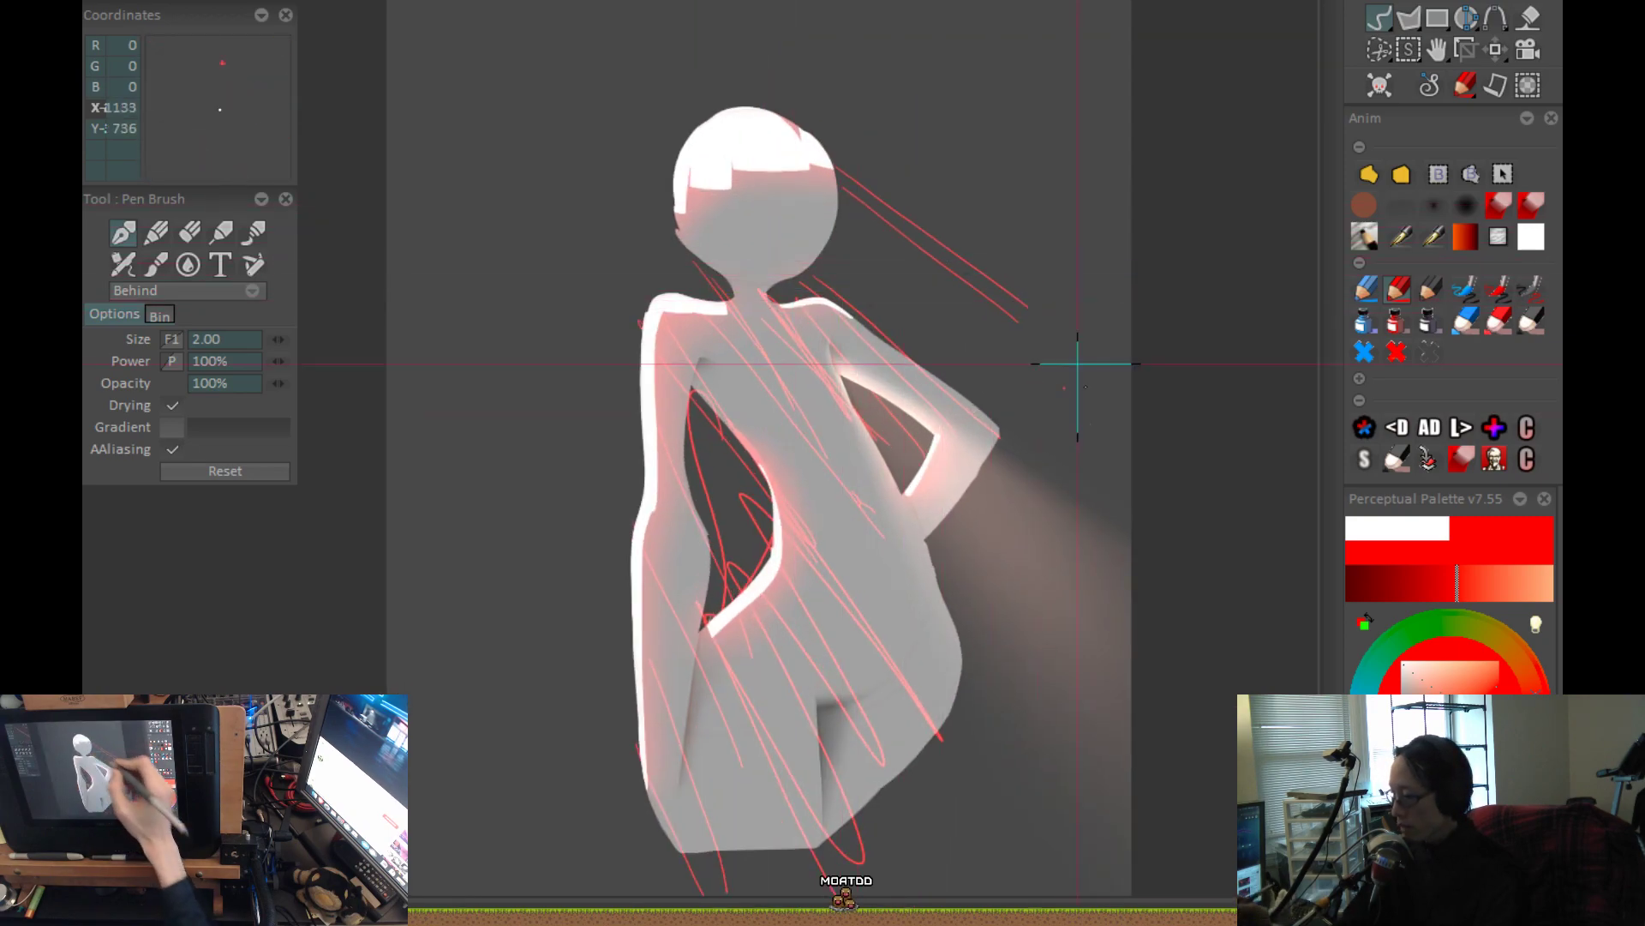
key("ctrl+z")
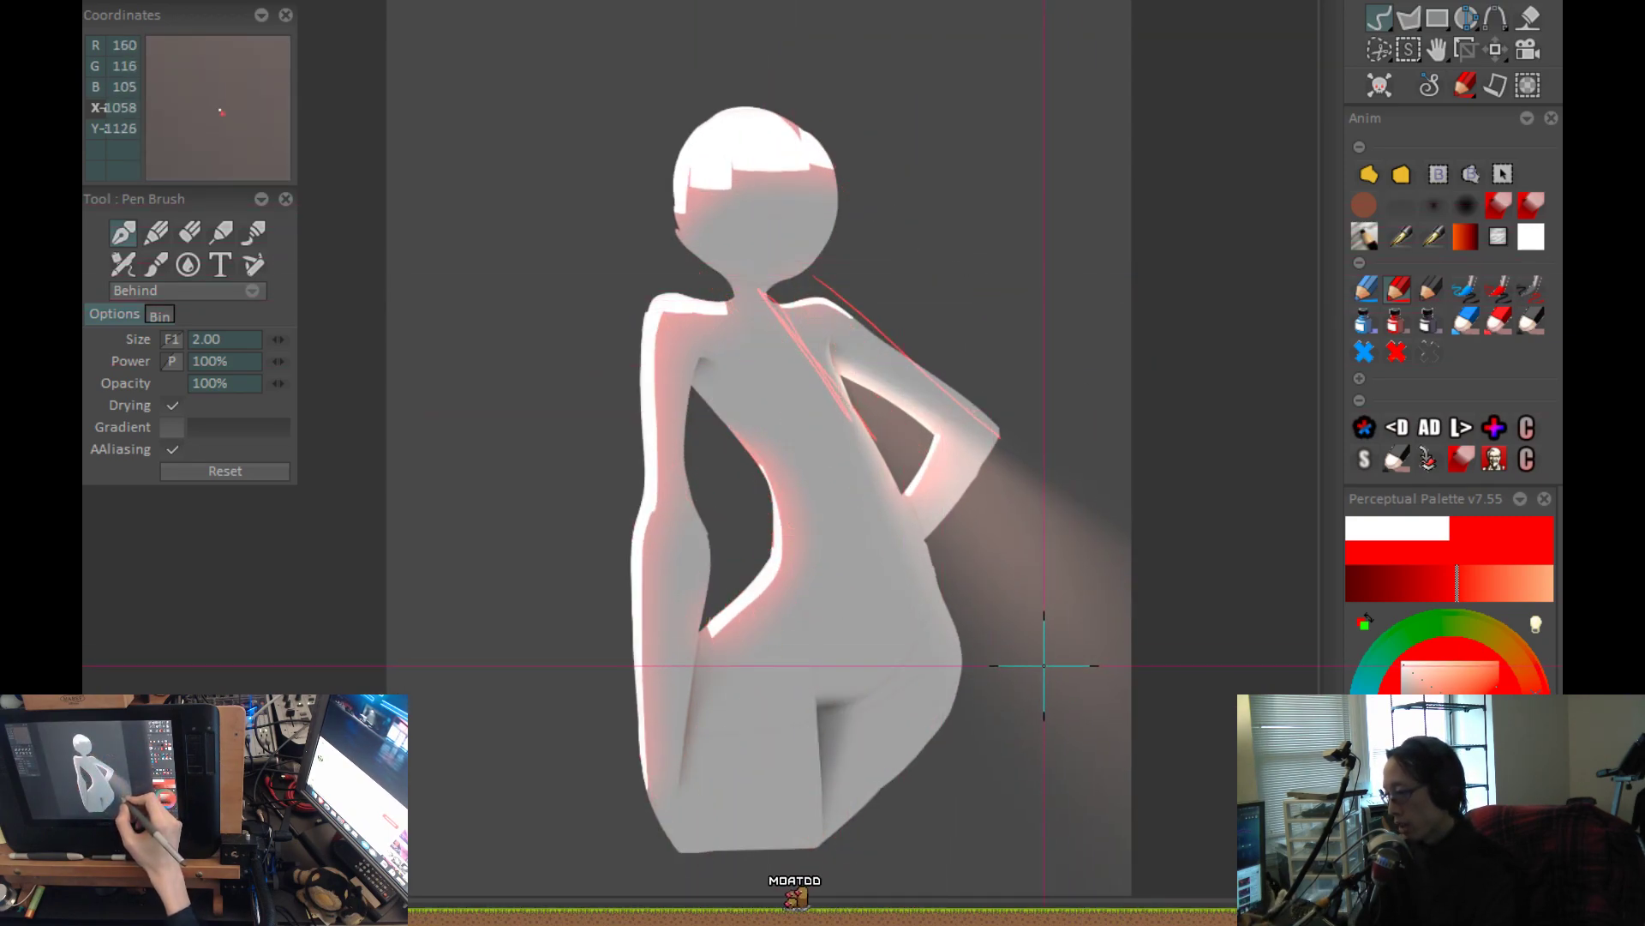
scroll(817, 379, "down", 1)
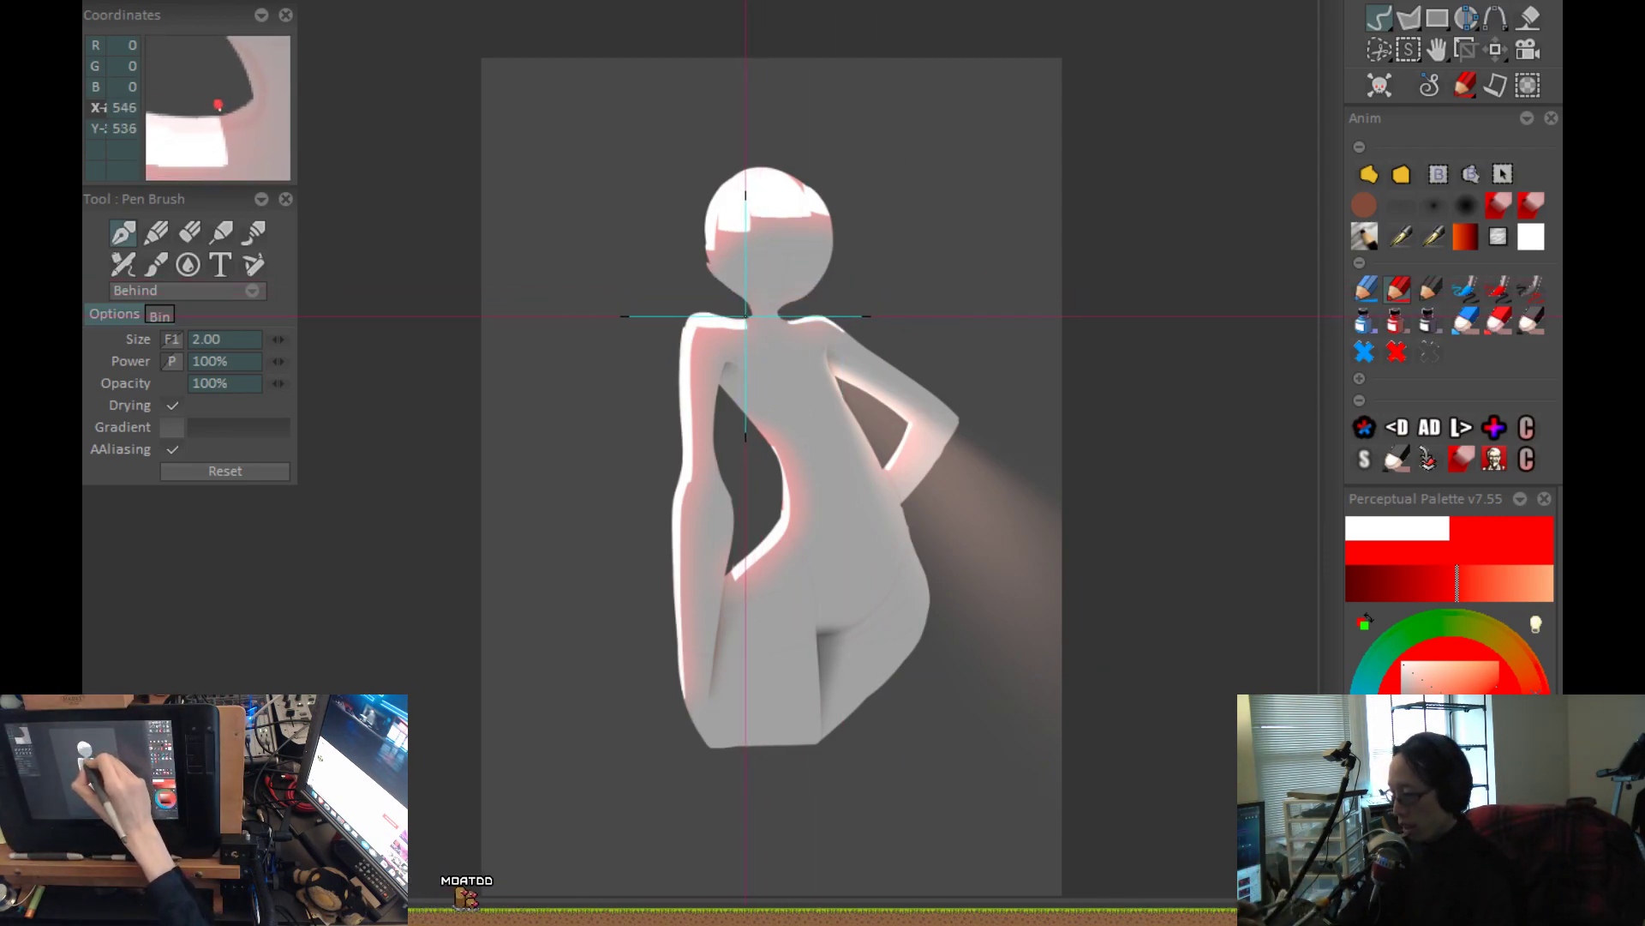
left_click_drag(750, 300, 956, 579)
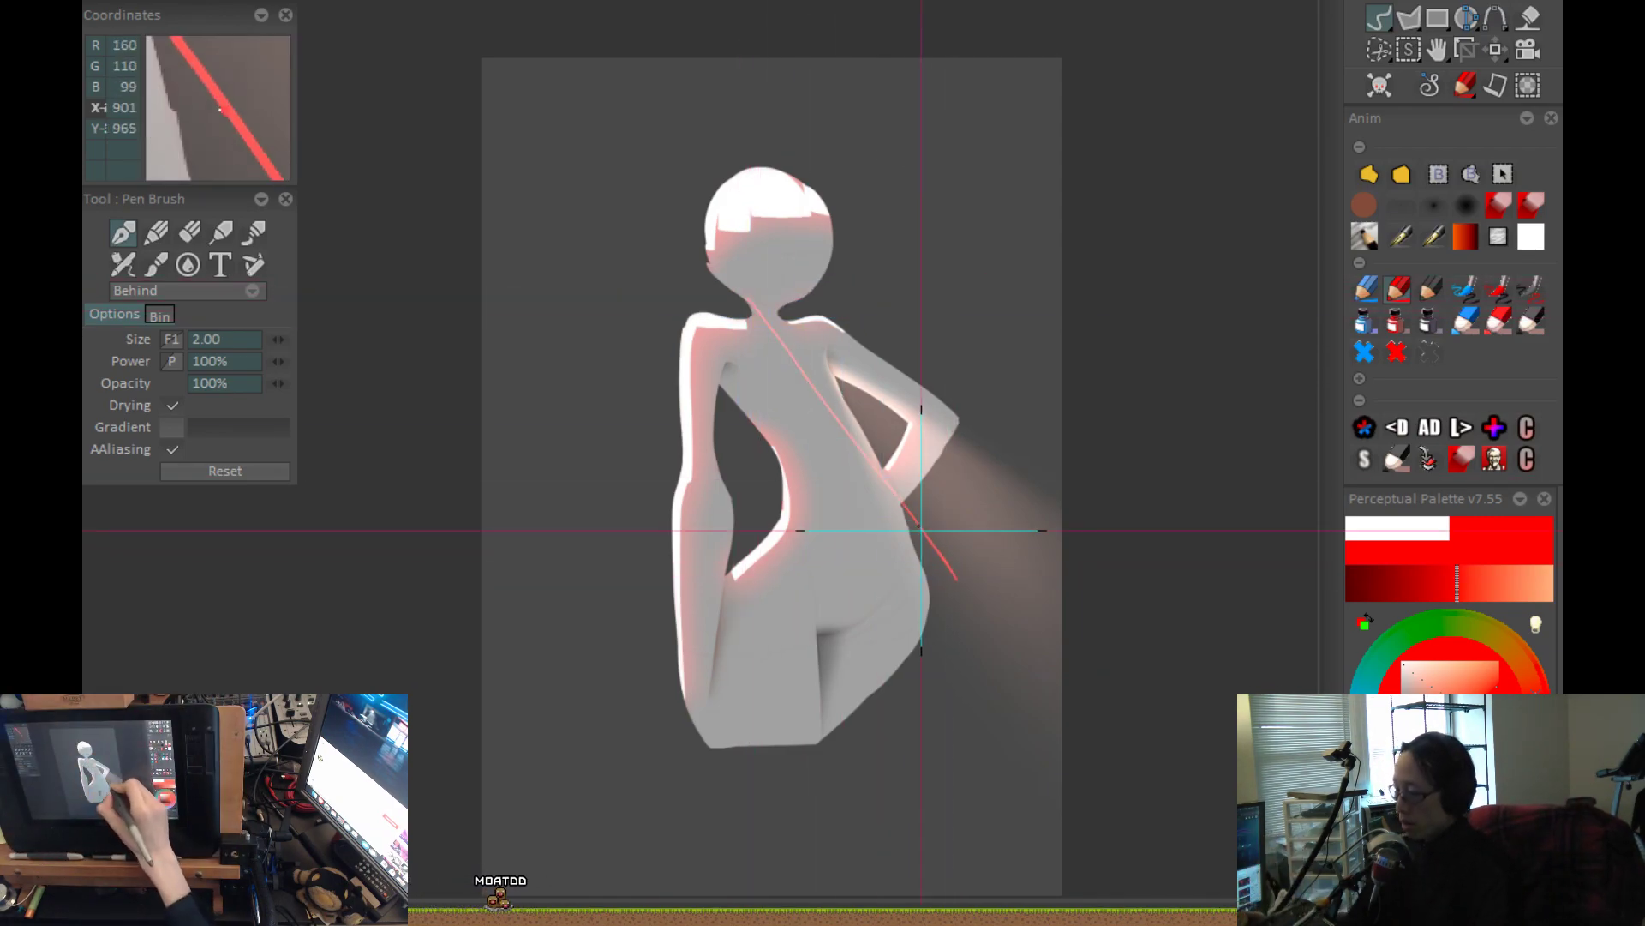
left_click_drag(748, 338, 918, 654)
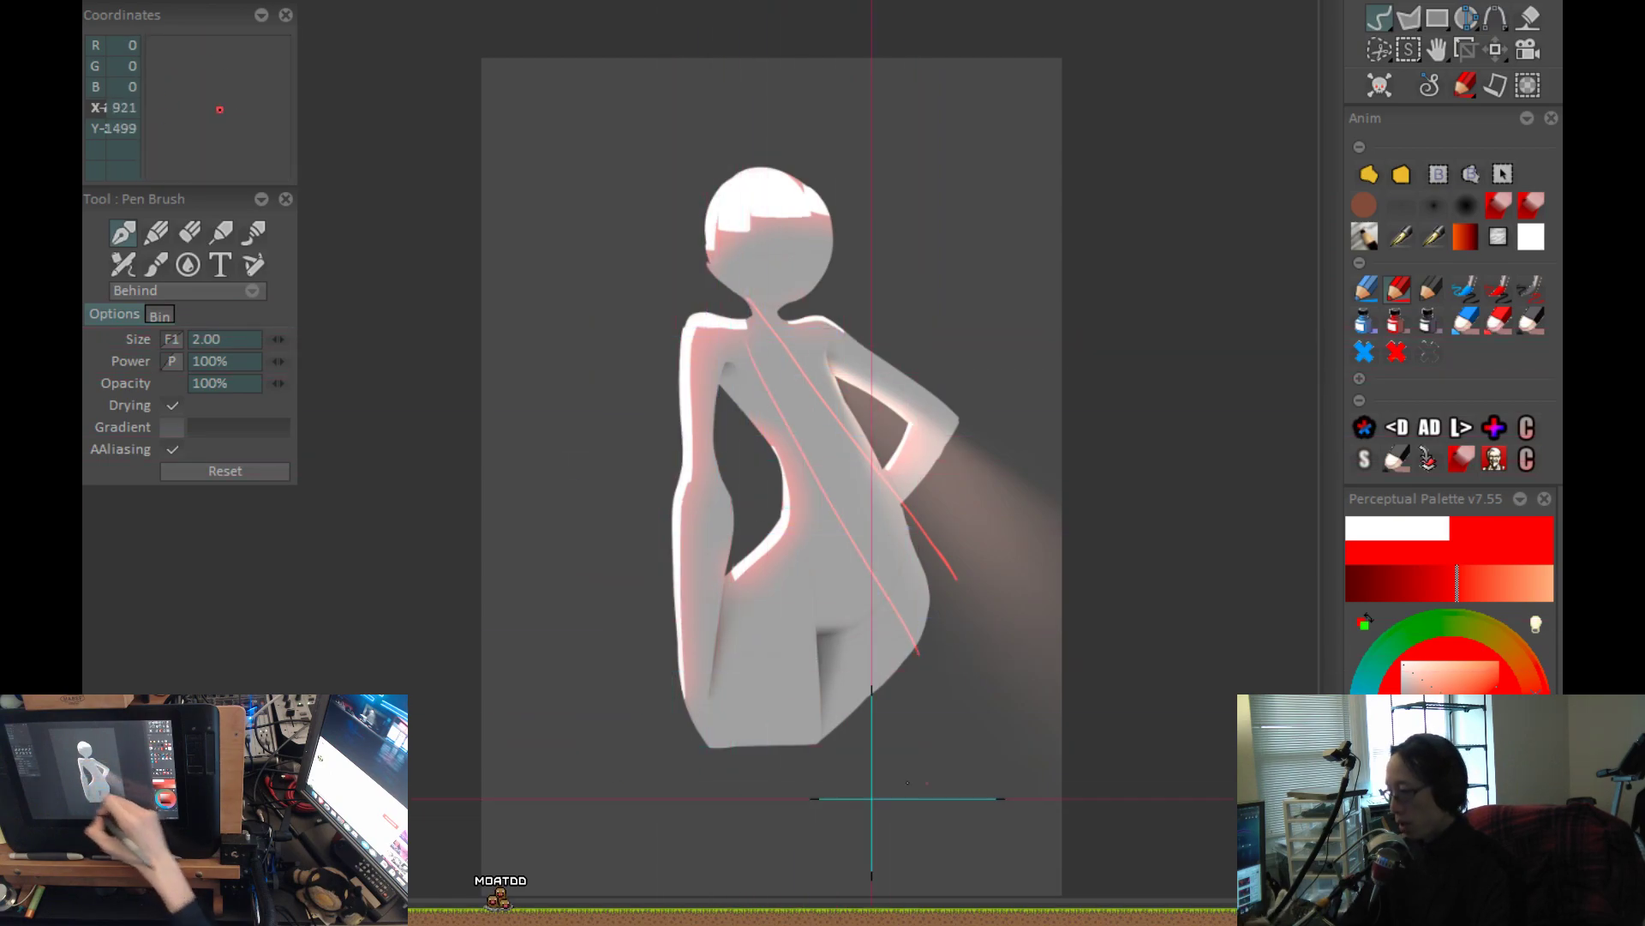
Clear both red diagonals, load the sharp-falloff airbrush at size 265.03, and choose a pale pinkish beige.
left_click(1402, 205)
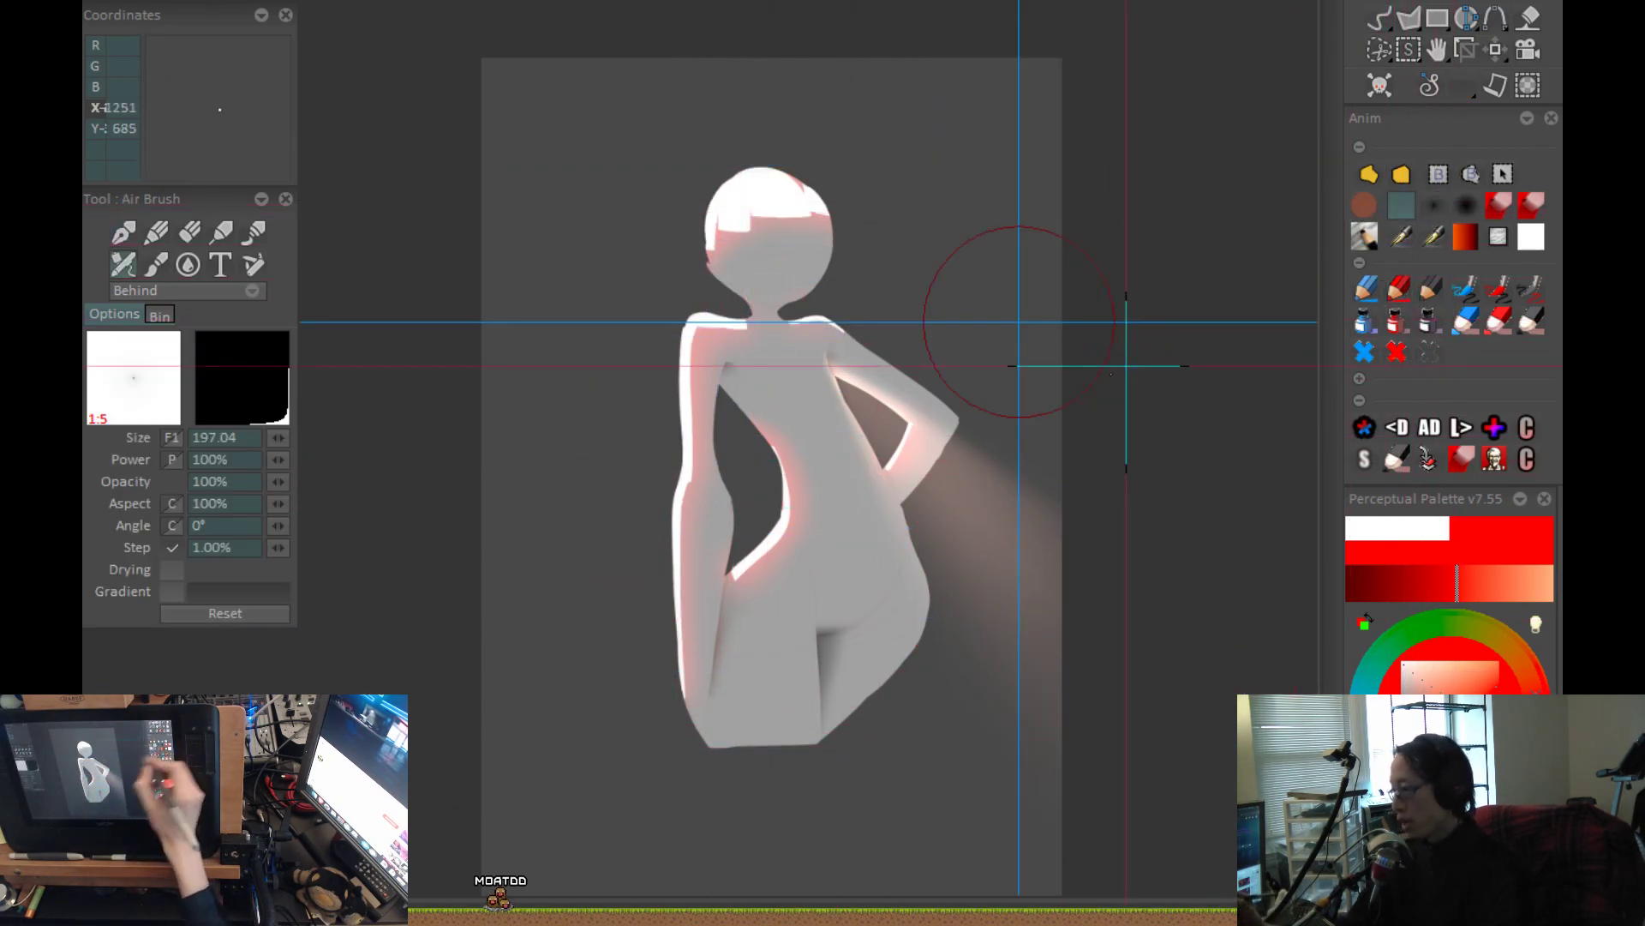
left_click(1418, 691)
left_click_drag(1417, 689, 1414, 688)
scroll(936, 434, "up", 1)
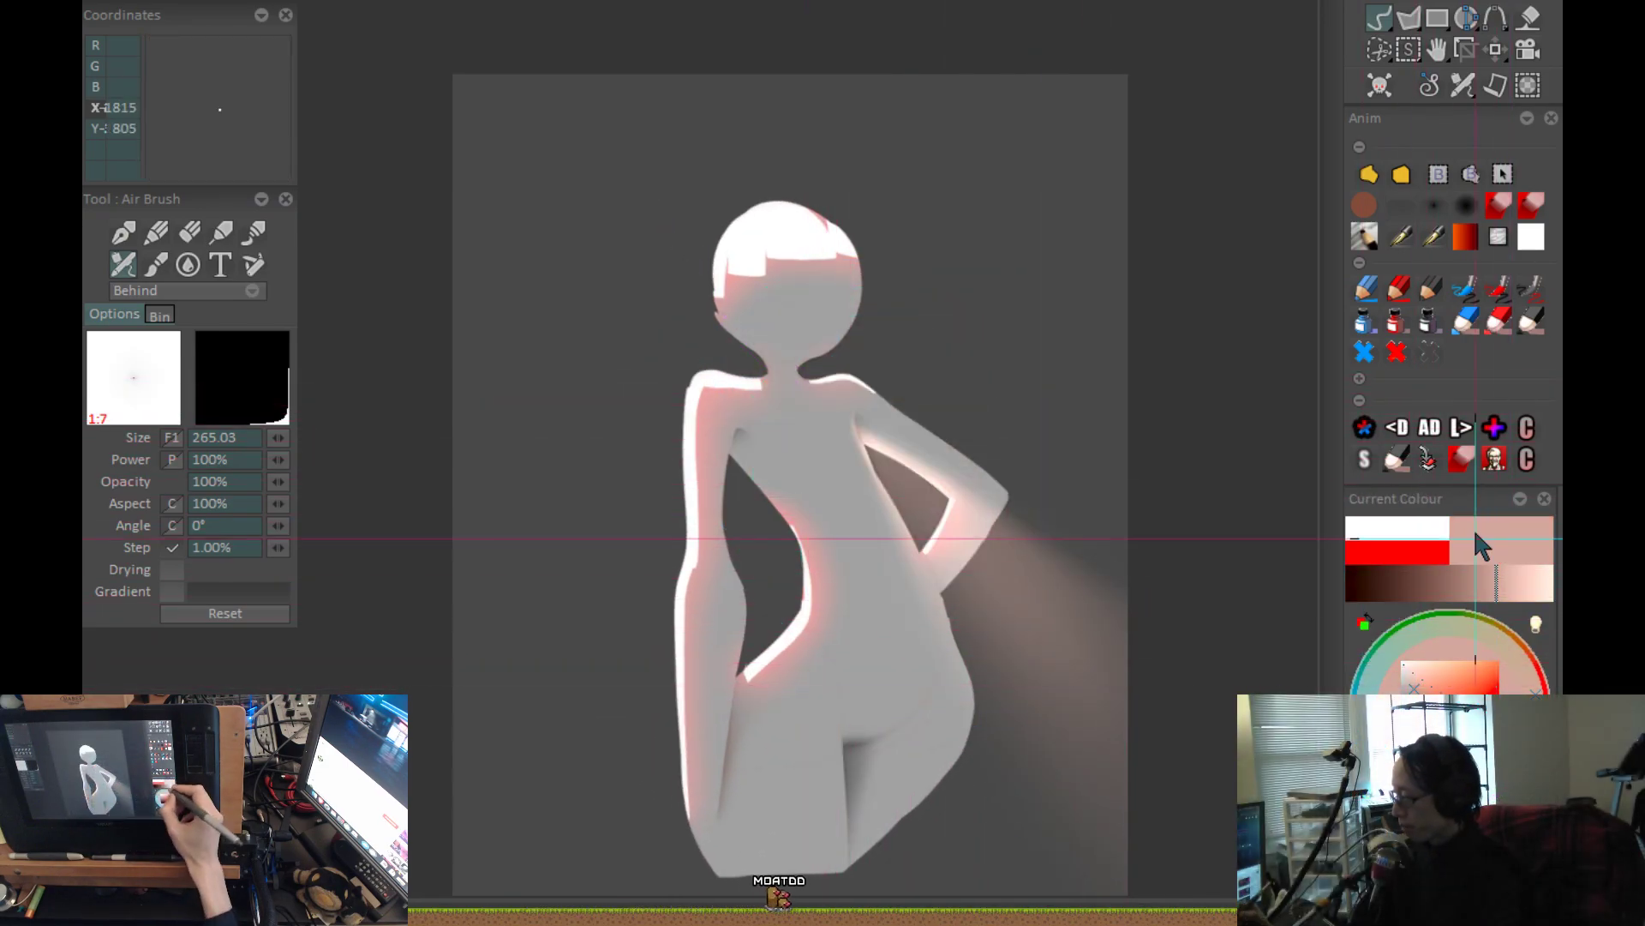
Load the airbrush at size 151.74 with 40% power and paint a pale glow around the shoulders and inner waist edge.
left_click(1430, 239)
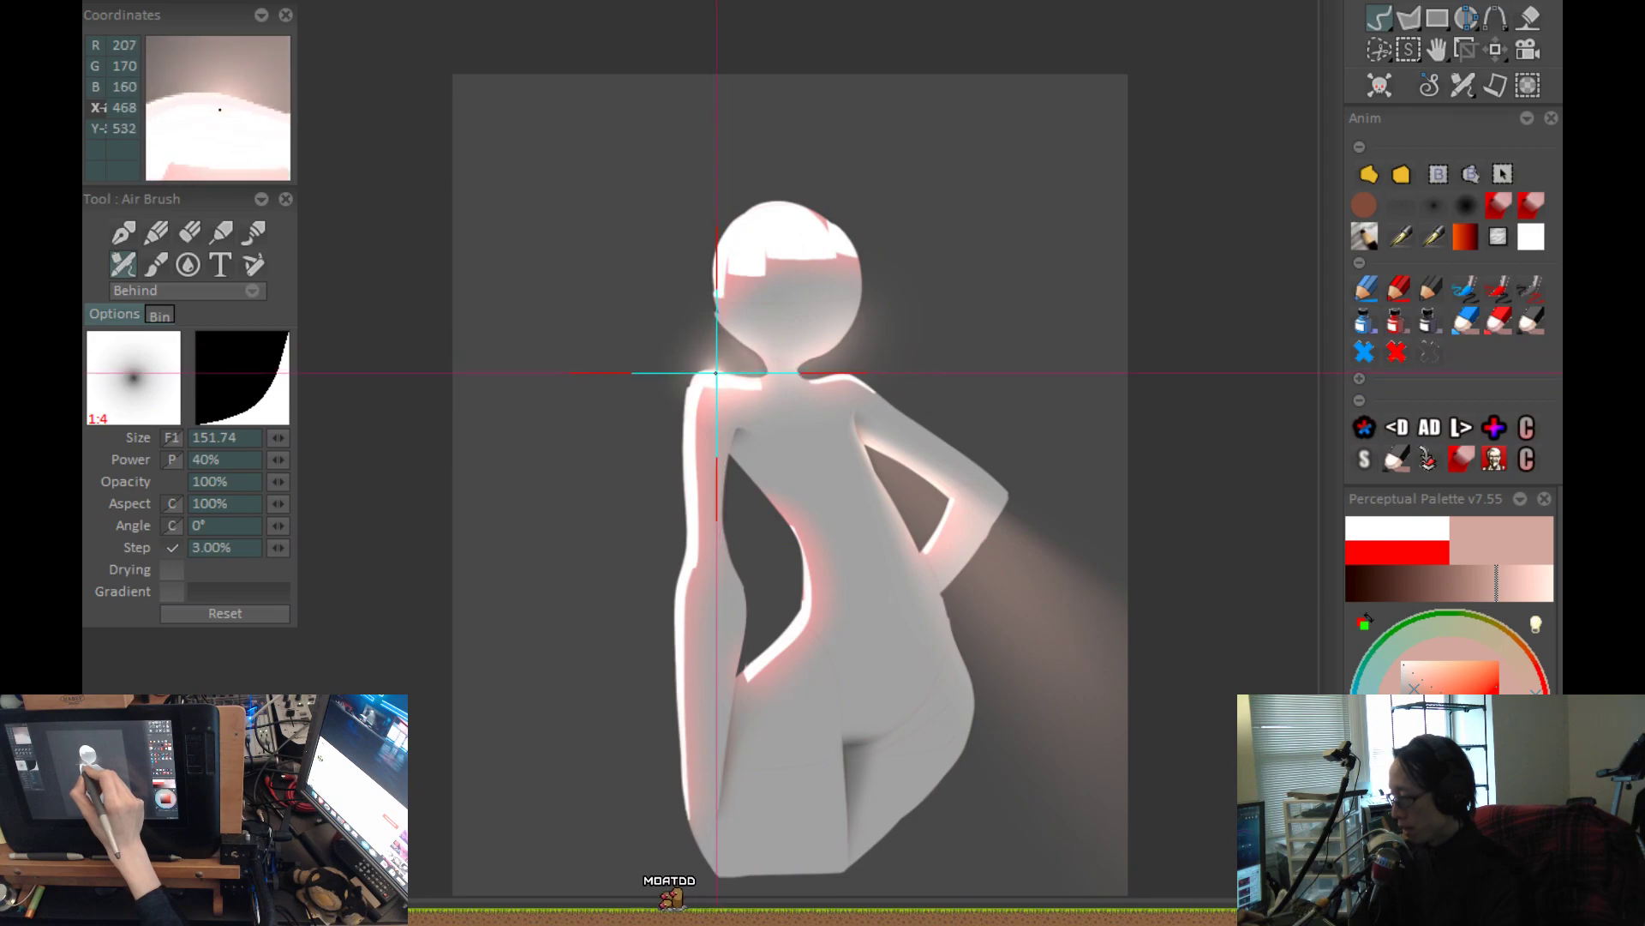
left_click_drag(767, 523, 768, 489)
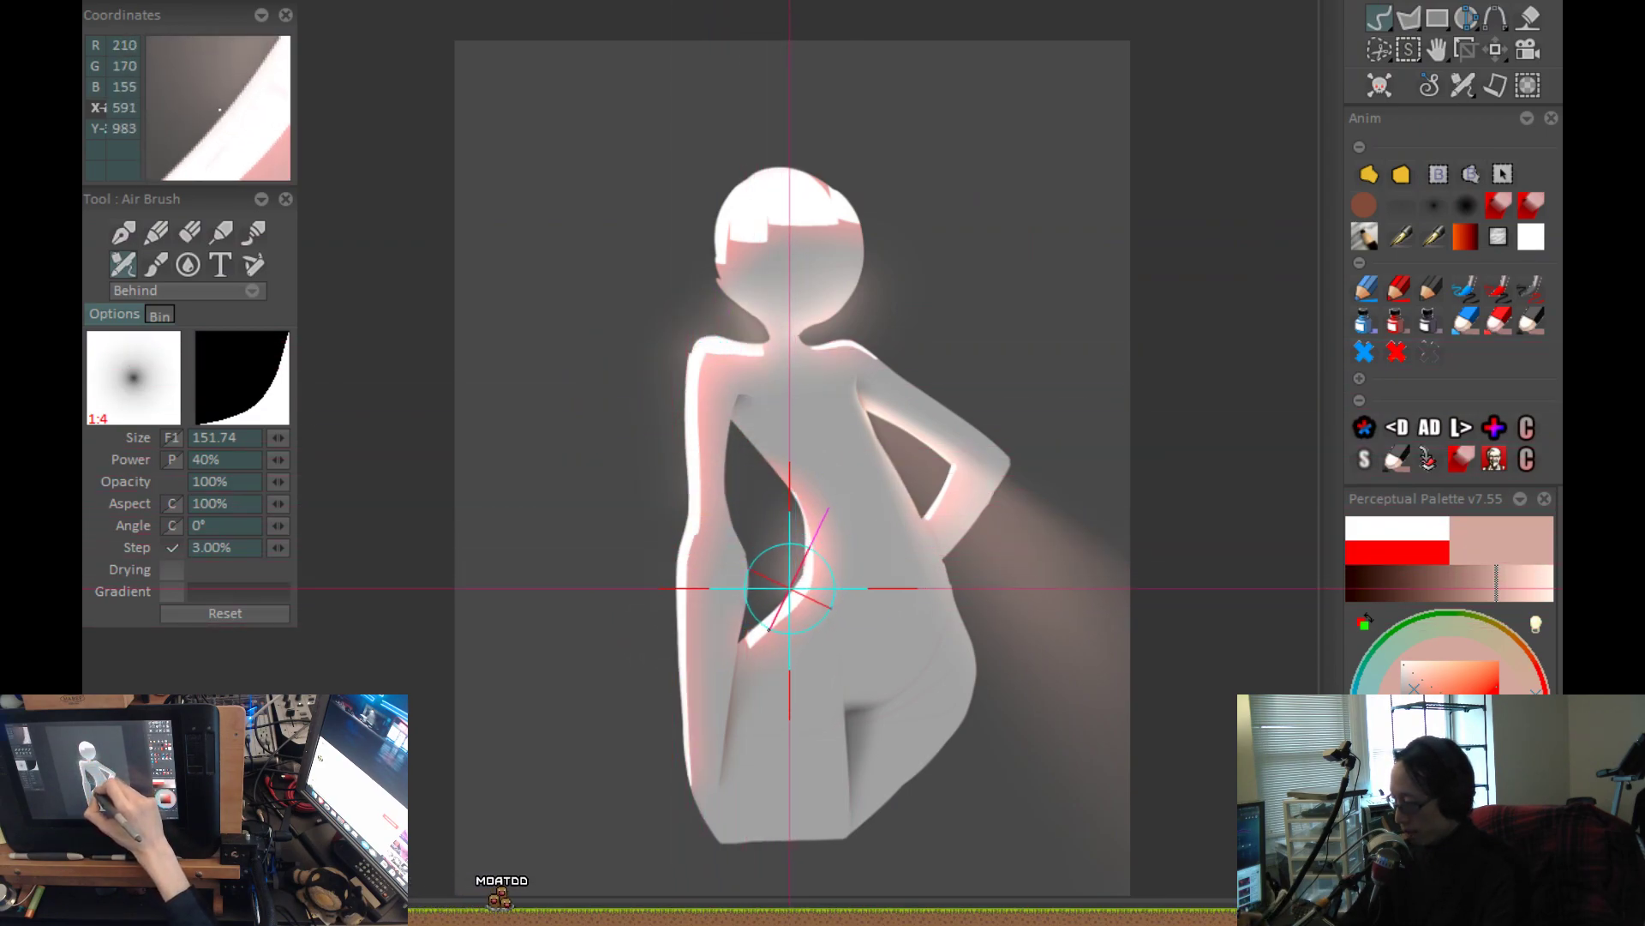
left_click_drag(799, 588, 753, 632)
key("space")
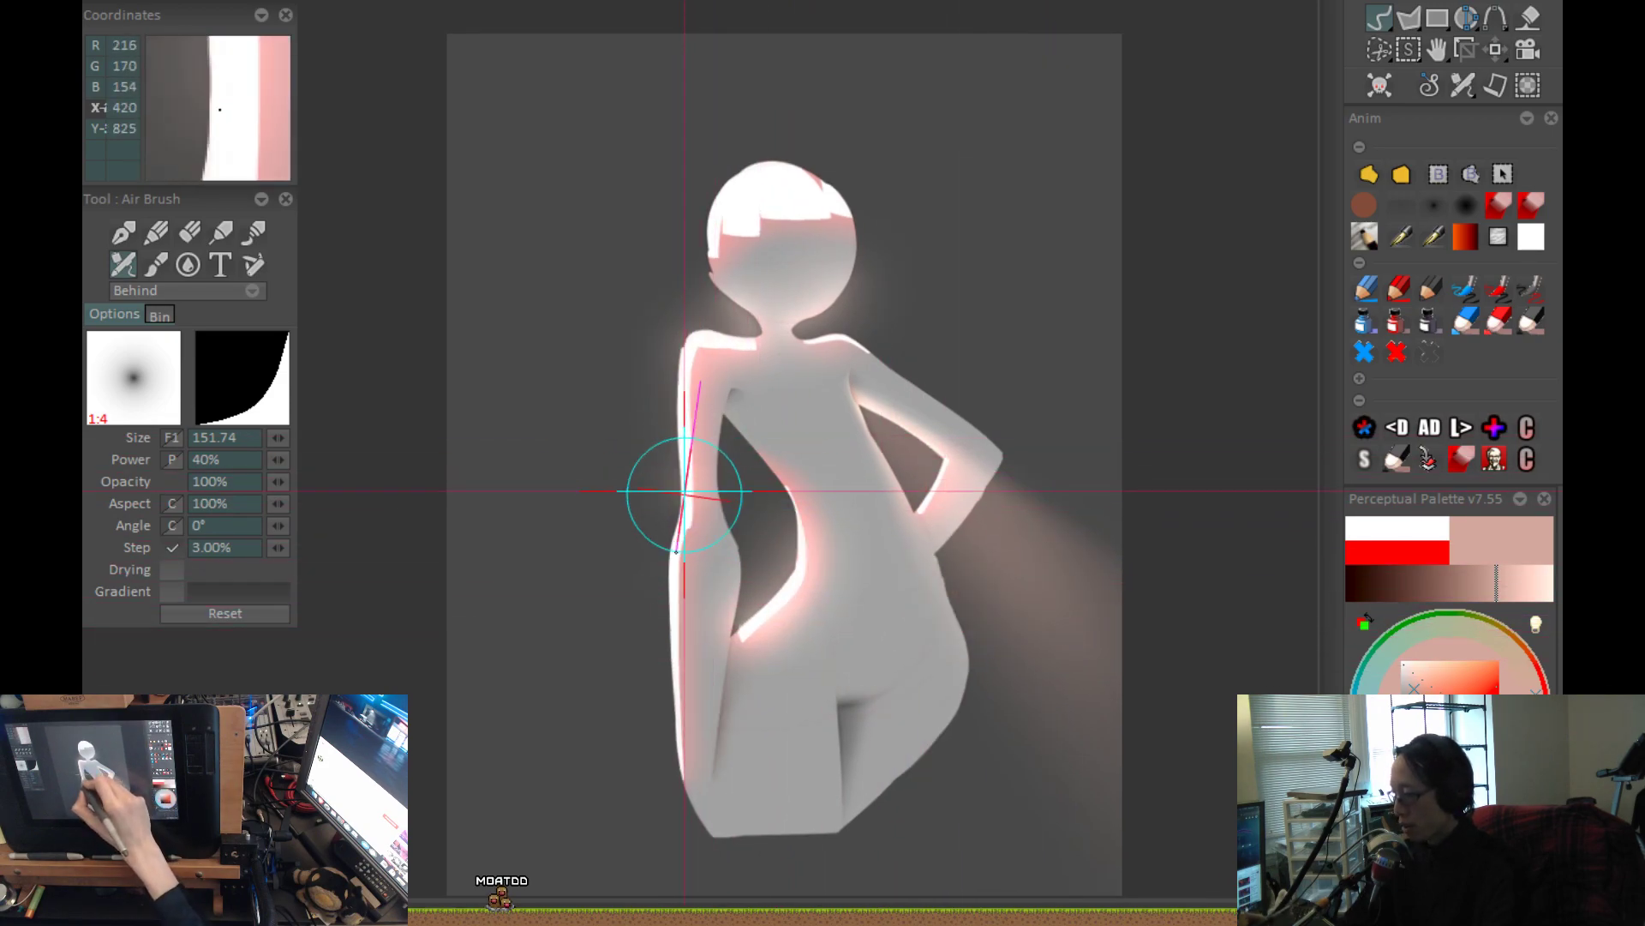
Extend the pale glow along the outer edge of the bent arm and around the head.
scroll(682, 781, "down", 2)
scroll(908, 467, "up", 3)
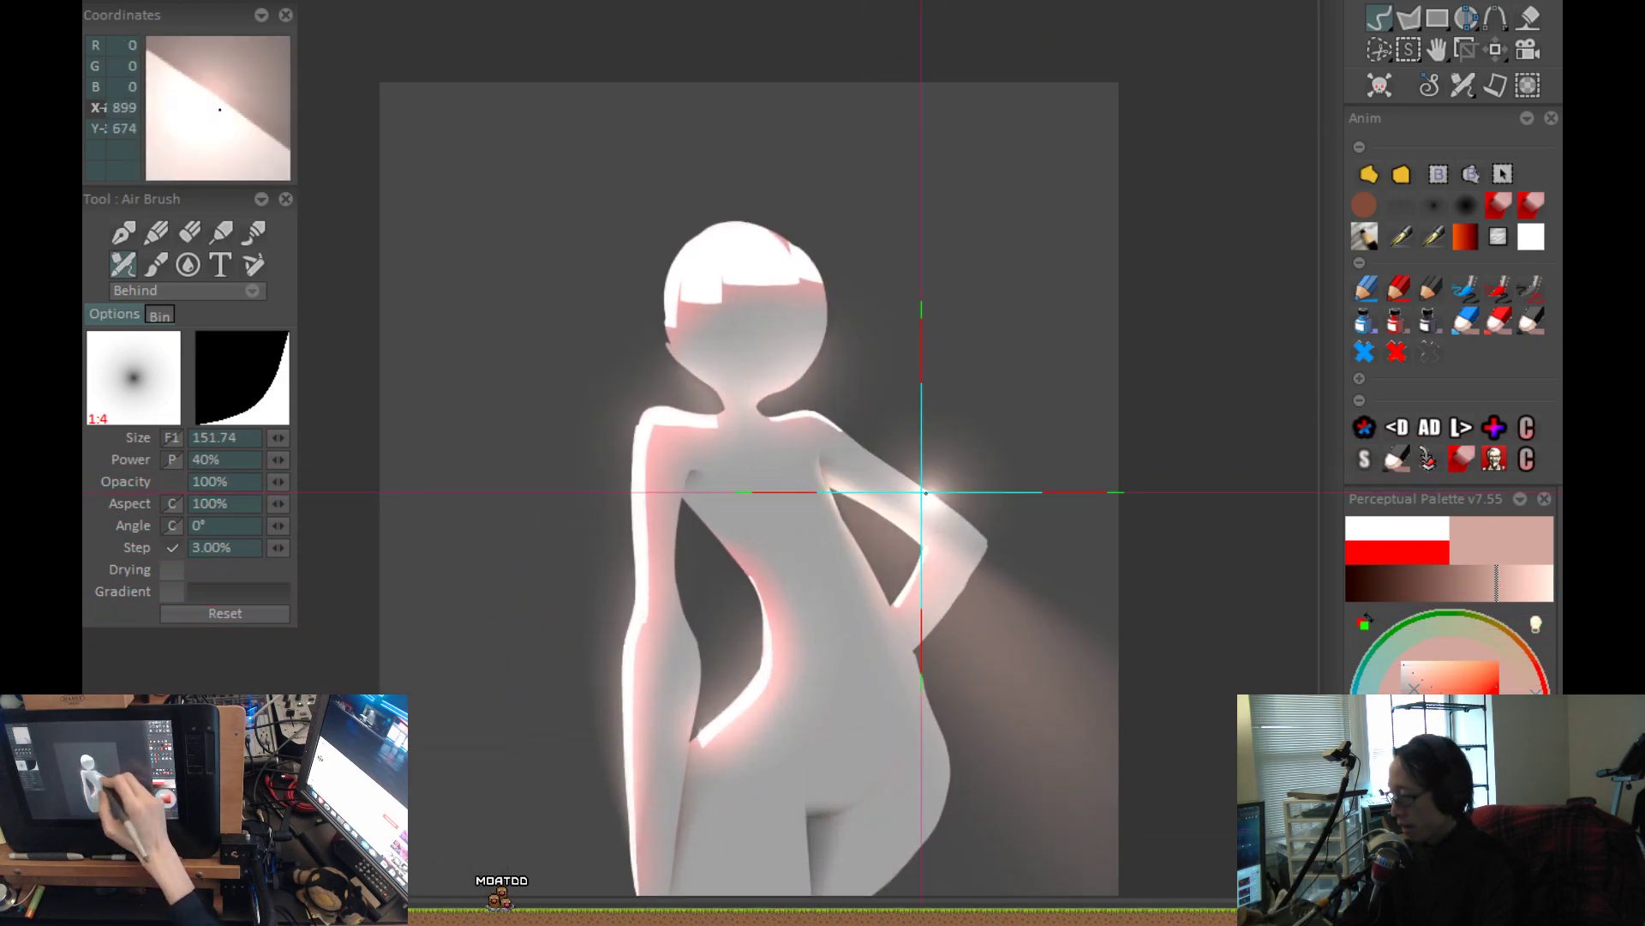
left_click_drag(892, 488, 940, 570)
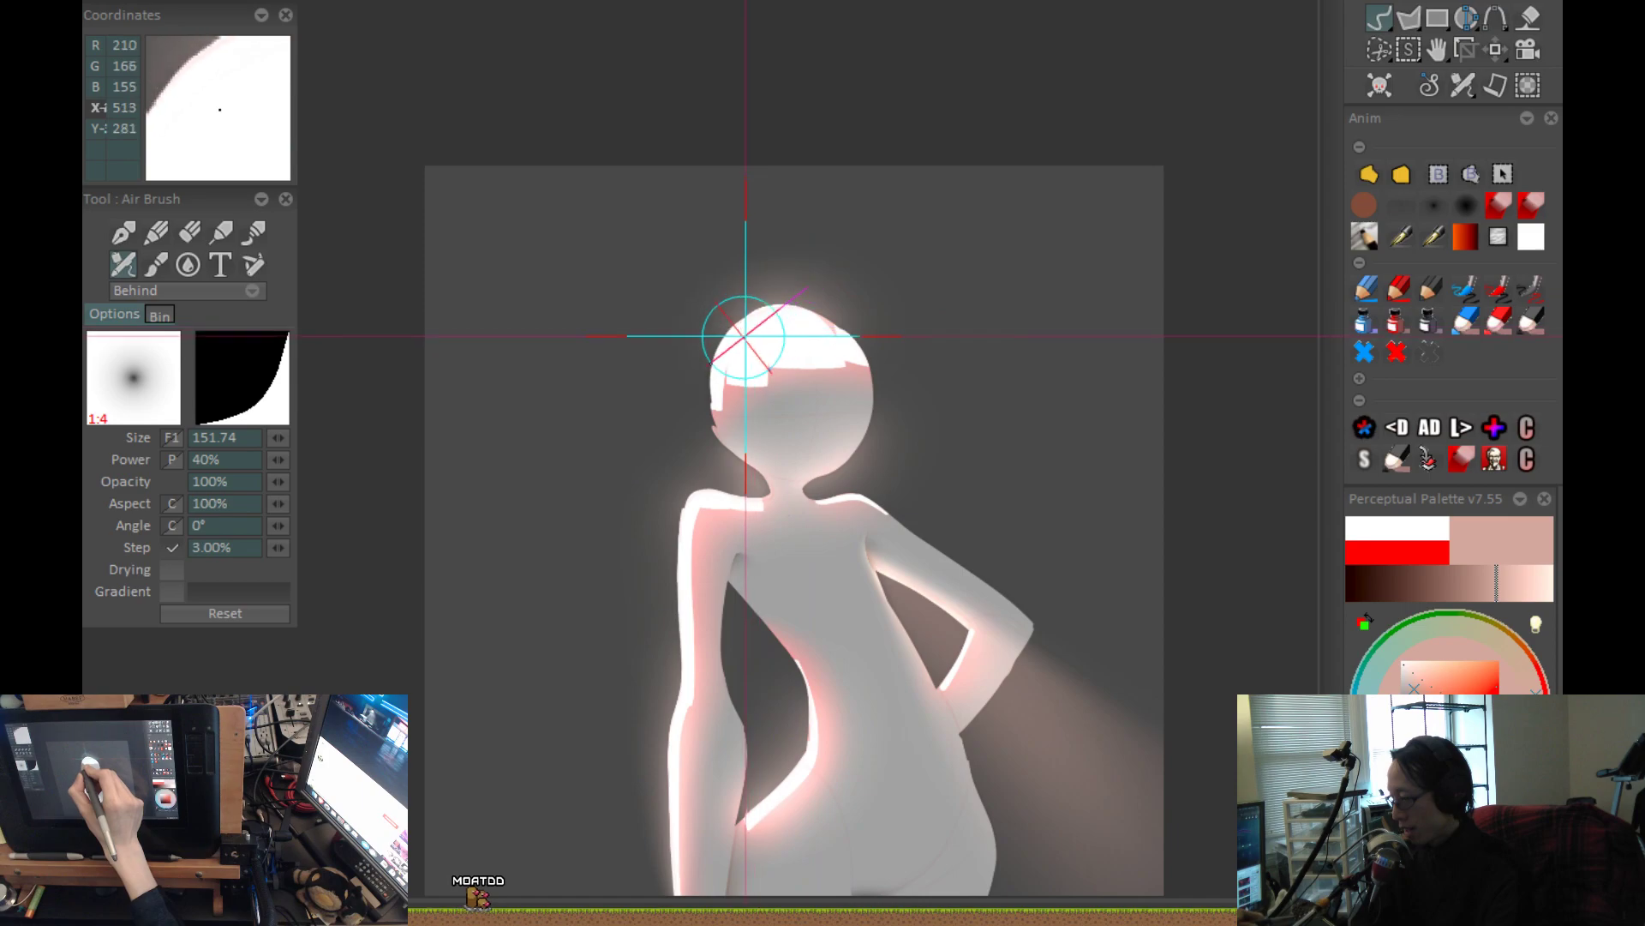
scroll(977, 489, "down", 1)
left_click_drag(966, 536, 873, 385)
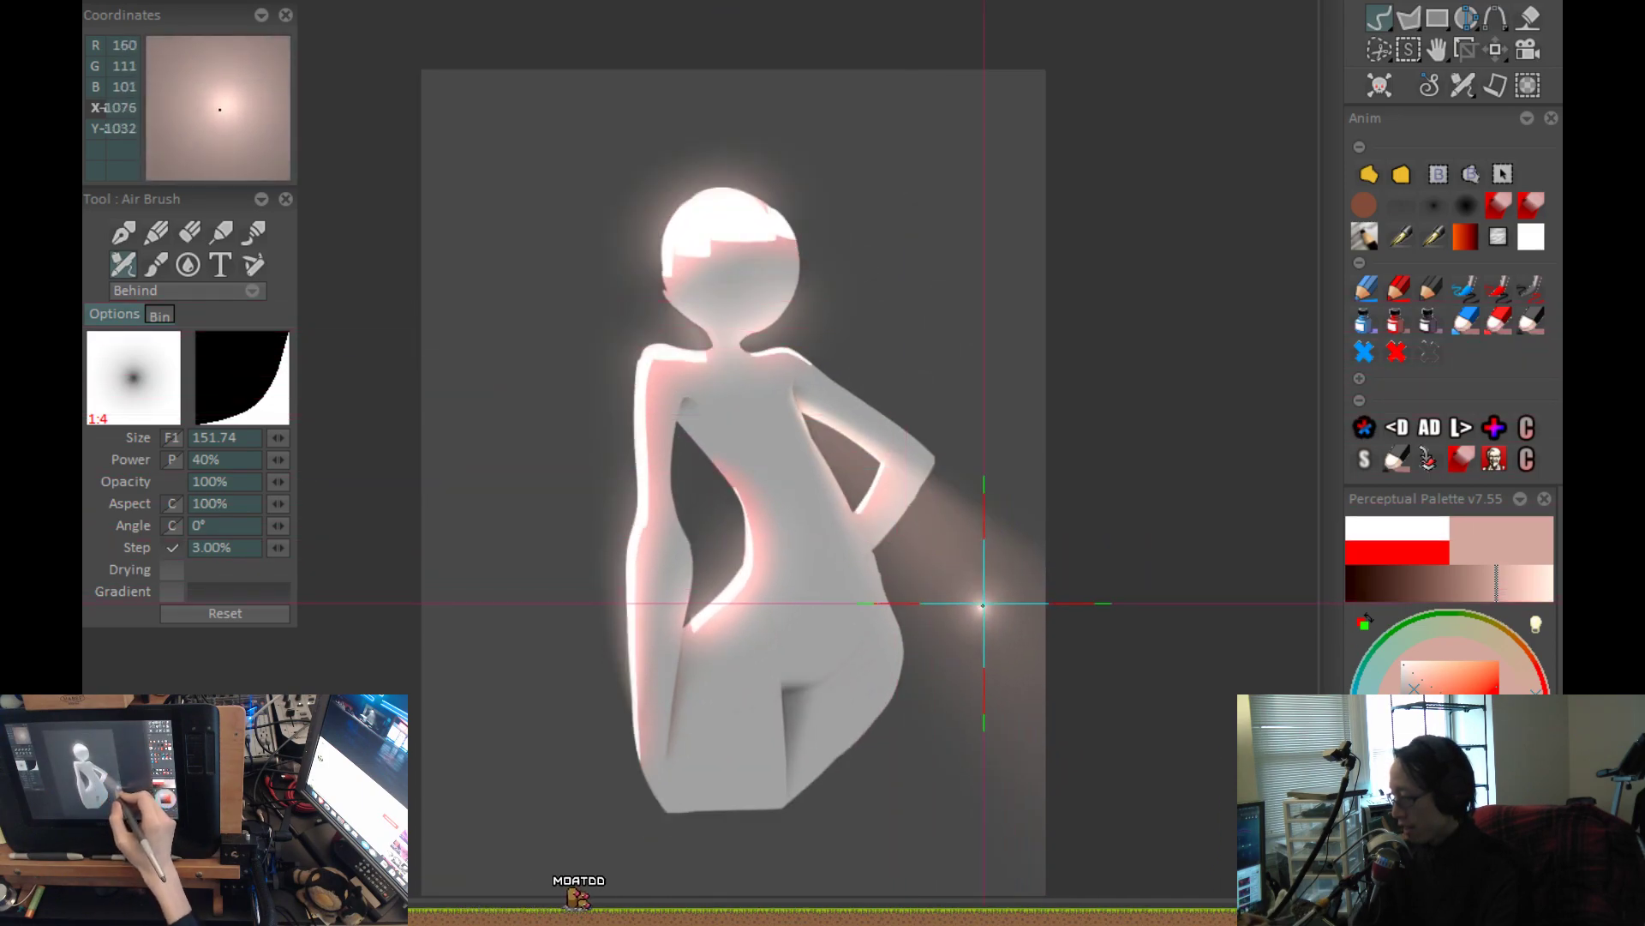
Load the softer airbrush at size 308.13 with 38% power and try a broad diagonal light beam behind the head, bent arm and hip.
scroll(981, 602, "up", 1)
left_click(1430, 208)
left_click_drag(940, 437, 1080, 537)
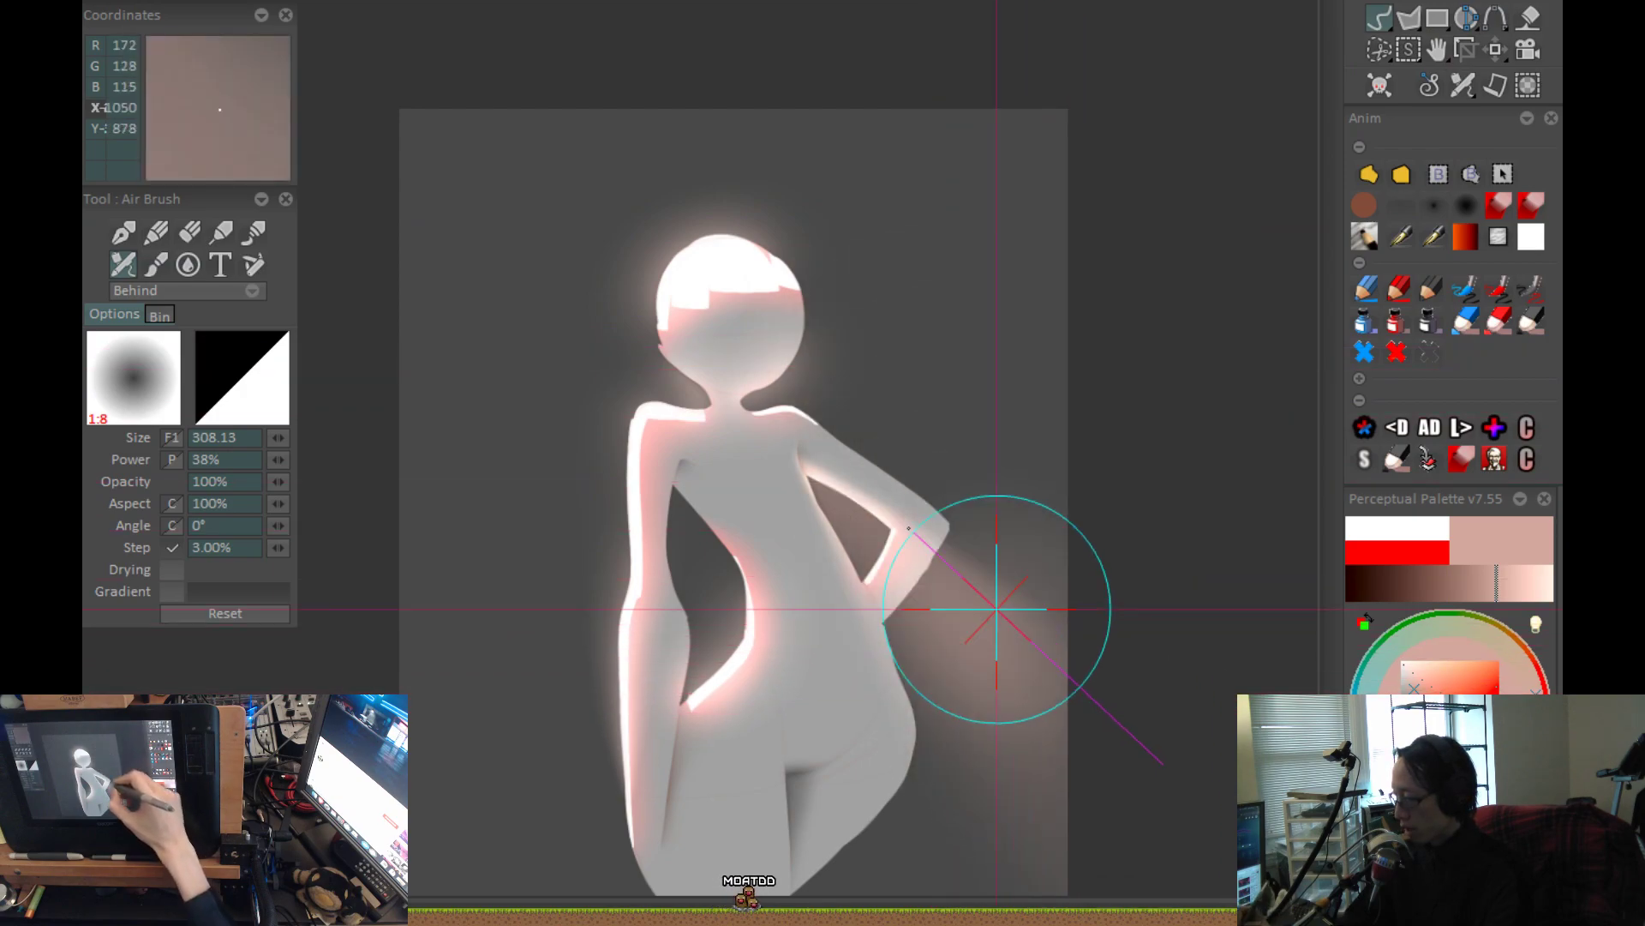
mouse_move(1099, 731)
left_mouse_down()
mouse_move(1014, 672)
mouse_move(837, 382)
mouse_move(735, 312)
left_mouse_up()
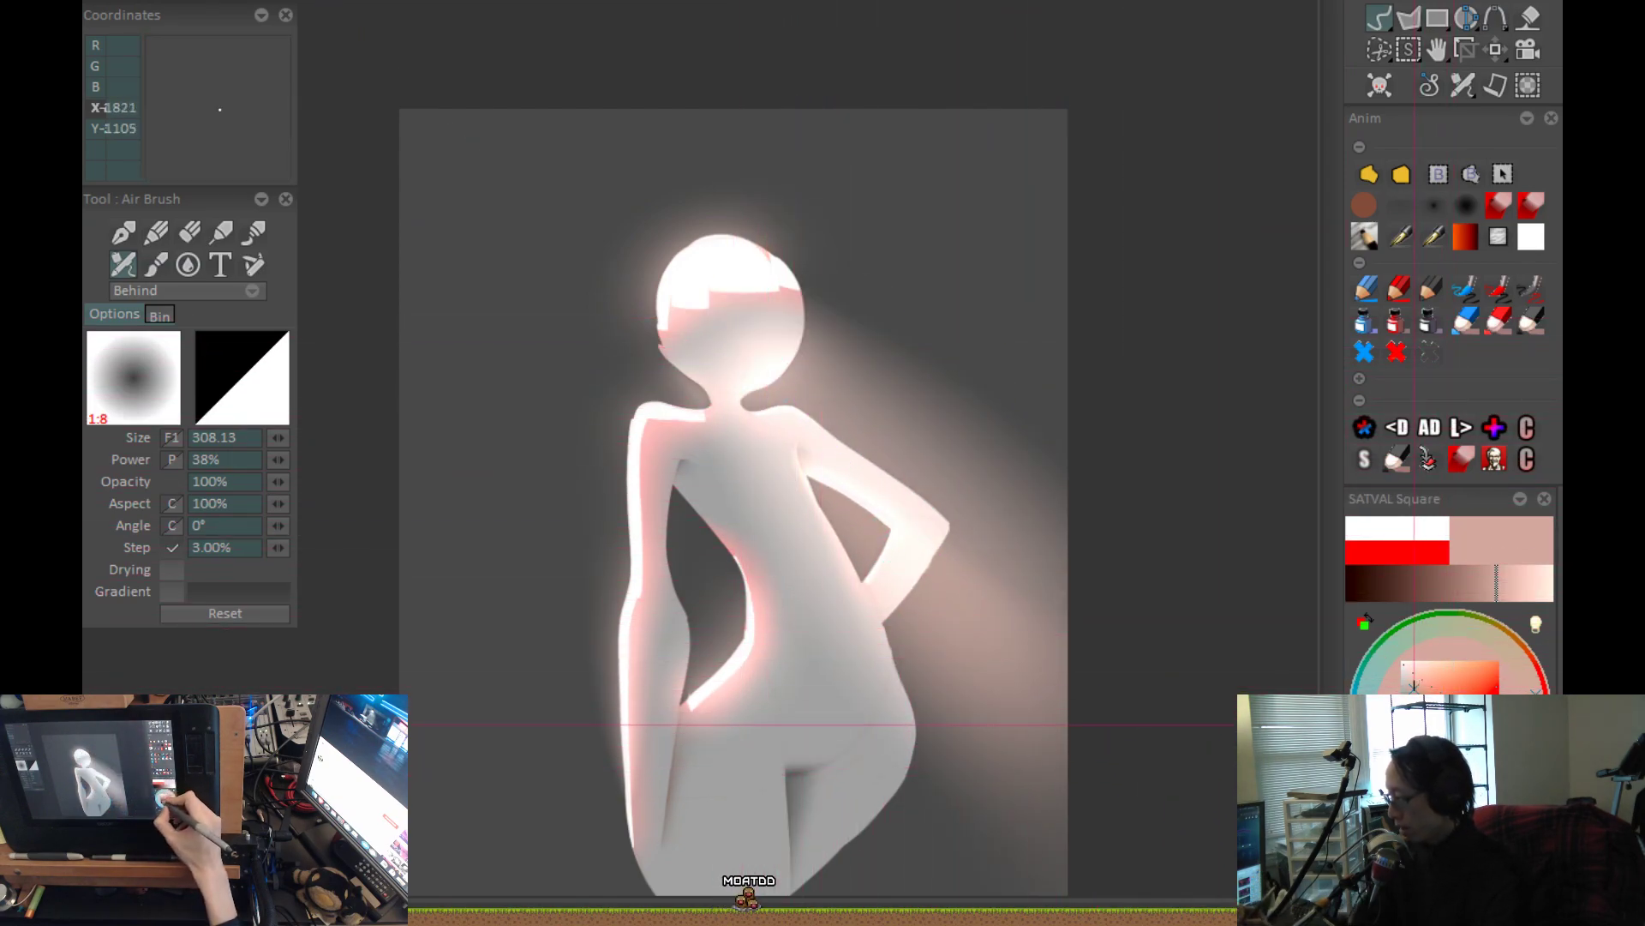
Undo the broad beam strokes and choose a darker reddish brown.
key("ctrl+z")
left_click(1414, 727)
key("ctrl+z")
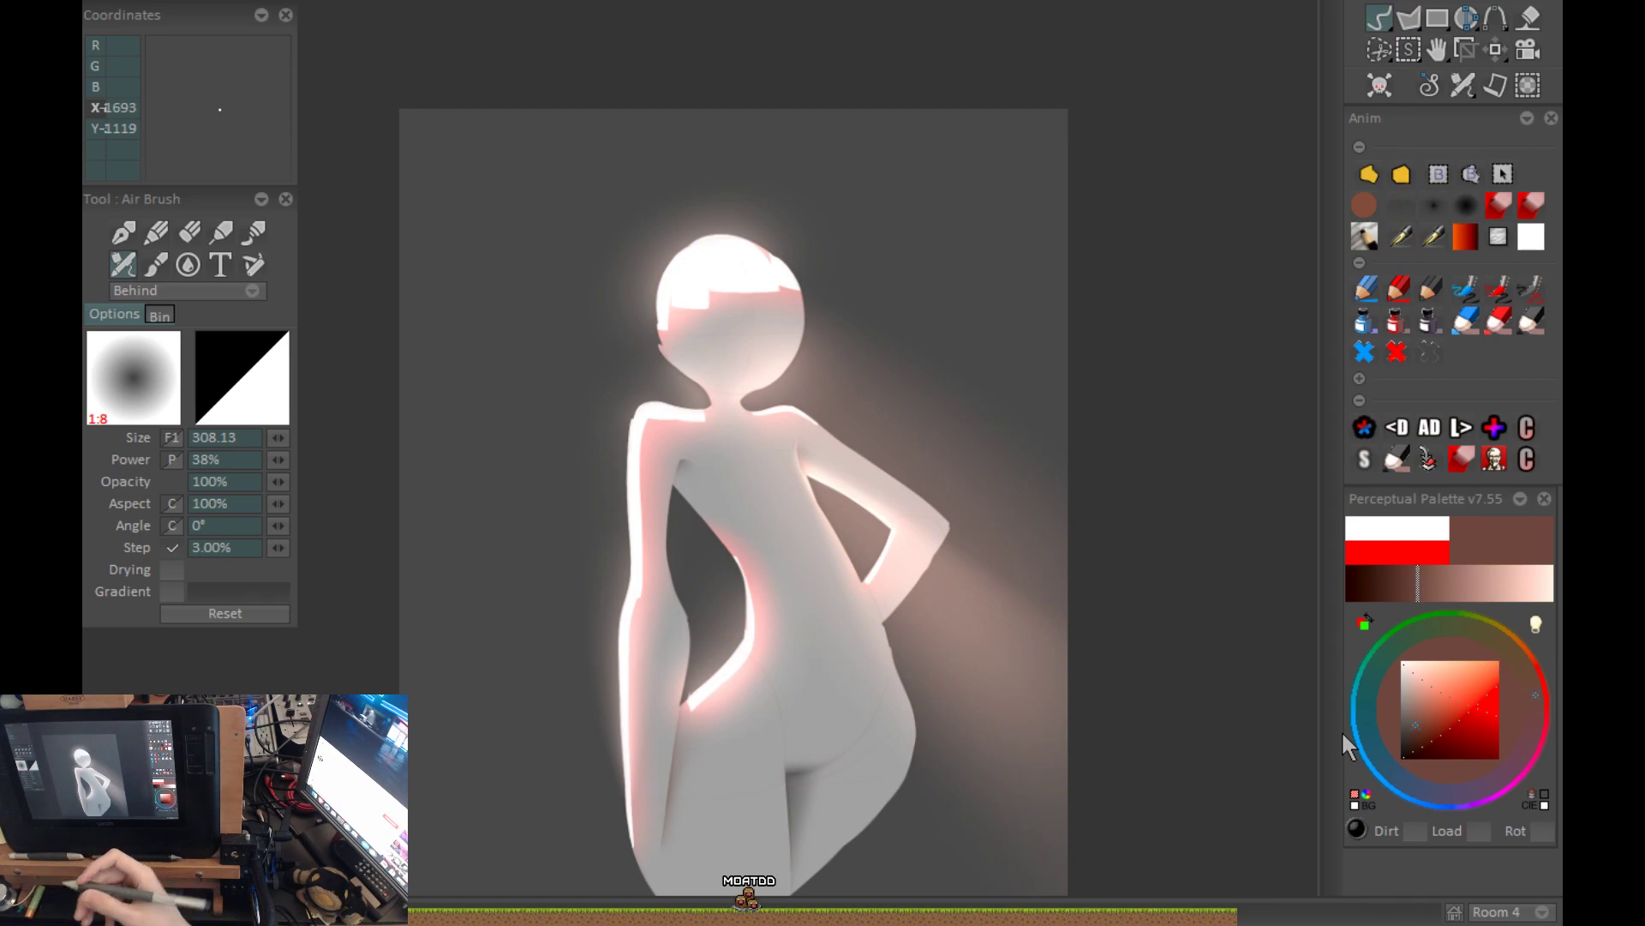
scroll(952, 595, "down", 2)
key("ctrl+z")
left_click_drag(1049, 446, 1046, 476)
key("ctrl+z")
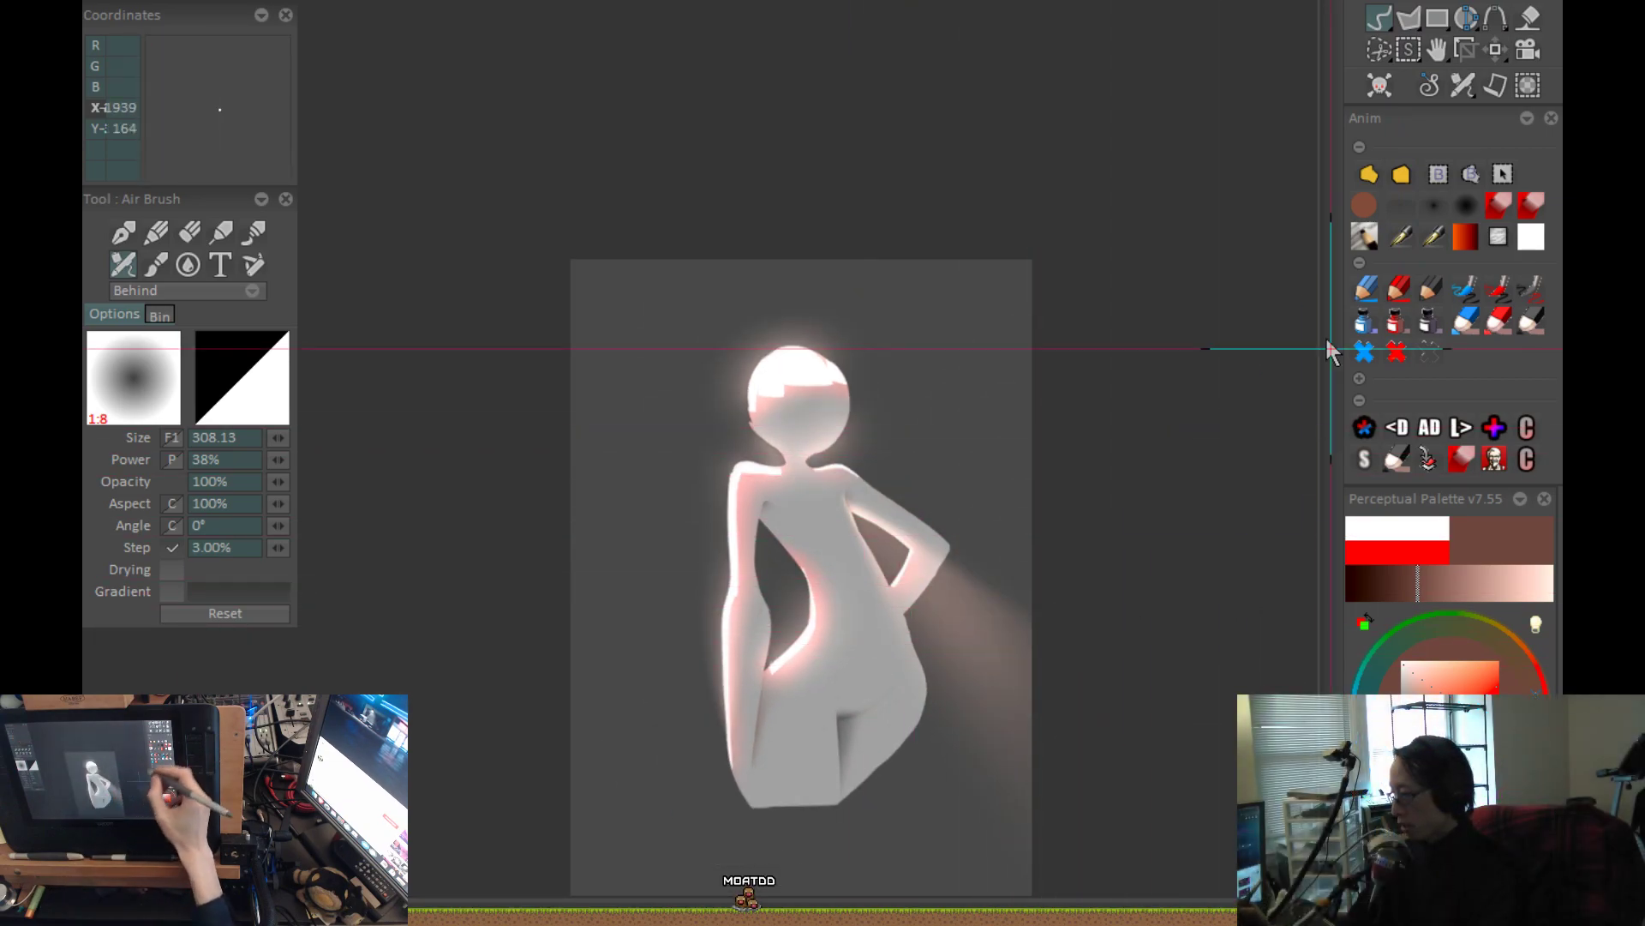
key("ctrl+z")
Try soft brown beam strokes beyond the bent elbow and diagonally below the hips, undoing the misplaced ones.
mouse_move(1027, 608)
left_mouse_down()
mouse_move(1069, 622)
mouse_move(786, 349)
mouse_move(1078, 684)
left_mouse_up()
key("ctrl+z")
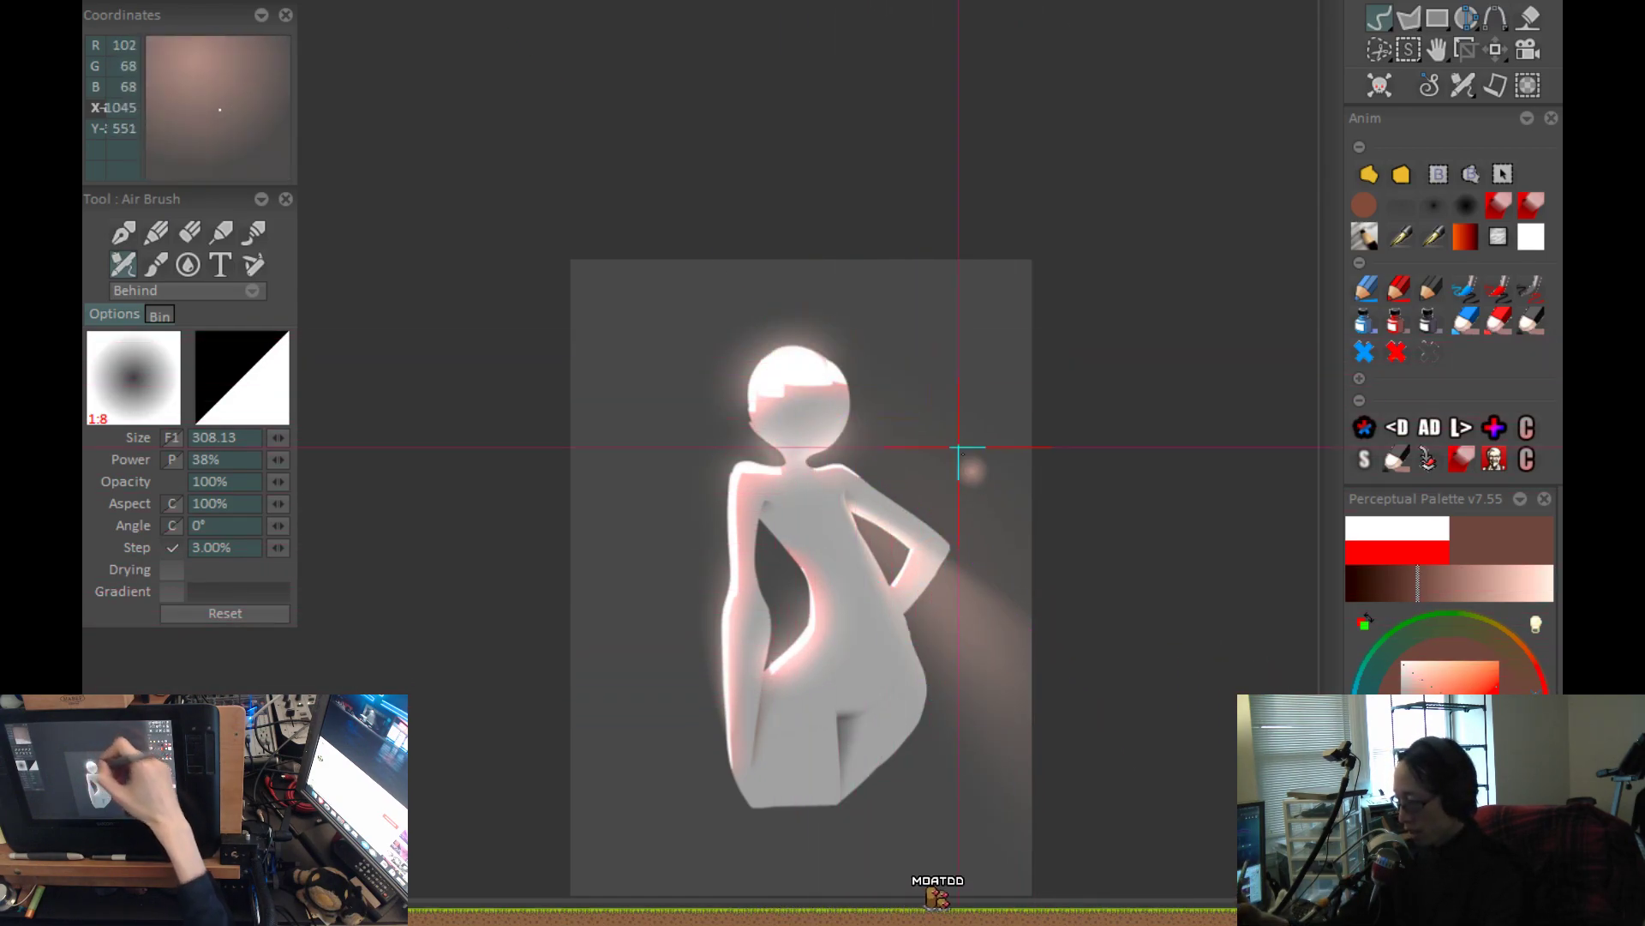
left_click_drag(953, 682, 950, 689)
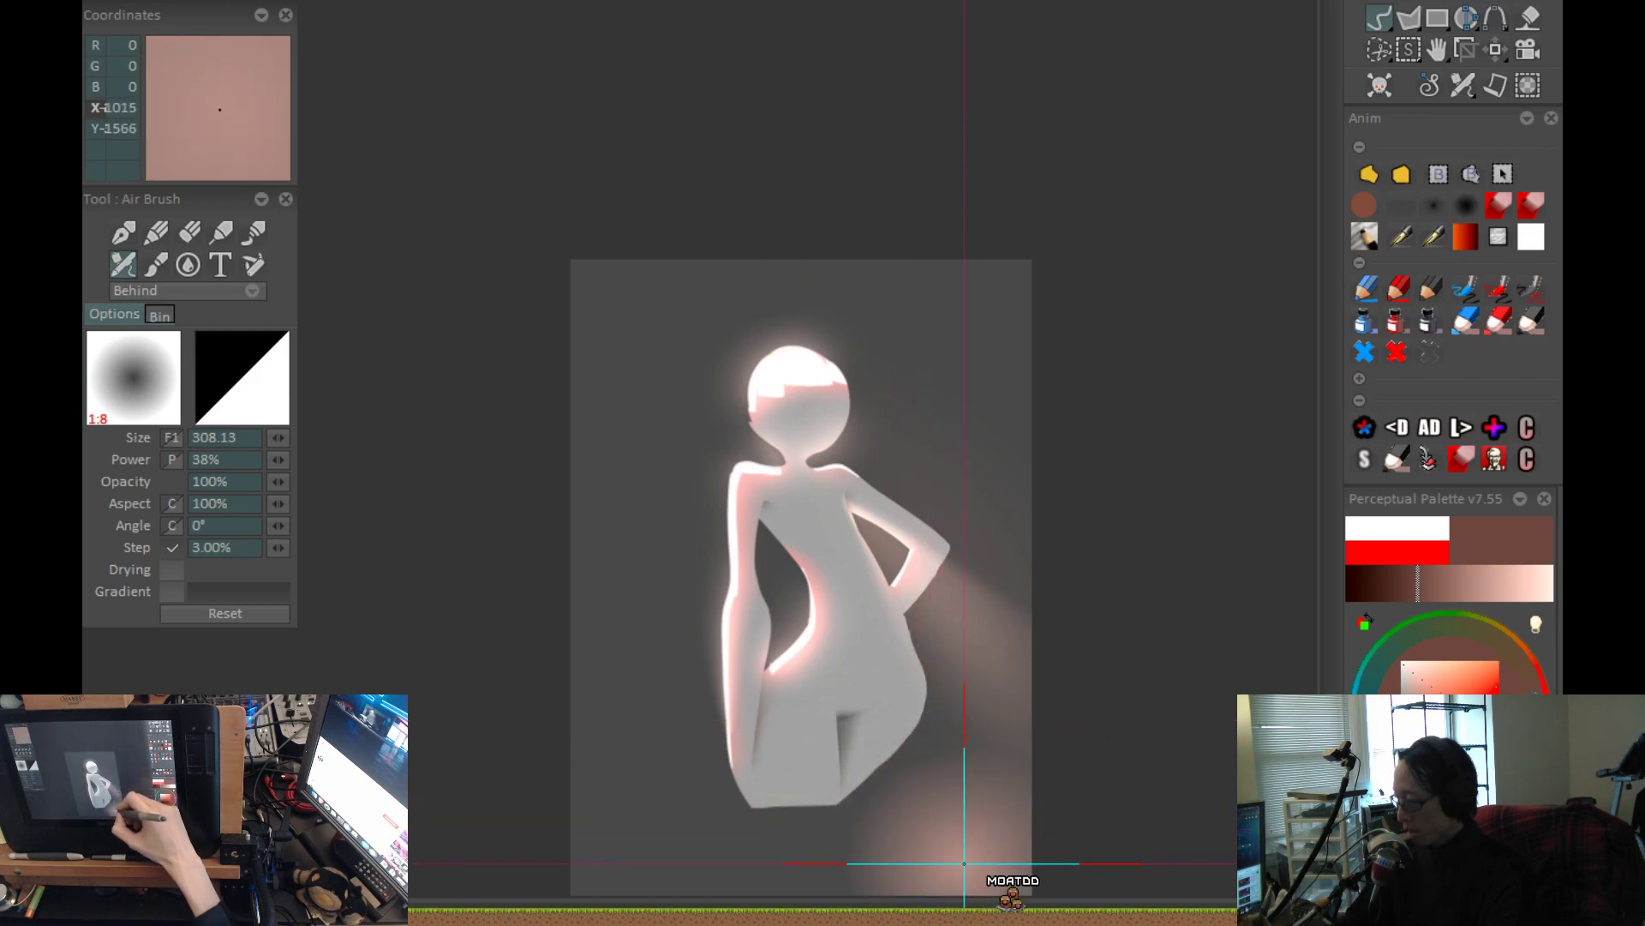
left_click_drag(896, 715, 863, 625)
mouse_move(977, 823)
left_mouse_down()
mouse_move(681, 419)
mouse_move(871, 601)
left_mouse_up()
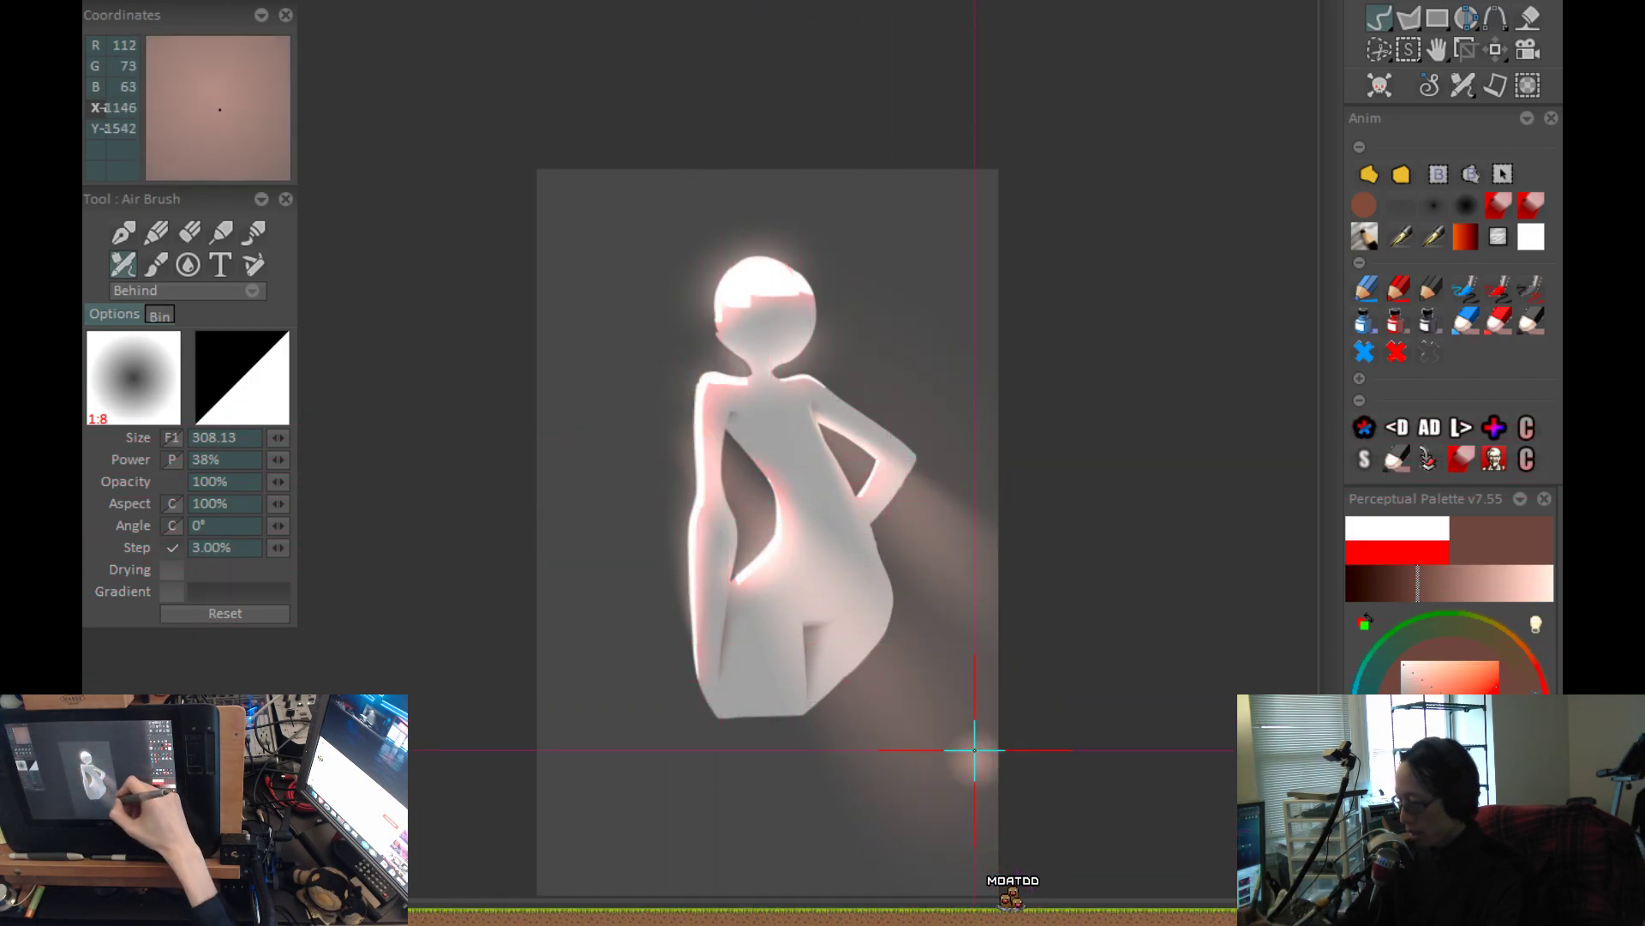
key("ctrl+z")
left_click_drag(995, 837, 700, 432)
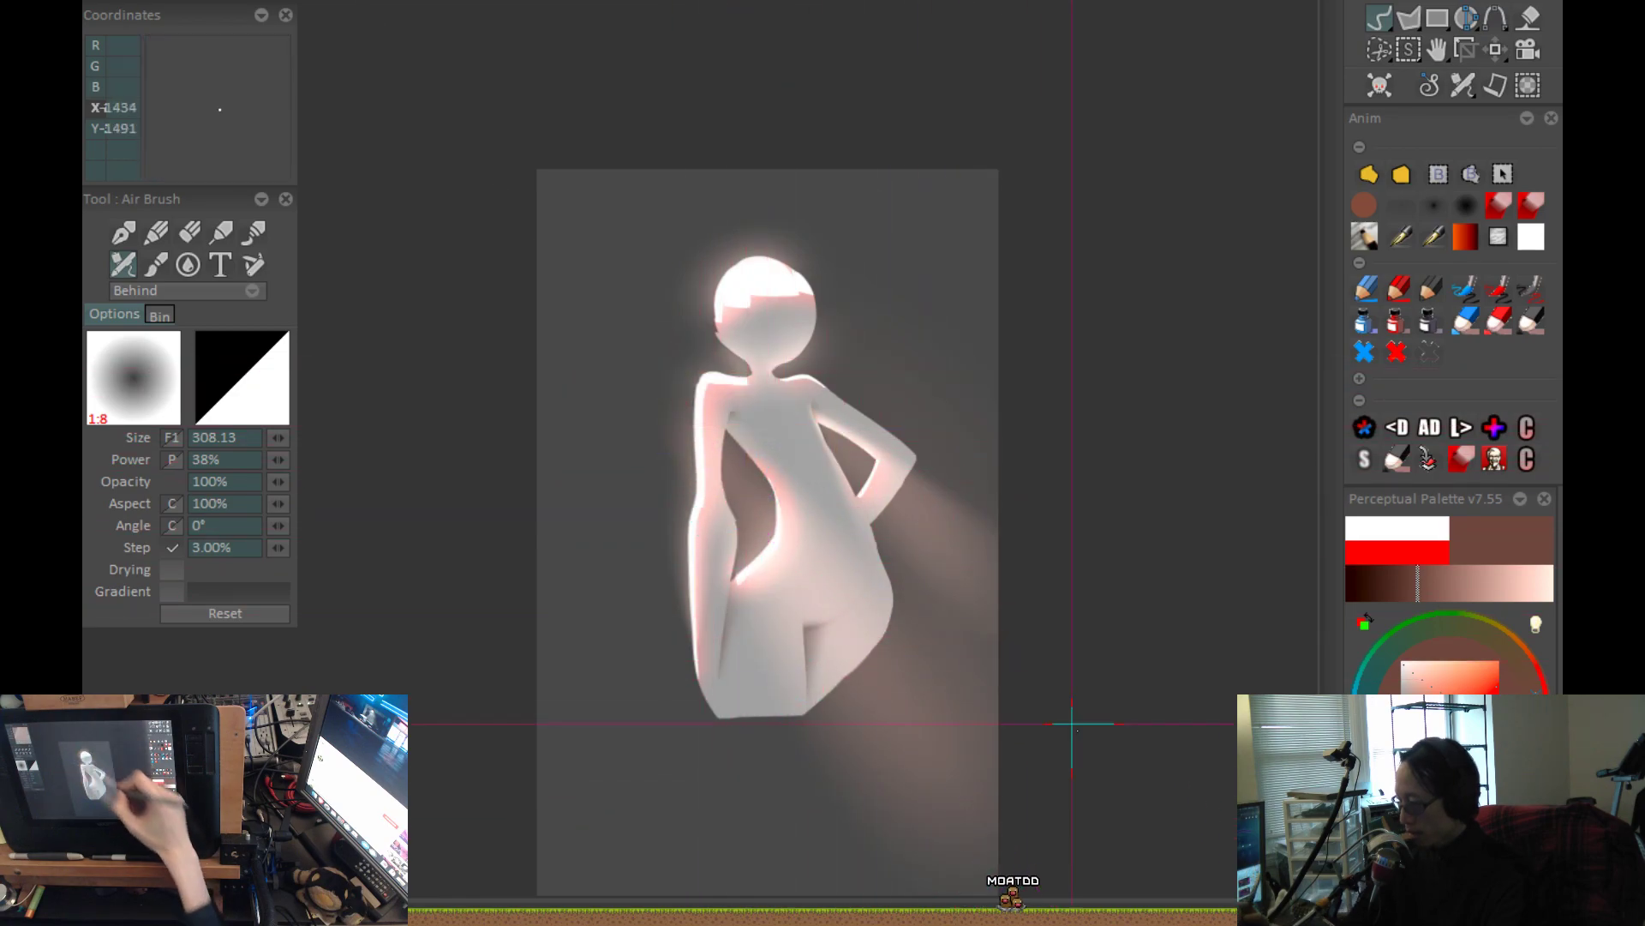
left_click_drag(814, 691, 824, 702)
key("ctrl+z")
Try more brown light over the background beside the elbow and below the hip.
scroll(824, 702, "up", 1)
left_click_drag(939, 686, 962, 775)
left_click_drag(838, 789, 908, 837)
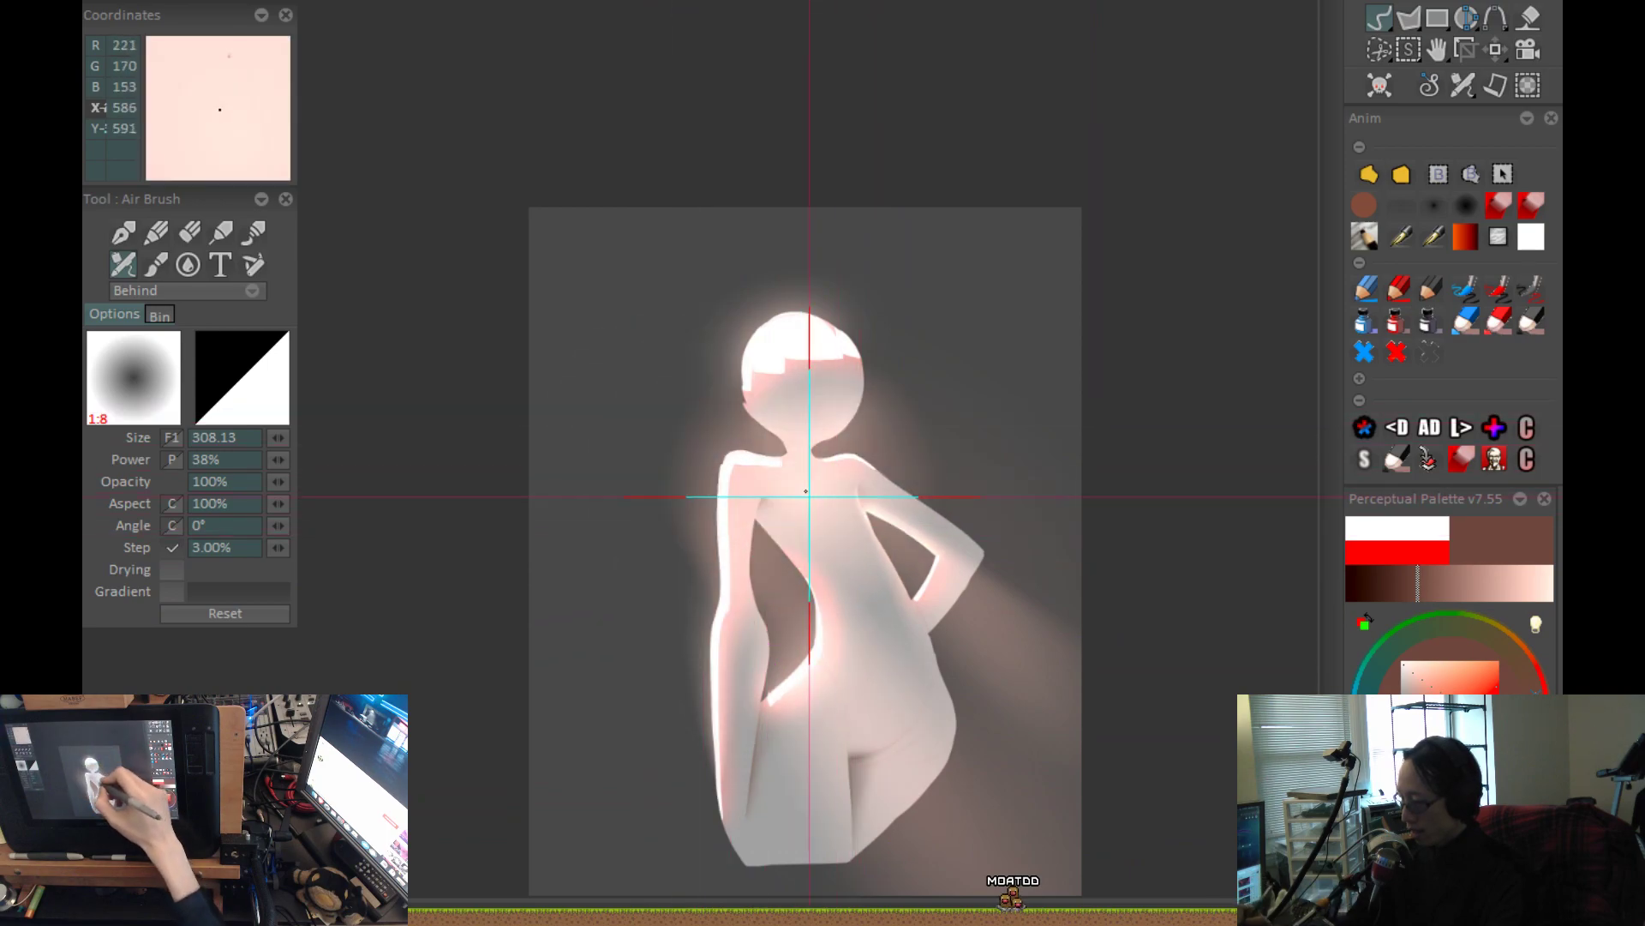
left_click_drag(1017, 430, 998, 406)
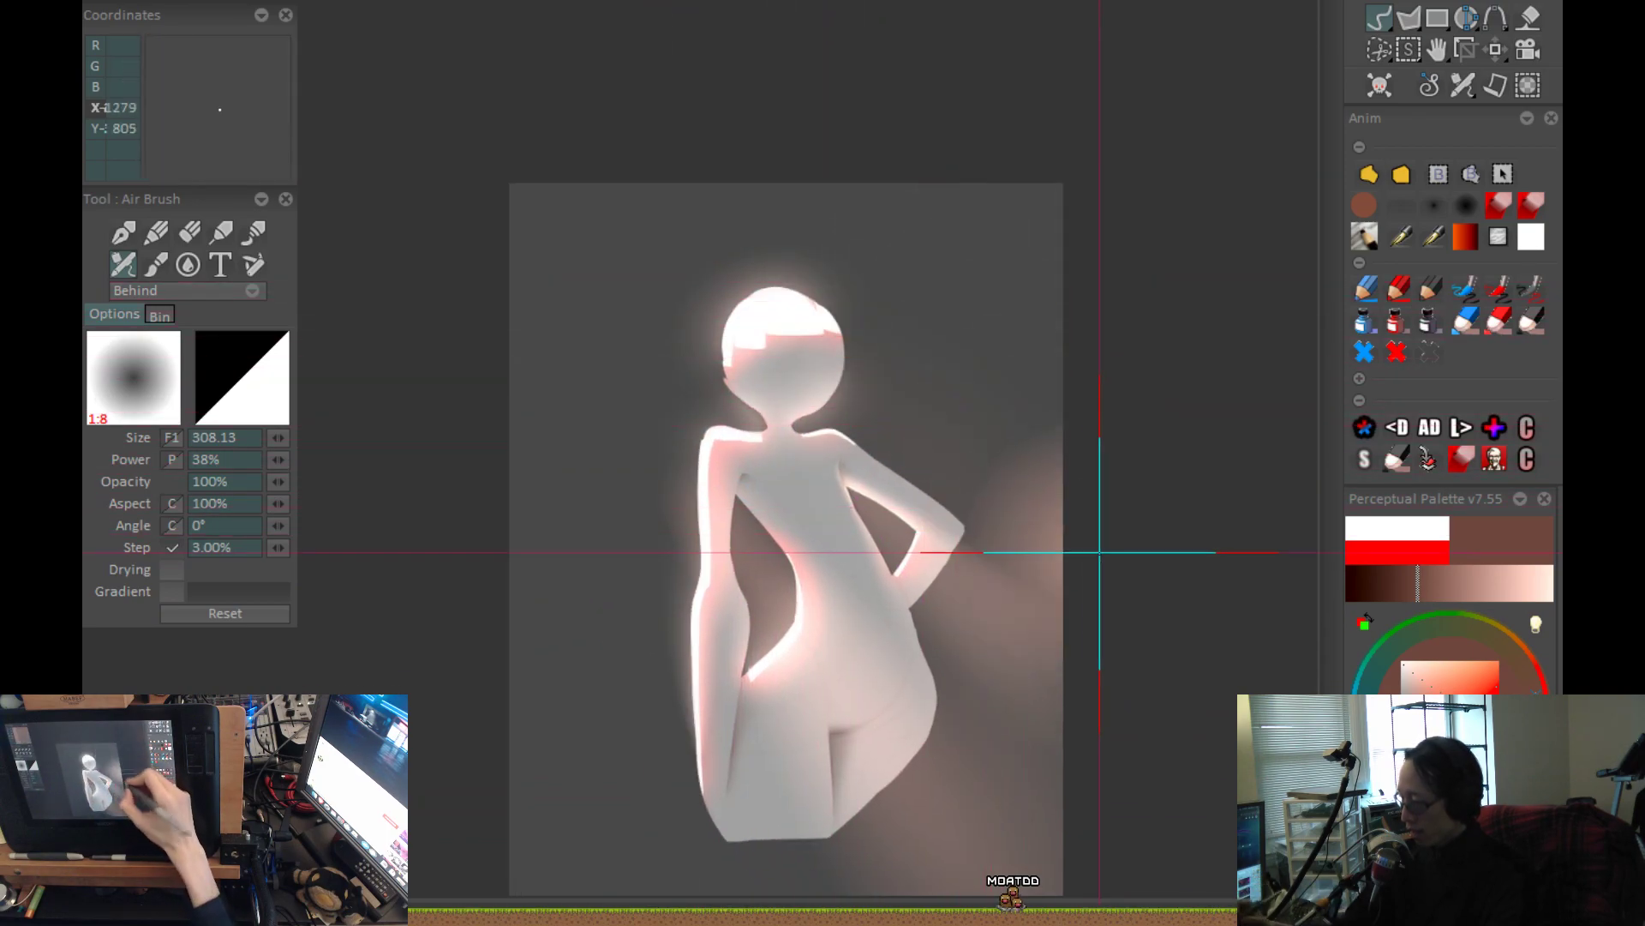
left_click_drag(1110, 499, 991, 301)
Airbrush brown light beams radiating from one point beyond the canvas's upper-left corner, through the waist gap, past the hip and beside the head.
scroll(992, 301, "down", 1)
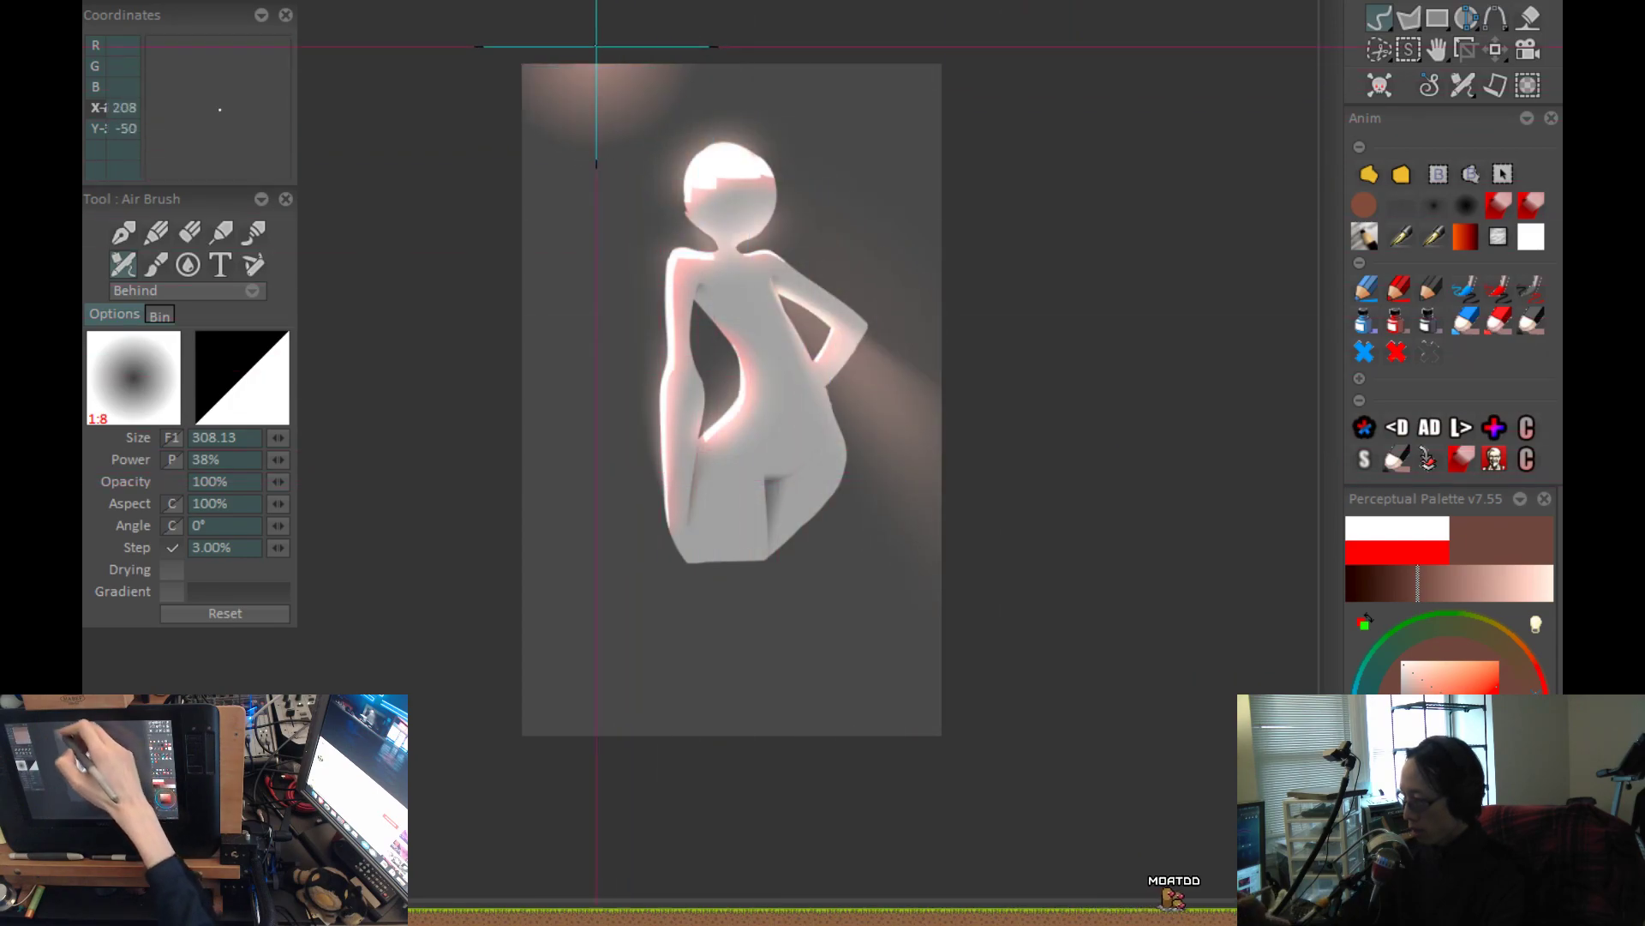
mouse_move(547, 32)
left_mouse_down()
mouse_move(938, 610)
mouse_move(936, 663)
mouse_move(907, 694)
mouse_move(654, 275)
left_mouse_up()
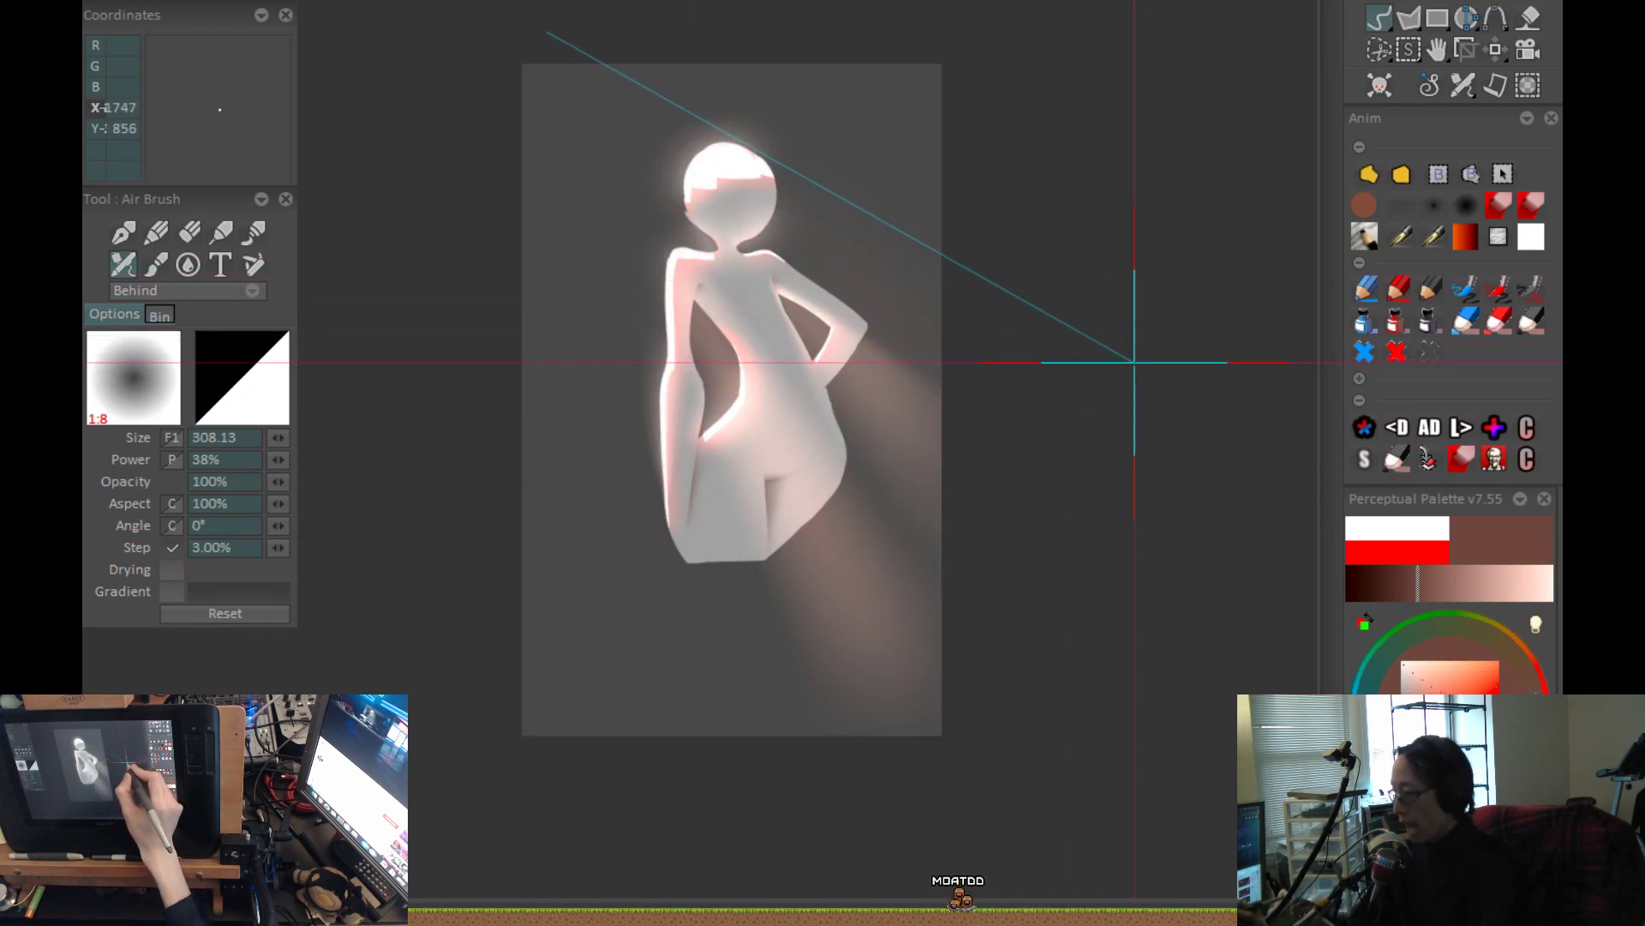
left_click_drag(1135, 362, 624, 325)
key("ctrl+z")
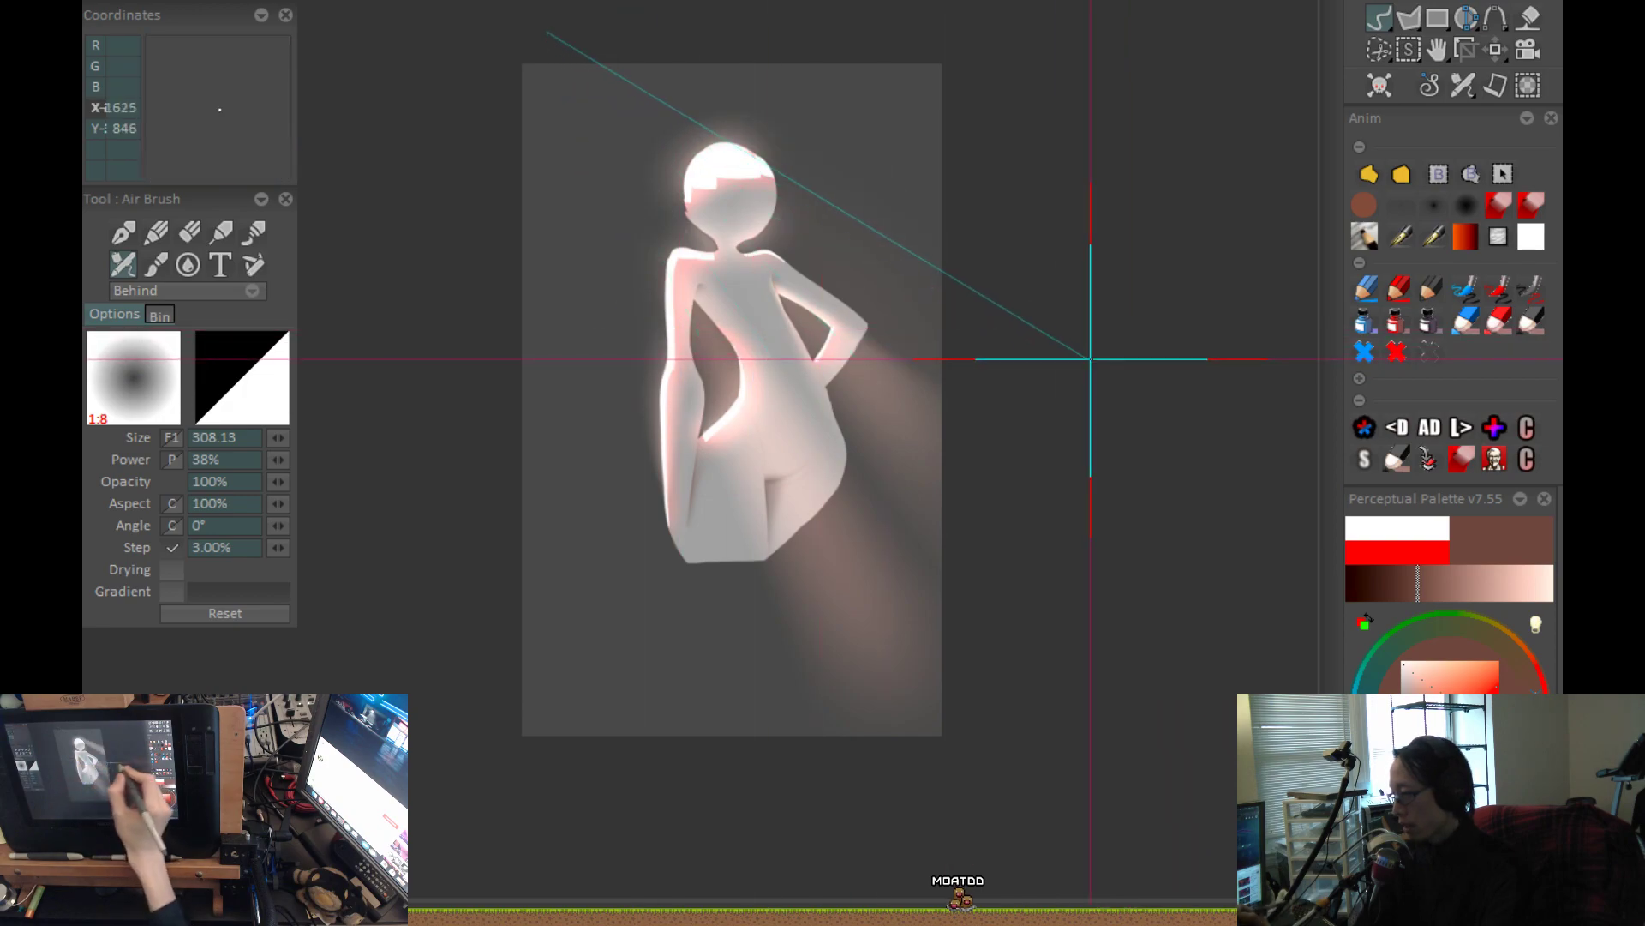
mouse_move(925, 296)
left_mouse_down()
mouse_move(815, 144)
mouse_move(704, 176)
left_mouse_up()
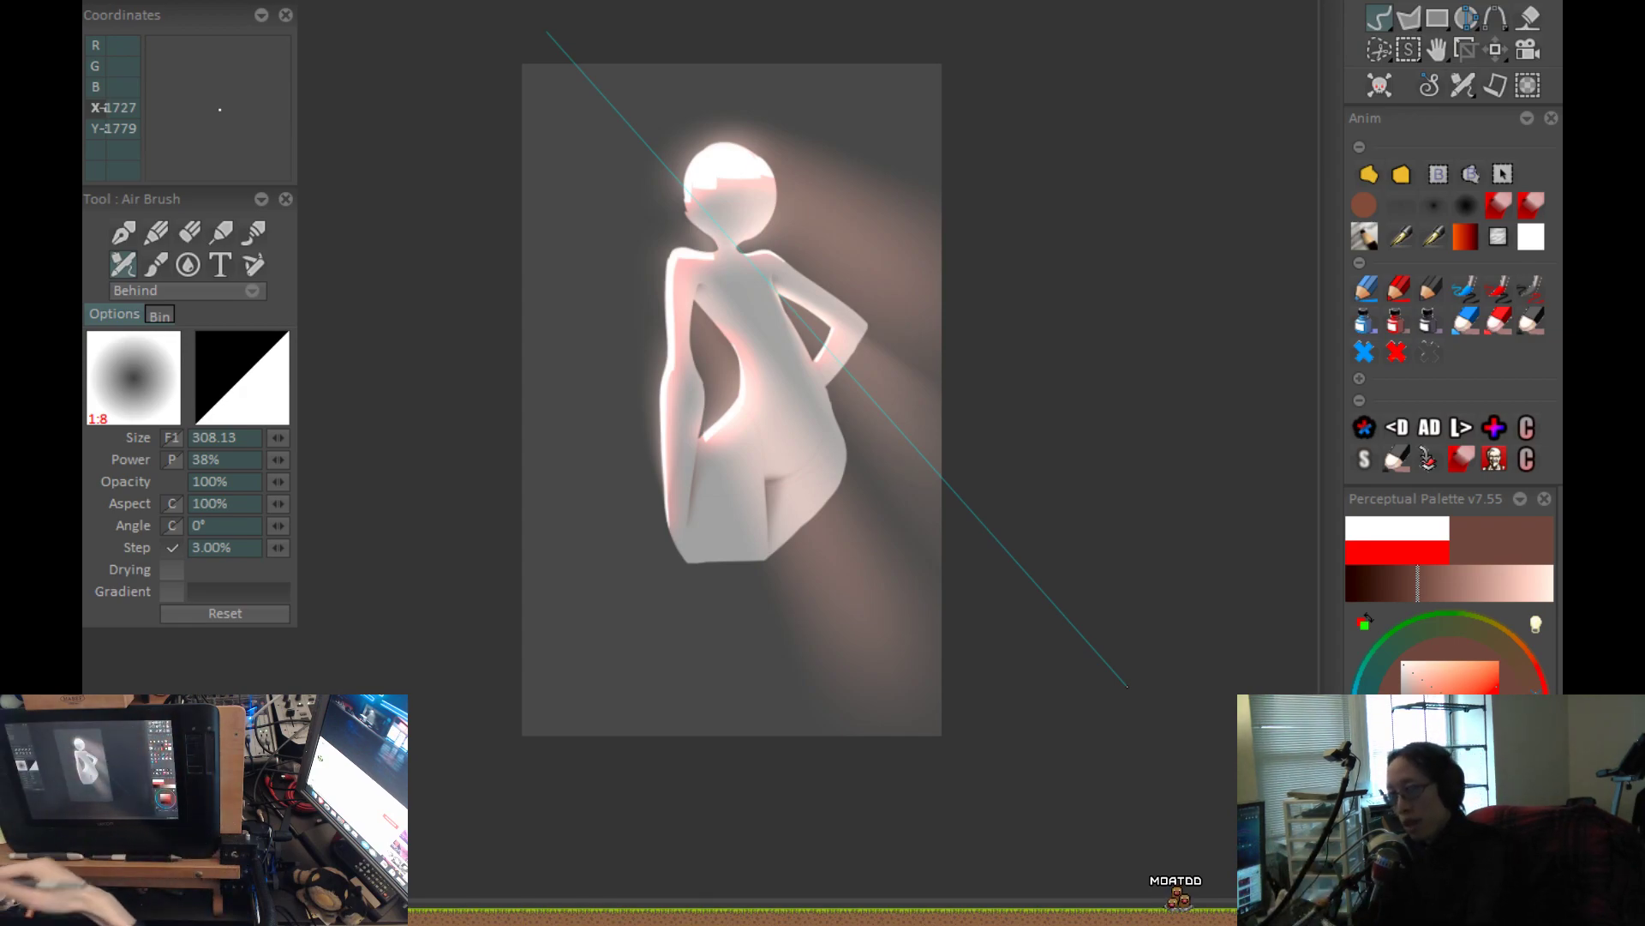
Airbrush a faint brown light beam from the same source point down below the thighs, undoing and redoing the strokes.
mouse_move(747, 698)
left_mouse_down()
mouse_move(660, 532)
mouse_move(628, 386)
left_mouse_up()
key("ctrl+z")
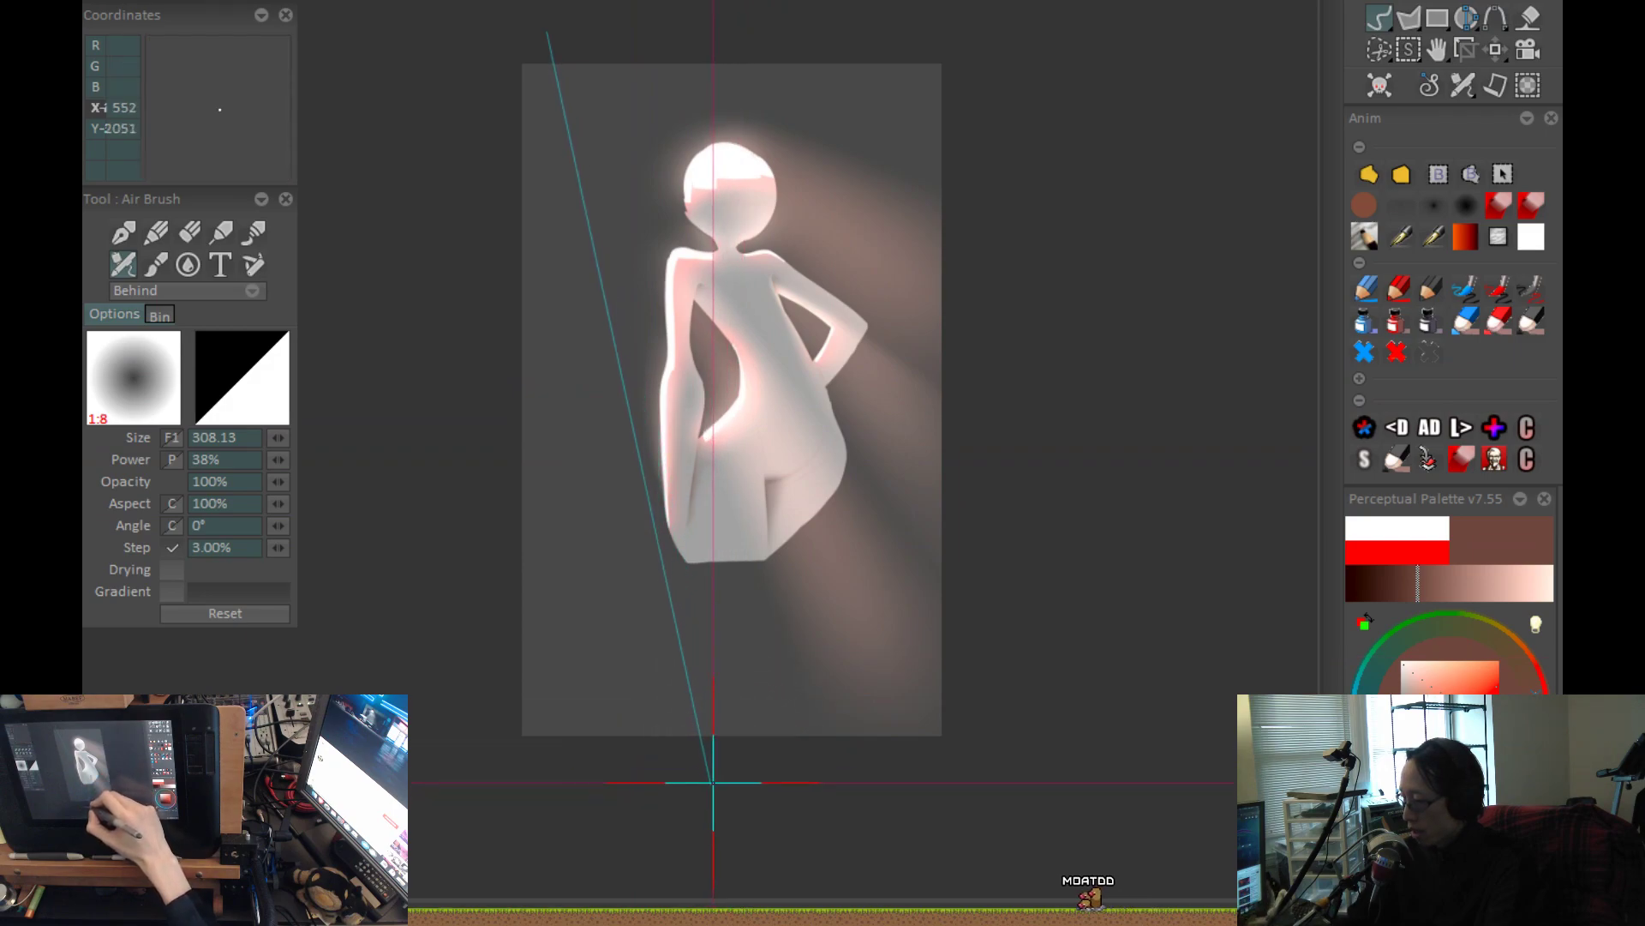
left_click_drag(730, 765, 638, 324)
key("ctrl+z")
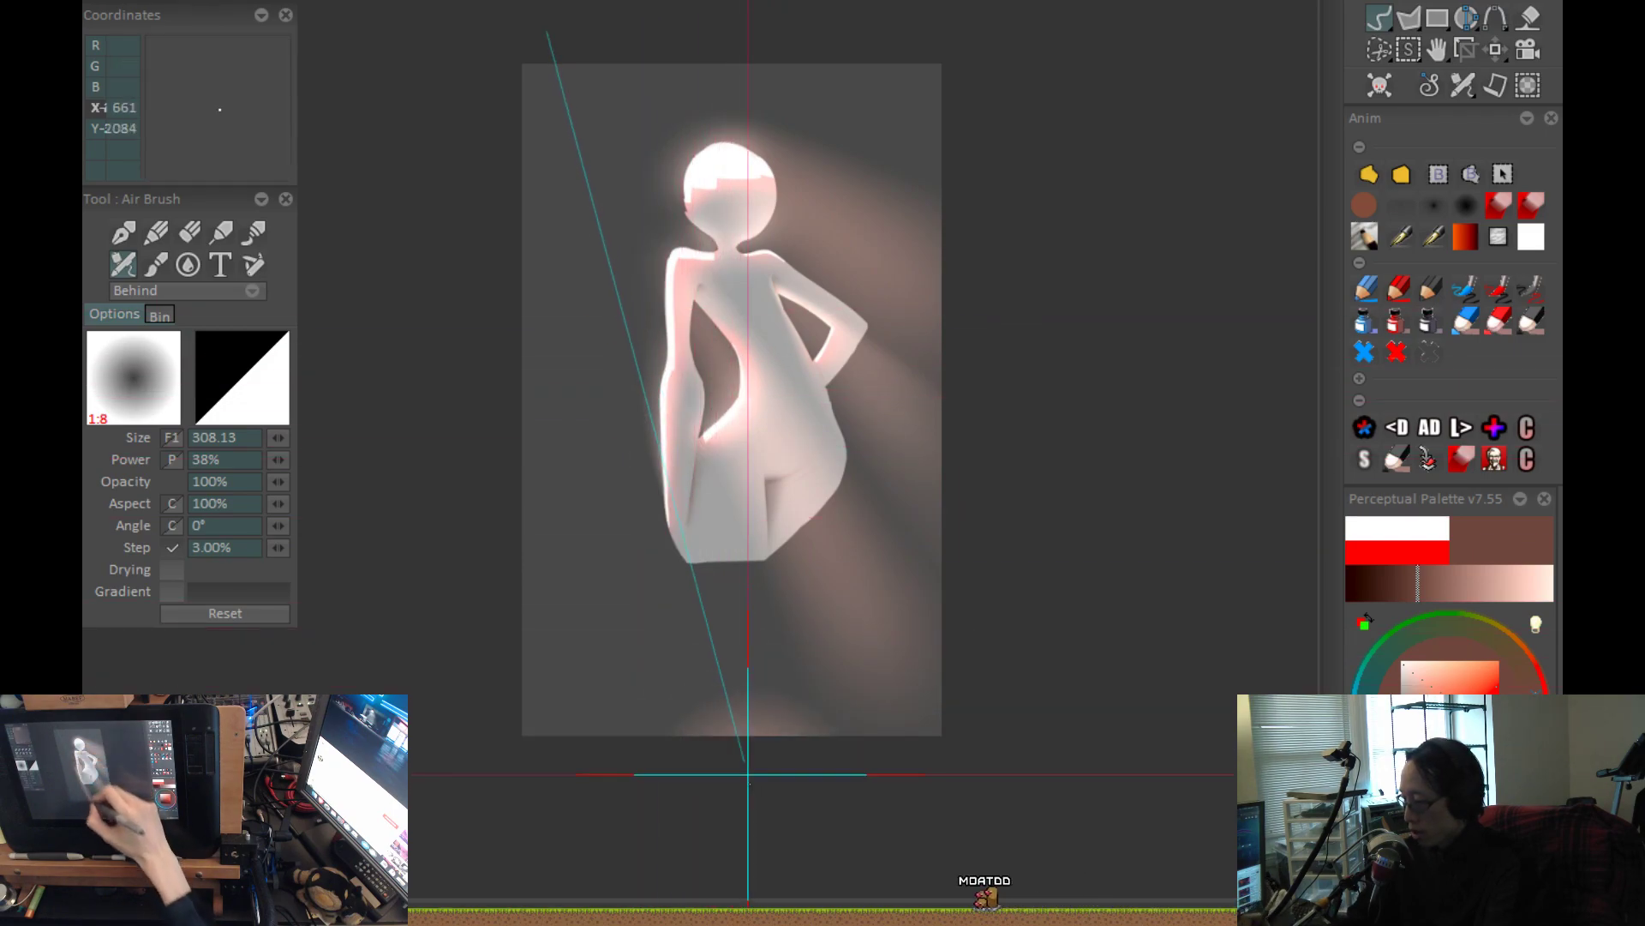
left_click_drag(733, 718, 641, 332)
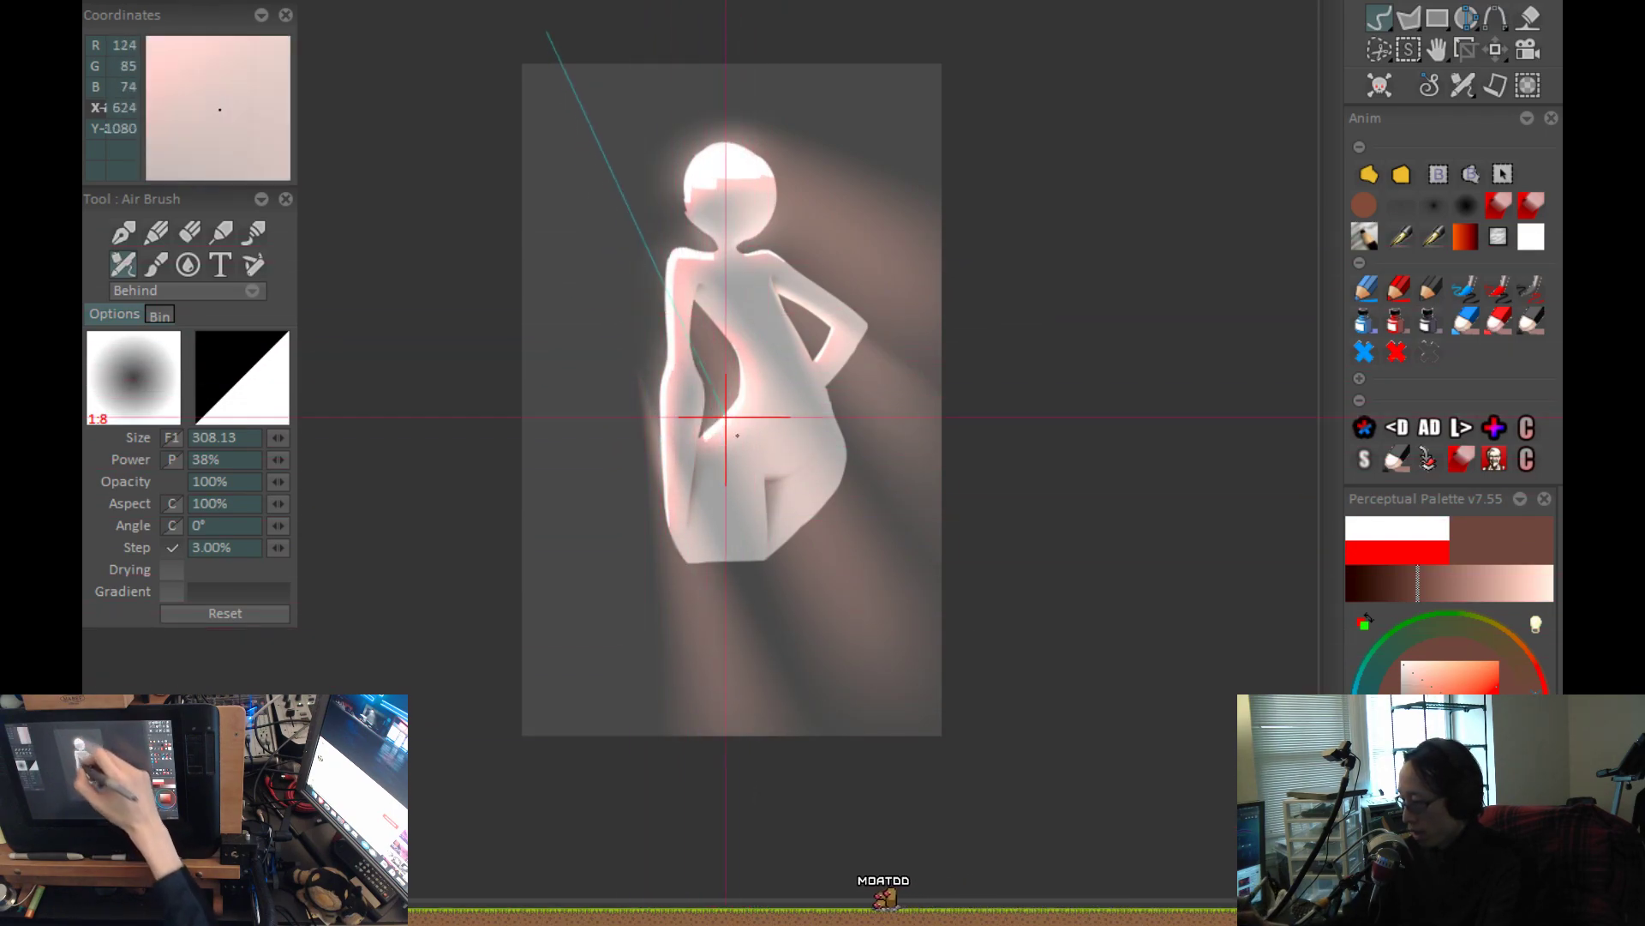
key("ctrl+z")
left_click_drag(760, 776, 759, 767)
key("ctrl+z")
left_click_drag(725, 693, 660, 356)
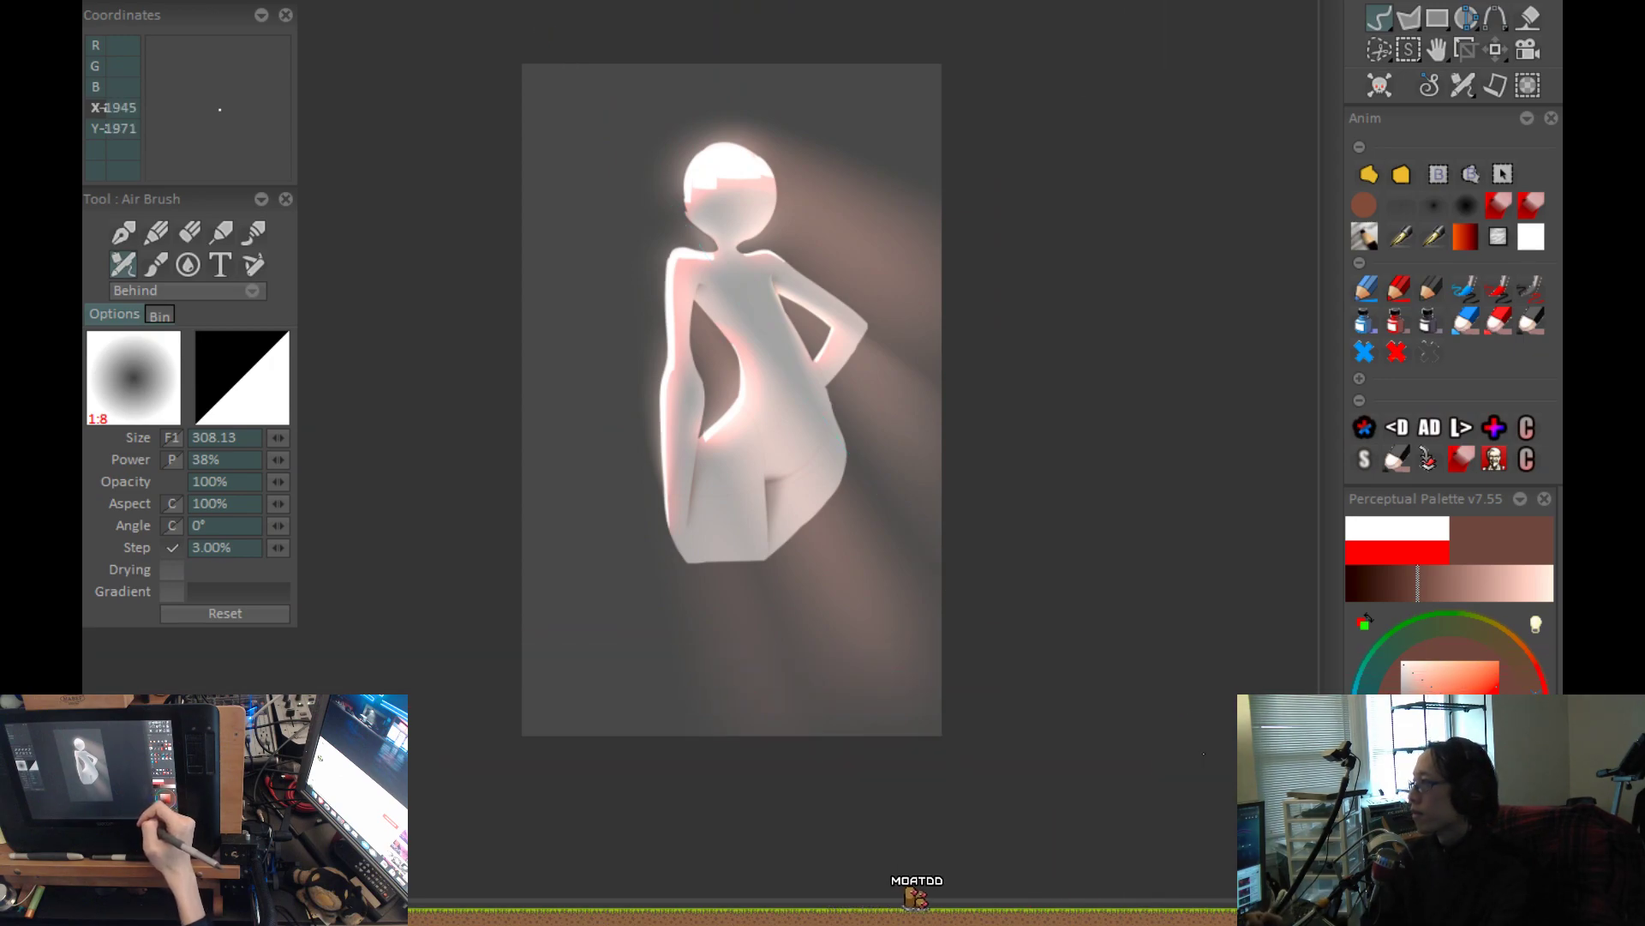
scroll(732, 399, "up", 2)
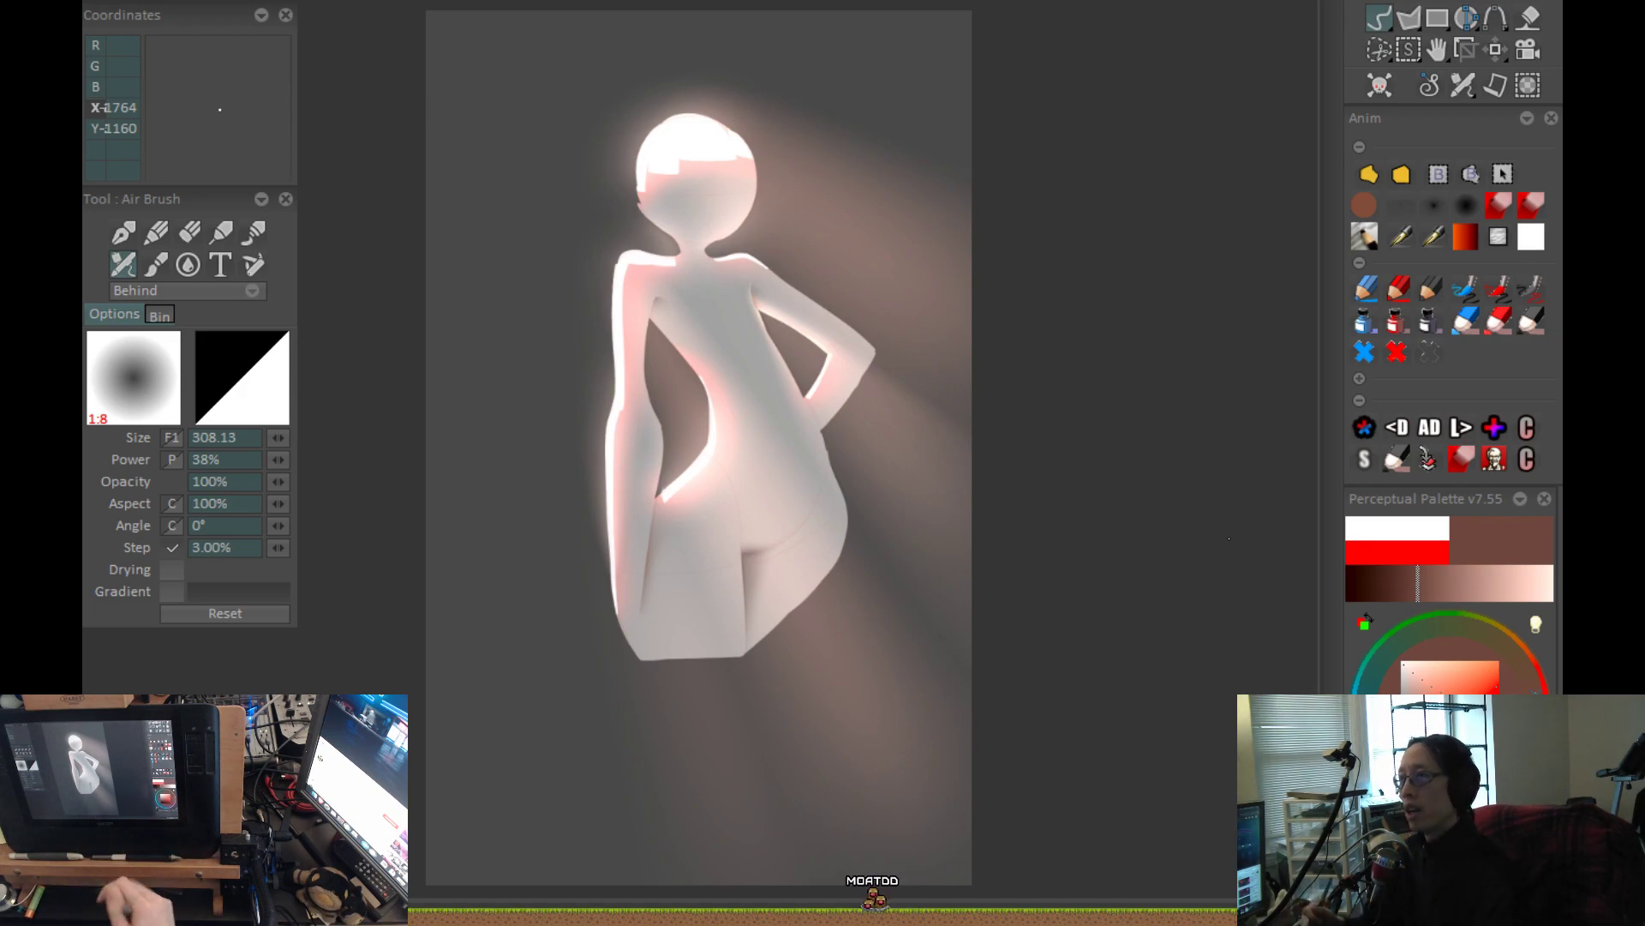
Load the pen brush at size 25.74, choose a dark red, and test and undo short strokes on the left thigh.
left_click(1364, 204)
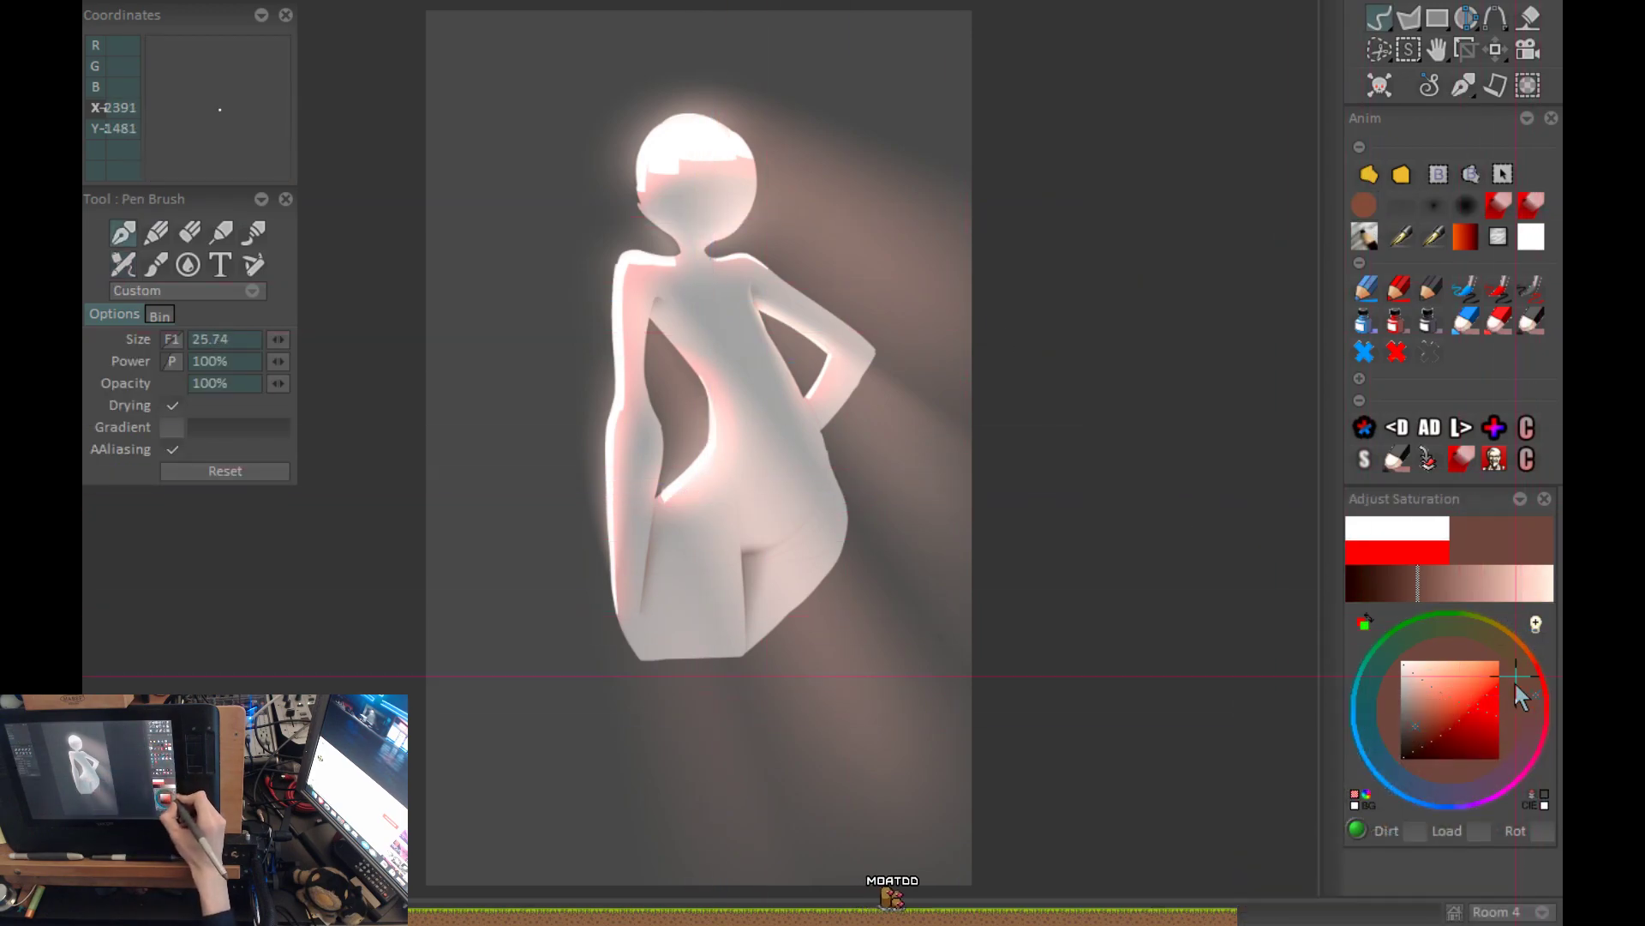
left_click(1441, 744)
scroll(745, 653, "up", 1)
left_click_drag(682, 603, 684, 619)
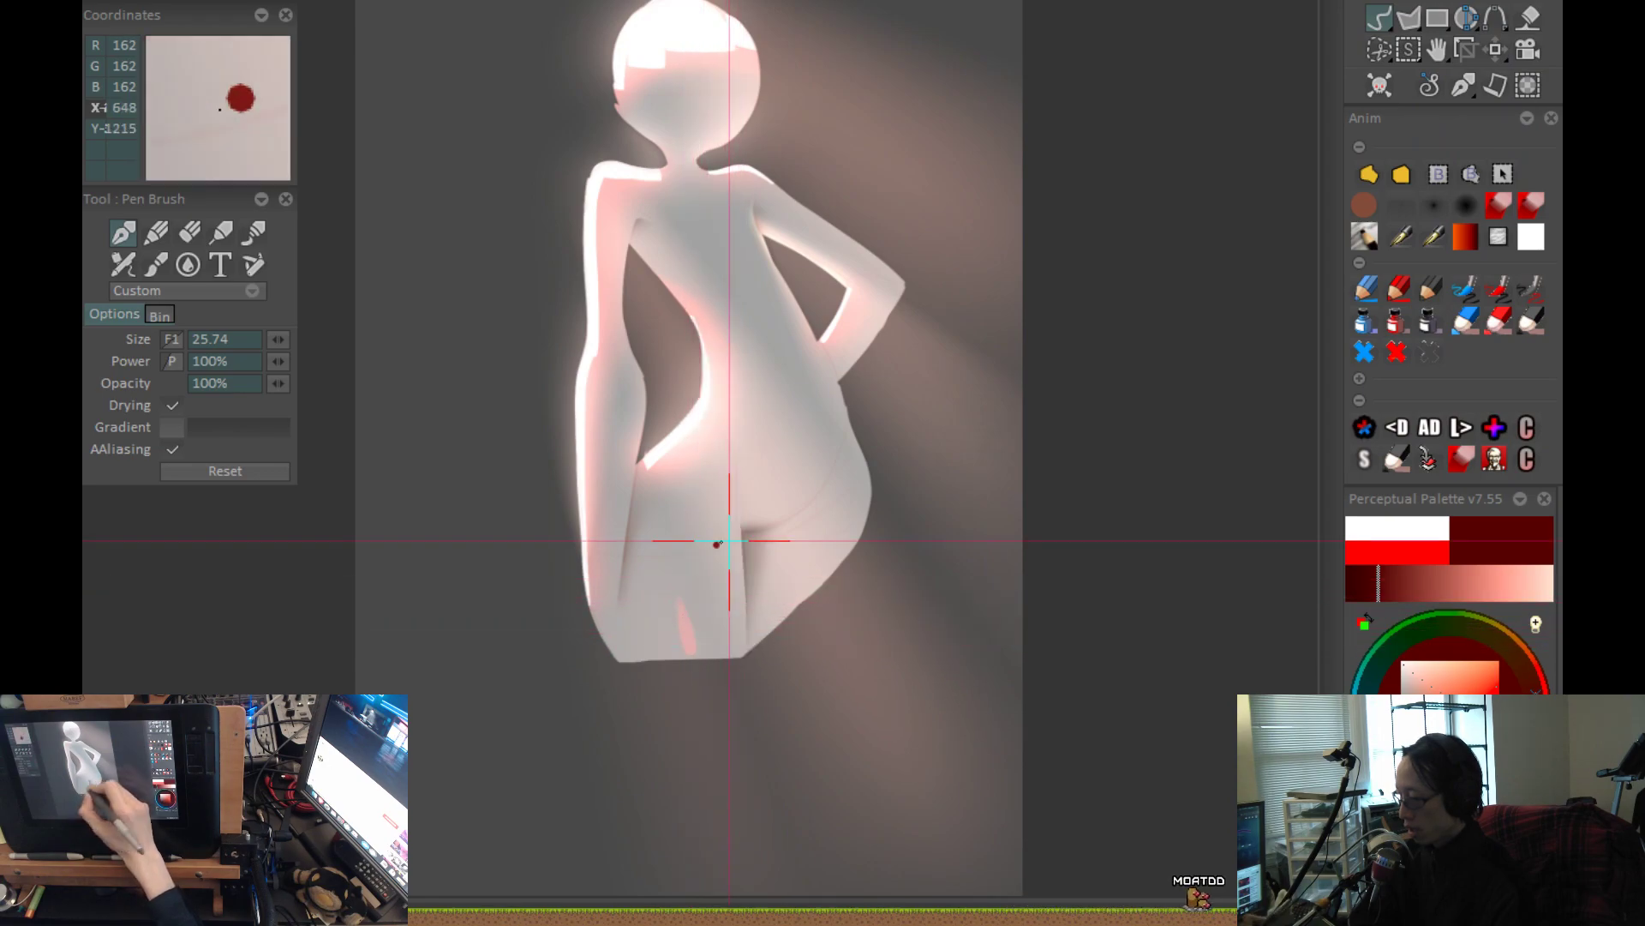
key("ctrl+z")
scroll(734, 544, "up", 1)
left_click_drag(658, 527, 667, 583)
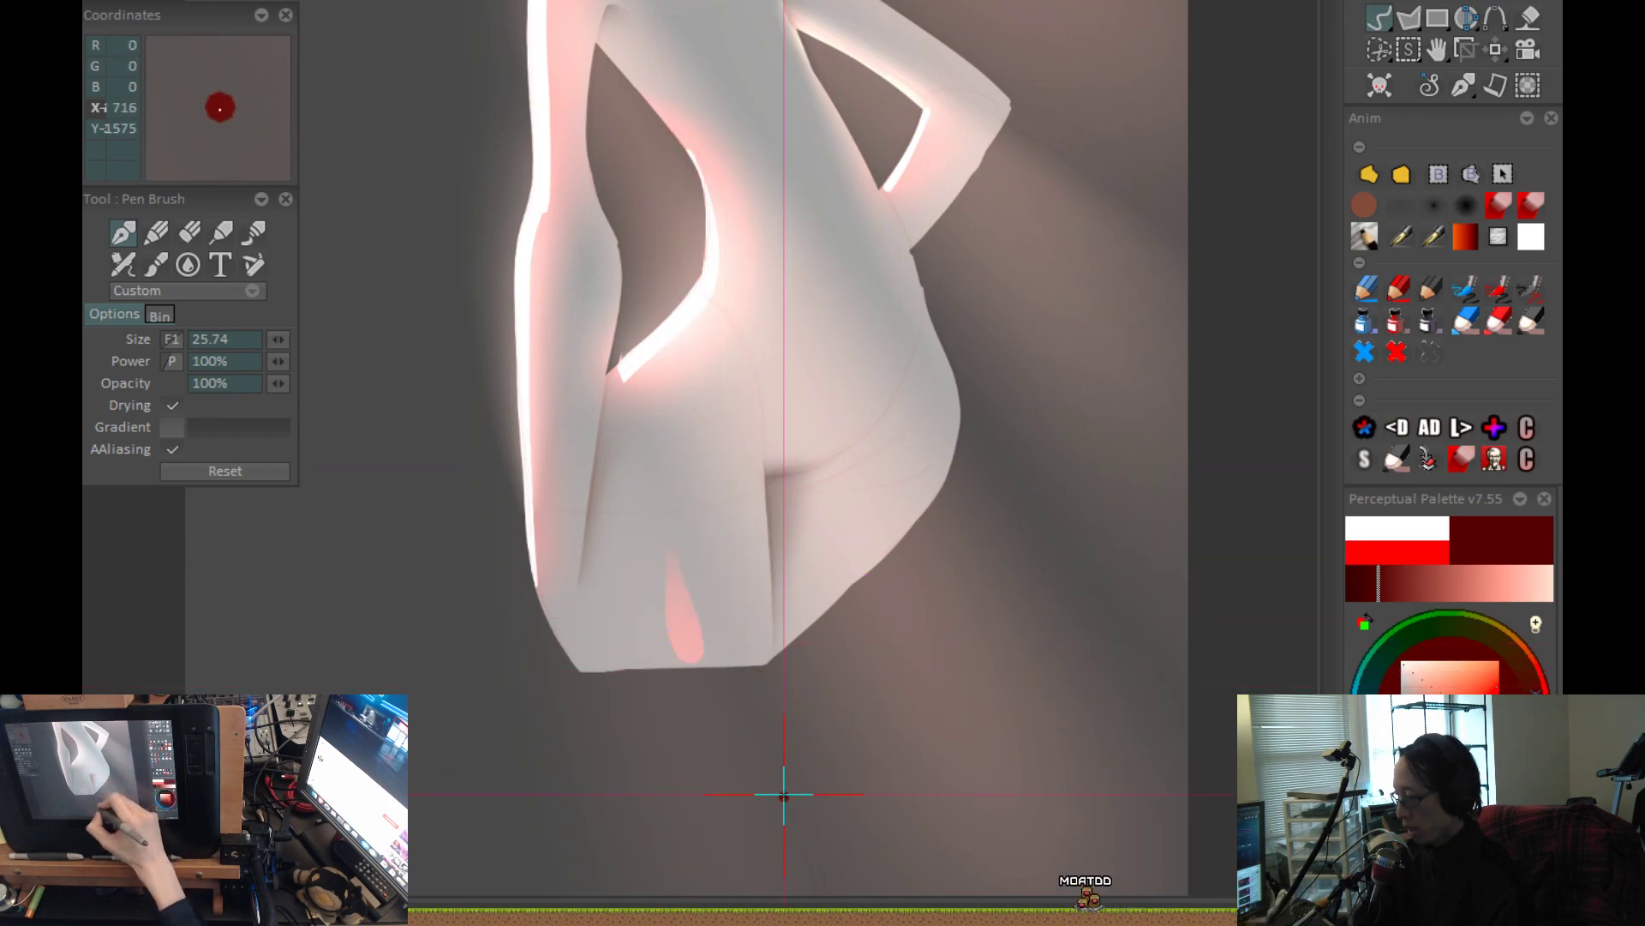
key("ctrl+z")
Try slimmer red strokes along the left thigh and the hanging forearm, and undo them.
scroll(696, 676, "up", 2)
left_click_drag(621, 463, 680, 656)
scroll(834, 660, "down", 1)
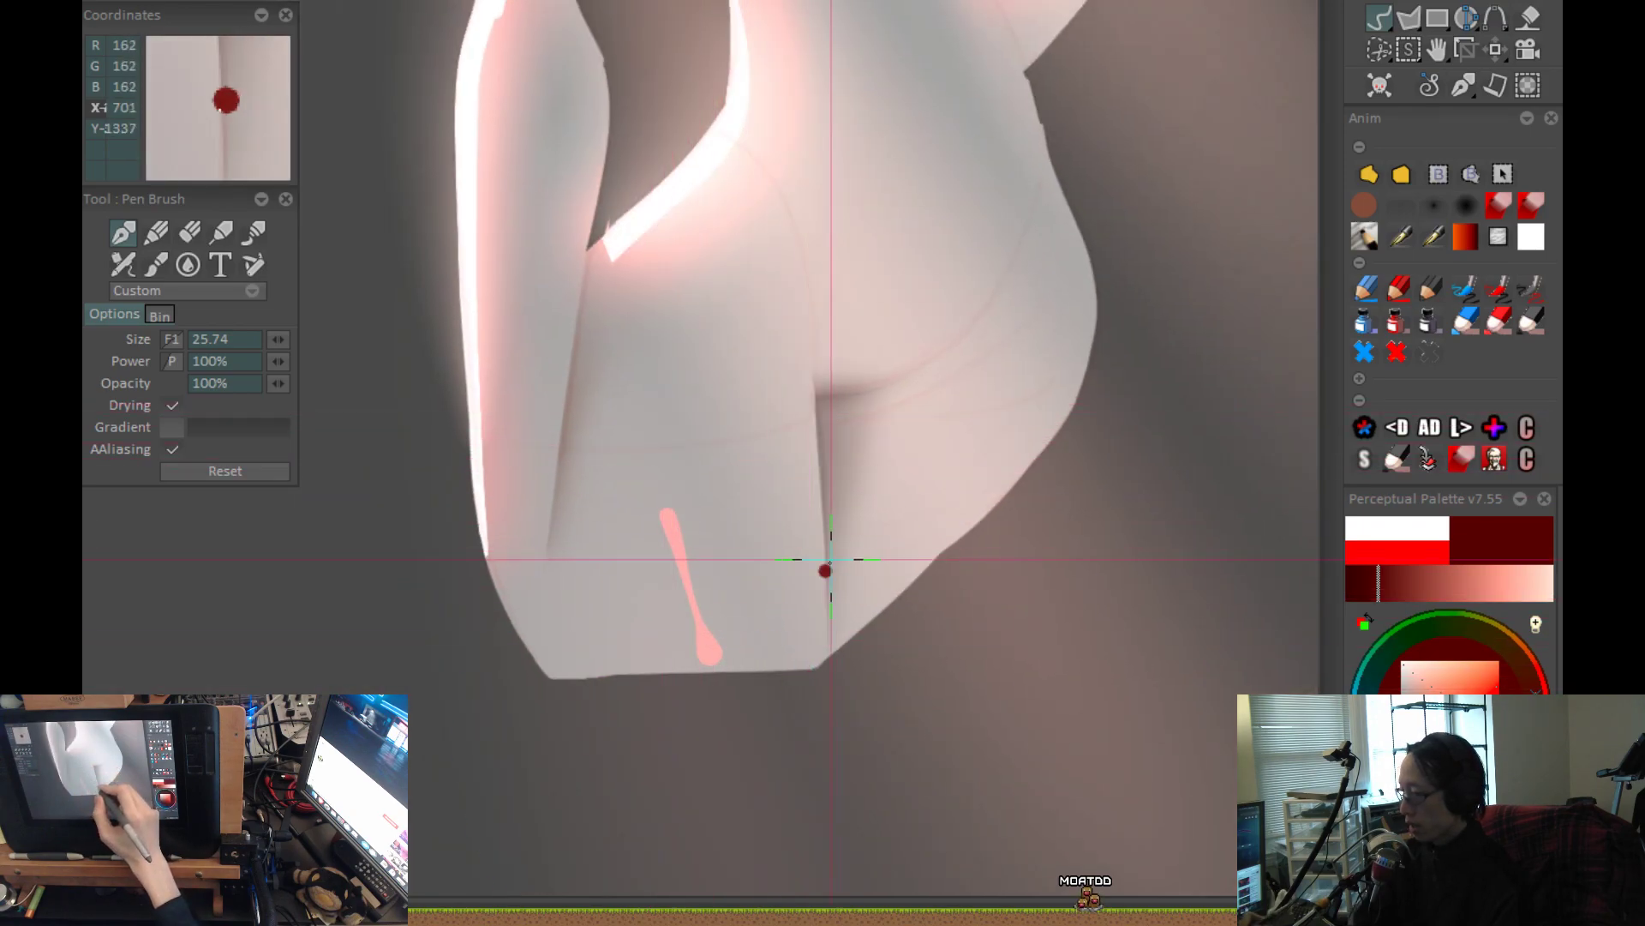
scroll(780, 769, "down", 1)
key("ctrl+z")
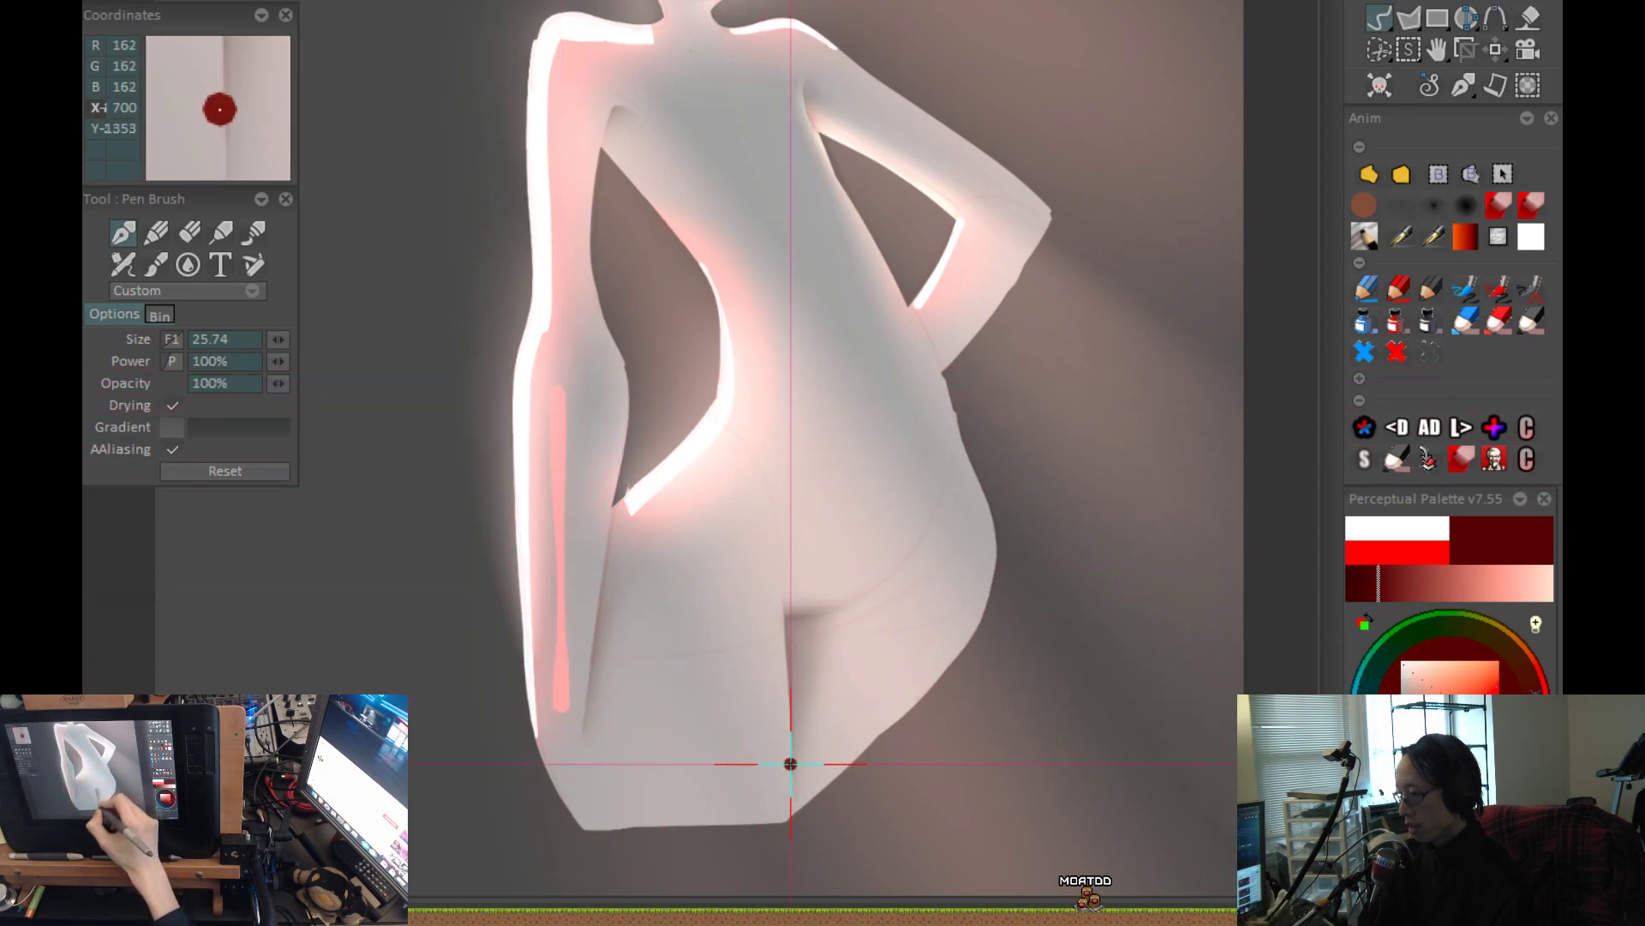
left_click_drag(669, 684, 722, 811)
left_click_drag(836, 775, 820, 617)
key("ctrl+z")
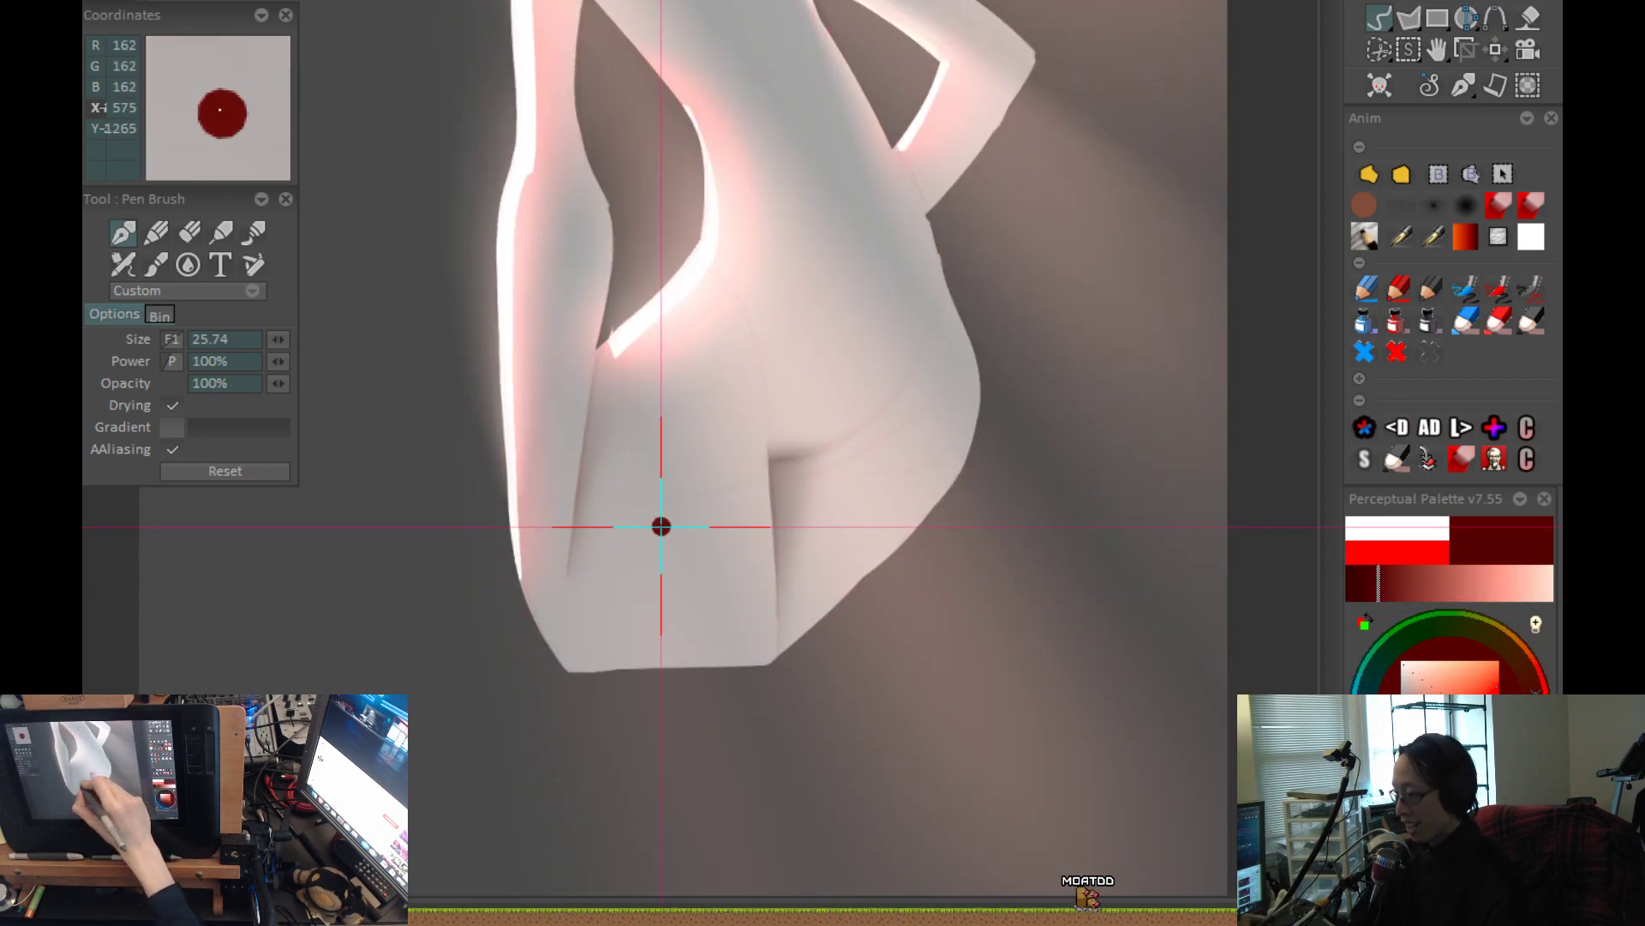
Draw a slim, slightly curved red stroke down the left thigh to the silhouette's lower edge.
left_click_drag(646, 540, 677, 664)
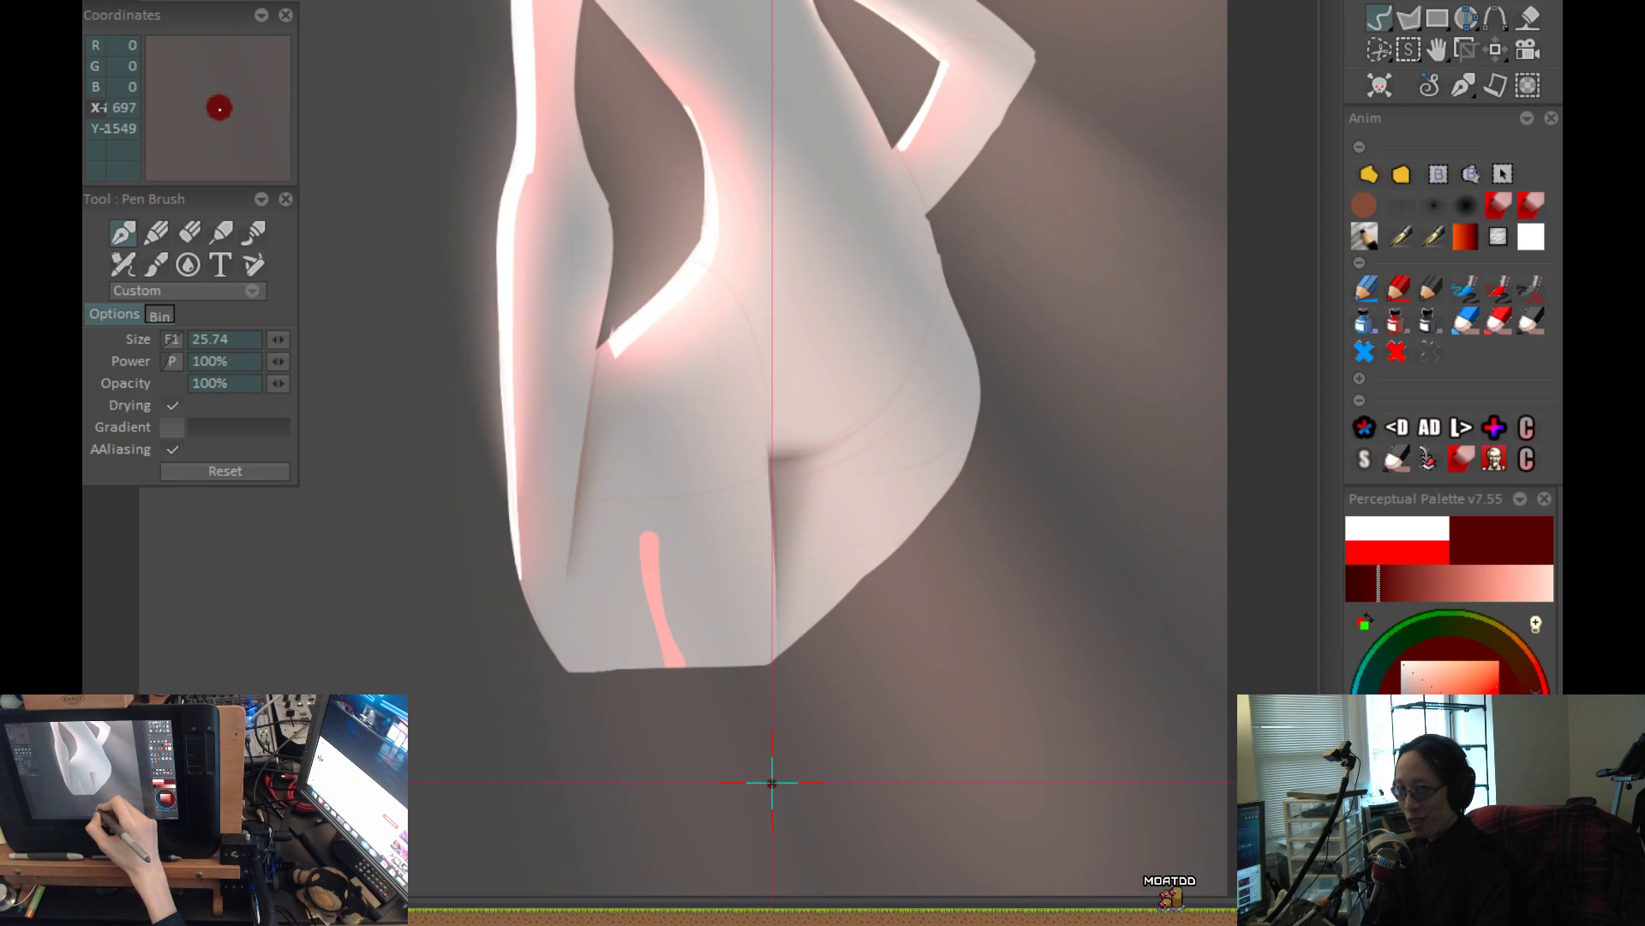
left_click_drag(785, 760, 775, 875)
mouse_move(909, 673)
left_mouse_down()
mouse_move(903, 646)
mouse_move(918, 712)
left_mouse_up()
left_click_drag(985, 632, 924, 763)
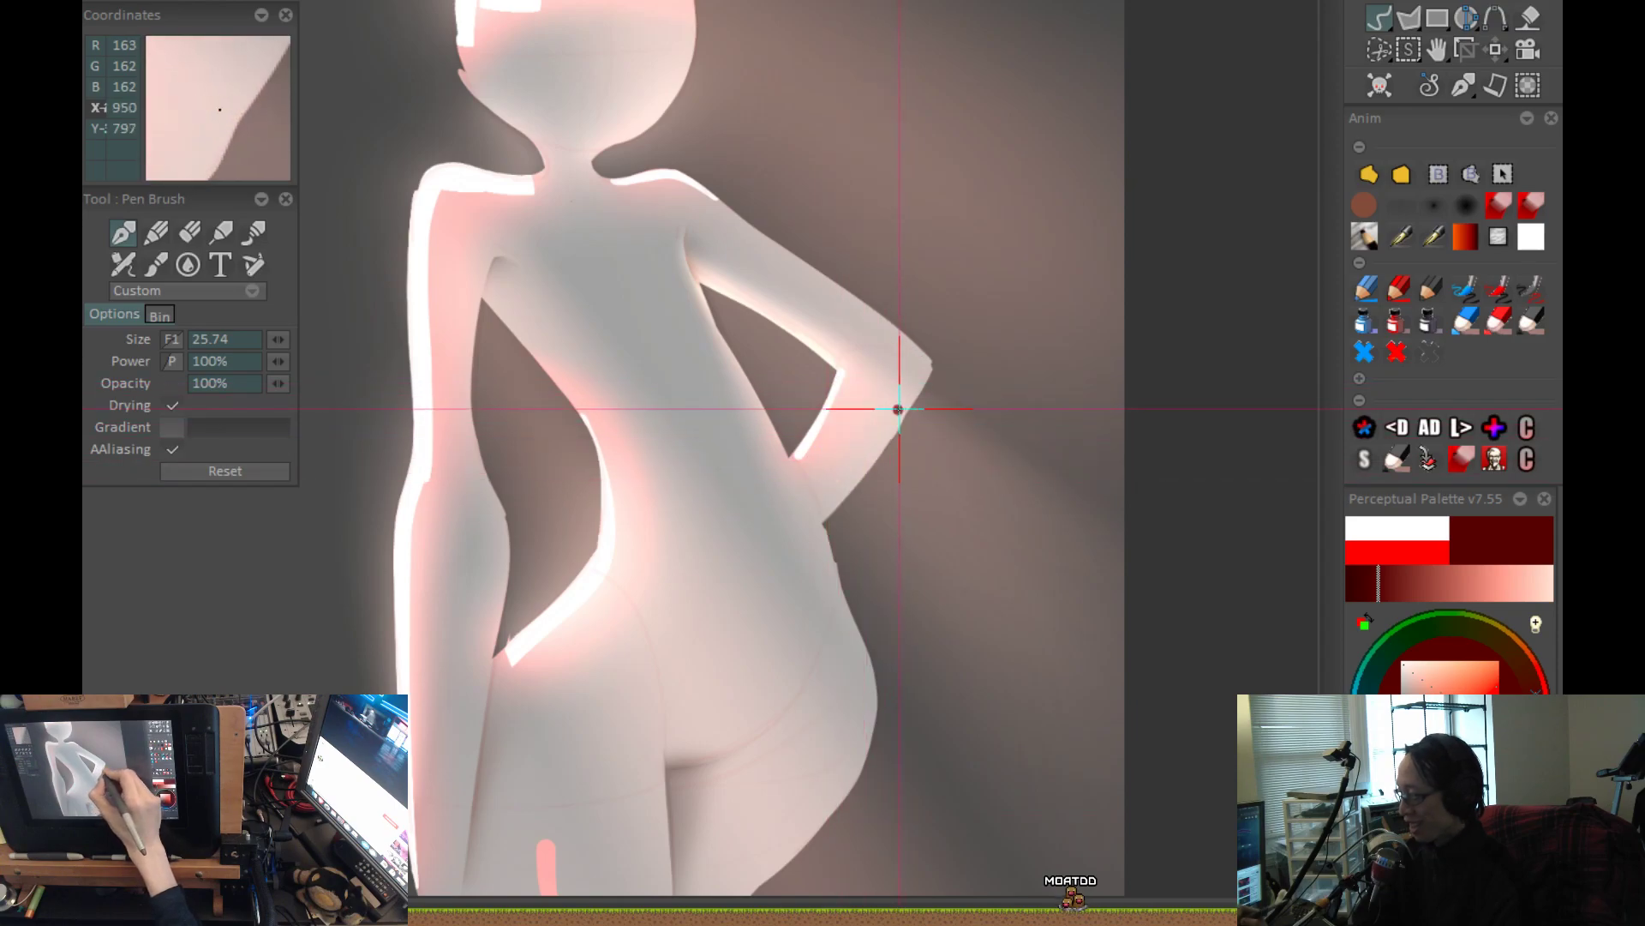
Draw a diagonal red stroke down the torso from below the left armpit along the waist's inner edge.
left_click_drag(757, 598, 815, 408)
scroll(815, 408, "down", 1)
left_click_drag(775, 529, 798, 640)
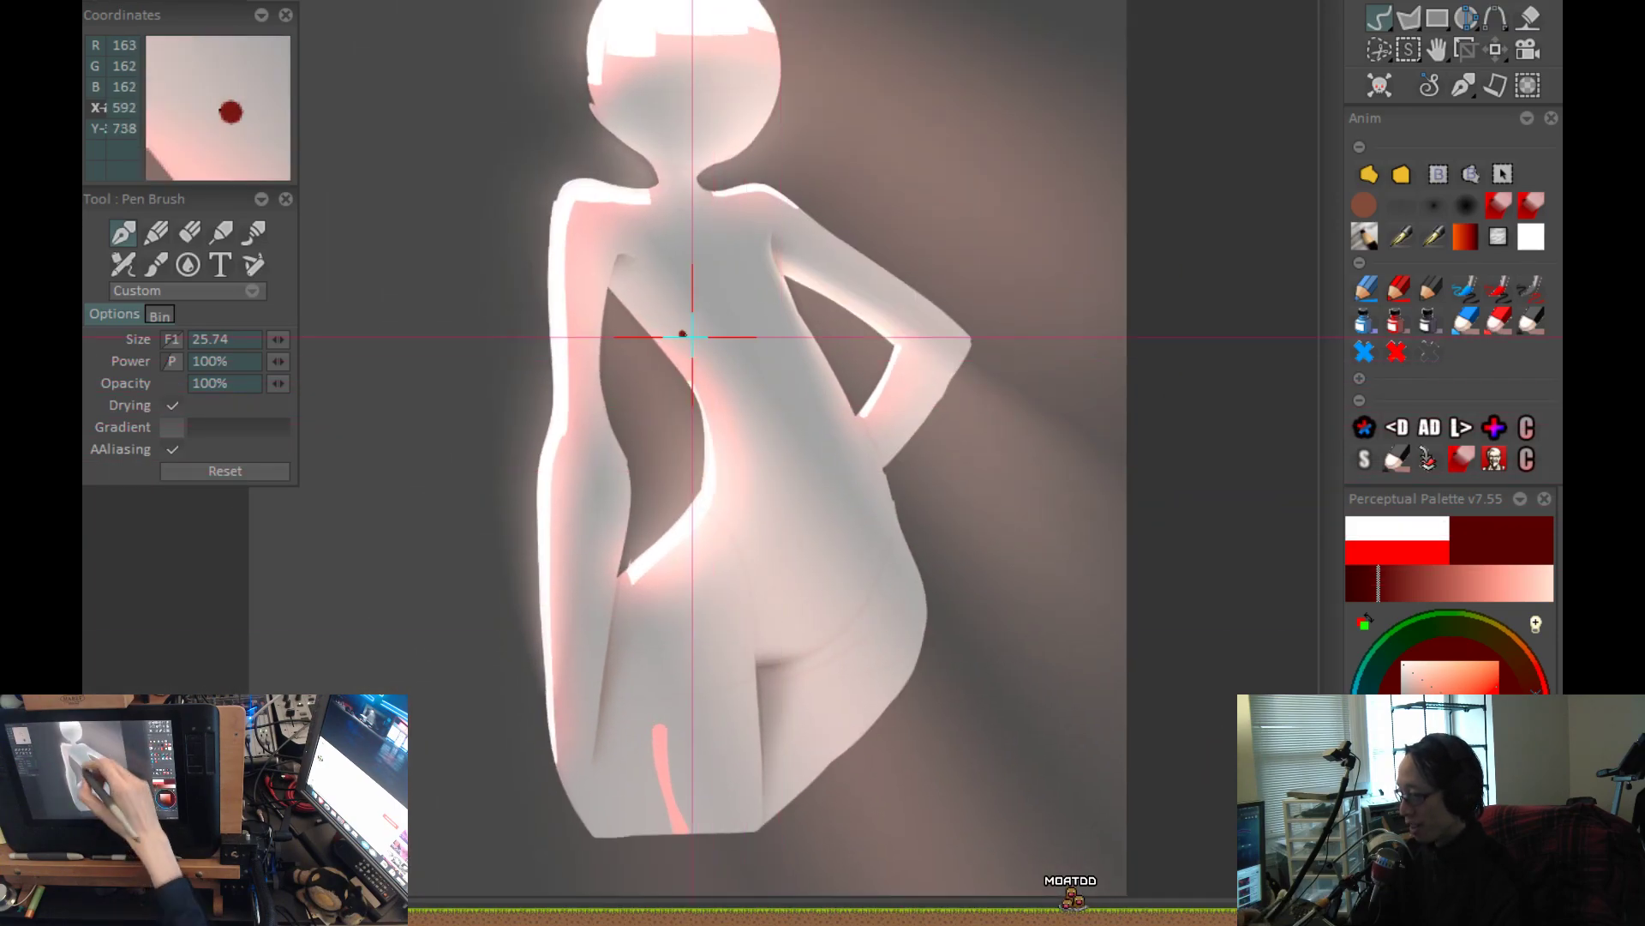
mouse_move(645, 296)
left_mouse_down()
mouse_move(735, 403)
mouse_move(754, 455)
left_mouse_up()
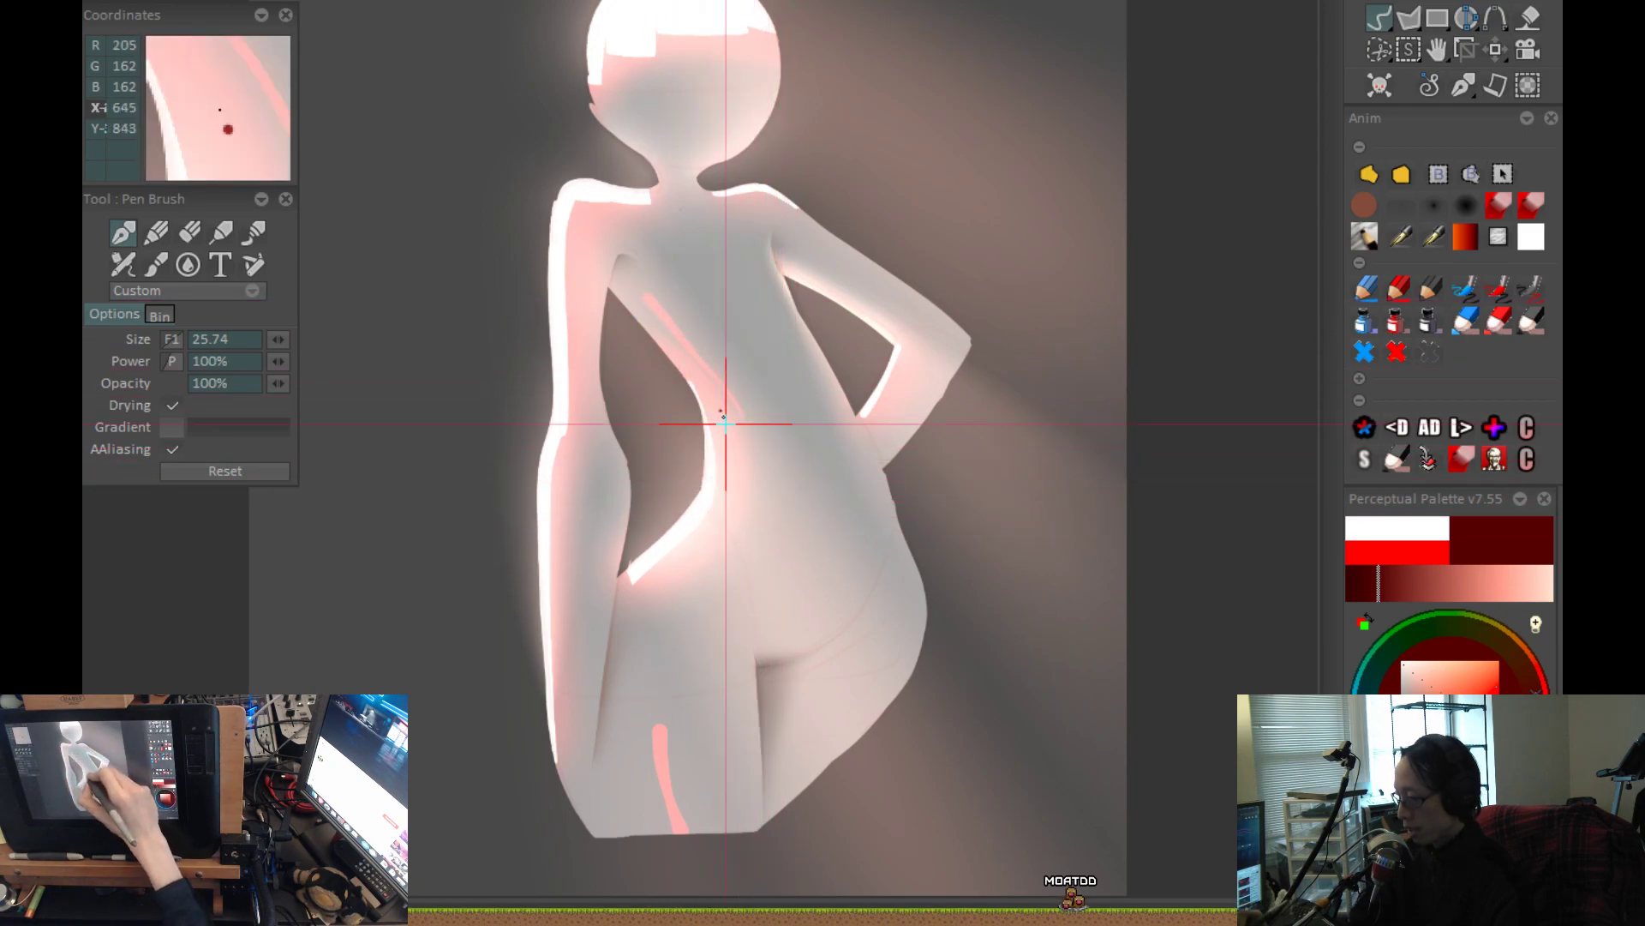
Replace the diagonal torso stroke with a slimmer red stroke running from below the left armpit toward the waist.
key("ctrl+z")
left_click_drag(649, 302, 701, 380)
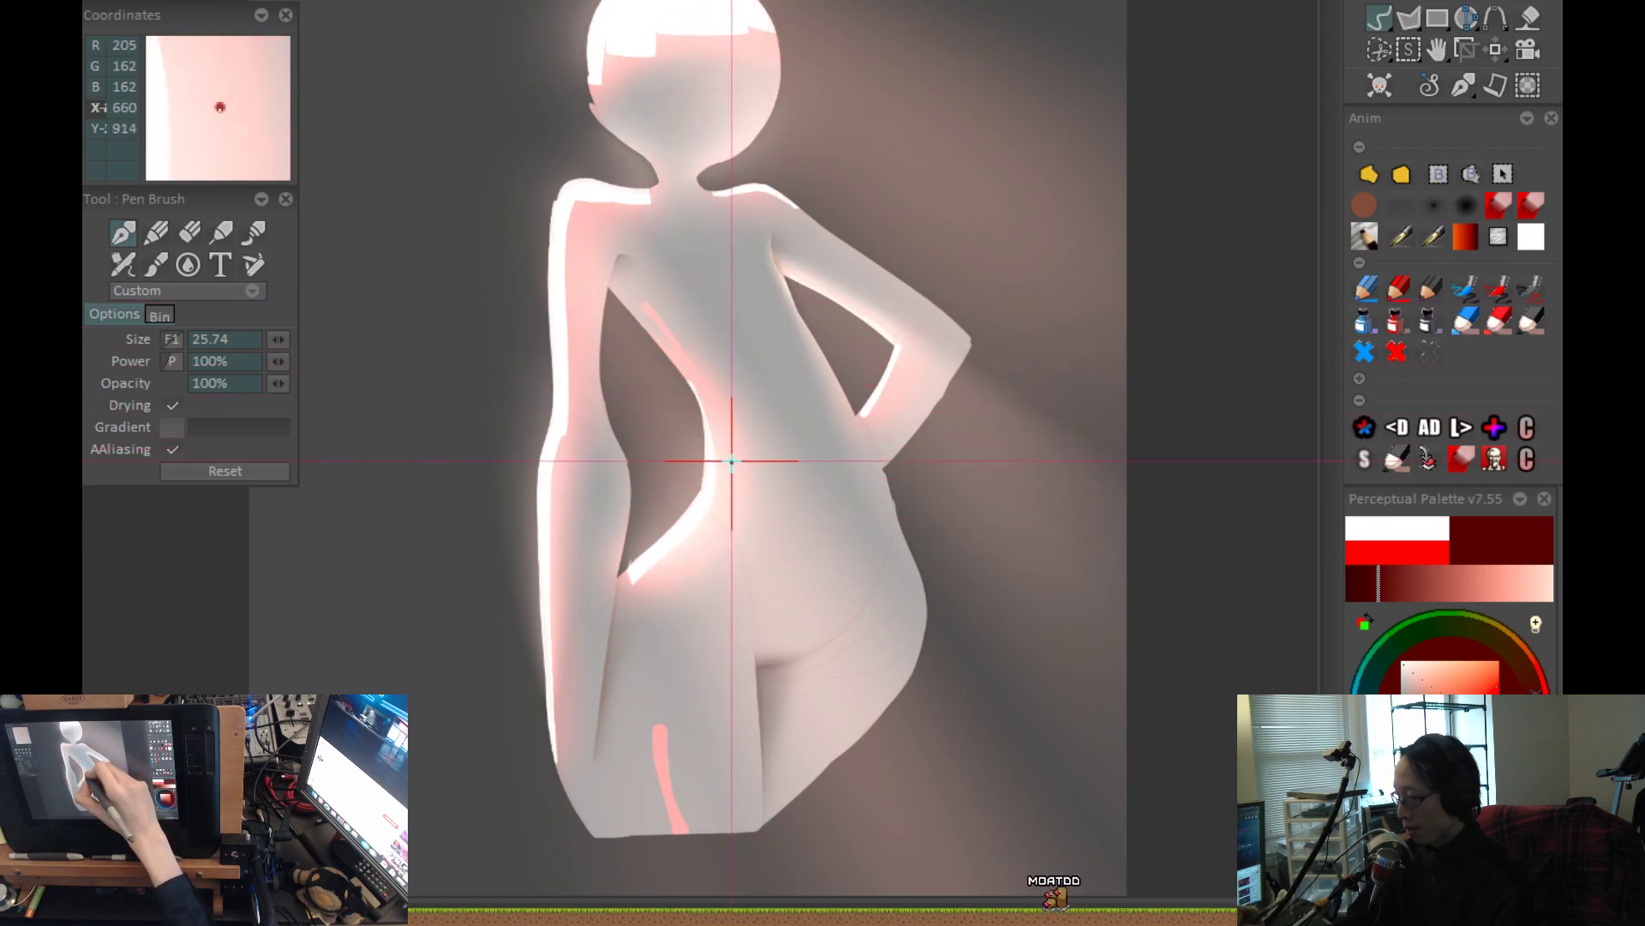
left_click_drag(736, 515, 755, 679)
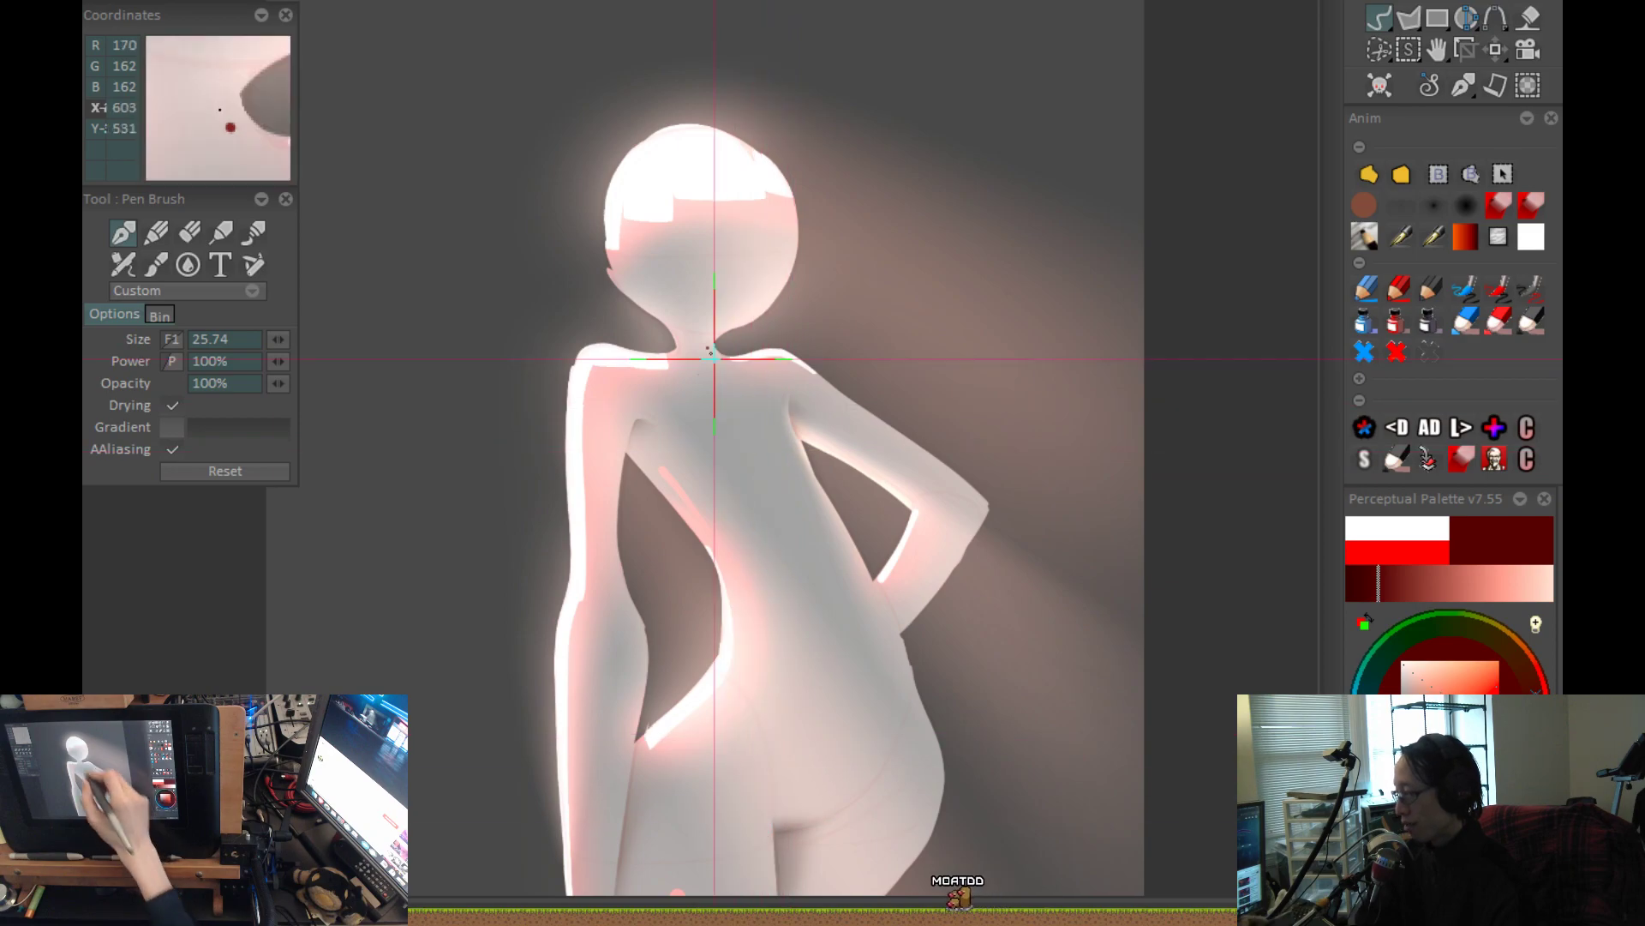
Reduce the pen brush to size 7.38 and draw a thin, slanted red stroke down the neck.
scroll(698, 347, "up", 1)
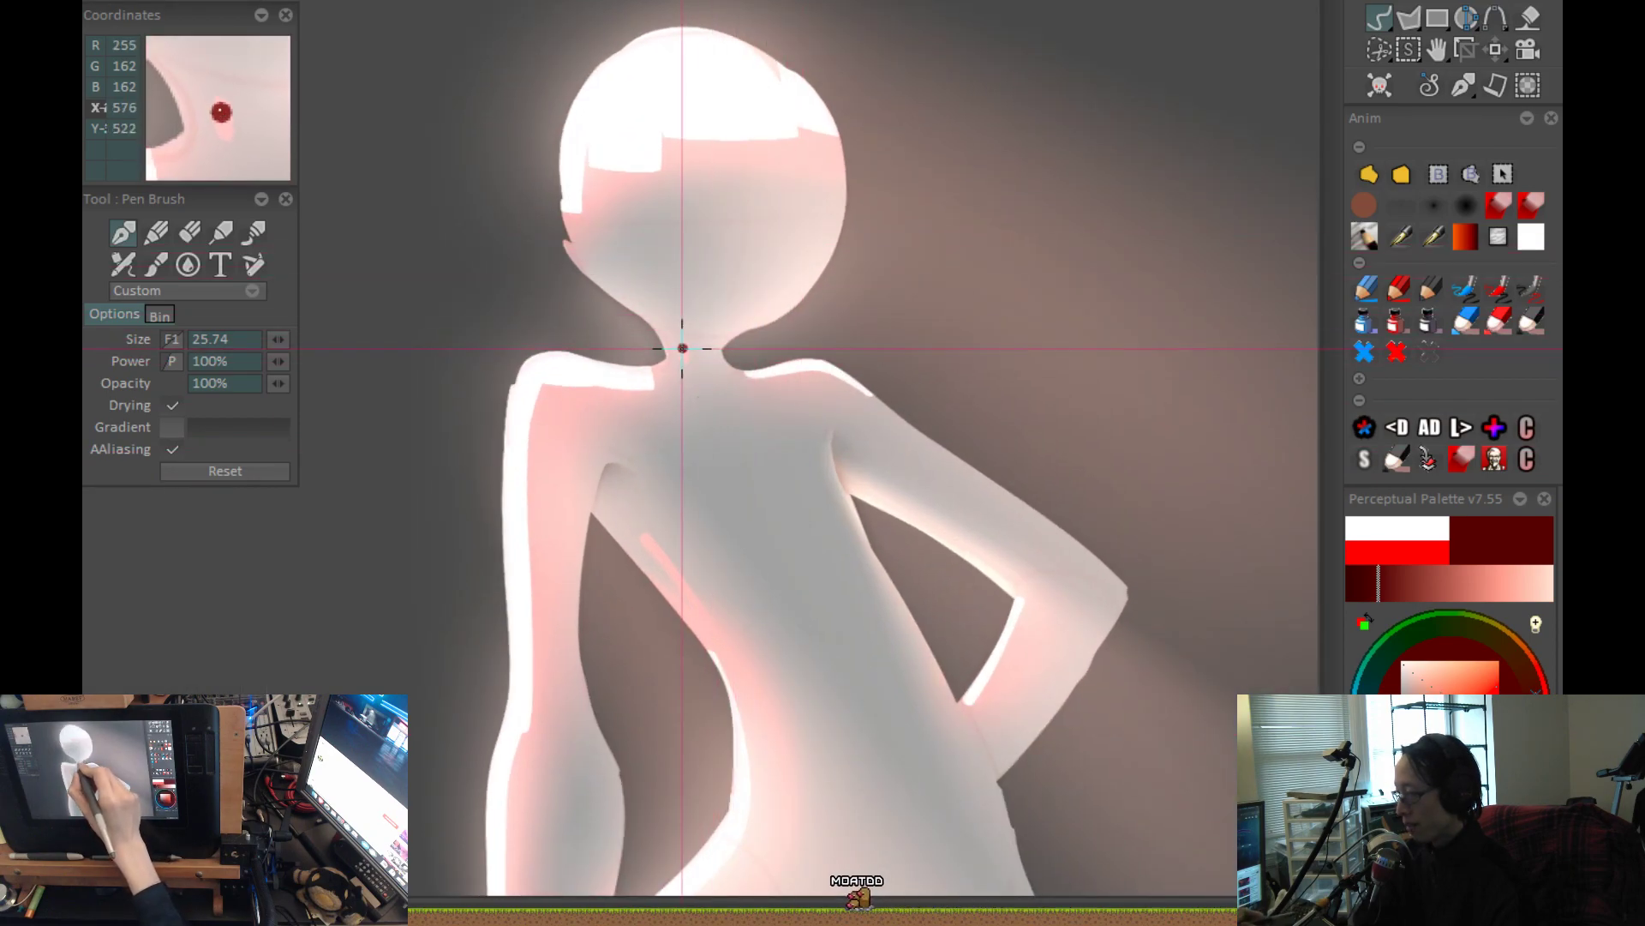
scroll(688, 370, "down", 2)
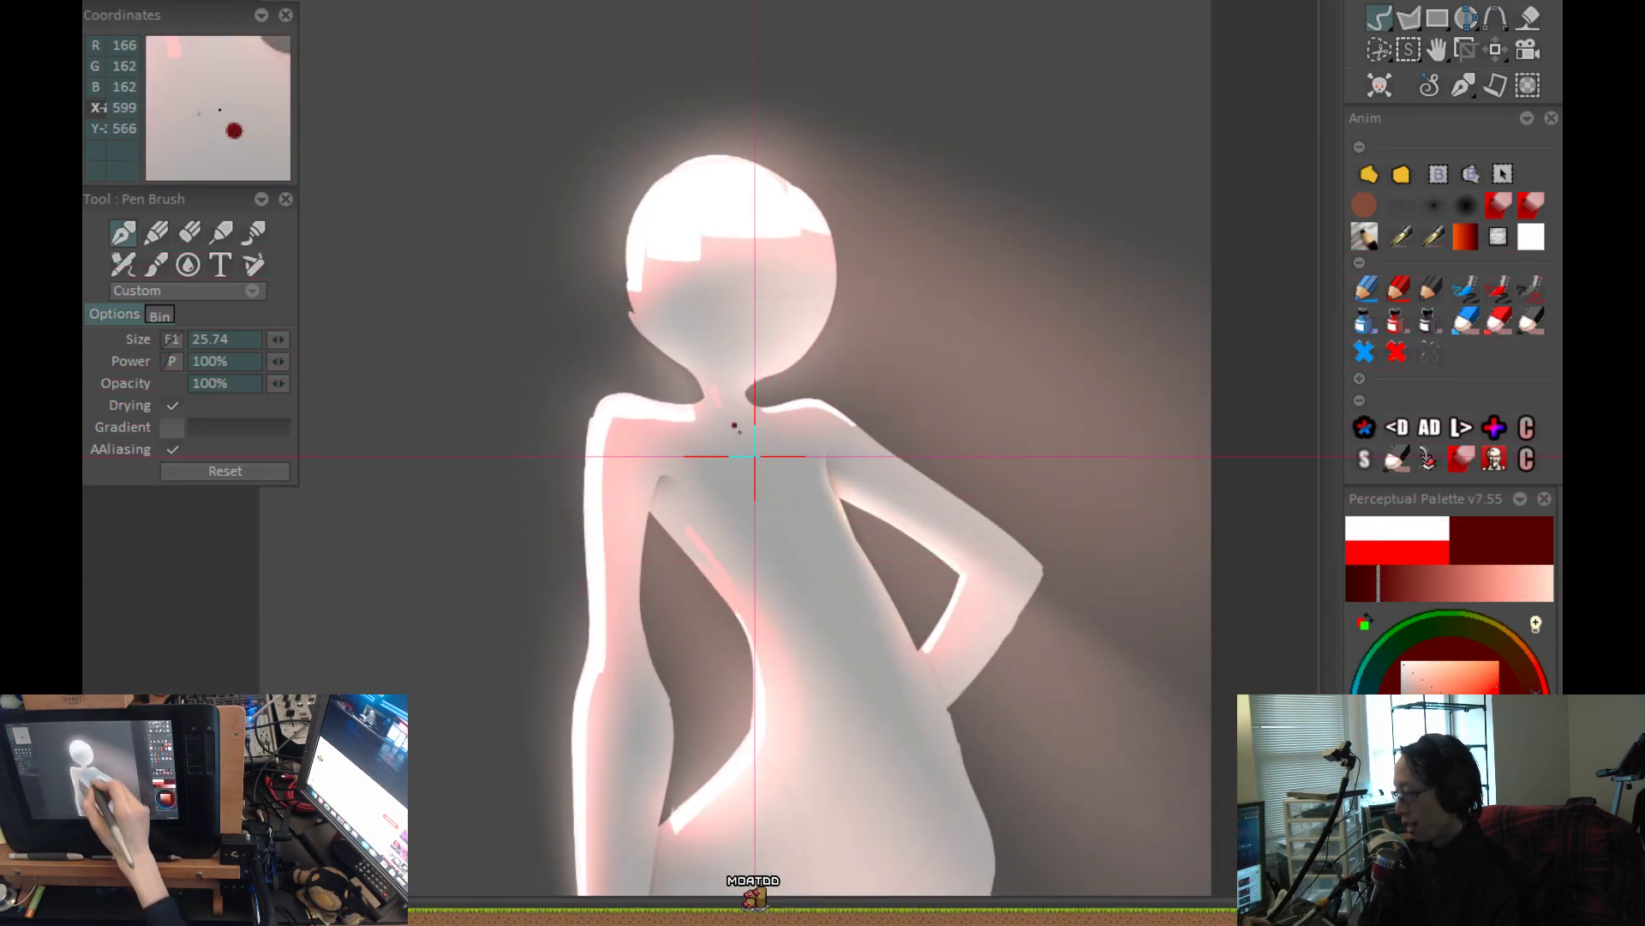
scroll(746, 467, "up", 3)
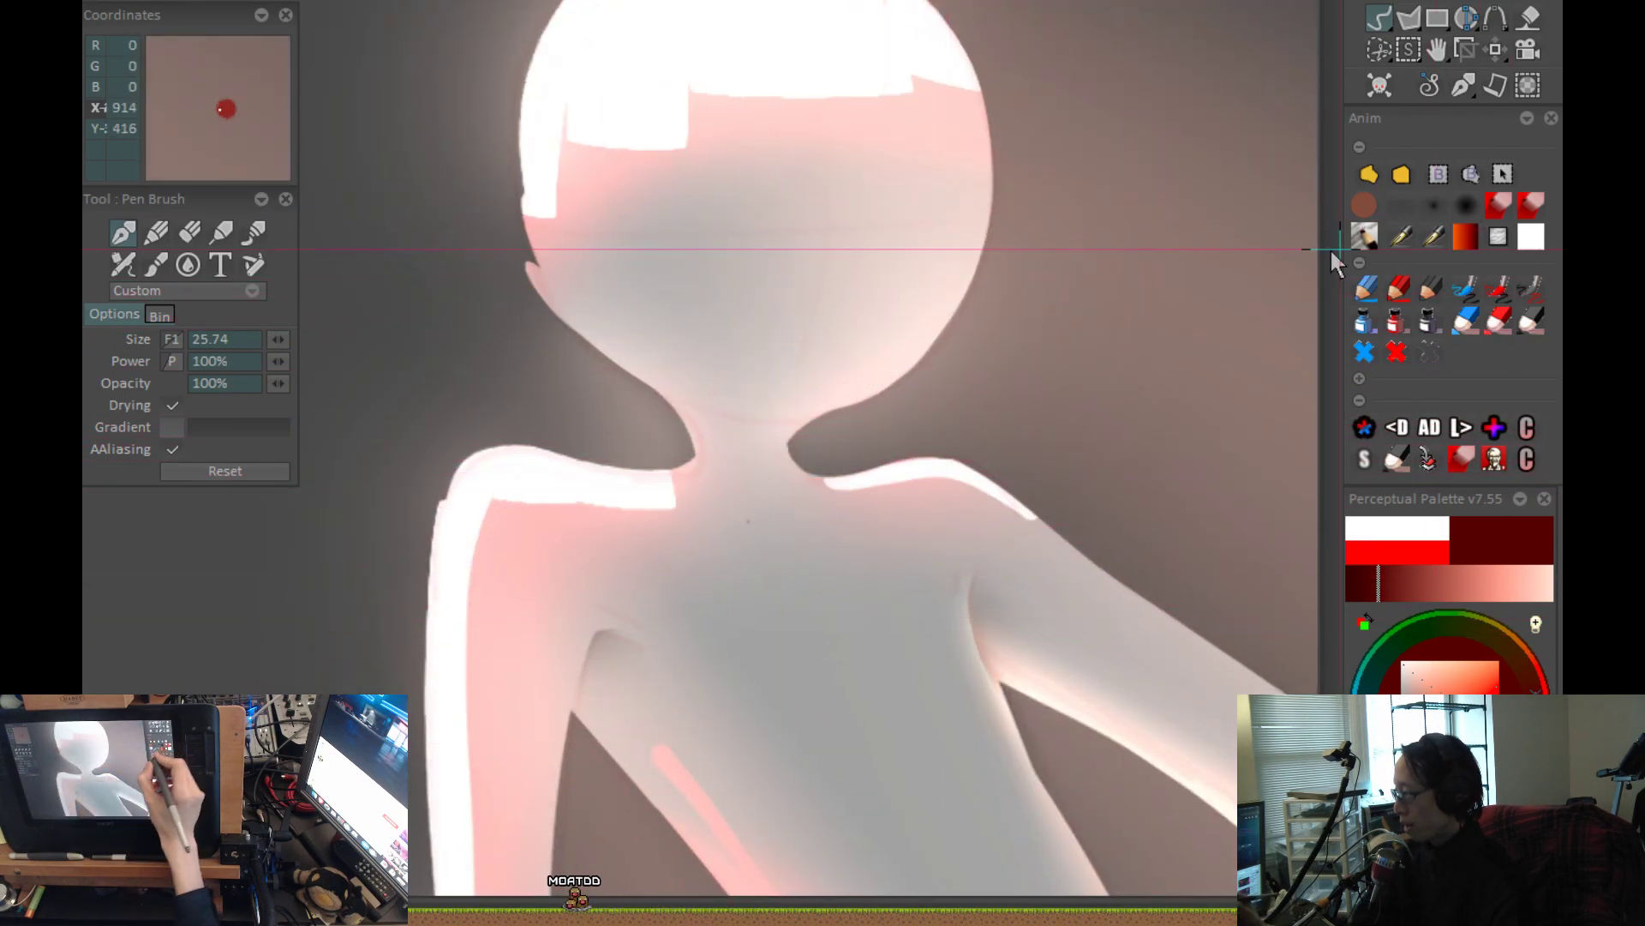
left_click_drag(909, 535, 900, 526)
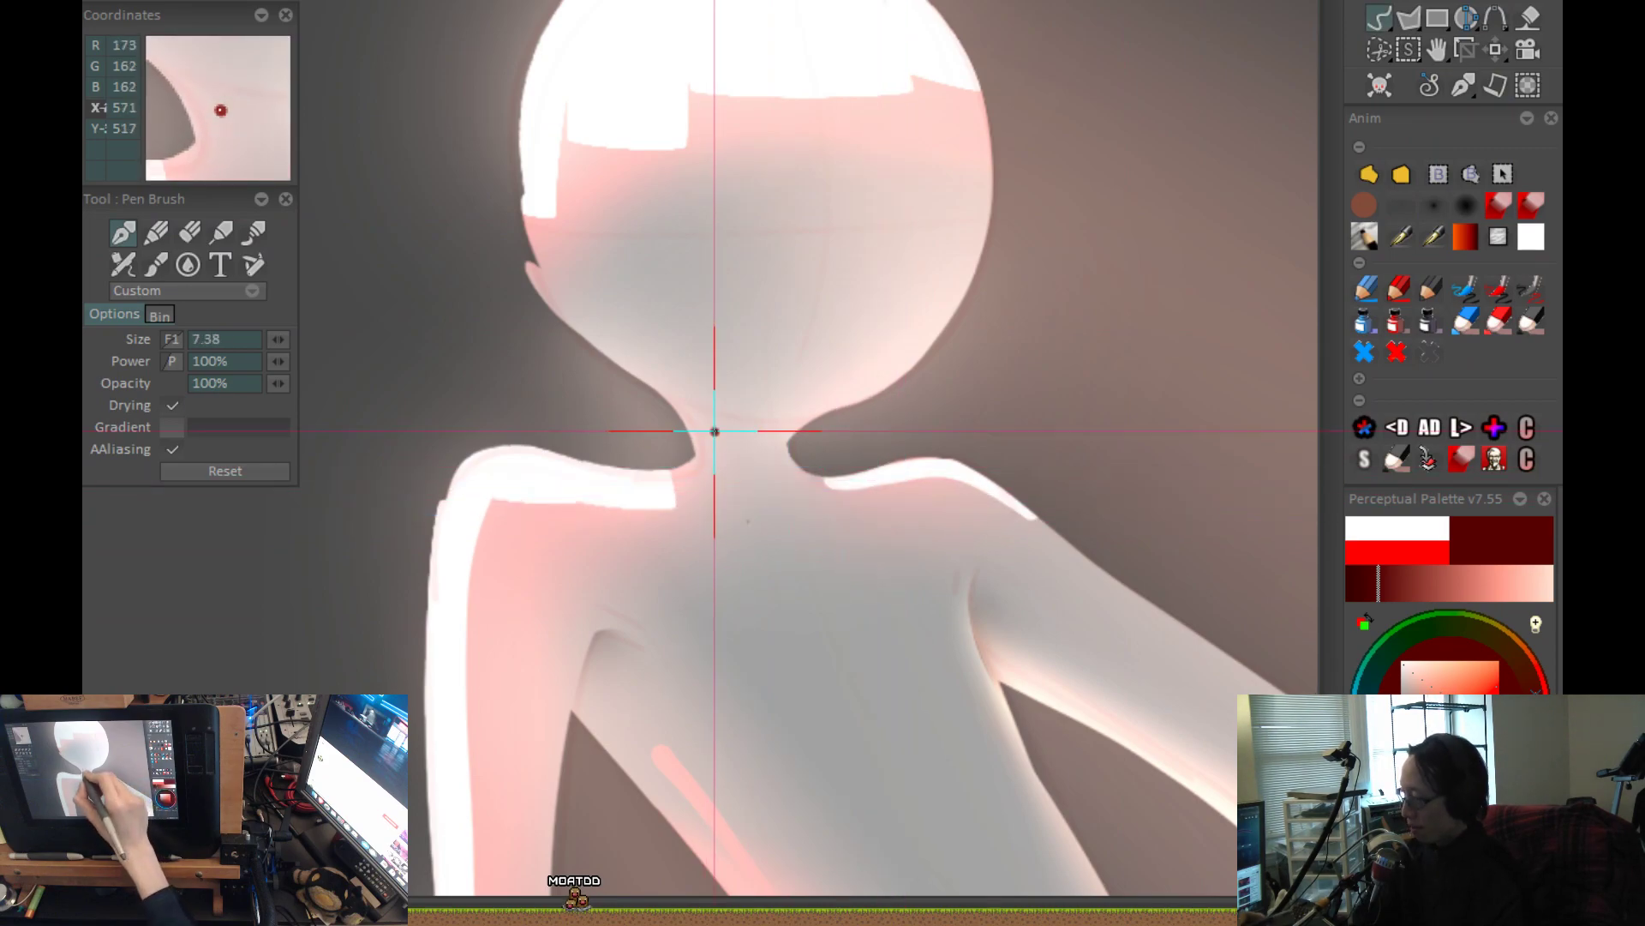
left_click(761, 483)
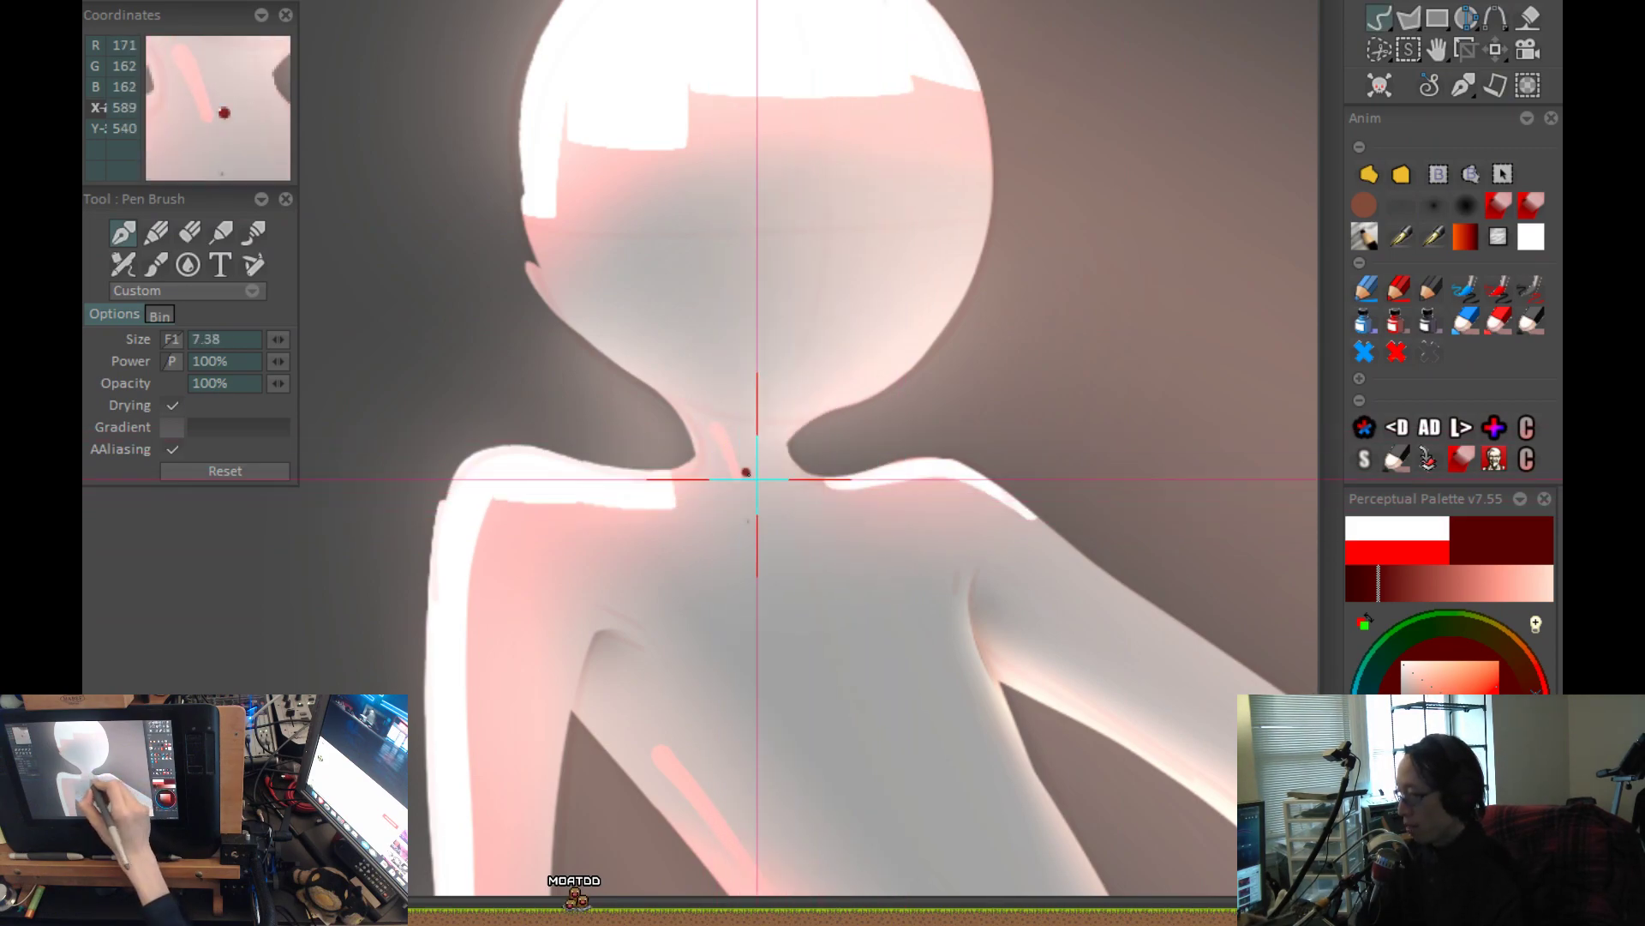
left_click_drag(743, 489, 752, 513)
key("ctrl+z")
scroll(826, 563, "down", 3)
left_click_drag(826, 668, 828, 518)
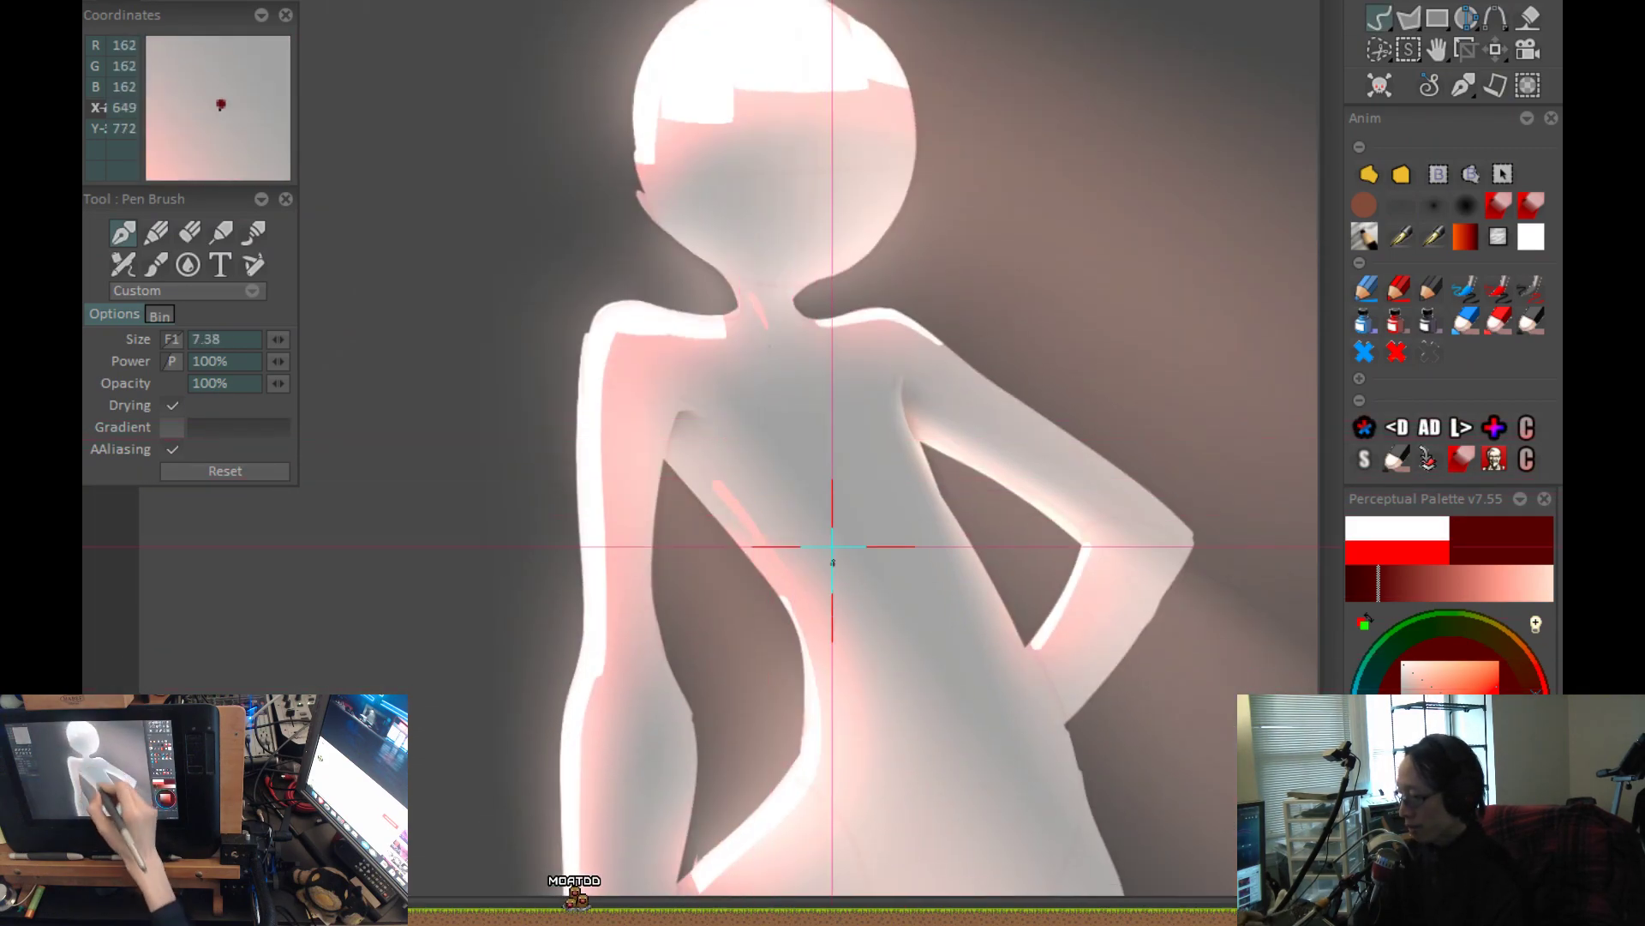
Try short red strokes on the lower body, including a diagonal one on the hip below the waist's glow, and undo them.
scroll(886, 602, "down", 1)
left_click_drag(885, 603, 863, 510)
mouse_move(661, 604)
left_mouse_down()
mouse_move(715, 307)
mouse_move(669, 549)
left_mouse_up()
key("ctrl+z")
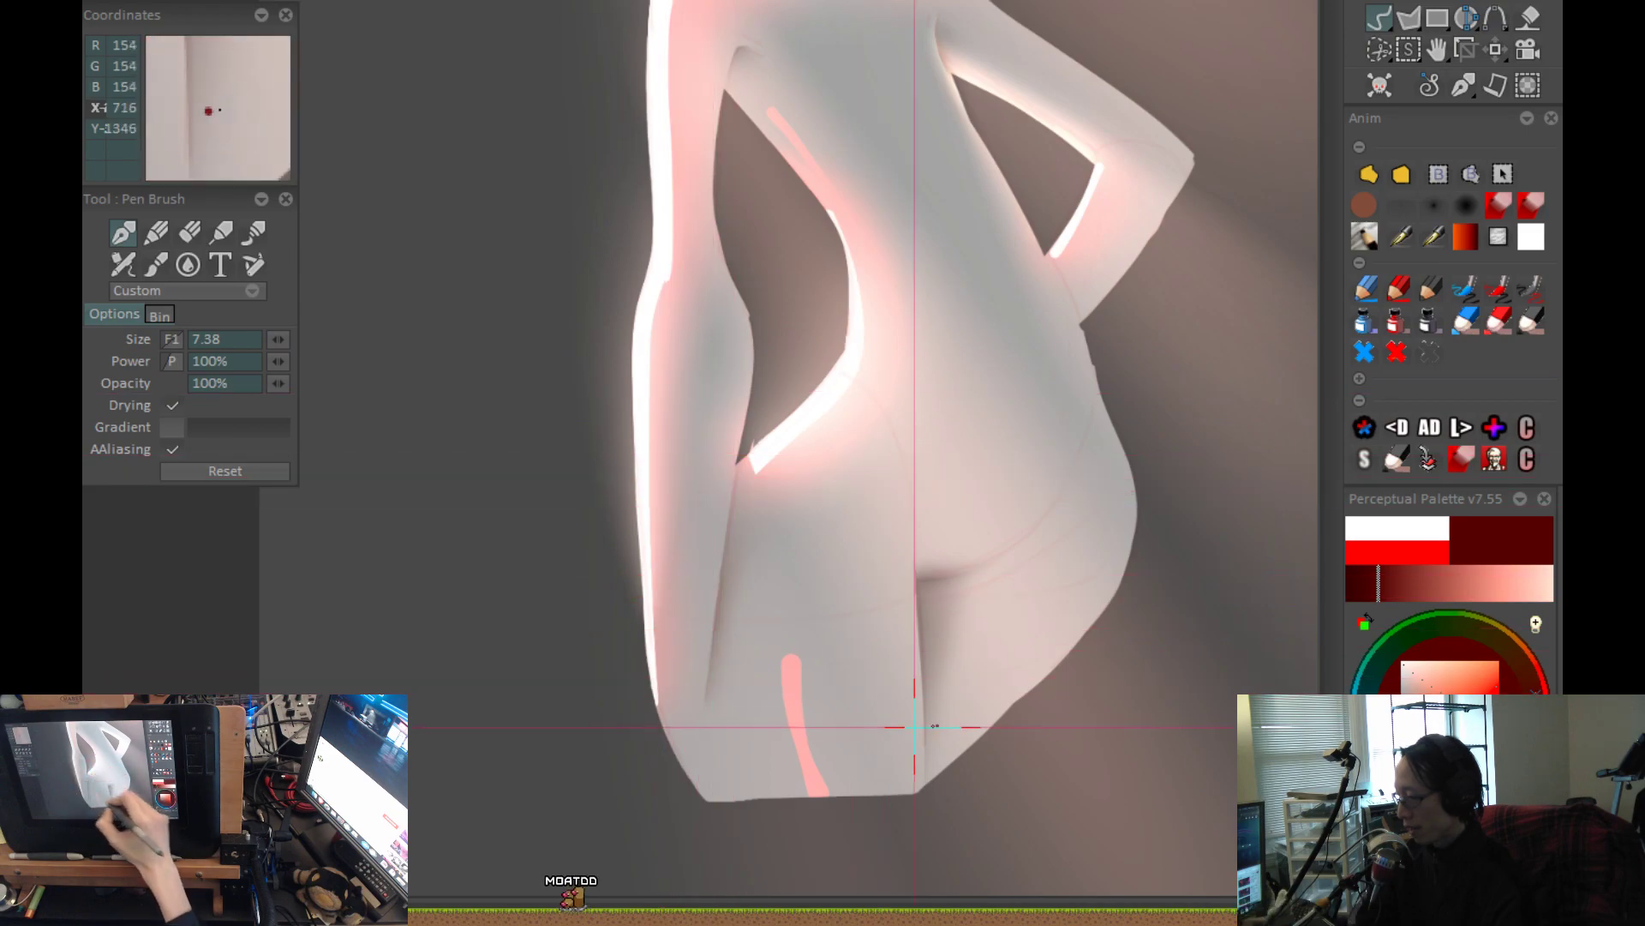
left_click_drag(885, 724, 806, 731)
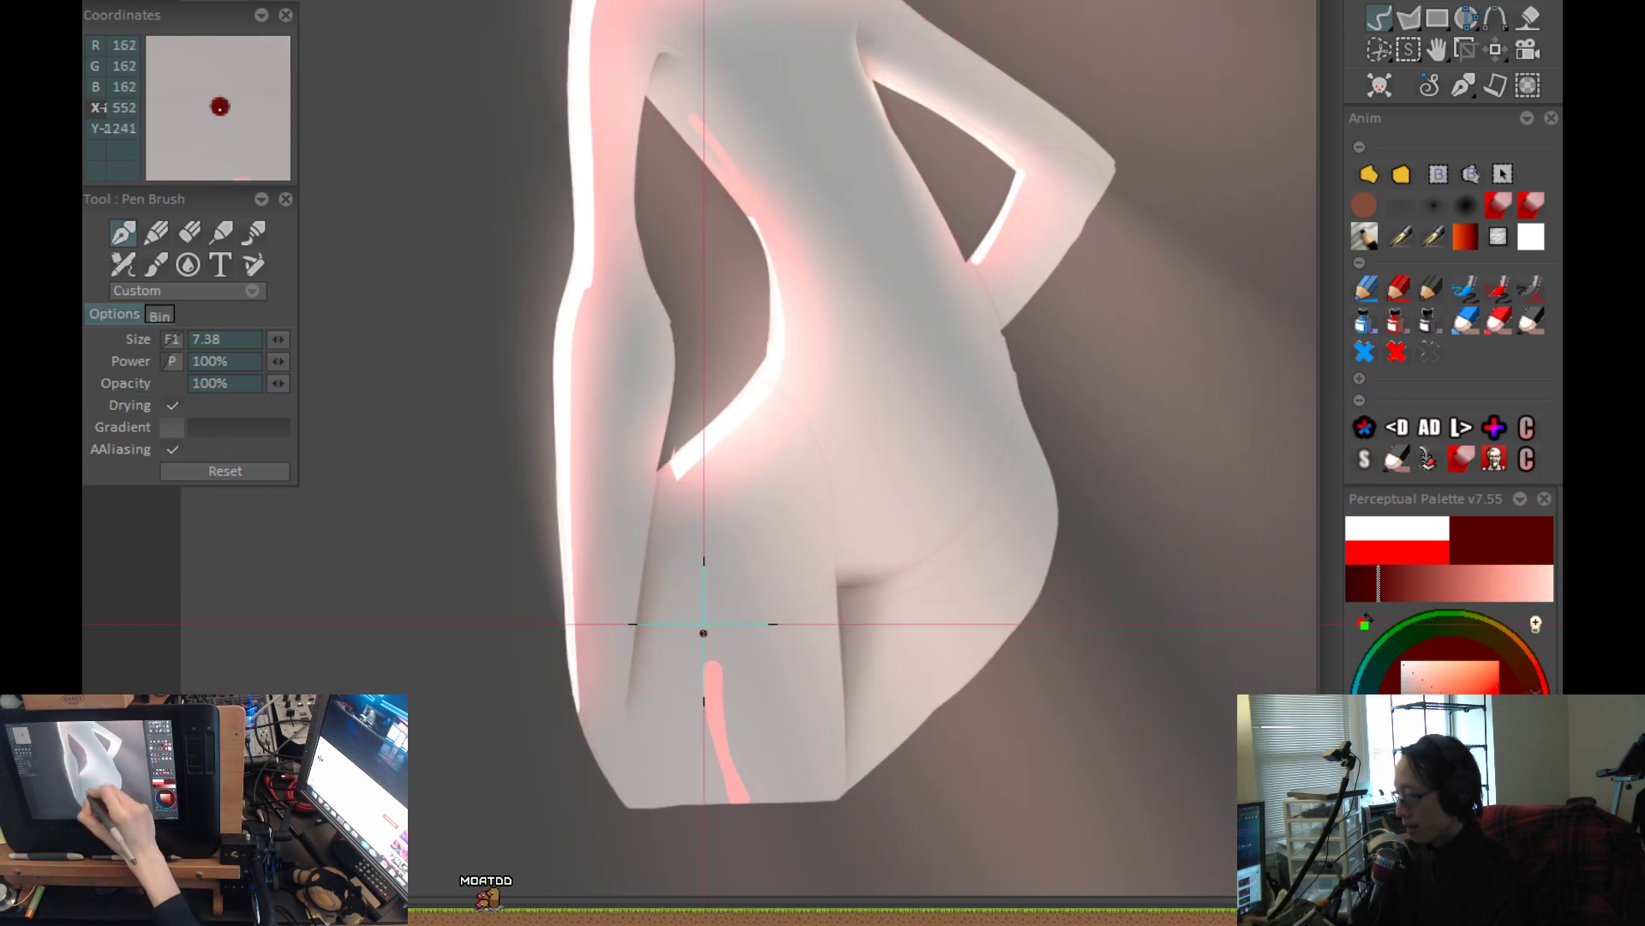
left_click_drag(718, 576, 804, 408)
left_click_drag(833, 546, 823, 599)
key("ctrl+z")
left_click_drag(706, 580, 750, 514)
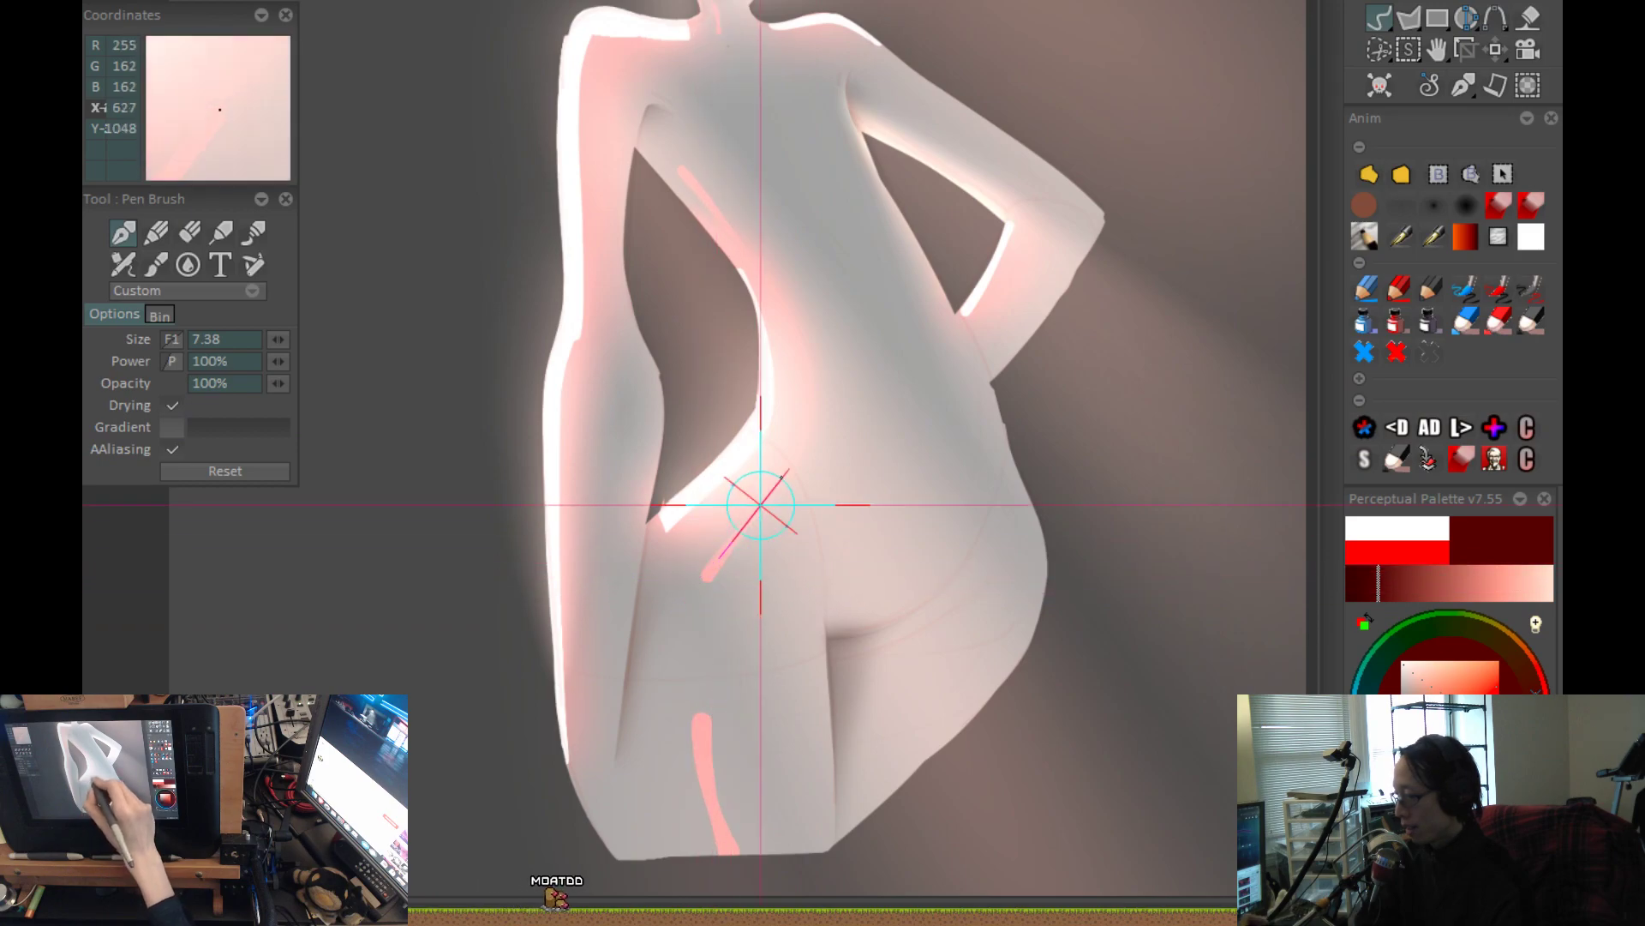
key("ctrl+z")
scroll(854, 513, "down", 3)
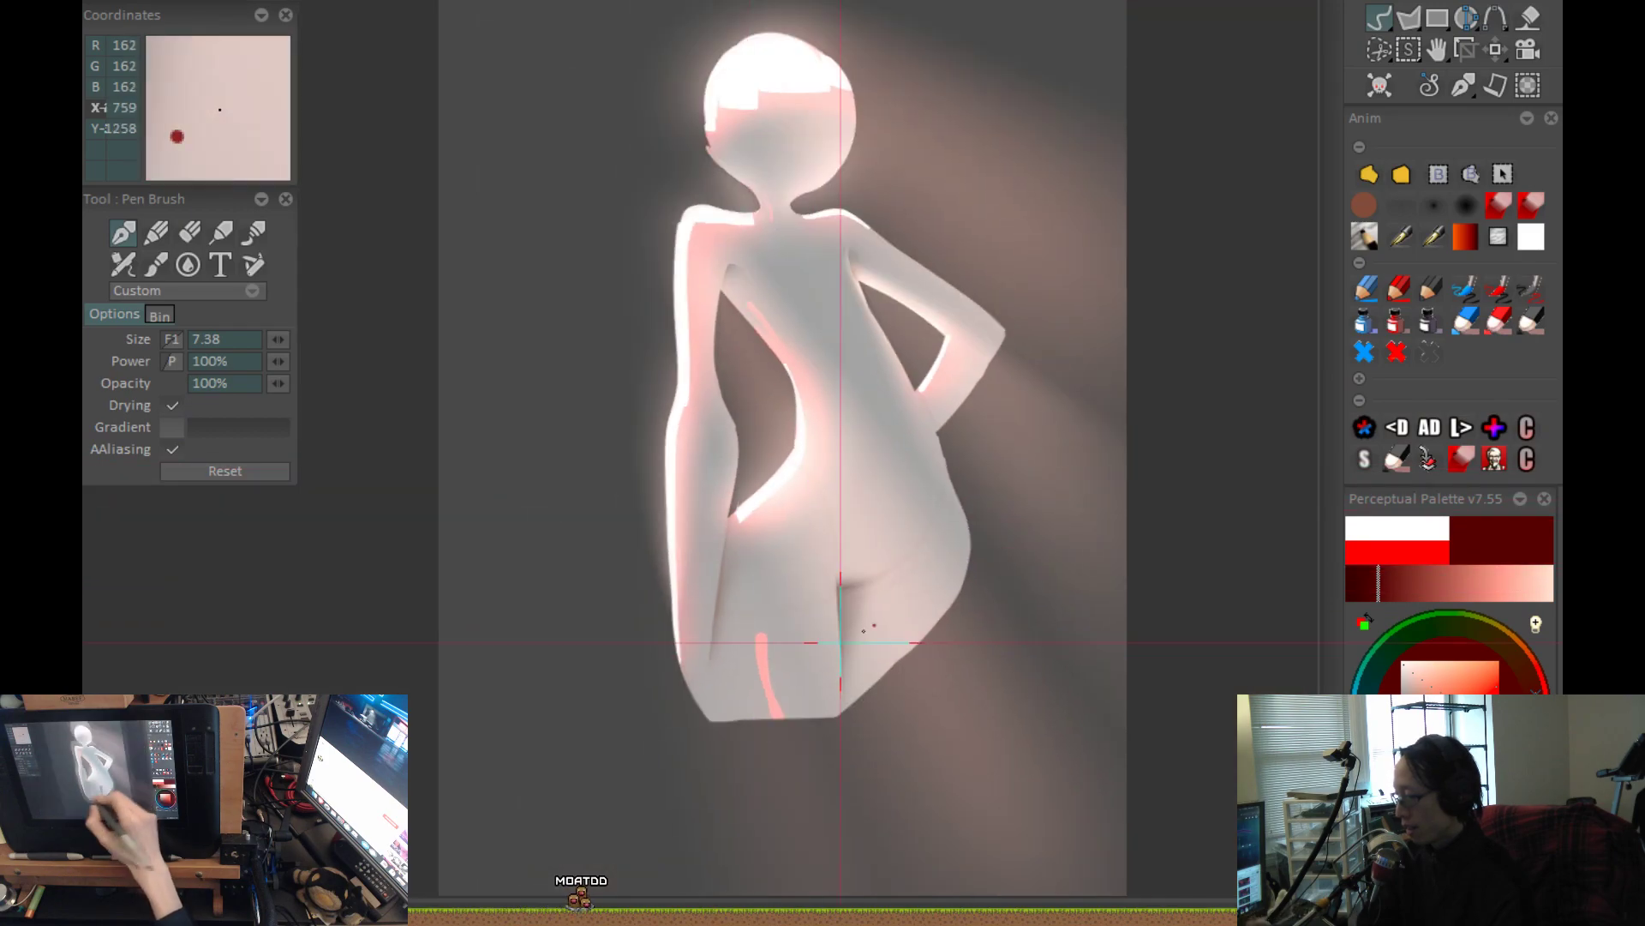
Choose a darker red, set the pen brush to size 47.36, and paint a wide halo over the left thigh's stroke.
left_click_drag(1415, 743, 1420, 756)
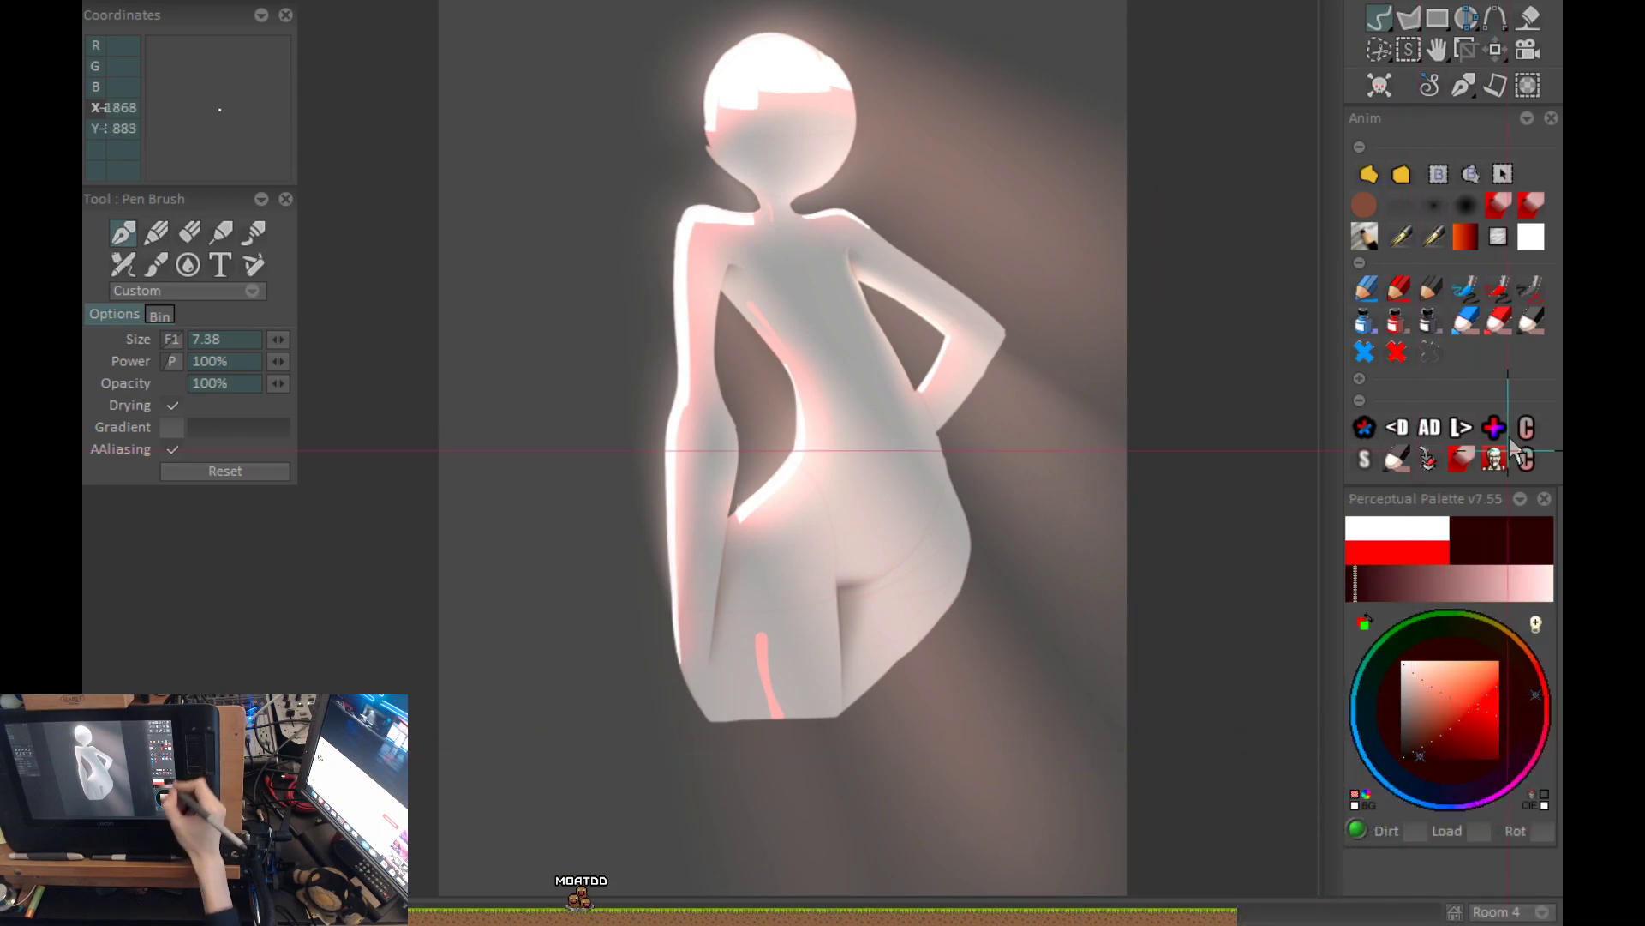
left_click(1367, 208)
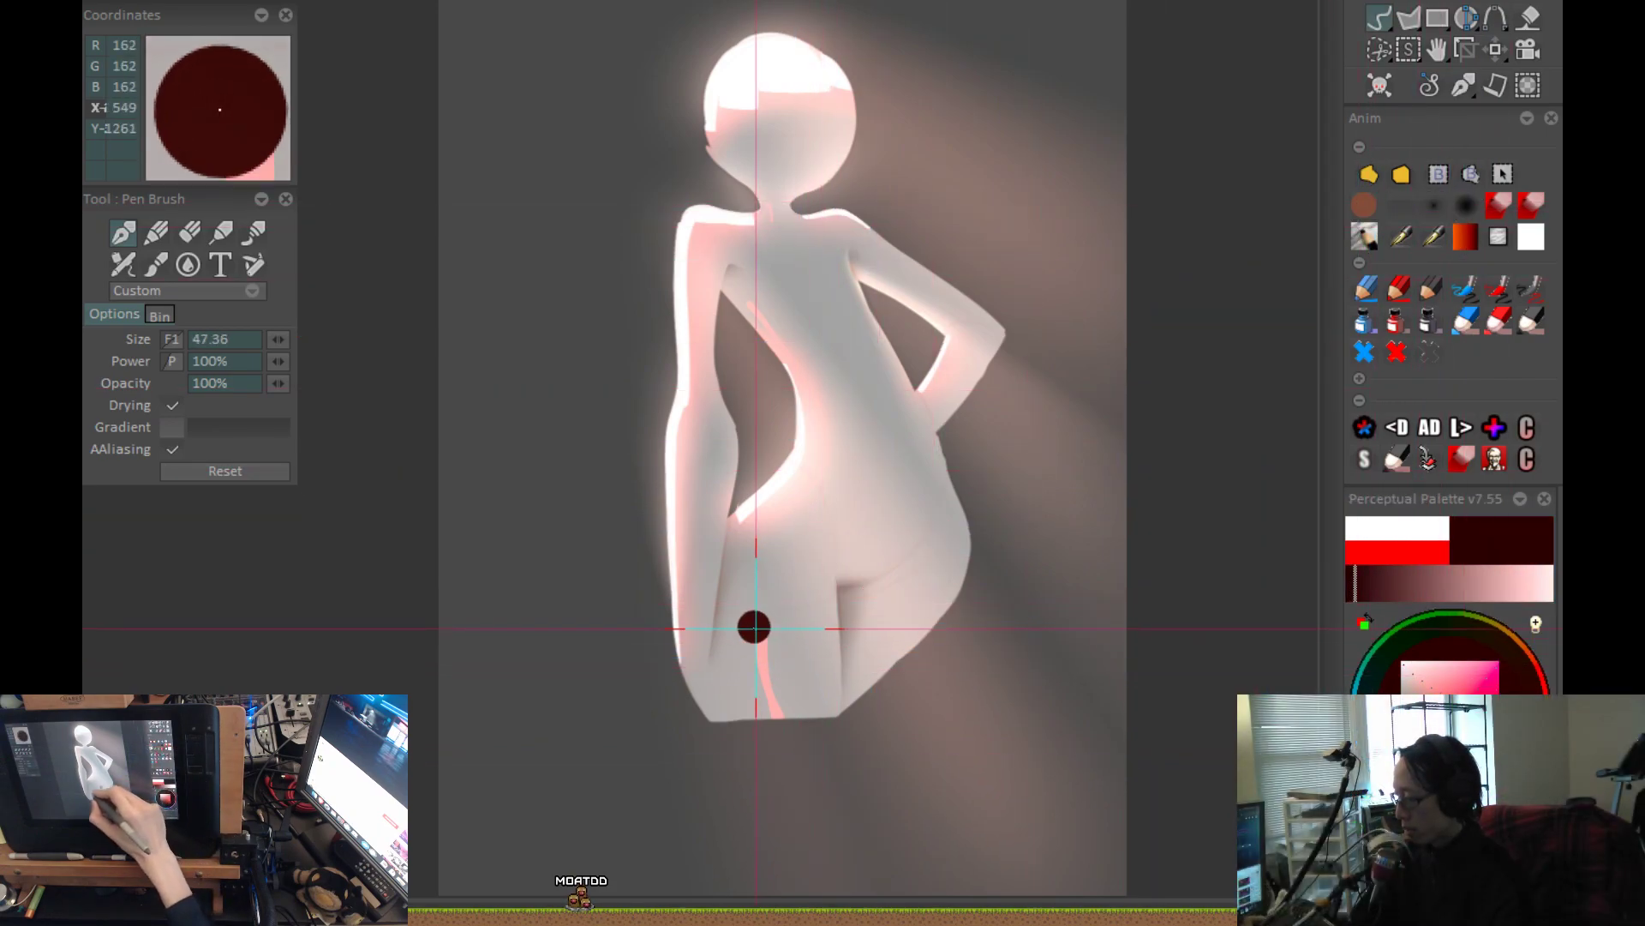
left_click_drag(765, 697, 781, 720)
key("ctrl+z")
scroll(782, 721, "up", 4)
left_click_drag(745, 554, 788, 740)
key("ctrl+z")
left_click_drag(741, 553, 773, 737)
scroll(974, 622, "down", 3)
scroll(974, 622, "down", 2)
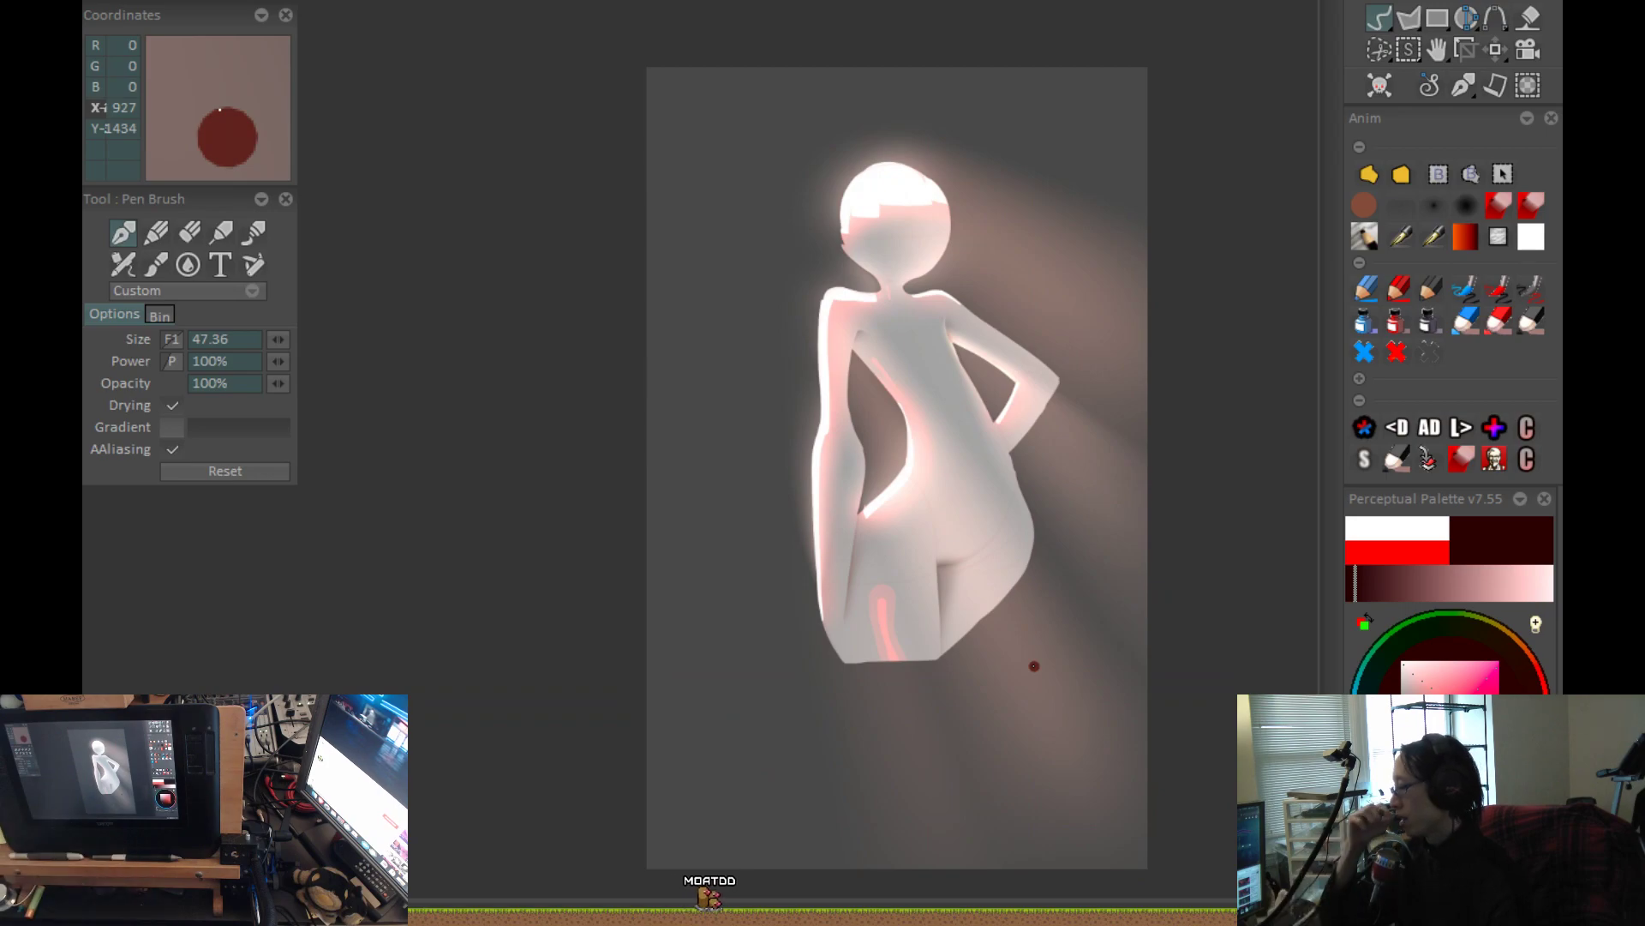
Switch to pen size 11.24 and a bright orange-red, and draw a thin core line inside the left thigh's stroke.
scroll(1074, 641, "up", 1)
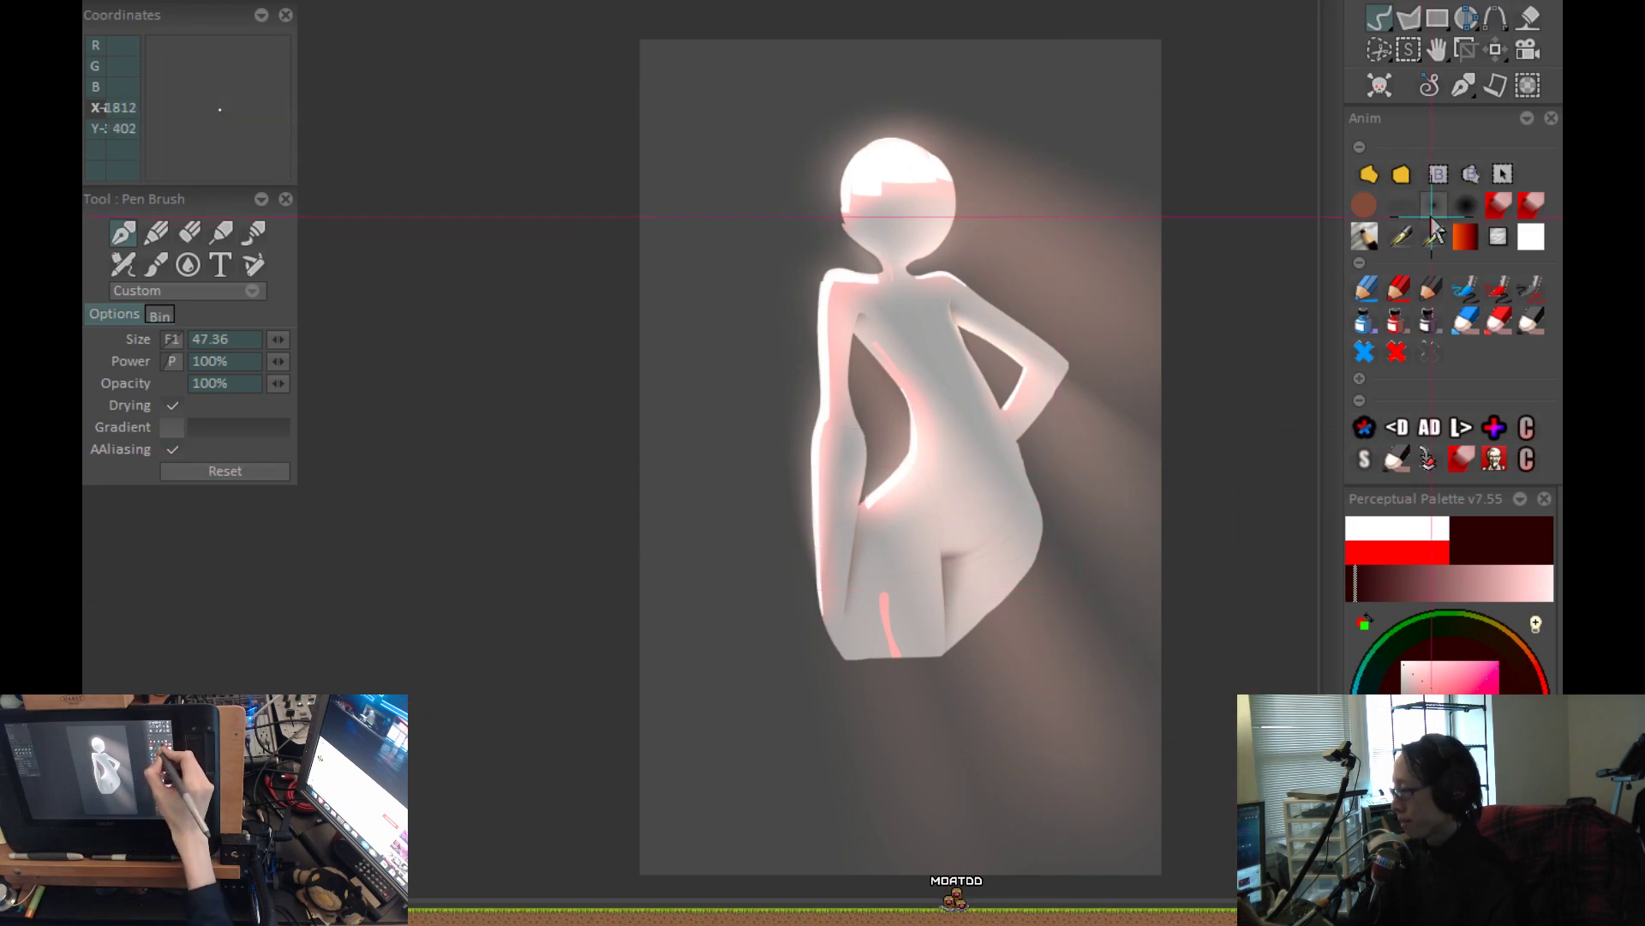
scroll(851, 687, "up", 3)
left_click(1526, 668)
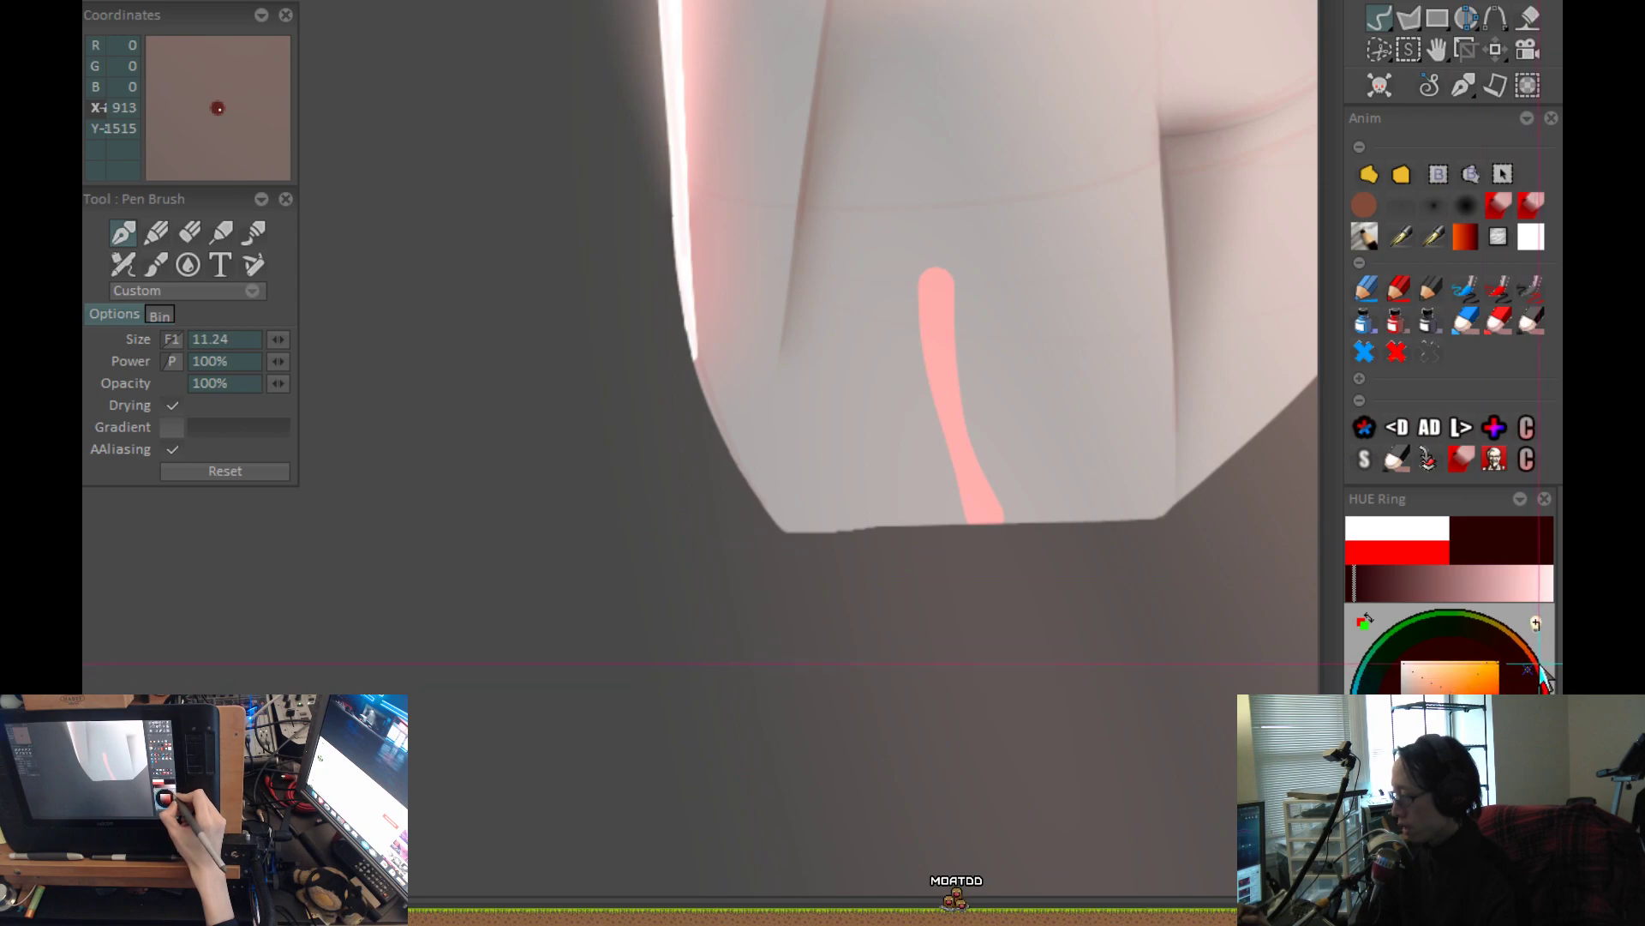
left_click(1489, 685)
scroll(1016, 401, "up", 2)
left_click_drag(900, 301, 922, 439)
key("ctrl+z")
left_click_drag(1494, 716, 1497, 722)
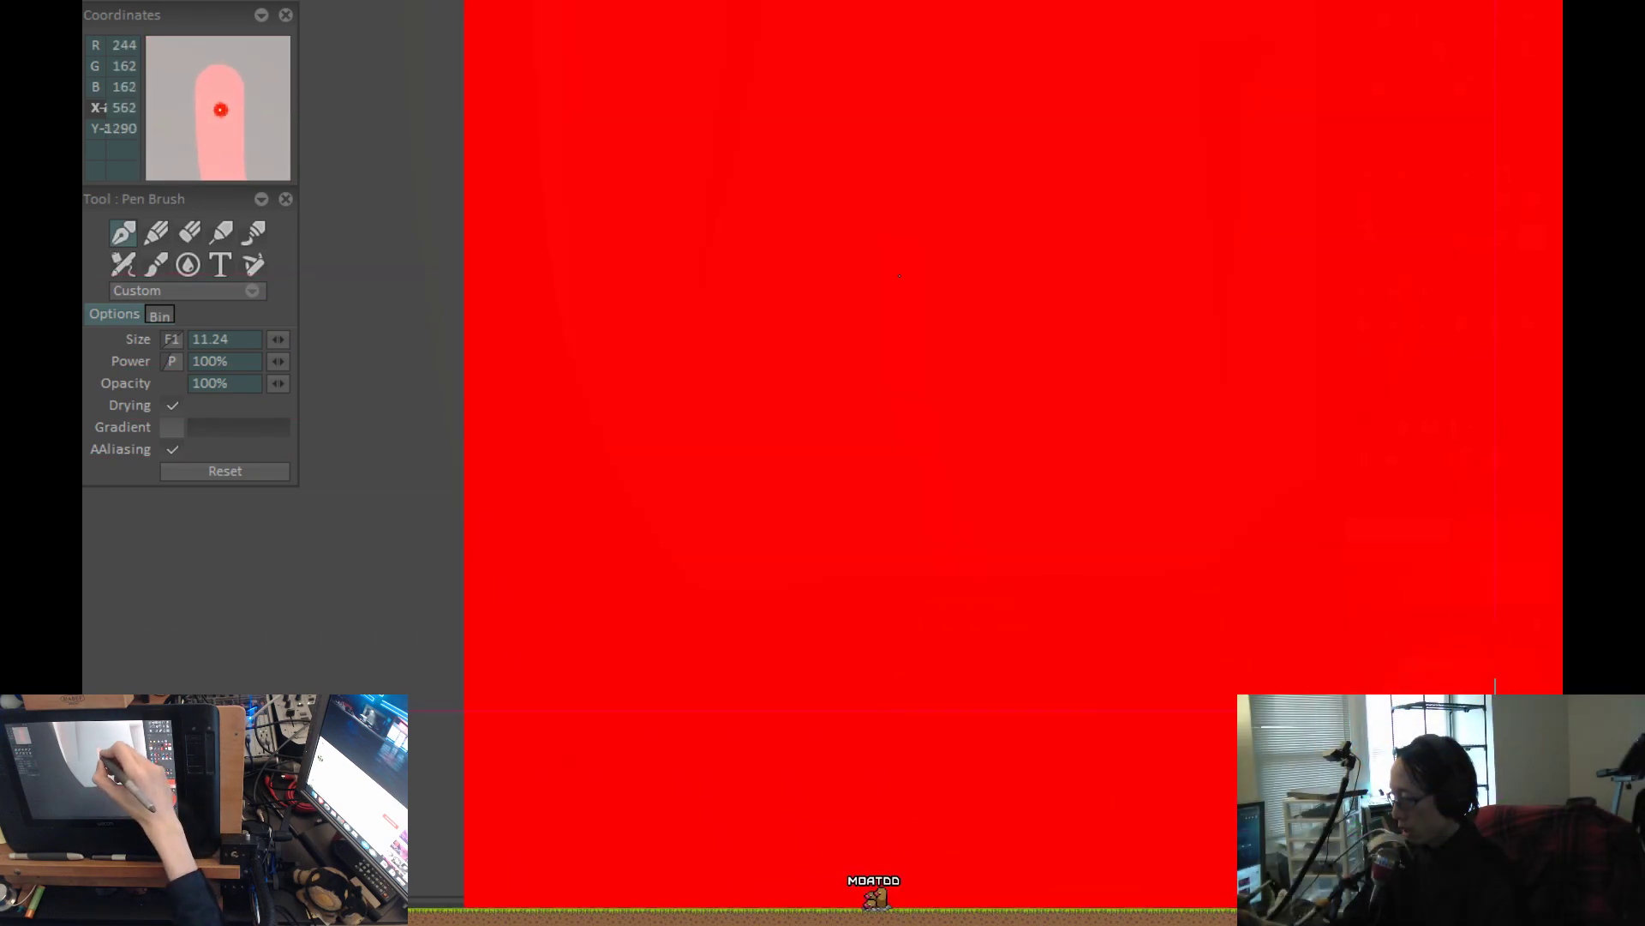
mouse_move(902, 279)
left_mouse_down()
mouse_move(911, 415)
mouse_move(970, 572)
left_mouse_up()
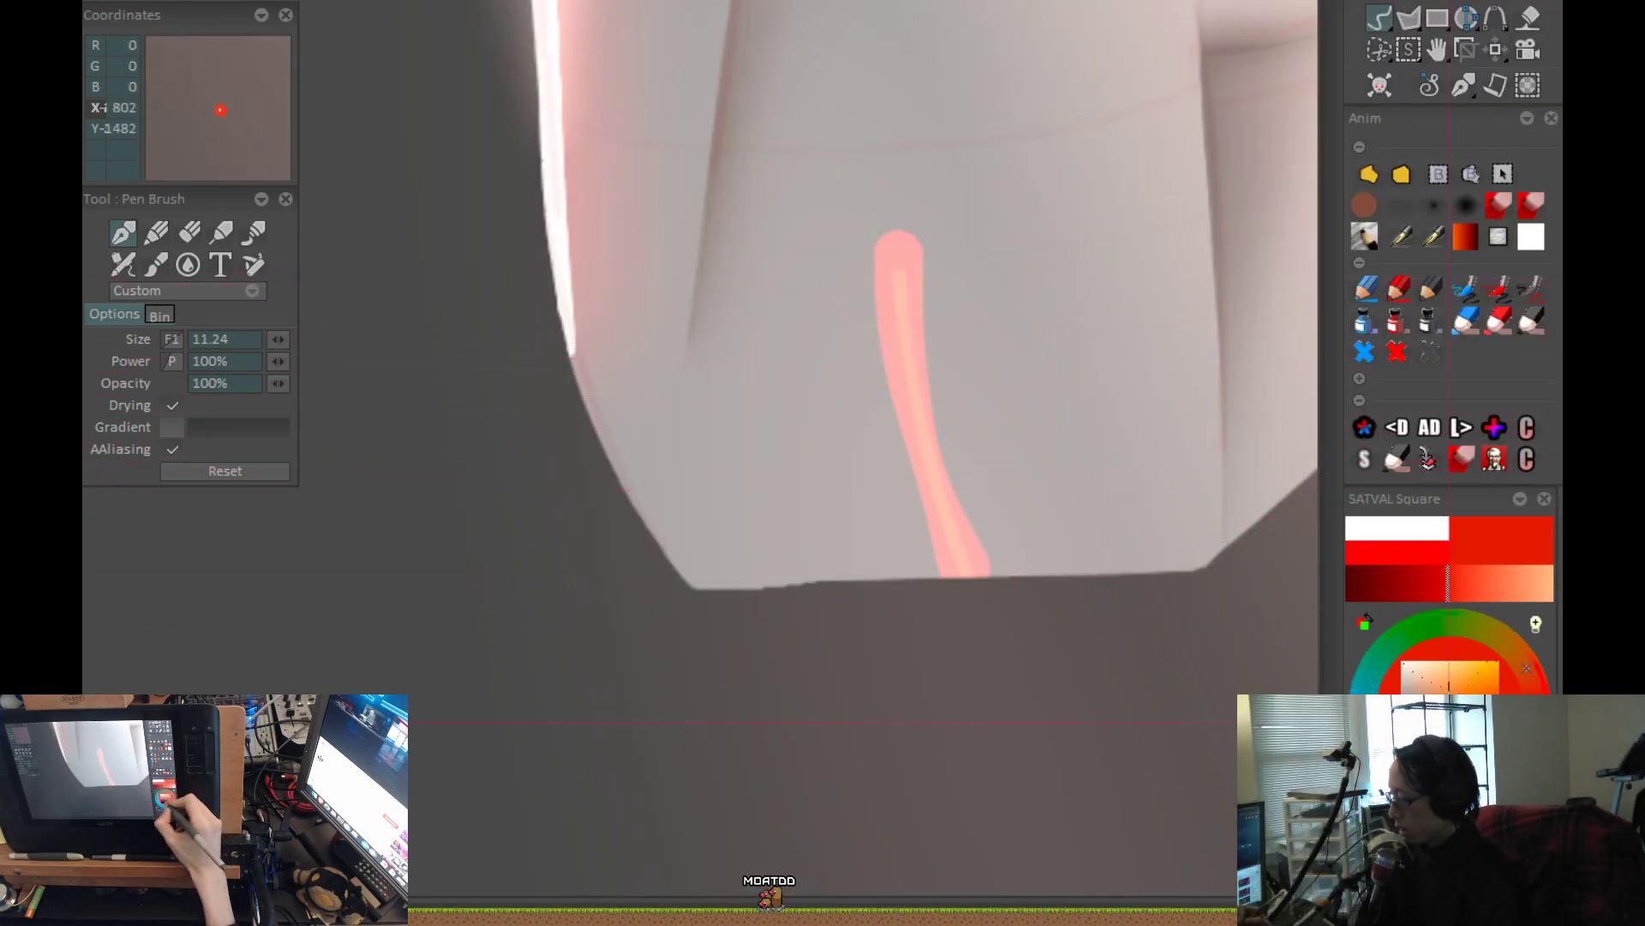
Darken the orange-red and try a short core mark inside the upper end of the left thigh's stroke.
left_click(1467, 708)
mouse_move(1468, 711)
left_mouse_down()
mouse_move(1489, 708)
mouse_move(1472, 700)
mouse_move(1470, 722)
left_mouse_up()
mouse_move(1056, 741)
left_mouse_down()
mouse_move(903, 739)
mouse_move(859, 801)
left_mouse_up()
scroll(972, 703, "down", 3)
scroll(892, 733, "up", 3)
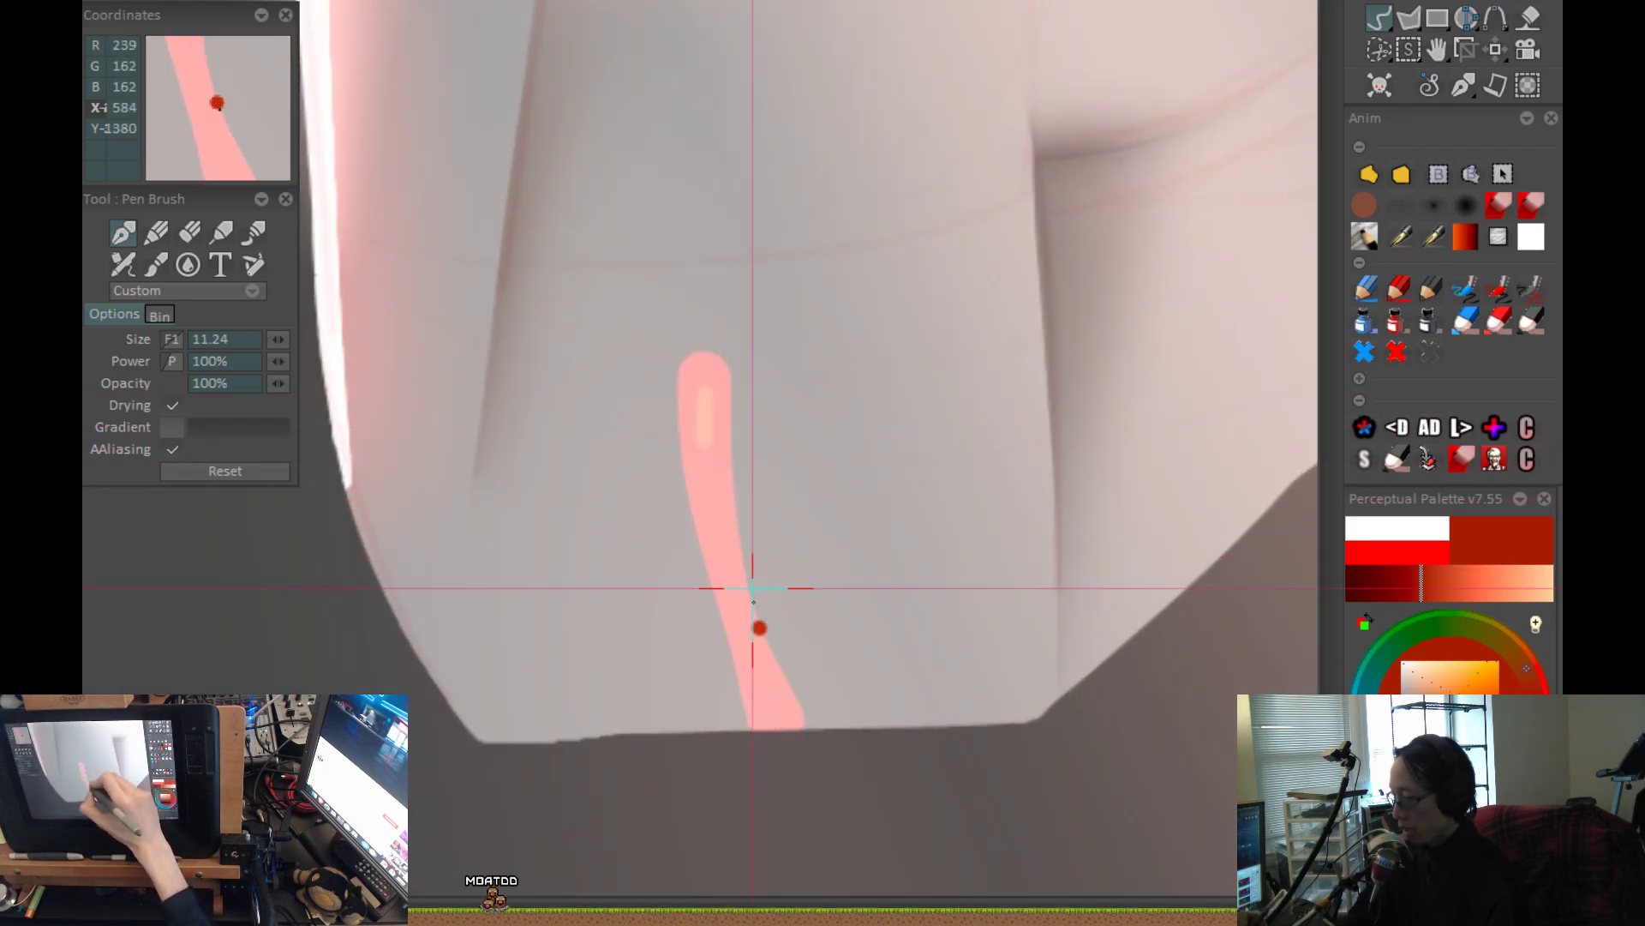
scroll(782, 772, "down", 3)
scroll(911, 697, "down", 3)
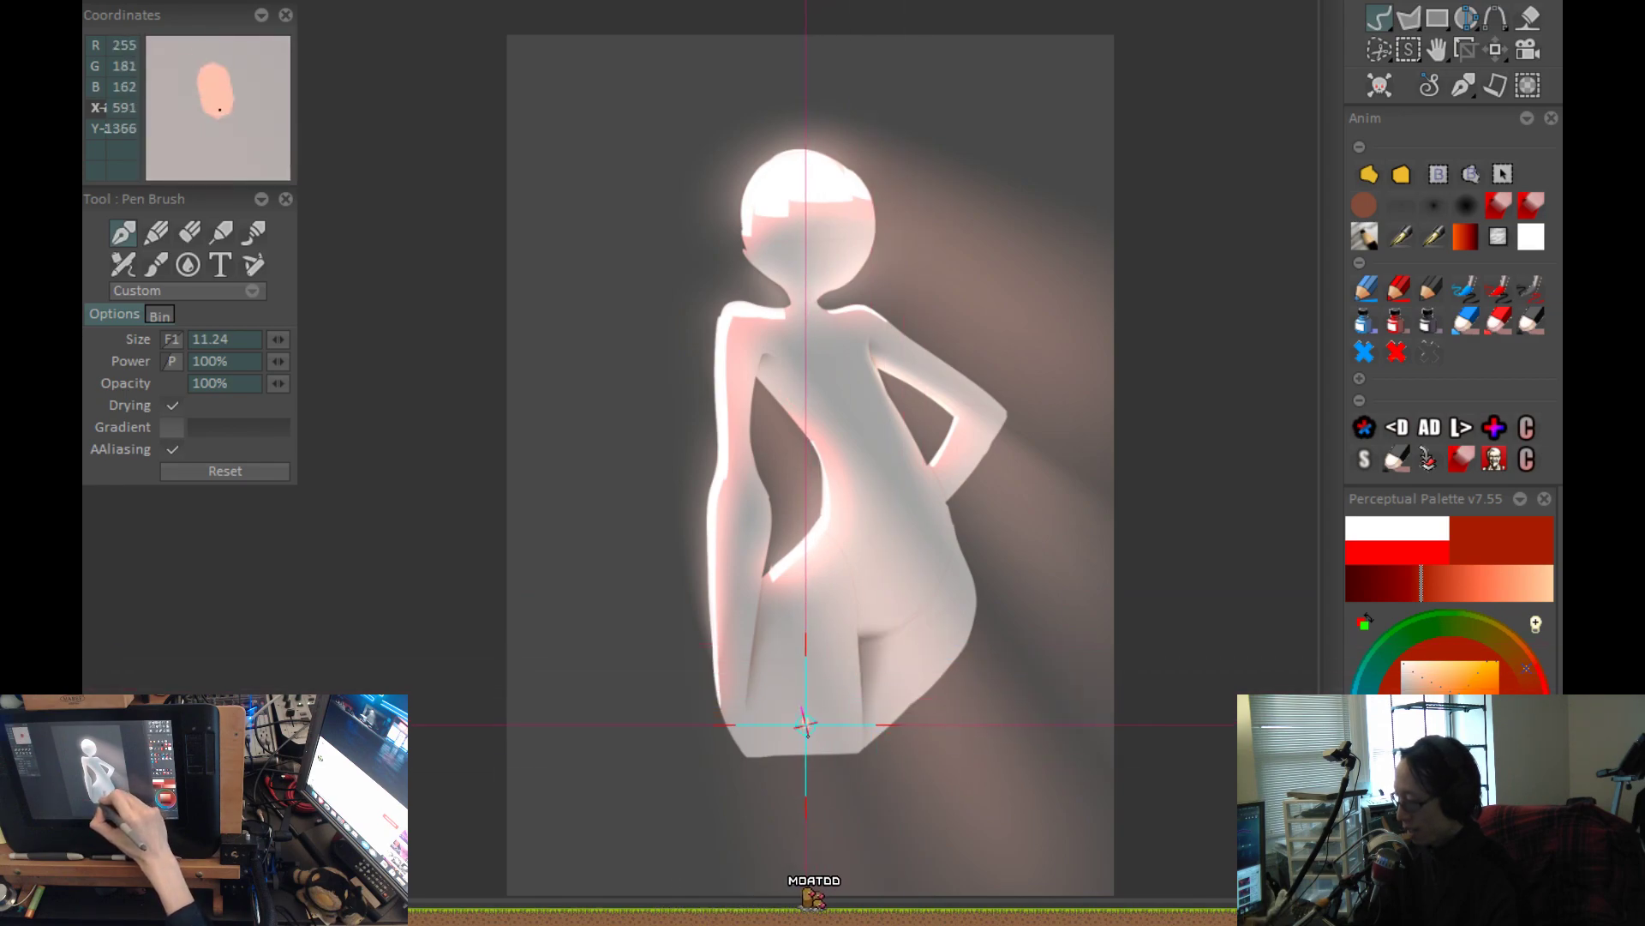
Choose a very dark red and add small marks on the right hip and at the left thigh's lower edge.
left_click(1457, 745)
left_click_drag(1456, 748, 1433, 754)
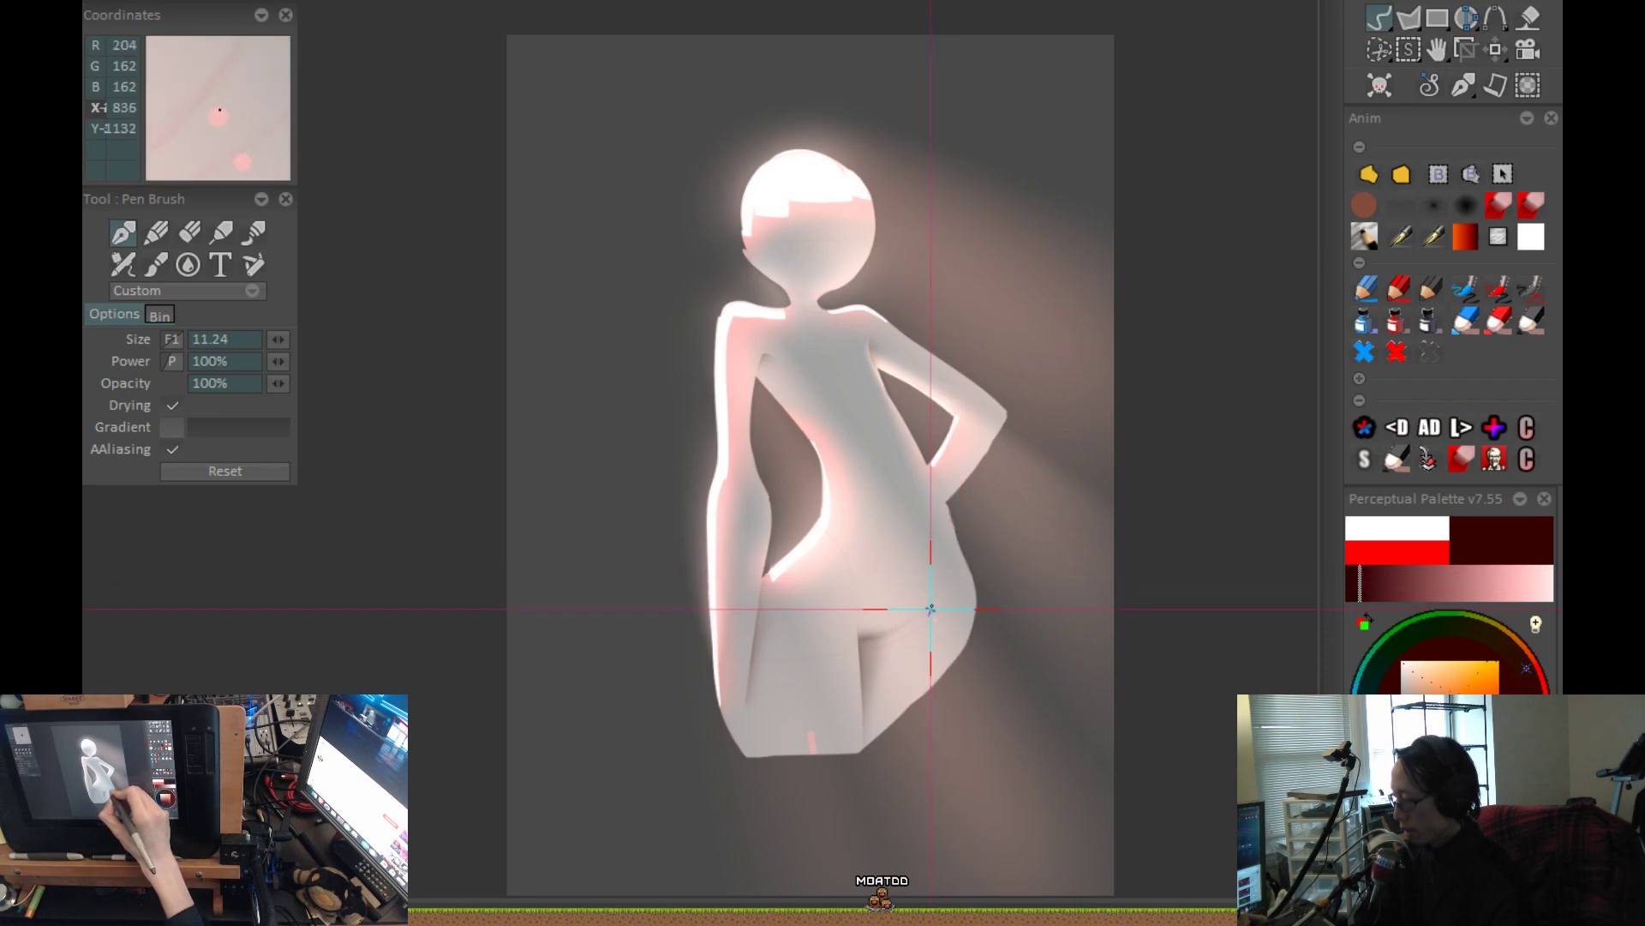
scroll(944, 469, "up", 2)
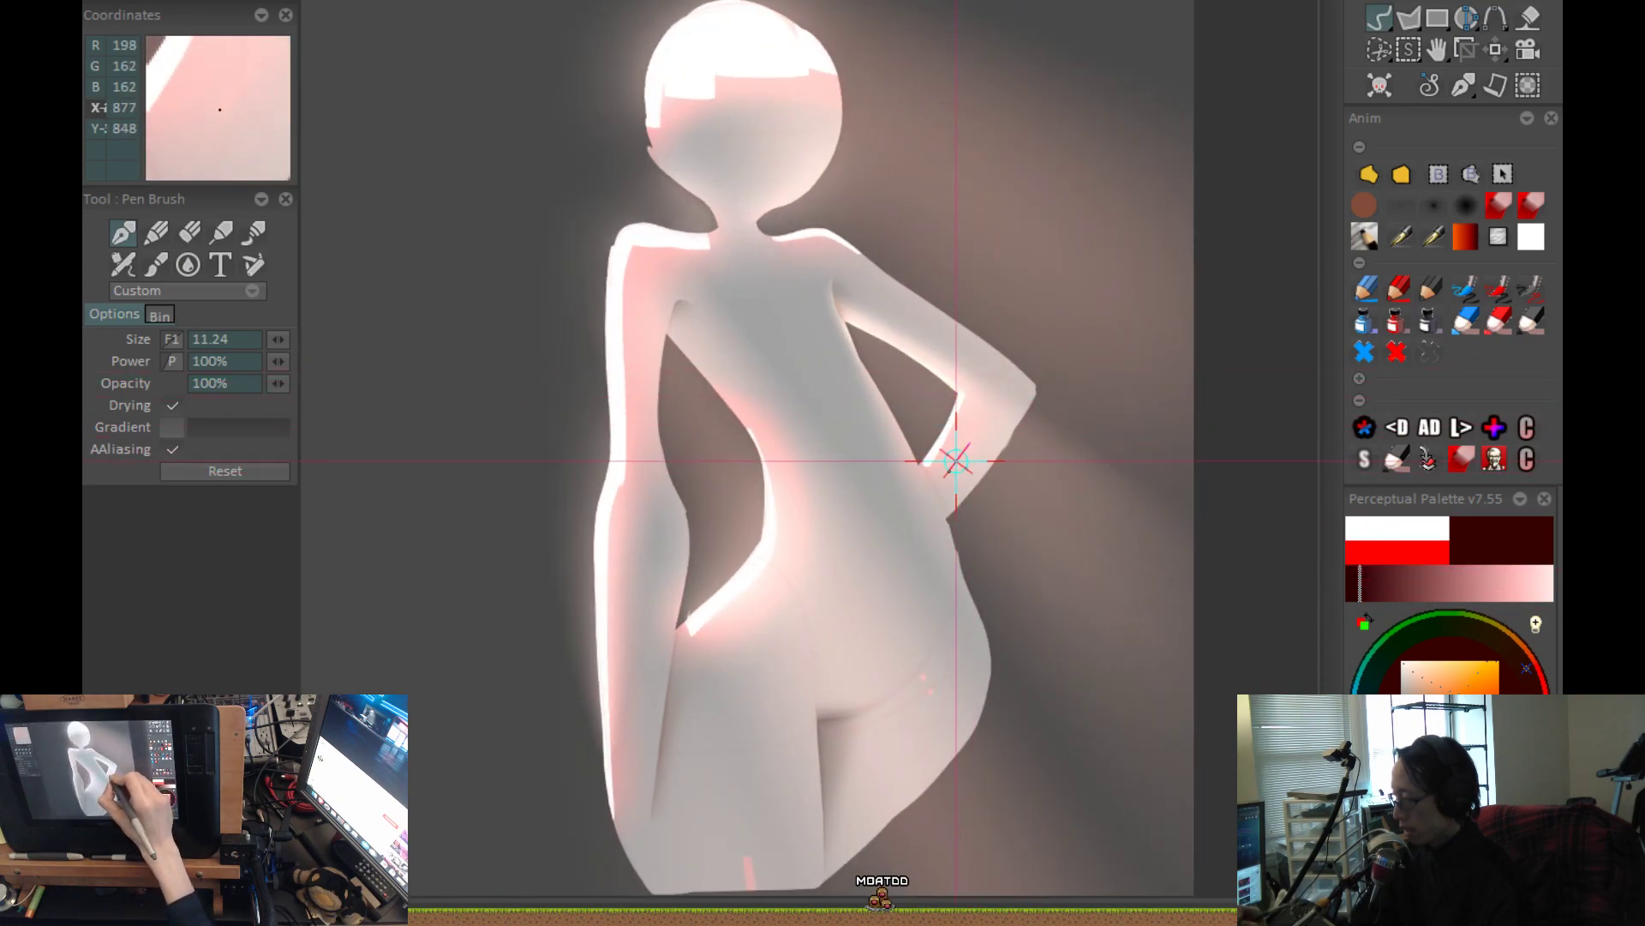
scroll(1031, 411, "up", 1)
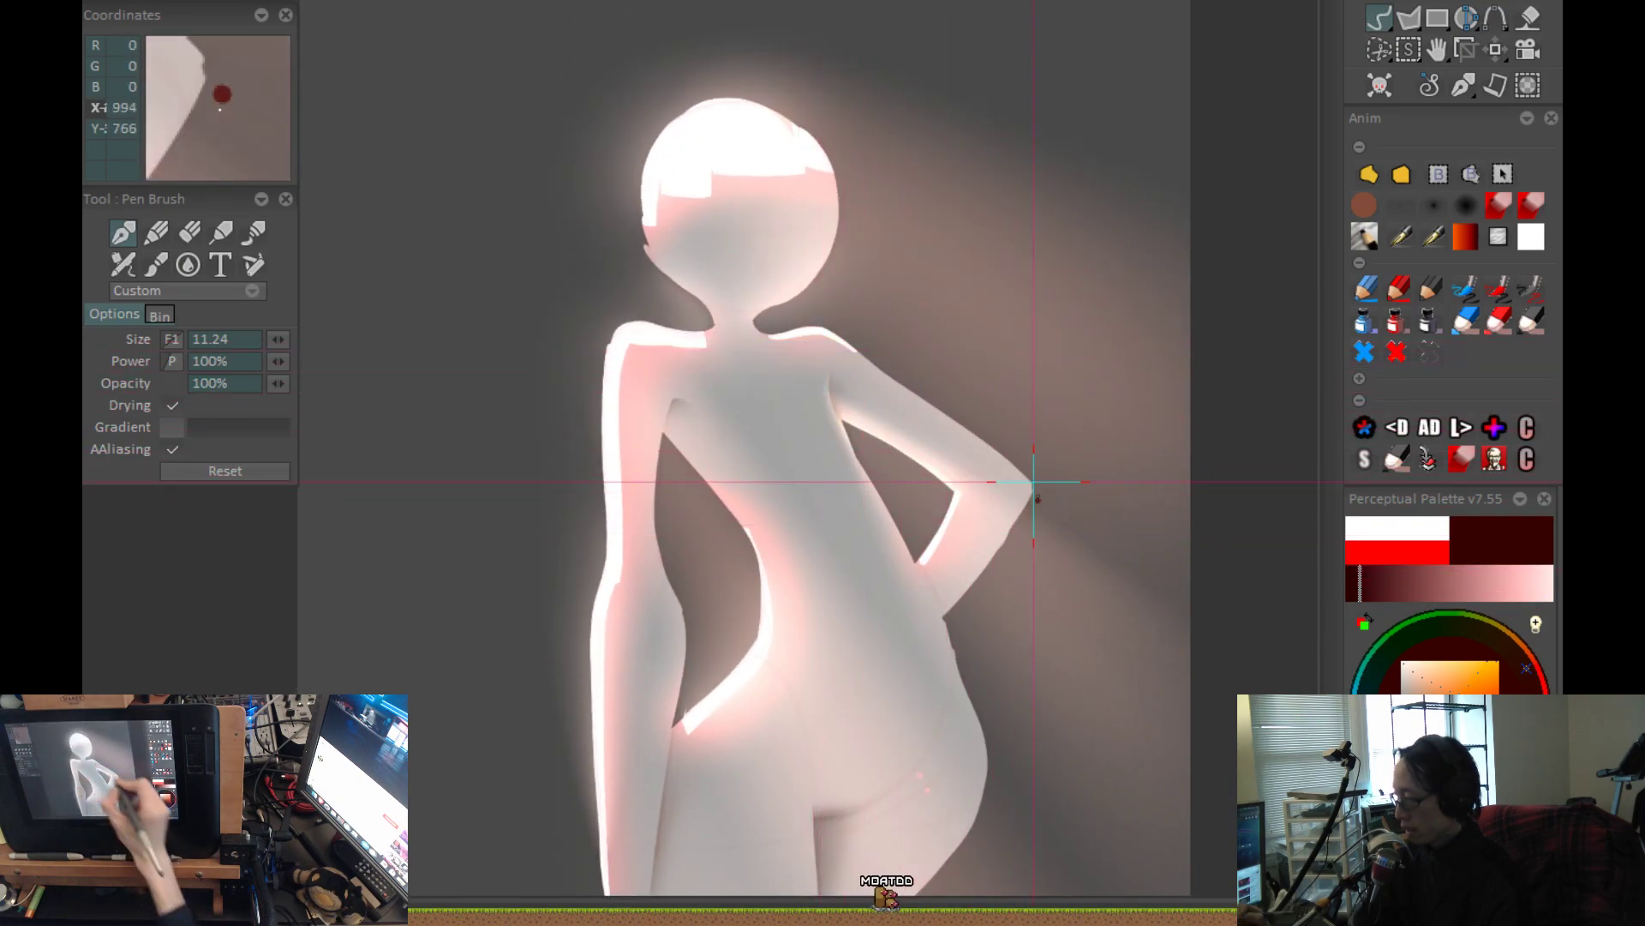
scroll(964, 480, "down", 2)
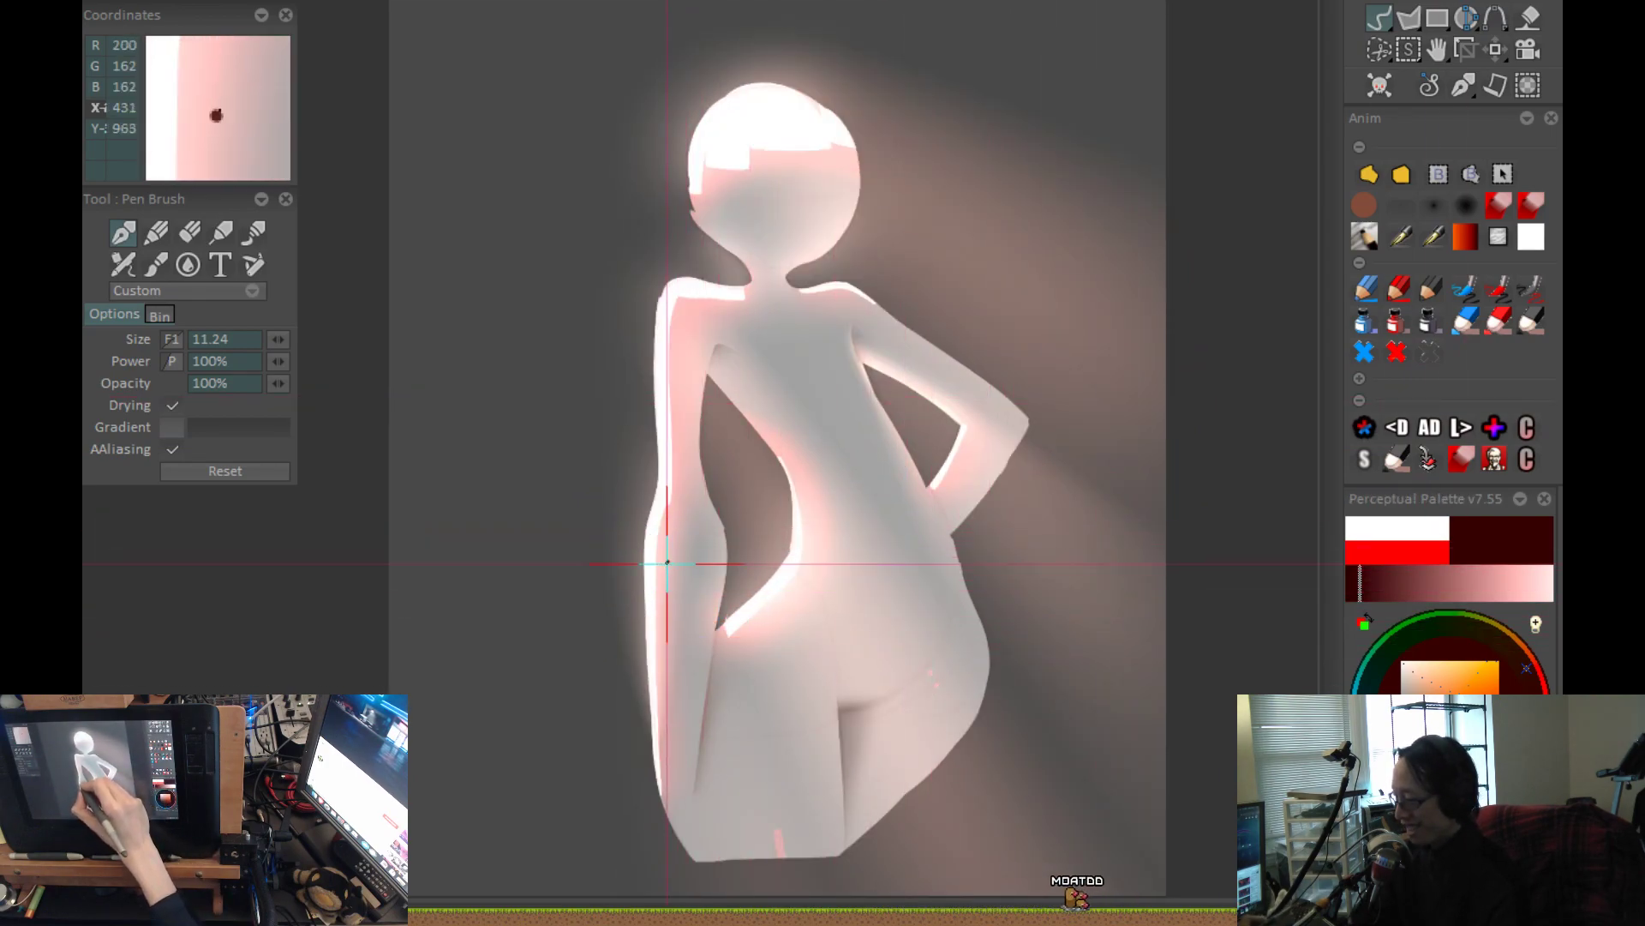
Draw a short, faint vertical red stroke on the middle of the neck.
scroll(737, 442, "up", 1)
left_click_drag(911, 339, 934, 557)
scroll(951, 343, "up", 1)
left_click_drag(742, 445, 745, 463)
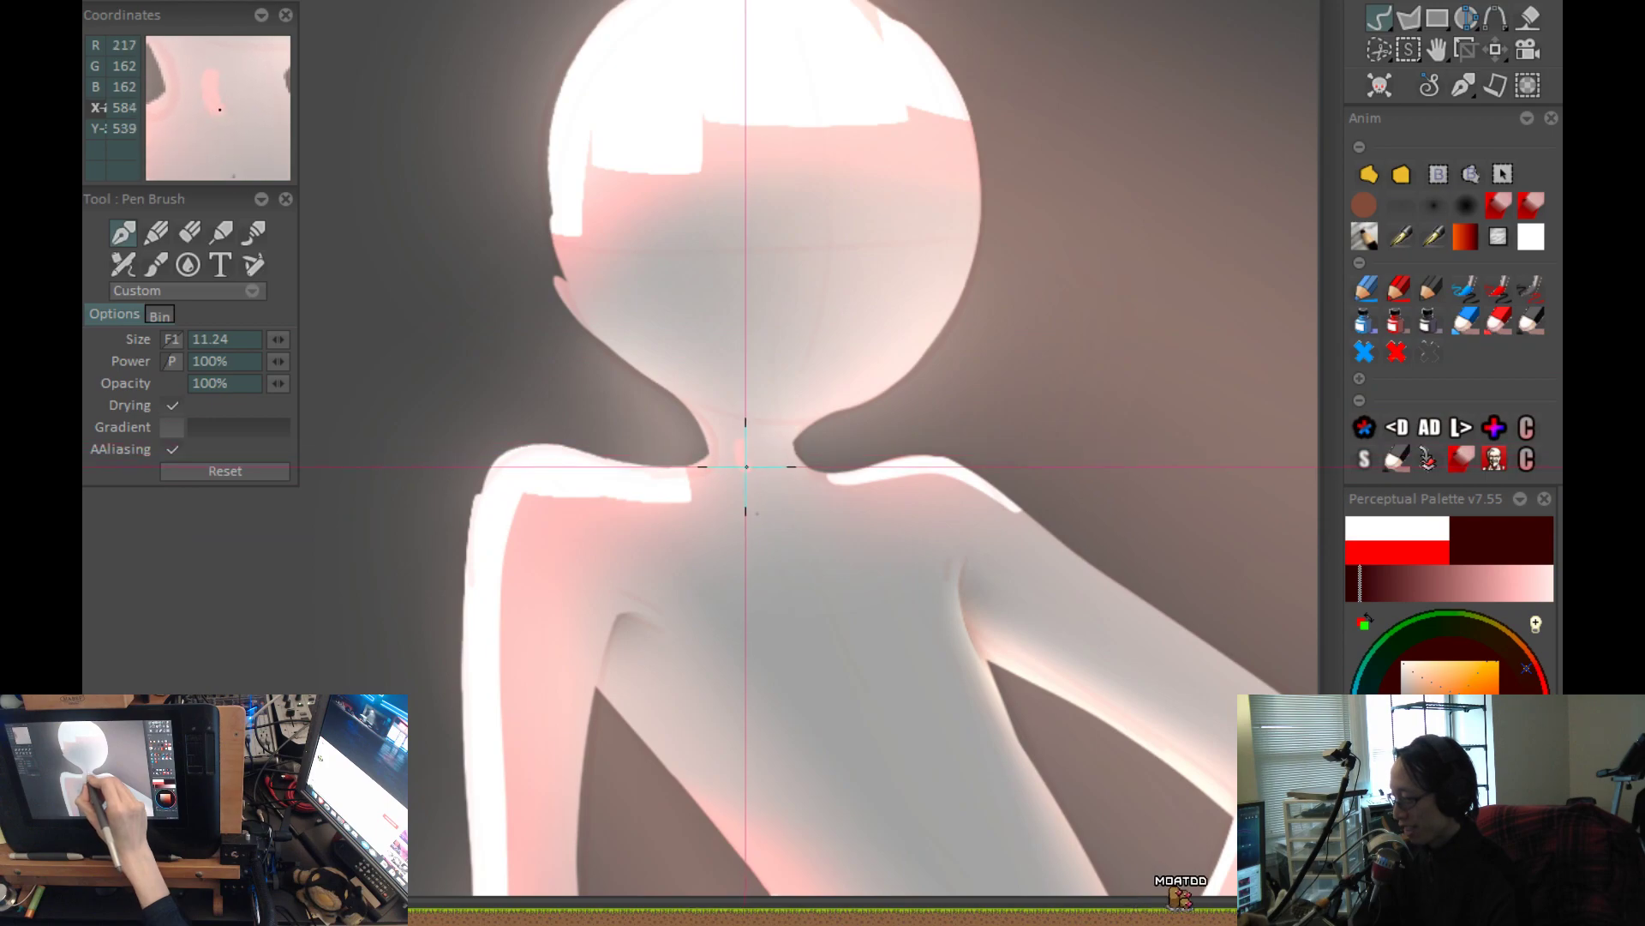
scroll(557, 591, "down", 3)
left_click_drag(1137, 630, 1092, 546)
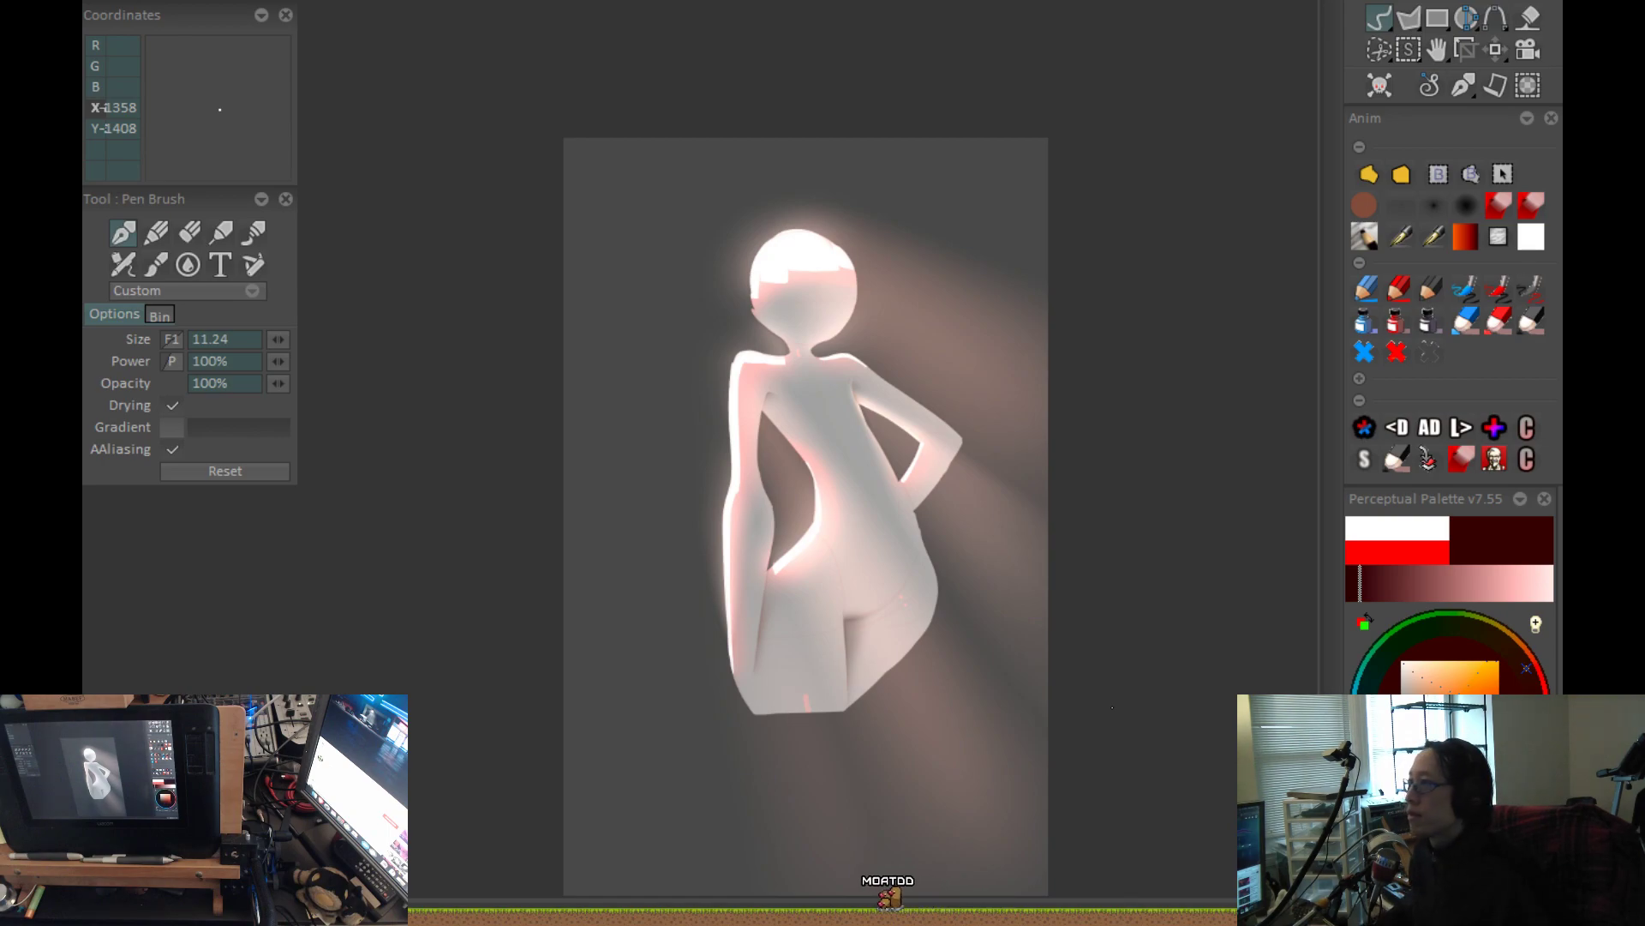
Switch to the OBS window.
key("alt+Tab")
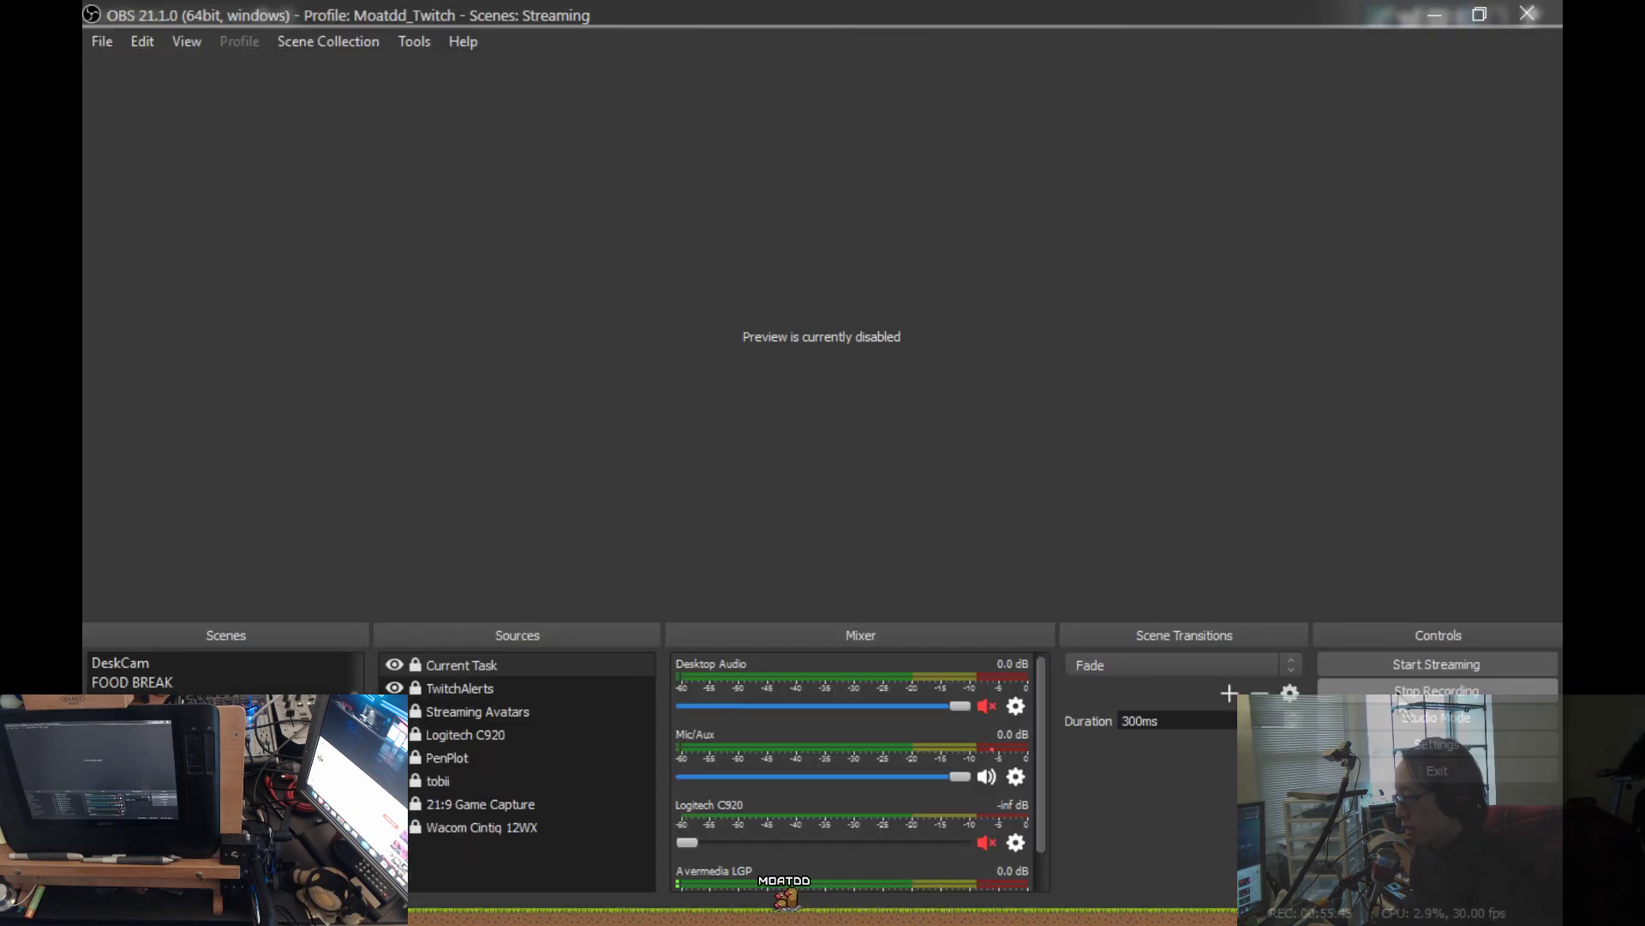